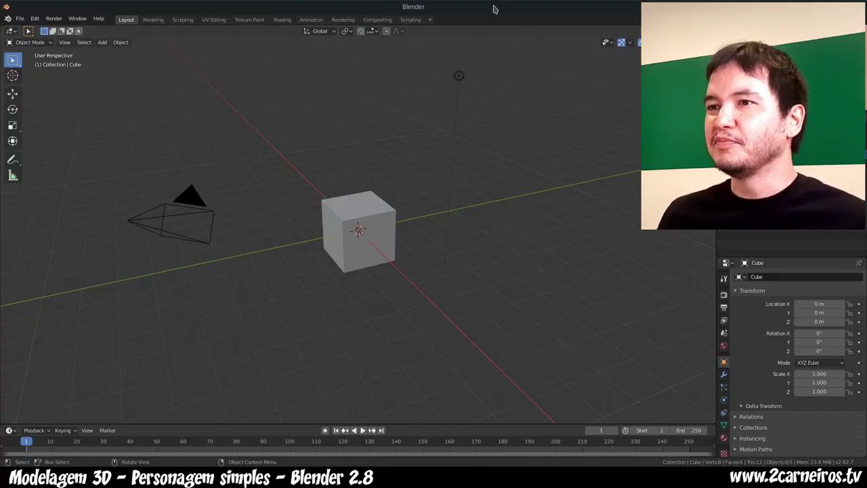
Step: Restore Blender to a smaller window and open frente.png from the desktop
drag(494, 9, 516, 26)
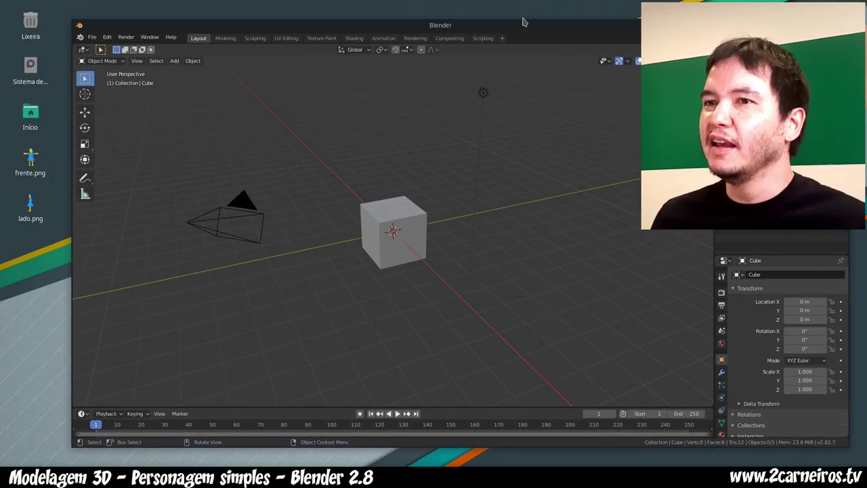
click(30, 162)
click(30, 204)
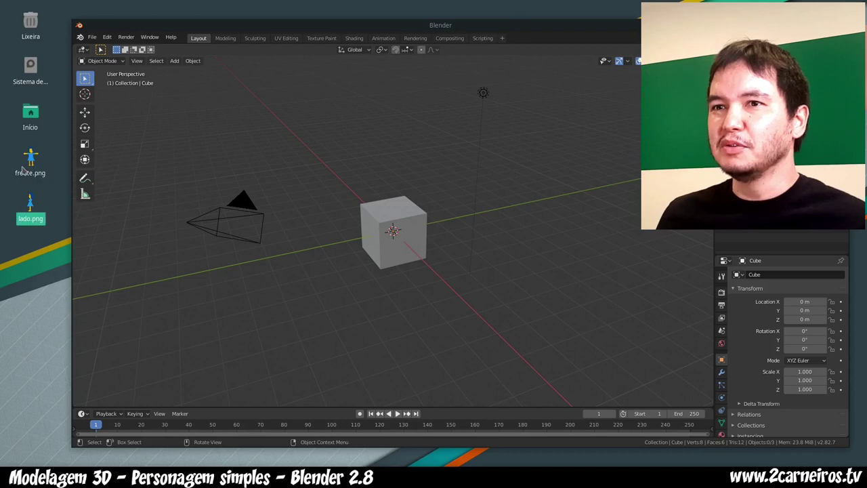
click(30, 162)
click(30, 203)
click(29, 166)
double_click(30, 168)
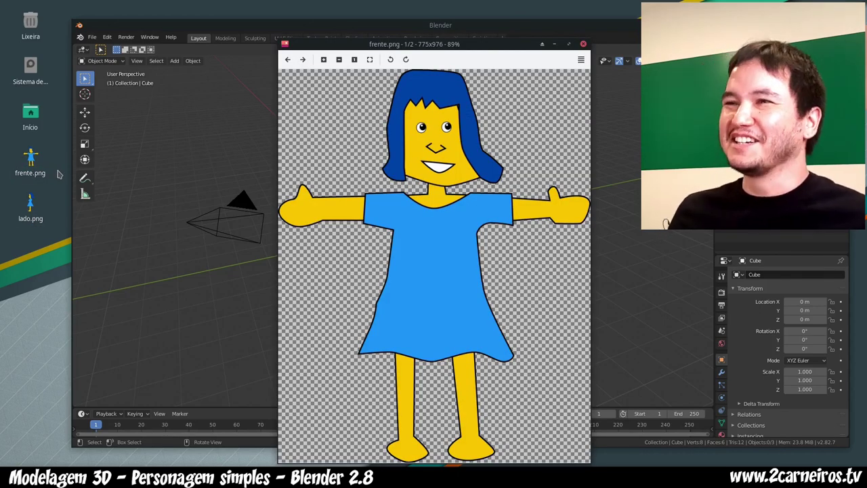
key(Right)
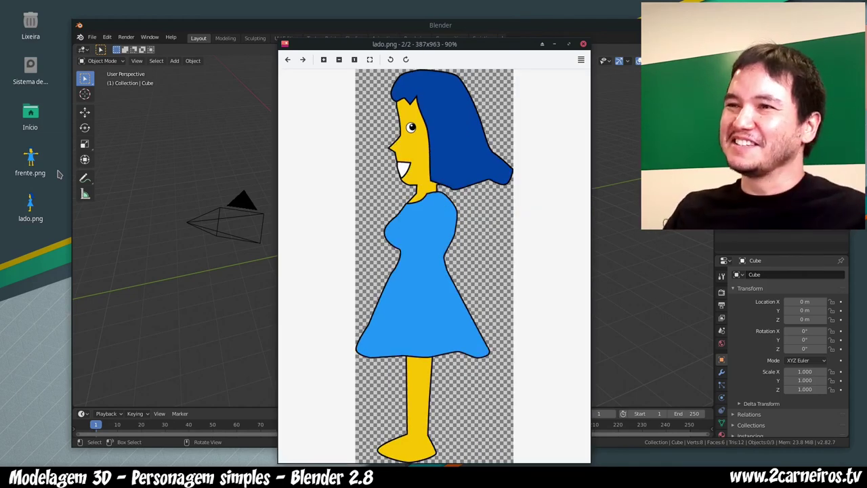
key(Left)
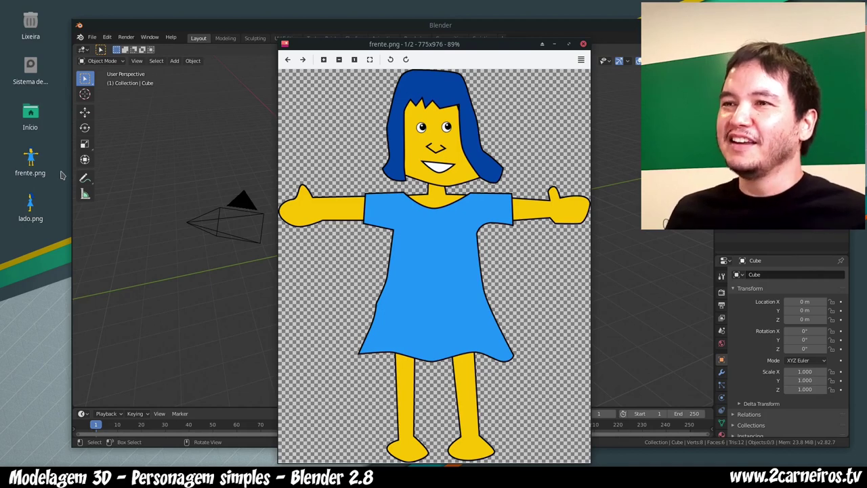
key(Right)
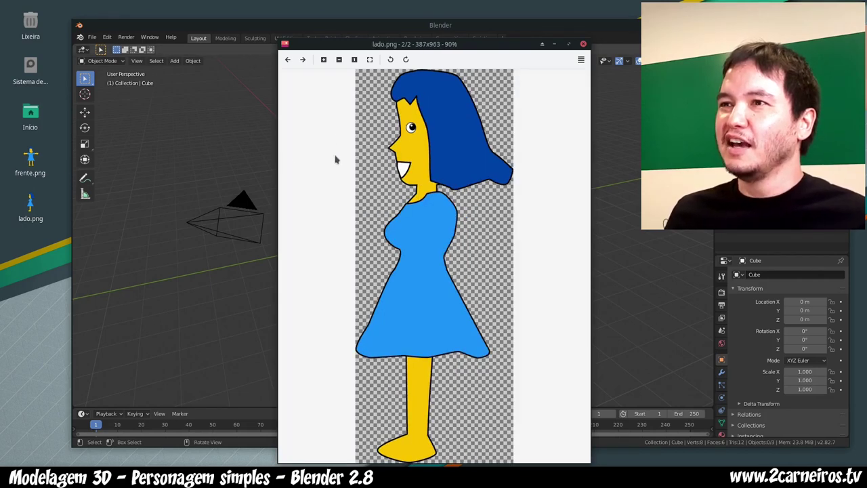
key(Left)
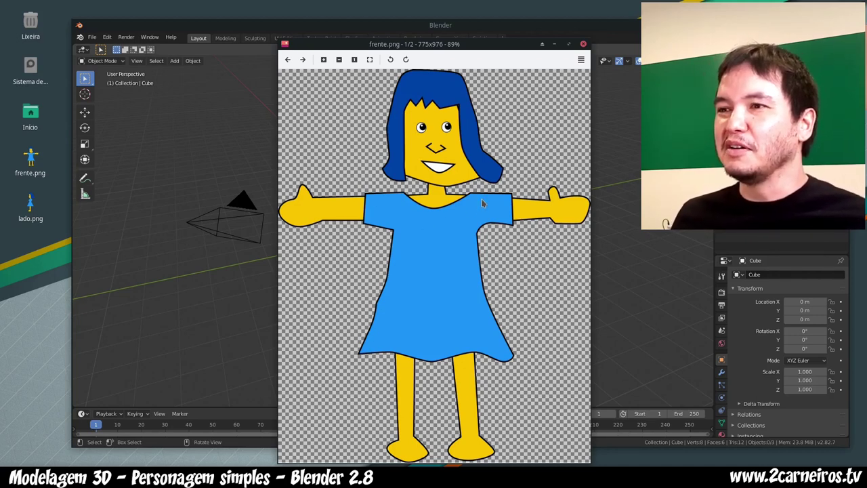
key(Right)
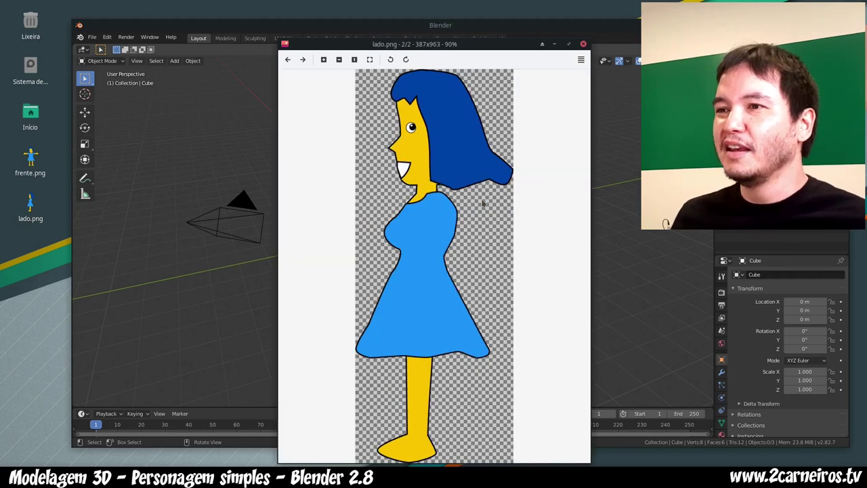
key(Left)
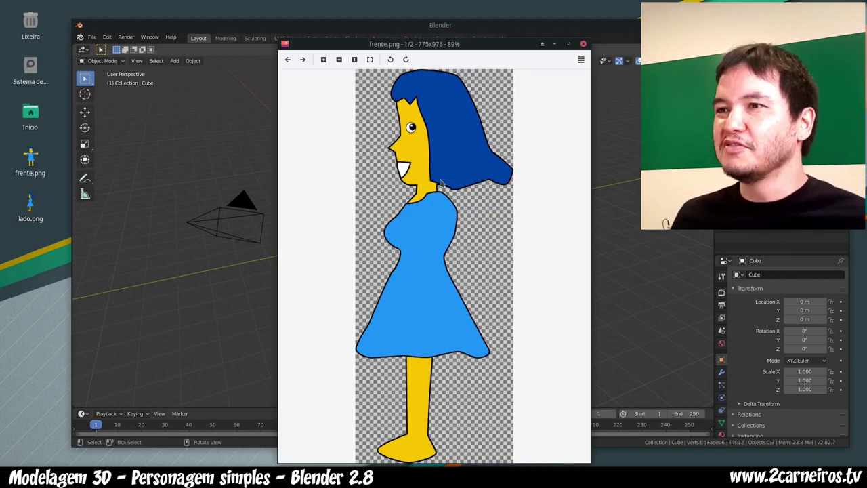
key(Right)
key(Left)
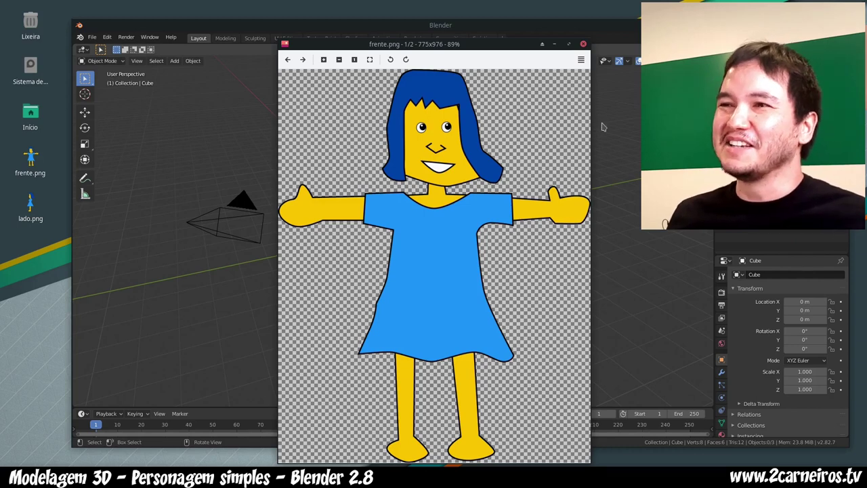
key(Right)
key(Left)
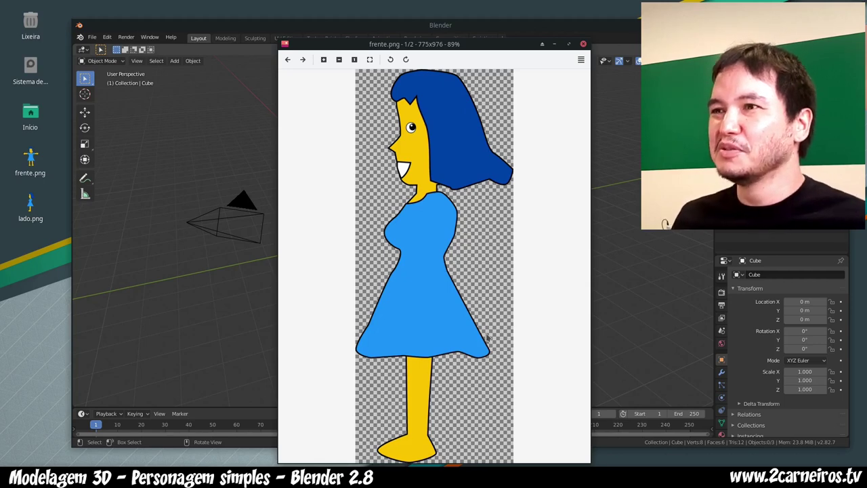
key(Right)
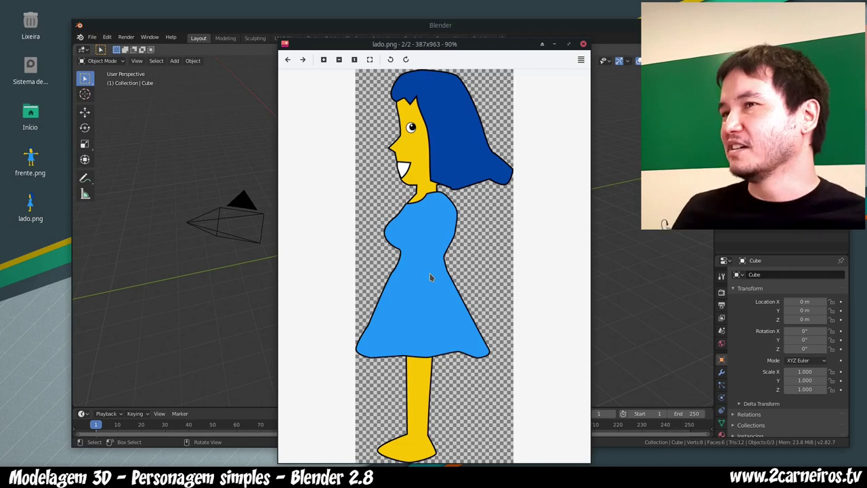
key(Left)
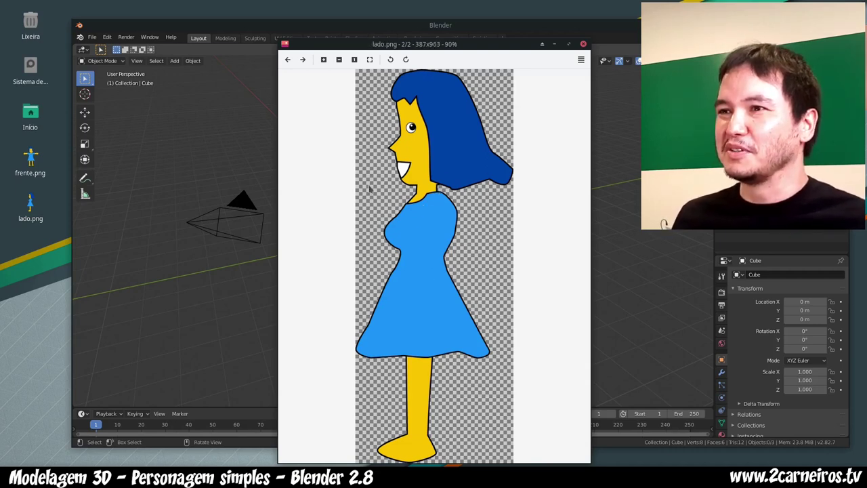
key(Right)
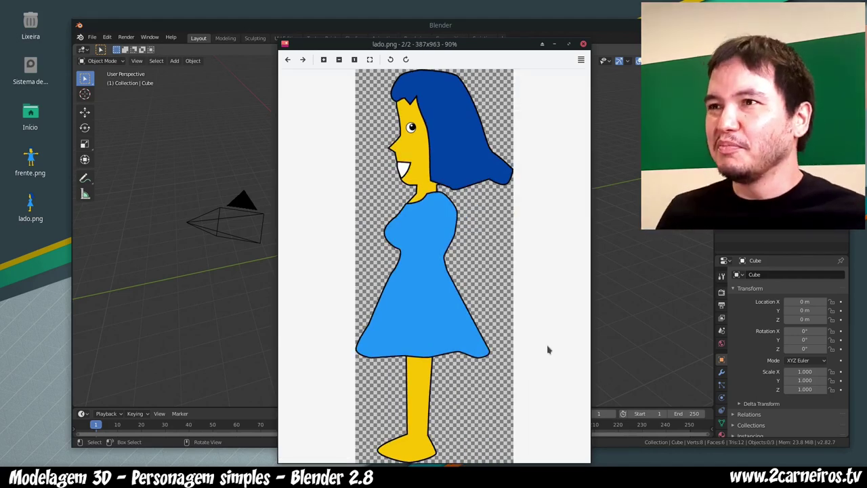
key(Left)
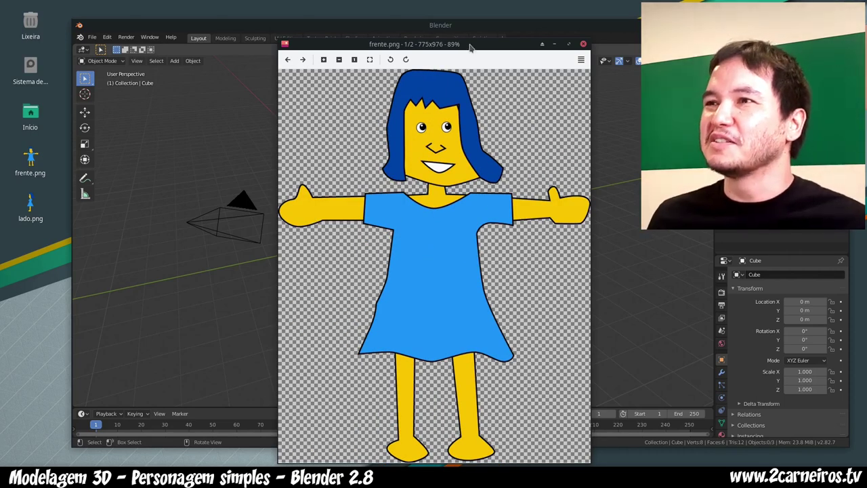
drag(544, 57, 550, 44)
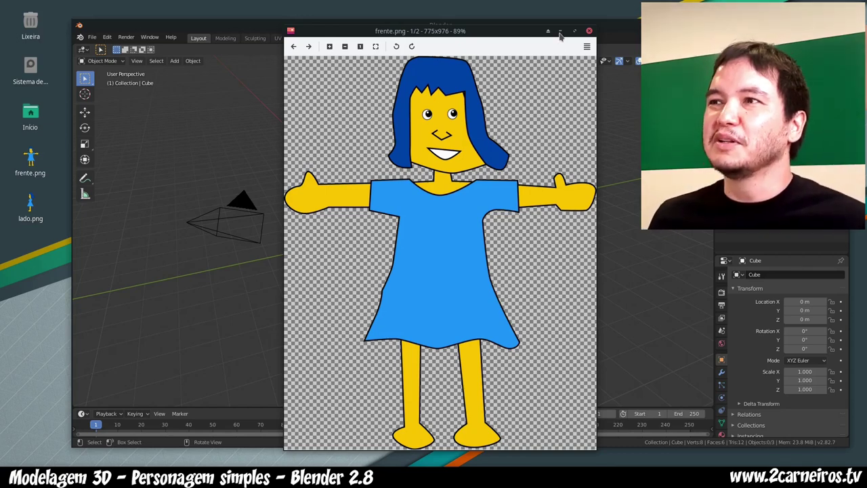
click(558, 32)
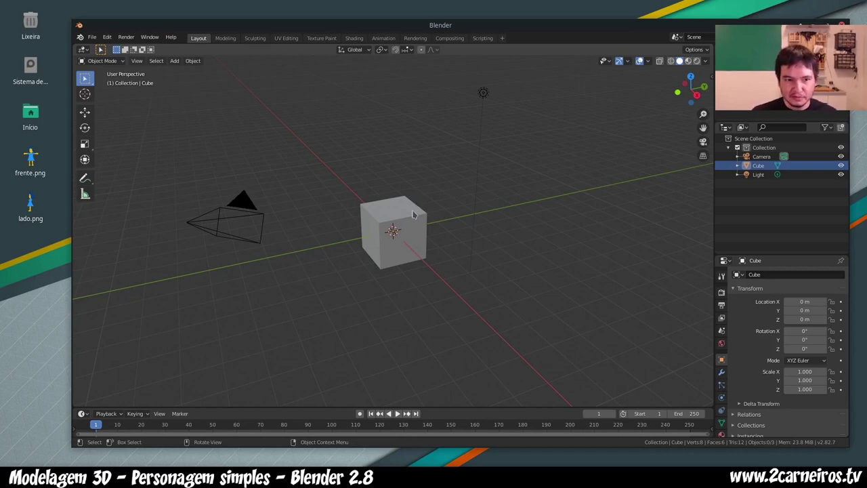
Step: View the cube from the top, front and right orthographic views
key(KP_7)
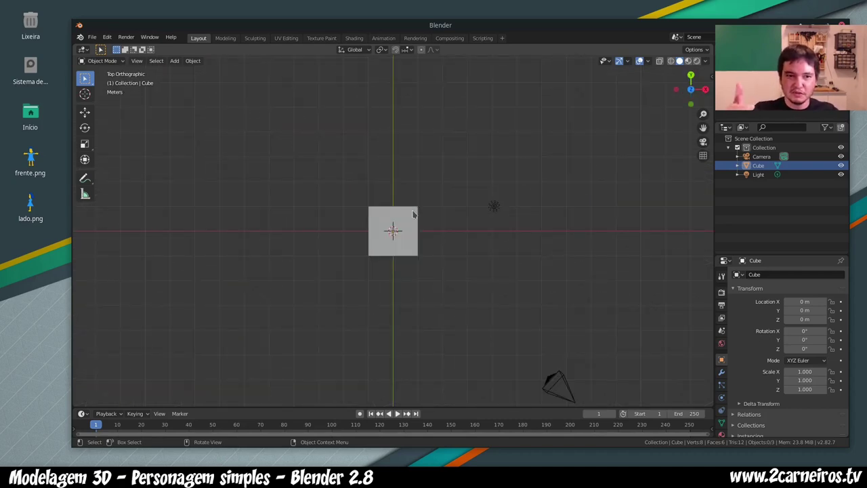
key(shift)
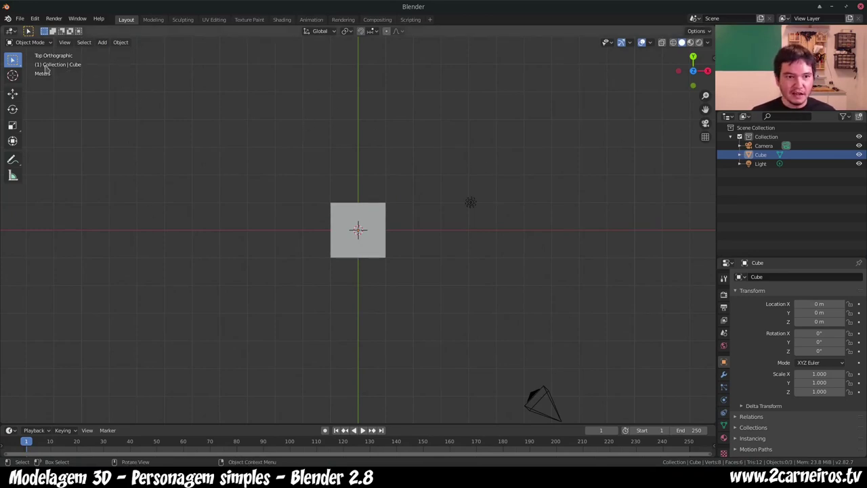
key(KP_1)
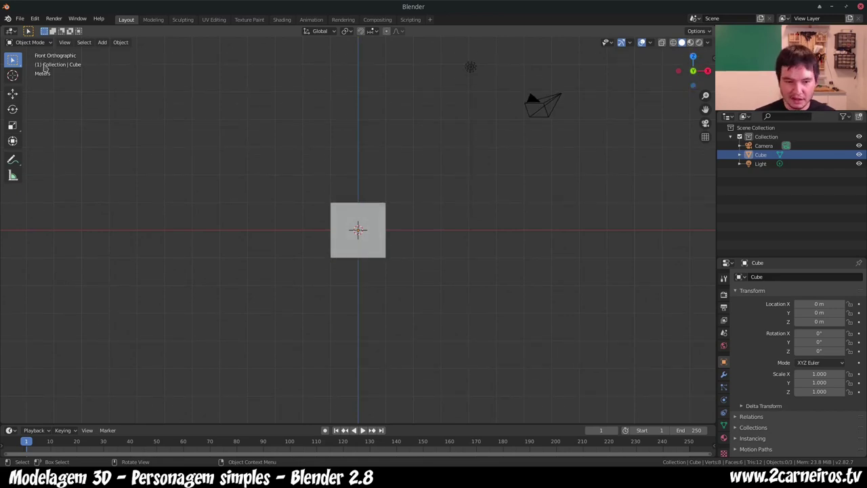
key(KP_3)
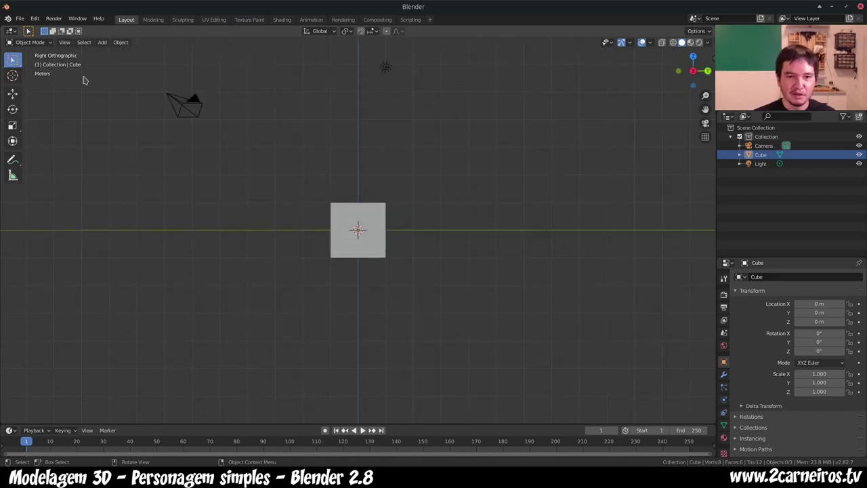
key(KP_1)
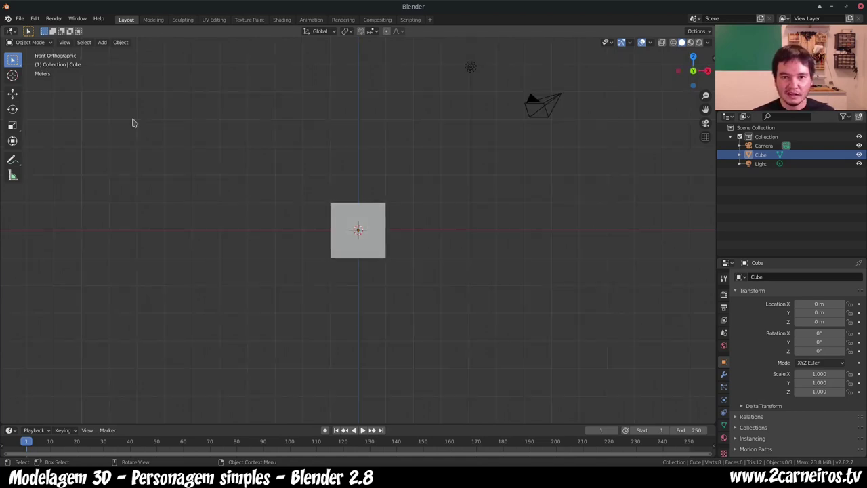
Step: Cycle repeatedly between front, top and right side views around the cube
key(KP_7)
key(KP_8)
key(KP_8)
key(KP_8)
key(KP_8)
key(KP_8)
key(KP_8)
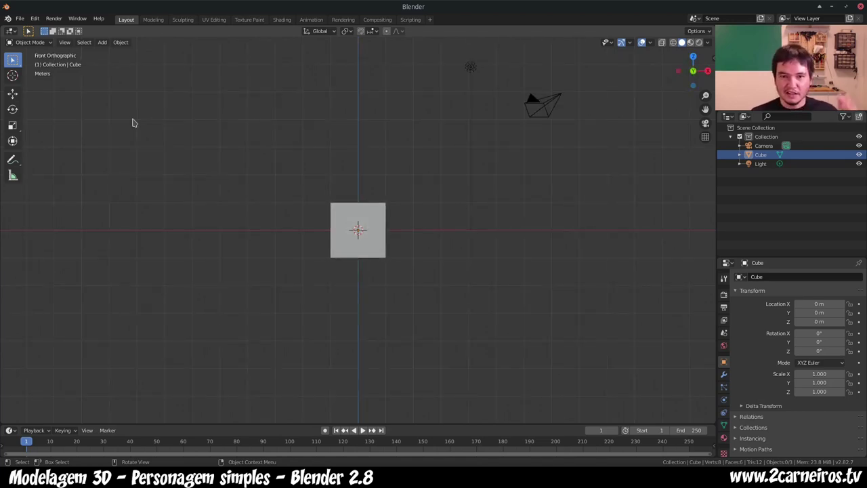
key(KP_4)
key(KP_1)
key(KP_7)
key(KP_1)
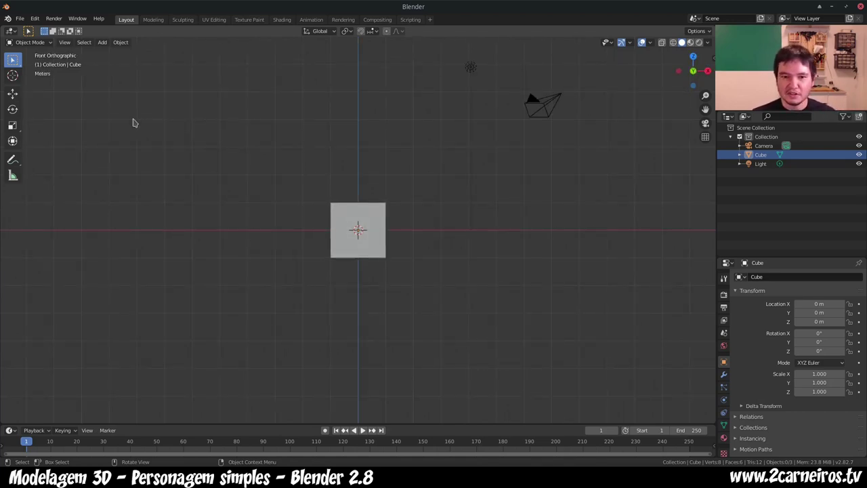
key(KP_3)
key(KP_1)
key(KP_7)
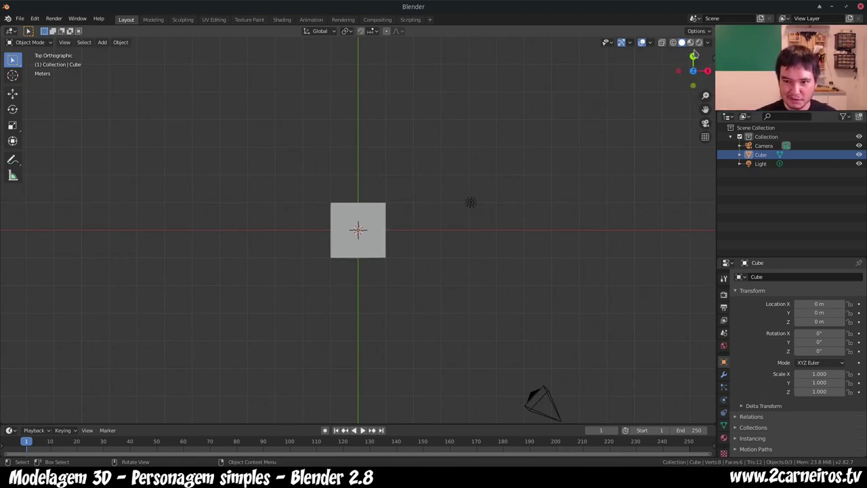
Step: Use the navigation gizmo axes to view the cube from right, back, top, front and left
click(707, 71)
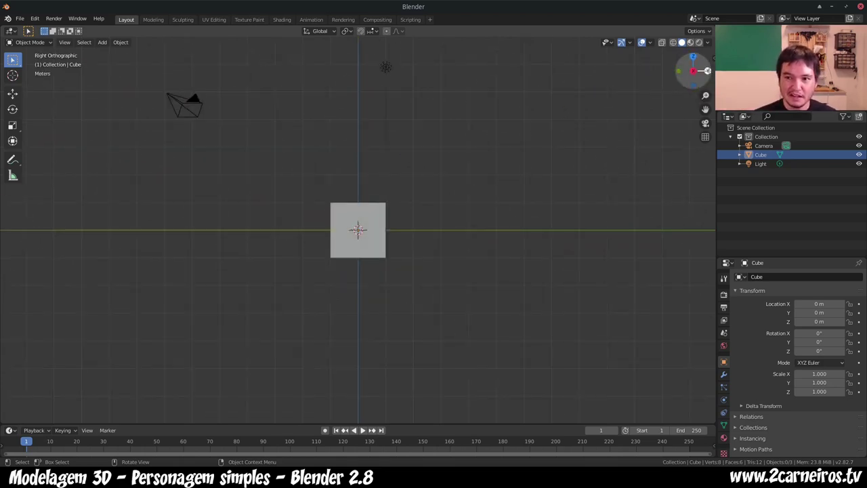
click(707, 71)
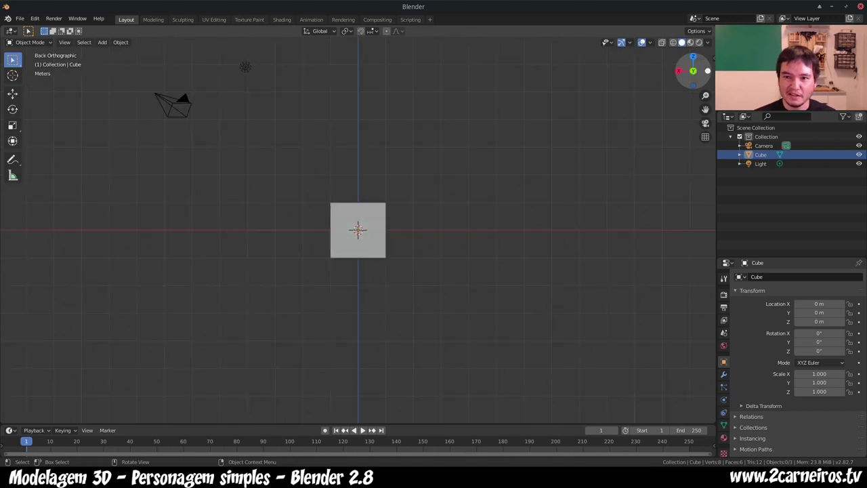
click(693, 57)
click(692, 57)
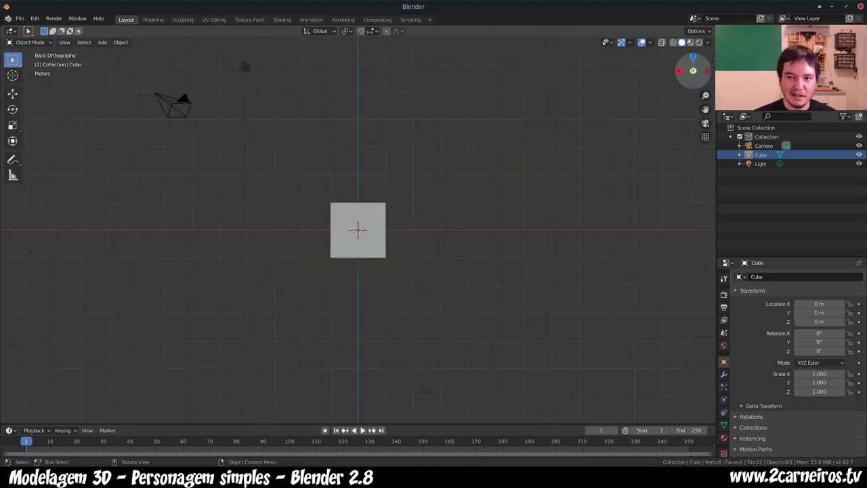
click(692, 57)
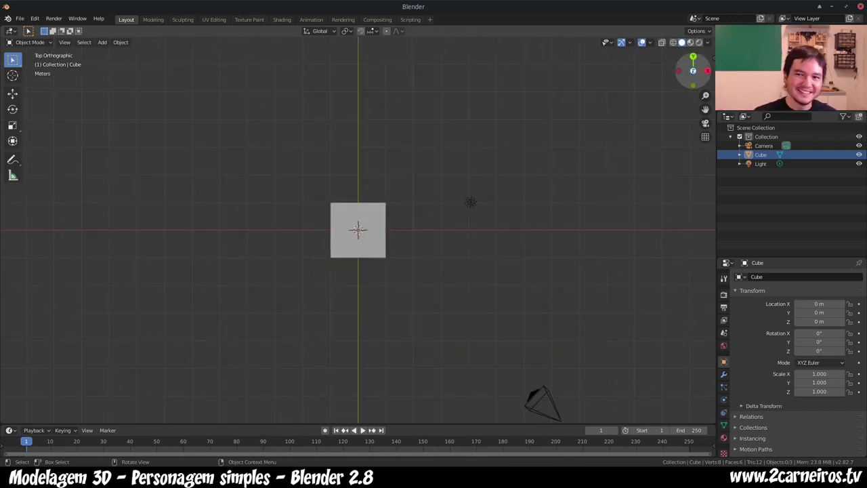
click(692, 71)
click(692, 57)
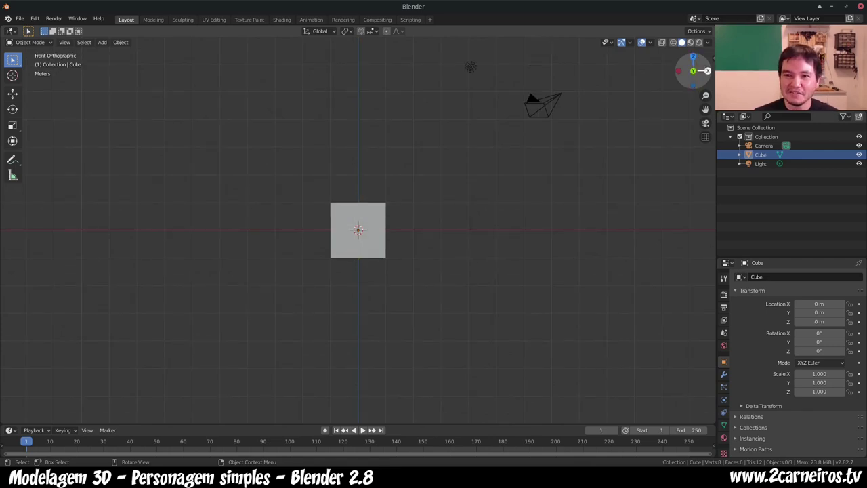
click(708, 70)
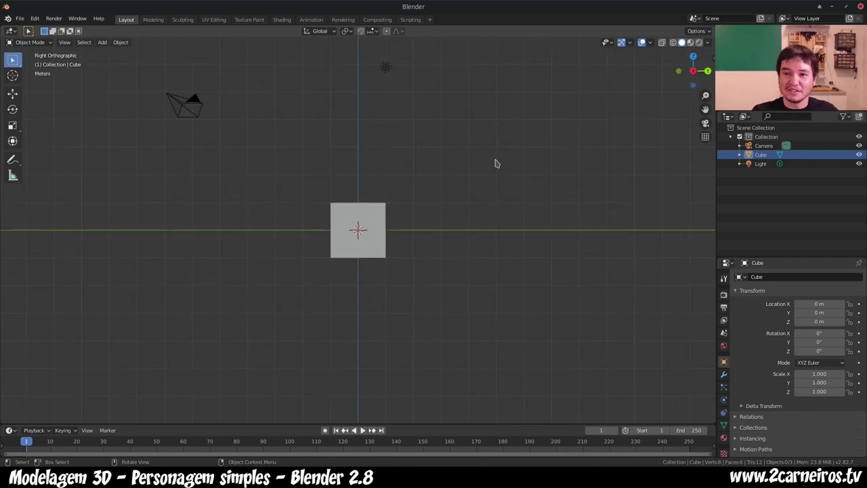
click(708, 70)
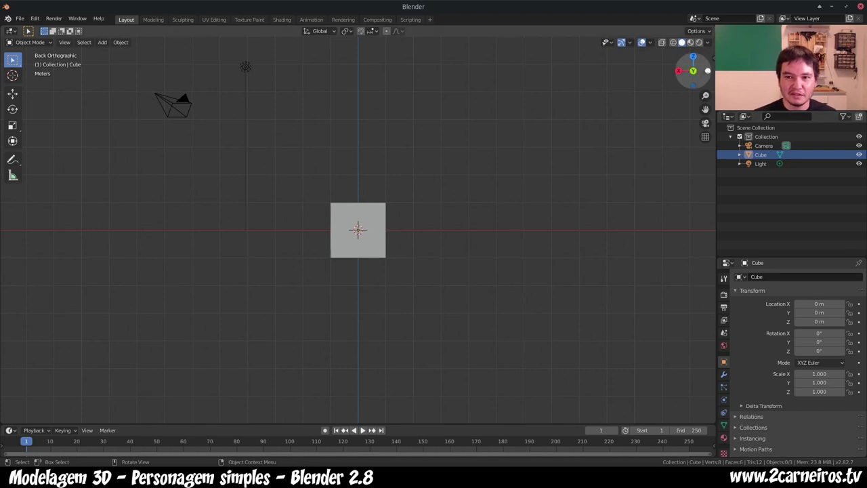
click(707, 70)
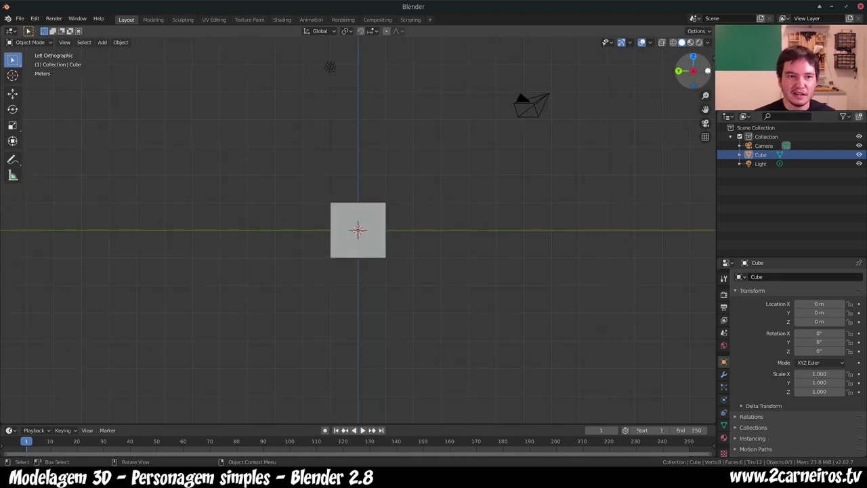
Step: Compare front with back and top with underside views, finishing in Front Orthographic
key(KP_1)
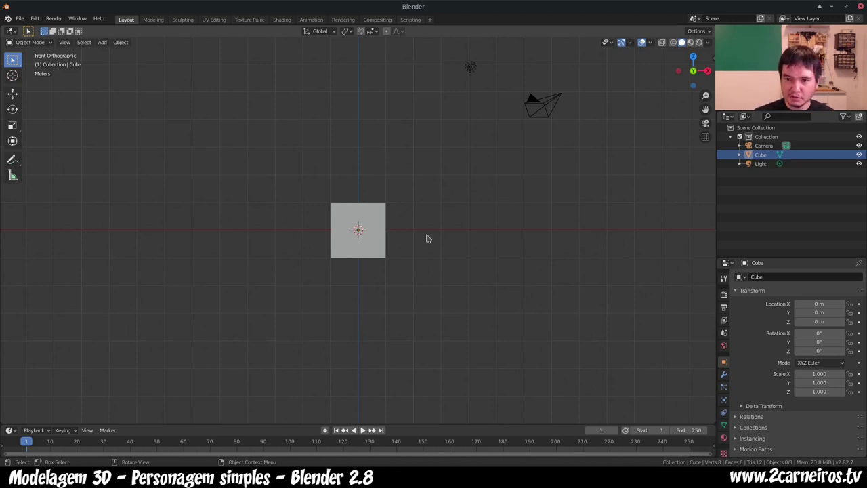
key(ctrl+KP_1)
key(KP_1)
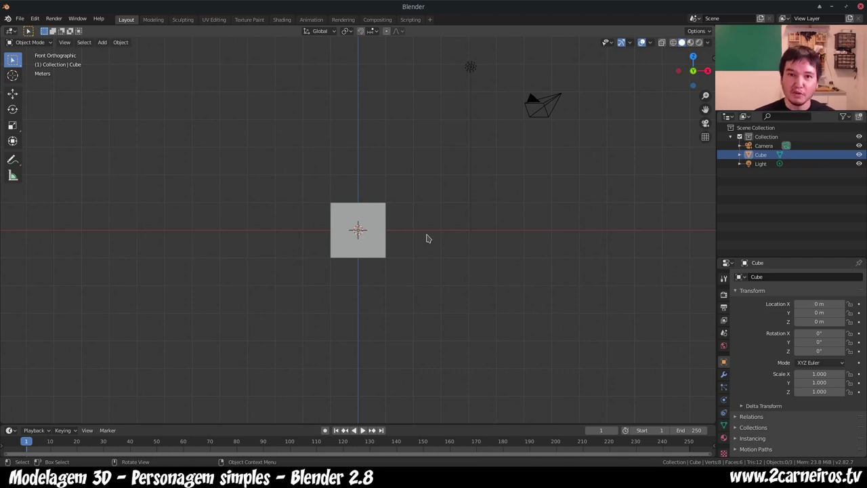
key(ctrl+KP_1)
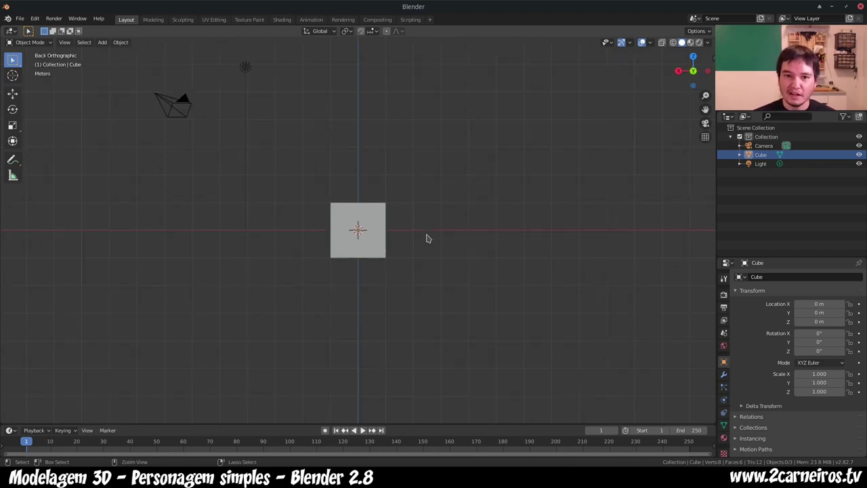
key(KP_7)
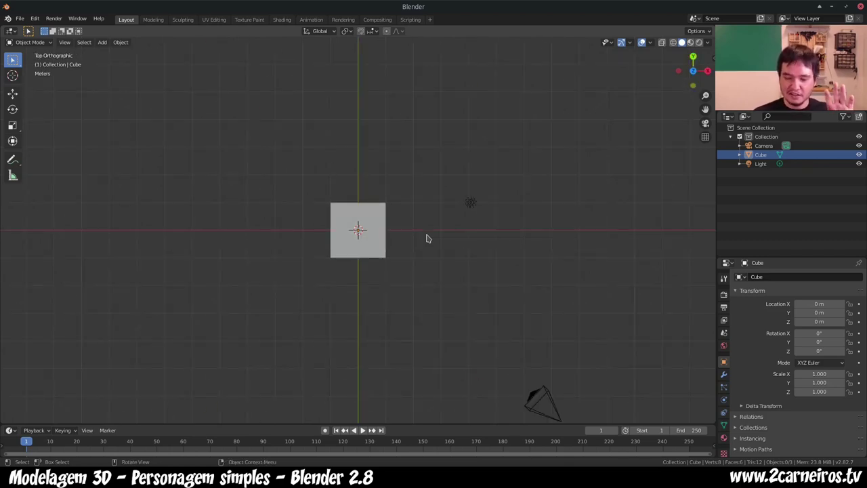
key(ctrl+KP_7)
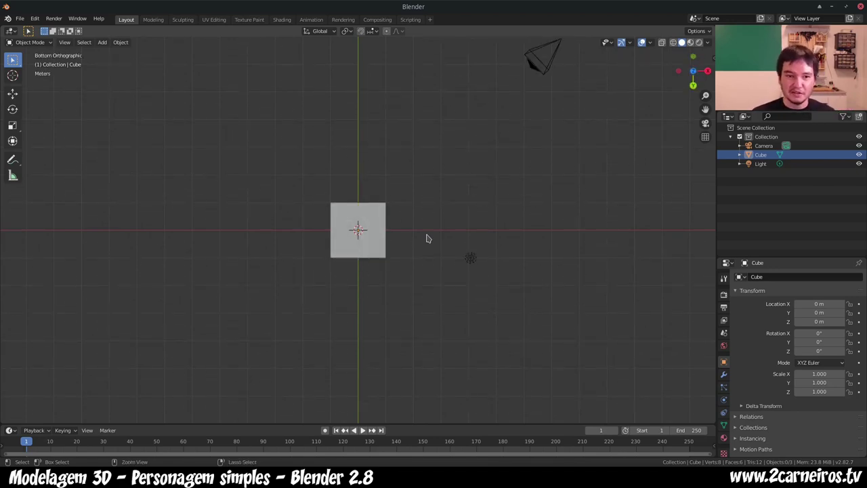
key(KP_7)
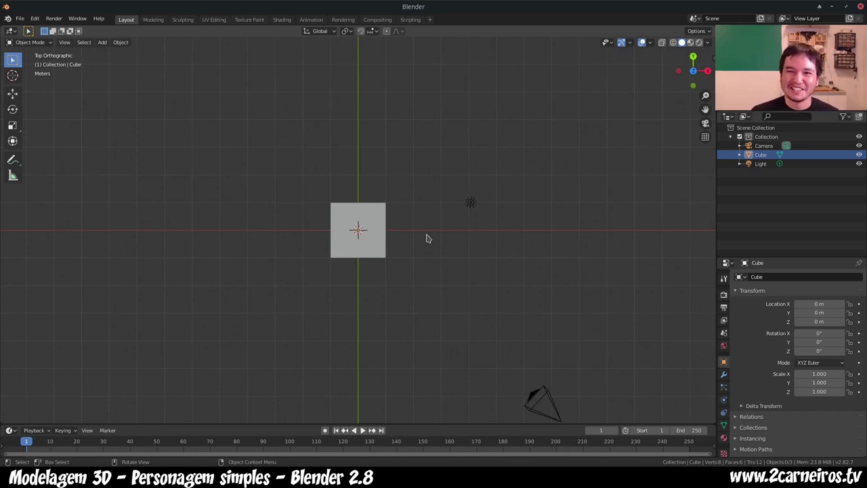
key(KP_1)
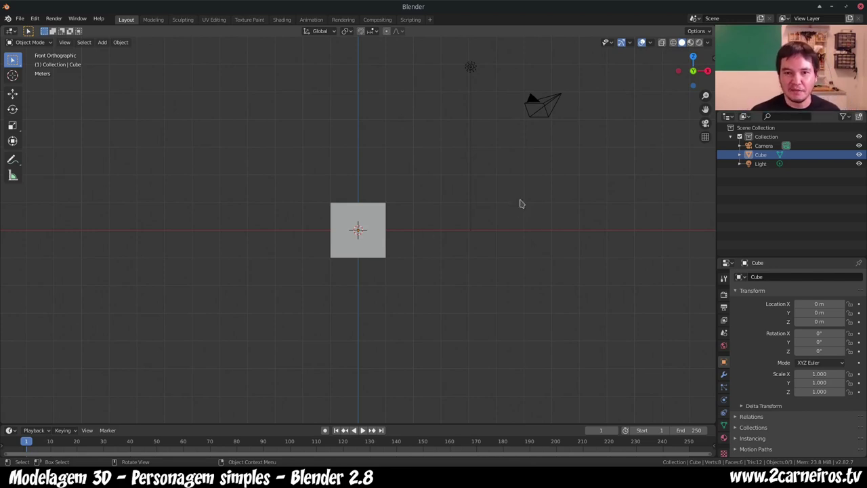
Step: Drag frente.png from the desktop into the viewport as a reference image
click(847, 8)
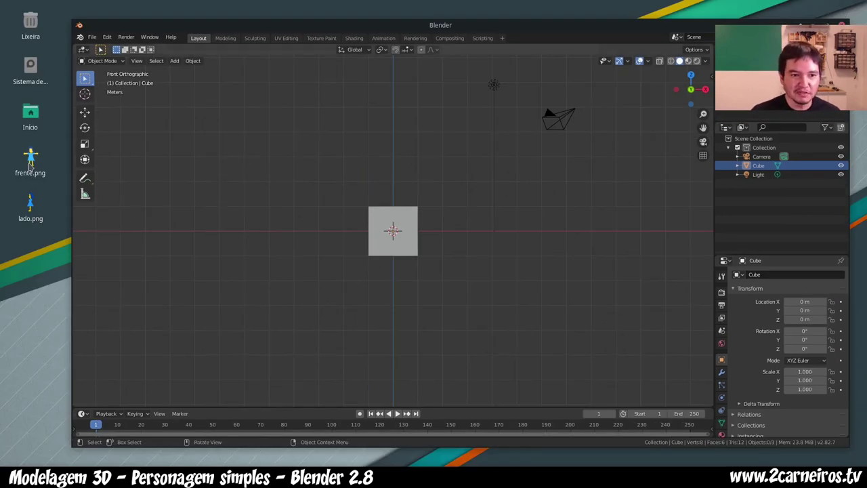
drag(29, 162, 35, 203)
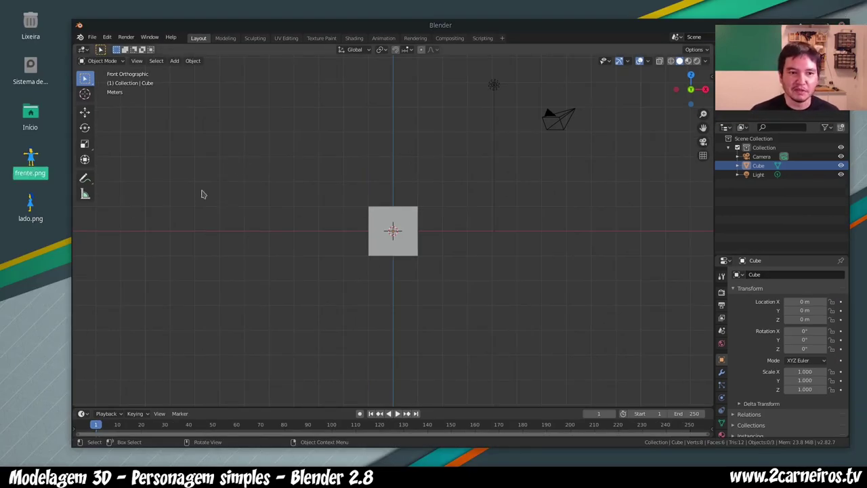
click(35, 203)
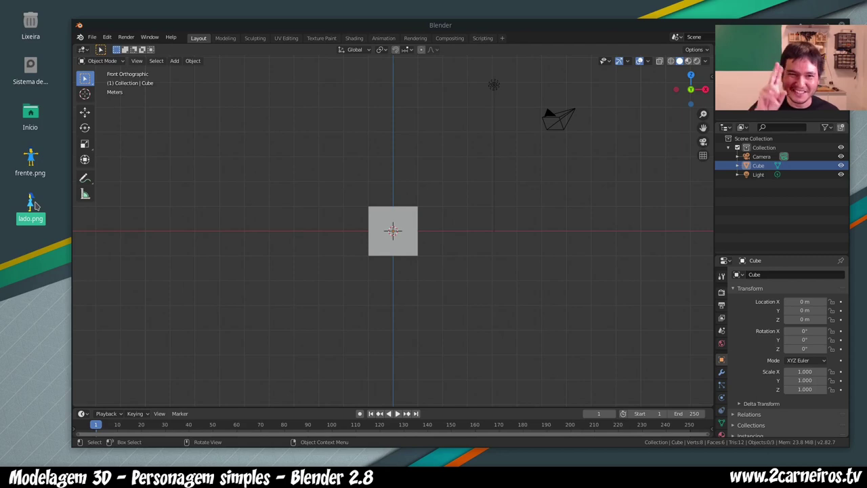
click(30, 161)
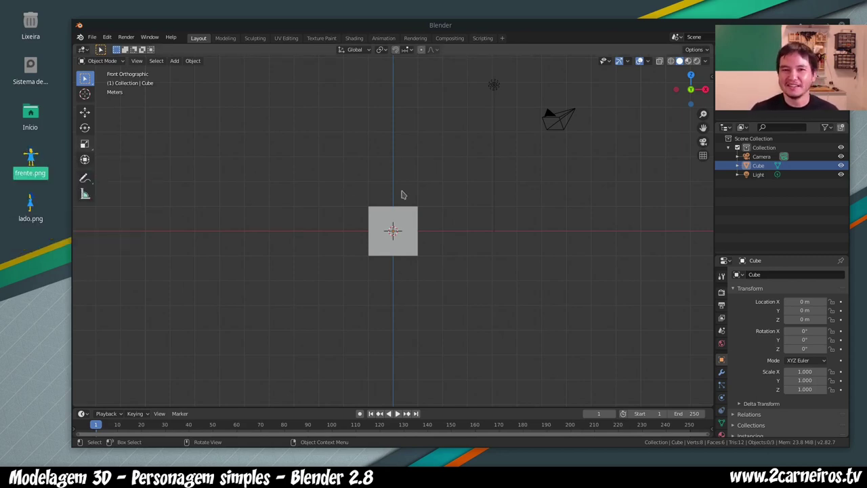
drag(28, 159, 381, 176)
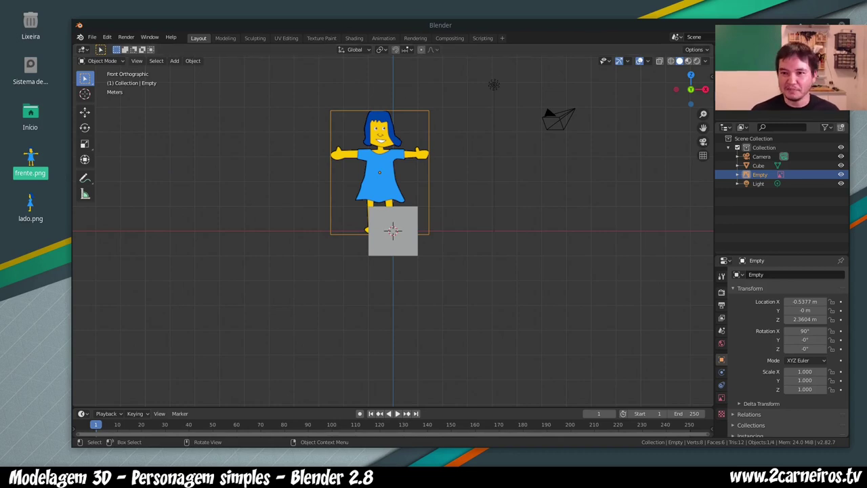
click(831, 25)
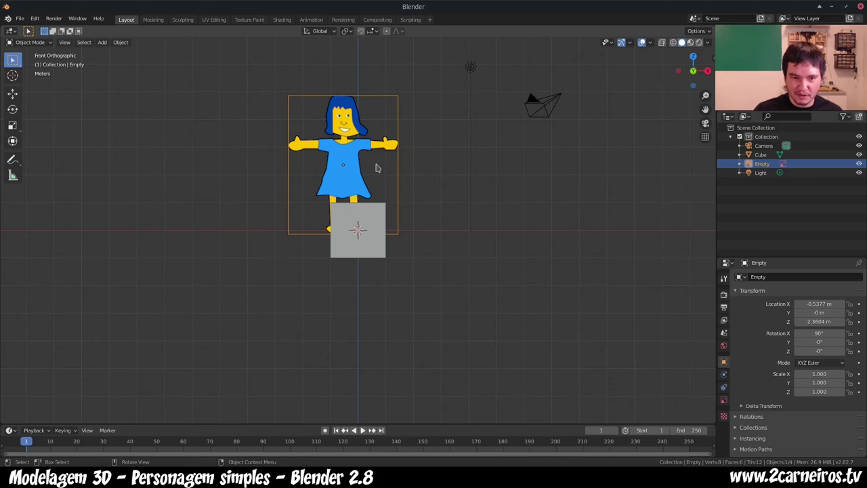
Step: Move the front reference down to the ground line and delete the default cube
mouse_move(350, 161)
mouse_down()
mouse_move(383, 160)
mouse_move(345, 172)
mouse_move(361, 153)
mouse_move(329, 150)
mouse_move(375, 150)
mouse_up()
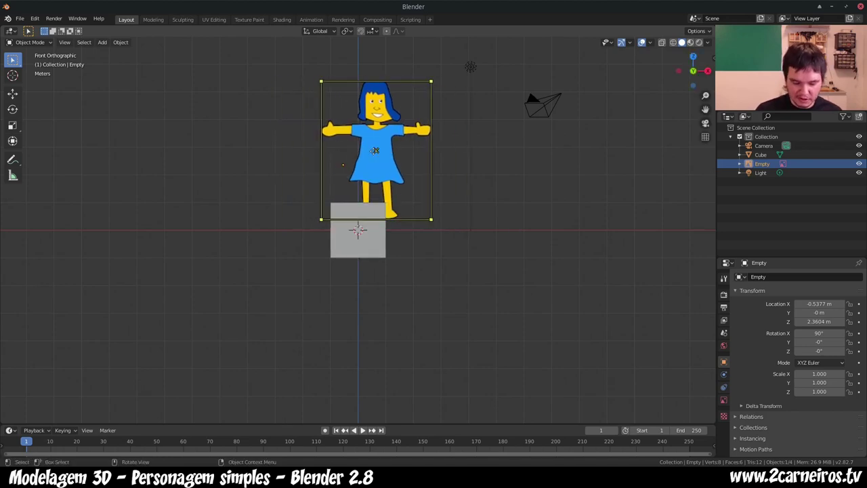
drag(374, 151, 358, 161)
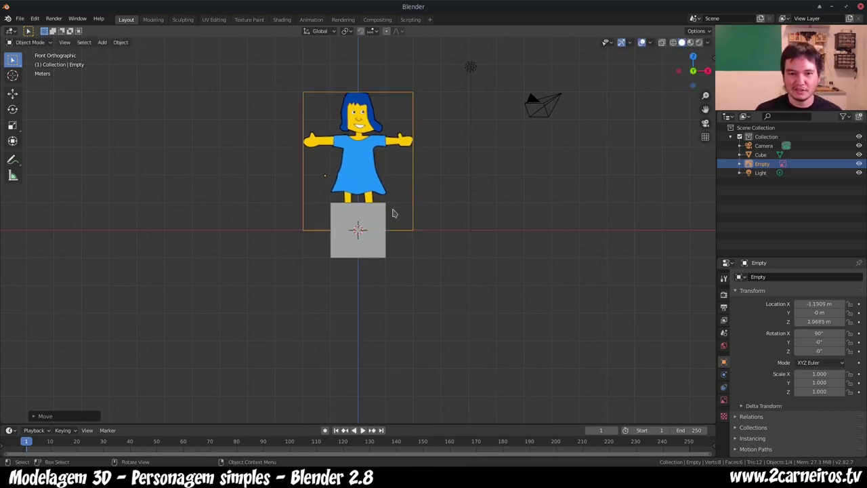
click(371, 252)
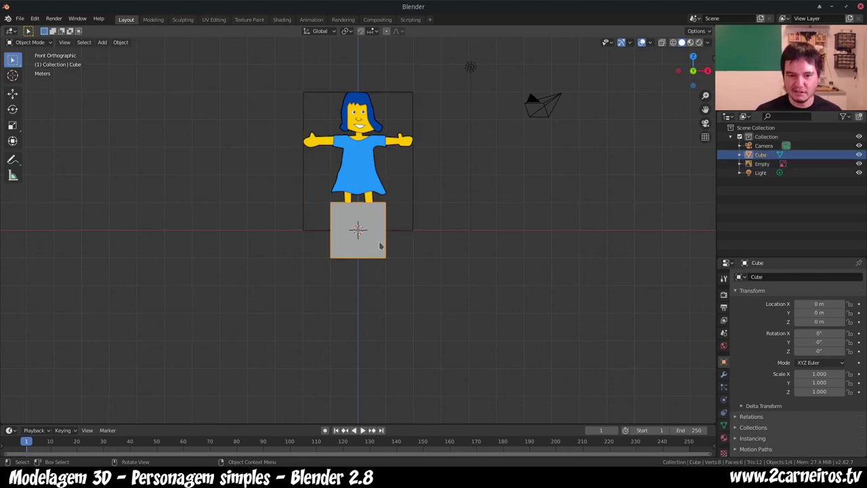
key(Delete)
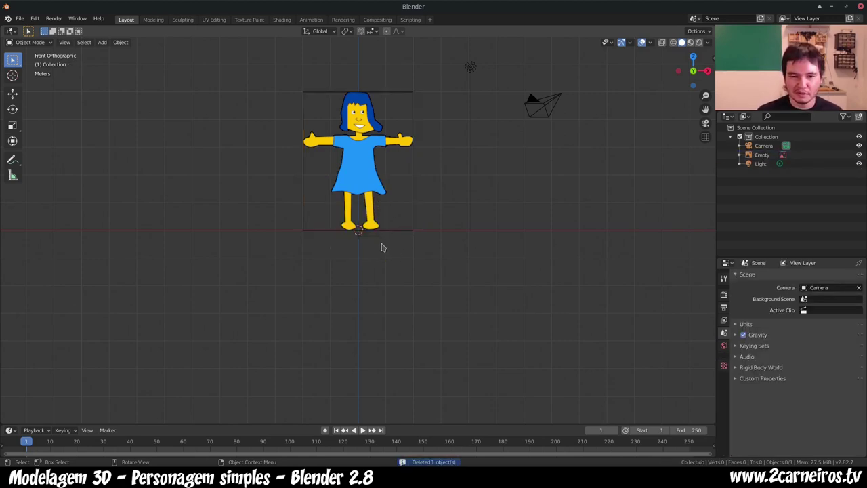
Step: Nudge the front reference image slightly down and inspect it from several sides
click(367, 170)
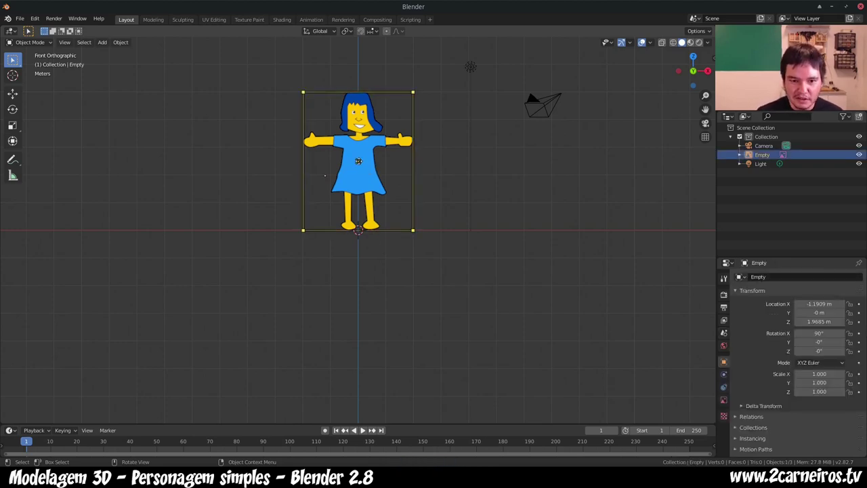
drag(358, 161, 359, 163)
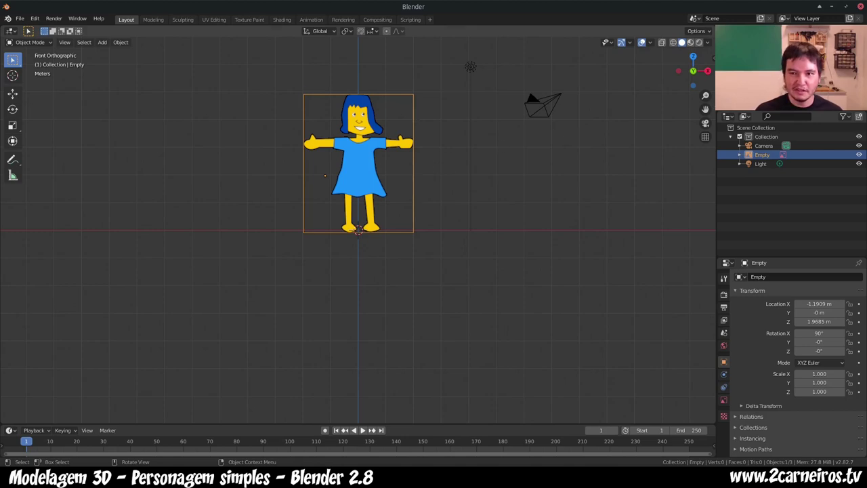
click(706, 70)
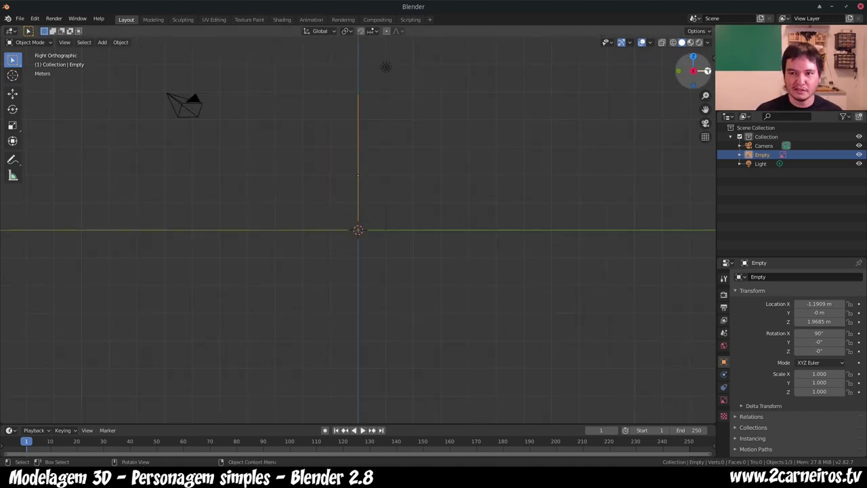
click(693, 70)
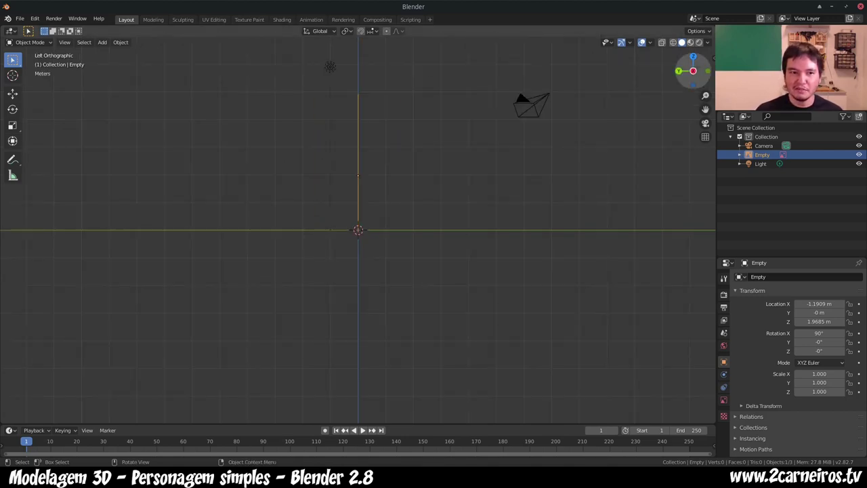
click(693, 70)
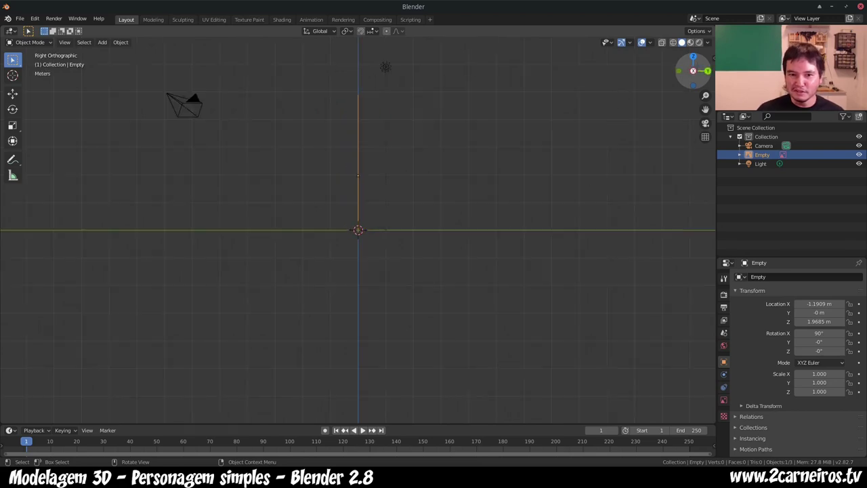
click(707, 70)
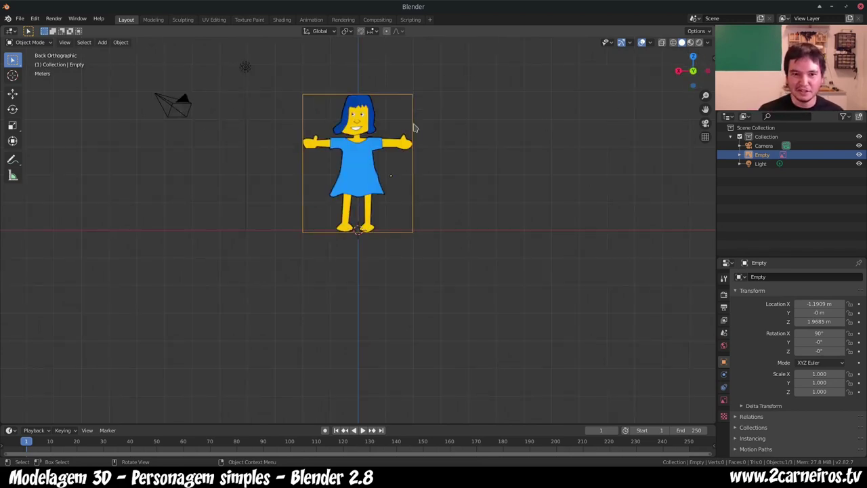
Step: Switch to Right Orthographic view and pick lado.png from the desktop
click(388, 195)
key(KP_3)
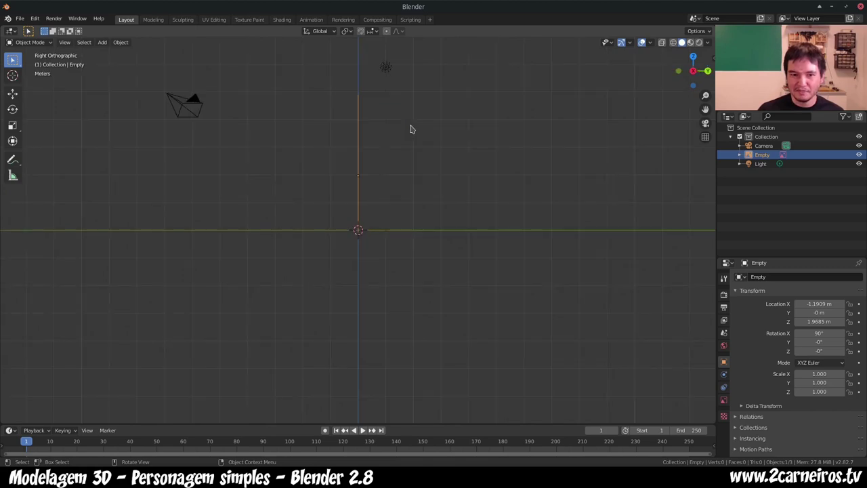
key(KP_1)
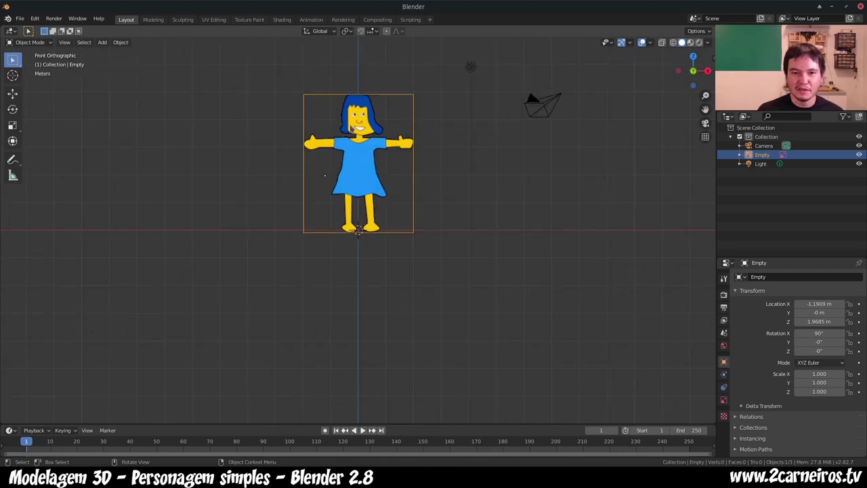
key(KP_3)
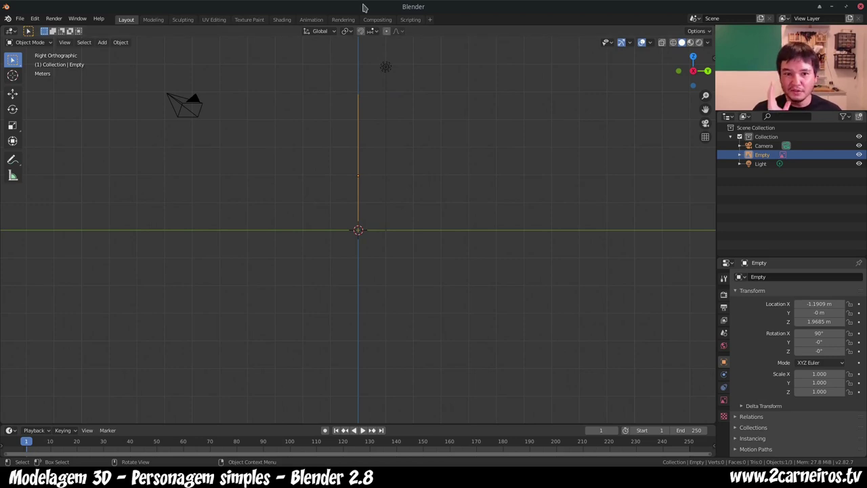
drag(362, 7, 392, 25)
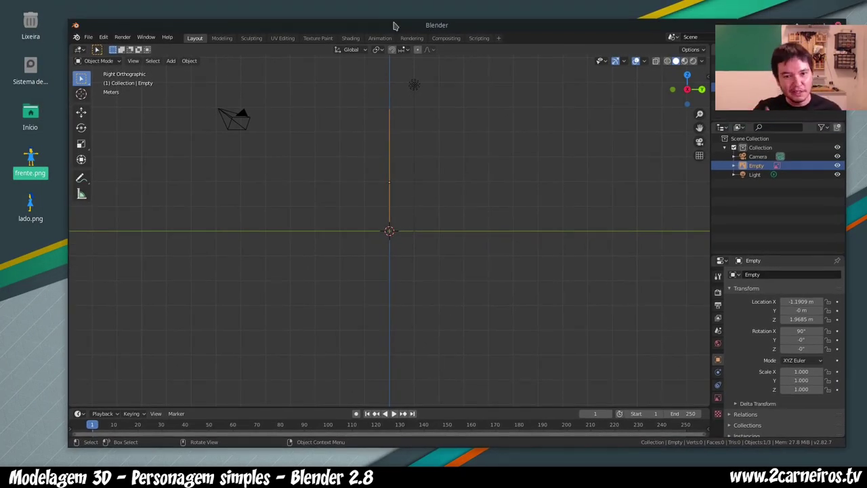
mouse_move(32, 203)
mouse_down()
mouse_move(70, 214)
mouse_move(383, 189)
mouse_up()
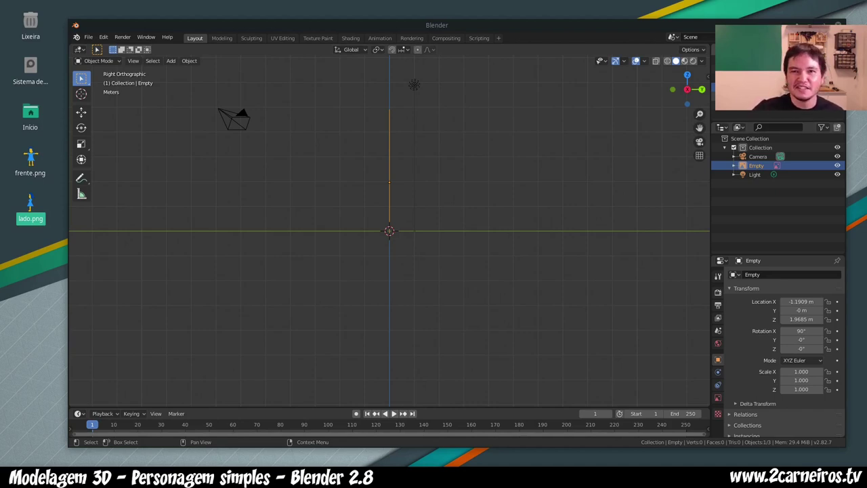
Step: Drop lado.png into the side view and center it on the origin
click(533, 114)
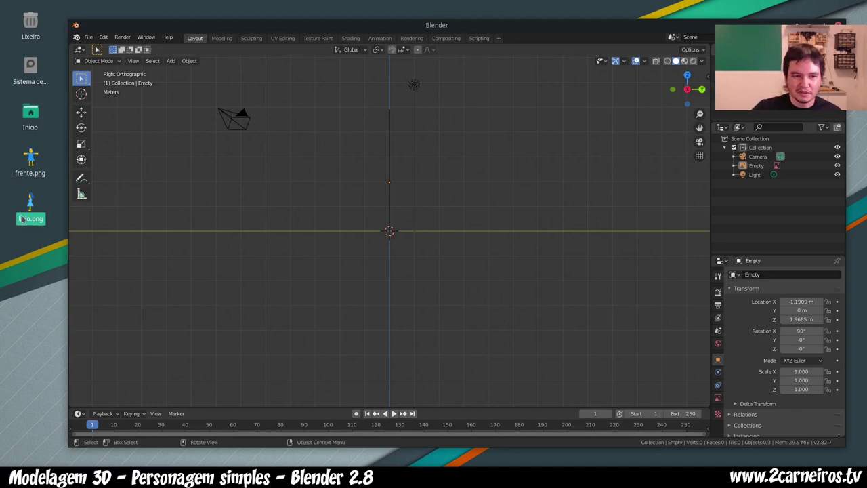
drag(27, 203, 367, 169)
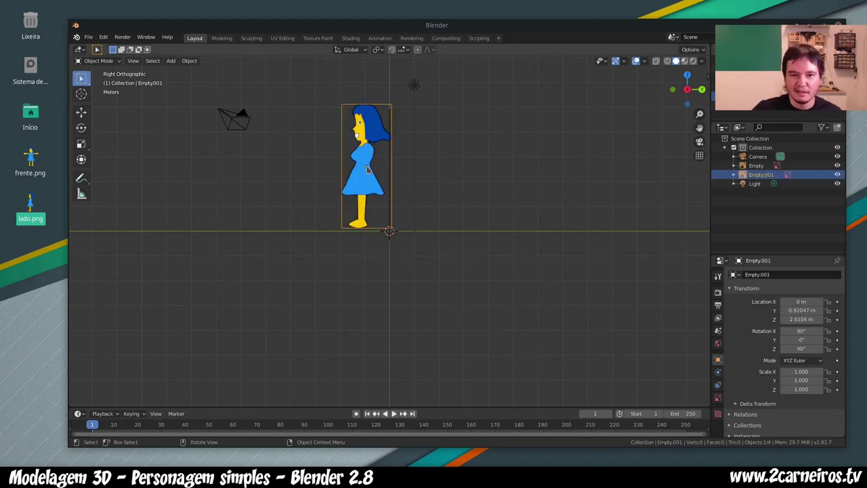
key(g)
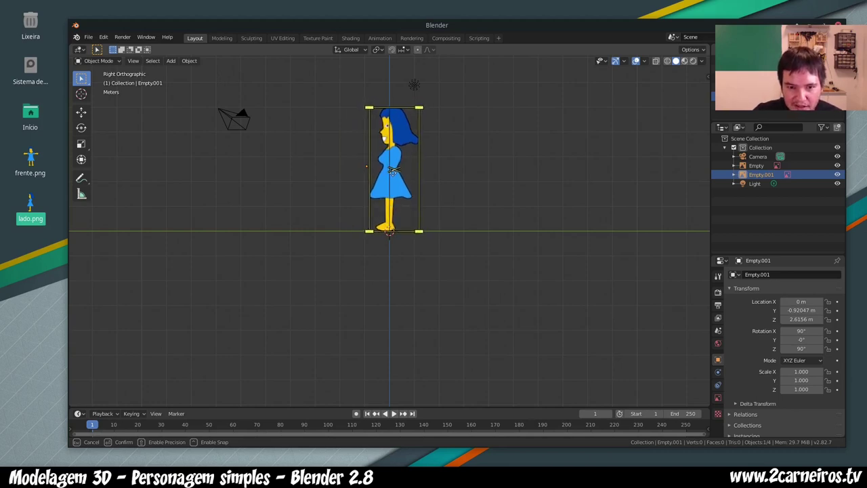
click(395, 171)
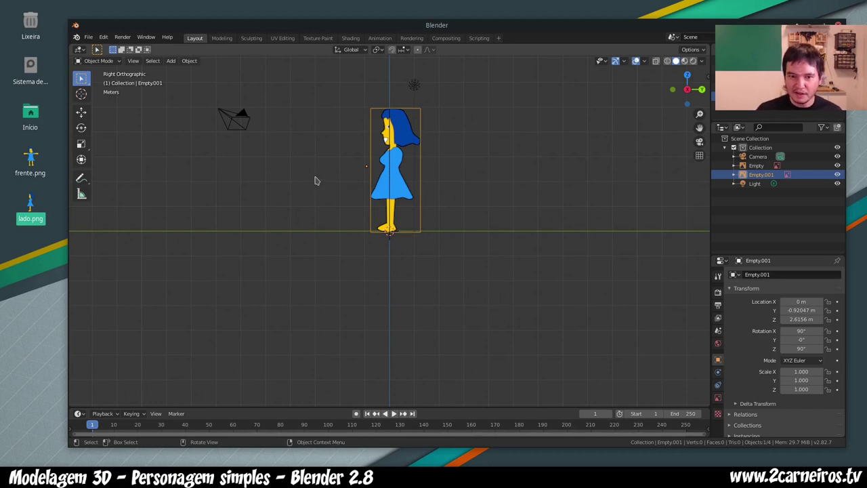
key(KP_1)
key(KP_3)
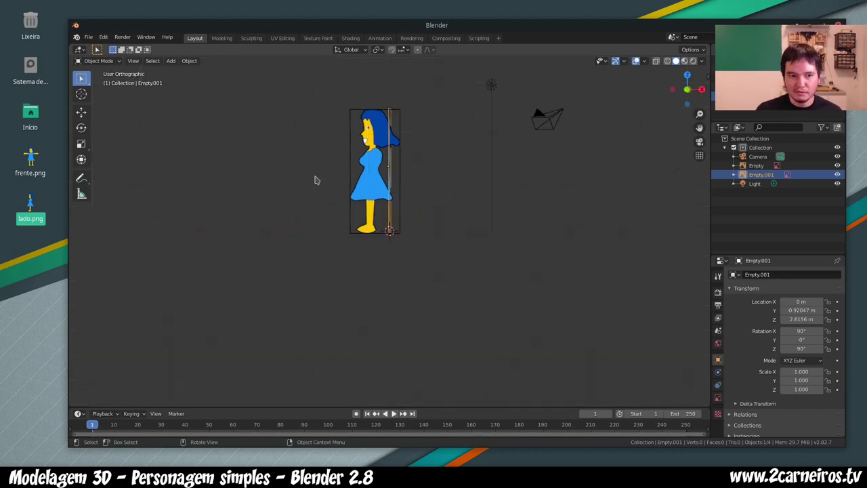
key(ctrl+KP_3)
key(KP_3)
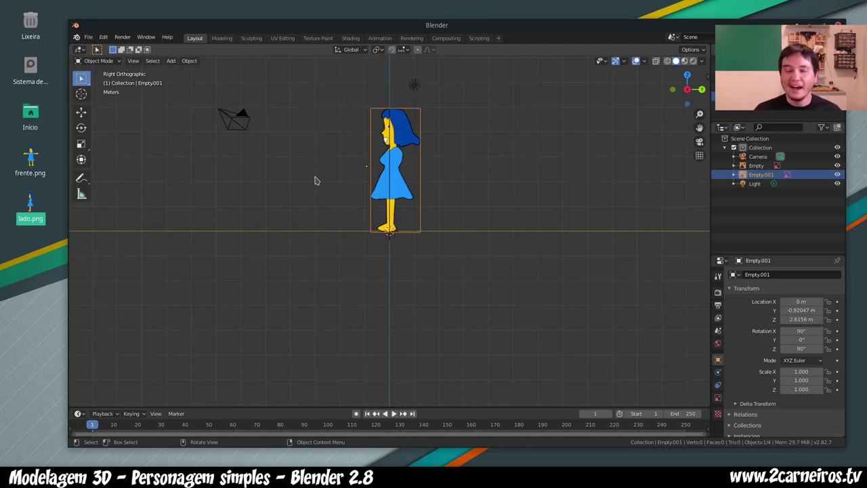
Step: In front view, drop frente.png onto the front reference empty
key(KP_1)
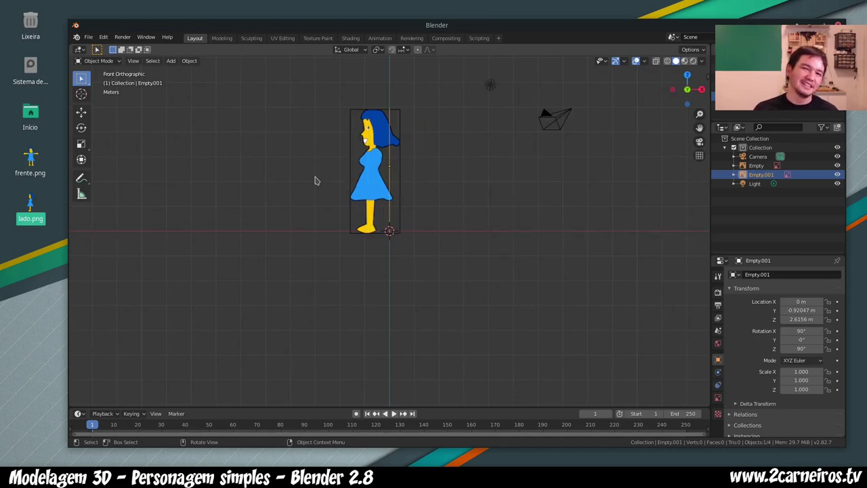
key(KP_3)
key(KP_1)
key(KP_3)
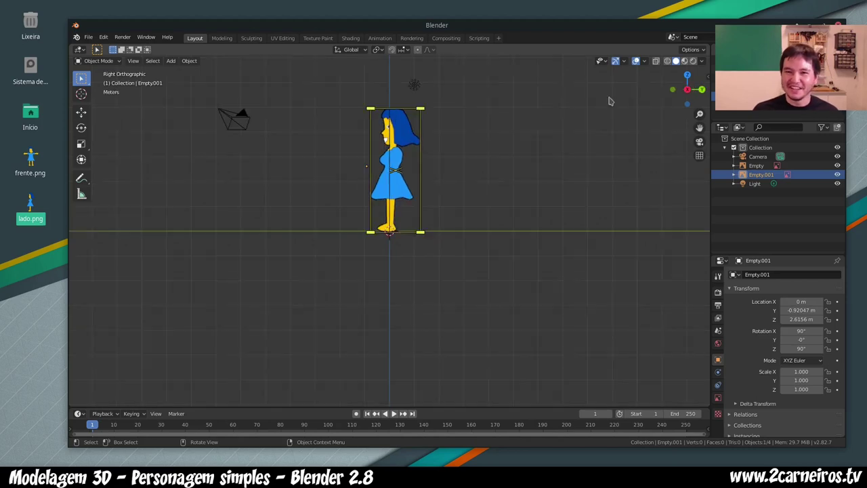
key(KP_1)
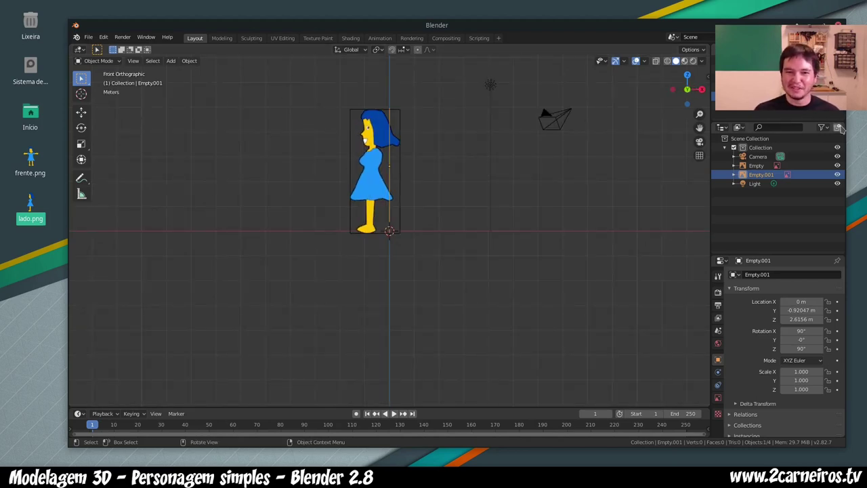
shift+click(374, 169)
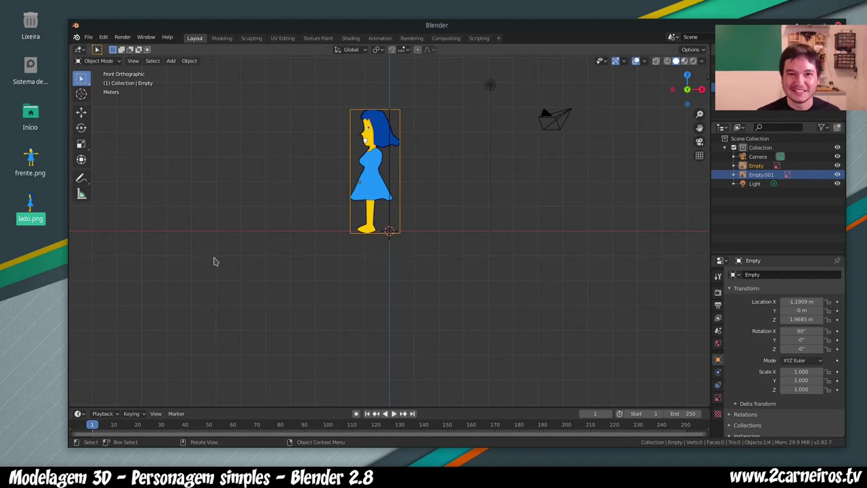
drag(30, 161, 374, 155)
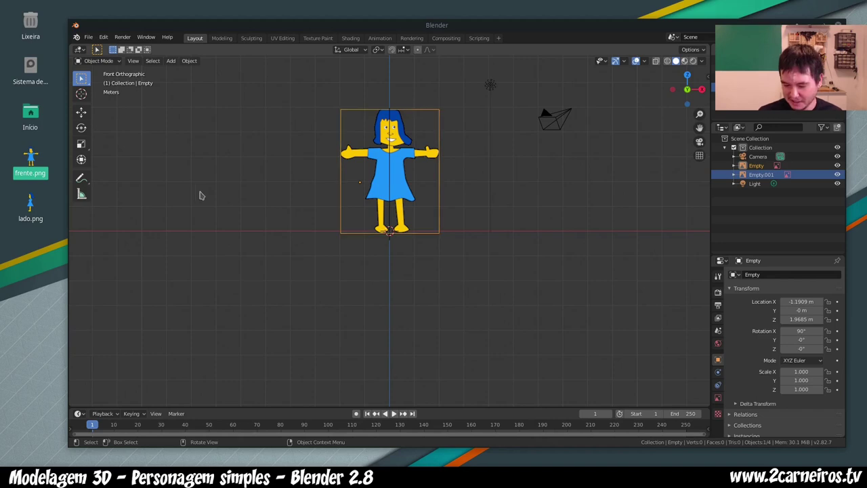
click(504, 164)
key(KP_3)
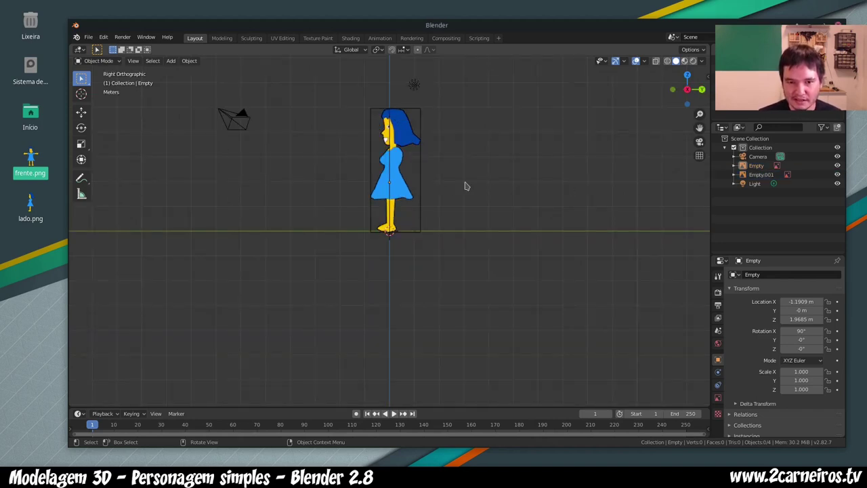
key(KP_1)
key(KP_3)
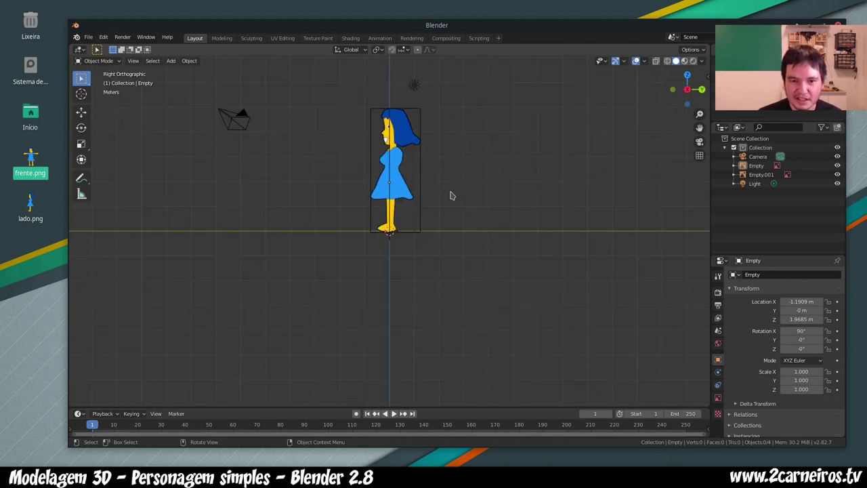
key(KP_1)
middle_drag(451, 193, 460, 193)
key(KP_3)
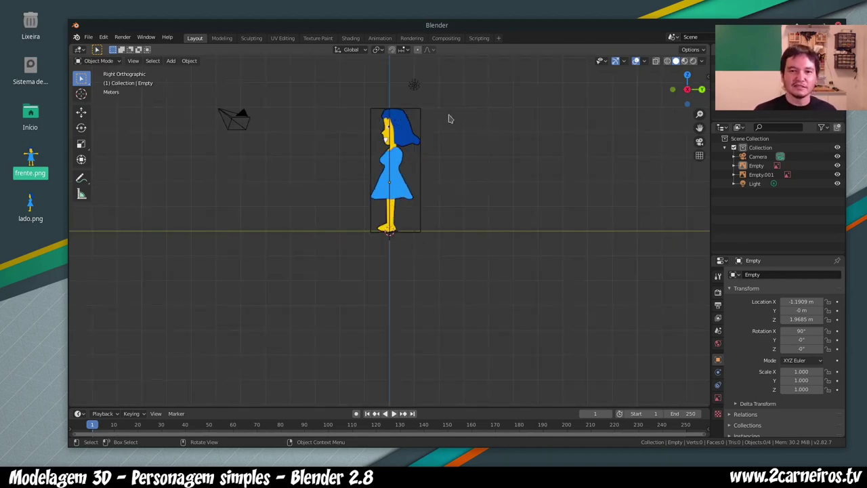
key(KP_1)
mouse_move(437, 164)
middle_down()
mouse_move(545, 195)
mouse_move(582, 161)
middle_up()
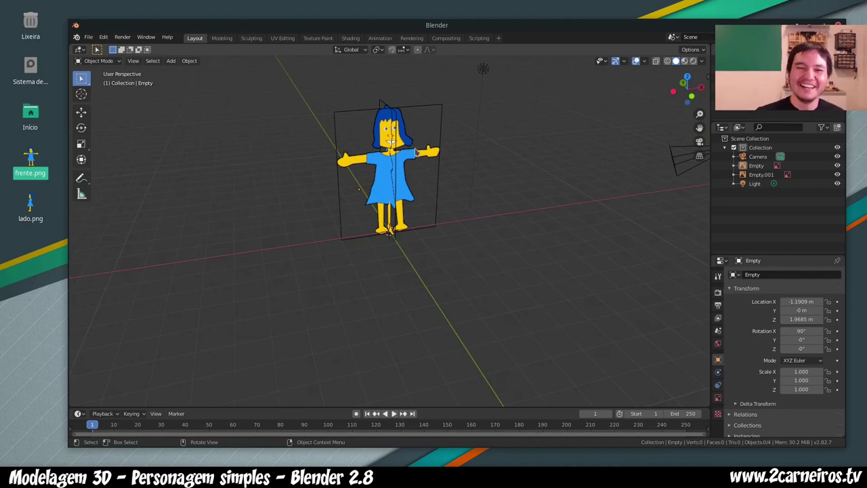
scroll(432, 155, up, 2)
mouse_move(434, 156)
middle_down()
mouse_move(464, 251)
mouse_move(457, 246)
middle_up()
scroll(504, 263, up, 1)
scroll(504, 263, down, 2)
mouse_move(505, 261)
middle_down()
mouse_move(510, 116)
mouse_move(590, 93)
mouse_move(529, 168)
middle_up()
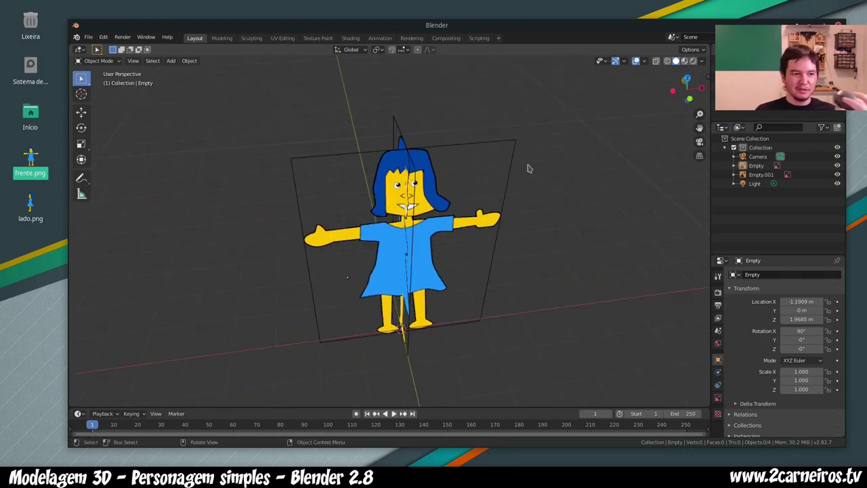
scroll(529, 168, up, 1)
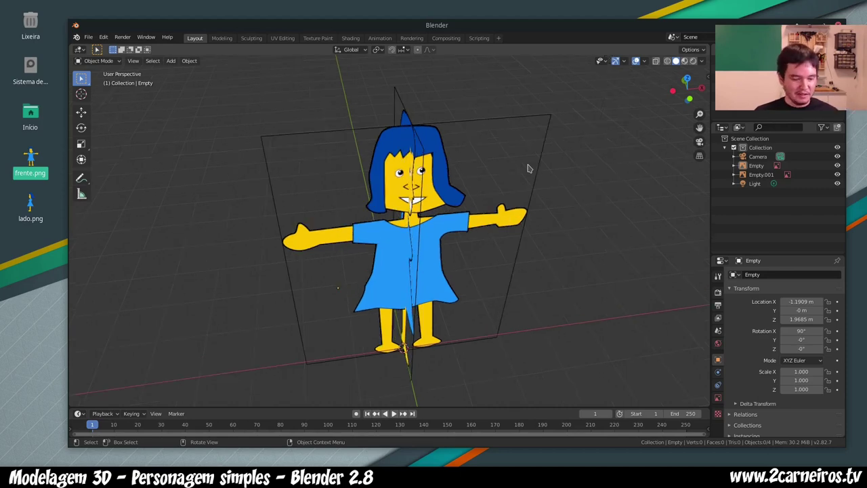
click(291, 298)
mouse_move(291, 298)
middle_down()
mouse_move(320, 215)
mouse_move(334, 215)
middle_up()
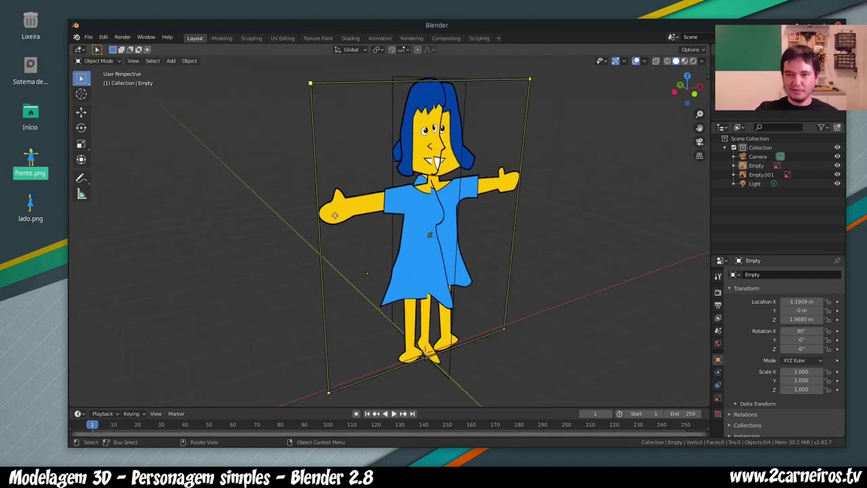
key(alt+a)
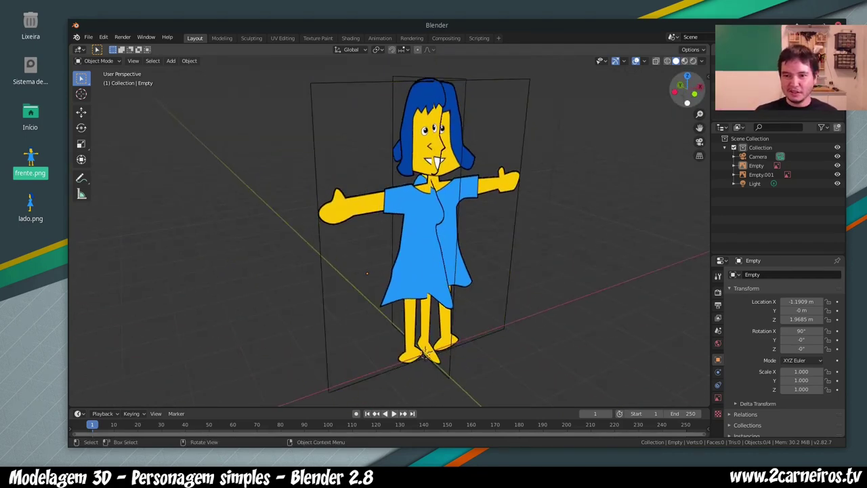
drag(687, 89, 677, 90)
mouse_move(376, 266)
middle_down()
mouse_move(316, 272)
mouse_move(469, 199)
mouse_move(559, 183)
mouse_move(563, 192)
middle_up()
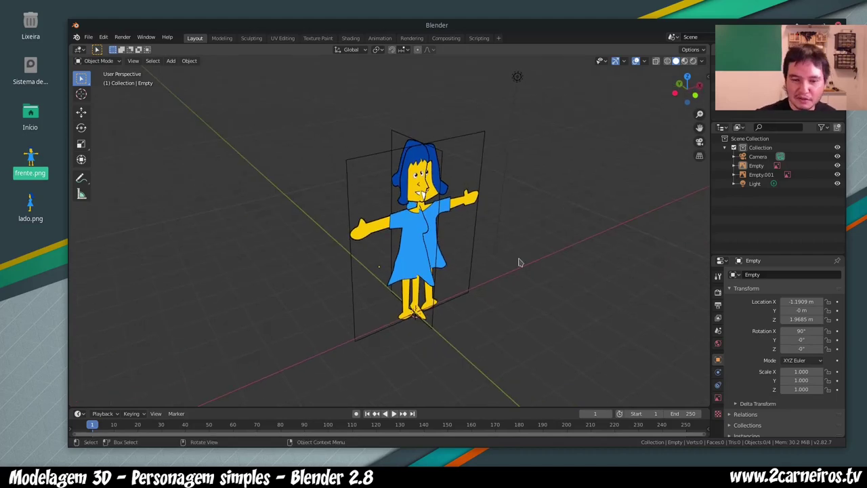
scroll(490, 226, down, 3)
mouse_move(483, 226)
middle_down()
mouse_move(404, 208)
mouse_move(495, 225)
mouse_move(490, 241)
middle_up()
key(KP_3)
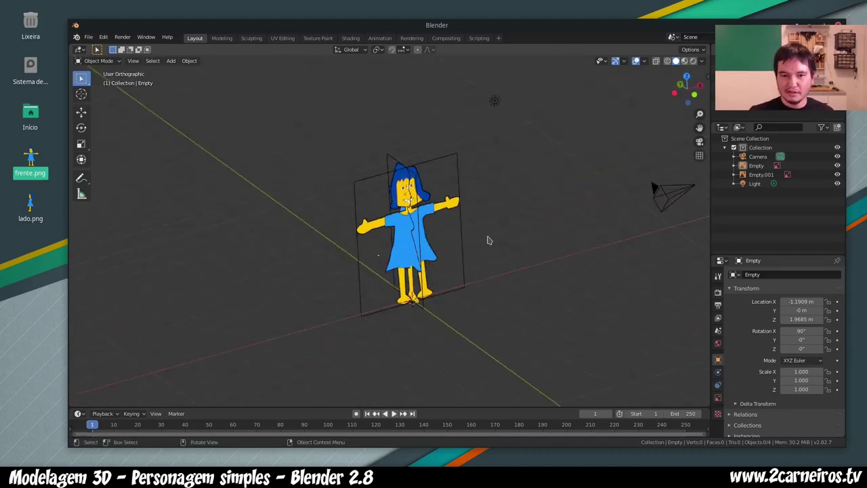
key(KP_1)
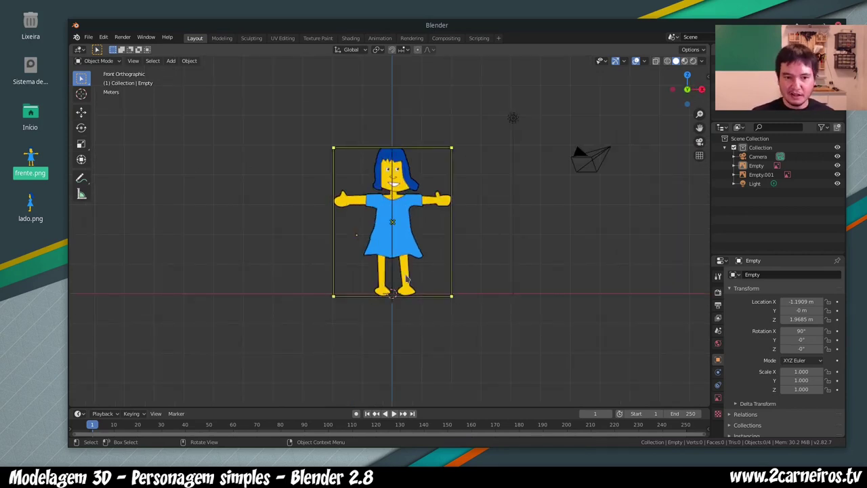
Step: Add a cube, raise it over the girl's torso and scale it to about half size
key(shift+a)
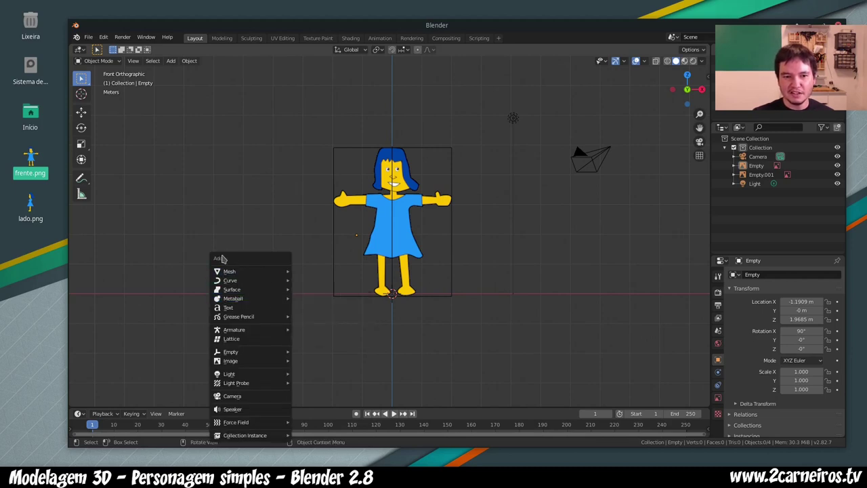
mouse_move(247, 271)
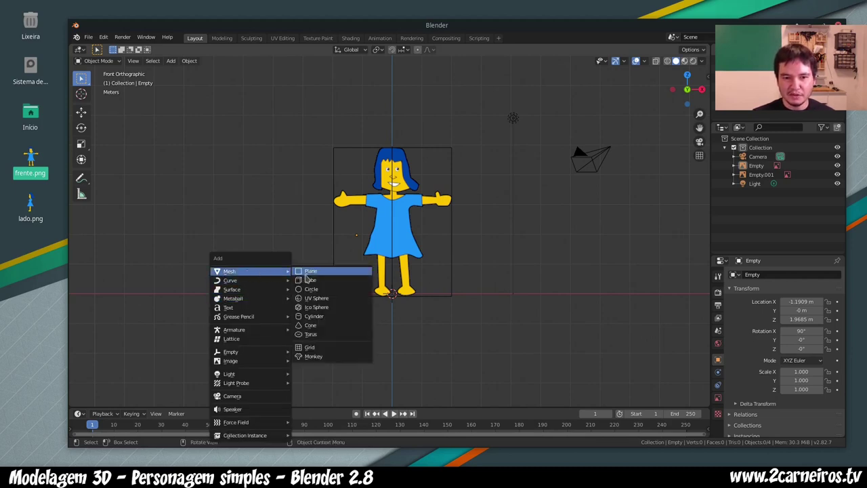
click(303, 280)
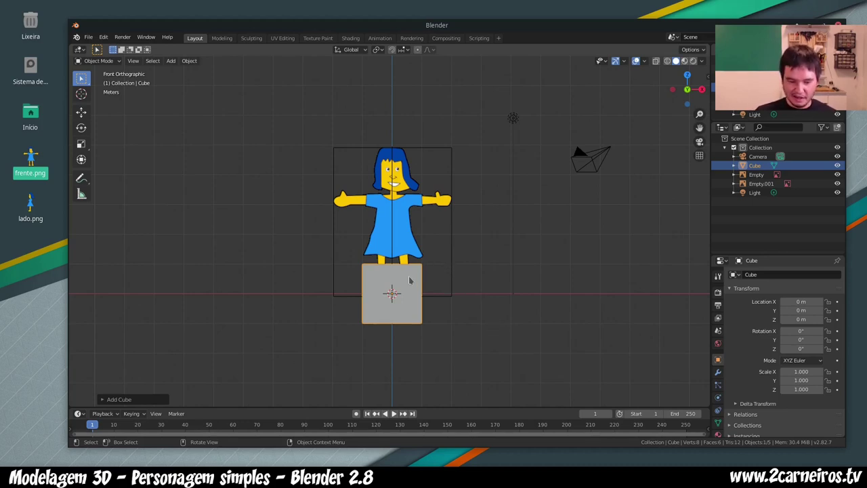
key(g)
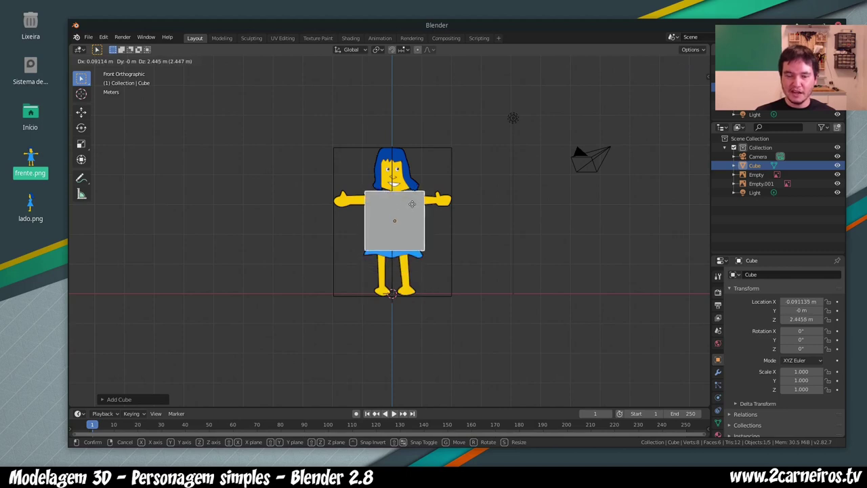
click(411, 208)
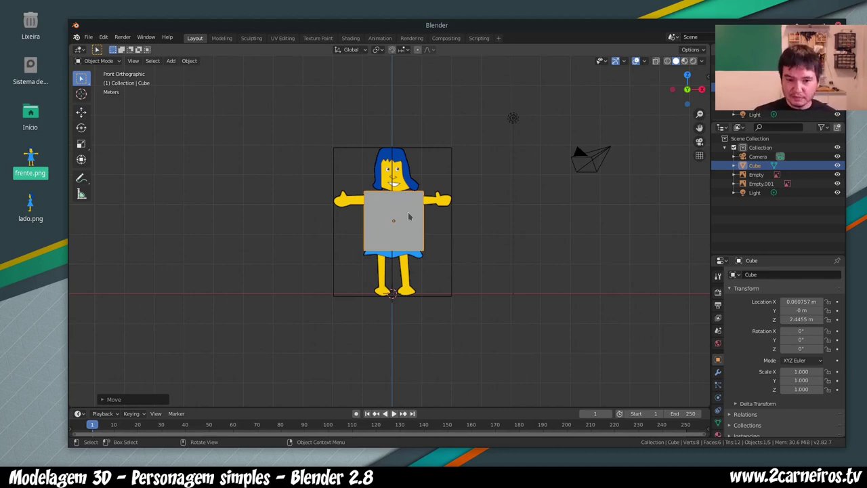
key(g)
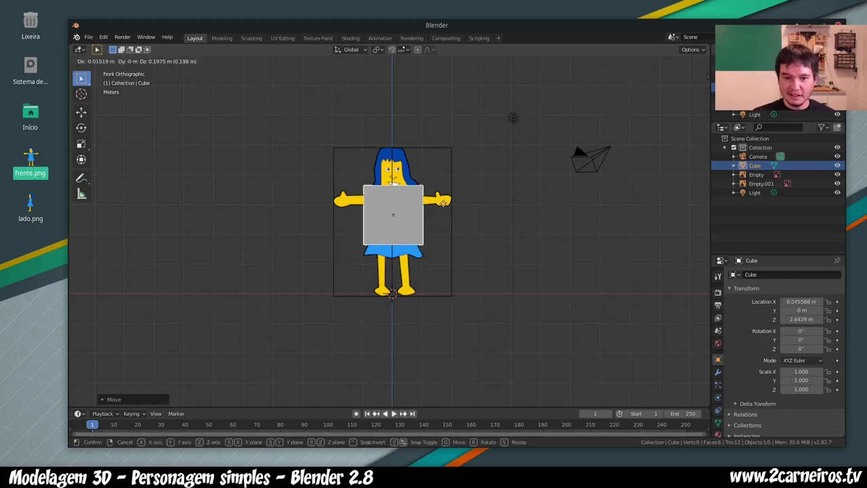
click(437, 208)
key(s)
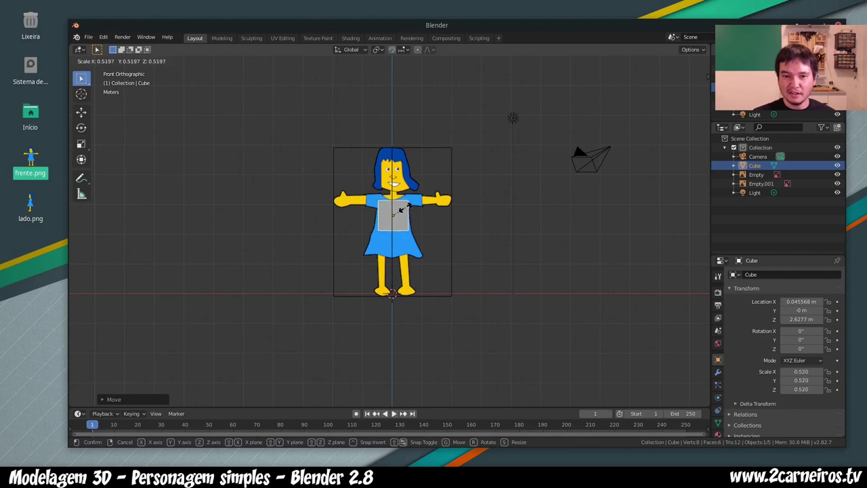
click(403, 210)
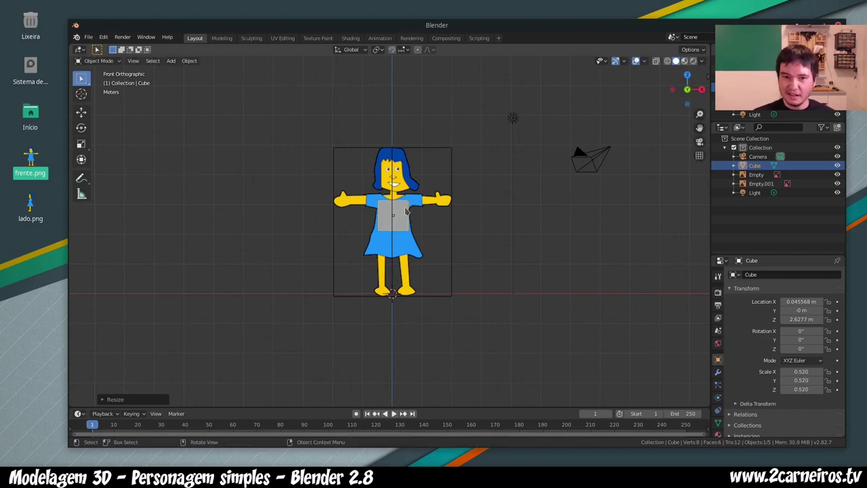
Step: Lower the cube onto the chest and fine-tune its scale from 0.479 to 0.526
key(g)
key(z)
click(406, 215)
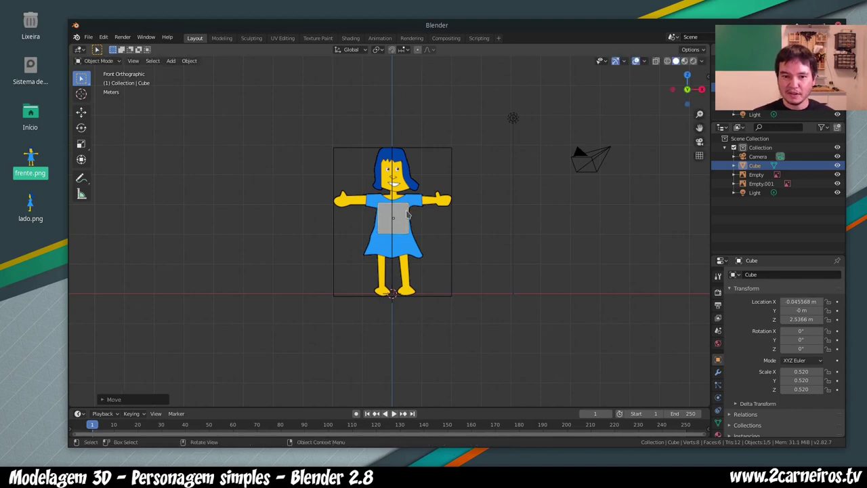
key(s)
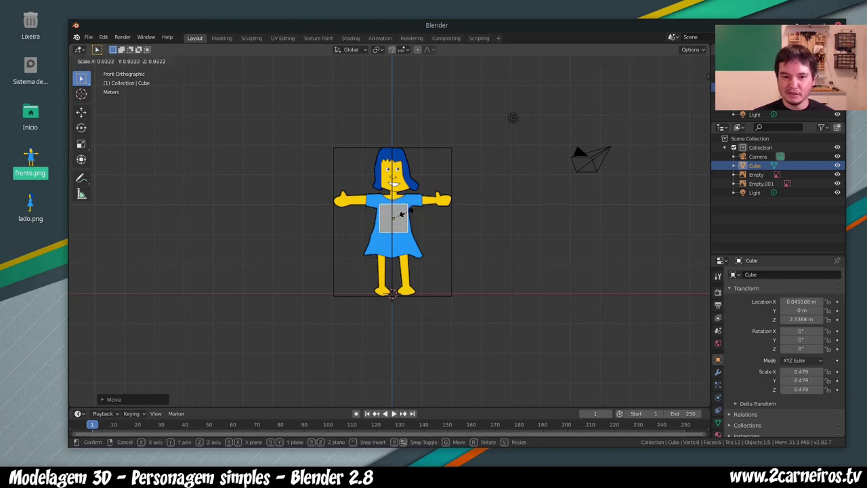
click(401, 214)
key(g)
click(405, 215)
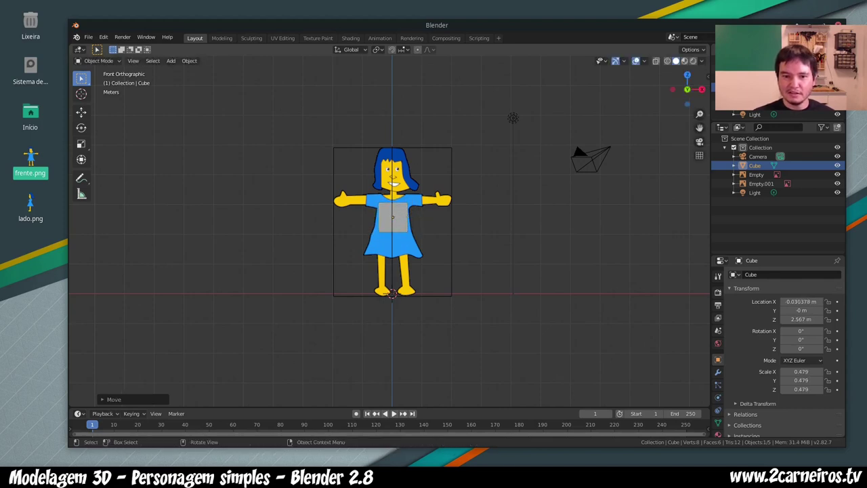
key(s)
click(409, 216)
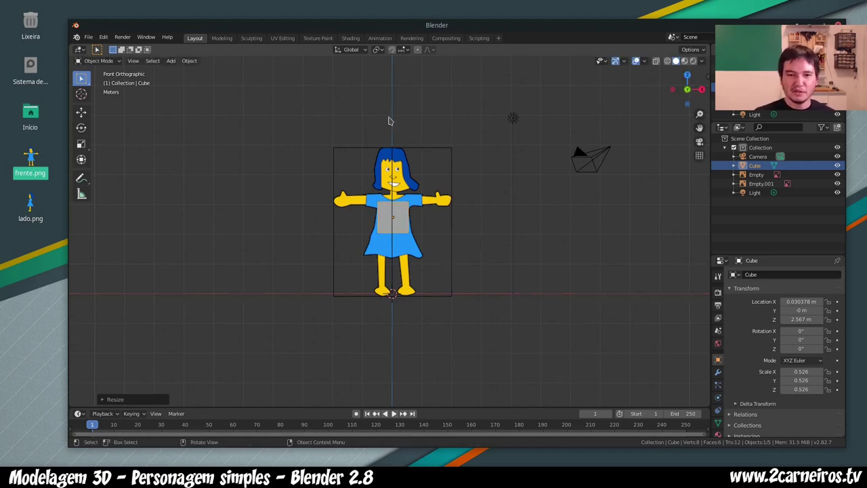
Step: In side view, shrink the cube to 0.310 and fit it inside the torso profile
key(KP_3)
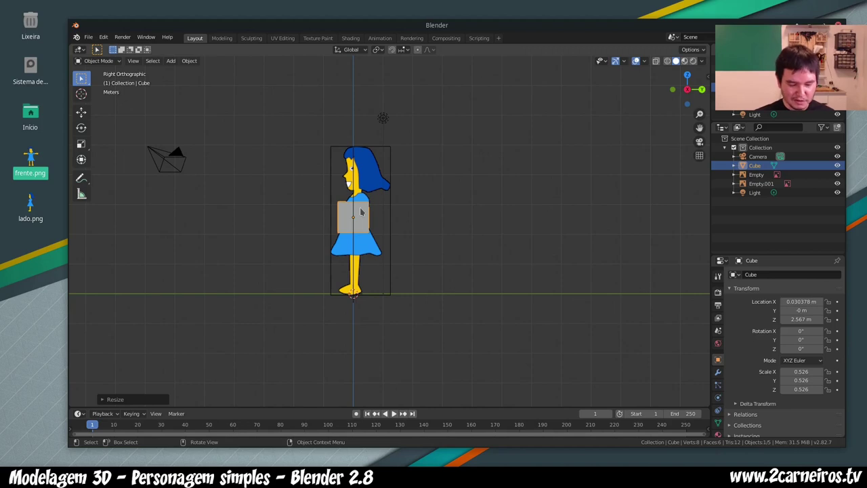
key(s)
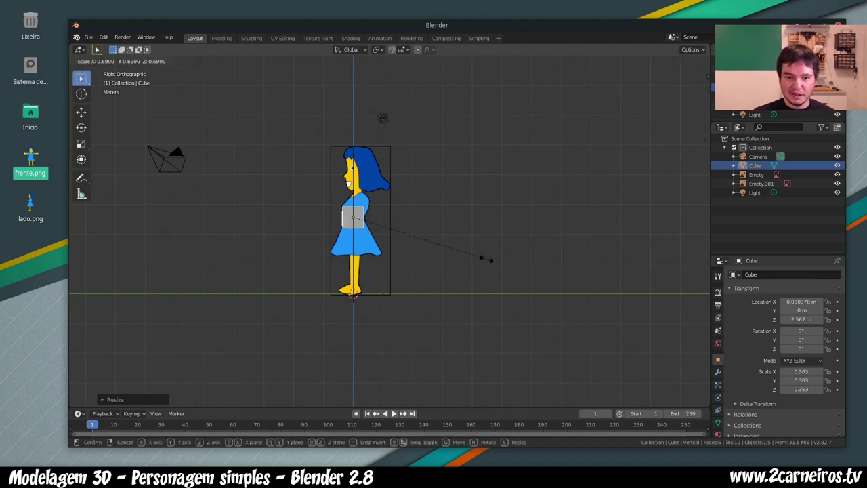
click(467, 256)
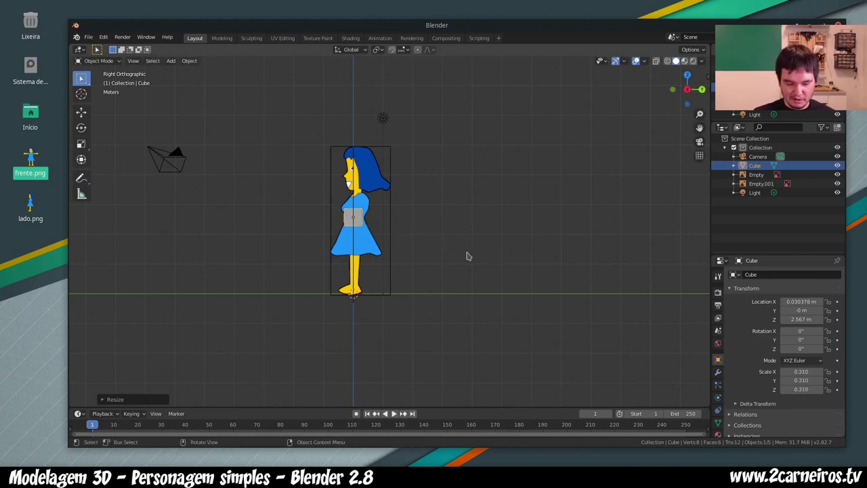
key(g)
click(468, 254)
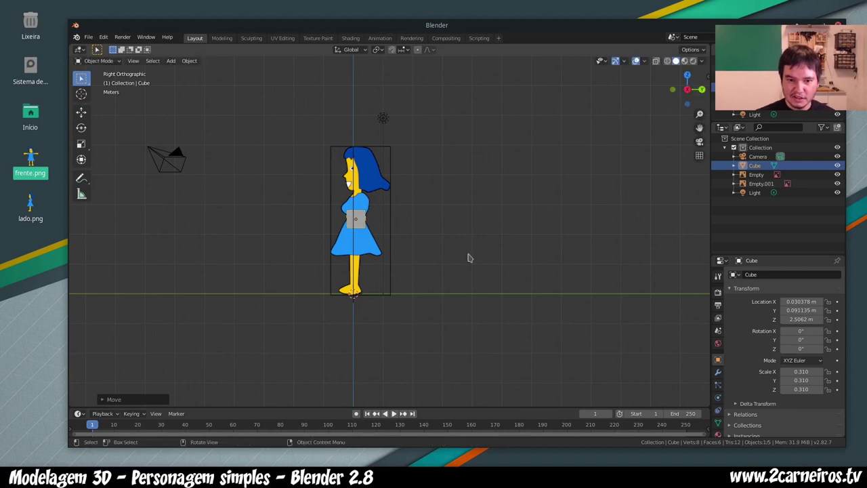
key(KP_1)
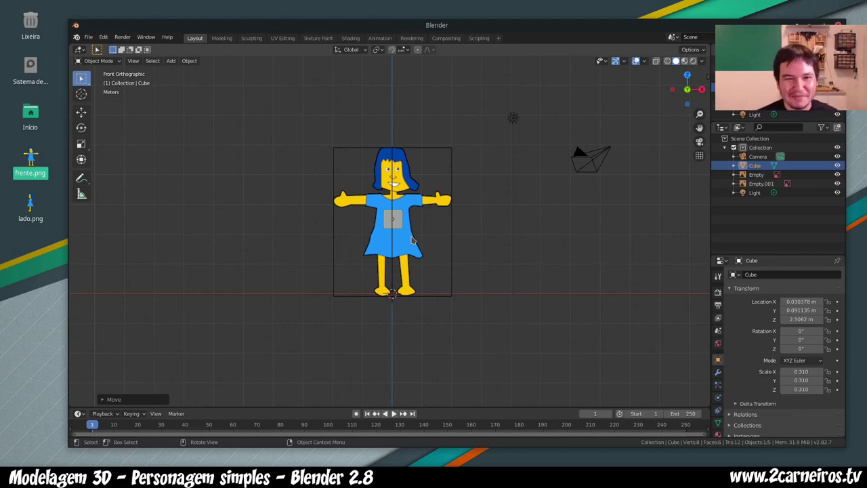
key(KP_3)
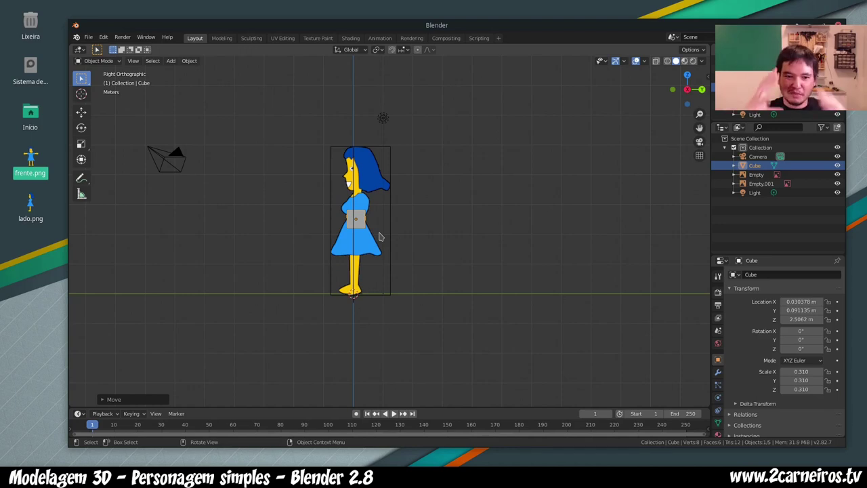
click(824, 24)
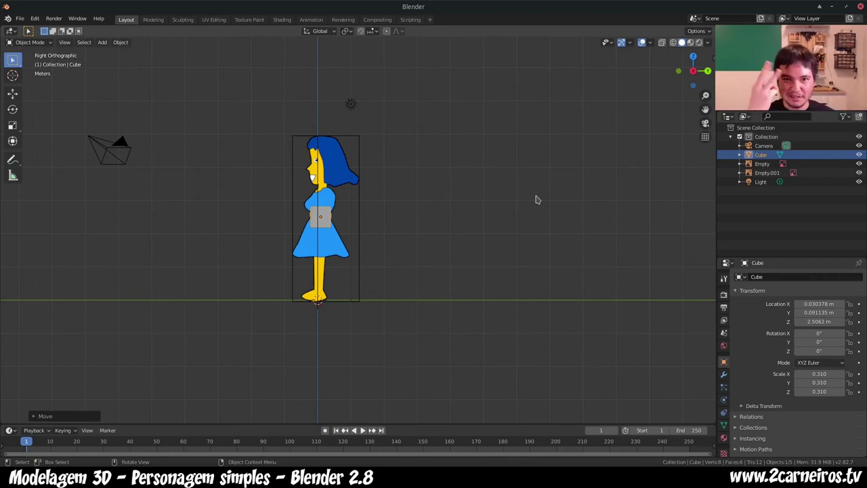
Step: Scale the torso cube up to 0.526 in front view, spanning chest to skirt
key(KP_1)
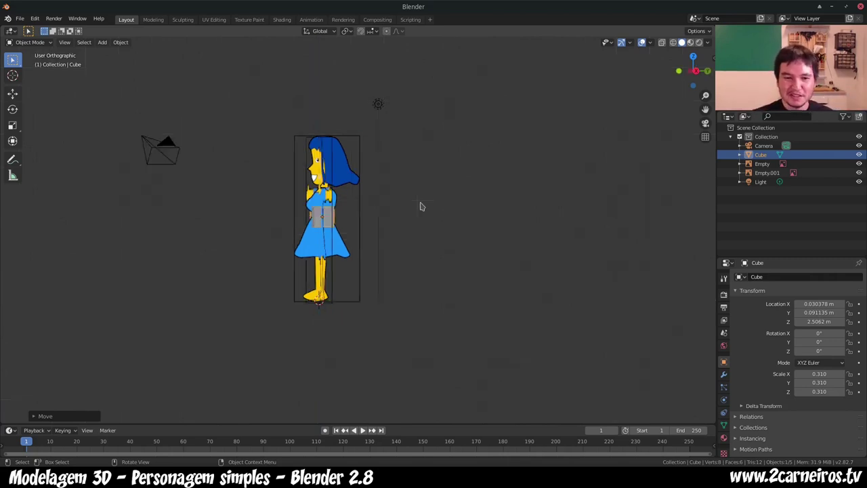
key(KP_3)
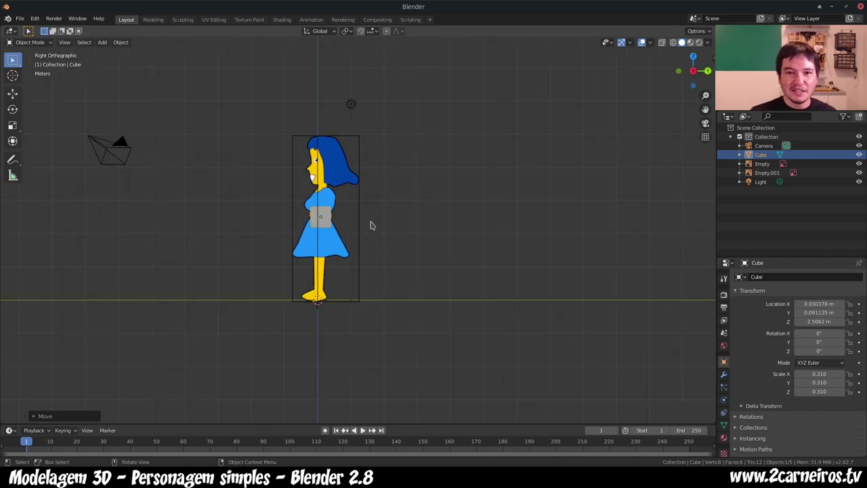
key(KP_1)
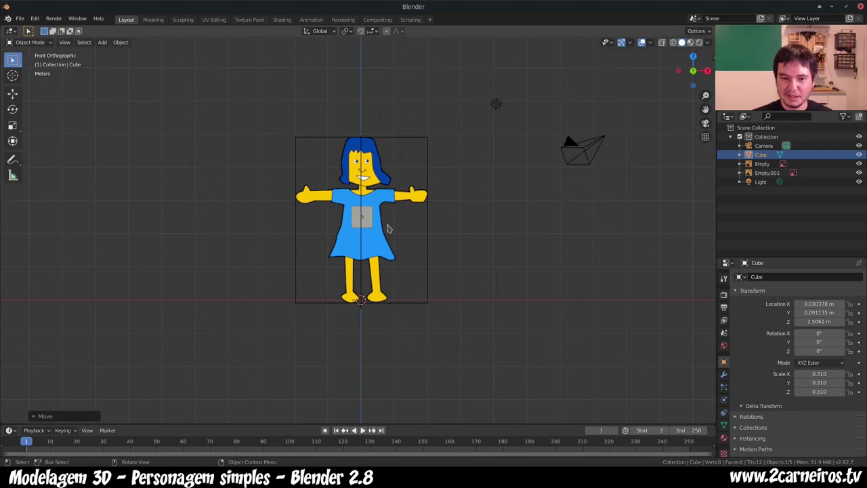
key(s)
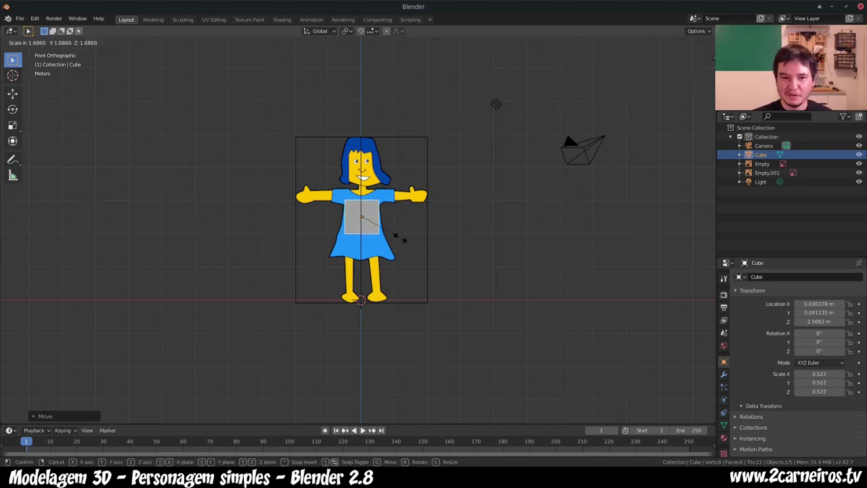
click(401, 240)
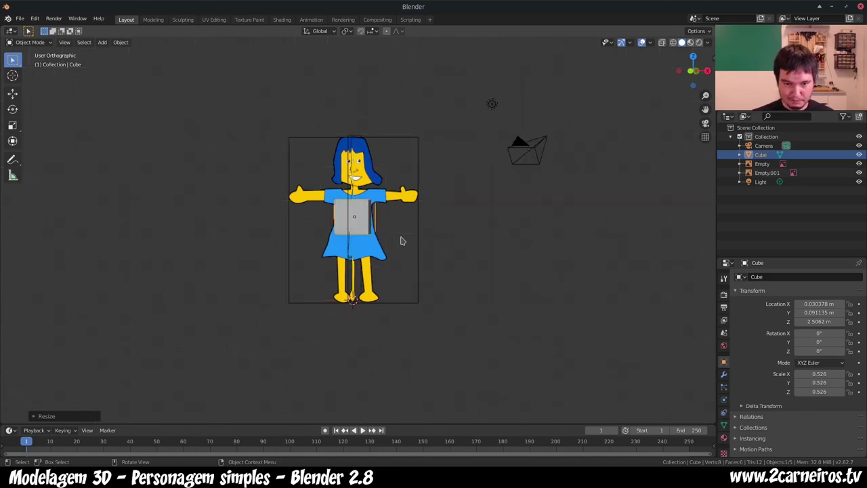
key(KP_3)
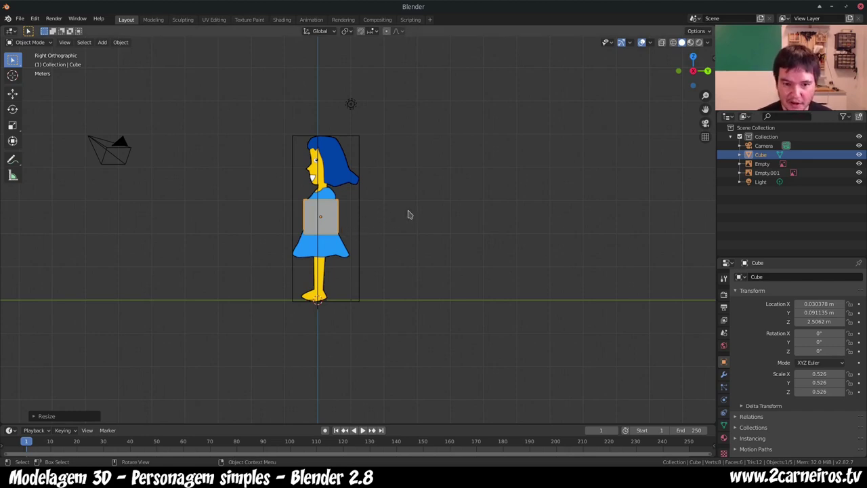
Step: Scale the cube along Y to 0.262 and compare it with both references
key(s)
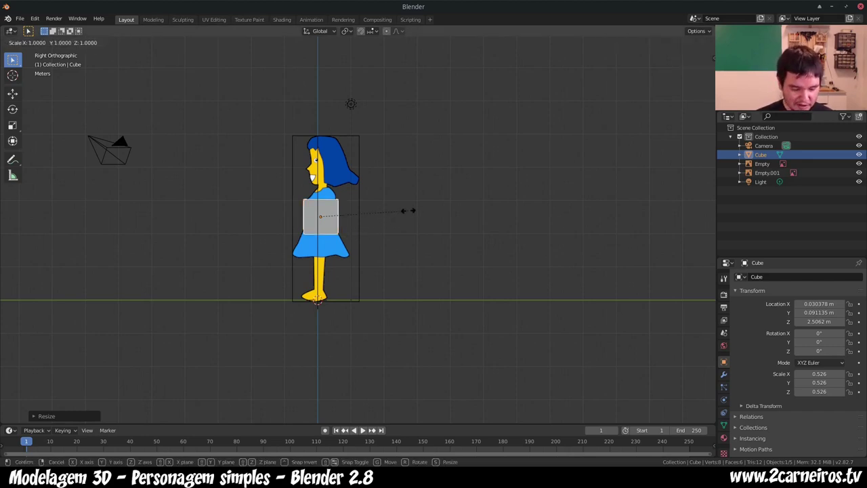
key(y)
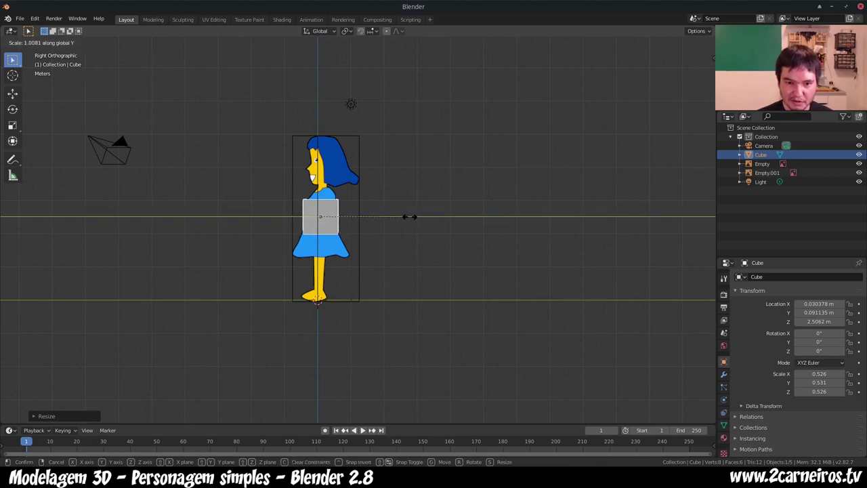
click(365, 219)
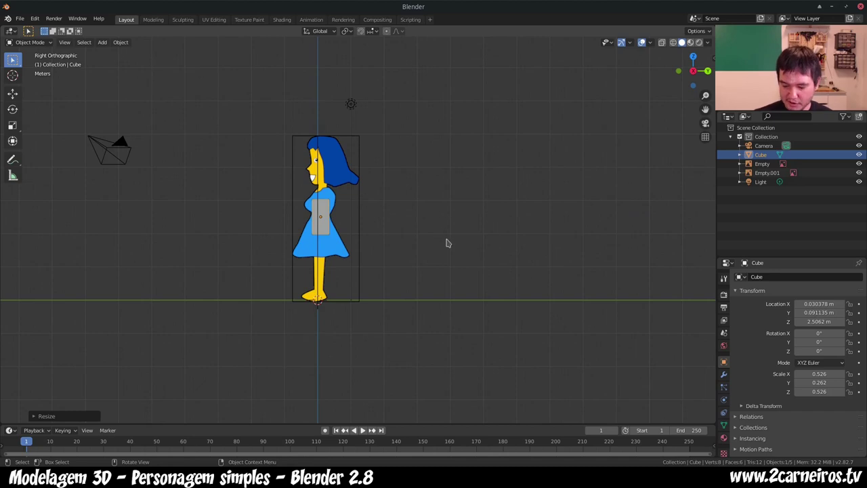
key(KP_1)
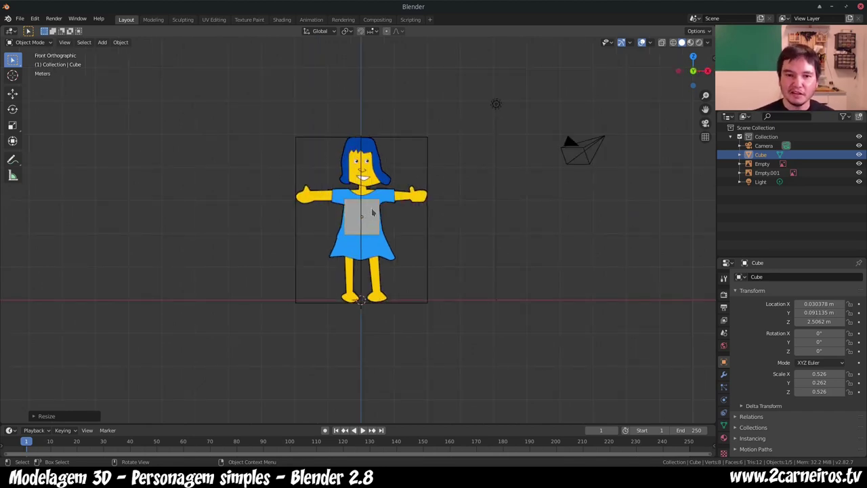
key(KP_3)
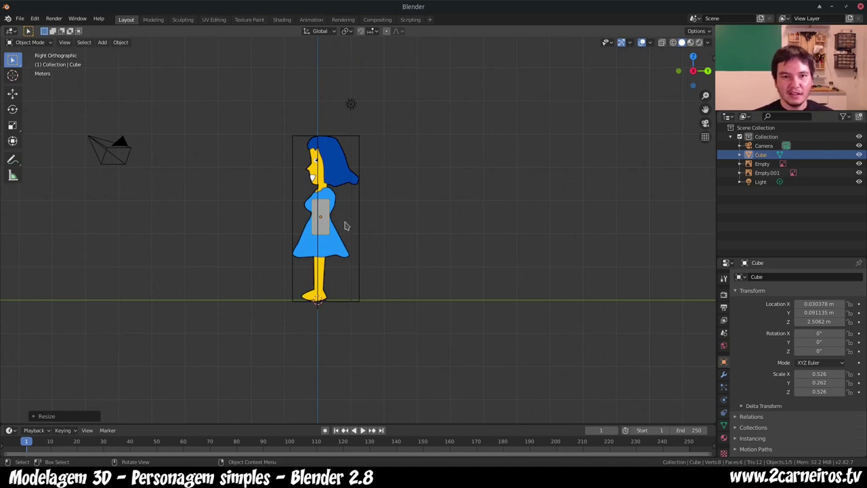
key(KP_1)
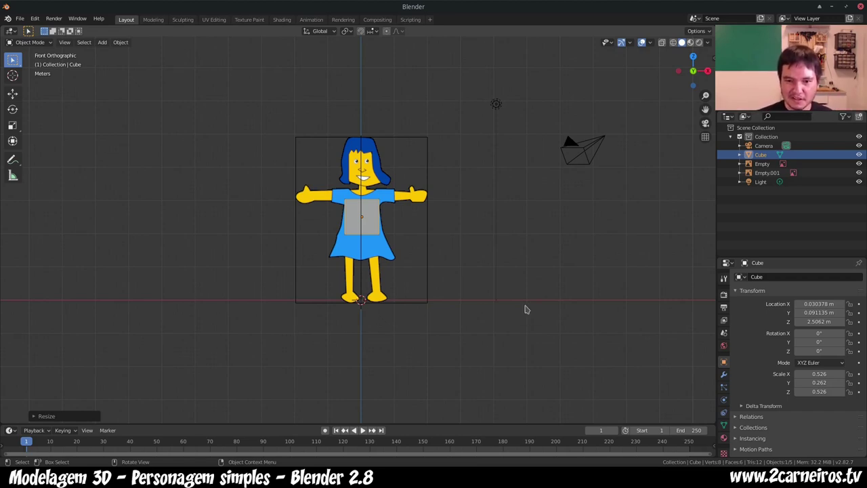
key(KP_3)
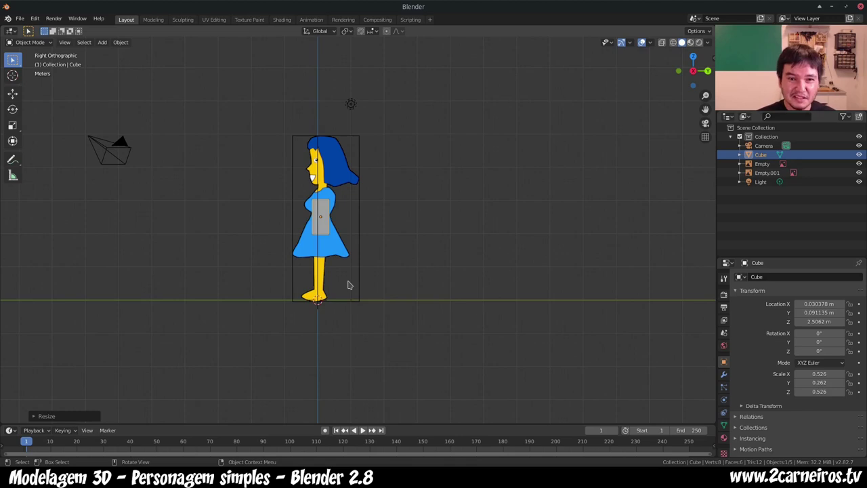
Step: Zoom in on the front view and put the torso cube into Edit Mode
key(KP_1)
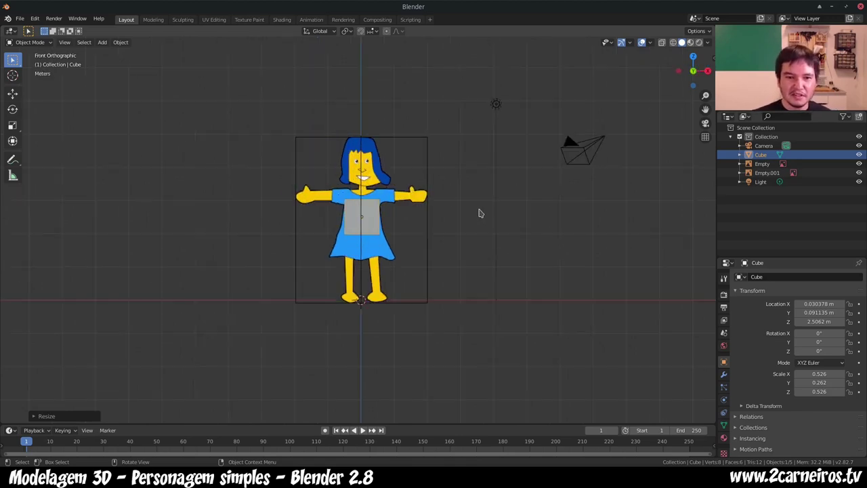
scroll(450, 195, up, 2)
scroll(453, 195, up, 2)
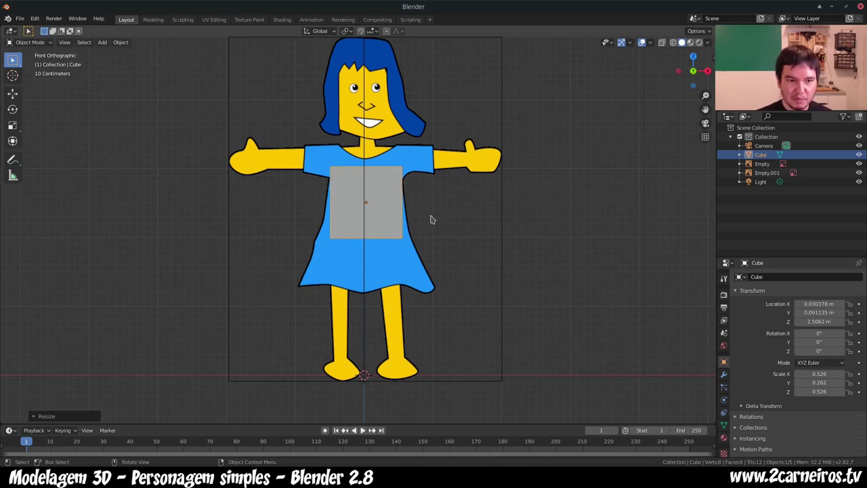
key(Tab)
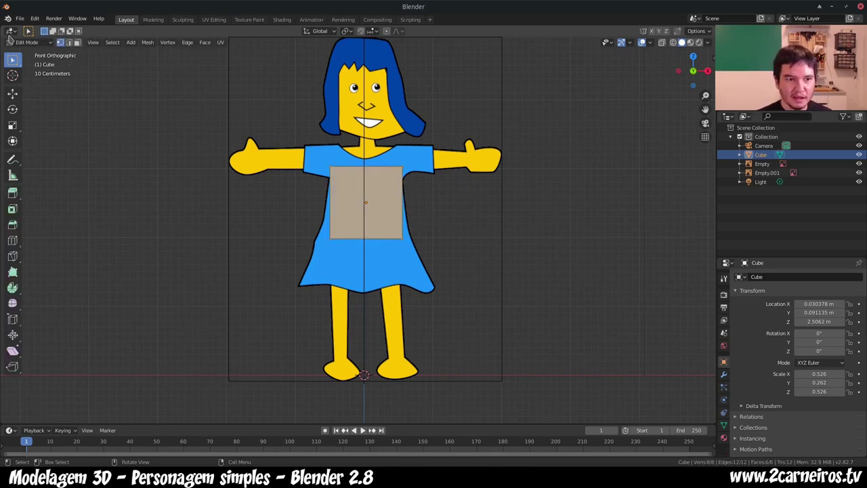
click(31, 42)
click(38, 53)
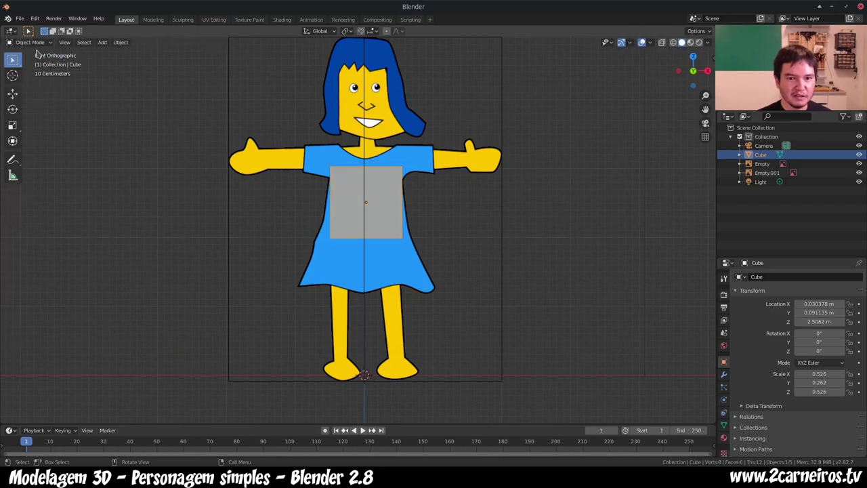
click(29, 44)
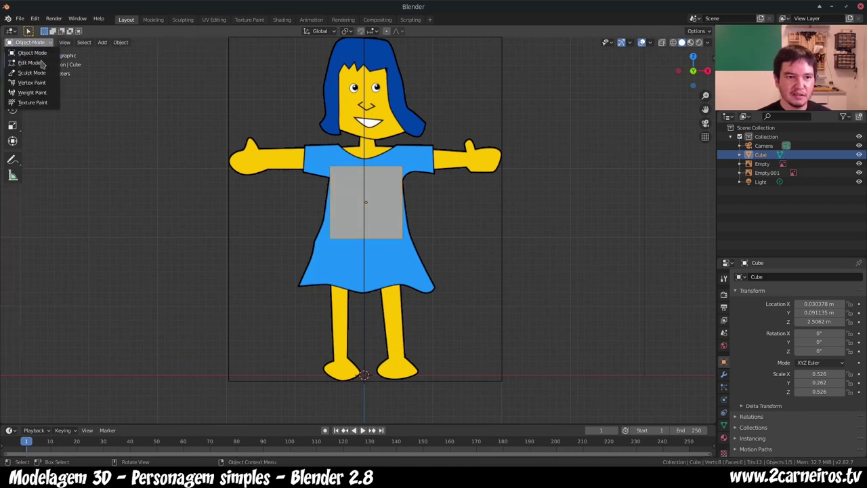
click(38, 59)
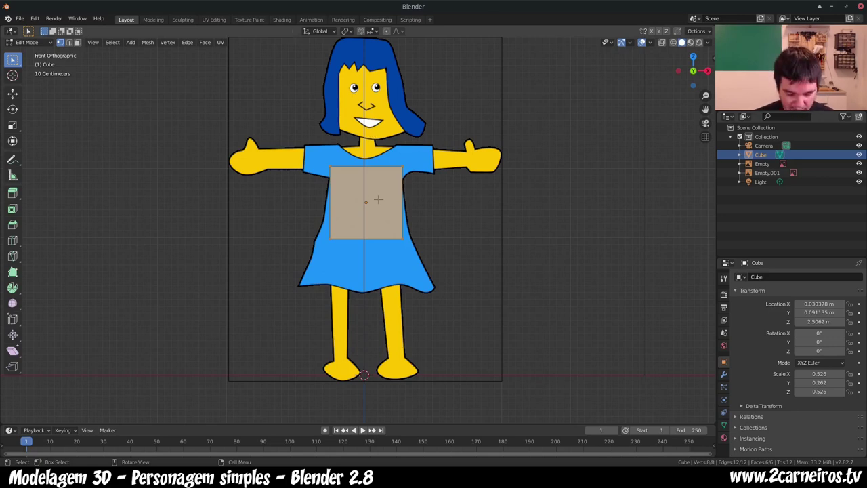
middle_drag(396, 180, 467, 225)
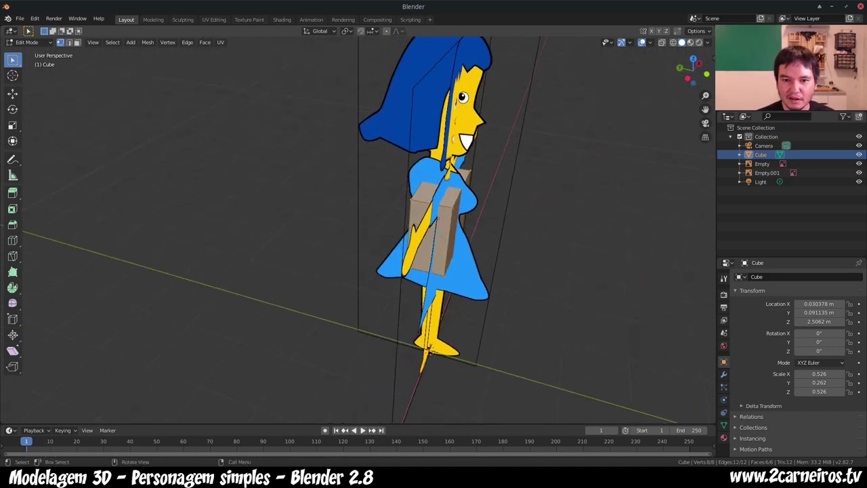
middle_drag(473, 202, 474, 203)
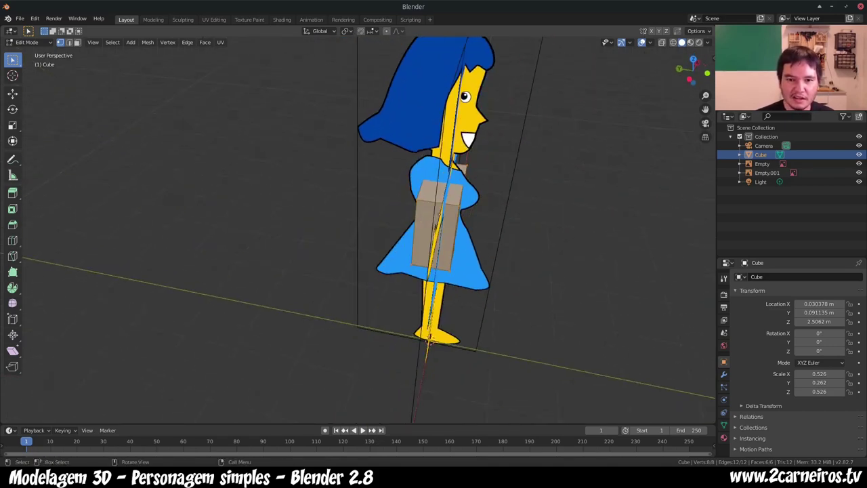
click(456, 207)
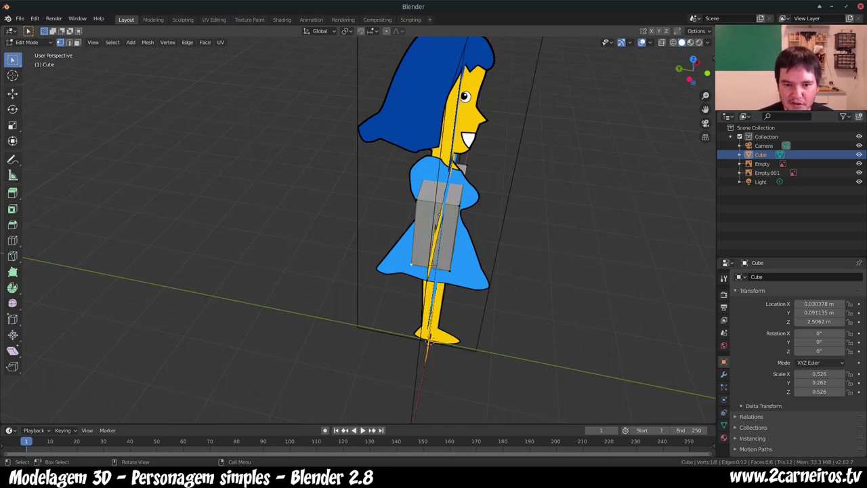
middle_drag(456, 206, 376, 203)
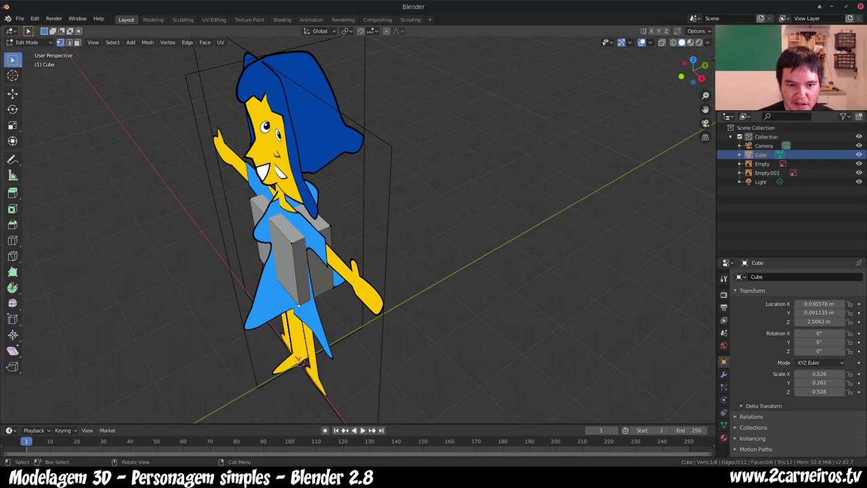
middle_drag(333, 288, 358, 241)
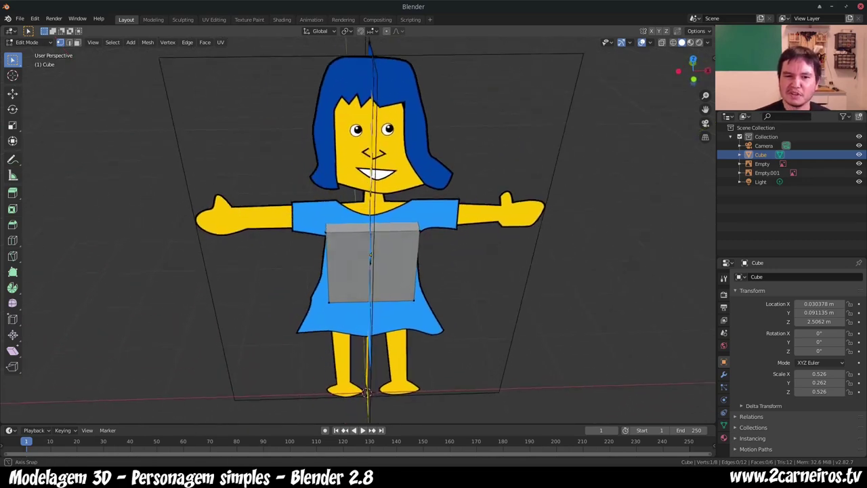
key(KP_1)
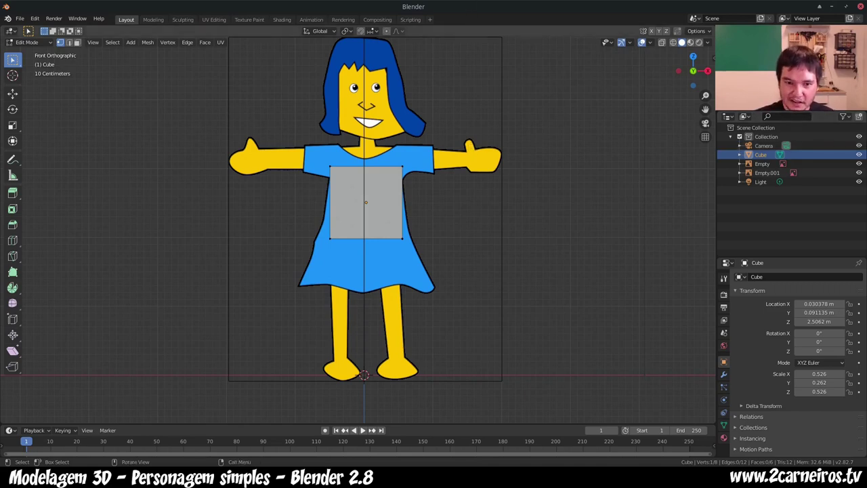
drag(394, 153, 434, 272)
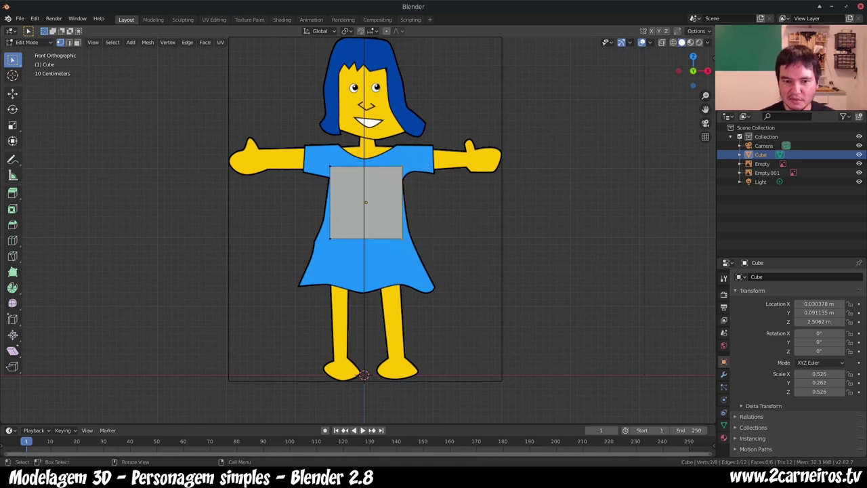
key(g)
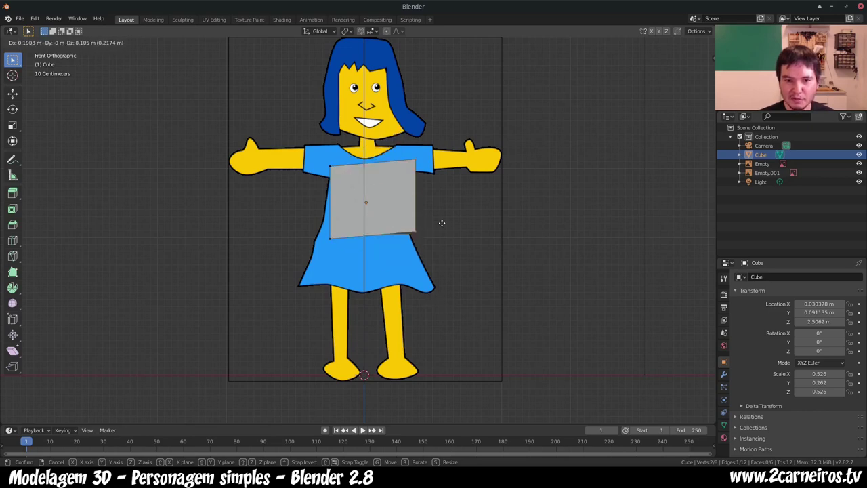
key(x)
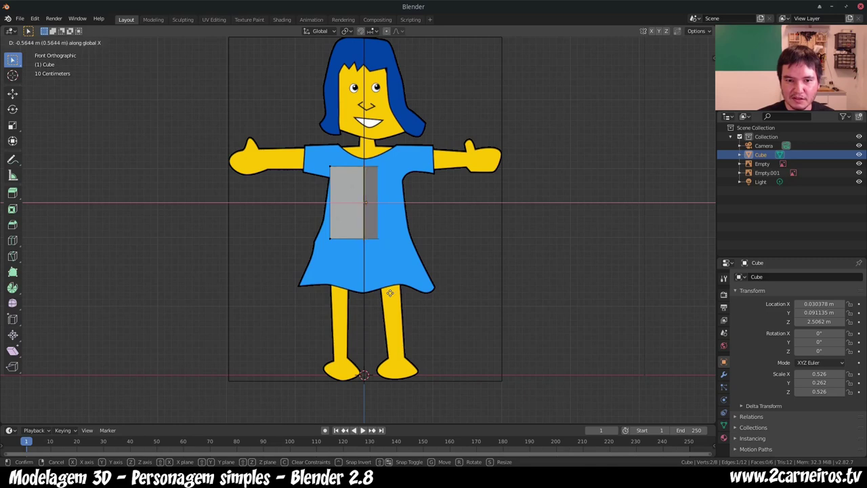
click(390, 293)
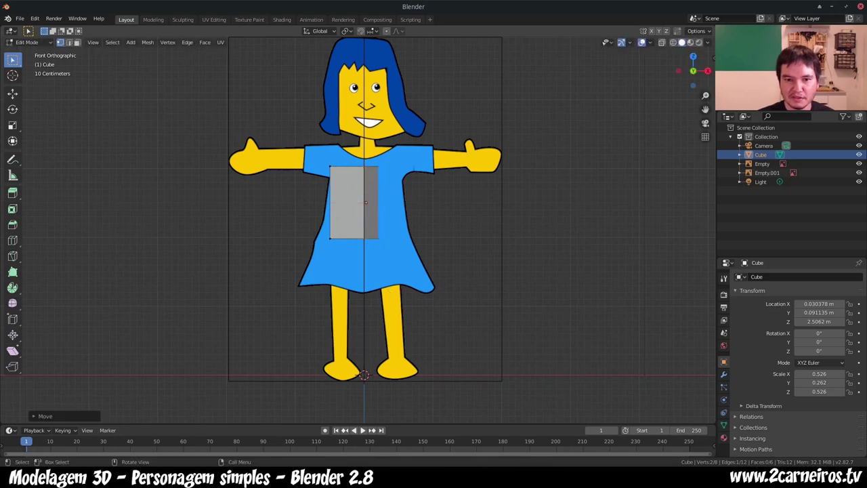
middle_drag(389, 216, 400, 245)
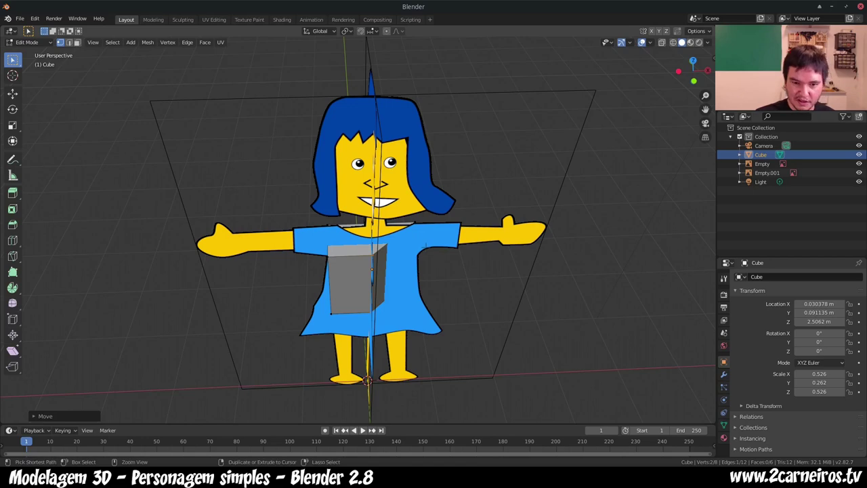
key(ctrl+z)
middle_drag(409, 239, 399, 212)
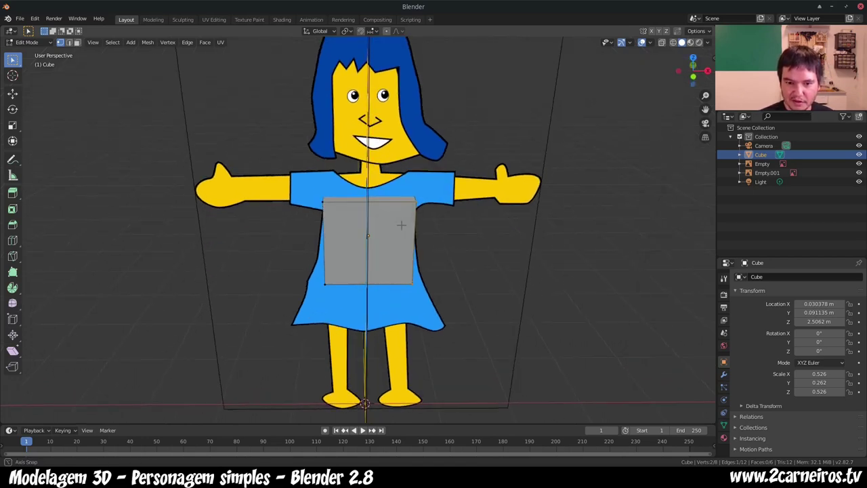
key(KP_1)
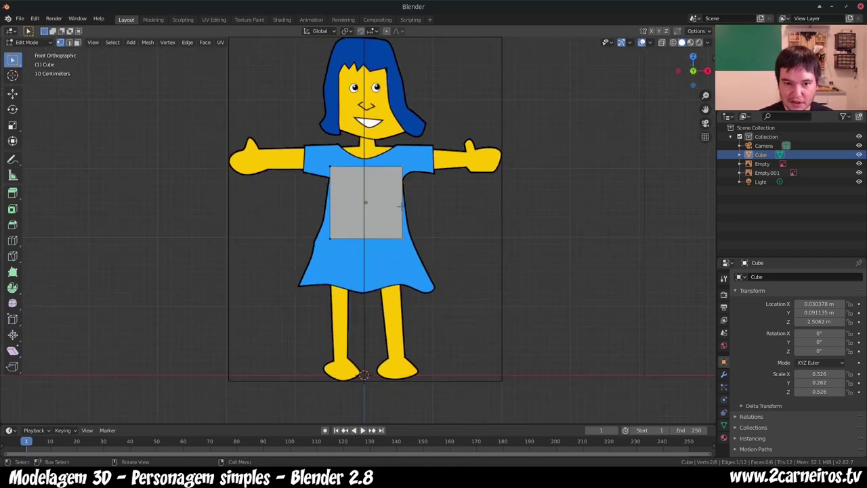
drag(397, 165, 442, 301)
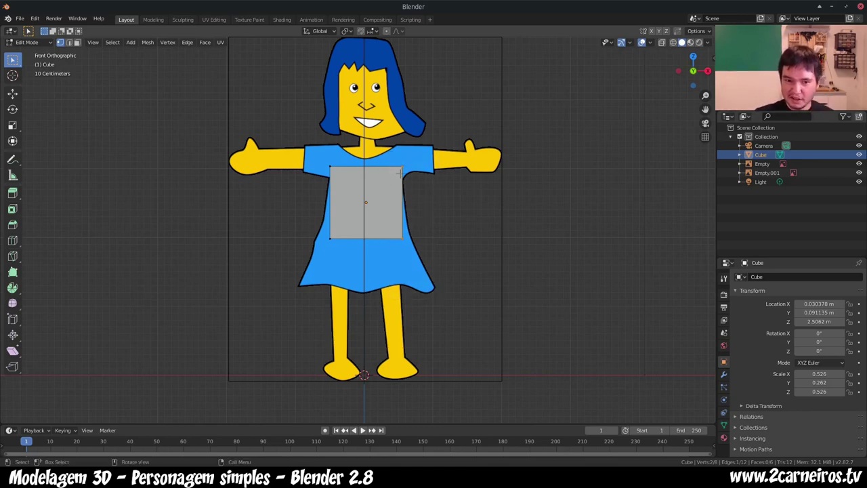
key(g)
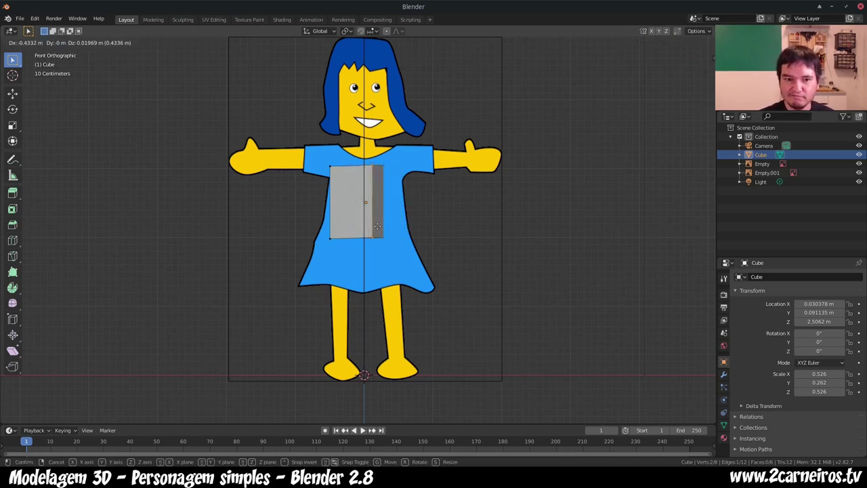
right_click(383, 228)
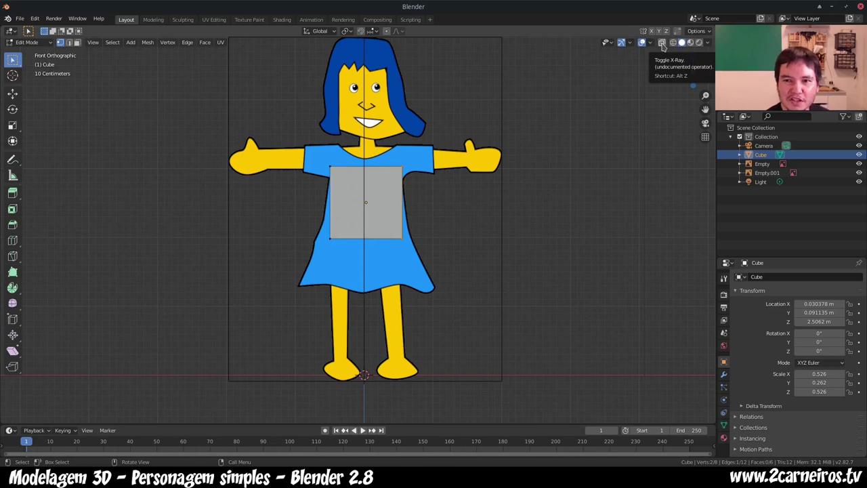
Step: Turn on X-ray and inspect the transparent cube from angled, side and front views
click(661, 43)
middle_drag(515, 203, 562, 197)
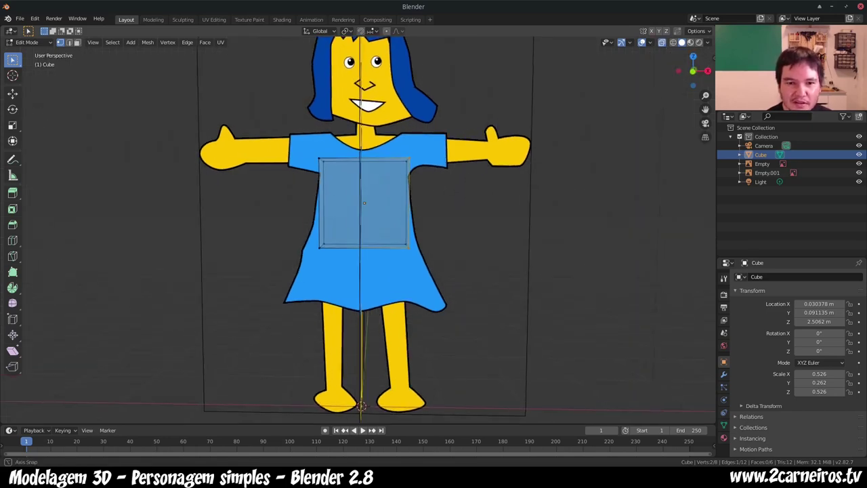
middle_drag(406, 203, 418, 210)
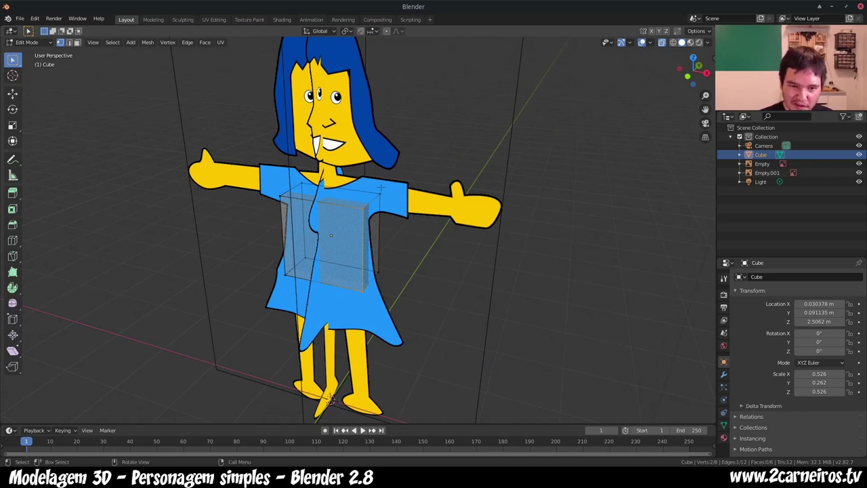
key(KP_3)
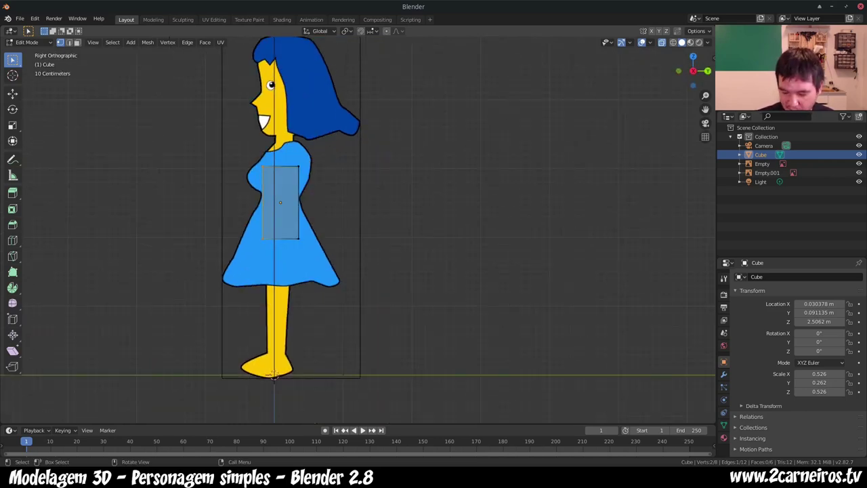
key(KP_1)
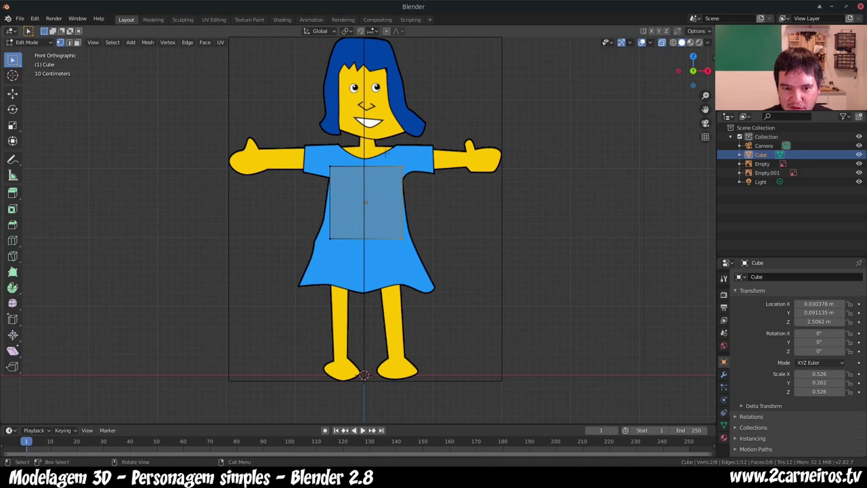
Step: Move the cube's right side along X onto the centre line
shift+drag(405, 161, 428, 252)
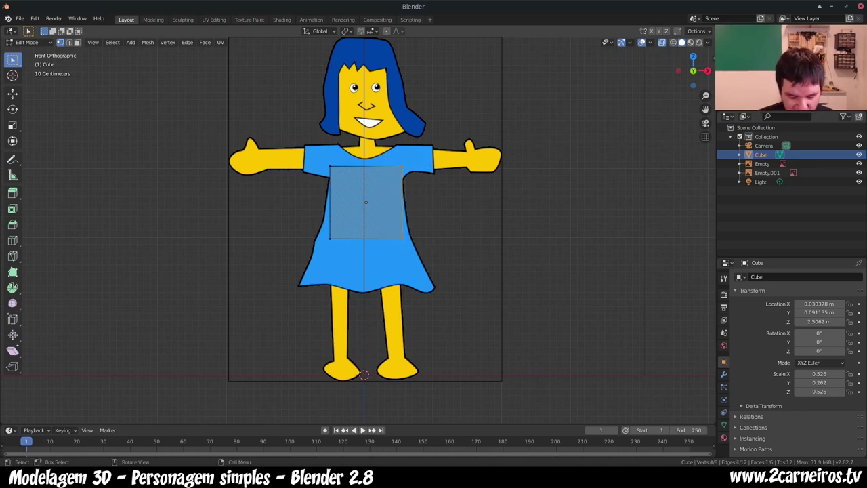
key(g)
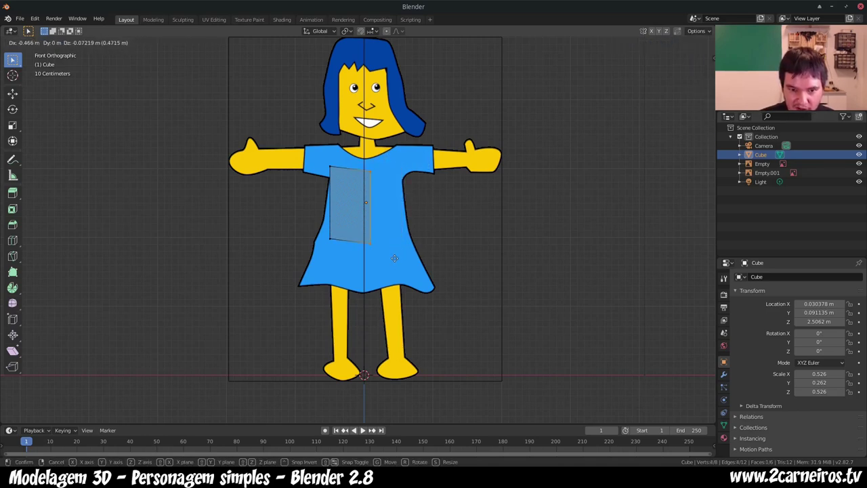
key(x)
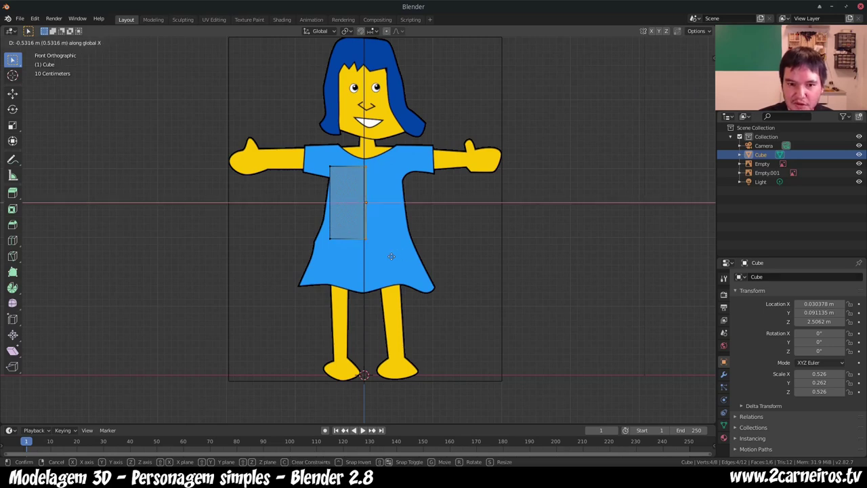
click(390, 255)
middle_drag(399, 256, 366, 284)
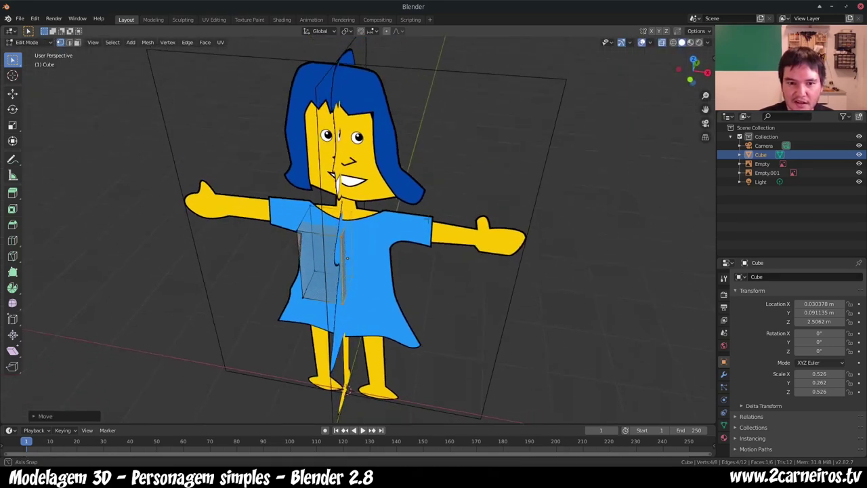
Step: Undo that sideways move and turn X-ray off in the front view
key(ctrl+z)
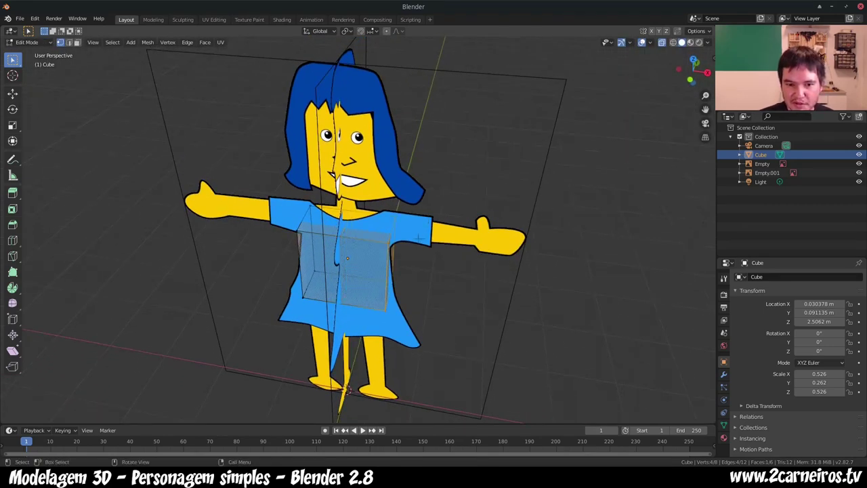
key(KP_1)
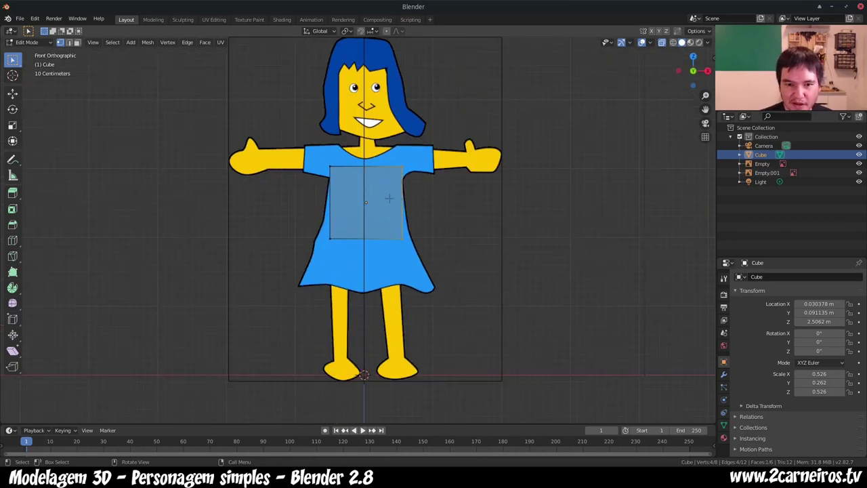
middle_drag(379, 155, 447, 169)
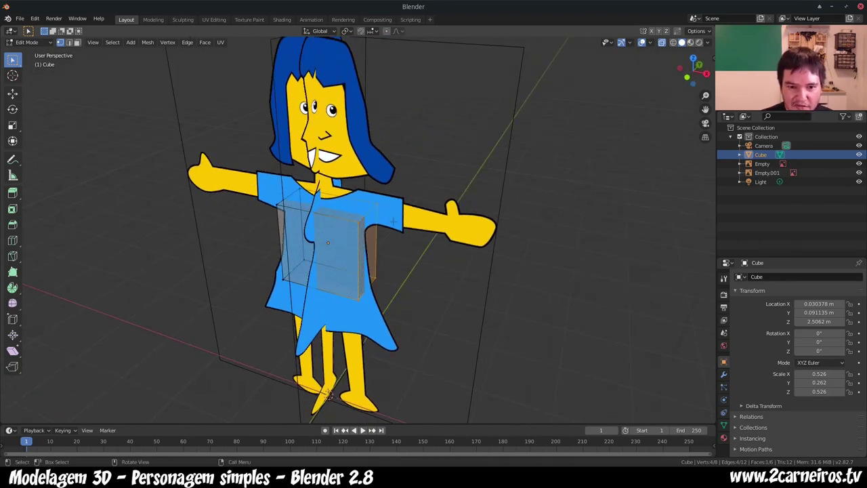
key(KP_1)
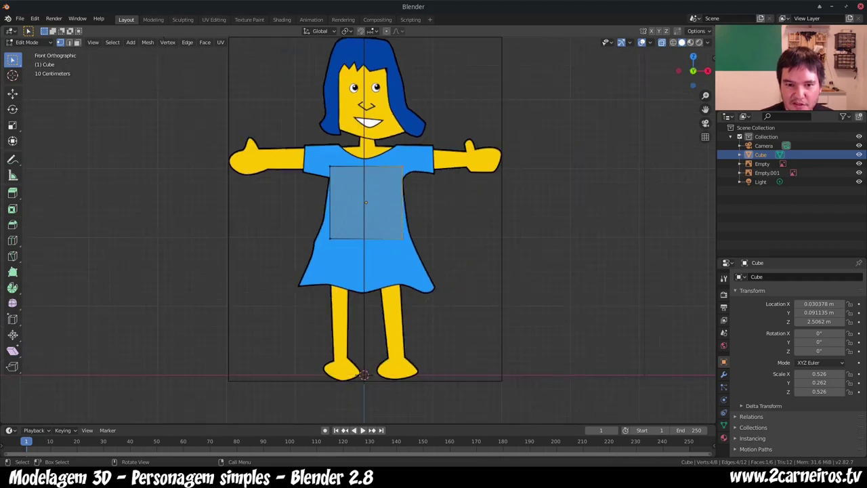
click(662, 43)
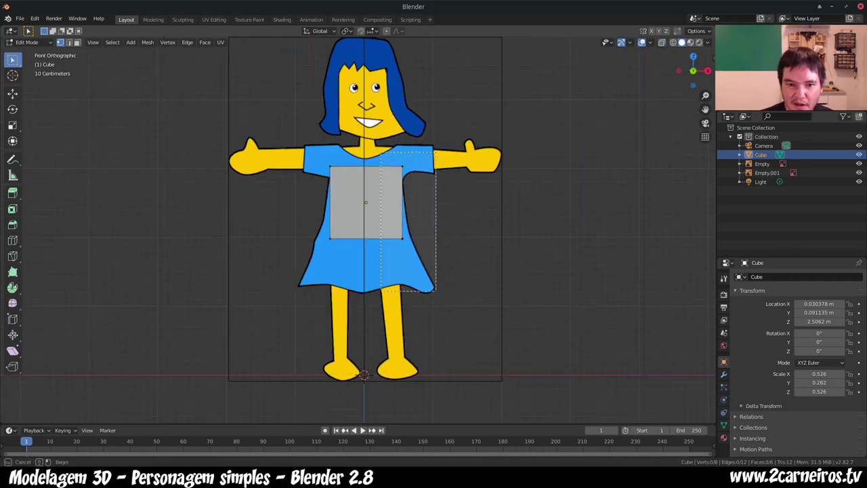
Step: Return to the front view with X-ray see-through display on
middle_drag(450, 164, 379, 224)
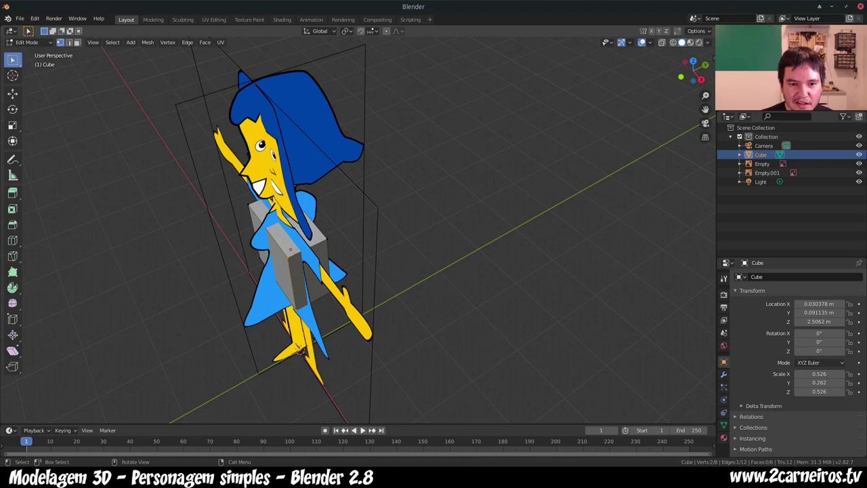
key(KP_1)
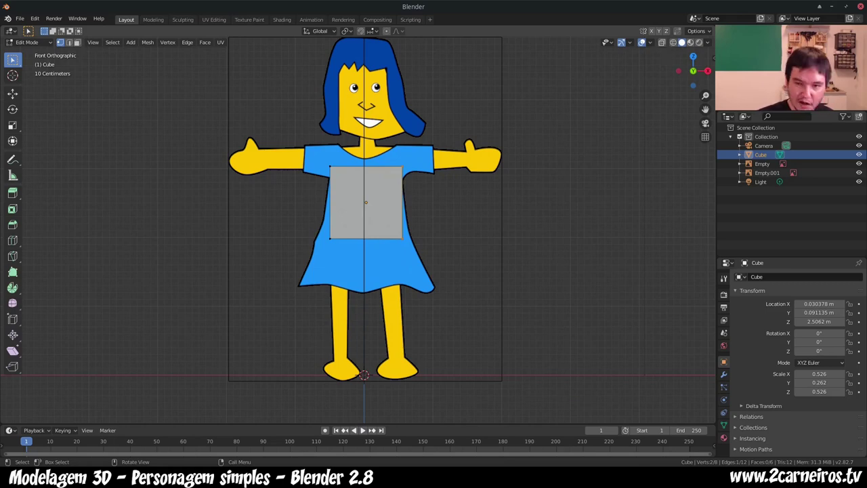
key(alt+z)
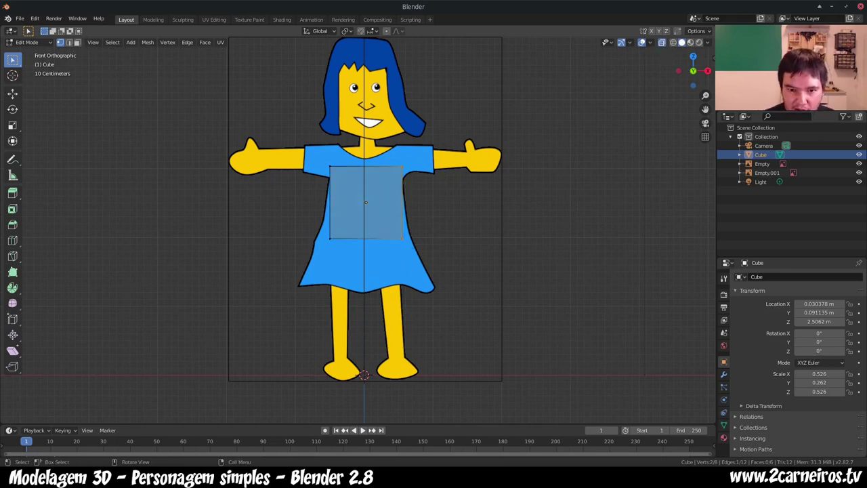
middle_drag(365, 203, 406, 217)
key(KP_1)
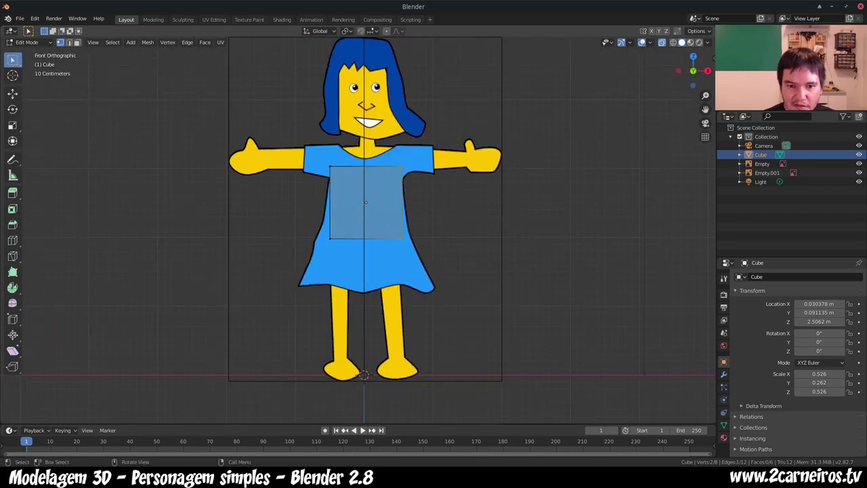
Step: Move the cube's right face along X onto the centre line and leave Edit Mode
click(366, 202)
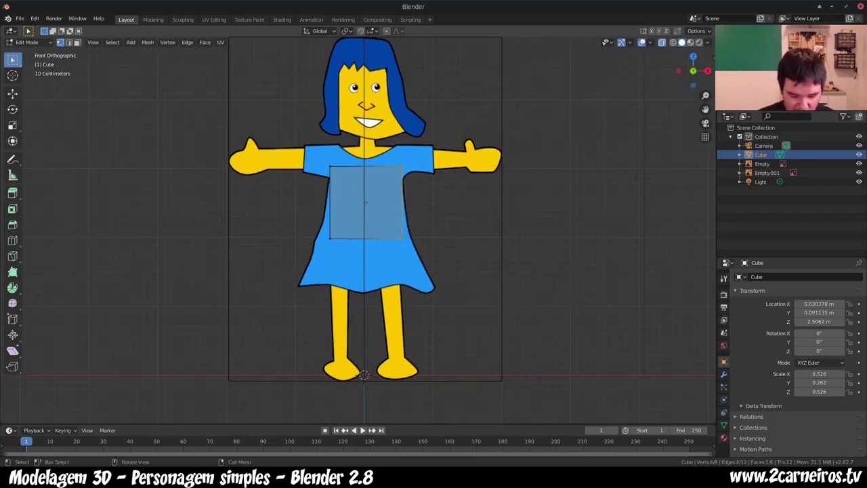
key(g)
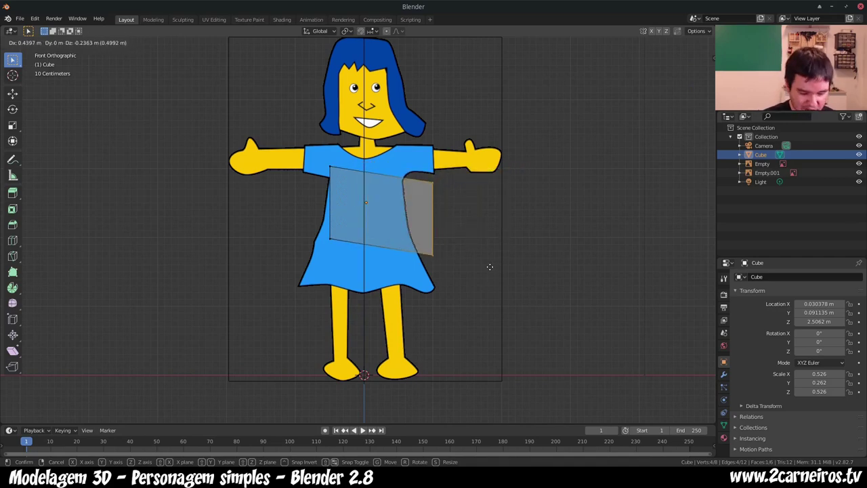
key(x)
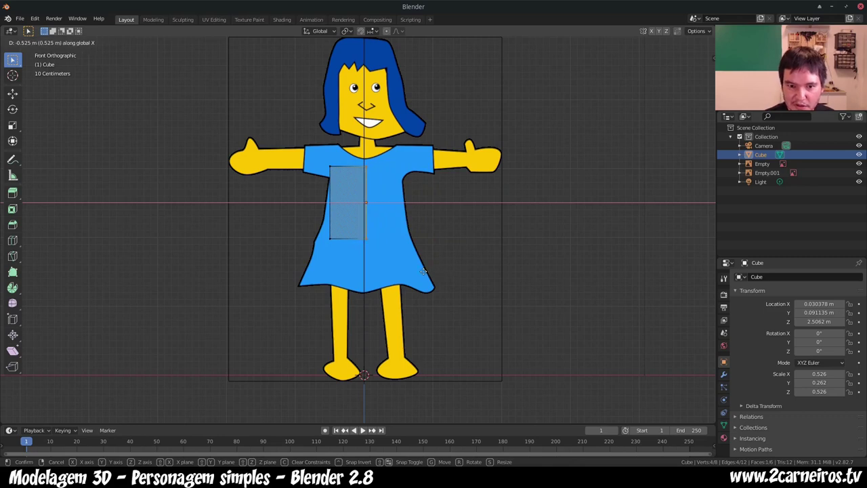
click(421, 272)
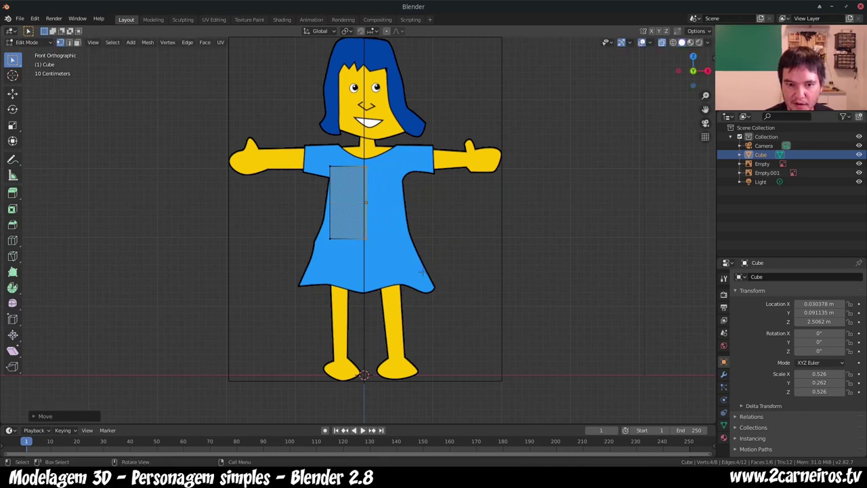
key(Tab)
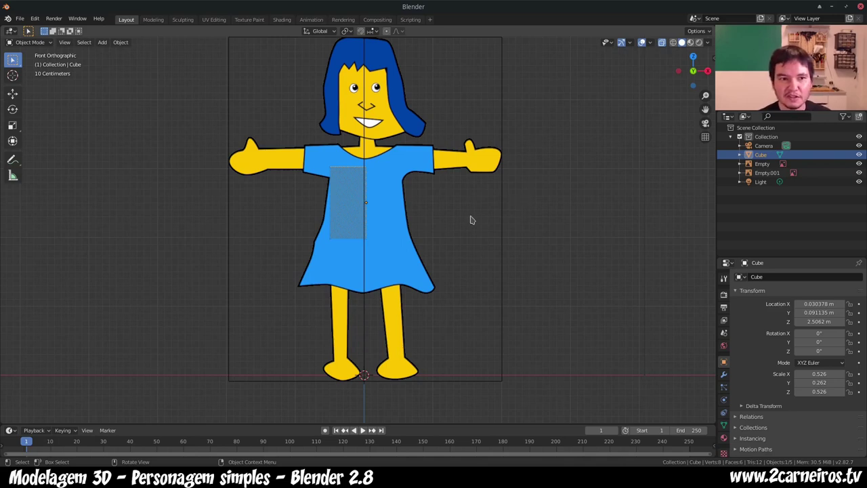
Step: Switch to Object Mode and add a Mirror modifier in the Modifier Properties
key(Tab)
key(Tab)
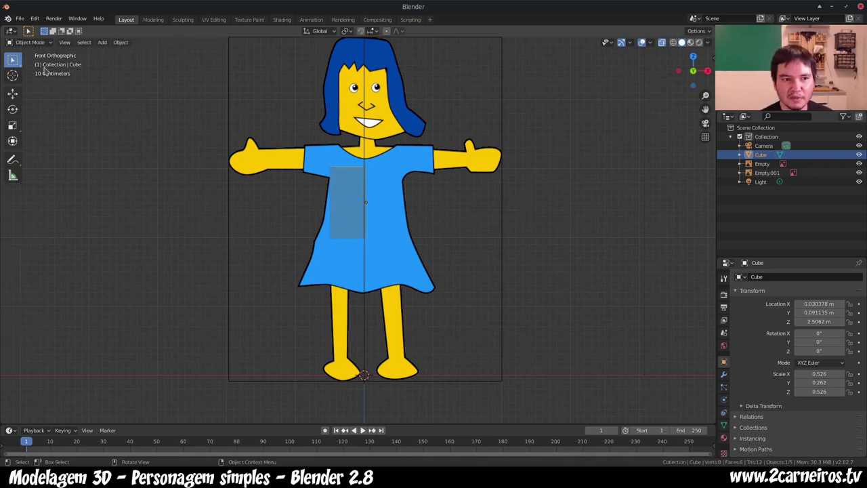
click(29, 45)
click(31, 54)
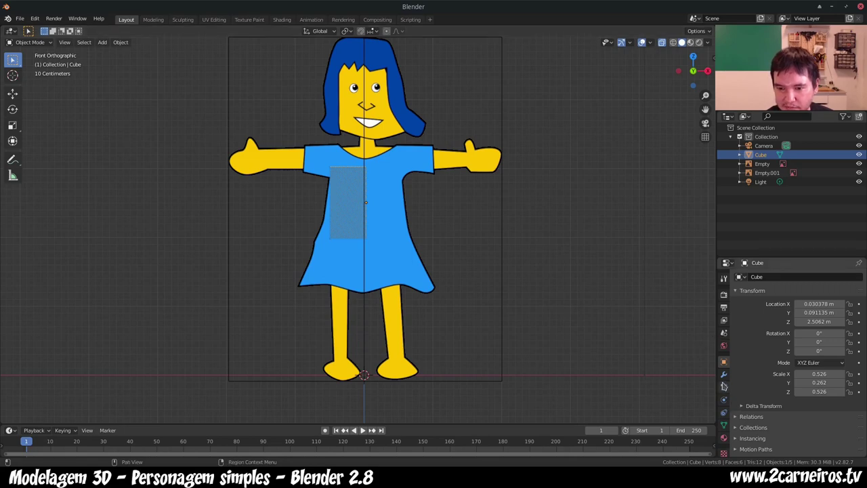
click(723, 375)
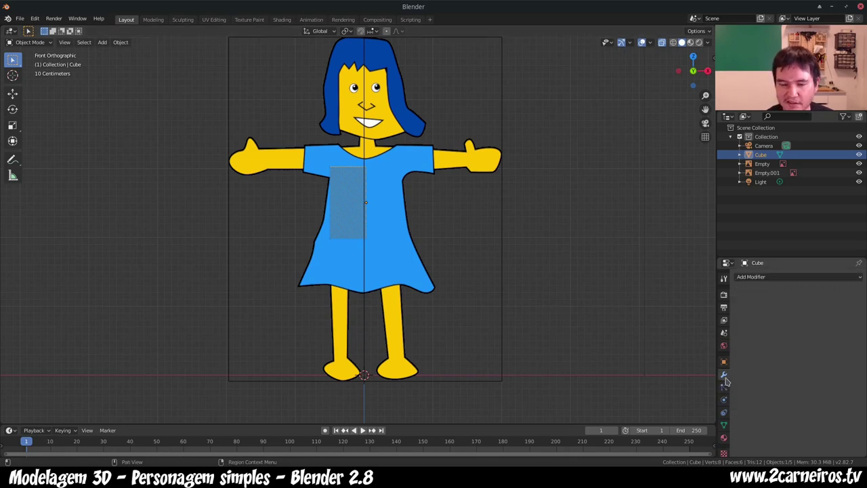
click(760, 277)
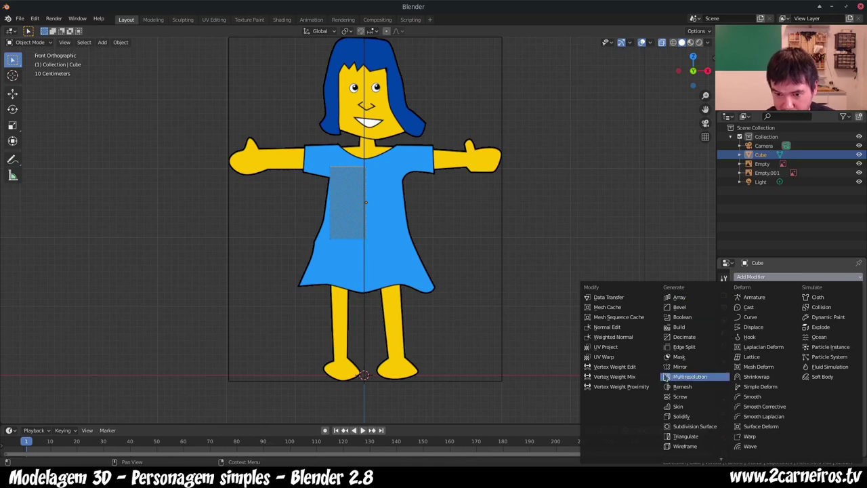
click(675, 366)
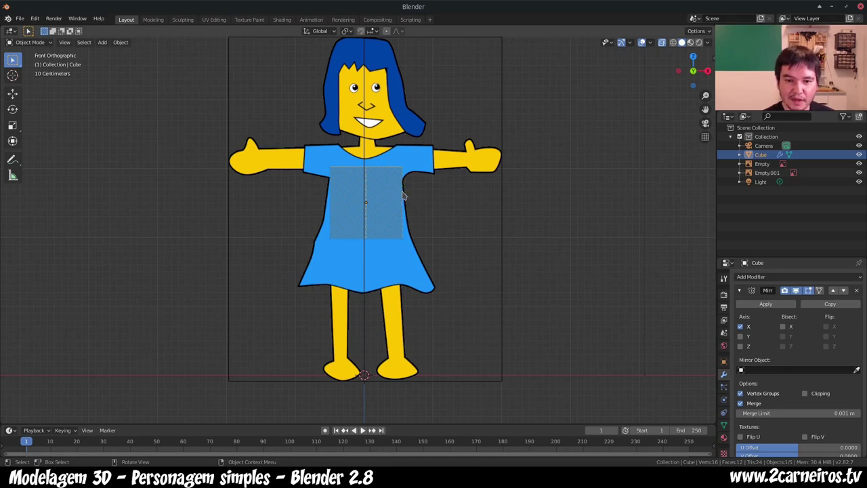
Step: Enable Clipping on the cube's Mirror modifier
middle_drag(402, 195, 411, 196)
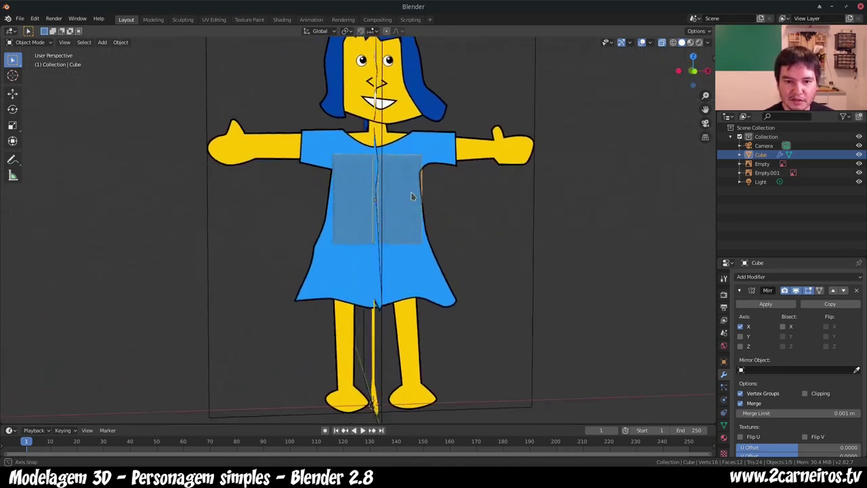
middle_drag(411, 196, 402, 197)
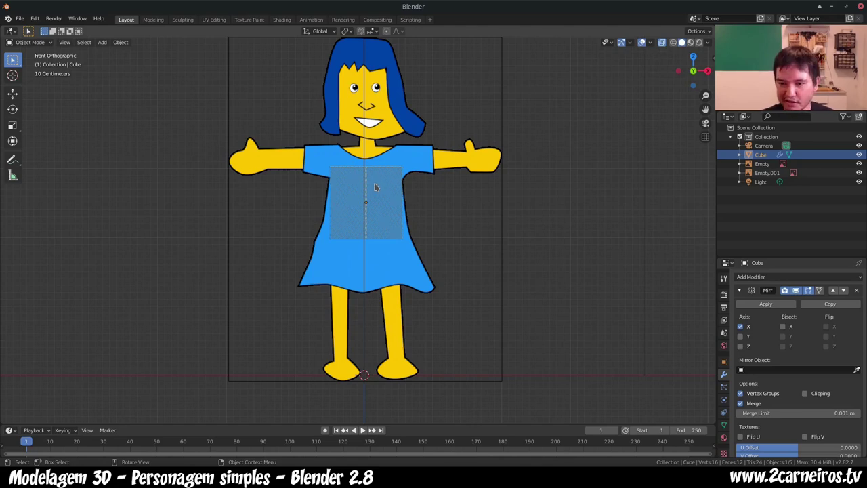
click(805, 394)
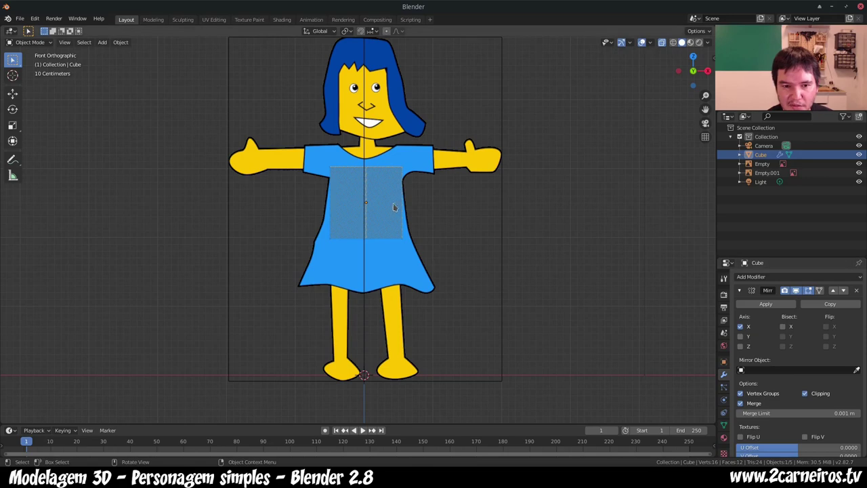
Step: Reselect the mirrored cube and enter Edit Mode
middle_drag(385, 183, 386, 194)
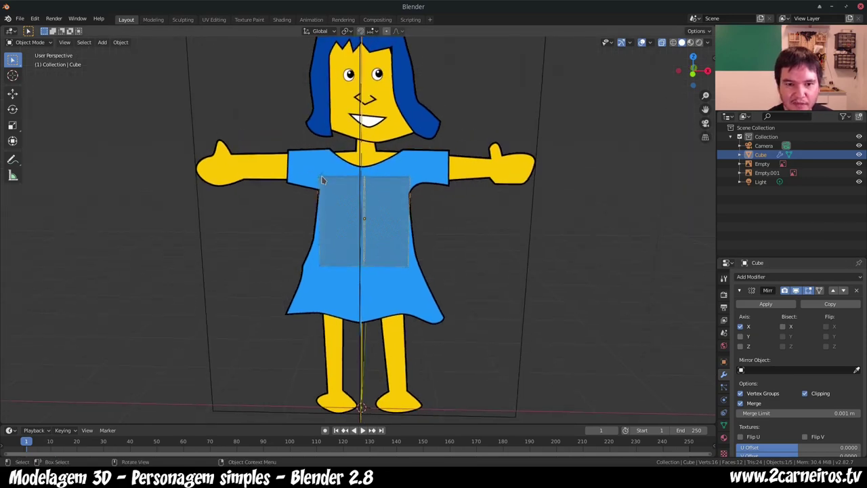
mouse_move(347, 163)
mouse_down()
mouse_move(398, 296)
mouse_move(392, 294)
mouse_up()
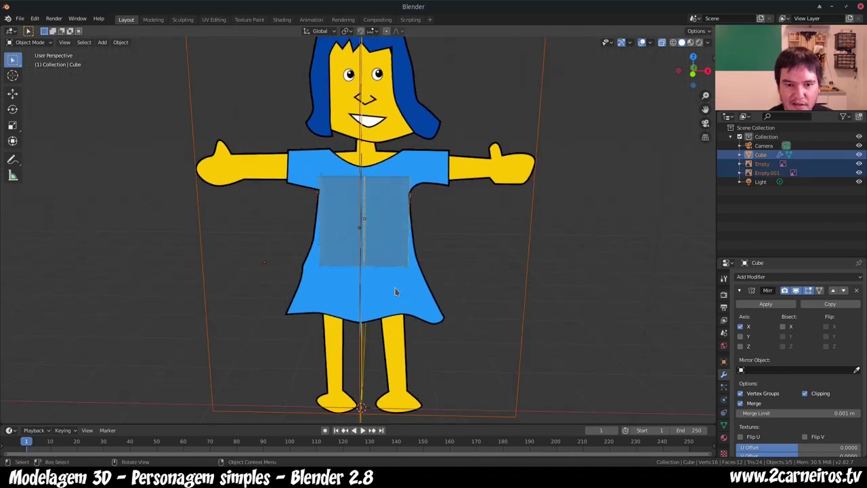
click(396, 188)
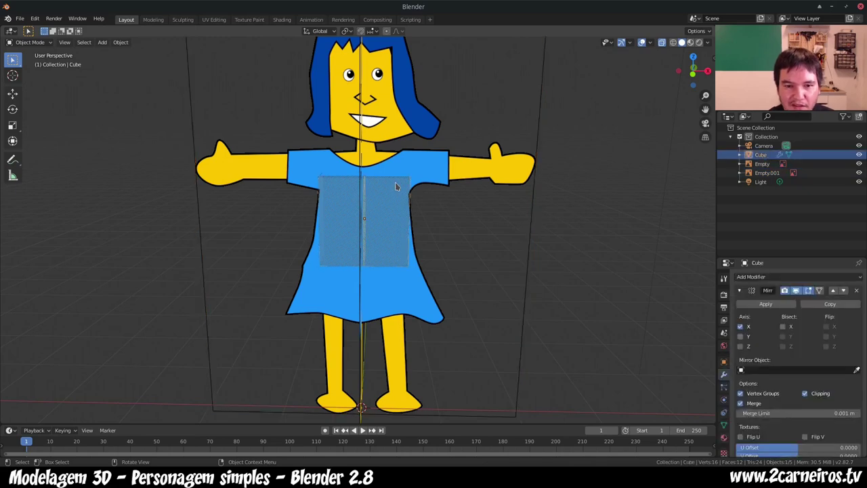
shift+middle_drag(362, 232, 362, 232)
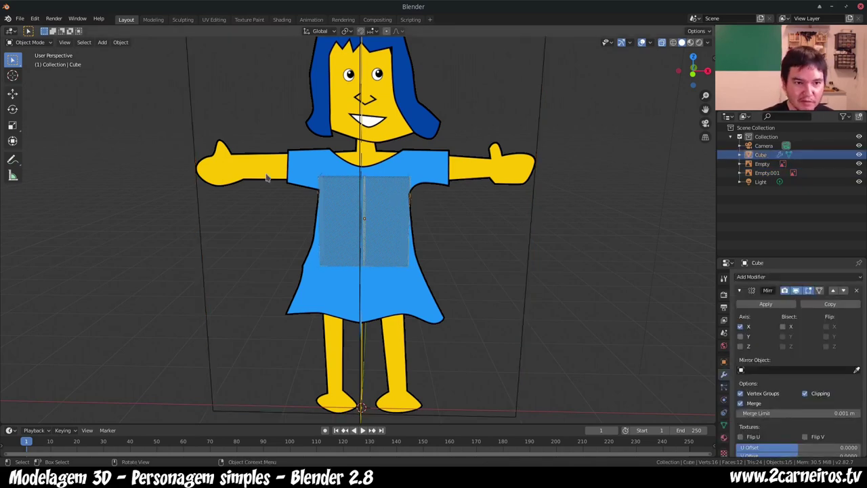
key(Tab)
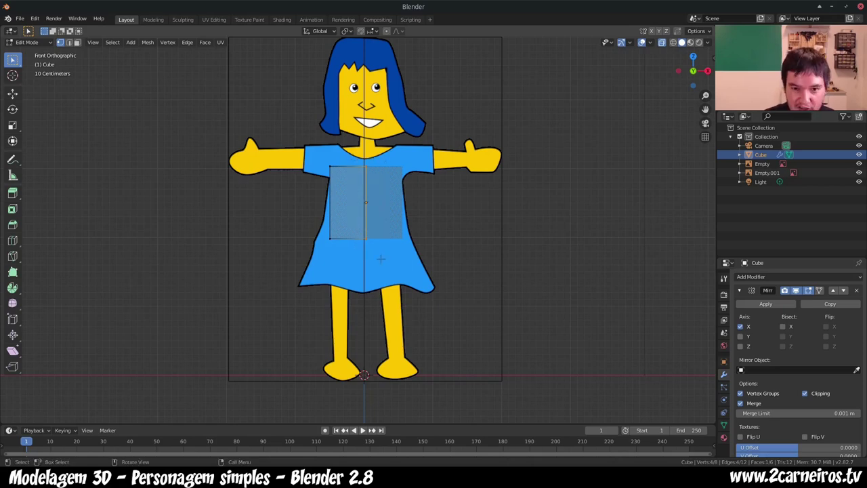
Step: Move the selected box sideways along X to sit over the dress torso
key(g)
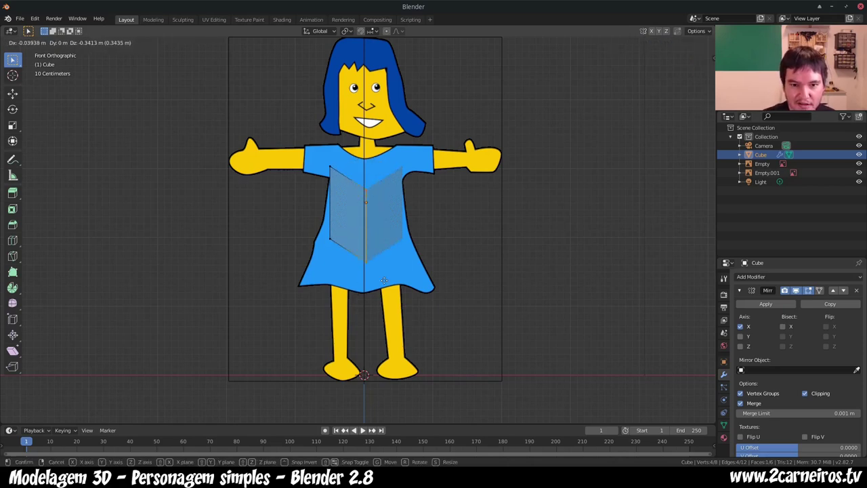
key(Escape)
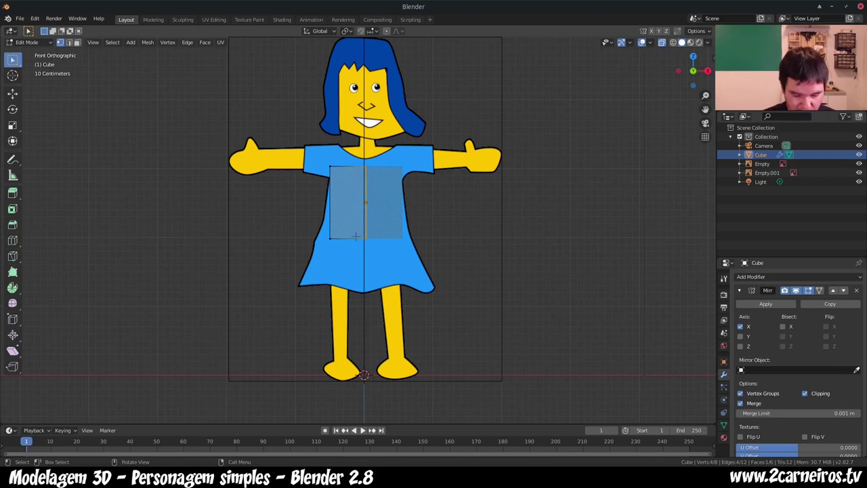
key(g)
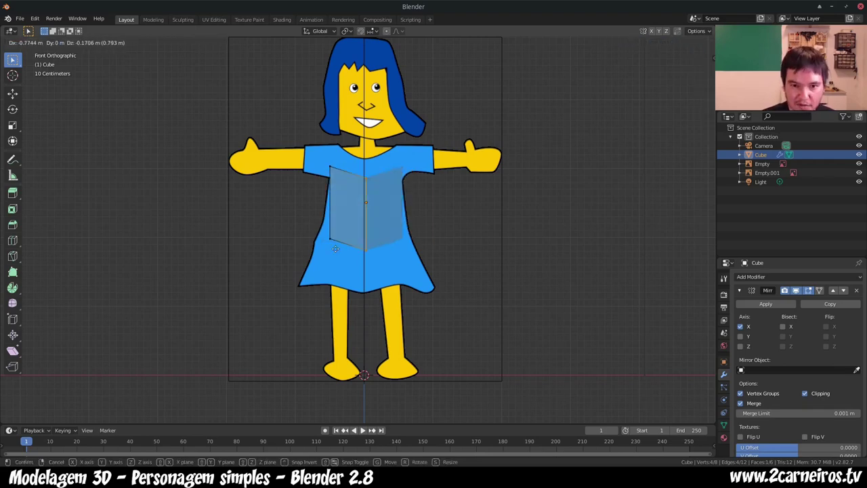
key(x)
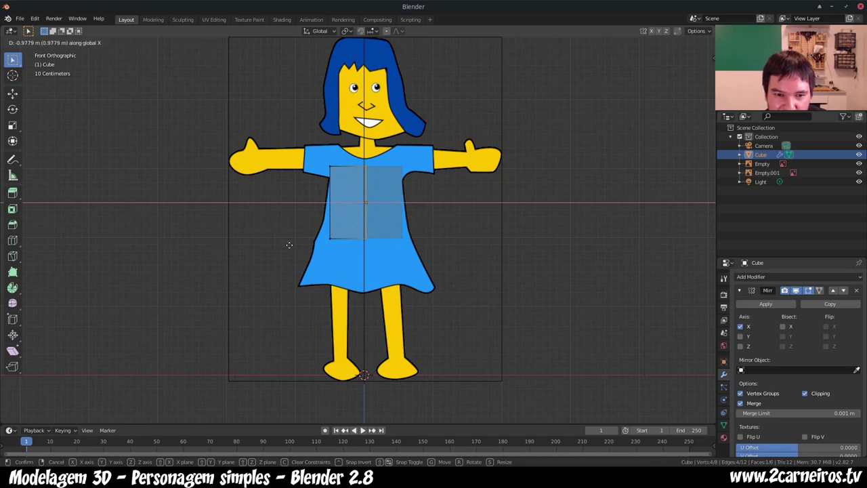
click(290, 246)
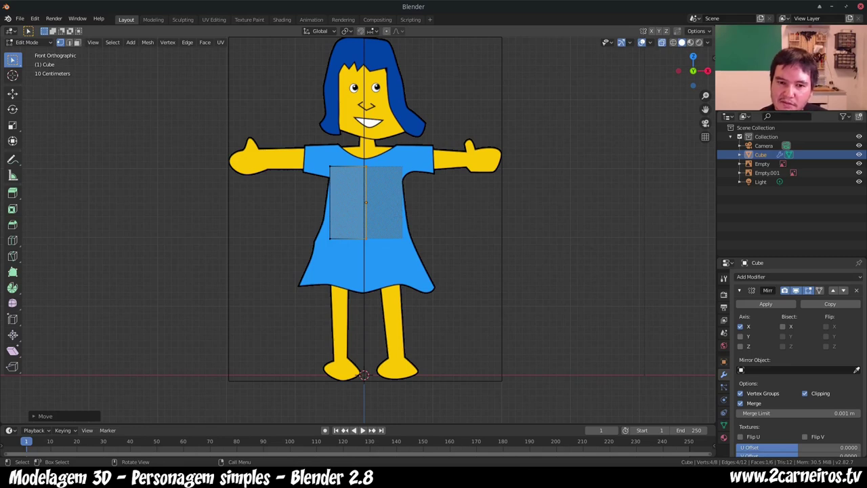
Step: Reselect the box mesh and go back into Edit Mode
key(Tab)
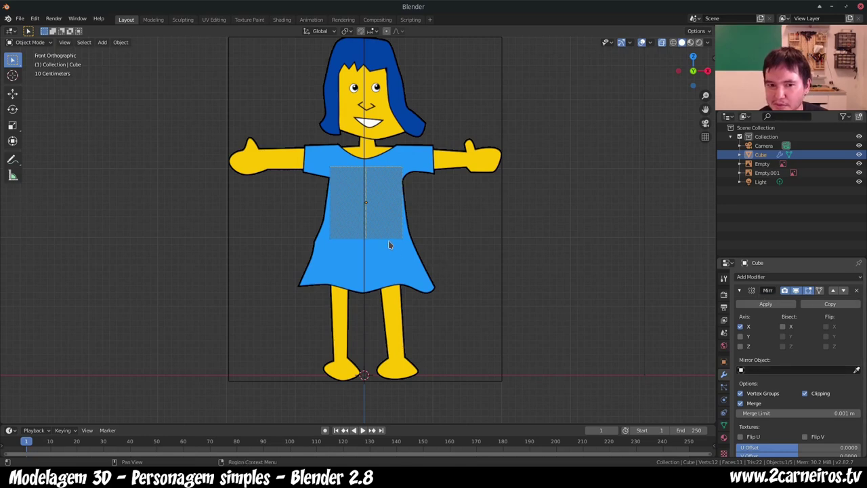
click(376, 223)
click(336, 166)
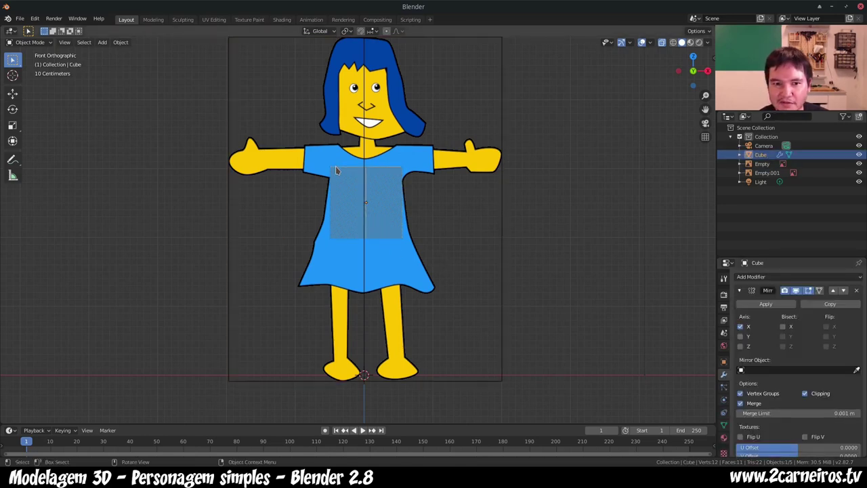
middle_drag(335, 166, 349, 204)
key(Tab)
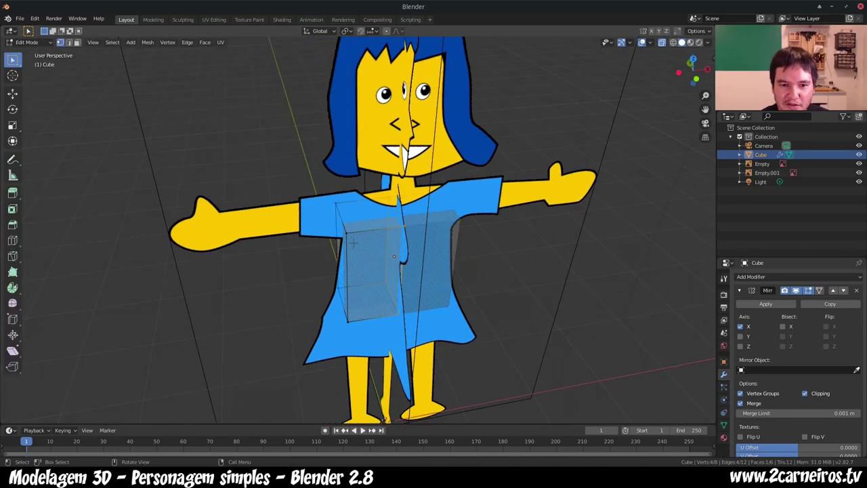
Step: Try moving the box's upper-left corner vertex, then cancel the move
click(346, 232)
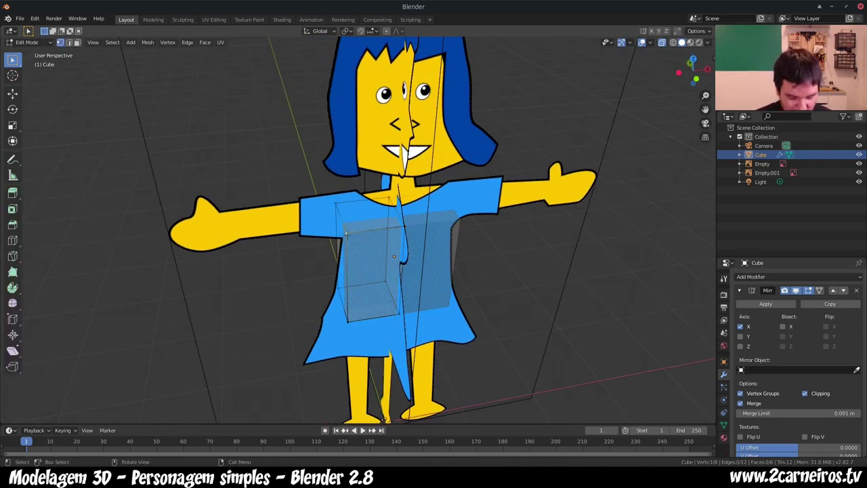
key(g)
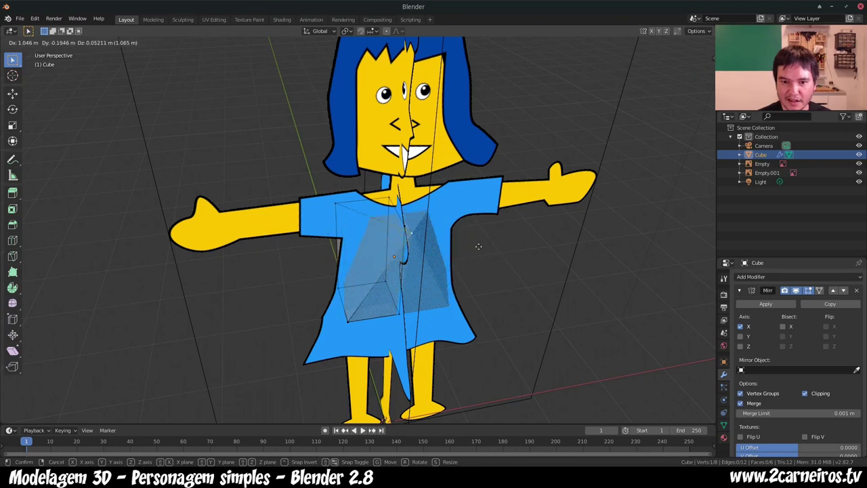
key(Escape)
middle_drag(393, 256, 362, 233)
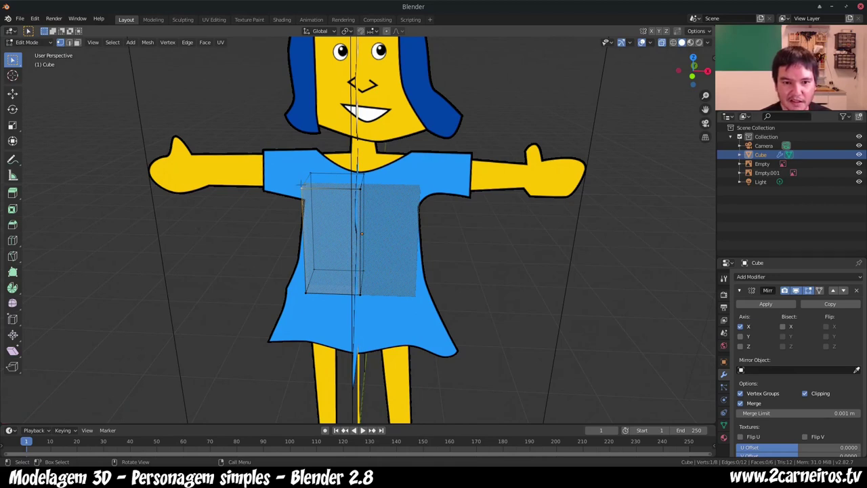
key(g)
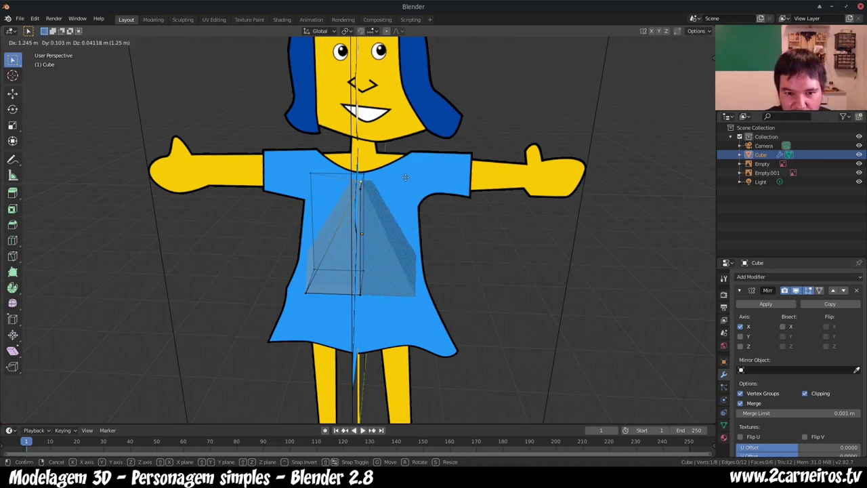
right_click(484, 182)
Step: In front view, lower the box's top vertices
key(KP_1)
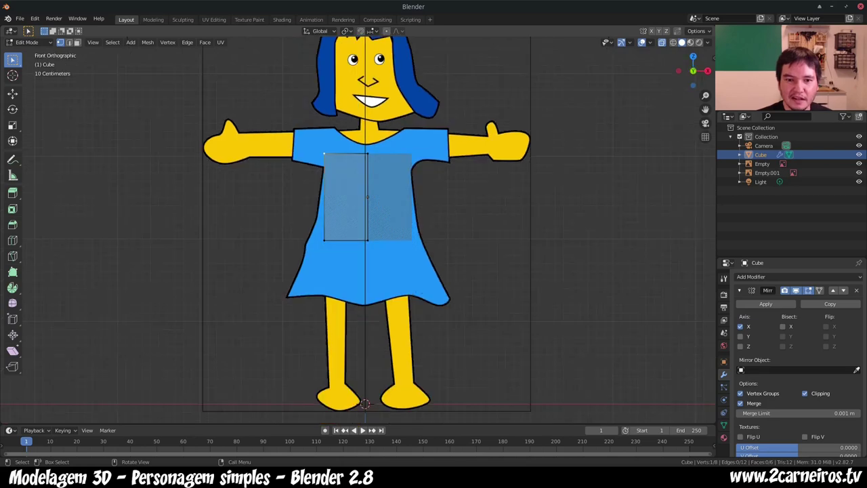
drag(301, 145, 382, 162)
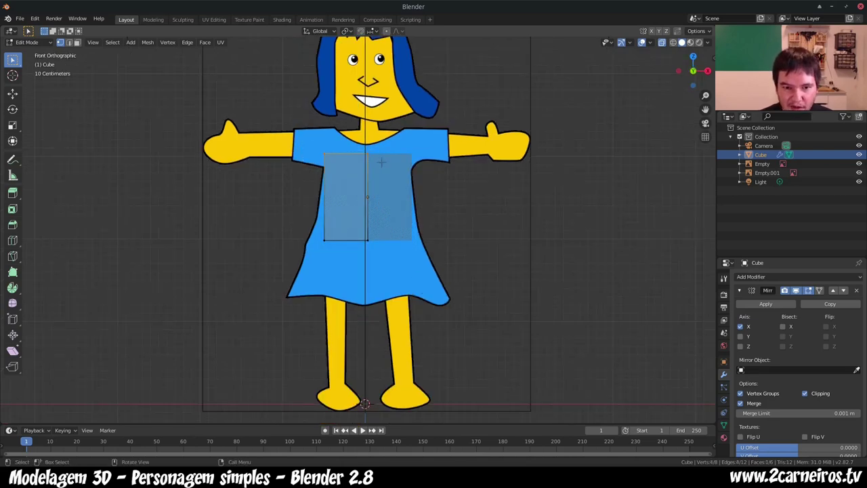
key(g)
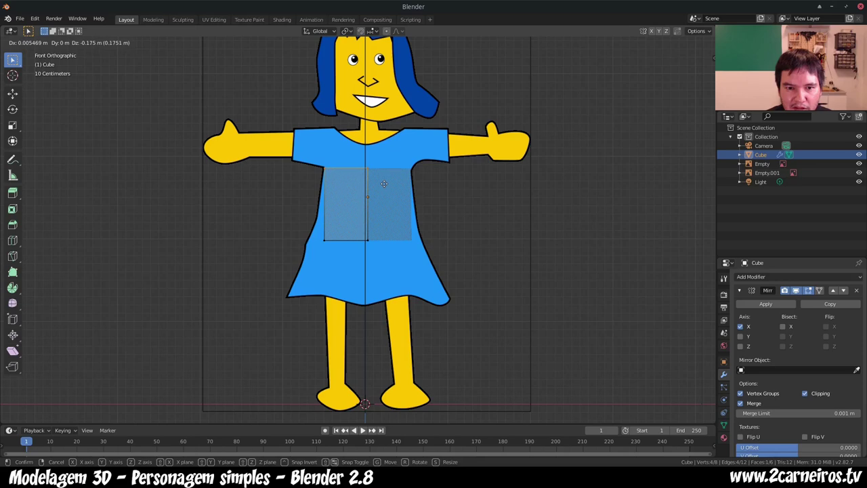
click(383, 181)
Step: Widen the box by moving its side edge outward, then orbit toward the side
click(339, 258)
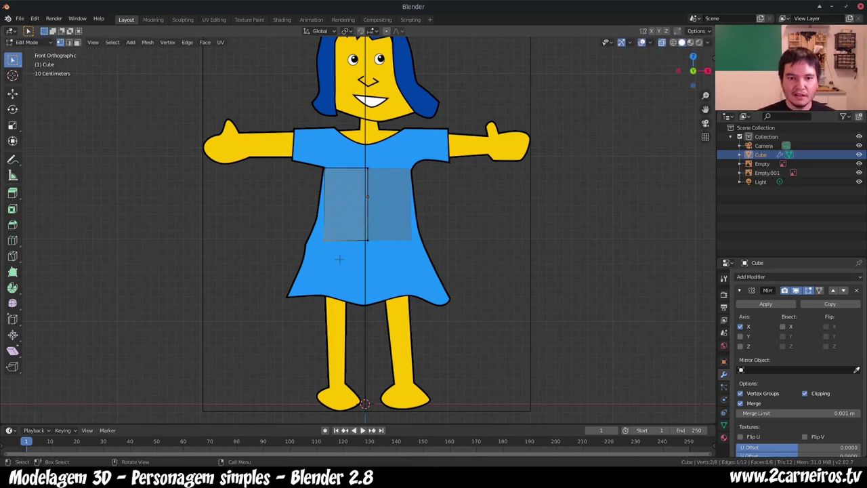
key(g)
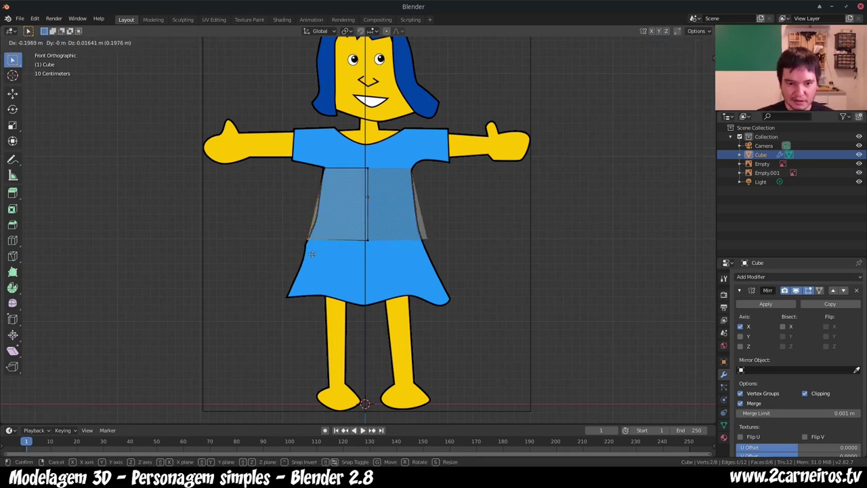
click(314, 255)
mouse_move(314, 255)
middle_down()
mouse_move(204, 264)
mouse_move(257, 264)
middle_up()
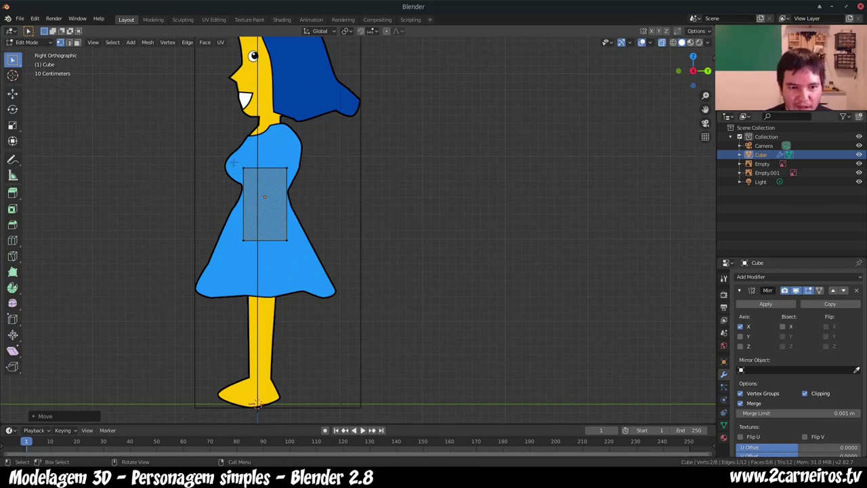
Step: Lower the box's selected face about 0.2 m along Z
click(279, 171)
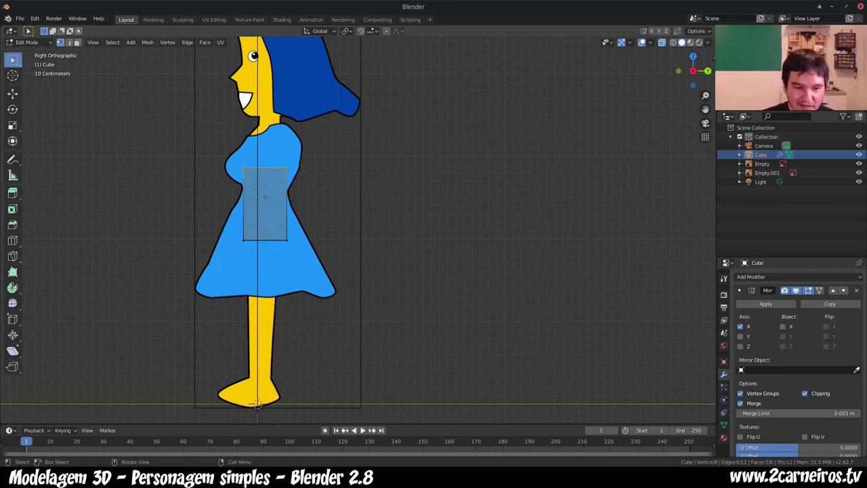
key(g)
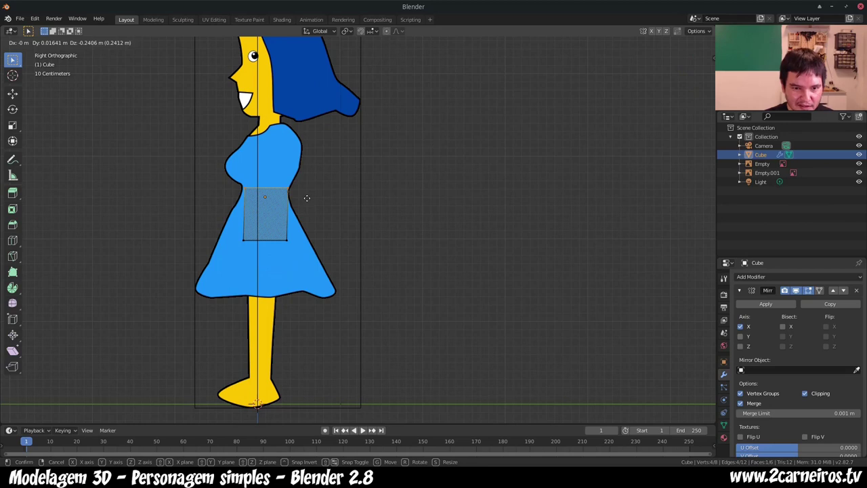
key(z)
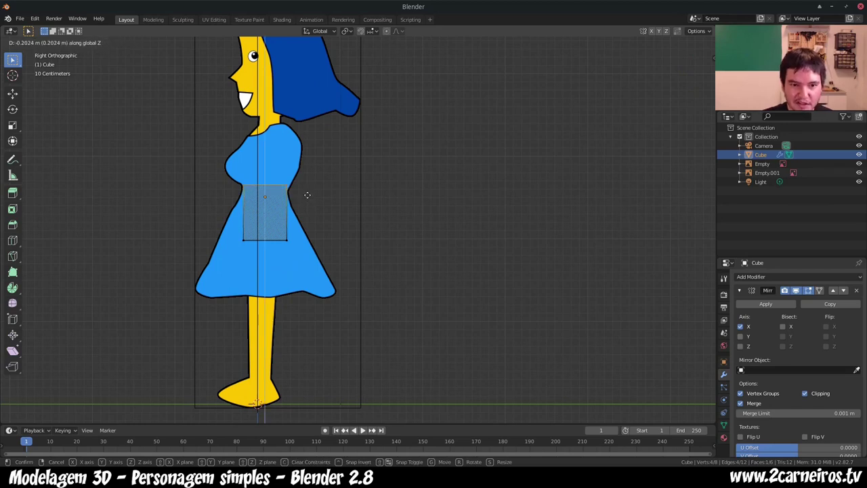
click(310, 200)
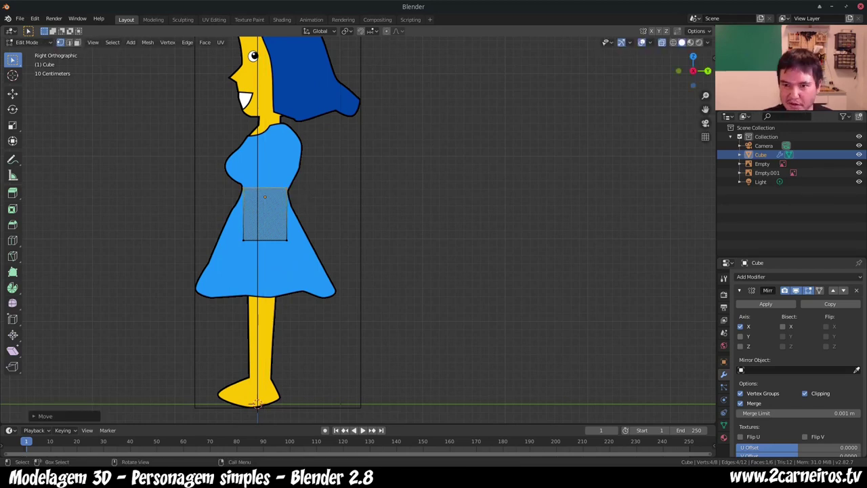
mouse_move(309, 200)
middle_down()
mouse_move(203, 203)
mouse_move(230, 203)
middle_up()
Step: Inspect the lowered box from tilted and front views, clearing the vertex selection
middle_drag(371, 252, 348, 186)
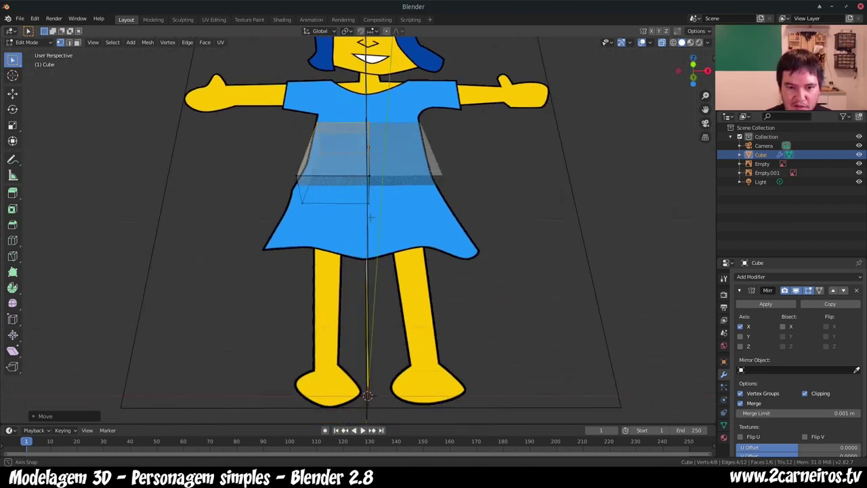
click(339, 184)
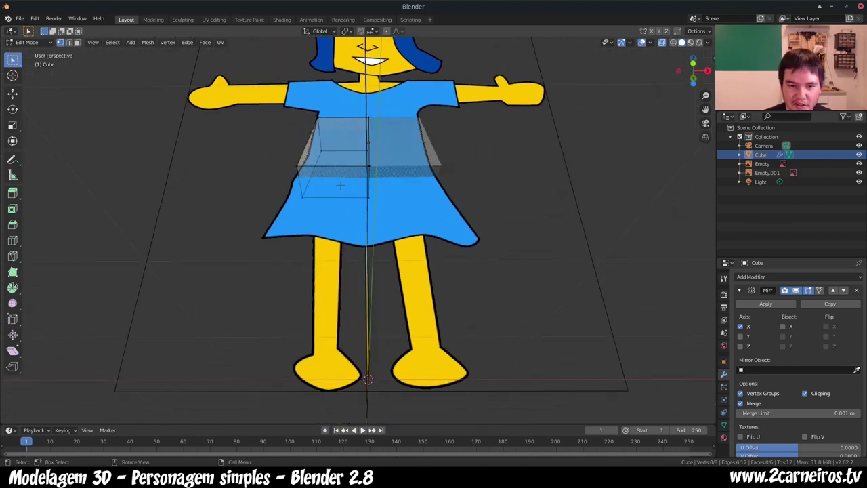
click(311, 187)
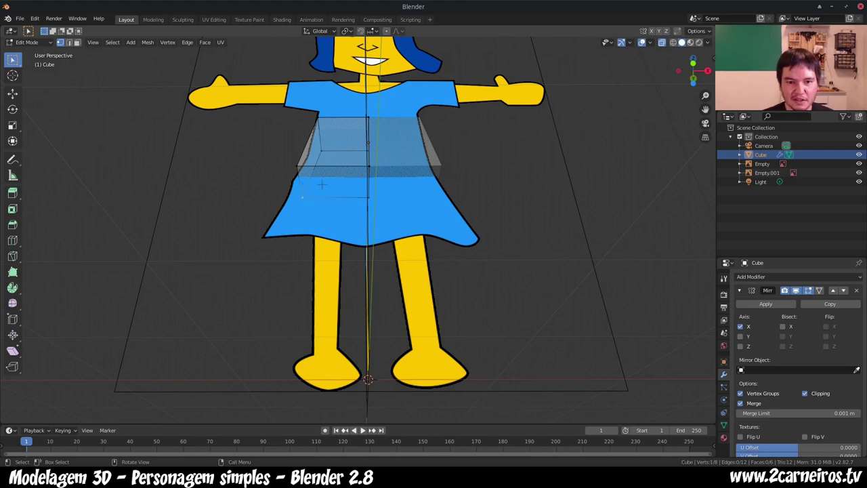
click(322, 183)
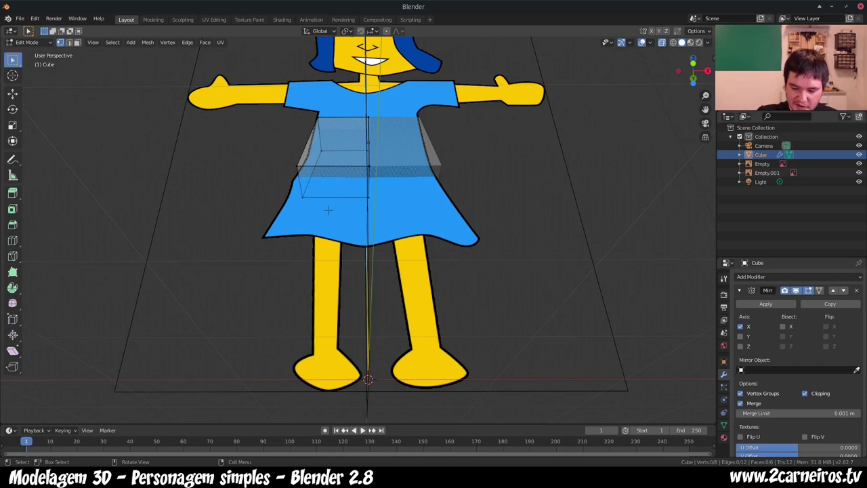
key(KP_1)
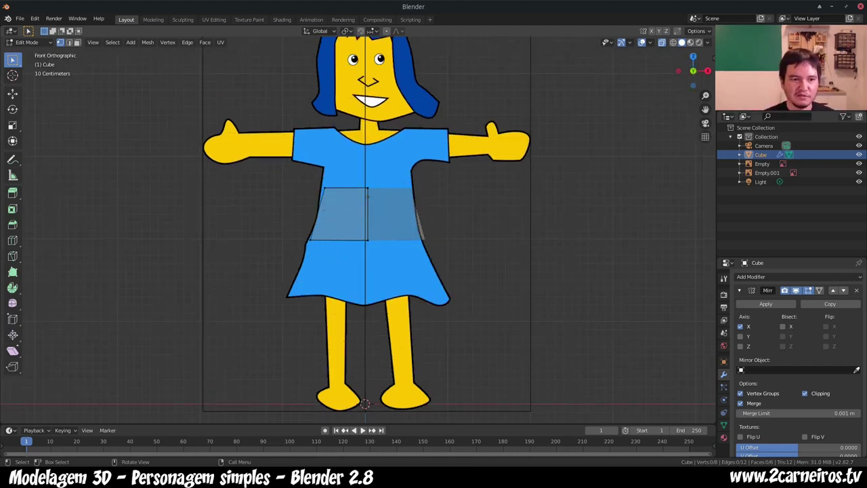
middle_drag(337, 312, 310, 257)
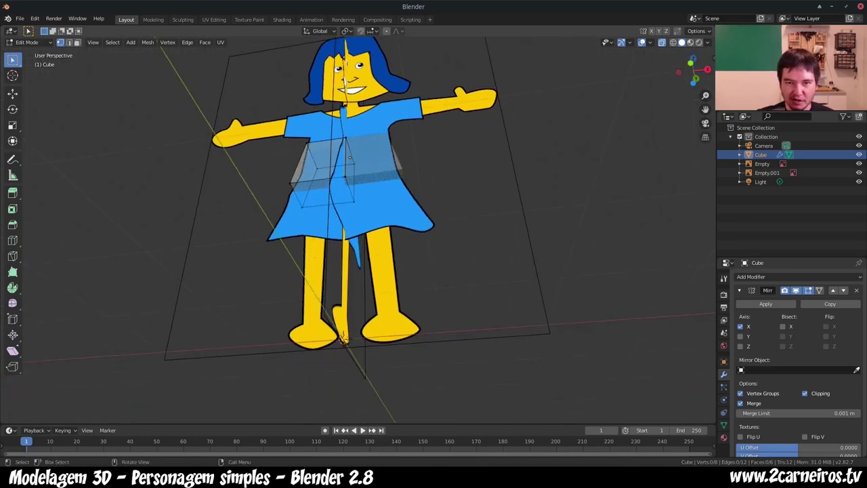
middle_drag(310, 257, 339, 244)
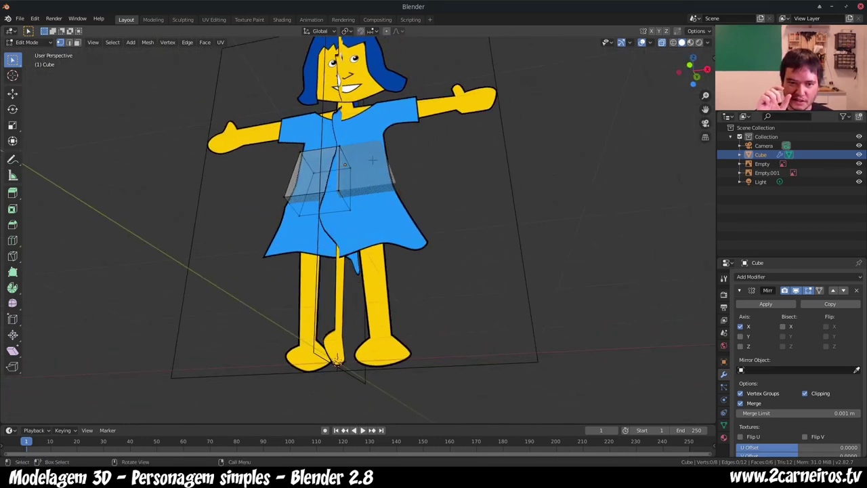
mouse_move(372, 160)
middle_down()
mouse_move(355, 158)
mouse_move(373, 160)
middle_up()
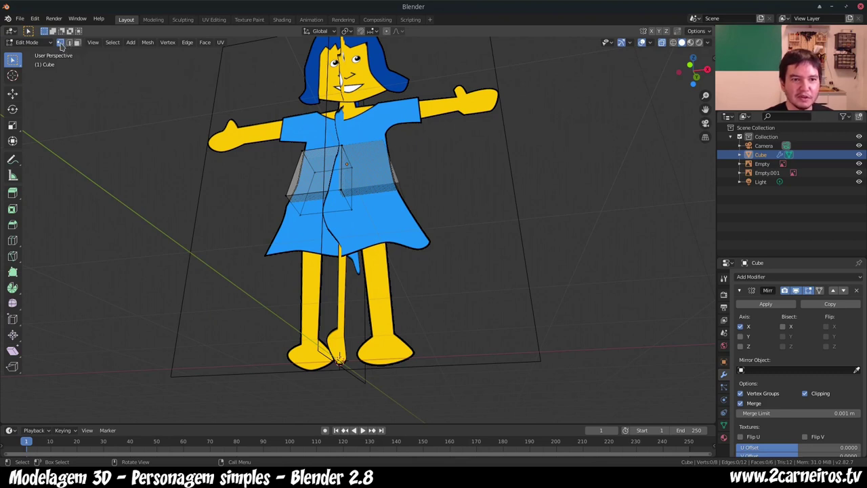
click(60, 42)
click(307, 162)
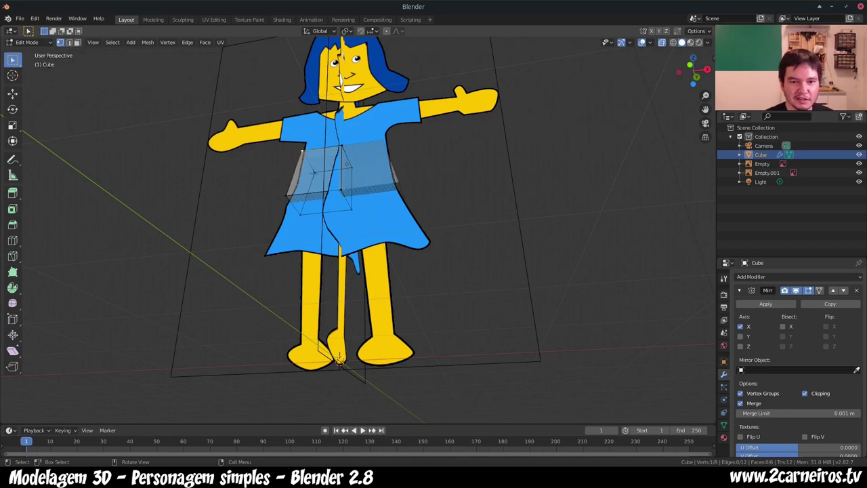
click(68, 42)
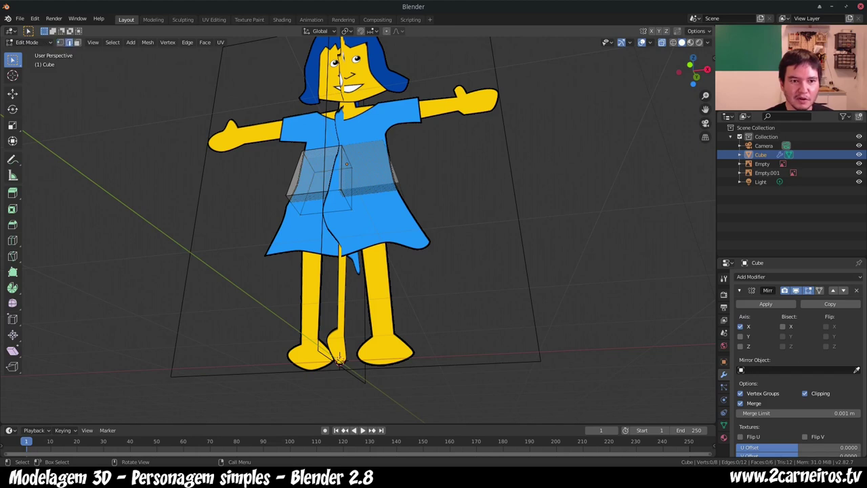
click(340, 170)
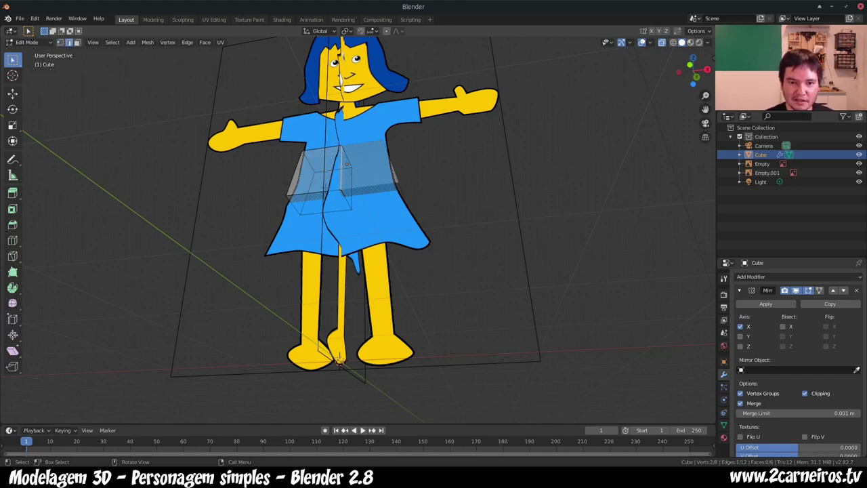
click(296, 175)
scroll(309, 168, up, 1)
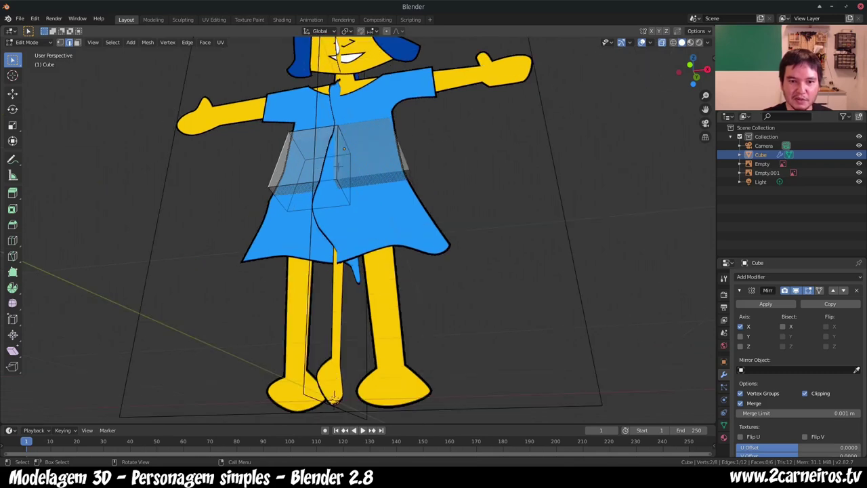
scroll(318, 172, up, 1)
scroll(328, 174, up, 1)
scroll(341, 180, up, 1)
mouse_move(341, 179)
middle_down()
mouse_move(353, 230)
mouse_move(407, 223)
middle_up()
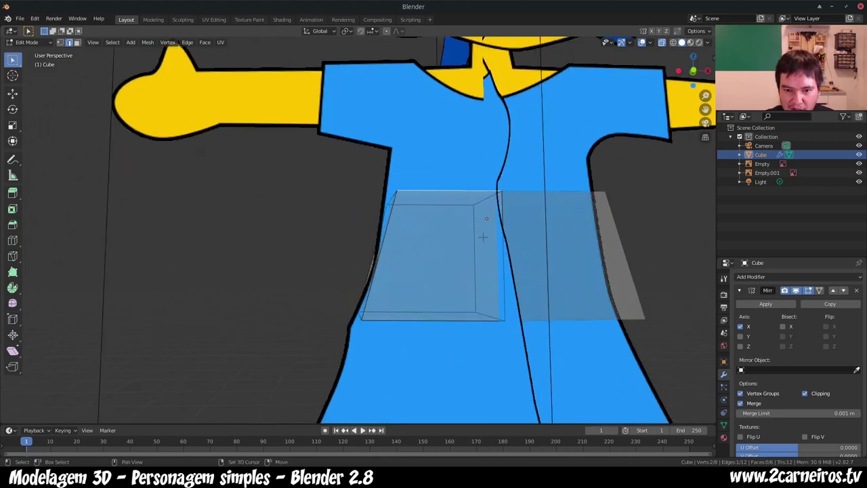
shift+click(501, 253)
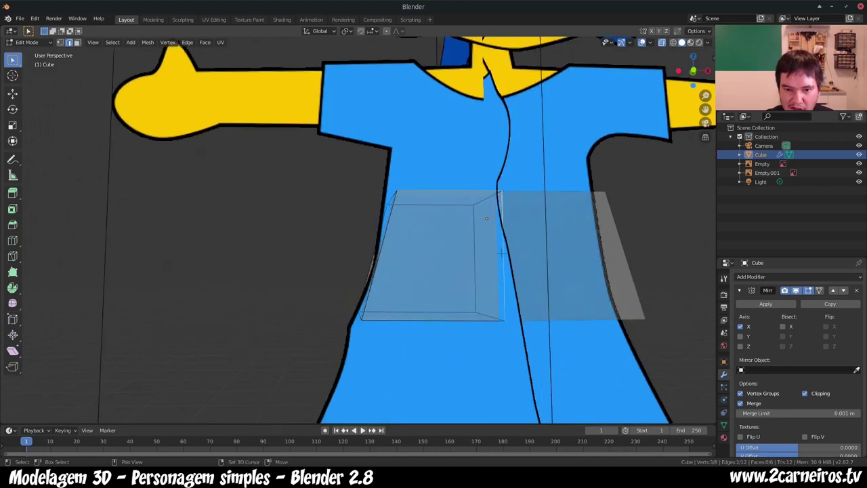
click(458, 318)
click(458, 274)
click(455, 190)
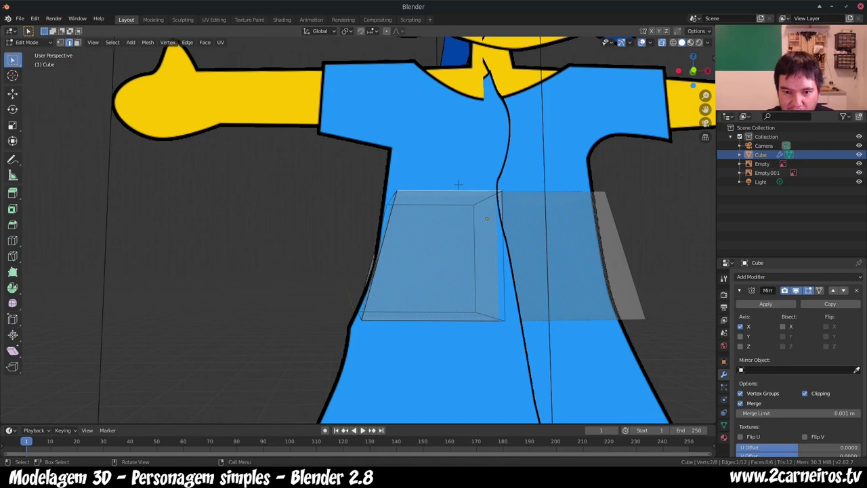
click(391, 208)
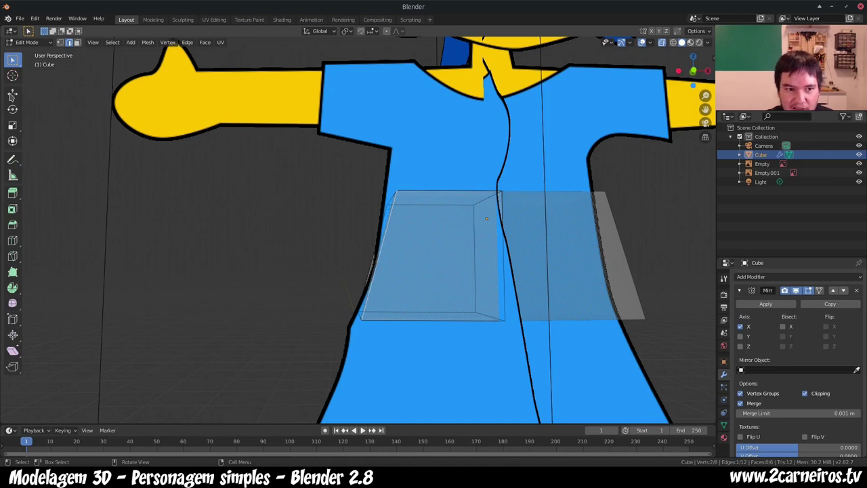
click(60, 42)
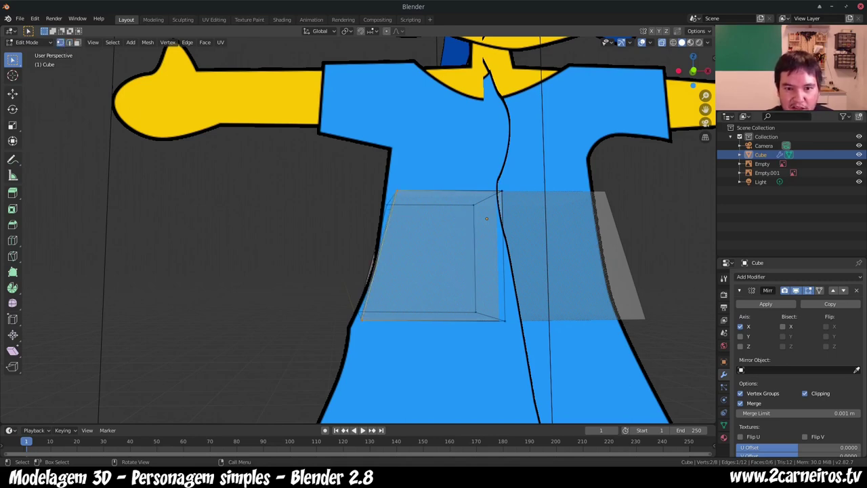
click(501, 192)
click(396, 193)
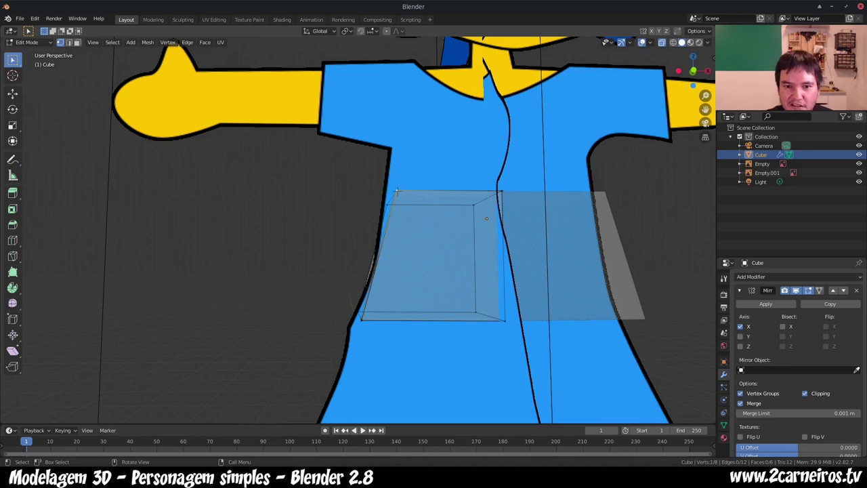
click(68, 42)
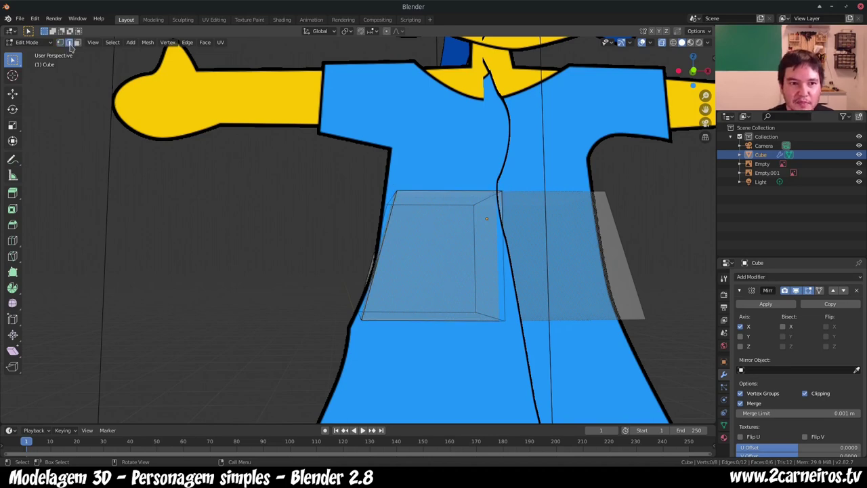
click(78, 42)
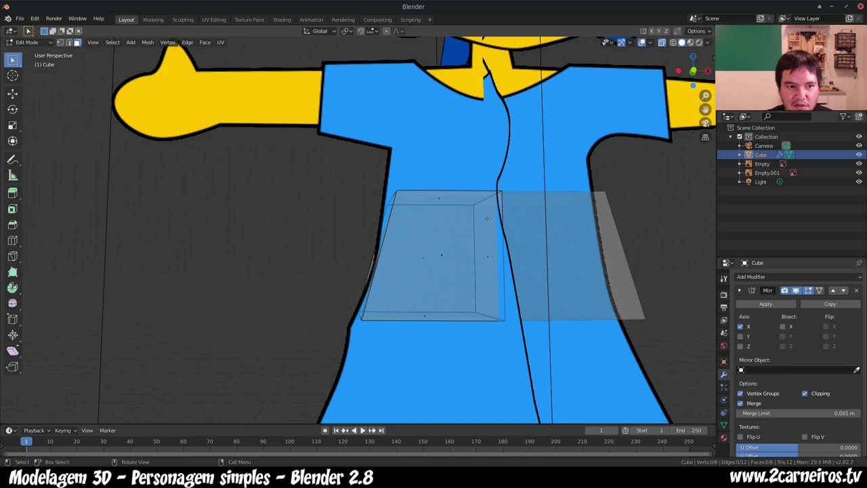
click(445, 254)
mouse_move(442, 243)
middle_down()
mouse_move(450, 256)
mouse_move(459, 241)
mouse_move(461, 251)
middle_up()
click(444, 258)
click(461, 250)
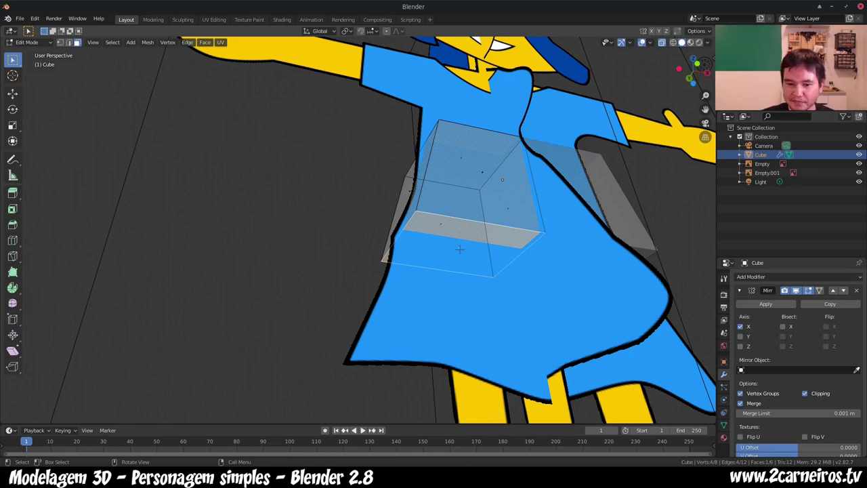
Step: In front view, extrude the box's selected face down to the skirt's hem
click(485, 218)
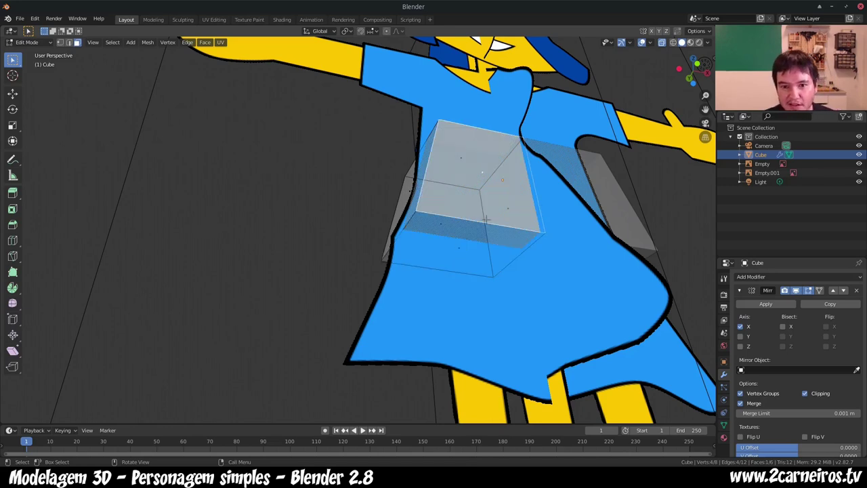
click(457, 251)
mouse_move(460, 259)
middle_down()
mouse_move(486, 266)
mouse_move(427, 297)
middle_up()
key(KP_1)
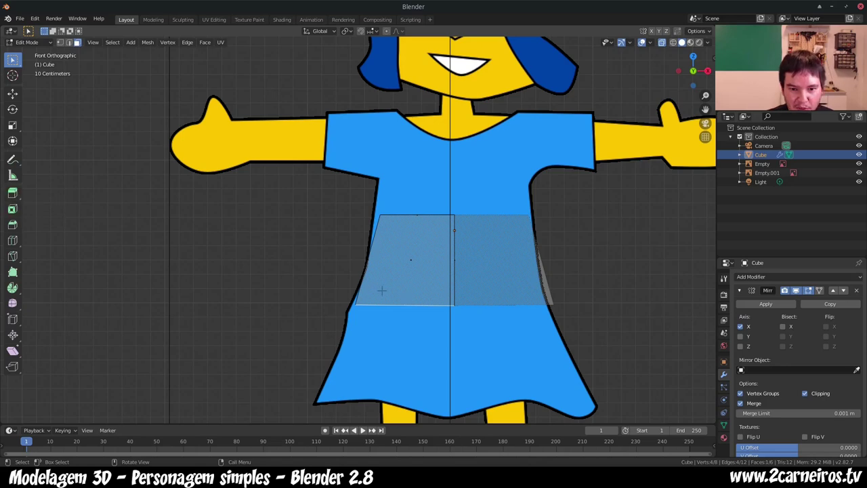
key(e)
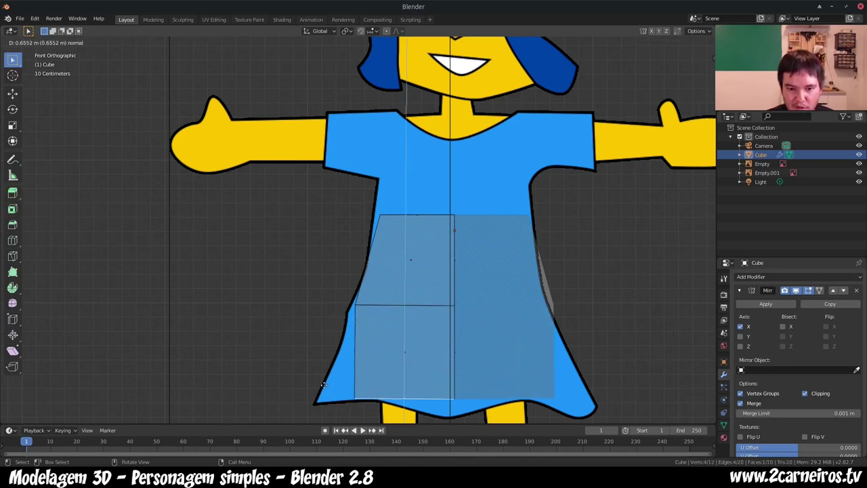
click(324, 386)
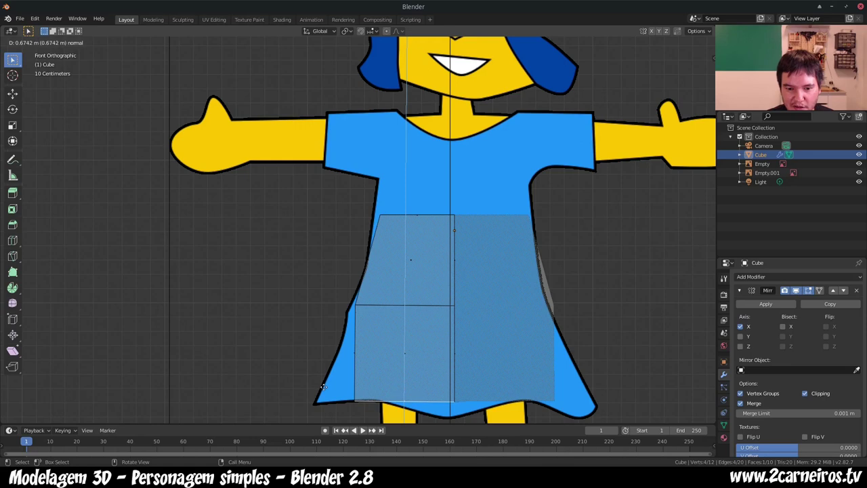
Step: Check the extended mesh in perspective, then switch to vertex select and pick the middle bottom vertex
scroll(394, 339, down, 2)
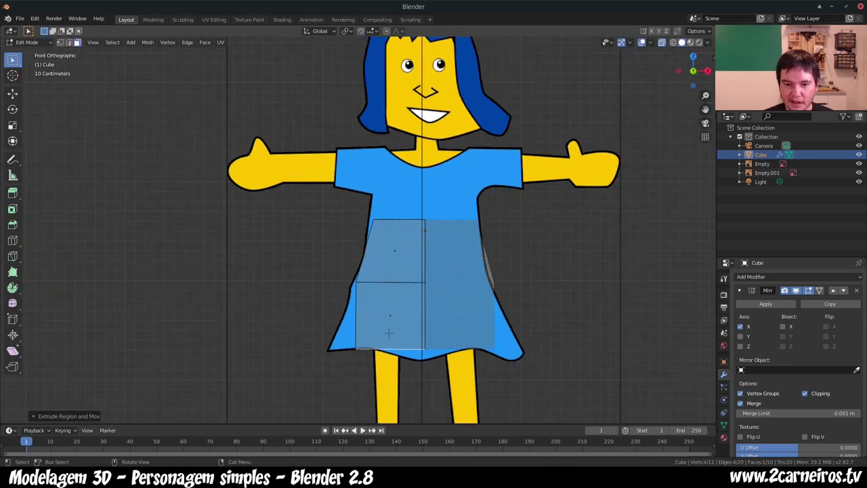
middle_drag(388, 332, 463, 221)
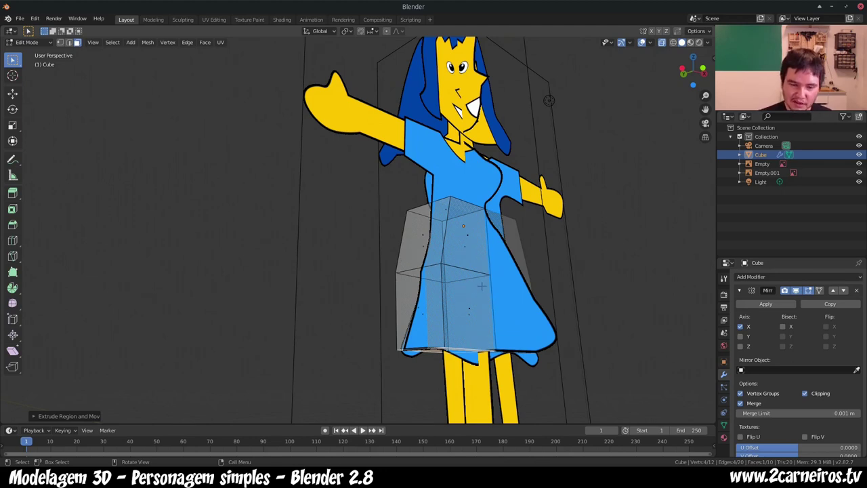
middle_drag(463, 225, 427, 231)
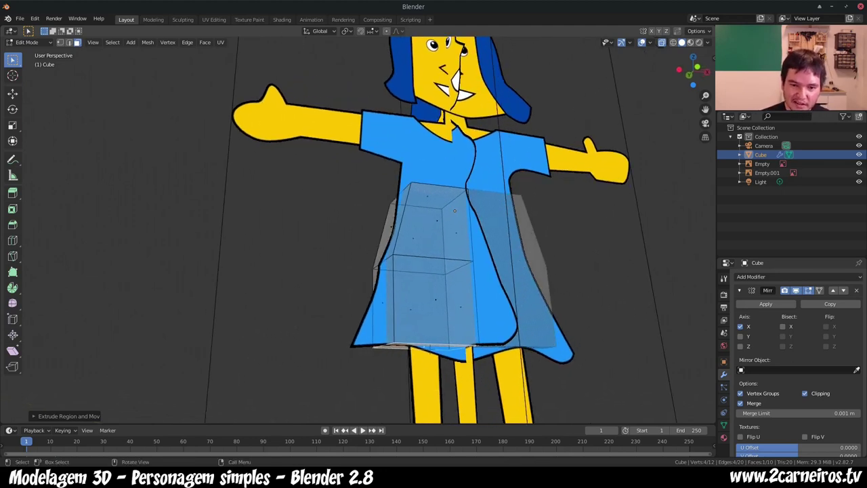
key(KP_1)
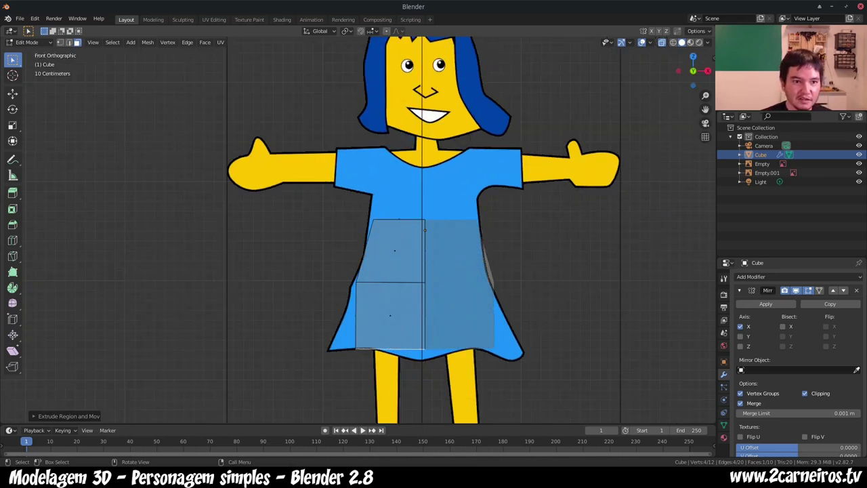
click(61, 43)
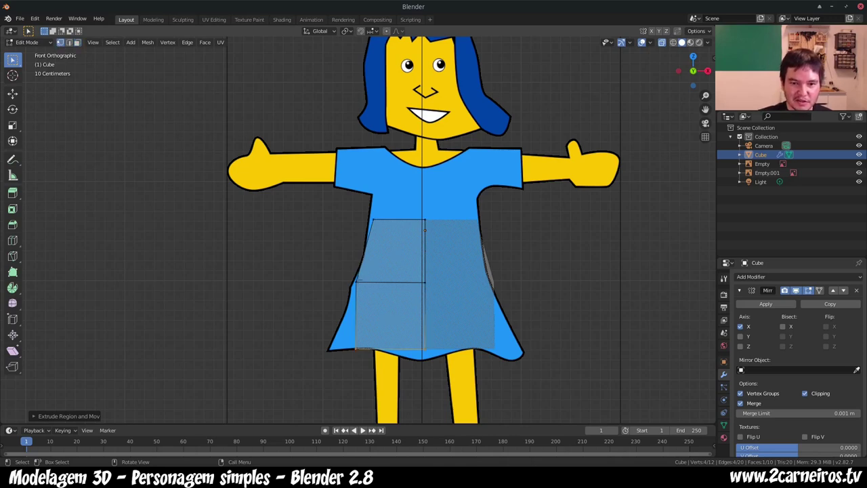
click(369, 283)
click(409, 303)
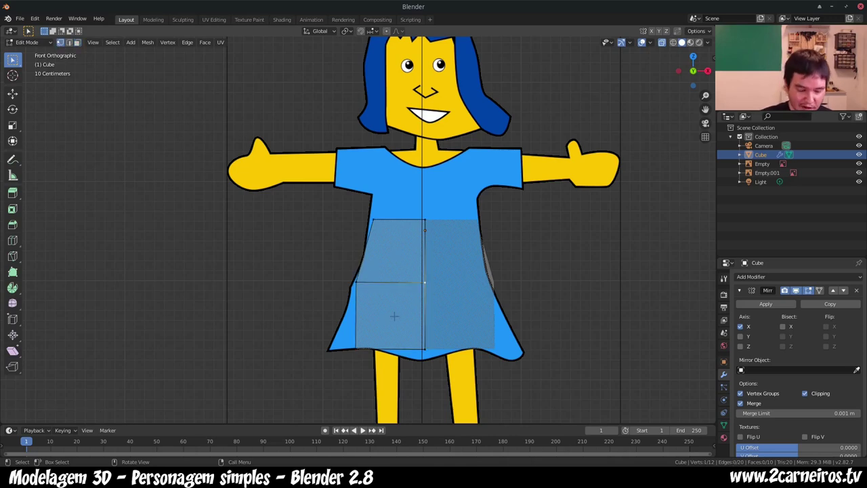
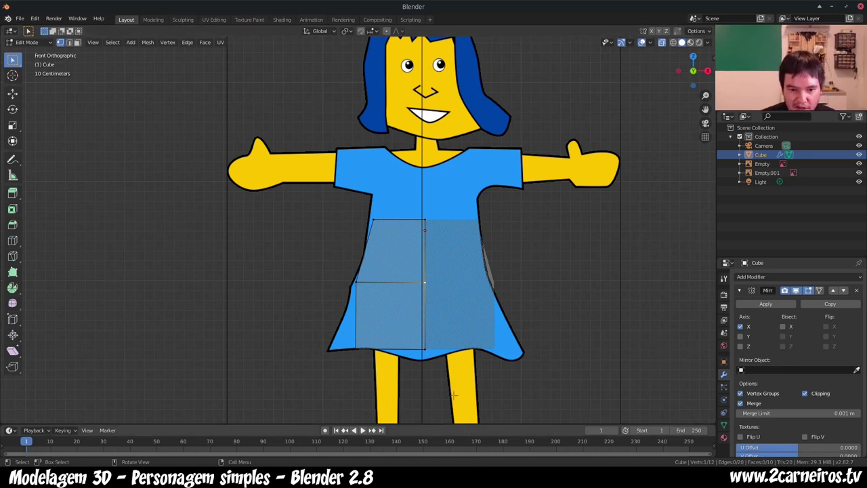
Step: Move the skirt's lower-left edge outward so the hem meets the dress outline
shift+click(355, 348)
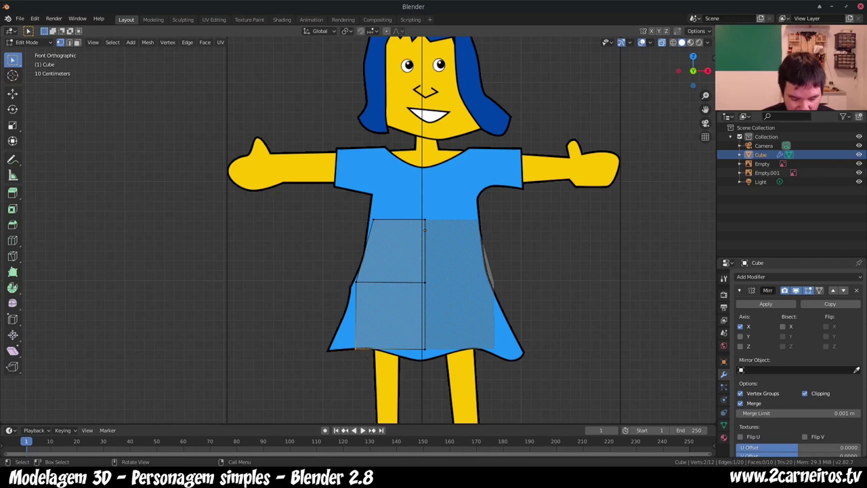
key(g)
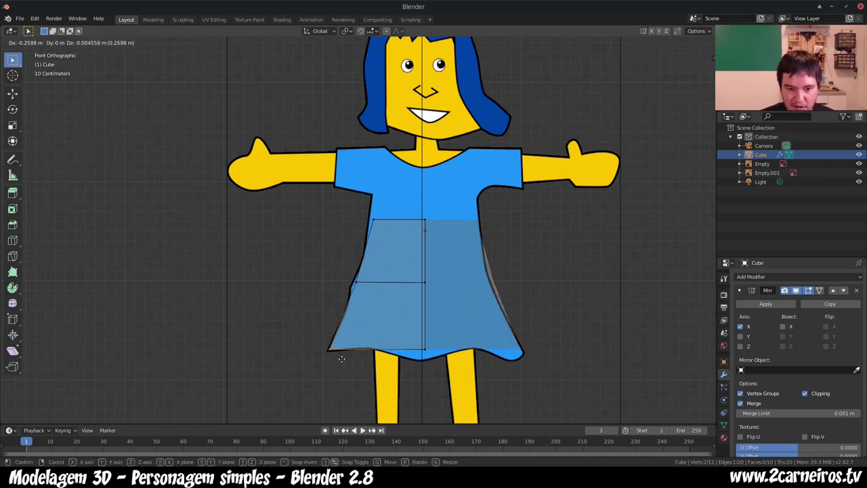
click(341, 356)
mouse_move(432, 285)
middle_down()
mouse_move(628, 114)
mouse_move(617, 213)
middle_up()
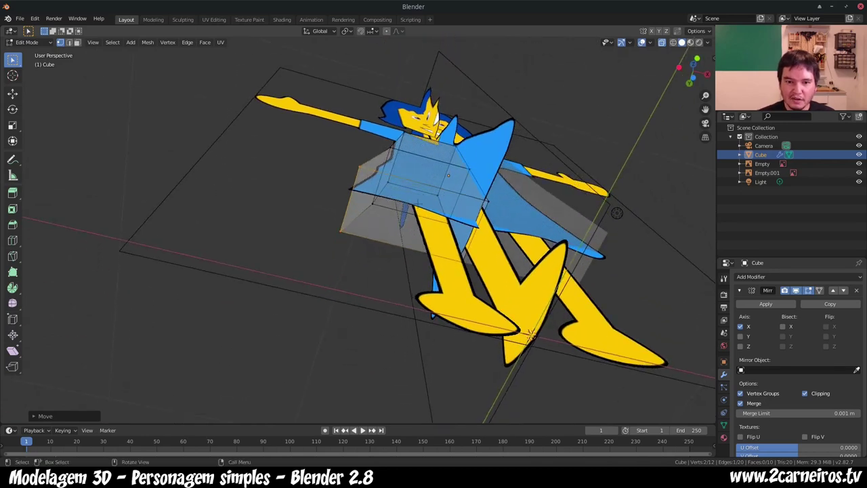
Step: In face select mode, select the skirt's bottom face
click(616, 212)
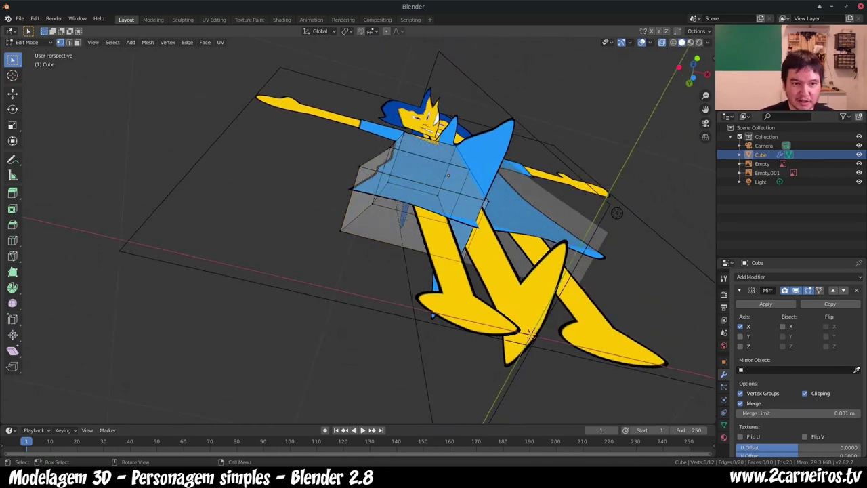
key(3)
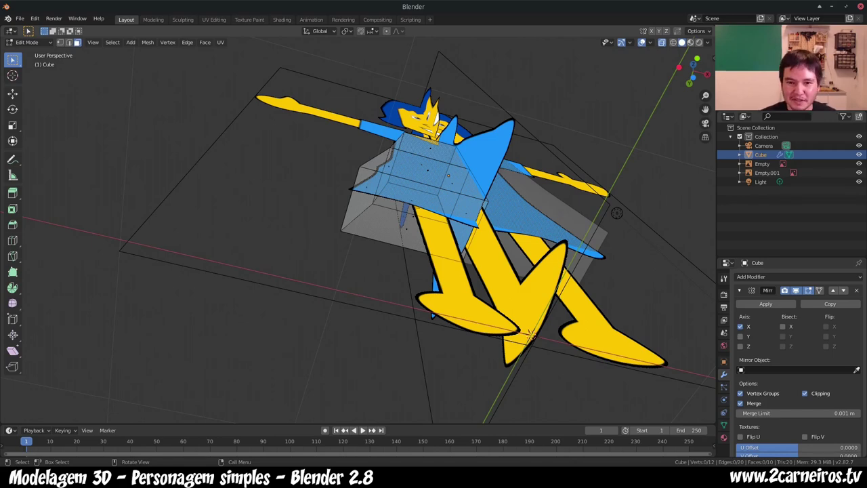
middle_drag(616, 213, 624, 145)
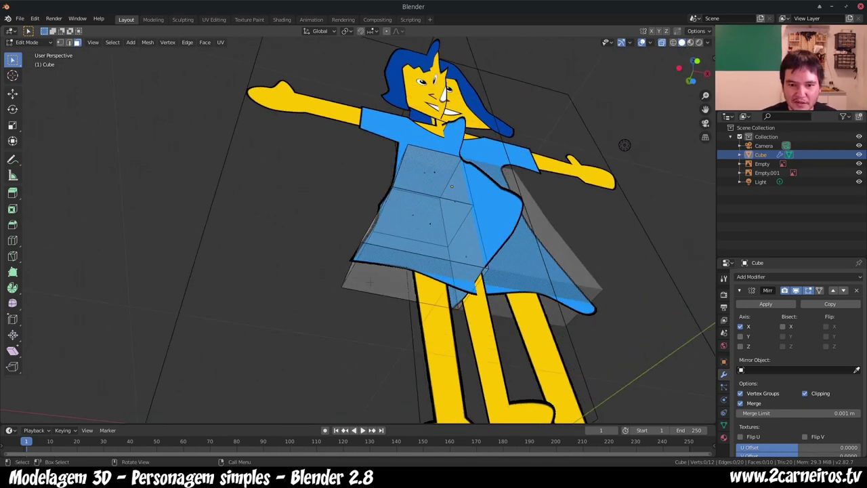
click(402, 284)
mouse_move(625, 145)
middle_down()
mouse_move(557, 162)
mouse_move(564, 241)
mouse_move(549, 250)
mouse_move(592, 162)
mouse_move(412, 300)
middle_up()
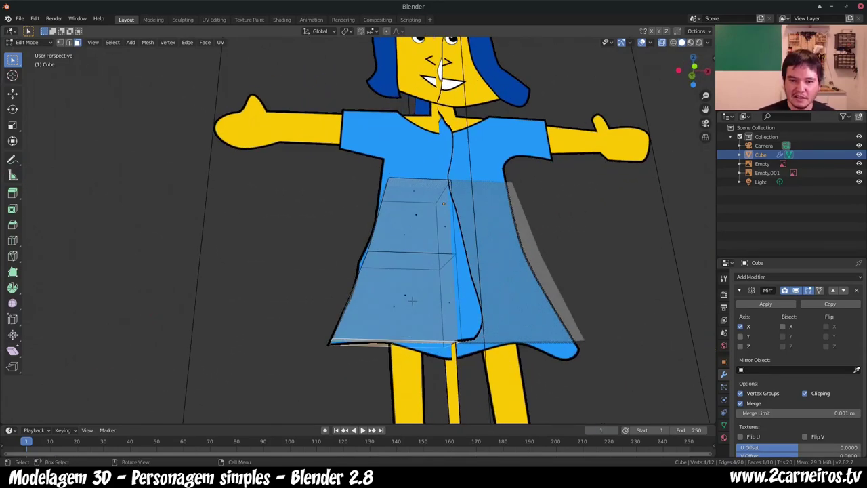
Step: In the side view, scale the skirt's bottom edge along Y to deepen the hem
key(KP_1)
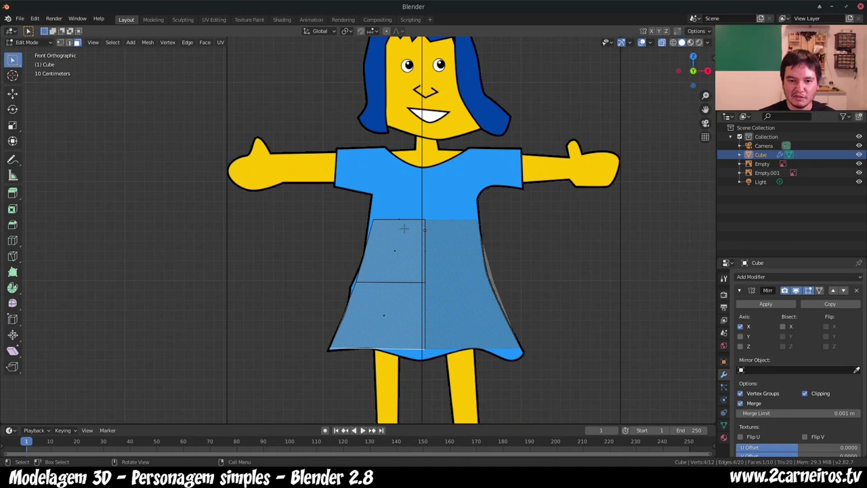
key(KP_3)
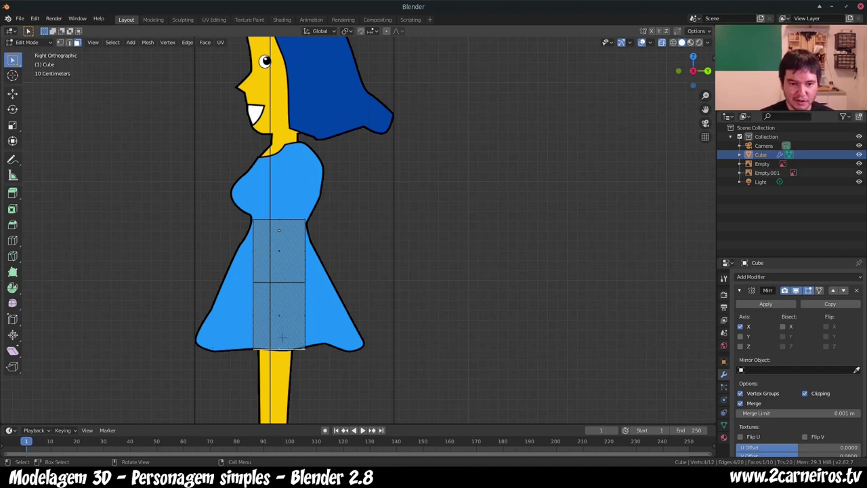
key(s)
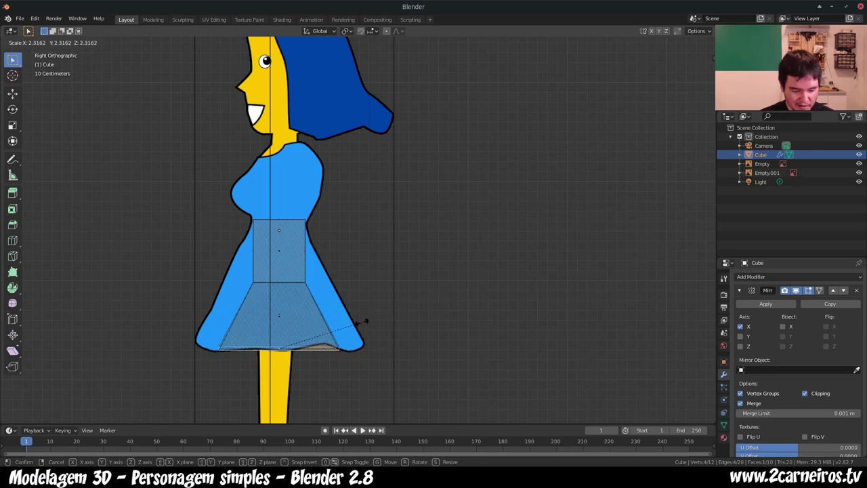
key(y)
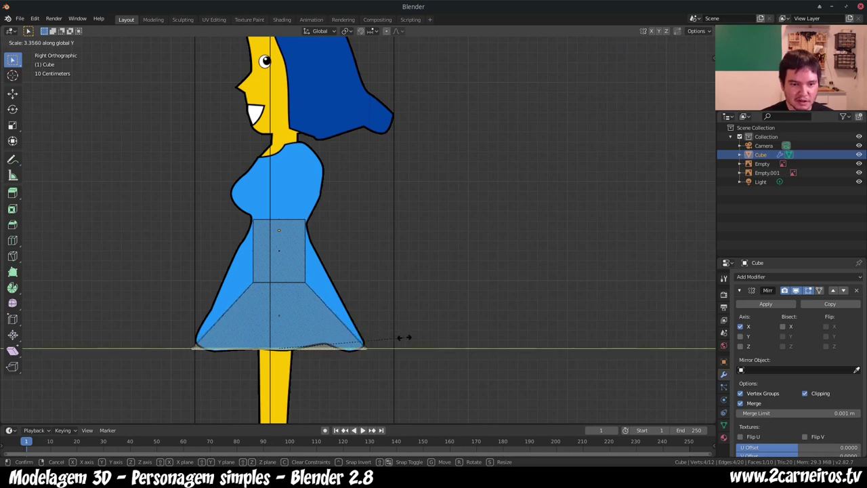
click(400, 338)
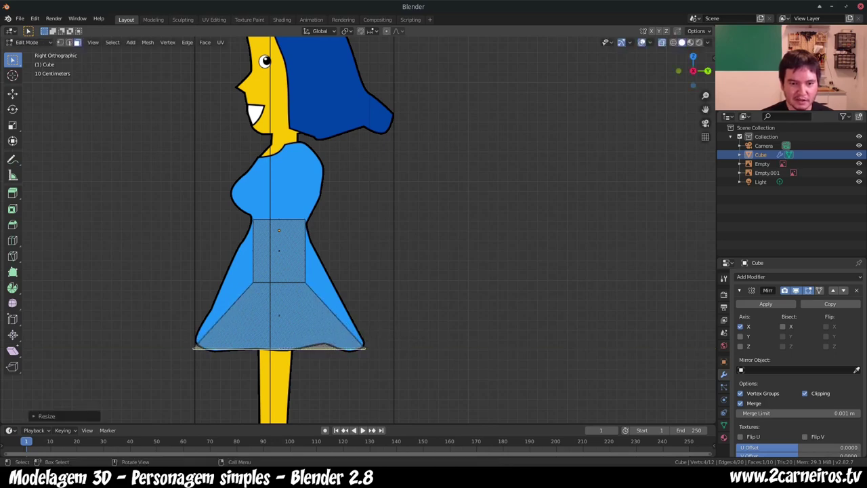
Step: Box-select the upper skirt vertices and scale them along Y to widen the middle
click(330, 293)
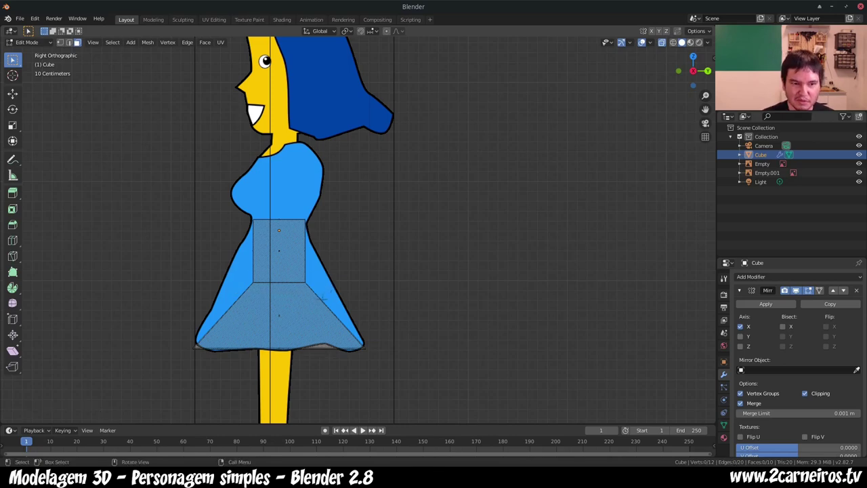
key(1)
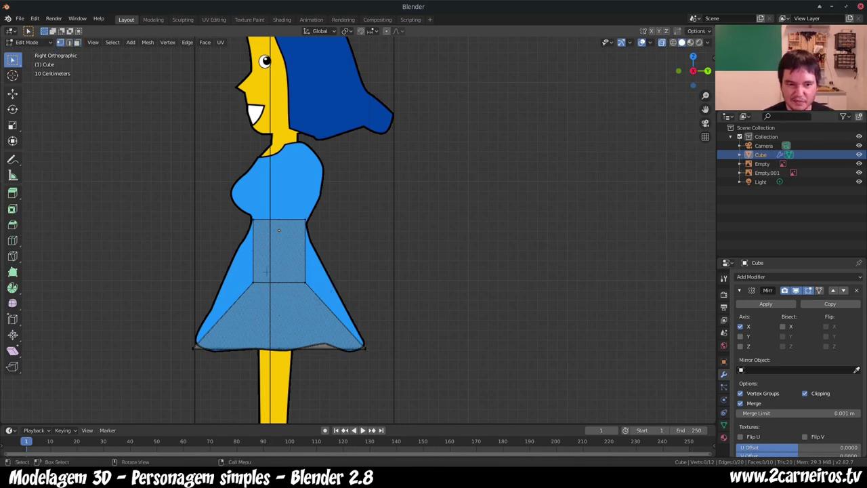
drag(339, 298, 262, 251)
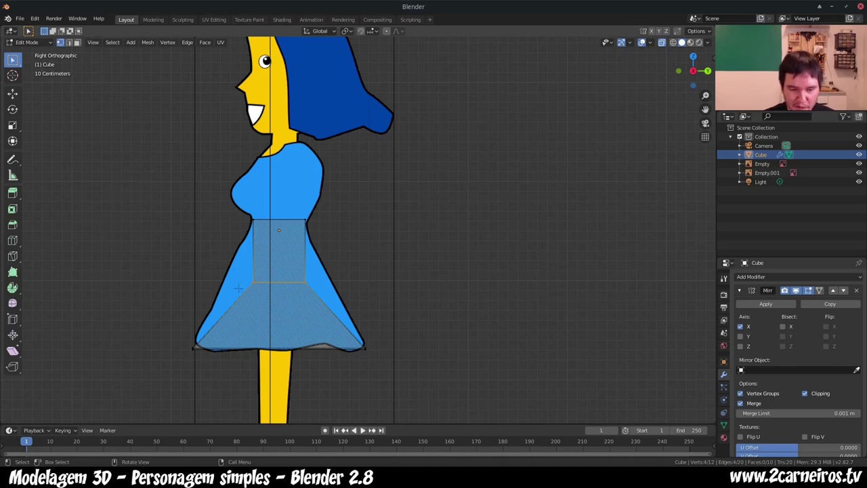
key(s)
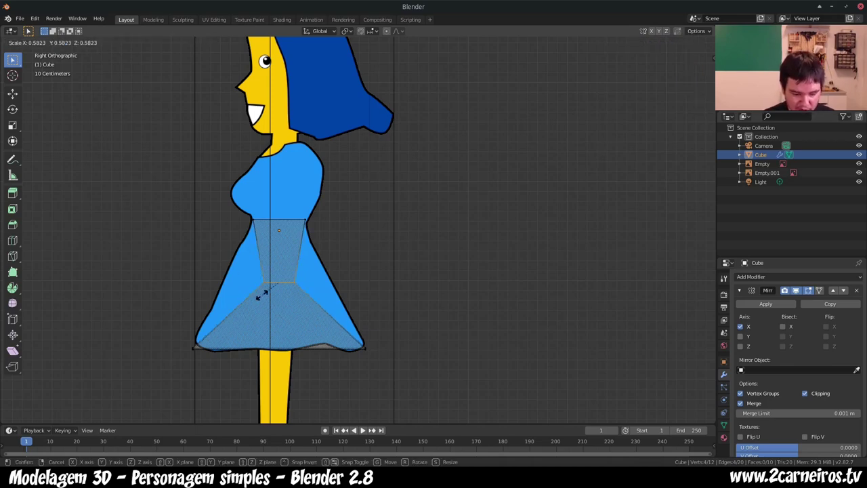
key(y)
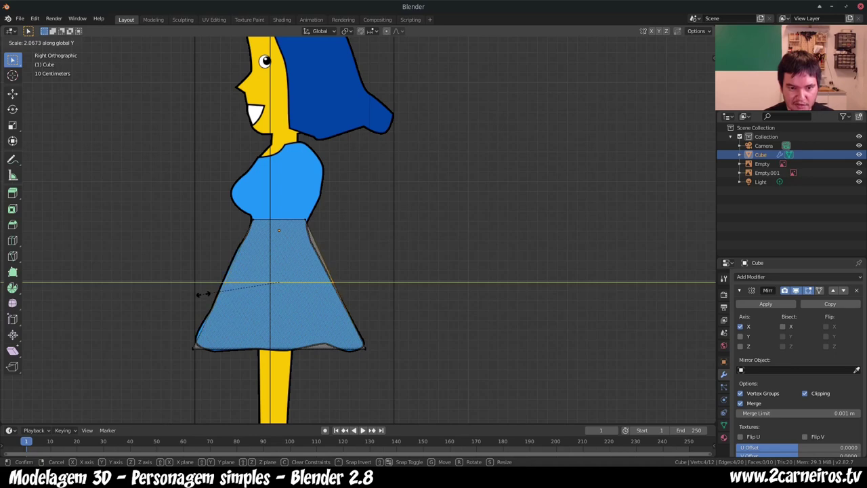
click(202, 293)
middle_drag(302, 298, 365, 270)
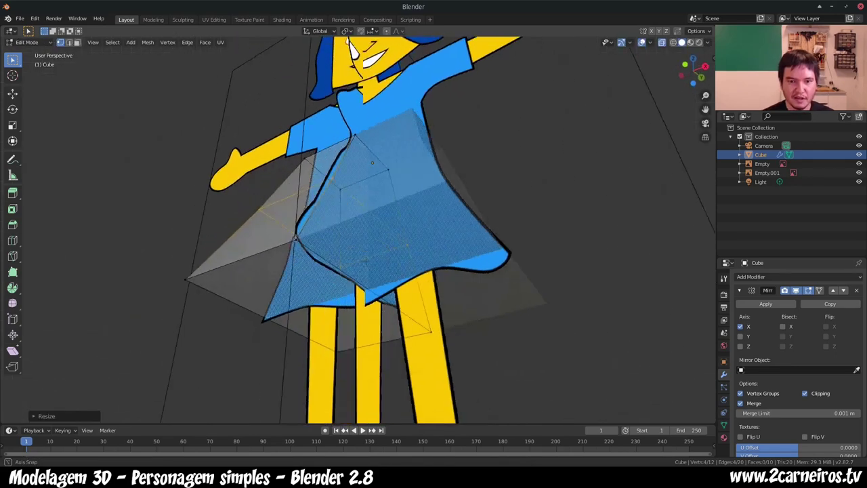
key(KP_1)
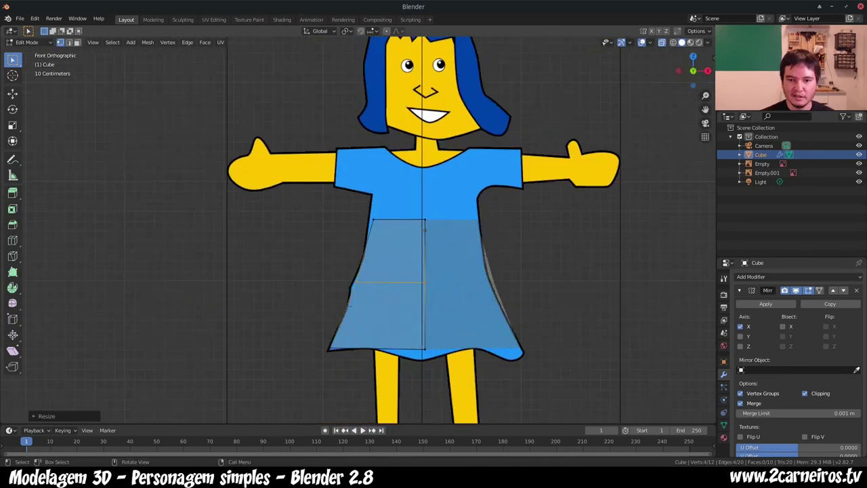
key(KP_3)
key(KP_1)
mouse_move(379, 298)
middle_down()
mouse_move(403, 304)
mouse_move(356, 307)
mouse_move(608, 142)
middle_up()
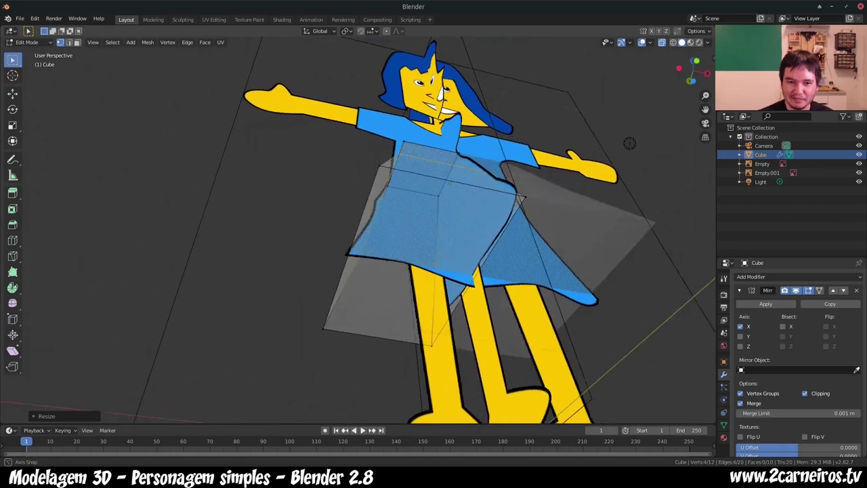
key(3)
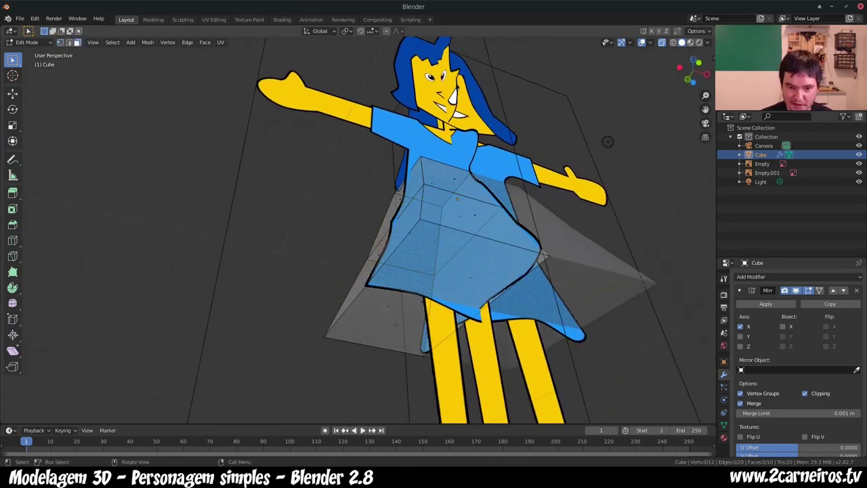
click(397, 325)
middle_drag(607, 141, 528, 162)
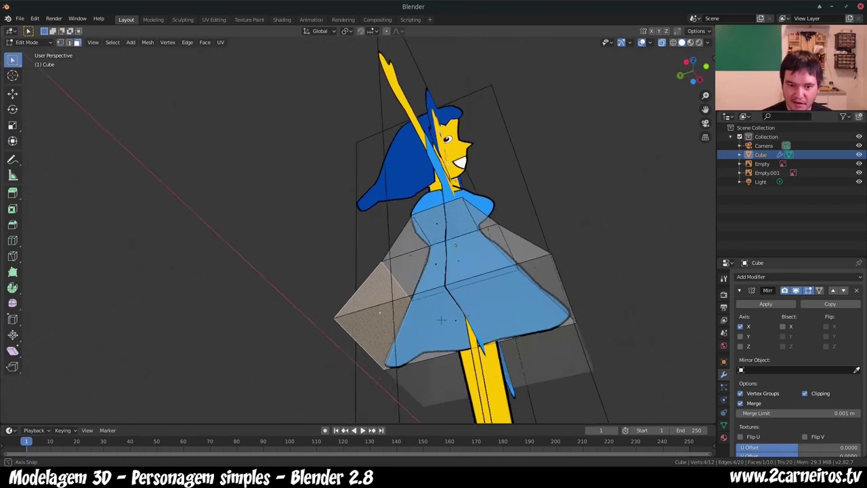
middle_drag(366, 308, 535, 140)
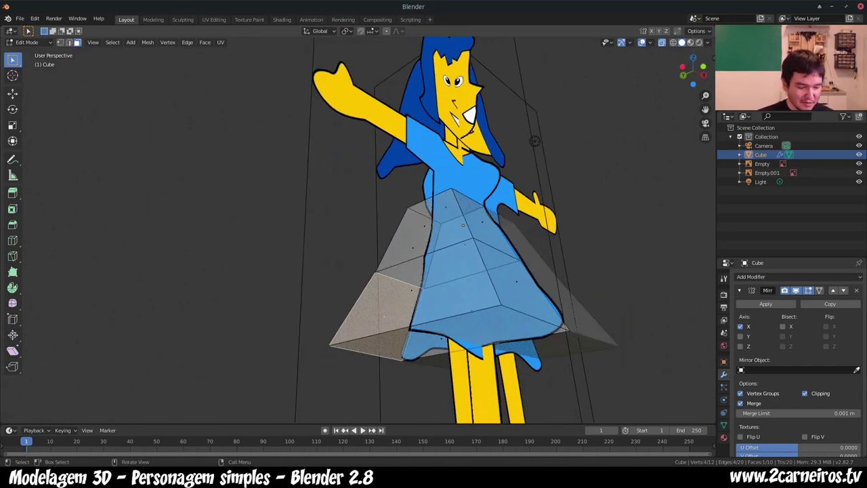
middle_drag(535, 140, 371, 237)
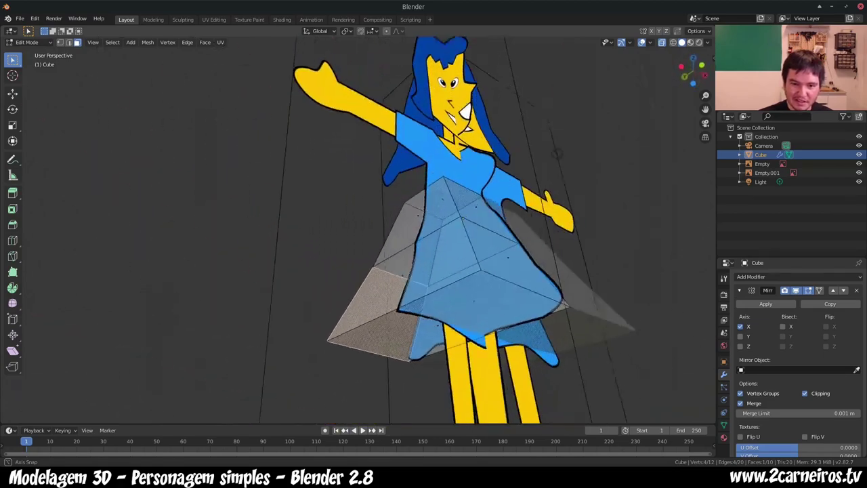
mouse_move(370, 237)
middle_down()
mouse_move(517, 211)
mouse_move(447, 223)
middle_up()
click(441, 334)
mouse_move(437, 185)
middle_down()
mouse_move(522, 137)
mouse_move(514, 137)
middle_up()
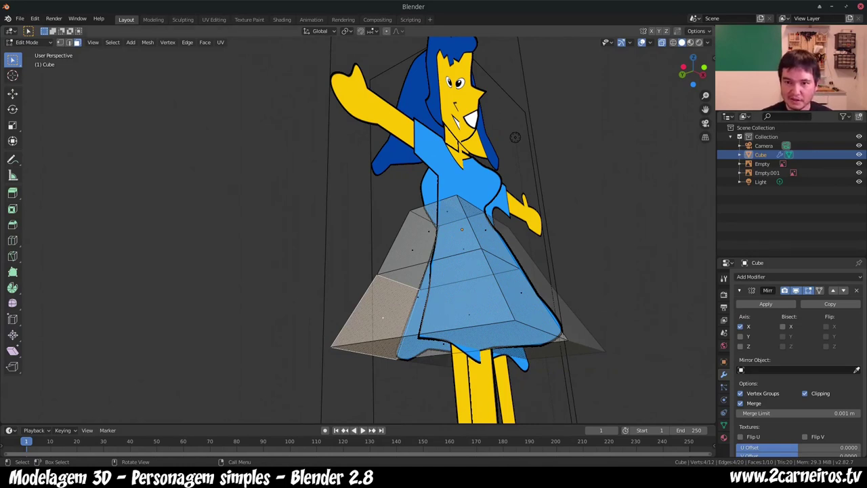
Step: With the mesh shown solid, select the skirt's front faces
key(alt+z)
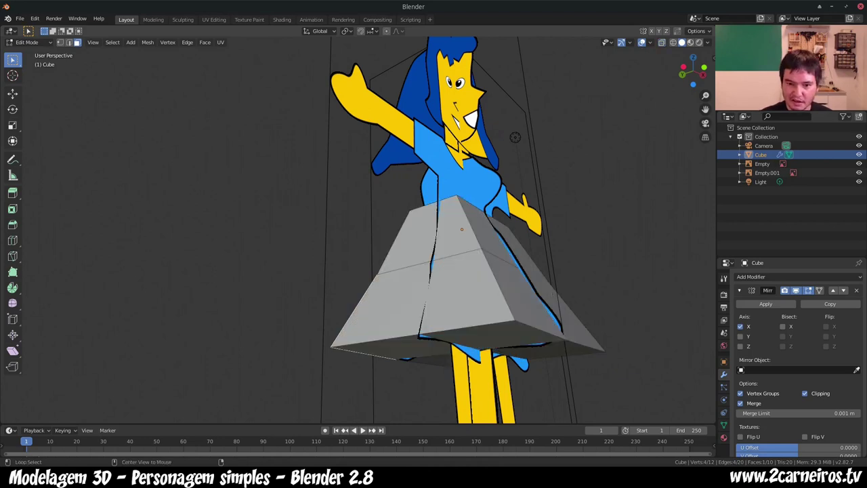
middle_drag(474, 270, 514, 257)
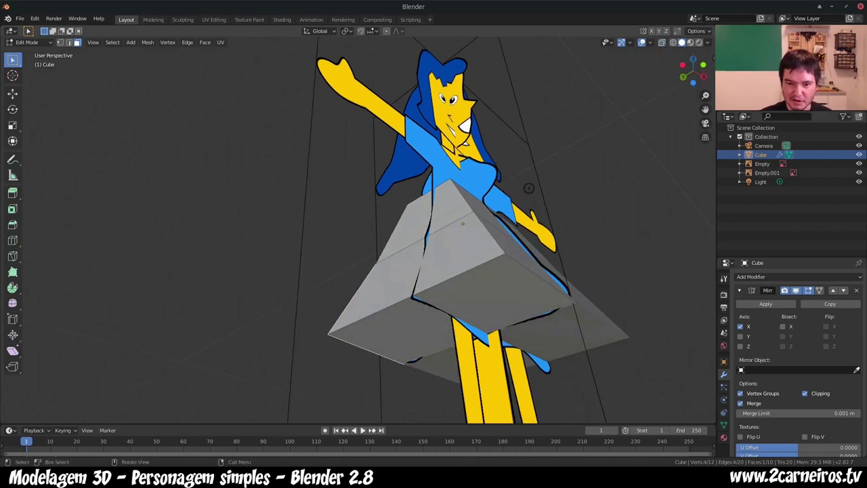
key(alt+a)
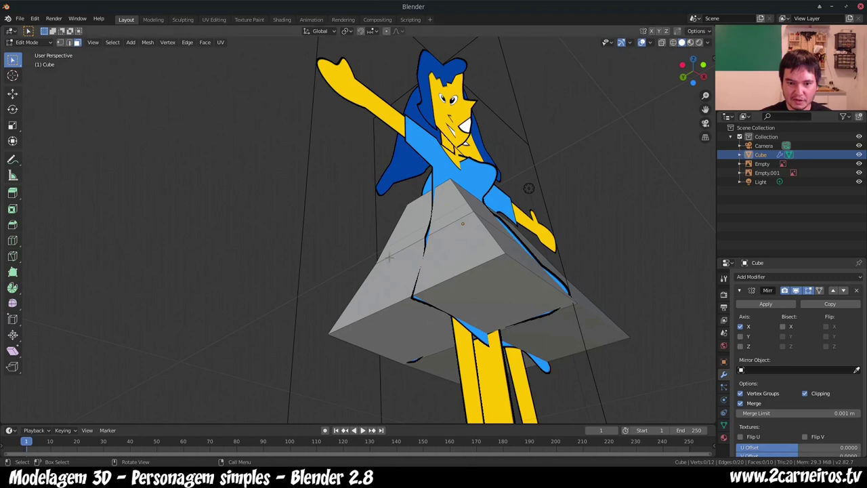
click(480, 298)
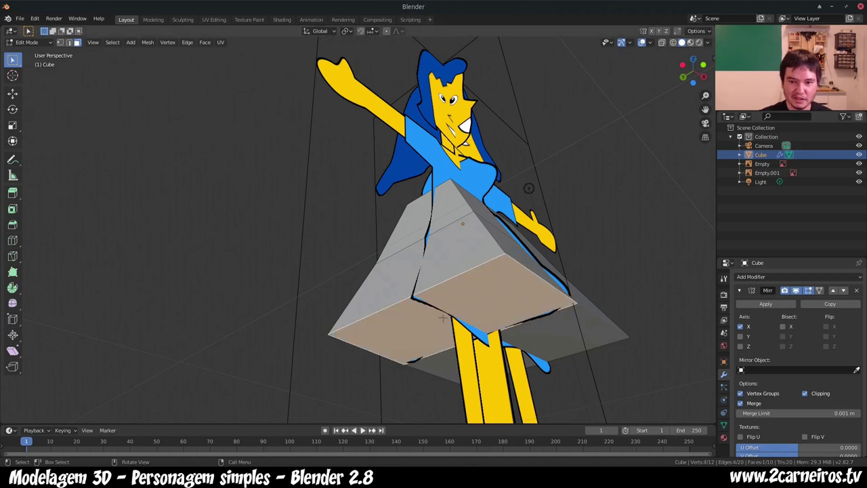
click(467, 253)
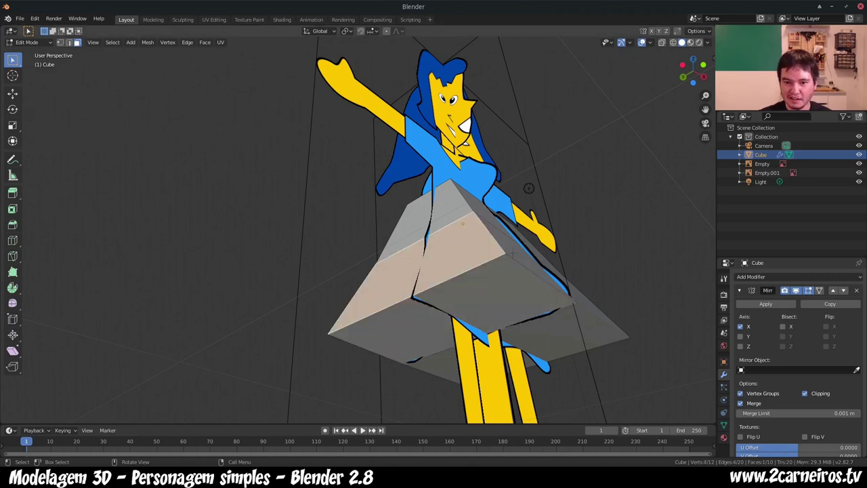
click(513, 268)
Step: Turn on X-ray and add the side and lower skirt faces to the selection
key(alt+z)
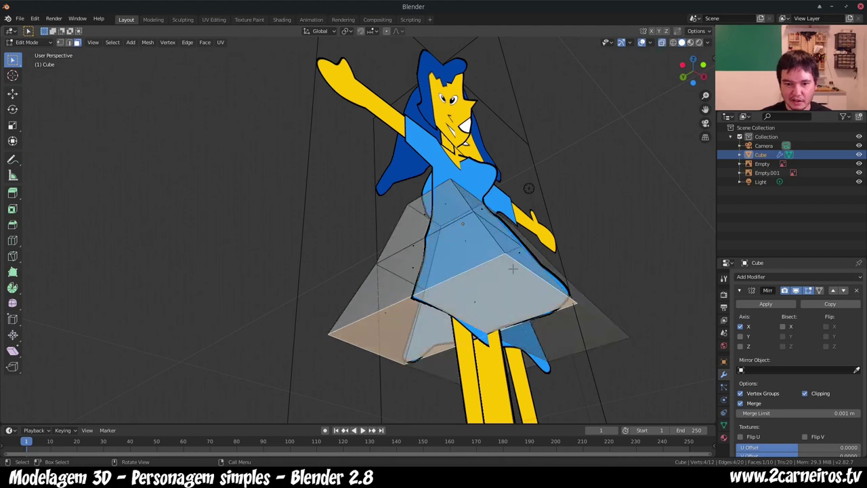
click(384, 313)
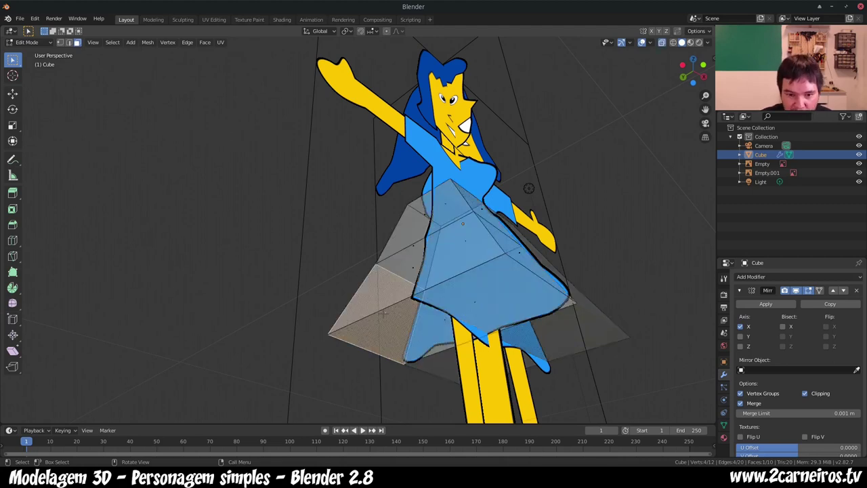
shift+click(440, 319)
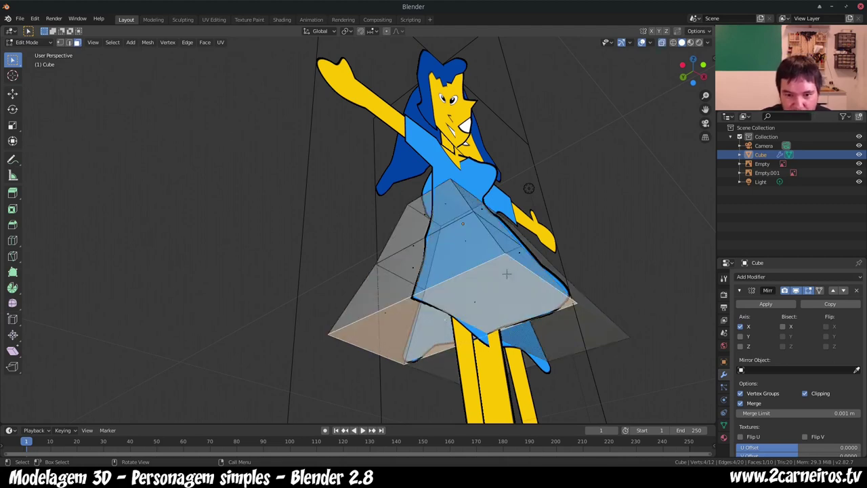
middle_drag(507, 273, 489, 295)
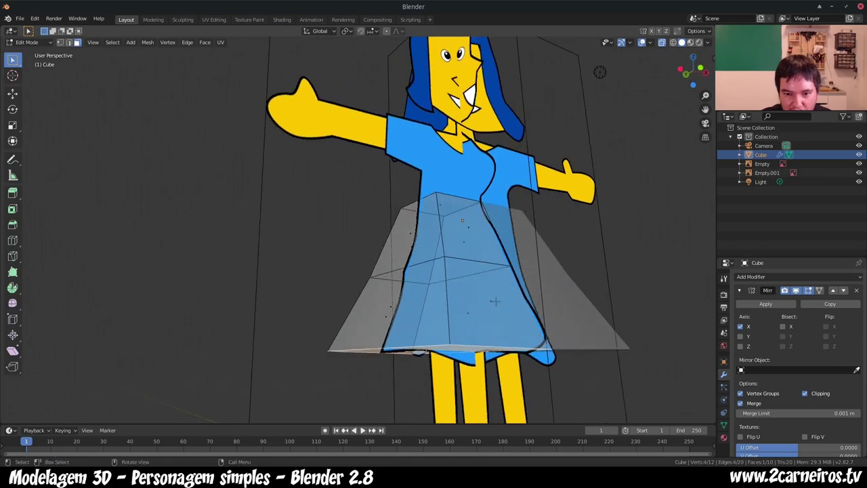
click(490, 303)
shift+click(386, 310)
middle_drag(386, 310, 457, 294)
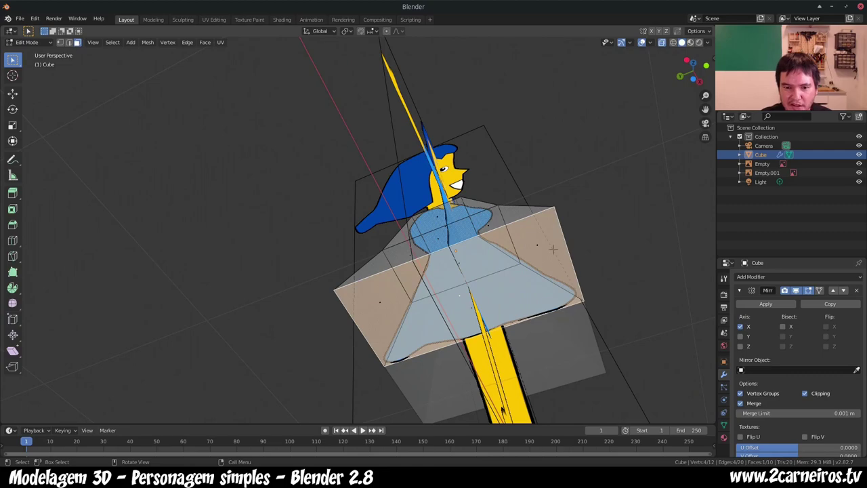
mouse_move(552, 249)
middle_down()
mouse_move(515, 203)
mouse_move(486, 299)
mouse_move(394, 312)
mouse_move(390, 304)
mouse_move(610, 80)
middle_up()
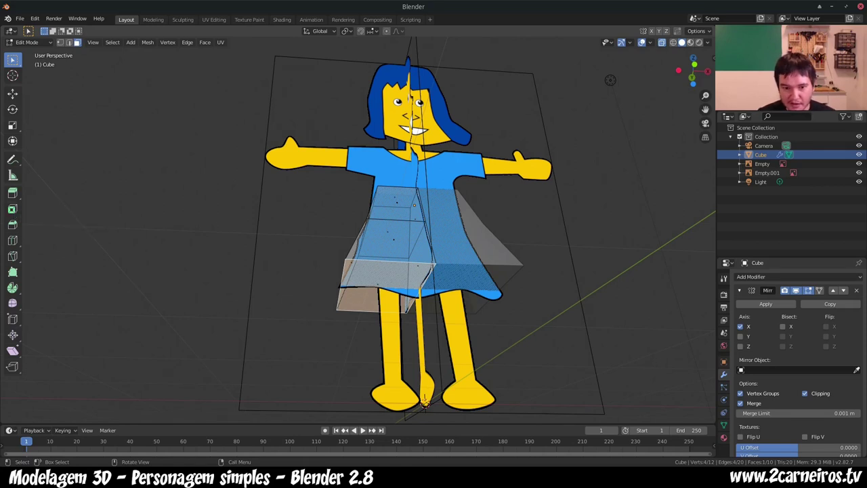
Step: Inset the selected bottom skirt faces
key(i)
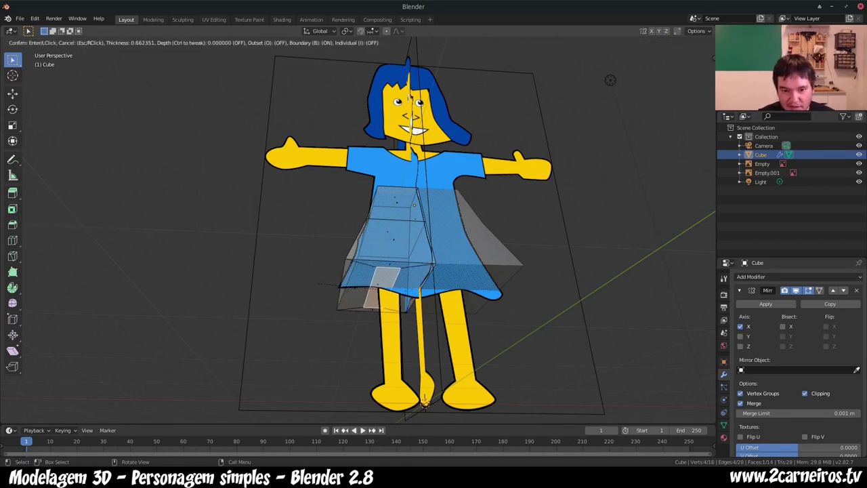
key(Return)
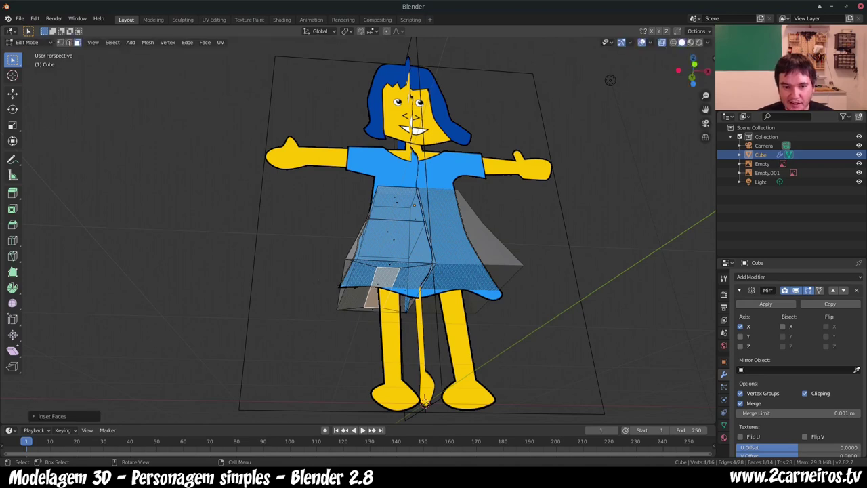
key(KP_1)
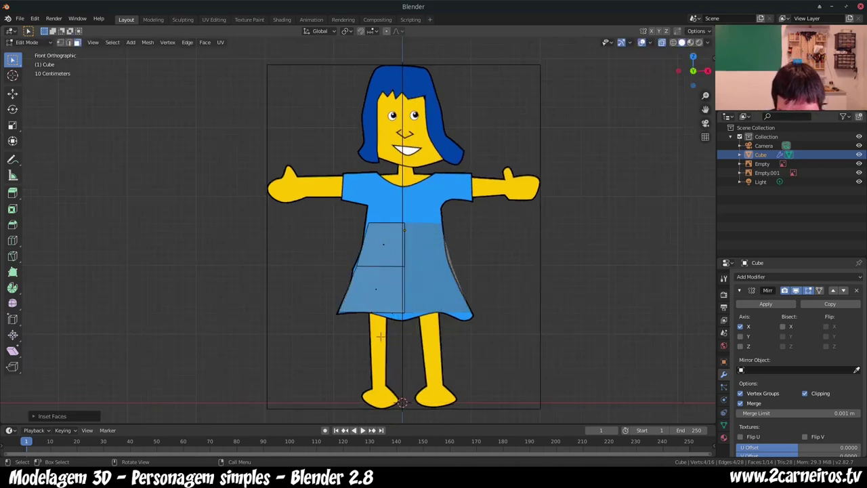
mouse_move(376, 339)
middle_down()
mouse_move(374, 298)
mouse_move(375, 313)
mouse_move(376, 305)
middle_up()
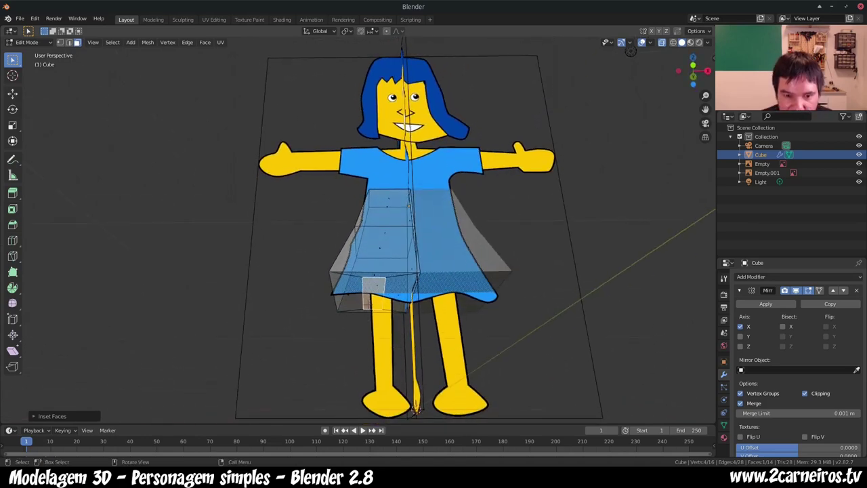
Step: Slide the inset face along X so it sits over the leg
key(g)
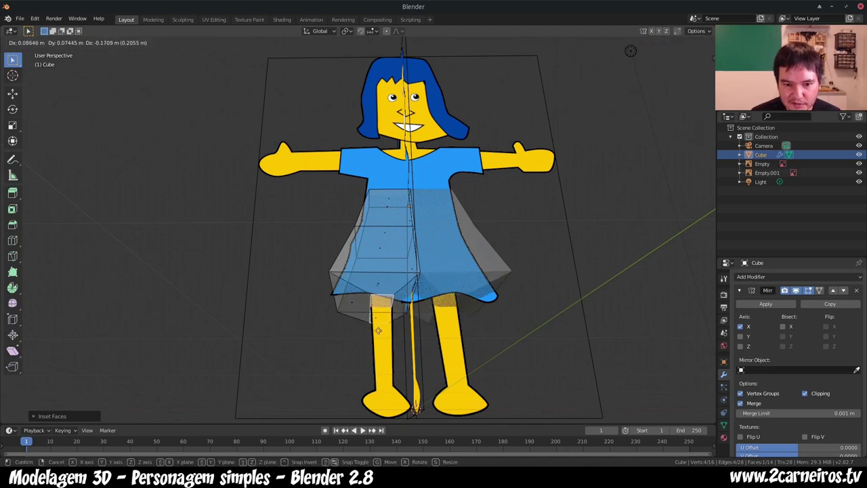
key(x)
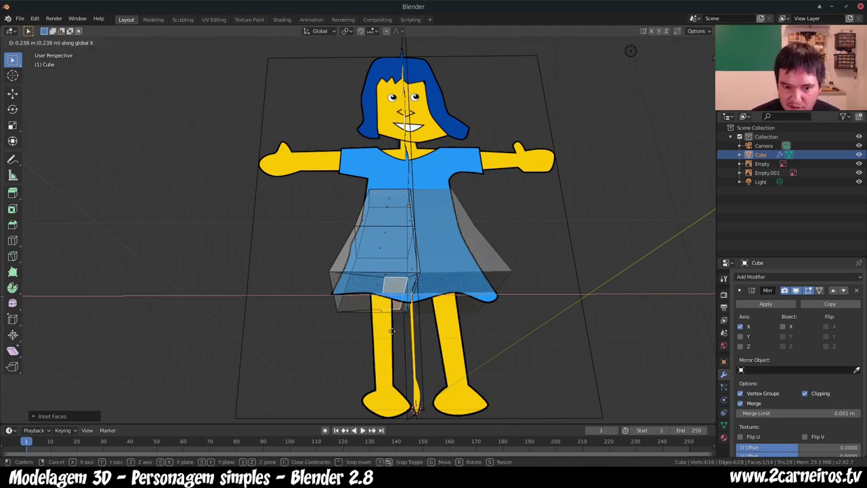
click(381, 328)
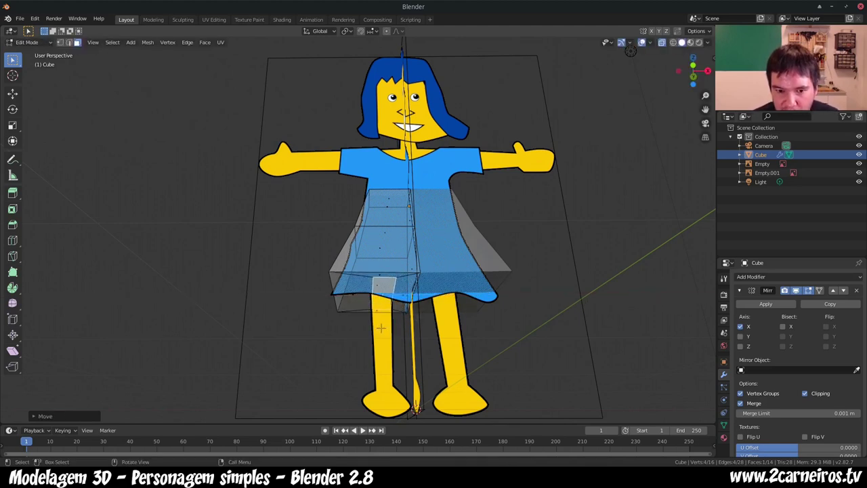
key(KP_1)
key(KP_3)
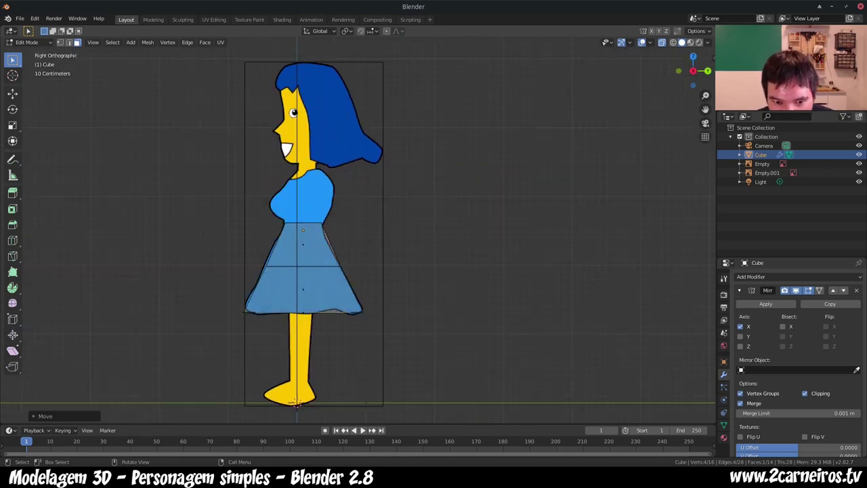
key(KP_1)
middle_drag(376, 339, 597, 120)
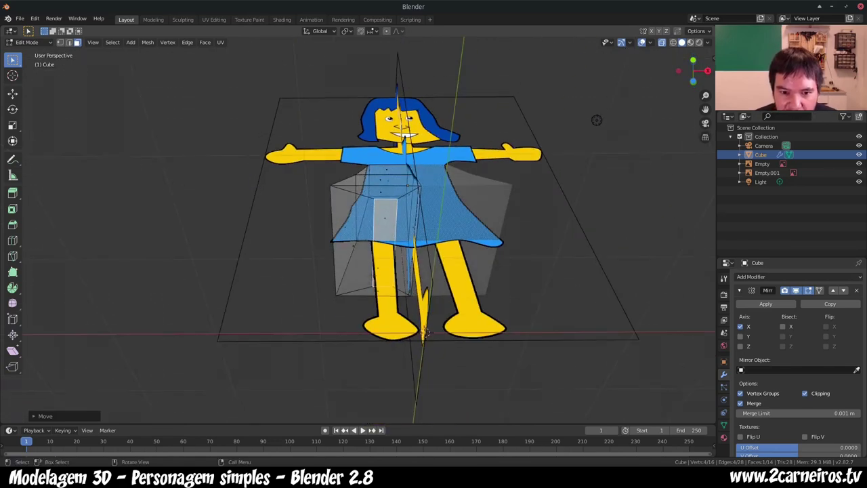
key(KP_3)
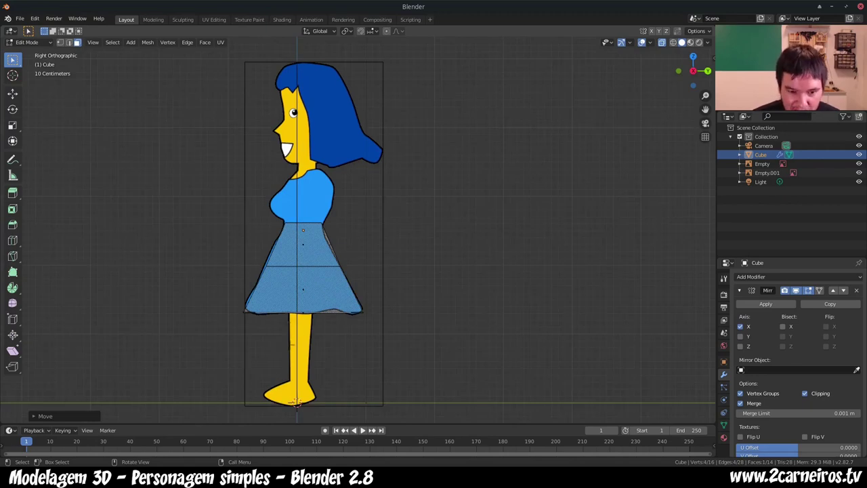
Step: Try extruding and resizing the bottom faces, then undo the extra extrusions
key(e)
right_click(300, 384)
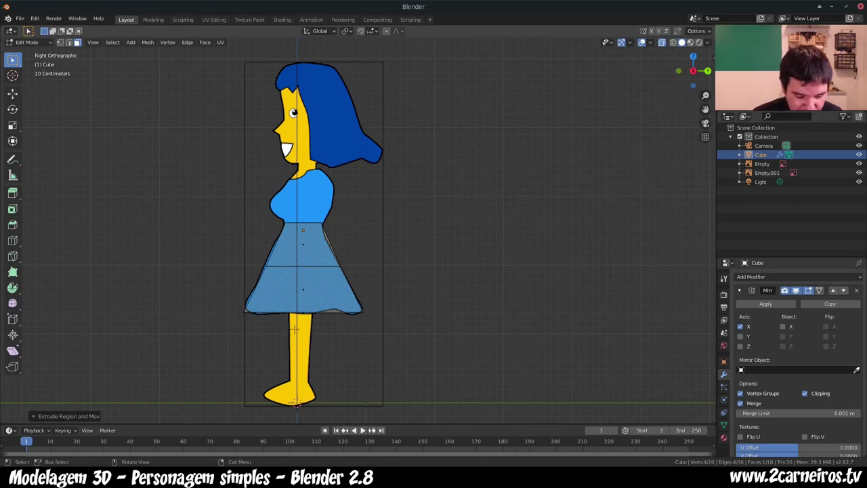
key(e)
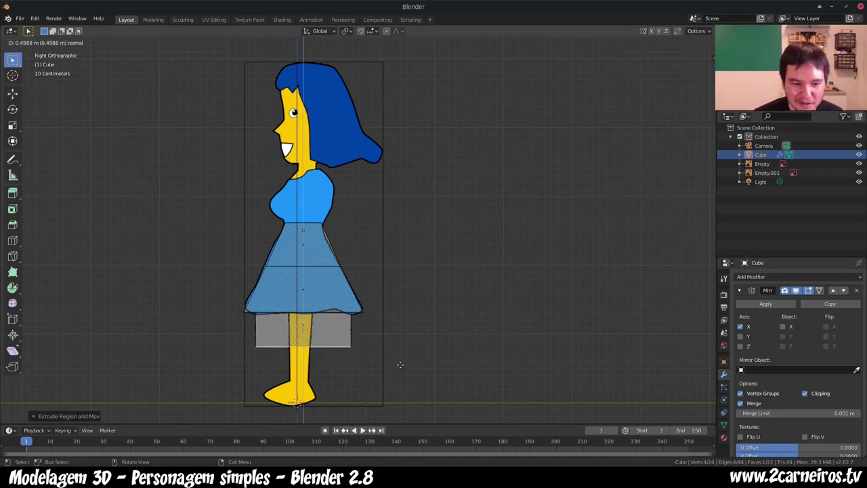
right_click(297, 403)
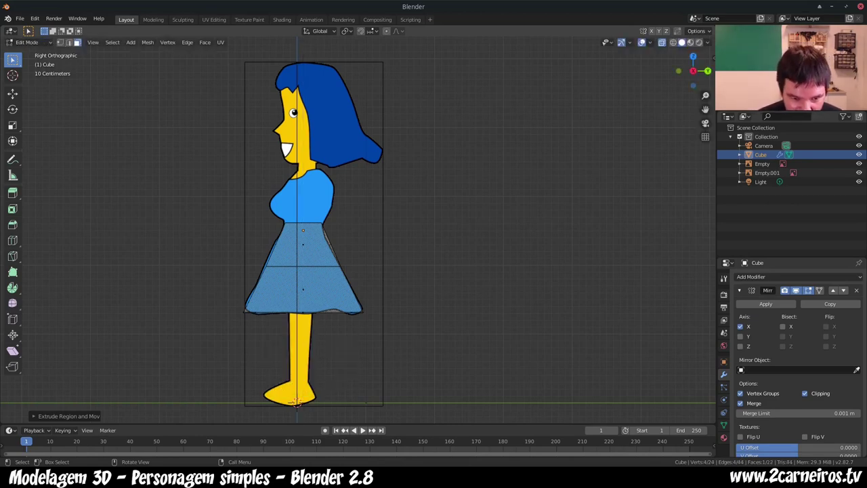
middle_drag(297, 402, 296, 318)
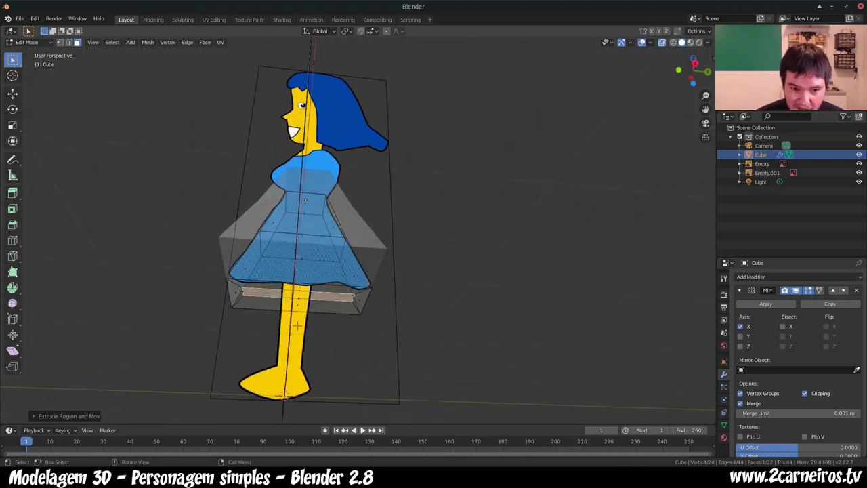
key(s)
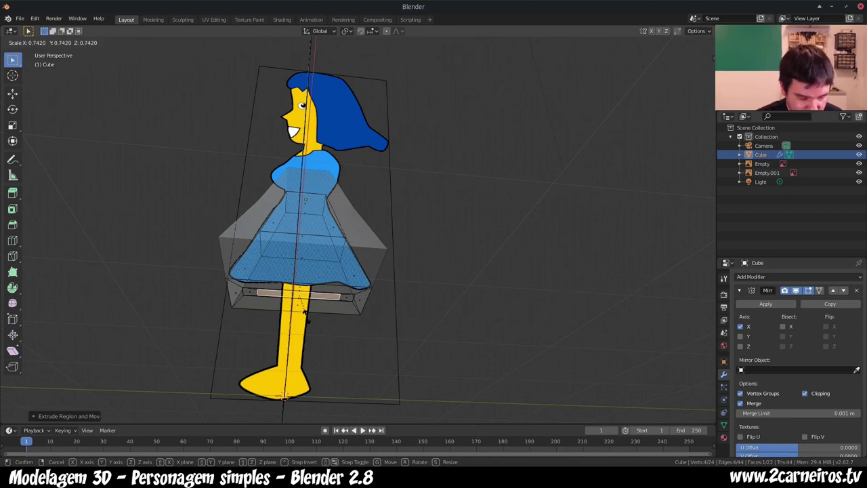
key(Return)
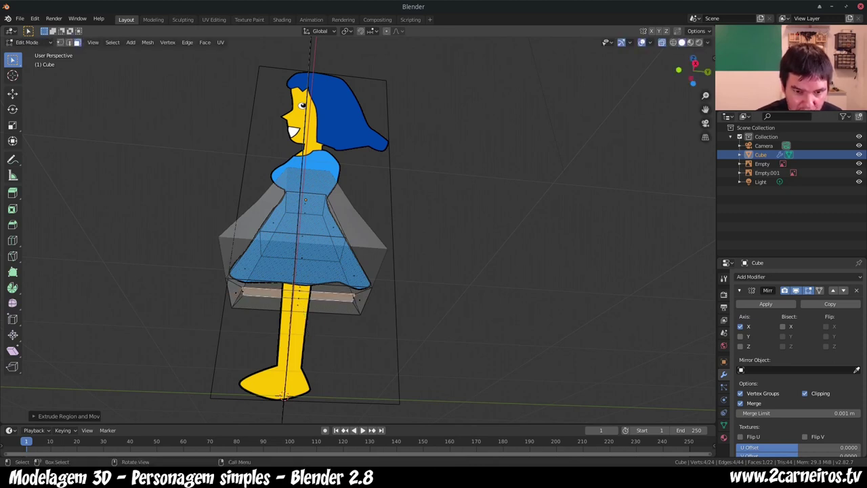
key(ctrl+z)
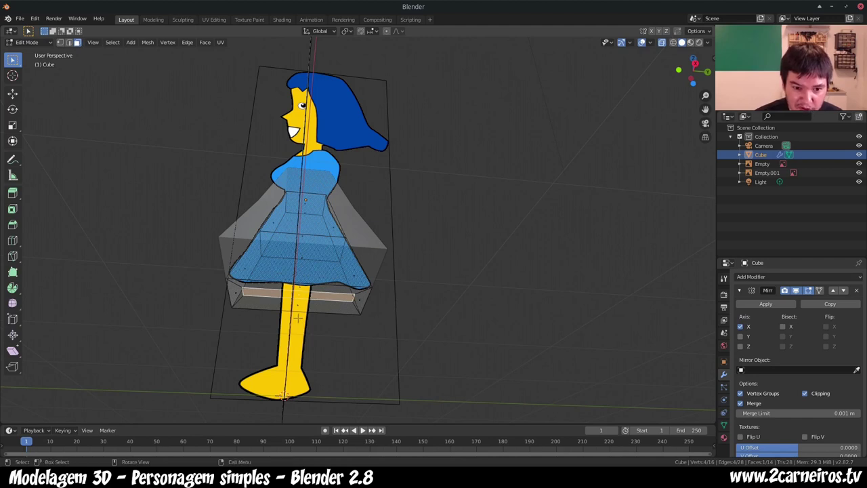
Step: Scale the inset face along Y to flatten it to the leg's thickness
key(s)
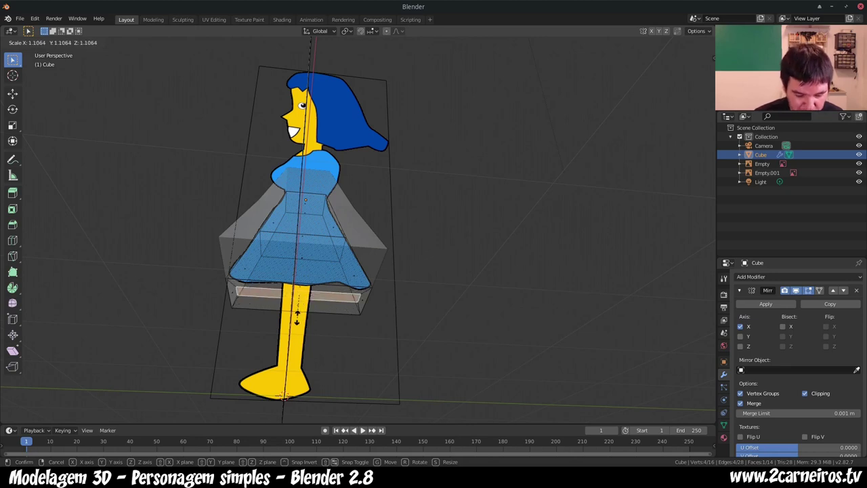
key(y)
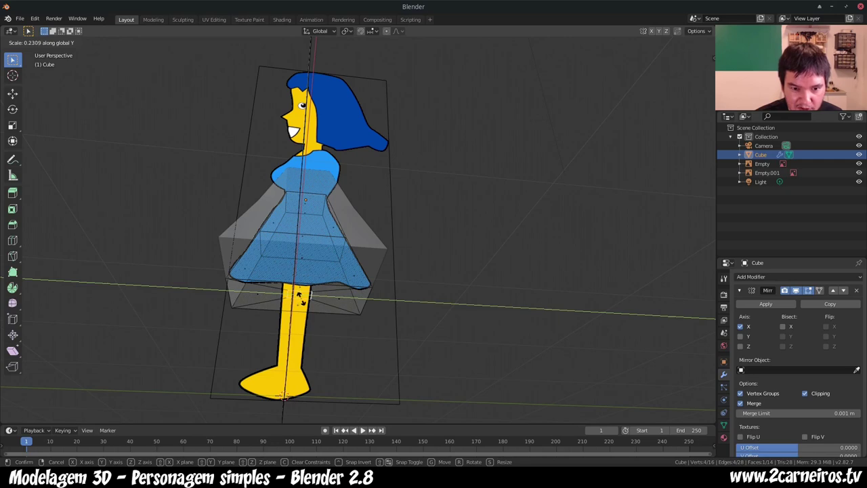
click(298, 298)
Step: In the zoomed side view, move the dress's bottom edge along Y onto the hem
key(KP_1)
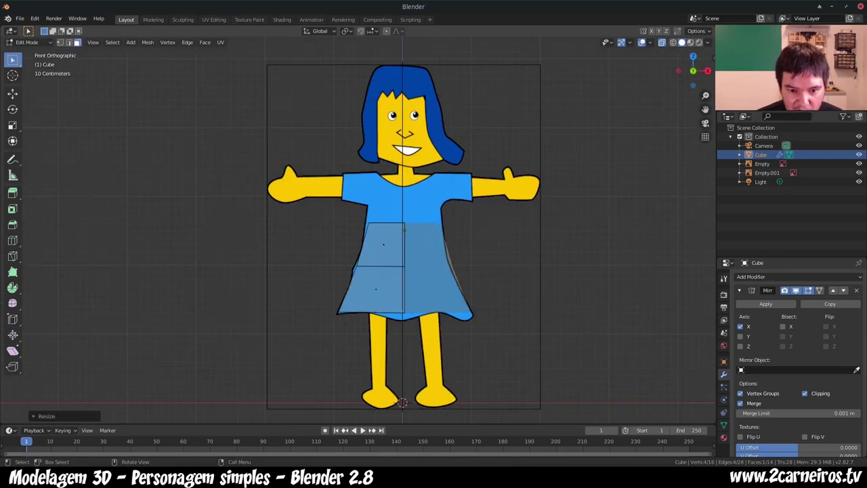
key(KP_3)
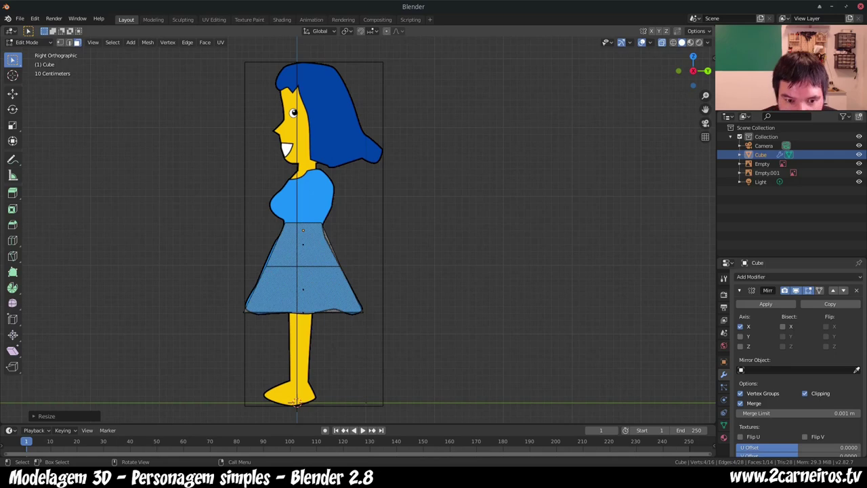
scroll(346, 323, up, 2)
scroll(346, 323, up, 2)
scroll(346, 322, up, 2)
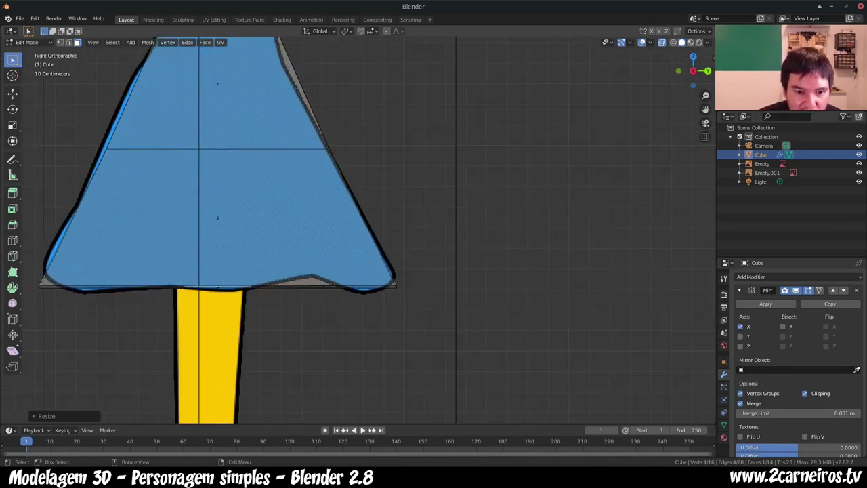
shift+middle_drag(196, 266, 351, 190)
scroll(350, 190, up, 2)
scroll(350, 190, up, 2)
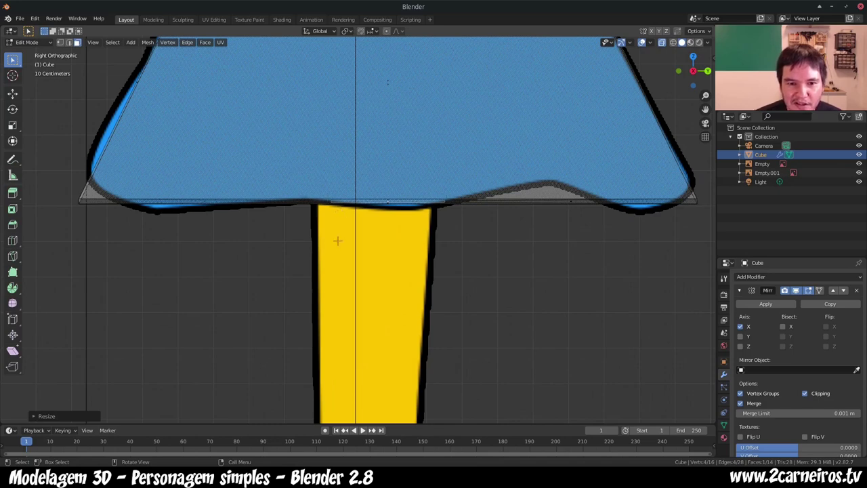
key(g)
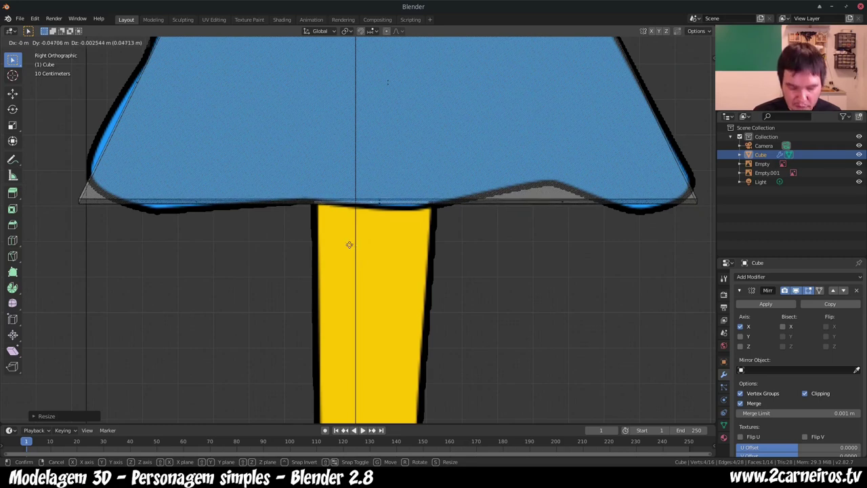
key(y)
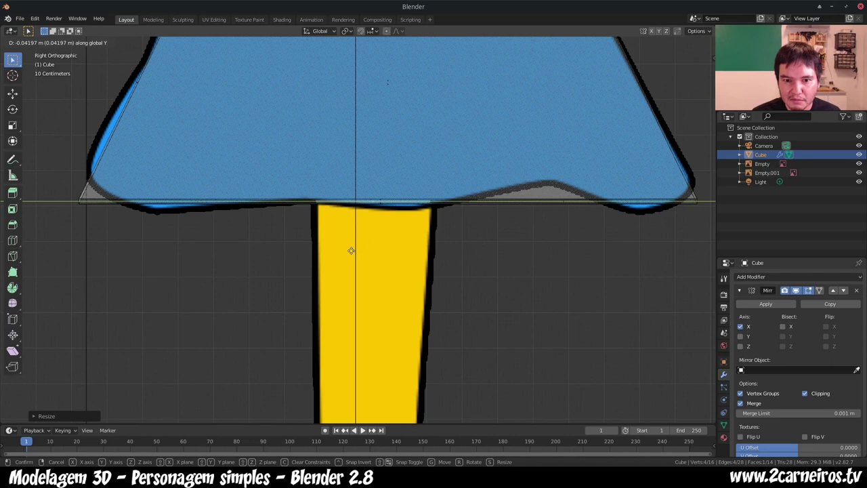
click(351, 251)
Step: Scale the dress's bottom edge slightly along Y to stretch it front to back
key(s)
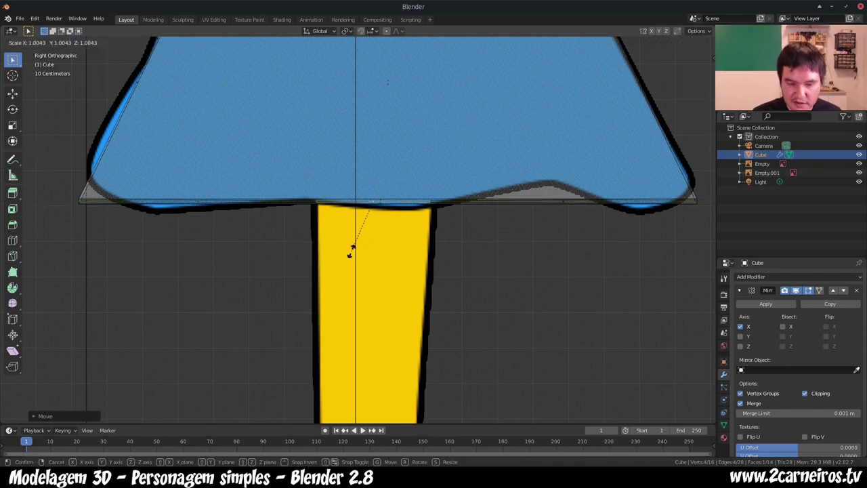
key(y)
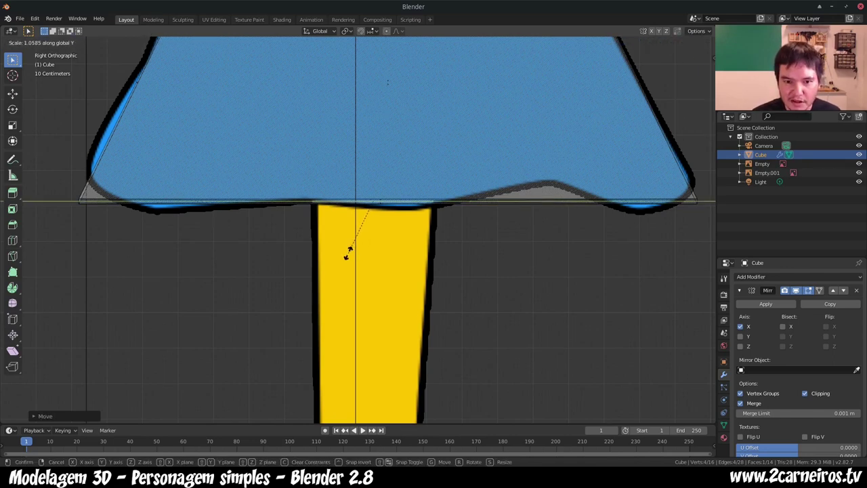
click(348, 251)
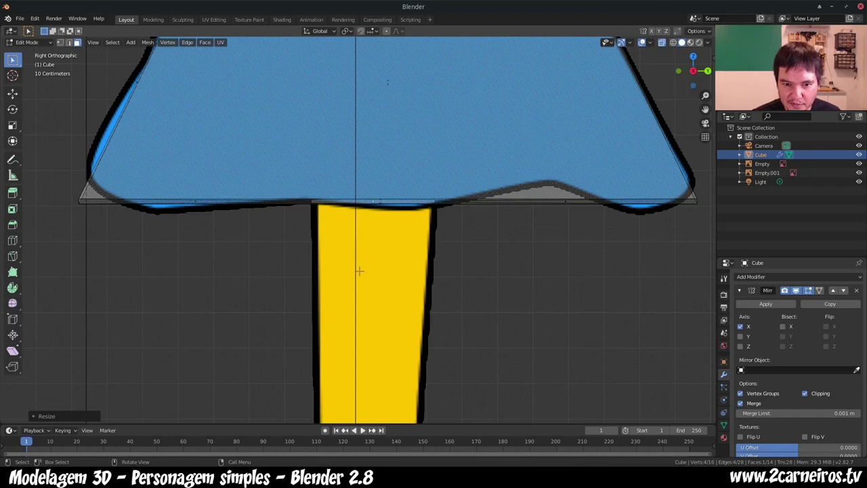
mouse_move(359, 271)
middle_down()
mouse_move(318, 247)
mouse_move(366, 216)
middle_up()
key(KP_1)
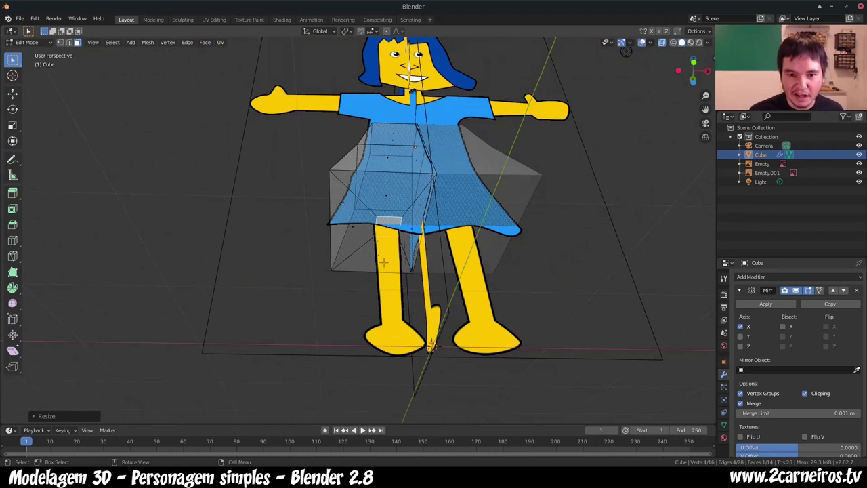
Step: Extrude the leg-top face down to the ankle and shift it to follow the reference leg
key(e)
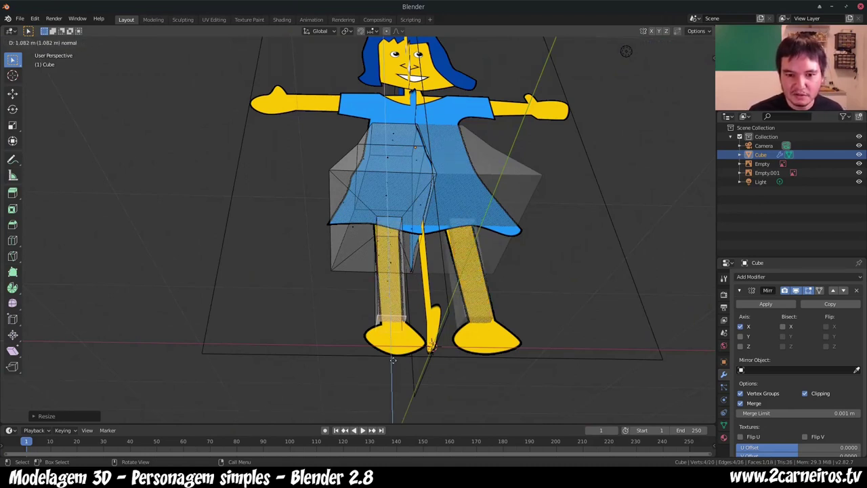
click(393, 361)
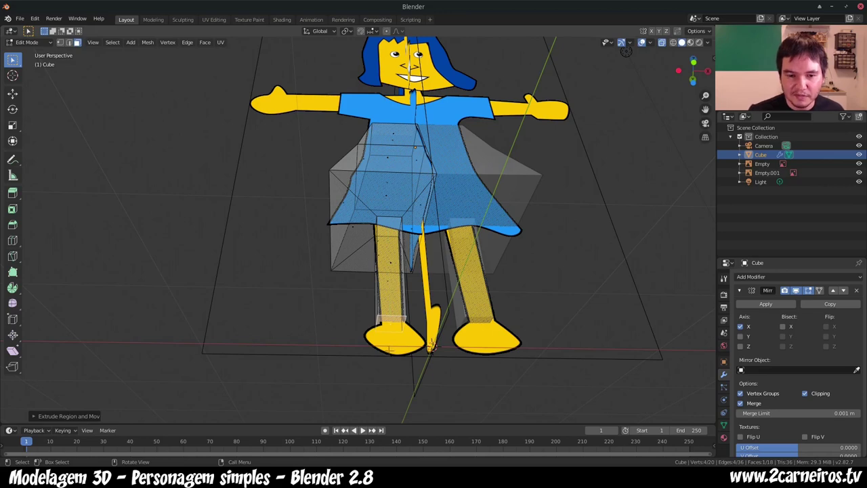
key(KP_1)
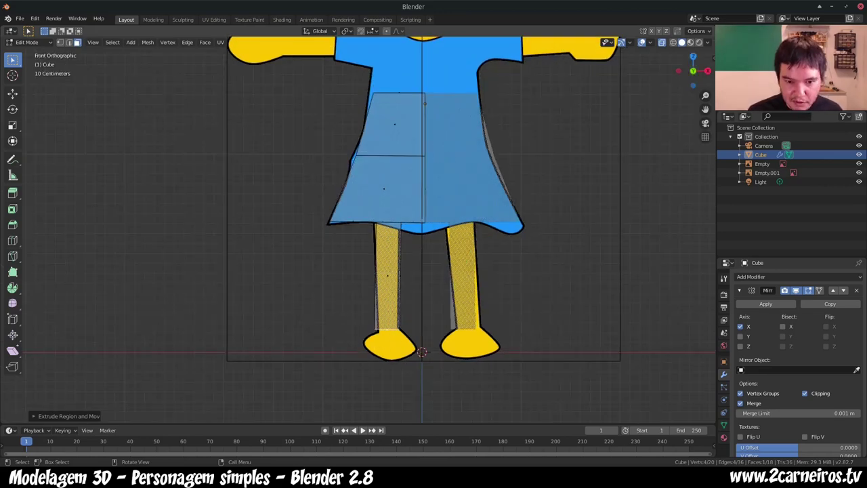
key(g)
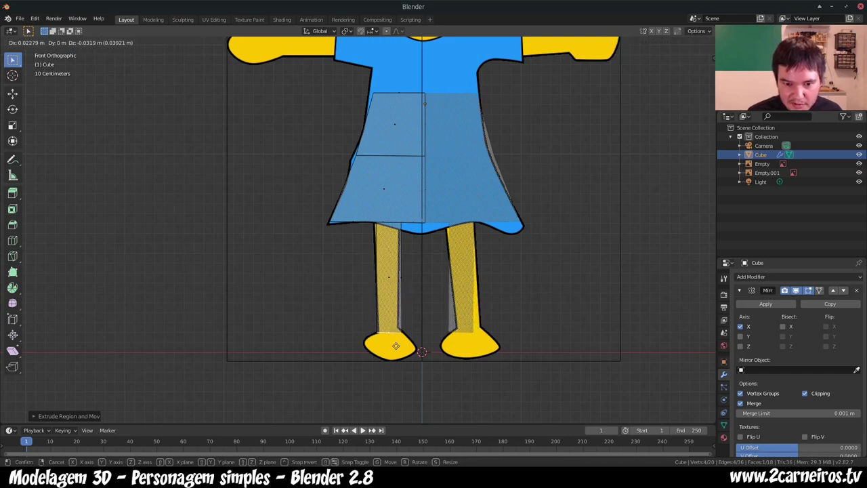
click(396, 346)
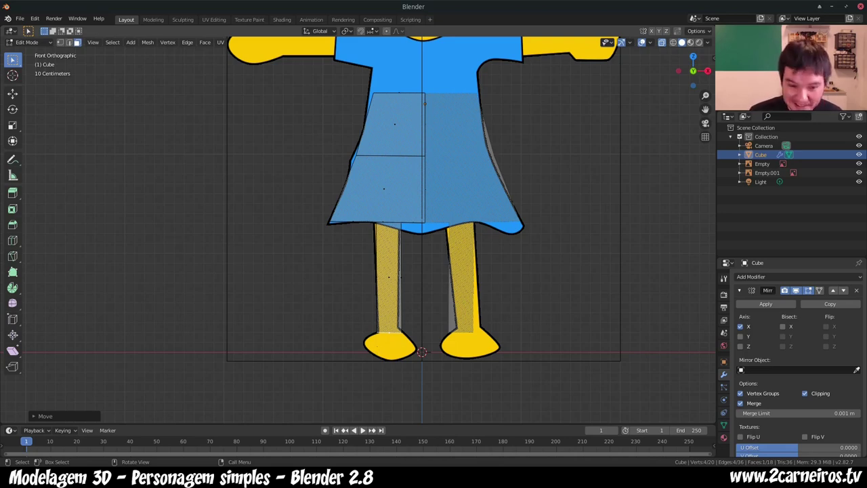
key(g)
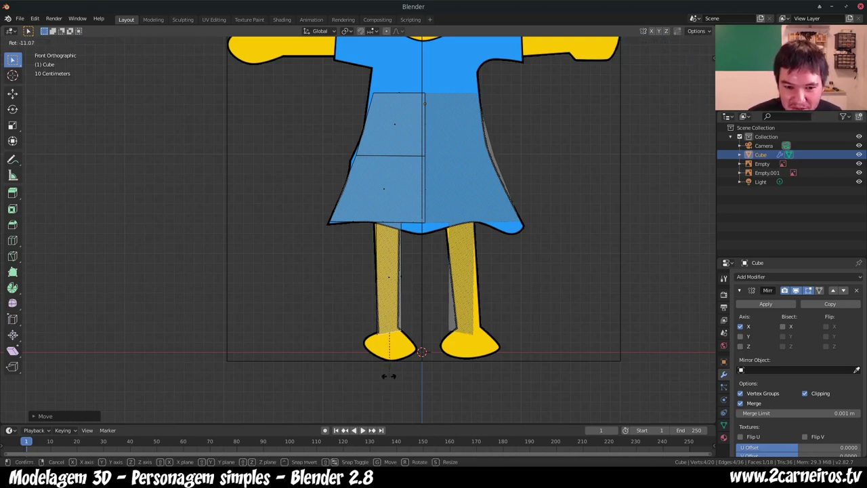
click(379, 368)
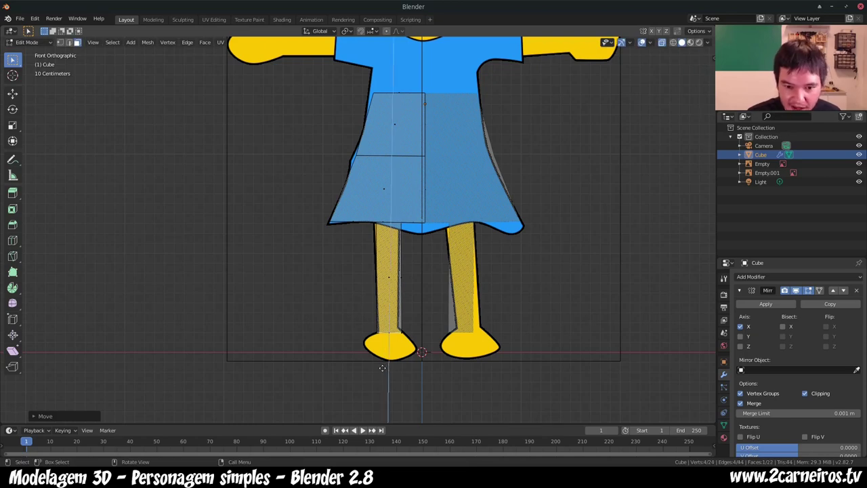
Step: Extrude a short foot section below the ankle and scale it slightly
key(e)
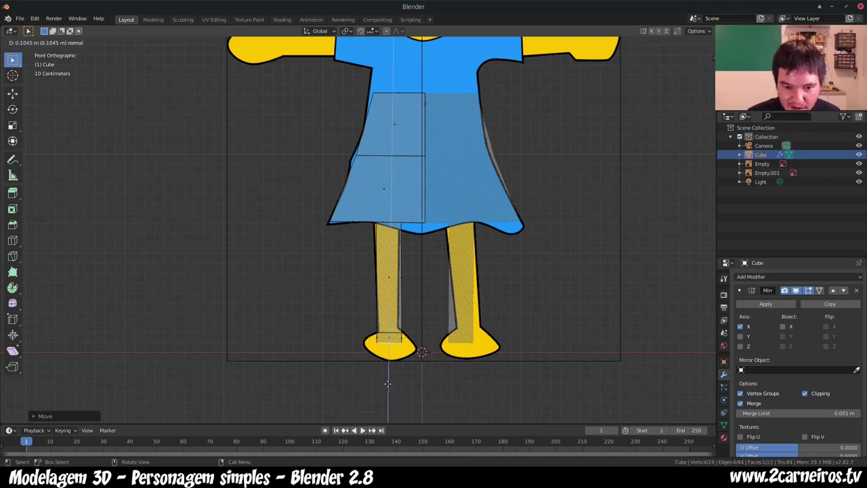
click(388, 383)
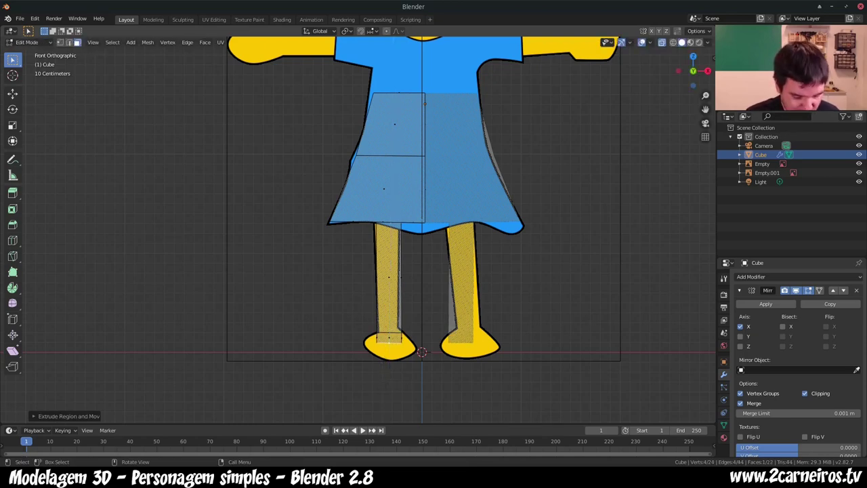
key(s)
click(404, 391)
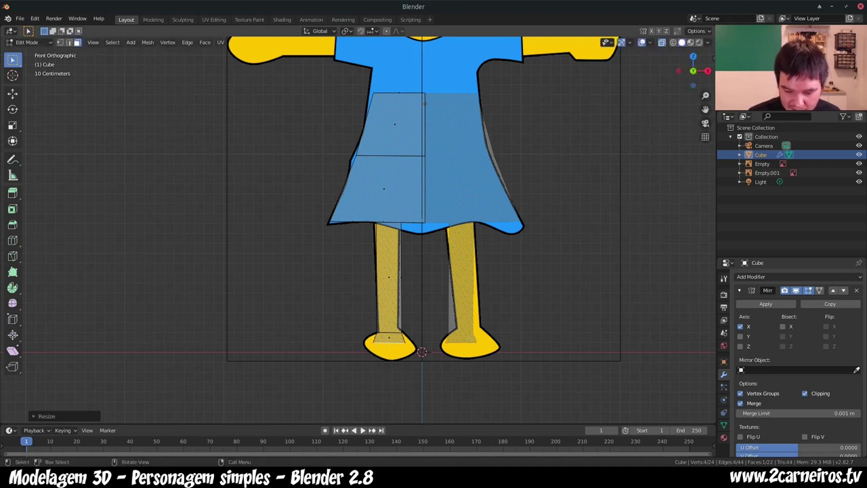
key(KP_3)
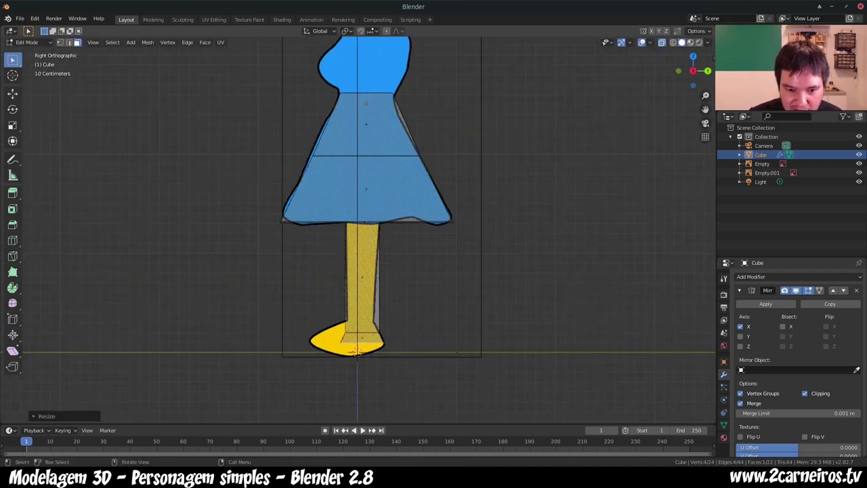
Step: Move the foot's front vertices forward toward the toe
click(332, 337)
shift+click(353, 350)
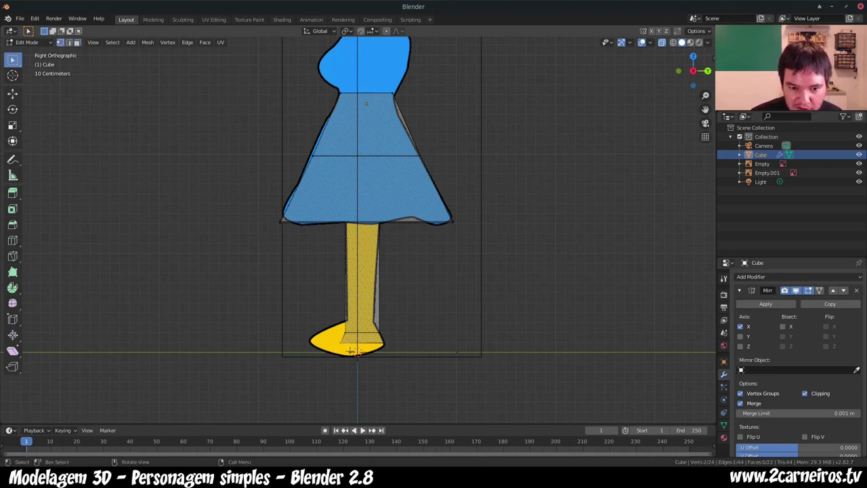
key(g)
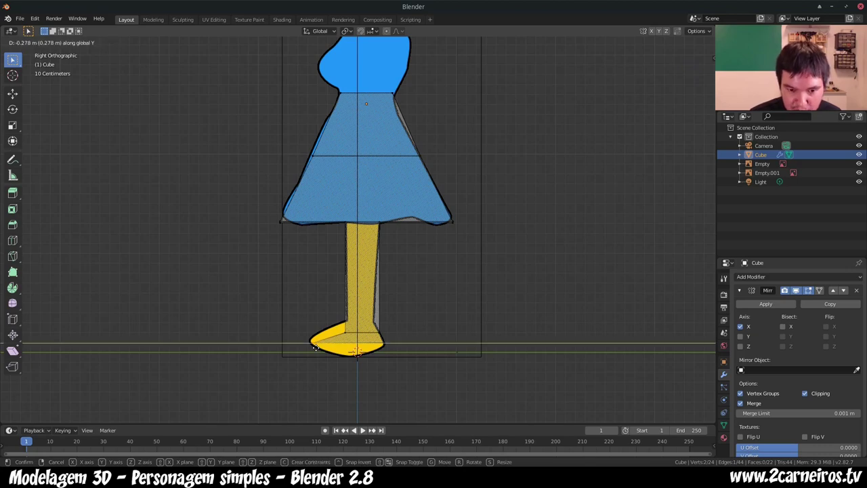
click(315, 346)
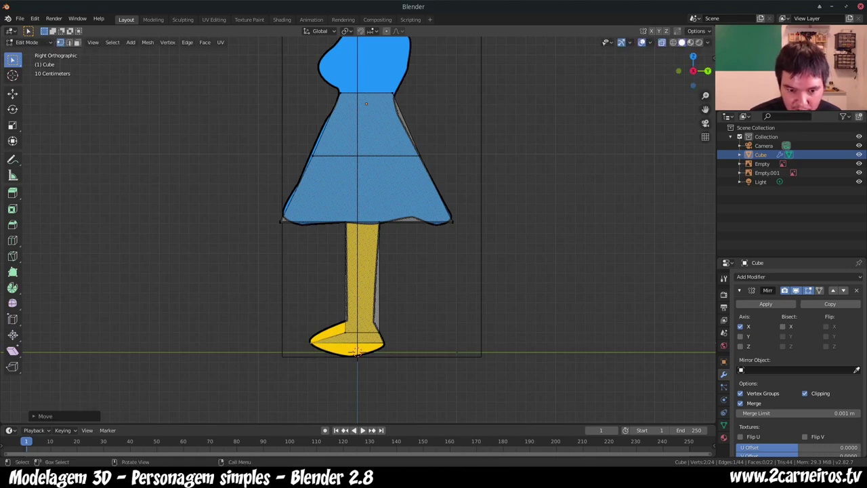
key(KP_1)
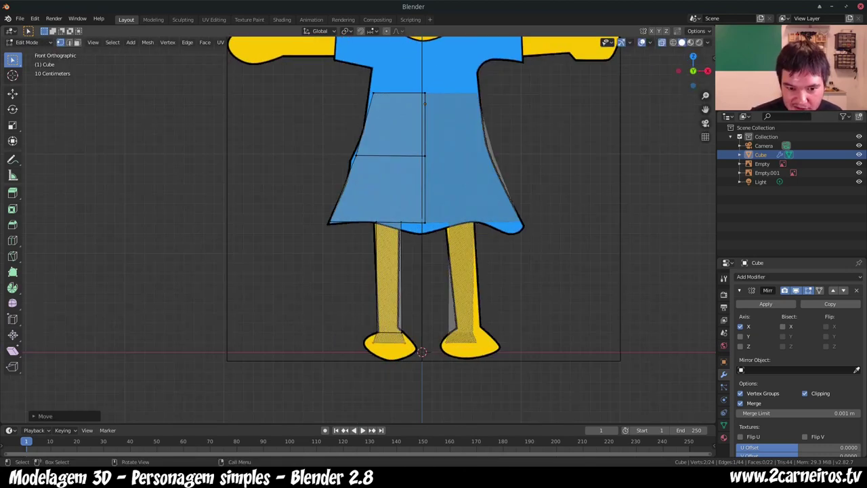
key(KP_3)
key(KP_1)
key(KP_3)
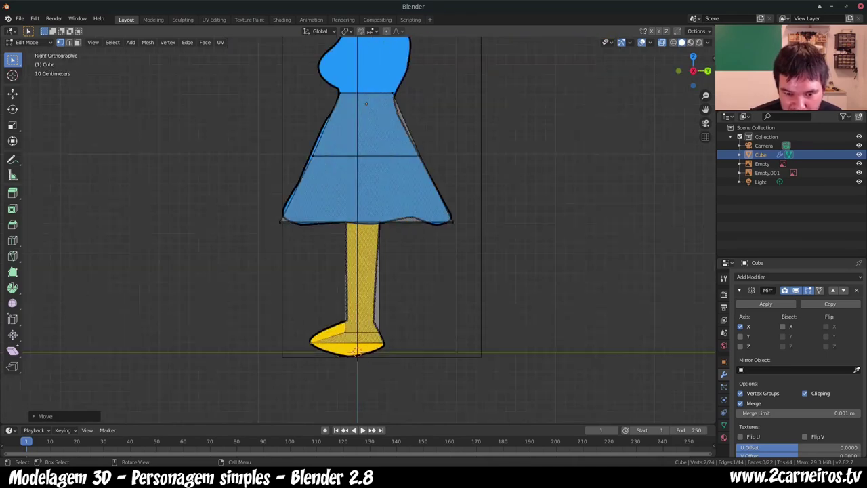
key(KP_1)
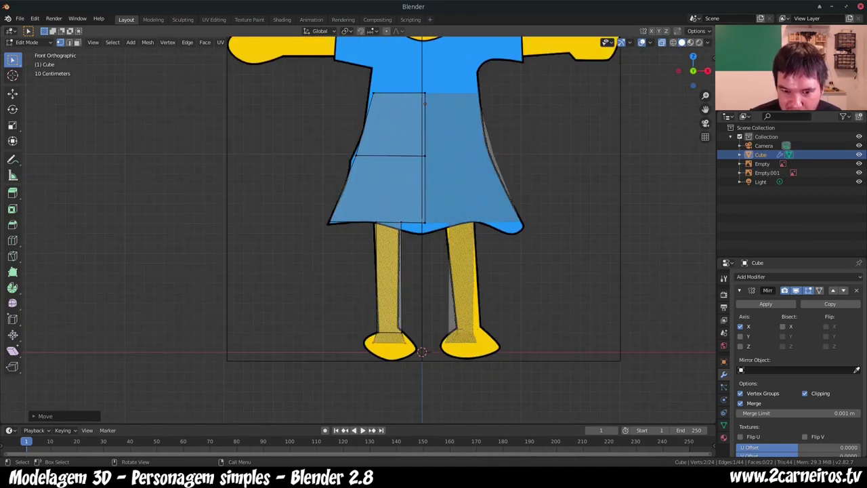
key(KP_3)
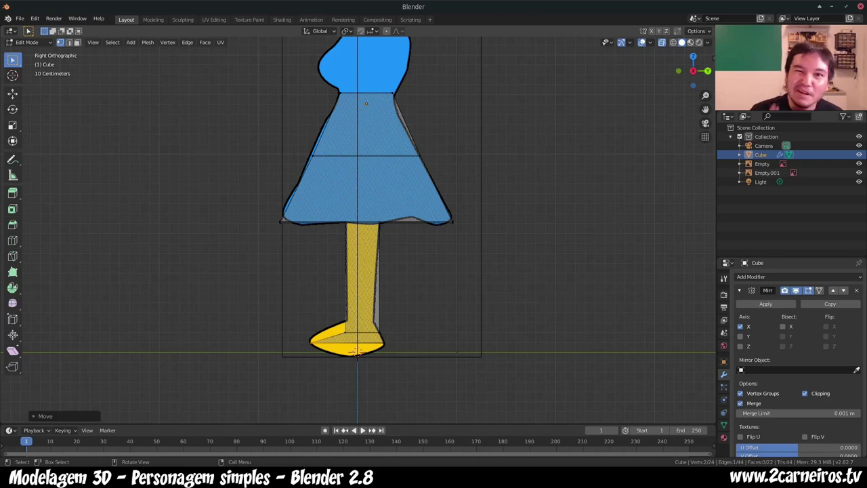
Step: Fit the shoe part to the reference shoe and shrink the foot loop
drag(305, 326, 361, 365)
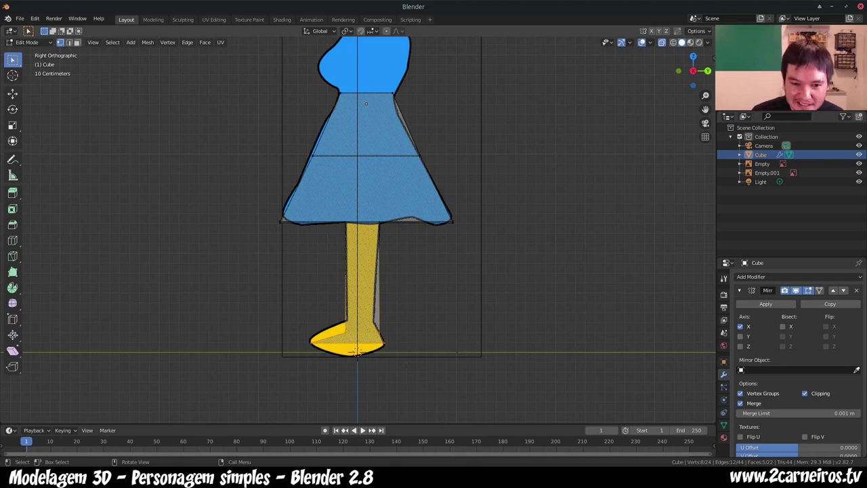
key(g)
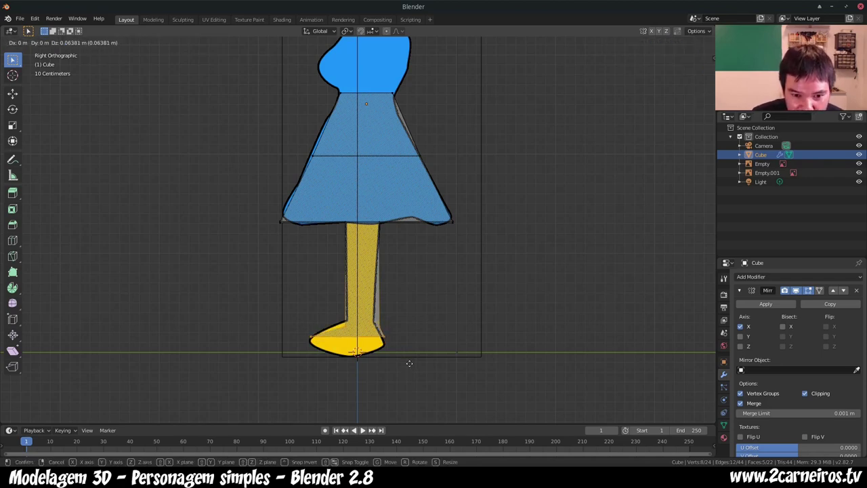
click(409, 363)
key(KP_1)
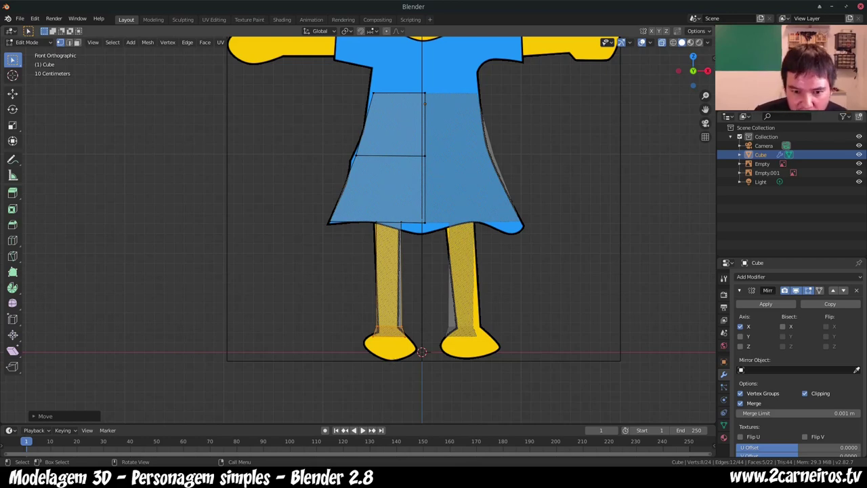
key(g)
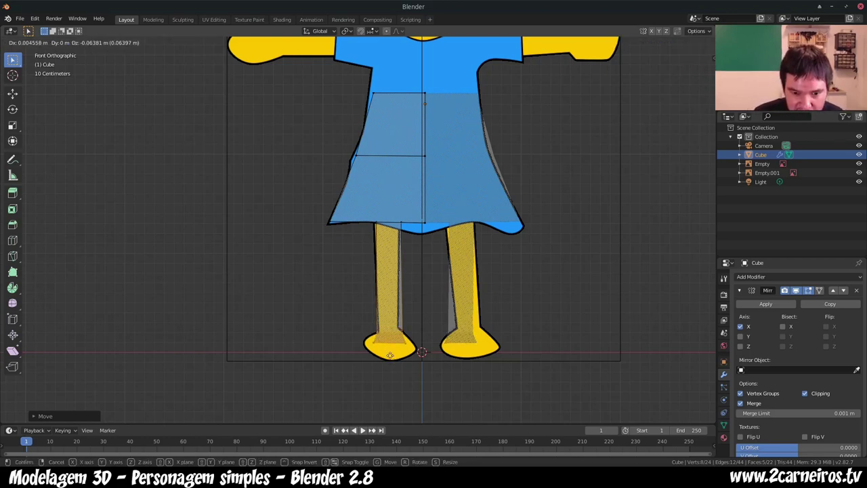
click(388, 354)
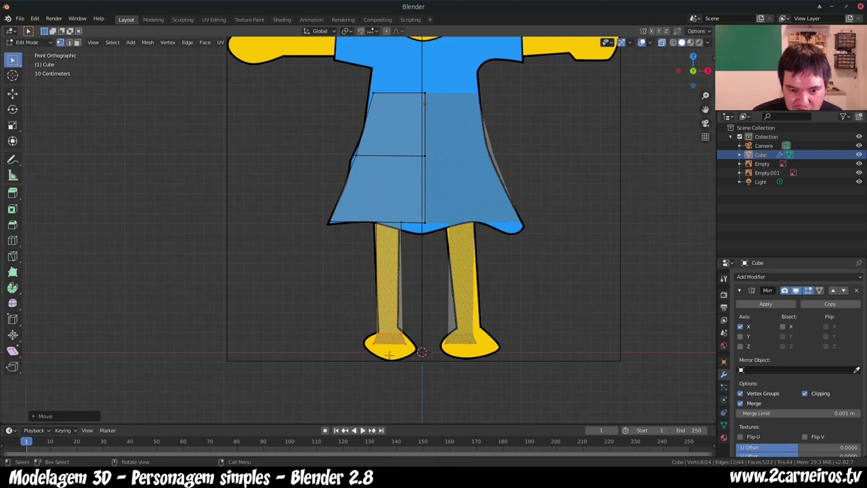
alt+click(371, 334)
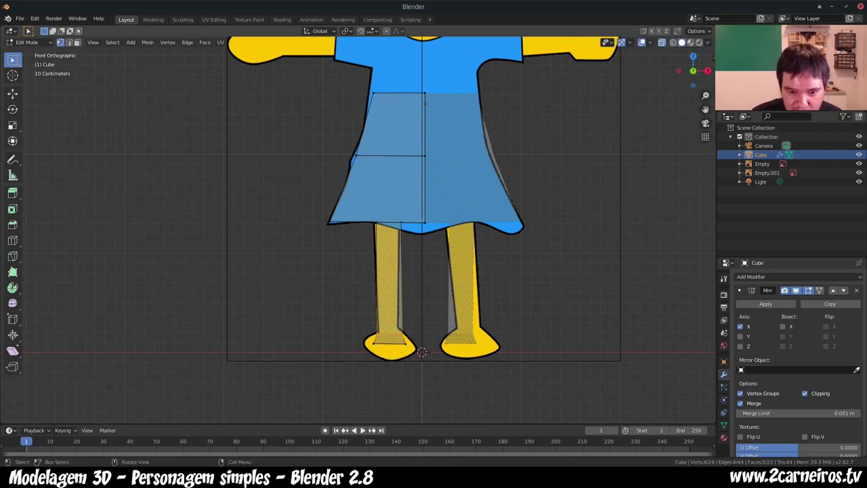
key(s)
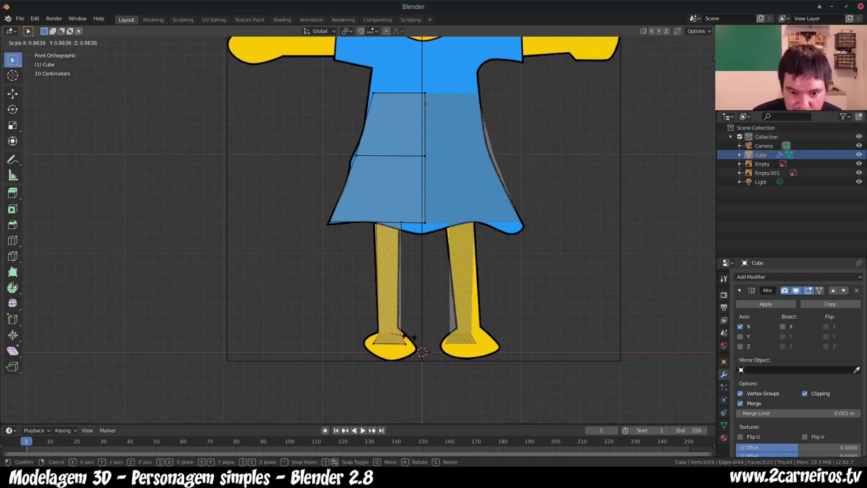
click(405, 337)
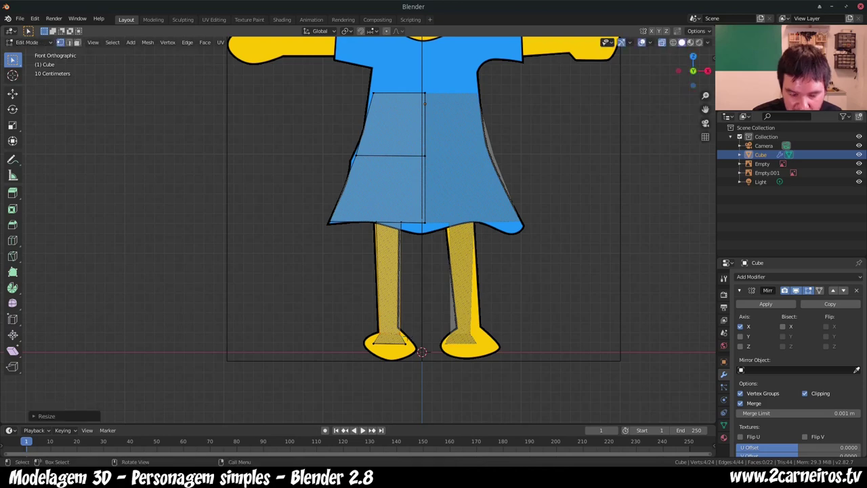
Step: Box-select the left leg's vertices and move them onto the reference leg
drag(364, 200, 415, 379)
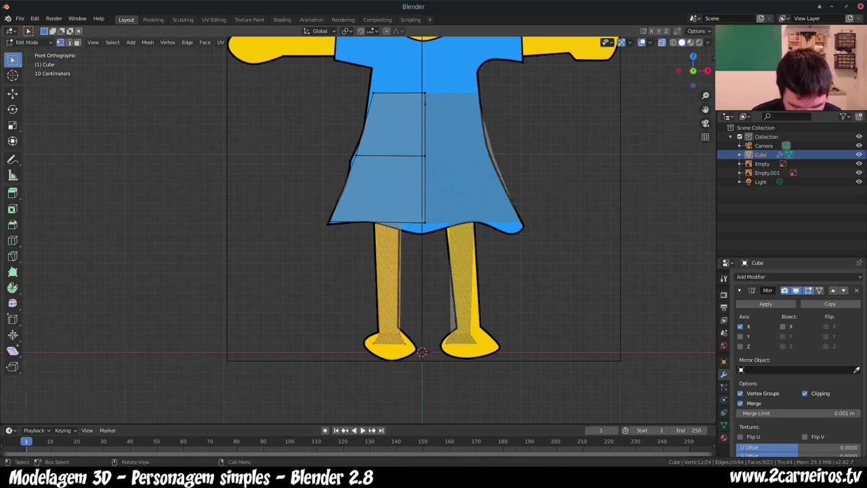
key(g)
click(410, 379)
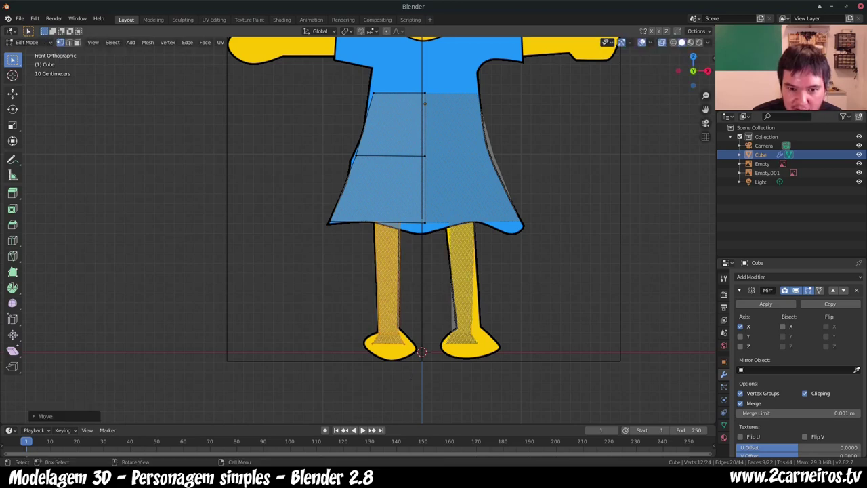
key(KP_3)
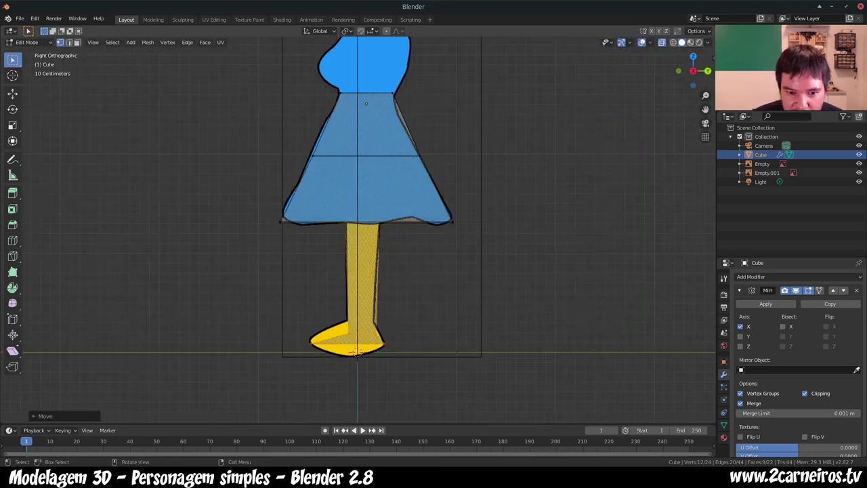
Step: In face select mode, deselect everything and select only the left foot's bottom face
mouse_move(365, 203)
middle_down()
mouse_move(407, 189)
mouse_move(410, 214)
mouse_move(420, 203)
middle_up()
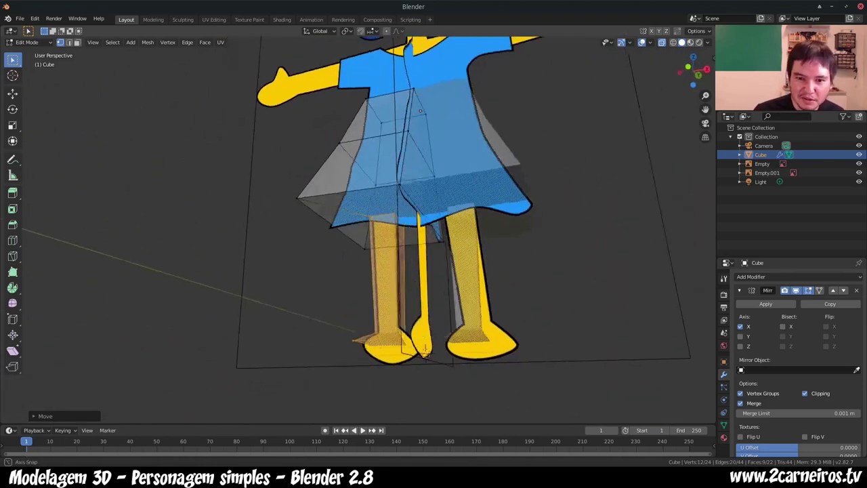
middle_drag(420, 203, 406, 203)
middle_drag(413, 117, 414, 143)
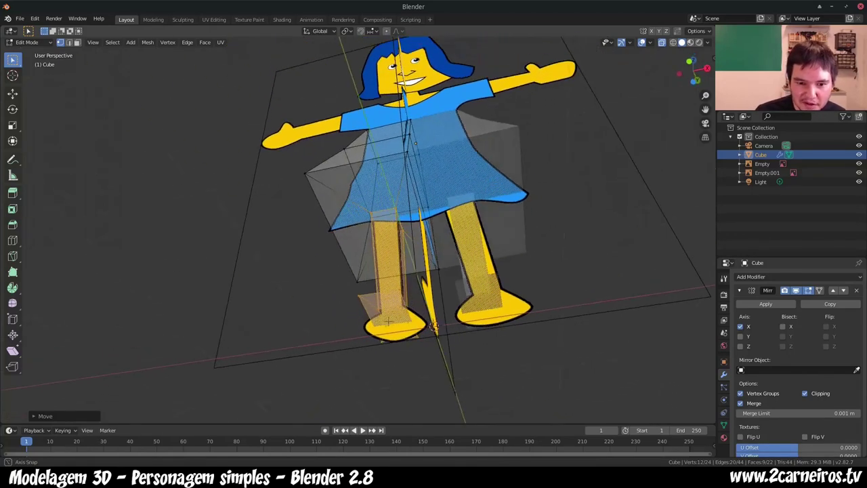
key(3)
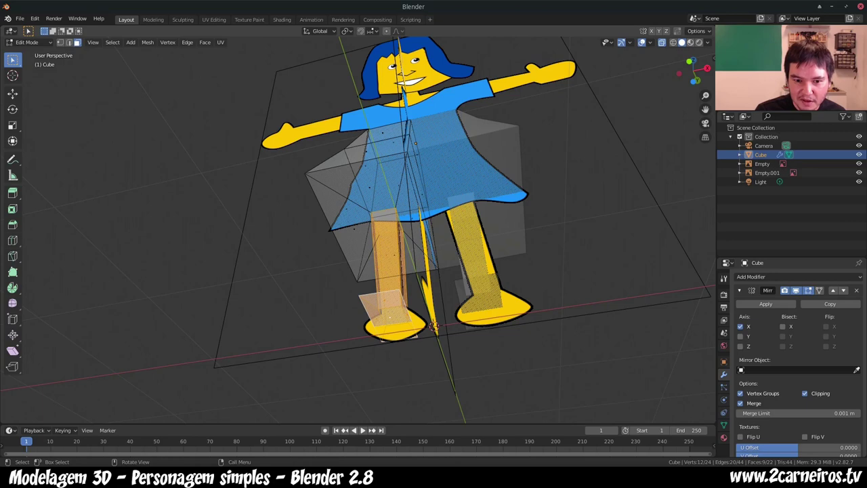
key(alt+a)
click(389, 317)
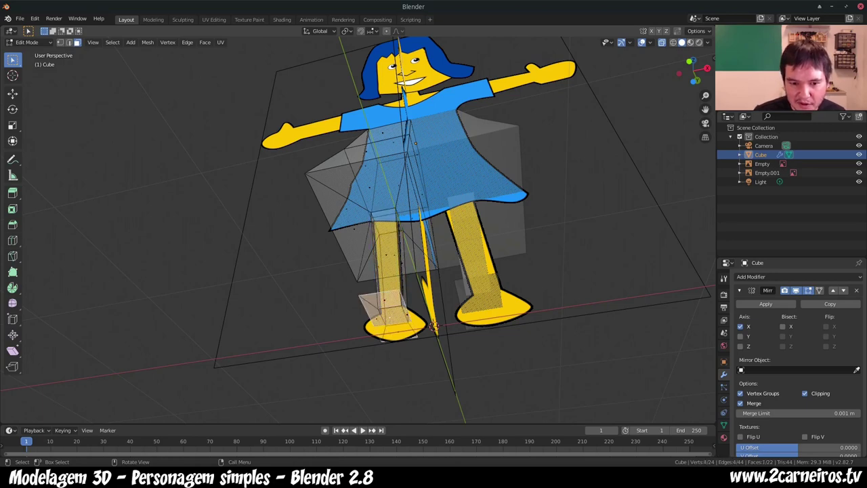
key(KP_1)
Step: In the side view, extrude the foot face twice and scale the new sole
key(KP_3)
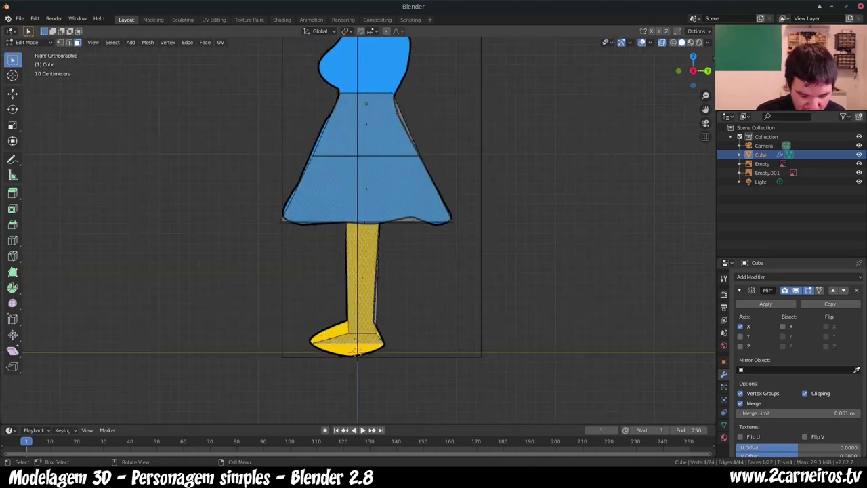
key(e)
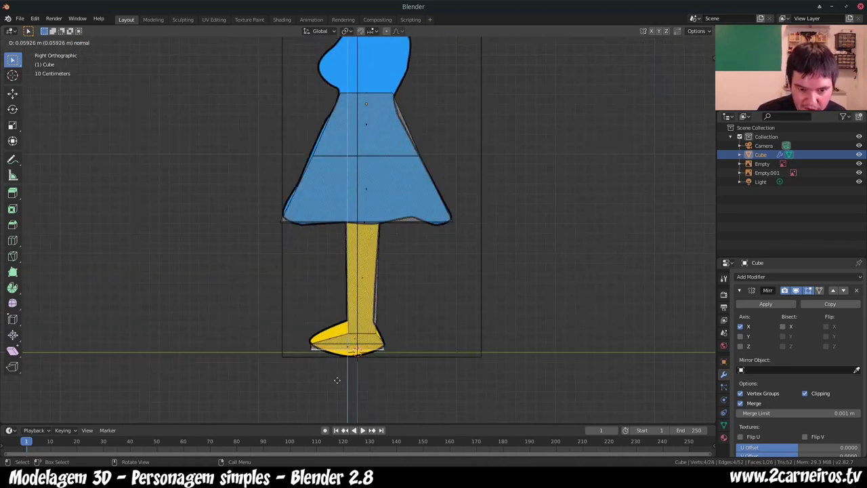
click(337, 379)
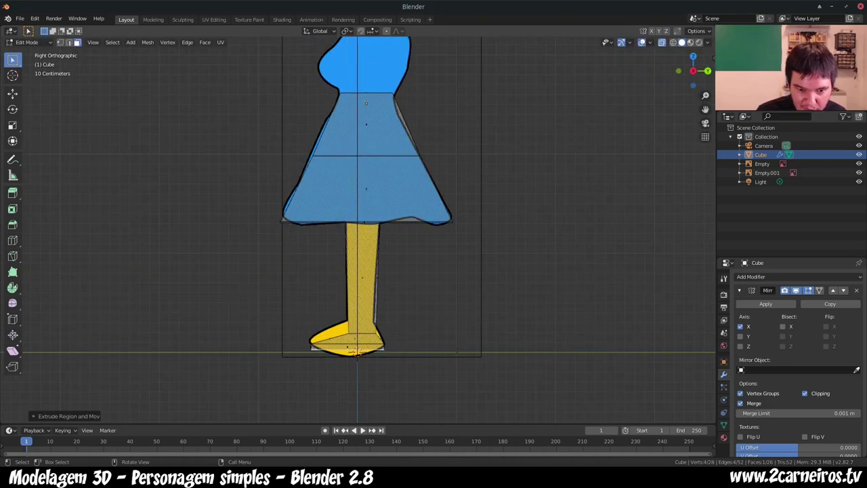
key(e)
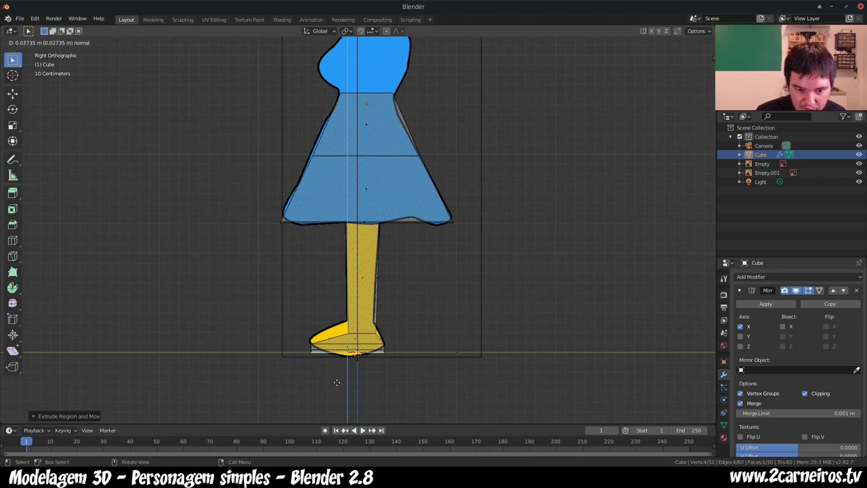
click(357, 352)
key(s)
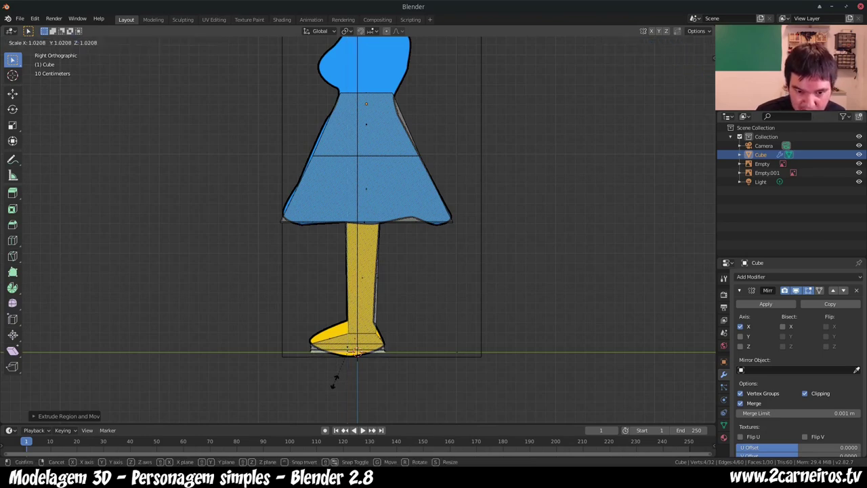
click(335, 376)
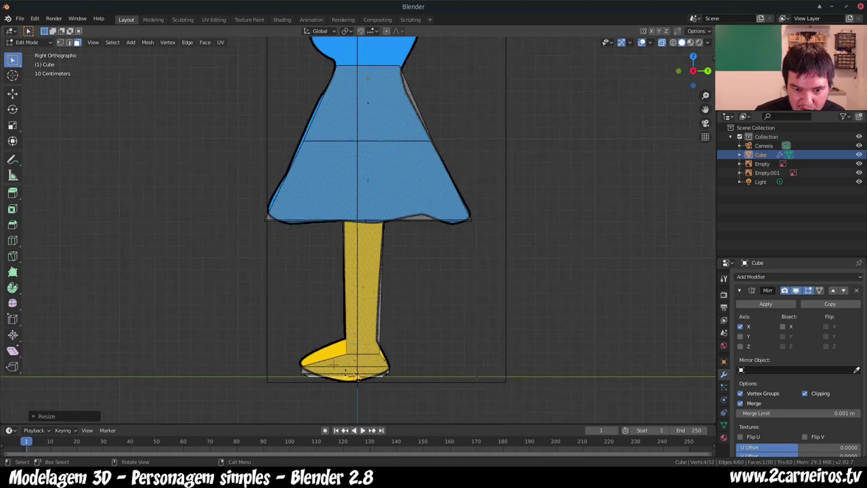
Step: Zoom in on the foot and inspect it from the front and other angles
scroll(356, 339, up, 3)
shift+middle_drag(357, 339, 379, 204)
scroll(406, 230, up, 2)
scroll(357, 232, up, 4)
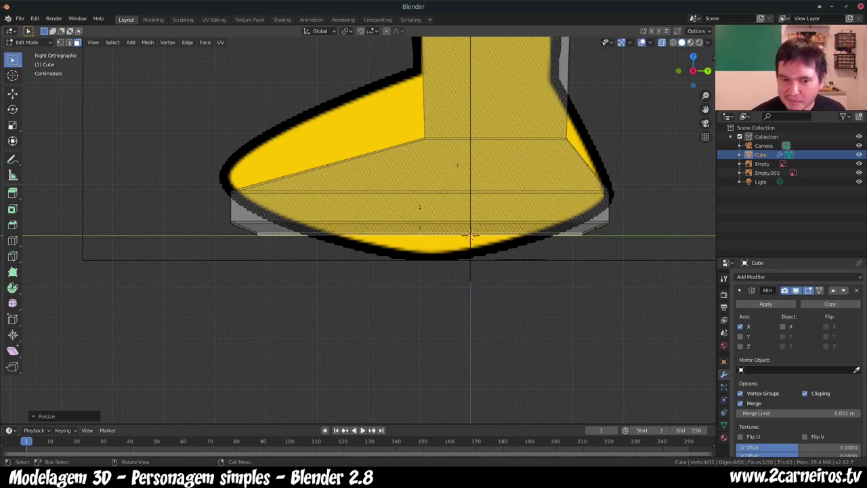
key(KP_1)
scroll(433, 204, down, 2)
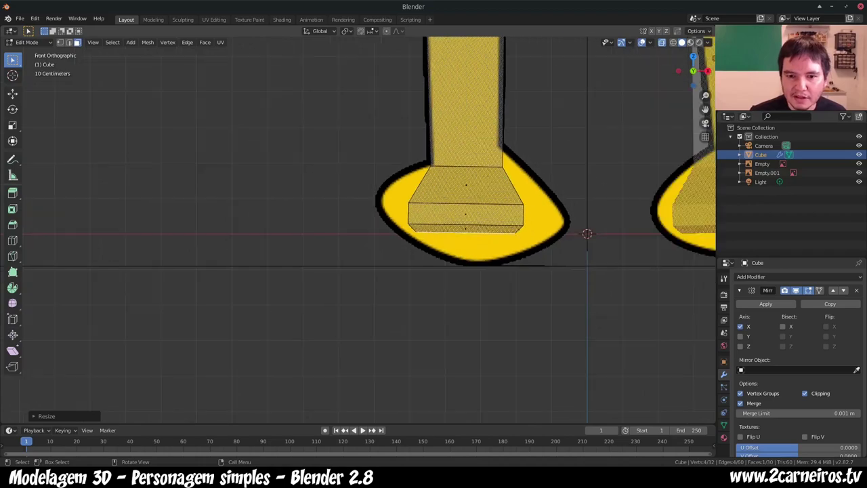
mouse_move(434, 203)
middle_down()
mouse_move(437, 235)
mouse_move(476, 225)
middle_up()
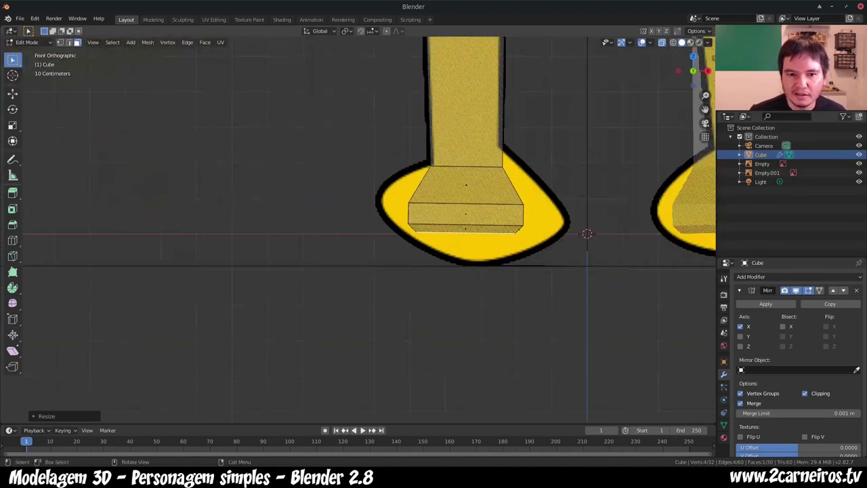
scroll(476, 225, down, 2)
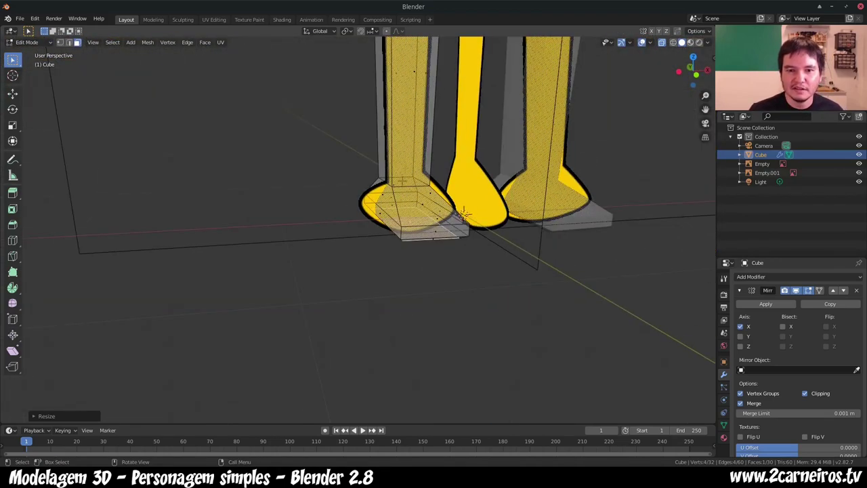
scroll(476, 225, down, 3)
mouse_move(476, 225)
middle_down()
mouse_move(433, 203)
mouse_move(391, 227)
middle_up()
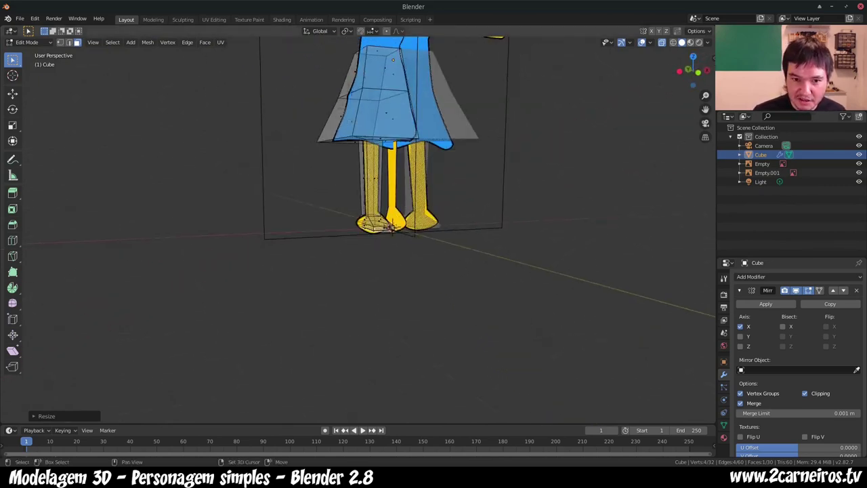
mouse_move(391, 227)
shift+middle_down()
mouse_move(576, 48)
mouse_move(566, 42)
shift+middle_up()
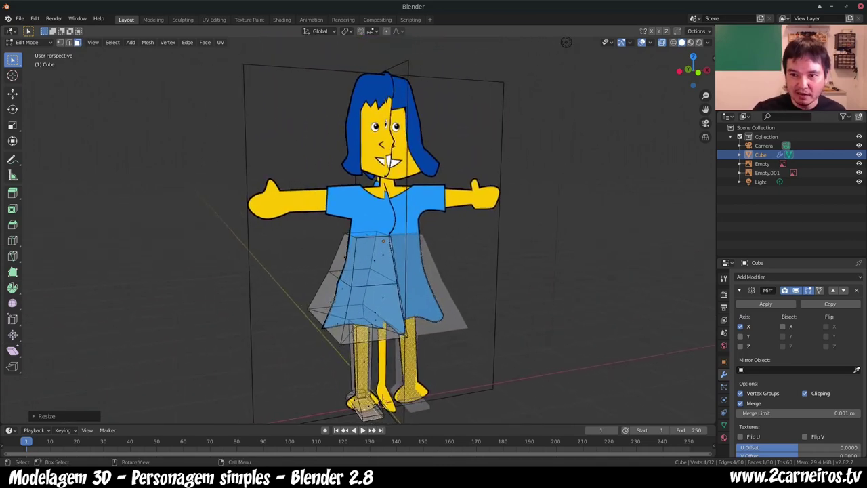
shift+middle_drag(566, 42, 492, 45)
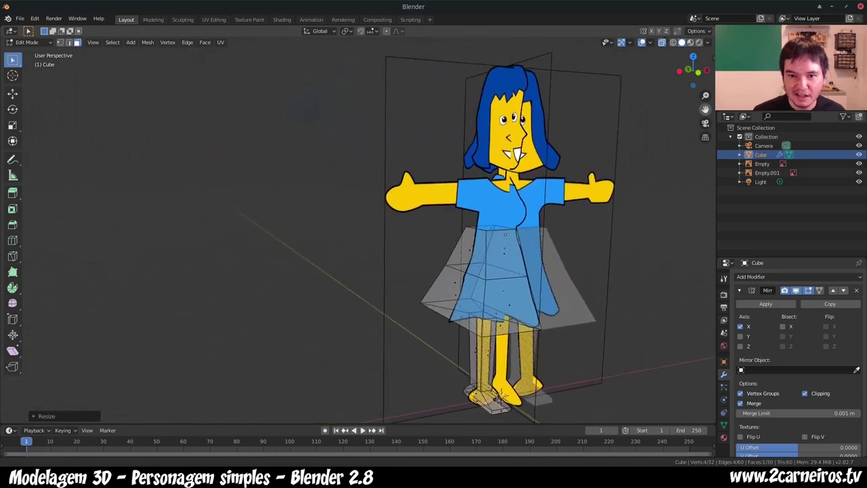
middle_drag(584, 49, 525, 48)
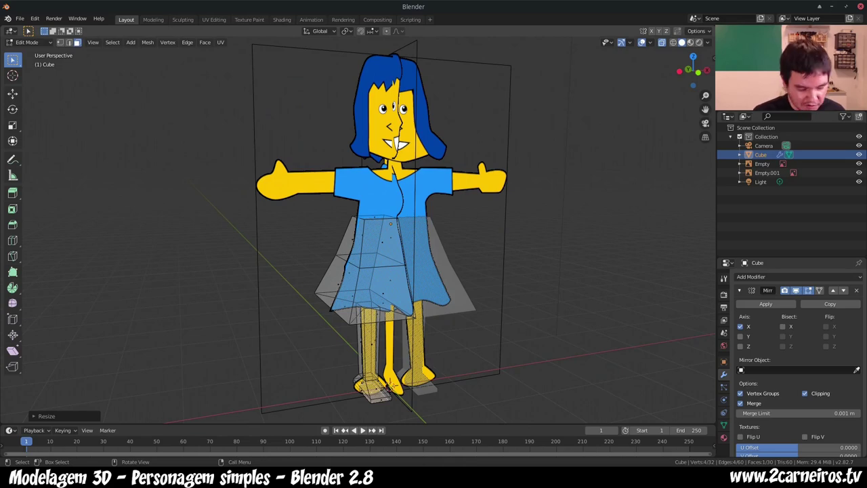
middle_drag(525, 47, 512, 49)
key(KP_1)
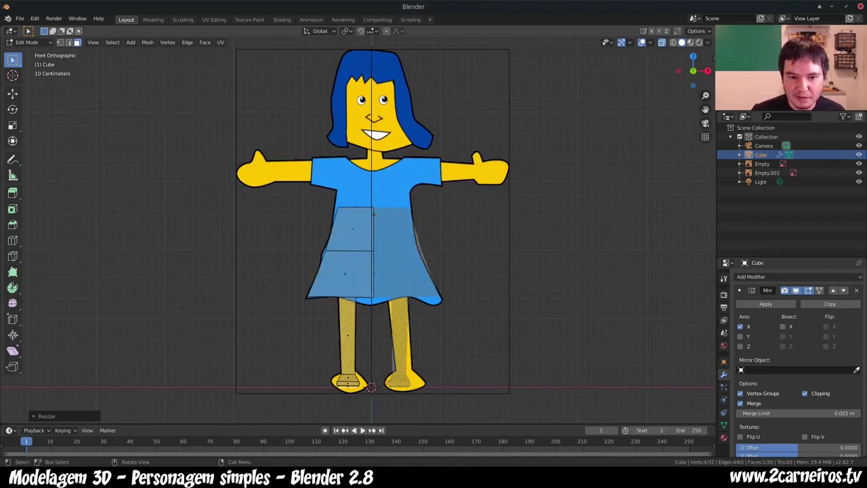
middle_drag(515, 49, 562, 50)
key(KP_1)
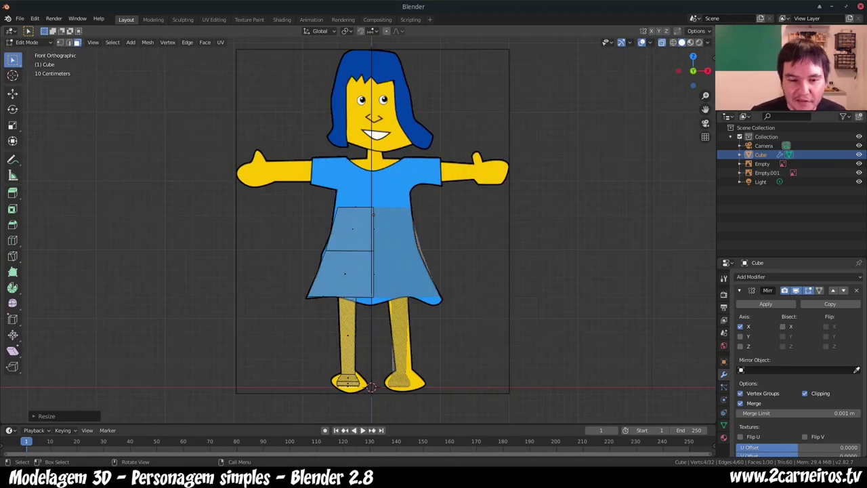
scroll(382, 223, up, 3)
mouse_move(359, 223)
middle_down()
mouse_move(413, 203)
mouse_move(380, 216)
mouse_move(400, 196)
mouse_move(461, 210)
mouse_move(409, 206)
middle_up()
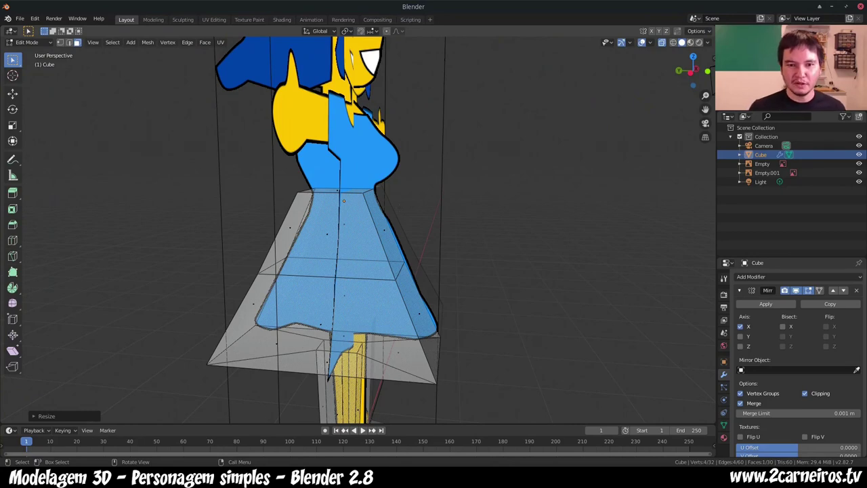
Step: Compare the front and side views and select the dress mesh's top face
key(KP_3)
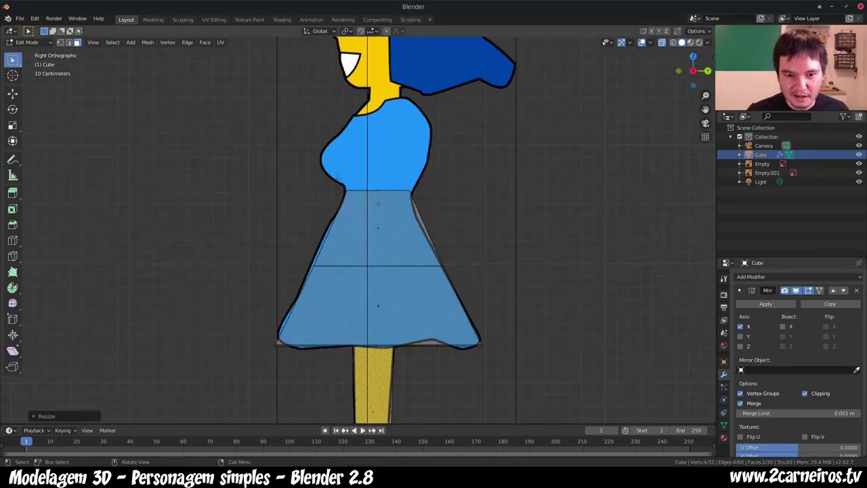
key(KP_1)
key(KP_3)
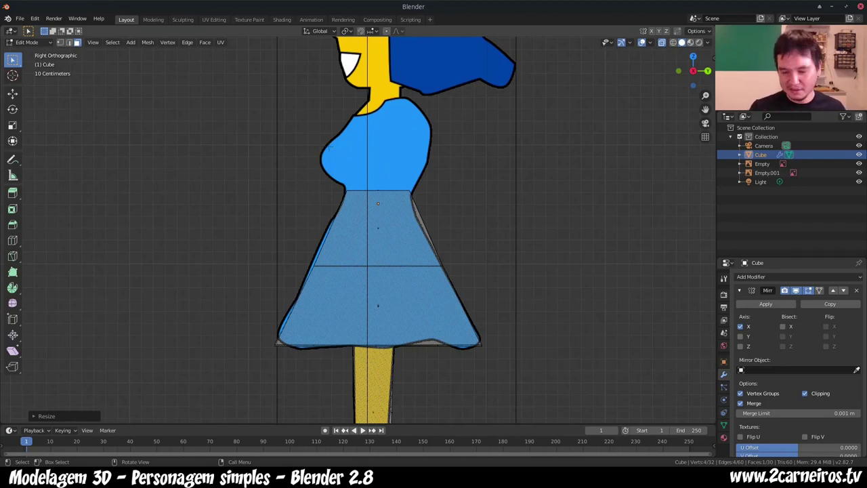
key(KP_1)
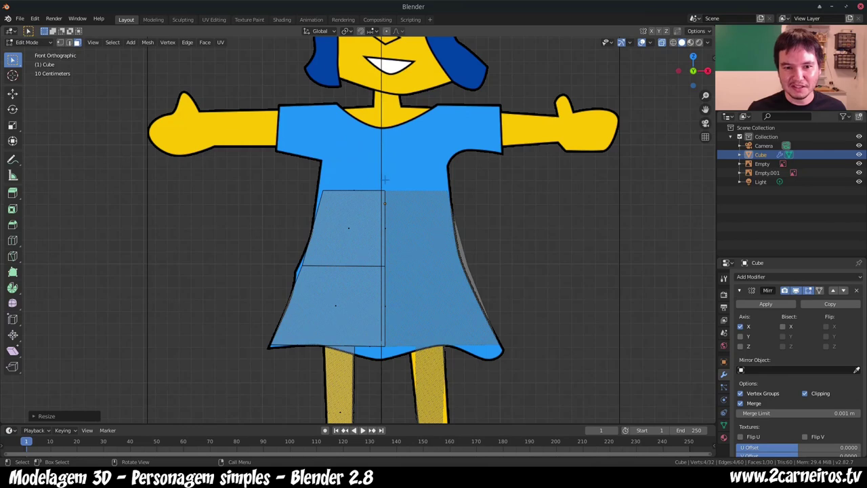
middle_drag(401, 211, 344, 195)
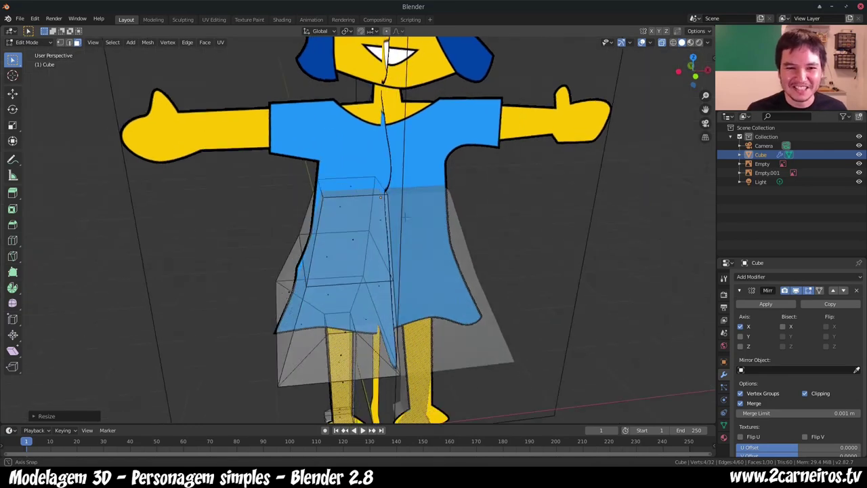
click(349, 184)
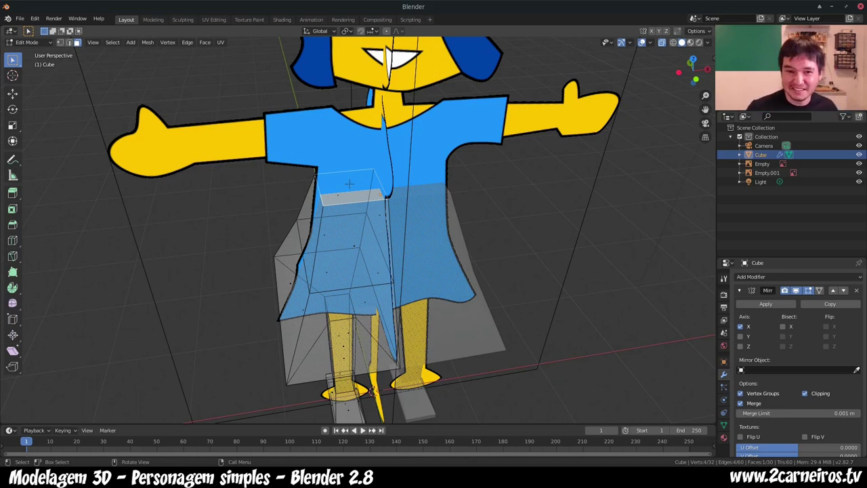
Step: In side view, raise the skirt's top edge slightly to line up with the dress waist
key(KP_1)
key(KP_3)
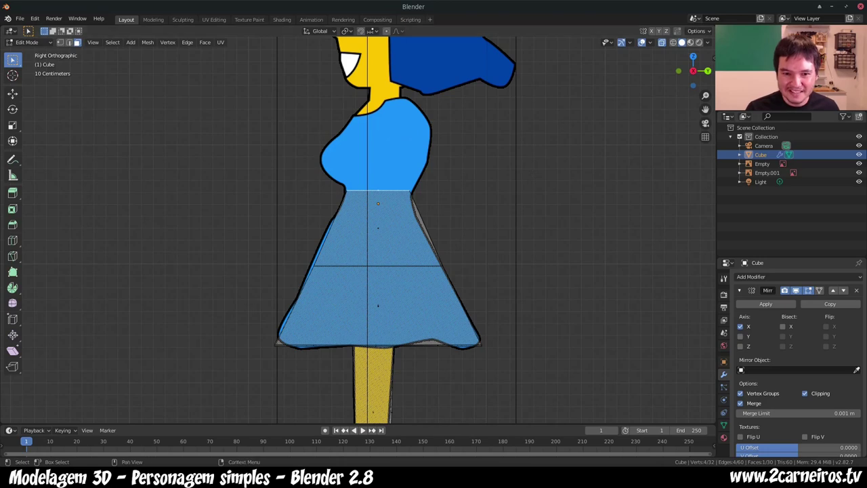
key(g)
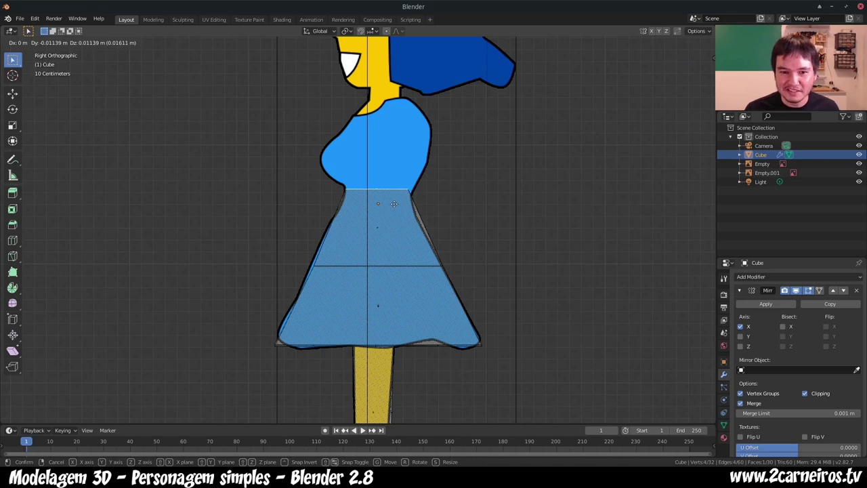
click(394, 204)
mouse_move(394, 203)
middle_down()
mouse_move(414, 188)
mouse_move(403, 188)
middle_up()
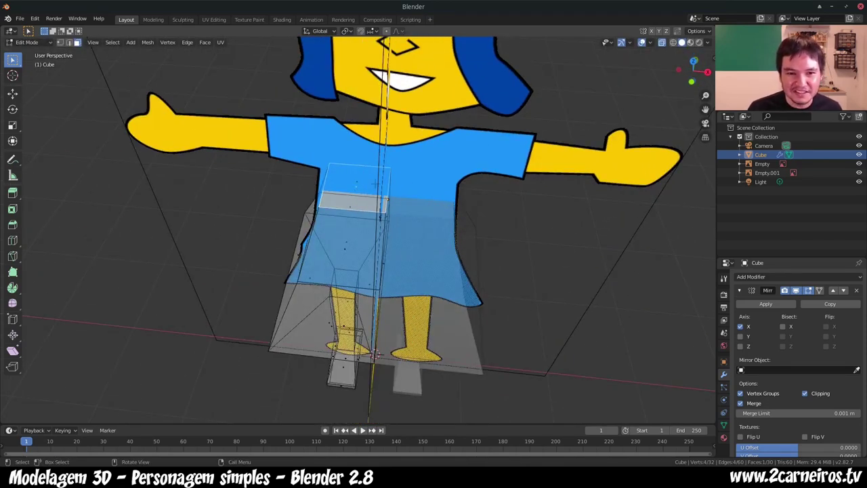
key(KP_1)
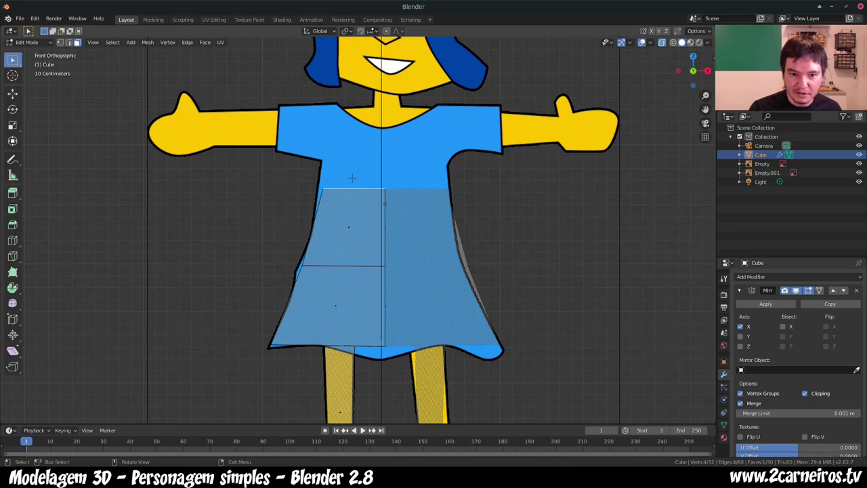
key(e)
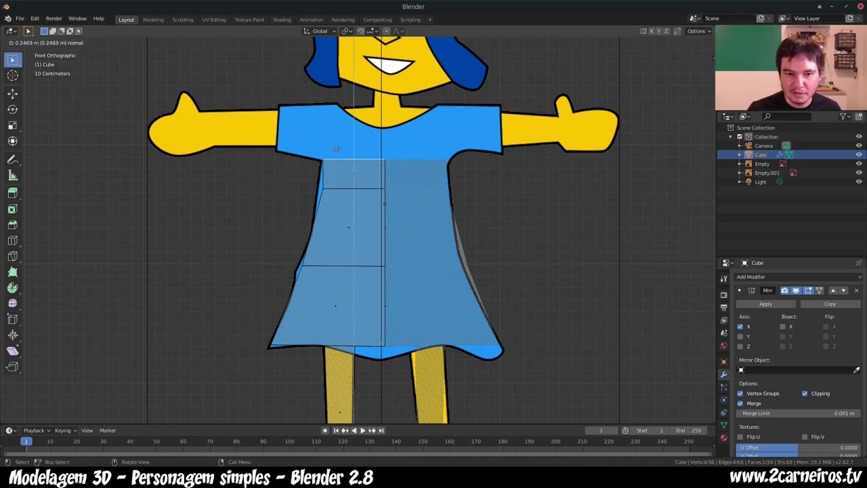
Step: Extrude a new torso row to chest height and deepen it front-to-back to match the chest
click(336, 149)
key(KP_3)
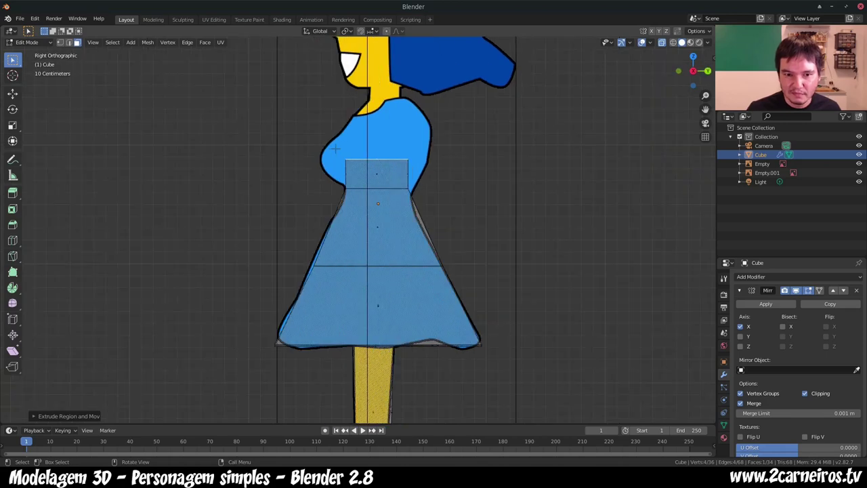
key(KP_1)
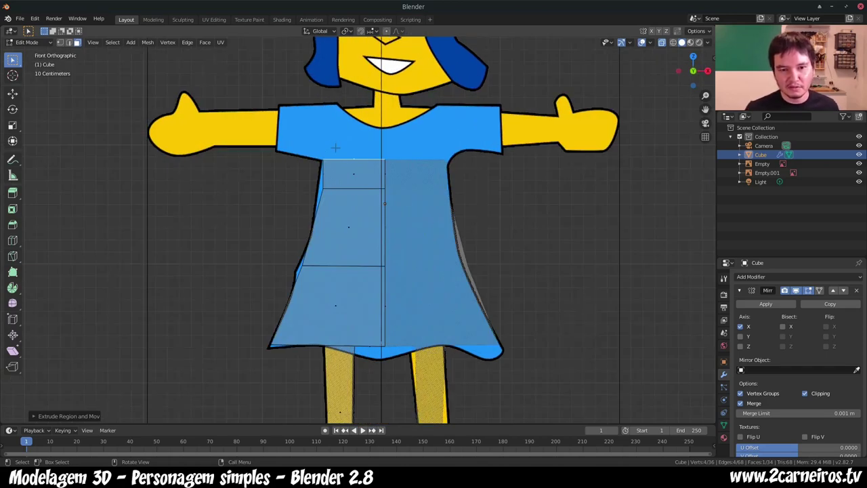
key(KP_3)
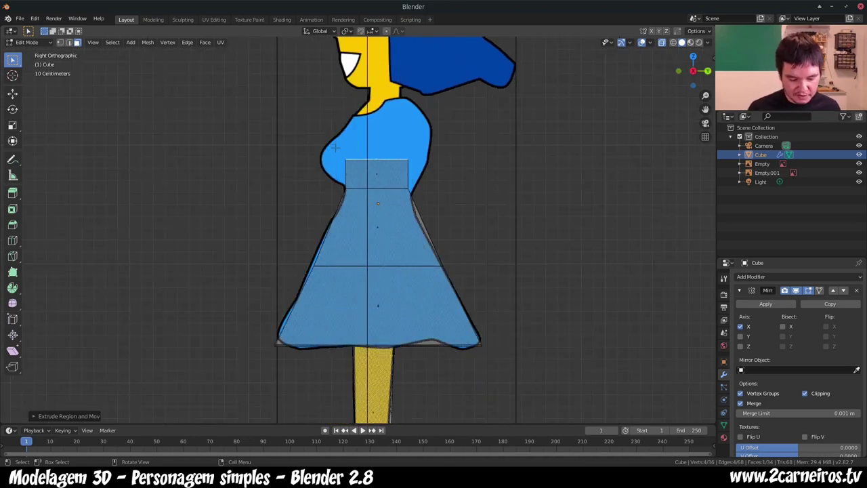
key(s)
key(y)
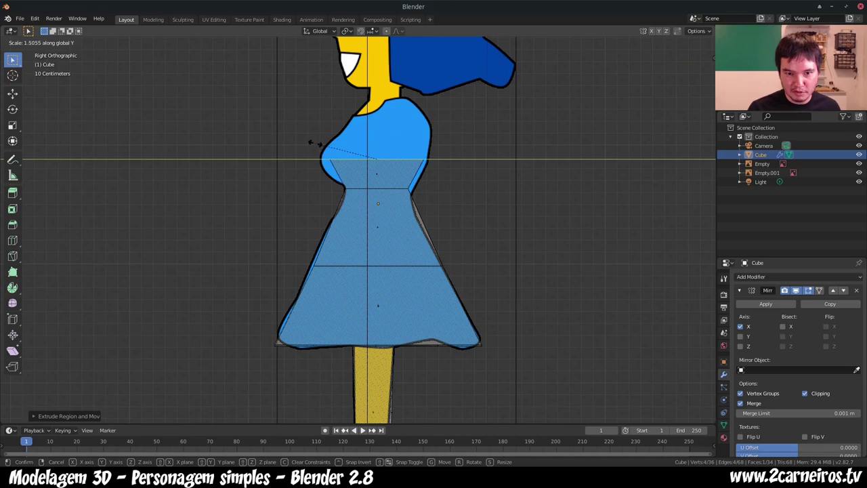
click(301, 139)
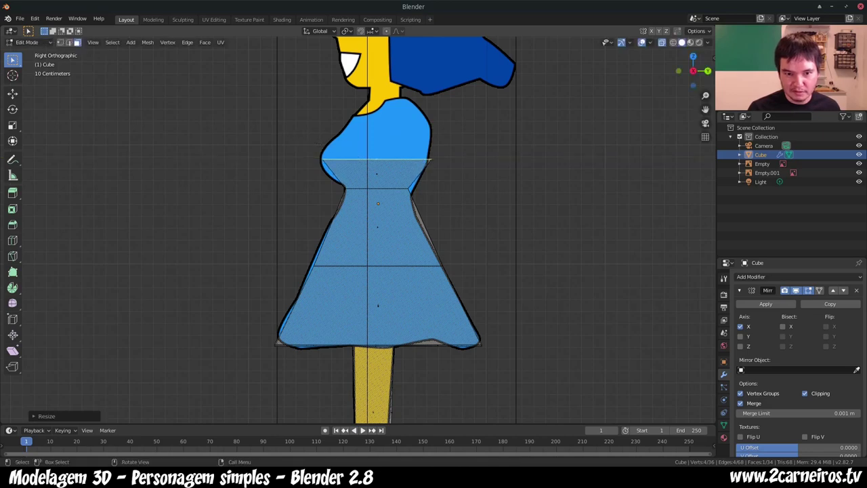
key(g)
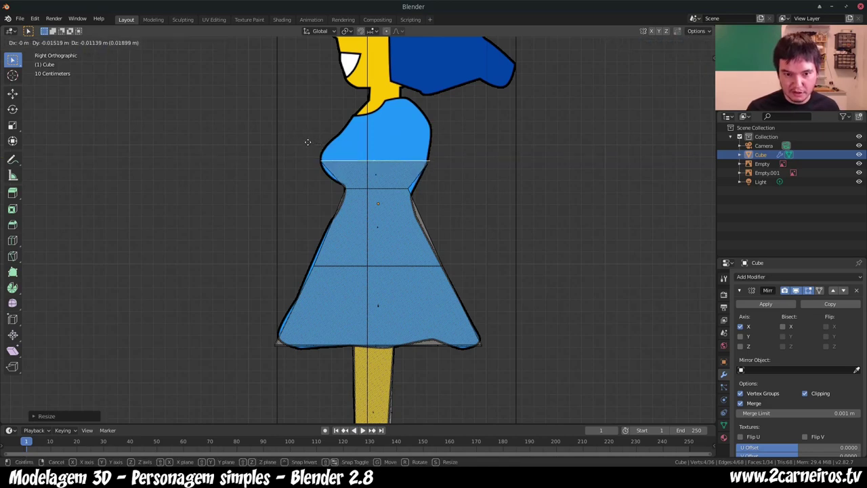
click(308, 146)
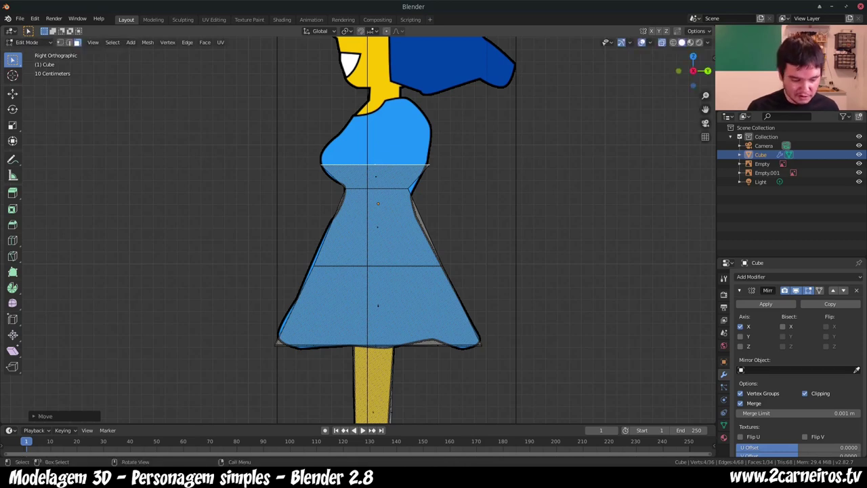
Step: Pull the back waist vertex in to follow the dress outline
mouse_move(442, 151)
mouse_down()
mouse_move(408, 169)
mouse_move(389, 194)
mouse_up()
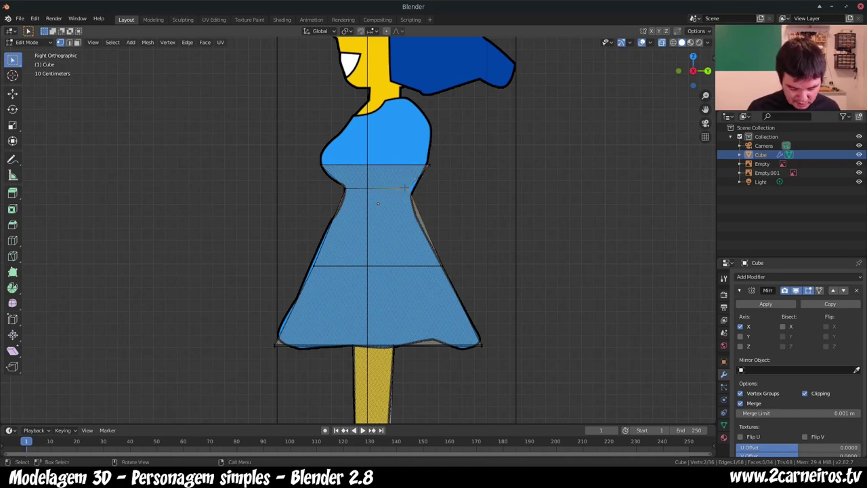
key(g)
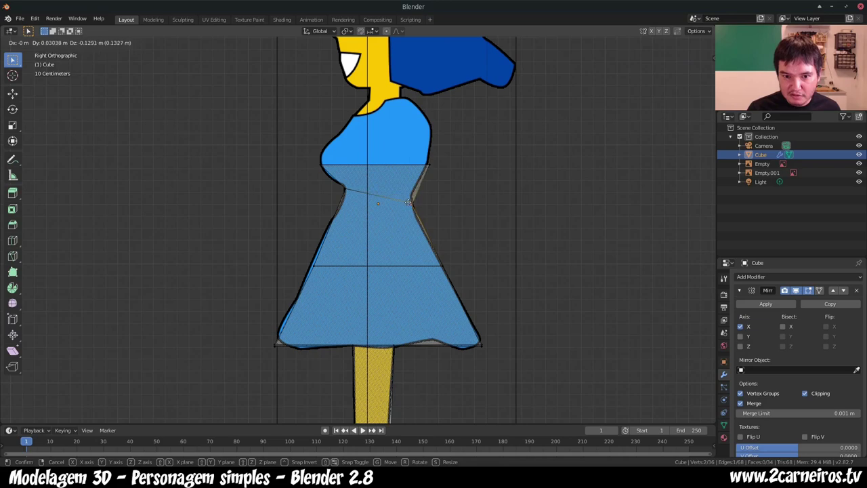
click(407, 196)
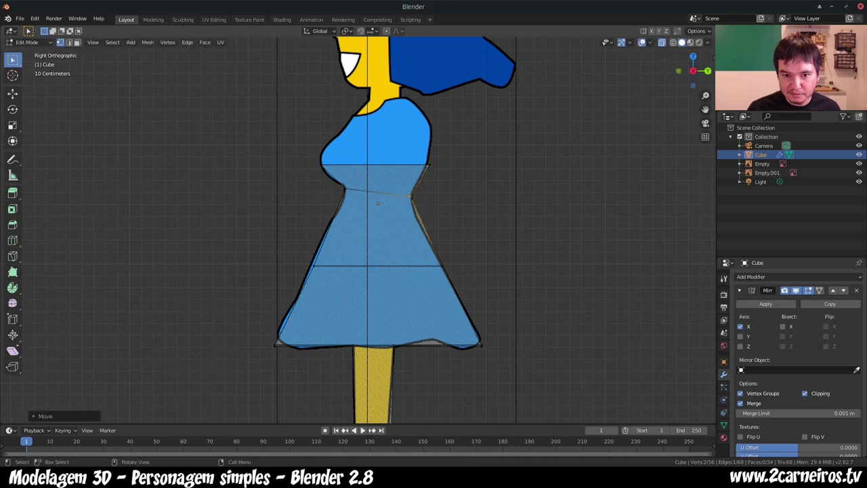
click(428, 164)
key(g)
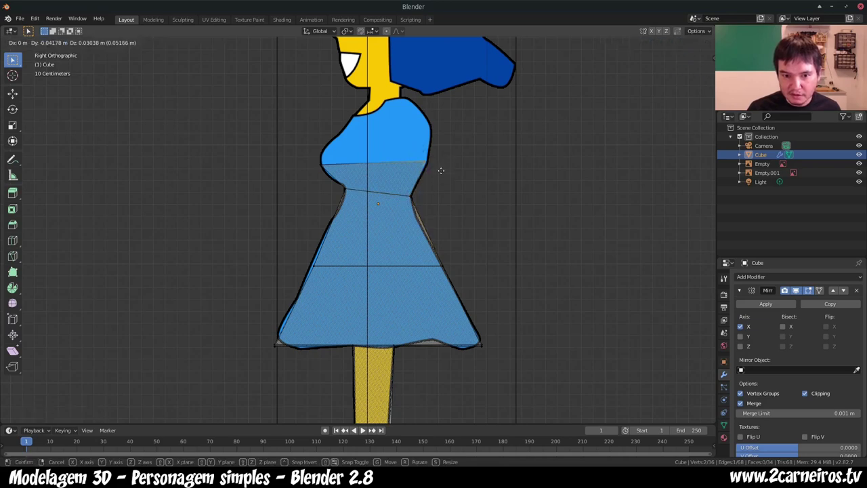
click(442, 172)
Step: Compare the torso in front and side views, then select its top face in face mode
key(KP_1)
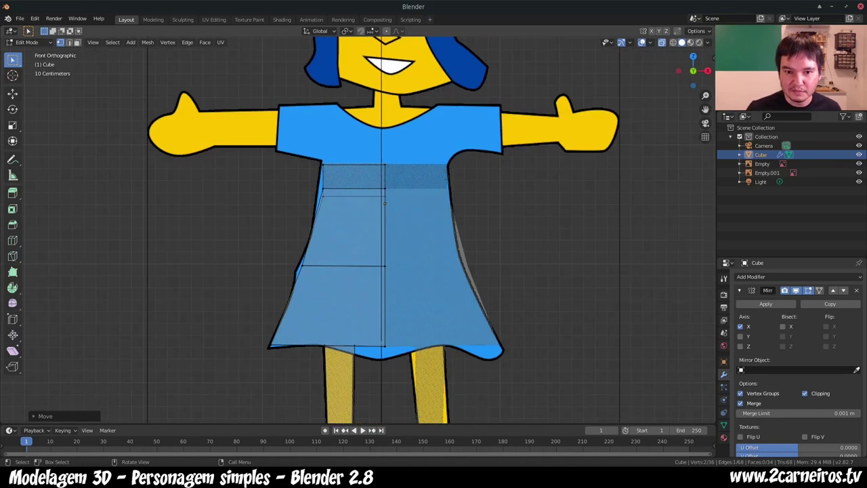
key(KP_3)
key(KP_1)
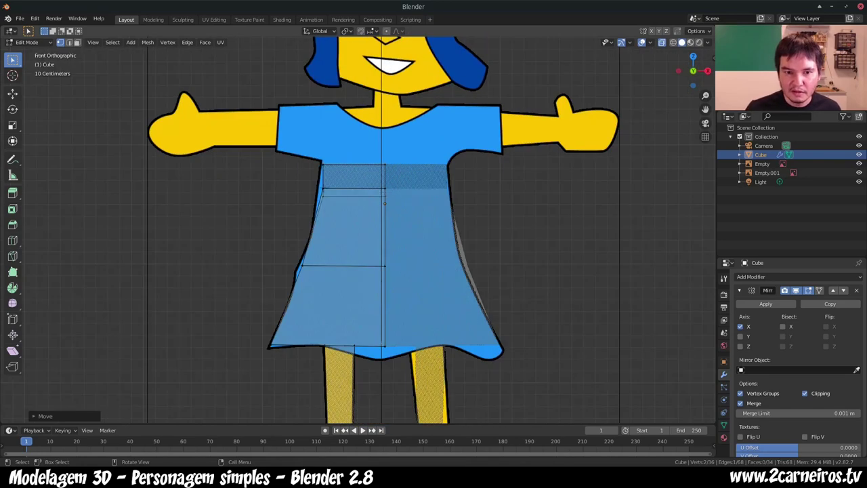
key(KP_3)
key(KP_1)
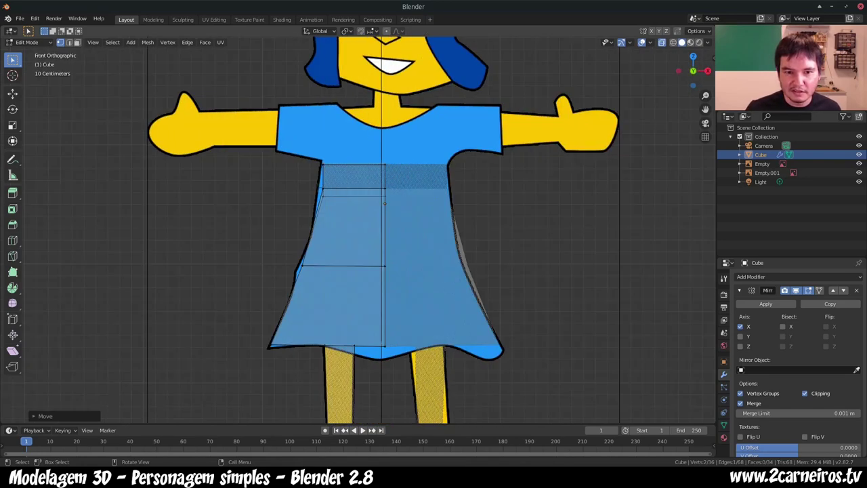
key(KP_3)
key(KP_1)
middle_drag(407, 237, 379, 223)
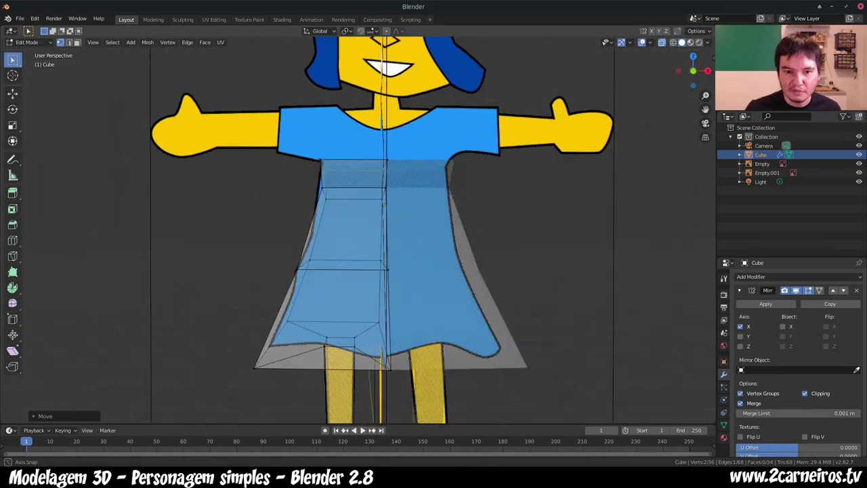
middle_drag(366, 183, 361, 180)
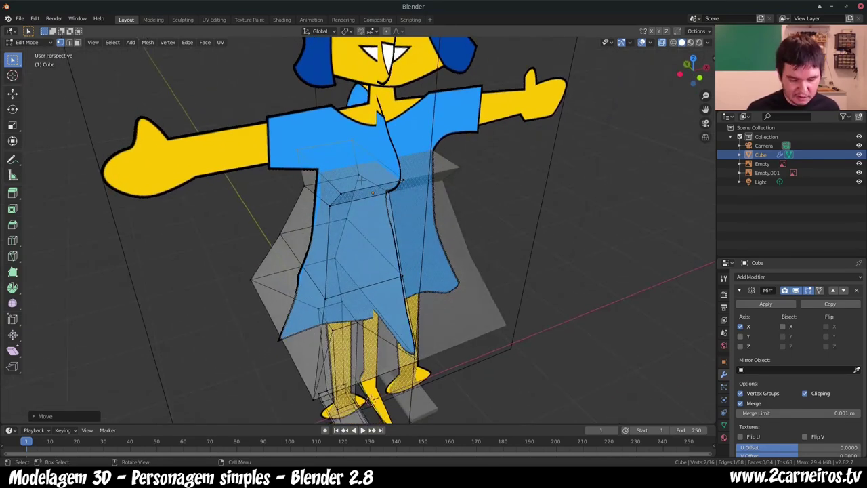
key(3)
click(347, 164)
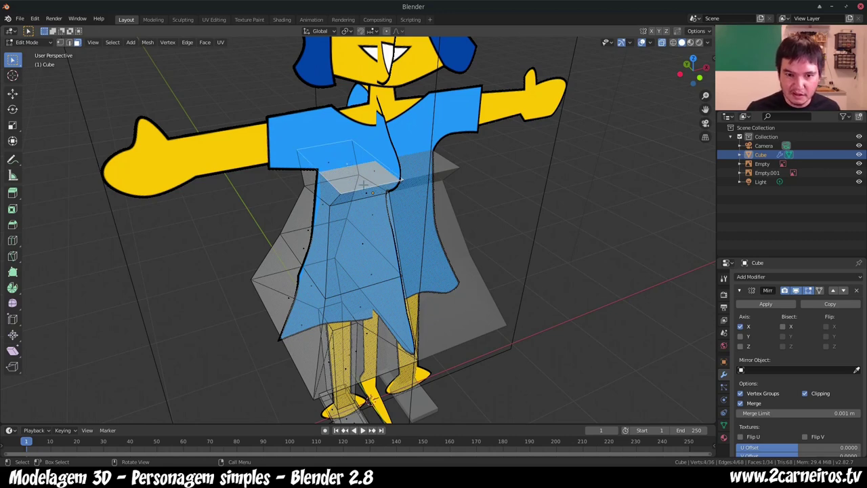
key(KP_1)
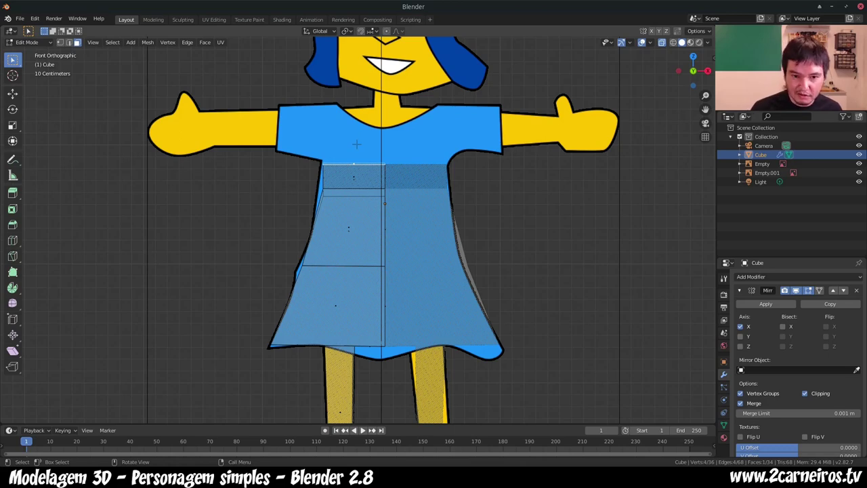
Step: Extrude the top face up to shoulder height and narrow its depth to match the chest
key(e)
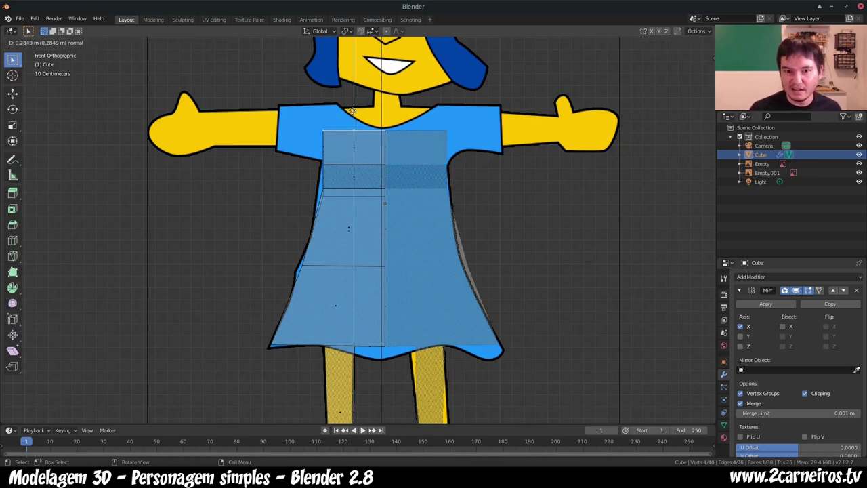
click(352, 128)
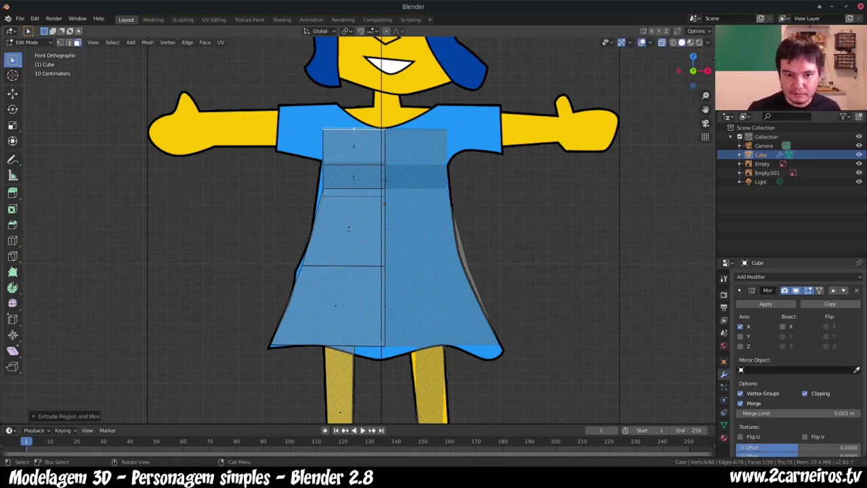
key(KP_3)
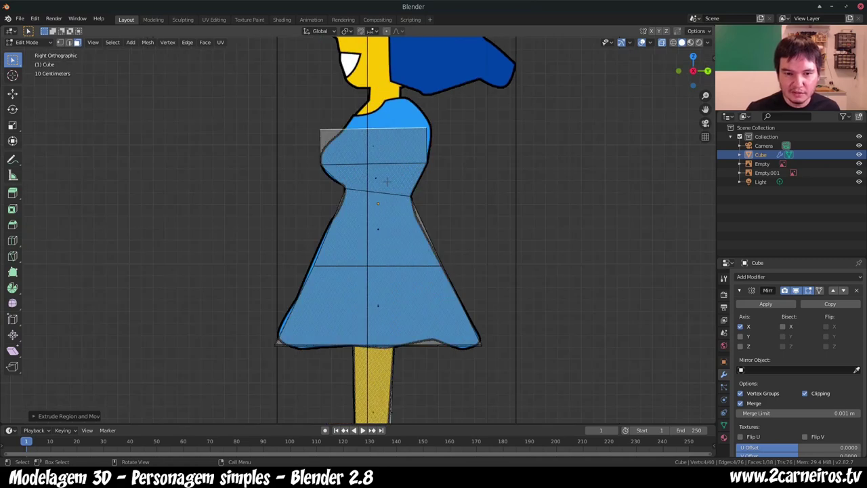
key(s)
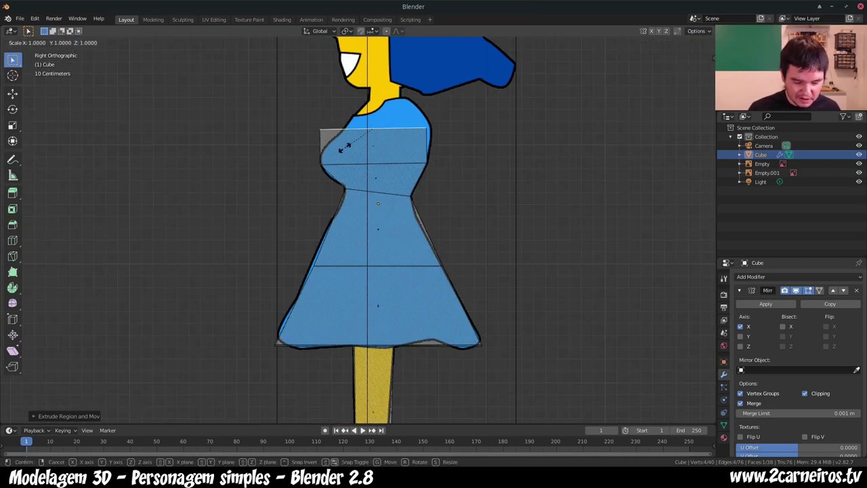
key(y)
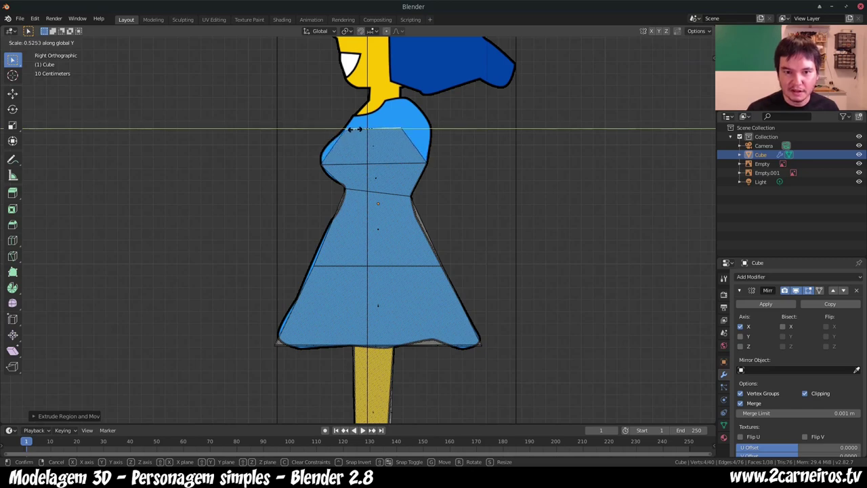
click(357, 128)
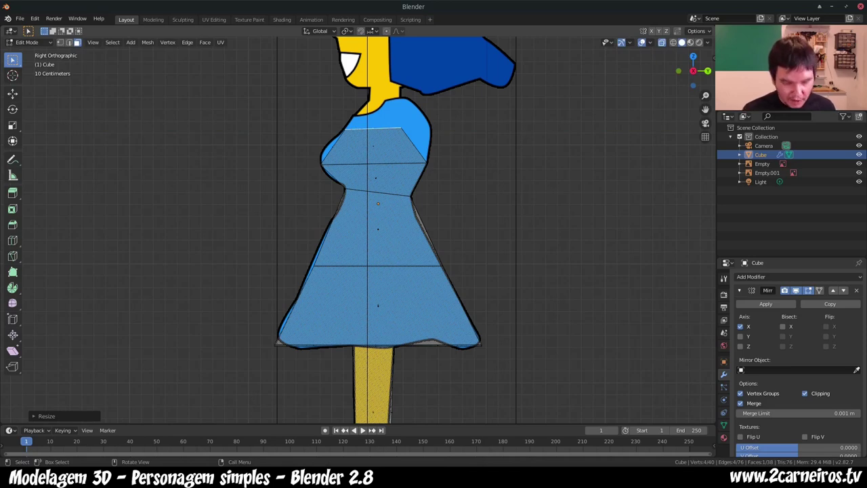
Step: Raise the edge loop across the bust slightly to follow the side reference
drag(300, 143, 458, 179)
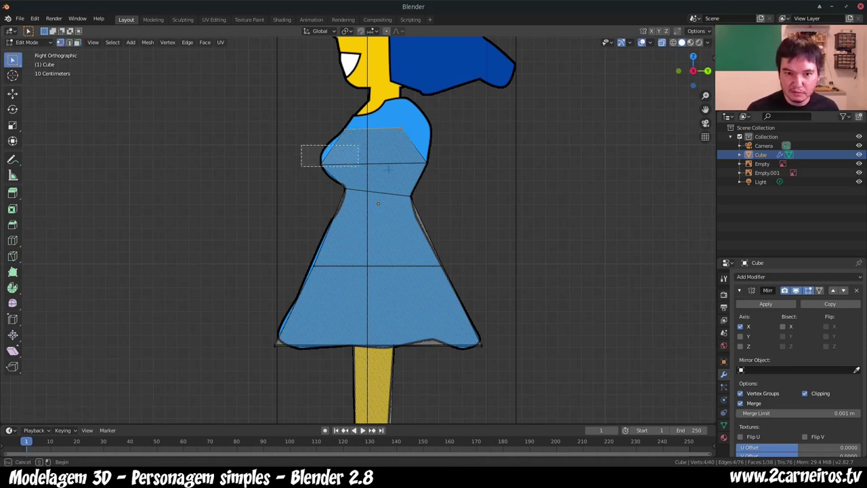
key(g)
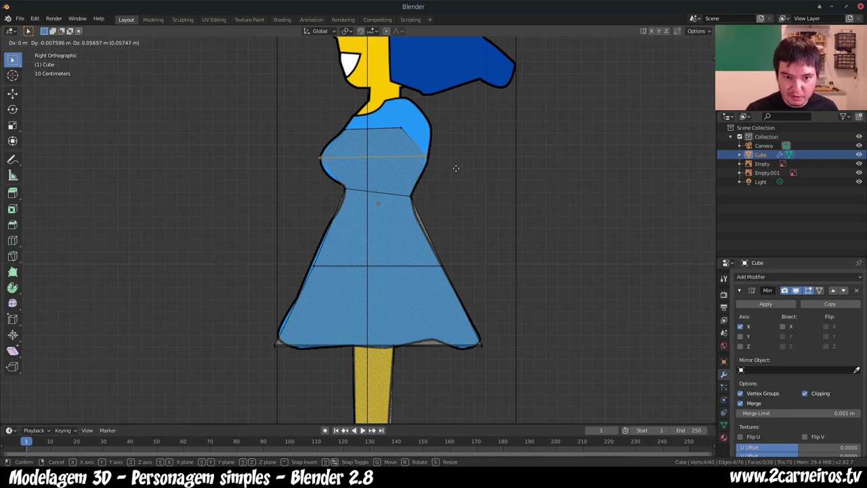
click(455, 169)
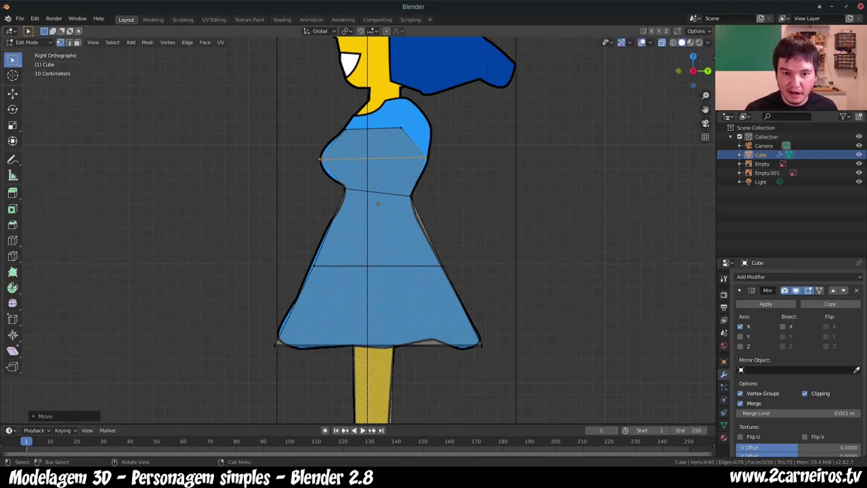
mouse_move(447, 203)
middle_down()
mouse_move(450, 220)
mouse_move(412, 212)
mouse_move(433, 213)
middle_up()
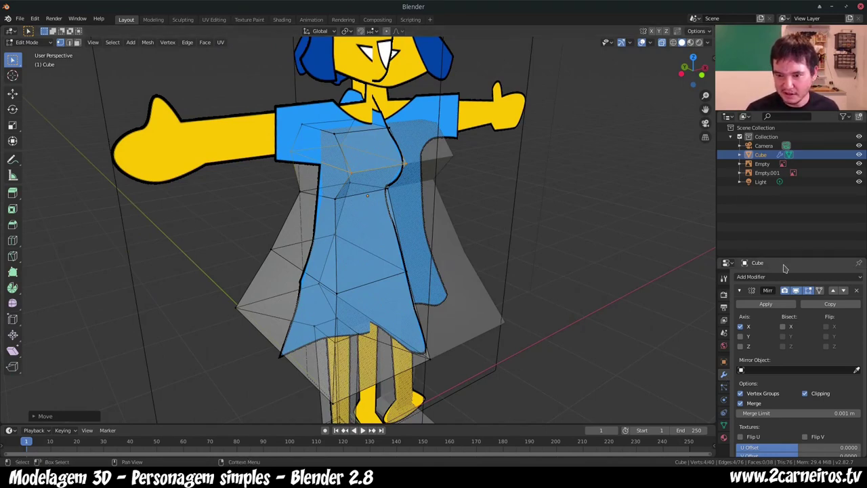
click(761, 276)
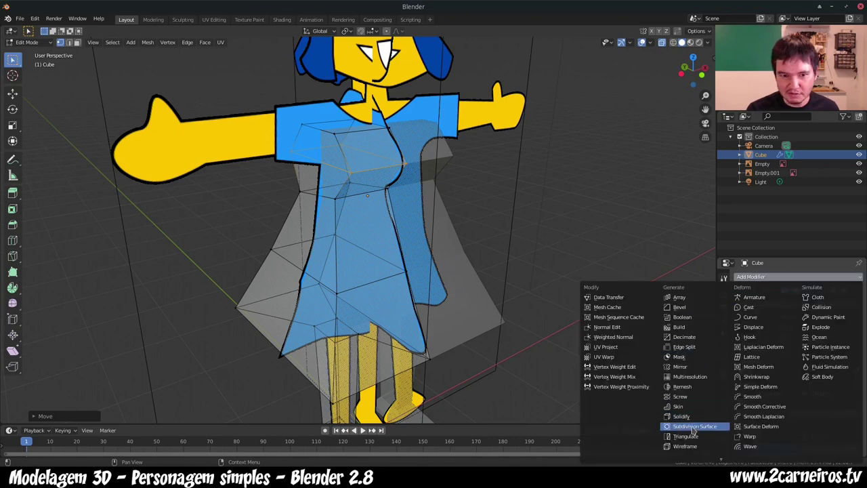
click(679, 366)
scroll(365, 230, up, 2)
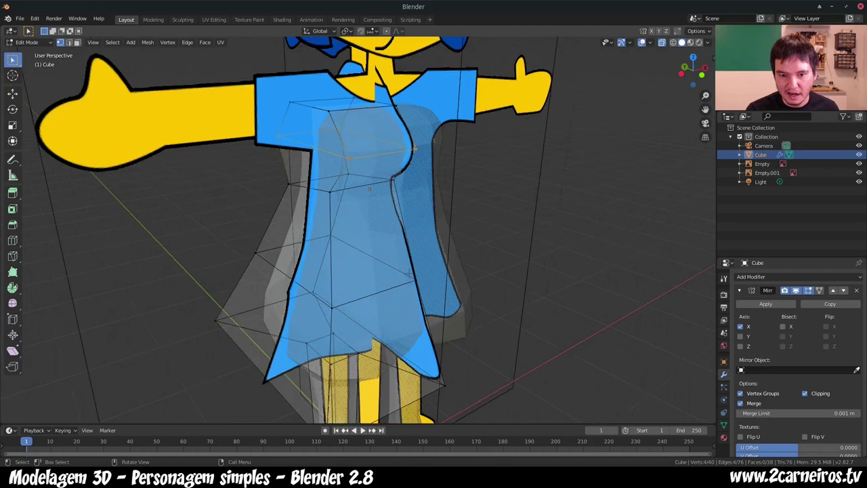
middle_drag(408, 273, 379, 259)
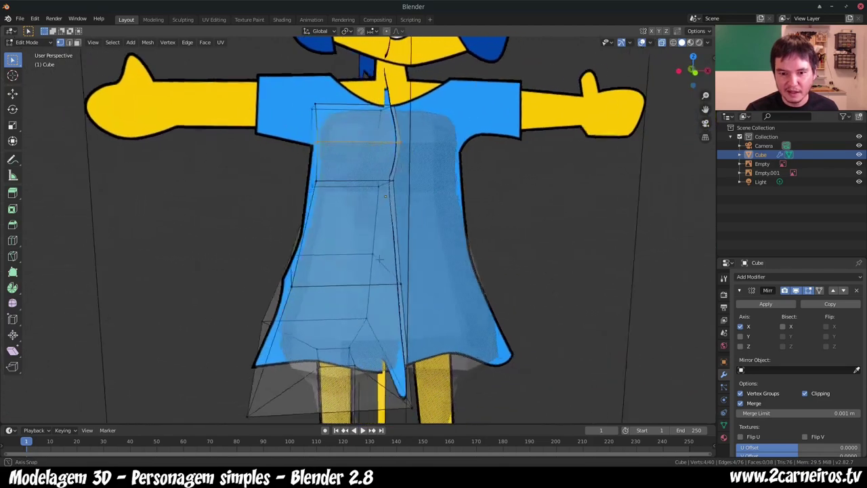
middle_drag(380, 259, 431, 235)
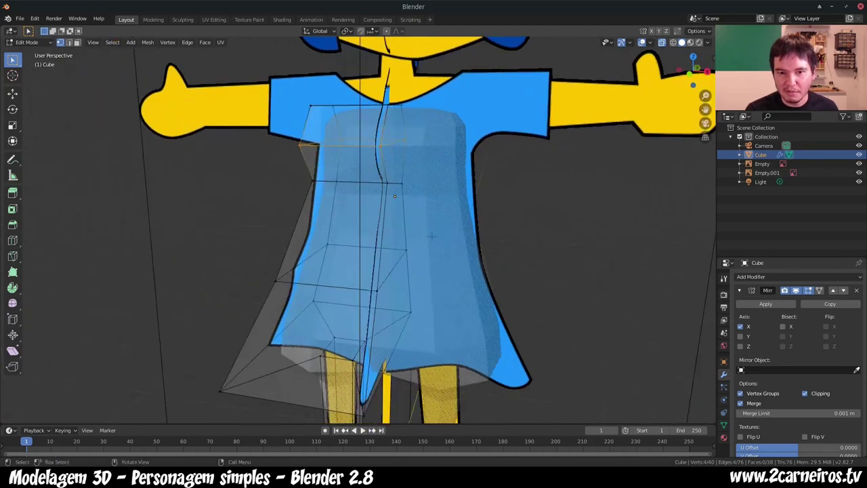
key(Tab)
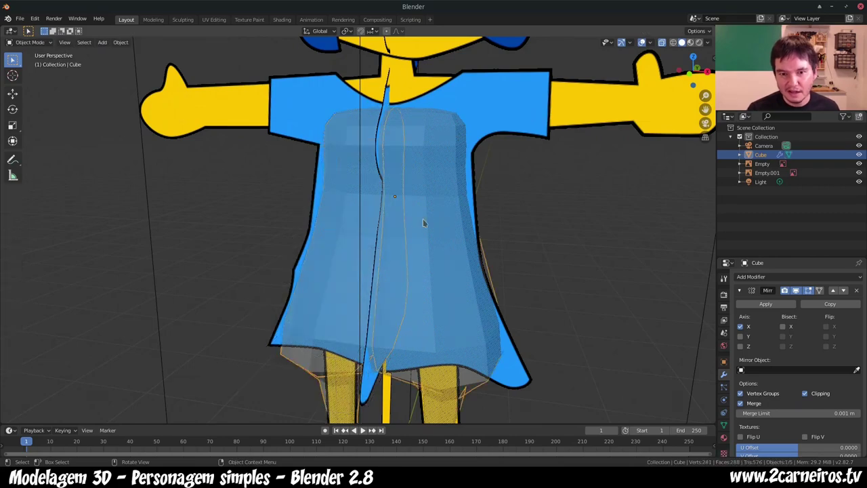
mouse_move(403, 237)
middle_down()
mouse_move(409, 221)
mouse_move(427, 230)
middle_up()
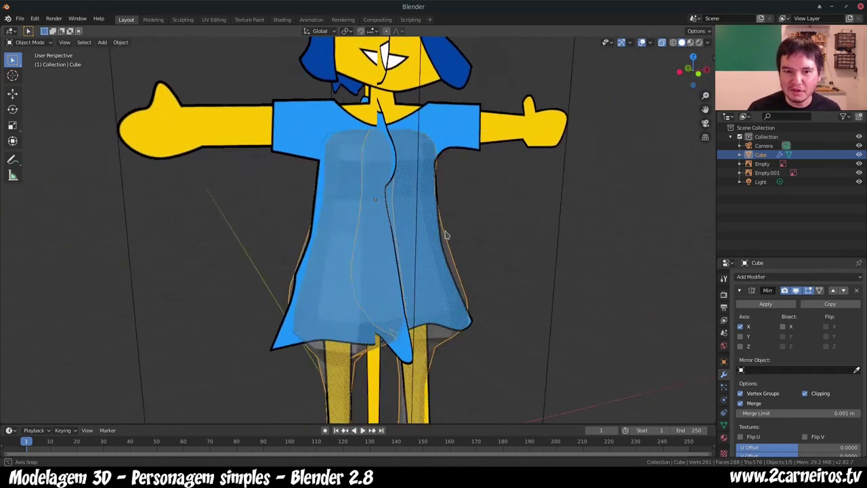
key(Tab)
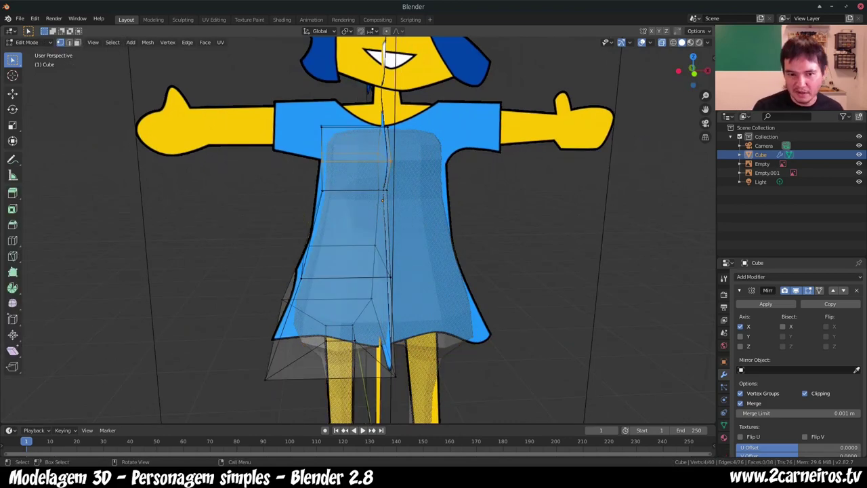
click(740, 291)
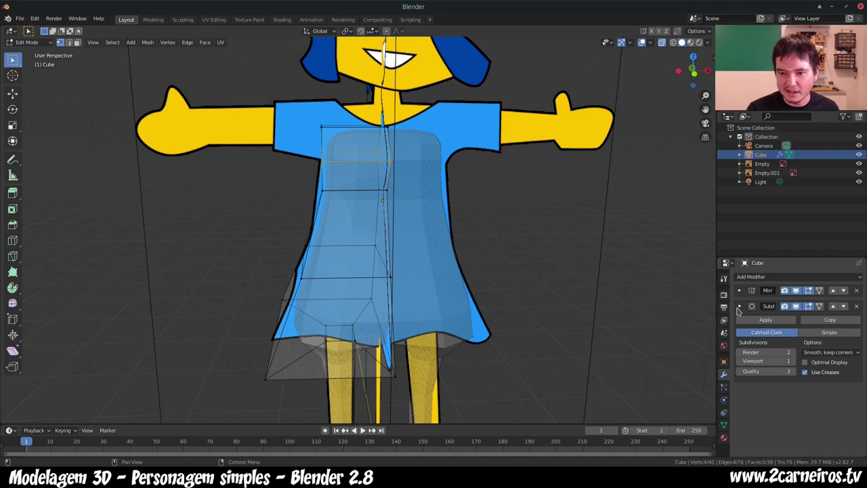
click(739, 290)
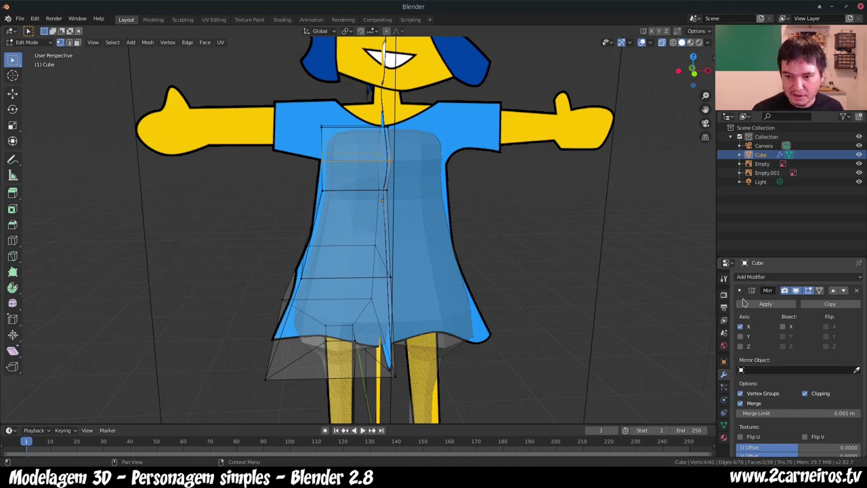
click(740, 291)
key(ctrl+1)
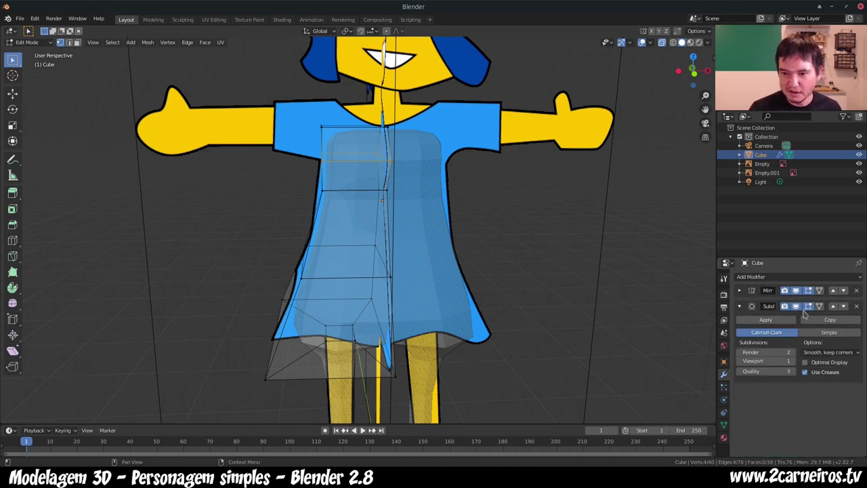
click(856, 306)
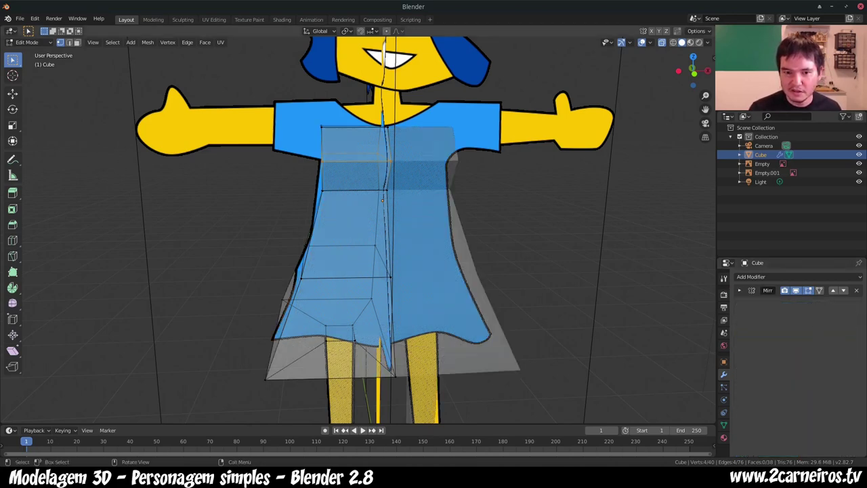
Step: Raise the upper back edge of the bodice toward the shoulders
mouse_move(421, 219)
middle_down()
mouse_move(423, 206)
mouse_move(375, 207)
middle_up()
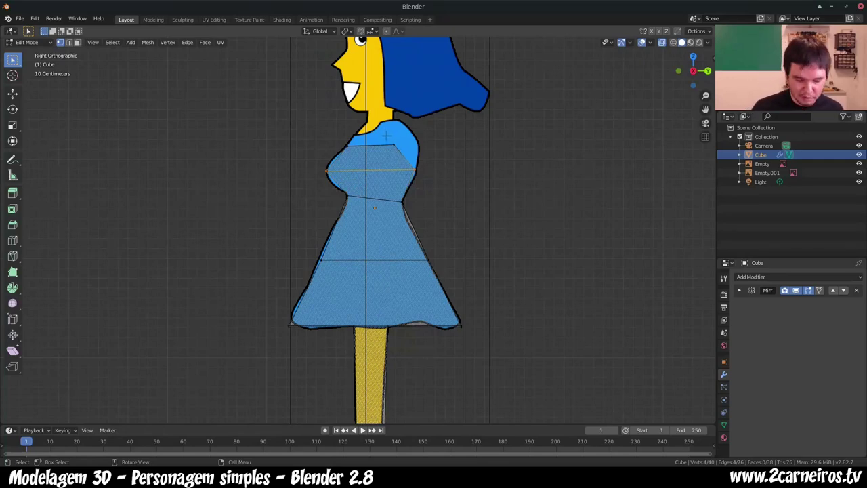
click(408, 151)
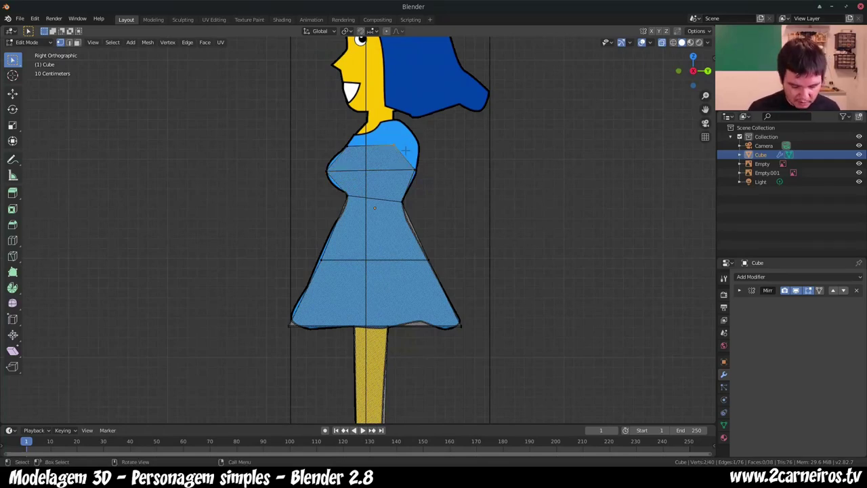
key(g)
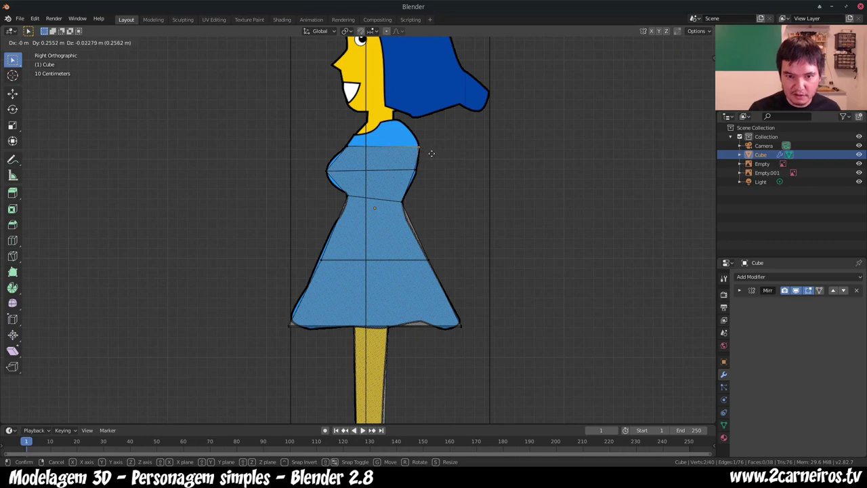
click(431, 153)
key(KP_1)
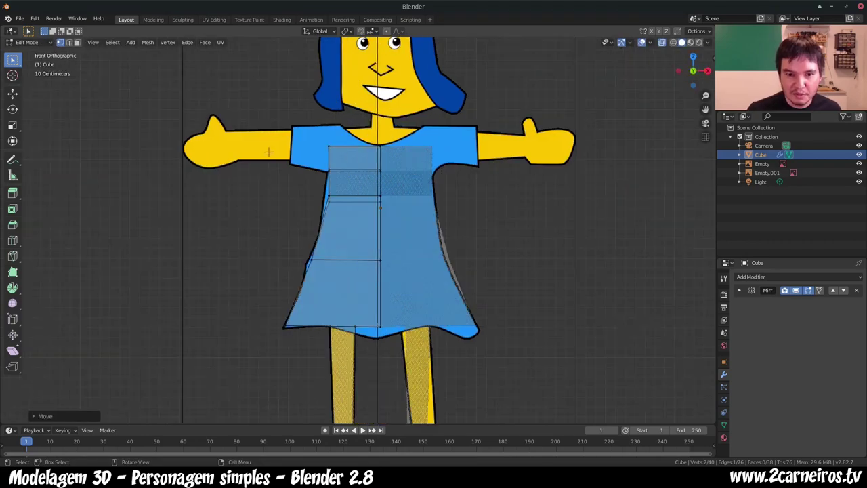
Step: Inspect the dress from the side and select a face at the top of the torso
middle_drag(268, 151, 335, 163)
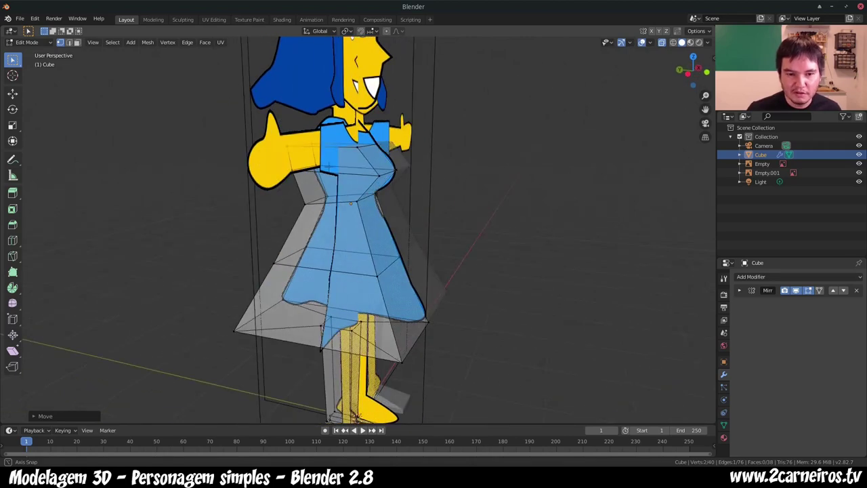
middle_drag(335, 163, 337, 163)
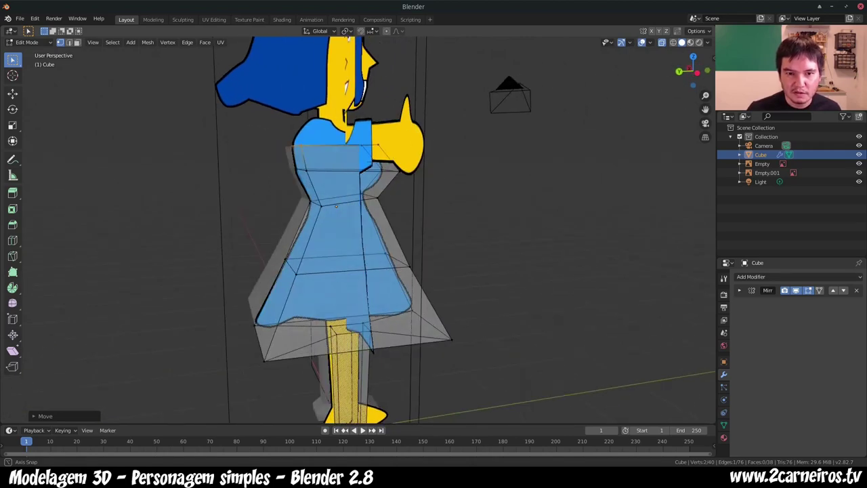
mouse_move(343, 205)
middle_down()
mouse_move(344, 151)
mouse_move(335, 206)
middle_up()
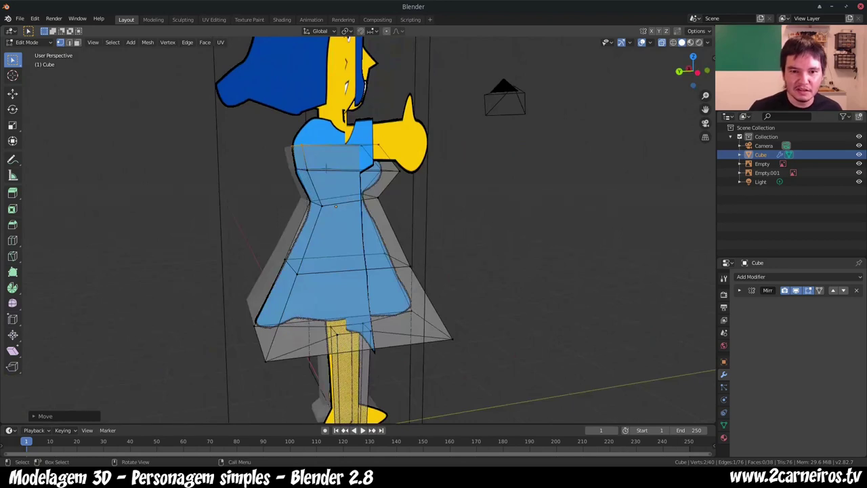
key(3)
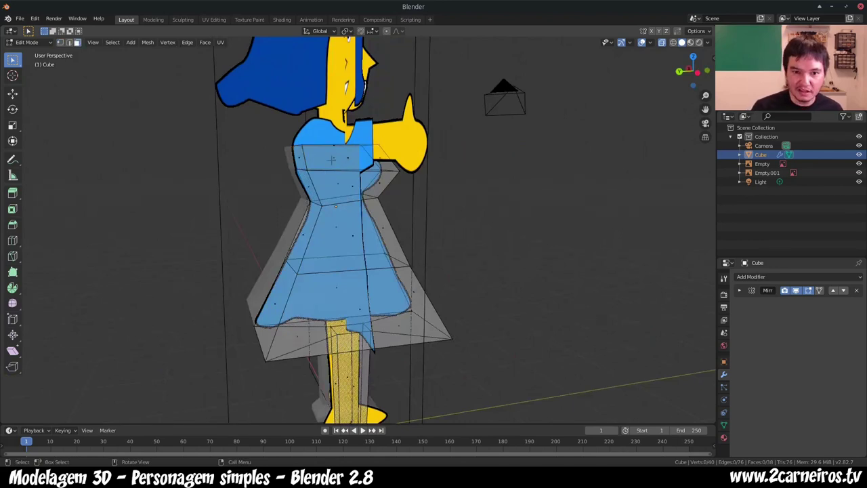
click(351, 158)
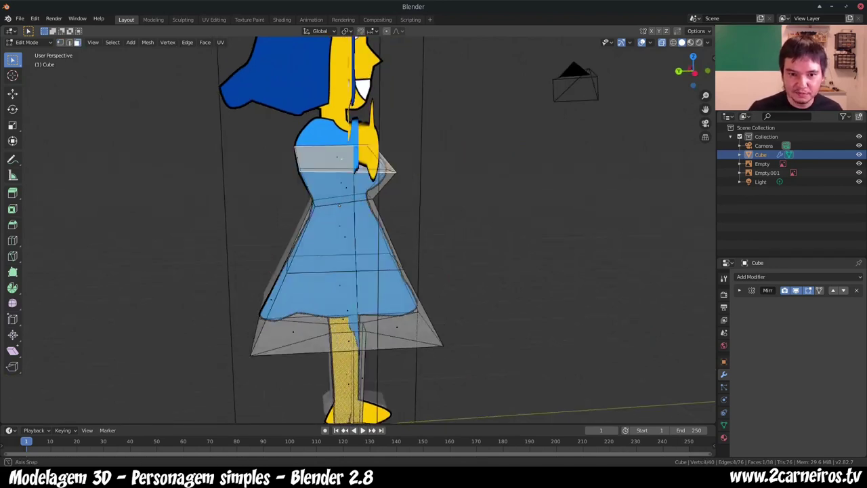
mouse_move(350, 158)
middle_down()
mouse_move(379, 162)
mouse_move(352, 166)
middle_up()
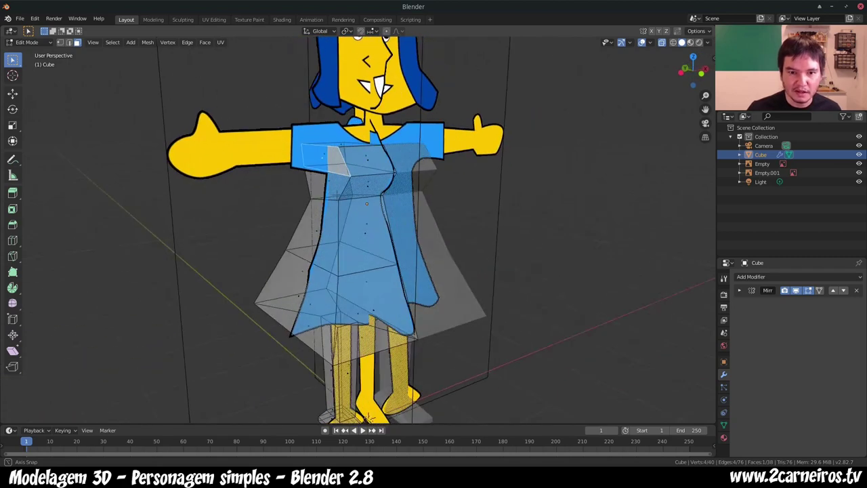
middle_drag(366, 202, 380, 207)
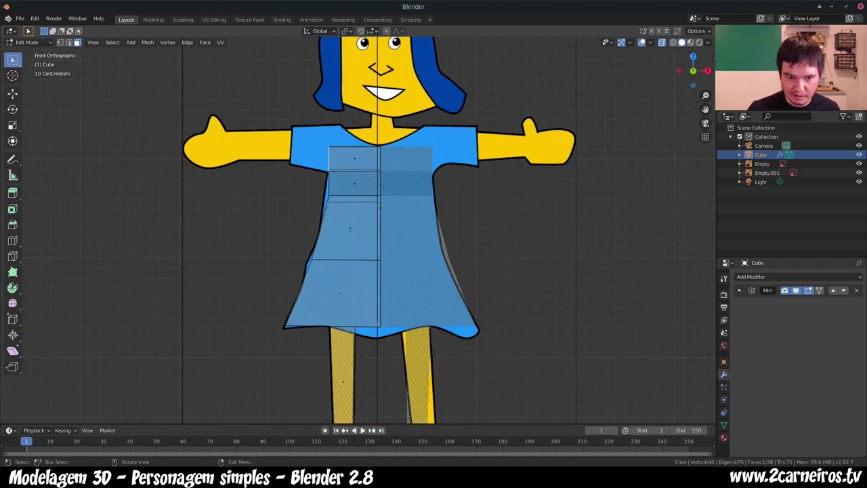
Step: Extrude the torso side outward into a shoulder and lift its top vertices to the shoulder line
key(e)
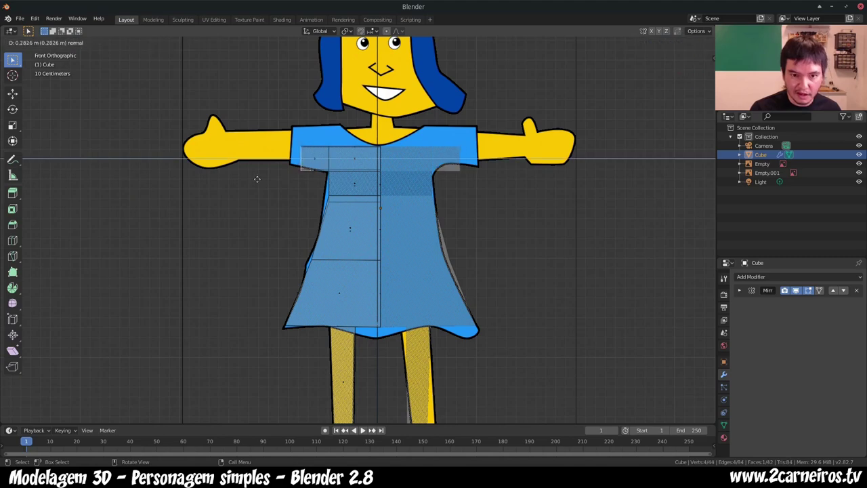
click(256, 173)
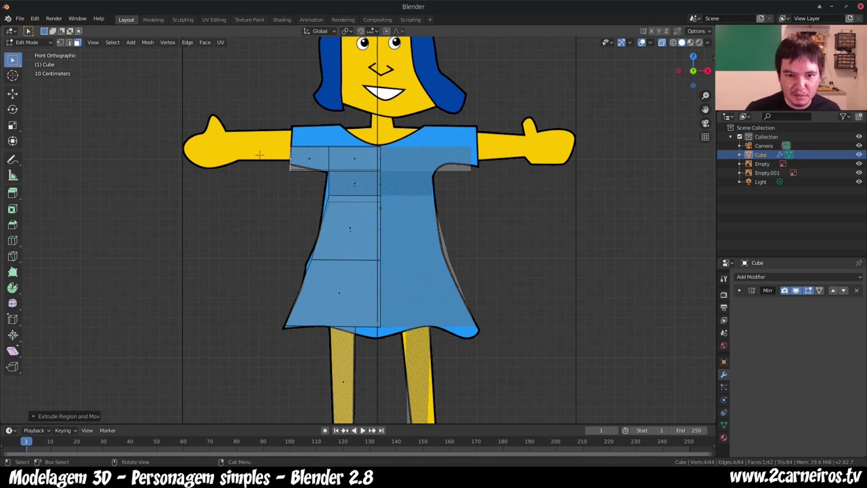
drag(280, 135, 340, 155)
key(g)
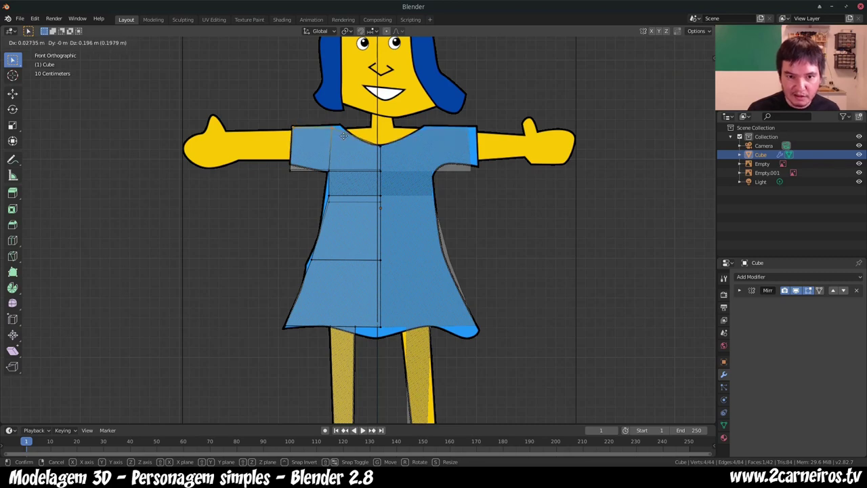
click(344, 137)
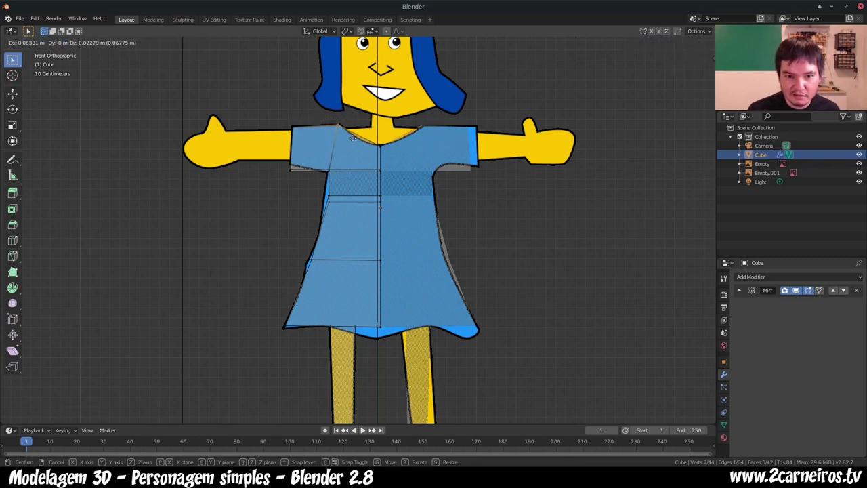
click(352, 139)
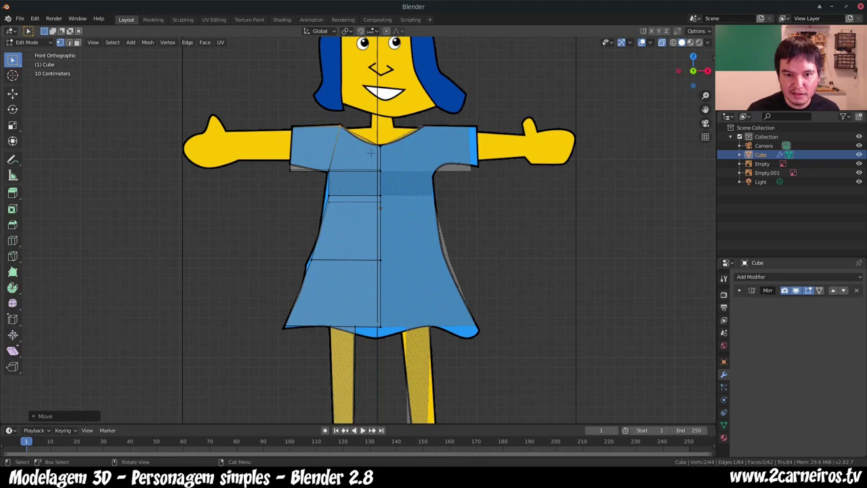
Step: In Right Ortho view, move the torso's top edge to match the chest profile
mouse_move(352, 155)
middle_down()
mouse_move(539, 175)
mouse_move(474, 169)
middle_up()
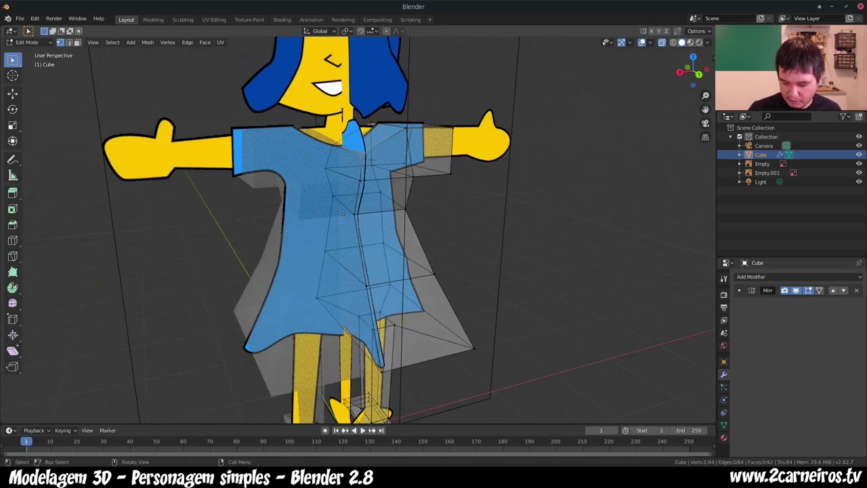
key(KP_3)
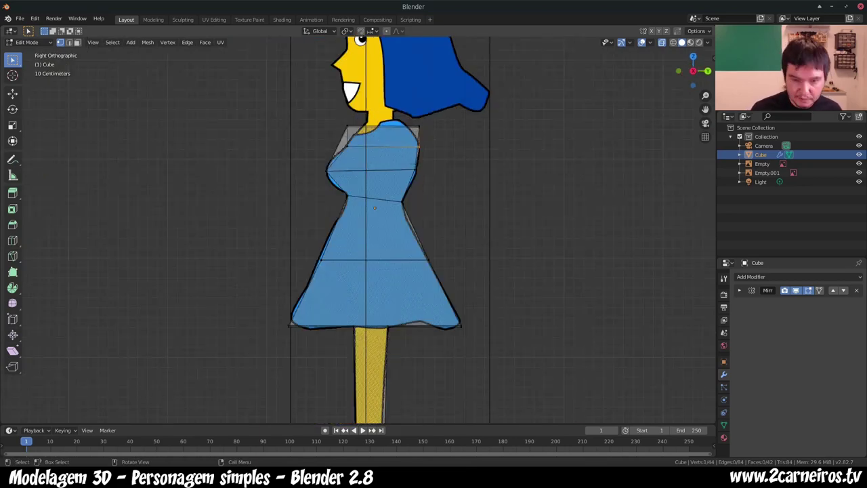
key(g)
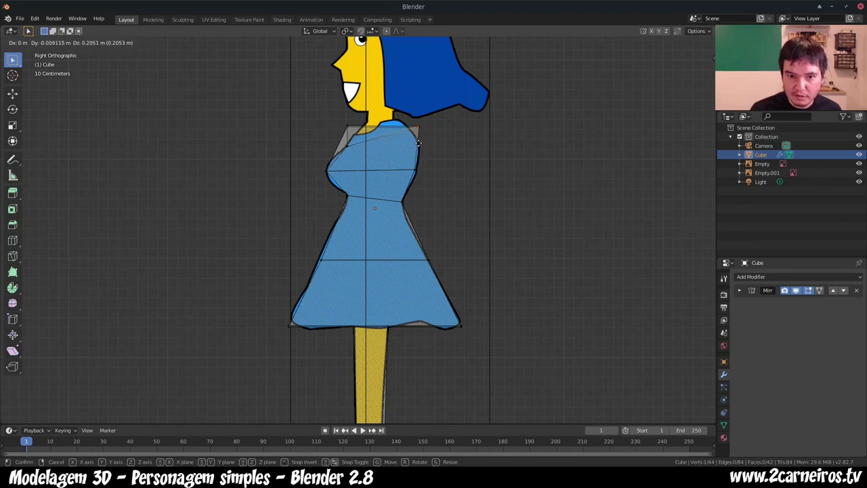
click(418, 143)
key(KP_1)
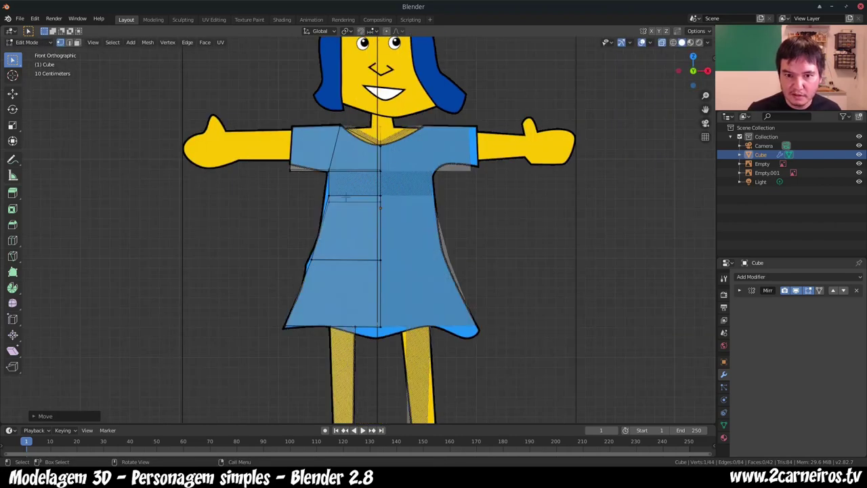
Step: Check the upper bodice from several angles and select the shoulder face
mouse_move(345, 197)
middle_down()
mouse_move(697, 98)
mouse_move(515, 108)
mouse_move(366, 203)
mouse_move(405, 182)
mouse_move(501, 79)
mouse_move(467, 93)
mouse_move(308, 86)
mouse_move(285, 41)
mouse_move(324, 50)
middle_up()
key(KP_3)
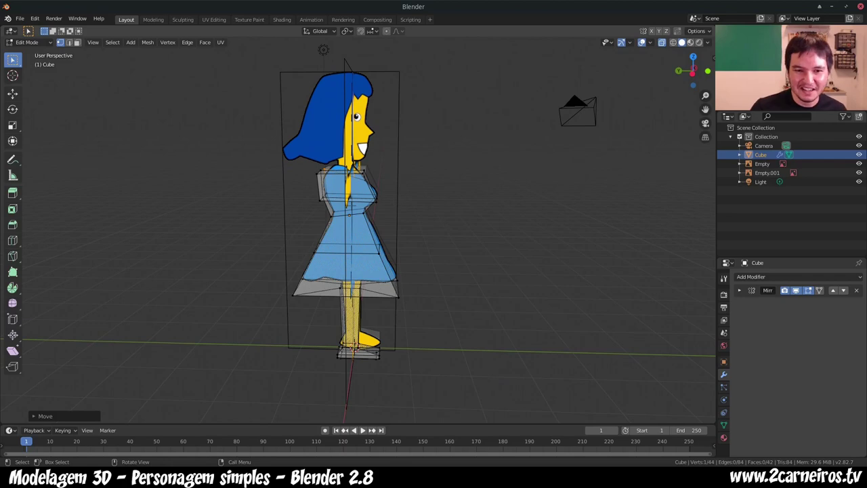
key(KP_3)
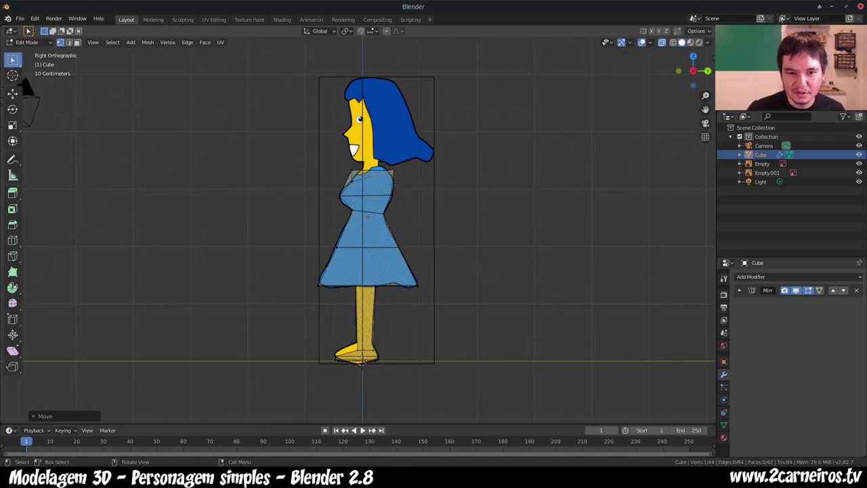
middle_drag(26, 83, 457, 80)
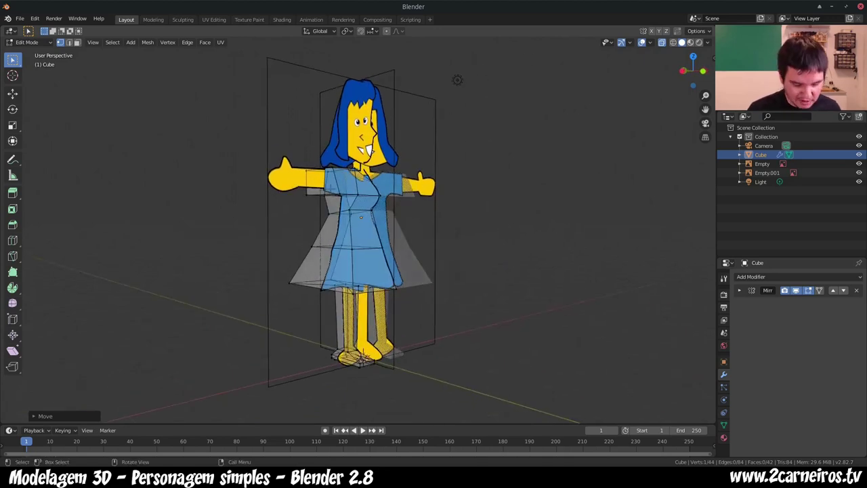
key(3)
click(317, 181)
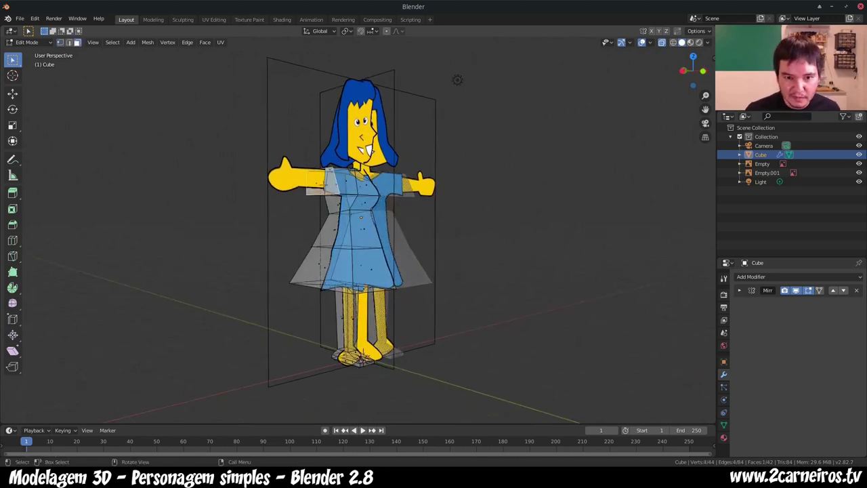
key(KP_3)
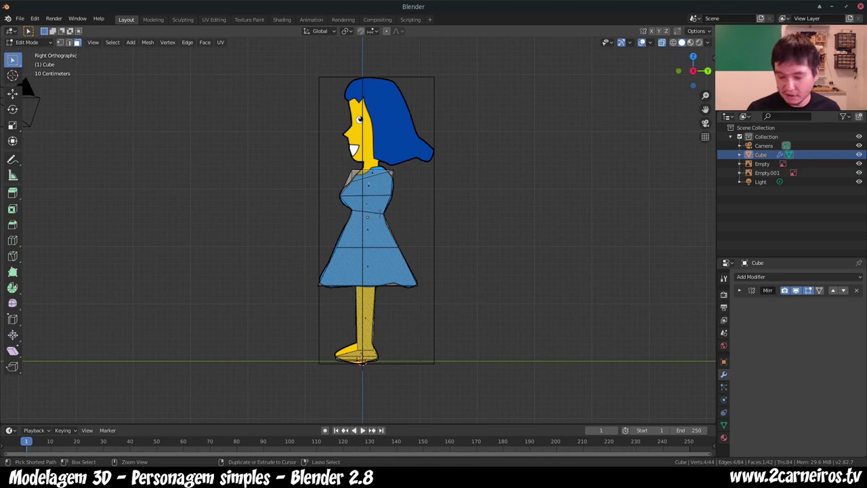
Step: In Left Ortho view, scale the shoulder faces thinner along Y, then turn X-ray off
key(ctrl+KP_3)
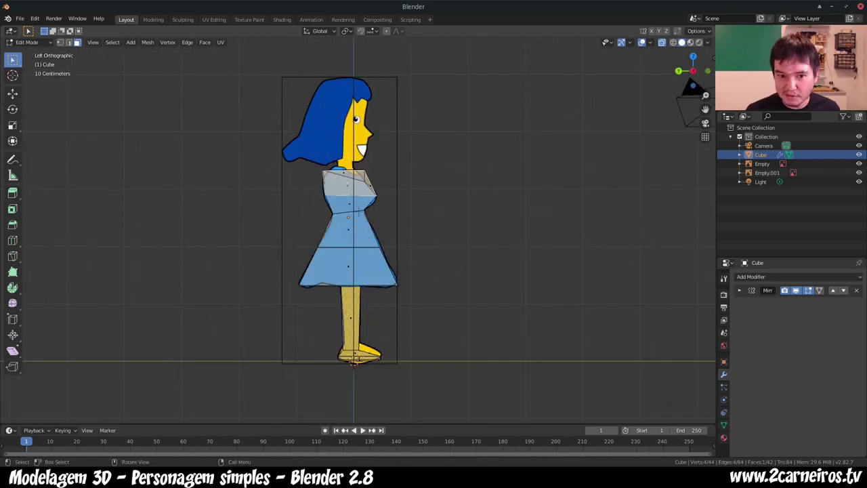
scroll(346, 192, up, 1)
scroll(346, 193, up, 2)
scroll(346, 193, up, 1)
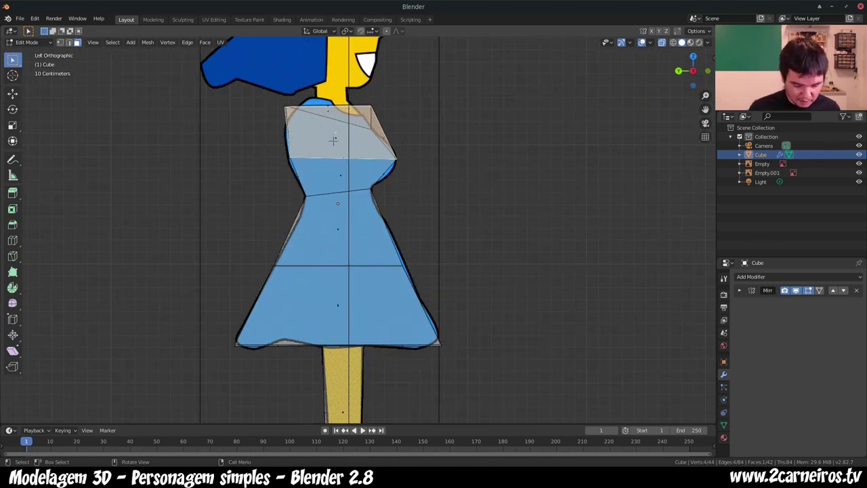
key(s)
key(y)
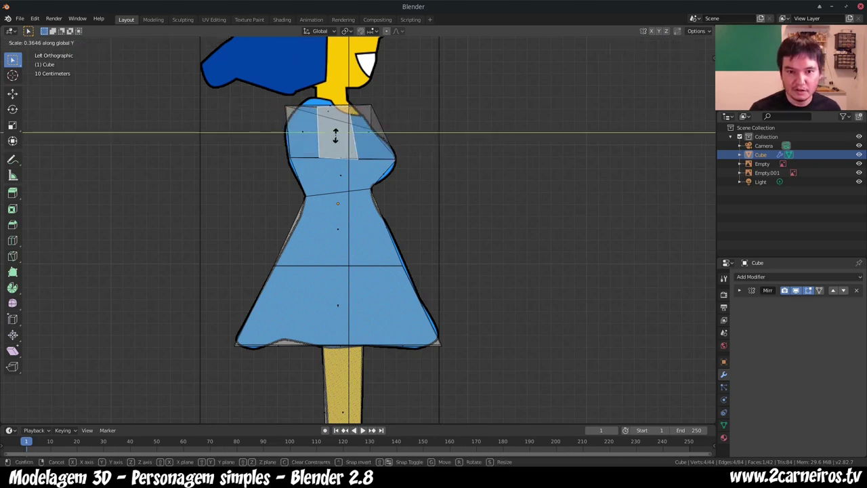
click(334, 136)
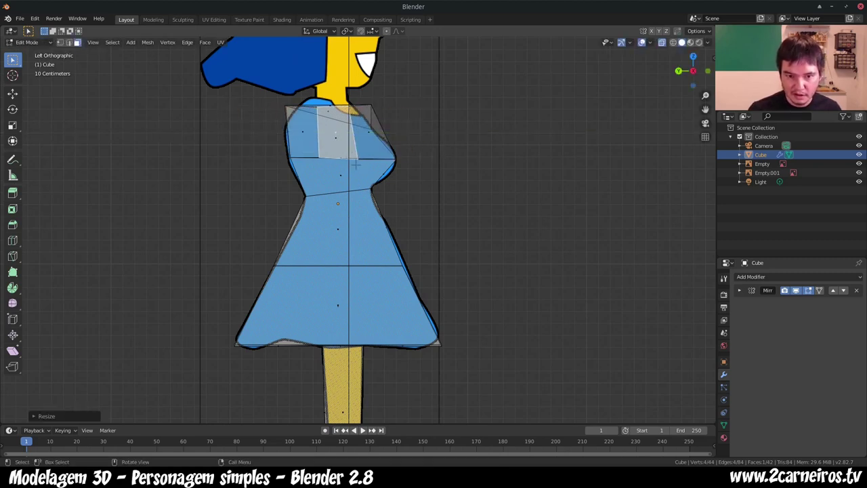
mouse_move(354, 166)
middle_down()
mouse_move(378, 193)
mouse_move(346, 214)
mouse_move(349, 204)
mouse_move(329, 201)
mouse_move(357, 212)
middle_up()
key(alt+z)
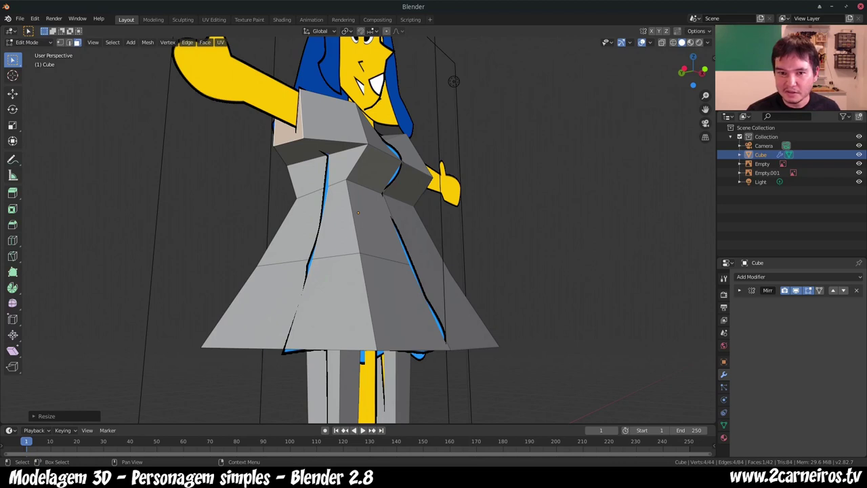
Step: Hide the Empty and Empty.001 reference images and clear the selection
click(858, 163)
click(858, 172)
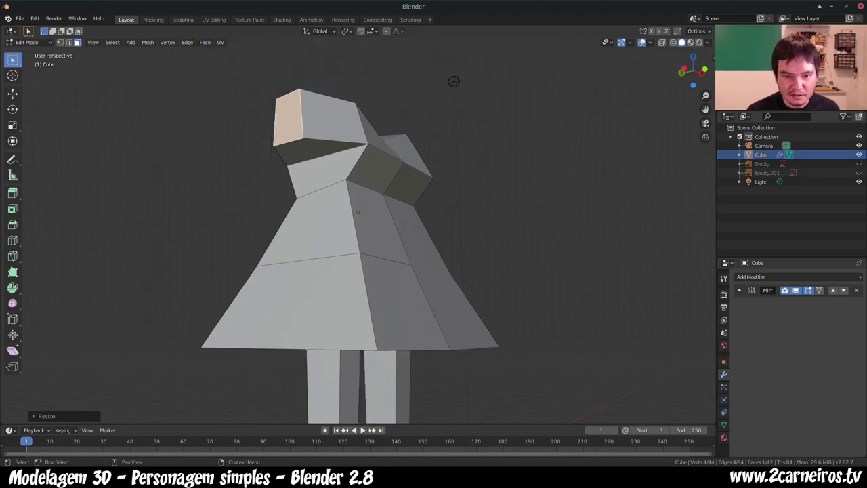
middle_drag(454, 82, 505, 65)
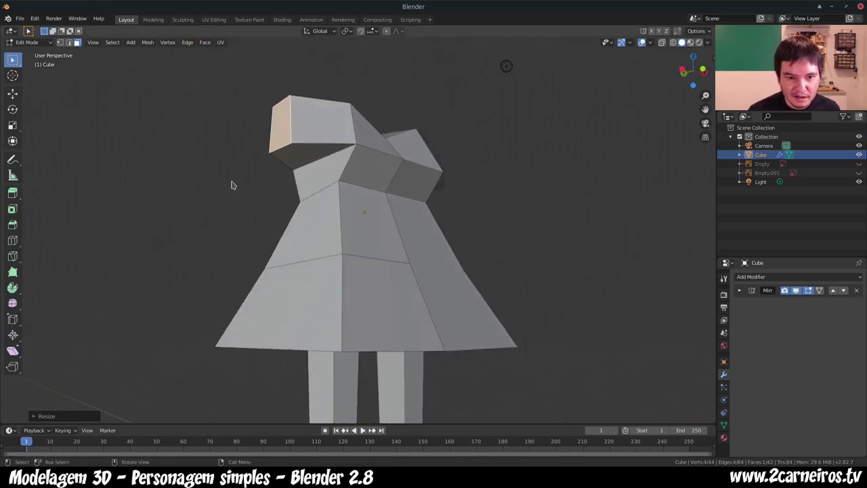
key(a)
key(alt+a)
Step: Select the large chest face and start a vertical loop cut from the left side view
click(309, 168)
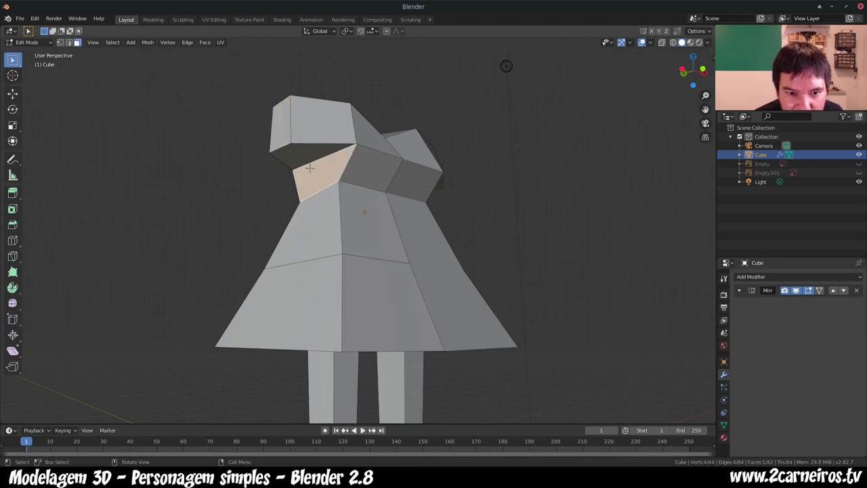
click(327, 213)
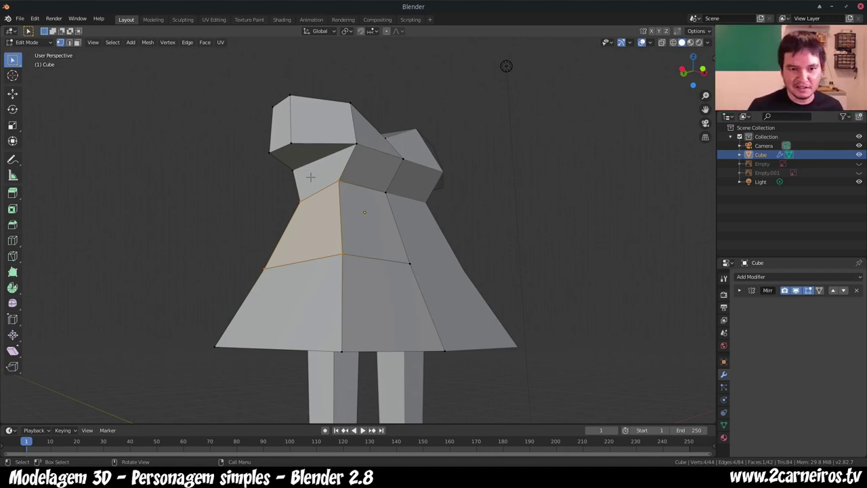
key(KP_1)
key(KP_6)
key(KP_6)
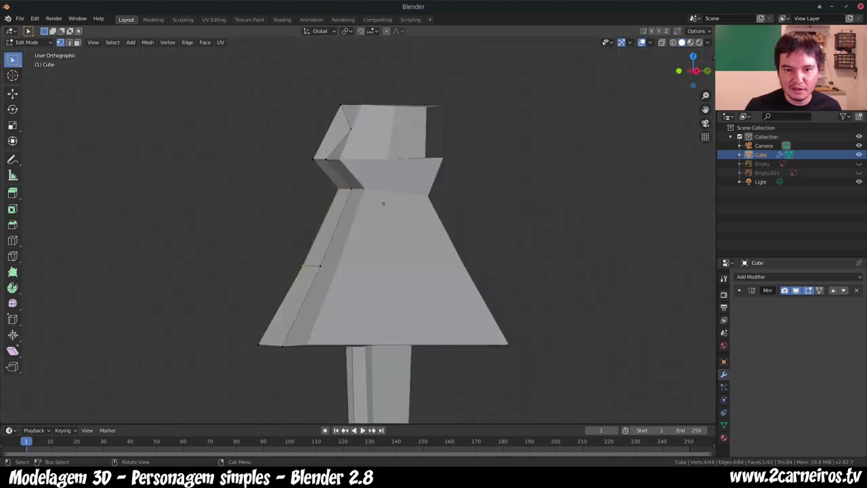
key(KP_1)
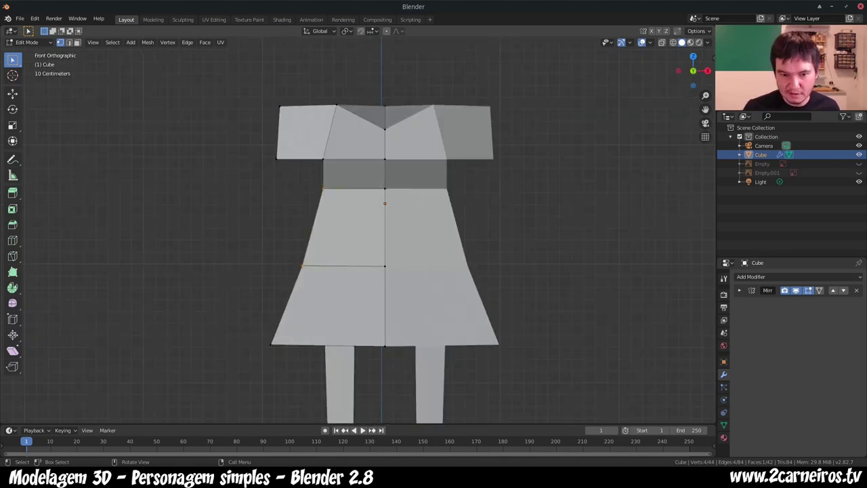
key(KP_4)
key(KP_4)
key(KP_4)
key(KP_4)
key(KP_4)
key(KP_4)
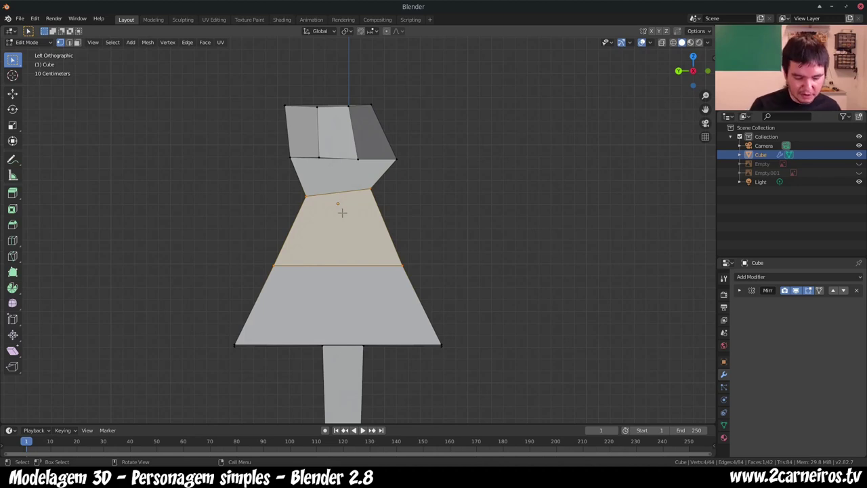
key(ctrl+r)
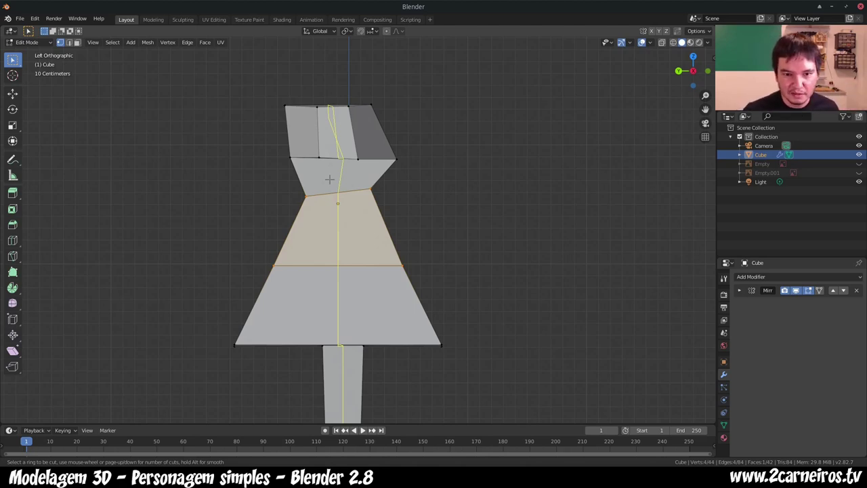
Step: Place the vertical edge loop centred down the dress without sliding
click(329, 179)
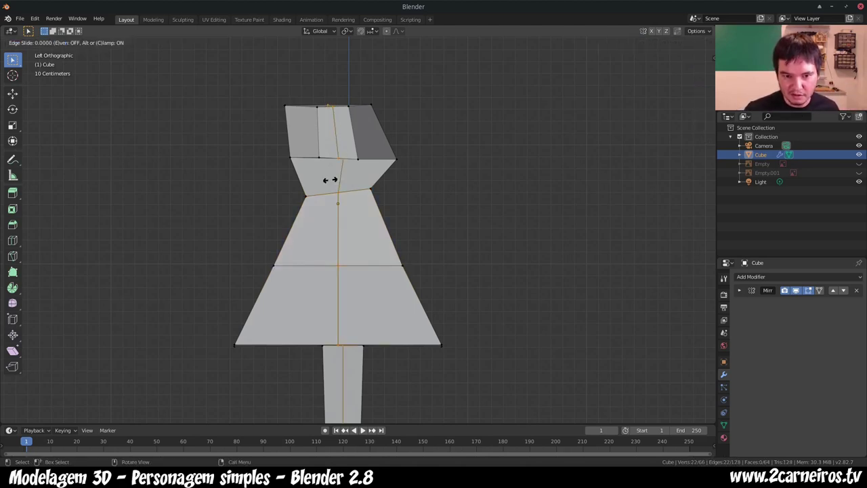
click(329, 179)
mouse_move(332, 179)
middle_down()
mouse_move(454, 96)
mouse_move(423, 111)
middle_up()
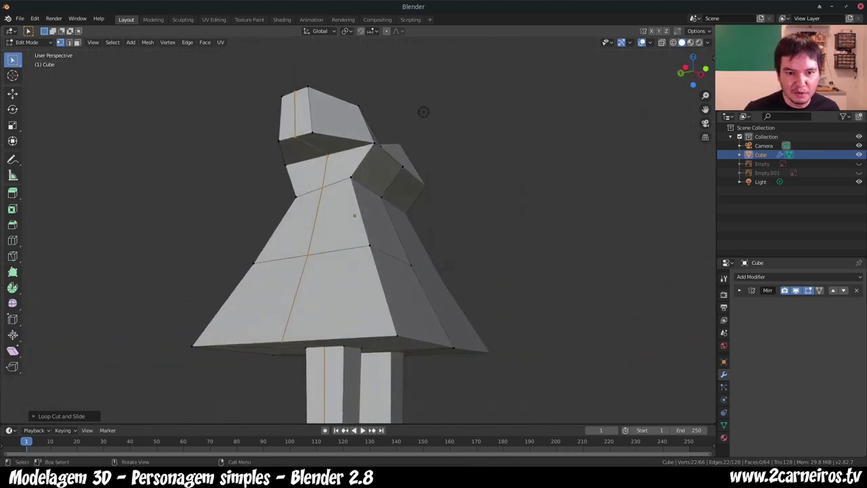
Step: In front view, move a single waist vertex to reshape the dress side
click(328, 157)
mouse_move(328, 172)
middle_down()
mouse_move(379, 174)
mouse_move(365, 174)
middle_up()
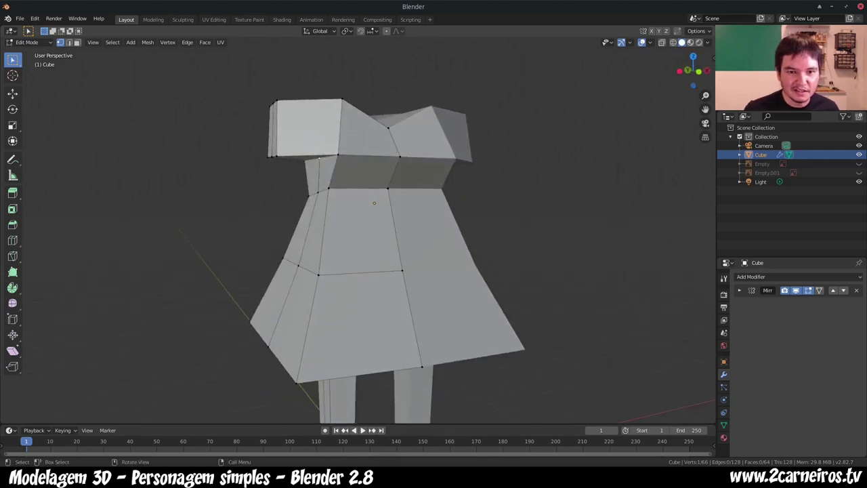
key(KP_1)
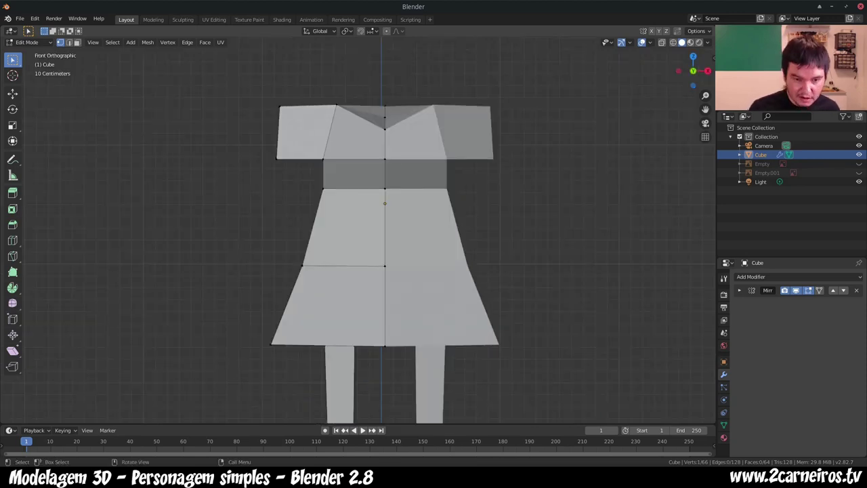
key(g)
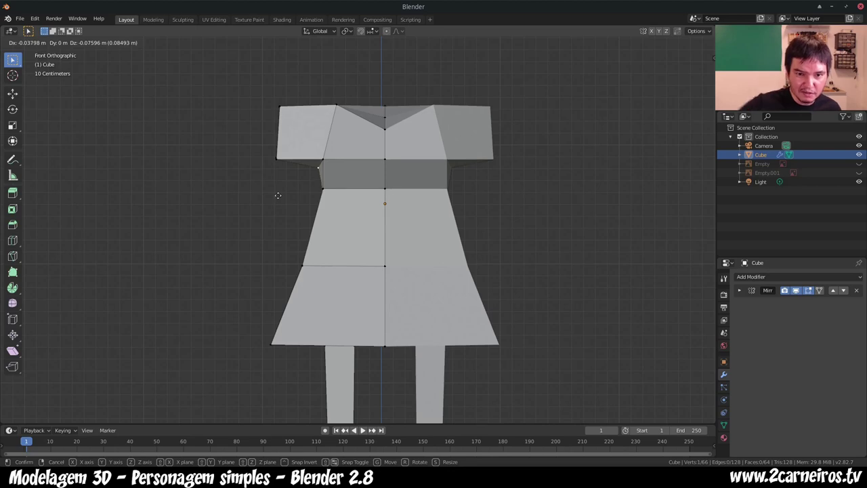
click(277, 195)
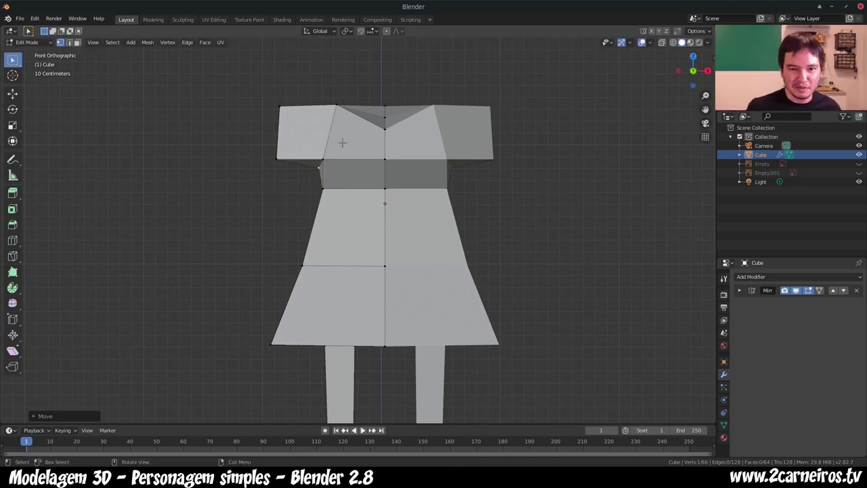
middle_drag(342, 142, 309, 185)
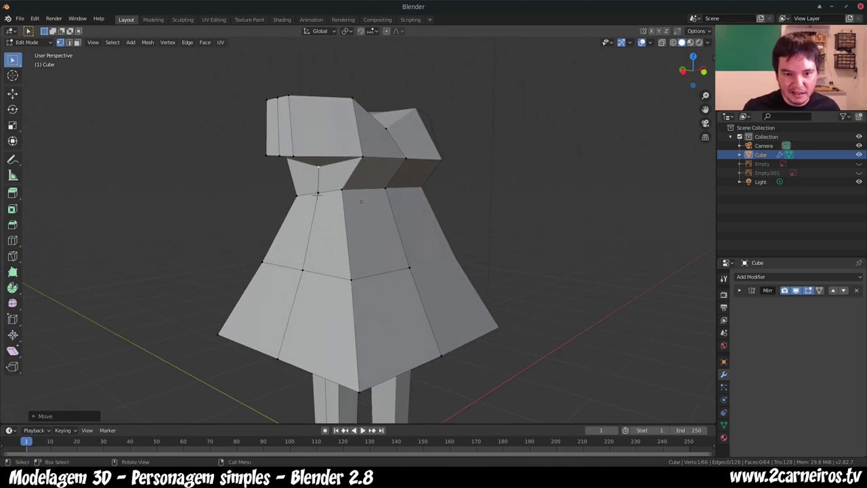
Step: Select two waist-side vertices and nudge them slightly to refine the outline
click(317, 193)
shift+click(301, 270)
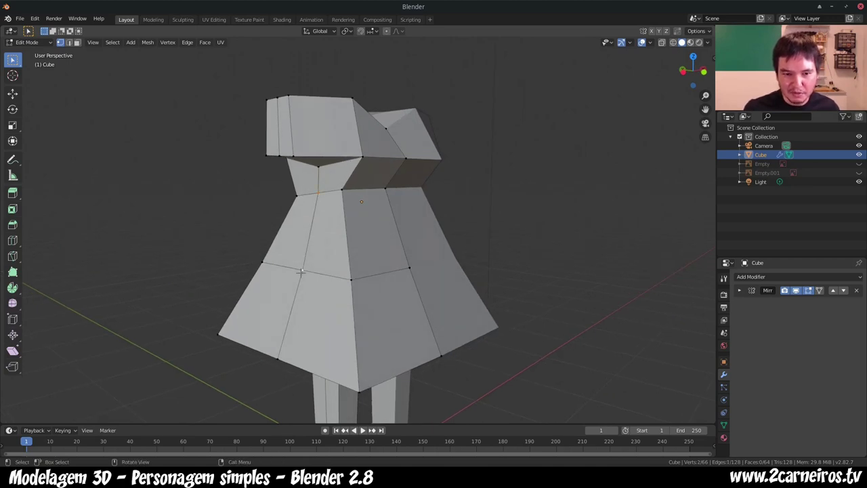
key(KP_3)
key(KP_1)
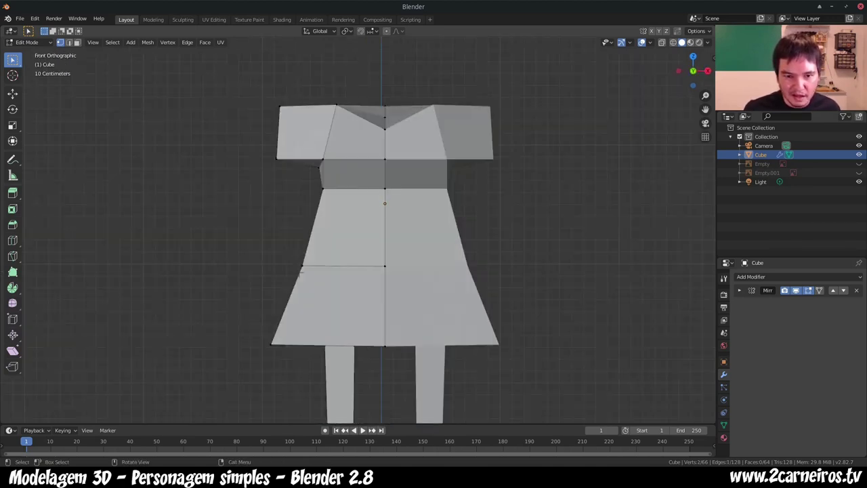
key(g)
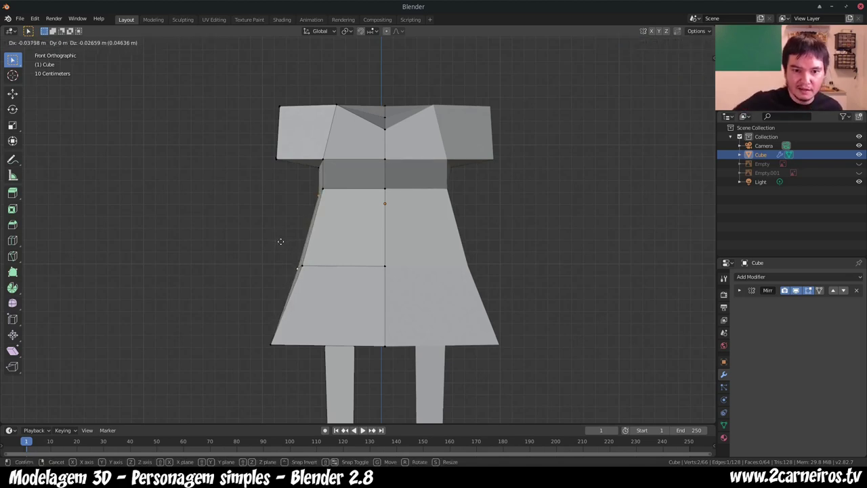
click(280, 241)
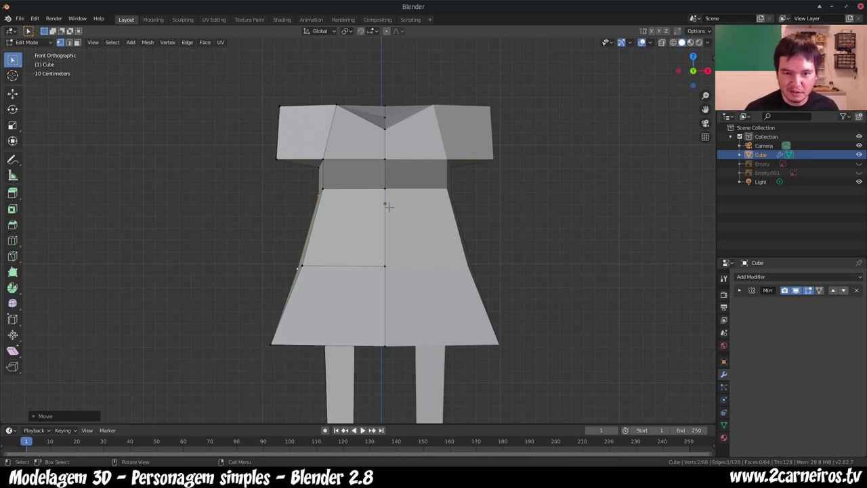
mouse_move(325, 191)
middle_down()
mouse_move(350, 223)
mouse_move(350, 250)
mouse_move(379, 230)
middle_up()
key(KP_1)
scroll(501, 128, down, 5)
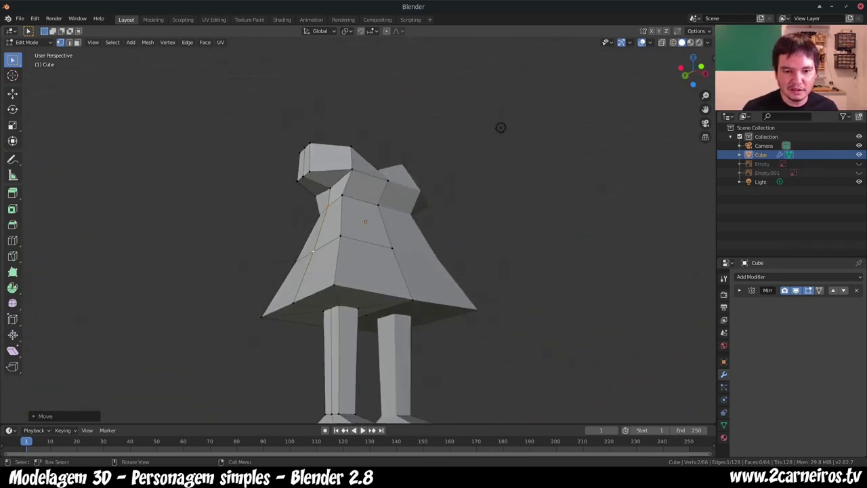
middle_drag(494, 125, 505, 72)
key(KP_1)
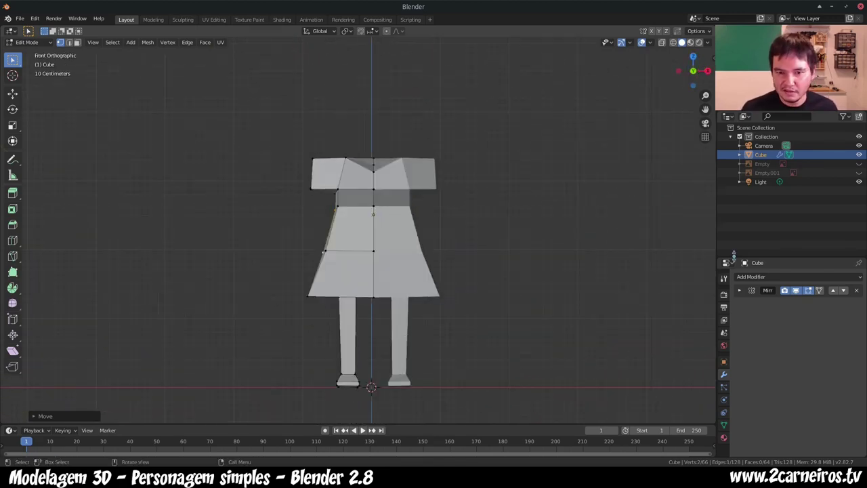
Step: Unhide both reference drawings and select a side face of the shoulder
click(859, 164)
click(859, 172)
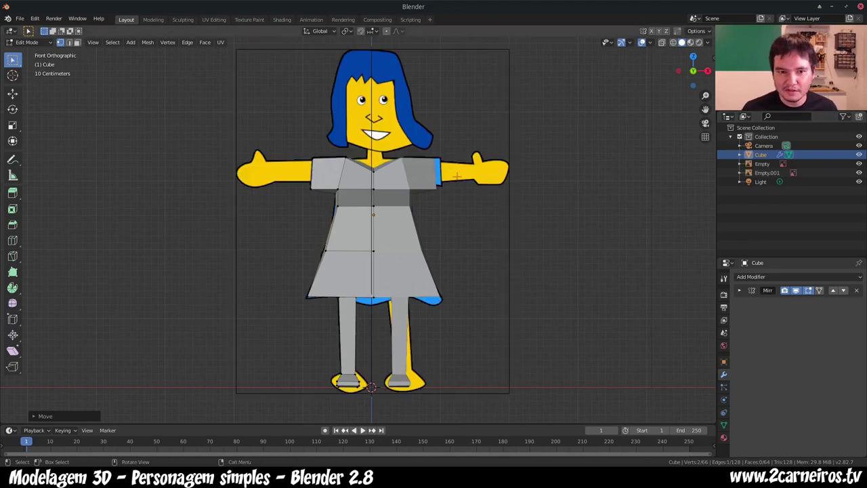
scroll(372, 223, up, 3)
middle_drag(373, 223, 406, 203)
mouse_move(334, 178)
middle_down()
mouse_move(381, 179)
mouse_move(341, 177)
middle_up()
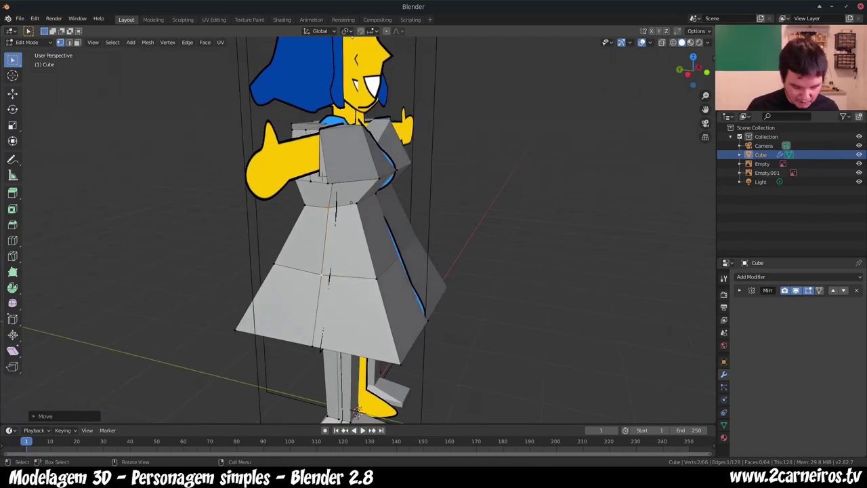
key(3)
click(319, 168)
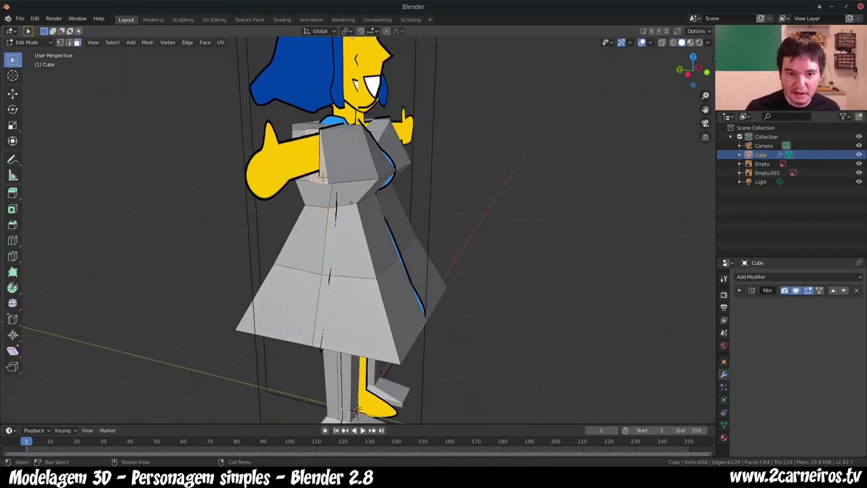
middle_drag(319, 177, 379, 177)
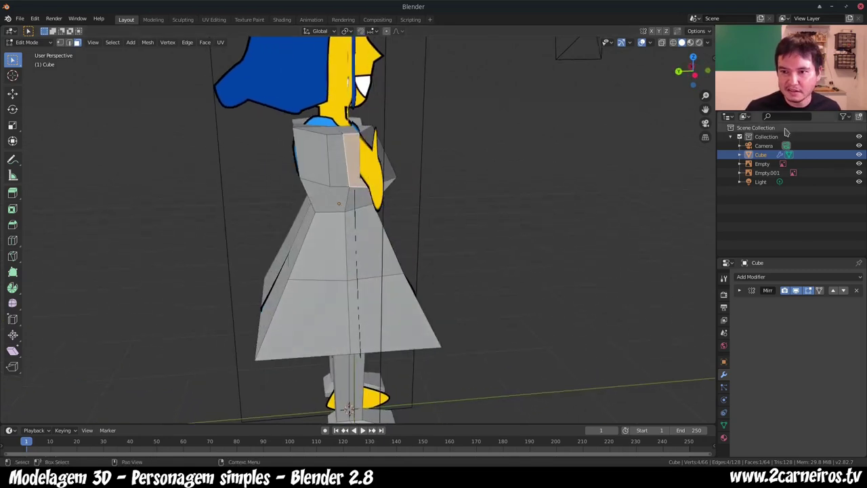
Step: Toggle the side reference and the Cube mesh visibility to compare shapes
click(859, 163)
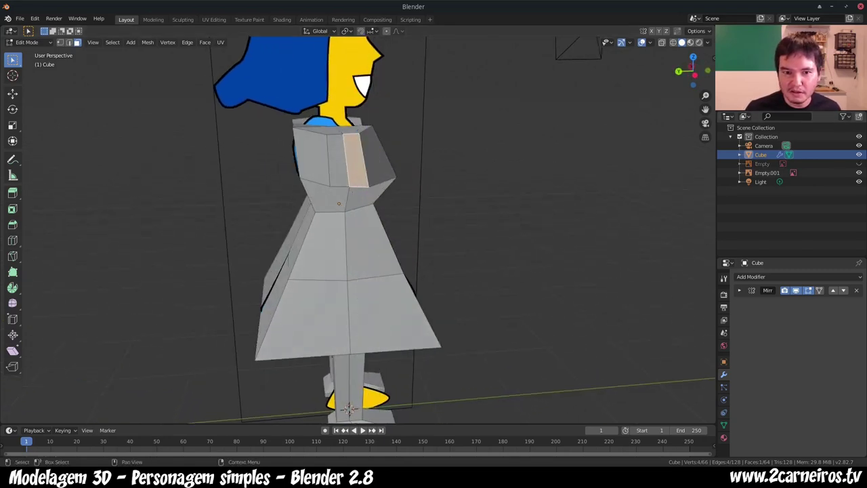
click(858, 163)
click(858, 163)
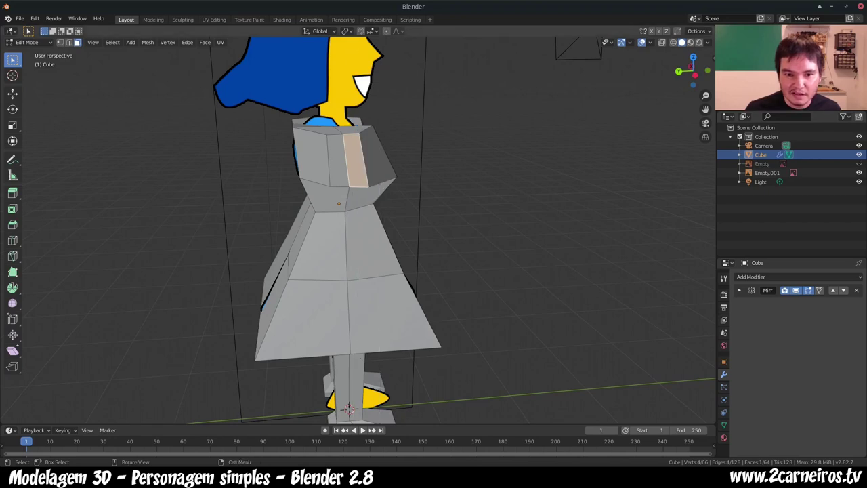
click(859, 154)
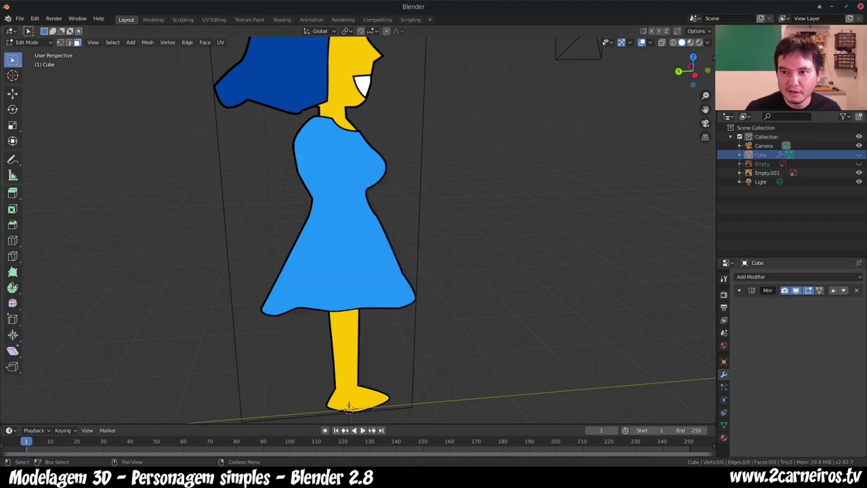
click(859, 155)
click(859, 163)
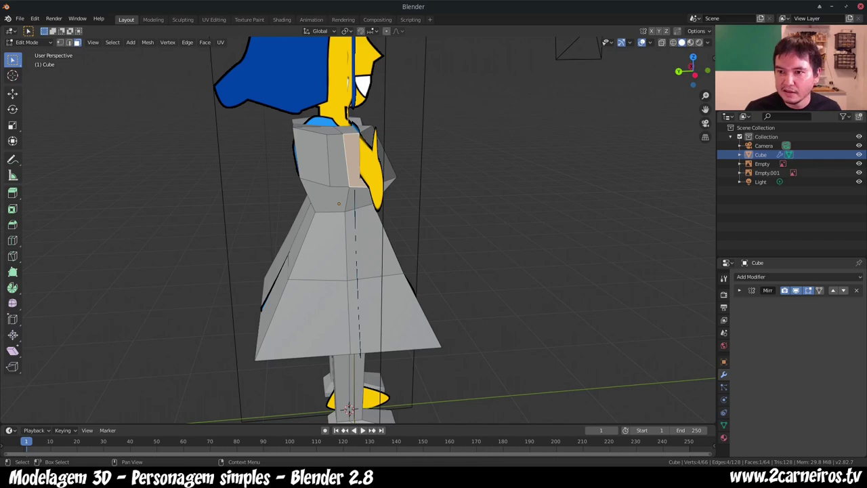
mouse_move(379, 156)
middle_down()
mouse_move(298, 143)
mouse_move(357, 170)
middle_up()
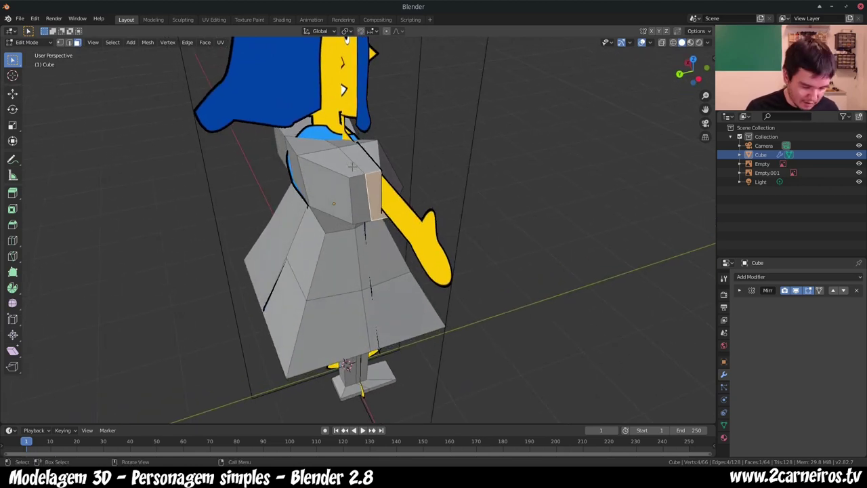
Step: Select the two faces at the shoulder's end and extrude them slightly outward
click(357, 194)
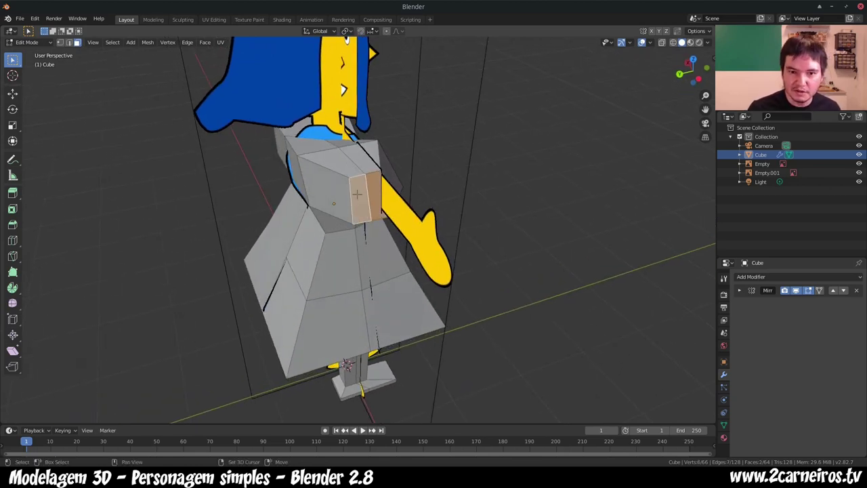
click(365, 195)
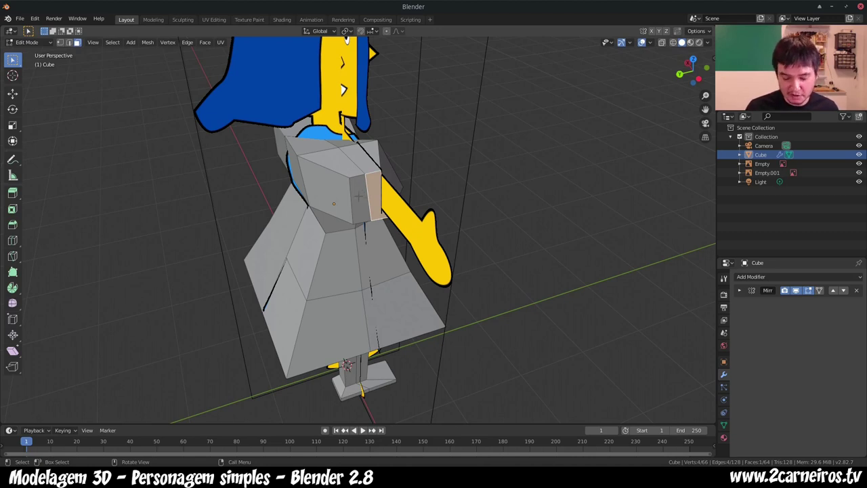
shift+click(358, 196)
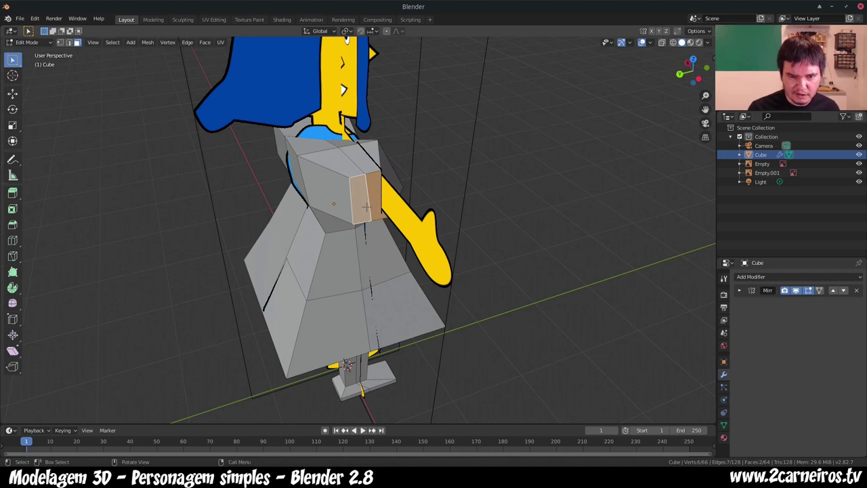
key(e)
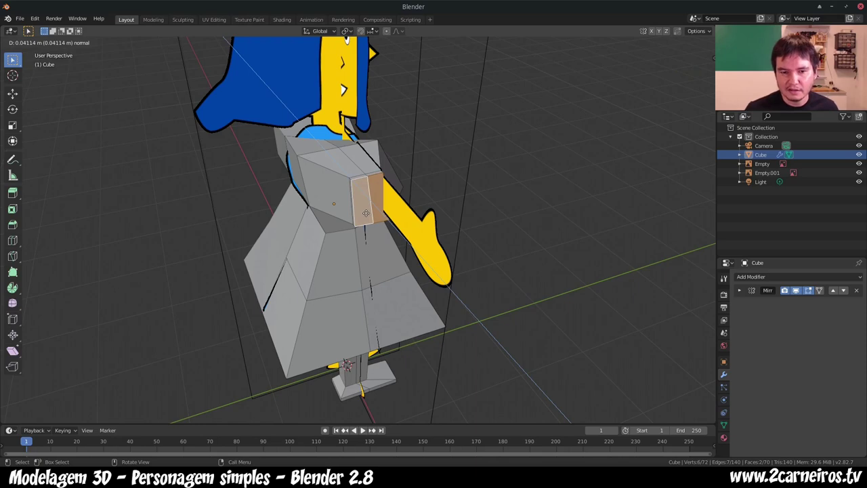
click(369, 214)
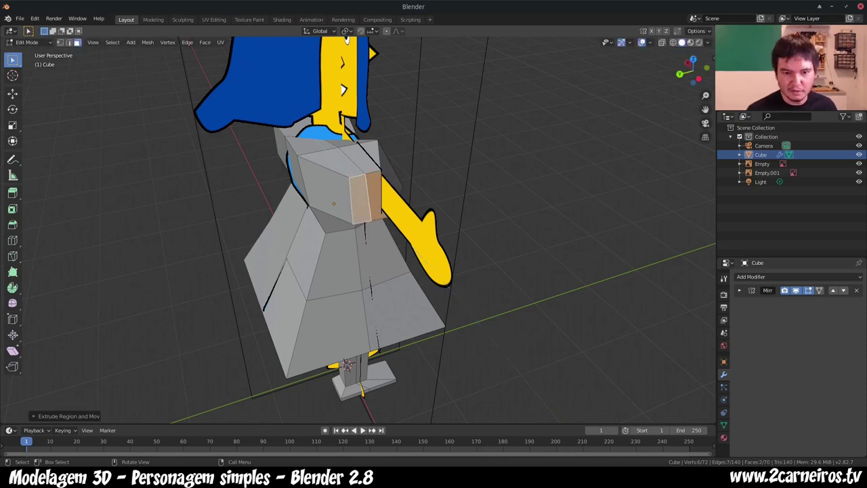
Step: Toggle the dress mesh's visibility to compare its shape against the reference drawings
mouse_move(369, 214)
middle_down()
mouse_move(342, 216)
mouse_move(369, 199)
middle_up()
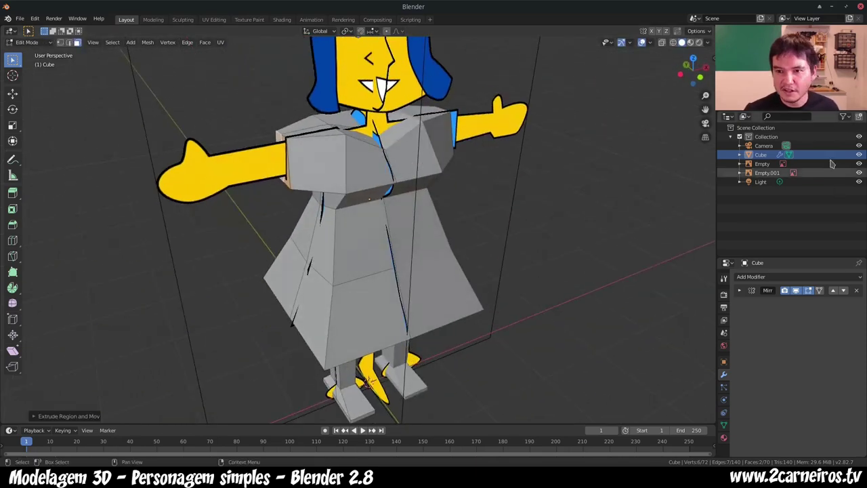
key(h)
key(alt+h)
key(h)
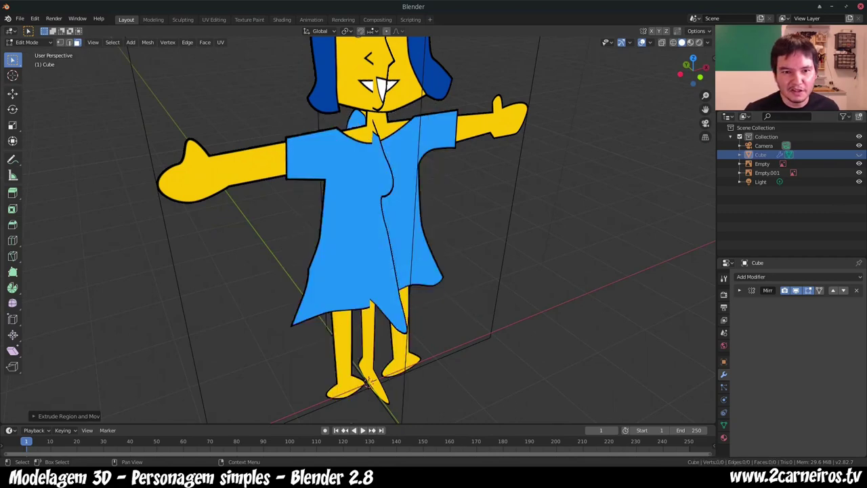
key(alt+h)
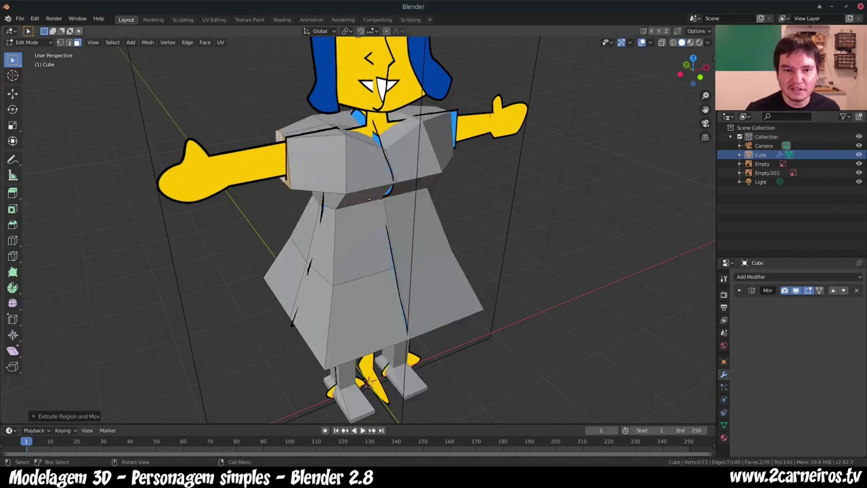
mouse_move(217, 181)
middle_down()
mouse_move(284, 183)
mouse_move(350, 270)
mouse_move(376, 157)
middle_up()
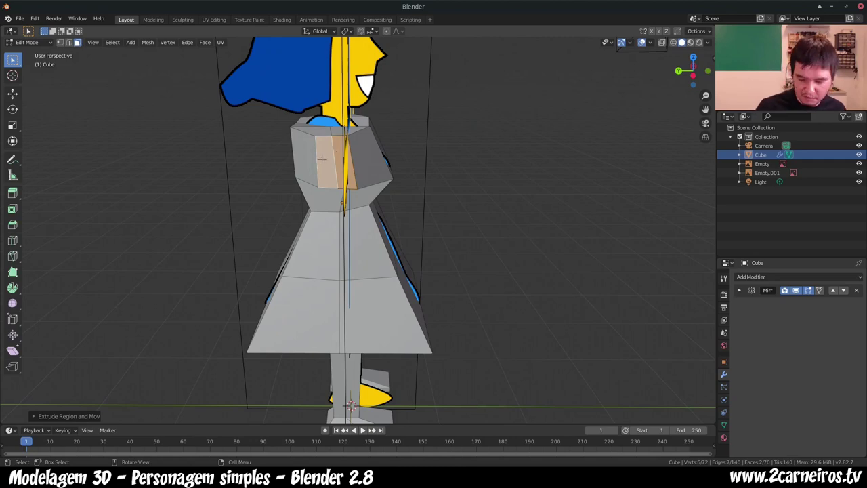
Step: Inset the face at the end of the shoulder
key(KP_1)
key(KP_3)
key(KP_1)
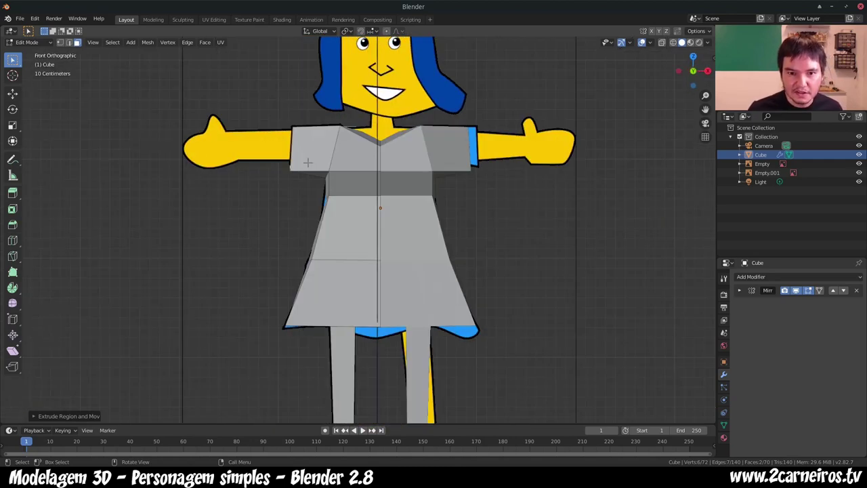
middle_drag(308, 163, 430, 181)
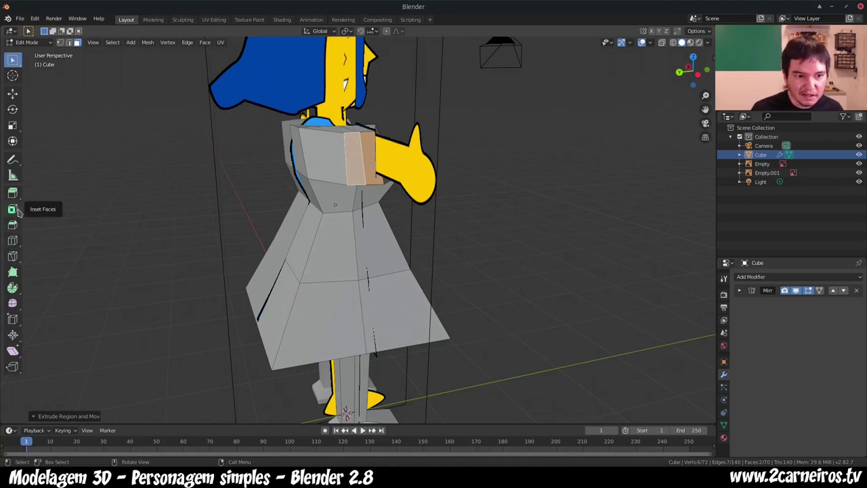
key(i)
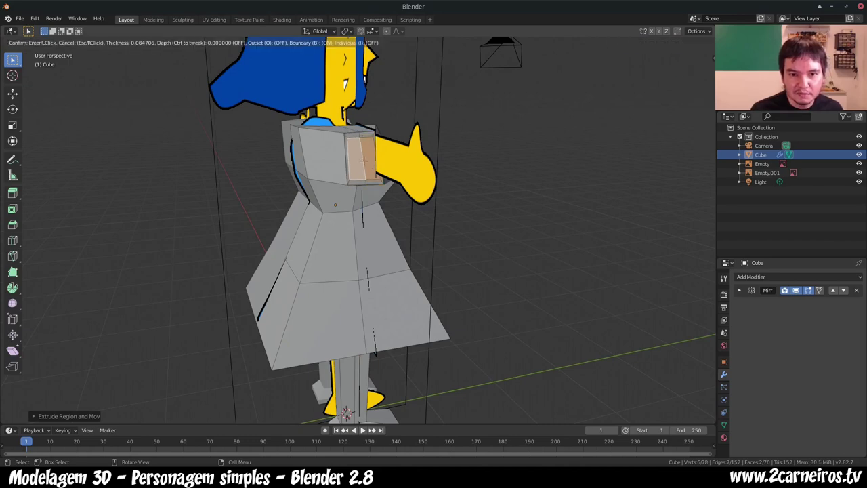
click(364, 160)
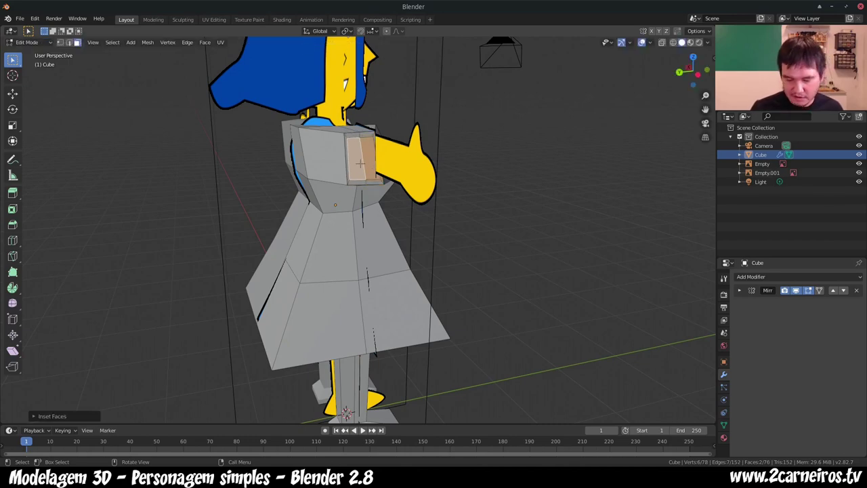
Step: Extrude the inset face along the upper arm in front view to form the short sleeve
key(KP_1)
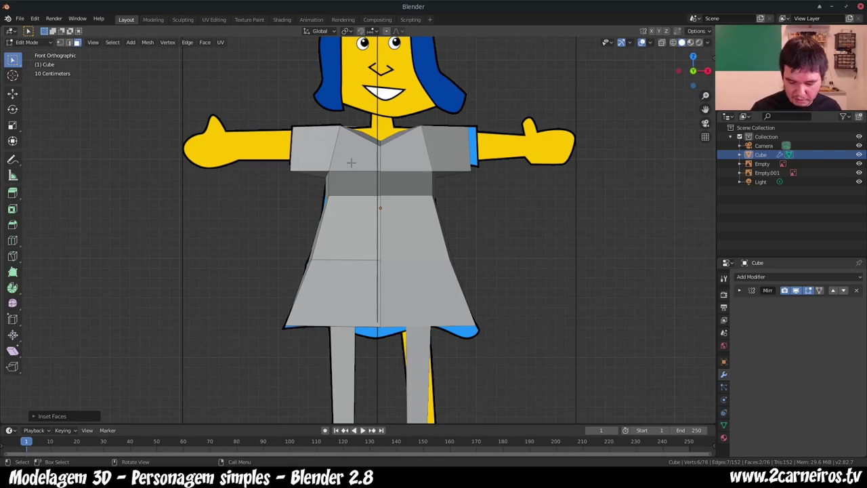
key(e)
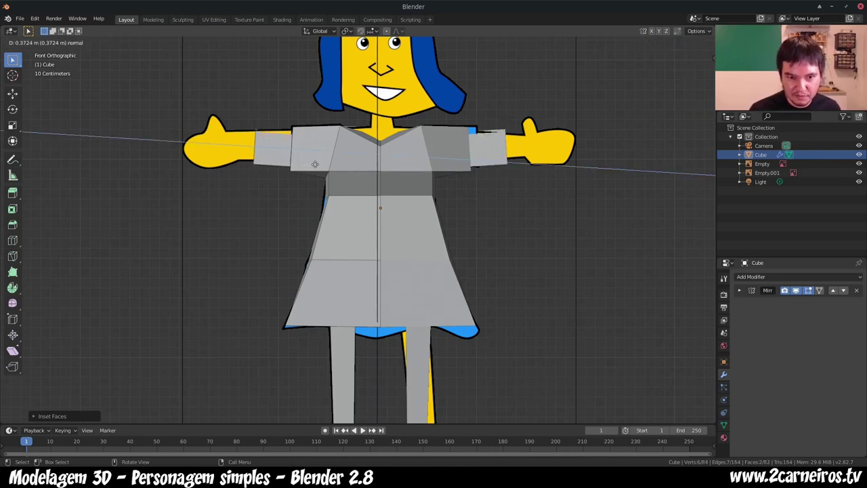
click(314, 164)
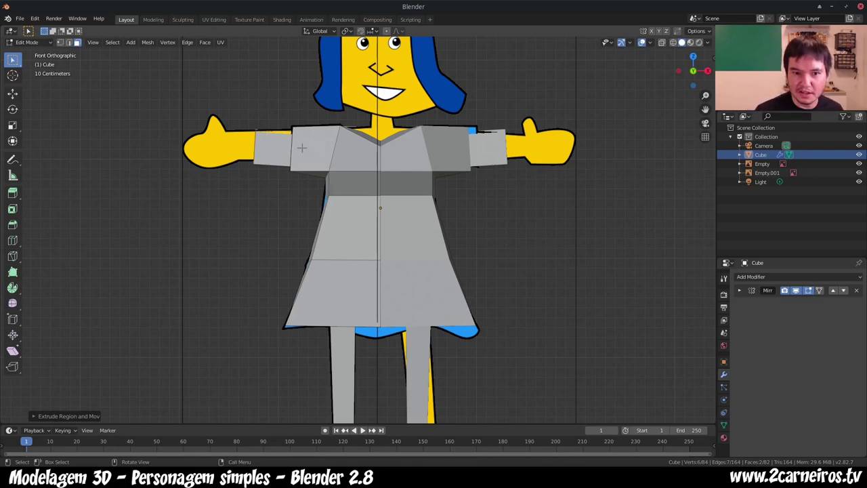
Step: Box-select the sleeve vertices in vertex mode and scale them along the X axis
key(Tab)
key(Tab)
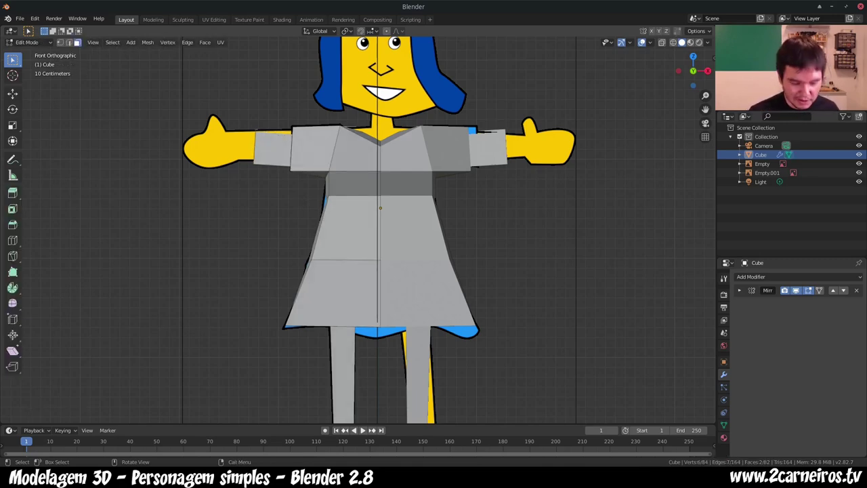
key(a)
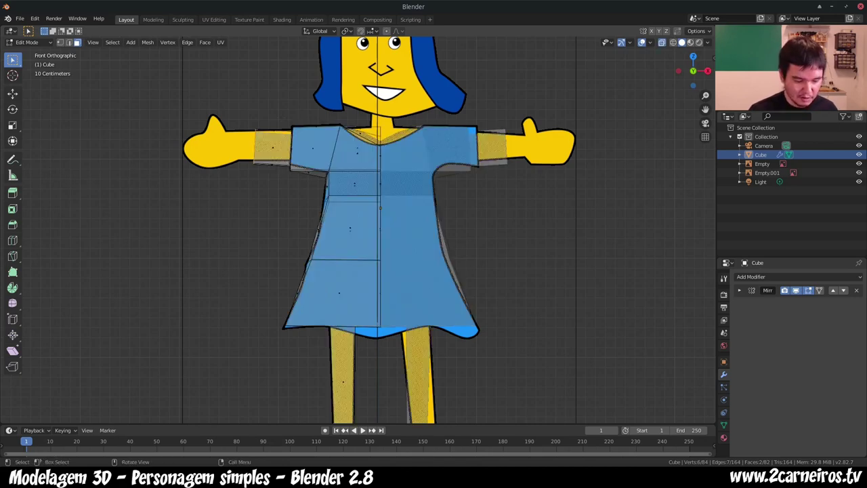
key(1)
drag(279, 117, 328, 190)
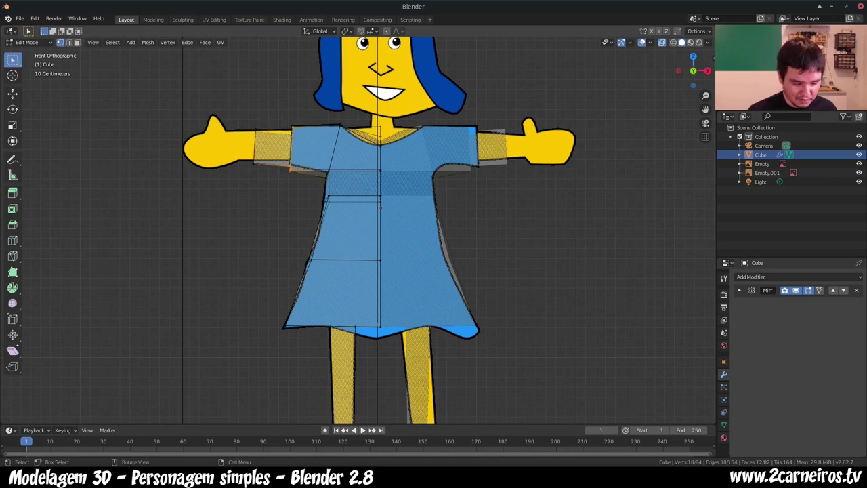
key(s)
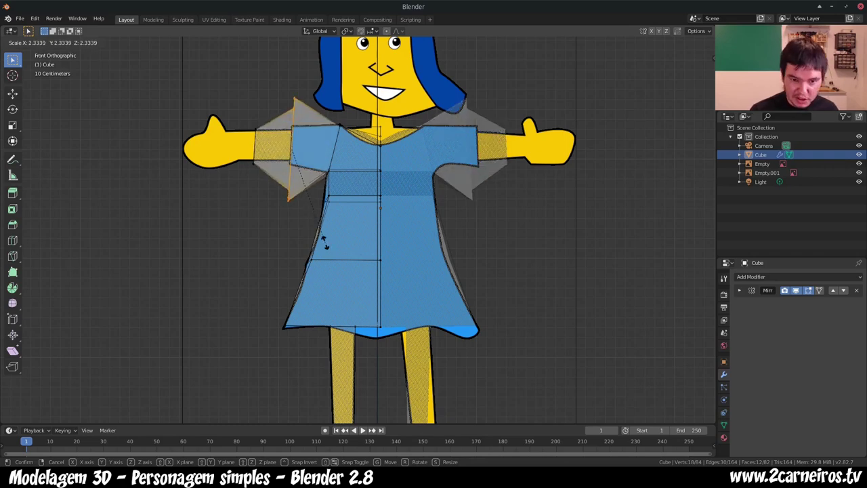
key(x)
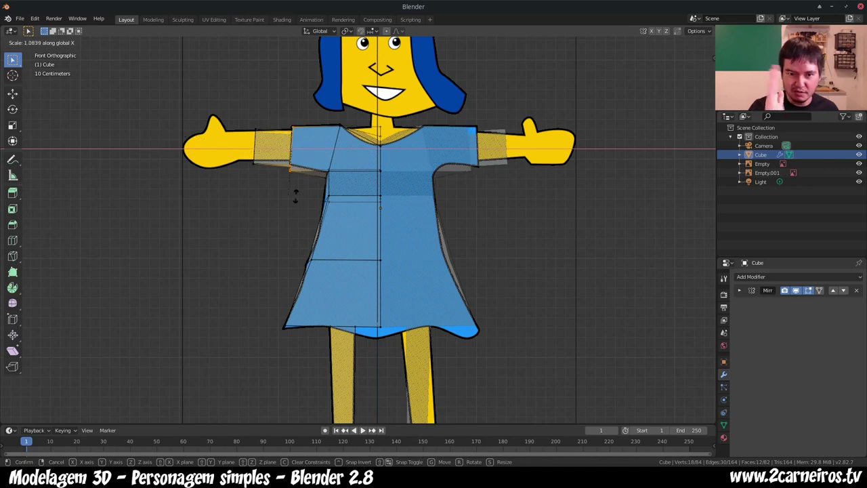
click(214, 186)
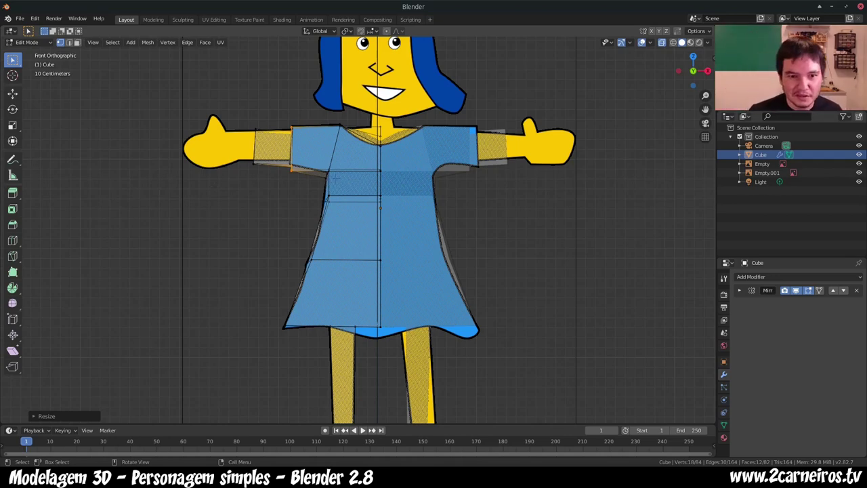
Step: Flatten the sleeve-end vertices with S X 0, then shrink them slightly to fit the arm
drag(238, 118, 269, 187)
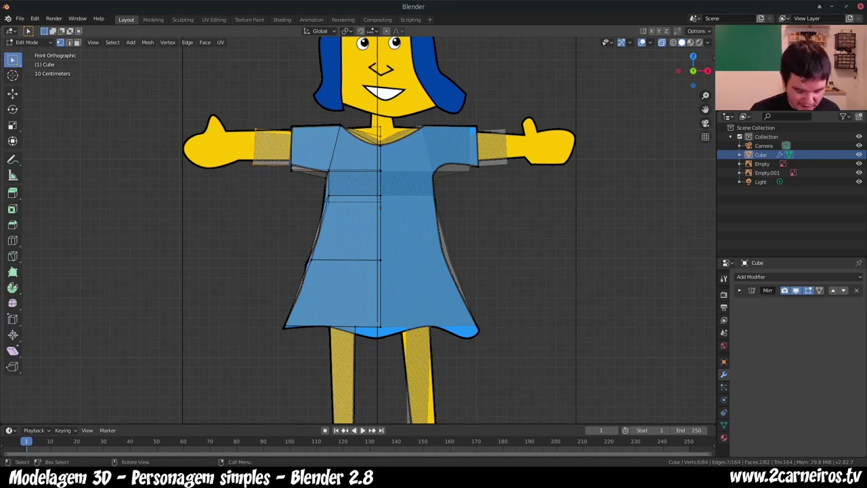
text(sx)
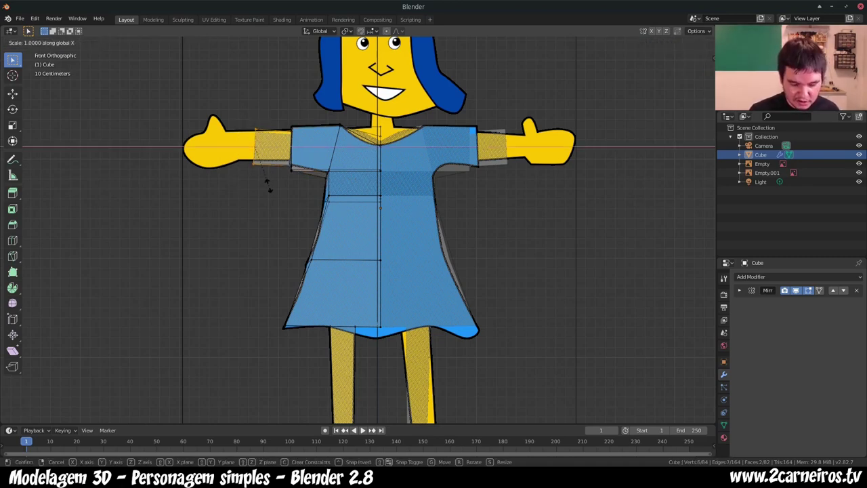
text(0)
key(Return)
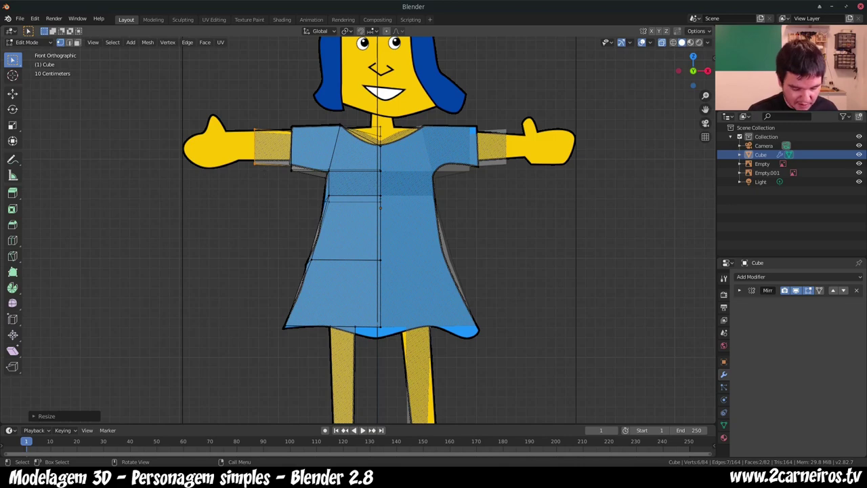
key(s)
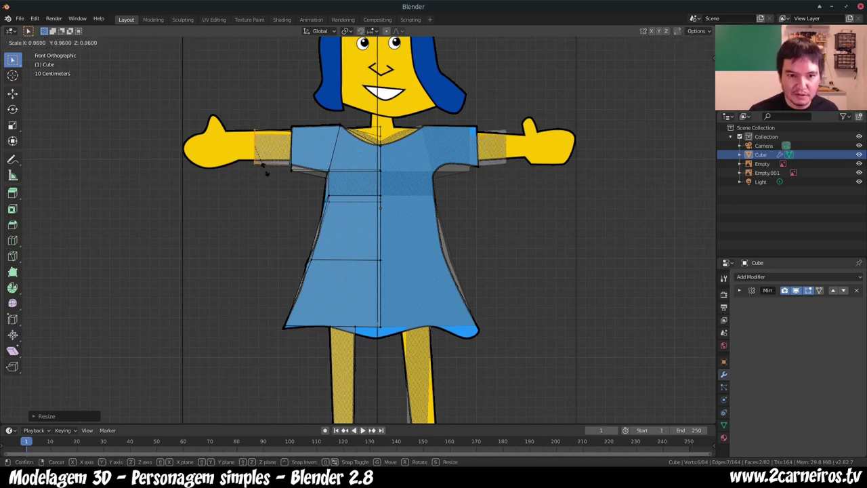
click(265, 170)
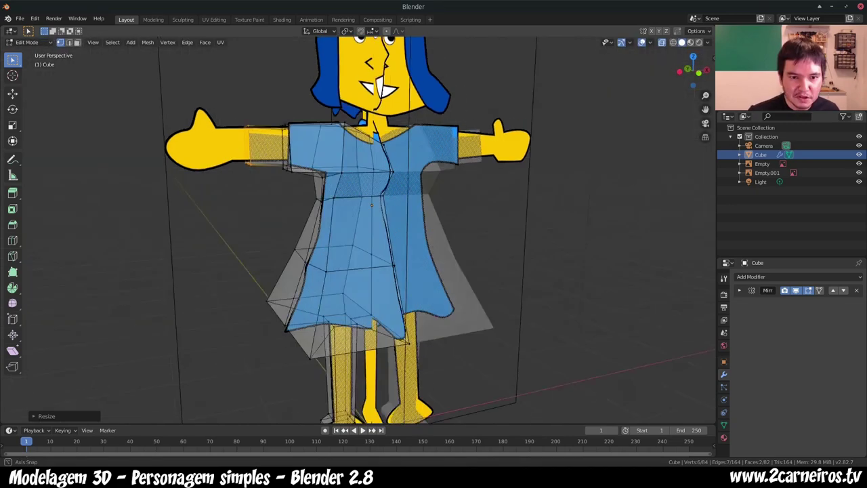
Step: Orbit and zoom in on the arm end, then try S Y 0 on it and cancel
middle_drag(264, 170, 352, 396)
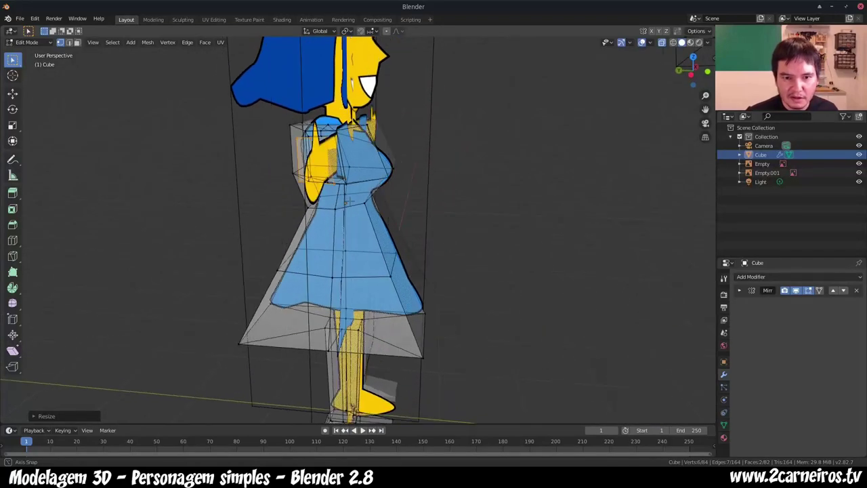
mouse_move(350, 396)
middle_down()
mouse_move(349, 415)
mouse_move(347, 36)
mouse_move(336, 418)
middle_up()
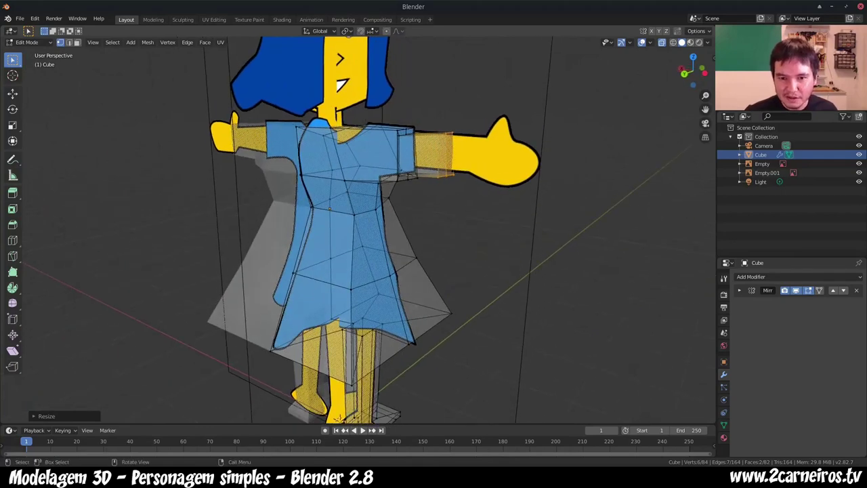
scroll(376, 170, up, 3)
scroll(472, 212, down, 4)
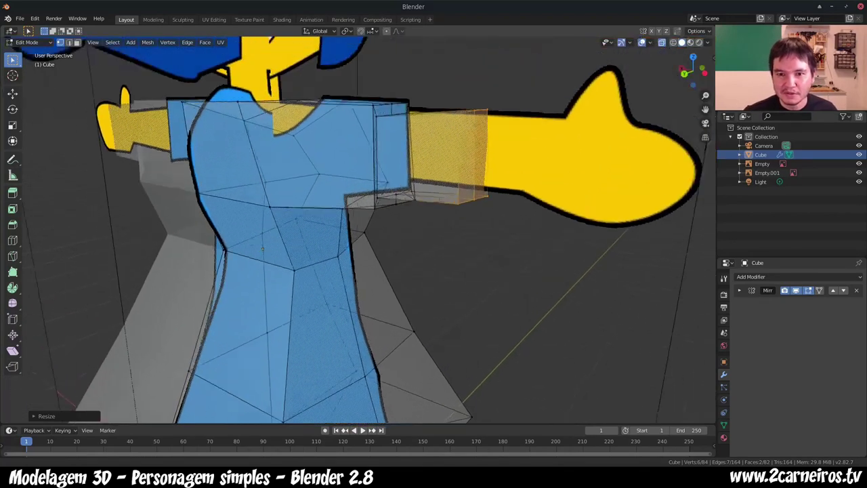
middle_drag(472, 217, 391, 145)
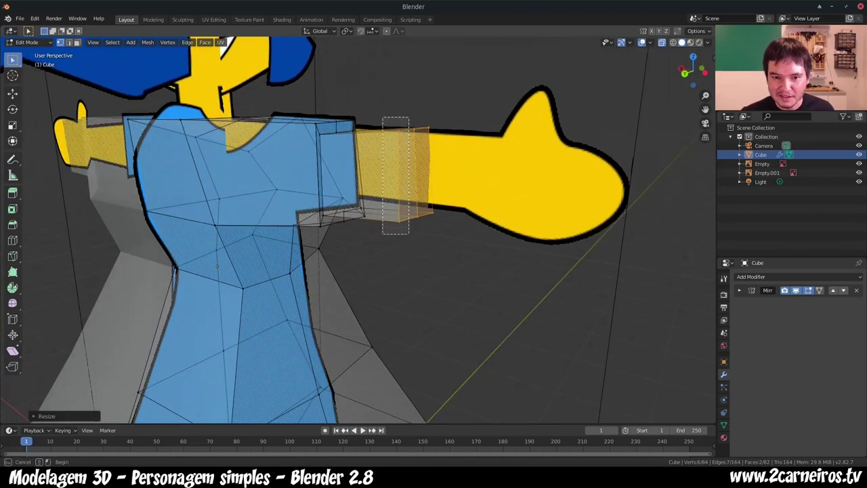
key(Escape)
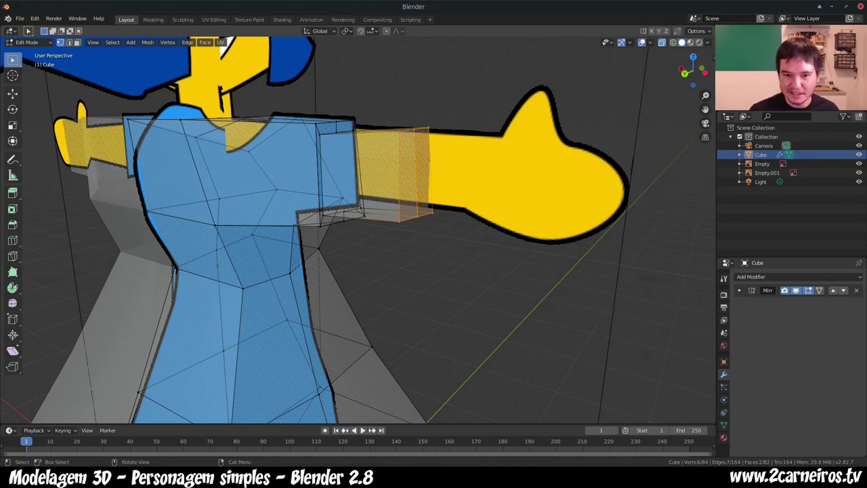
text(sy0)
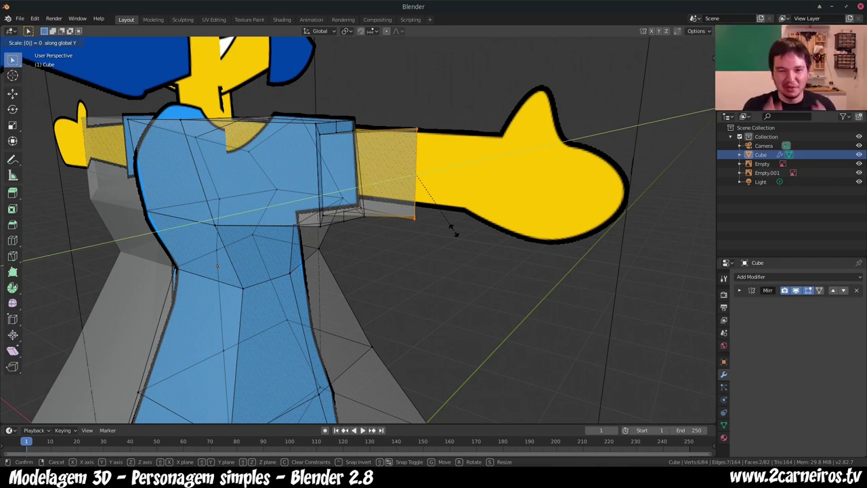
key(Escape)
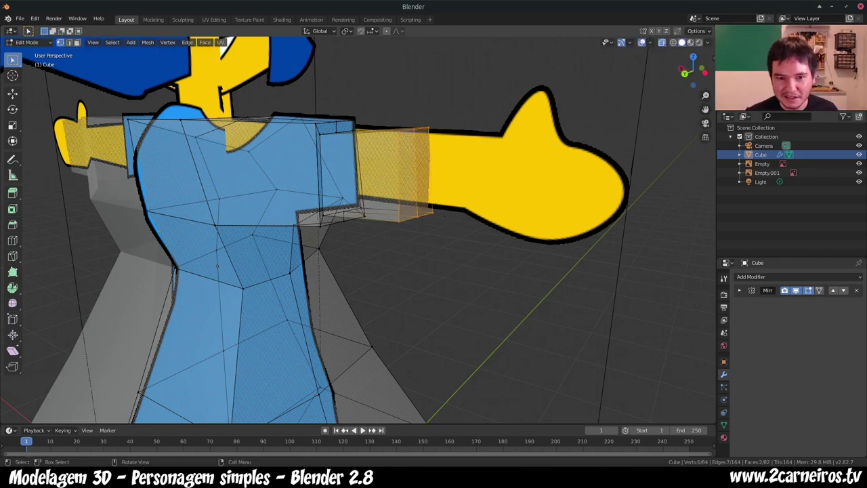
Step: Move the arm-end edge outward so the arm segment reaches the glove
drag(385, 117, 410, 276)
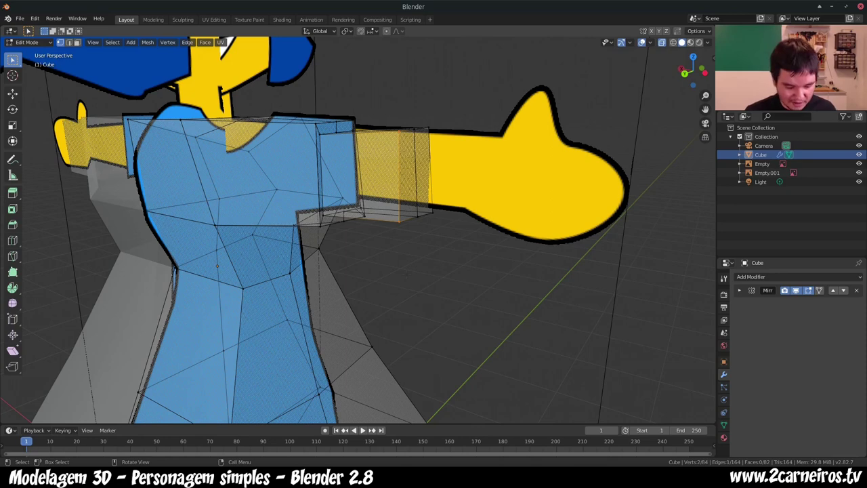
key(s)
key(Return)
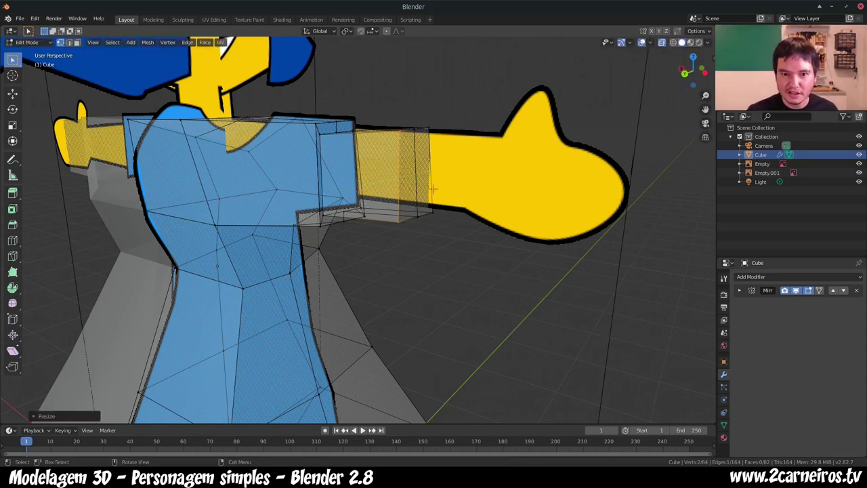
key(g)
key(Return)
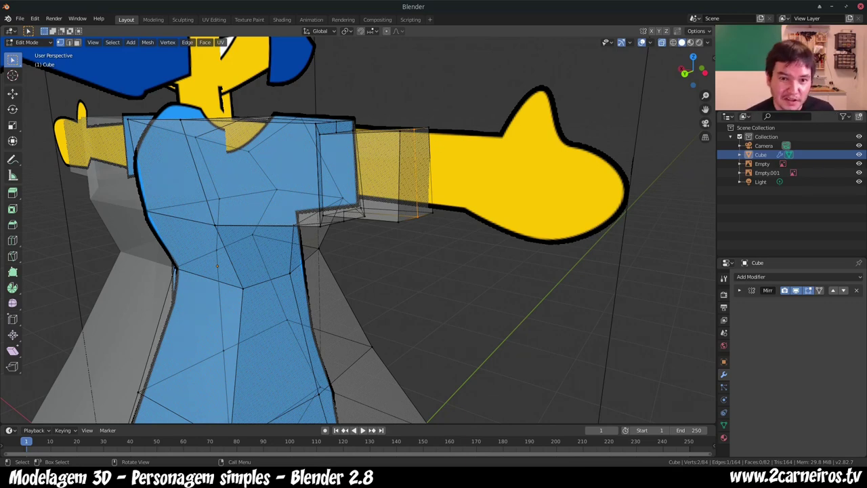
Step: Select the vertices and edge under the shoulder where the arm joins the chest
mouse_move(378, 107)
mouse_down()
mouse_move(337, 134)
mouse_move(370, 139)
mouse_up()
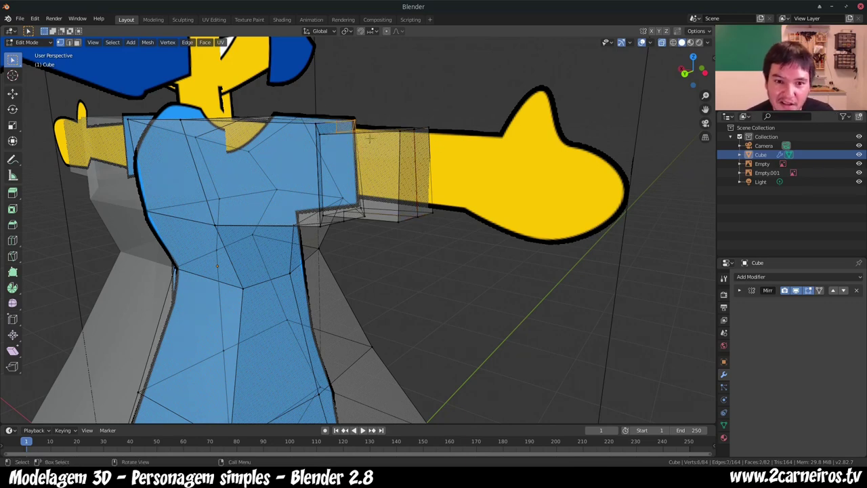
click(274, 189)
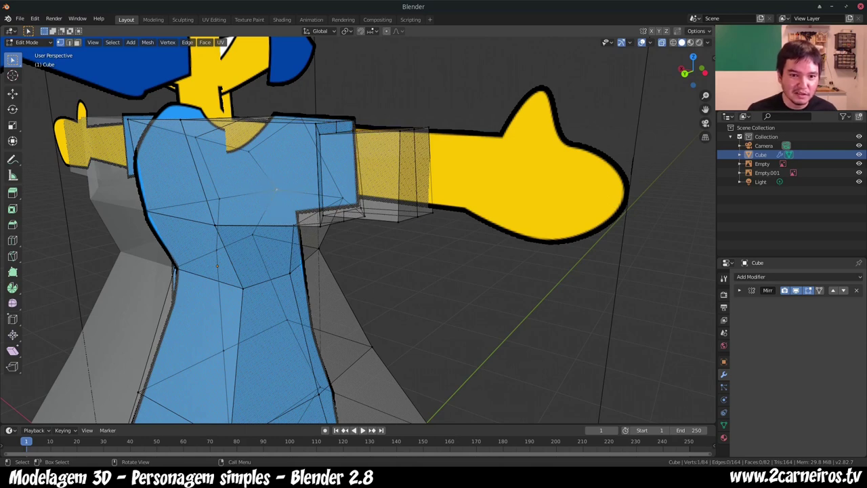
key(ctrl+KP_Add)
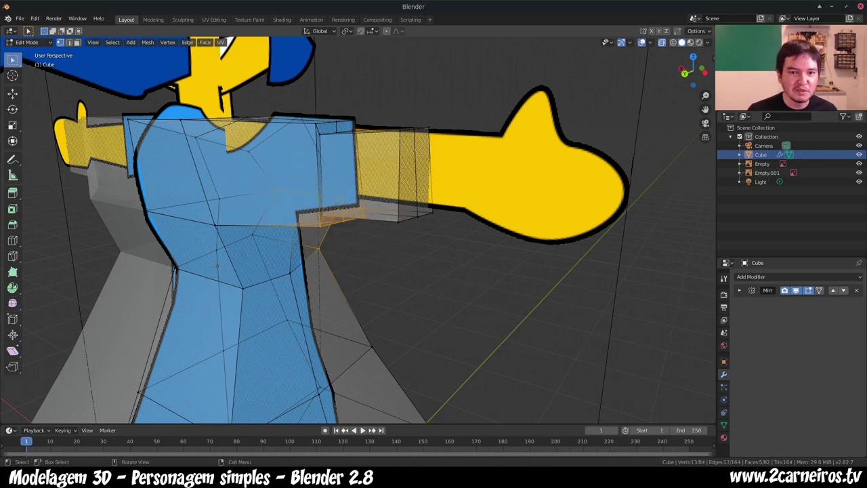
middle_drag(359, 210, 404, 182)
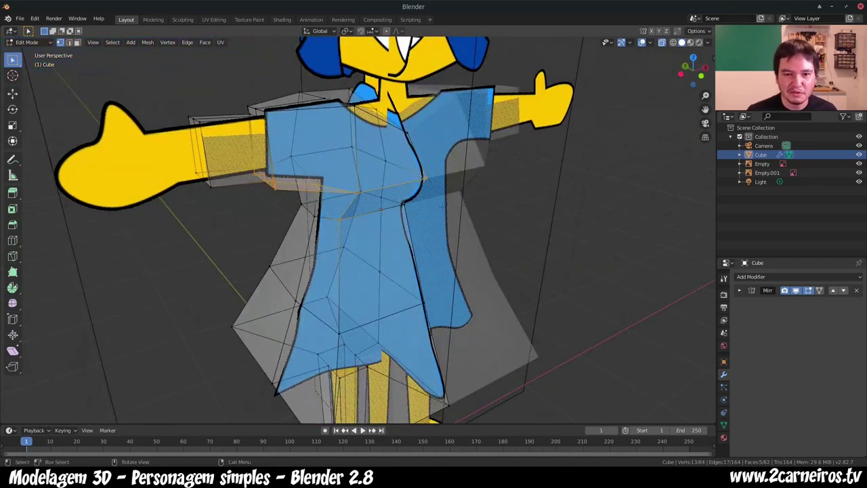
mouse_move(338, 196)
middle_down()
mouse_move(357, 184)
mouse_move(352, 161)
middle_up()
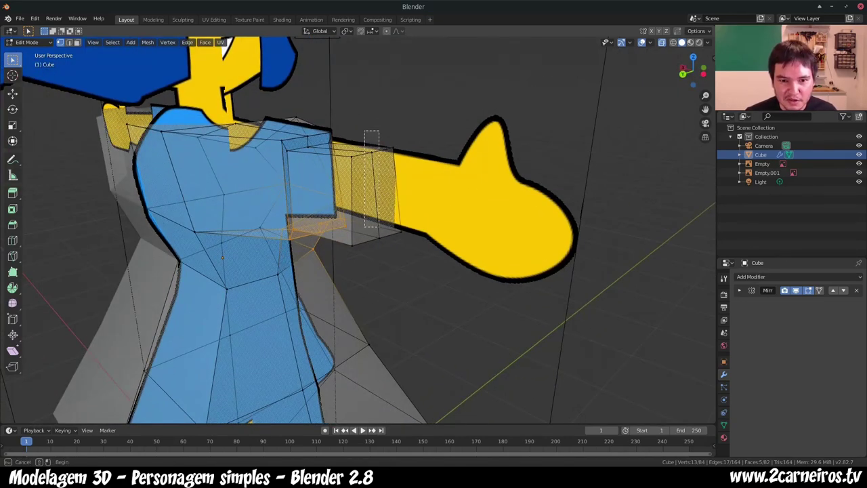
click(377, 235)
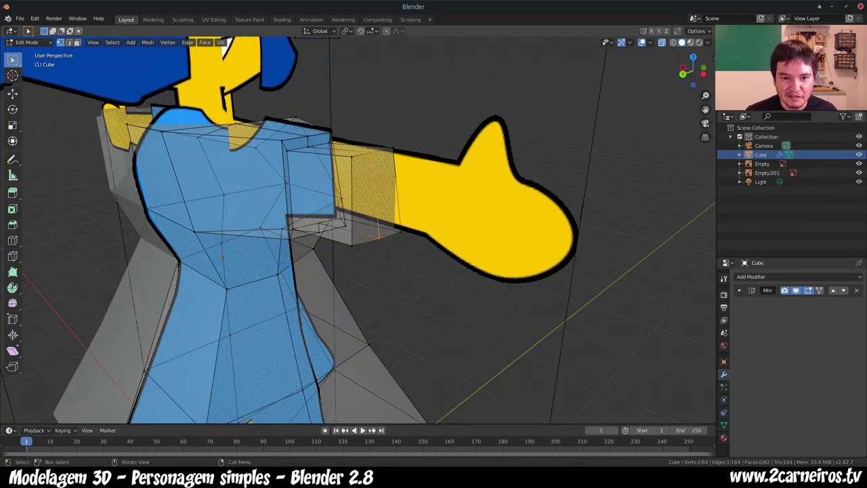
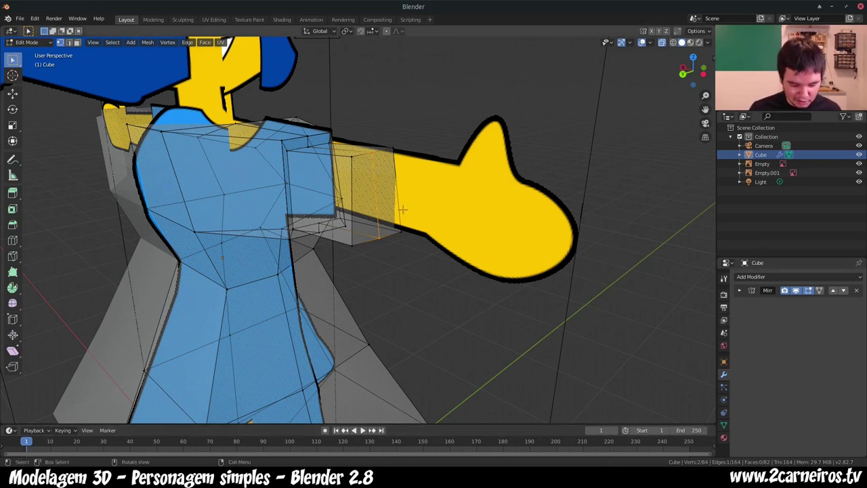
Step: Add a centred edge loop across the arm and resize it slightly
key(s)
key(y)
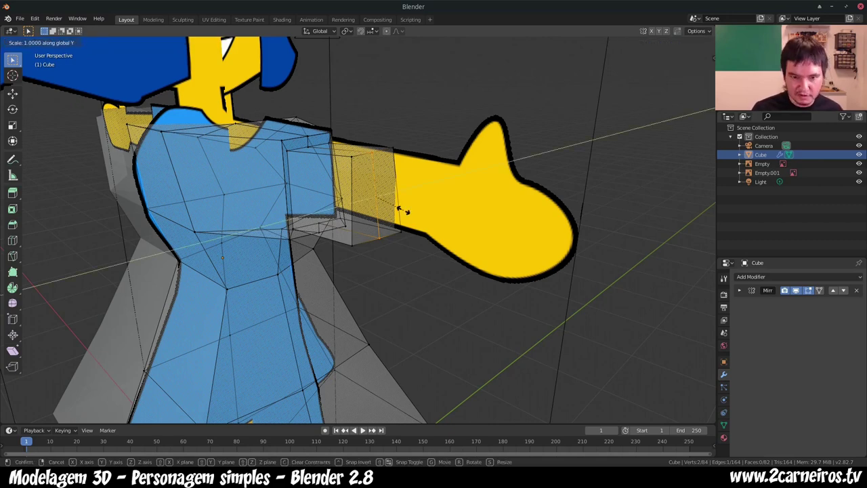
click(403, 212)
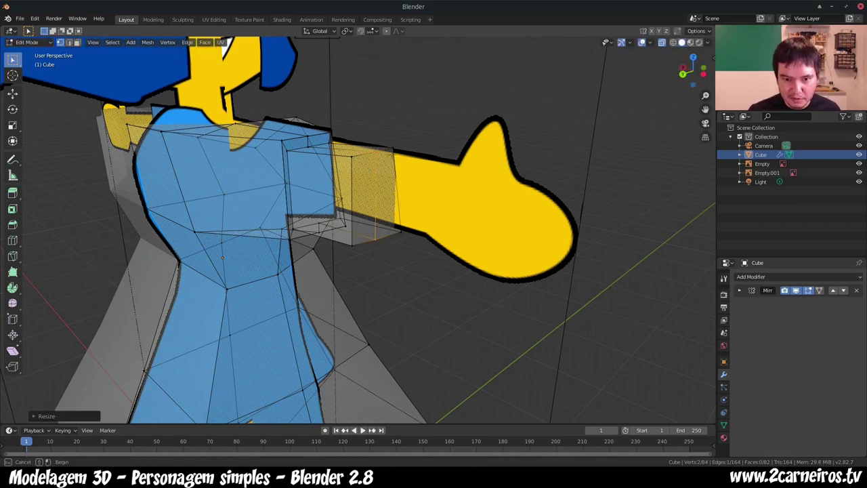
click(407, 234)
right_click(407, 233)
key(s)
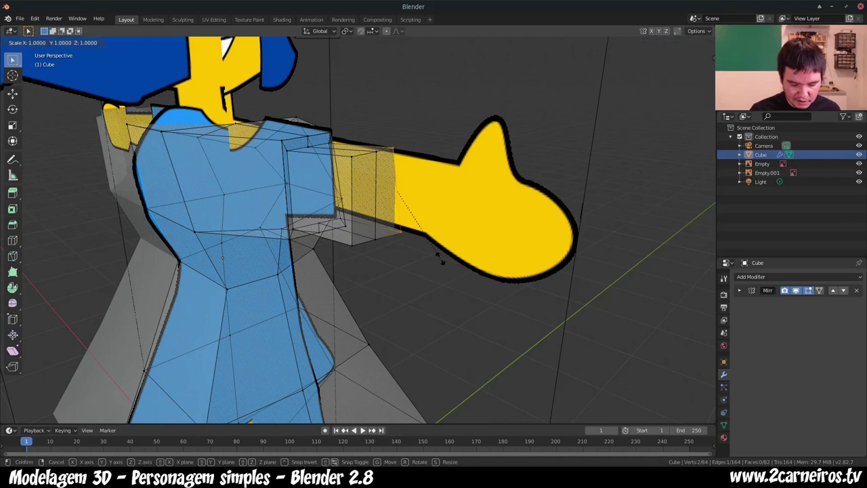
key(y)
click(441, 253)
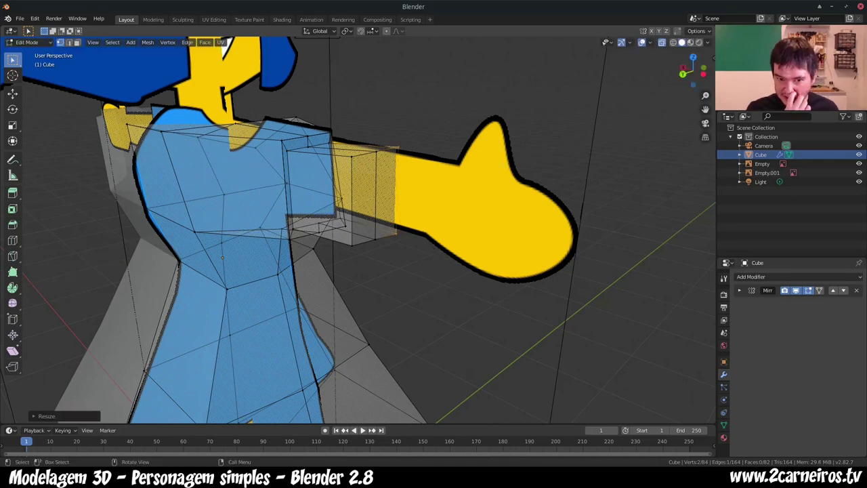
Step: Narrow the new arm loop in front orthographic view
key(KP_3)
key(KP_1)
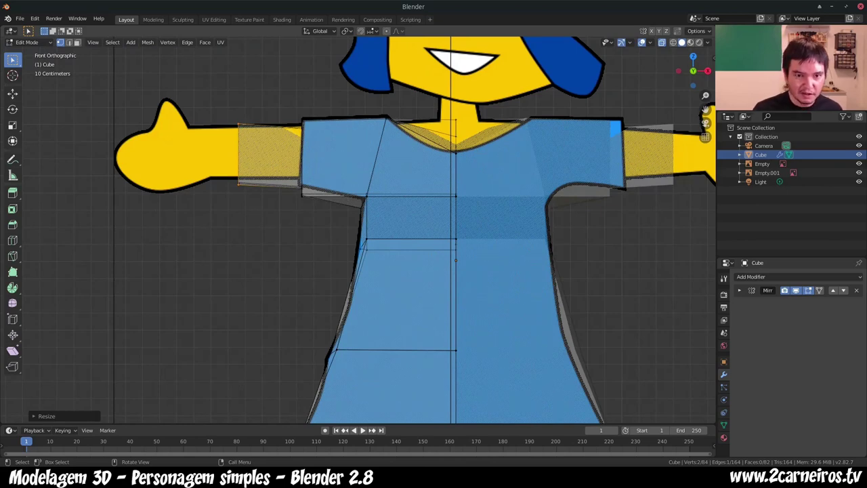
key(s)
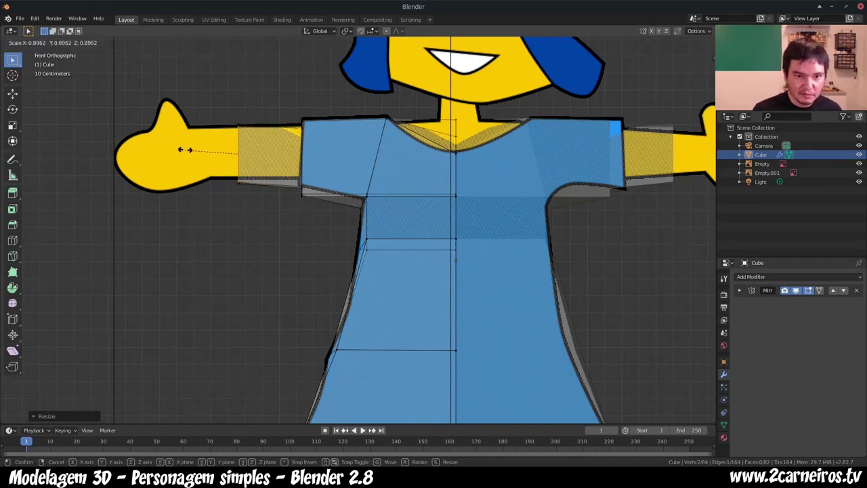
click(187, 148)
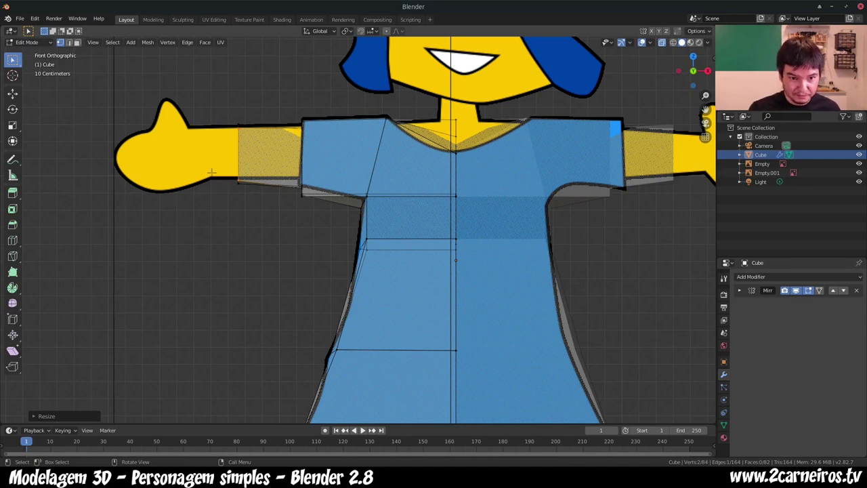
Step: Select the vertices at the left sleeve end in front view
middle_drag(211, 172, 284, 183)
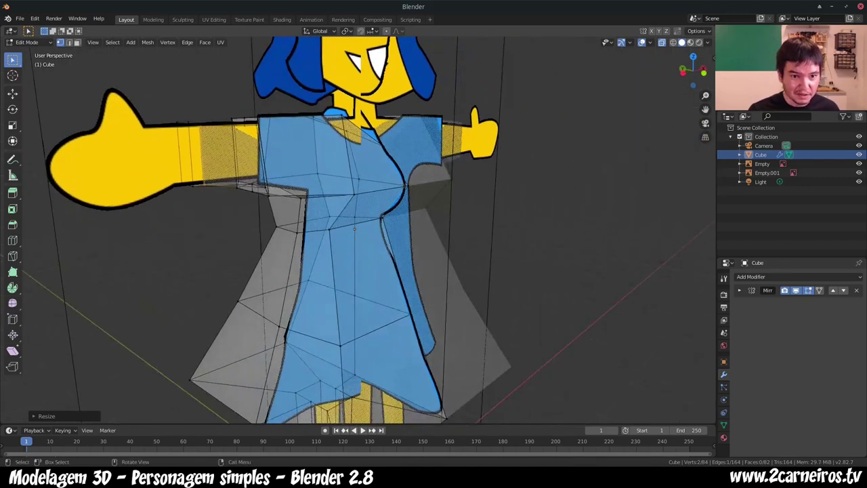
key(KP_1)
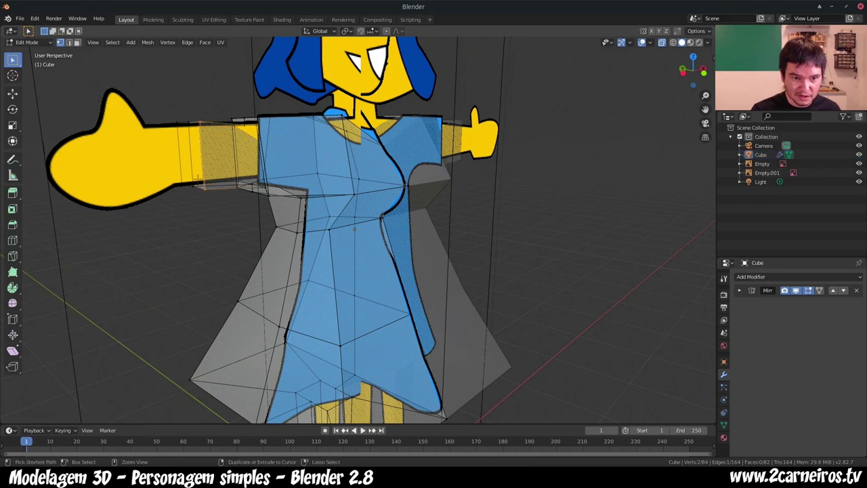
scroll(197, 177, up, 2)
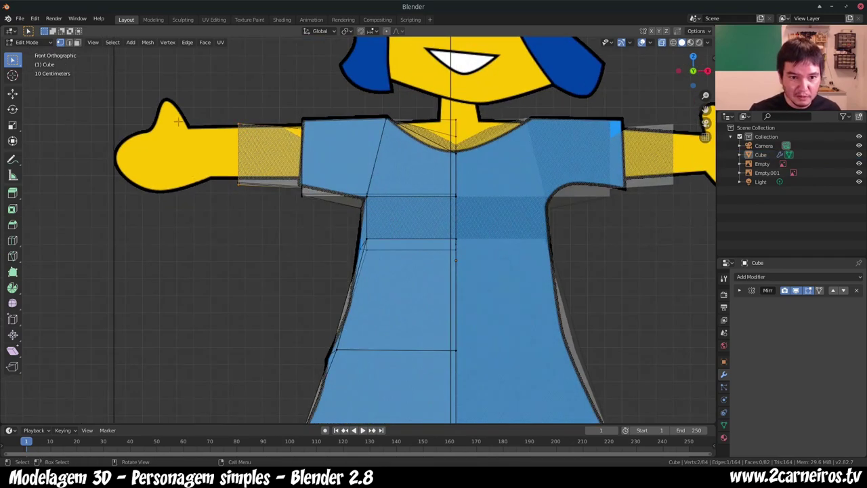
shift+drag(215, 111, 285, 243)
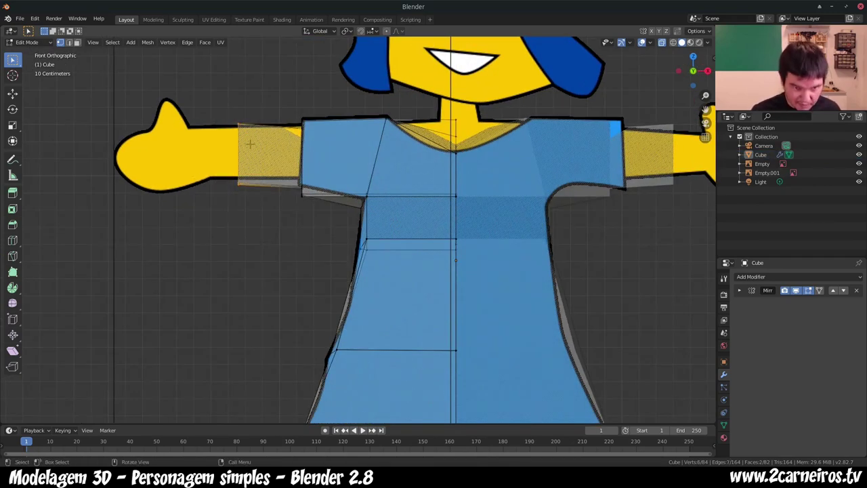
Step: Box-select the left sleeve-end vertices, scale them to 0.8451, and check in perspective
key(b)
drag(206, 75, 276, 237)
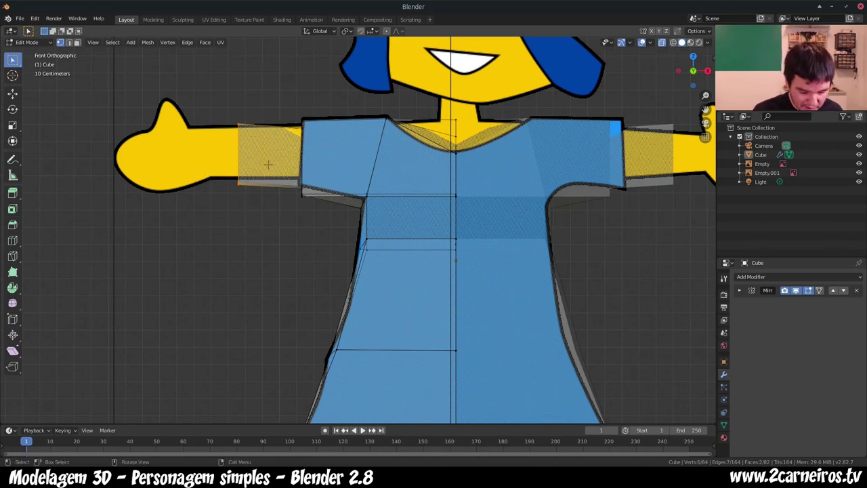
key(s)
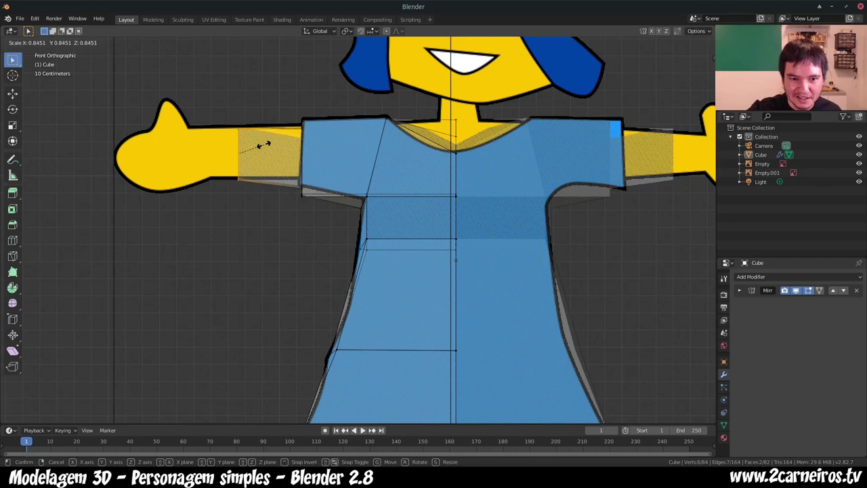
click(264, 145)
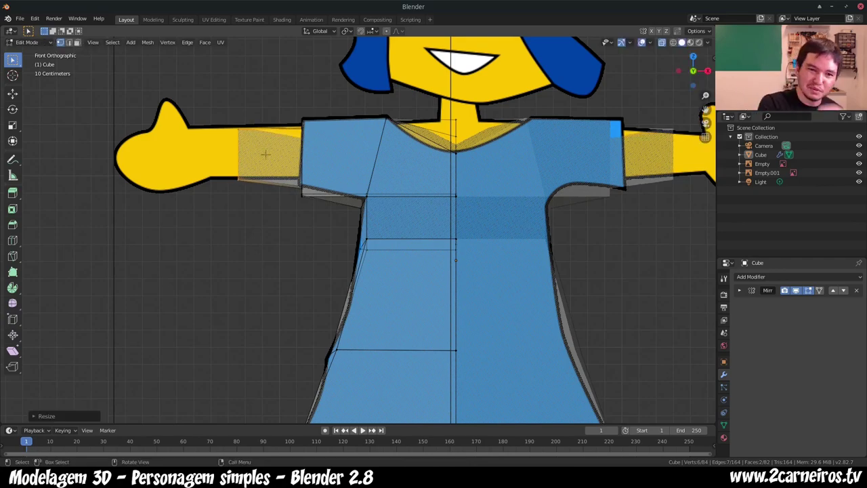
middle_drag(275, 152, 335, 185)
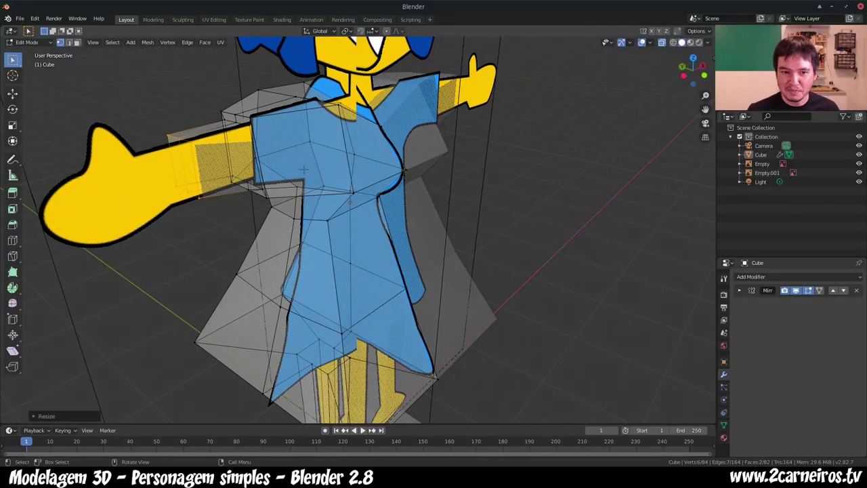
middle_drag(285, 166, 497, 41)
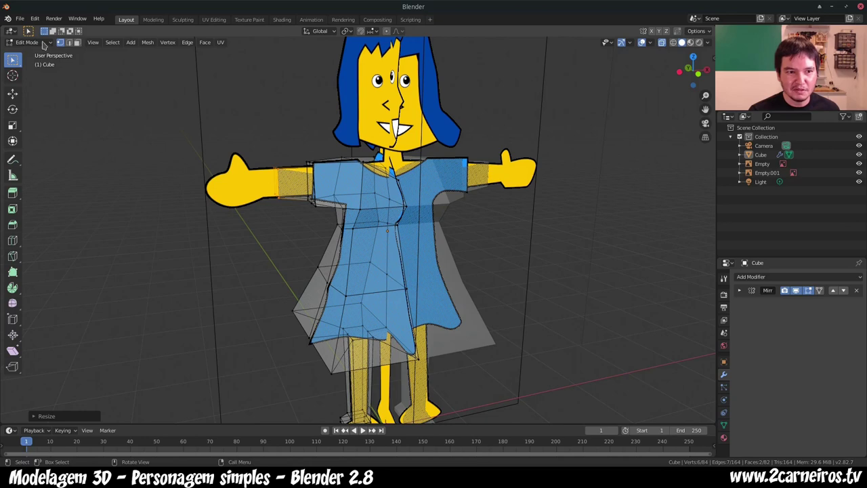
Step: Select the front reference image and enable Use Alpha with opacity 0.75
key(Tab)
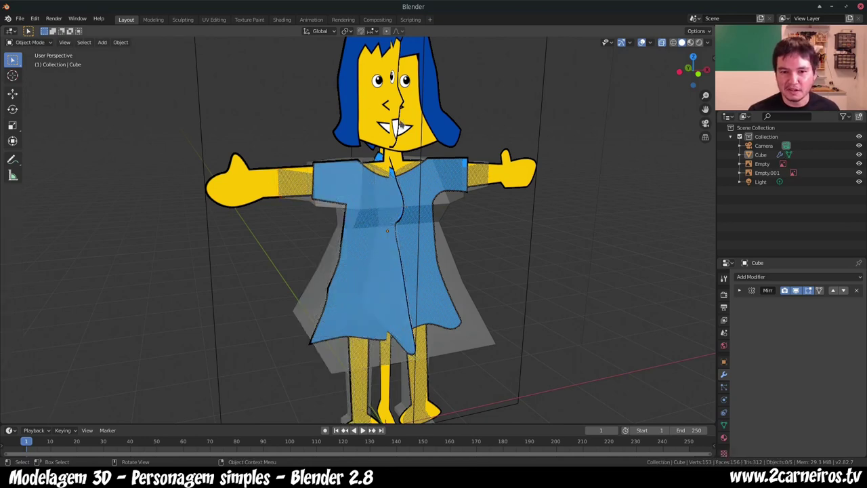
click(500, 176)
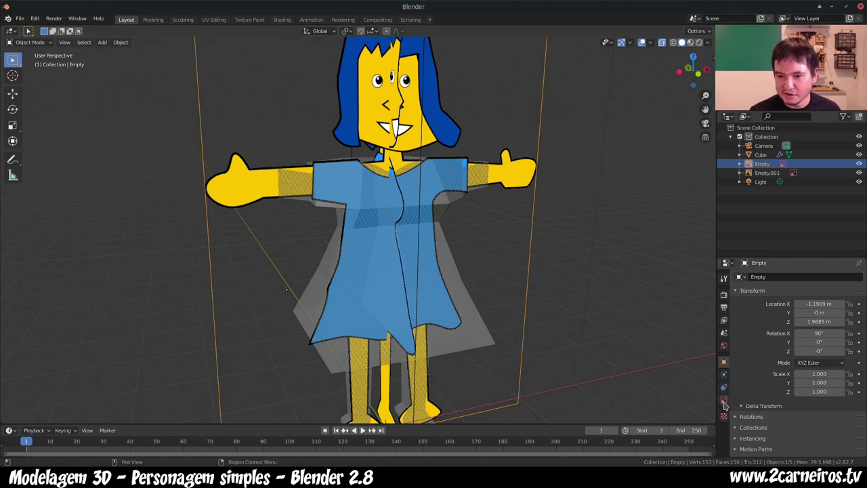
click(723, 400)
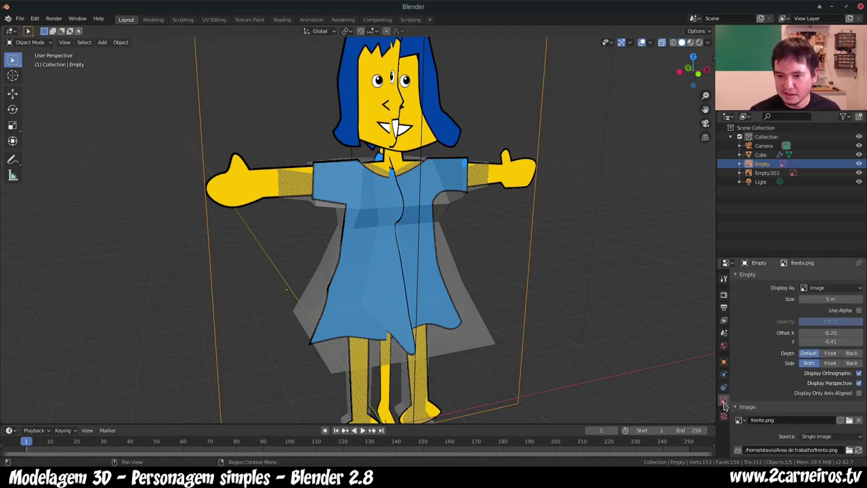
click(859, 311)
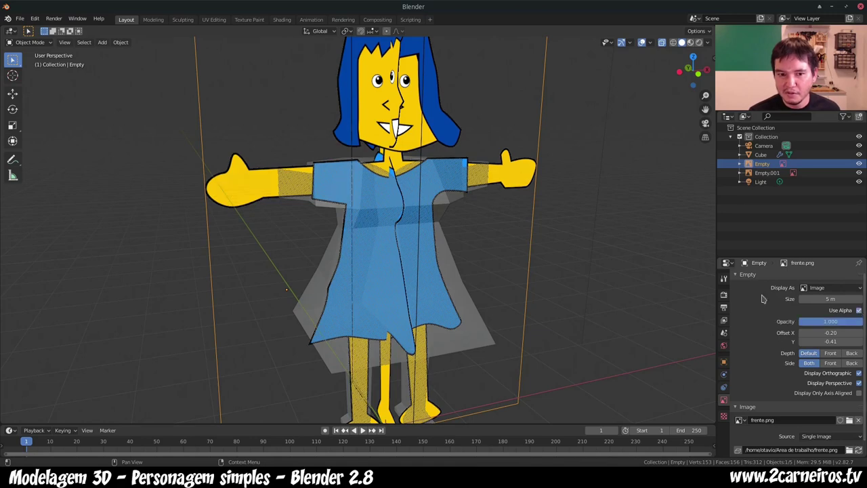
mouse_move(437, 225)
middle_down()
mouse_move(465, 226)
mouse_move(420, 222)
mouse_move(309, 275)
middle_up()
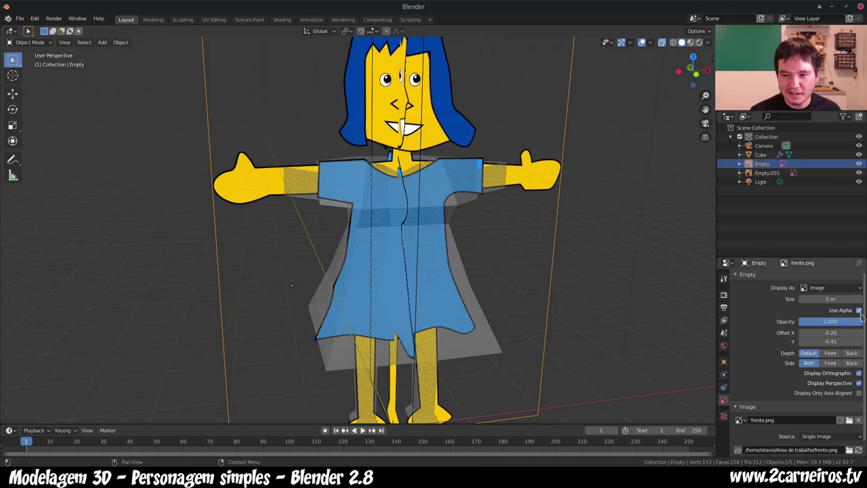
drag(850, 322, 831, 322)
Step: Move the front reference image about 0.83 m along Y in right side view
scroll(404, 271, down, 2)
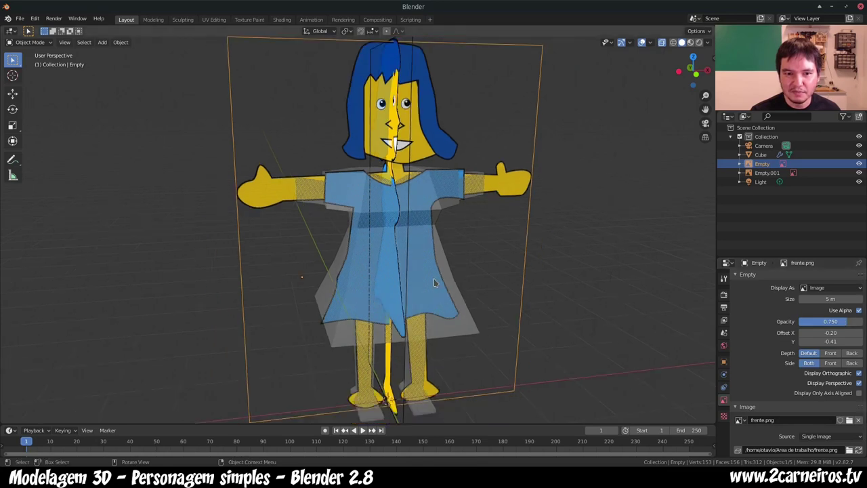
scroll(404, 271, down, 3)
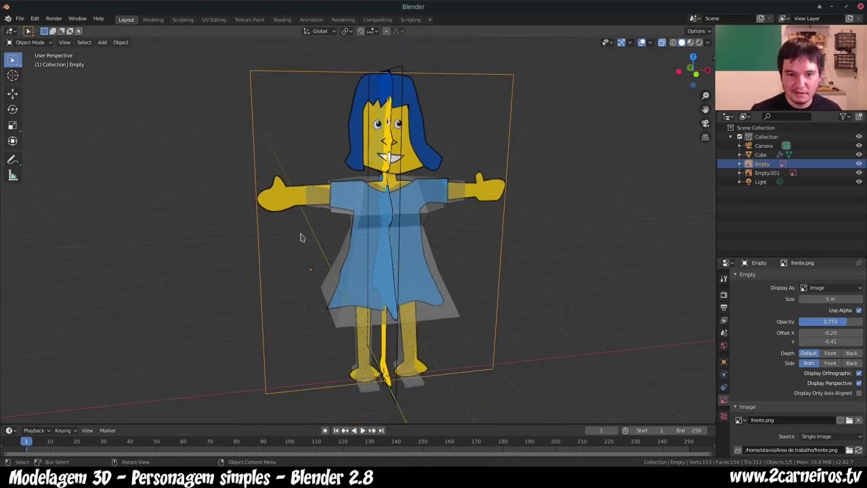
key(KP_3)
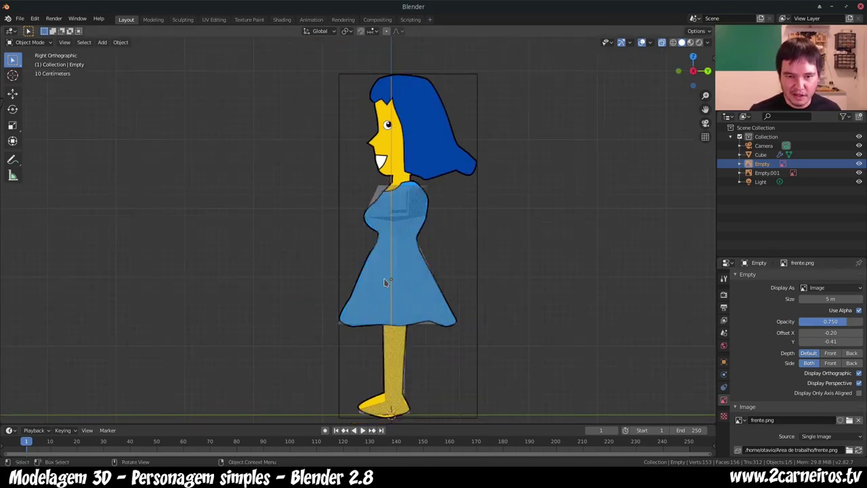
key(g)
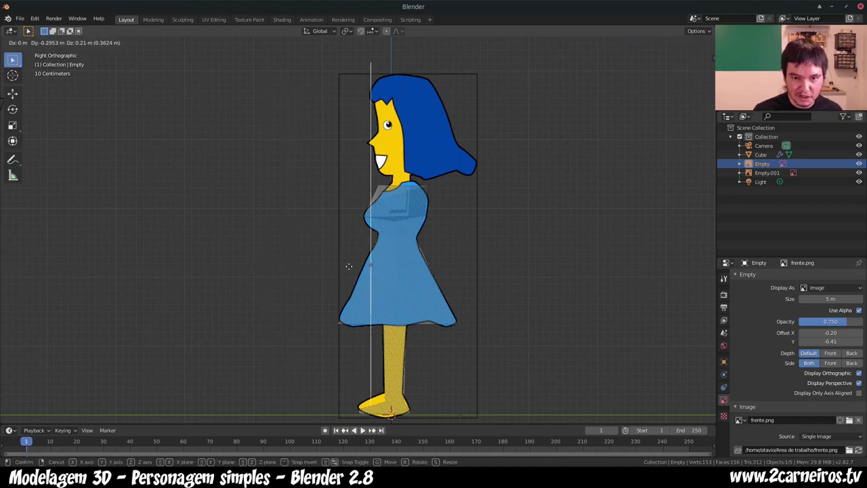
key(y)
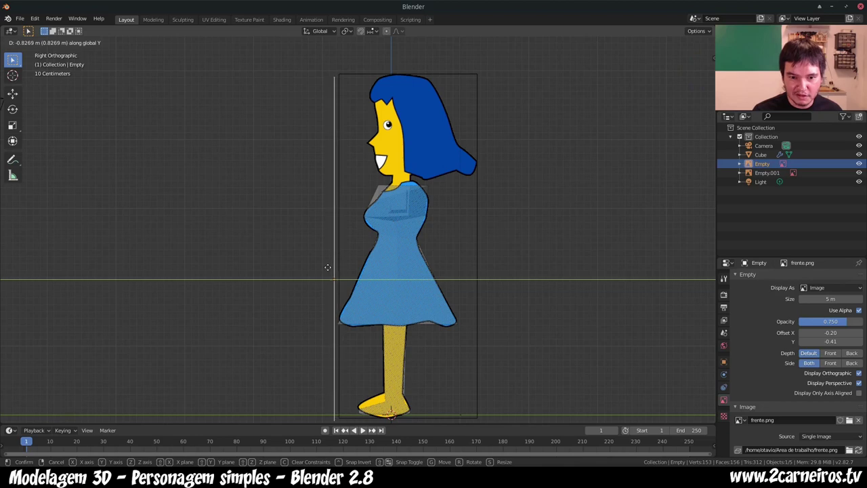
click(331, 269)
middle_drag(330, 271, 542, 317)
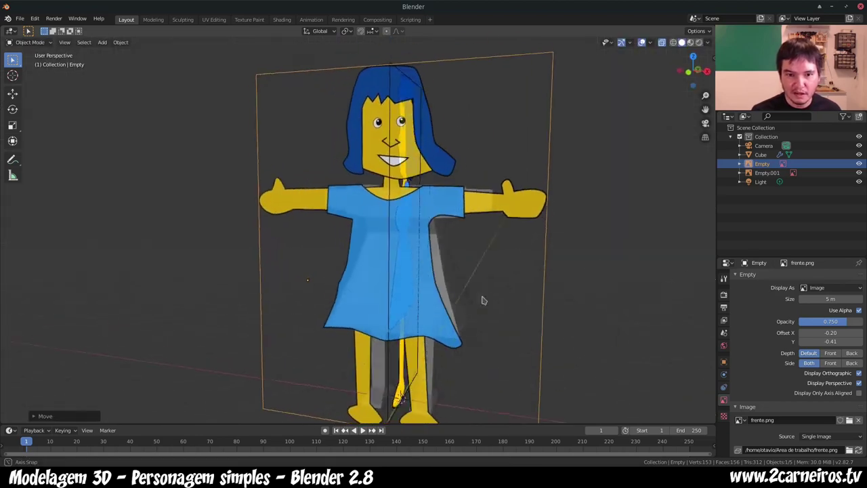
key(KP_1)
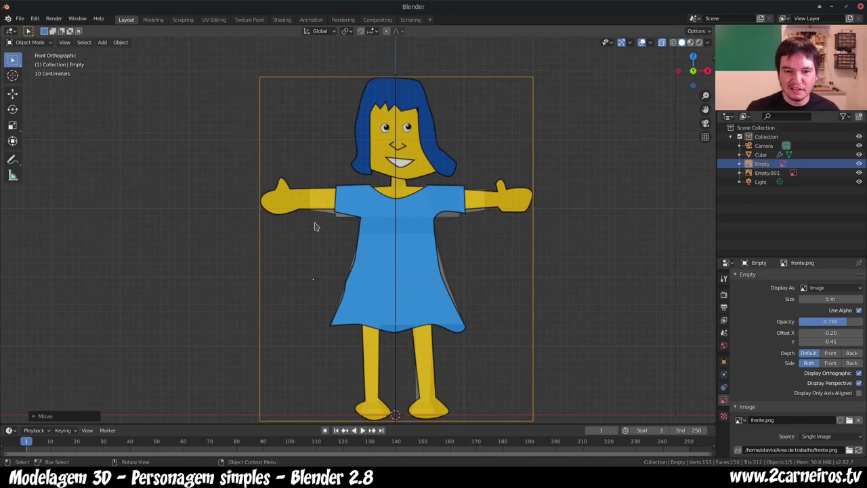
middle_drag(365, 243, 359, 273)
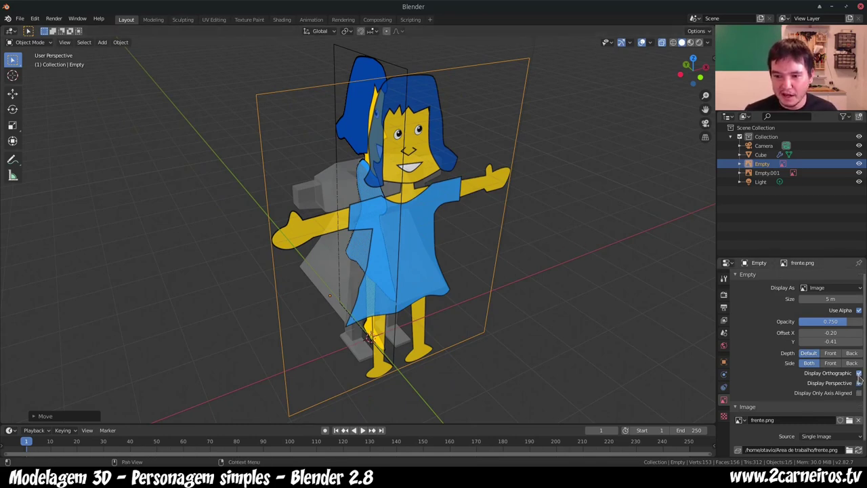
Step: Toggle the front image's Orthographic and Display Only Axis Aligned options, leaving Axis Aligned off
click(859, 382)
middle_drag(594, 332, 586, 329)
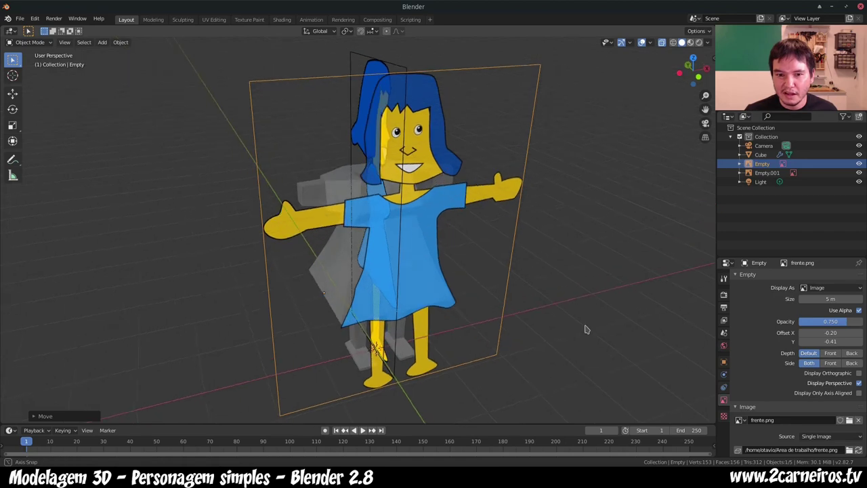
click(858, 373)
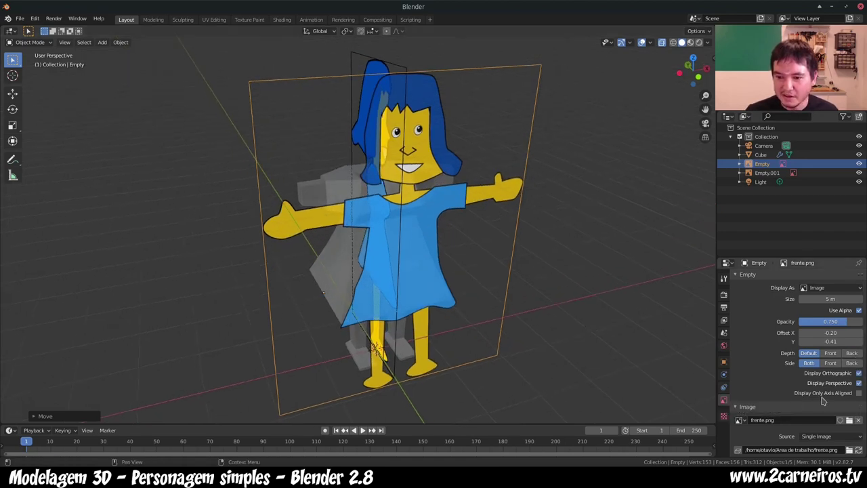
click(858, 394)
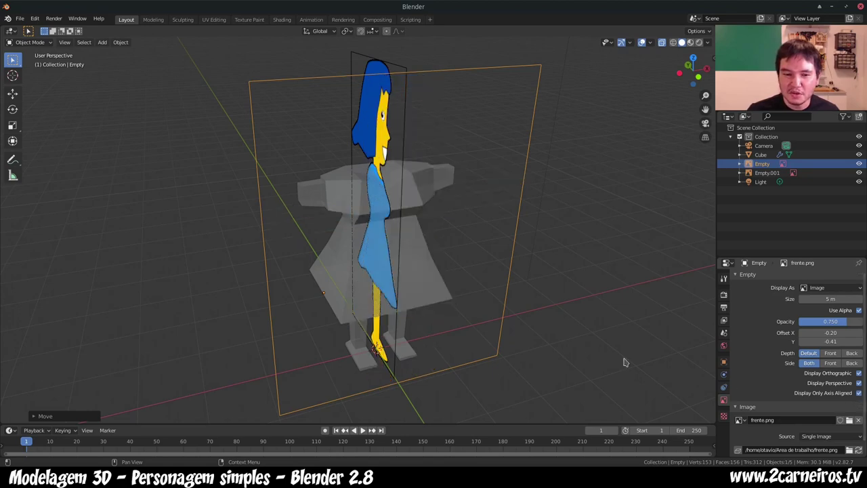
mouse_move(338, 206)
alt+middle_down()
mouse_move(332, 247)
mouse_move(363, 261)
alt+middle_up()
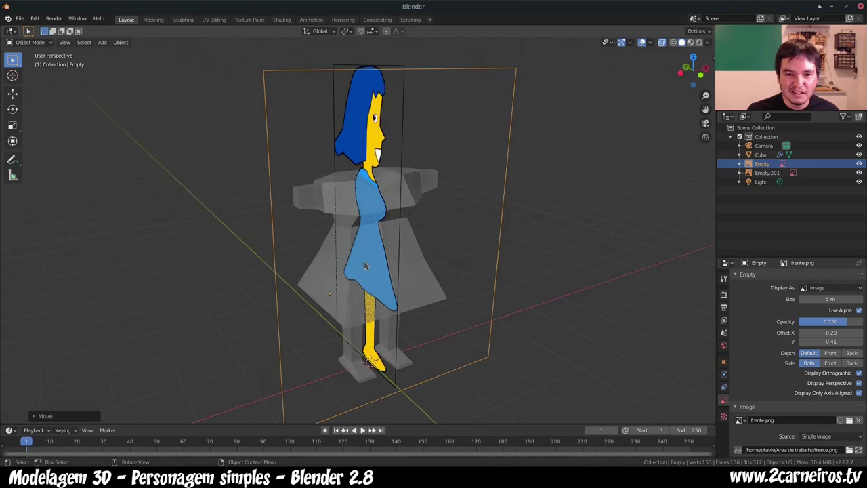
click(858, 393)
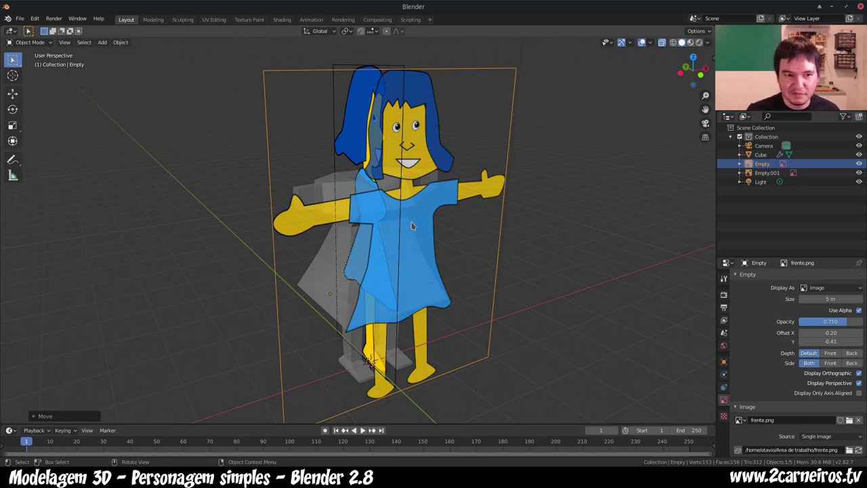
Step: Compare the front image in perspective and orthographic projections, keeping both display options on
key(KP_5)
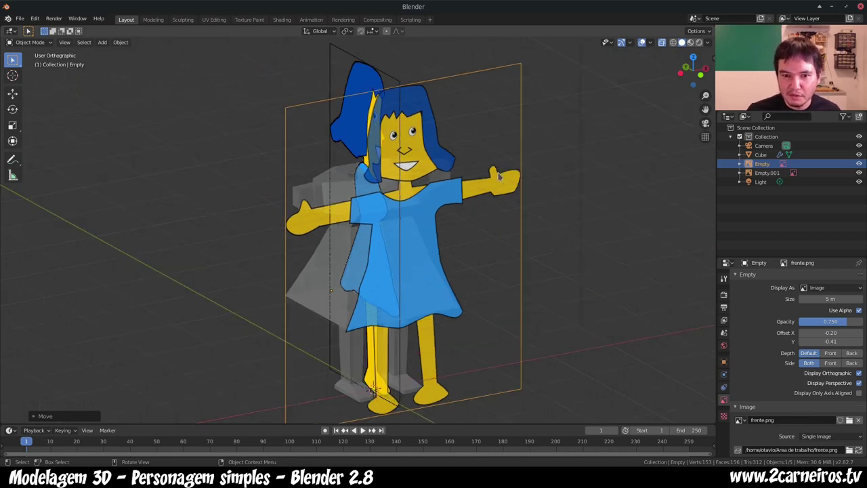
key(KP_5)
key(KP_5)
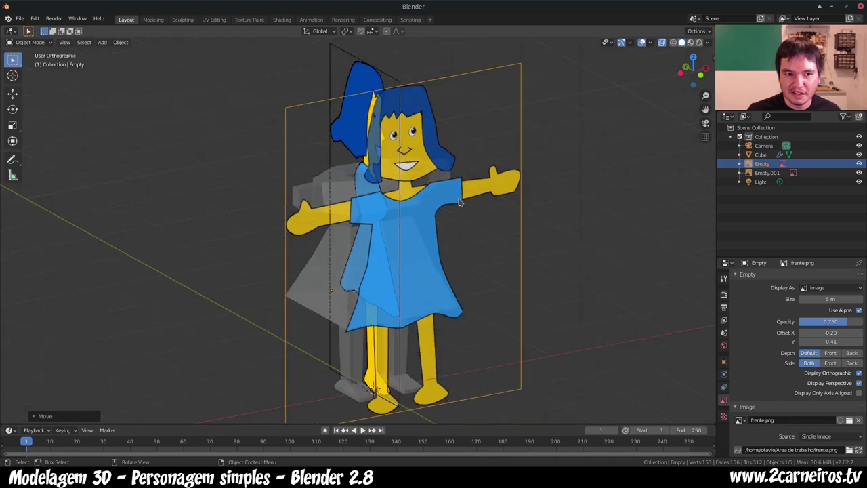
key(KP_5)
key(KP_5)
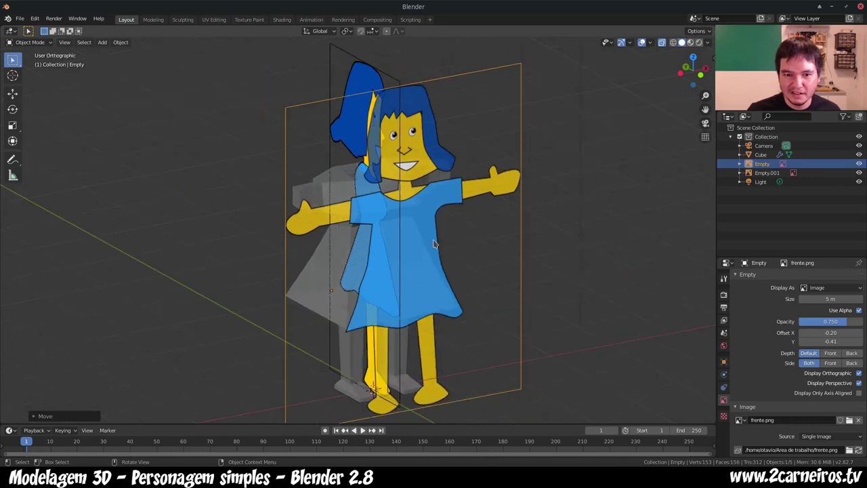
key(KP_5)
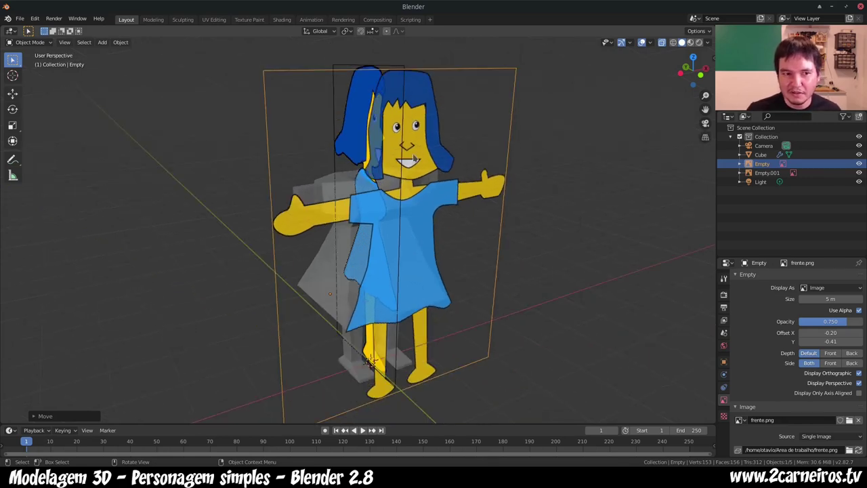
click(858, 382)
key(KP_5)
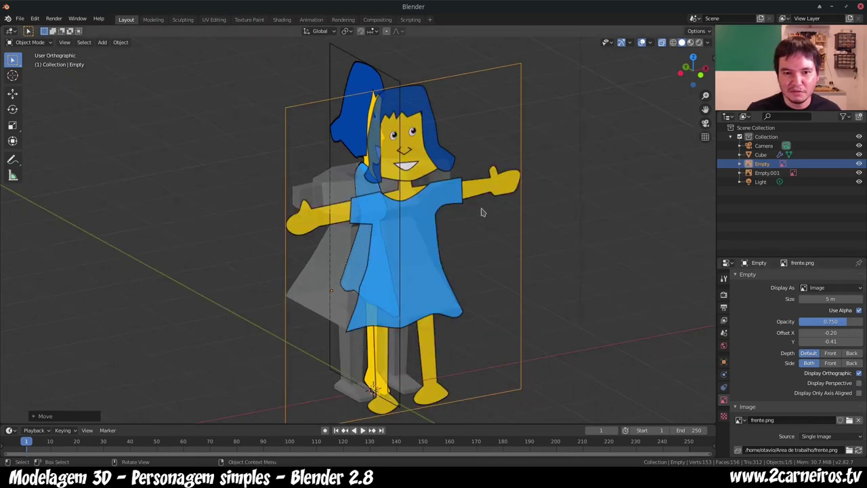
middle_drag(407, 205, 433, 203)
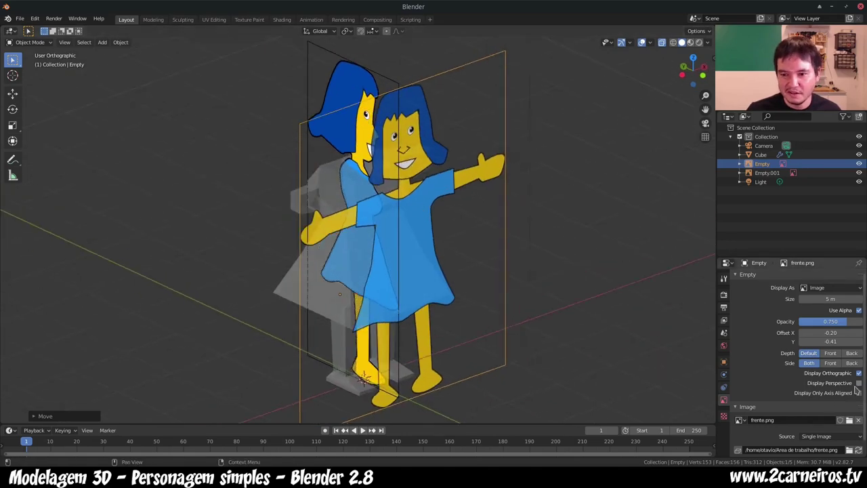
click(859, 383)
click(859, 373)
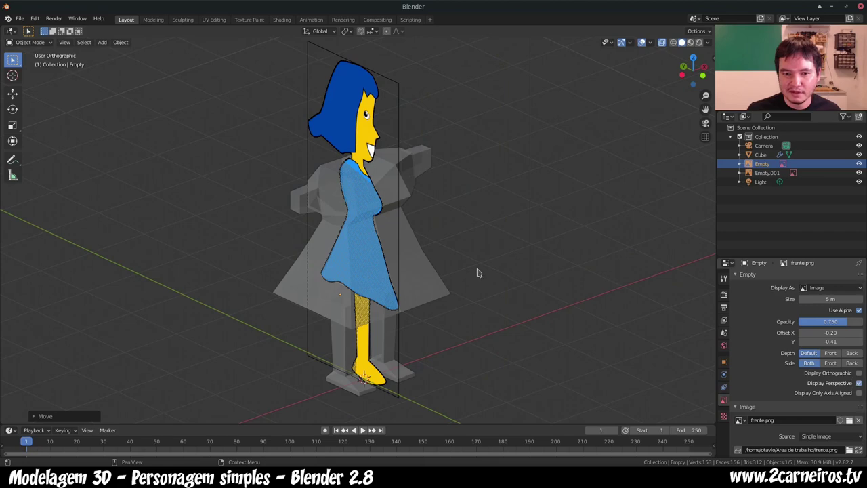
key(KP_5)
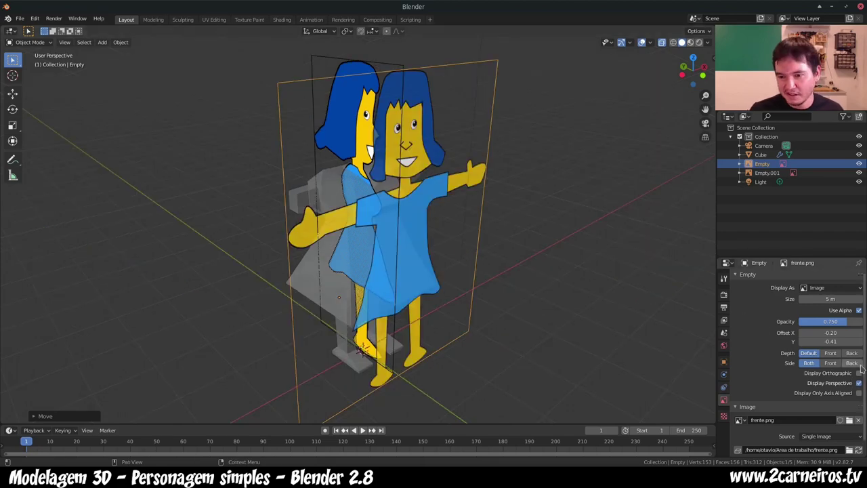
click(858, 373)
Step: Make reference images unselectable via the object list filter, deselect, and pick the body mesh
mouse_move(433, 285)
middle_down()
mouse_move(293, 212)
mouse_move(323, 249)
middle_up()
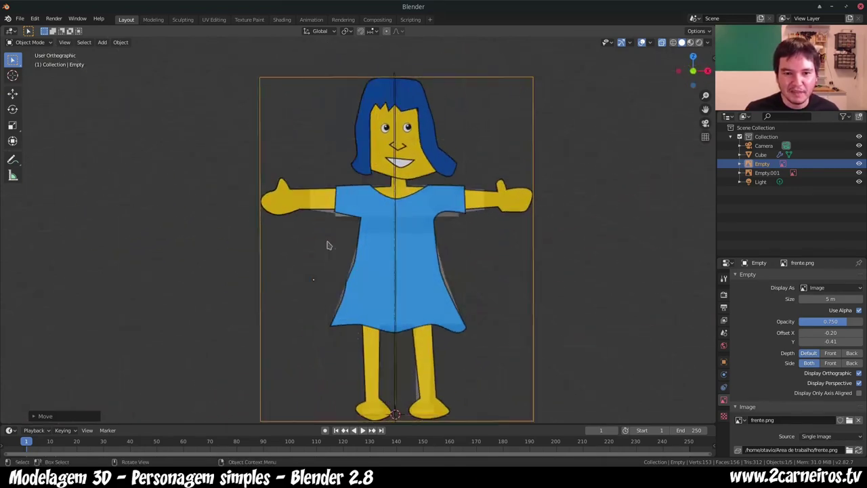
scroll(323, 249, up, 4)
scroll(324, 249, down, 3)
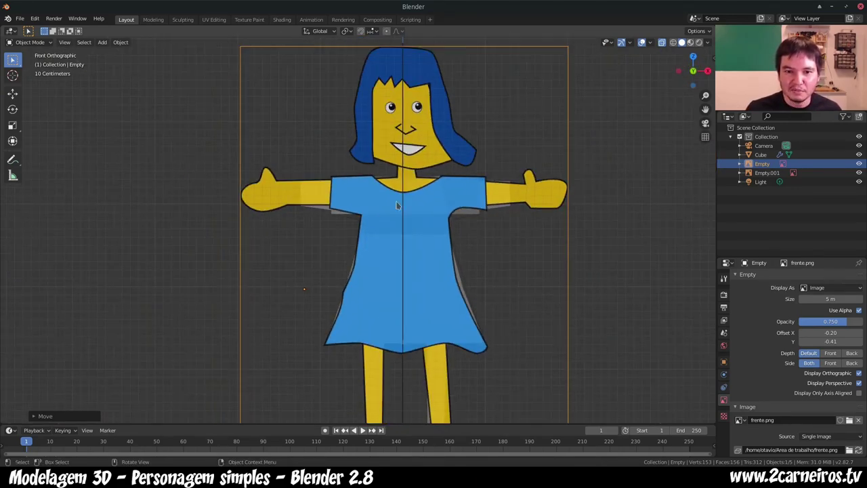
scroll(528, 199, down, 2)
middle_drag(529, 199, 427, 262)
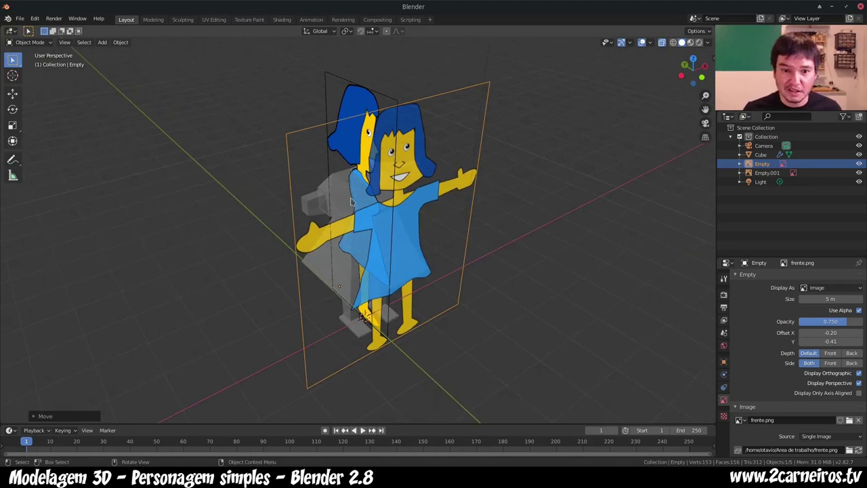
key(shift)
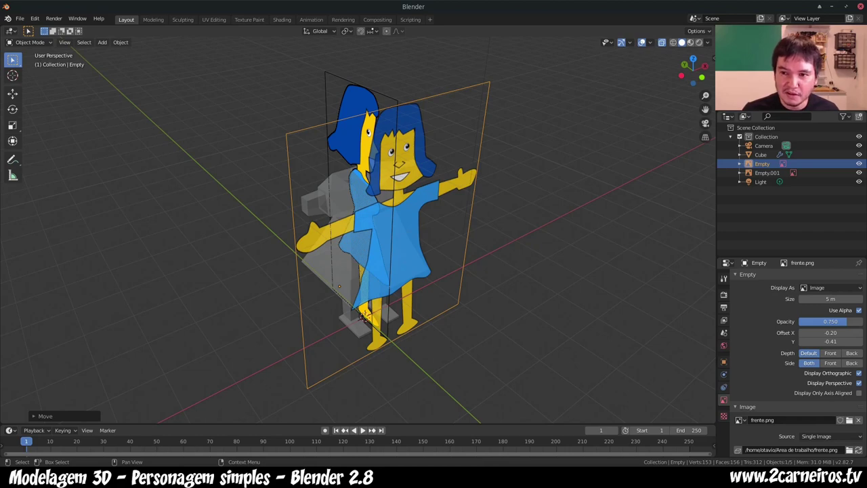
click(843, 116)
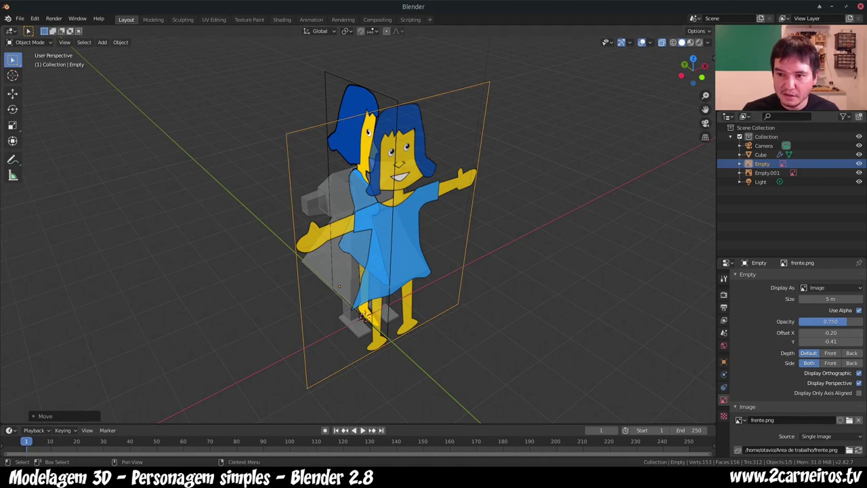
key(alt+a)
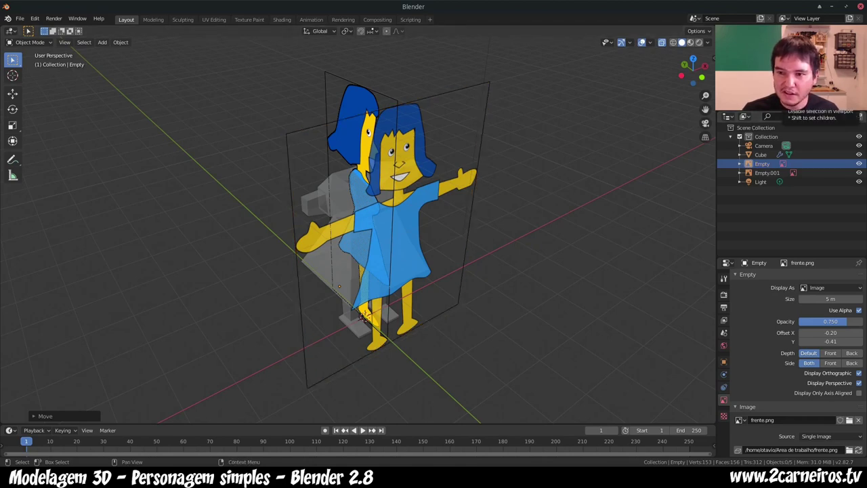
click(411, 161)
Step: Select the grey body mesh and enter Edit Mode in front orthographic view
key(alt+a)
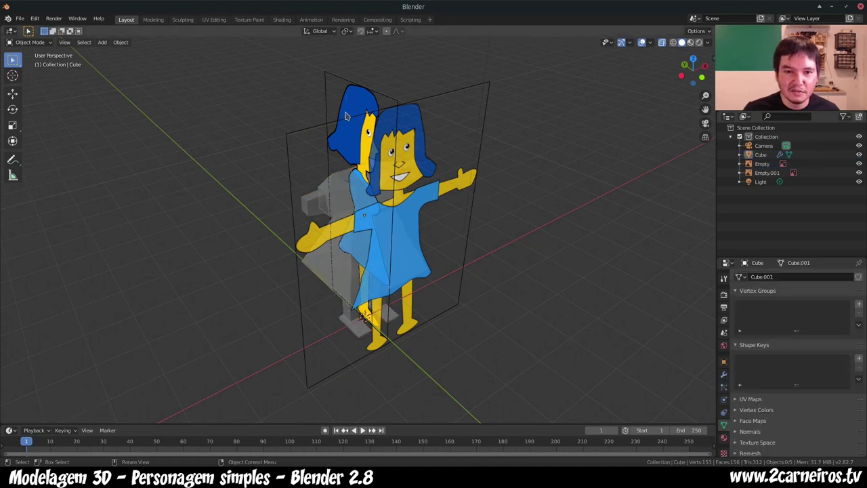
click(323, 218)
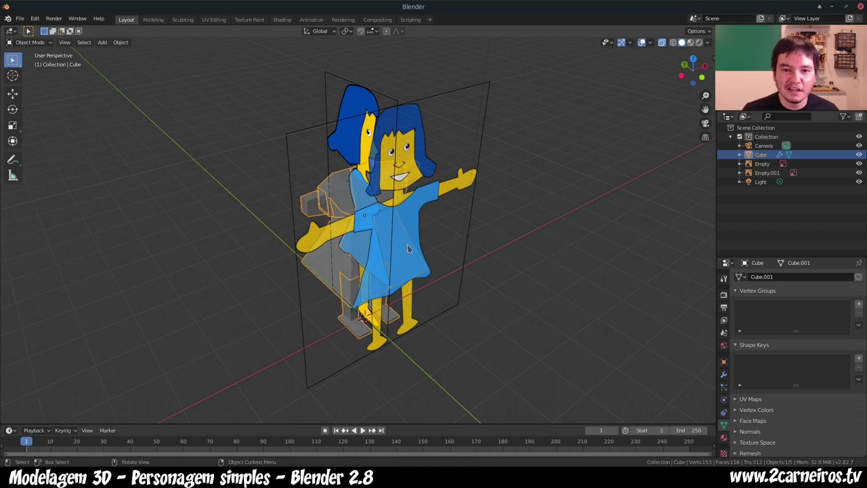
key(alt+a)
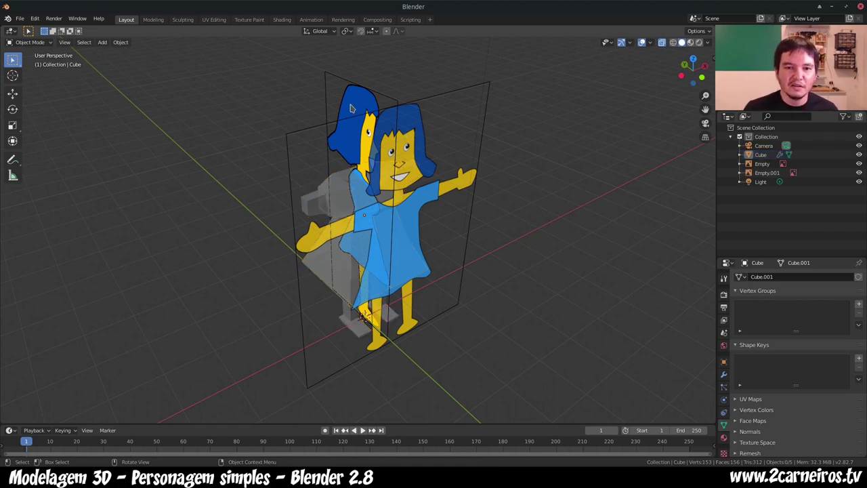
click(332, 206)
key(alt+a)
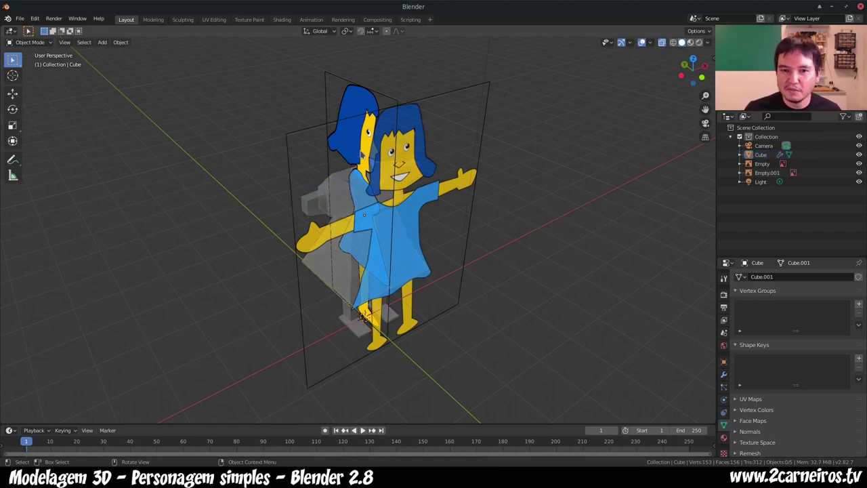
scroll(359, 213, up, 1)
scroll(309, 229, up, 3)
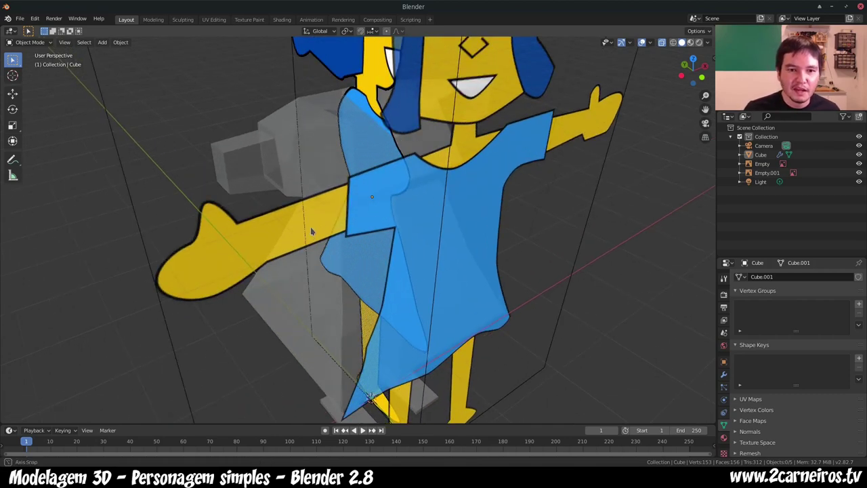
scroll(275, 208, up, 2)
click(259, 175)
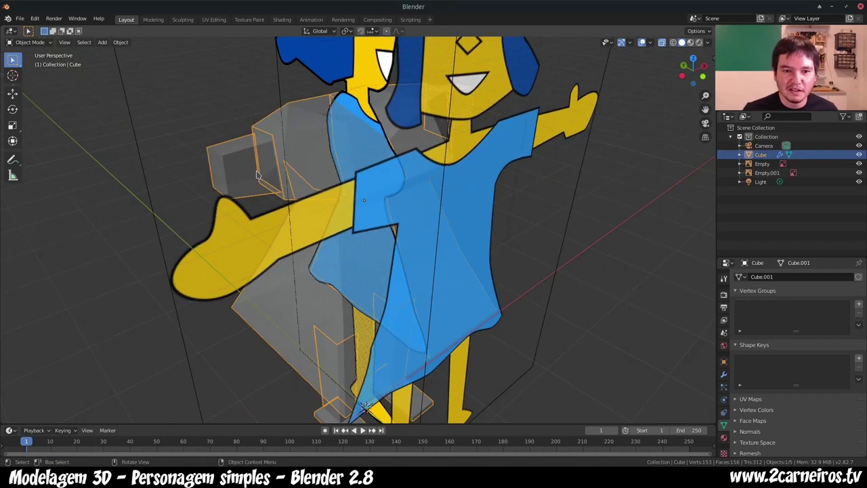
key(KP_1)
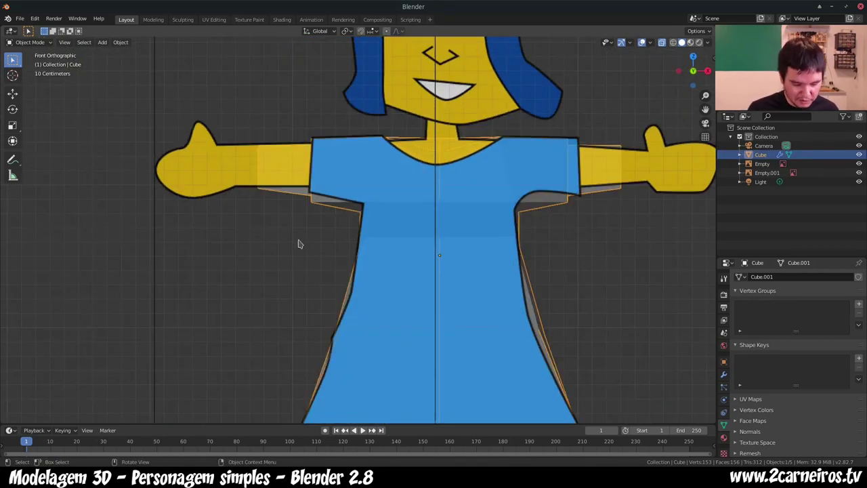
key(Tab)
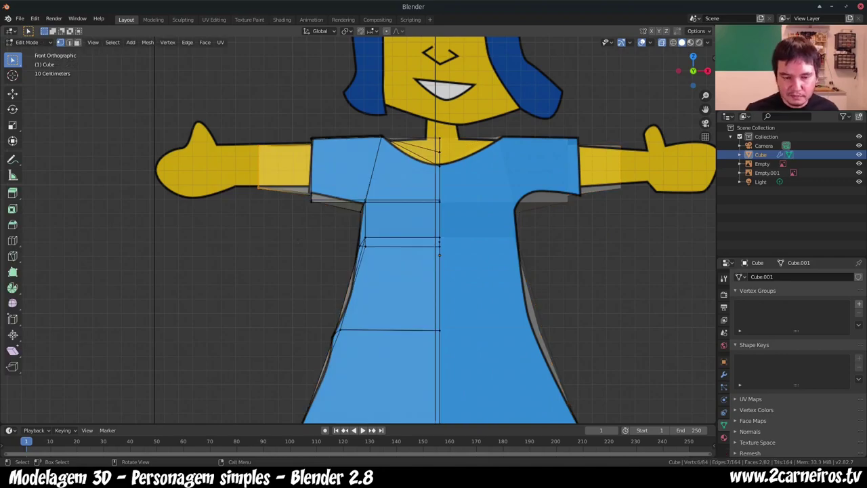
Step: Move the vertex under the sleeve's end in back view
mouse_move(371, 218)
middle_down()
mouse_move(515, 224)
mouse_move(379, 220)
middle_up()
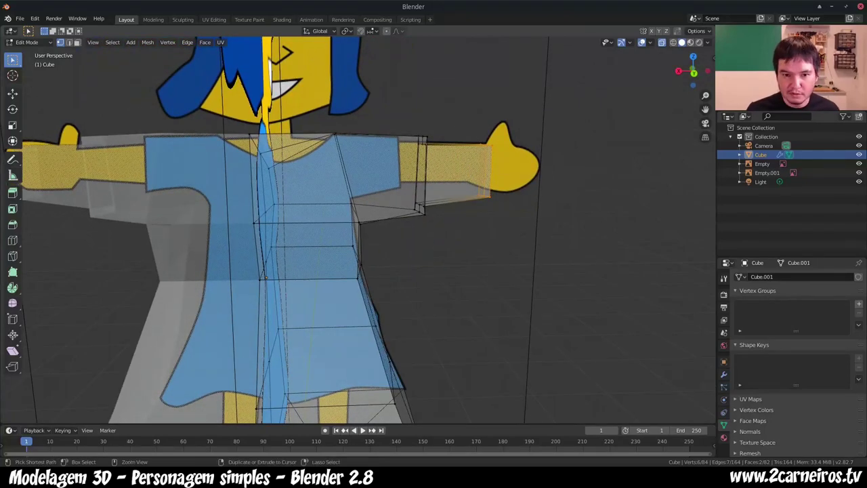
key(ctrl+KP_1)
scroll(357, 230, up, 4)
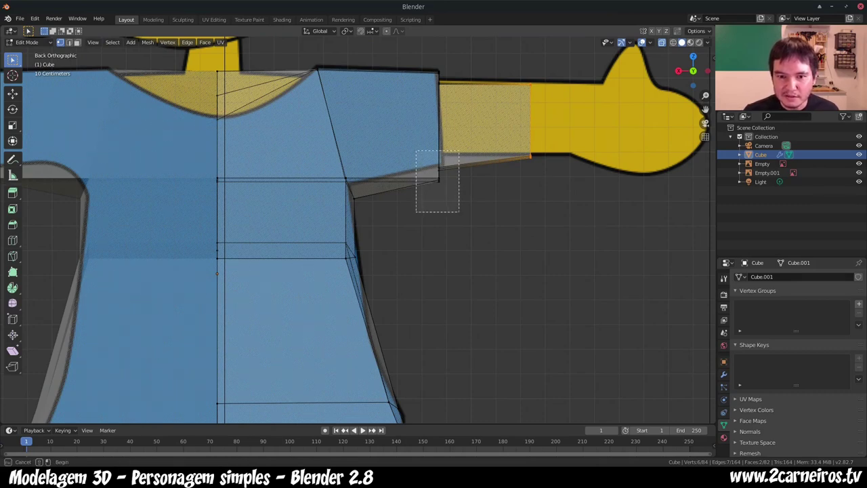
drag(415, 156, 460, 212)
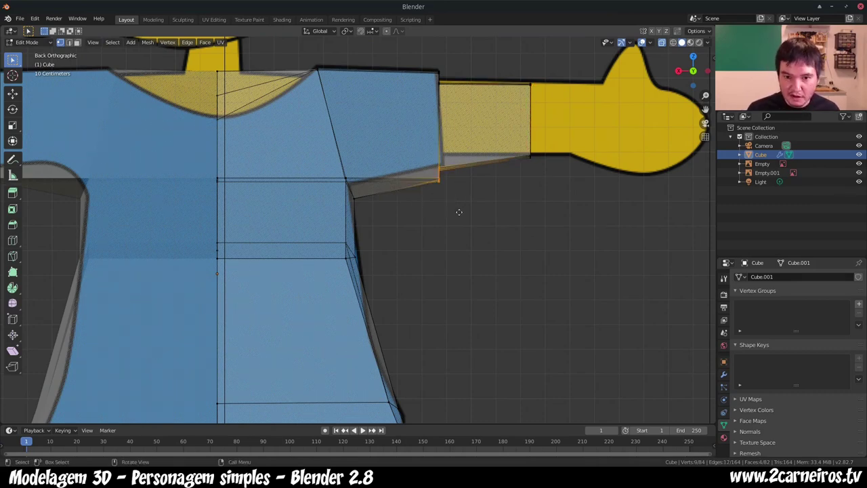
key(g)
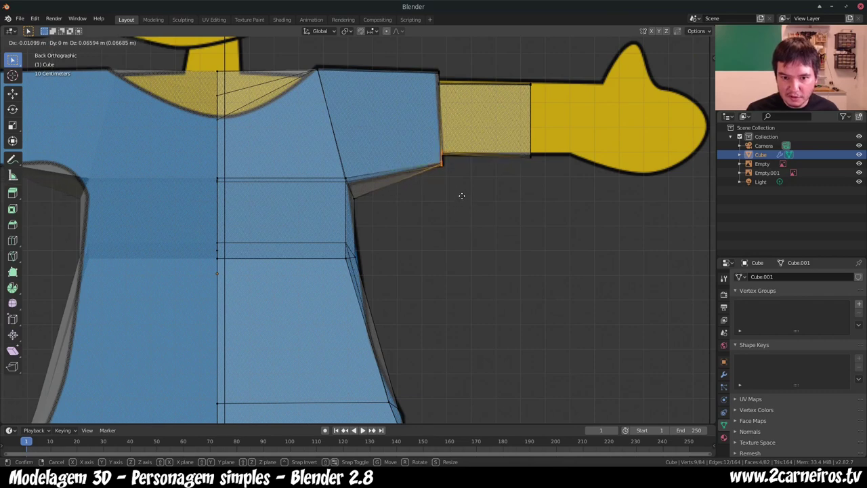
click(462, 194)
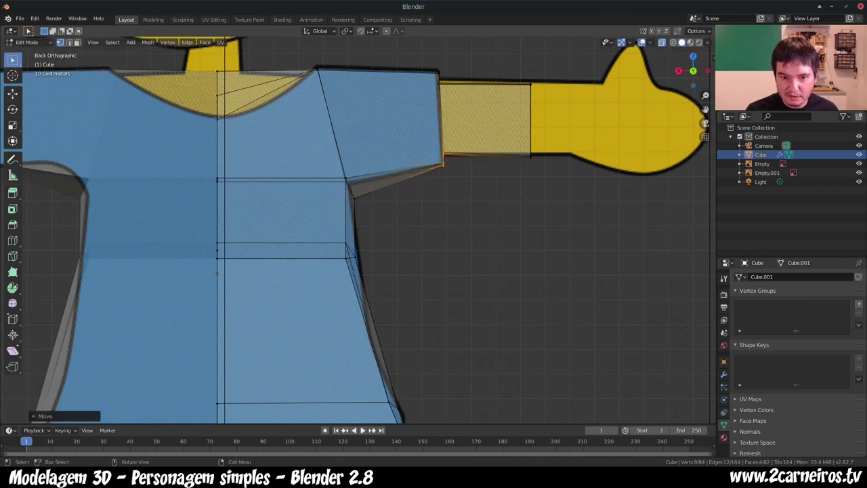
Step: Orbit around the arm from front view to inspect the mesh
middle_drag(359, 271, 474, 270)
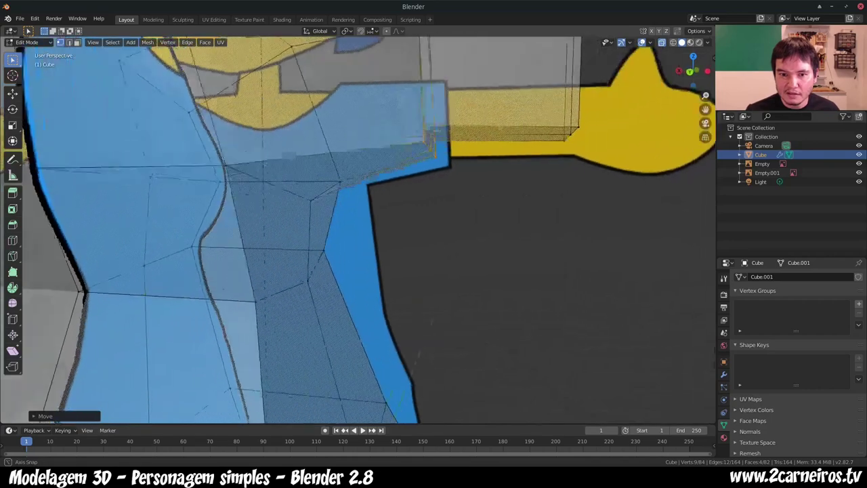
scroll(475, 232, down, 2)
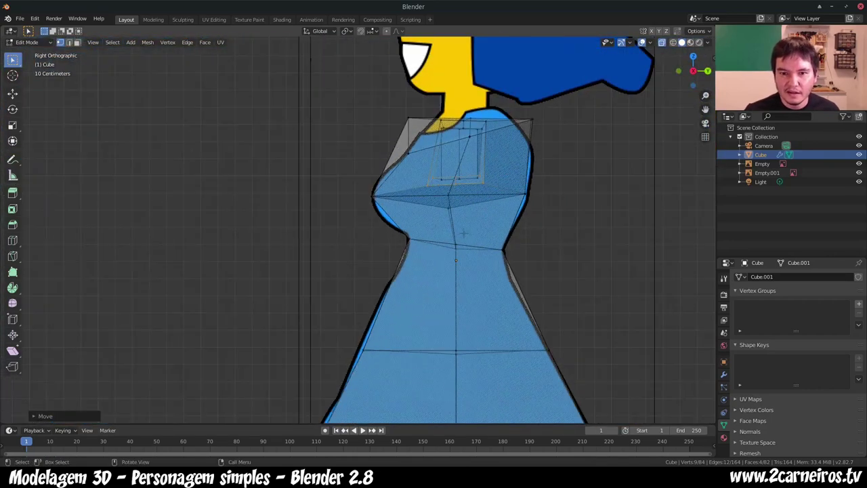
scroll(474, 233, down, 2)
key(KP_1)
scroll(357, 230, up, 3)
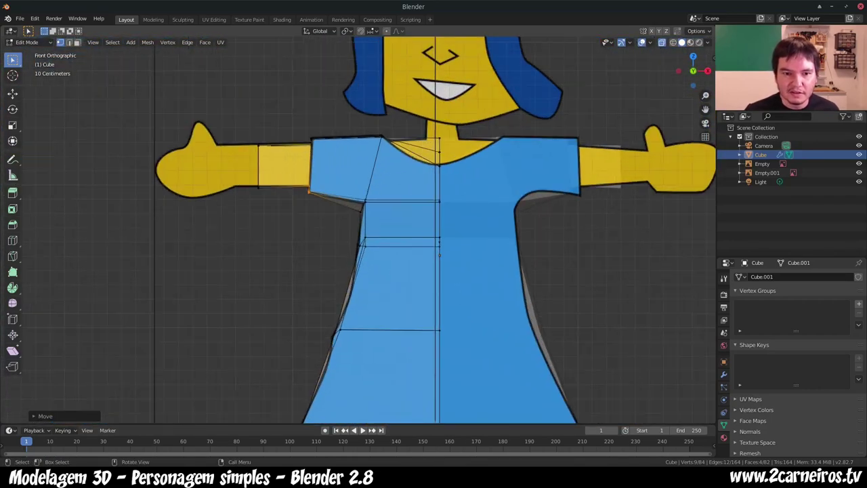
mouse_move(356, 229)
middle_down()
mouse_move(474, 254)
mouse_move(193, 248)
middle_up()
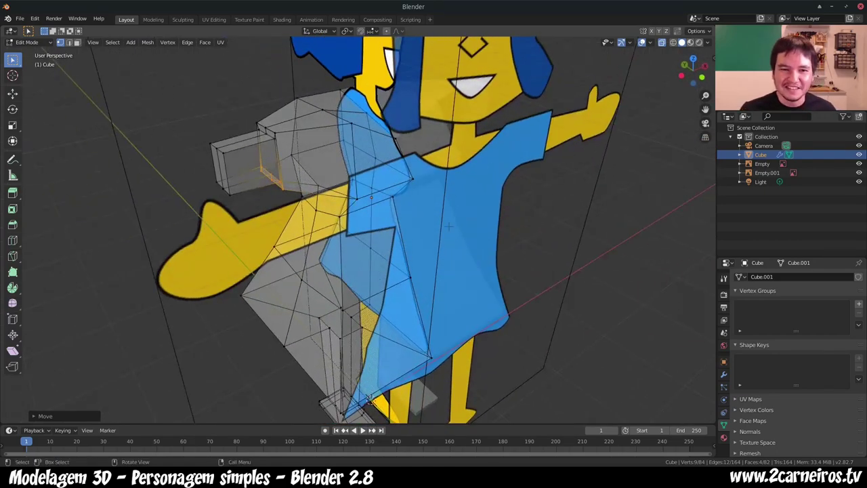
alt+middle_drag(420, 244, 381, 253)
Step: Slide the arm's end toward the hand, resize and nudge it, then orbit to check
shift+click(283, 165)
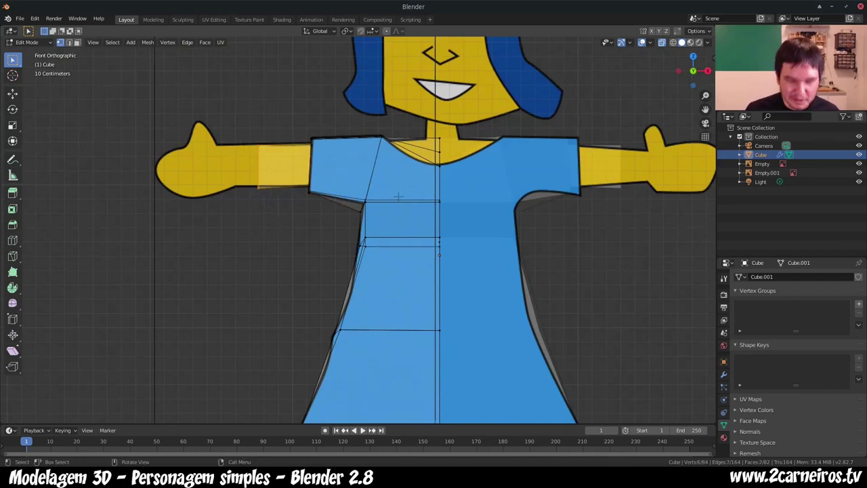
key(g)
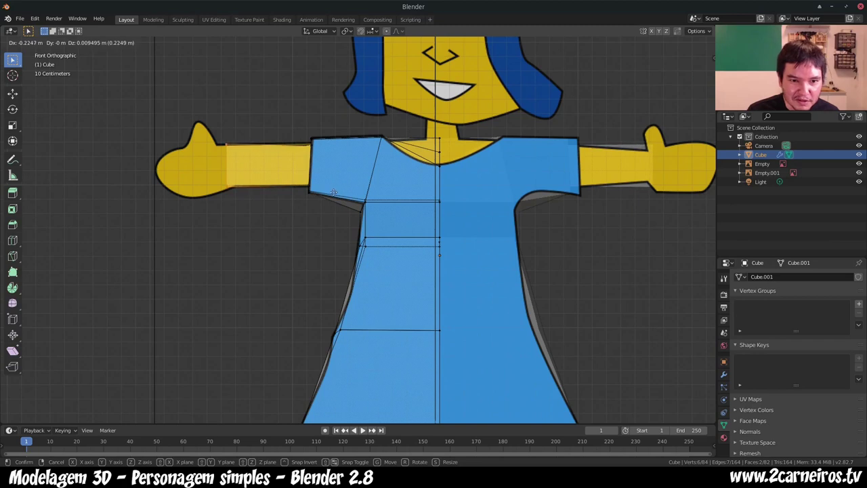
click(330, 193)
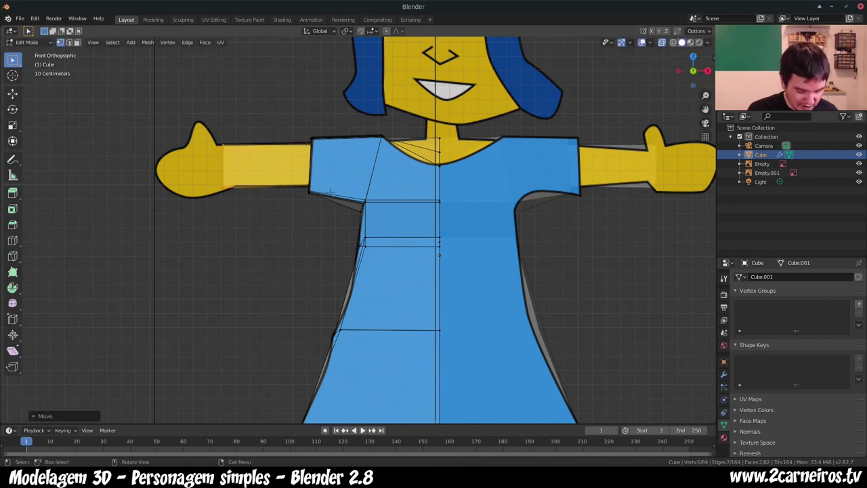
key(s)
click(322, 181)
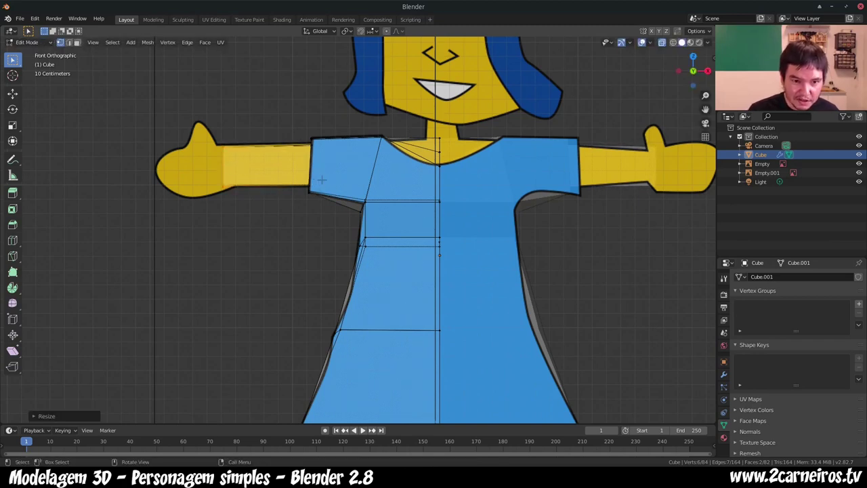
key(g)
click(314, 178)
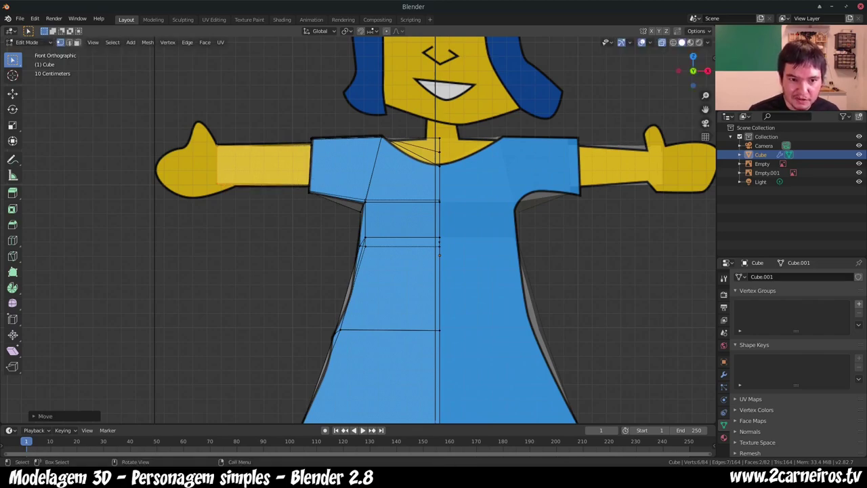
mouse_move(314, 178)
middle_down()
mouse_move(474, 189)
mouse_move(406, 197)
middle_up()
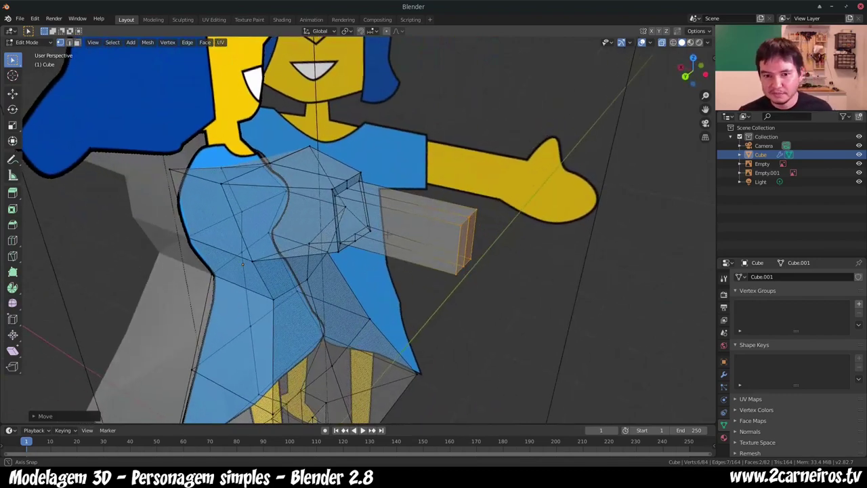
mouse_move(406, 197)
middle_down()
mouse_move(369, 231)
mouse_move(412, 249)
mouse_move(403, 226)
middle_up()
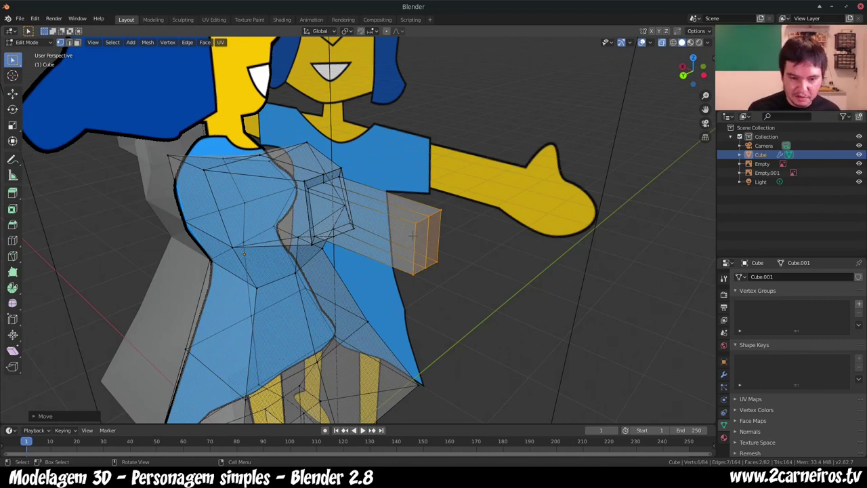
Step: Select the arm-end edge and move it about 0.077 m along Y in top view
key(2)
click(414, 239)
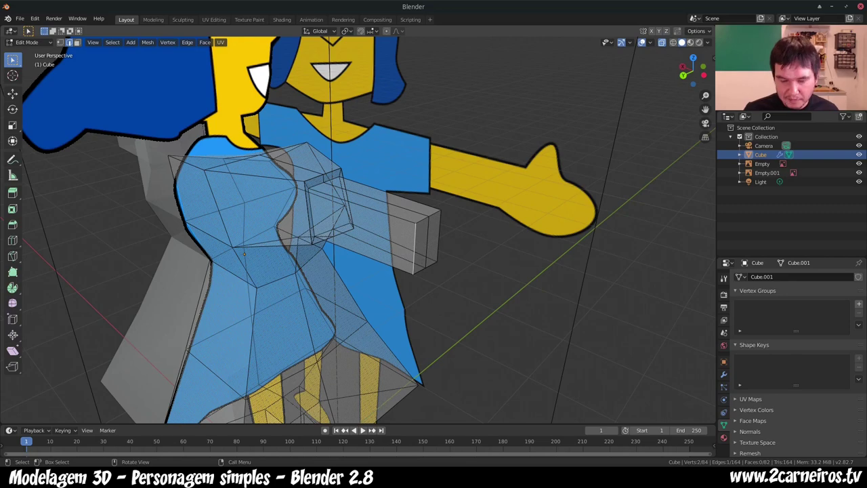
key(KP_7)
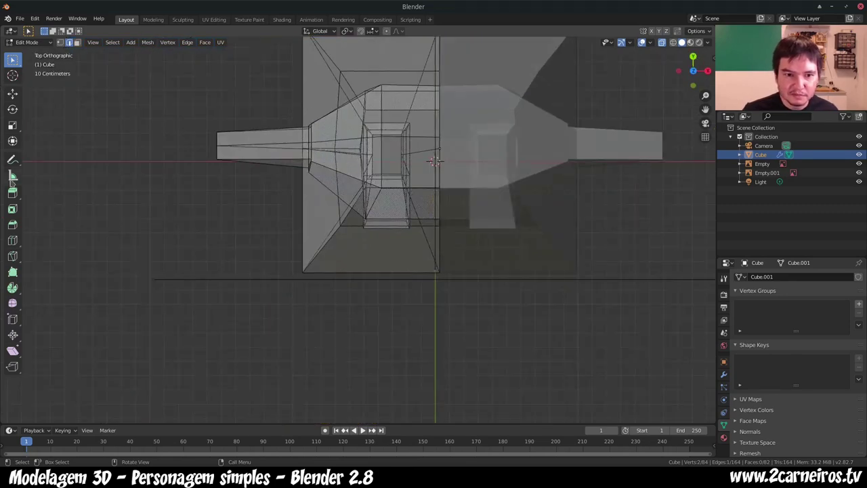
scroll(275, 164, down, 3)
scroll(275, 164, up, 3)
mouse_move(275, 164)
shift+middle_down()
mouse_move(366, 171)
mouse_move(323, 143)
mouse_move(516, 45)
mouse_move(708, 179)
shift+middle_up()
scroll(366, 171, up, 2)
scroll(367, 170, up, 2)
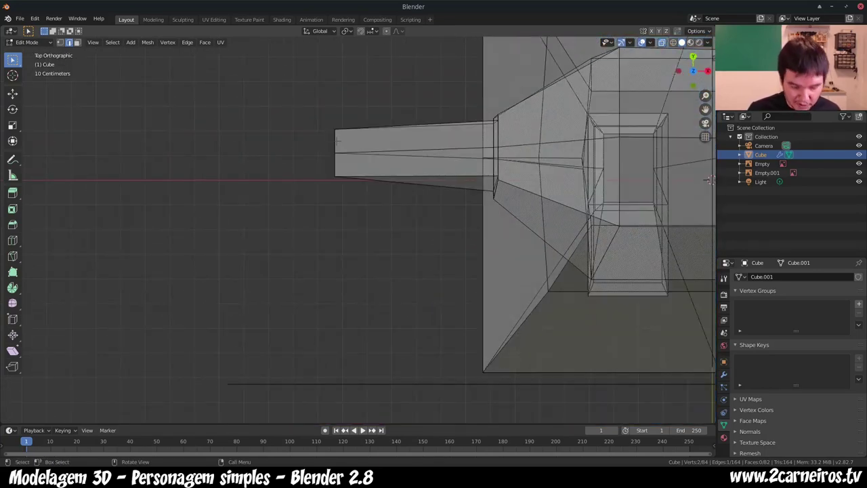
key(g)
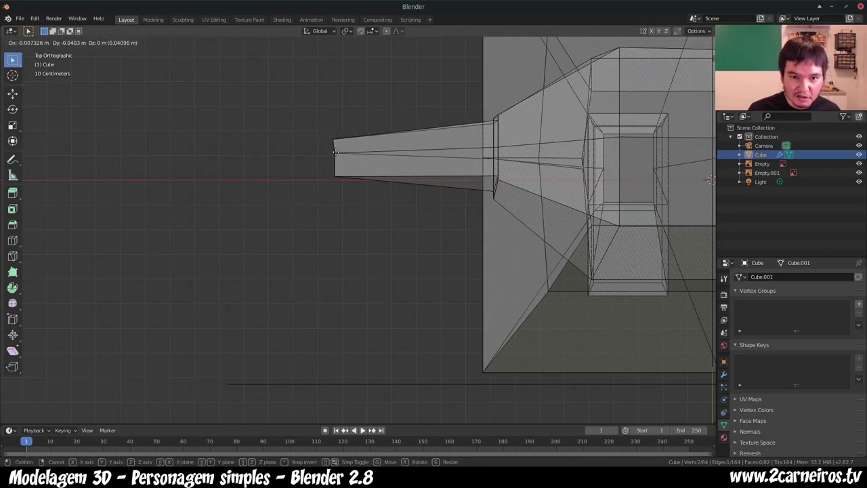
key(y)
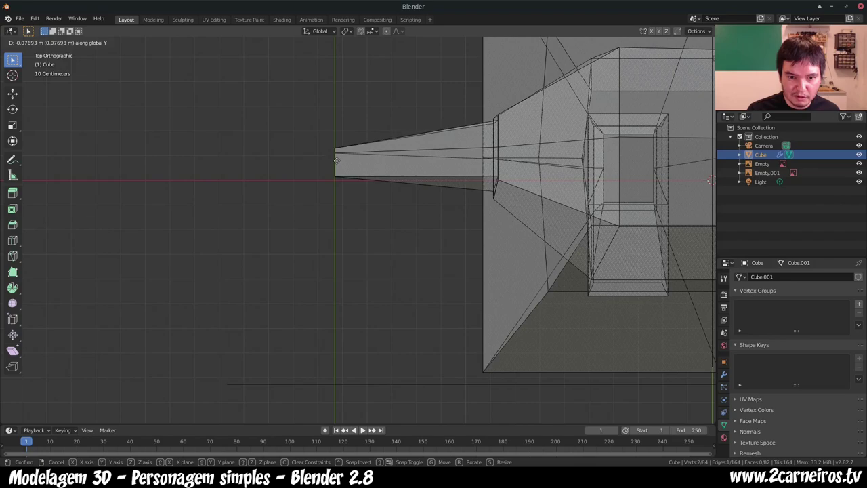
click(337, 160)
middle_drag(709, 179, 368, 248)
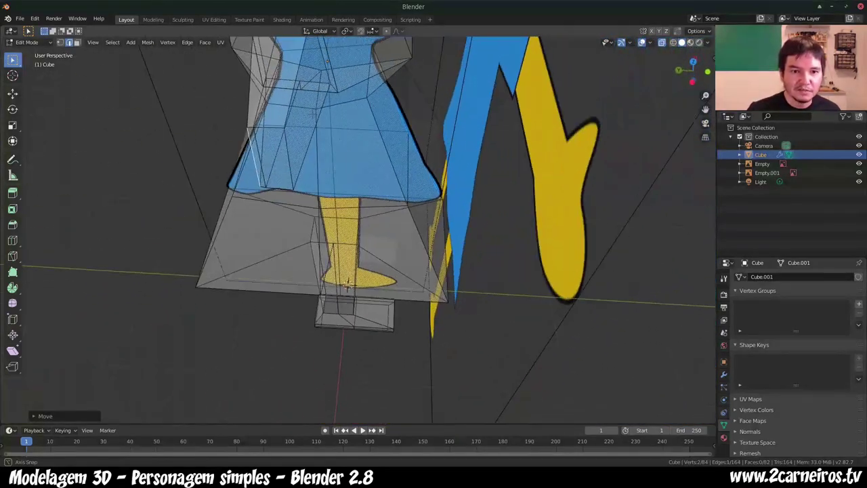
Step: Extrude the arm's end face to start the hand section
middle_drag(368, 247, 391, 309)
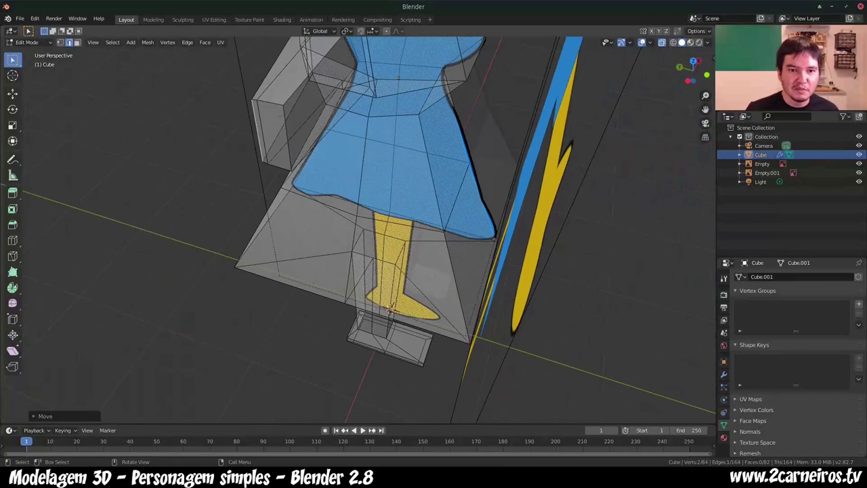
key(3)
click(271, 128)
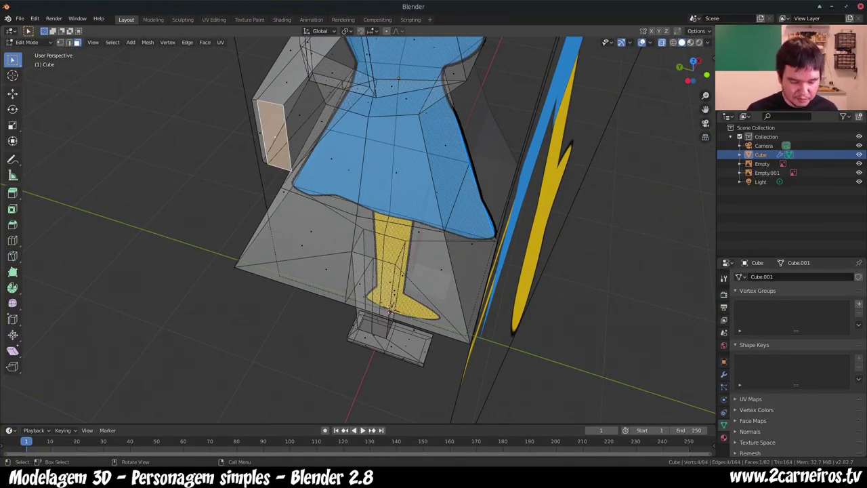
key(e)
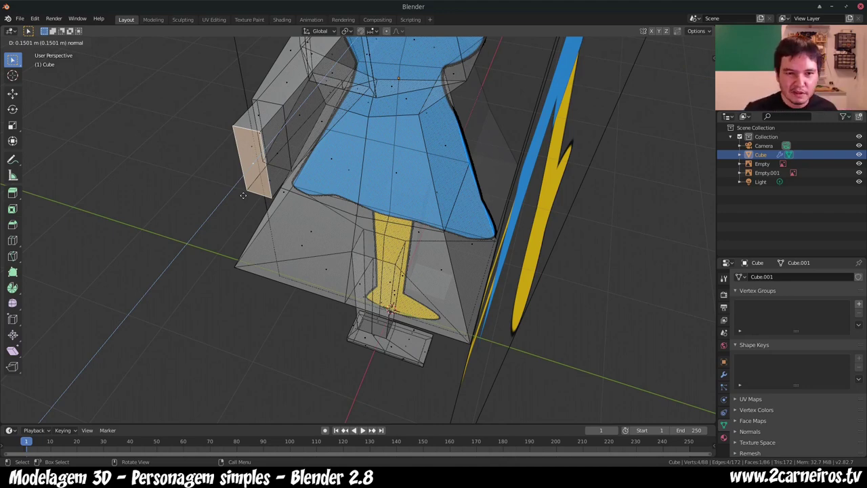
click(243, 195)
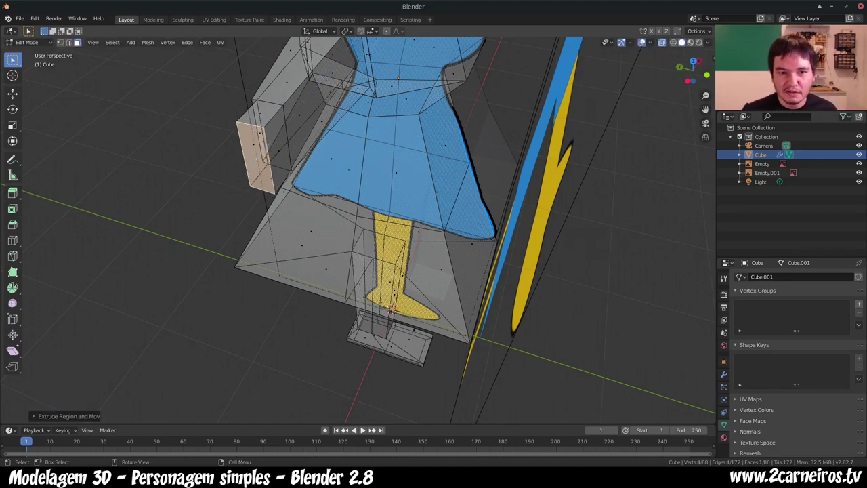
Step: Slide the hand section about 0.082 m along X over the palm and select its top face
key(KP_1)
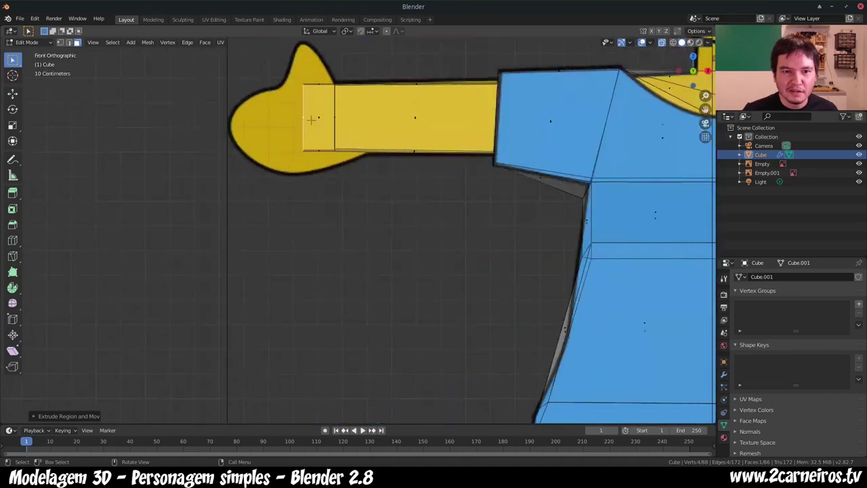
key(g)
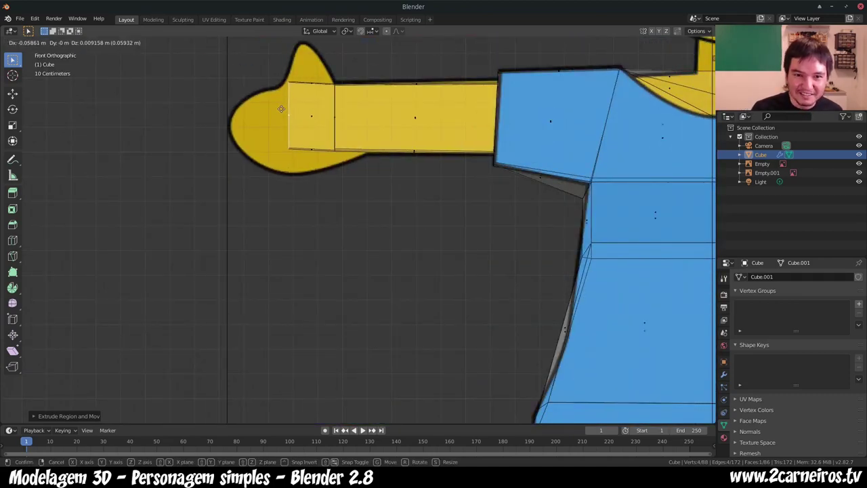
key(x)
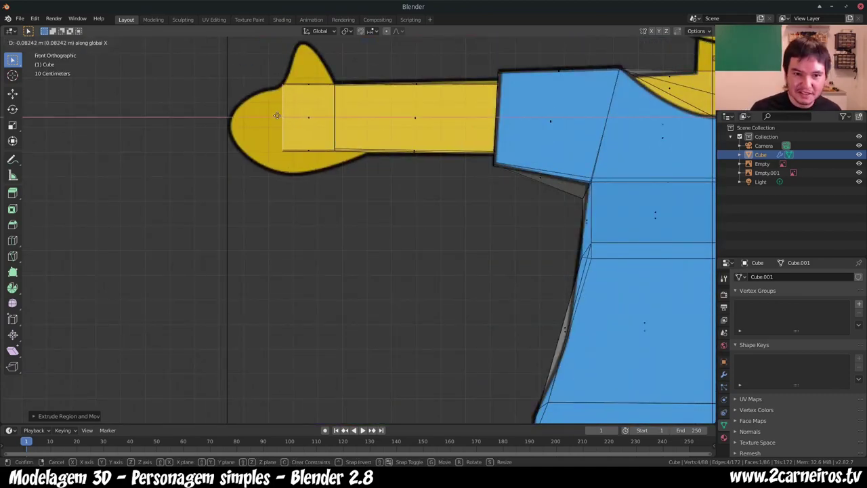
click(278, 113)
middle_drag(278, 114, 487, 381)
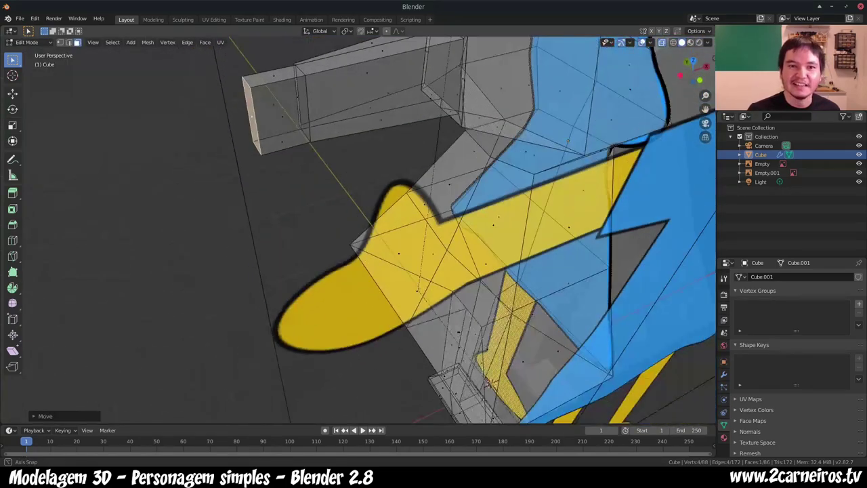
click(268, 77)
mouse_move(268, 77)
middle_down()
mouse_move(251, 118)
mouse_move(497, 372)
middle_up()
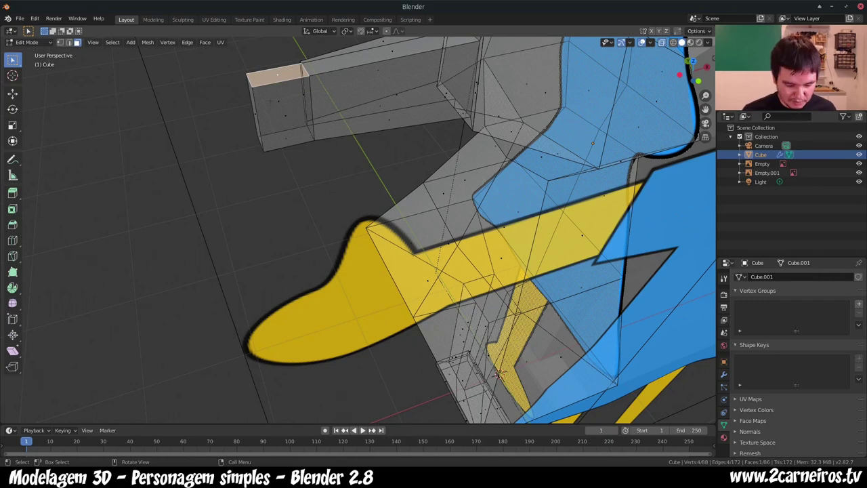
Step: Extrude the hand's top face upward into a thumb, then shrink and nudge its tip to match the front reference
key(e)
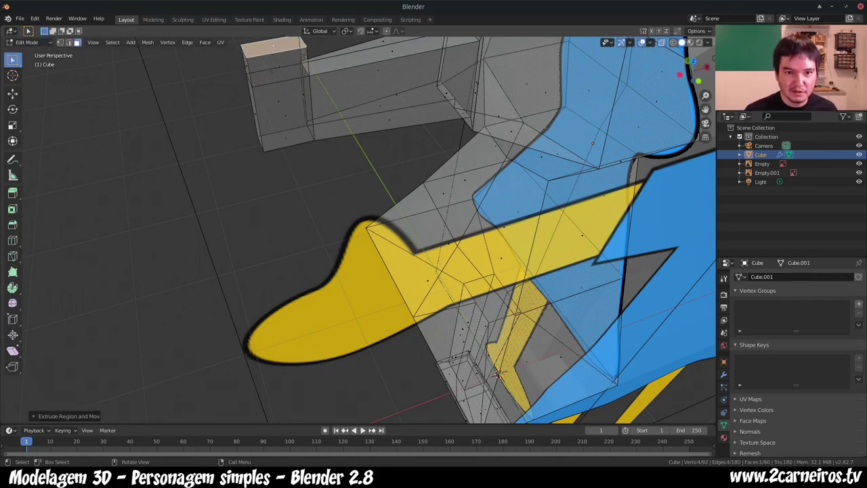
key(KP_1)
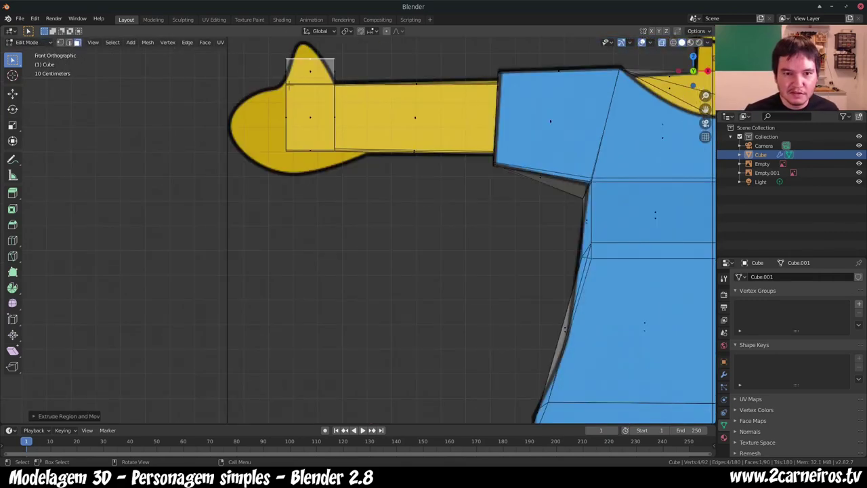
key(s)
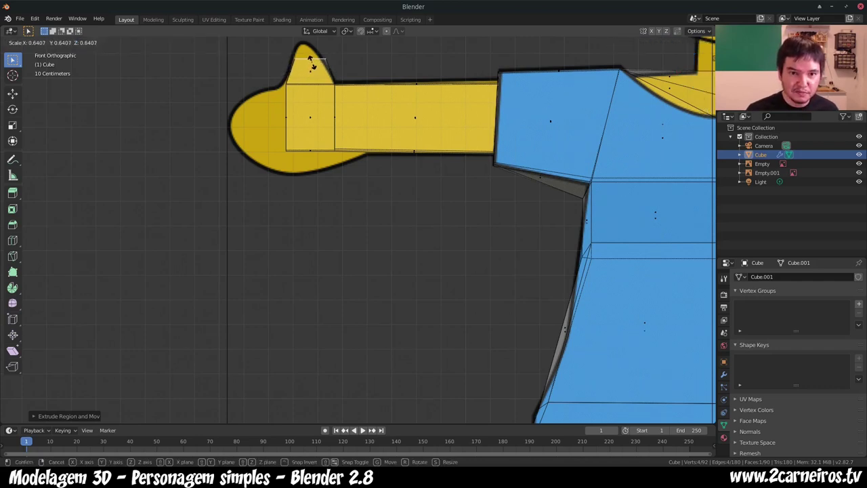
click(311, 67)
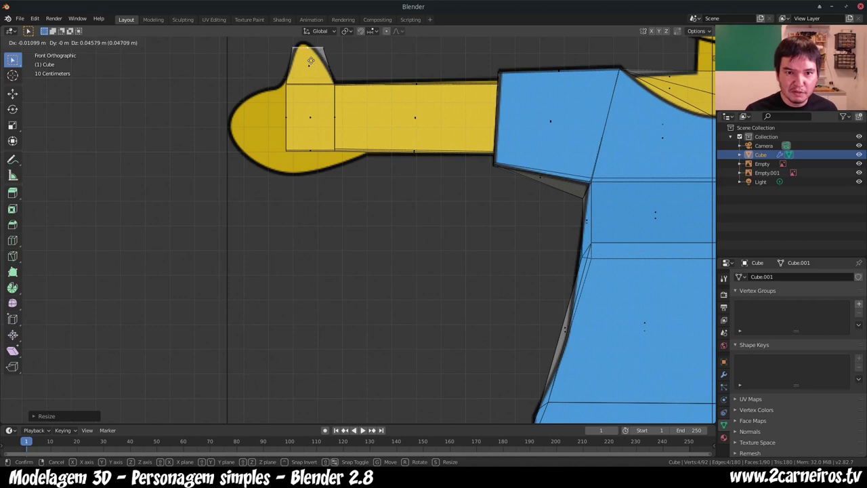
click(311, 63)
key(s)
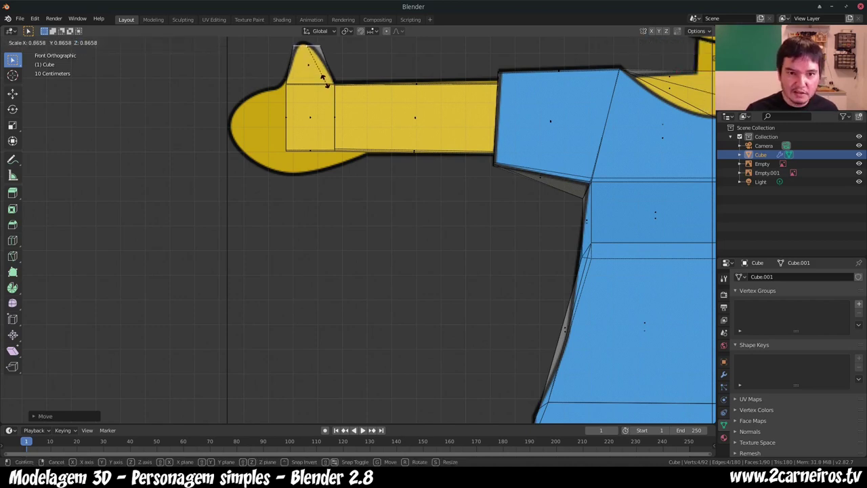
click(318, 72)
key(g)
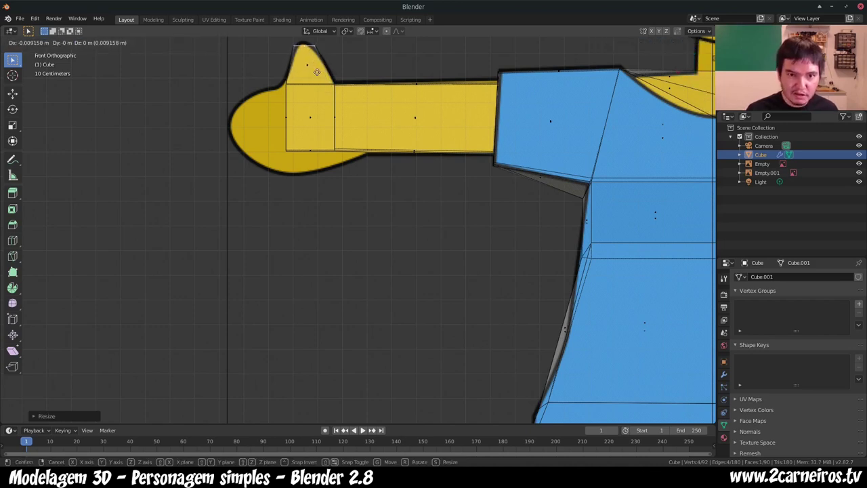
click(316, 72)
middle_drag(257, 119, 352, 132)
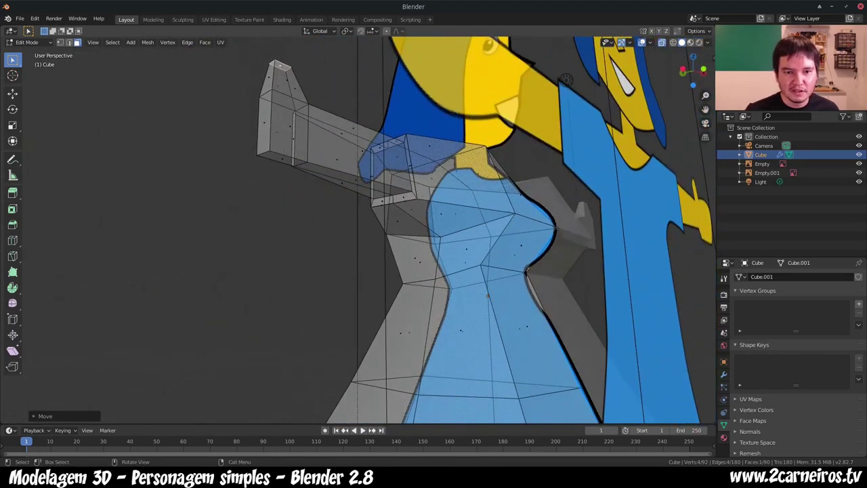
key(KP_1)
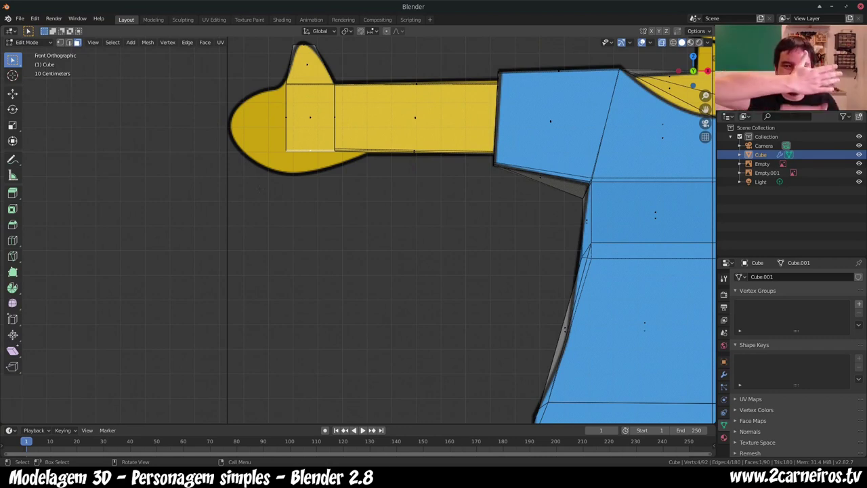
Step: Extrude the hand's bottom face downward to add a new section
middle_drag(310, 151, 287, 162)
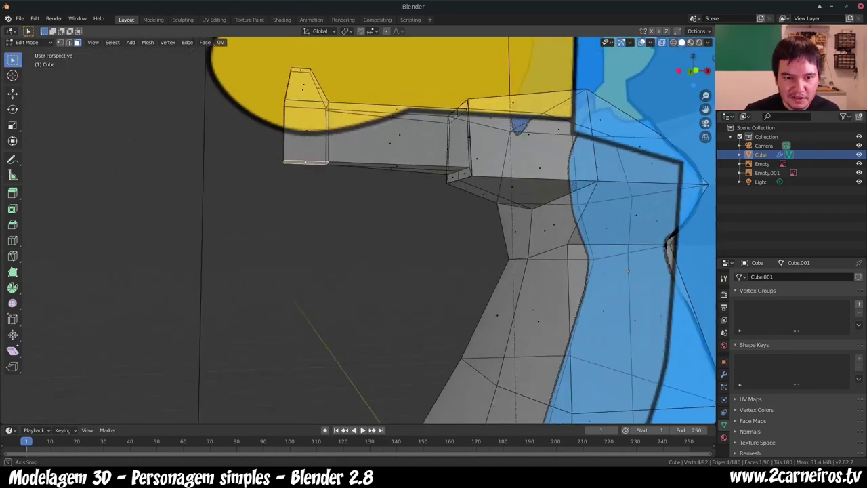
key(e)
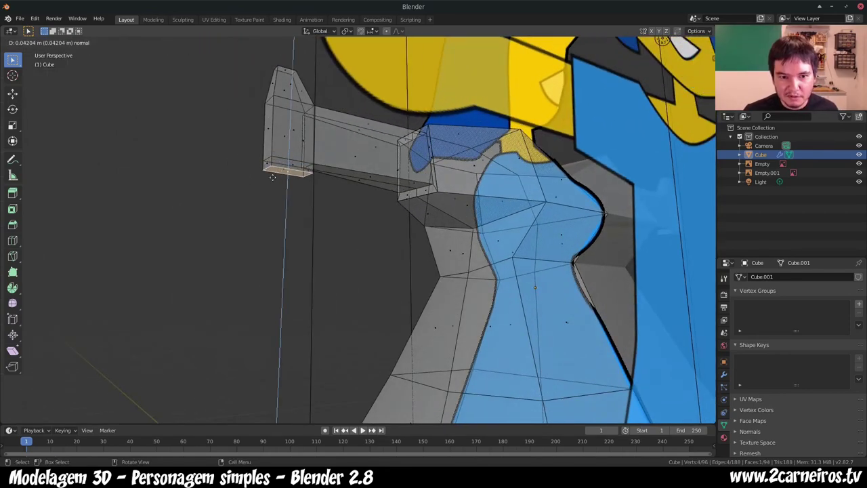
click(272, 177)
key(KP_1)
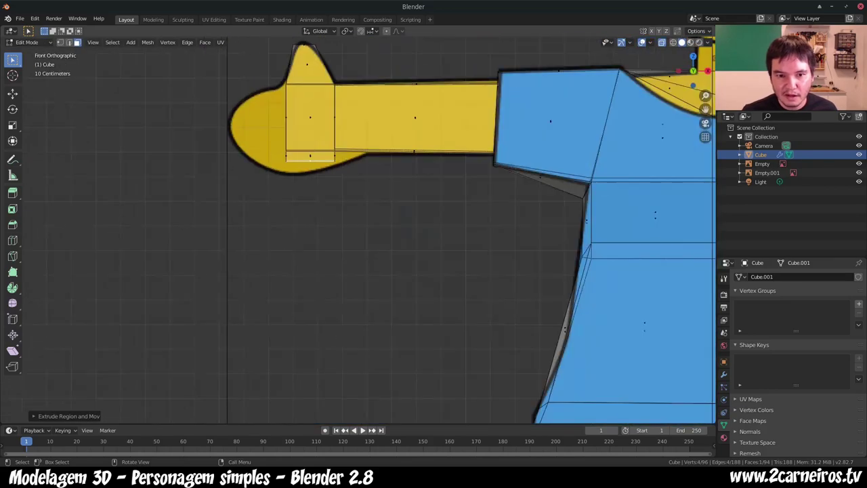
Step: Select the arm's two end faces and extrude them outward toward the reference fingertips
middle_drag(406, 271, 474, 237)
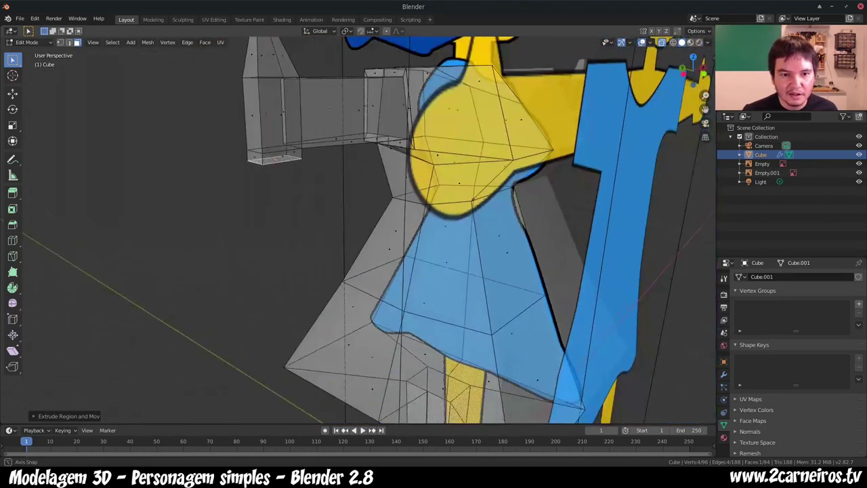
click(256, 147)
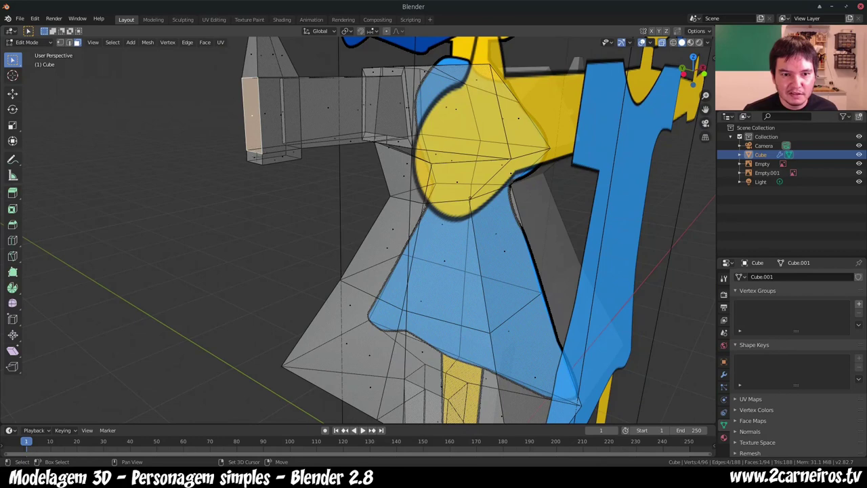
shift+click(255, 157)
key(e)
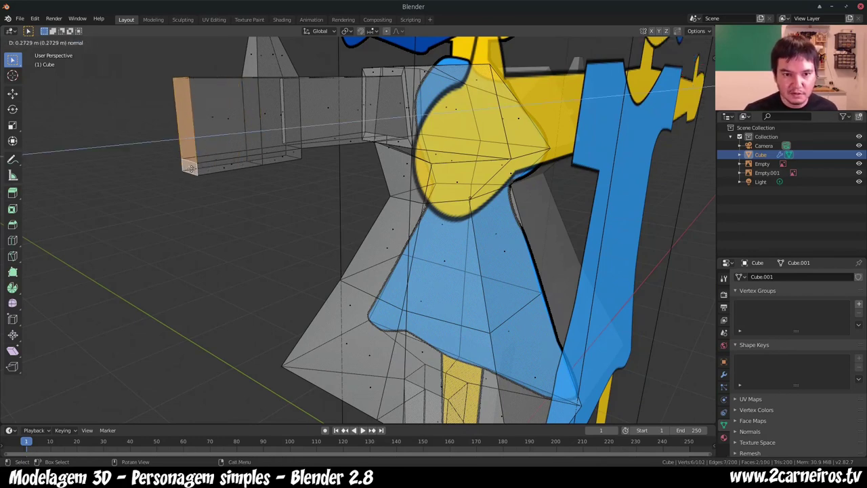
click(220, 161)
key(KP_1)
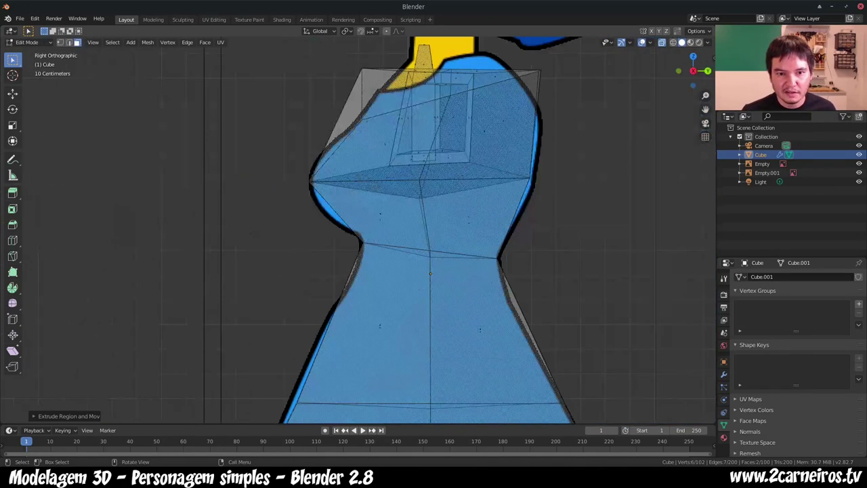
scroll(220, 162, up, 3)
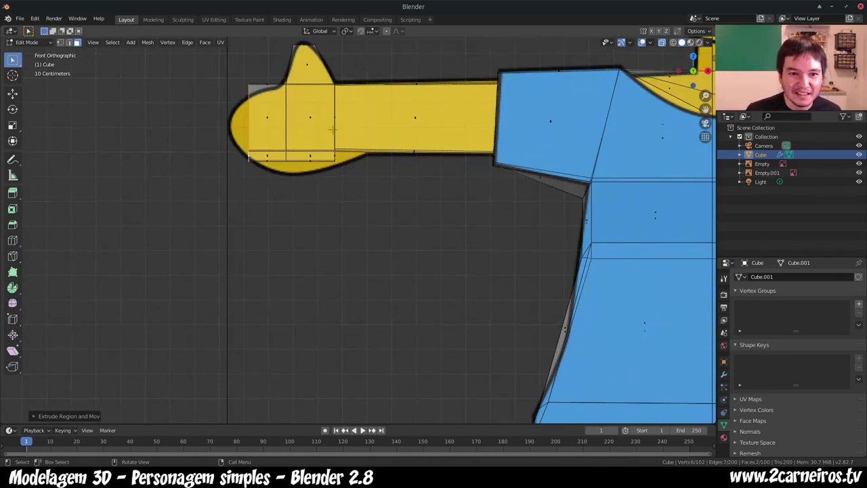
middle_drag(249, 158, 225, 167)
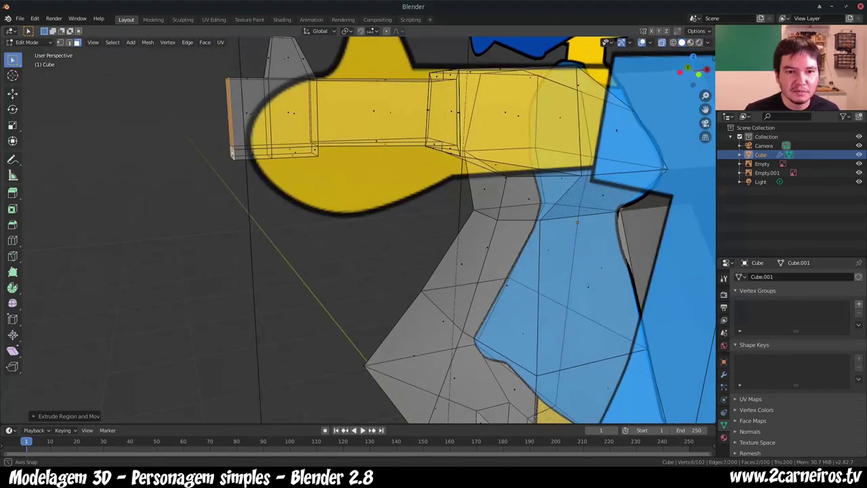
middle_drag(225, 167, 248, 158)
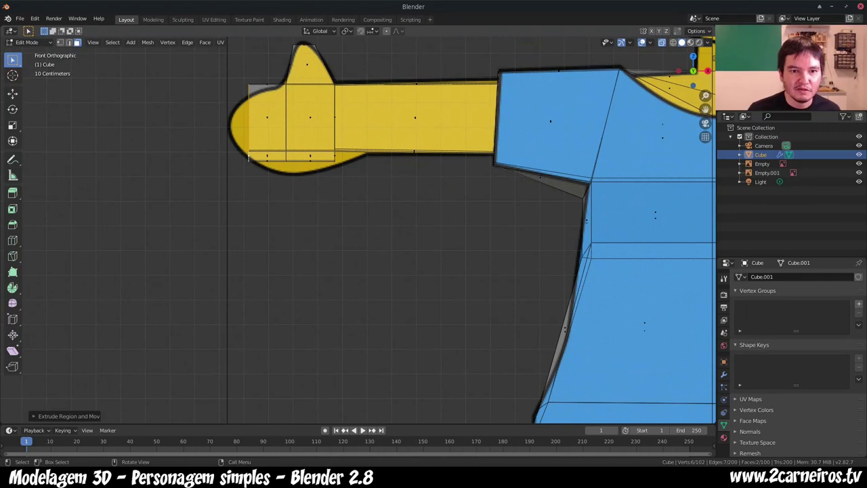
Step: Box-select the arm-tip vertex column, then move and scale it onto the hand outline
drag(232, 69, 256, 193)
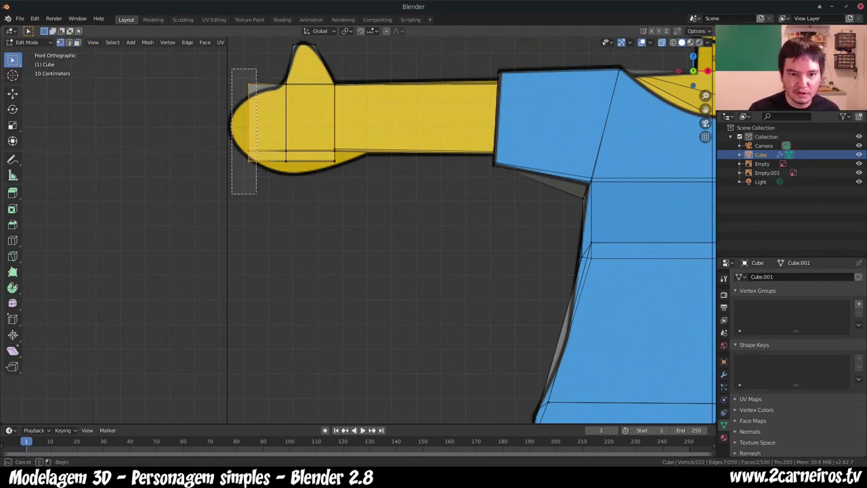
key(g)
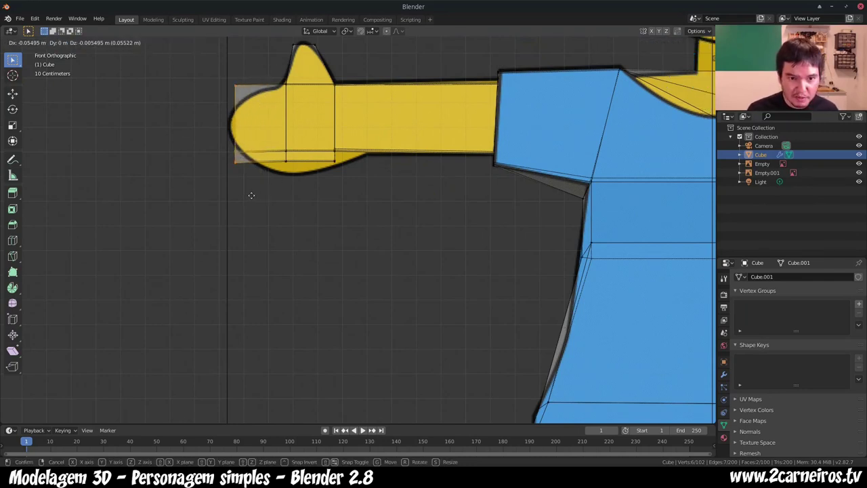
click(247, 195)
key(s)
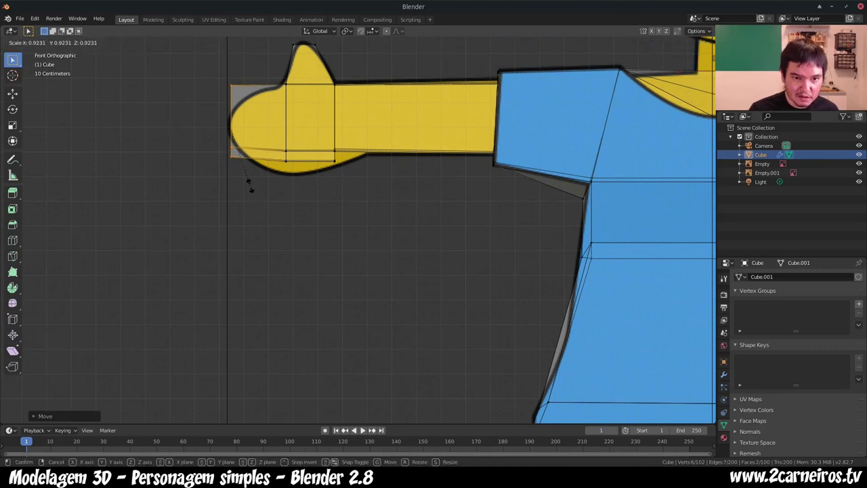
click(252, 173)
key(g)
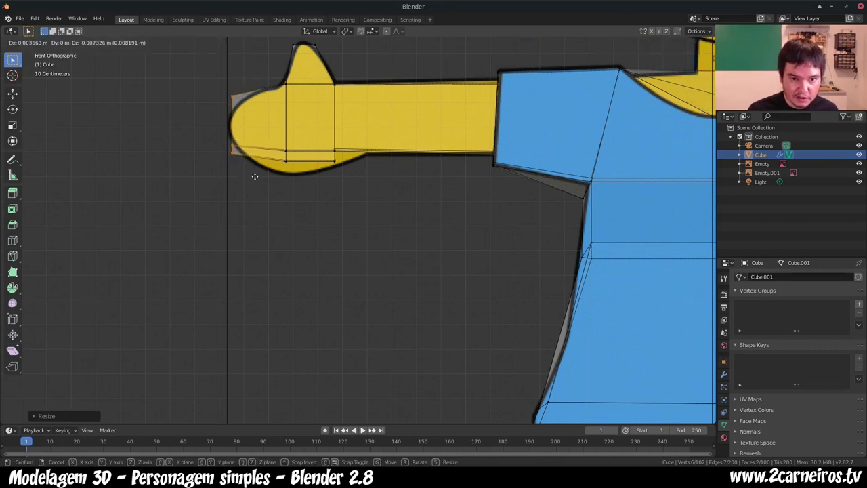
click(255, 176)
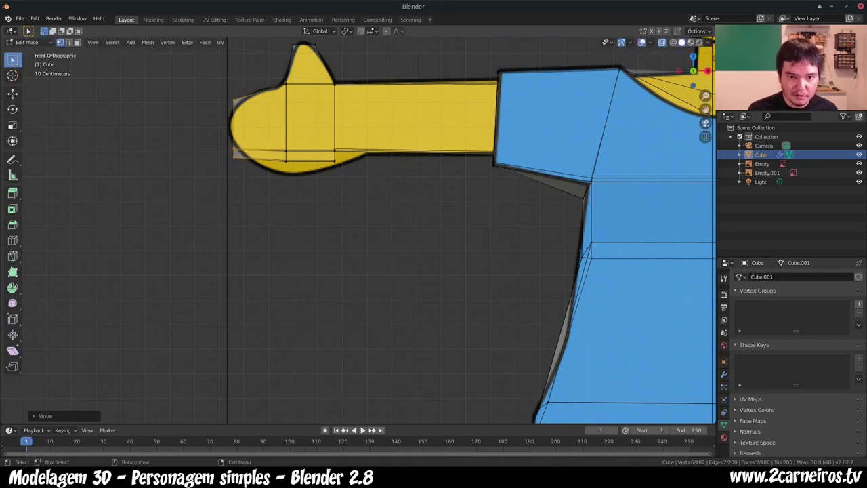
Step: Move the vertex loop where hand meets arm and shrink it to fit the wrist
alt+click(284, 157)
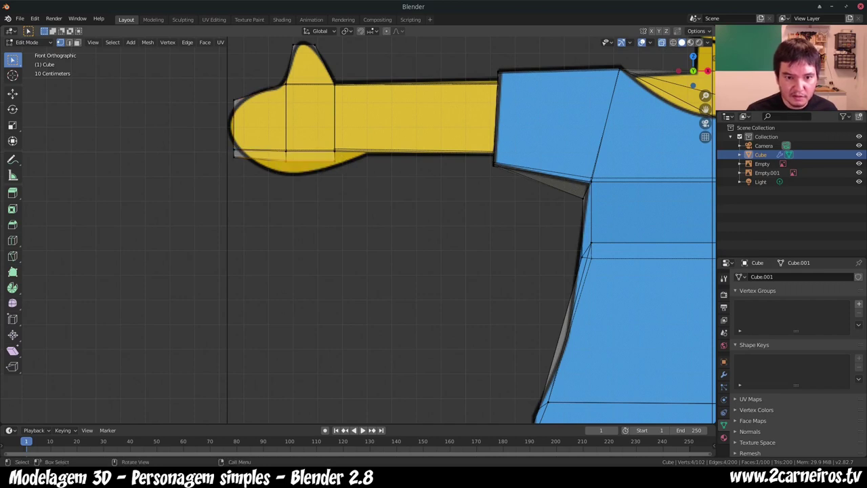
key(g)
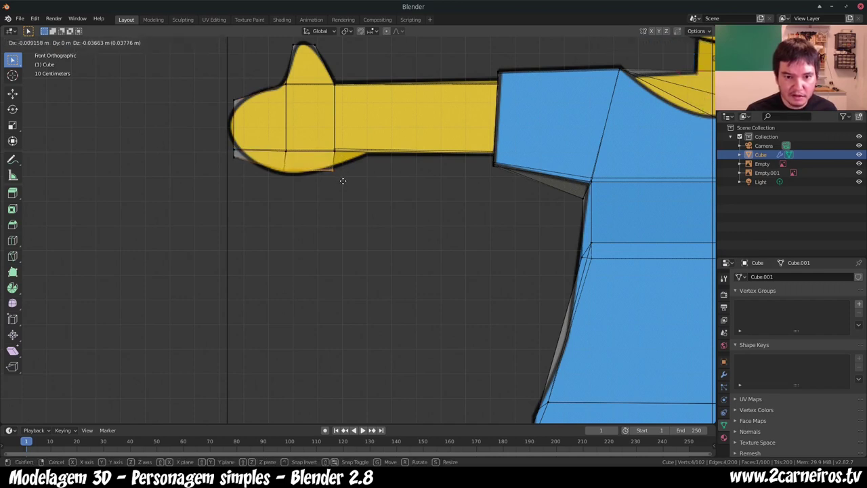
click(342, 180)
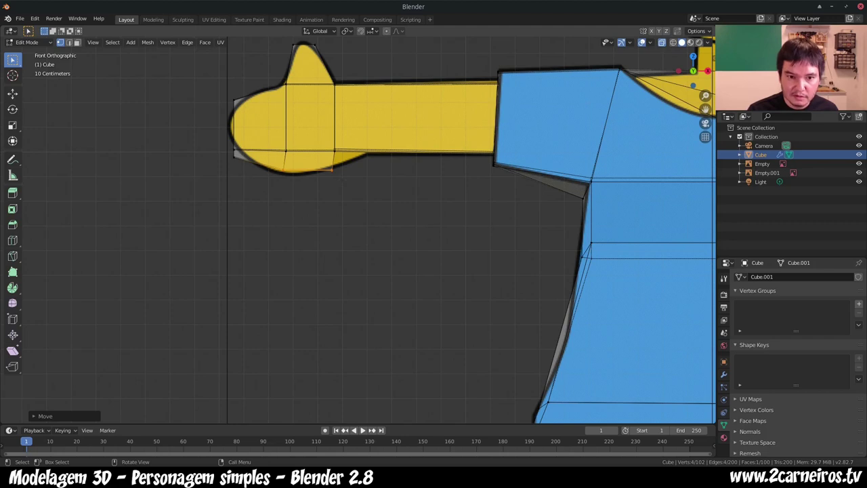
key(s)
click(330, 173)
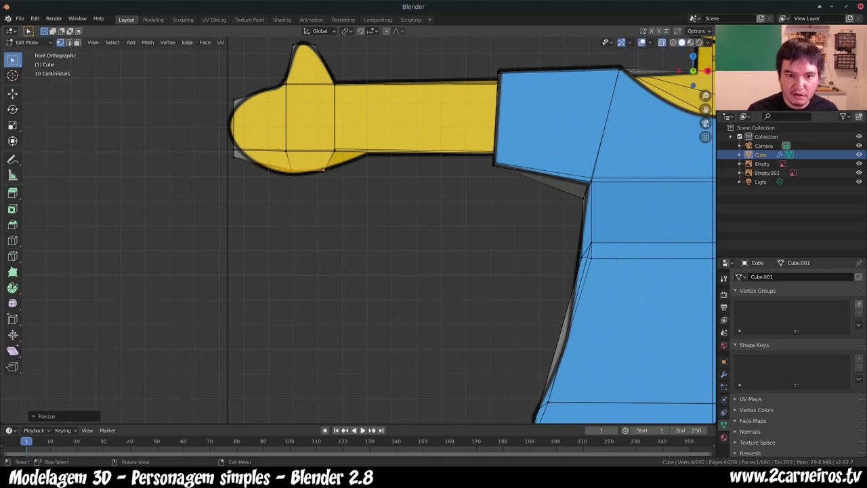
Step: Slide the vertex under the hand about 0.12 m onto the hand outline
scroll(369, 223, up, 1)
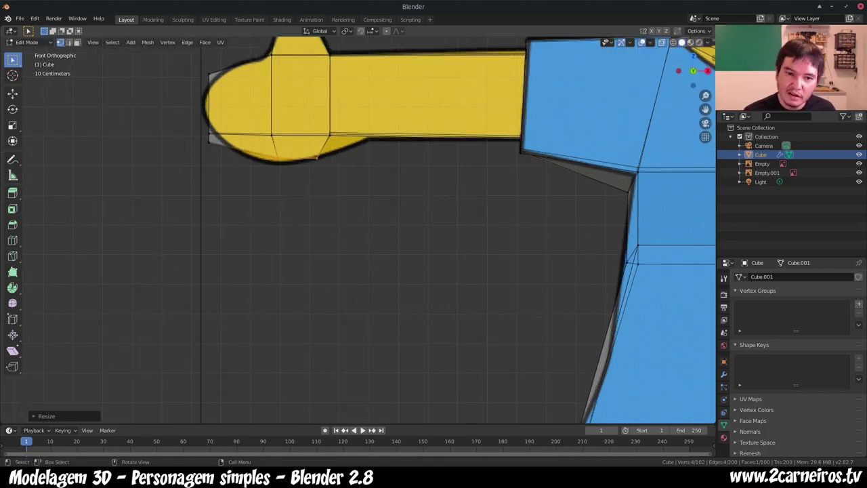
click(340, 140)
key(g)
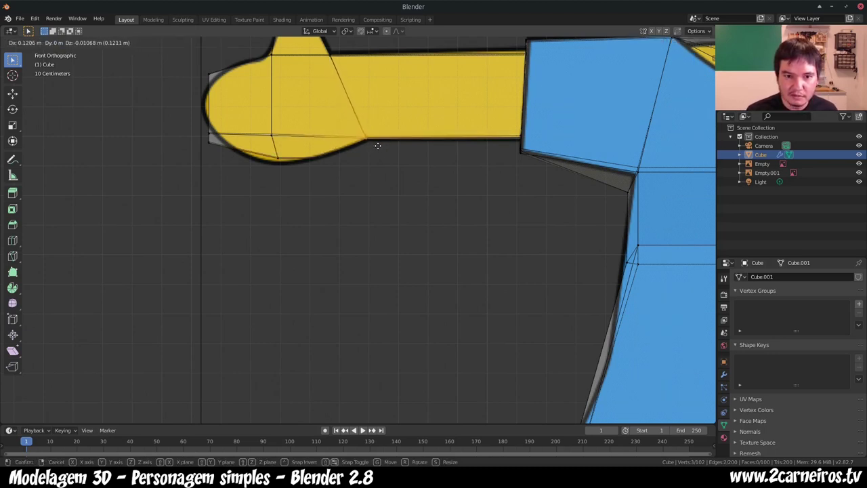
click(377, 145)
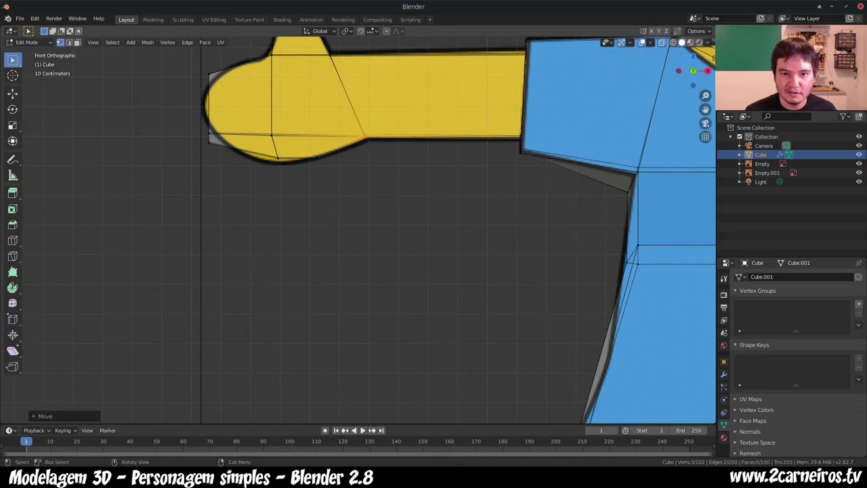
middle_drag(380, 230, 447, 203)
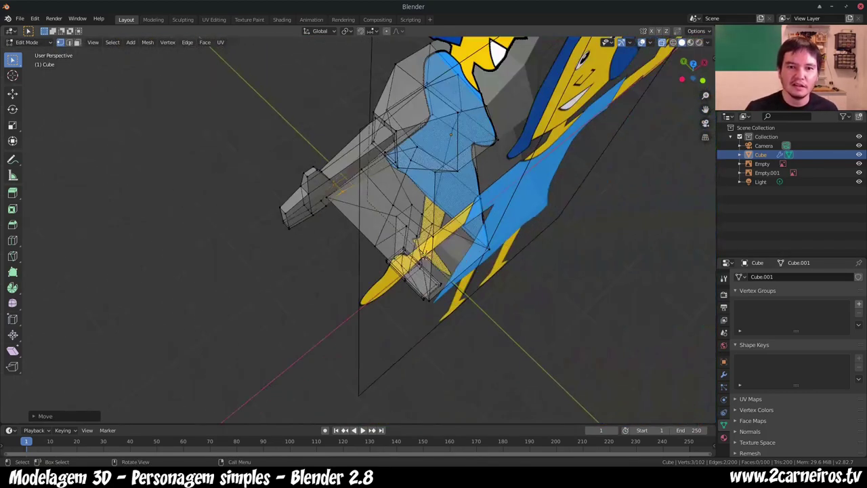
Step: In face-select mode, select the two top faces on the shoulders
middle_drag(450, 133, 406, 203)
key(KP_3)
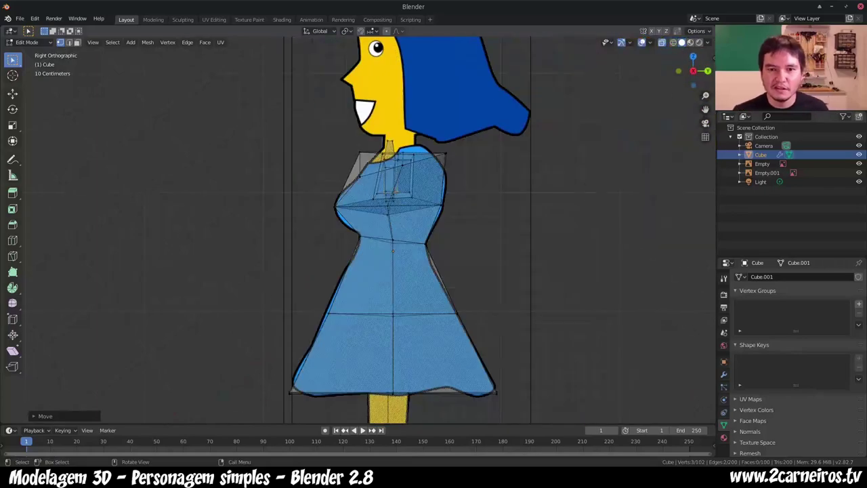
key(KP_1)
middle_drag(406, 237, 474, 217)
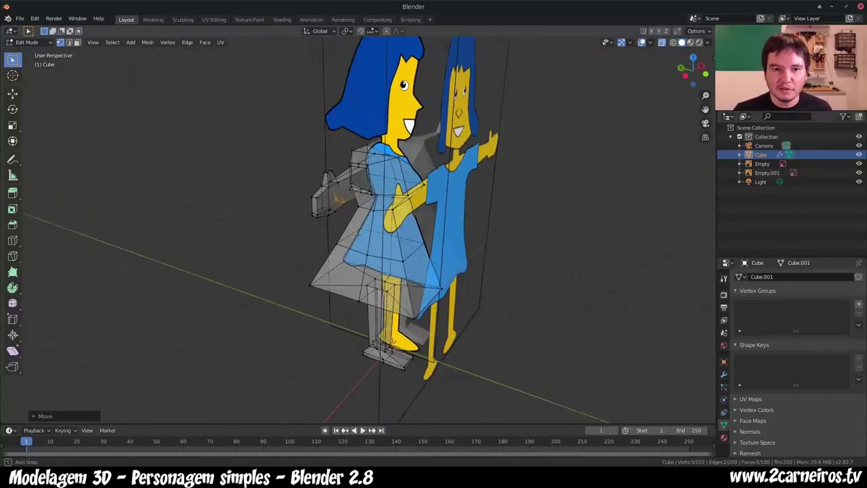
mouse_move(406, 237)
middle_down()
mouse_move(487, 234)
mouse_move(467, 231)
mouse_move(441, 294)
mouse_move(476, 231)
mouse_move(464, 221)
middle_up()
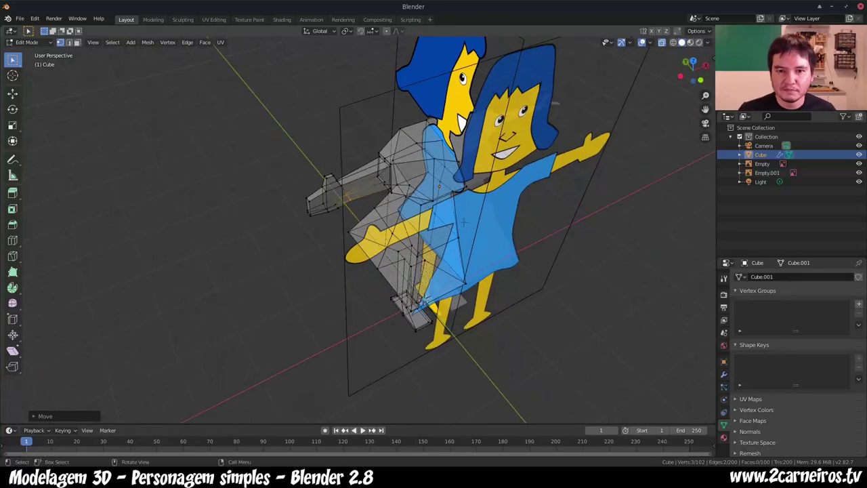
key(3)
click(434, 146)
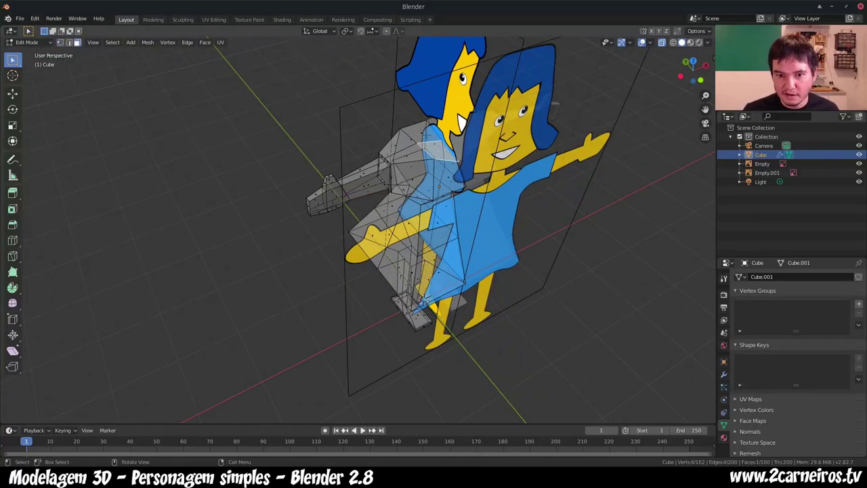
shift+click(427, 136)
scroll(443, 163, up, 2)
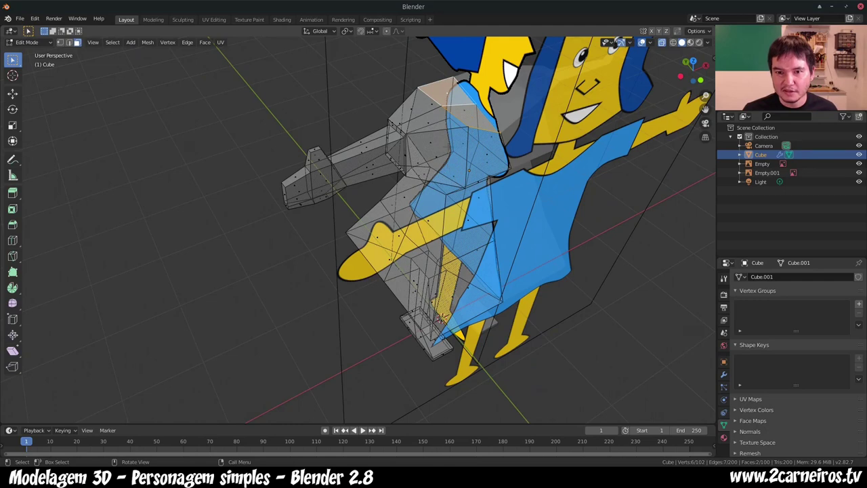
scroll(448, 142, down, 2)
Step: Hide both reference images in the Outliner and turn X-ray off for a solid mesh
click(858, 172)
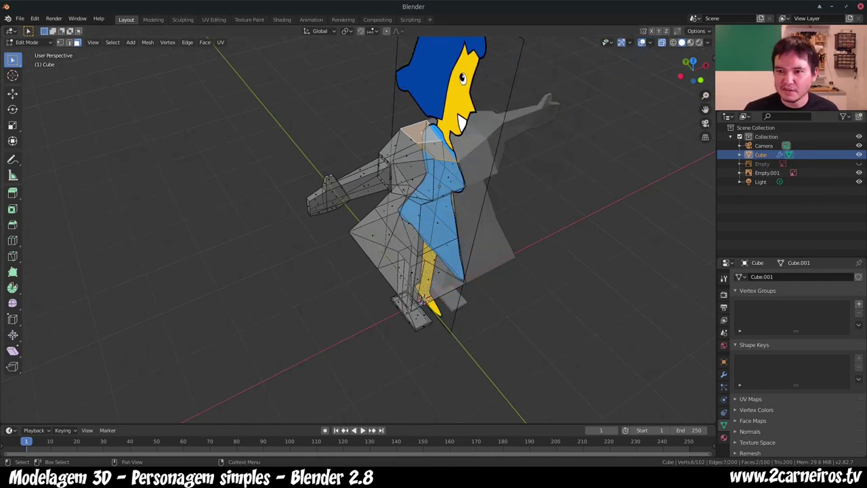
click(859, 163)
middle_drag(407, 223, 460, 224)
key(alt+z)
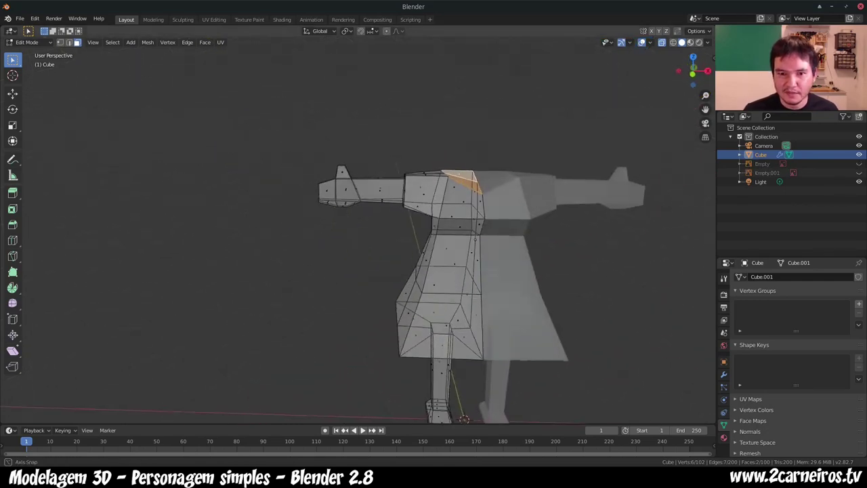
mouse_move(400, 226)
middle_down()
mouse_move(466, 226)
mouse_move(480, 265)
mouse_move(480, 250)
middle_up()
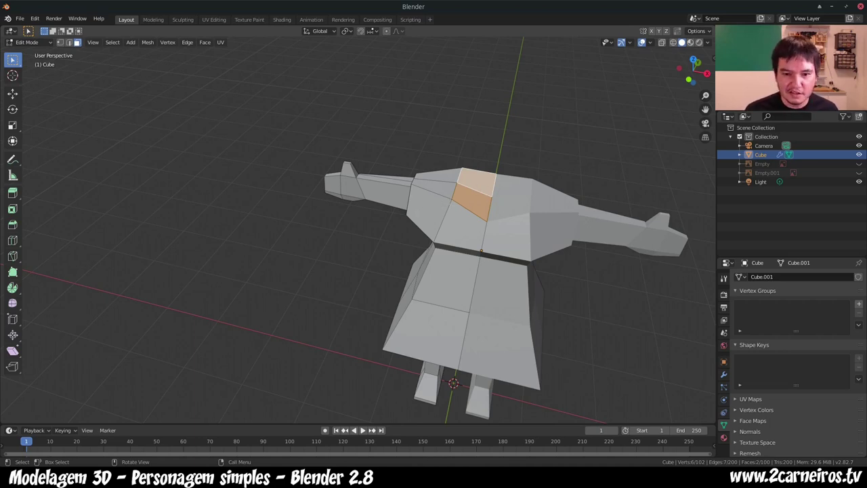
Step: Inset the top shoulder faces and extrude them to start the neck
key(i)
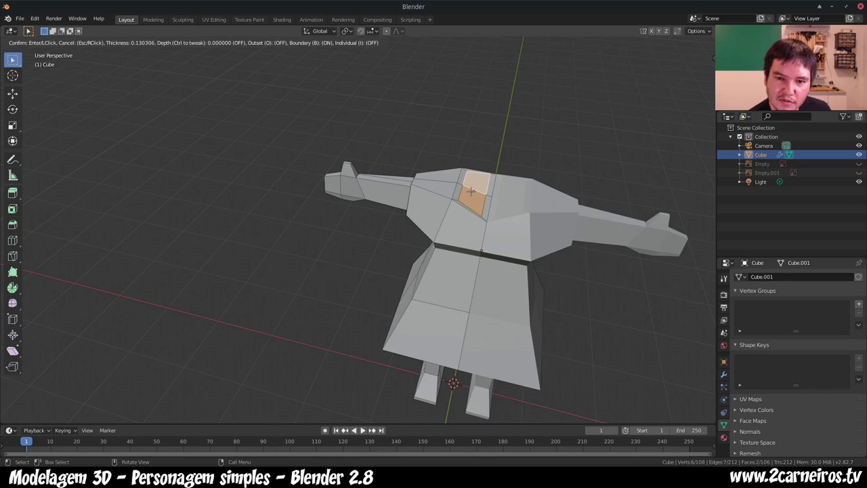
click(472, 191)
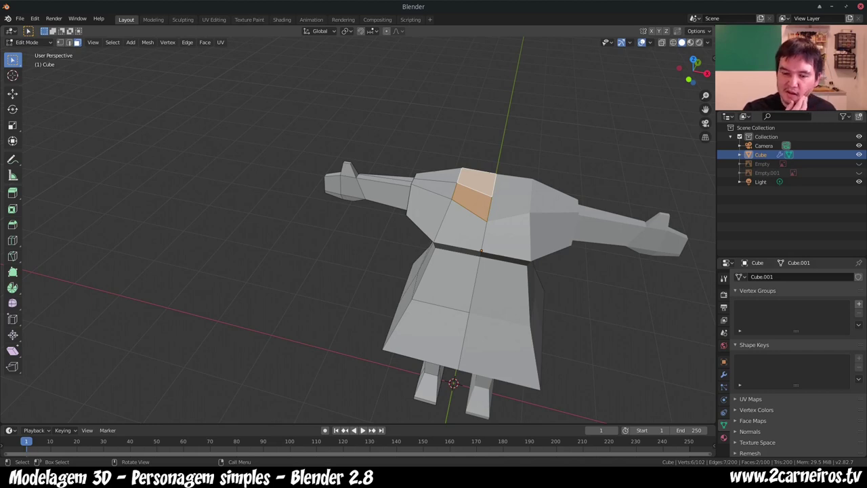
key(e)
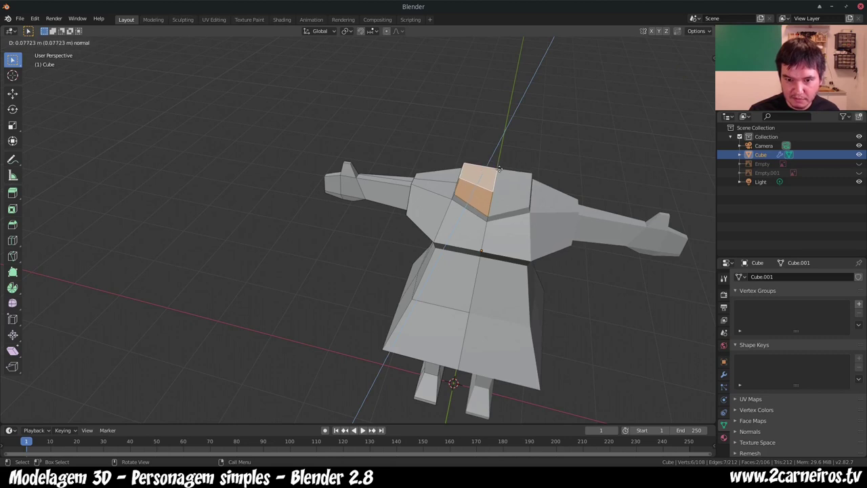
click(498, 173)
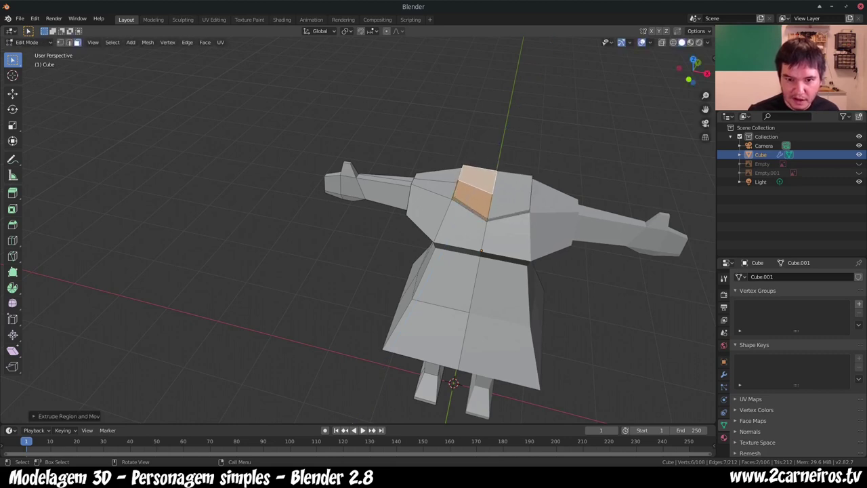
middle_drag(447, 203, 444, 154)
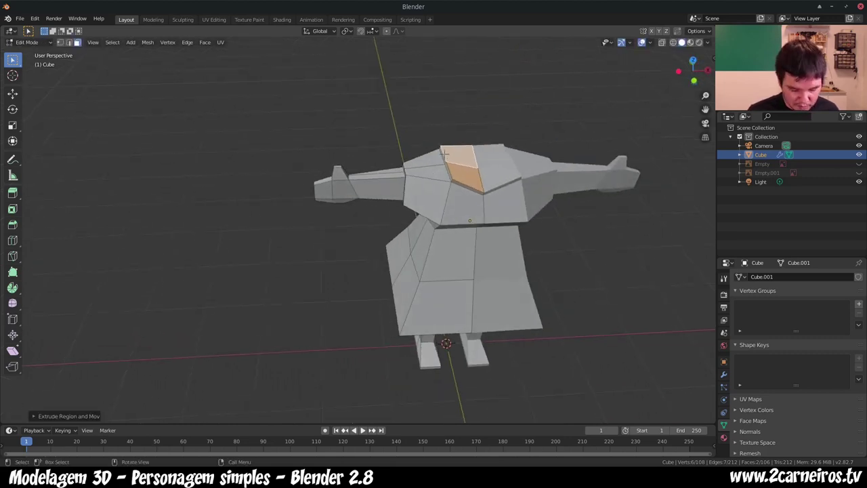
Step: Select the shoulder-top edges, shrink them toward their centre, and move them into place
key(2)
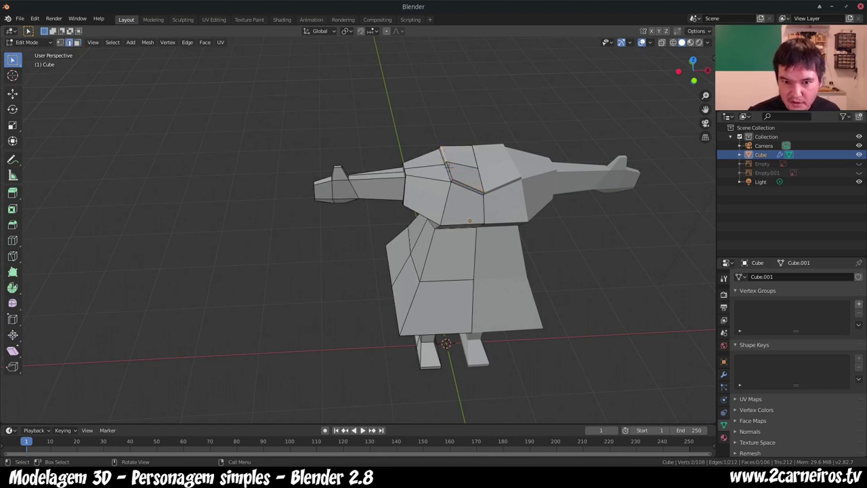
shift+click(448, 170)
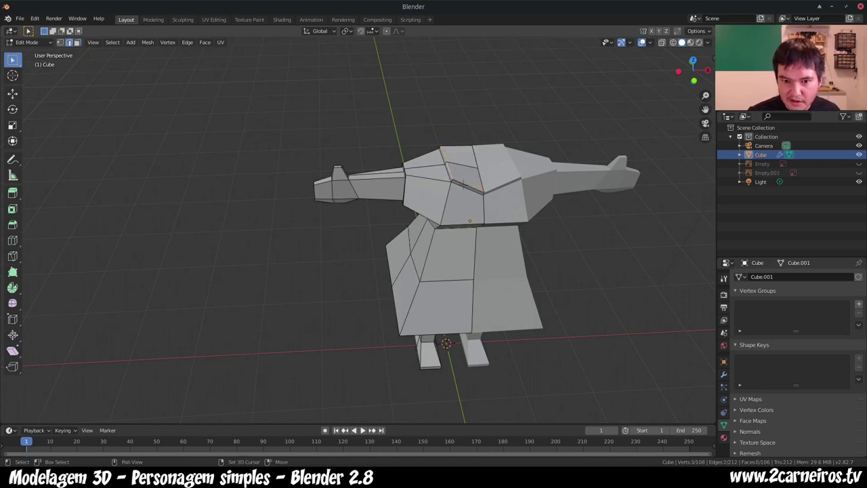
shift+click(461, 161)
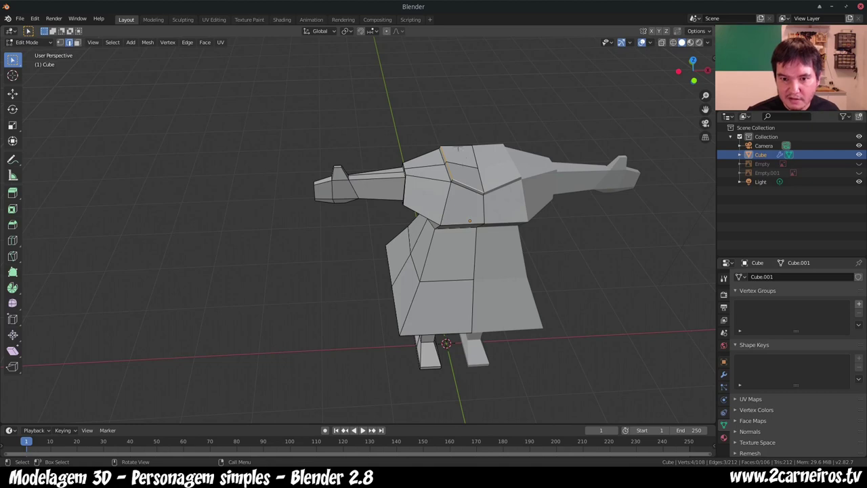
shift+click(459, 149)
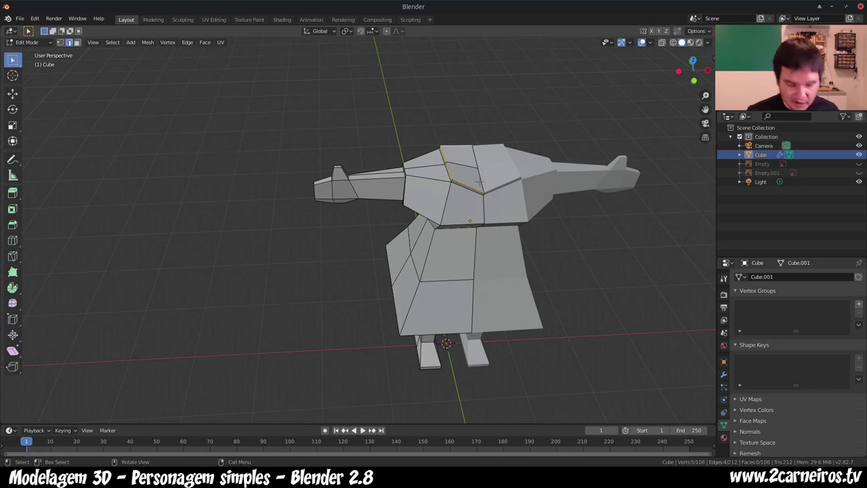
key(s)
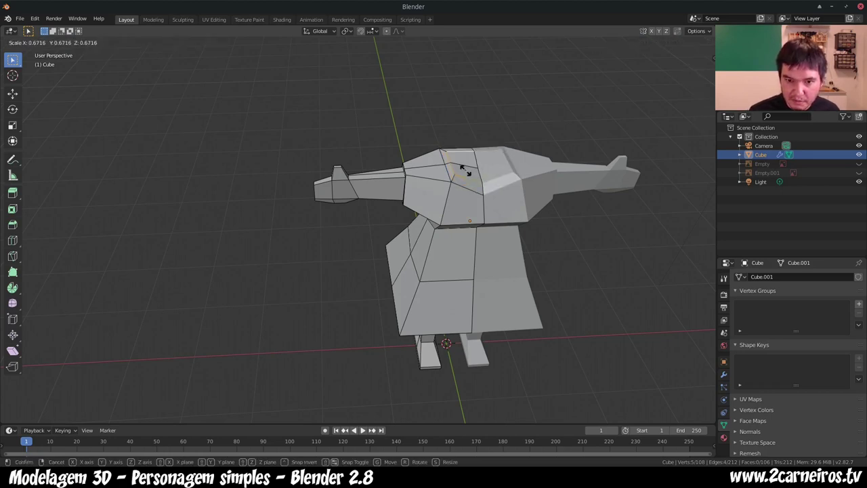
click(464, 170)
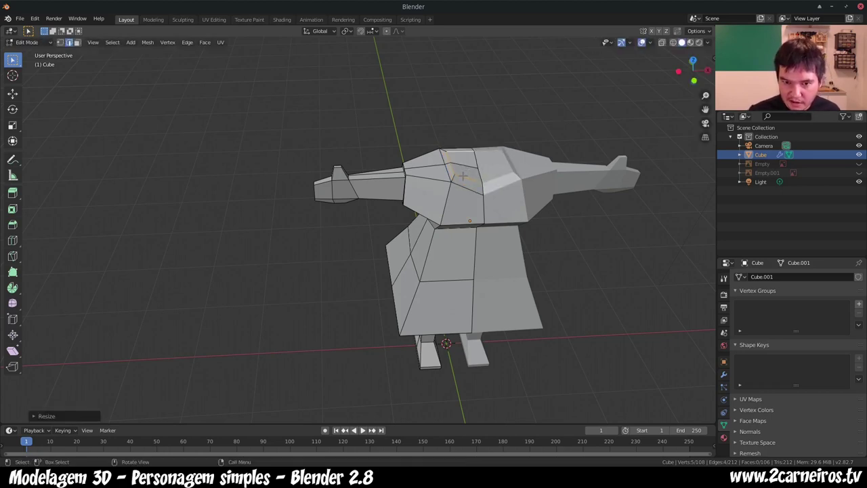
key(KP_1)
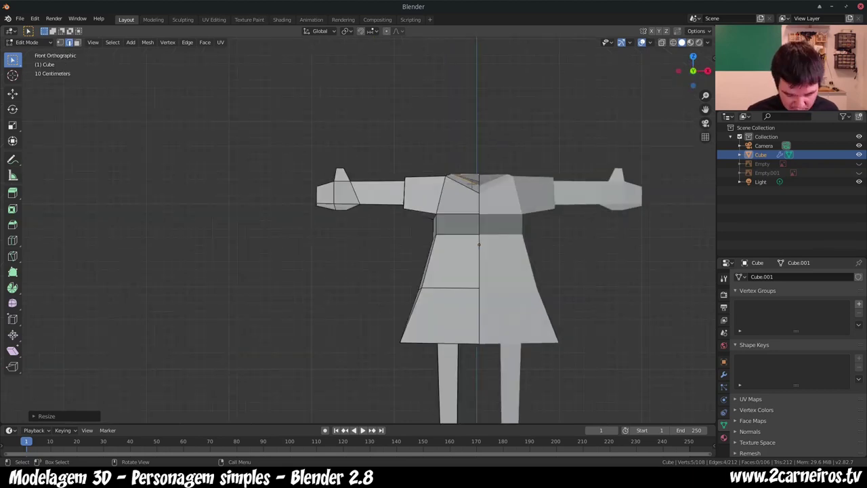
key(g)
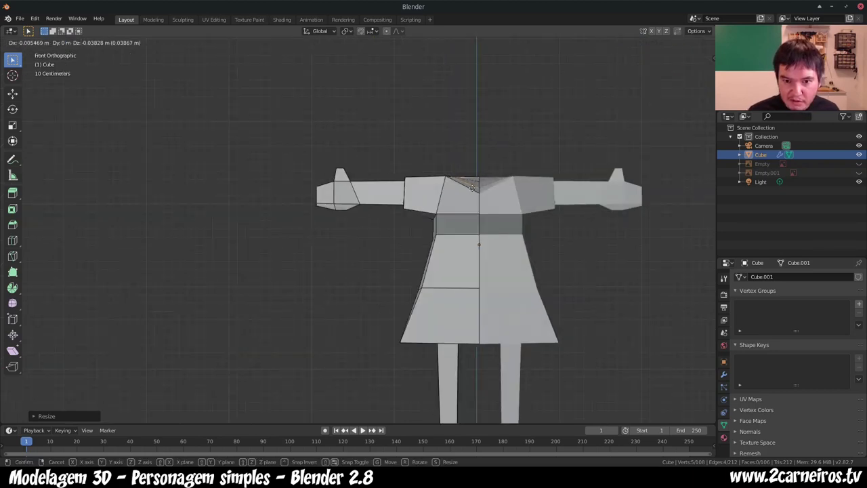
click(471, 187)
middle_drag(472, 187, 445, 226)
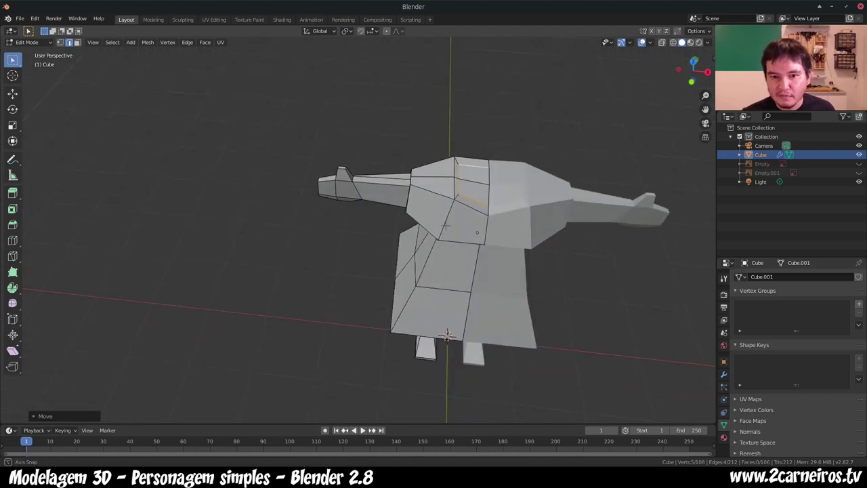
Step: Extrude the two top faces about 0.16 m upward into a neck and unhide the front reference
key(3)
click(473, 193)
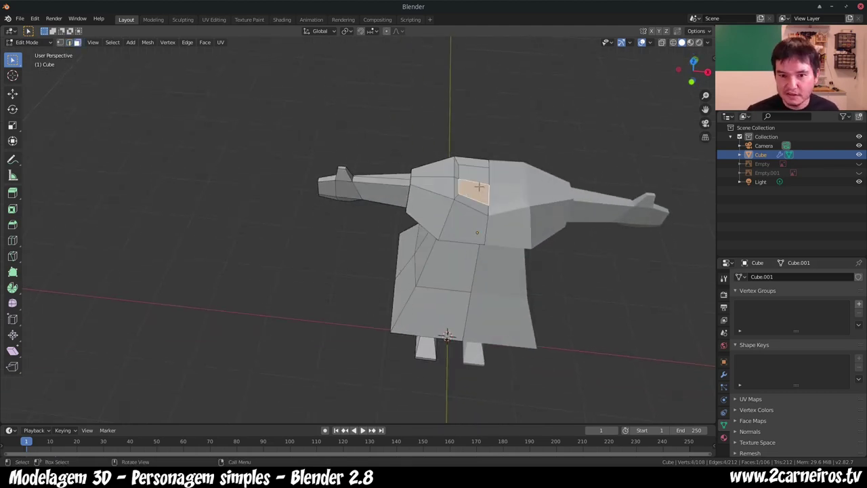
shift+click(474, 174)
key(KP_1)
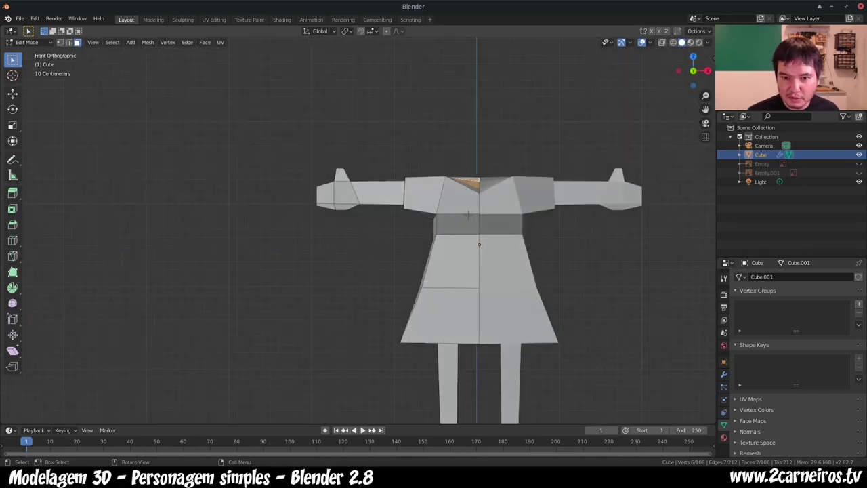
key(e)
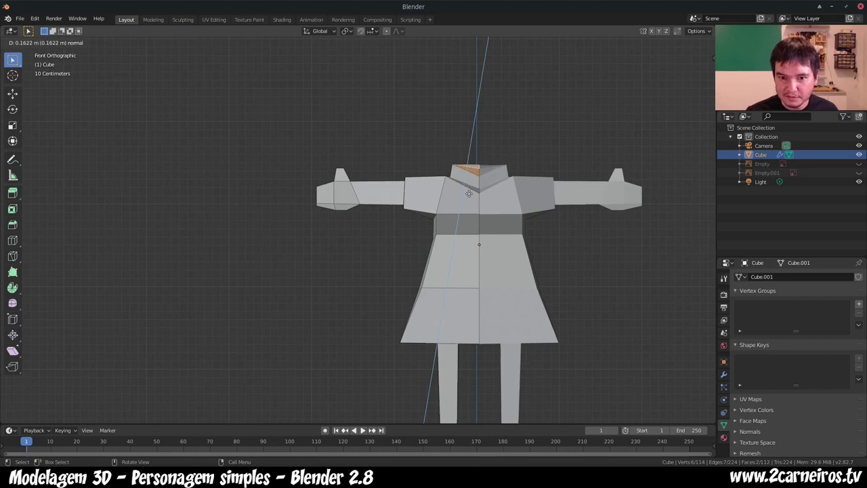
click(469, 192)
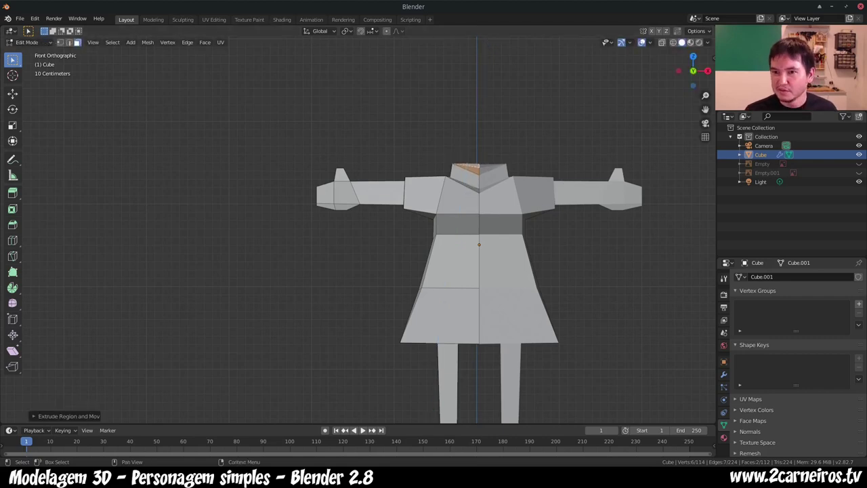
click(858, 164)
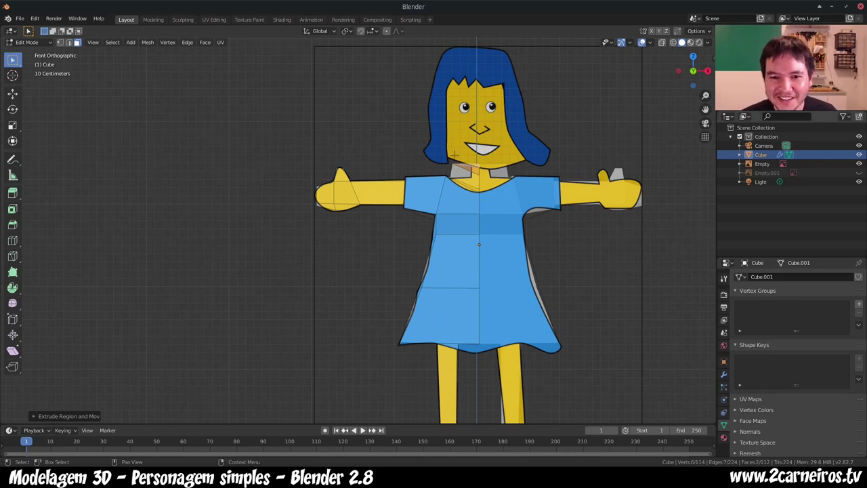
Step: Grow the face selection with Ctrl+Numpad + and scale the neck top down in front view
mouse_move(454, 155)
middle_down()
mouse_move(443, 325)
mouse_move(423, 284)
middle_up()
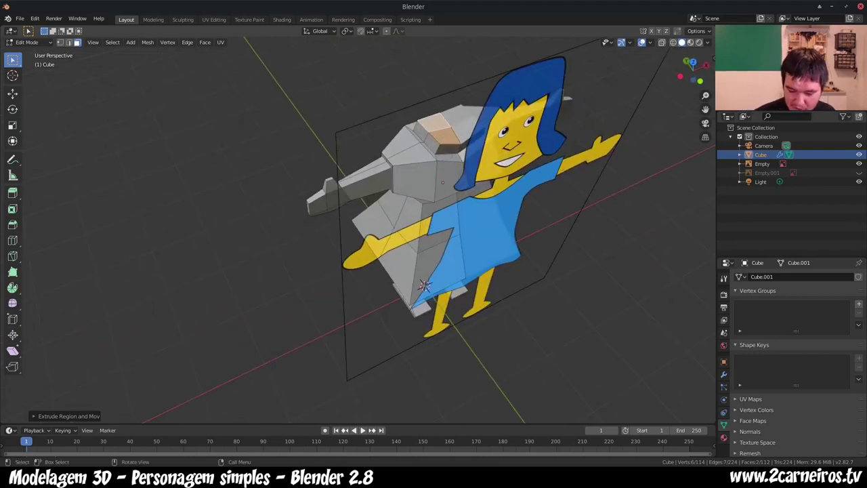
scroll(466, 177, up, 1)
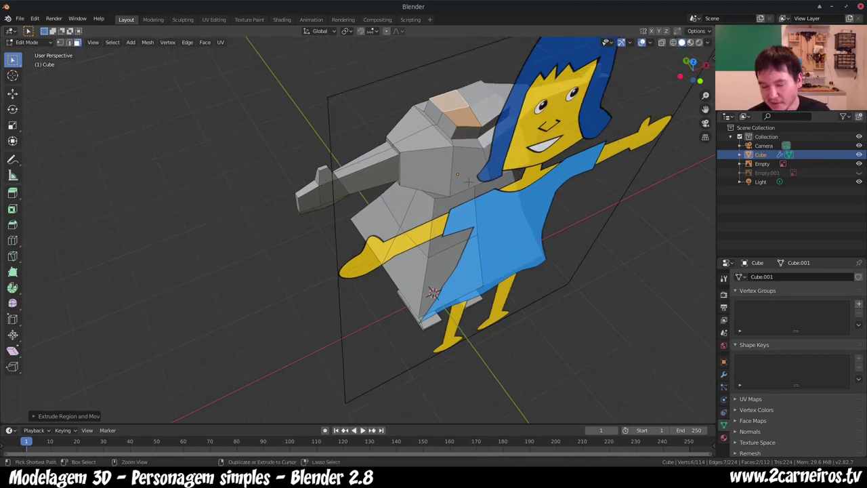
key(ctrl+KP_Add)
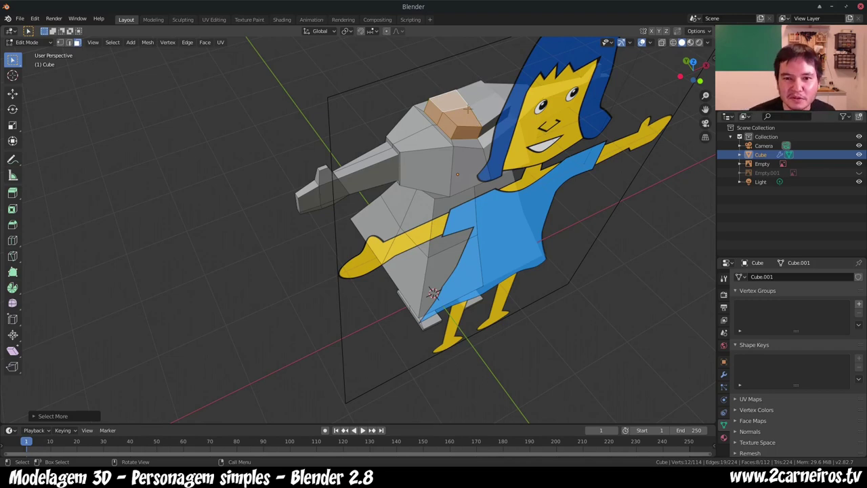
middle_drag(467, 108, 407, 112)
key(KP_1)
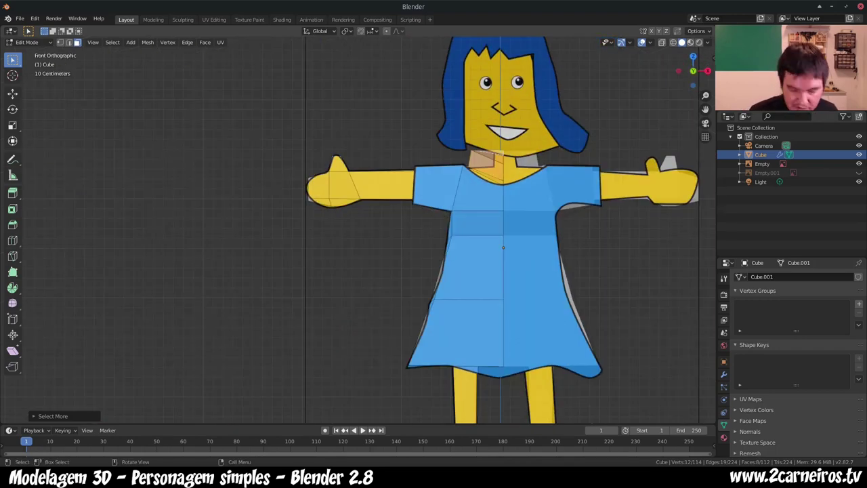
key(s)
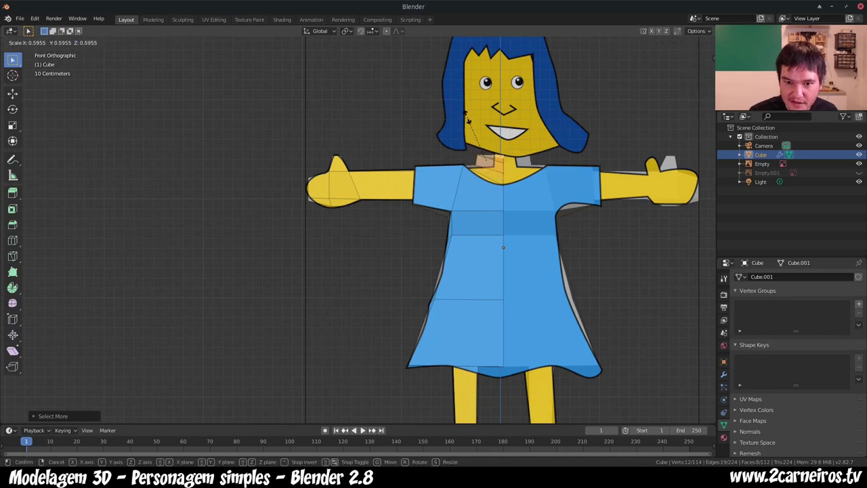
click(474, 122)
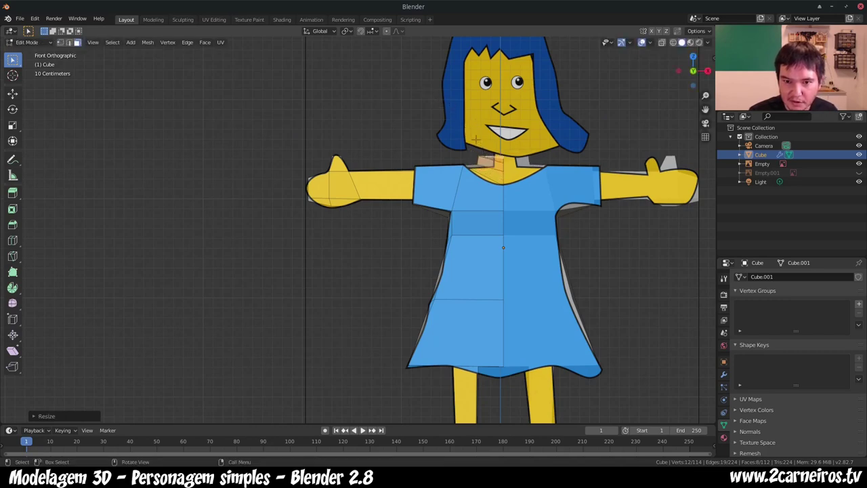
Step: Check the narrowed neck from side and front, then zoom in on it
mouse_move(475, 121)
middle_down()
mouse_move(450, 331)
mouse_move(469, 364)
middle_up()
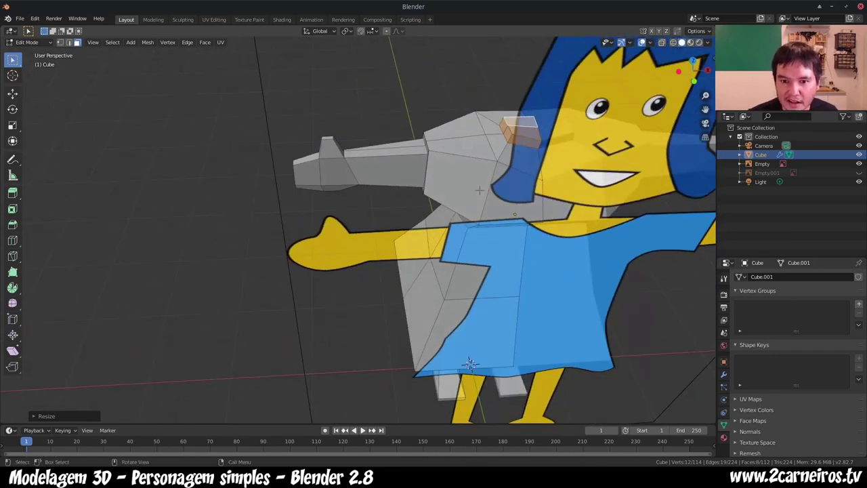
key(KP_3)
key(KP_1)
scroll(474, 190, up, 2)
scroll(405, 208, up, 2)
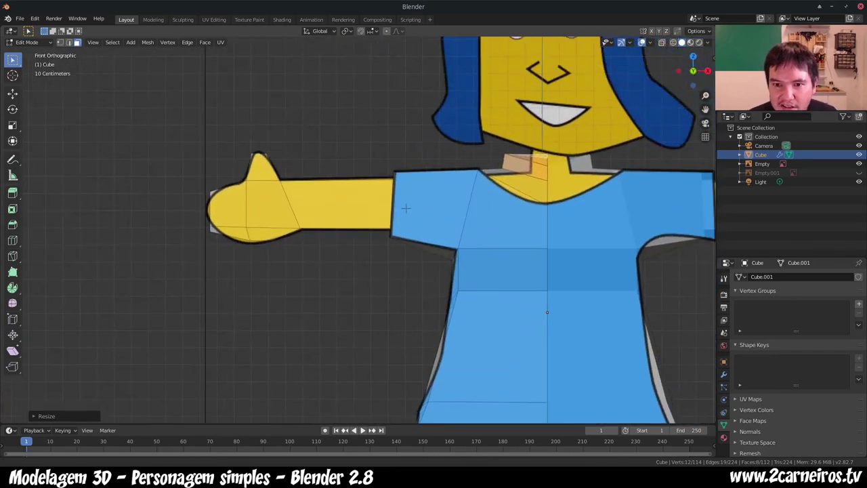
shift+middle_drag(404, 208, 250, 314)
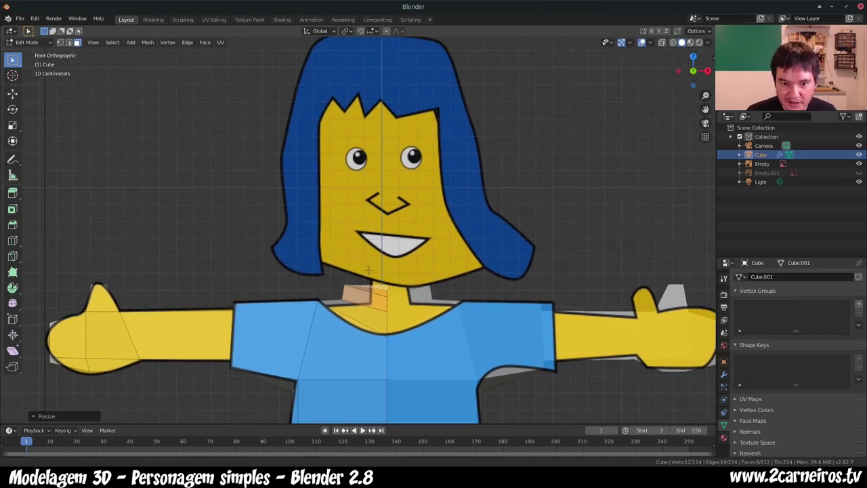
middle_drag(349, 275, 352, 281)
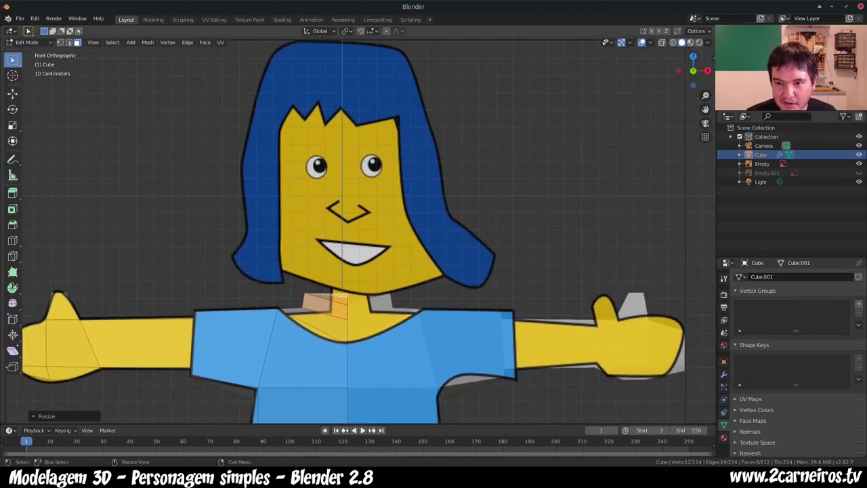
mouse_move(705, 108)
mouse_down()
mouse_move(732, 101)
mouse_move(666, 96)
mouse_up()
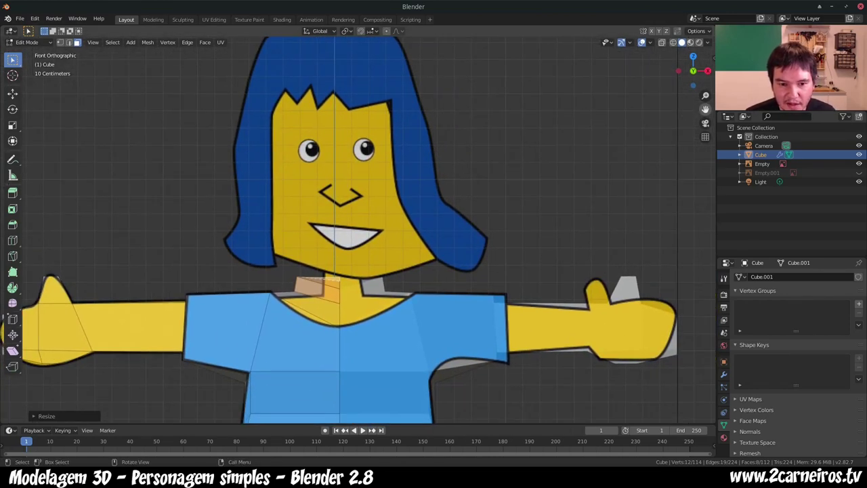
scroll(361, 325, up, 1)
scroll(361, 326, up, 1)
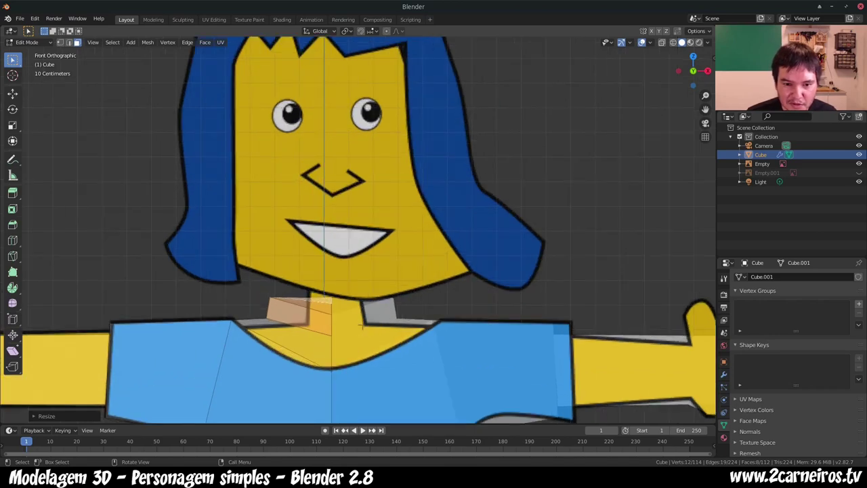
scroll(361, 325, up, 1)
scroll(359, 298, up, 1)
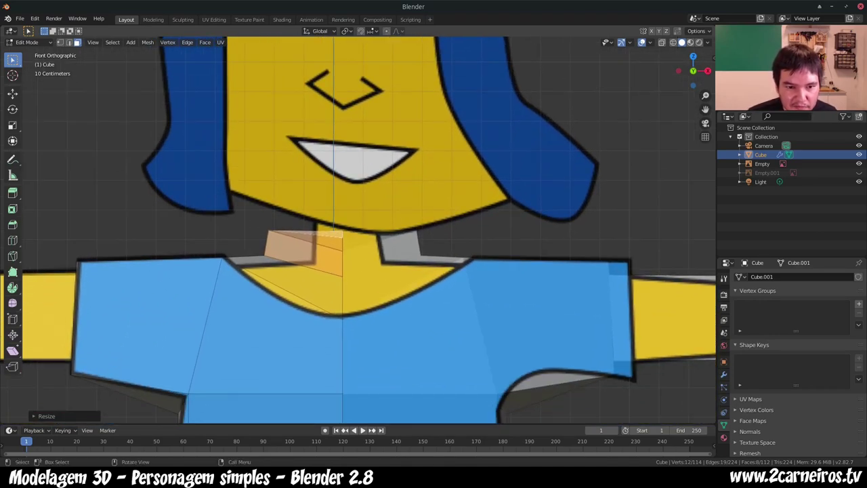
Step: Move the selected neck vertices and flatten them onto the centre line with S X 0
key(ctrl+z)
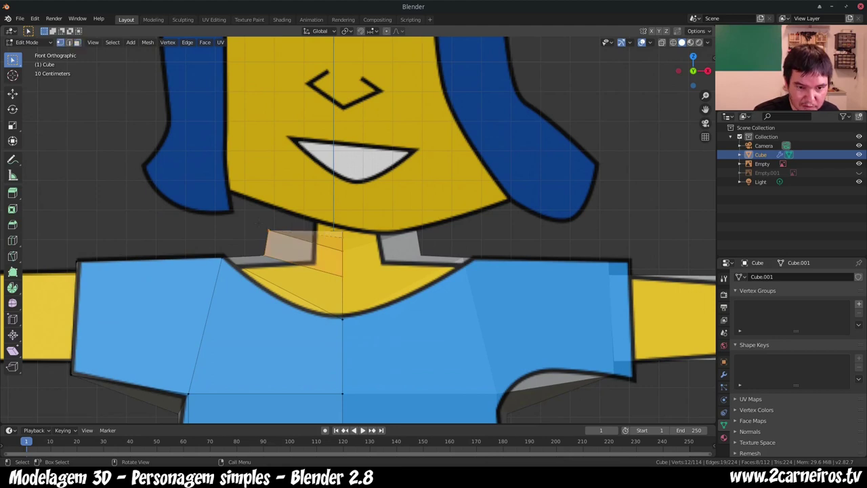
key(ctrl+z)
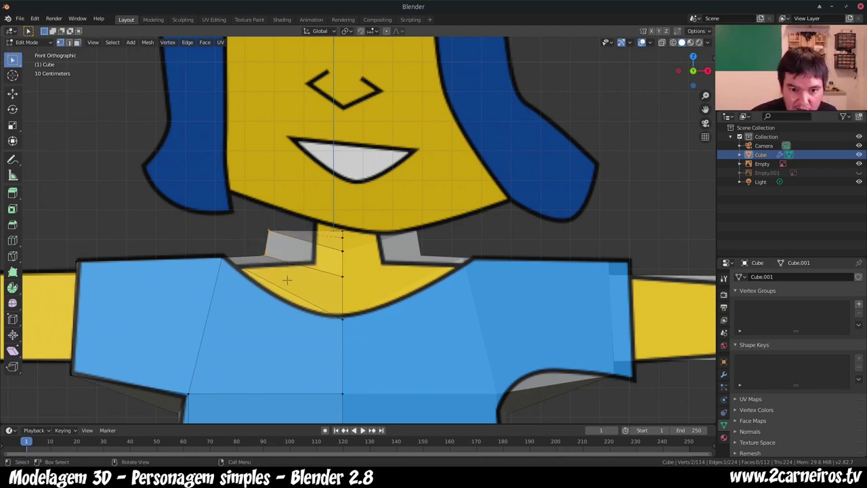
key(ctrl+r)
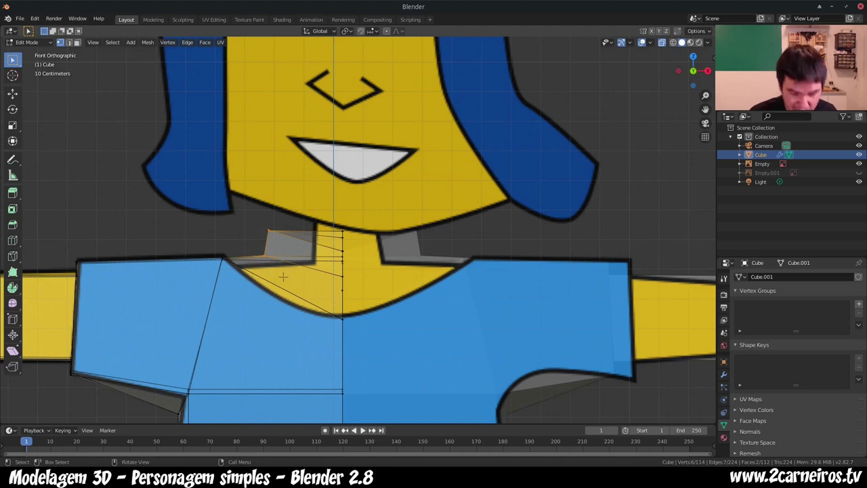
key(g)
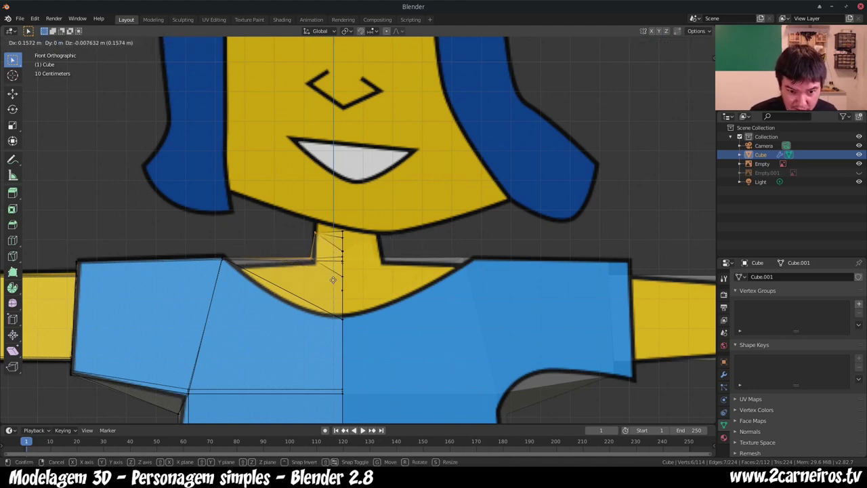
click(332, 280)
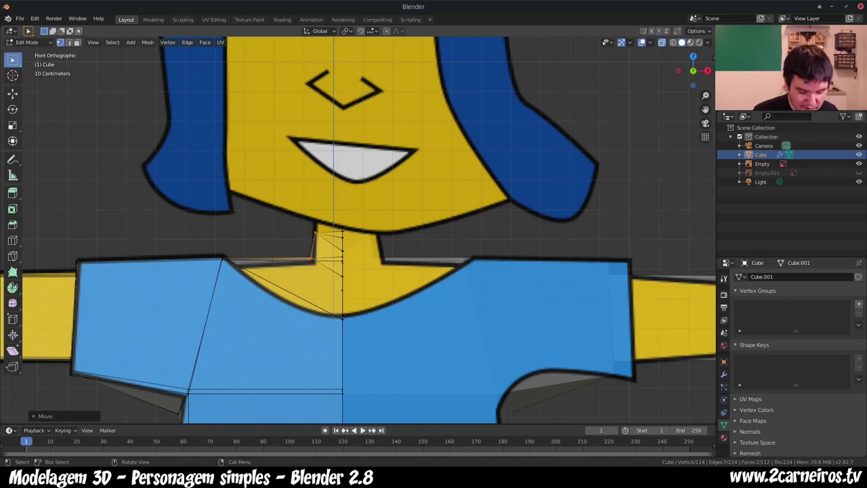
text(sx)
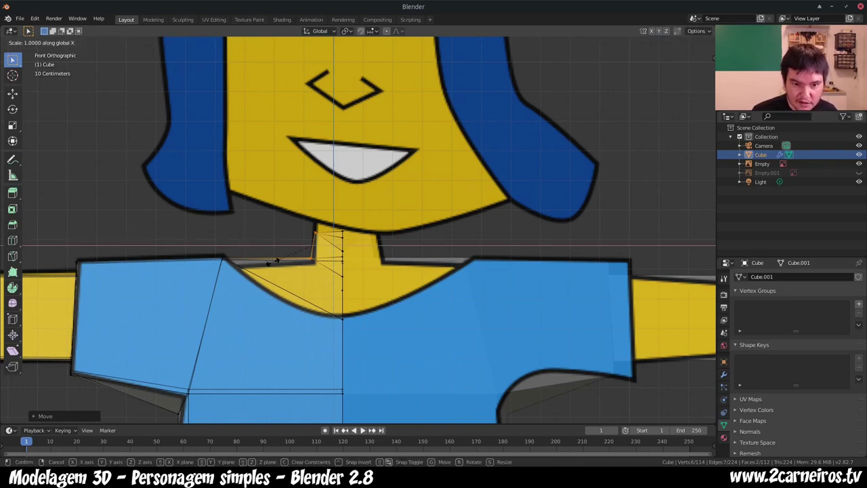
text(0)
key(Return)
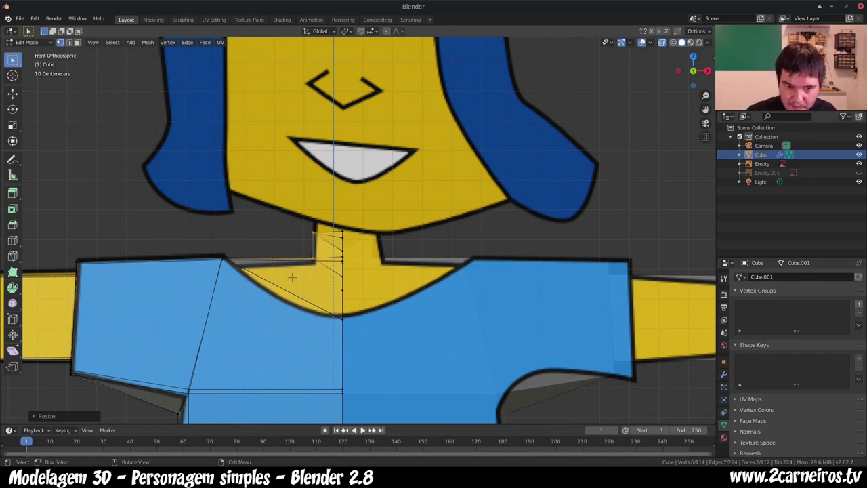
middle_drag(292, 277, 406, 352)
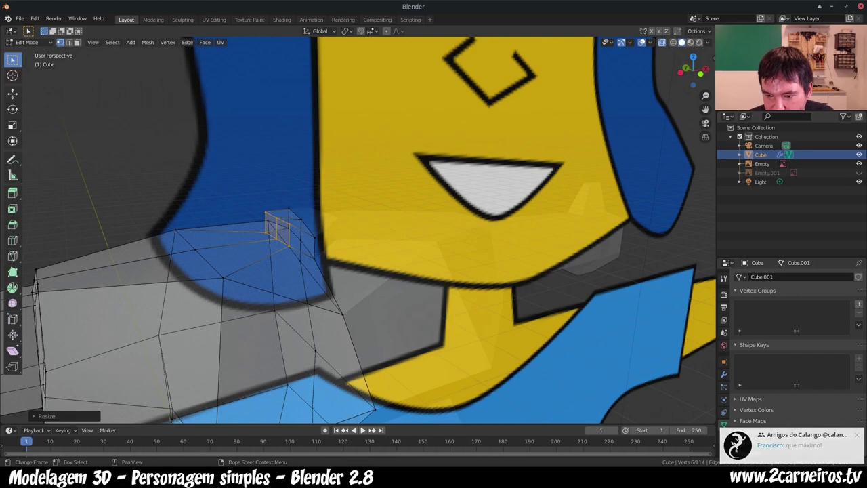
Step: Dismiss the chat notification and reveal the side reference image in side view
click(757, 462)
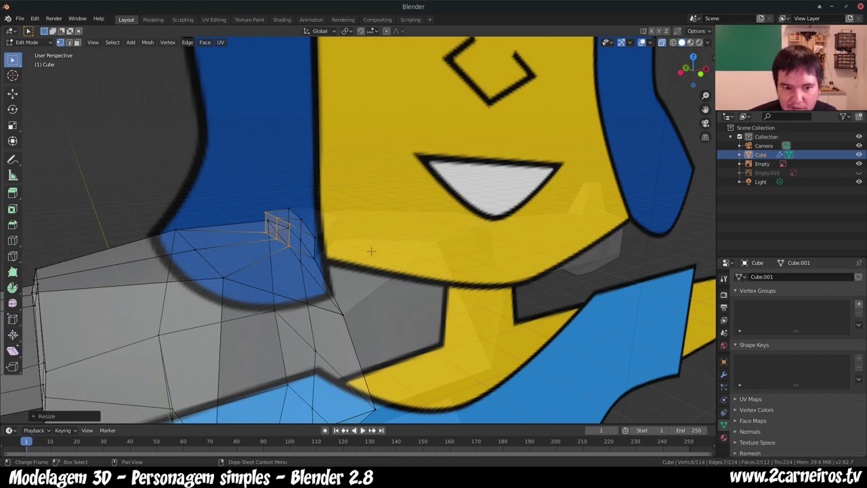
key(KP_1)
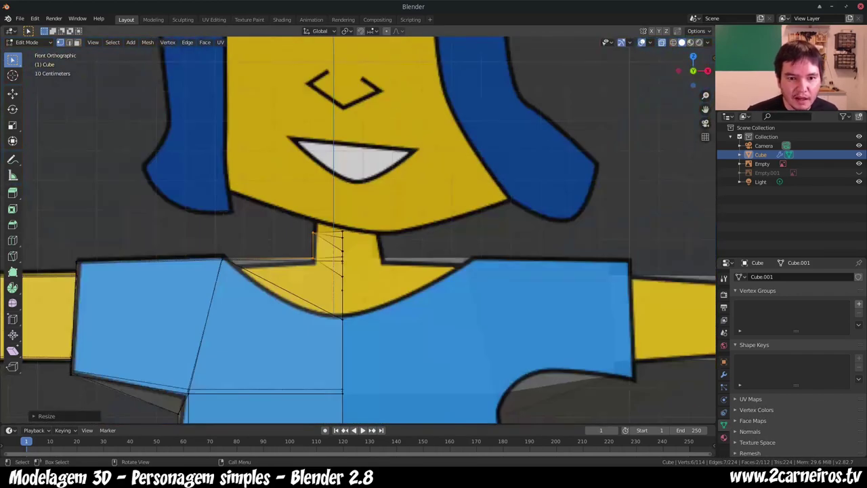
key(KP_3)
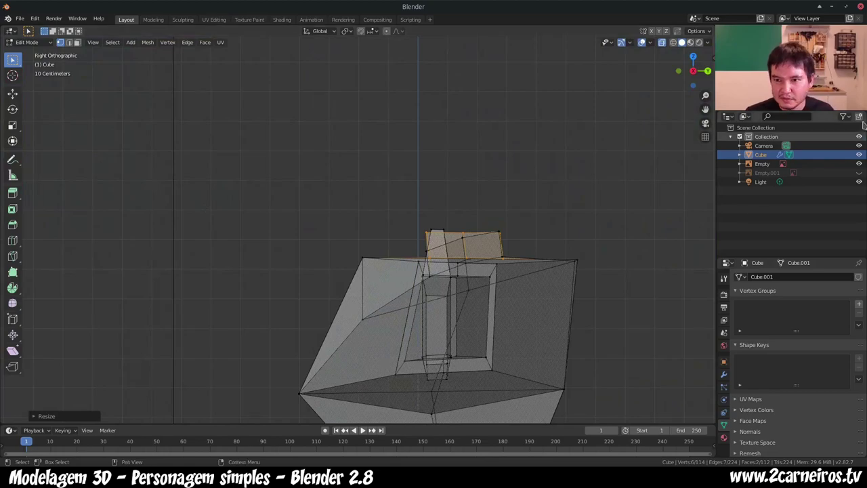
click(859, 172)
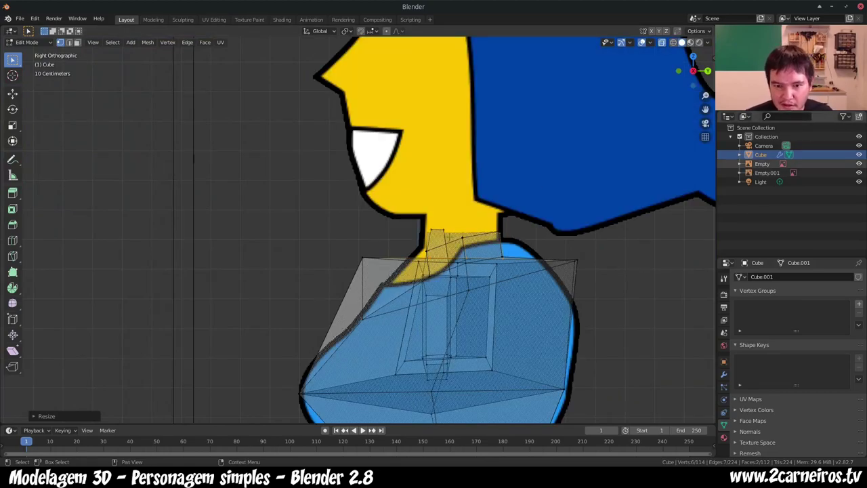
mouse_move(453, 238)
middle_down()
mouse_move(371, 414)
mouse_move(379, 305)
middle_up()
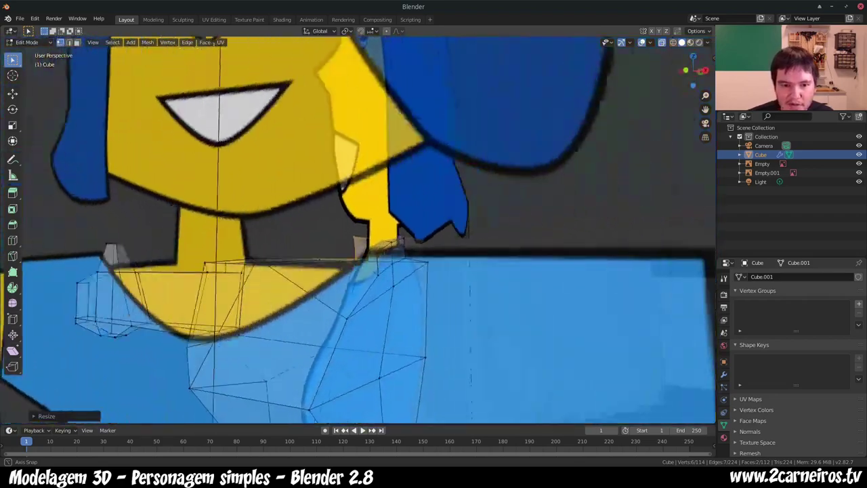
middle_drag(379, 305, 334, 261)
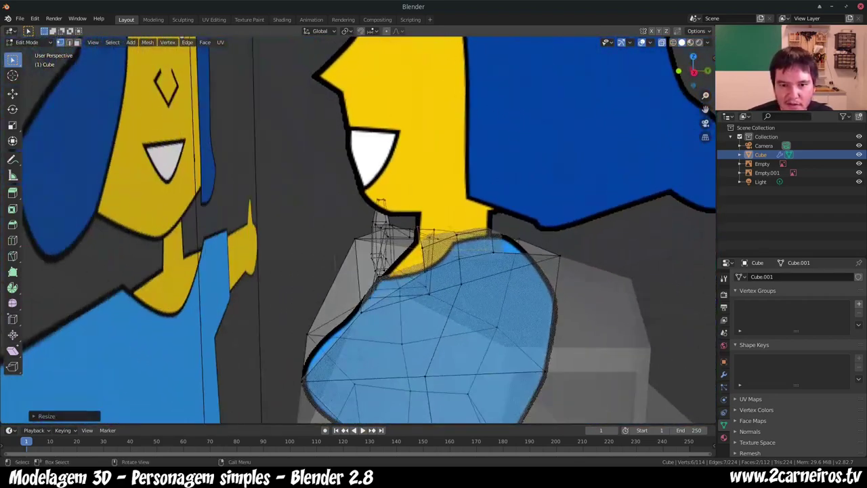
key(KP_1)
key(KP_3)
Step: Box-select the neck's top vertices and scale them up under the reference chin
scroll(451, 211, up, 1)
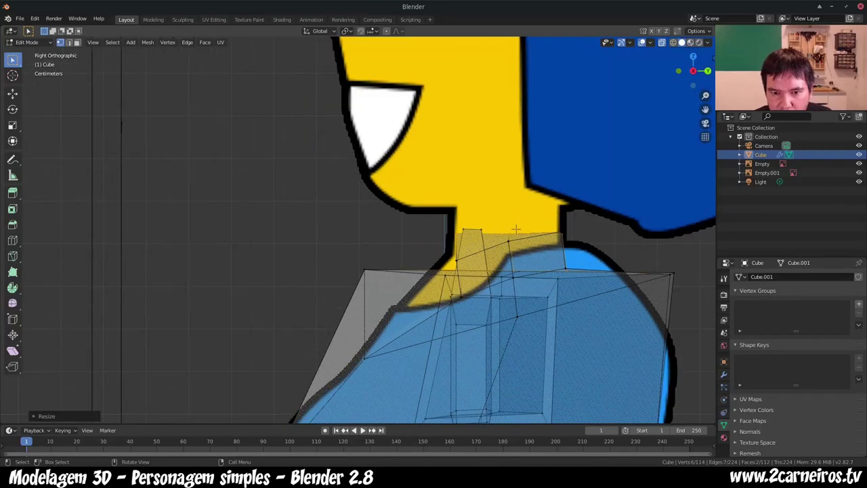
scroll(451, 211, up, 2)
scroll(451, 211, up, 1)
scroll(451, 210, down, 2)
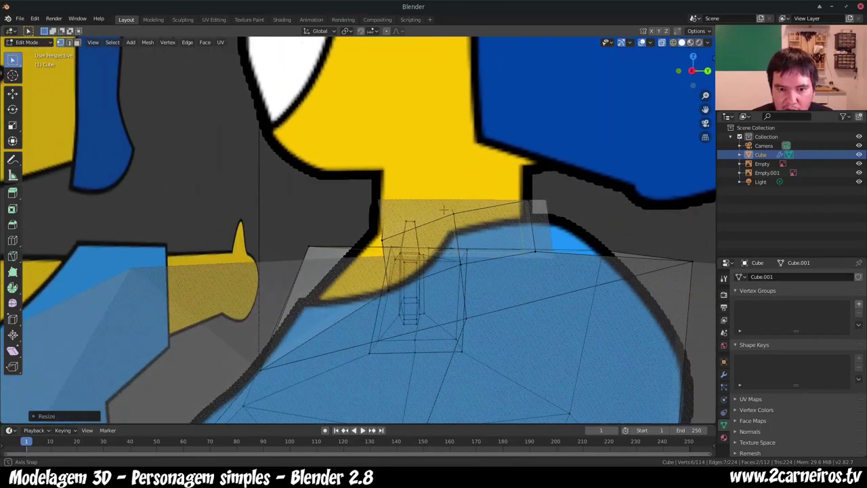
scroll(427, 203, up, 1)
scroll(403, 200, up, 1)
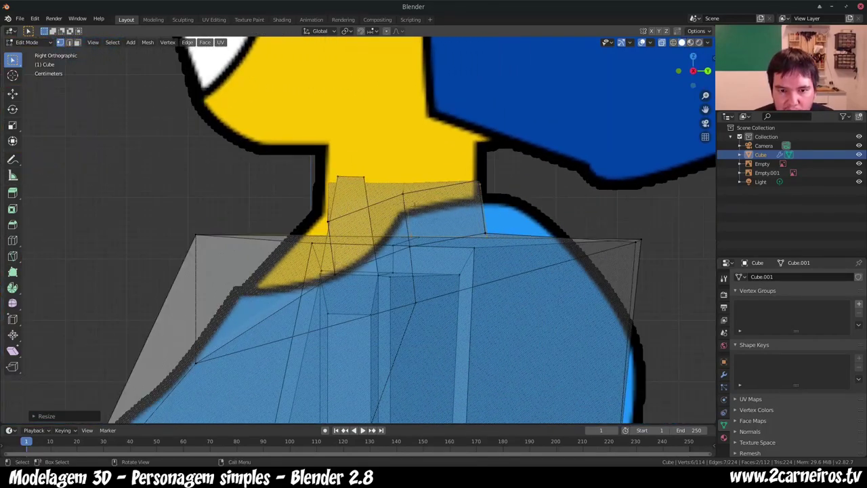
drag(297, 161, 505, 226)
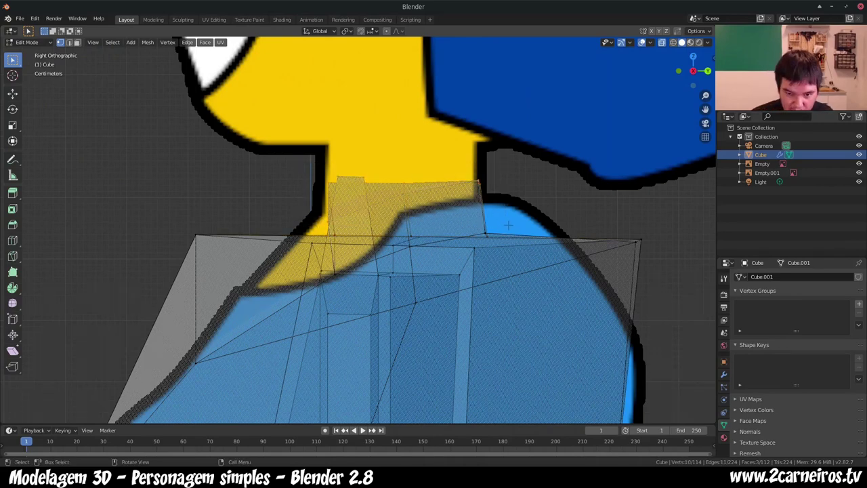
key(s)
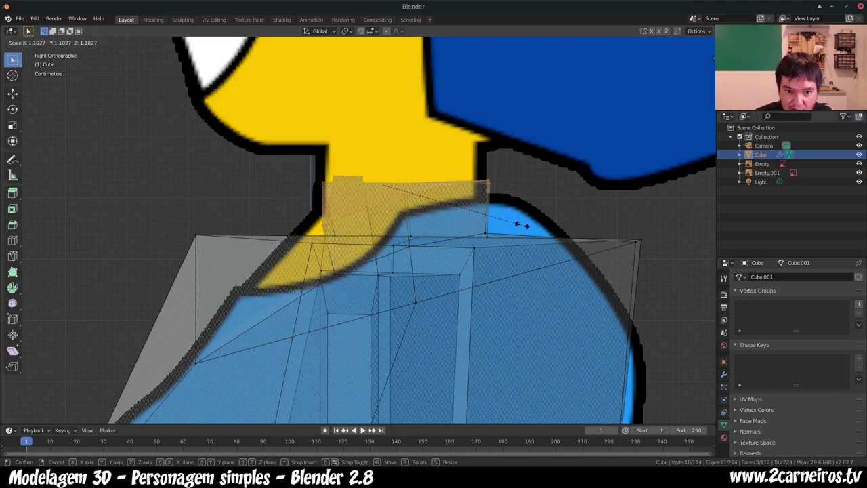
click(522, 226)
Step: Select a single neck vertex and frame it in the front view
middle_drag(522, 225, 474, 230)
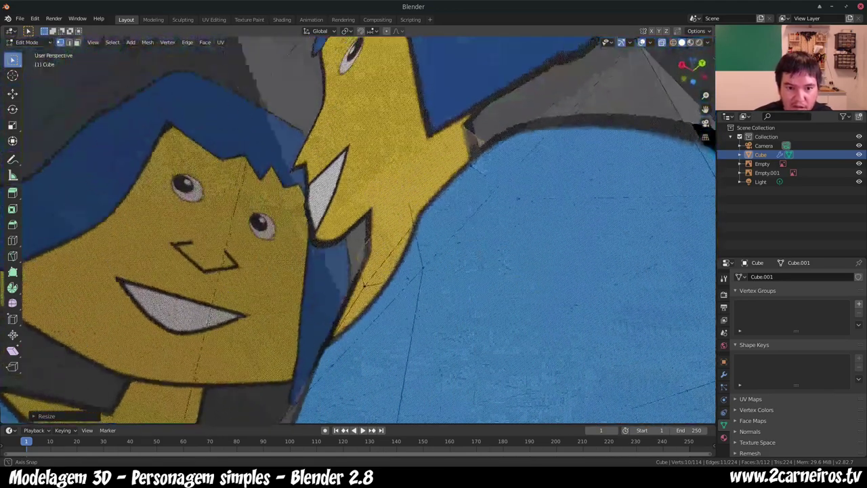
middle_drag(483, 186, 482, 161)
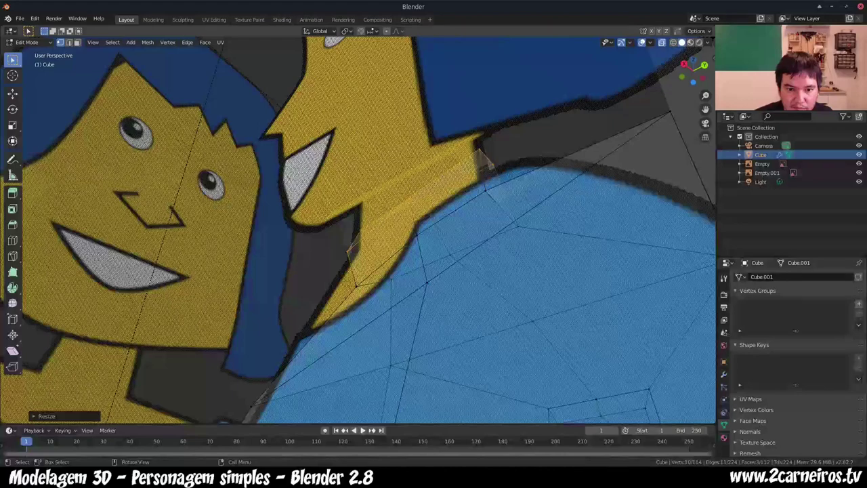
click(483, 161)
key(KP_Decimal)
key(KP_1)
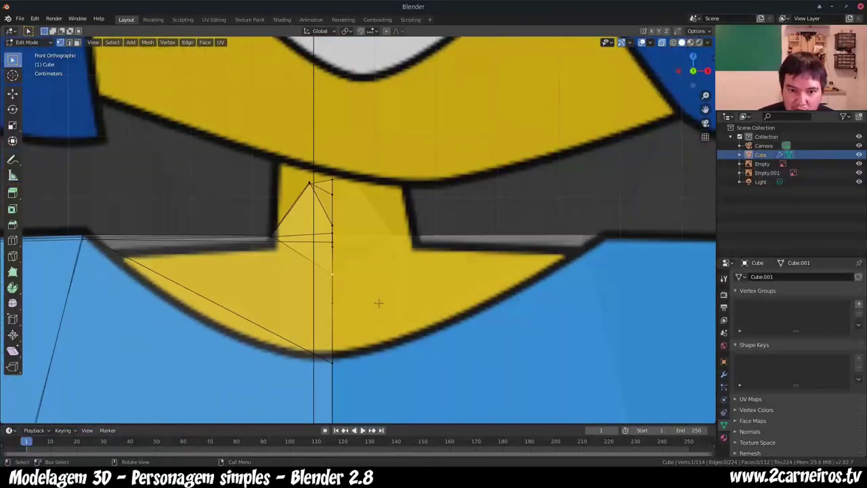
mouse_move(190, 271)
middle_down()
mouse_move(149, 218)
mouse_move(223, 237)
middle_up()
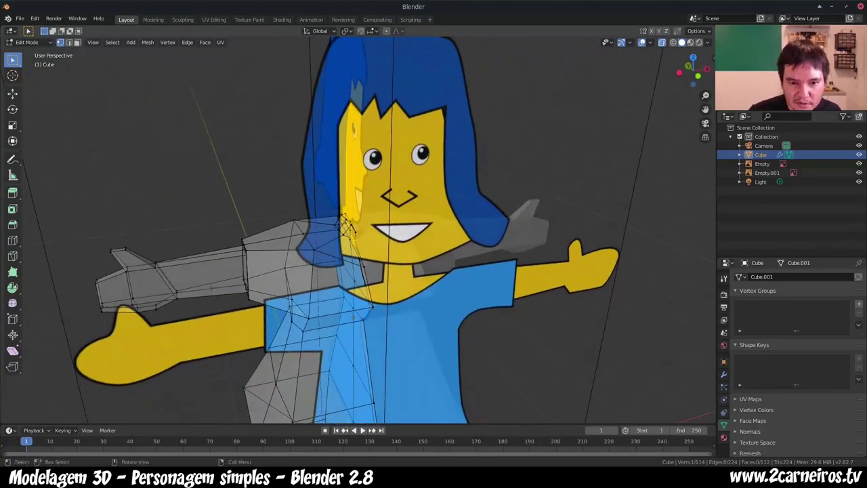
Step: In side view, move the selected neck vertex onto the side reference's neck outline
key(KP_3)
scroll(359, 230, up, 4)
scroll(359, 231, up, 4)
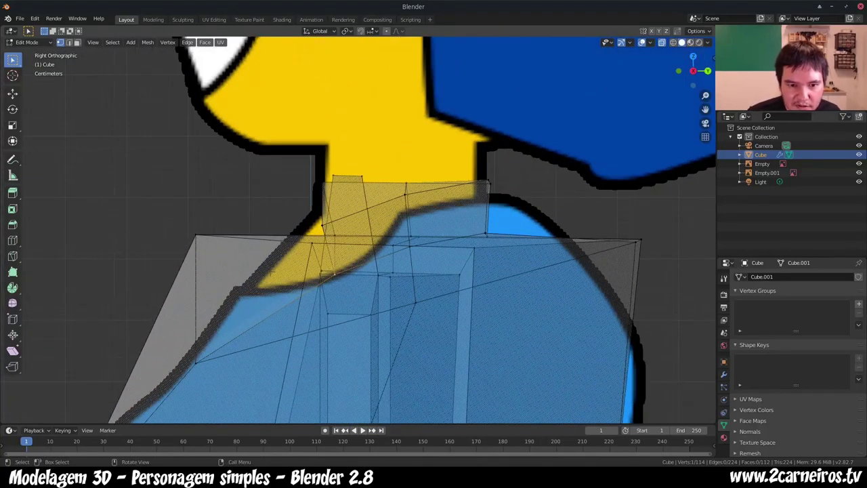
key(g)
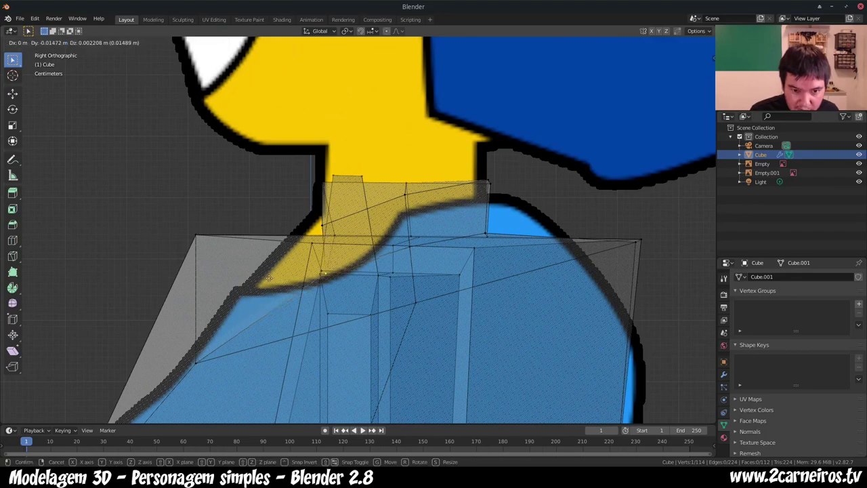
click(228, 264)
mouse_move(228, 265)
middle_down()
mouse_move(294, 258)
mouse_move(320, 292)
middle_up()
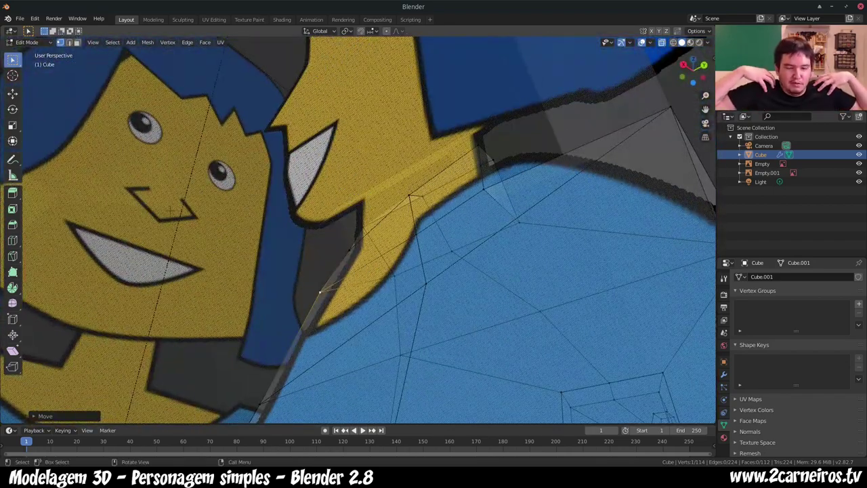
Step: Select the front neck vertices and shift them to sit within the drawn neck
key(KP_3)
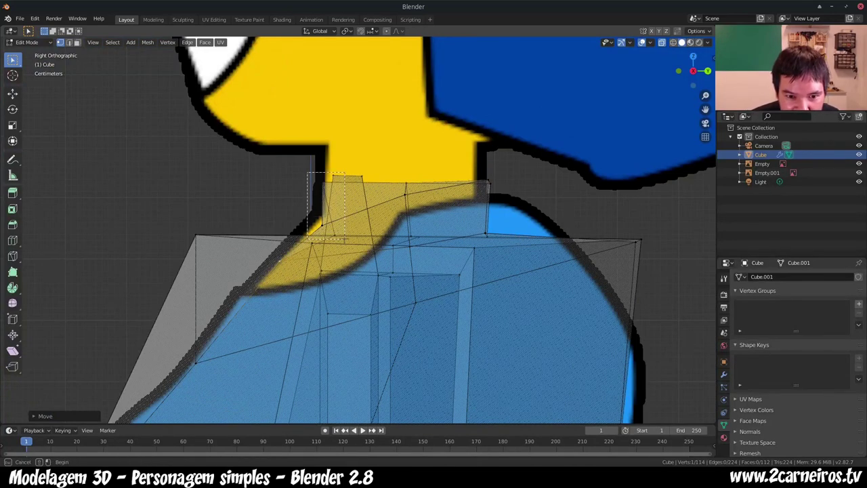
alt+shift+click(344, 236)
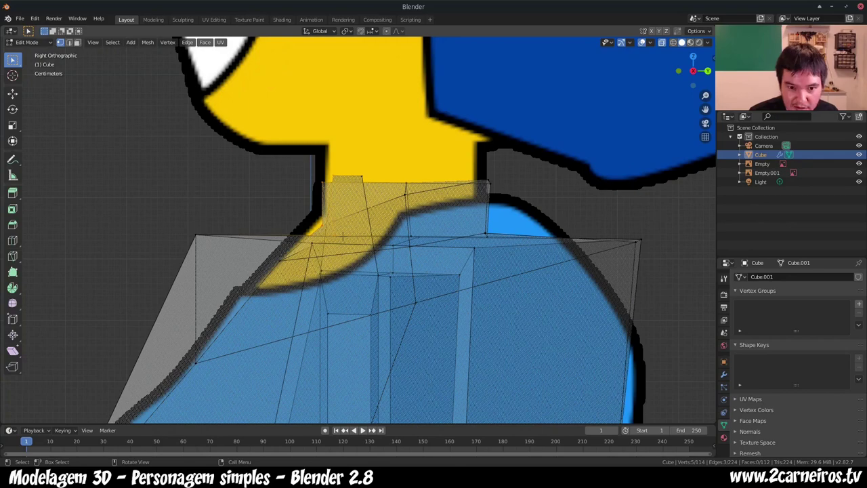
key(g)
click(339, 226)
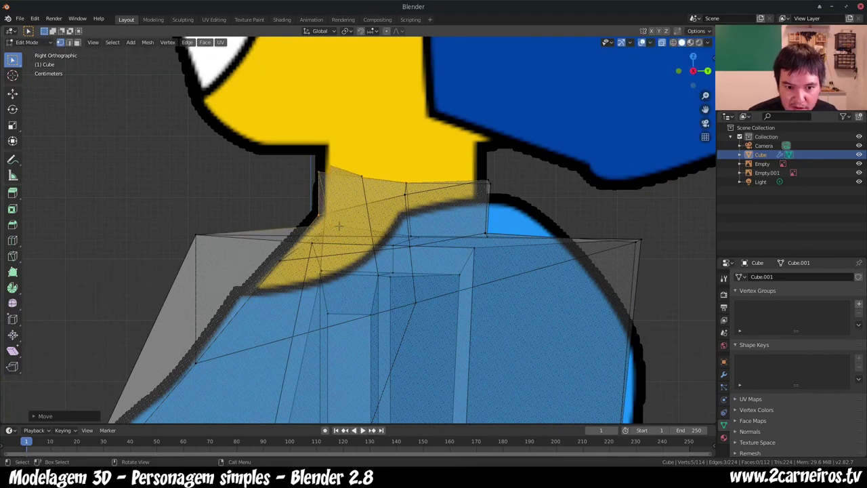
mouse_move(340, 226)
middle_down()
mouse_move(310, 211)
mouse_move(370, 207)
mouse_move(362, 209)
middle_up()
scroll(357, 230, down, 2)
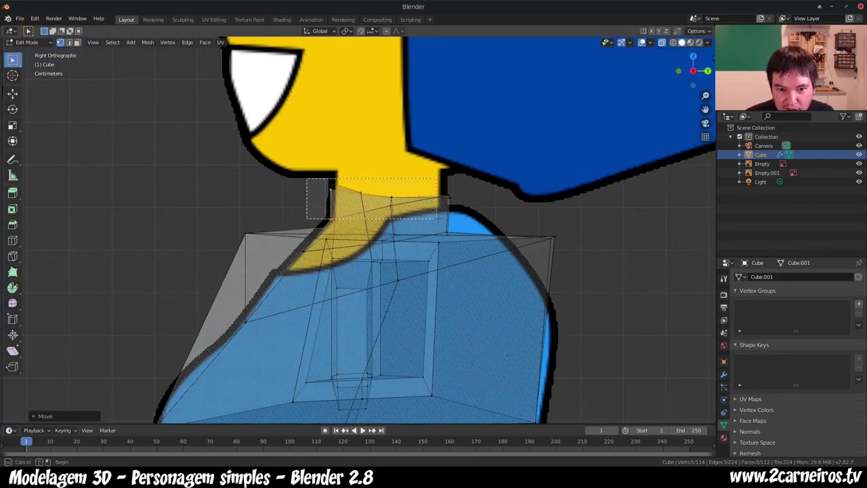
Step: Flatten the neck's top edge vertices to one level by scaling Z to 0
drag(306, 177, 478, 214)
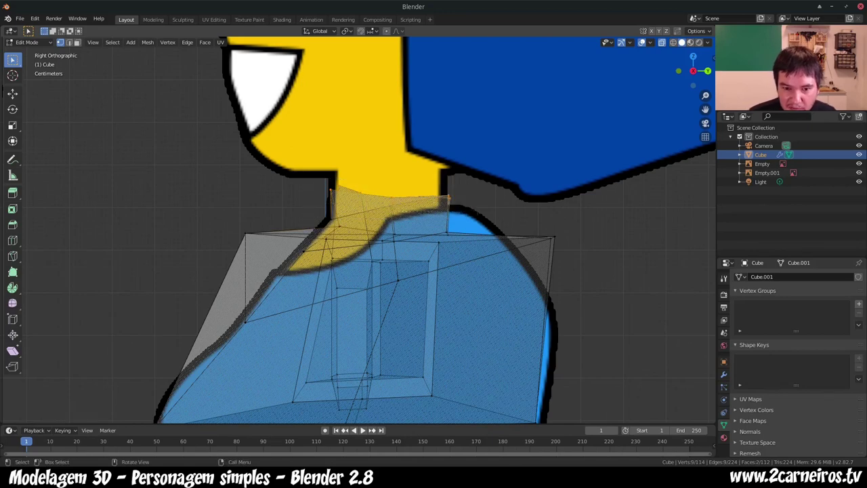
text(sz)
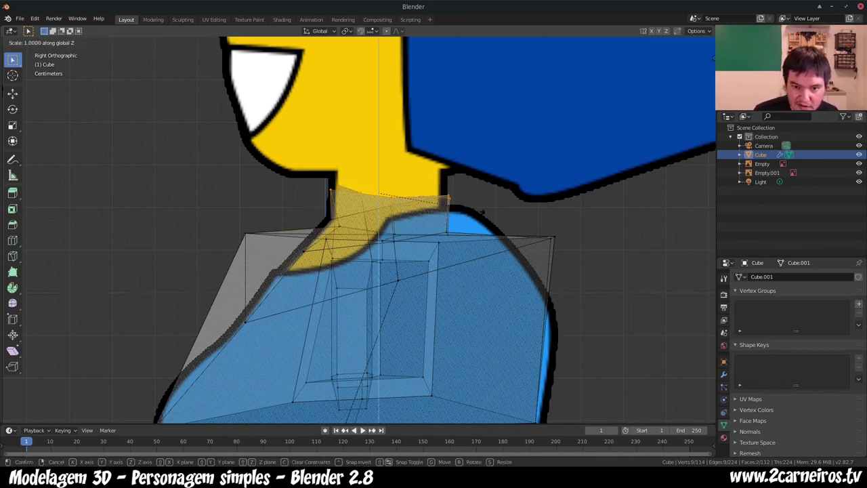
text(0)
key(Return)
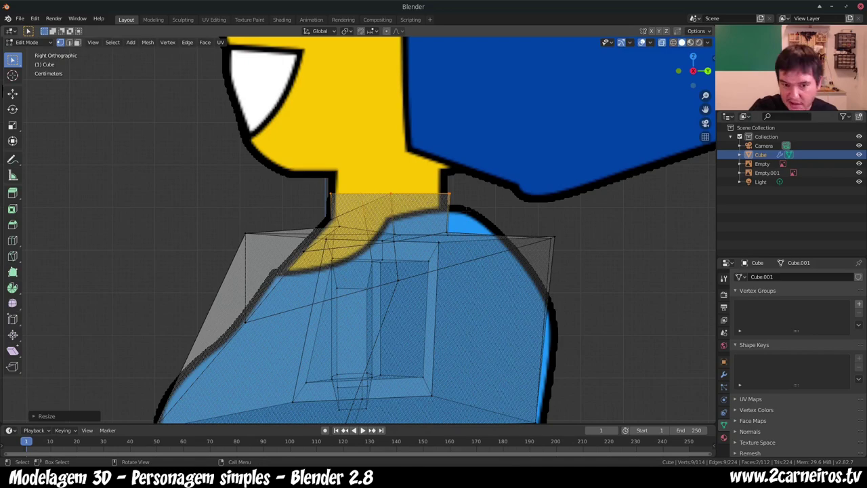
Step: Orbit around the neck, then return to Front Orthographic and zoom in on the neck
mouse_move(341, 158)
middle_down()
mouse_move(444, 191)
mouse_move(436, 185)
middle_up()
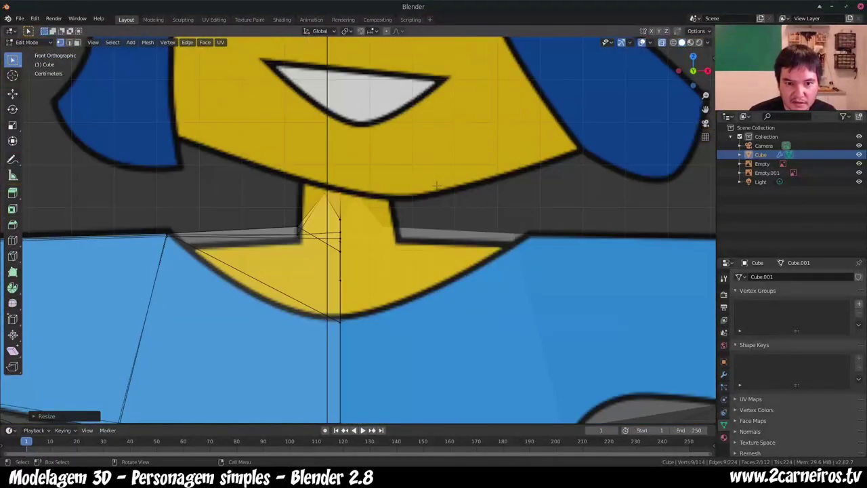
mouse_move(359, 230)
middle_down()
mouse_move(406, 243)
mouse_move(366, 176)
middle_up()
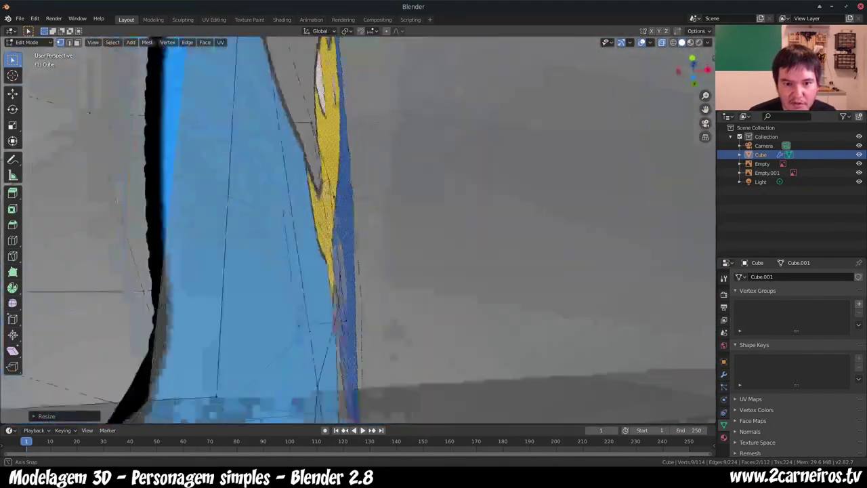
key(KP_1)
scroll(367, 177, down, 3)
scroll(366, 176, down, 3)
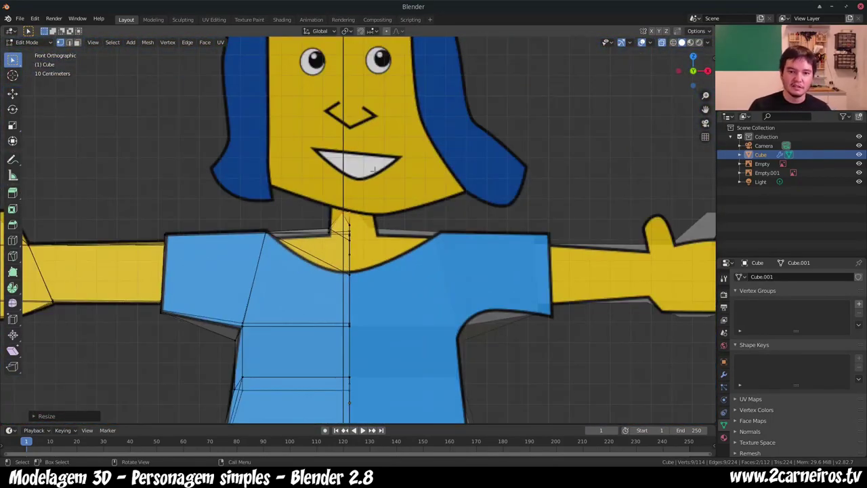
scroll(366, 176, down, 2)
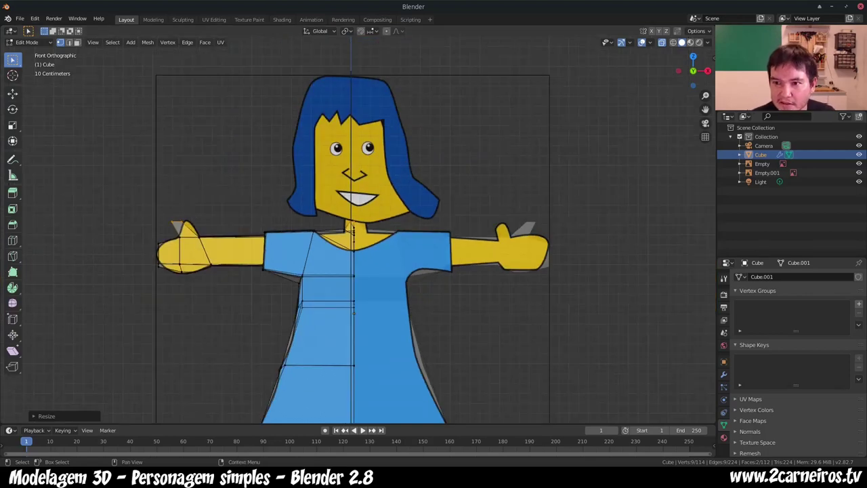
scroll(249, 273, up, 2)
Step: Select a single vertex at the neck top and raise it along Z in front view
scroll(248, 273, up, 5)
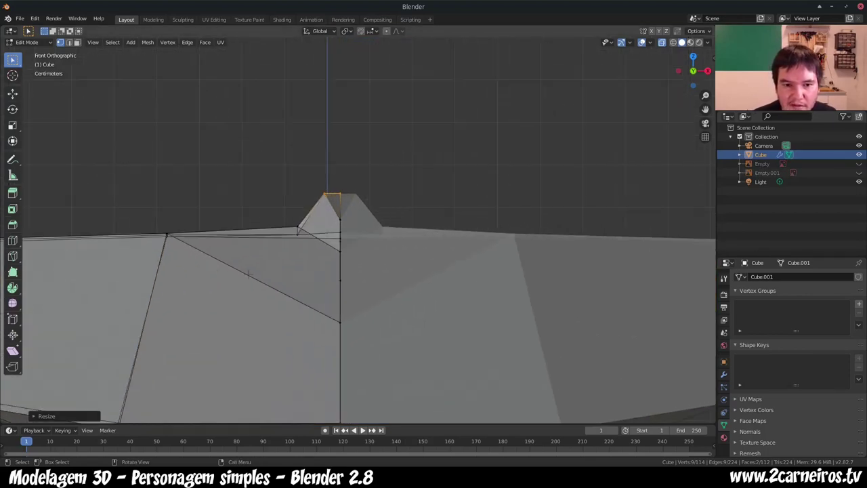
mouse_move(249, 273)
middle_down()
mouse_move(231, 222)
mouse_move(247, 200)
mouse_move(282, 192)
mouse_move(321, 210)
mouse_move(318, 242)
middle_up()
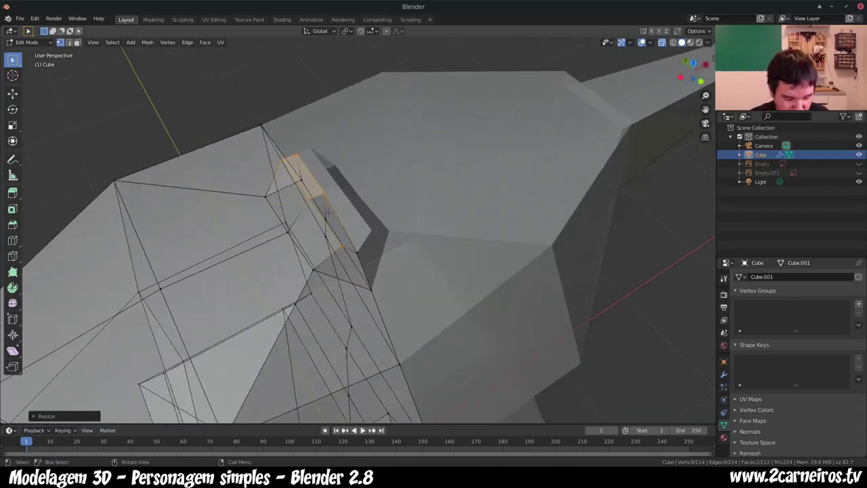
key(3)
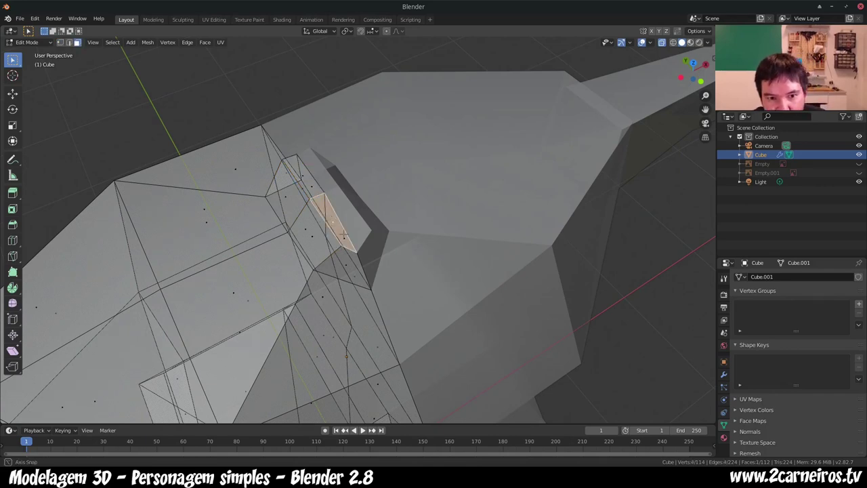
middle_drag(319, 223, 318, 200)
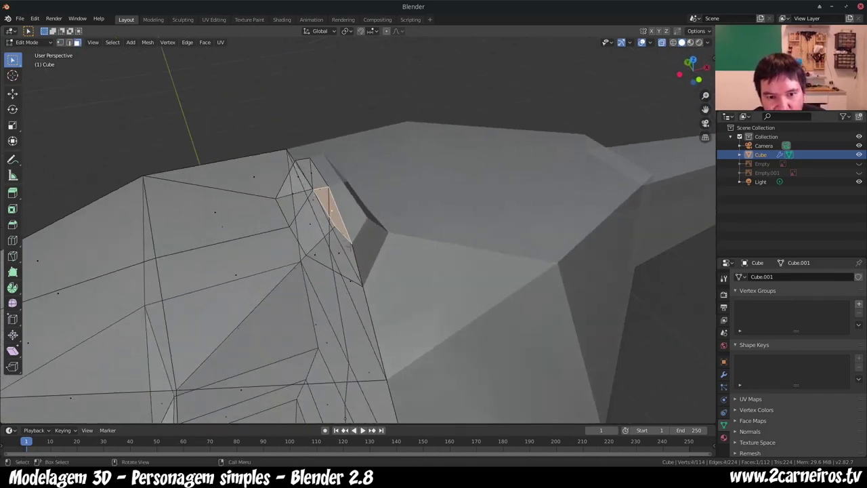
key(1)
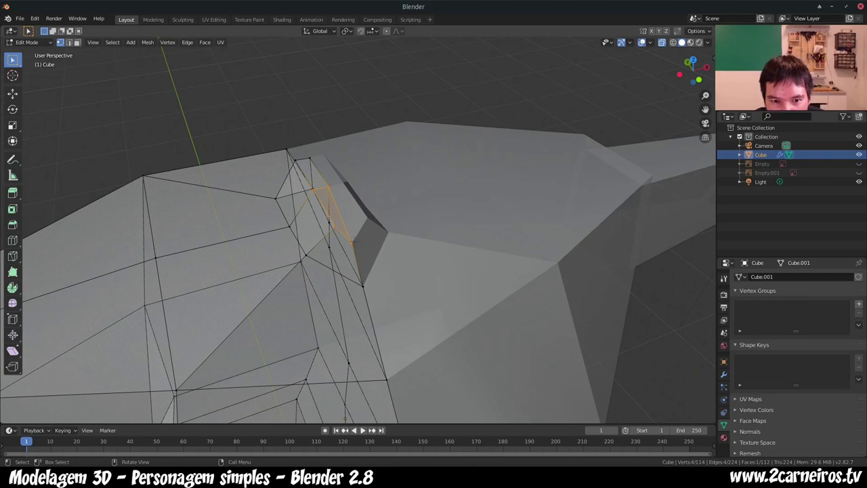
click(351, 244)
middle_drag(350, 238, 342, 225)
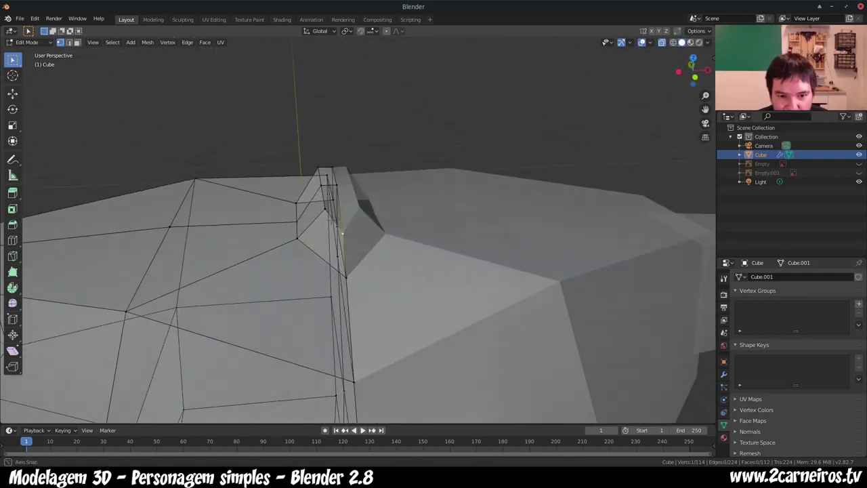
middle_drag(342, 225, 345, 230)
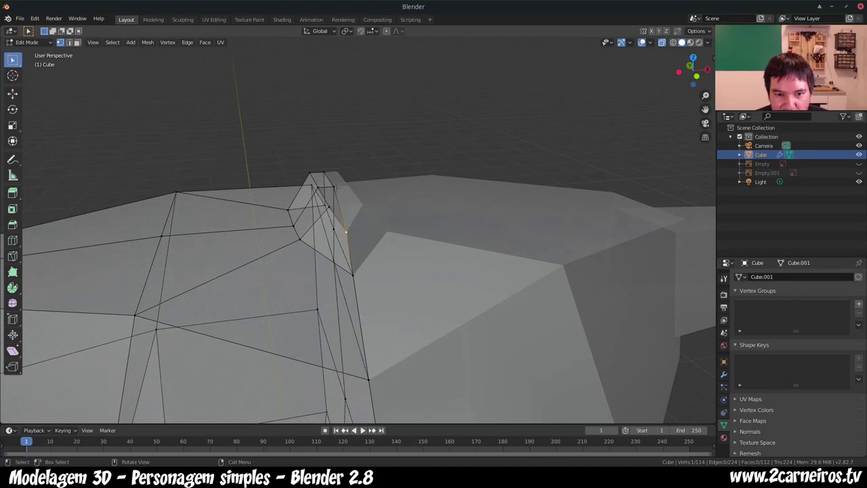
key(KP_1)
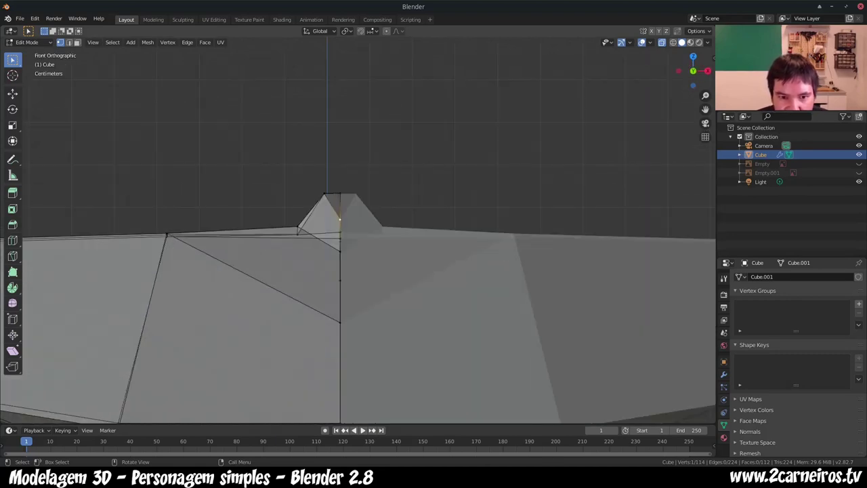
key(g)
key(z)
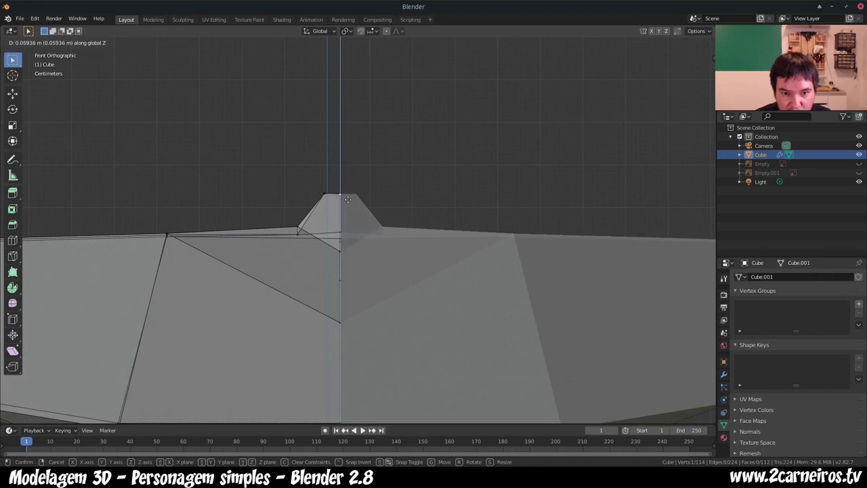
click(347, 198)
Step: Flatten the neck's top edge to one height by scaling Z to 0
drag(260, 155, 408, 221)
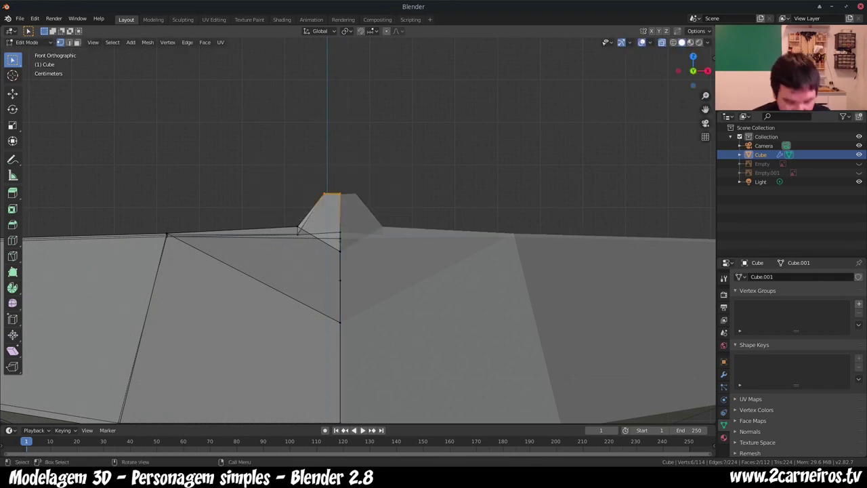
key(alt+z)
key(alt+z)
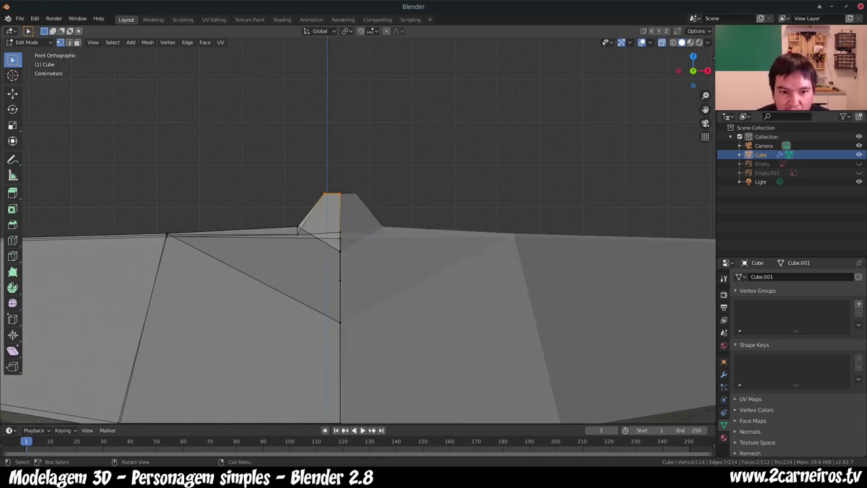
key(alt+z)
key(alt+z)
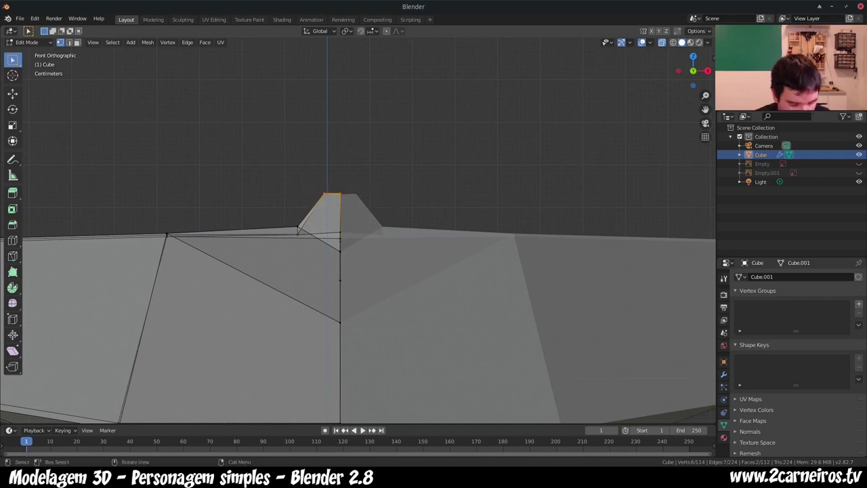
text(sz0)
key(Return)
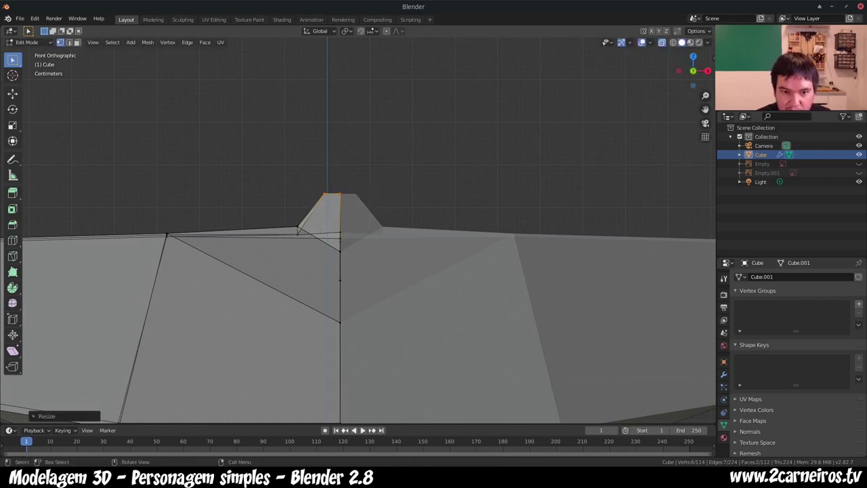
middle_drag(237, 176, 269, 250)
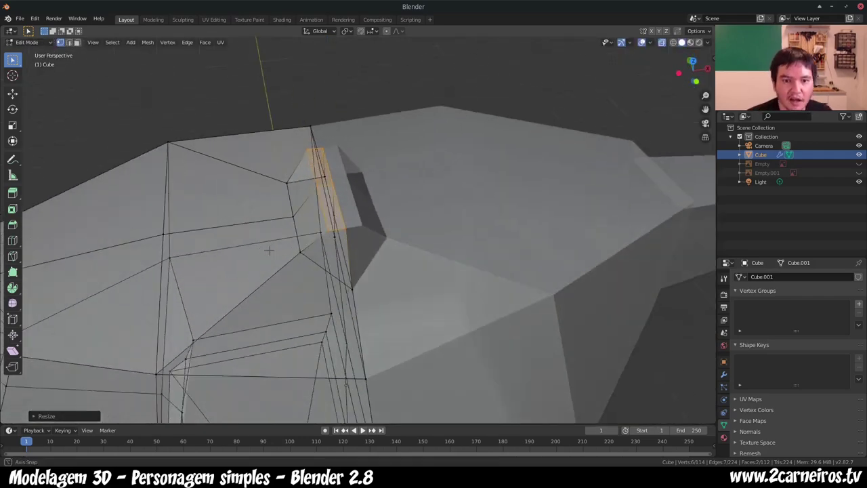
alt+middle_drag(269, 250, 295, 253)
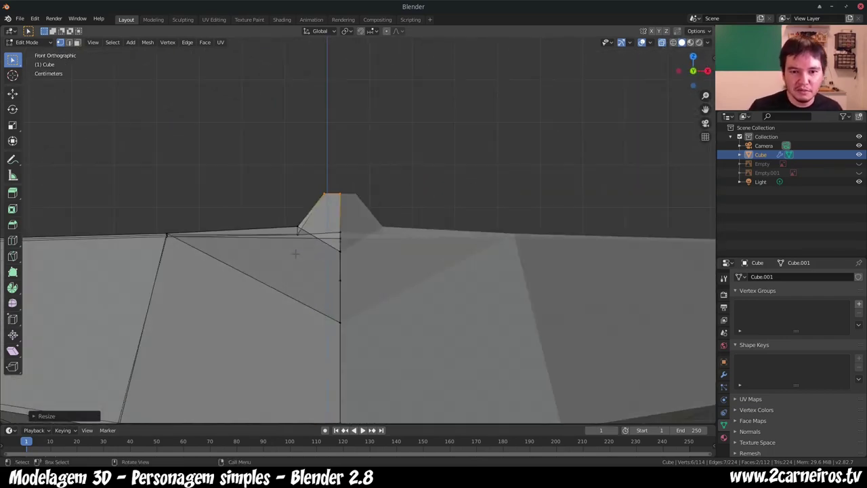
Step: Unhide the reference images and slide the neck-top vertices along X to match the drawn neck
key(alt+h)
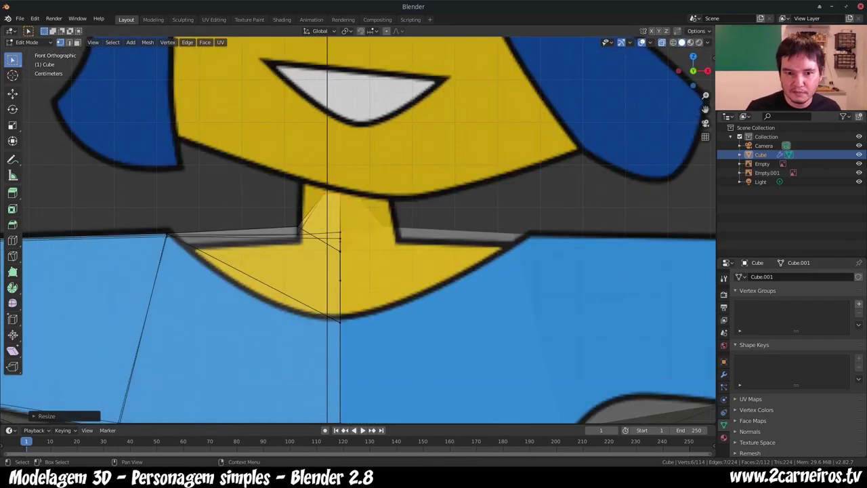
middle_drag(339, 237, 407, 203)
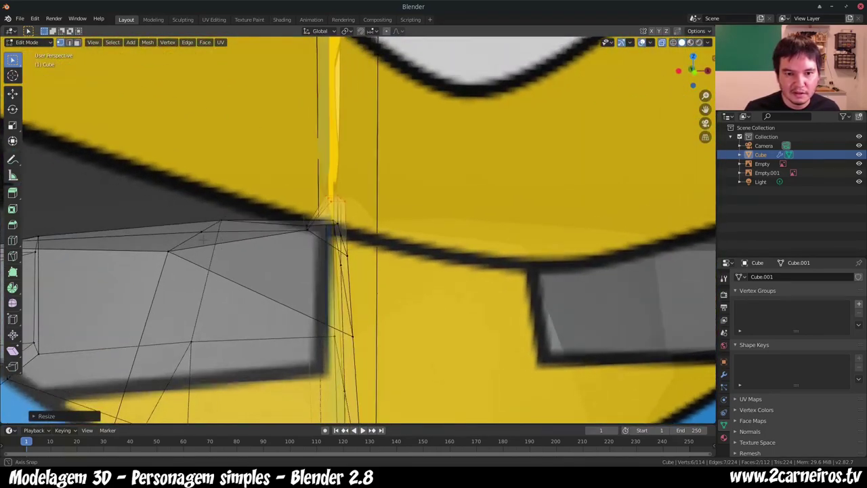
middle_drag(359, 231, 339, 237)
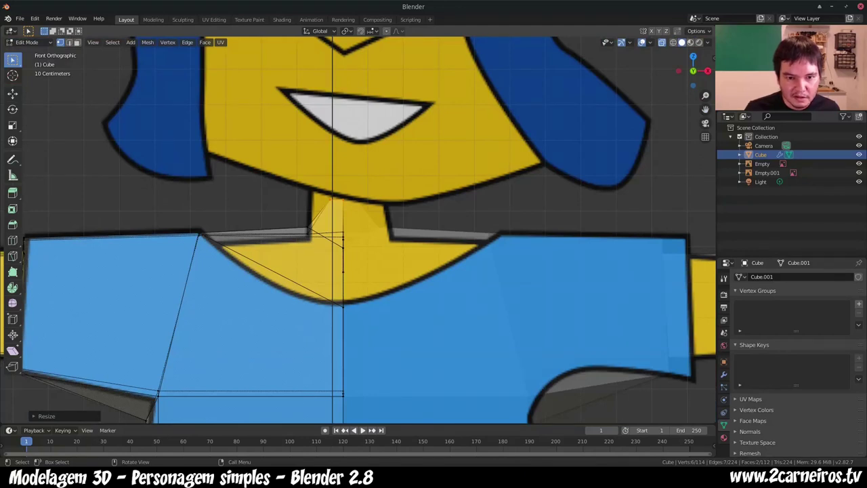
alt+click(334, 209)
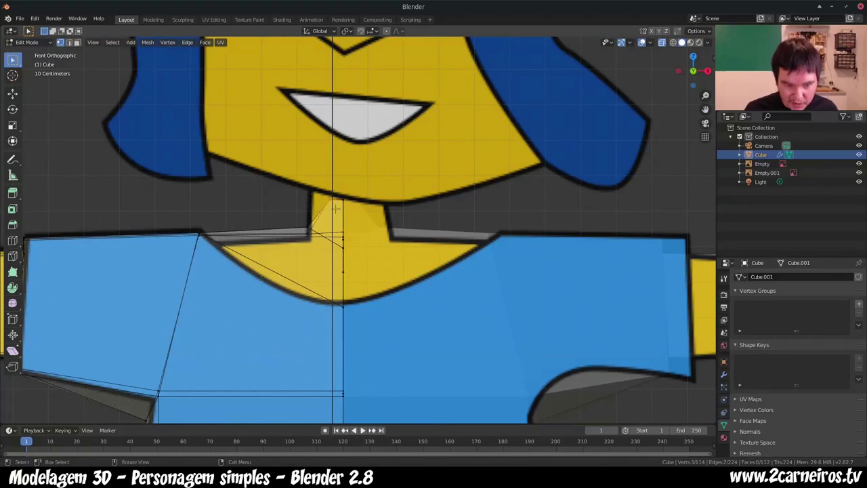
key(g)
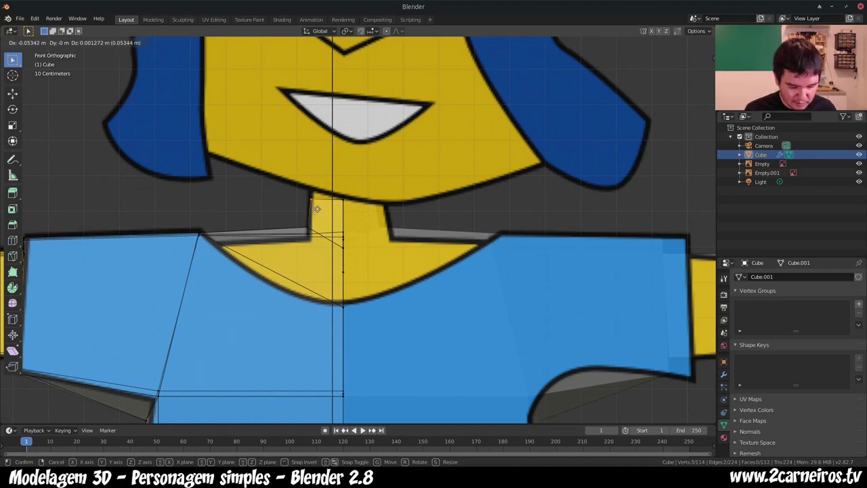
key(x)
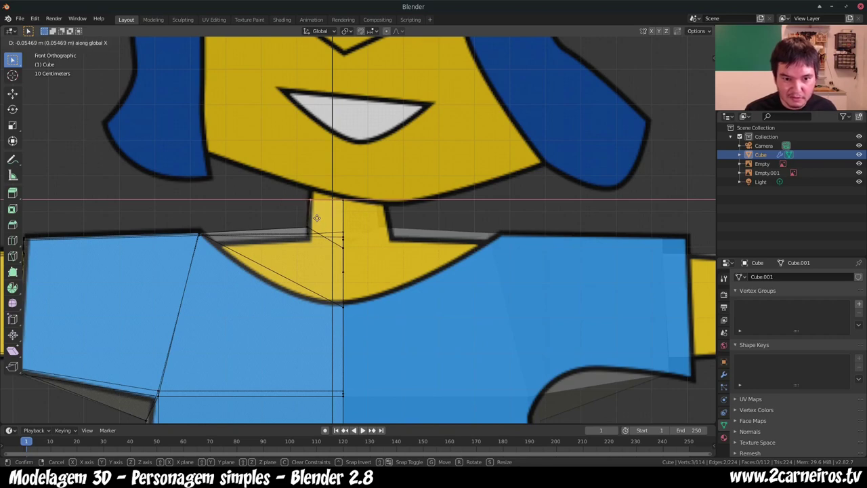
click(317, 218)
Step: Move the neck-base vertex along X to line up with the reference outline
click(310, 231)
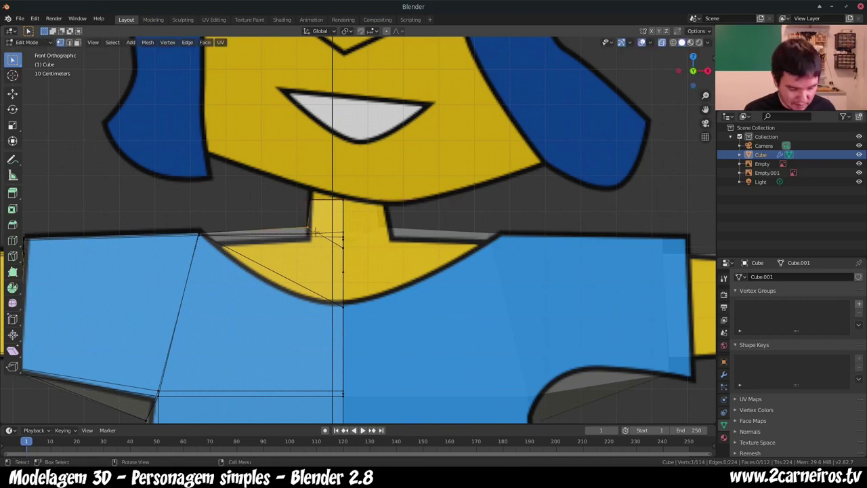
key(g)
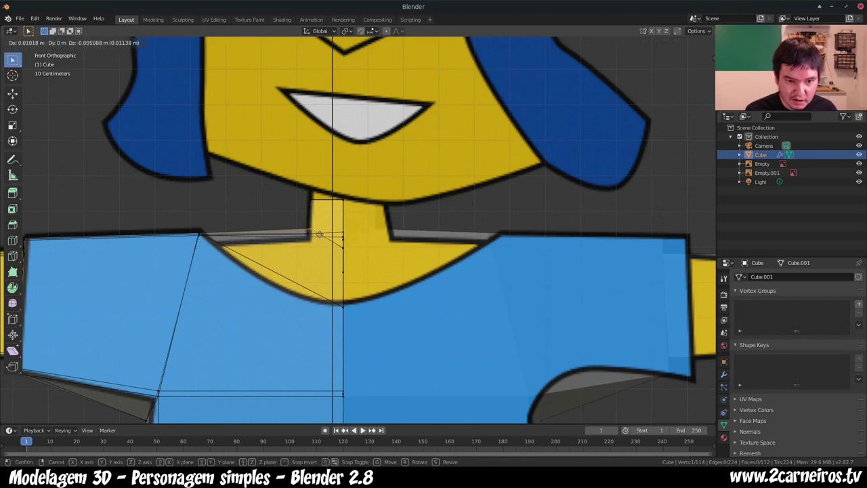
key(x)
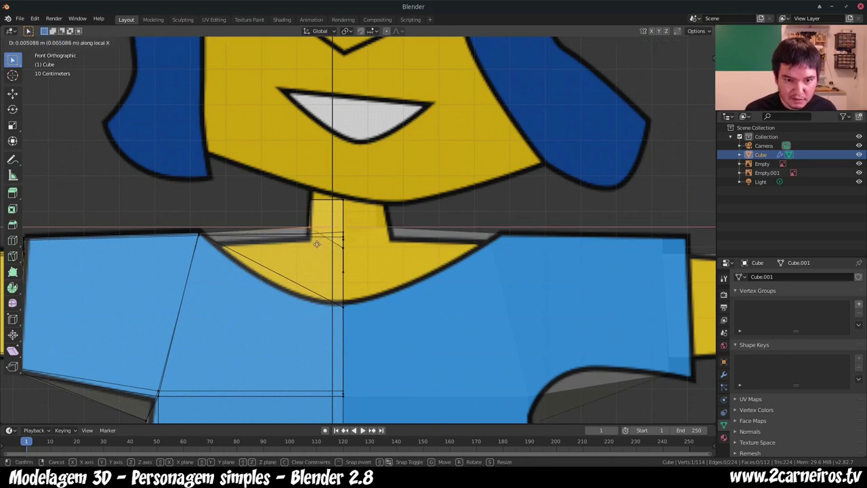
click(317, 240)
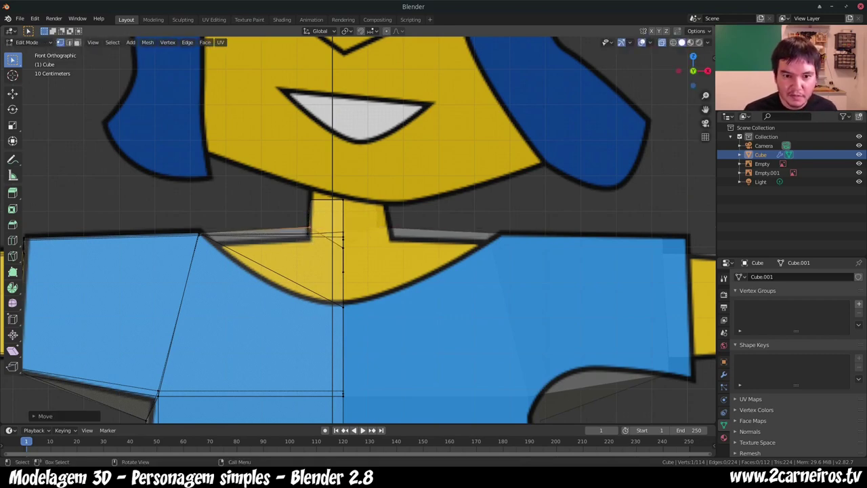
middle_drag(314, 205, 329, 200)
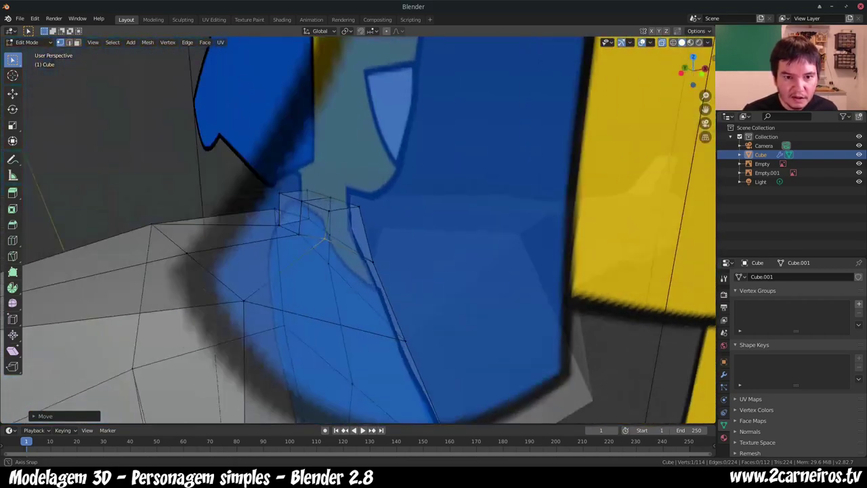
key(KP_1)
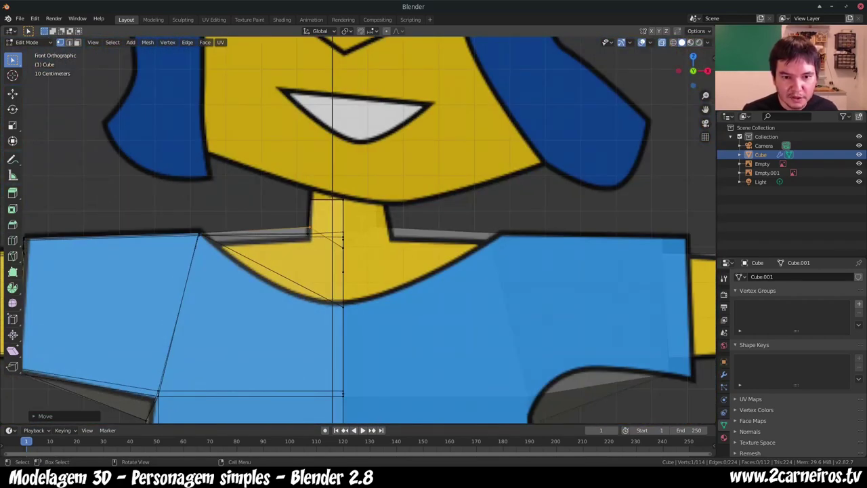
middle_drag(316, 203, 331, 210)
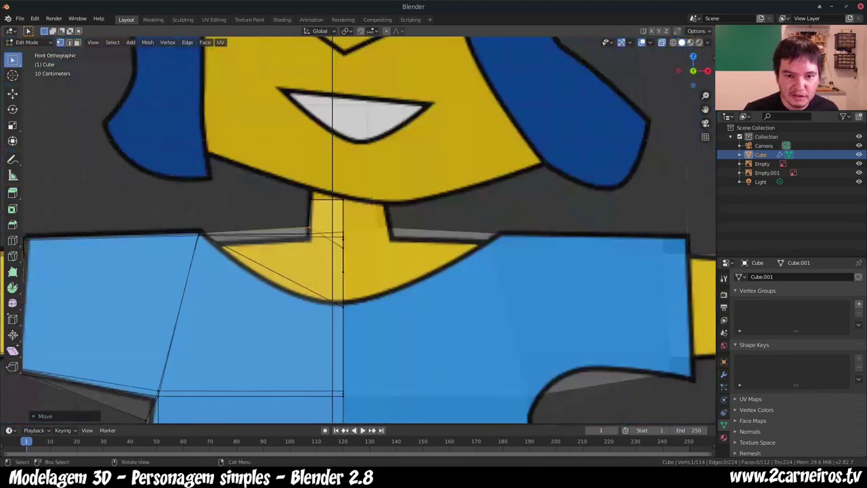
mouse_move(332, 210)
alt+middle_down()
mouse_move(321, 227)
mouse_move(404, 239)
alt+middle_up()
Step: From the side view, select the two faces on top of the neck in face mode
key(KP_3)
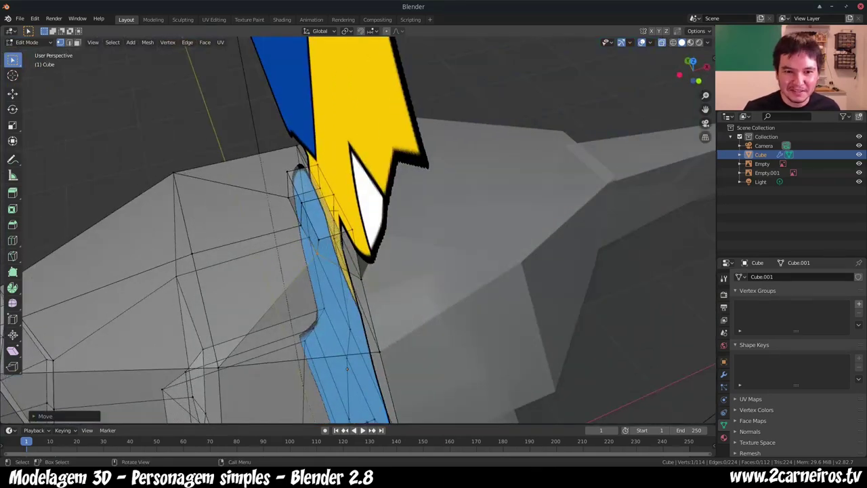
key(3)
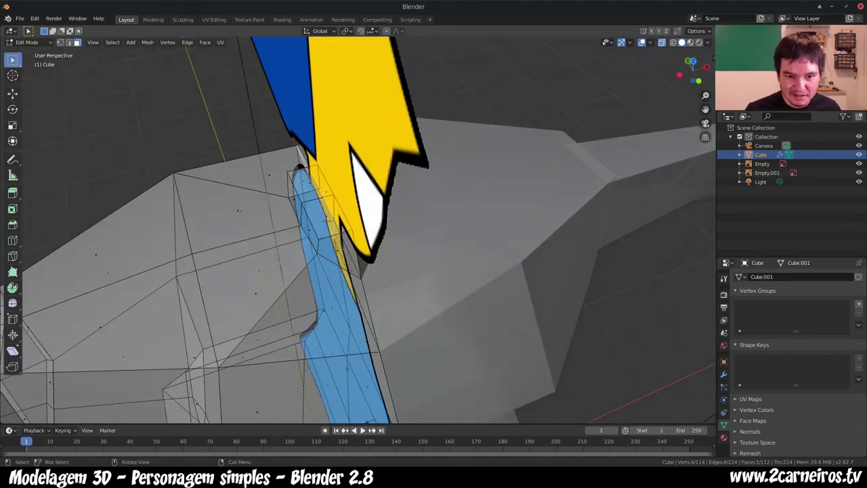
click(326, 215)
shift+click(305, 181)
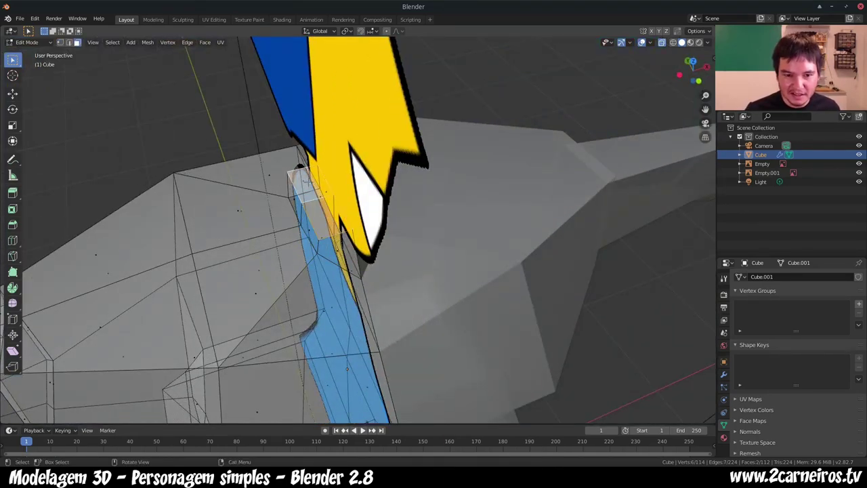
scroll(270, 230, up, 5)
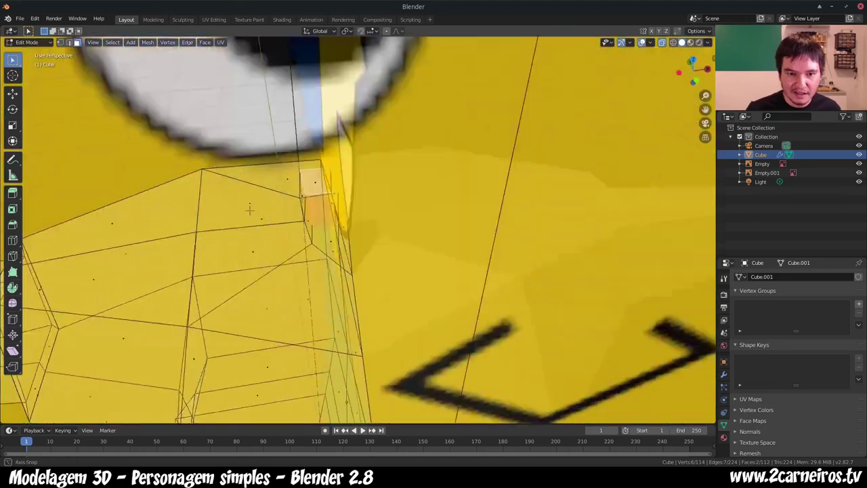
scroll(270, 230, down, 5)
alt+middle_drag(269, 229, 325, 216)
scroll(237, 238, down, 5)
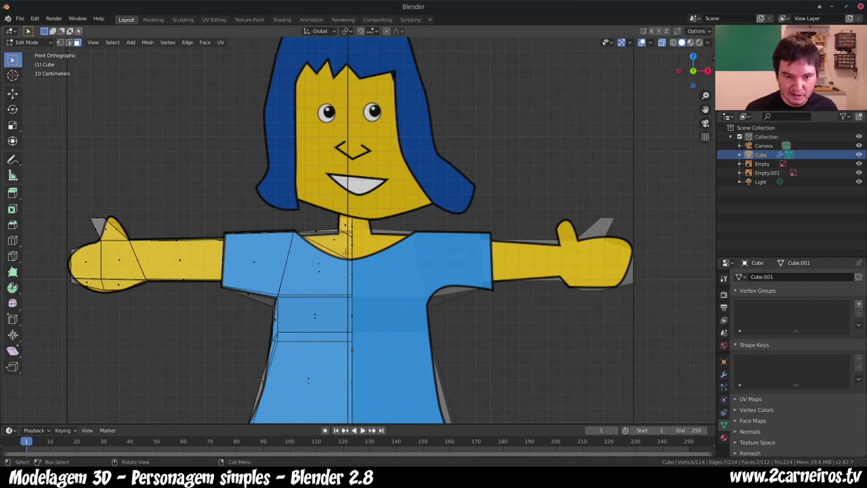
Step: Extrude the neck-top faces straight upward to lengthen the neck
key(e)
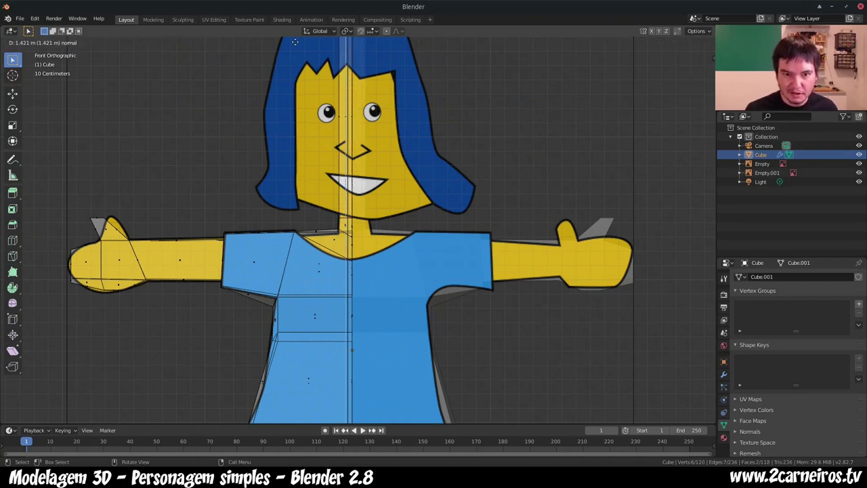
key(shift+z)
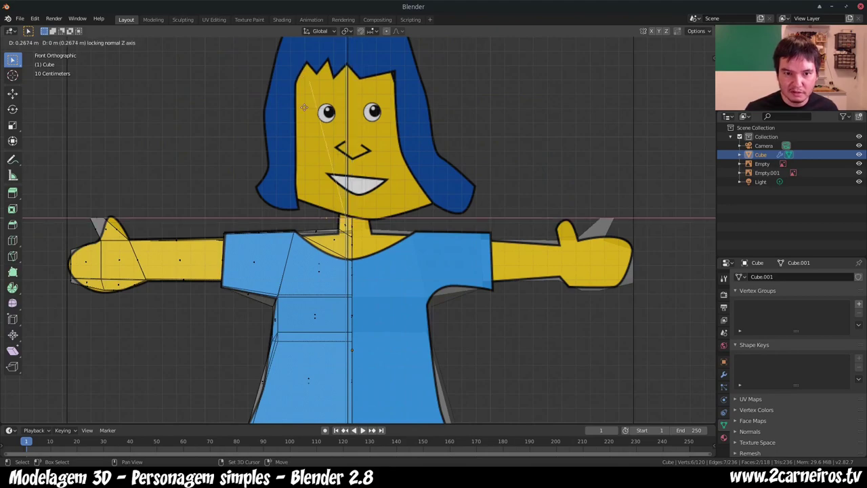
click(207, 170)
mouse_move(207, 170)
middle_down()
mouse_move(284, 203)
mouse_move(325, 203)
middle_up()
scroll(305, 237, down, 3)
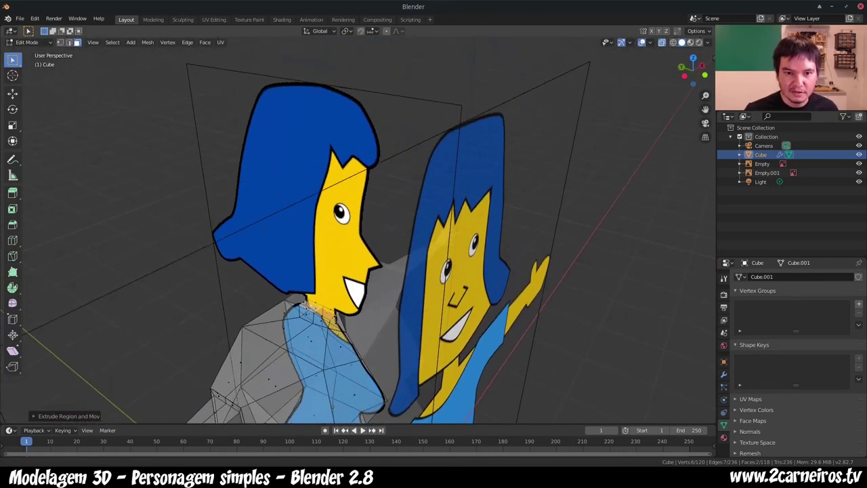
middle_drag(325, 338, 333, 338)
key(KP_1)
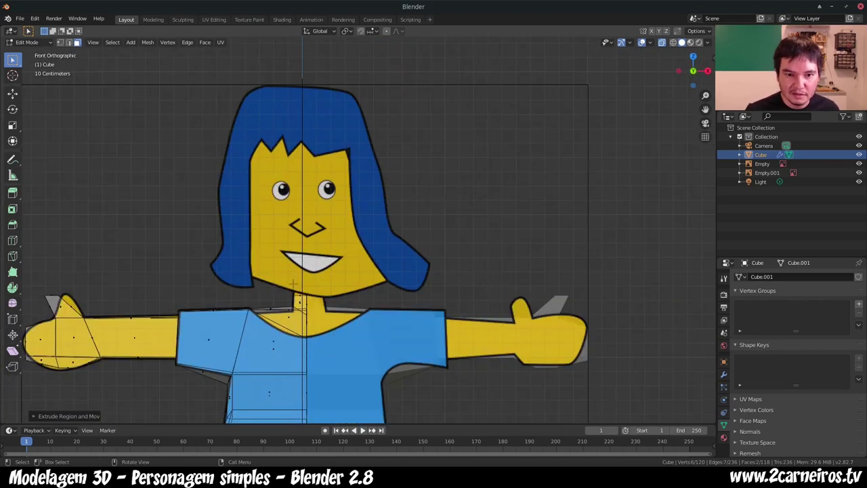
Step: Extrude the centre strip up to the top of the reference girl's head
key(e)
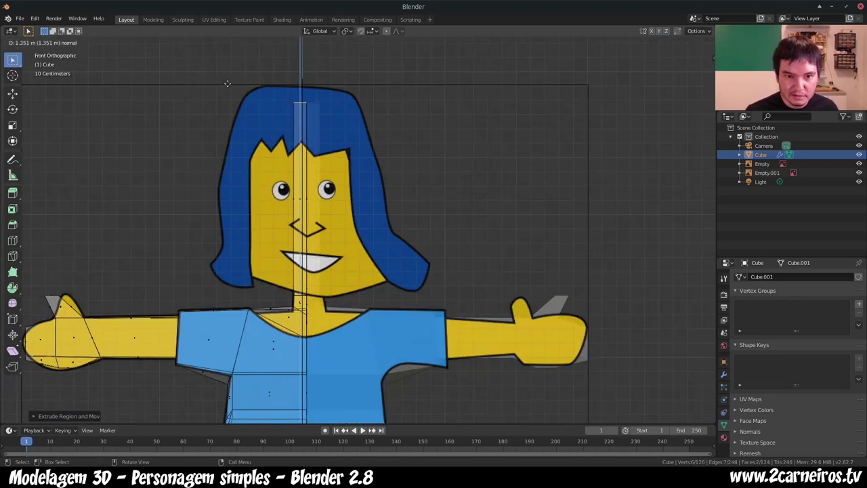
click(220, 67)
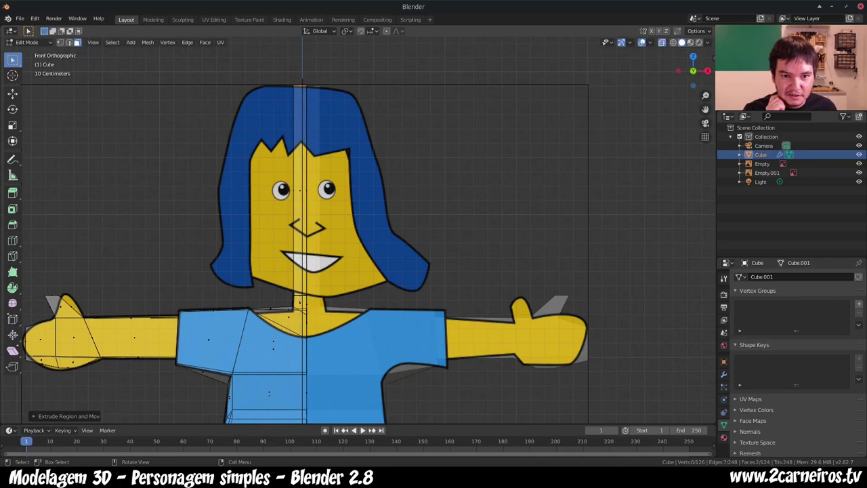
middle_drag(359, 258, 406, 251)
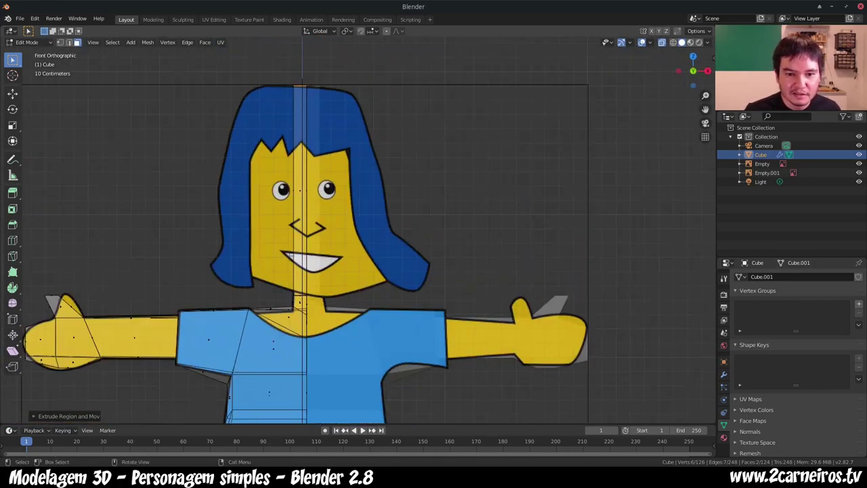
mouse_move(406, 251)
middle_down()
mouse_move(474, 250)
mouse_move(273, 70)
middle_up()
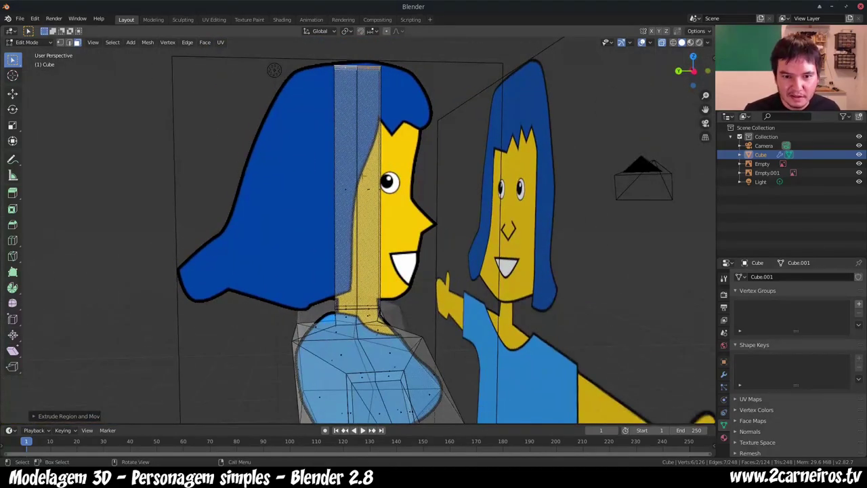
Step: Select the two side faces of the head strip with X-ray turned off
click(367, 188)
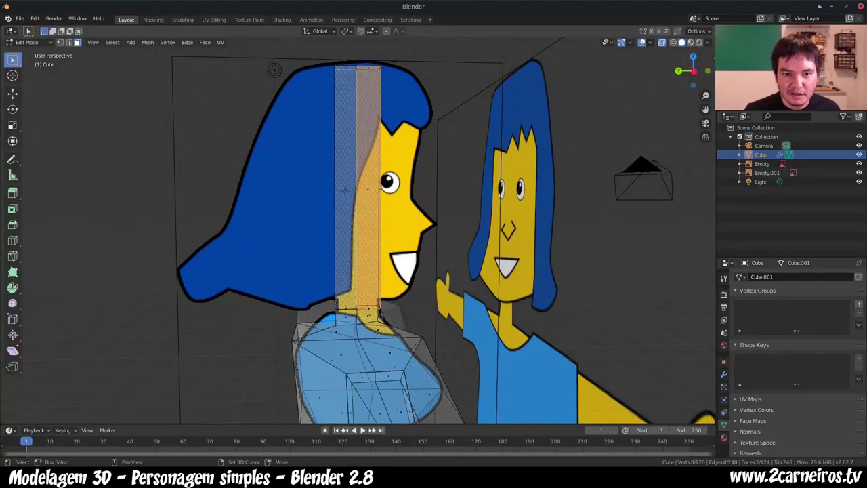
mouse_move(344, 190)
middle_down()
mouse_move(370, 32)
mouse_move(414, 204)
middle_up()
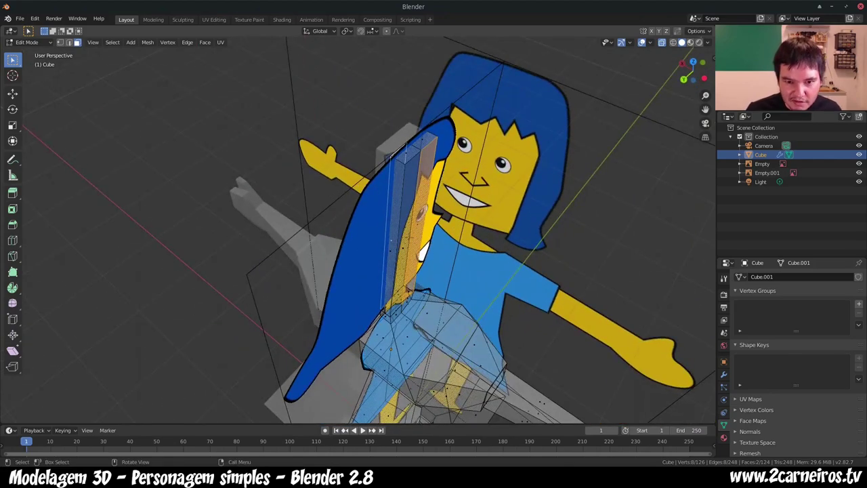
click(421, 224)
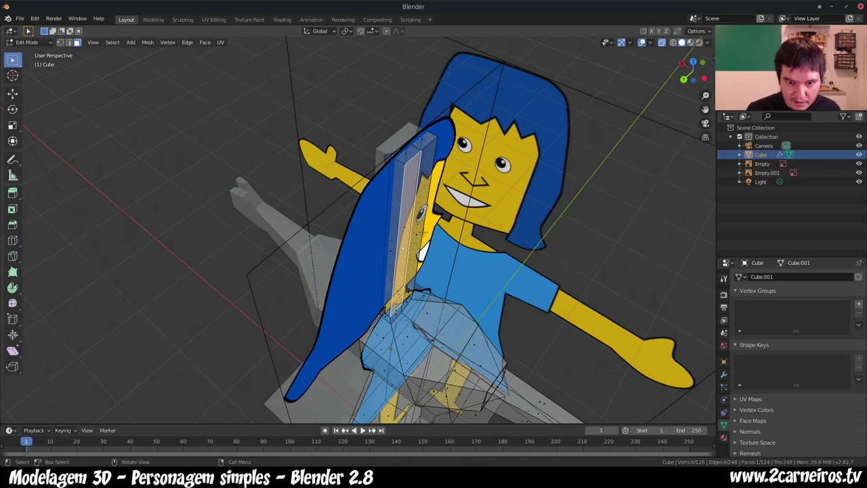
key(alt)
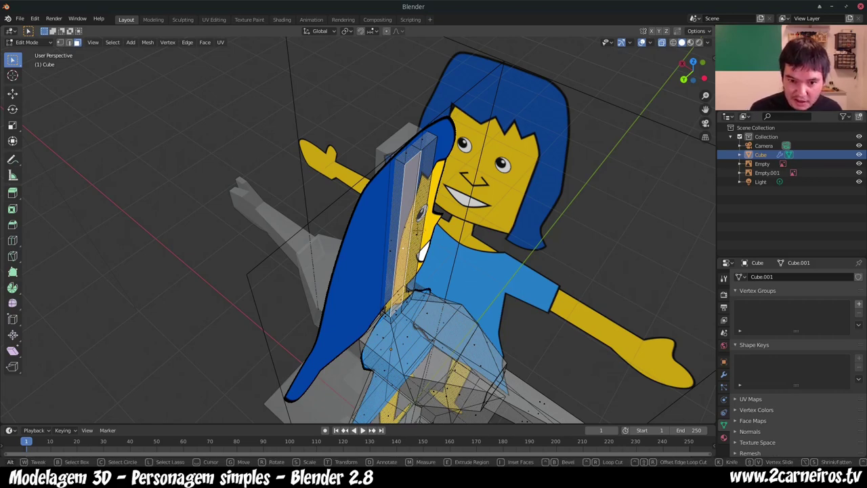
key(alt+z)
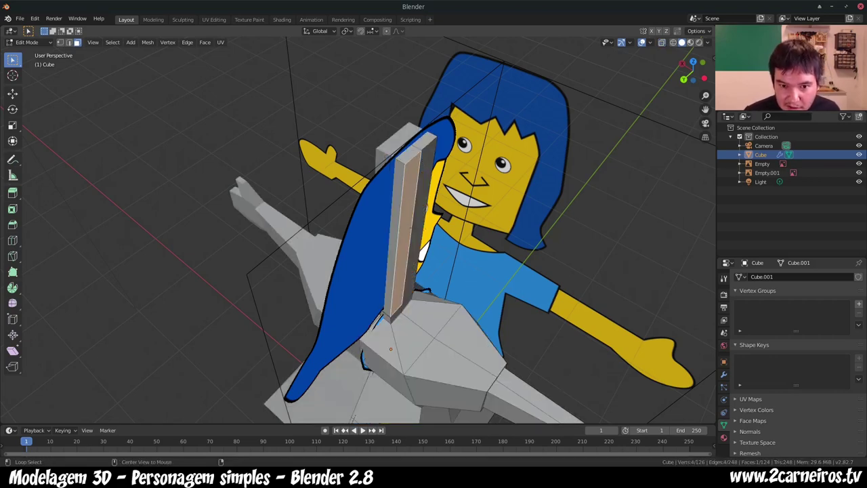
shift+click(405, 237)
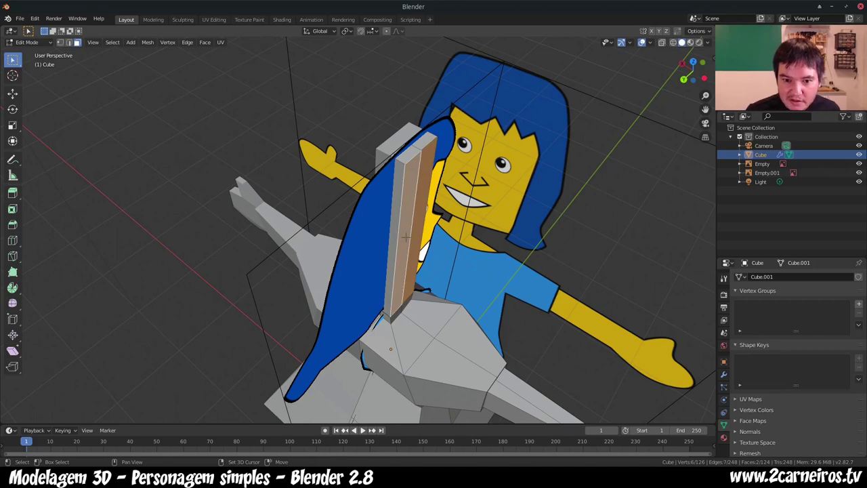
key(KP_1)
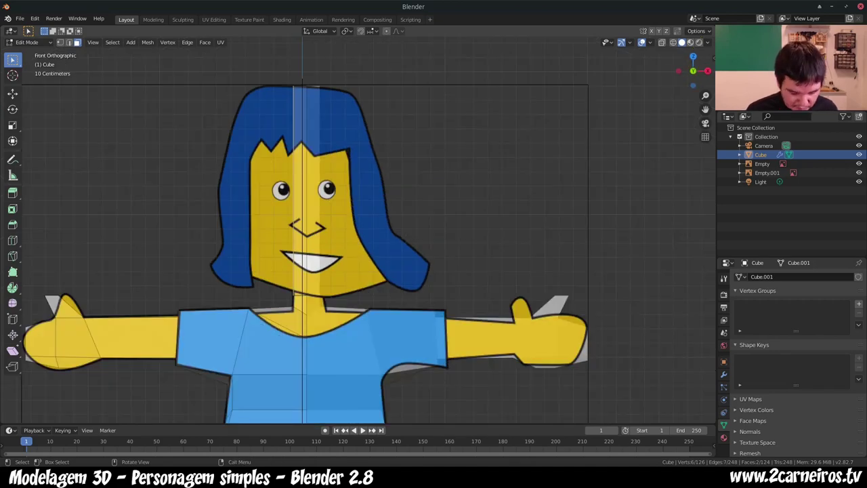
Step: Extrude the strip sideways across the face, widen its top edge, and raise the top-right vertices
key(e)
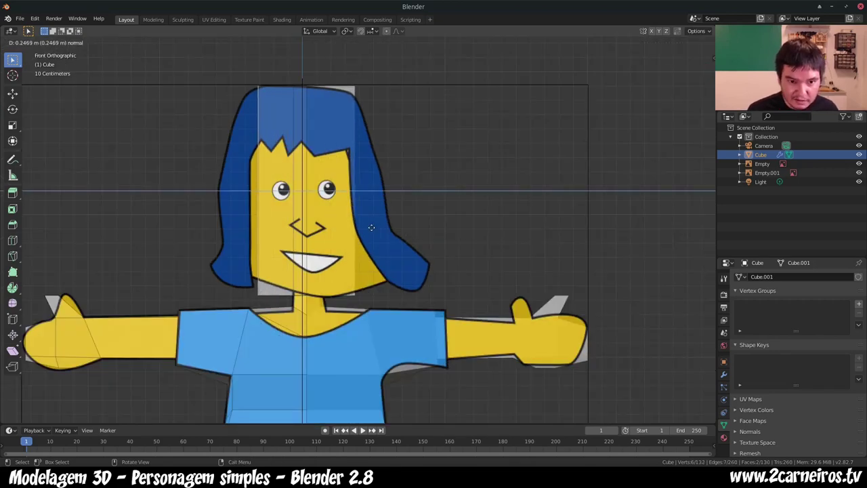
click(366, 228)
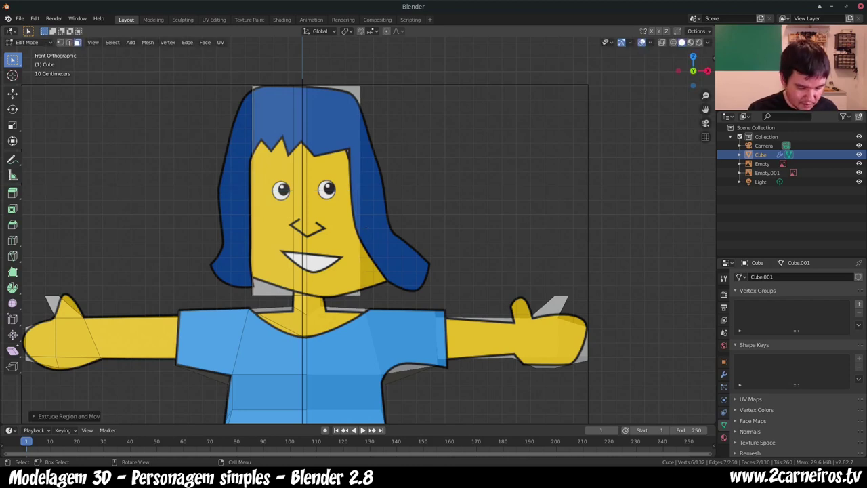
key(s)
click(358, 202)
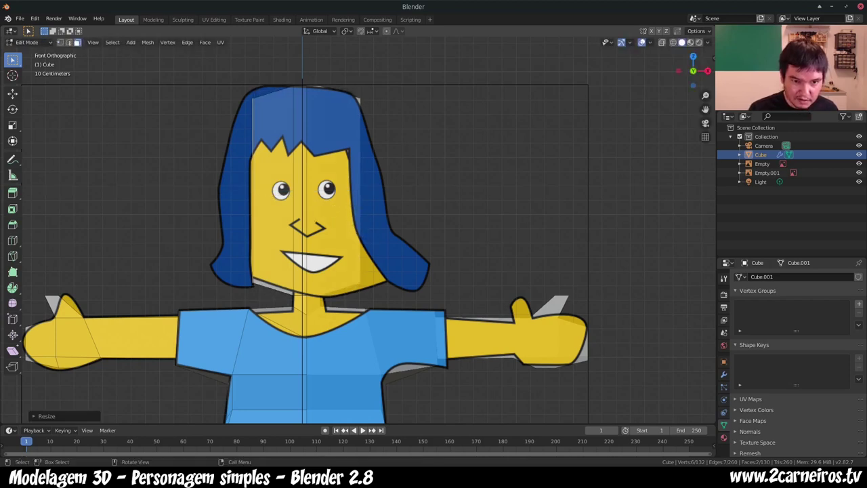
key(g)
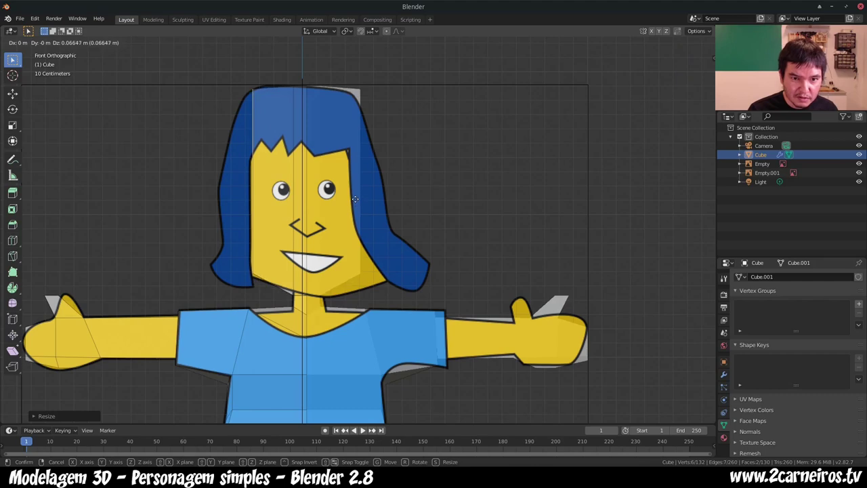
click(340, 231)
key(KP_3)
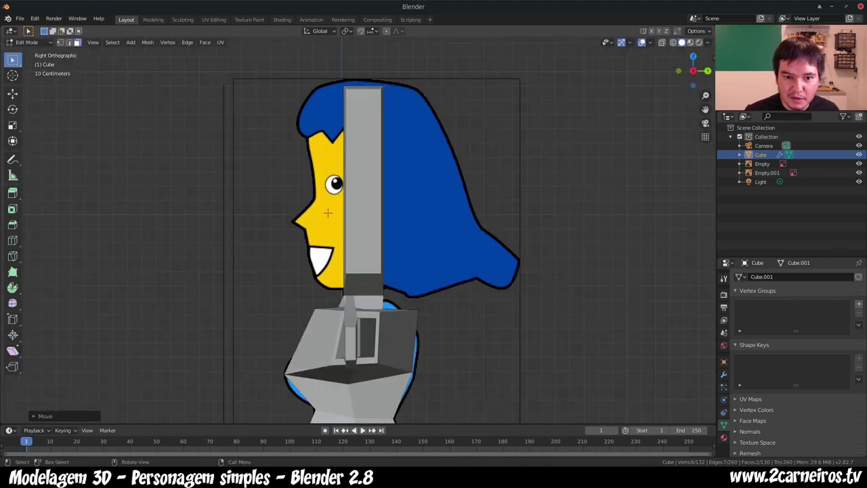
key(KP_1)
middle_drag(281, 189, 277, 238)
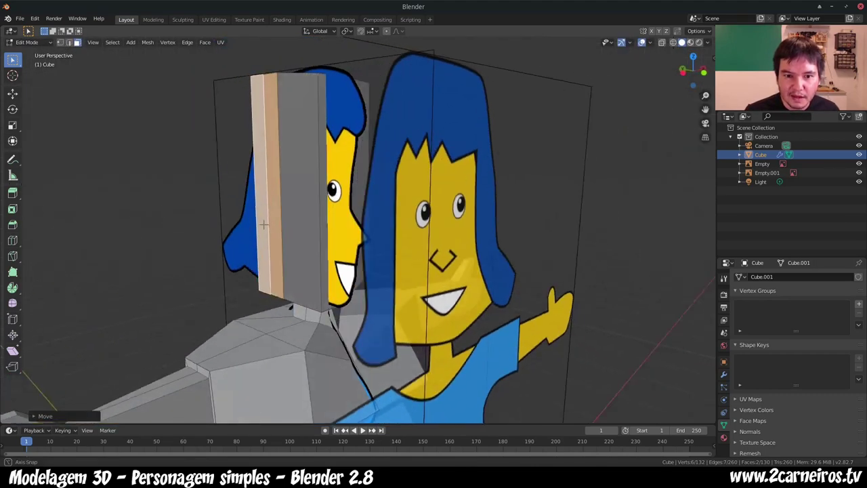
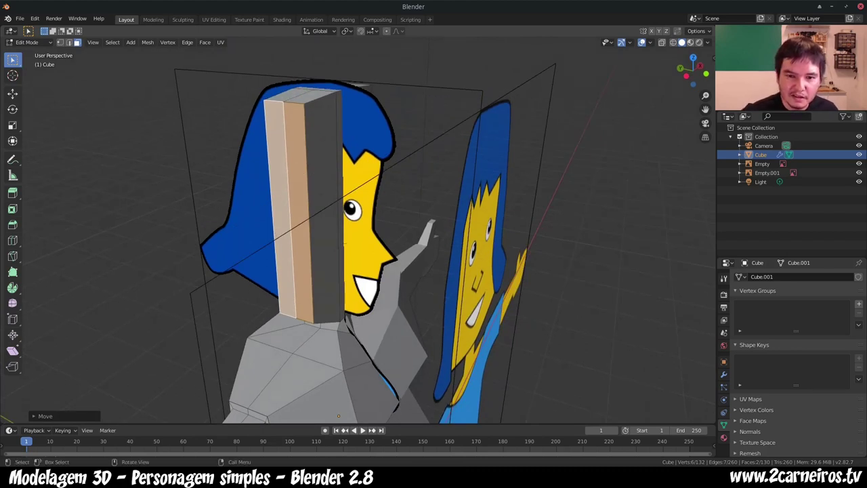
Step: In front view, shift the hair block slightly right and scale it to about 0.889
key(KP_1)
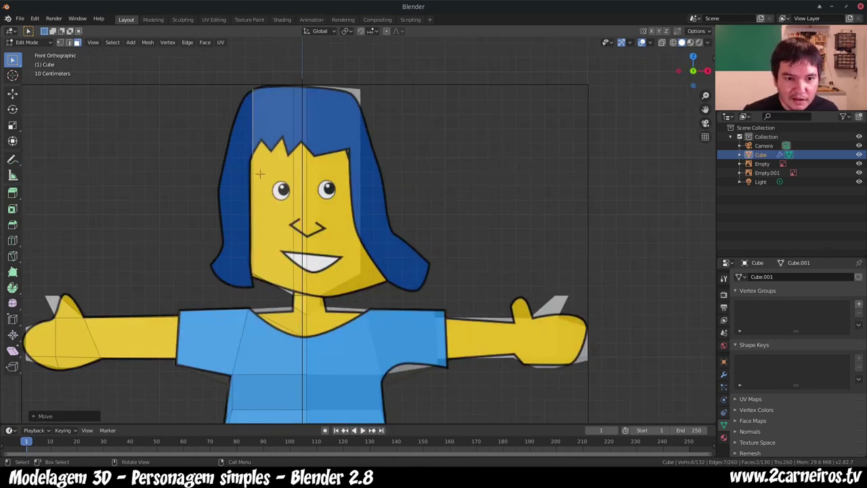
key(g)
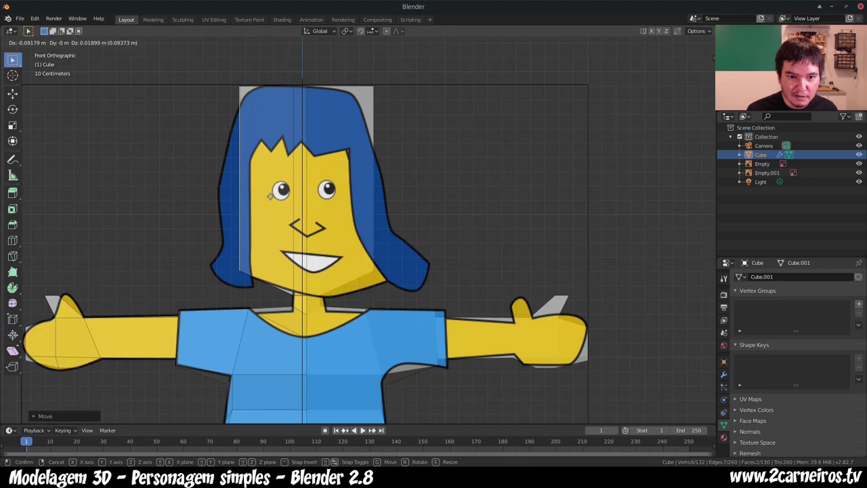
click(276, 197)
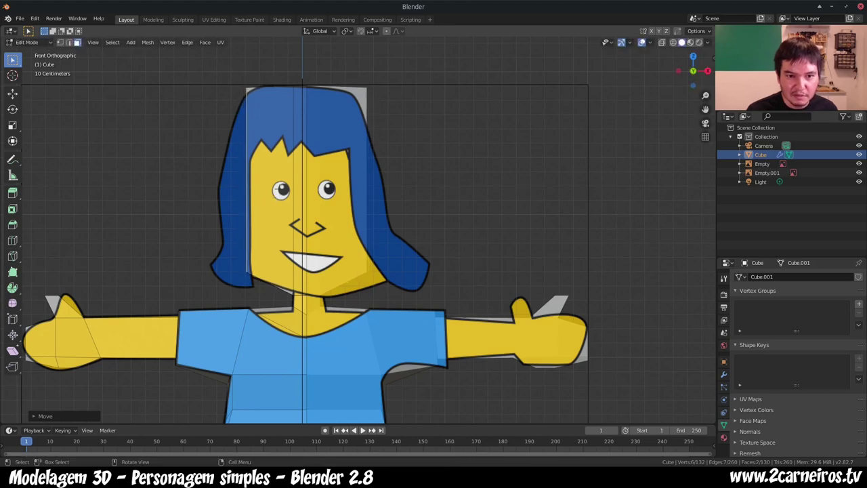
key(s)
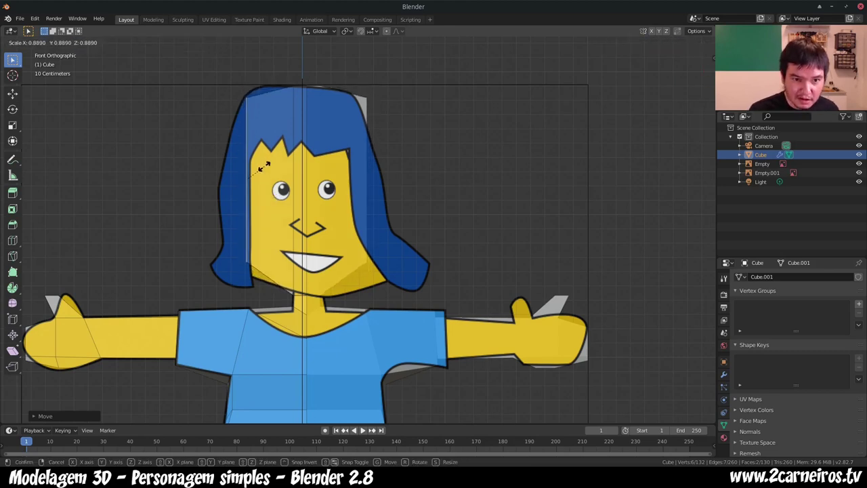
click(262, 161)
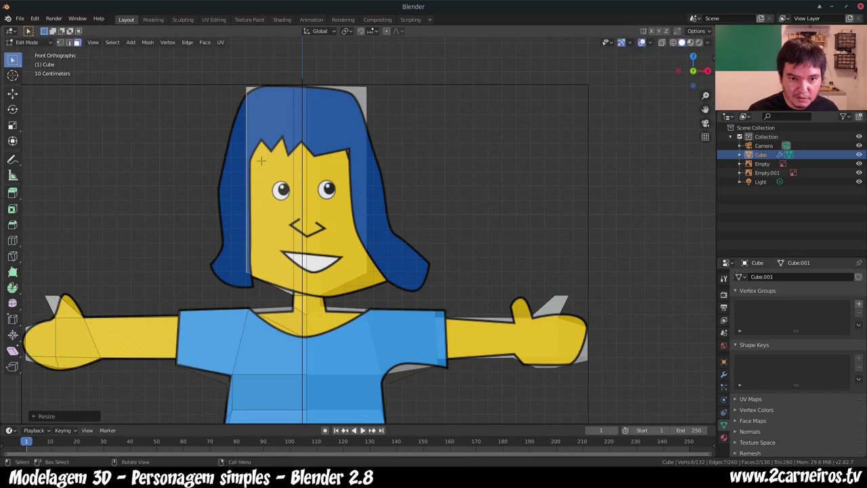
Step: Inspect the resized block from side and angled views and select its large front face
middle_drag(263, 207, 267, 232)
key(KP_1)
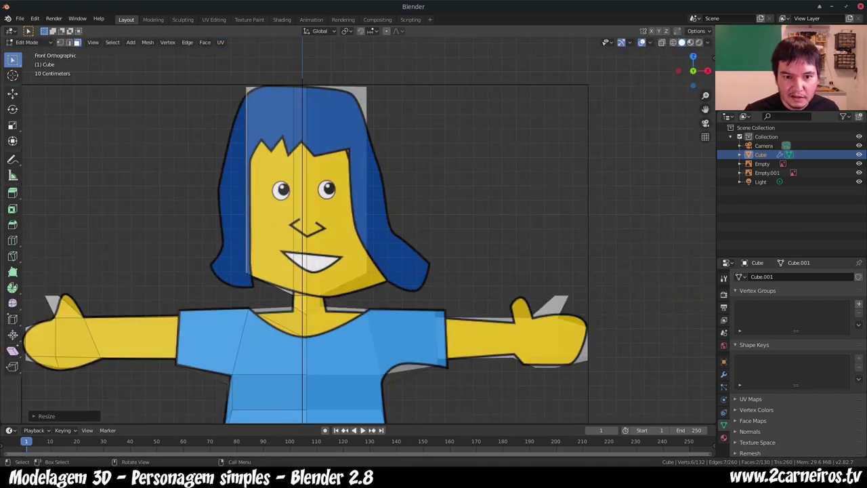
key(KP_3)
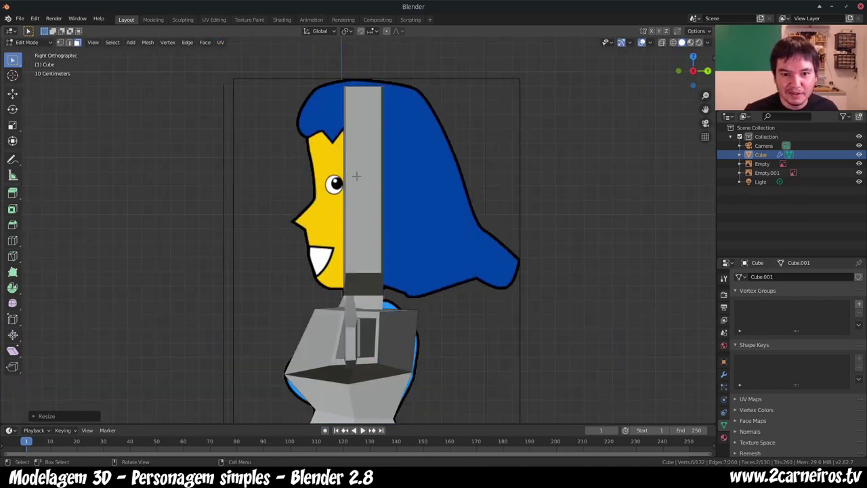
mouse_move(356, 176)
middle_down()
mouse_move(311, 403)
mouse_move(323, 421)
middle_up()
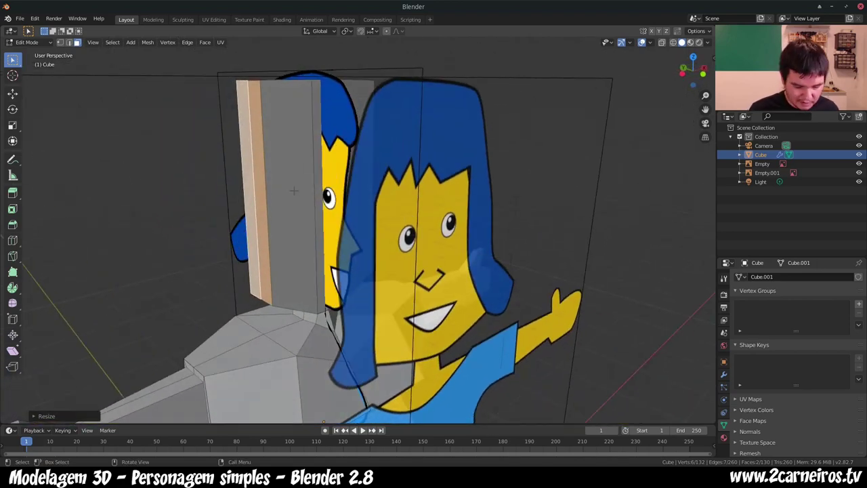
click(290, 189)
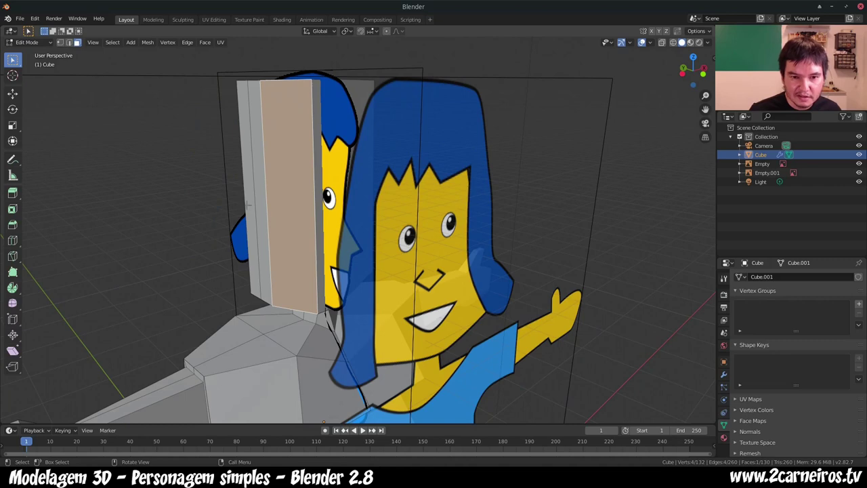
middle_drag(323, 421, 371, 408)
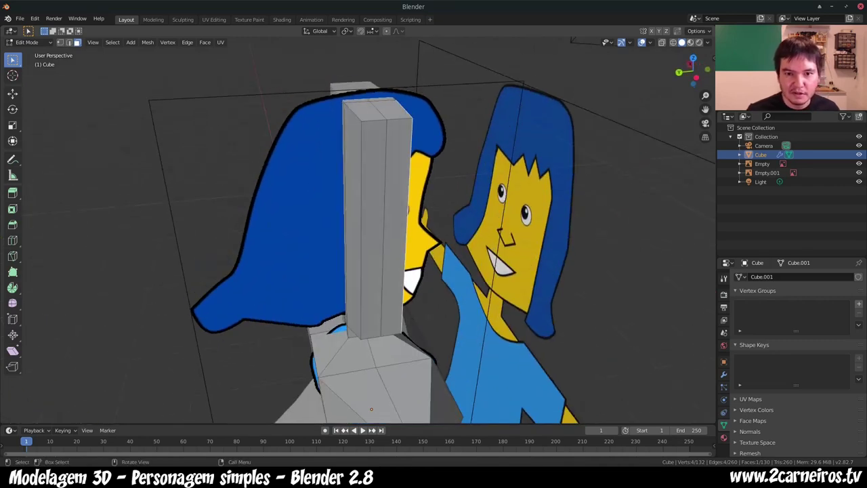
mouse_move(371, 408)
middle_down()
mouse_move(345, 396)
mouse_move(356, 371)
middle_up()
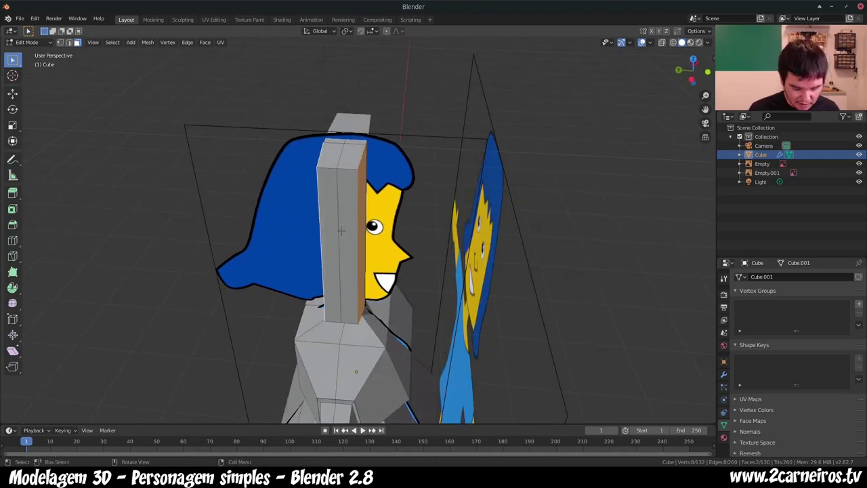
Step: Try extruding the block's side face outward, then undo that extrusion
key(e)
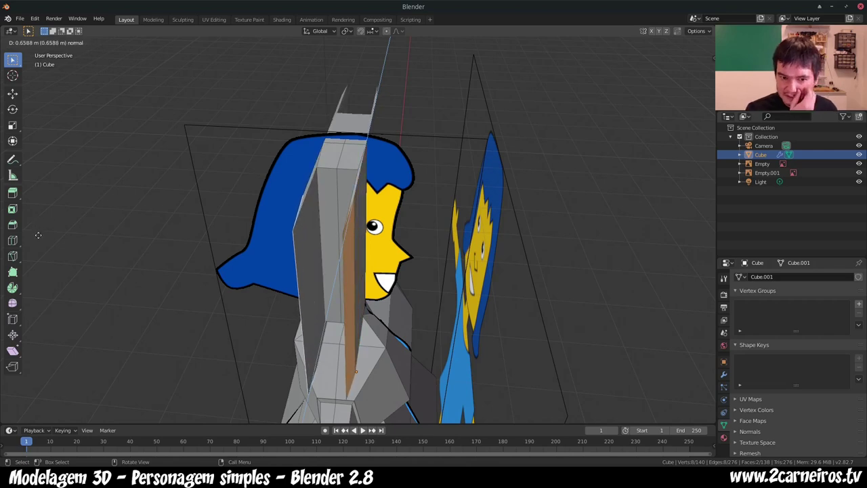
right_click(88, 268)
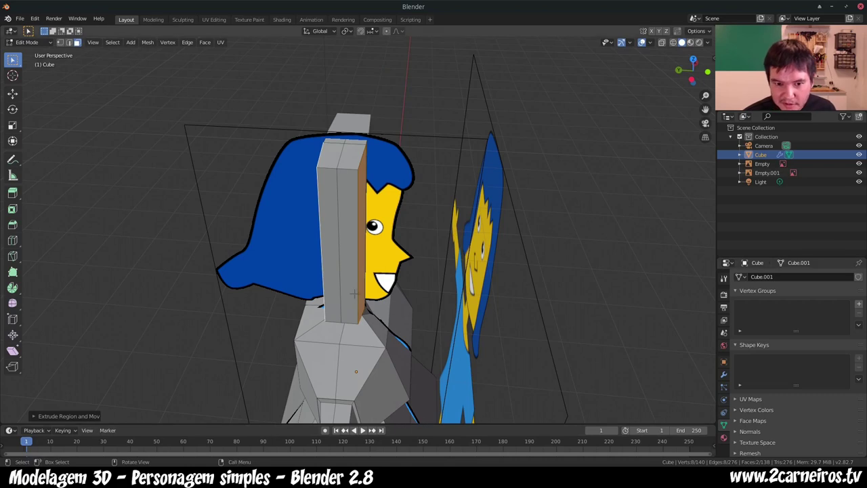
click(363, 269)
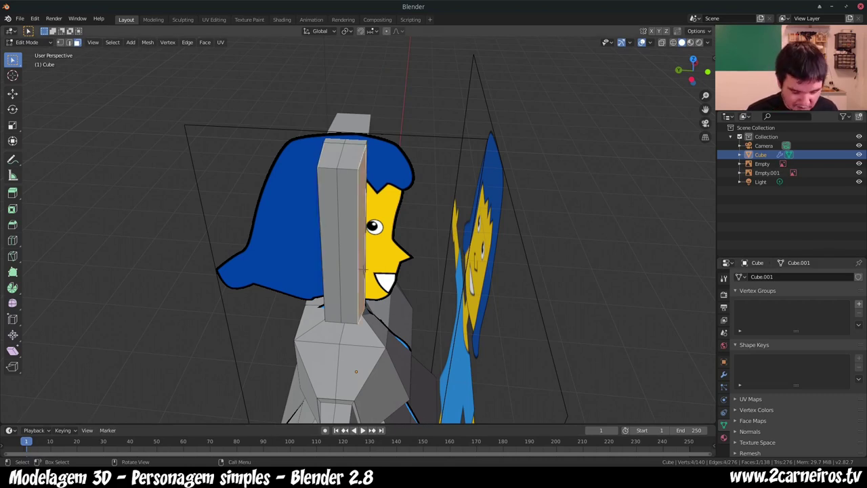
key(e)
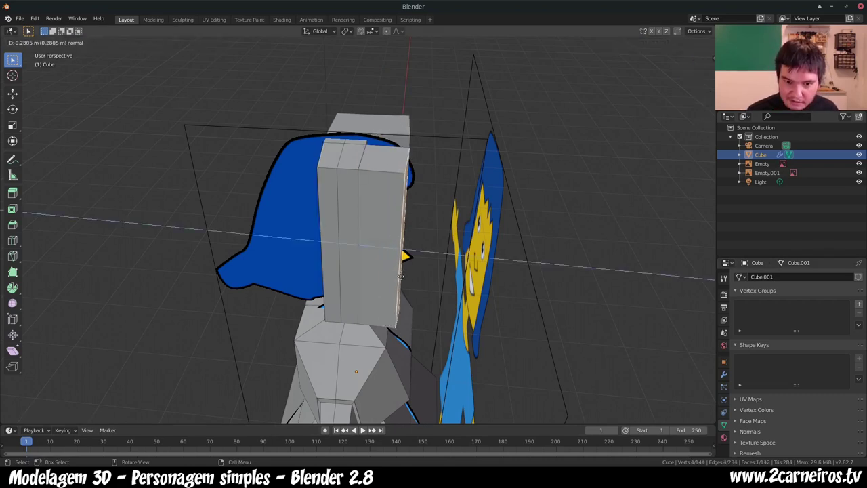
click(392, 273)
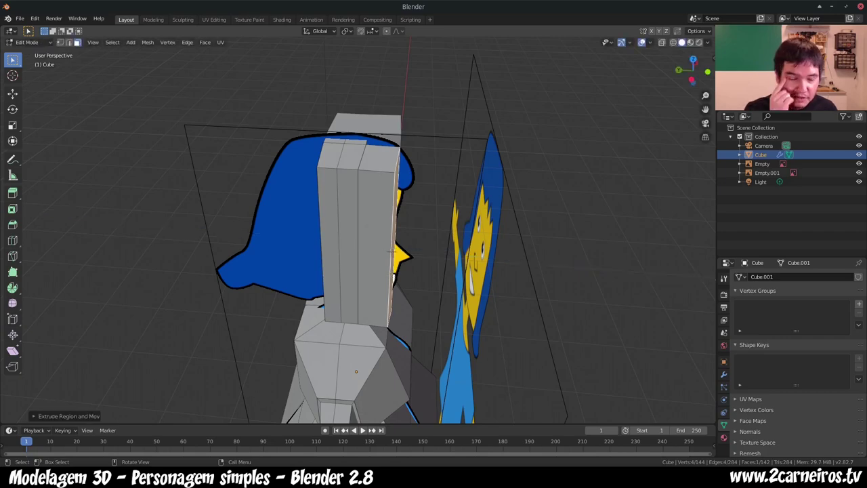
mouse_move(391, 250)
middle_down()
mouse_move(332, 352)
mouse_move(268, 290)
middle_up()
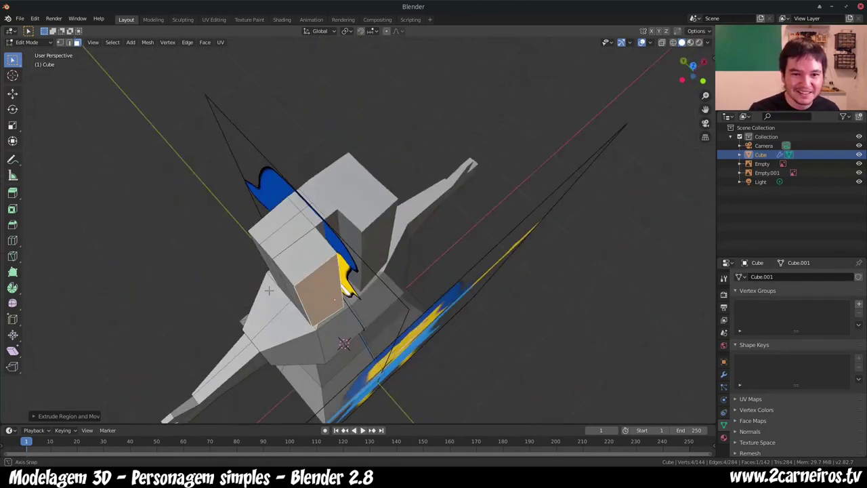
key(ctrl+z)
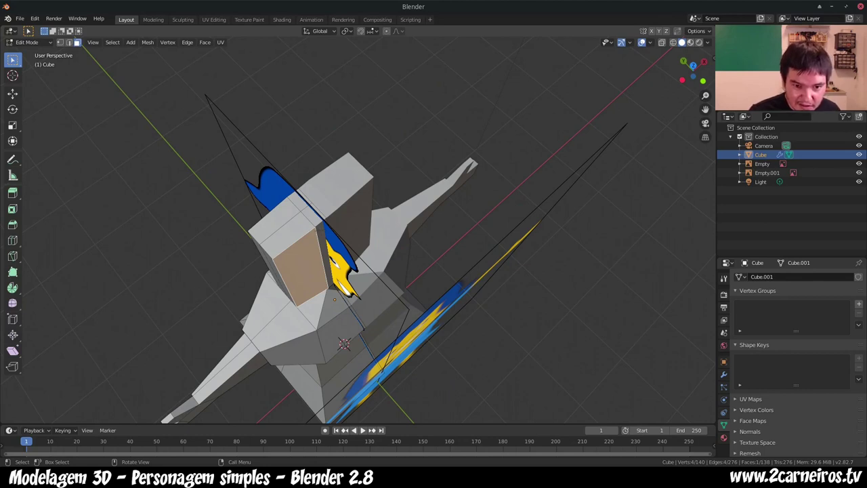
Step: Extrude the selected side and front faces outward, then extrude the rear face to thicken the block
shift+click(299, 291)
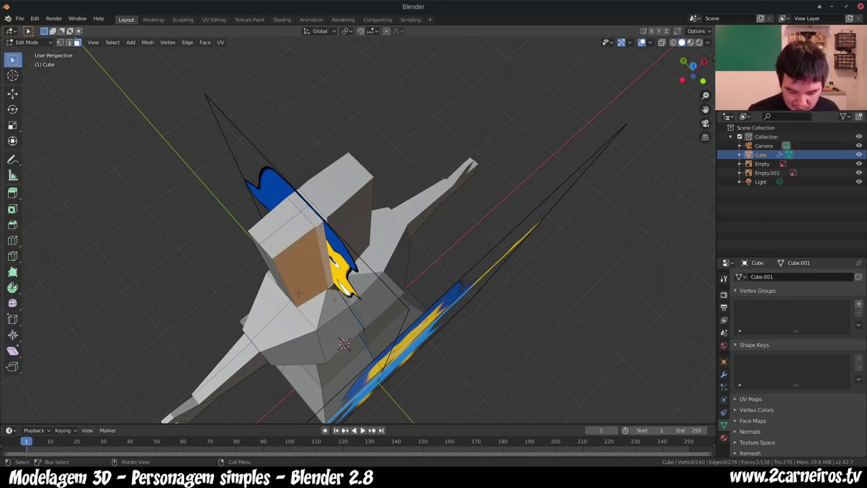
middle_drag(299, 292, 330, 261)
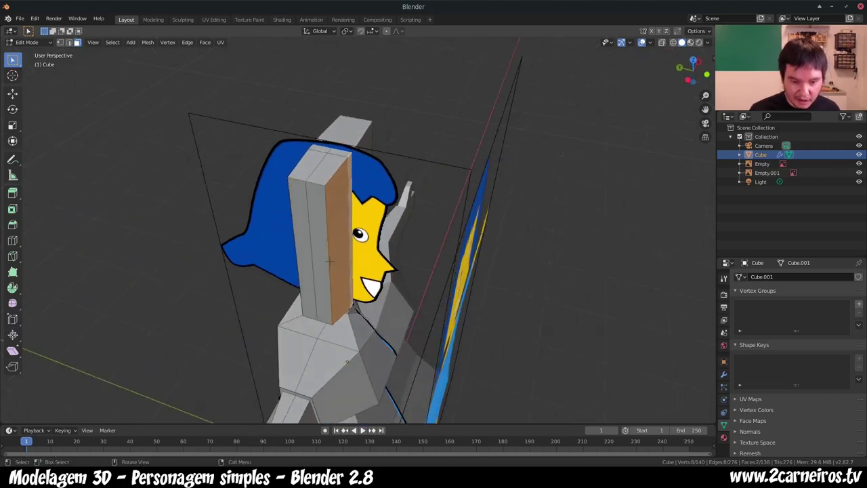
key(e)
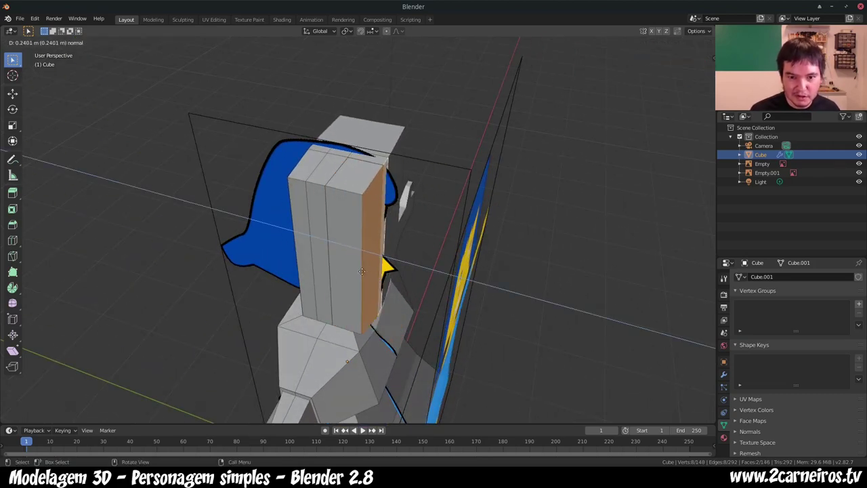
click(361, 271)
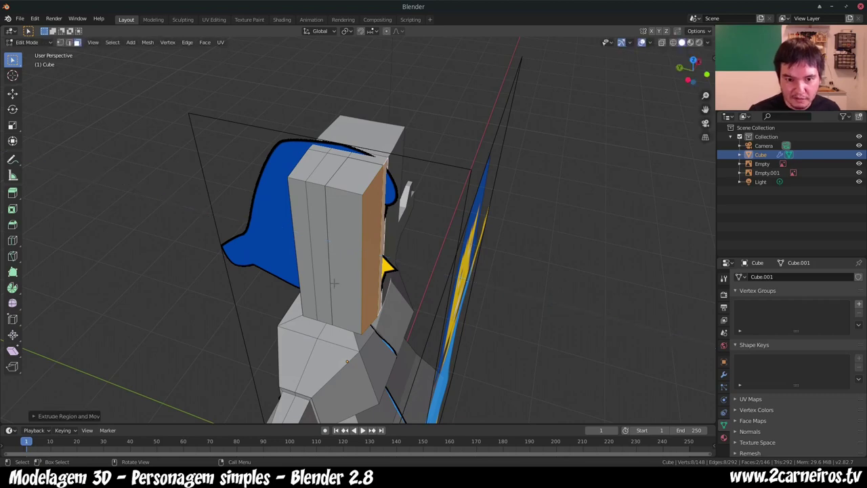
middle_drag(362, 270, 407, 168)
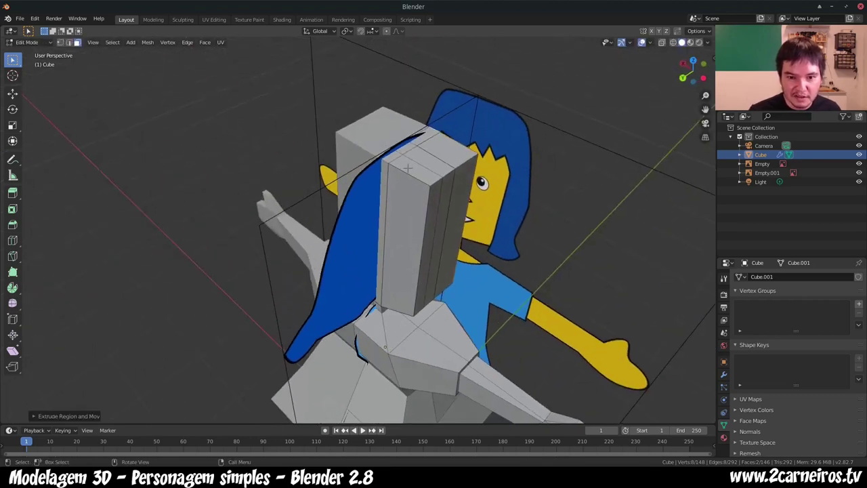
click(382, 177)
click(388, 211)
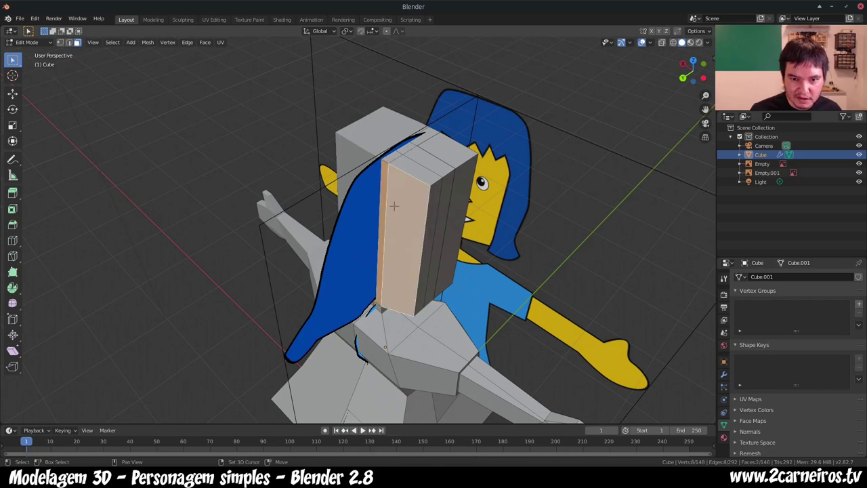
key(e)
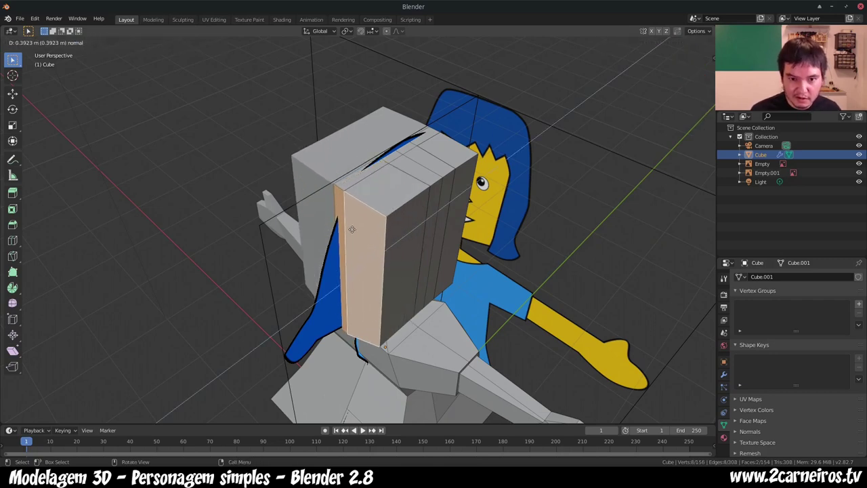
click(350, 229)
key(ctrl+KP_1)
Step: Orbit and zoom around the head to inspect the hair block from front and side
key(KP_1)
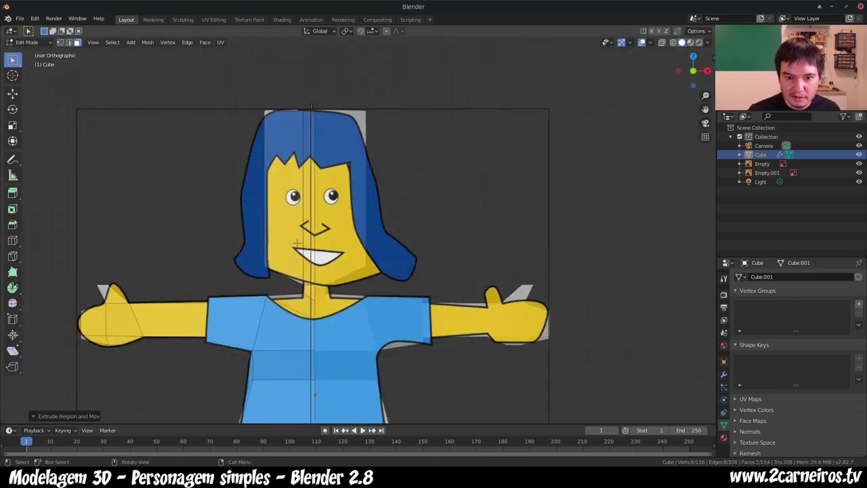
middle_drag(352, 271, 433, 257)
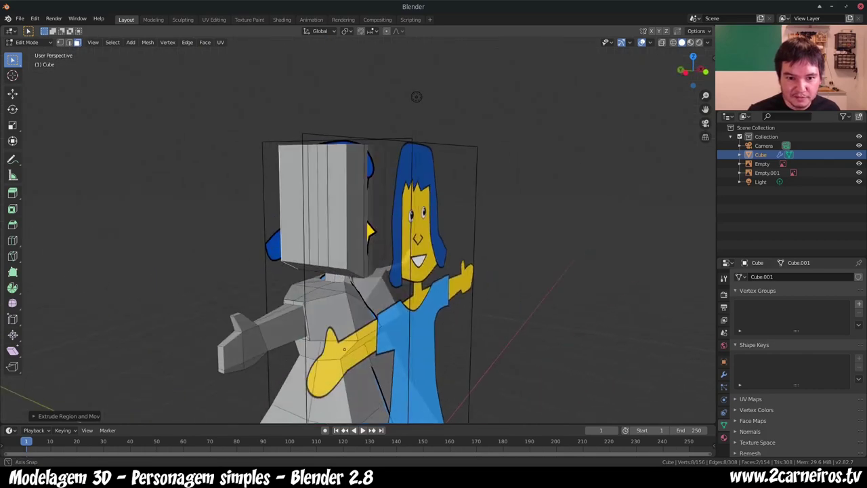
mouse_move(371, 121)
middle_down()
mouse_move(196, 105)
mouse_move(312, 128)
mouse_move(414, 57)
mouse_move(662, 63)
middle_up()
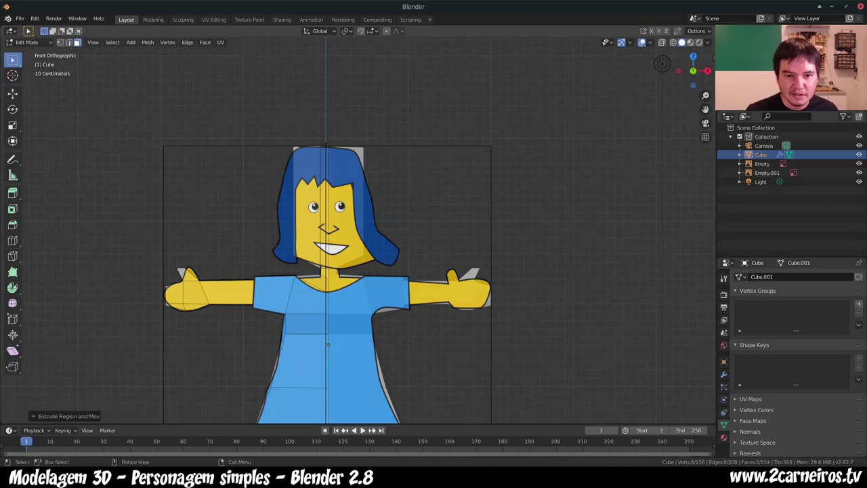
scroll(662, 63, up, 1)
scroll(662, 63, up, 2)
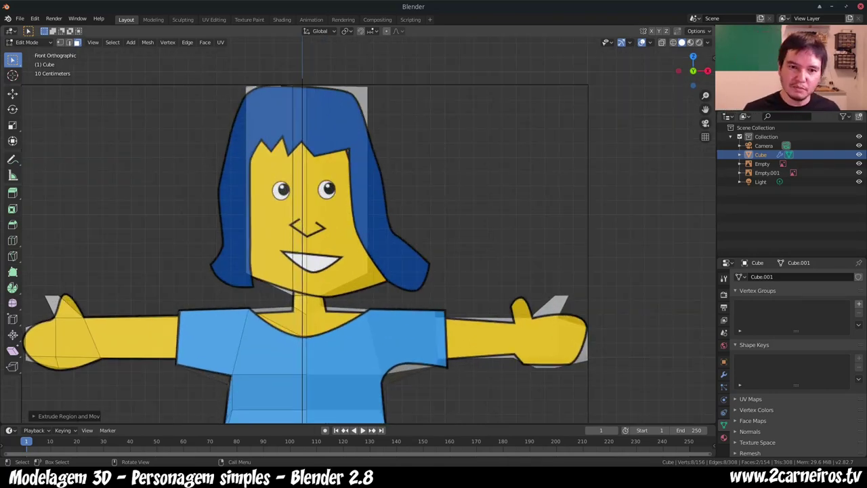
middle_drag(661, 63, 478, 47)
key(KP_1)
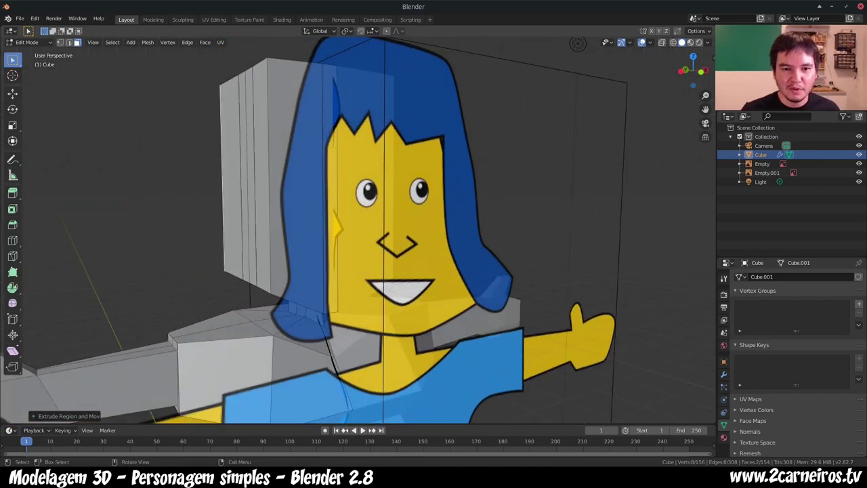
mouse_move(330, 249)
middle_down()
mouse_move(352, 257)
mouse_move(332, 256)
middle_up()
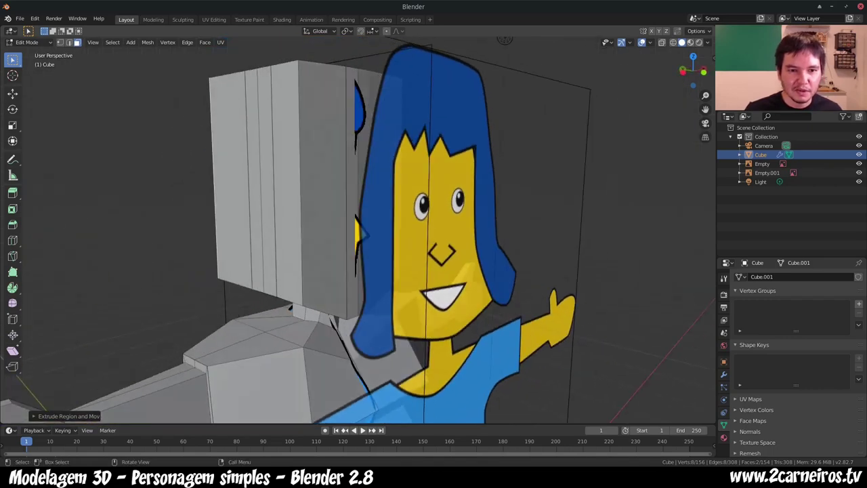
Step: Extrude four front faces of the hair block about 0.25 m to the left
click(287, 227)
shift+click(265, 228)
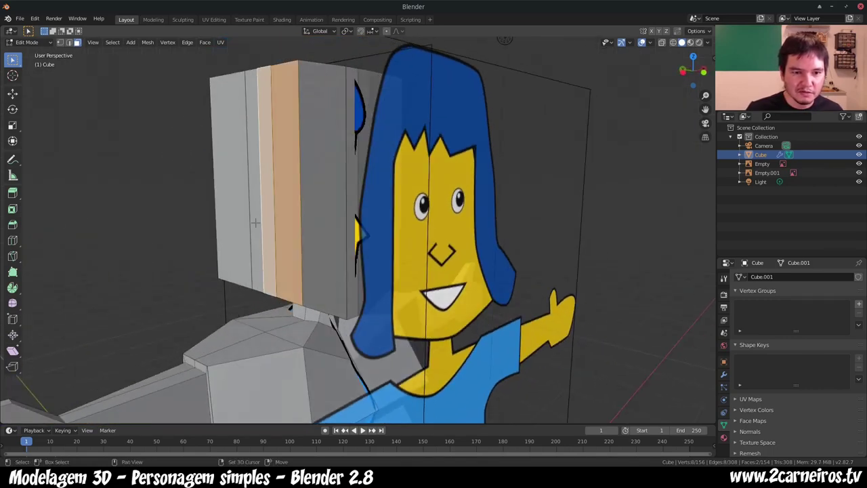
shift+click(252, 224)
shift+click(240, 221)
key(e)
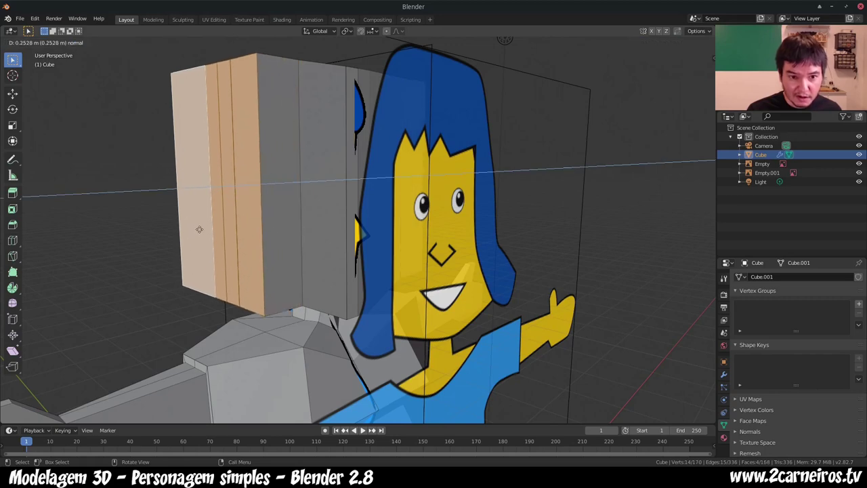
click(196, 228)
key(KP_1)
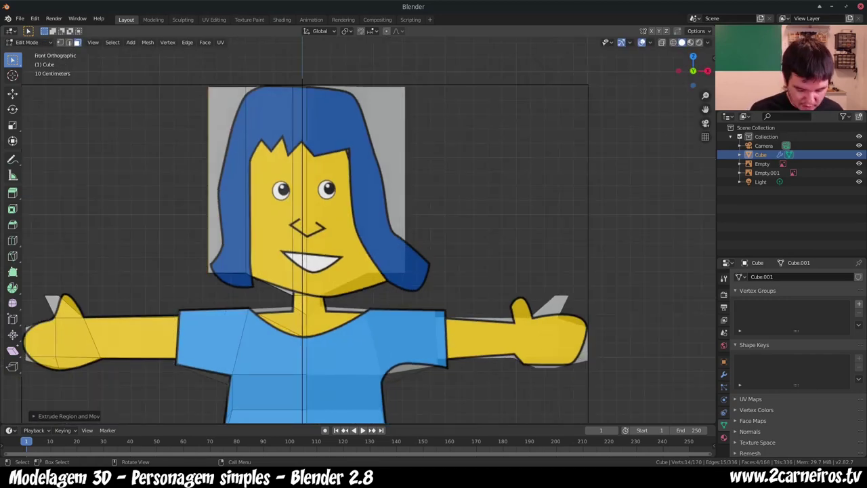
Step: Move and tilt the block's side edges inward into a trapezoid shape
key(g)
click(203, 238)
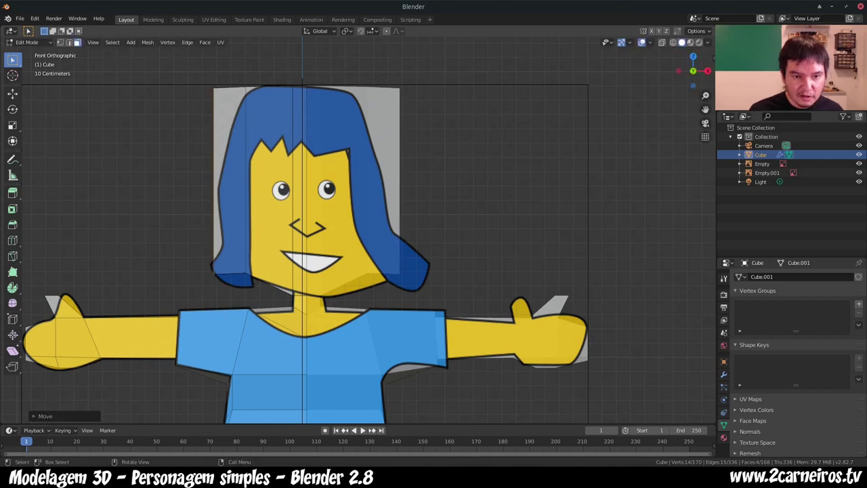
key(r)
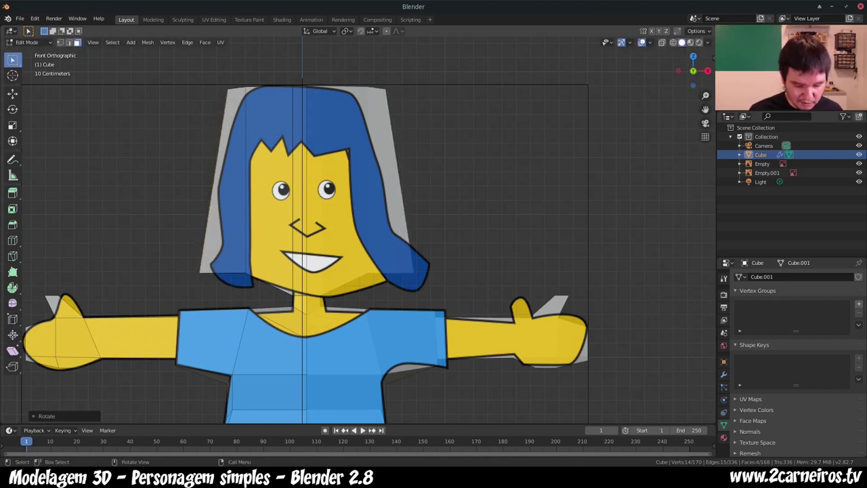
click(193, 237)
key(g)
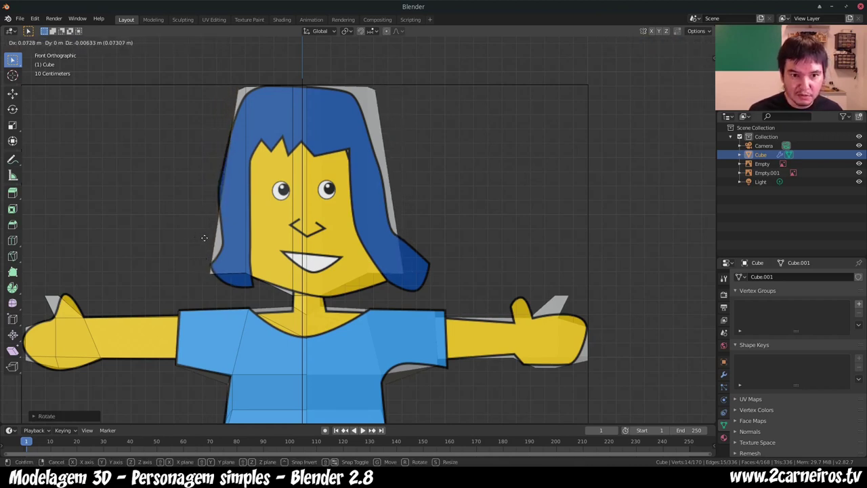
click(205, 237)
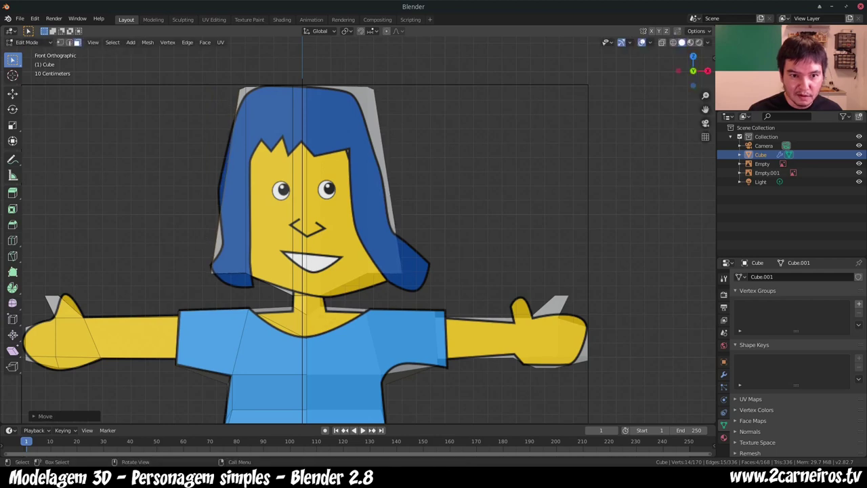
Step: In vertex mode with X-ray on, pull the left vertices inward onto the hair outline
key(1)
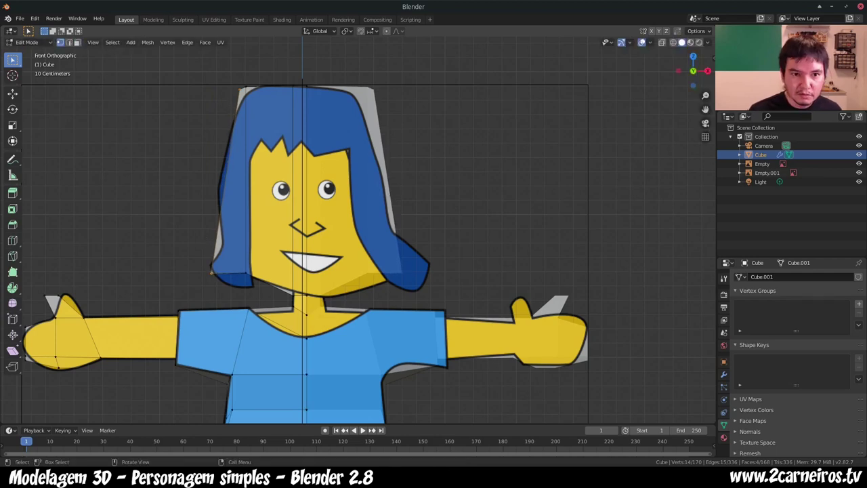
key(alt+z)
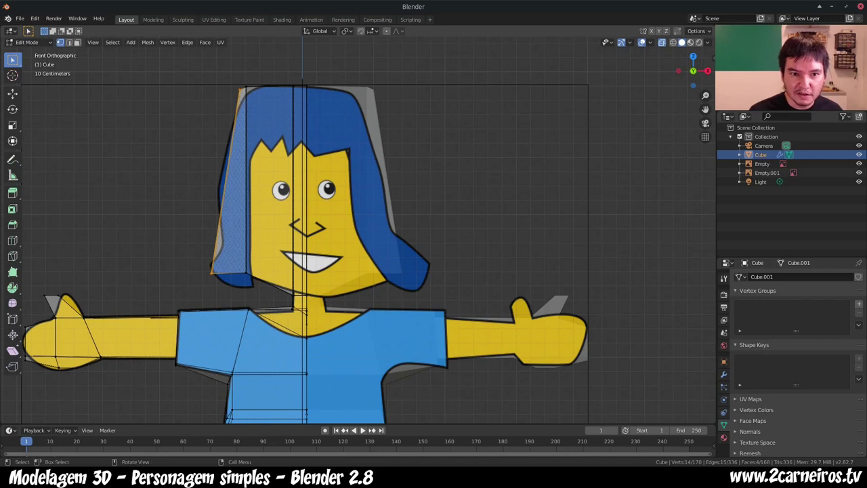
drag(229, 75, 260, 110)
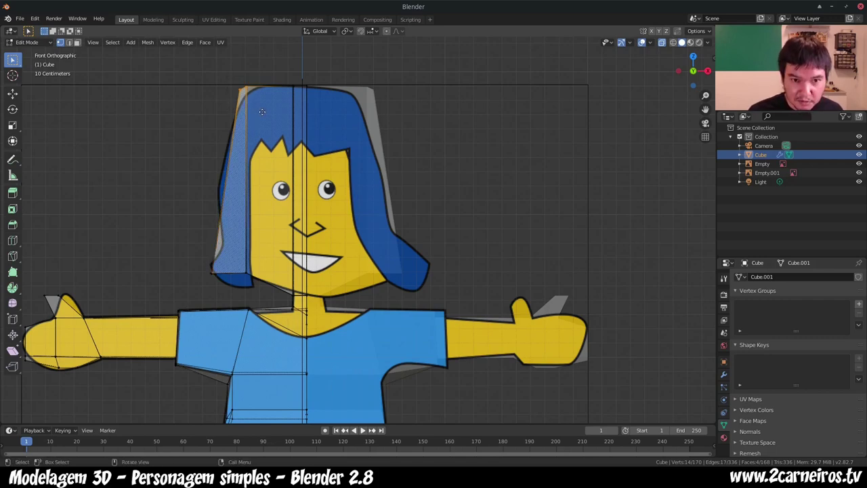
key(g)
click(272, 111)
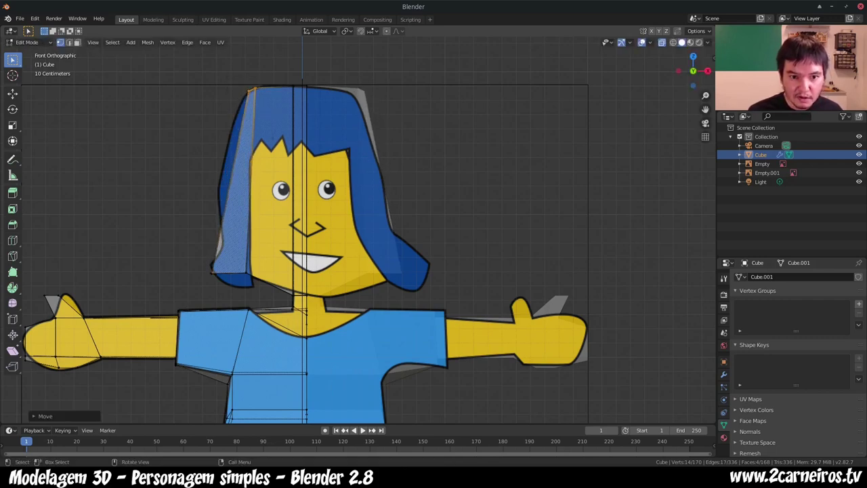
middle_drag(305, 237, 379, 244)
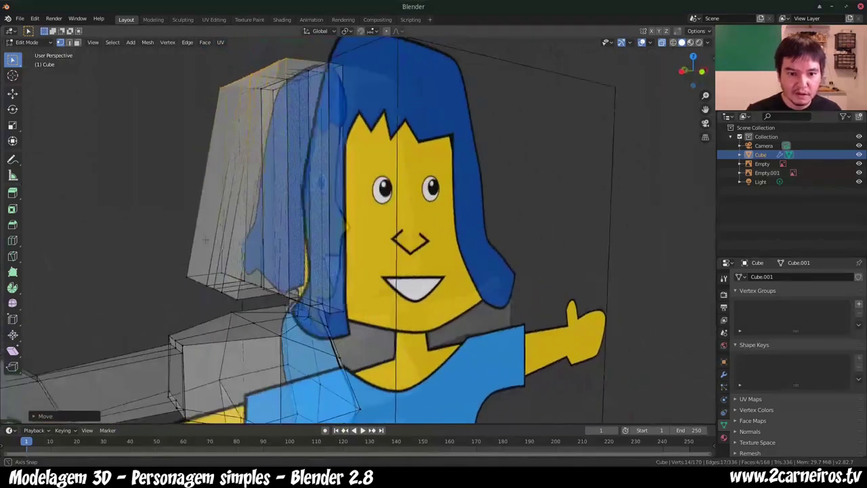
Step: Hide the Empty and Empty.001 reference images to view the hair block on its own
middle_drag(640, 51, 506, 51)
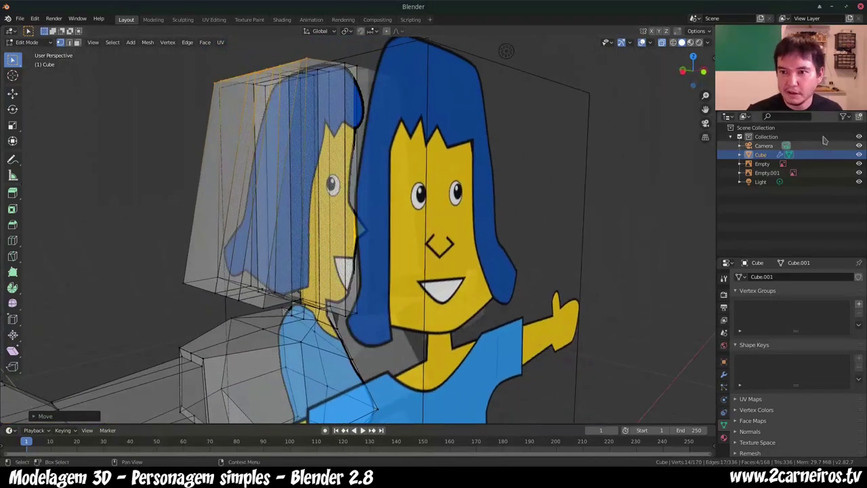
click(858, 163)
click(858, 172)
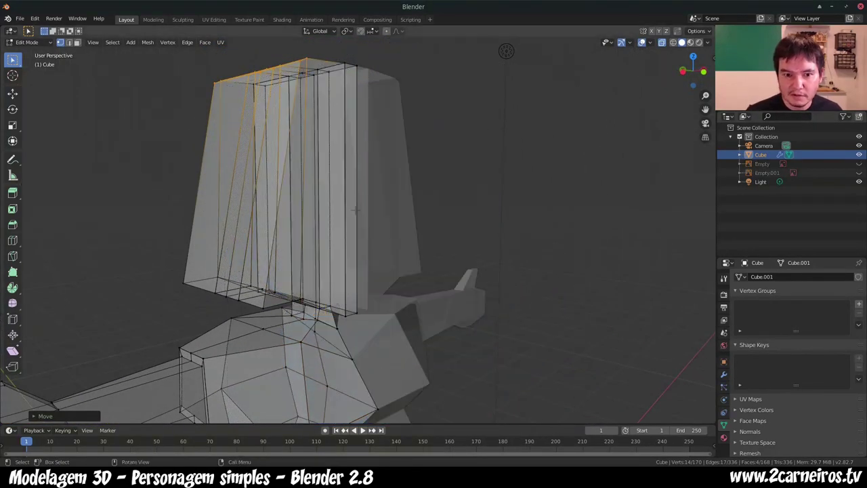
mouse_move(515, 102)
middle_down()
mouse_move(465, 101)
mouse_move(512, 84)
mouse_move(497, 85)
mouse_move(506, 167)
mouse_move(526, 137)
mouse_move(501, 151)
mouse_move(480, 141)
mouse_move(491, 140)
middle_up()
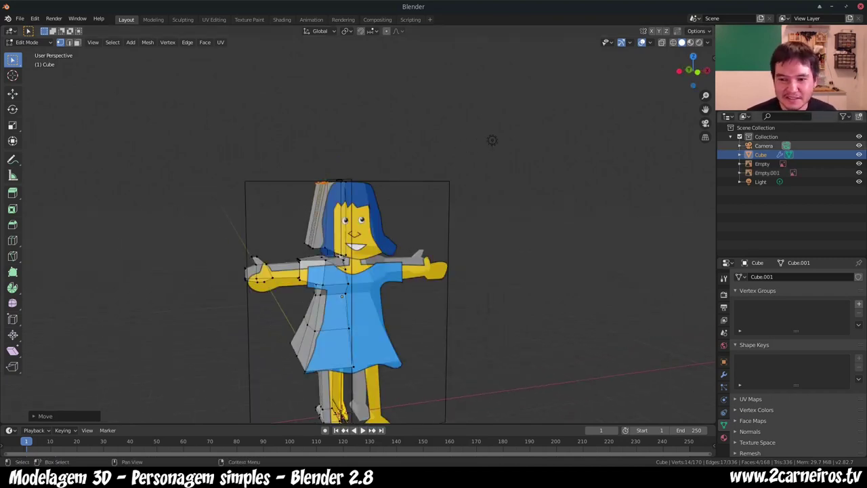
scroll(565, 85, up, 4)
scroll(283, 265, up, 4)
mouse_move(283, 265)
middle_down()
mouse_move(420, 240)
mouse_move(411, 268)
mouse_move(501, 262)
middle_up()
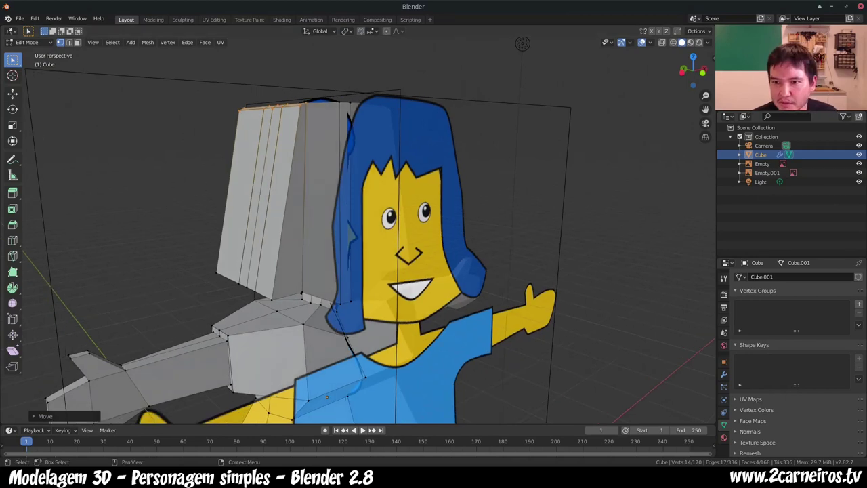
click(858, 163)
key(alt+a)
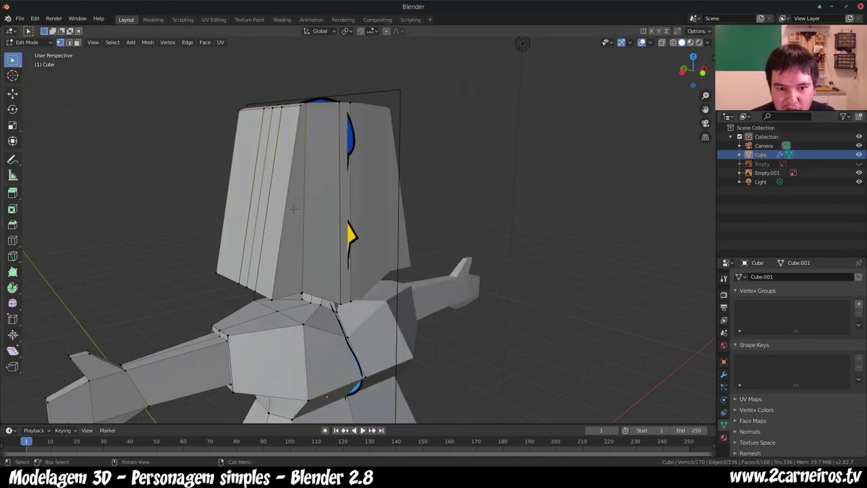
key(3)
click(293, 209)
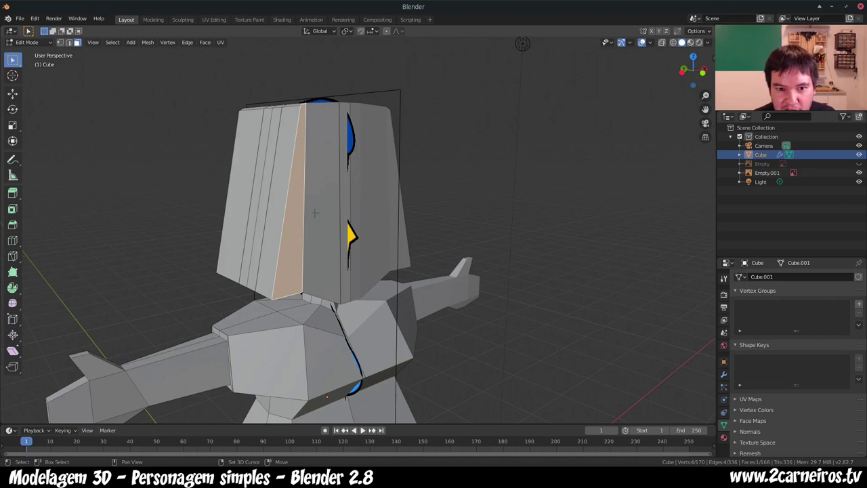
shift+click(313, 214)
shift+click(347, 193)
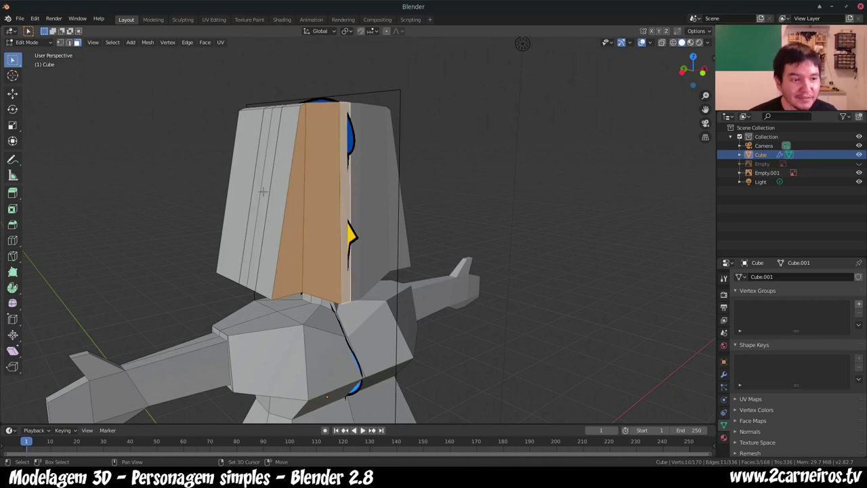
middle_drag(320, 189, 287, 196)
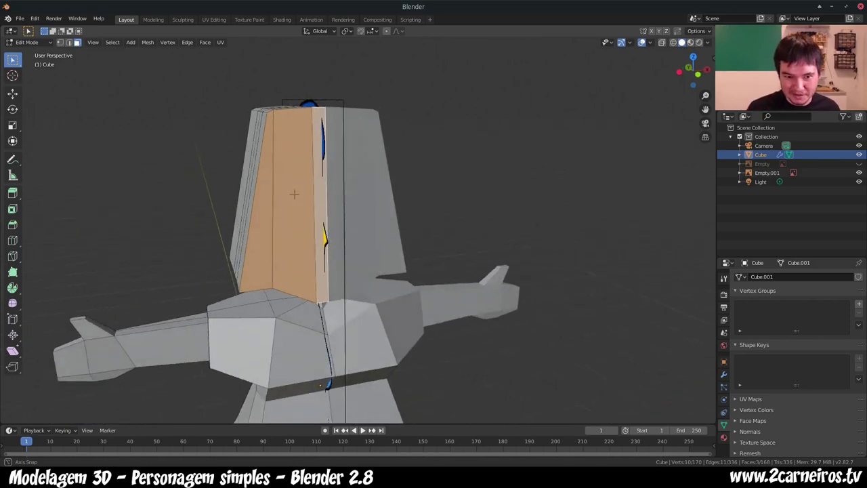
key(KP_1)
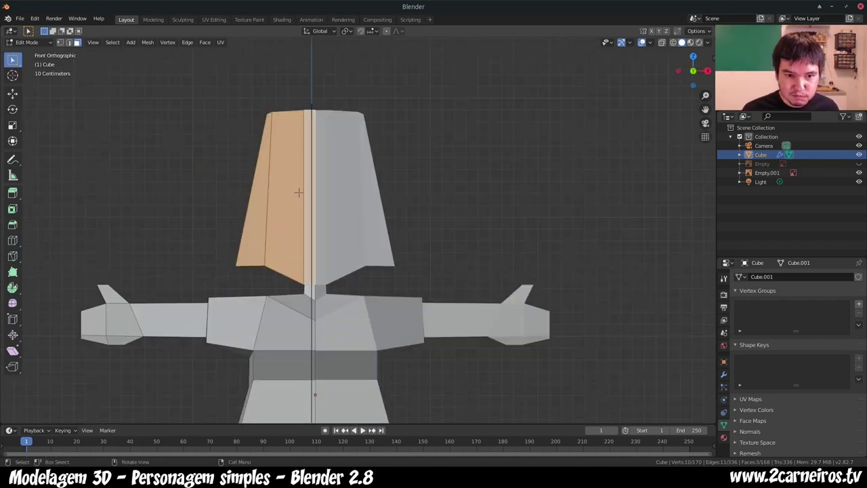
key(i)
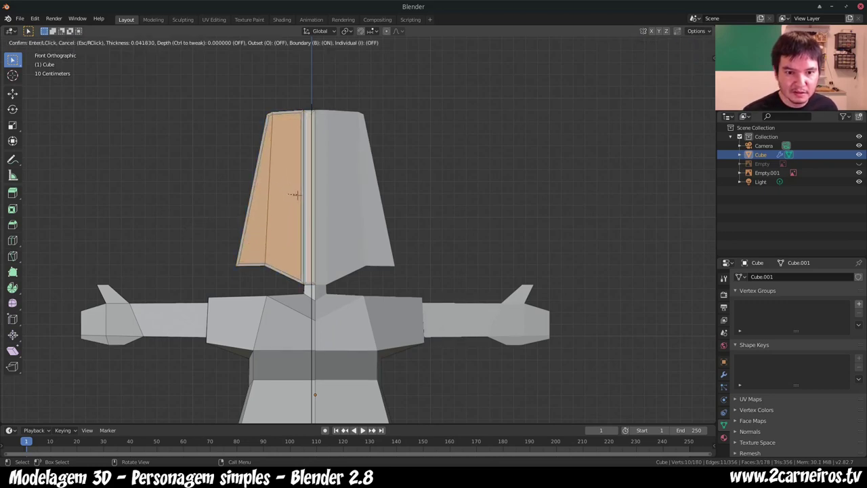
key(Escape)
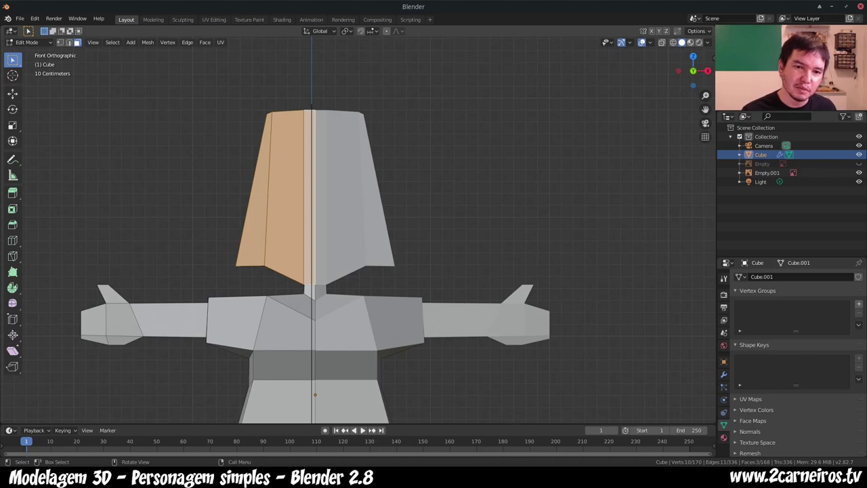
middle_drag(315, 393, 318, 391)
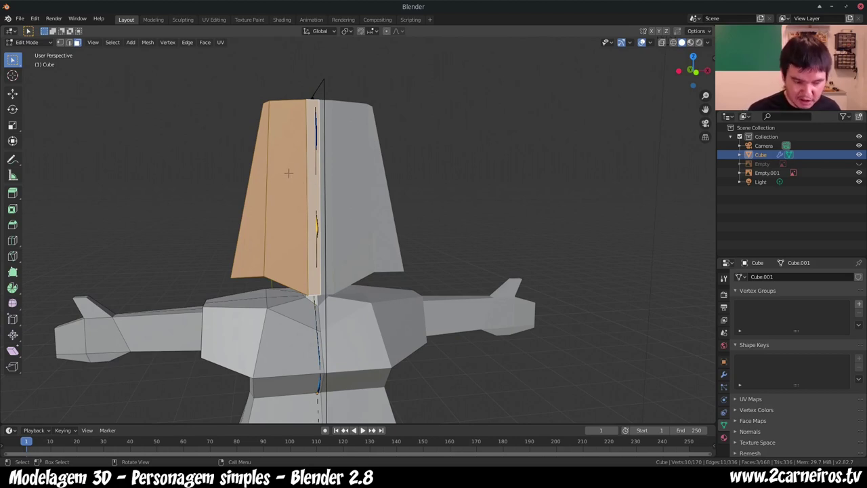
Step: Add two edge loops across the hair block's front faces
key(ctrl+r)
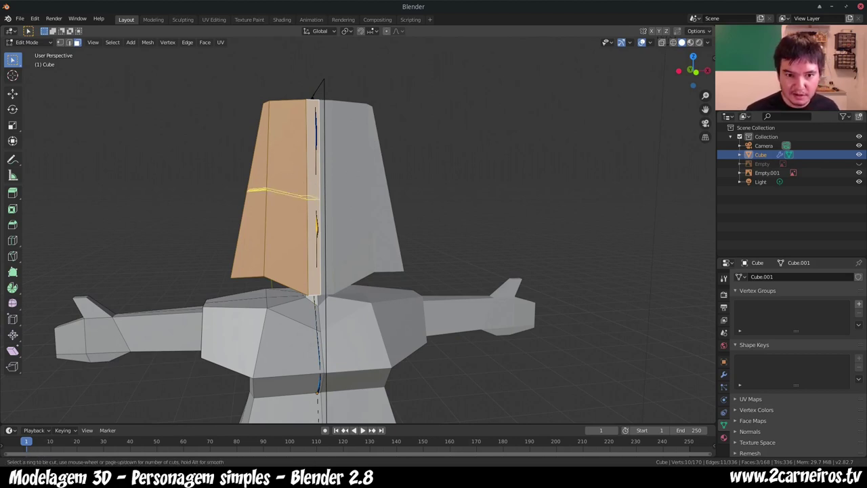
click(230, 203)
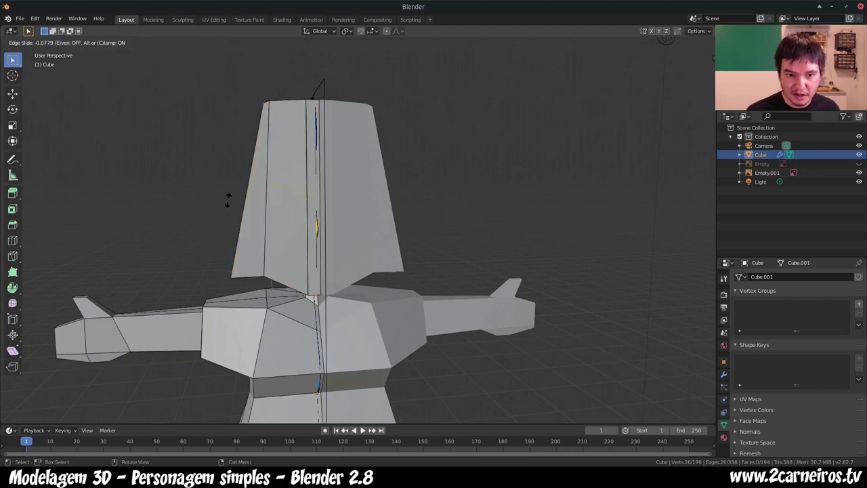
click(230, 143)
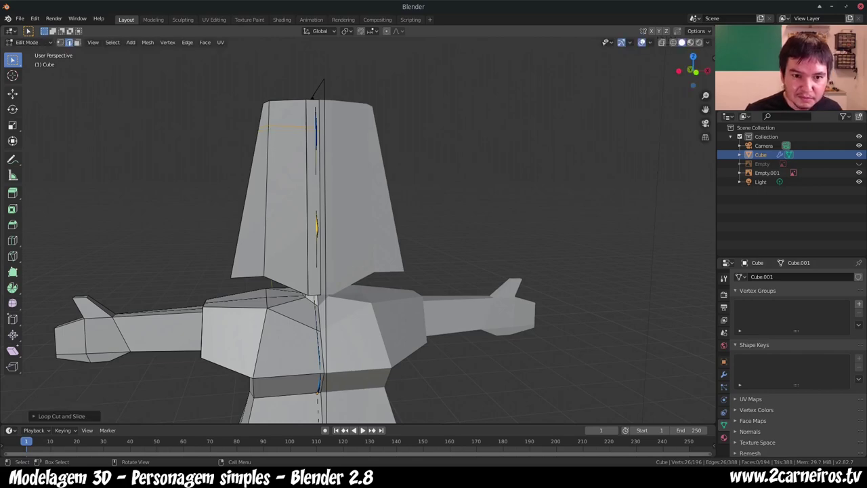
mouse_move(359, 257)
middle_down()
mouse_move(379, 257)
mouse_move(366, 257)
middle_up()
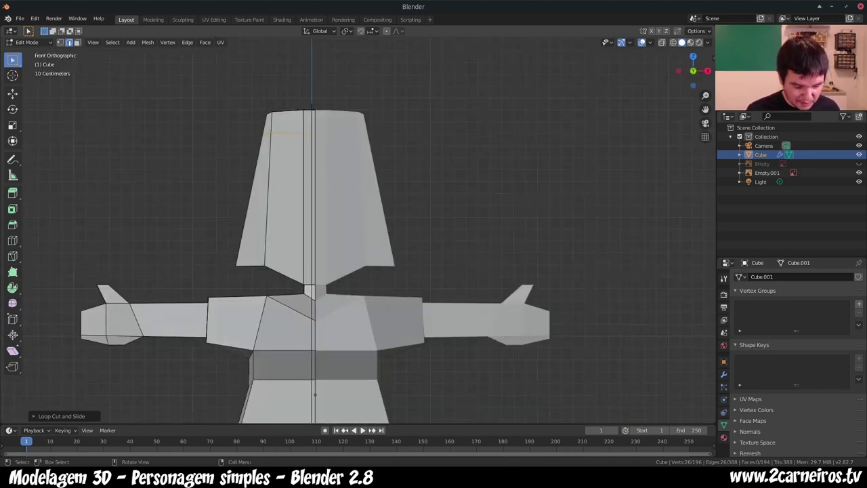
click(288, 133)
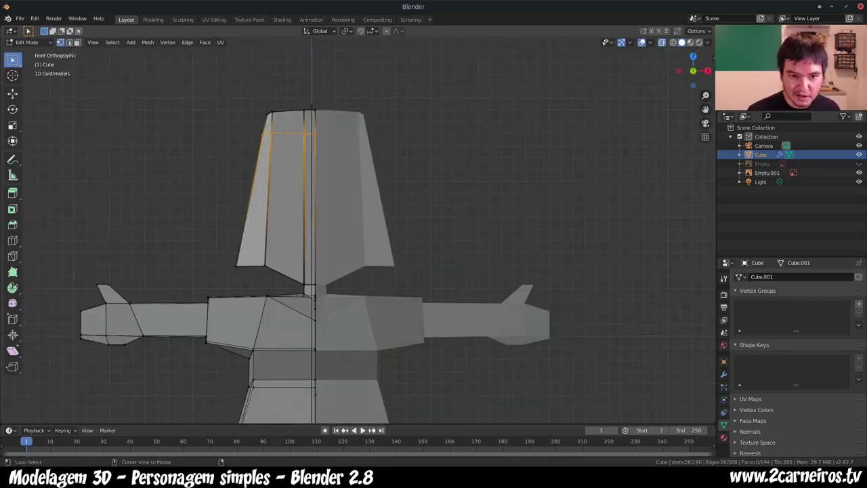
Step: With X-ray on, box-select the left column of head faces and scale them
key(alt+z)
drag(244, 126, 364, 167)
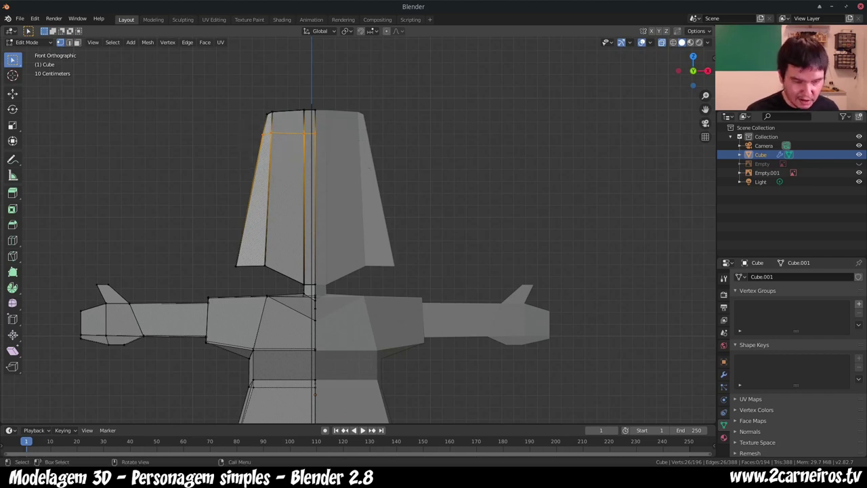
key(s)
click(364, 167)
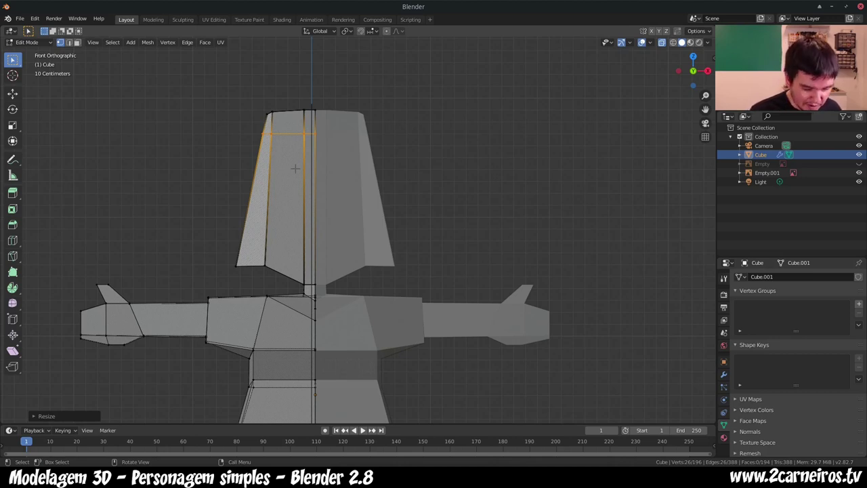
Step: Select the left front face and centre strip, compare with front and side references, then turn X-ray off
key(3)
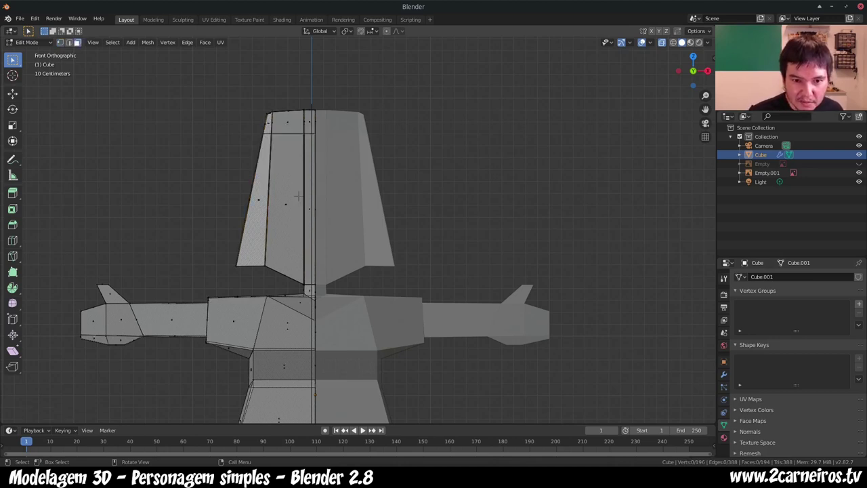
click(298, 196)
shift+click(310, 206)
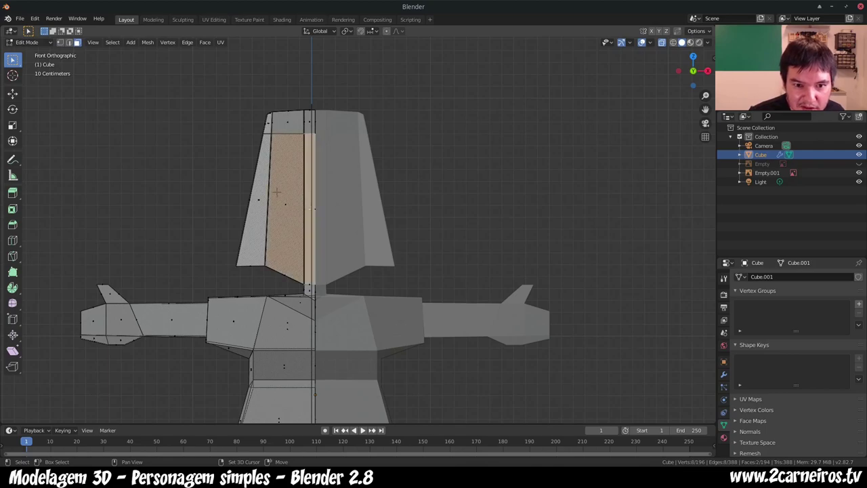
middle_drag(276, 193, 325, 210)
key(KP_1)
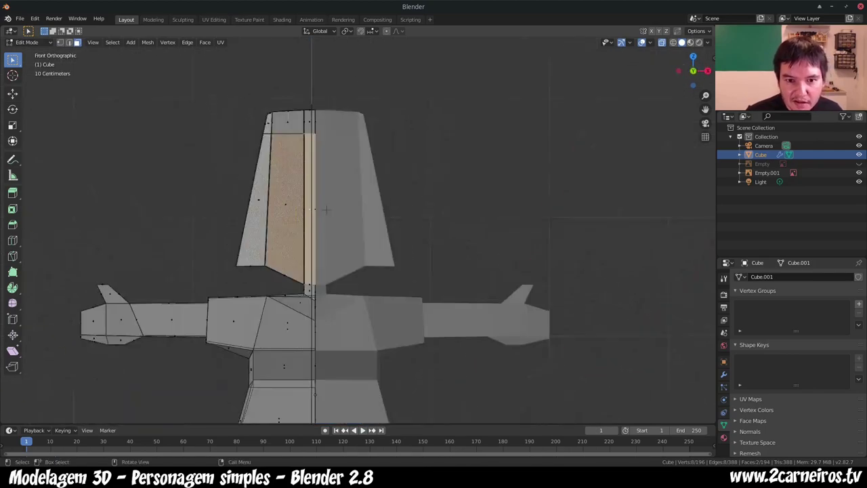
key(KP_3)
key(KP_1)
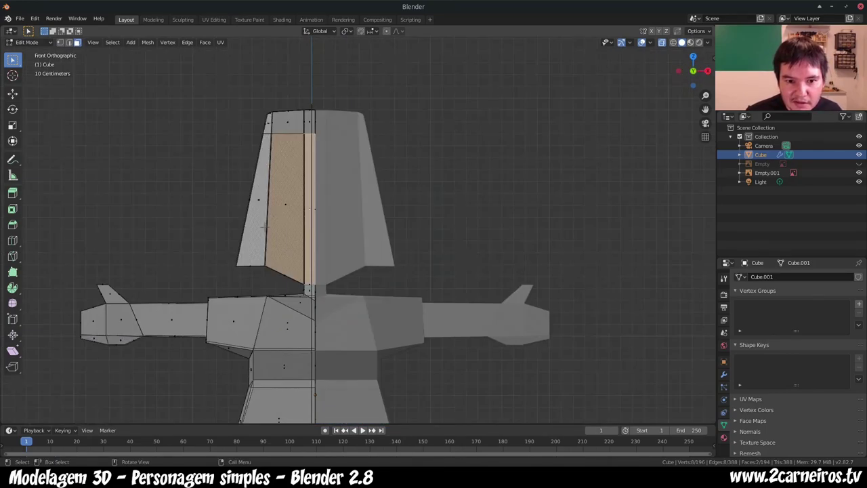
mouse_move(263, 226)
middle_down()
mouse_move(334, 233)
mouse_move(292, 218)
middle_up()
key(alt+z)
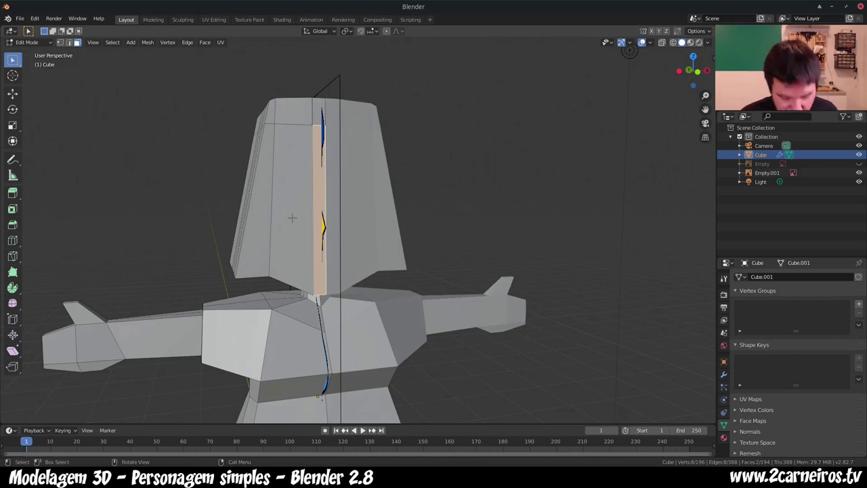
Step: Push the front fringe face and centre strip back along Y, then extrude them
click(304, 216)
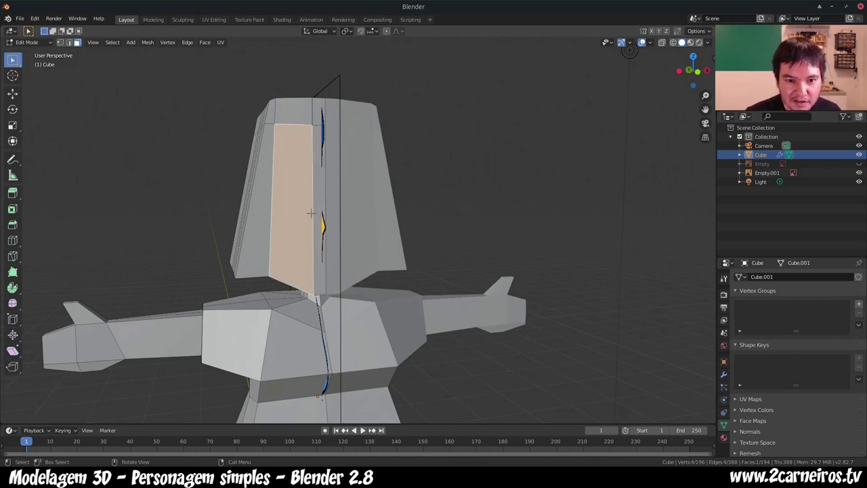
shift+click(316, 208)
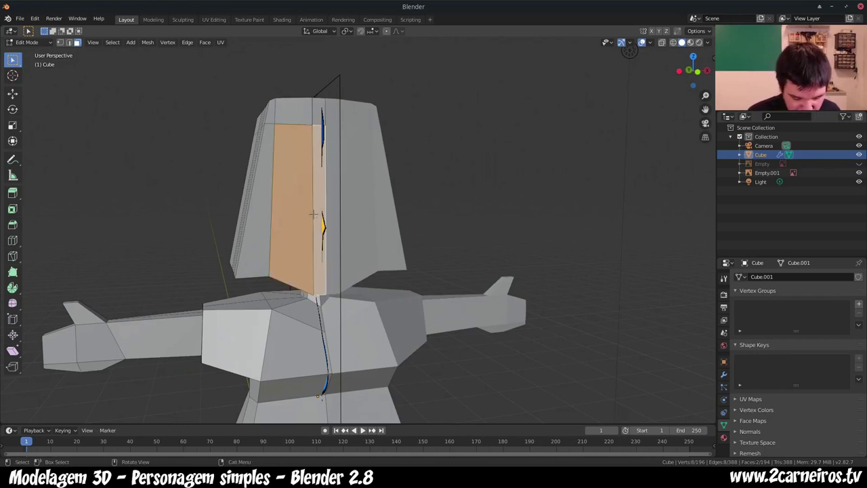
key(g)
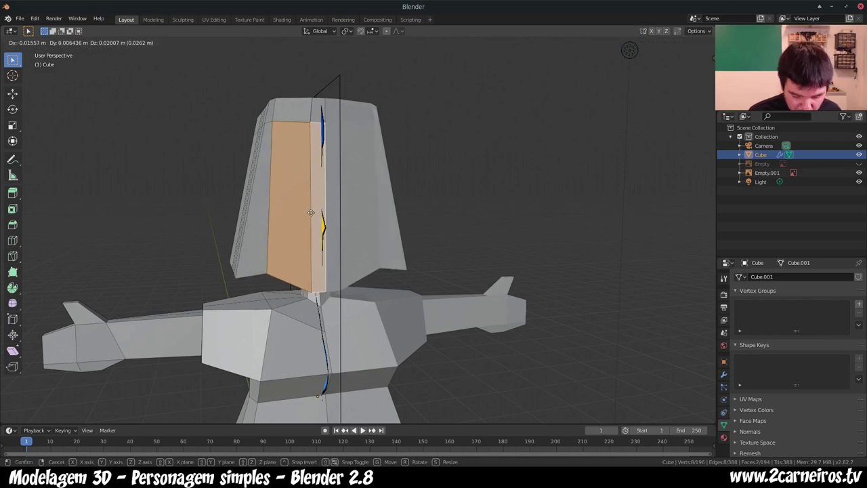
key(y)
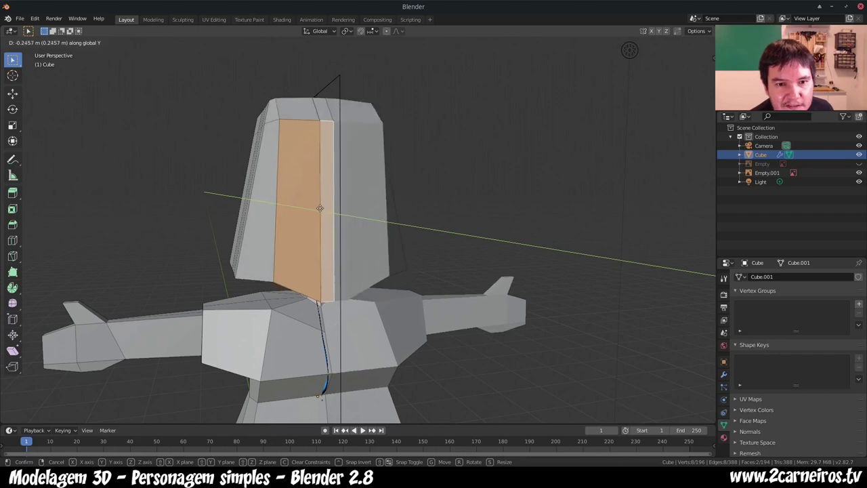
click(300, 187)
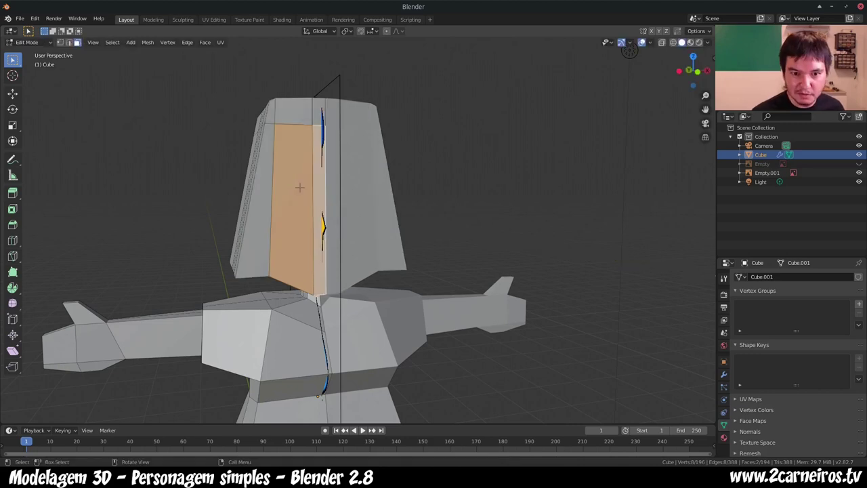
key(e)
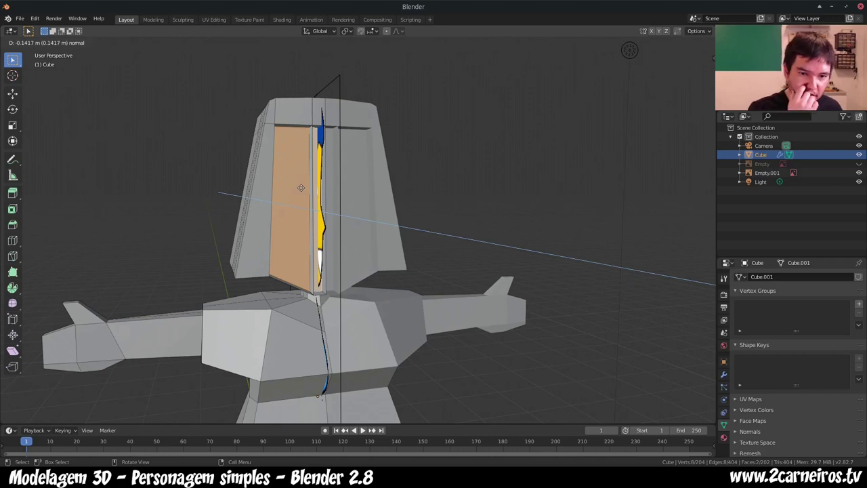
right_click(304, 192)
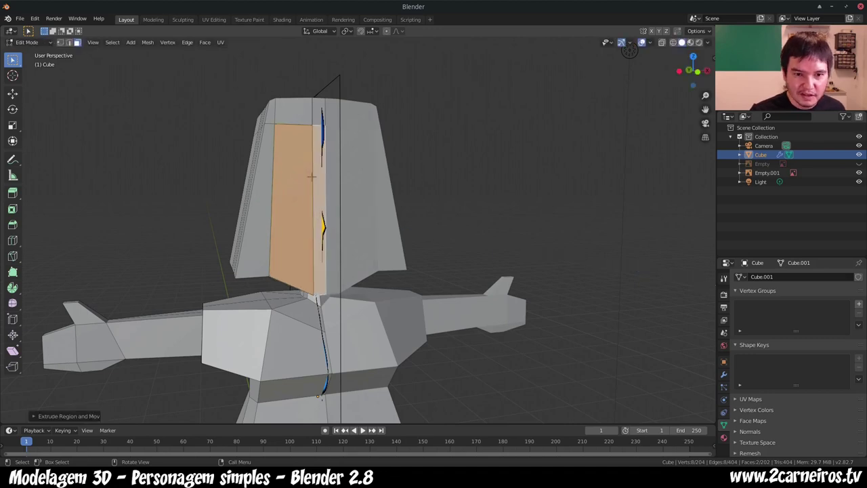
Step: Turn X-ray on and line the hair up with the reference from front and angled views
key(KP_1)
scroll(293, 106, up, 2)
scroll(291, 110, up, 1)
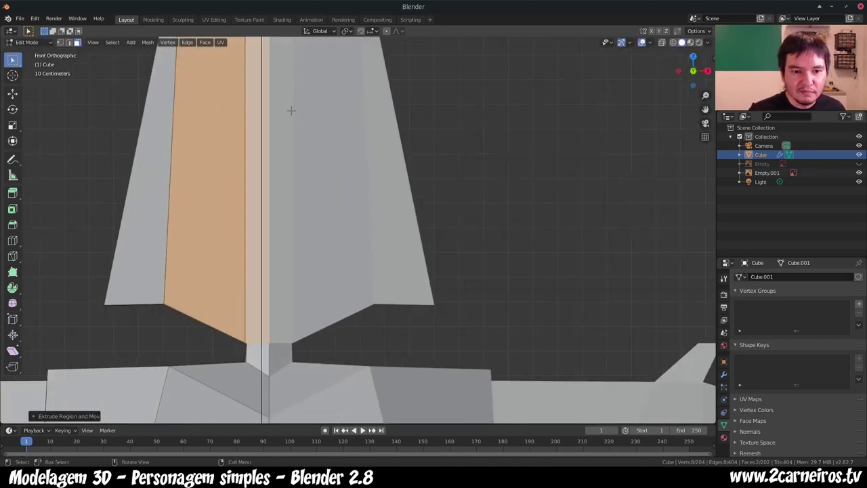
middle_drag(291, 111, 303, 121)
scroll(274, 96, up, 1)
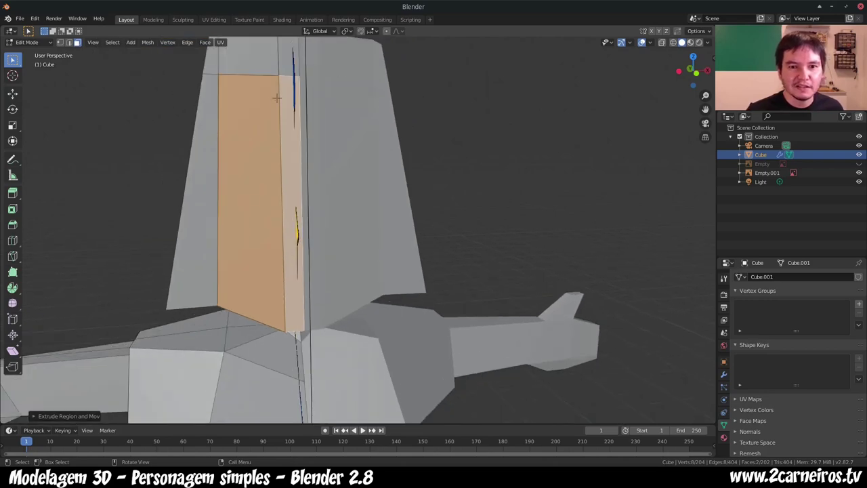
key(alt+z)
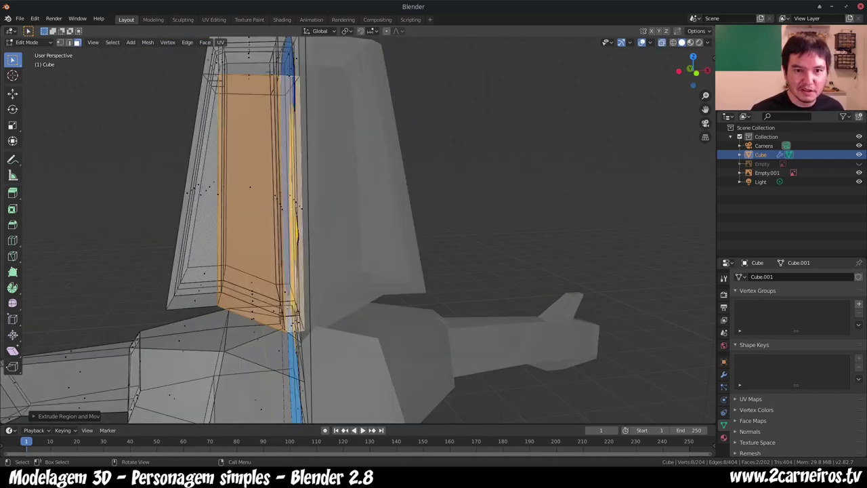
mouse_move(269, 71)
middle_down()
mouse_move(319, 77)
mouse_move(332, 256)
mouse_move(332, 234)
middle_up()
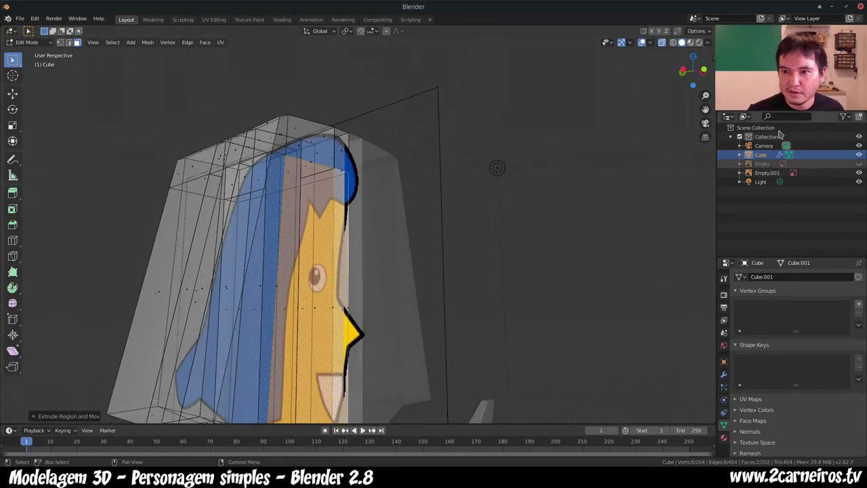
Step: Hide the face reference and merge the selected top fringe vertices at center
click(858, 172)
scroll(271, 223, up, 2)
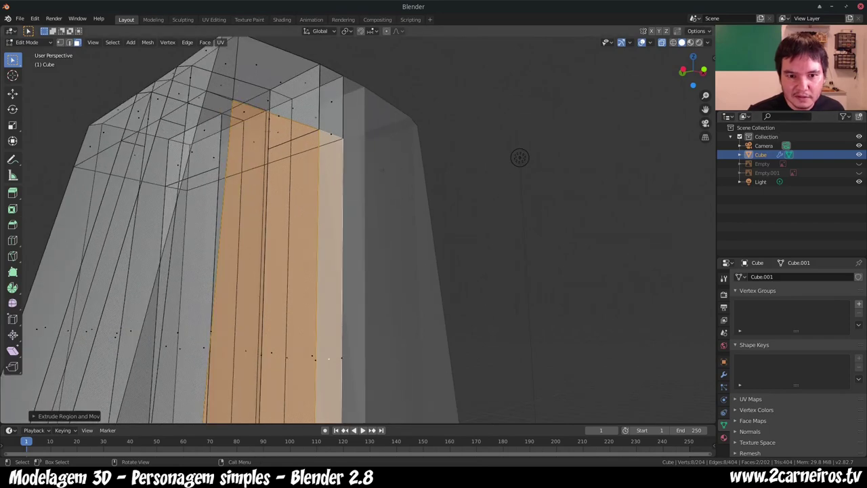
key(1)
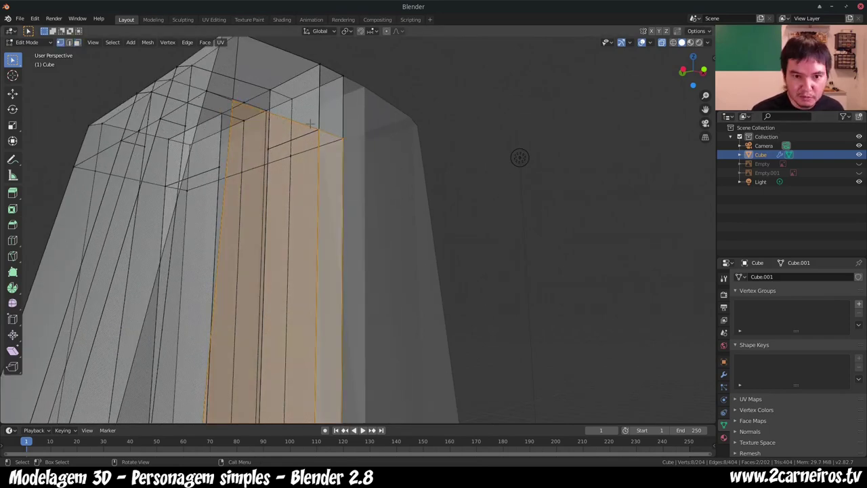
click(329, 136)
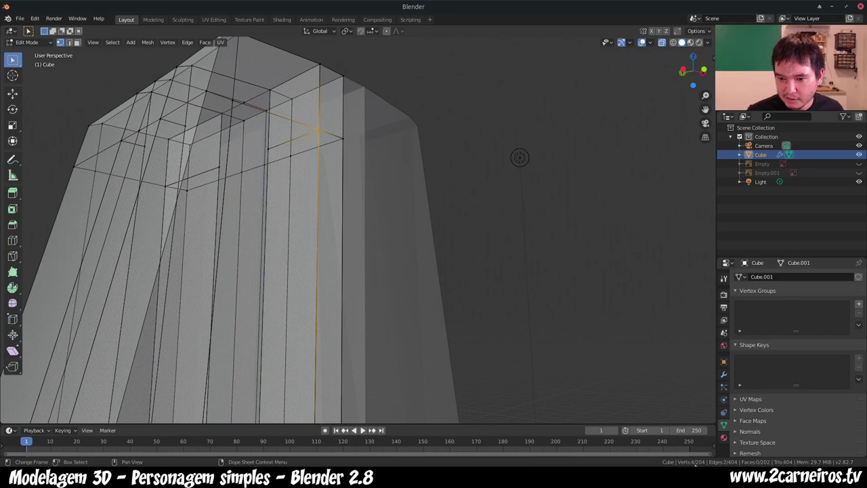
mouse_move(327, 240)
middle_down()
mouse_move(379, 244)
mouse_move(326, 245)
mouse_move(323, 262)
middle_up()
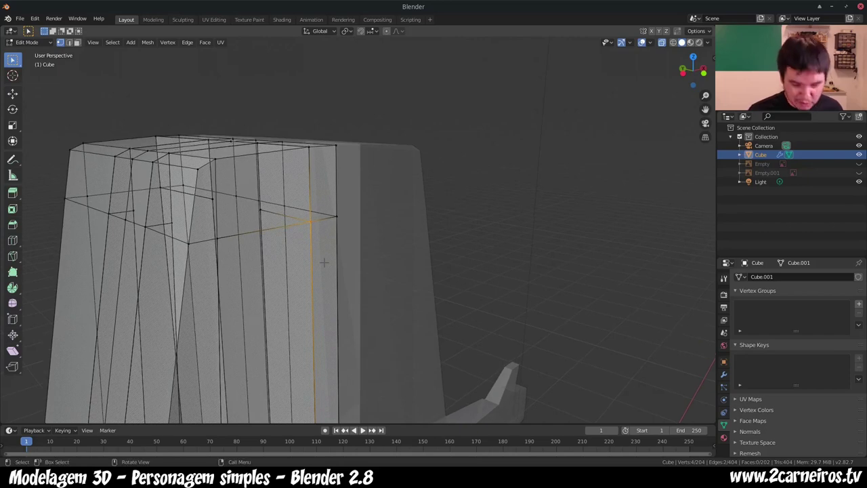
key(alt+e)
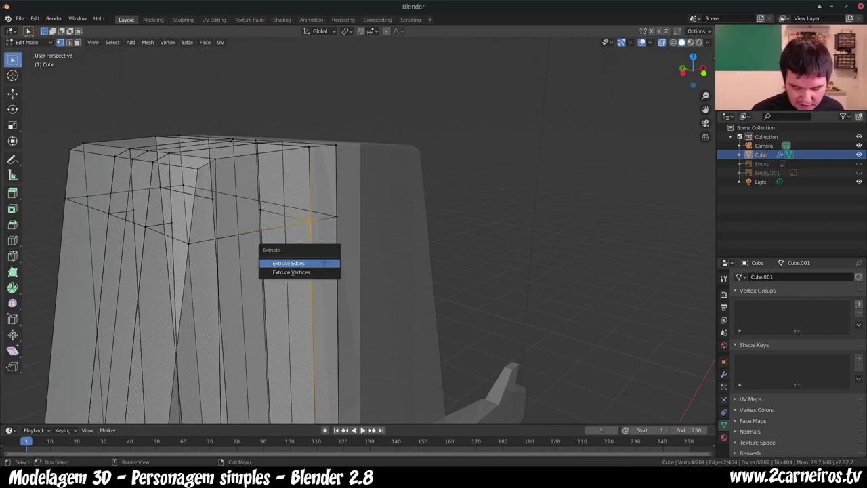
key(Escape)
key(alt+m)
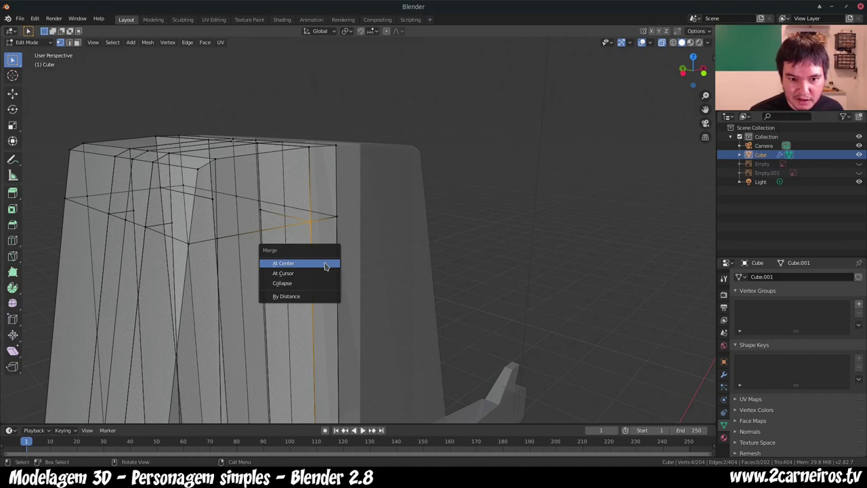
click(325, 265)
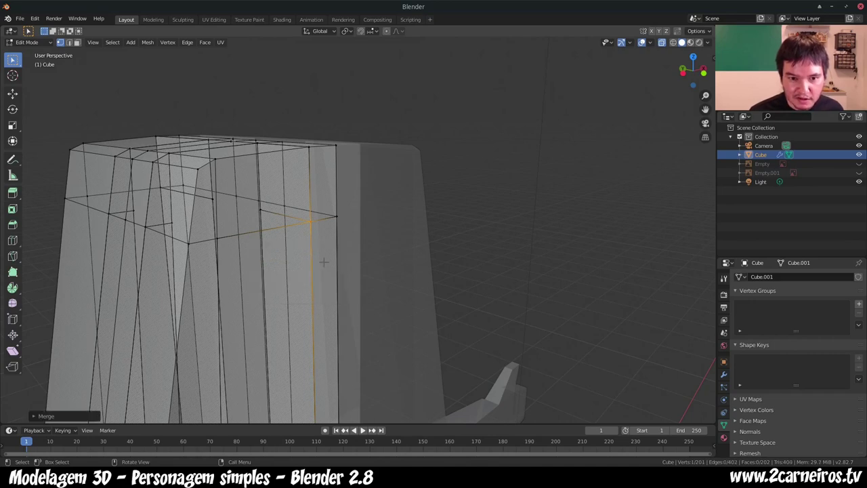
Step: Delete the stray vertex on top of the head
click(283, 214)
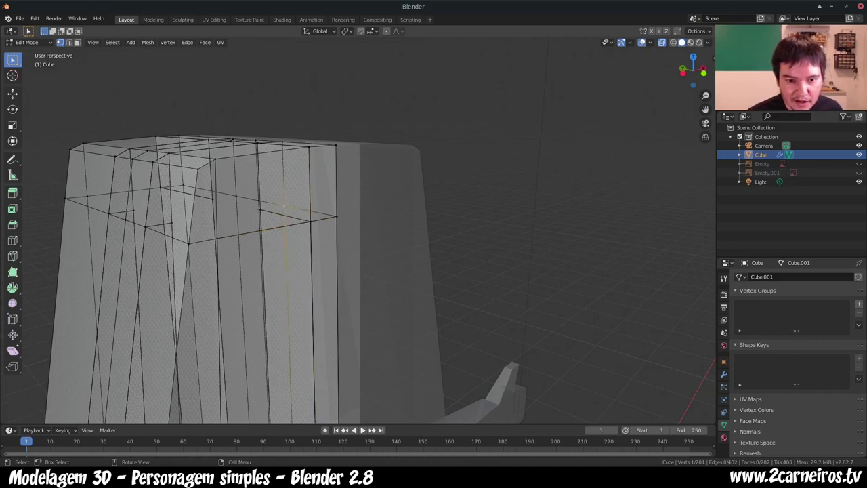
click(266, 222)
mouse_move(260, 210)
middle_down()
mouse_move(294, 265)
mouse_move(233, 230)
middle_up()
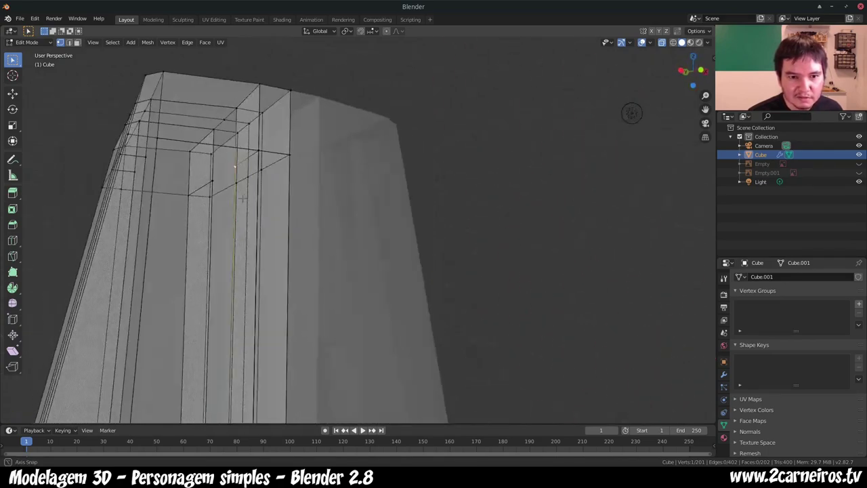
mouse_move(248, 243)
middle_down()
mouse_move(270, 275)
mouse_move(250, 230)
middle_up()
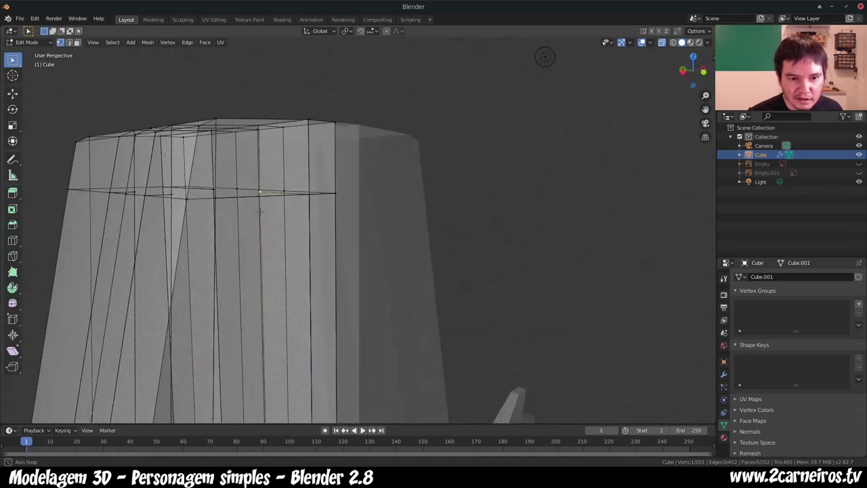
key(x)
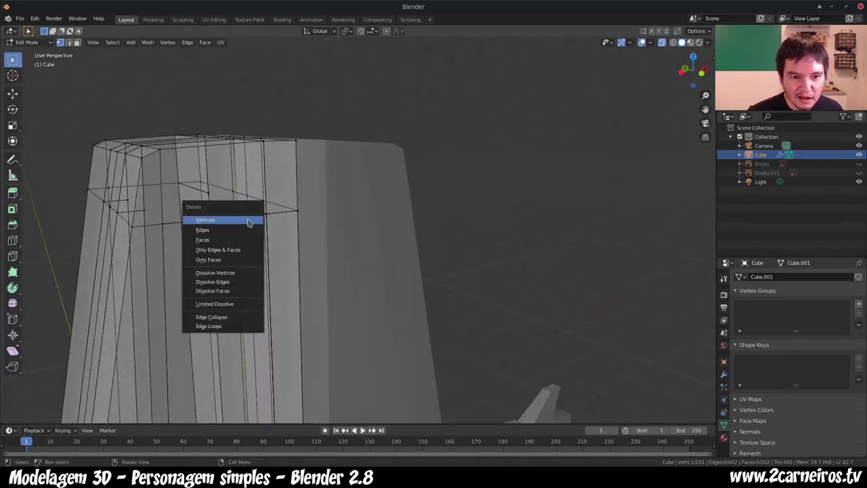
click(248, 221)
Step: Turn on X-ray and dissolve a surplus vertex on the head top
mouse_move(242, 249)
middle_down()
mouse_move(325, 284)
mouse_move(253, 248)
mouse_move(265, 273)
mouse_move(253, 255)
middle_up()
key(alt+z)
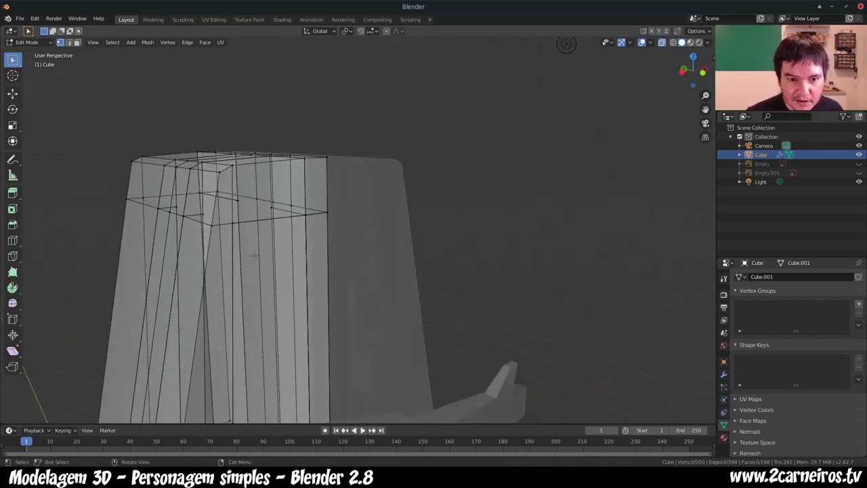
click(277, 213)
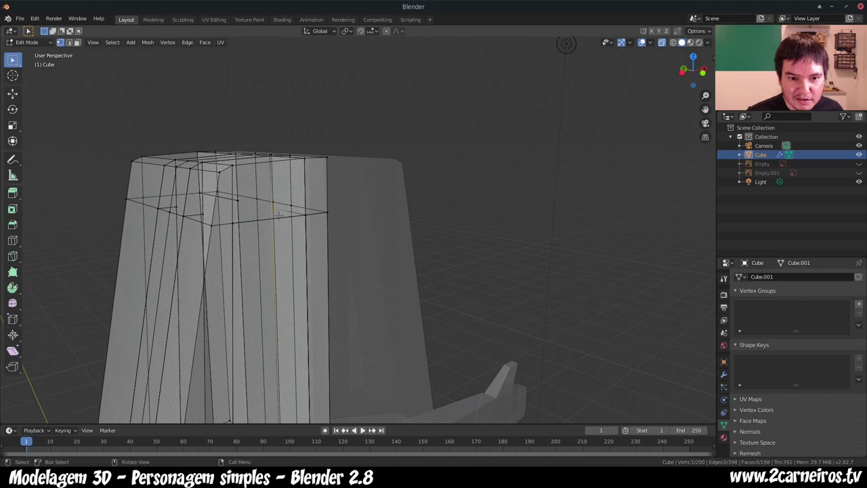
key(ctrl+x)
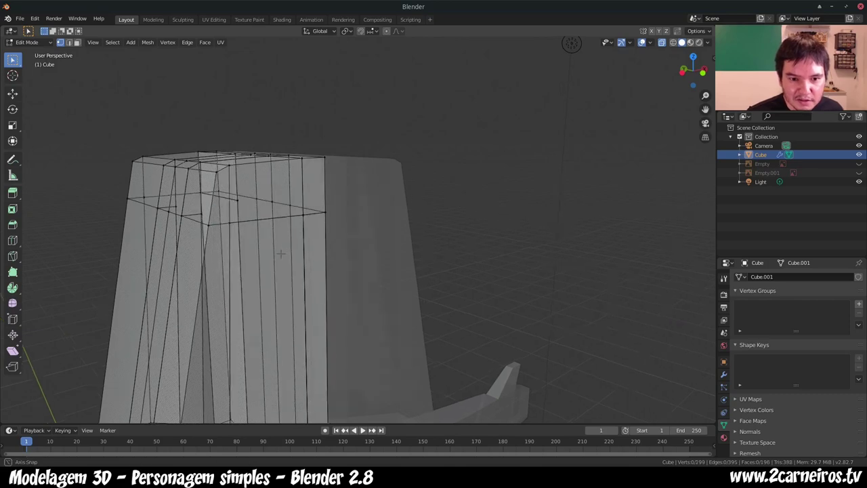
mouse_move(278, 216)
middle_down()
mouse_move(318, 227)
mouse_move(291, 224)
mouse_move(299, 224)
middle_up()
Step: Rotate an edge running down the hair to the other diagonal, then delete it
click(238, 205)
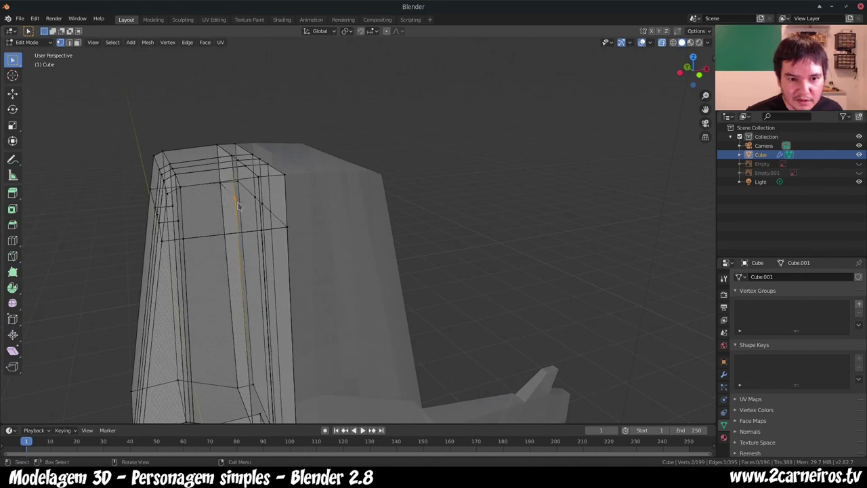
right_click(238, 205)
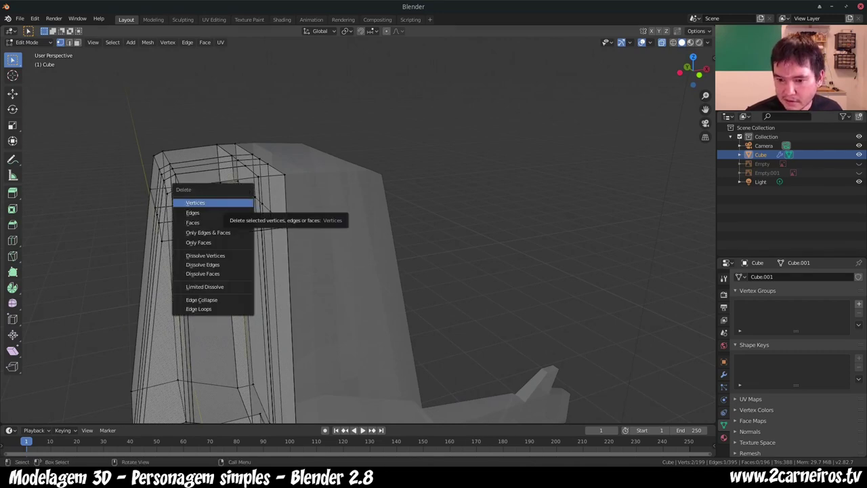
click(238, 201)
key(x)
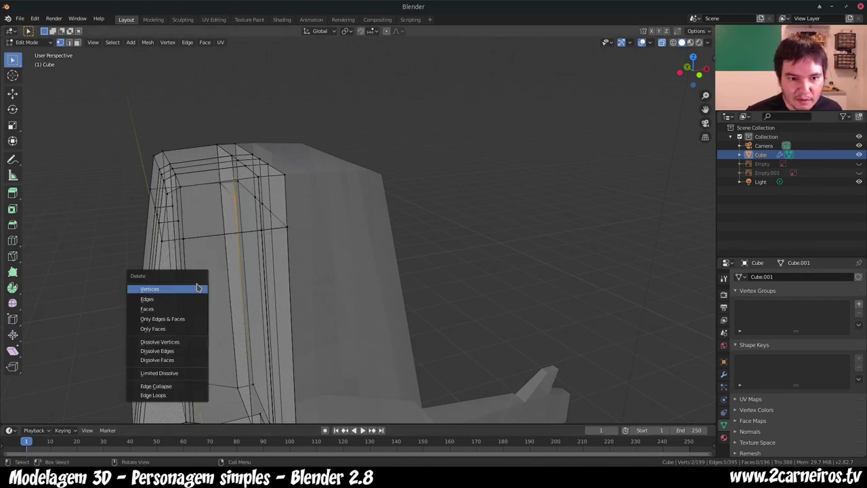
click(153, 295)
Step: Collapse a vertical edge and merge the top-right corner vertex pair at center
middle_drag(215, 226, 218, 213)
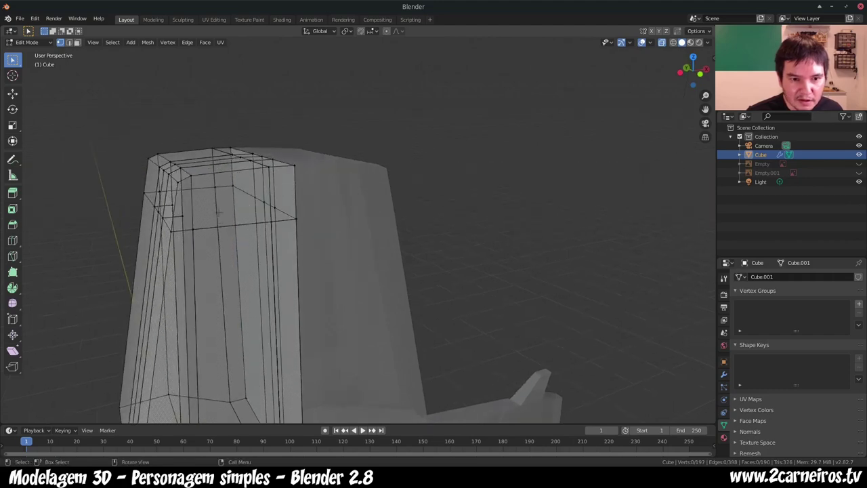
click(215, 189)
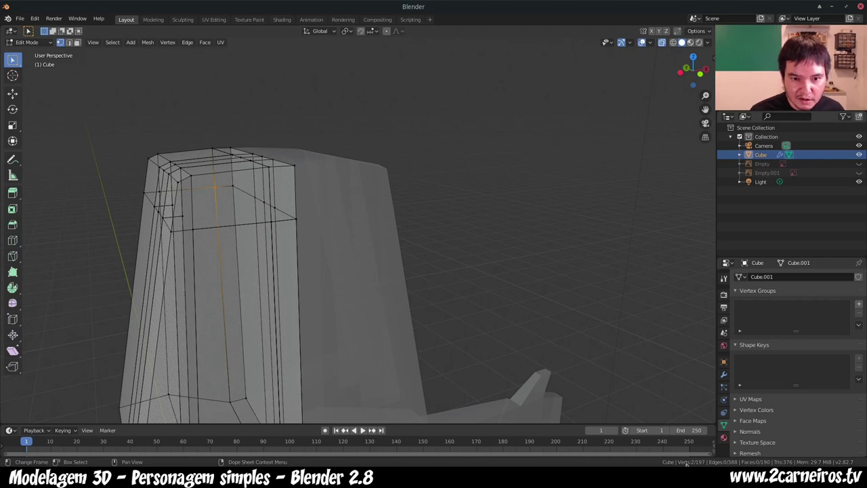
key(alt+m)
click(424, 302)
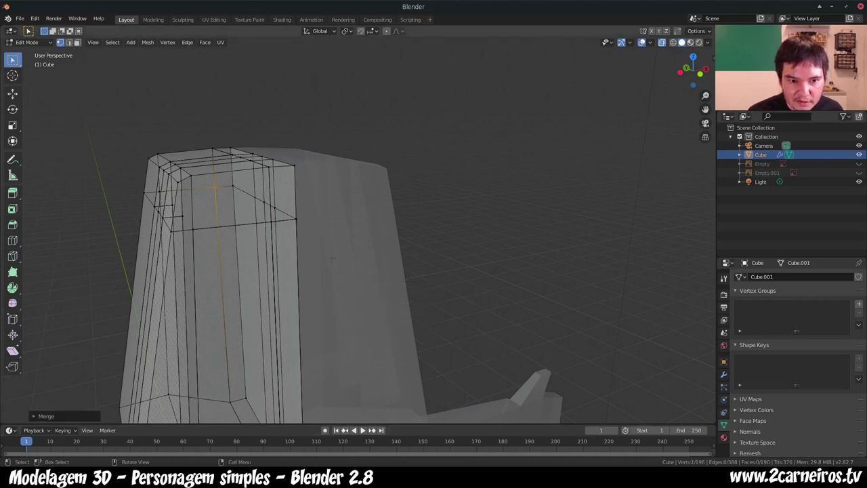
click(237, 190)
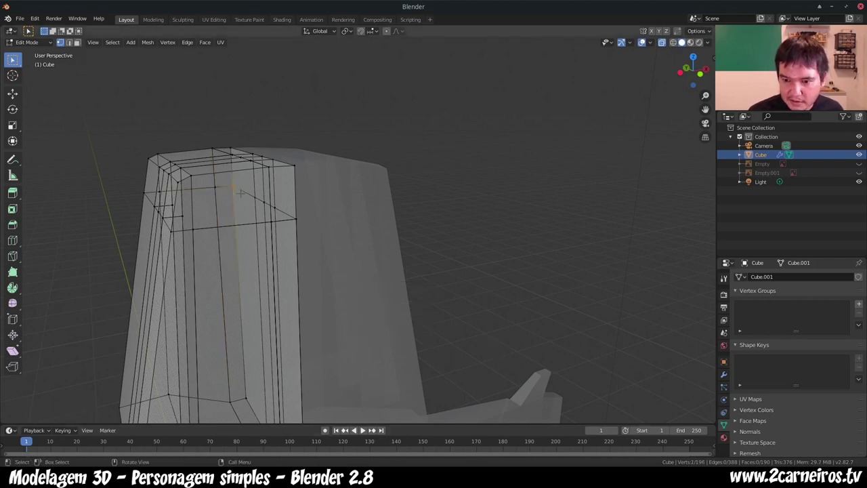
shift+click(296, 219)
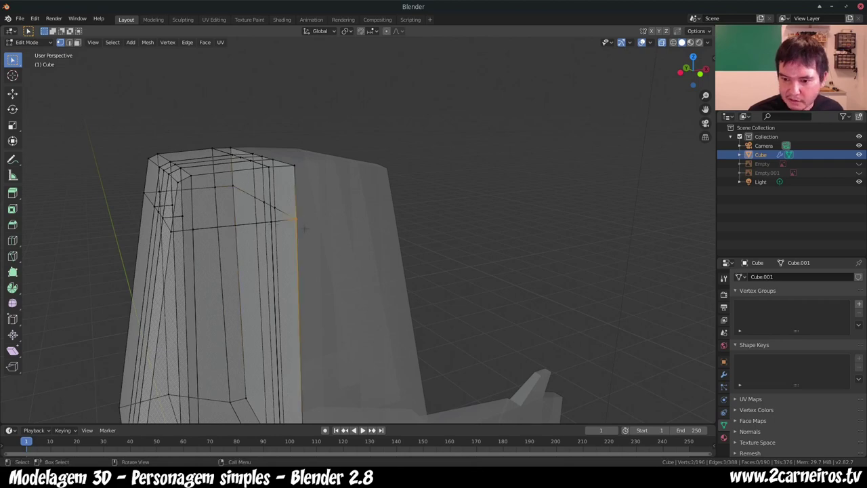
key(alt+m)
click(322, 265)
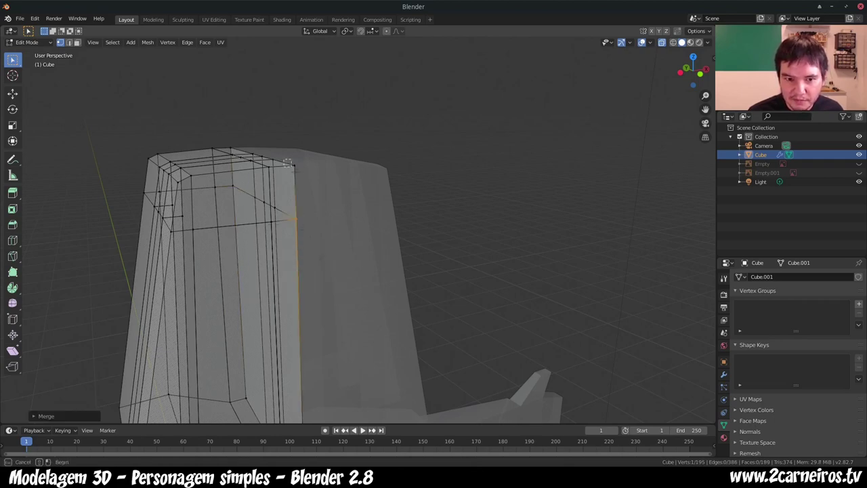
Step: Select several neighbouring vertical edge loops on the hair and merge them at center
alt+click(276, 215)
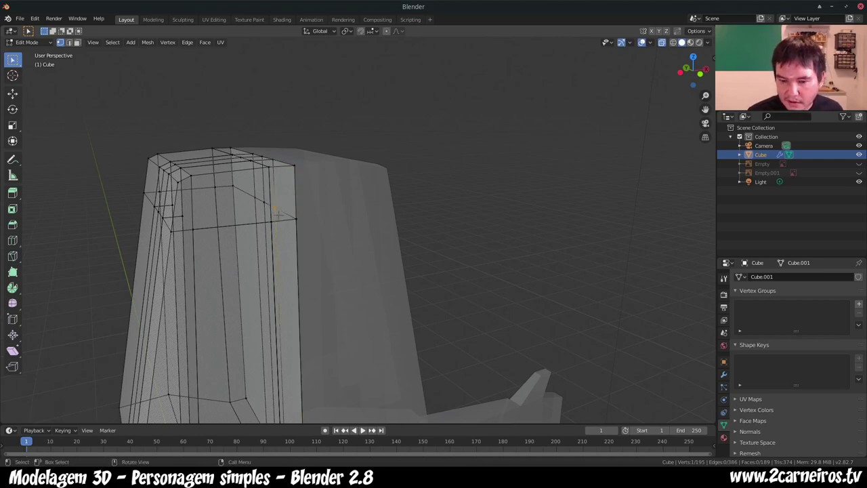
alt+click(266, 210)
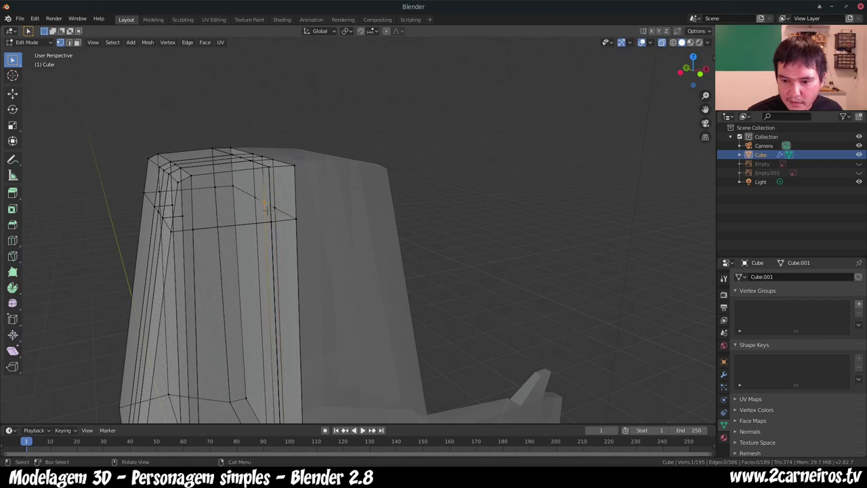
alt+click(255, 204)
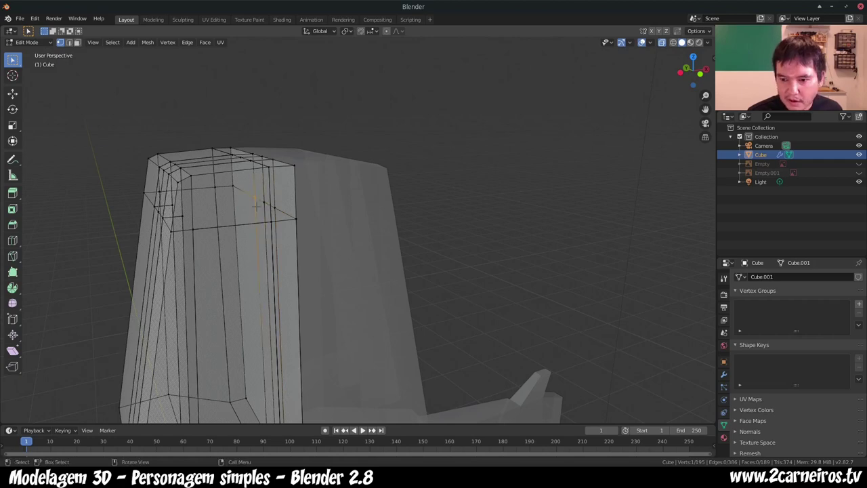
alt+click(237, 192)
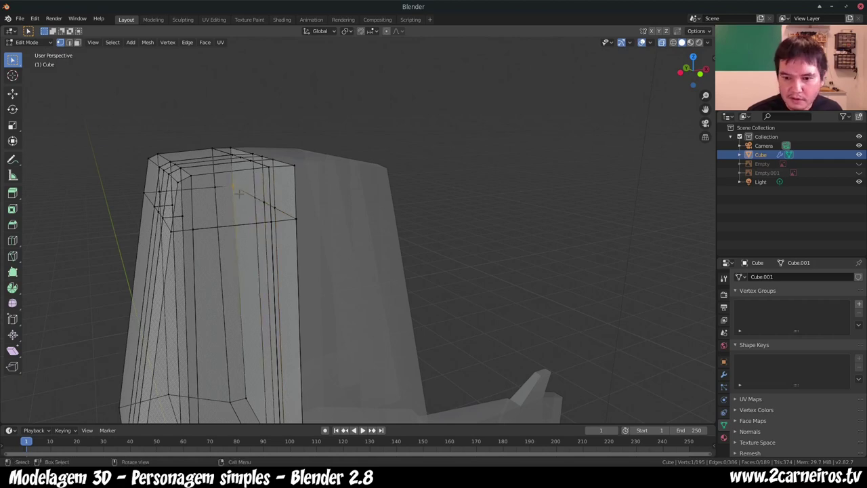
middle_drag(258, 242, 515, 78)
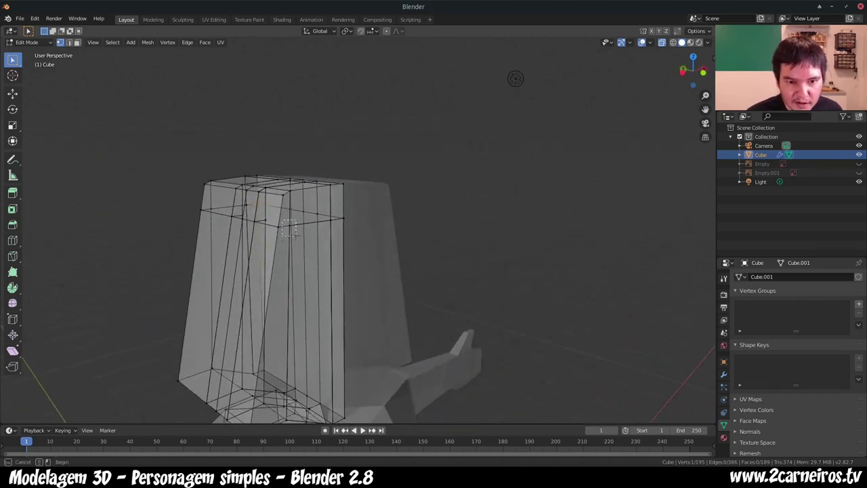
alt+click(291, 234)
middle_drag(298, 239, 380, 224)
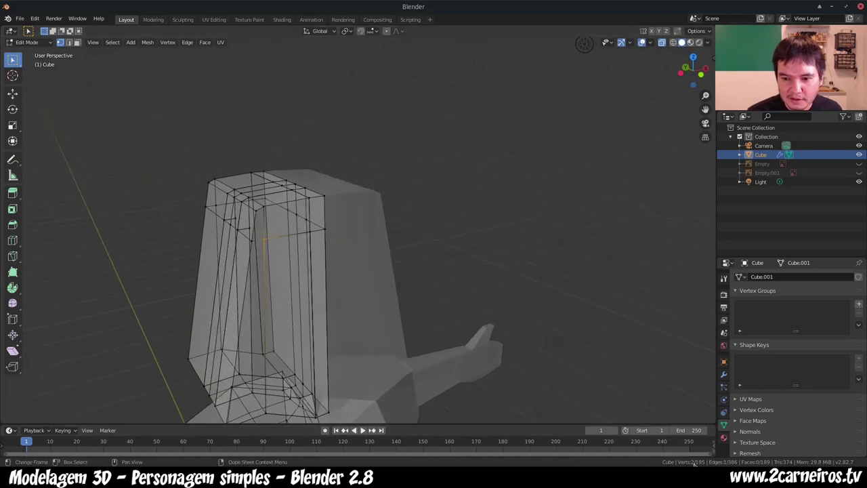
scroll(196, 223, up, 2)
scroll(196, 223, up, 2)
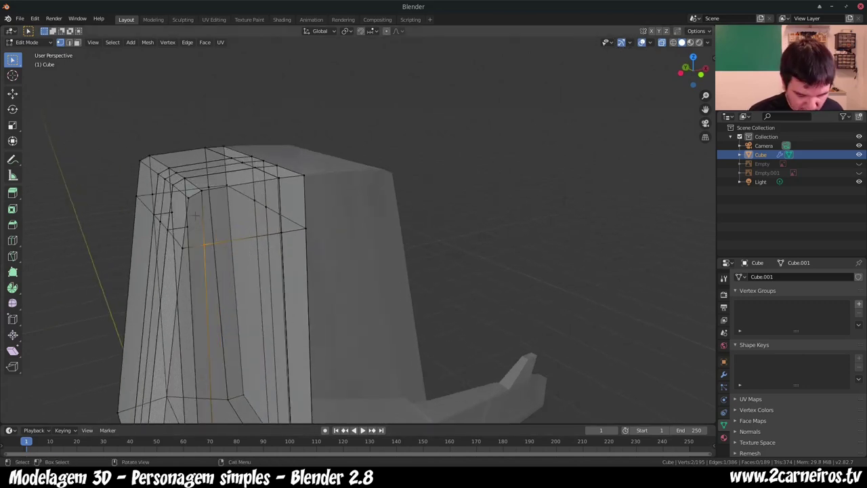
key(m)
click(195, 215)
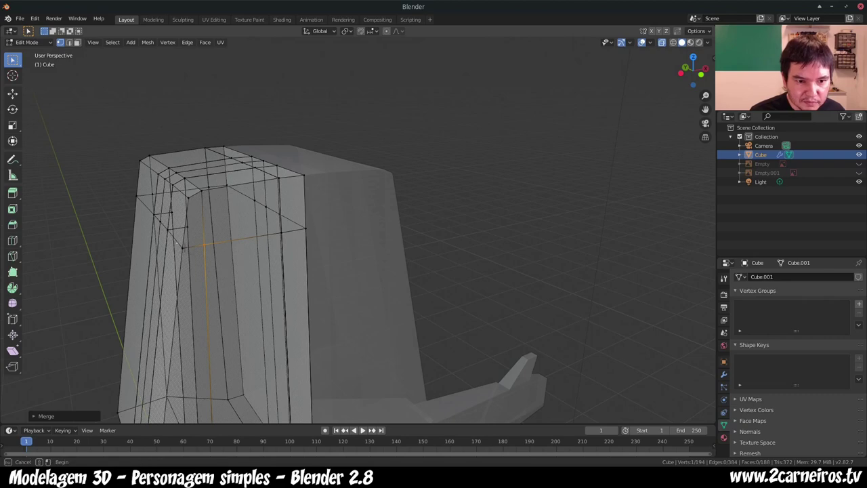
Step: Undo the last change, dissolve the extra vertical edge, and select the top vertices
click(183, 248)
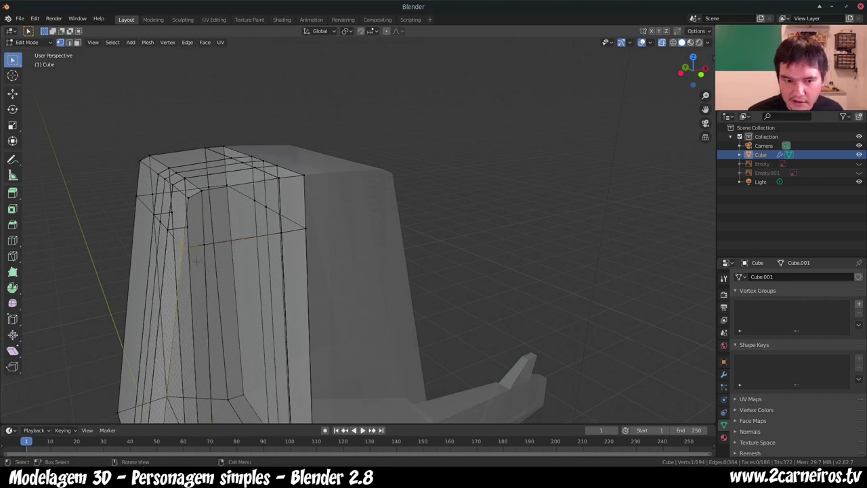
mouse_move(197, 260)
middle_down()
mouse_move(198, 252)
mouse_move(182, 255)
middle_up()
key(ctrl+z)
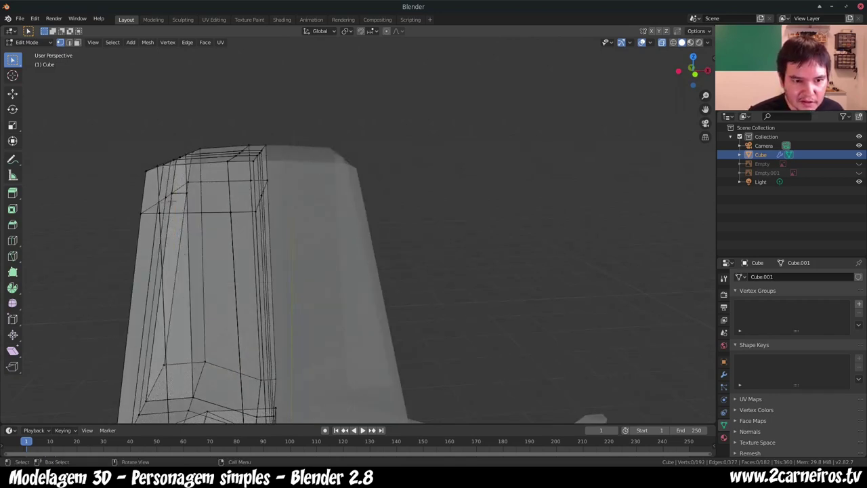
click(193, 205)
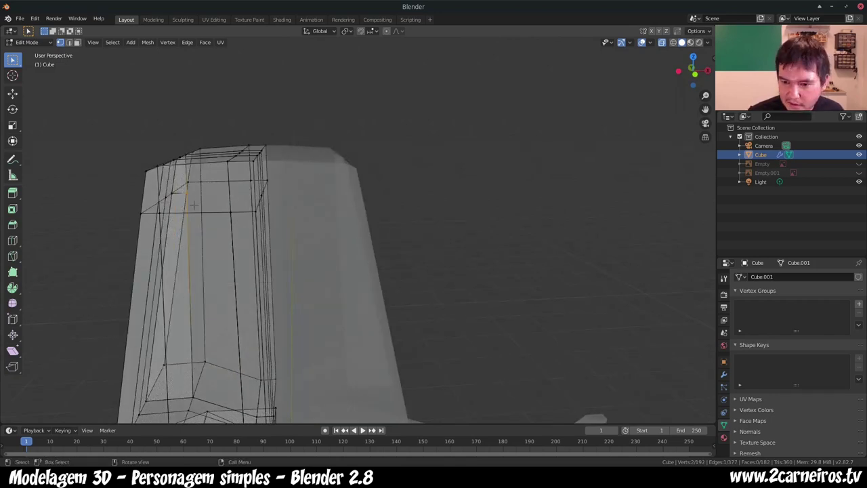
key(ctrl+x)
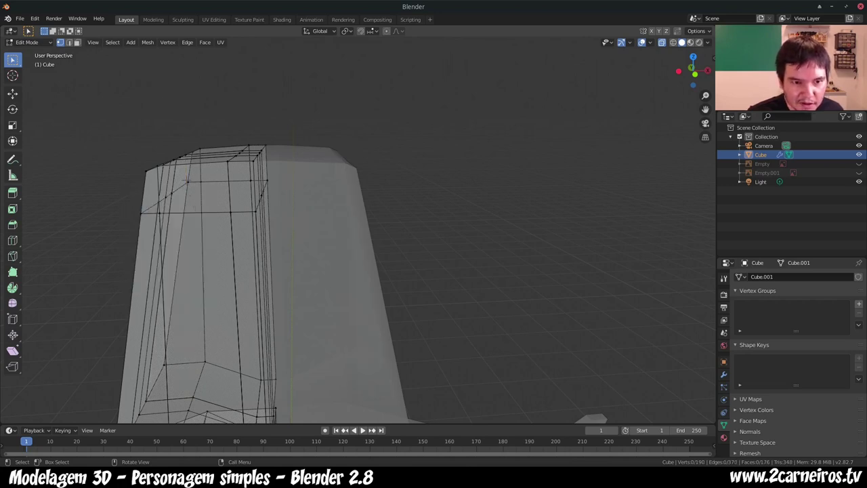
click(193, 188)
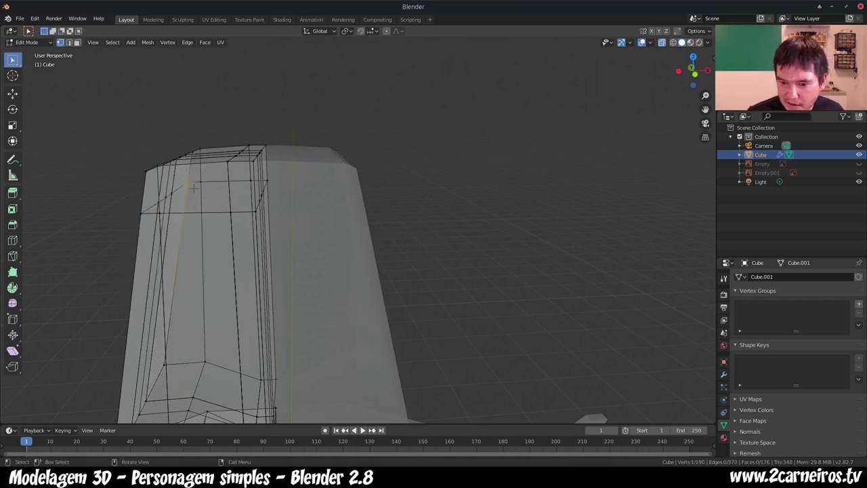
click(207, 190)
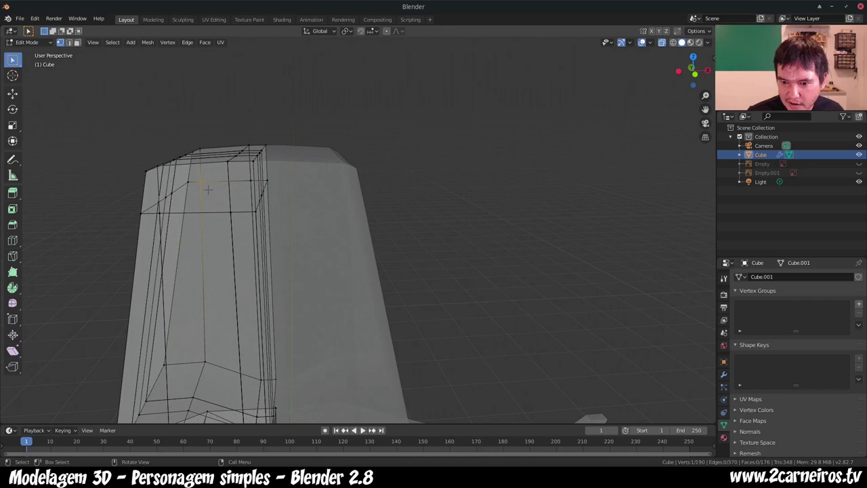
mouse_move(208, 190)
middle_down()
mouse_move(291, 237)
mouse_move(302, 234)
middle_up()
Step: Merge the first stray vertex pair at the hair's inner corner at center
shift+click(242, 352)
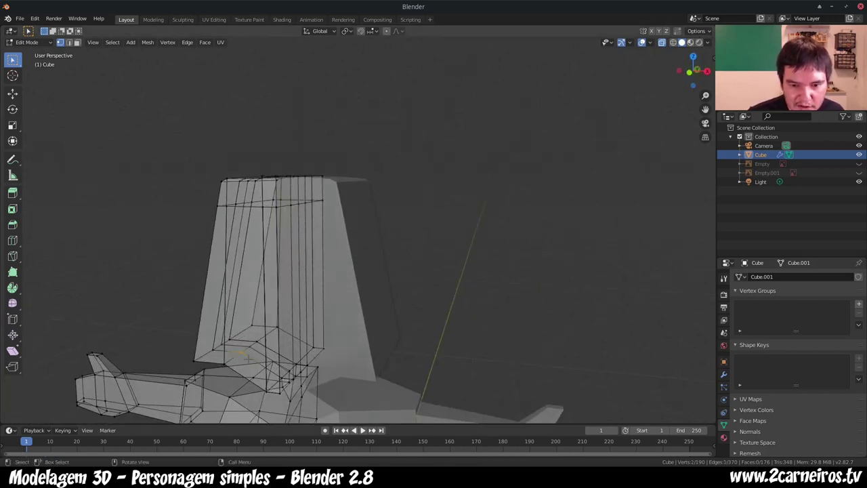
middle_drag(243, 352, 264, 293)
scroll(324, 260, up, 1)
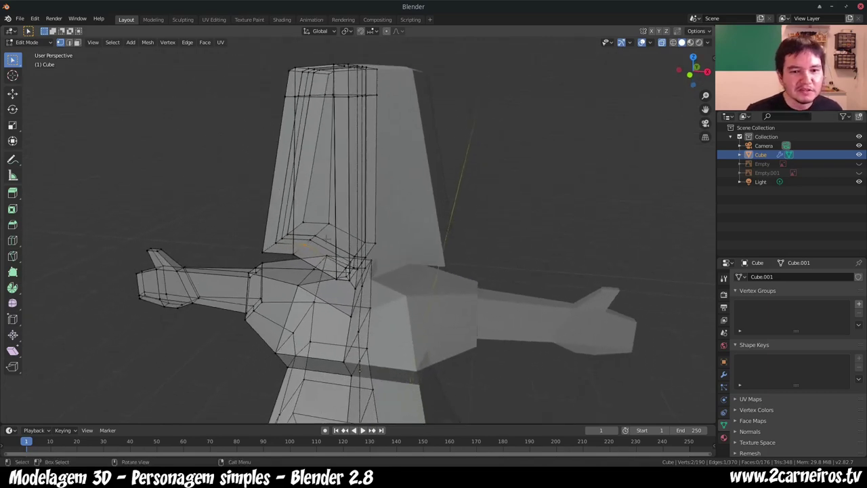
scroll(324, 260, up, 1)
scroll(324, 260, up, 1)
scroll(324, 260, up, 1)
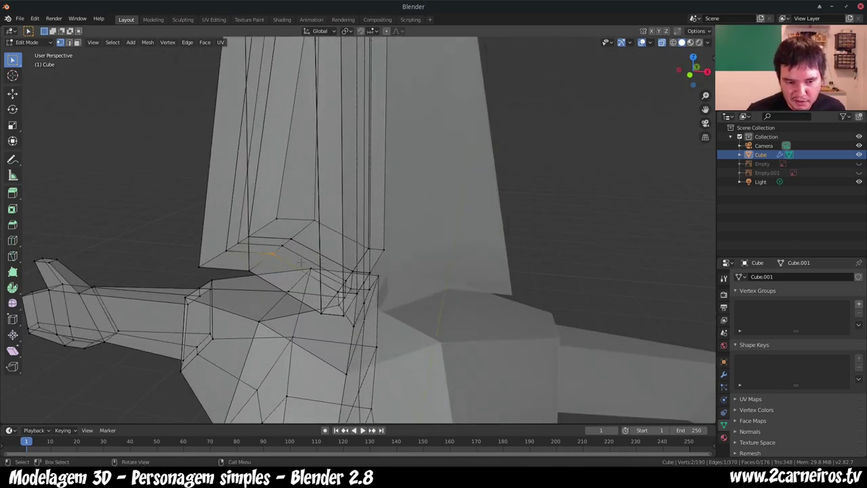
key(alt+m)
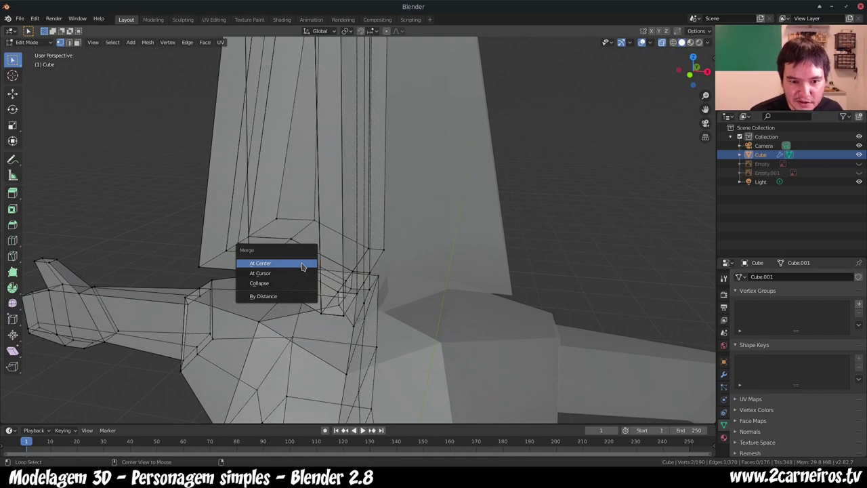
click(302, 266)
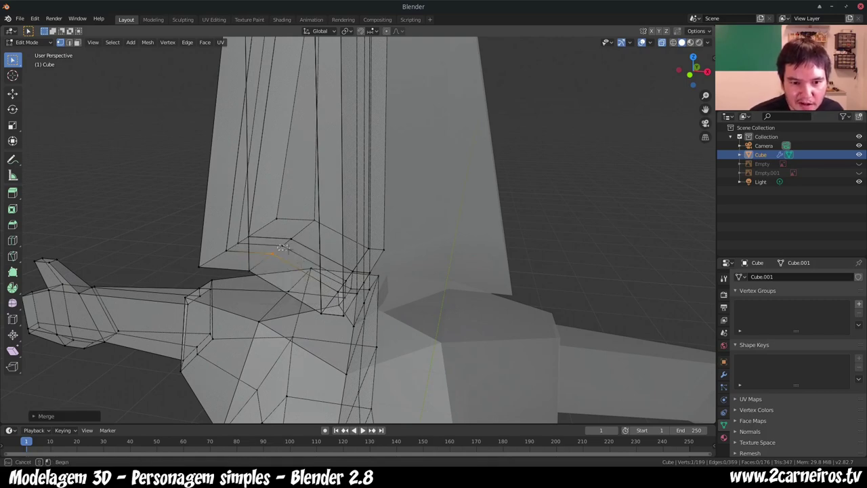
Step: Merge two more vertex pairs along the hair's lower edge at center
click(287, 247)
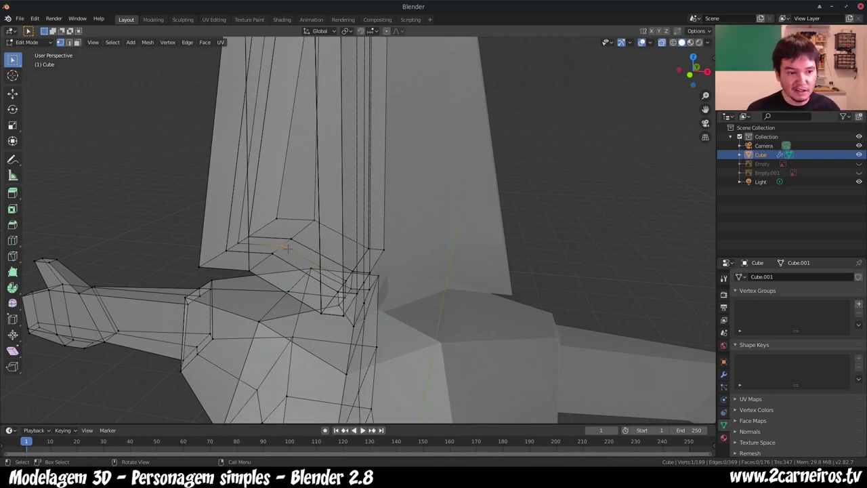
key(m)
click(288, 249)
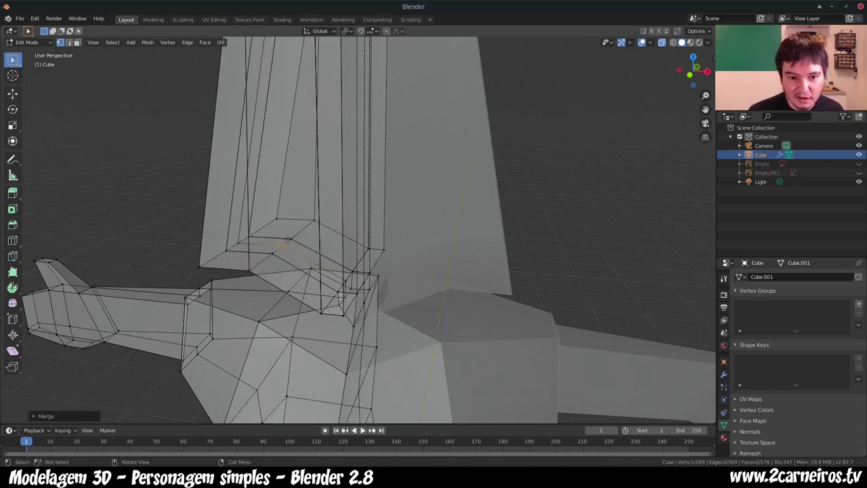
shift+click(289, 238)
key(m)
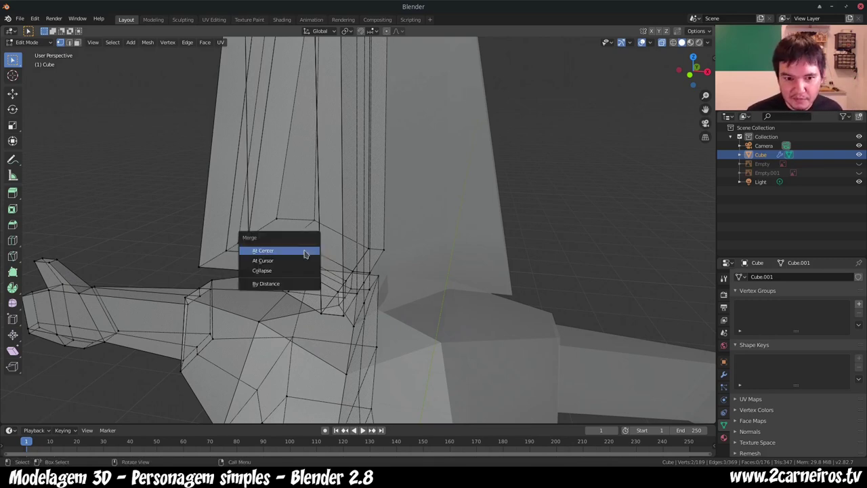
click(304, 248)
Step: Weld a pair of nearby vertices on the hair's bottom rim
click(323, 234)
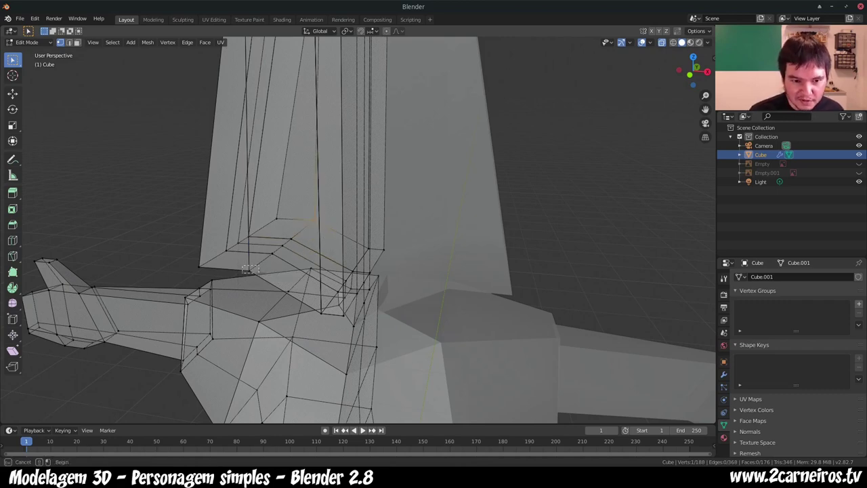
click(252, 271)
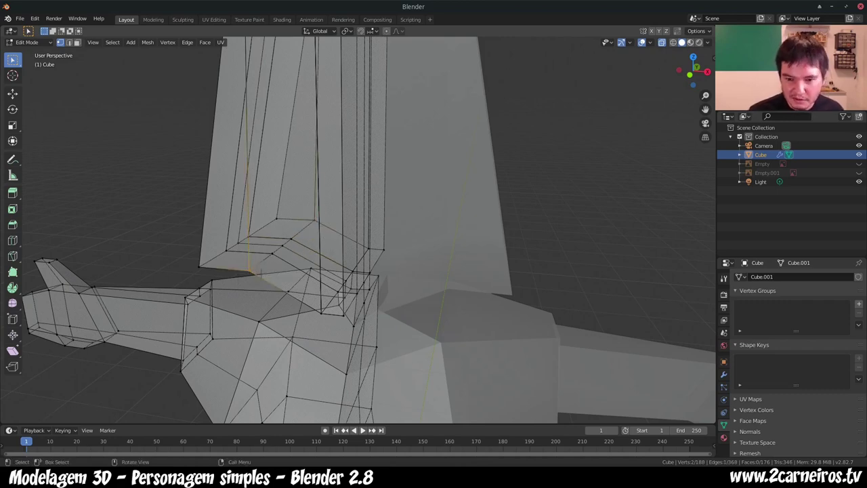
shift+click(256, 264)
key(m)
click(206, 260)
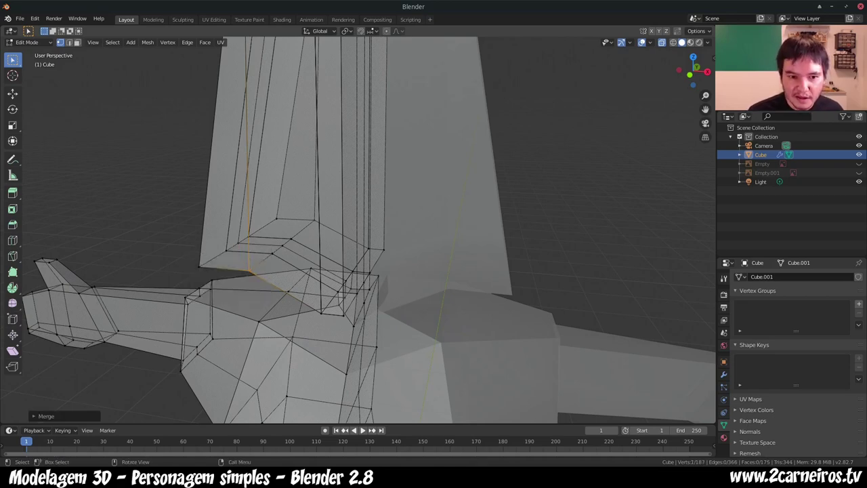
Step: Merge the remaining vertex pairs at the inner corner into single vertices
click(199, 265)
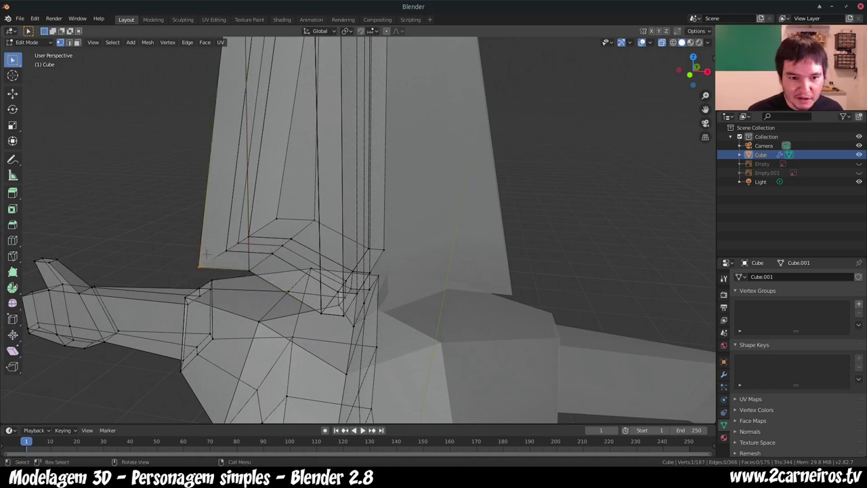
shift+click(239, 262)
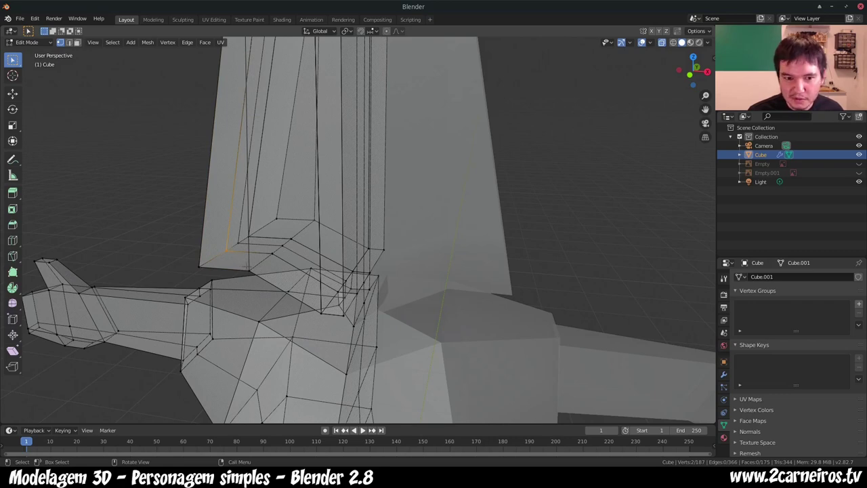
key(m)
click(245, 266)
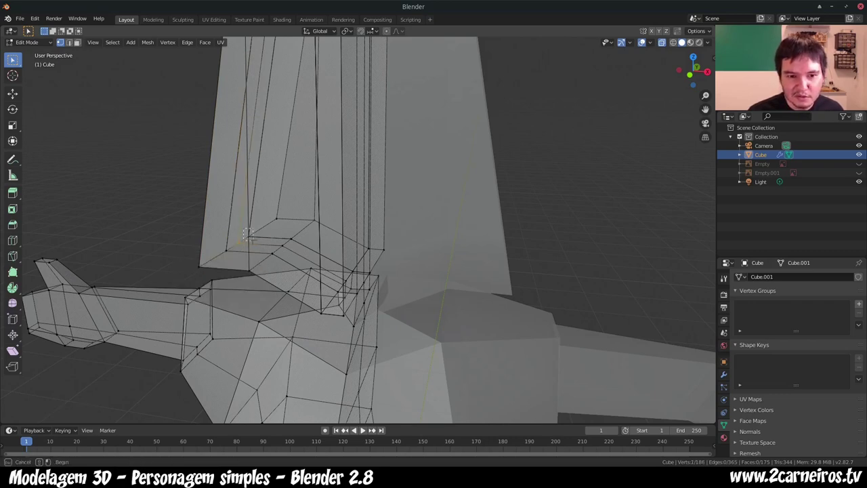
click(251, 237)
key(m)
click(252, 238)
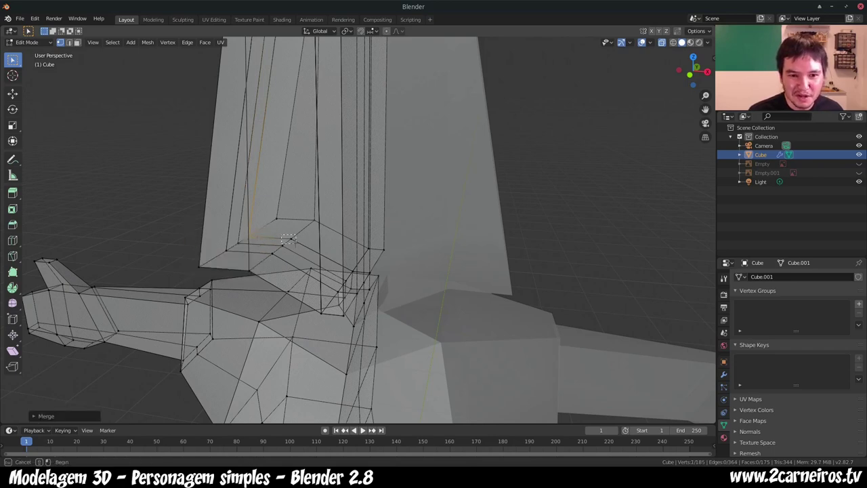
click(289, 238)
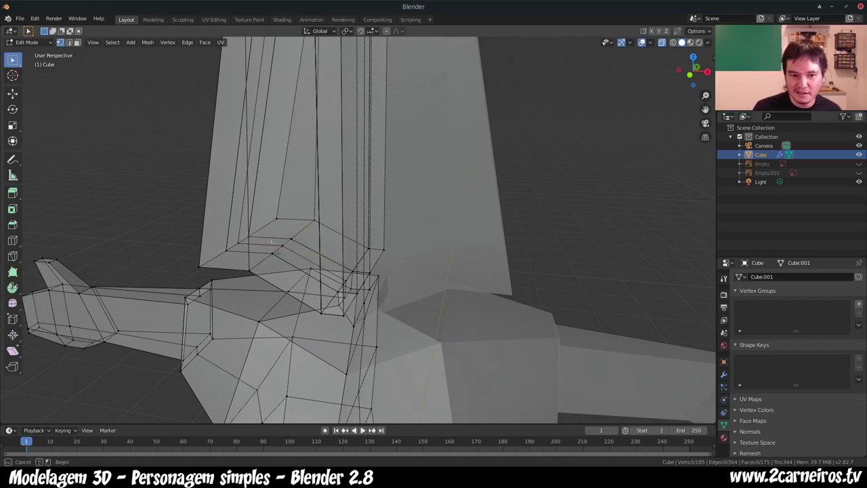
Step: Merge three chosen corner vertices, then the remaining pair, at center
scroll(328, 308, up, 2)
shift+middle_drag(329, 309, 315, 293)
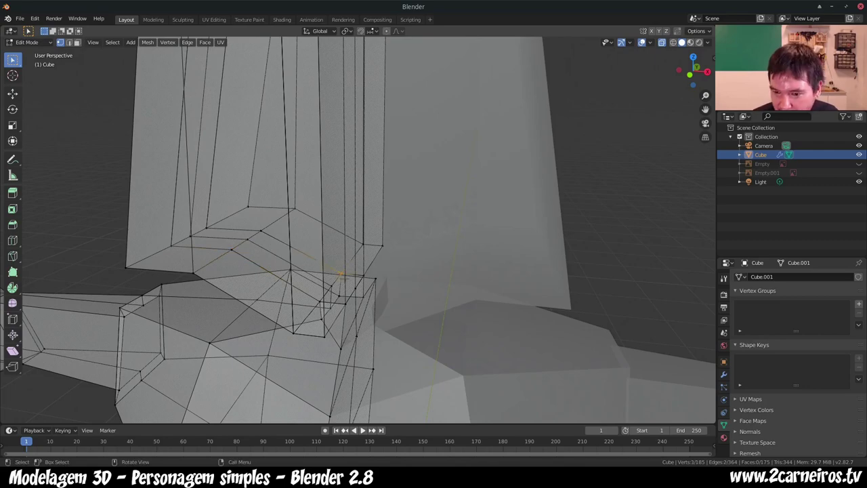
mouse_move(315, 294)
middle_down()
mouse_move(271, 292)
mouse_move(318, 284)
middle_up()
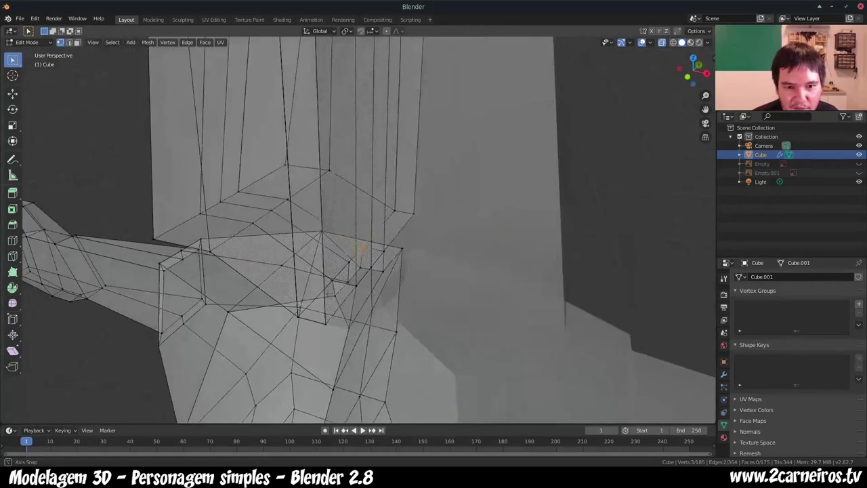
middle_drag(712, 462, 429, 271)
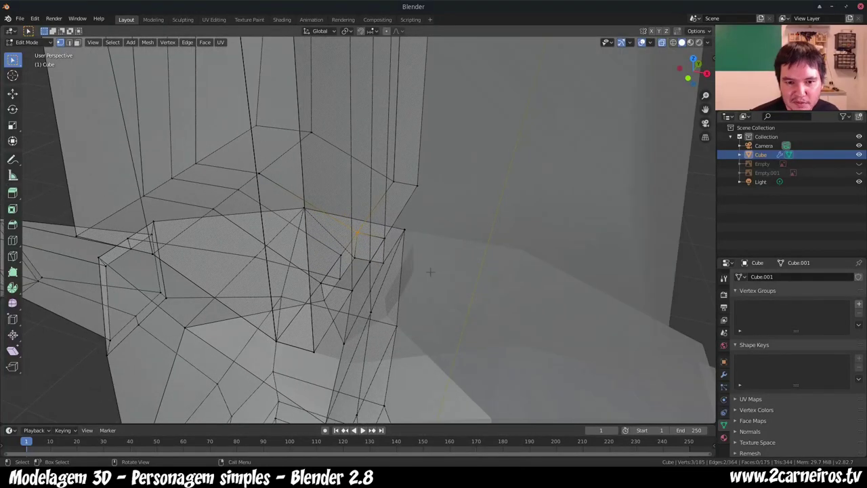
key(alt+m)
click(326, 213)
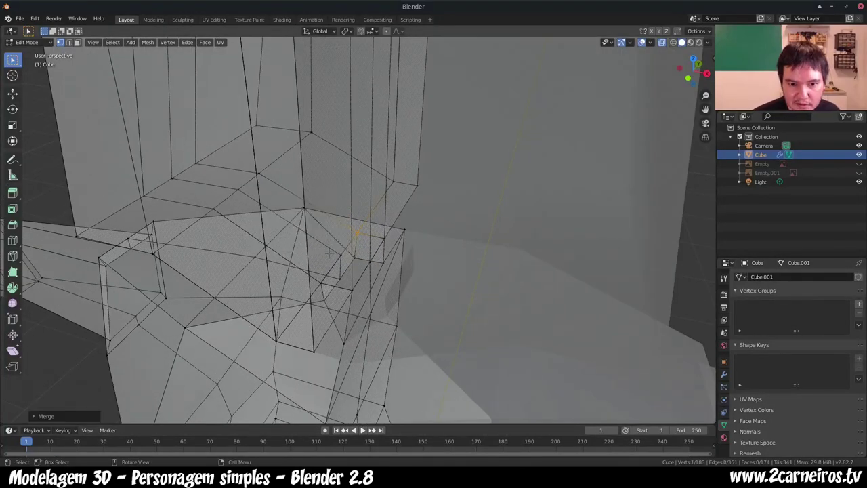
key(alt+m)
click(359, 291)
Step: Weld the next vertices lower down the inner edge at center
click(321, 284)
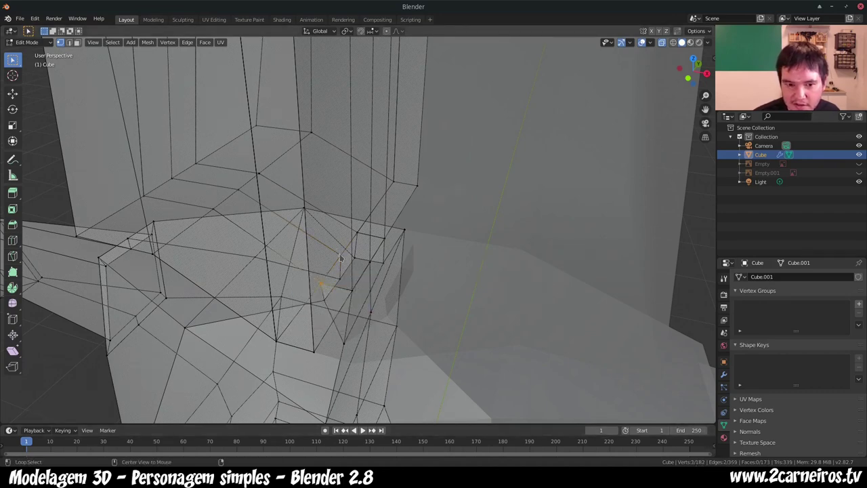
key(alt+m)
click(312, 261)
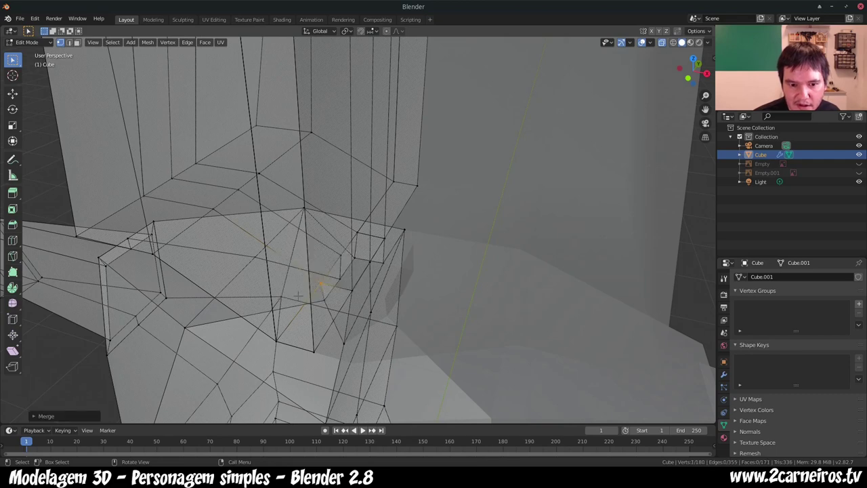
middle_drag(298, 296, 333, 290)
shift+click(335, 292)
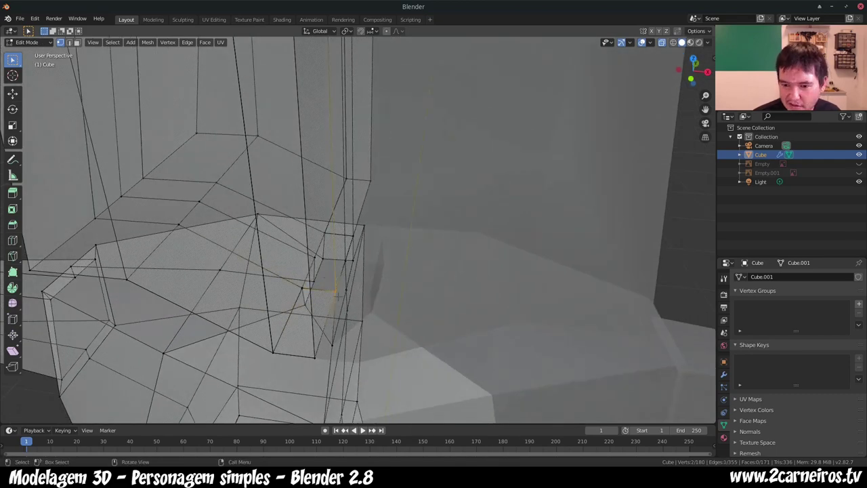
key(alt+m)
click(337, 295)
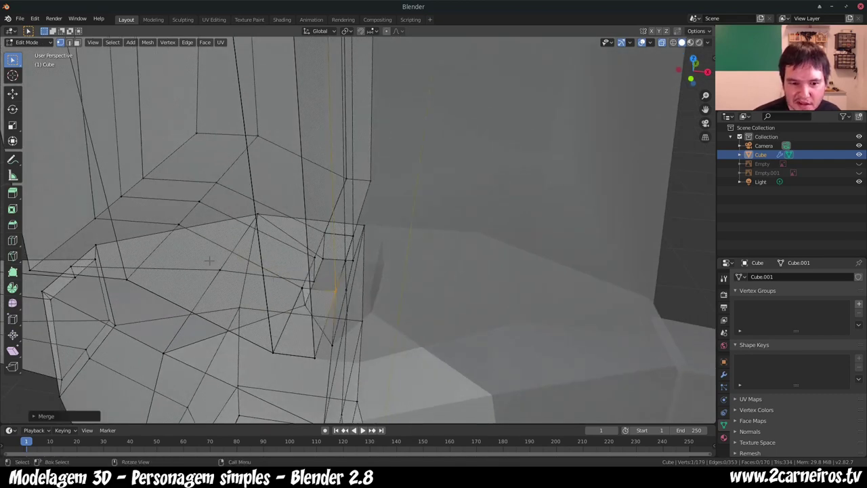
Step: Check the edges and edge loops around the corner, then switch to face select with X-ray off
mouse_move(208, 259)
middle_down()
mouse_move(230, 256)
mouse_move(253, 307)
middle_up()
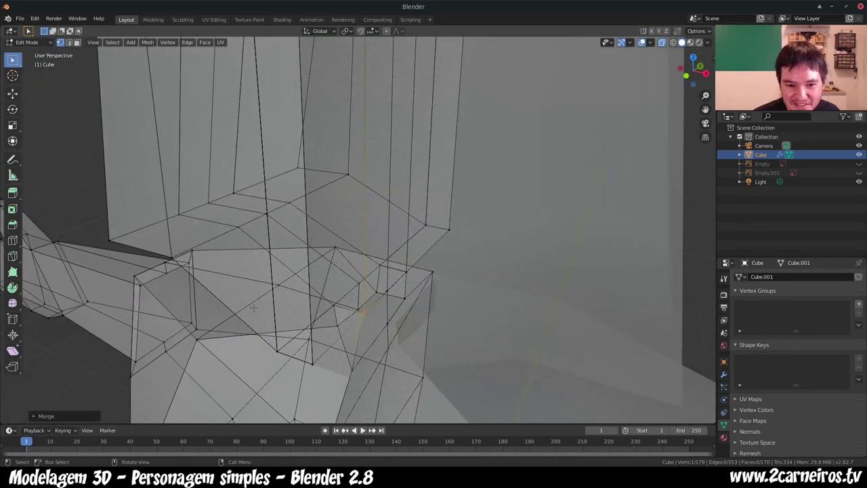
click(345, 369)
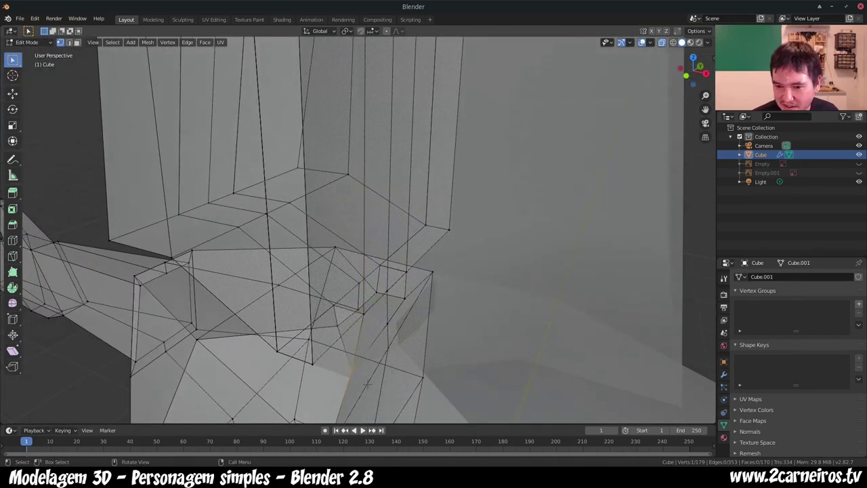
click(388, 324)
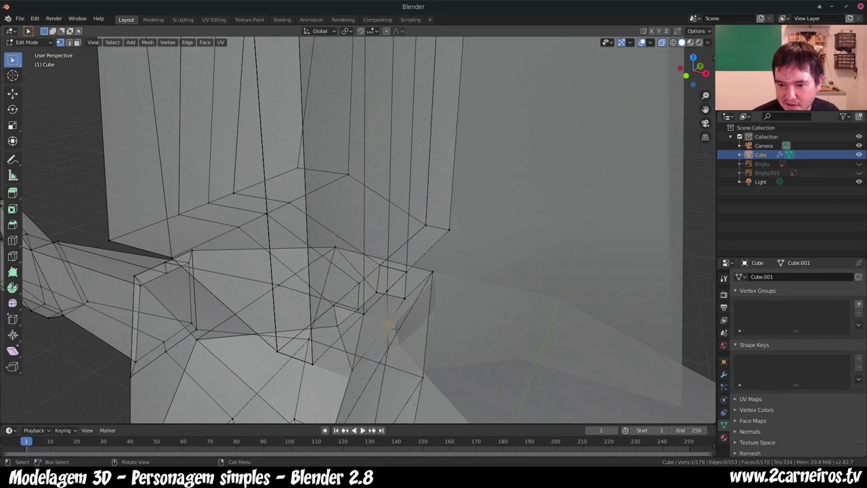
click(409, 302)
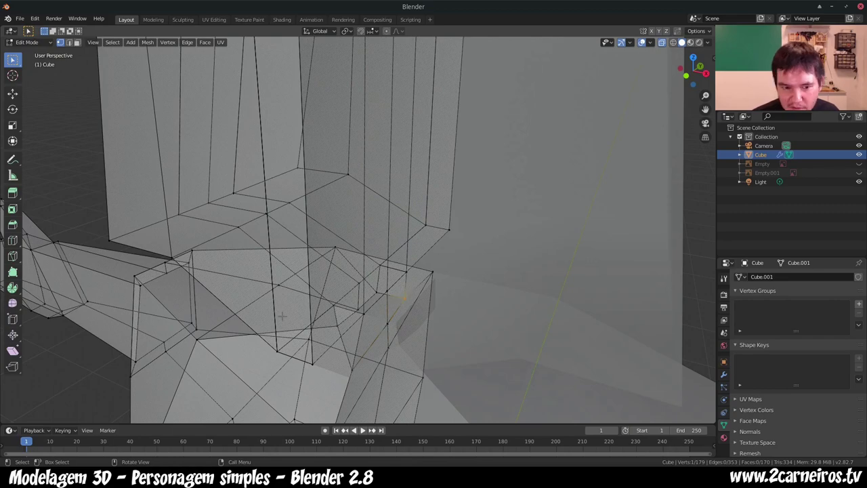
mouse_move(240, 325)
middle_down()
mouse_move(245, 288)
mouse_move(217, 261)
middle_up()
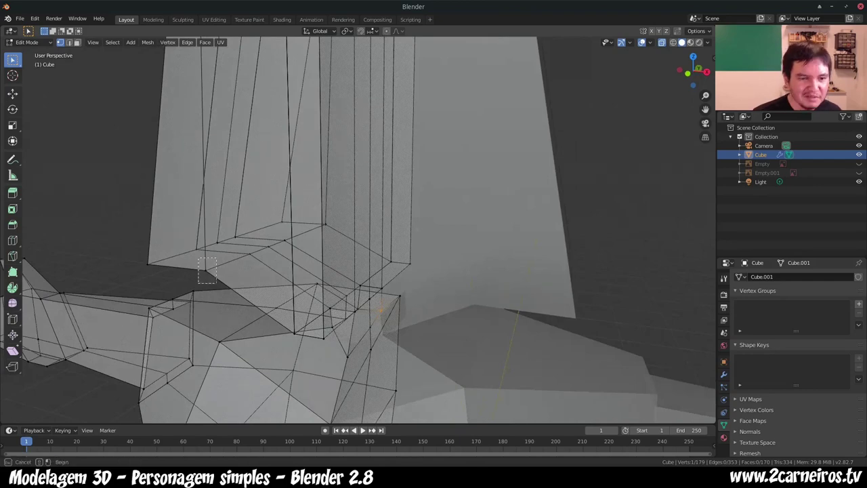
alt+click(200, 259)
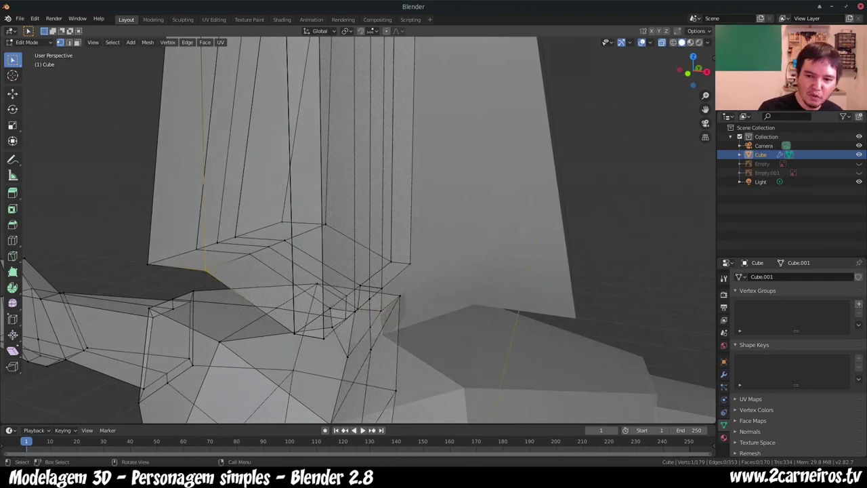
alt+click(150, 265)
mouse_move(156, 272)
alt+middle_down()
mouse_move(271, 285)
mouse_move(399, 330)
alt+middle_up()
scroll(271, 284, down, 2)
scroll(270, 284, down, 2)
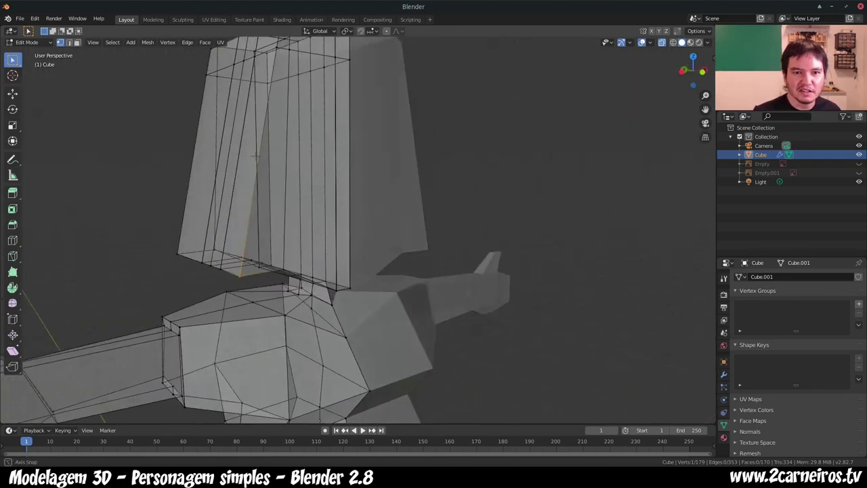
middle_drag(332, 403, 327, 411)
key(3)
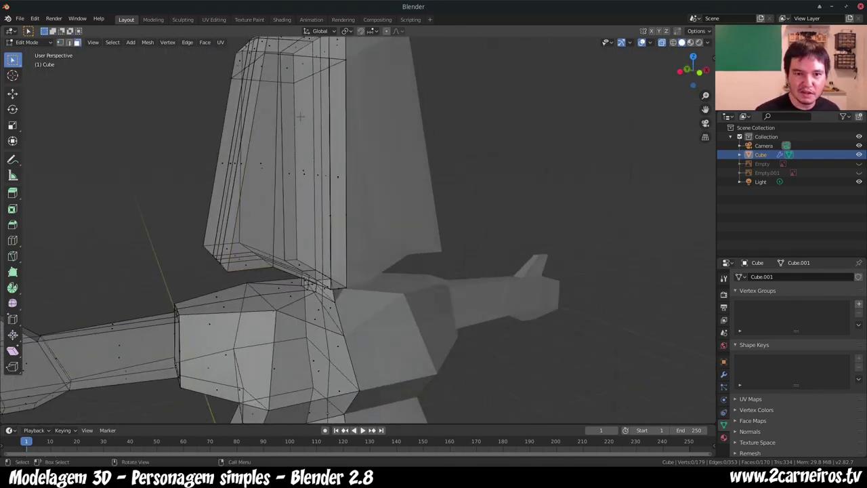
key(alt+z)
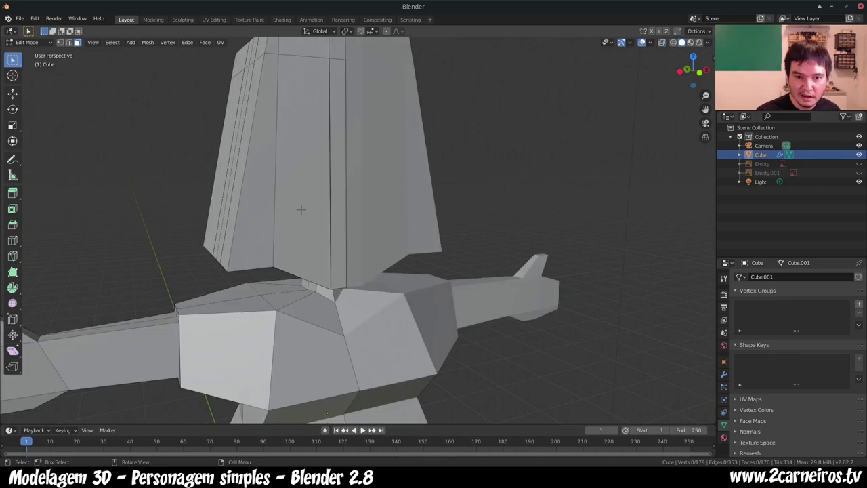
Step: Extrude the large front hair face and its narrow neighbour inward into a recess
click(289, 175)
shift+click(339, 176)
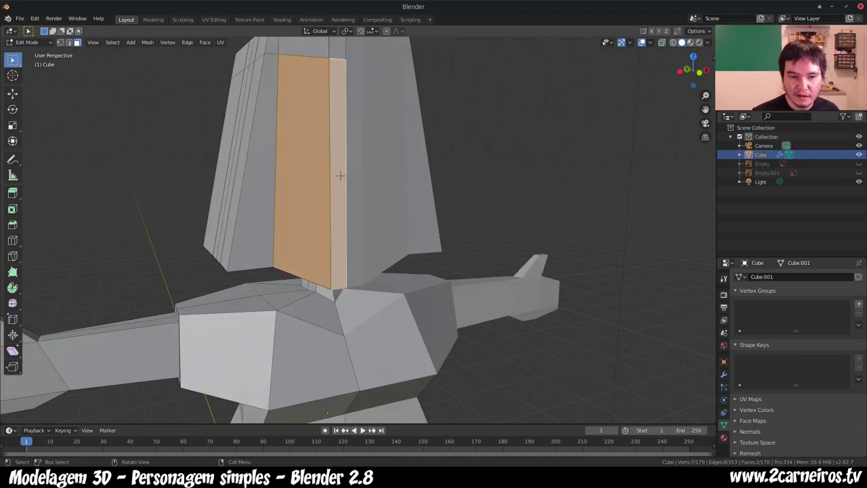
key(e)
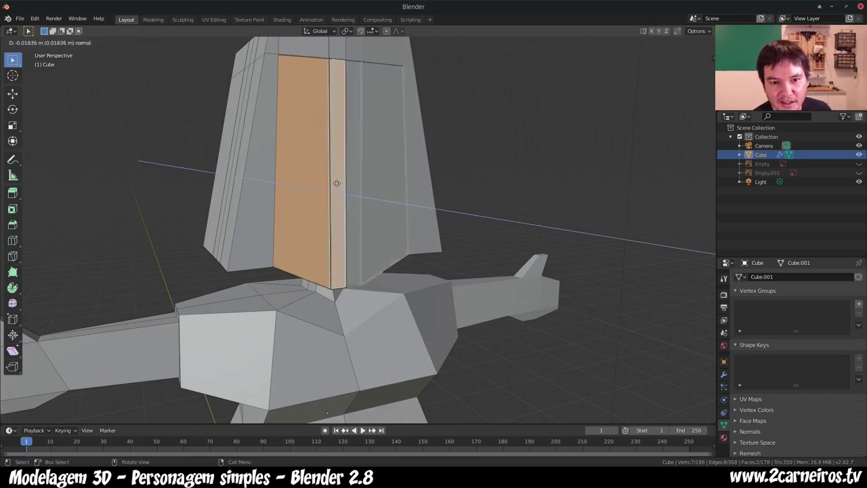
click(325, 169)
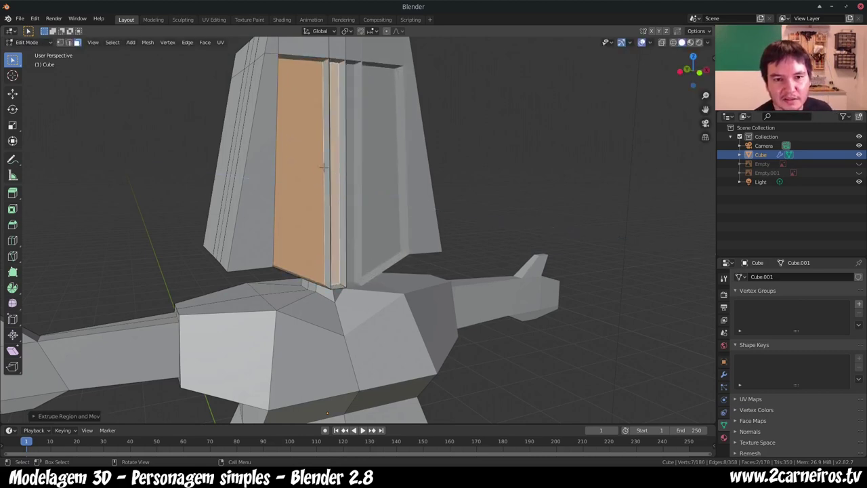
middle_drag(303, 90, 312, 111)
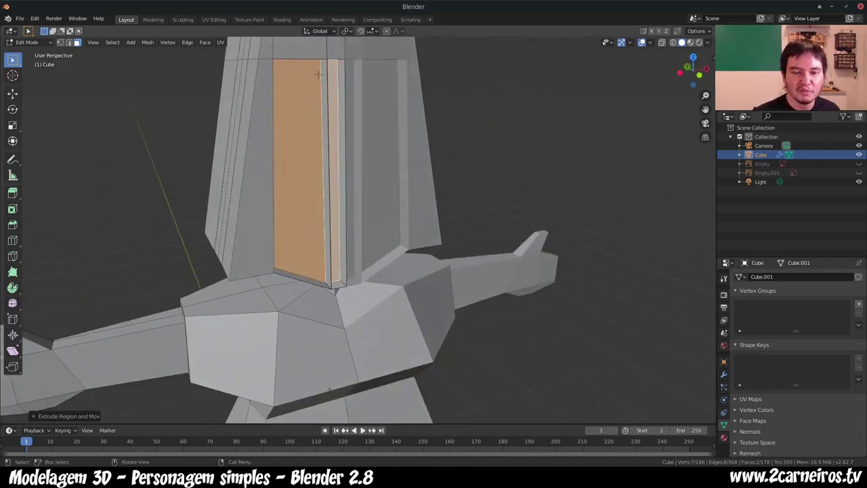
mouse_move(312, 111)
middle_down()
mouse_move(325, 81)
mouse_move(319, 220)
middle_up()
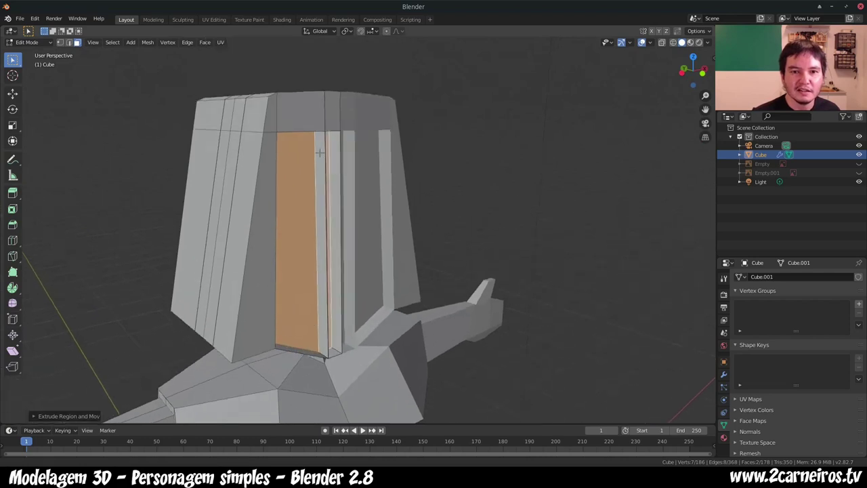
scroll(322, 221, up, 2)
scroll(319, 203, up, 2)
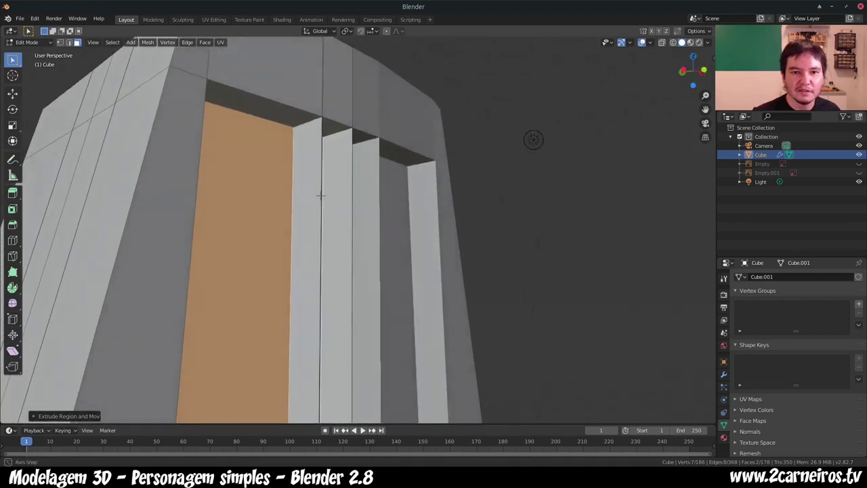
scroll(311, 195, up, 1)
Step: Select the vertices atop the middle front edges, then switch to edge select
key(1)
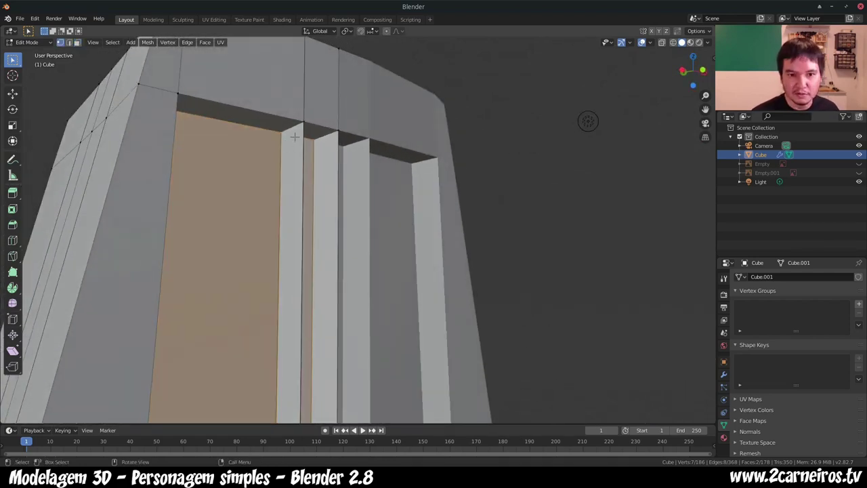
click(302, 124)
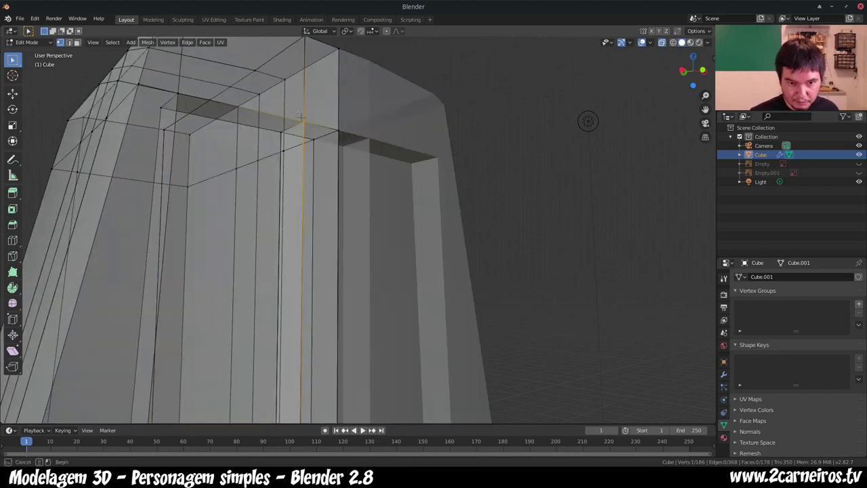
click(308, 143)
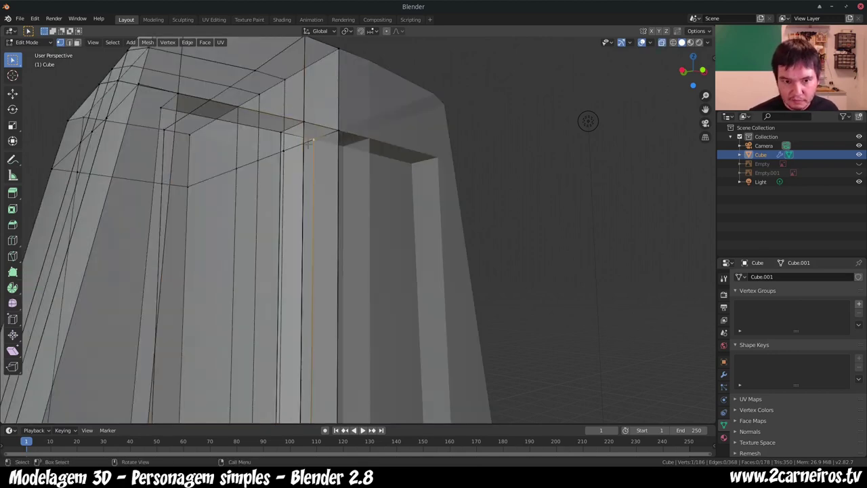
click(304, 126)
scroll(300, 160, down, 5)
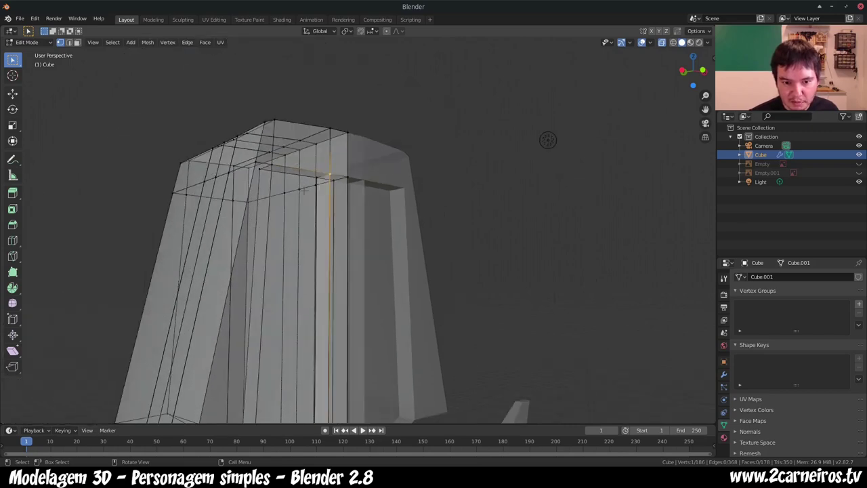
scroll(304, 197, up, 4)
key(2)
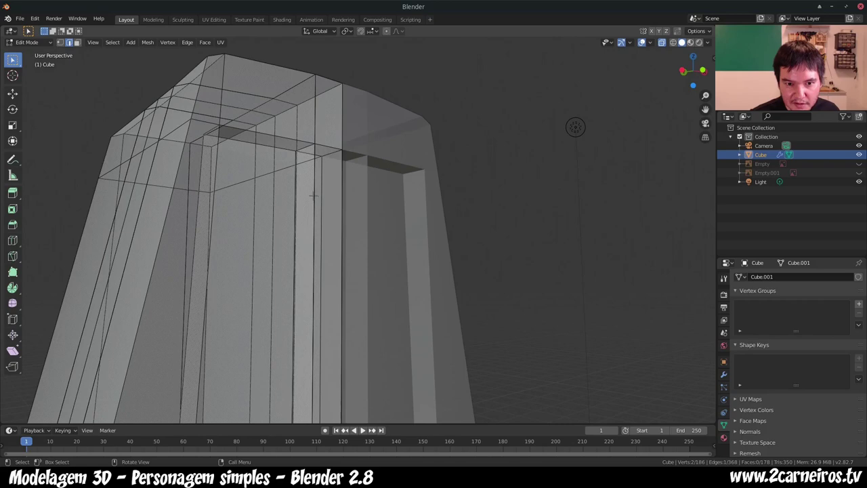
middle_drag(306, 207, 285, 161)
middle_drag(292, 242, 324, 239)
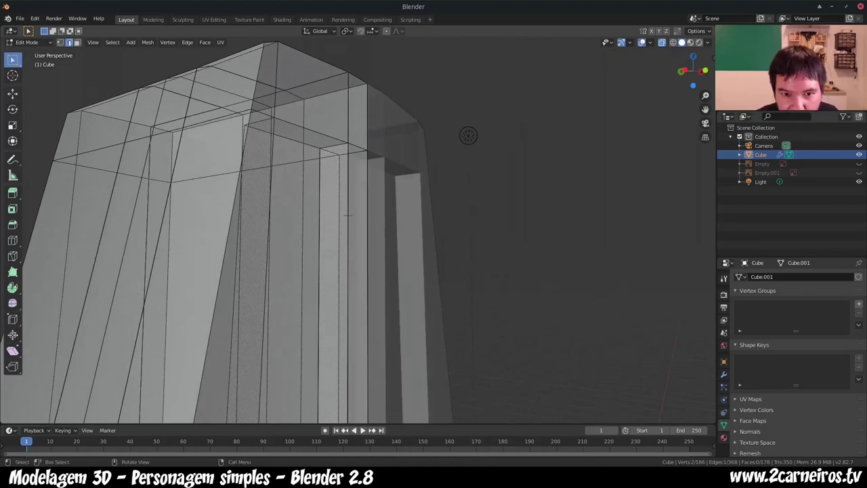
mouse_move(347, 215)
middle_down()
mouse_move(333, 246)
mouse_move(332, 306)
mouse_move(360, 217)
middle_up()
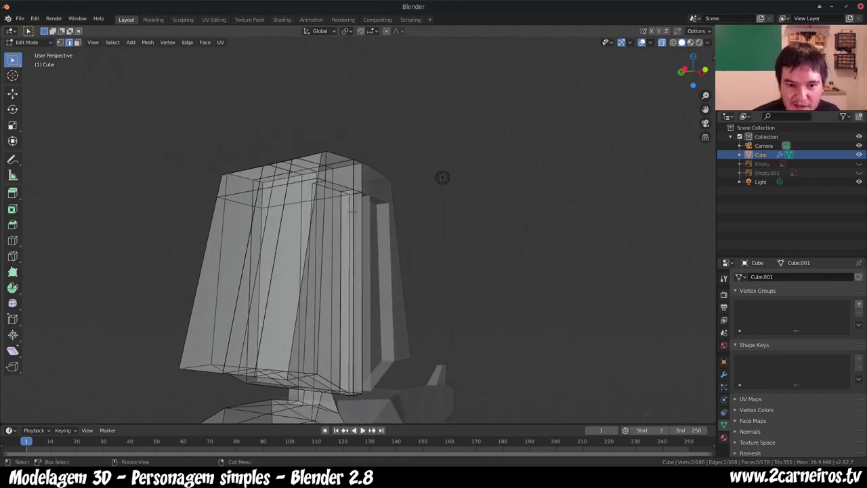
Step: Delete the two selected vertices, then undo to restore them
key(x)
click(352, 211)
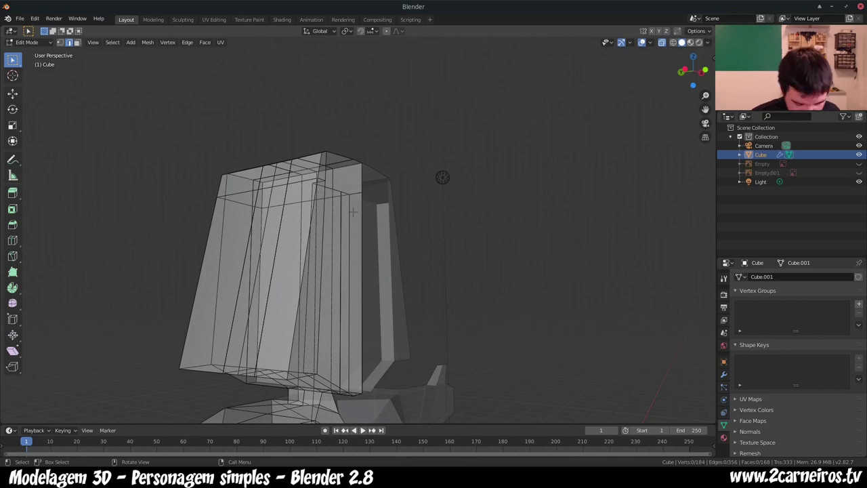
key(ctrl+z)
scroll(355, 193, up, 1)
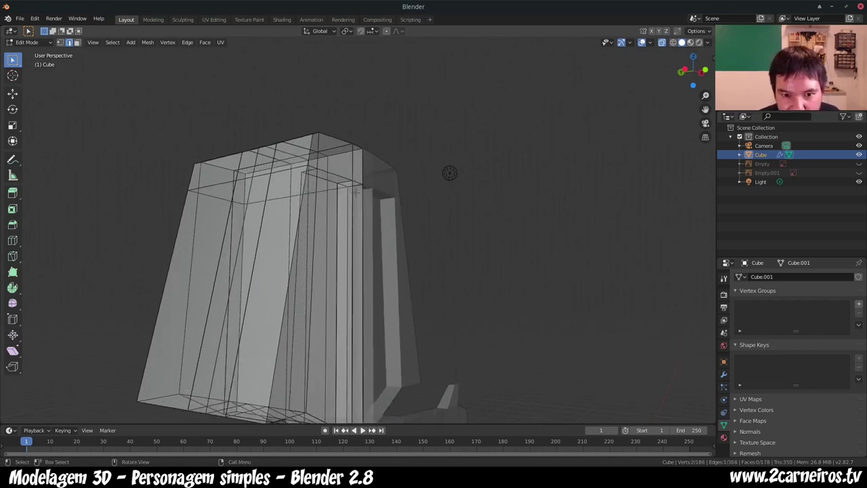
scroll(355, 192, up, 3)
scroll(344, 130, up, 2)
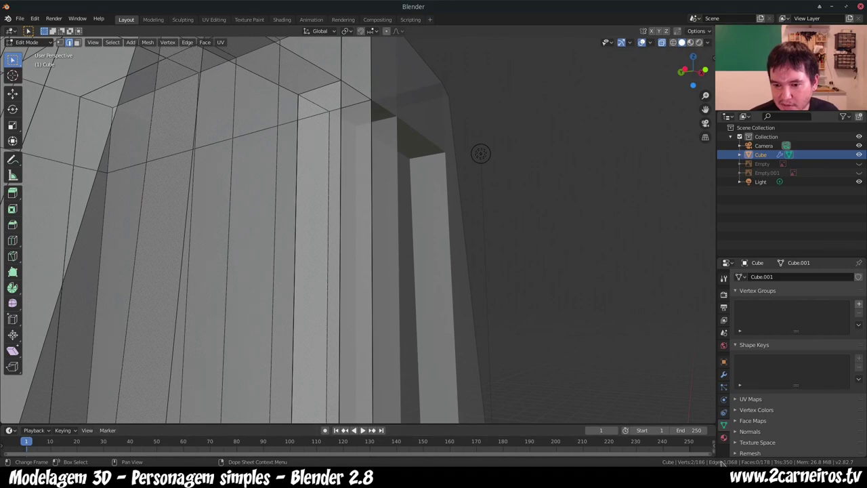
Step: Delete and dissolve the extra vertical fringe edges so neighbouring hair strips merge
key(x)
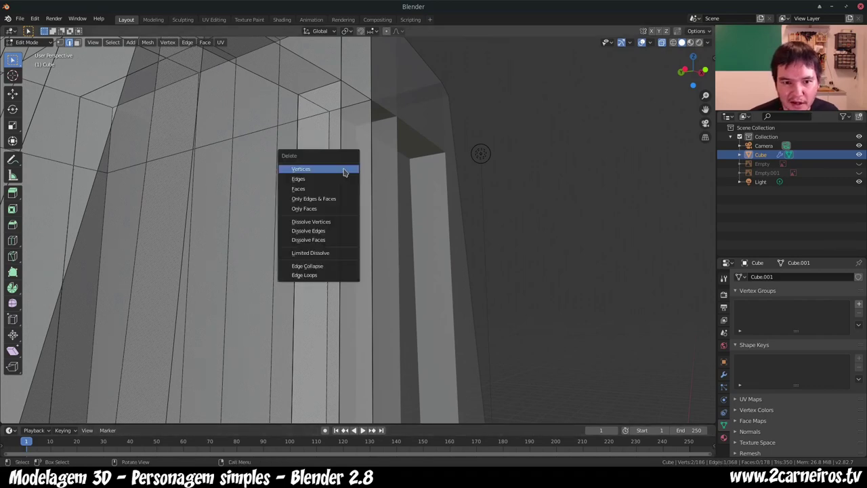
click(325, 178)
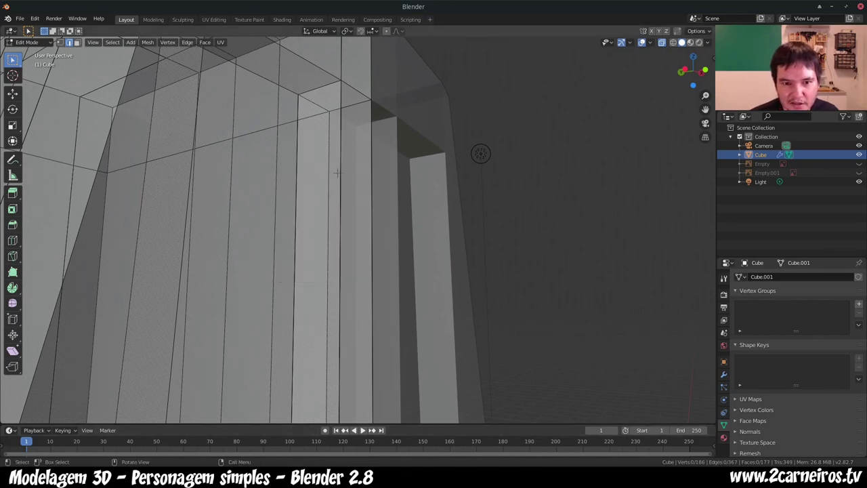
click(339, 173)
key(x)
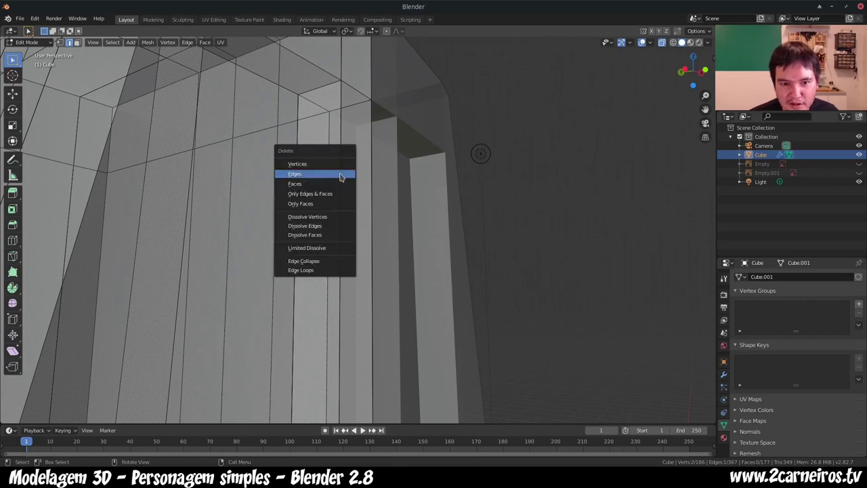
click(341, 175)
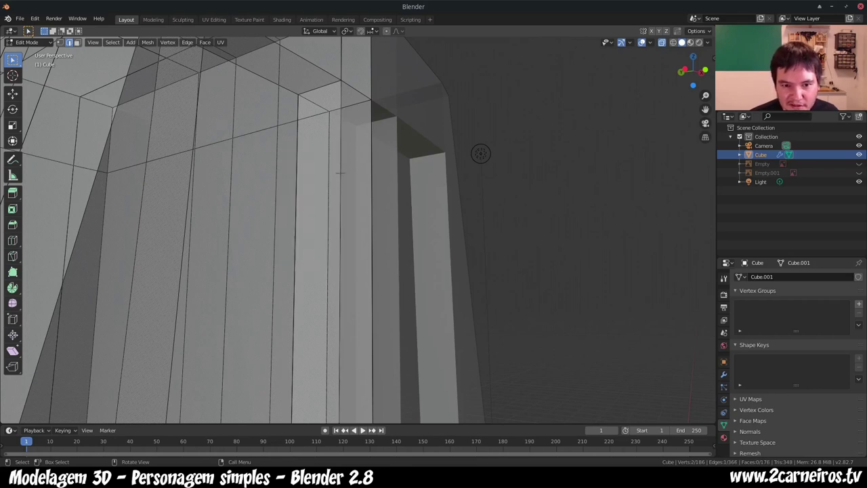
key(ctrl+x)
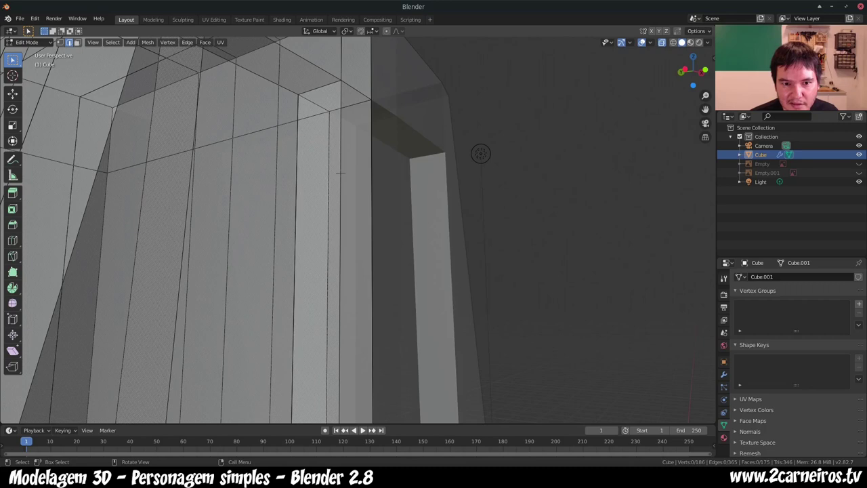
click(340, 173)
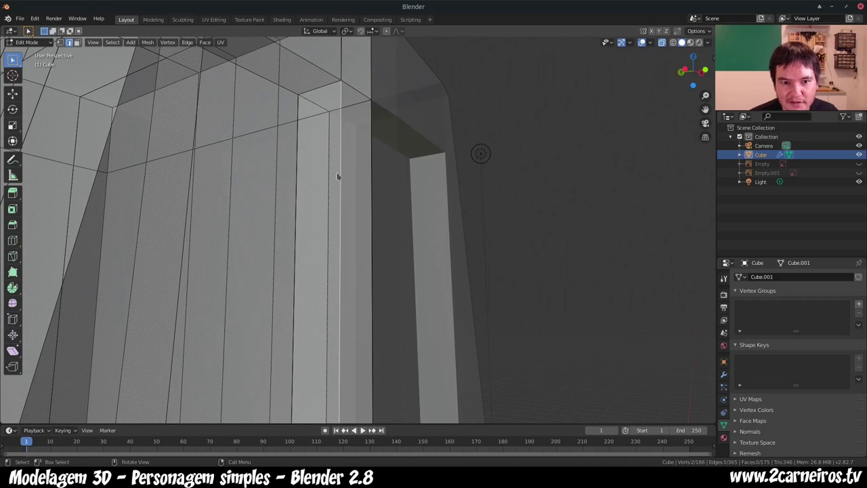
key(ctrl+x)
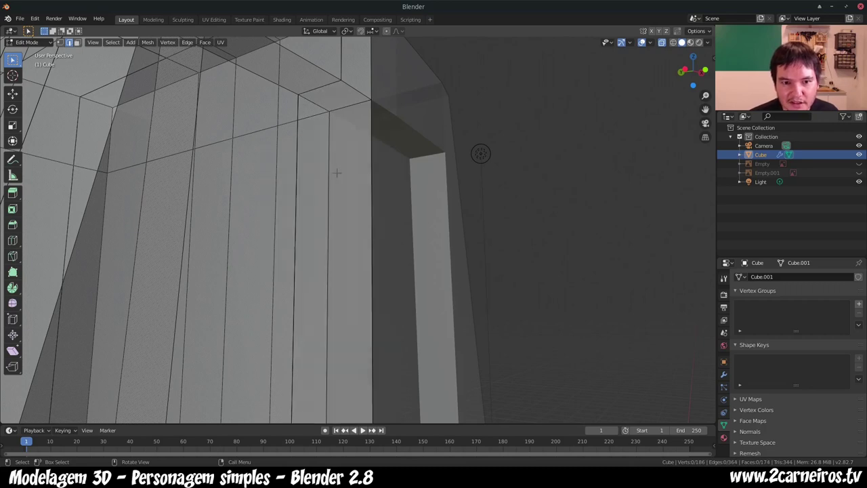
Step: In front orthographic view, box-select the edges along the head's centre line
scroll(336, 173, down, 3)
scroll(337, 173, down, 3)
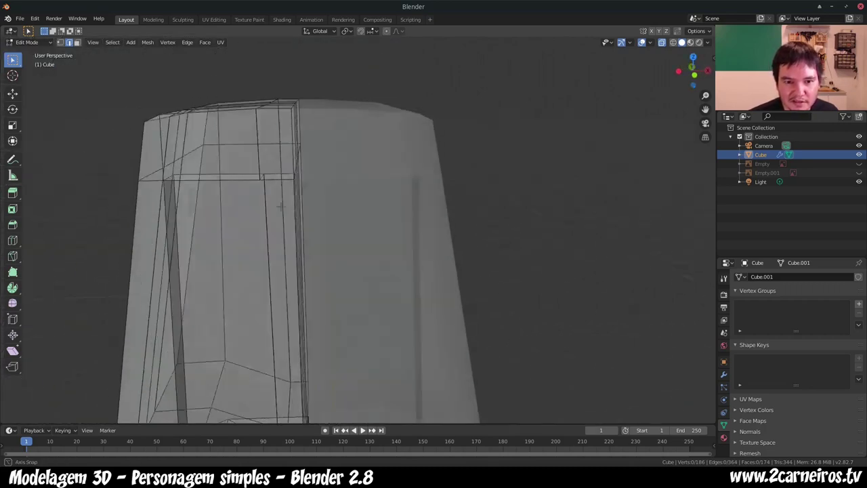
mouse_move(336, 172)
middle_down()
mouse_move(287, 191)
mouse_move(224, 285)
mouse_move(323, 286)
middle_up()
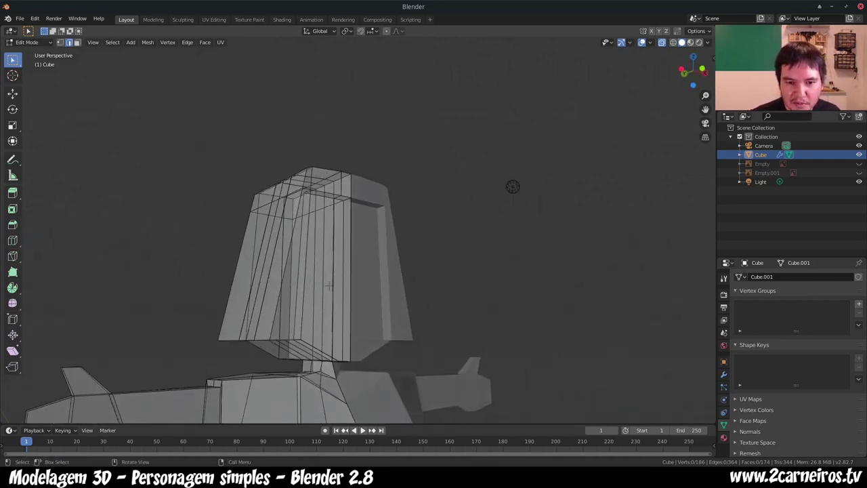
key(KP_1)
key(b)
mouse_move(327, 198)
mouse_down()
mouse_move(350, 331)
mouse_move(340, 361)
mouse_up()
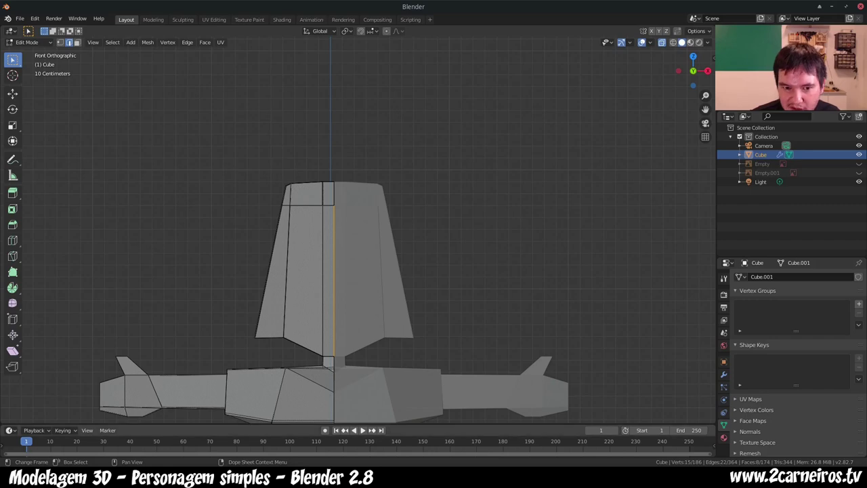
Step: In face mode, select the narrow fringe faces and grow the selection twice
mouse_move(352, 271)
middle_down()
mouse_move(375, 285)
mouse_move(404, 285)
mouse_move(341, 285)
middle_up()
key(3)
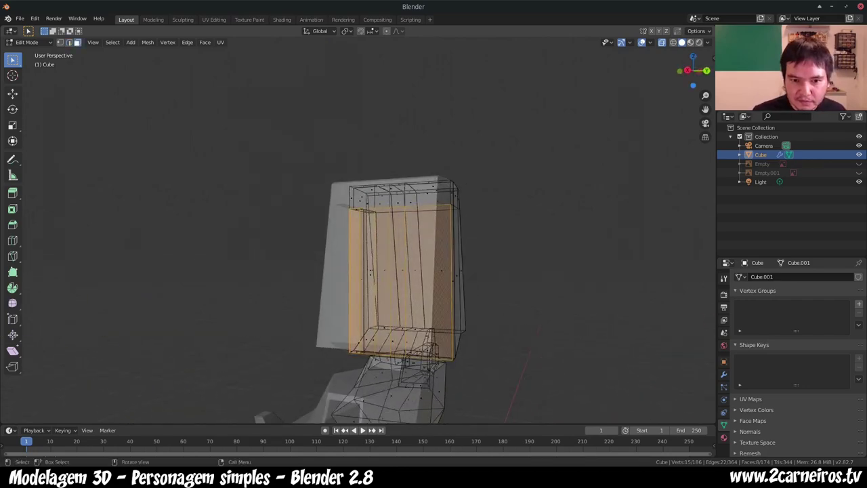
scroll(406, 285, up, 3)
scroll(407, 284, up, 2)
click(444, 287)
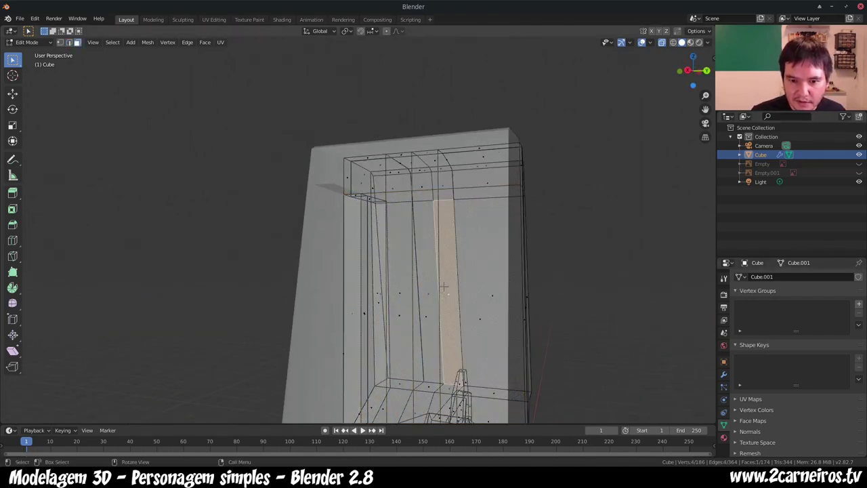
middle_drag(444, 287, 410, 302)
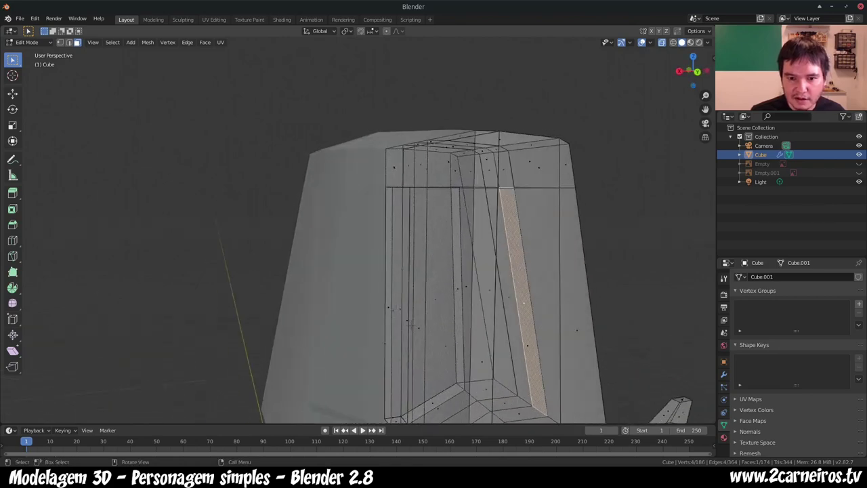
click(418, 328)
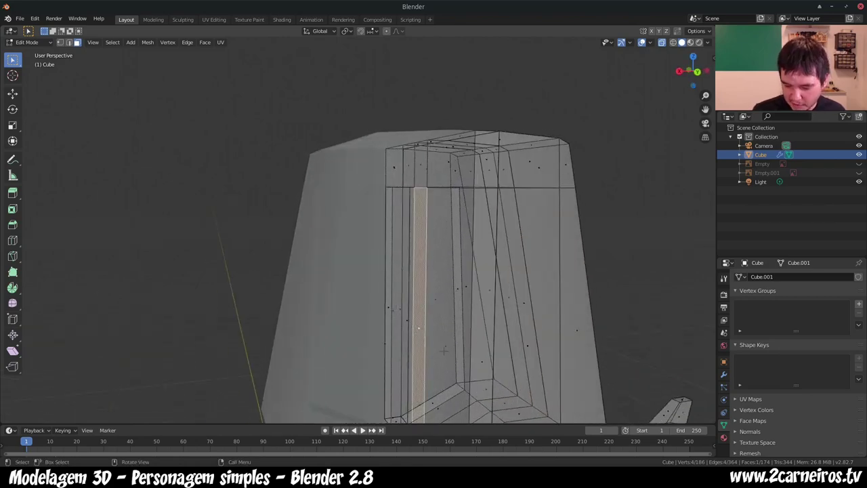
key(ctrl+KP_Add)
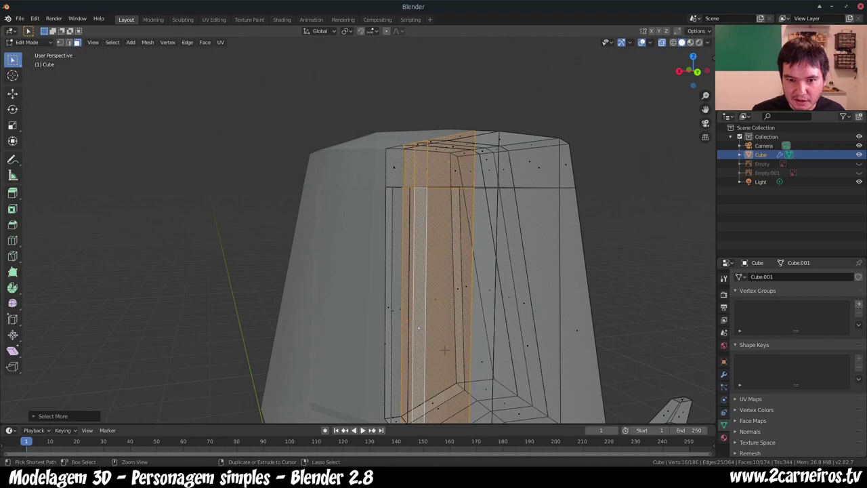
key(ctrl+KP_Add)
Step: Trim the selection by dropping the top hair faces and upper face, keeping the narrow strip
middle_drag(418, 328, 243, 284)
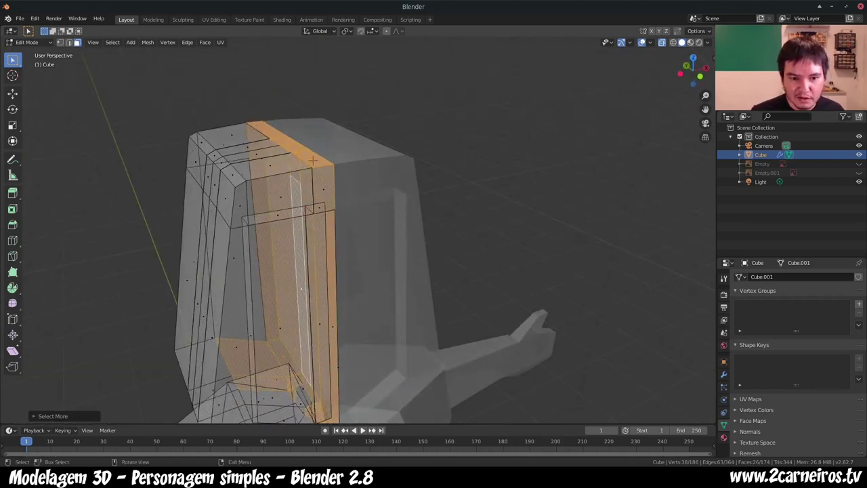
shift+click(298, 149)
shift+click(293, 145)
shift+click(281, 140)
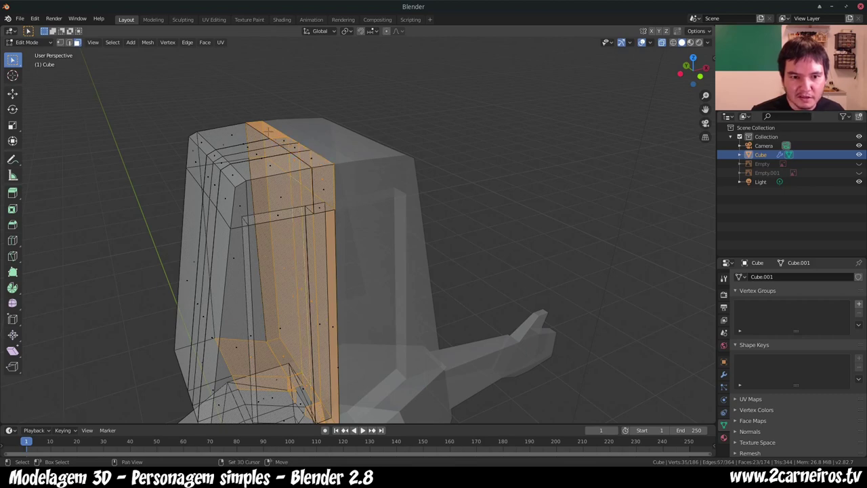
shift+click(267, 130)
mouse_move(267, 130)
middle_down()
mouse_move(494, 233)
mouse_move(434, 223)
middle_up()
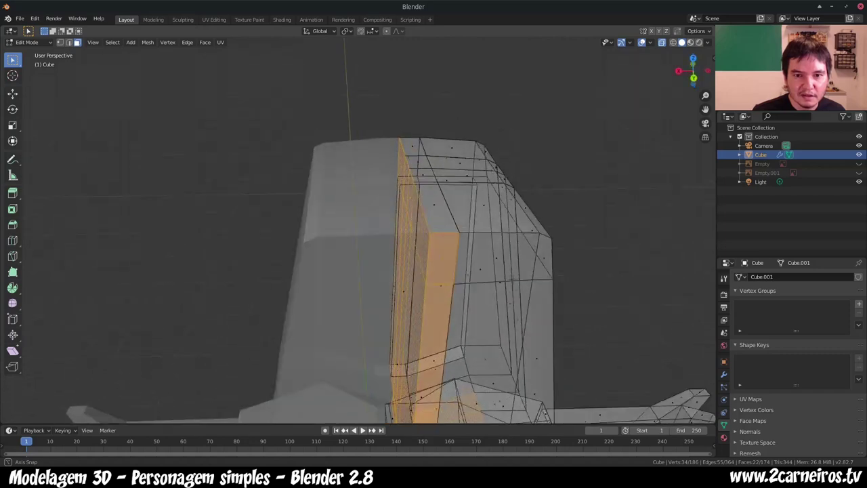
scroll(433, 223, down, 2)
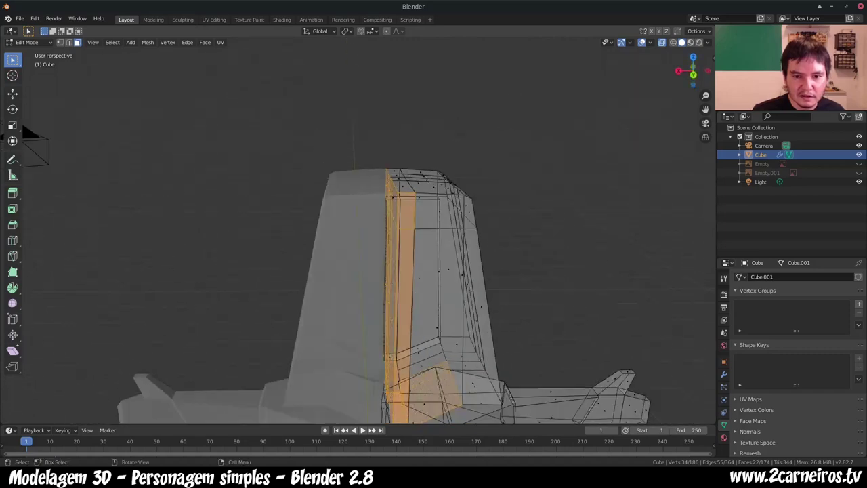
shift+click(407, 219)
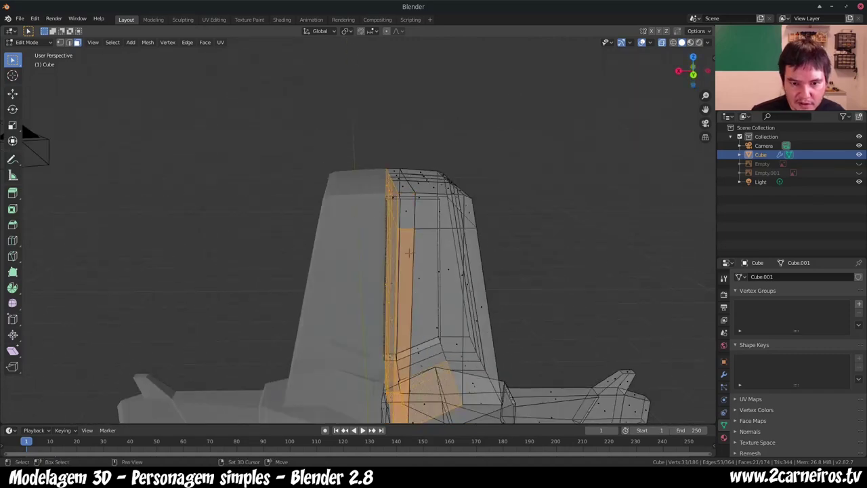
shift+click(403, 309)
shift+click(404, 313)
scroll(353, 297, up, 2)
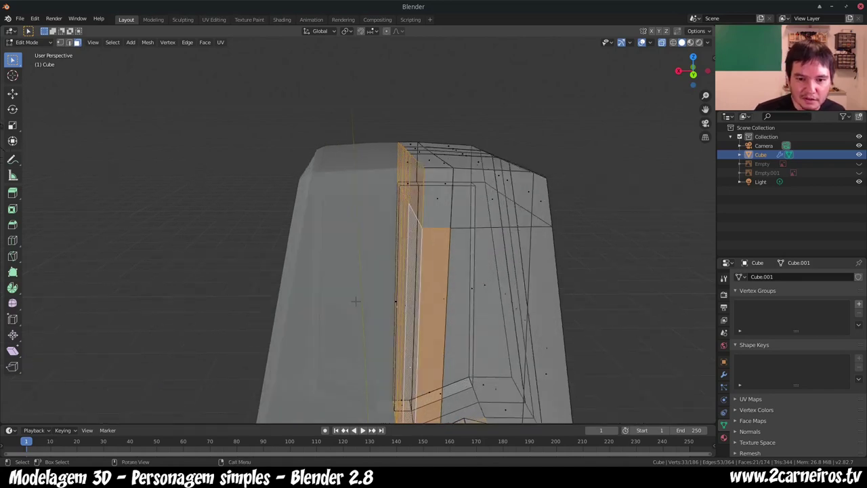
scroll(357, 311, down, 4)
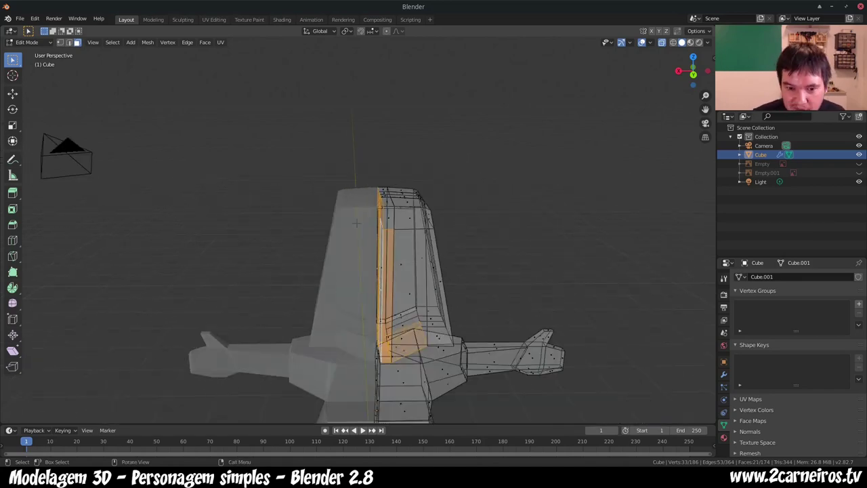
Step: Exclude the central vertical strip from the selection and delete the remaining selected hair faces
key(KP_1)
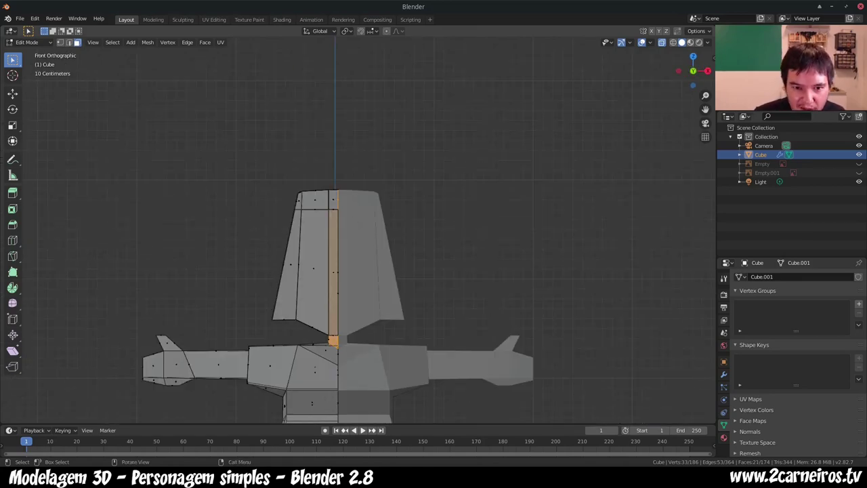
alt+shift+click(342, 279)
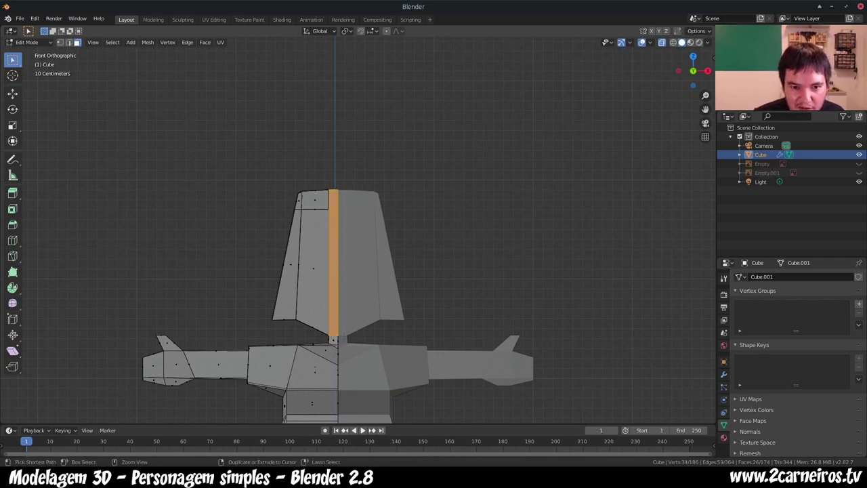
drag(320, 178, 333, 340)
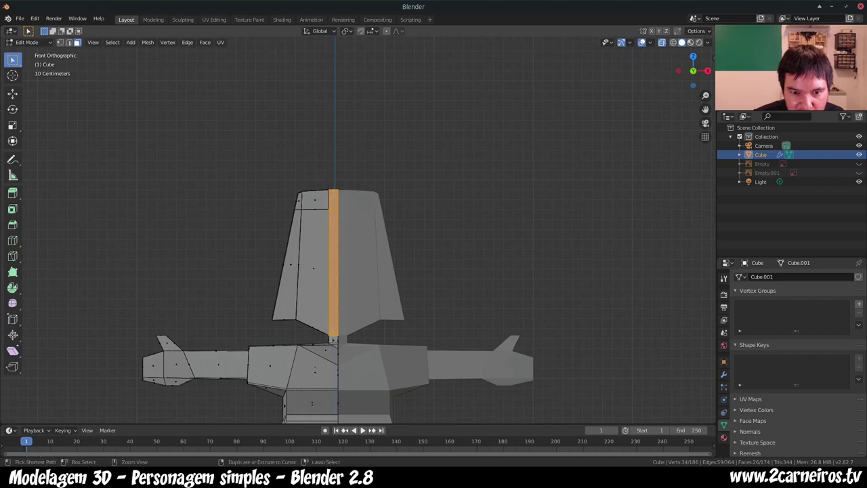
key(b)
drag(313, 183, 338, 316)
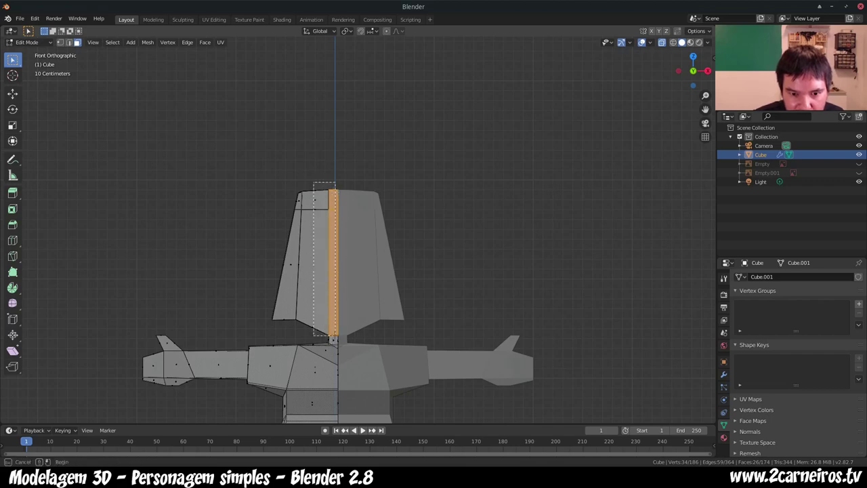
middle_drag(338, 316, 339, 316)
mouse_move(308, 285)
middle_down()
mouse_move(391, 151)
mouse_move(434, 155)
mouse_move(379, 159)
middle_up()
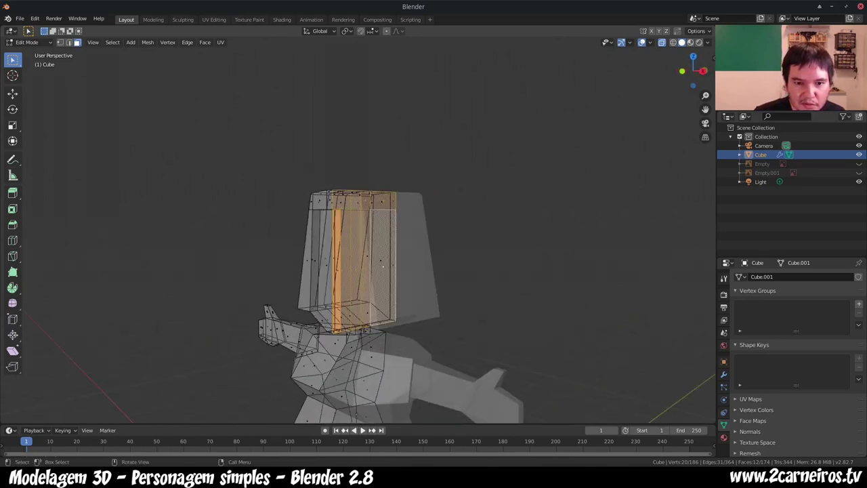
key(x)
click(540, 250)
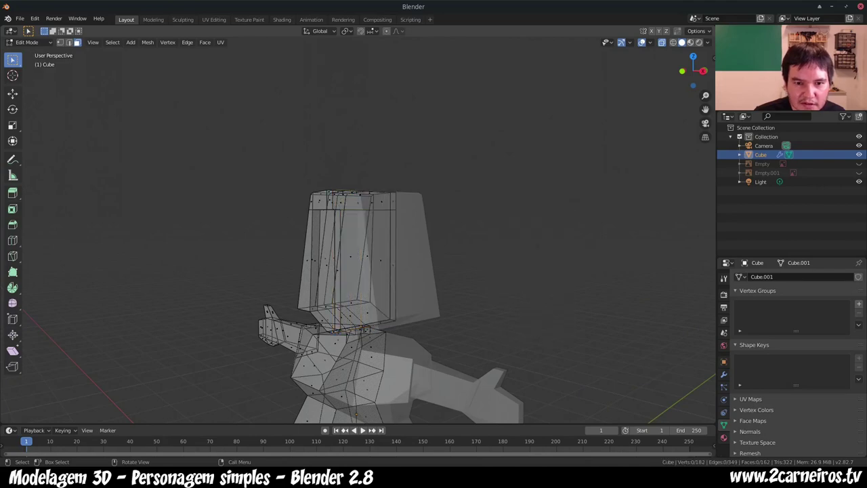
Step: In edge mode, box-select the head's centre edge loop, then narrow it to one vertical edge
mouse_move(541, 136)
middle_down()
mouse_move(644, 133)
mouse_move(638, 190)
middle_up()
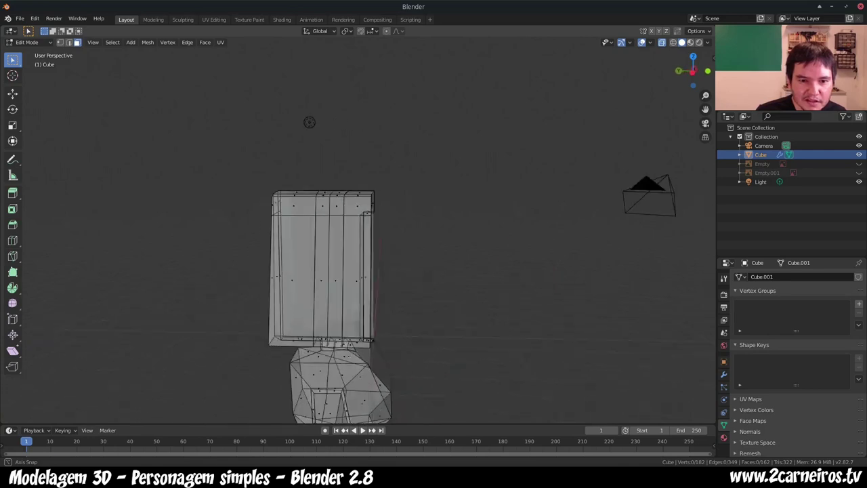
key(KP_1)
alt+click(342, 339)
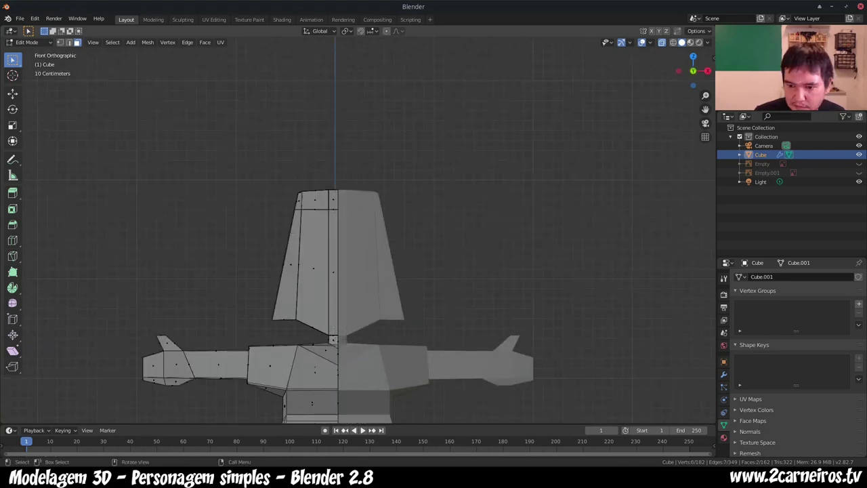
key(2)
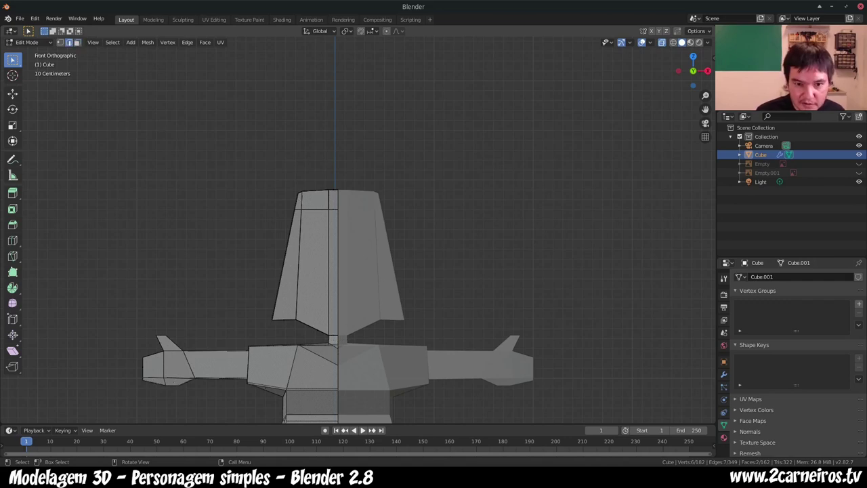
drag(335, 180, 340, 220)
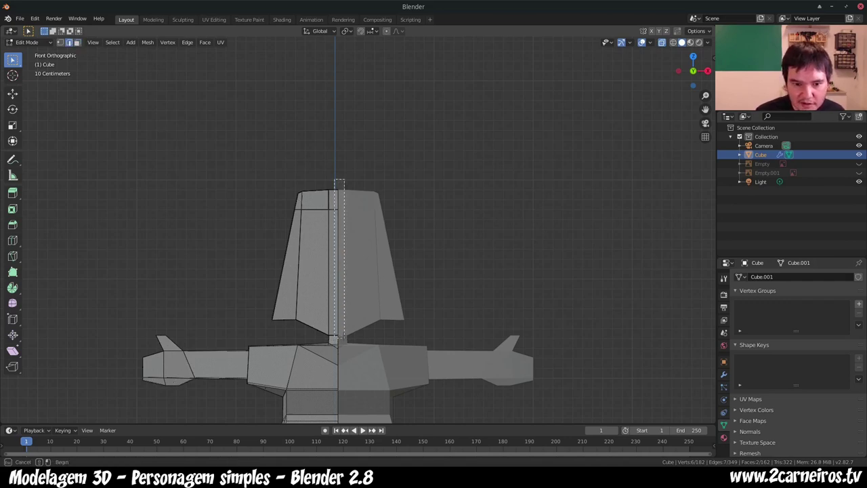
drag(344, 337, 343, 337)
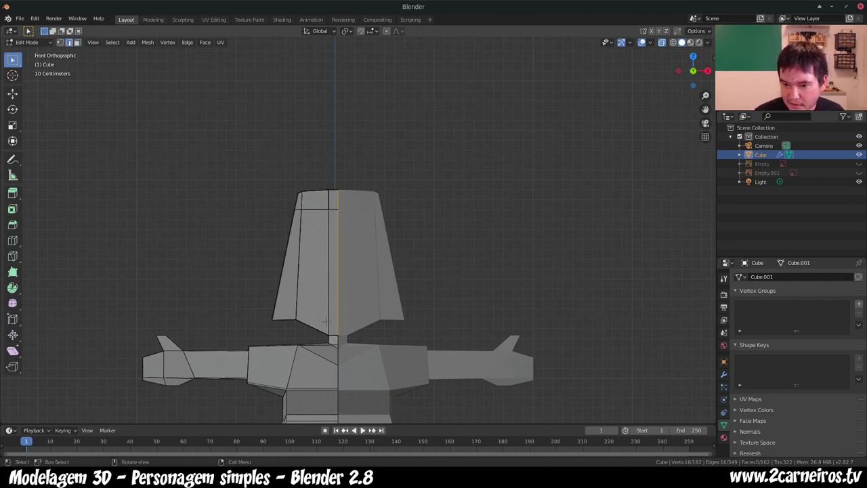
mouse_move(325, 321)
middle_down()
mouse_move(141, 118)
mouse_move(141, 89)
middle_up()
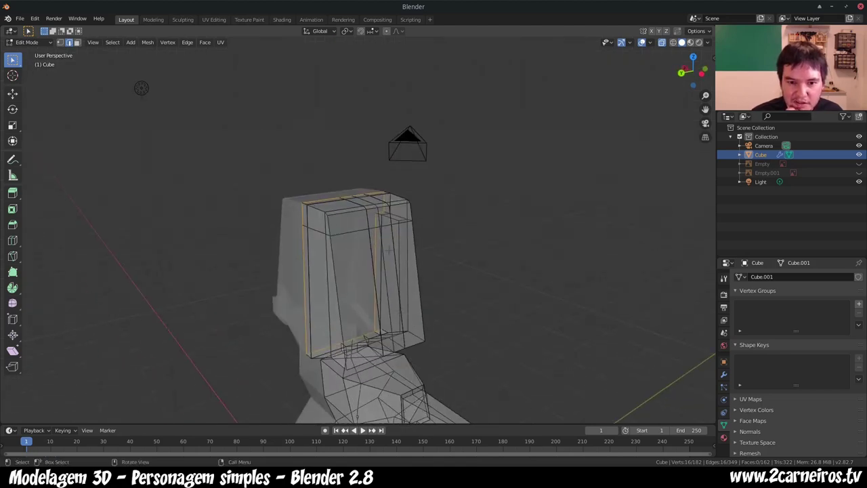
key(ctrl+z)
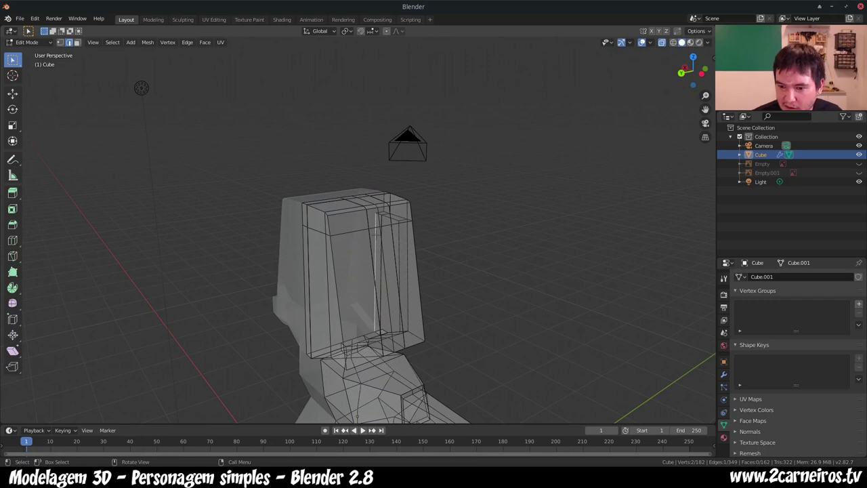
mouse_move(140, 88)
middle_down()
mouse_move(210, 79)
mouse_move(453, 85)
mouse_move(679, 131)
mouse_move(598, 134)
mouse_move(655, 128)
mouse_move(265, 216)
middle_up()
scroll(598, 133, up, 4)
scroll(598, 134, up, 1)
Step: Select the large left fringe face and thin middle strip and move them about 0.059 m along Y
key(3)
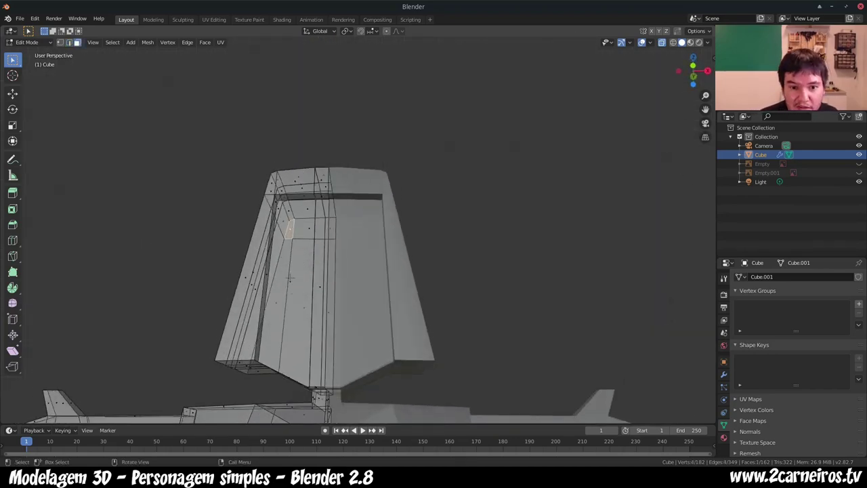
click(295, 294)
key(alt+z)
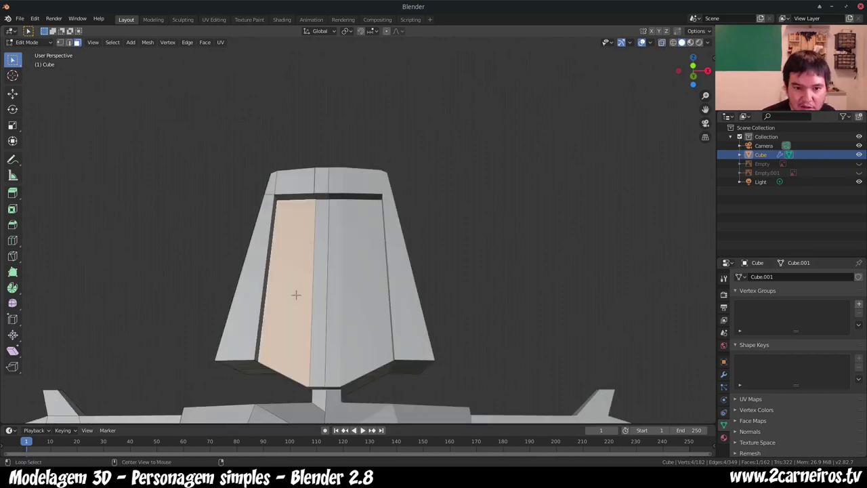
click(323, 300)
shift+click(294, 302)
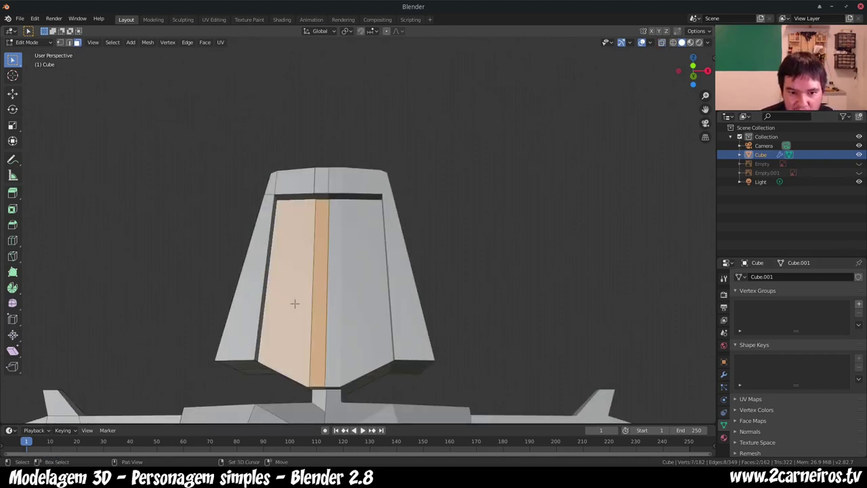
key(KP_1)
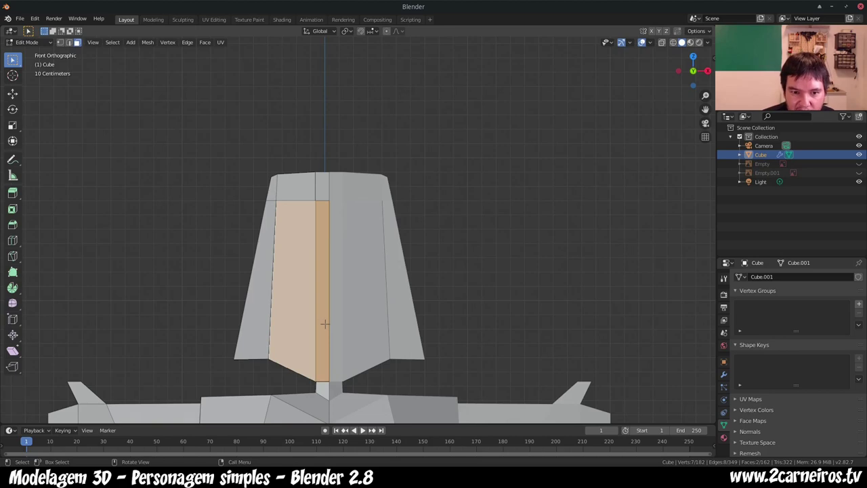
middle_drag(324, 323, 372, 326)
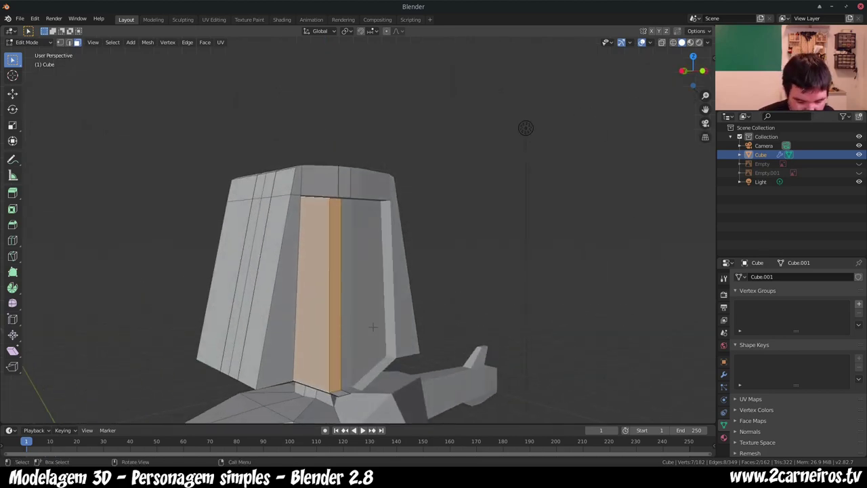
key(g)
key(y)
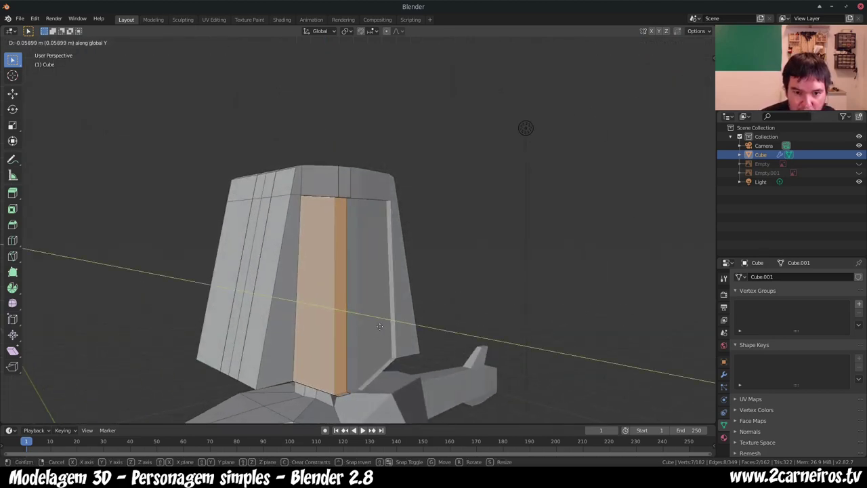
click(379, 326)
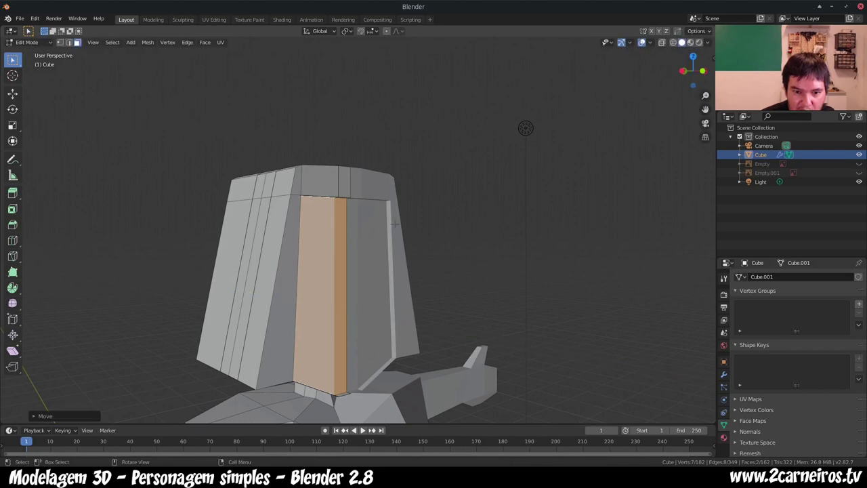
mouse_move(299, 332)
middle_down()
mouse_move(315, 305)
mouse_move(316, 326)
middle_up()
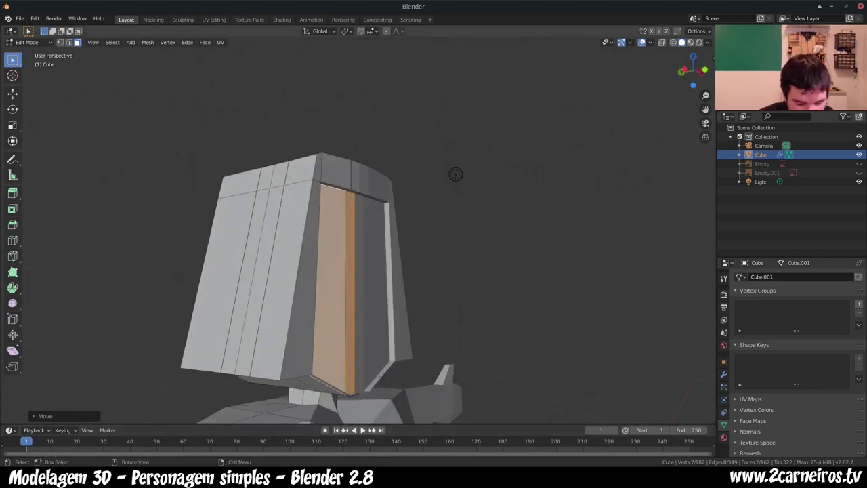
Step: Delete one stray edge at the hair's base and dissolve another beside the shoulder
key(2)
middle_drag(285, 380, 285, 388)
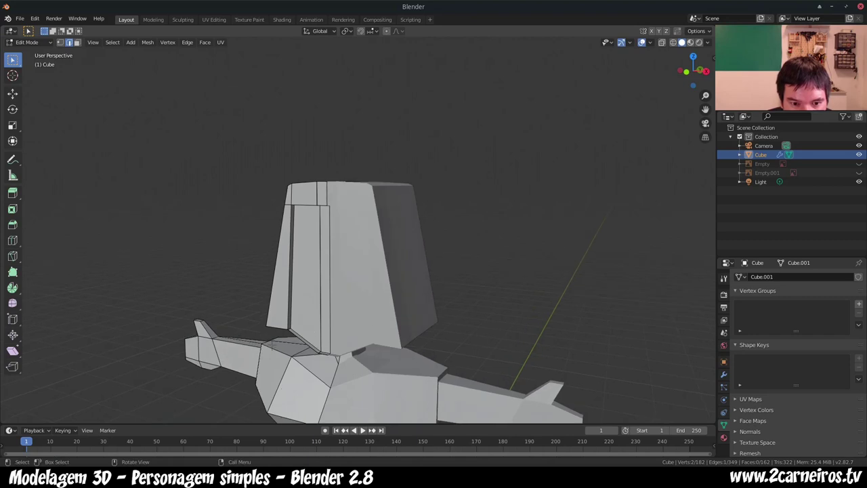
scroll(285, 388, up, 2)
scroll(249, 344, up, 2)
shift+middle_drag(249, 343, 234, 327)
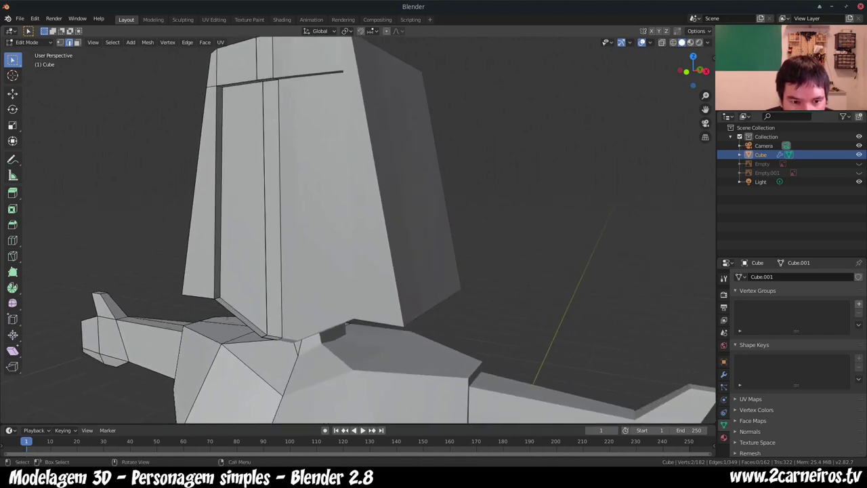
key(x)
click(218, 298)
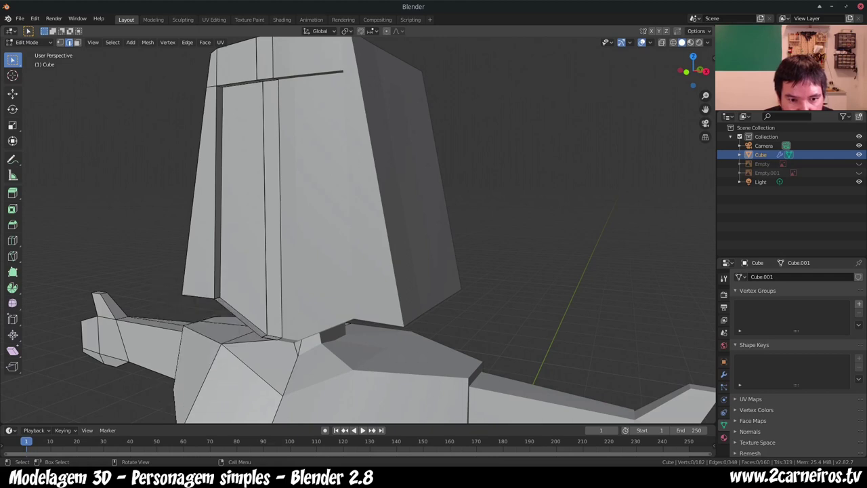
click(238, 318)
key(ctrl+x)
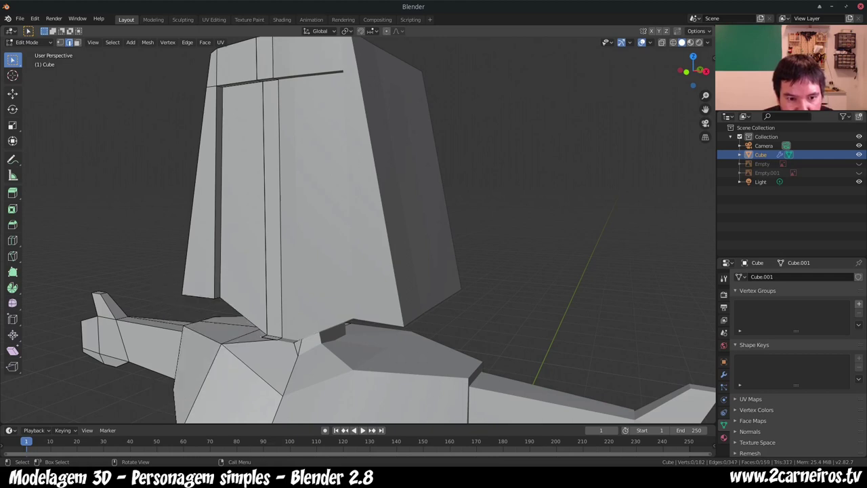
Step: Delete two more small edges and their faces at the hair's lower corner
middle_drag(298, 342, 271, 342)
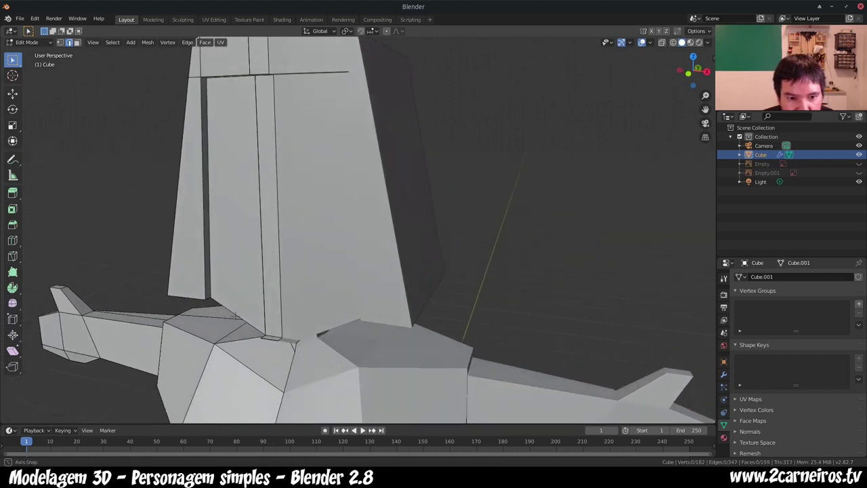
key(x)
click(271, 344)
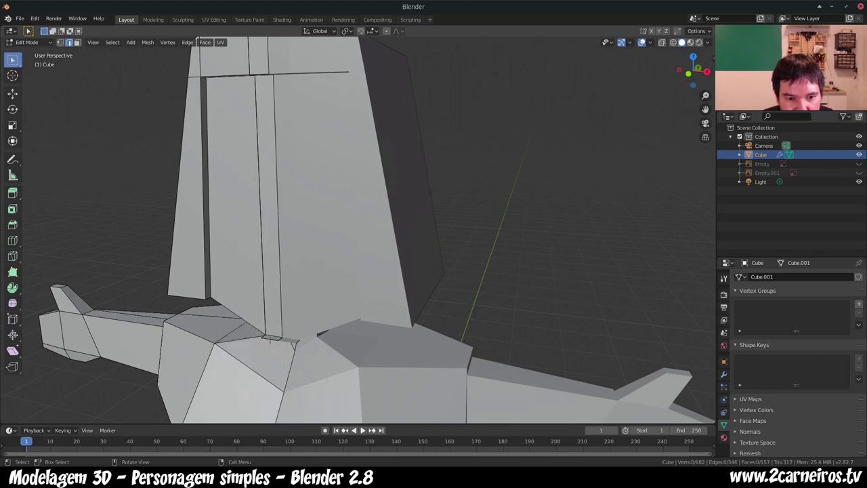
click(271, 339)
key(x)
click(271, 339)
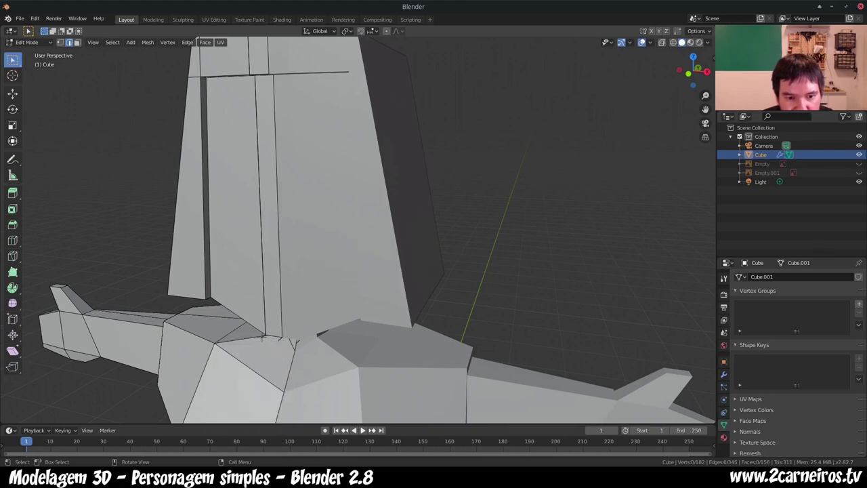
scroll(264, 339, up, 3)
middle_drag(264, 338, 290, 355)
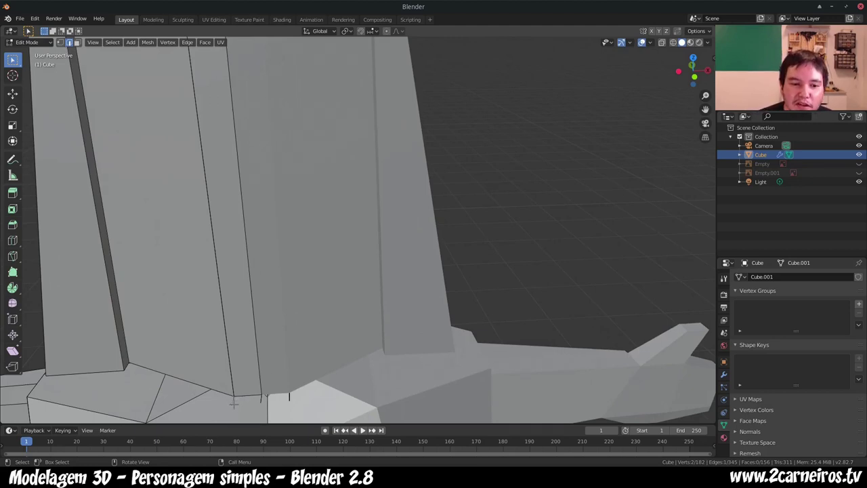
Step: Delete six stray edges along the hair's base, then return to a front view of the torso
key(x)
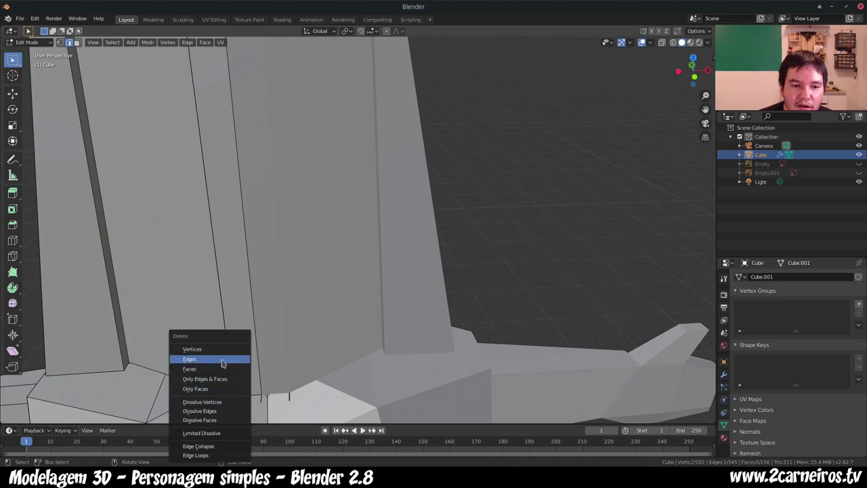
click(222, 362)
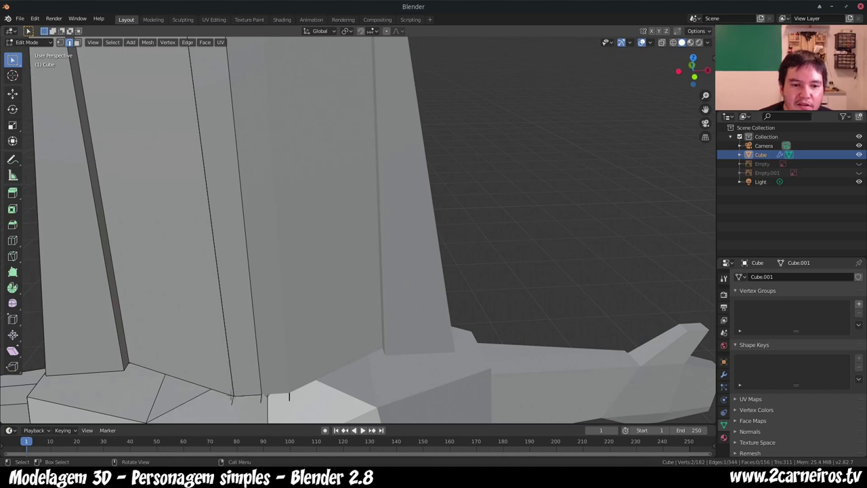
key(x)
click(223, 364)
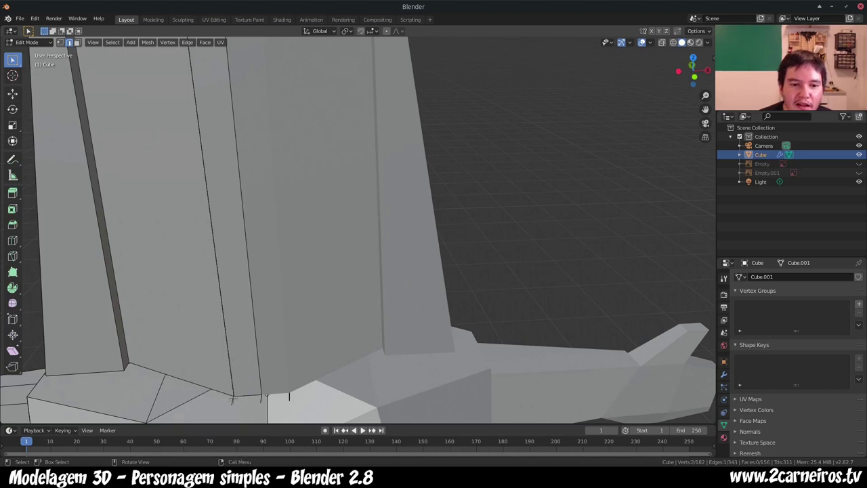
key(x)
click(221, 364)
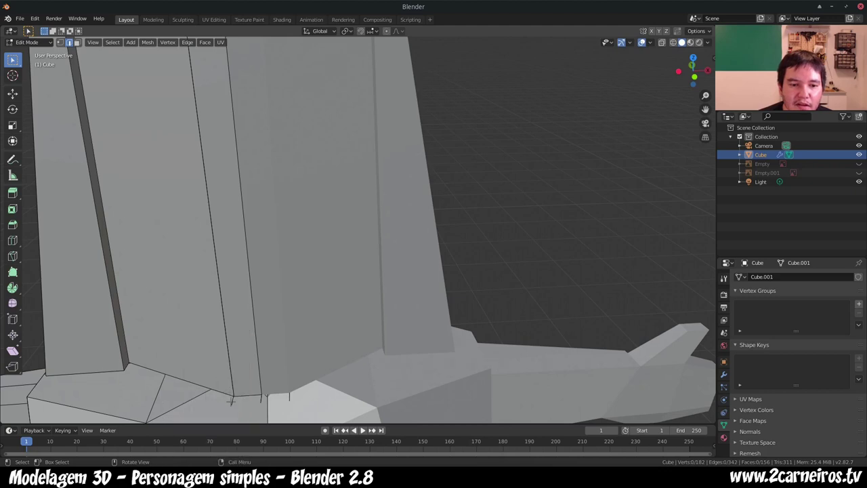
key(x)
click(226, 365)
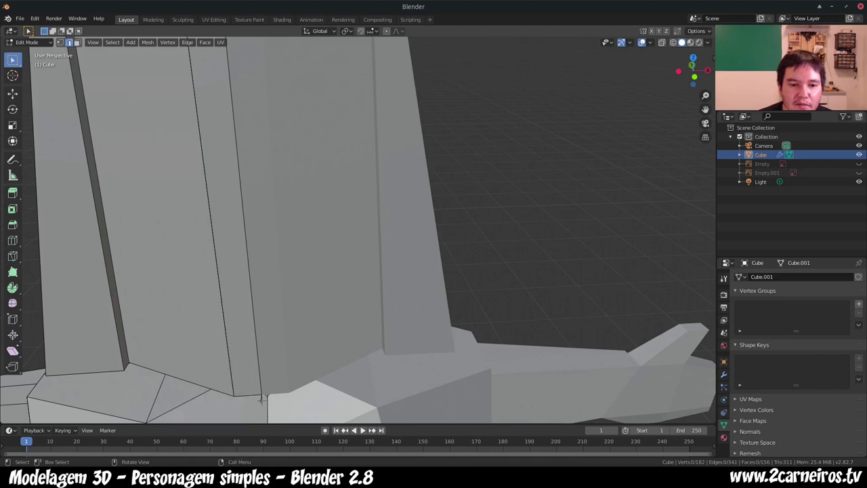
key(x)
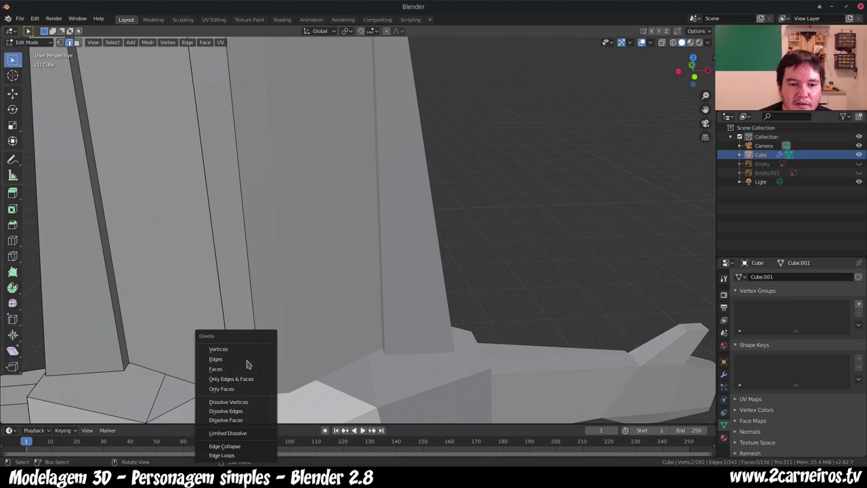
click(246, 359)
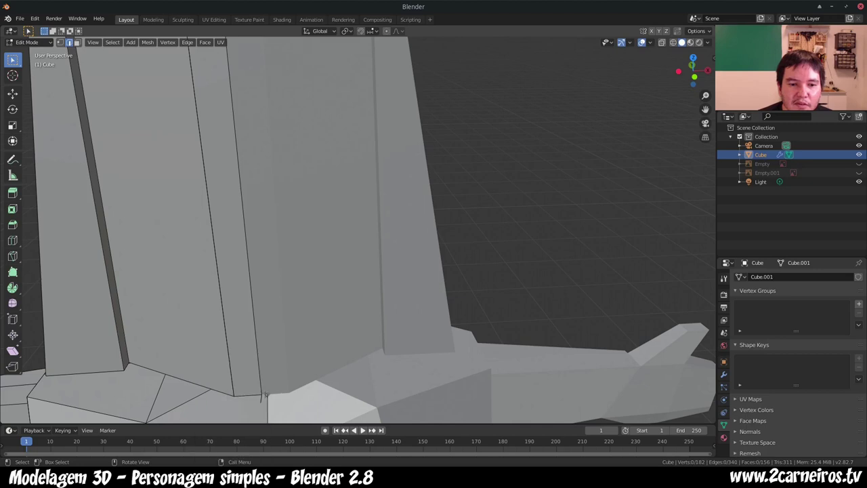
key(x)
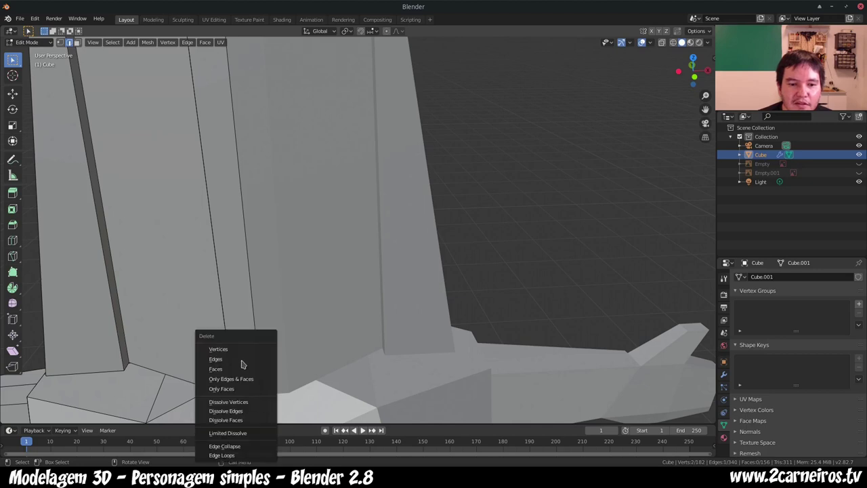
click(242, 359)
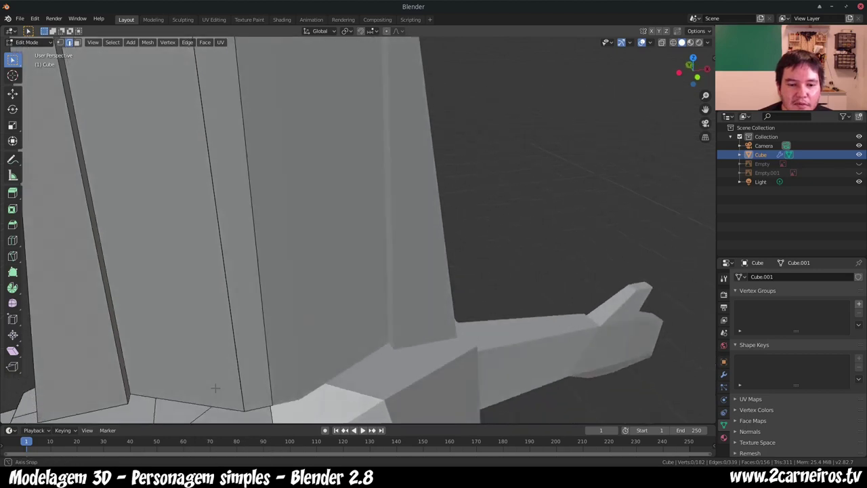
middle_drag(208, 391, 192, 351)
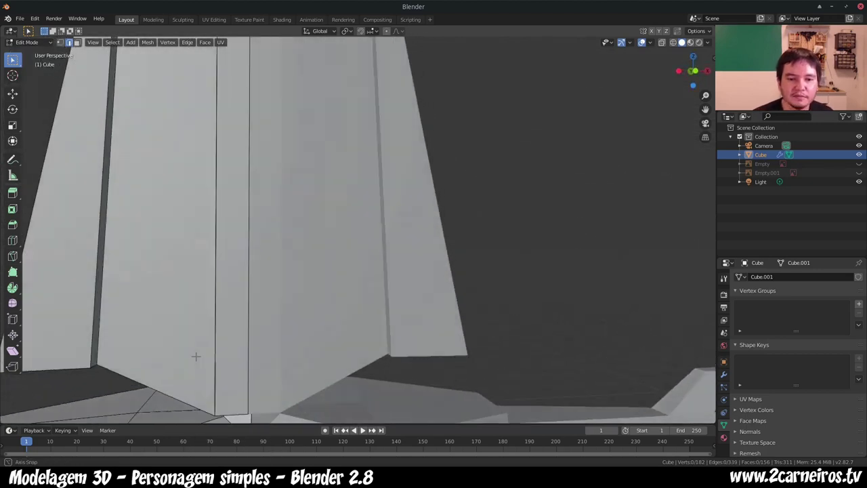
scroll(339, 237, down, 4)
middle_drag(338, 271, 406, 258)
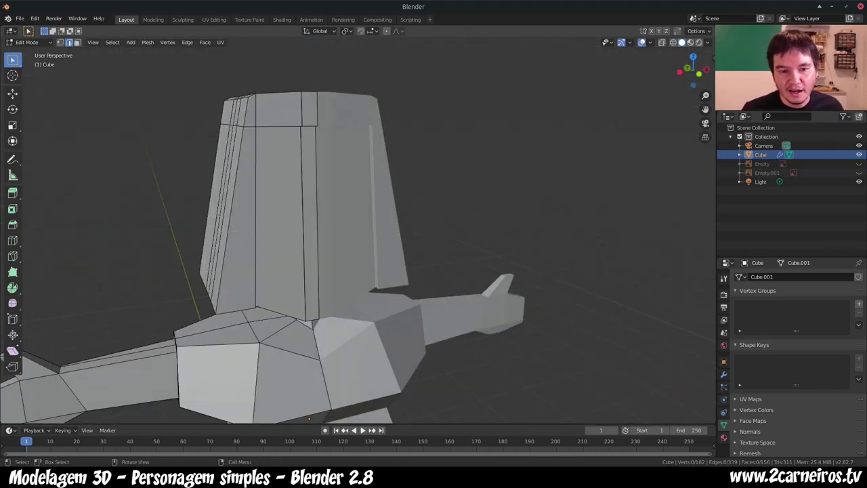
middle_drag(309, 339, 309, 325)
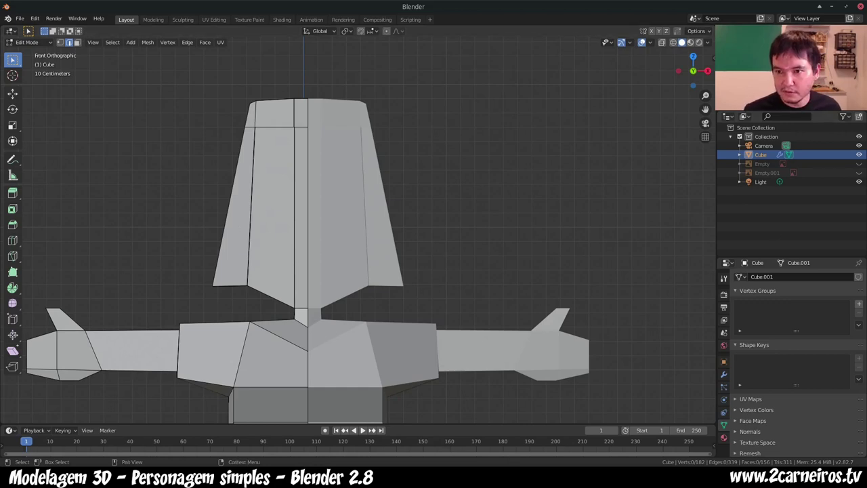
Step: Show the two reference images again and lower the hair's top vertices about 0.25 m
drag(858, 163, 858, 172)
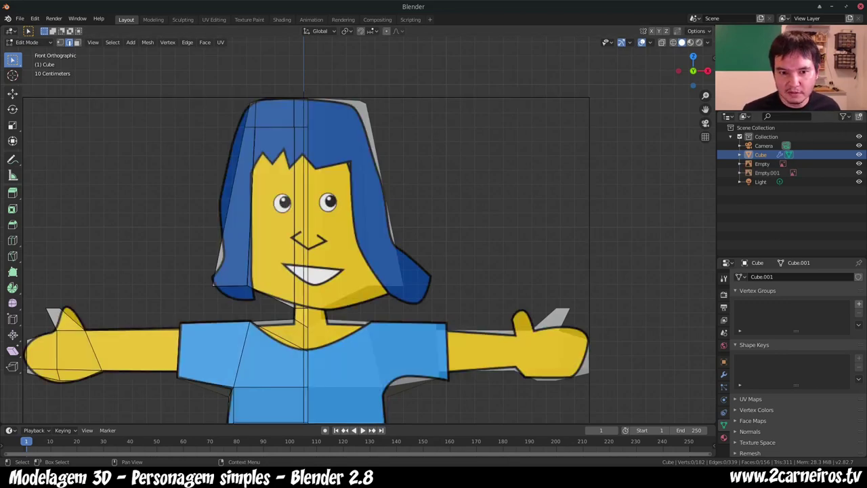
scroll(238, 123, down, 1)
scroll(238, 122, up, 2)
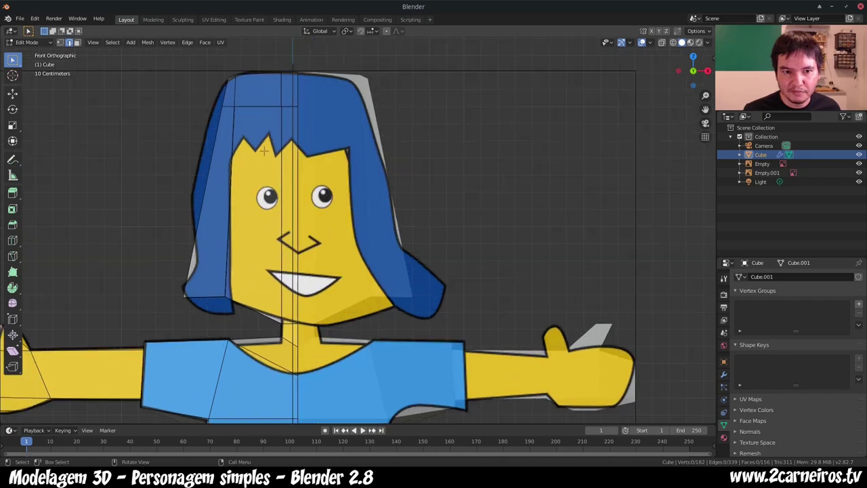
click(238, 122)
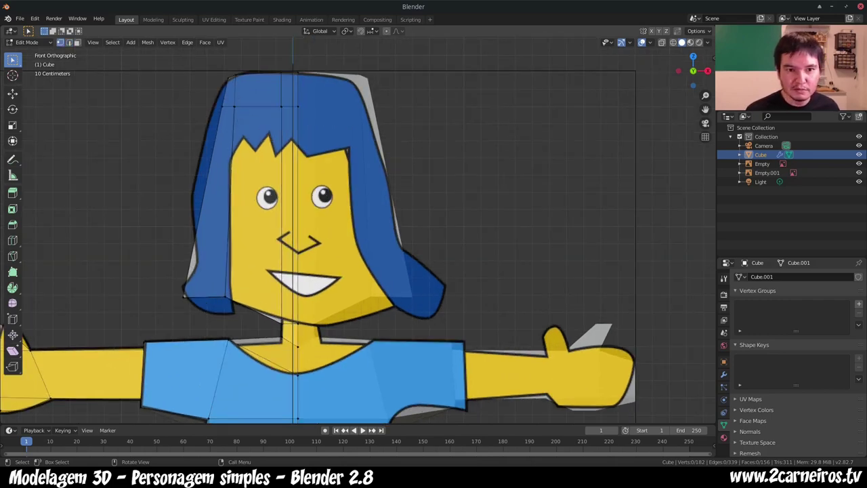
drag(195, 94, 429, 122)
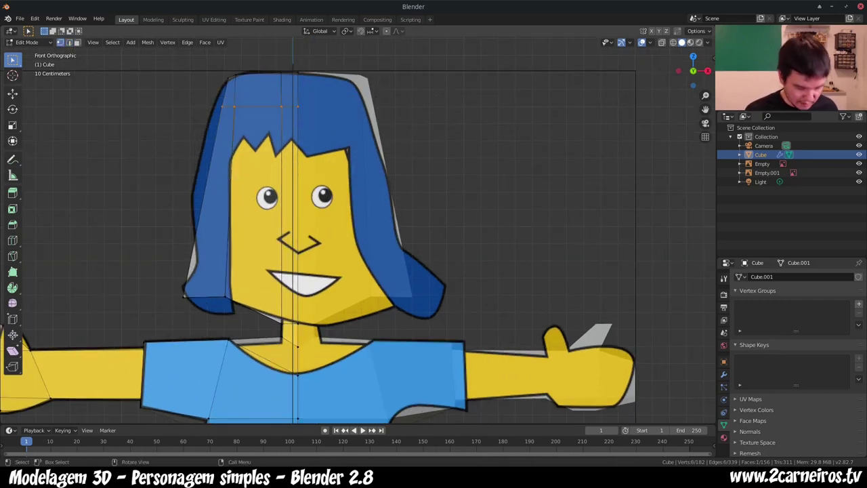
drag(195, 90, 470, 128)
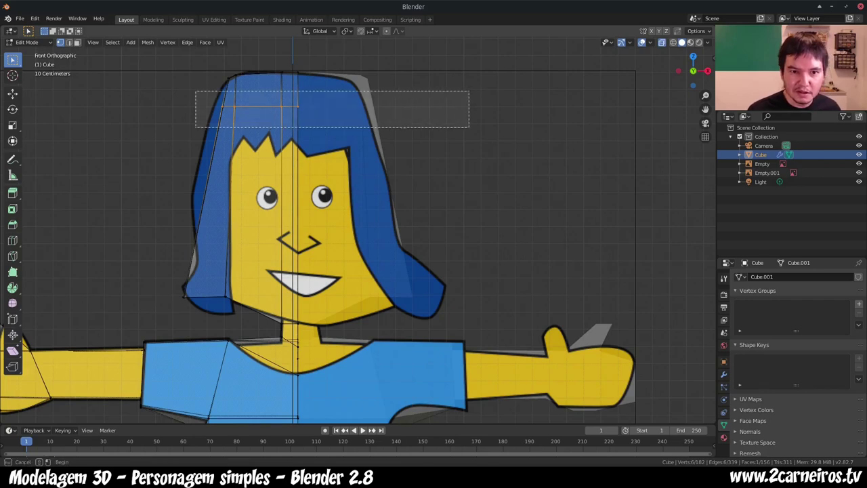
key(g)
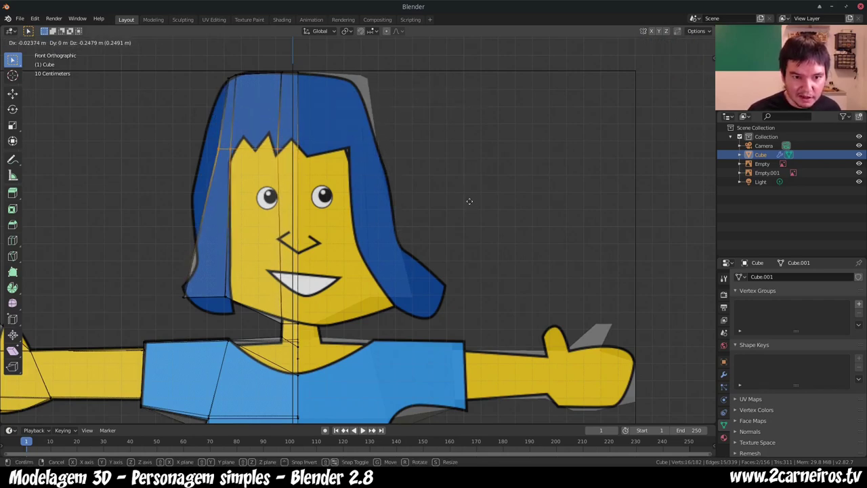
click(470, 210)
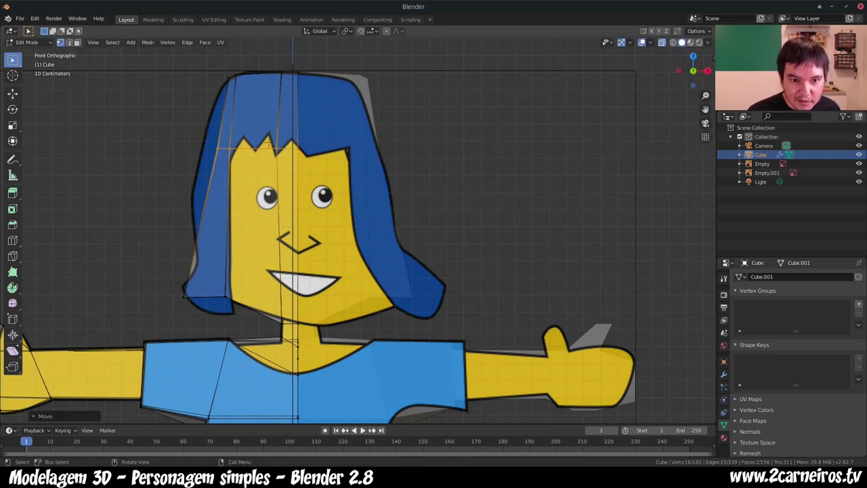
Step: Nudge the fringe-tip vertices down about 0.04 m
drag(271, 145, 283, 161)
key(g)
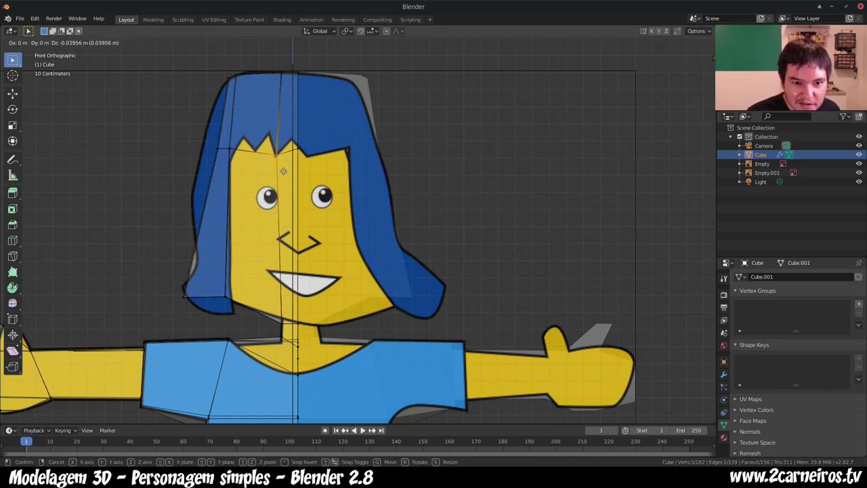
click(281, 169)
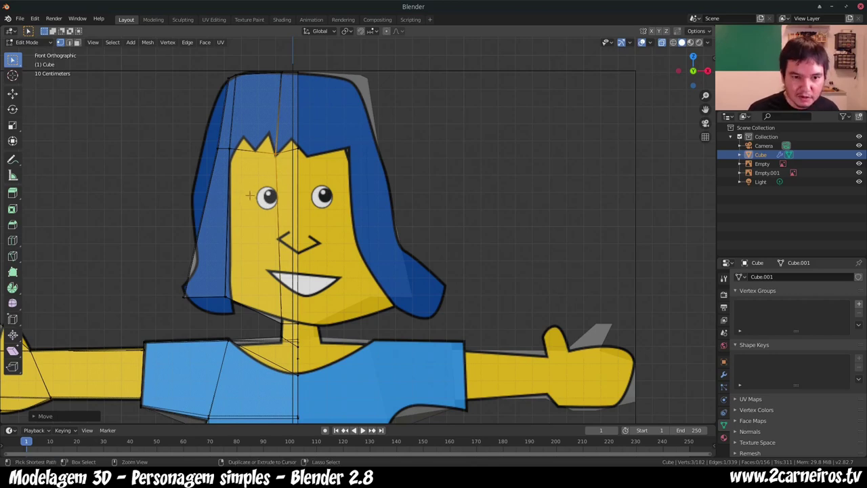
Step: Add a vertical loop cut on the fringe and pull two hairline vertices into spikes
key(ctrl+r)
click(260, 145)
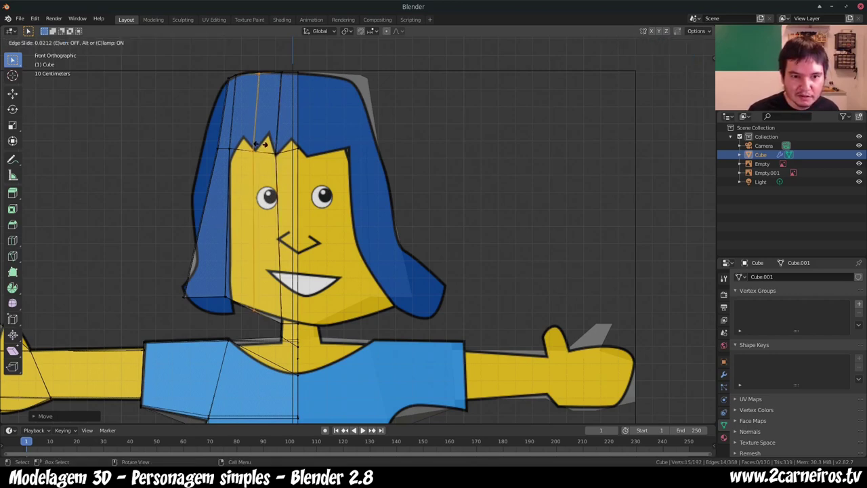
click(263, 144)
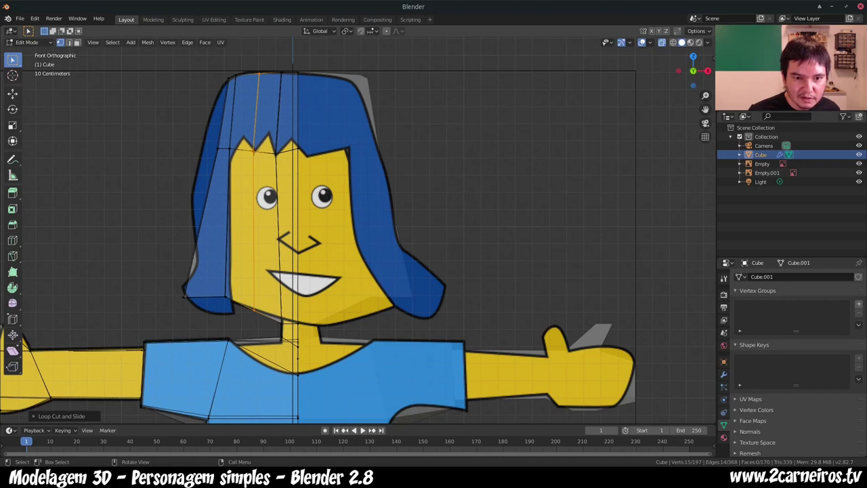
click(263, 160)
key(g)
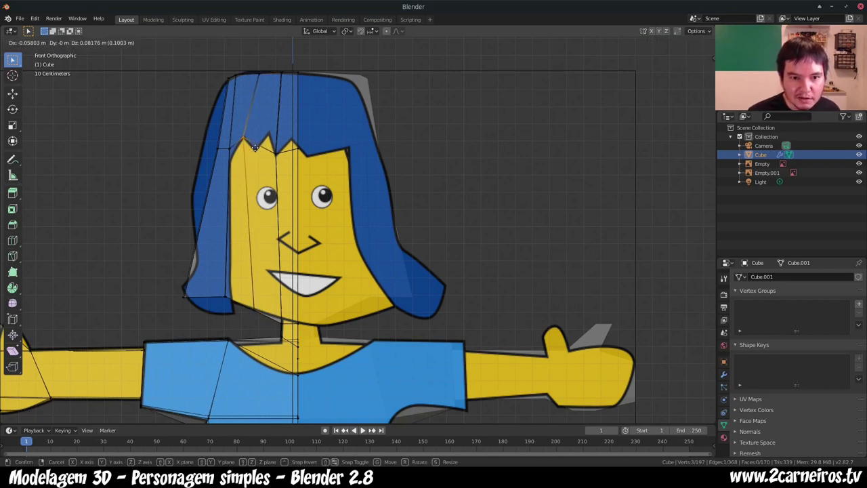
click(257, 149)
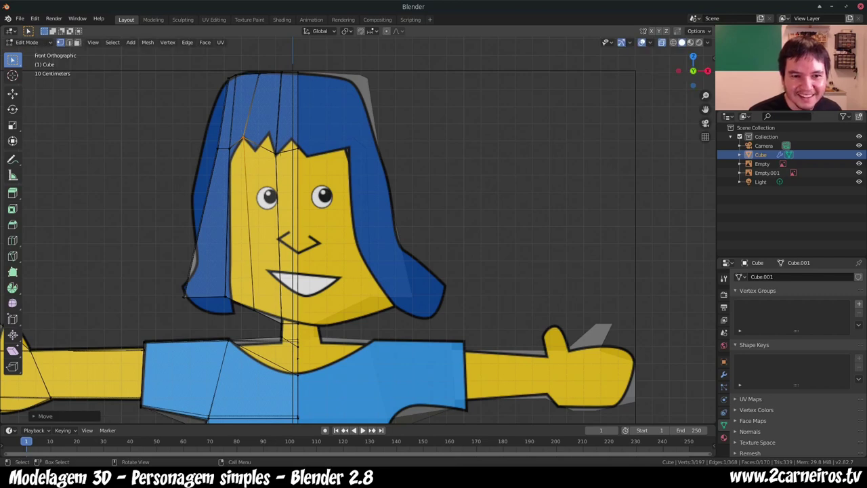
key(alt+a)
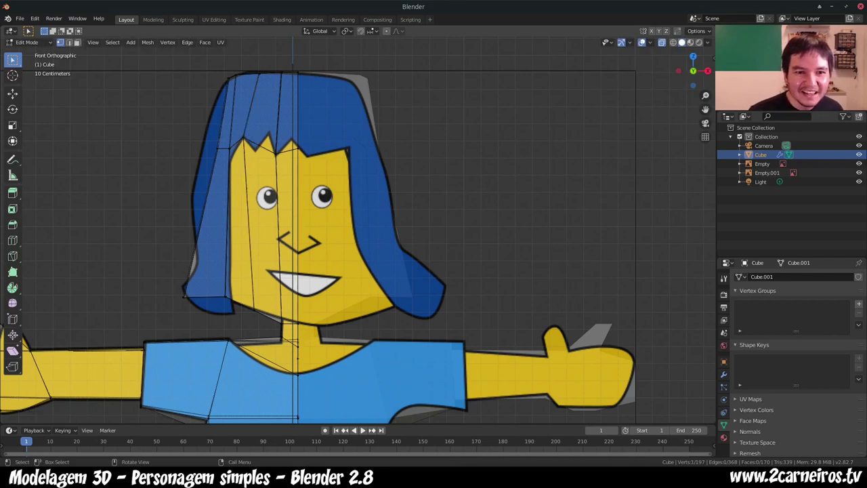
click(229, 153)
key(g)
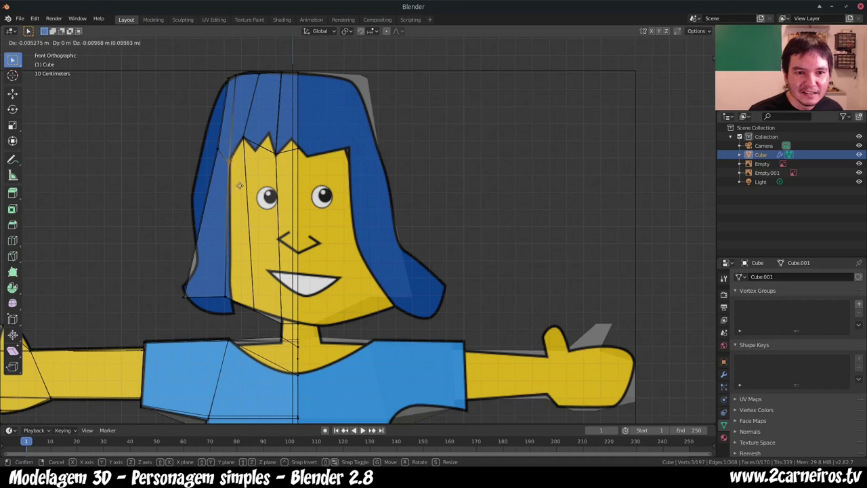
click(239, 184)
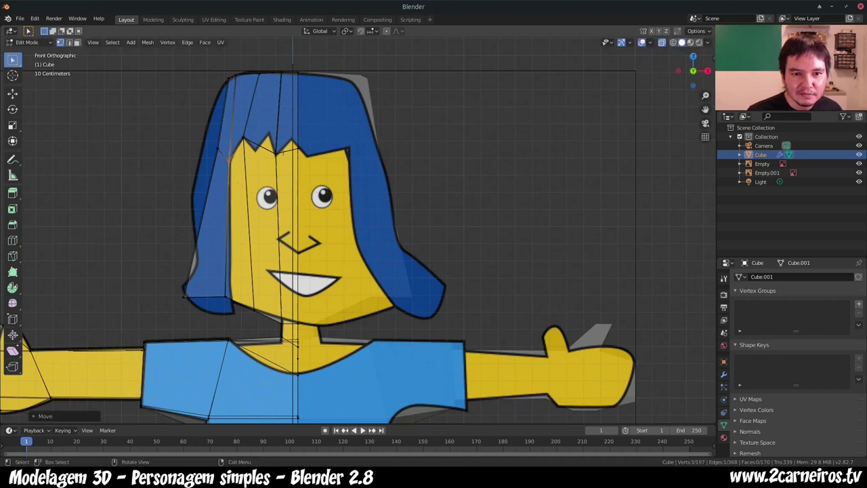
Step: Reposition another hairline vertex, a neck vertex and a fringe spike vertex
click(274, 142)
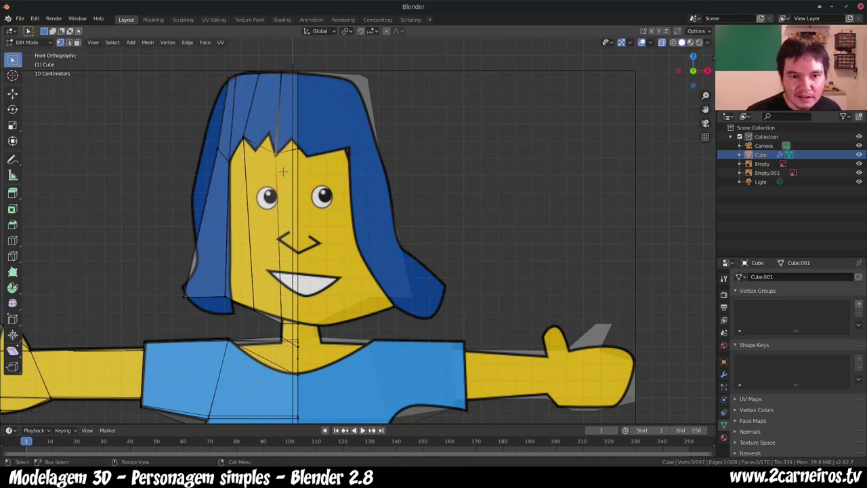
key(g)
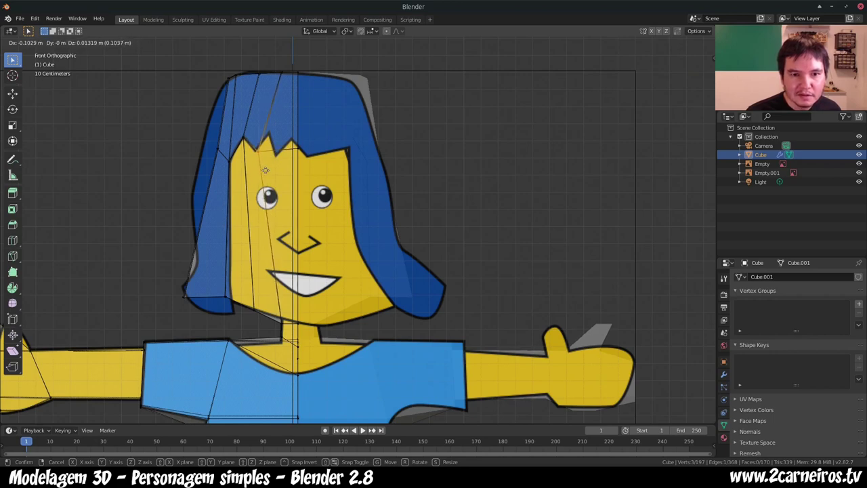
click(267, 174)
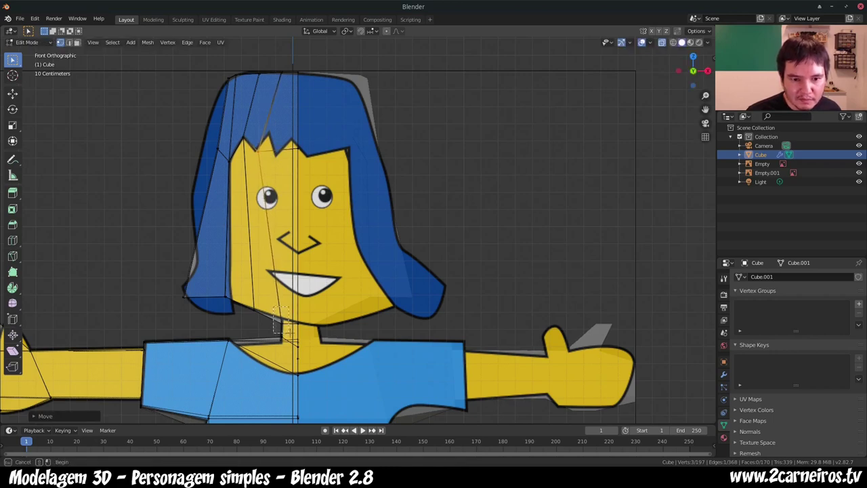
click(288, 329)
key(g)
click(287, 328)
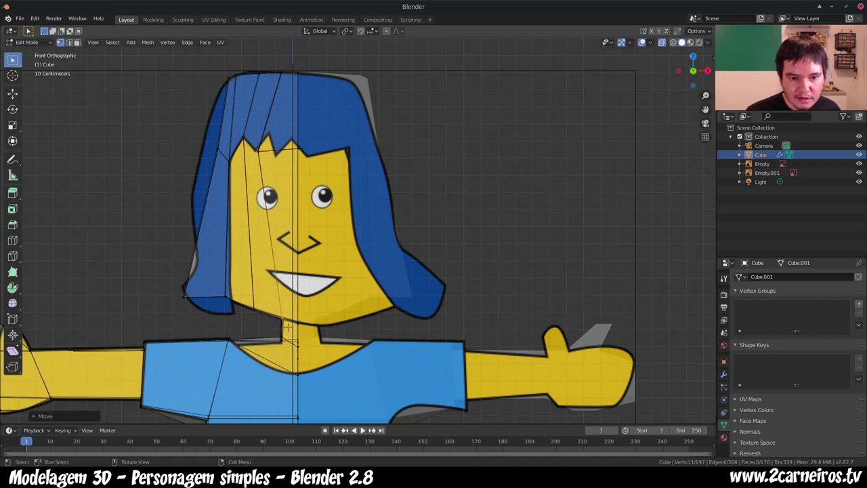
click(259, 135)
key(g)
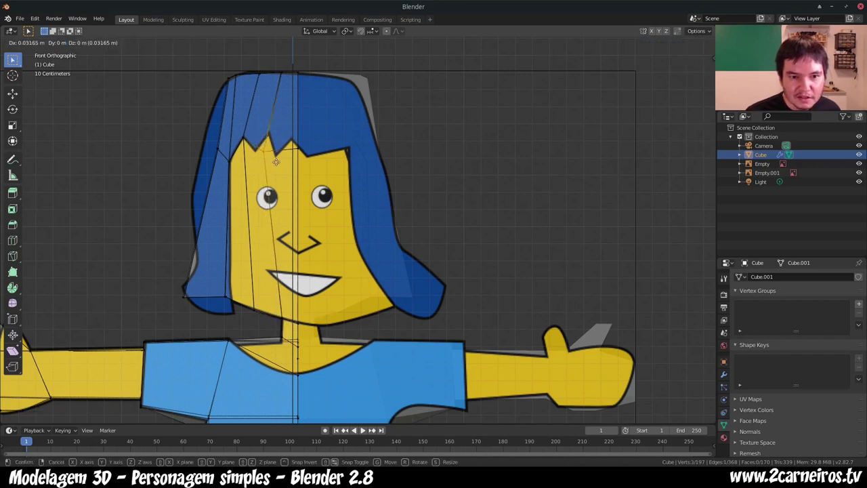
click(284, 166)
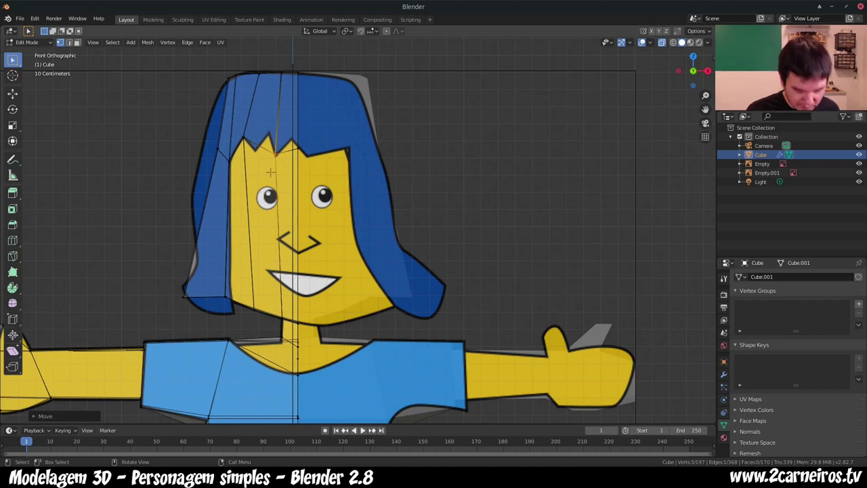
Step: Add a second edge loop across hair and face, then hide a selected vertex
key(ctrl+r)
click(275, 155)
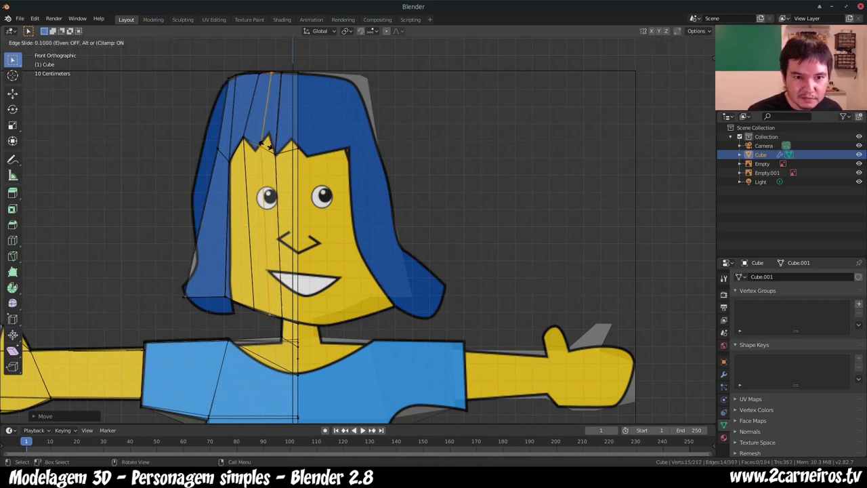
click(266, 145)
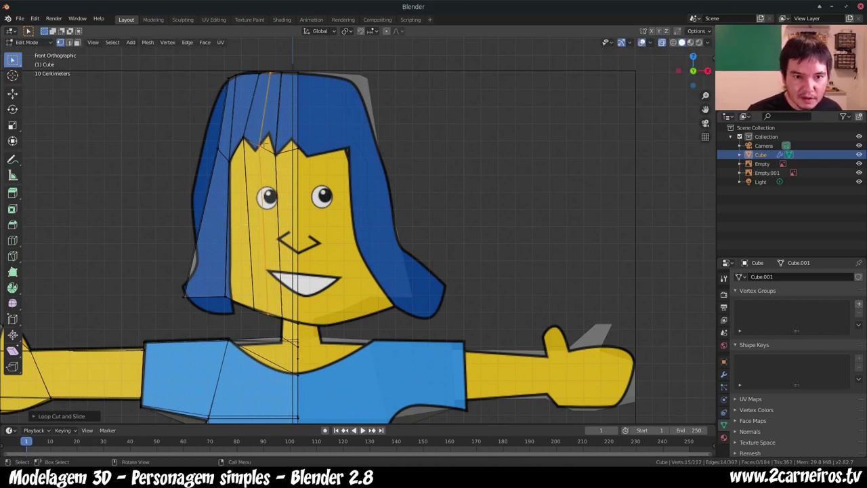
click(263, 156)
key(h)
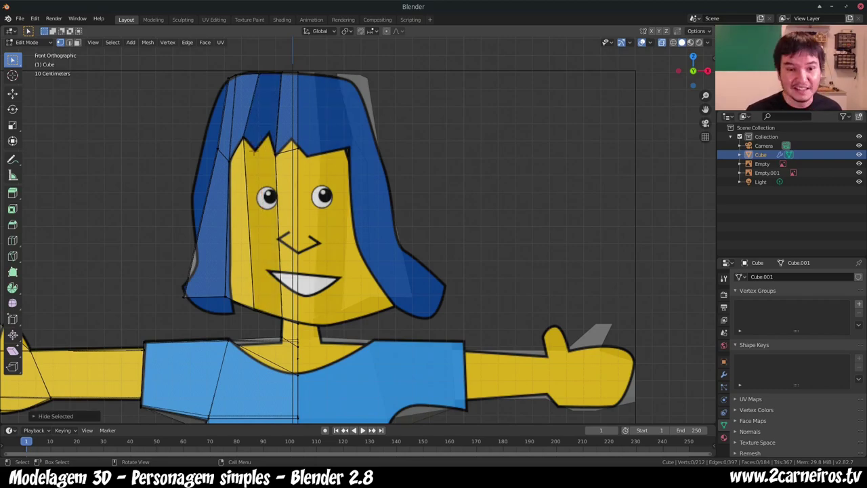
mouse_move(296, 342)
middle_down()
mouse_move(313, 398)
mouse_move(316, 375)
middle_up()
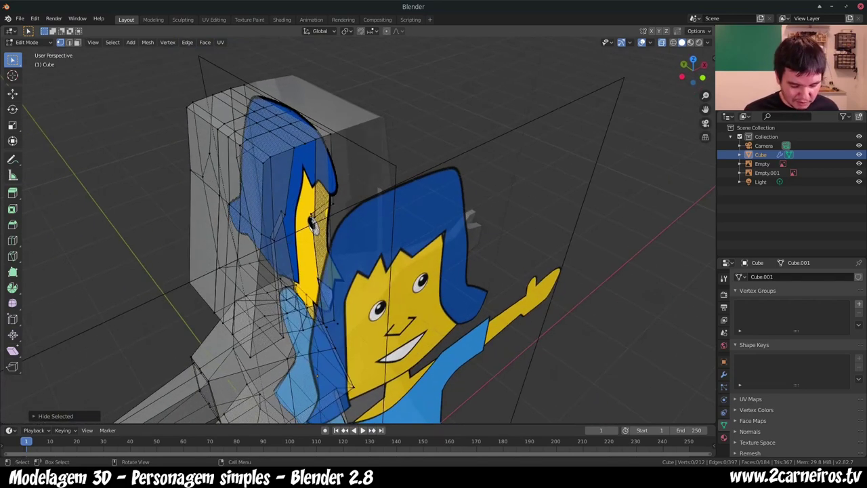
Step: Unhide all geometry and shift the vertical hair edge loop running through the fringe
key(alt+h)
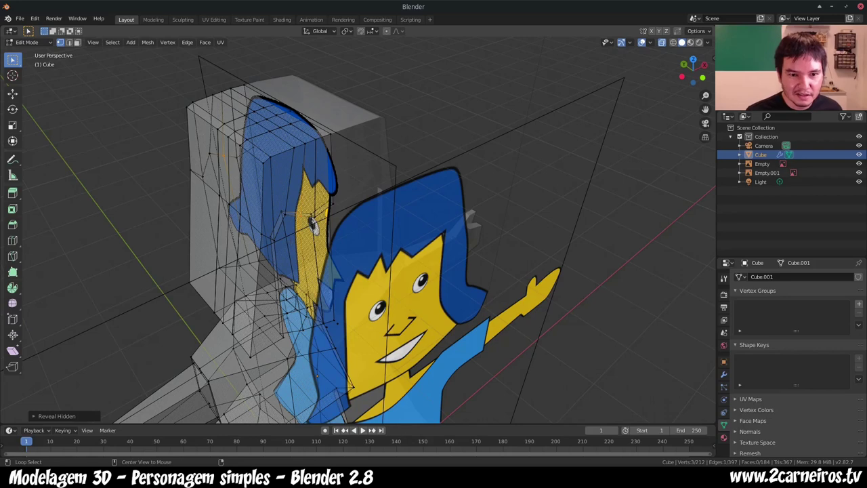
key(KP_1)
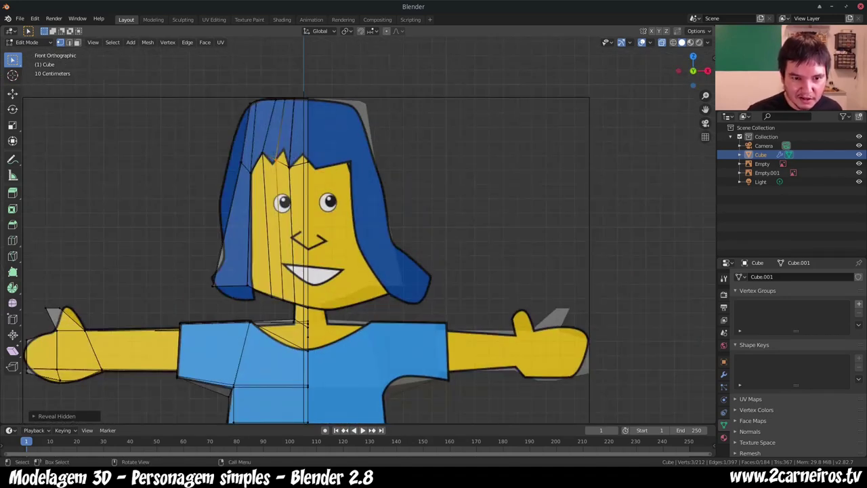
click(282, 175)
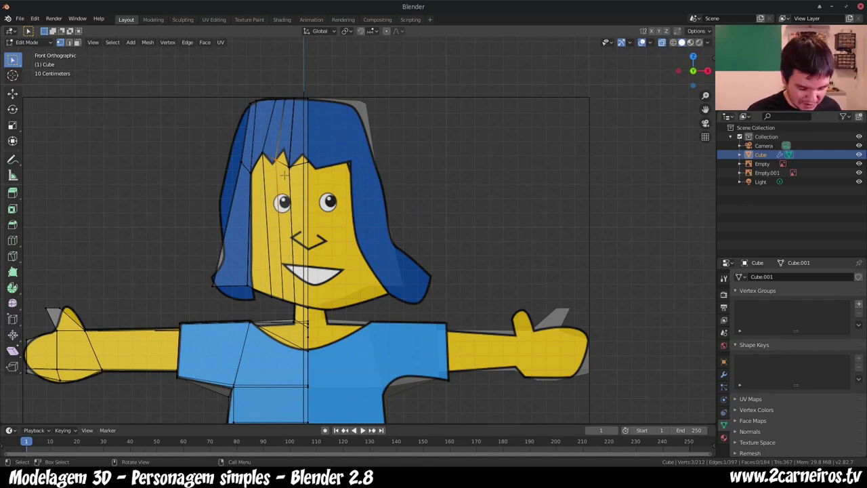
key(a)
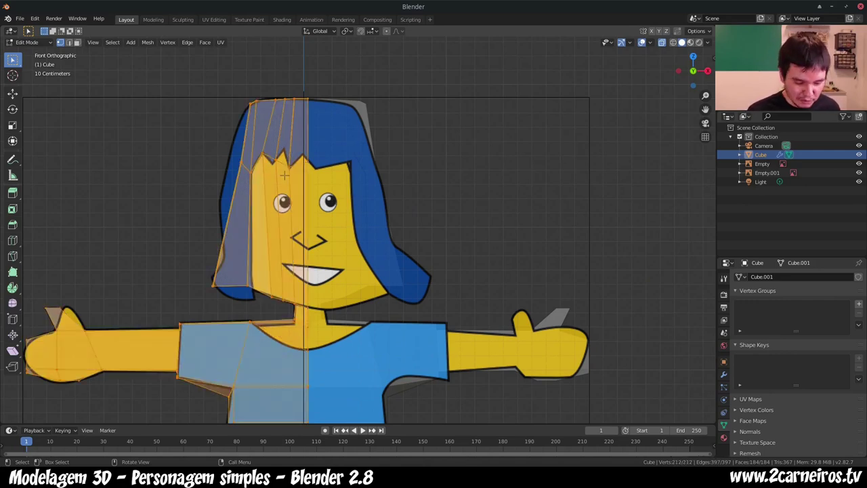
key(alt+a)
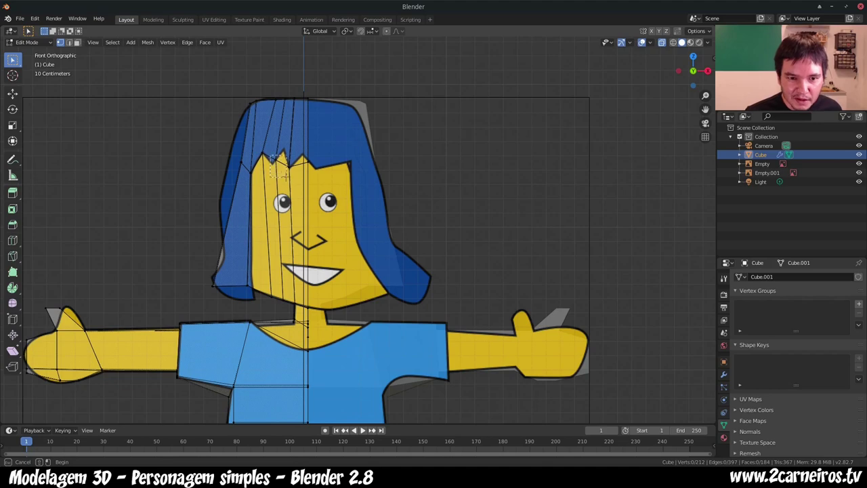
alt+click(285, 176)
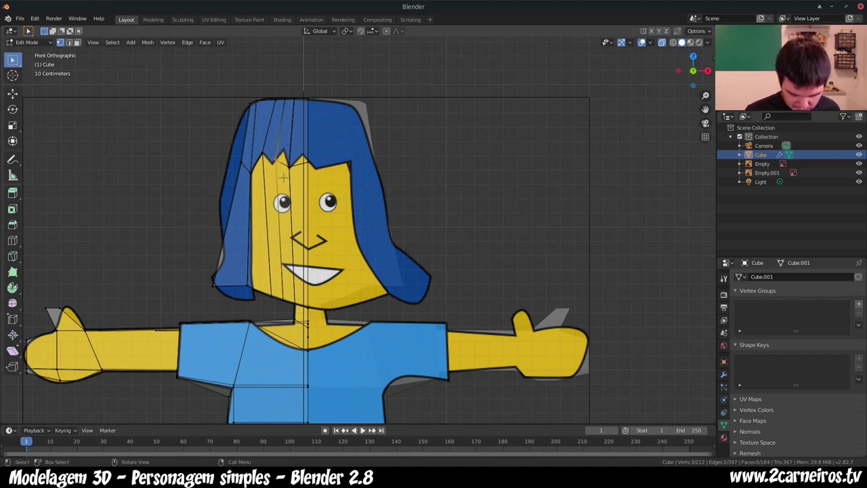
key(g)
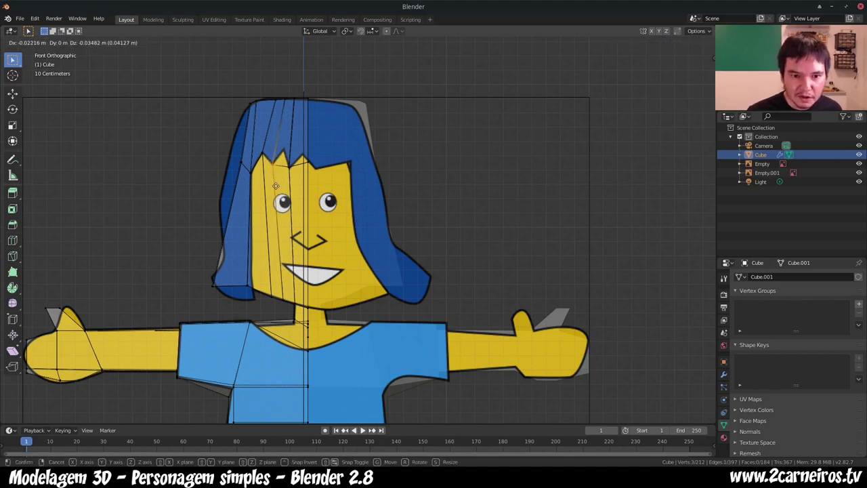
click(275, 185)
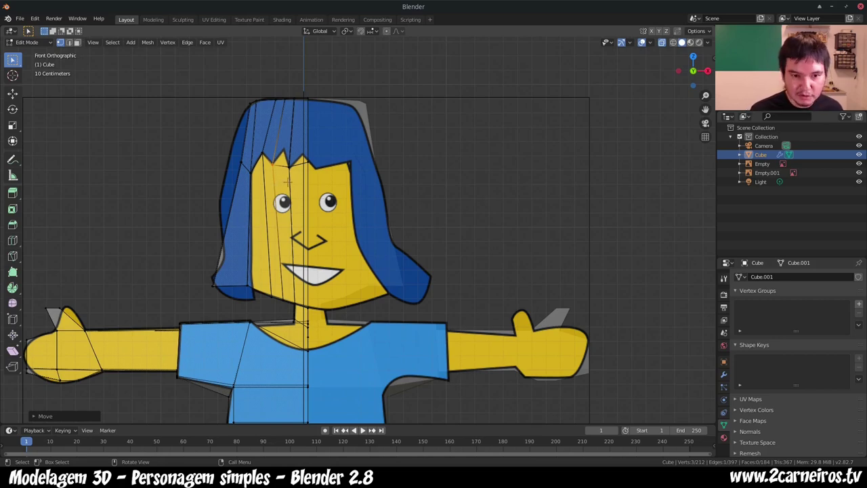
Step: Add a loop cut across the front hair and pull the fringe tip vertices into jagged spikes
key(ctrl+r)
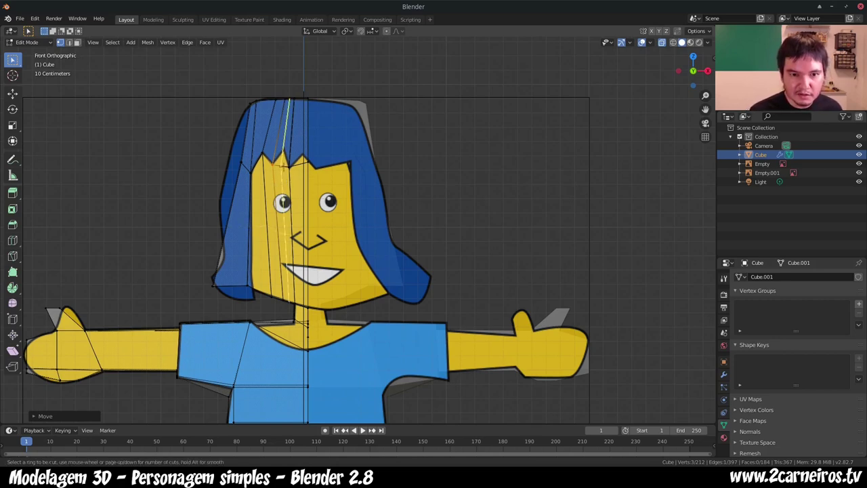
click(280, 164)
click(279, 164)
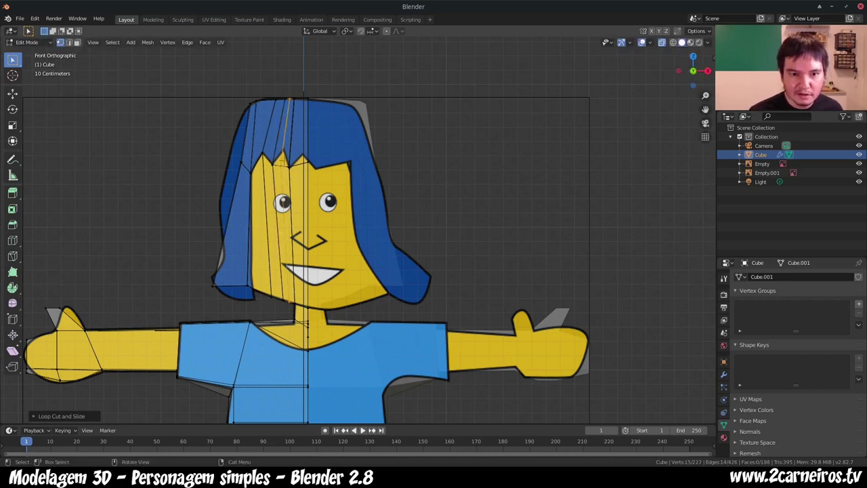
click(285, 180)
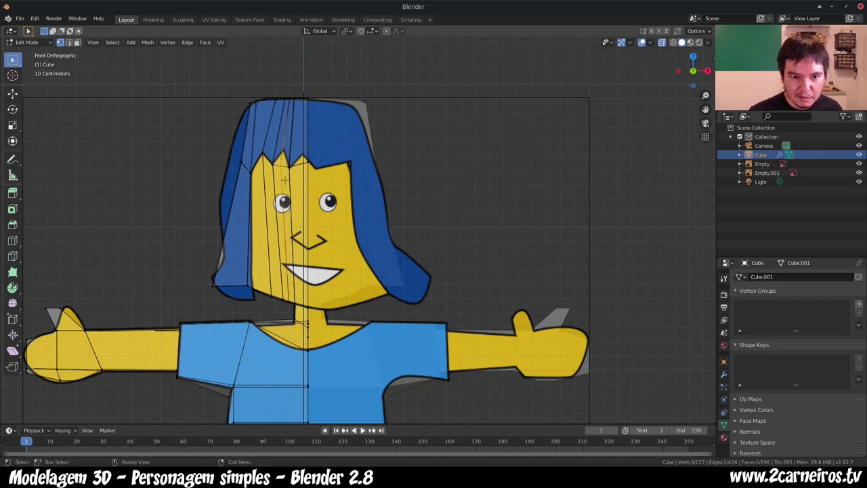
key(g)
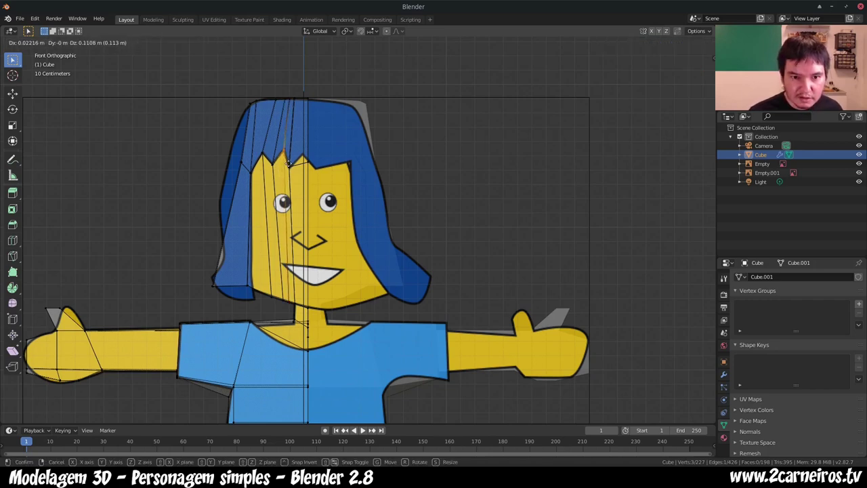
click(285, 147)
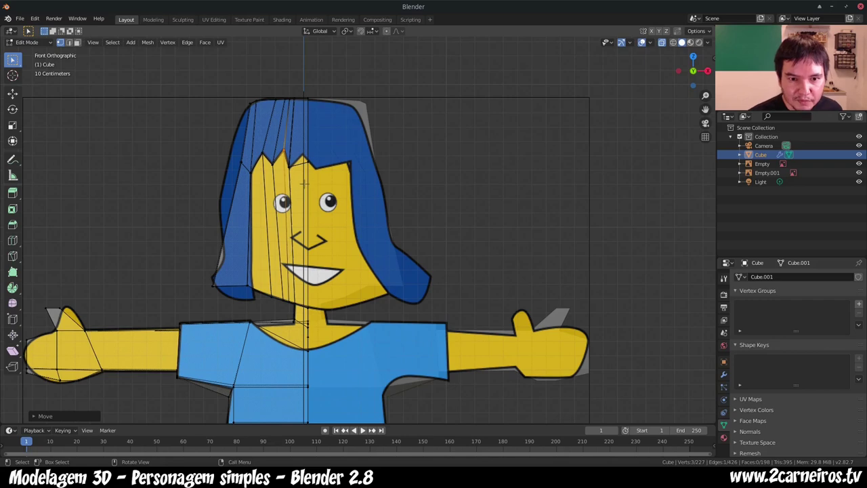
key(g)
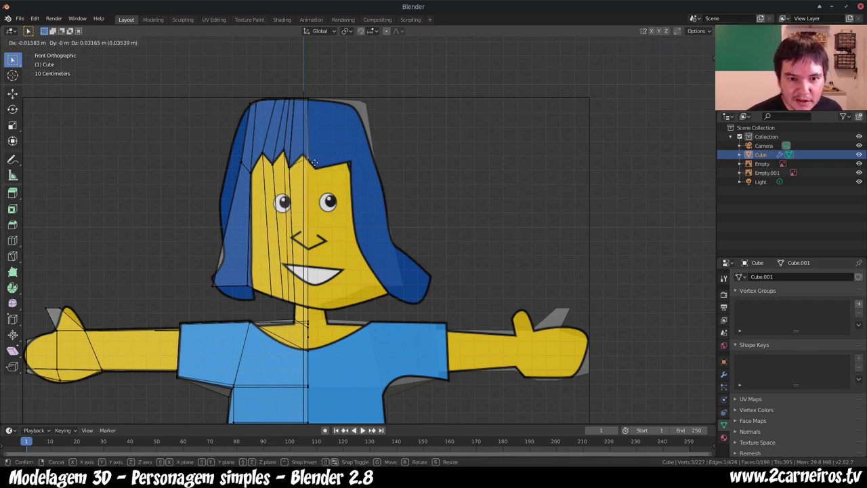
click(313, 161)
mouse_move(379, 61)
middle_down()
mouse_move(427, 57)
mouse_move(170, 66)
middle_up()
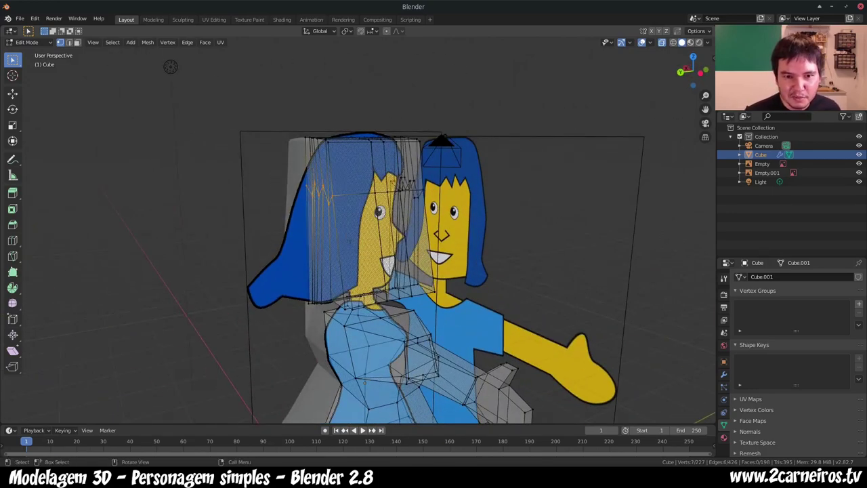
Step: In the side profile view, scale the selected hair vertices to zero on X with sx0
key(KP_1)
key(KP_3)
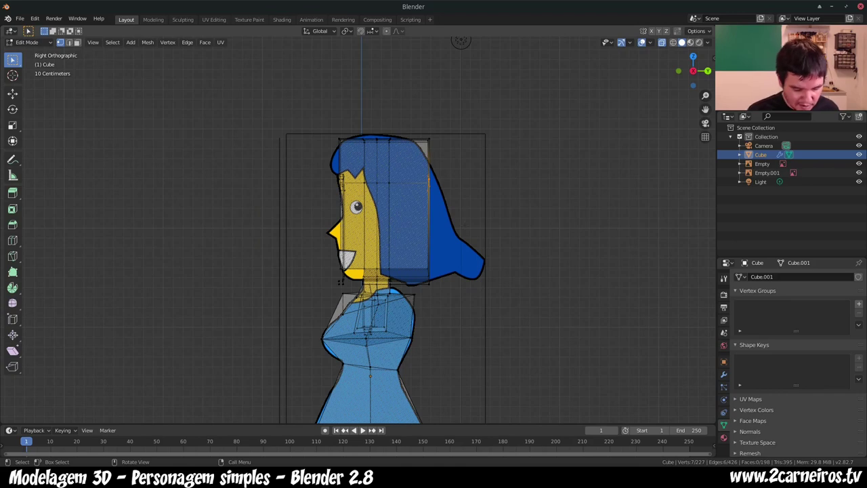
text(sx0)
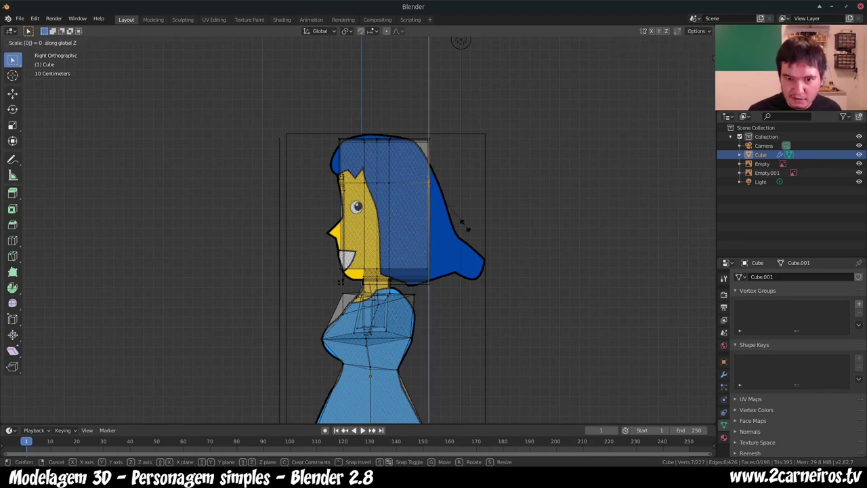
key(Return)
mouse_move(466, 226)
middle_down()
mouse_move(407, 234)
mouse_move(433, 234)
mouse_move(420, 237)
mouse_move(355, 230)
middle_up()
key(KP_1)
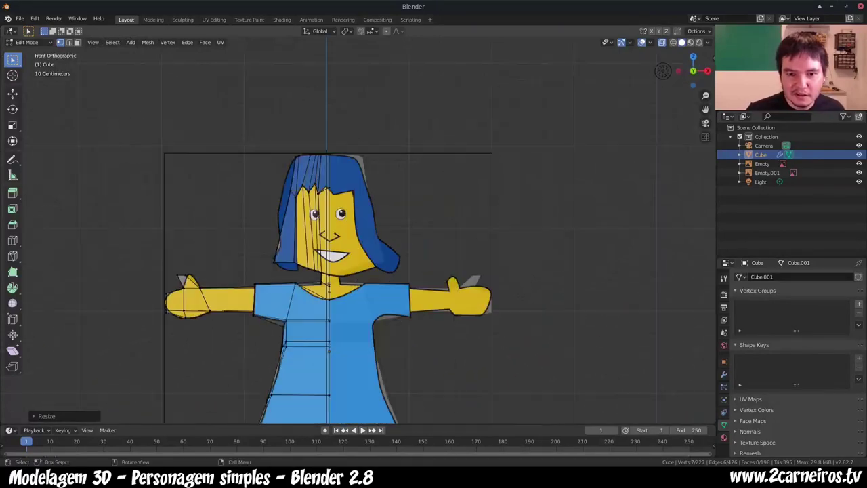
mouse_move(663, 70)
middle_down()
mouse_move(352, 76)
mouse_move(515, 76)
middle_up()
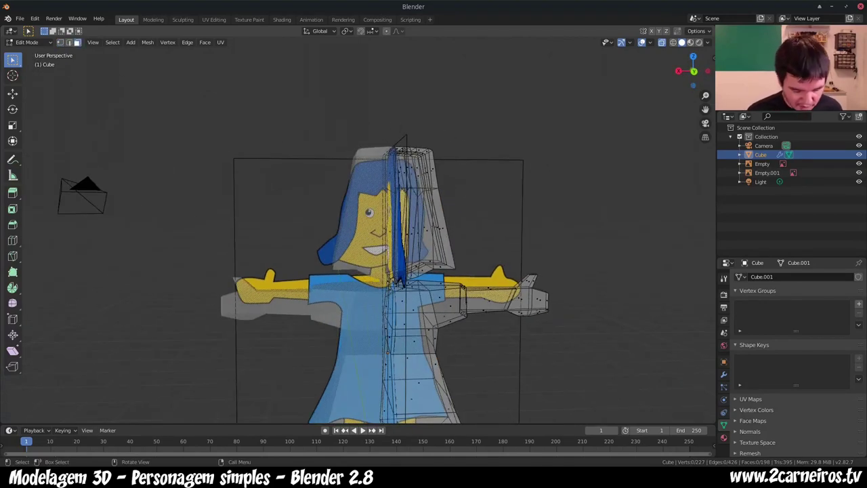
Step: From the back view, select four back hair faces and move and rotate them
key(alt+z)
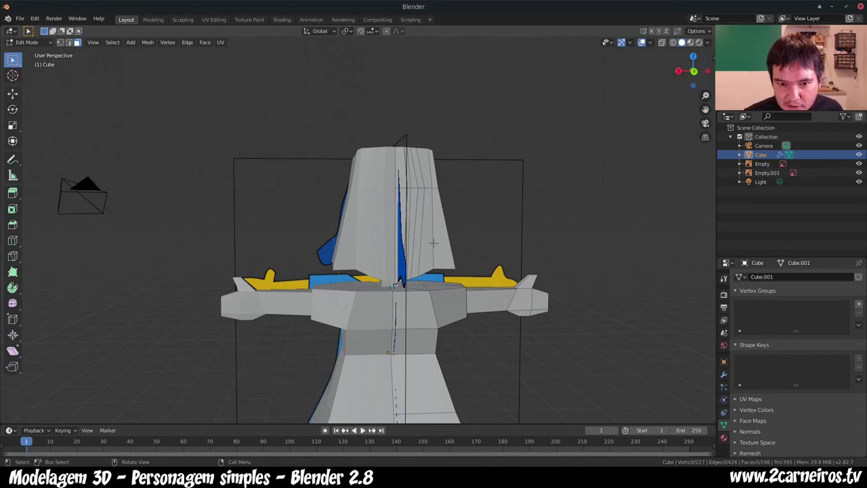
click(442, 237)
shift+click(428, 237)
shift+click(418, 236)
shift+click(411, 235)
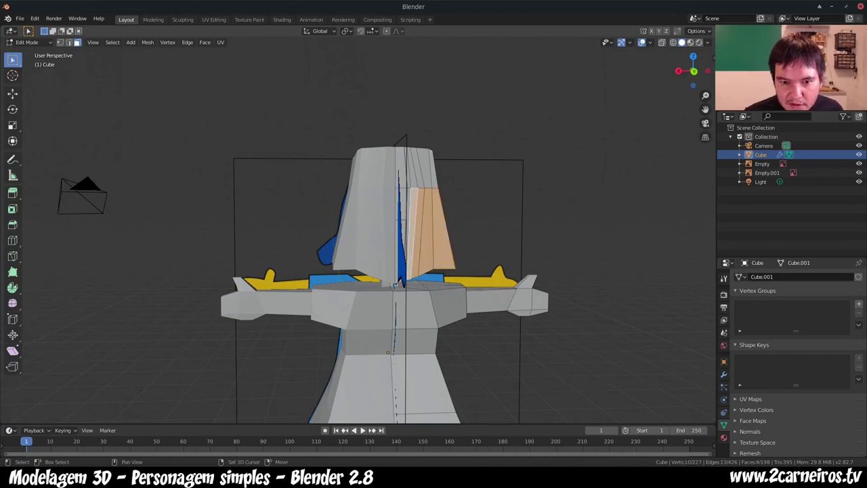
mouse_move(411, 235)
middle_down()
mouse_move(363, 220)
mouse_move(298, 223)
middle_up()
middle_drag(300, 103, 300, 108)
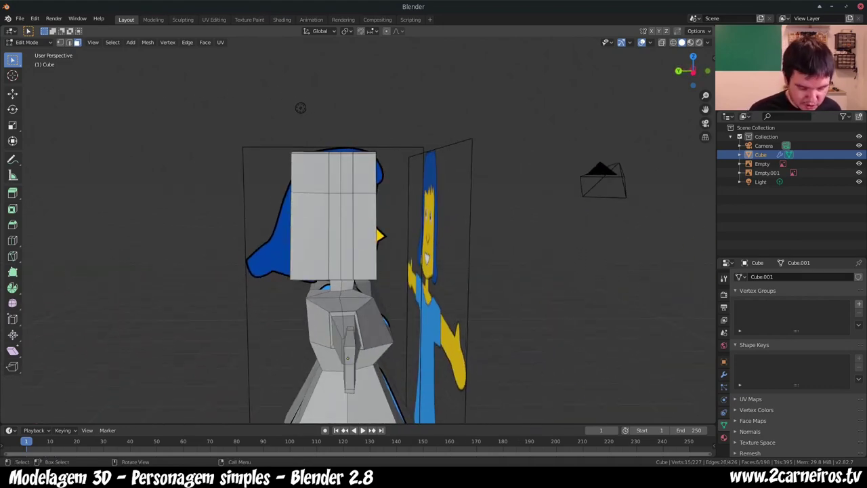
key(g)
click(274, 231)
key(r)
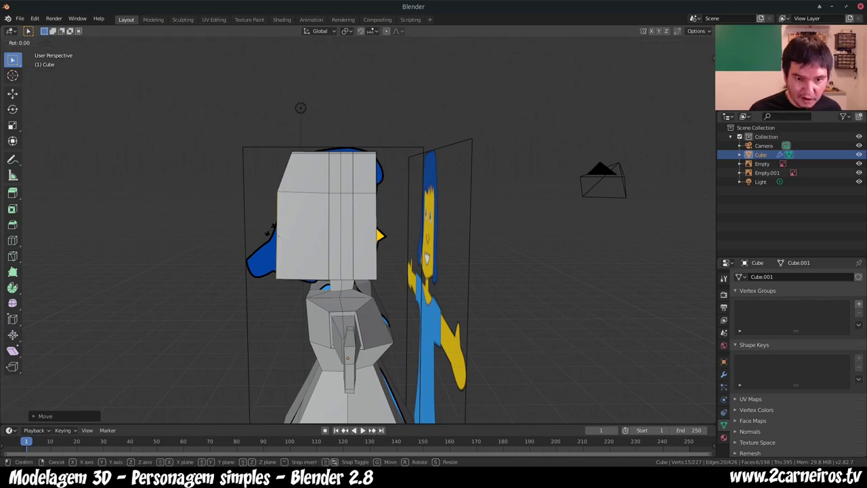
key(Return)
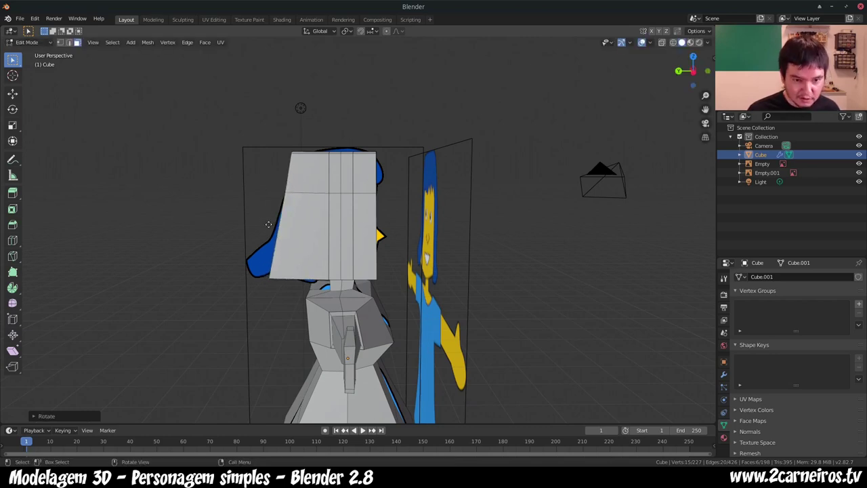
key(g)
click(268, 224)
Step: Tilt the back hair faces outward and shift them into place in the side profile
middle_drag(268, 224, 324, 225)
key(r)
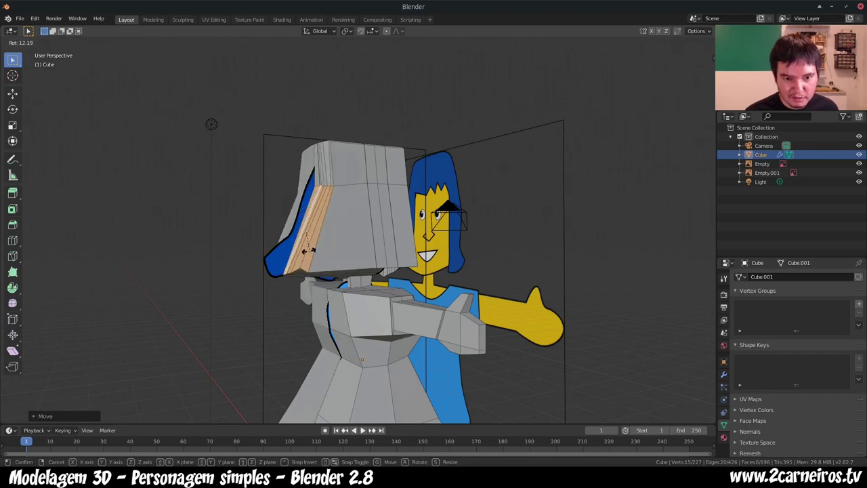
click(321, 293)
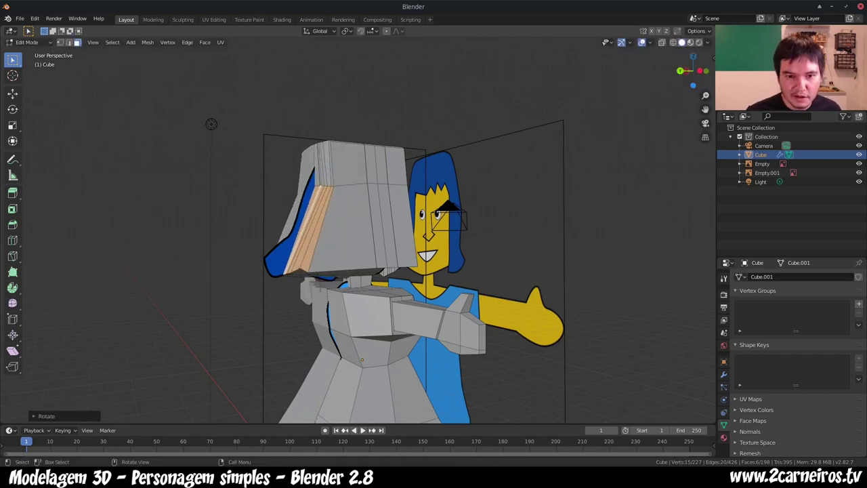
key(KP_3)
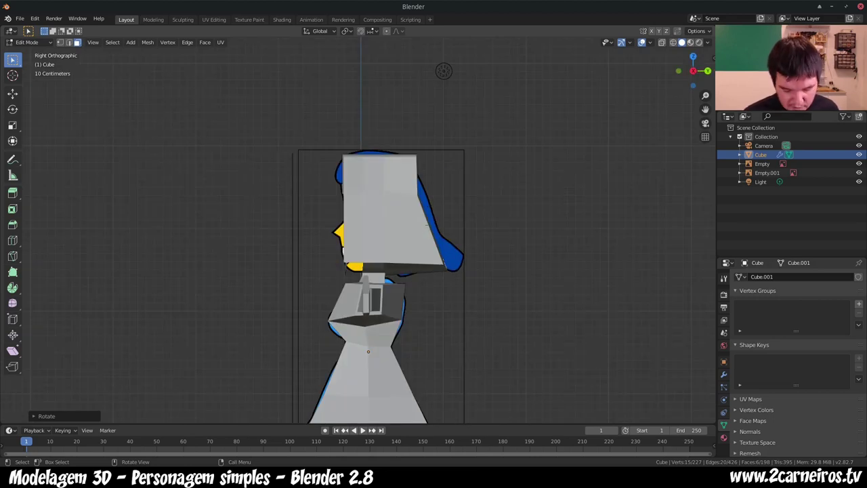
key(g)
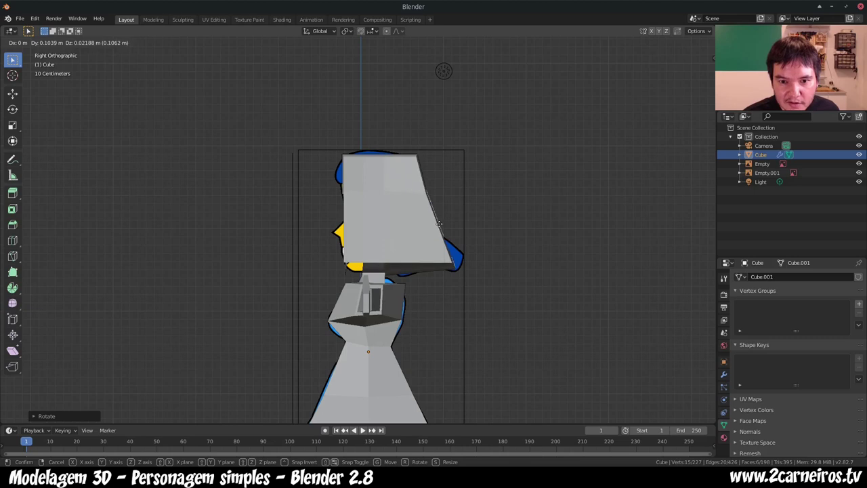
click(439, 224)
middle_drag(409, 207, 339, 239)
middle_drag(395, 161, 377, 183)
Step: In vertex mode, box-select the crown's vertex column, trimming unwanted vertices, then return to front view
key(1)
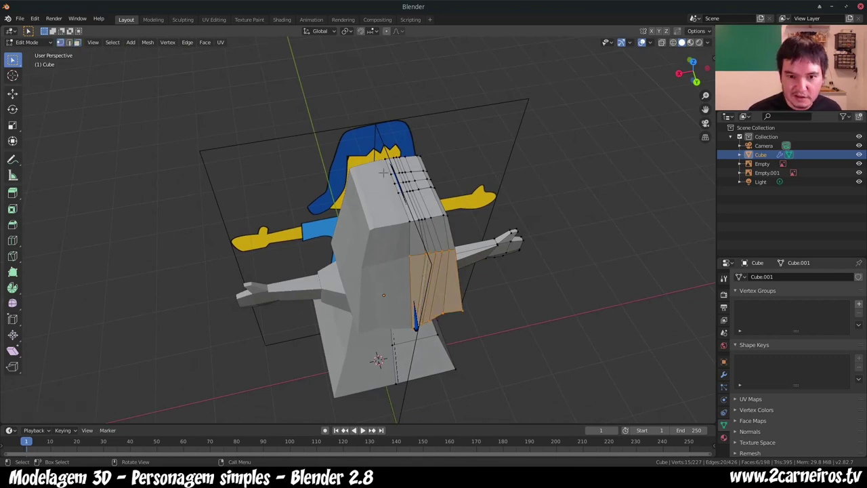
key(b)
mouse_move(383, 172)
mouse_down()
mouse_move(420, 197)
mouse_move(393, 200)
mouse_up()
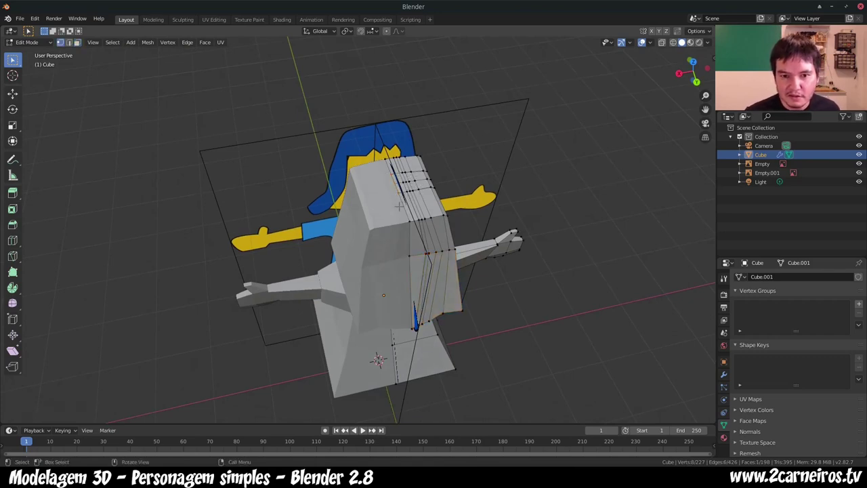
middle_drag(393, 200, 384, 196)
key(b)
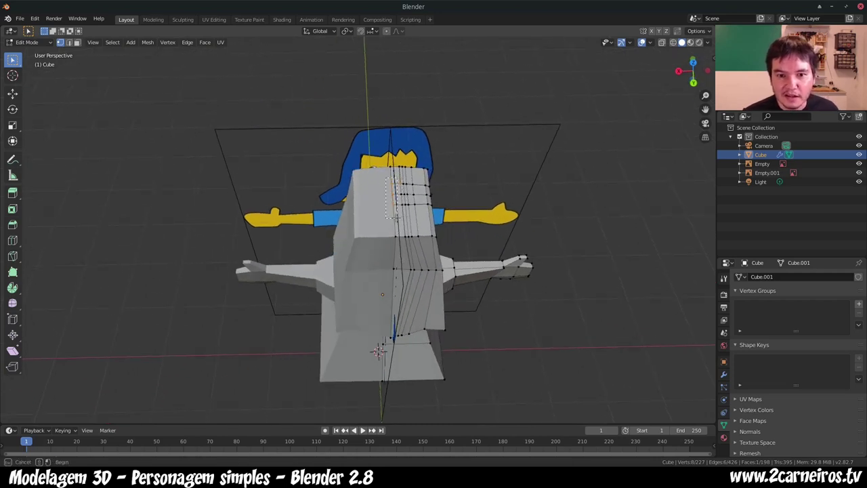
drag(398, 217, 399, 181)
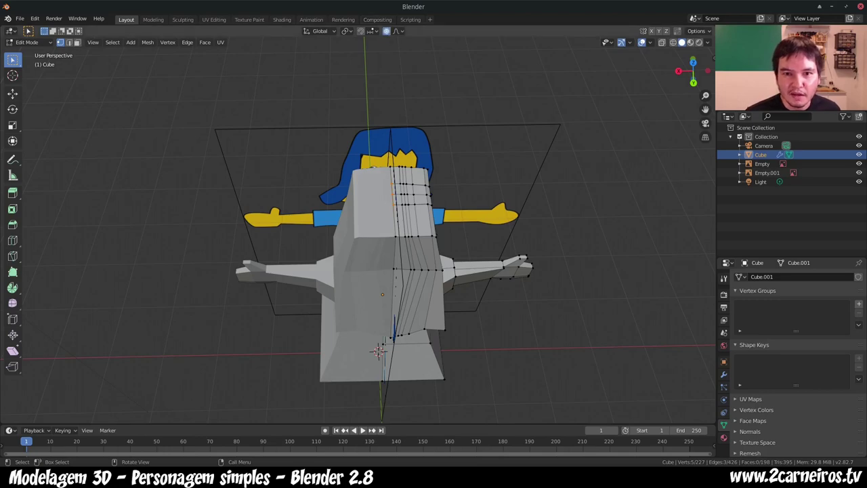
key(KP_1)
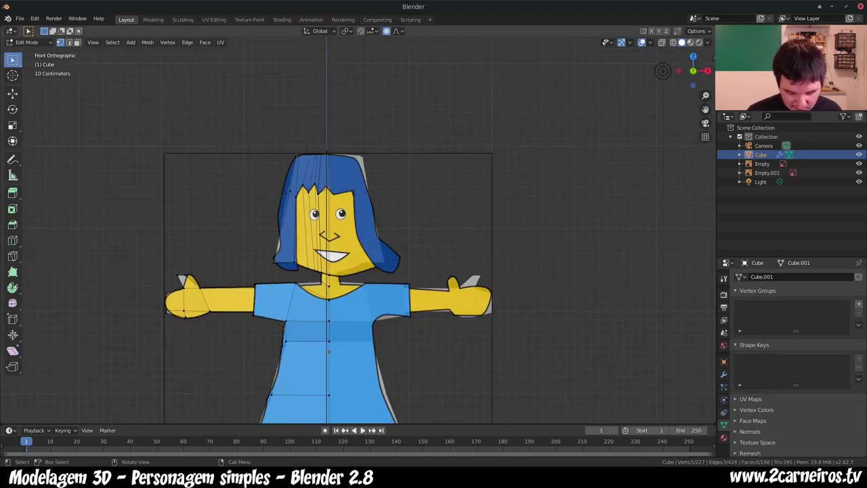
Step: Lift the crown vertices about 0.14 m with proportional editing, shrinking the falloff to 0.35
key(g)
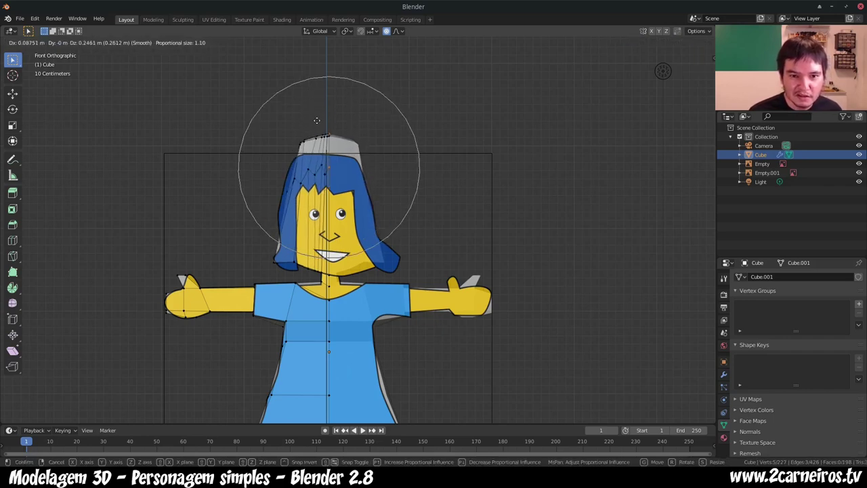
scroll(317, 125, up, 3)
scroll(319, 136, up, 1)
scroll(320, 141, up, 2)
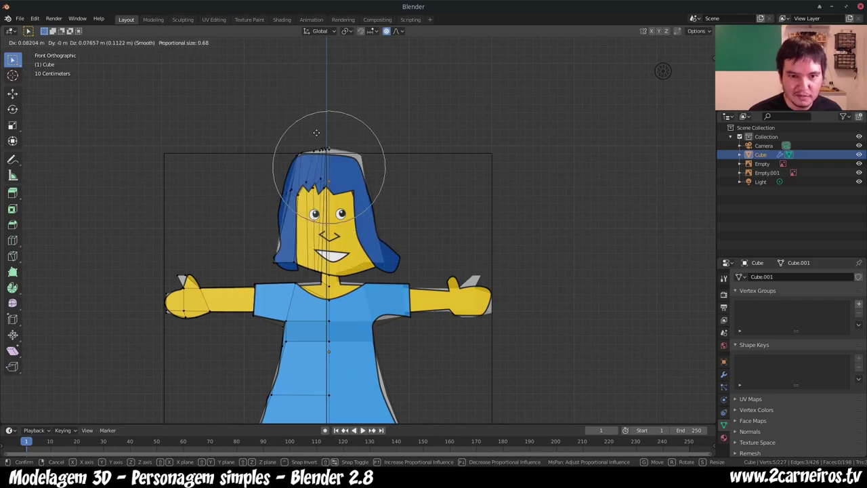
scroll(318, 139, up, 2)
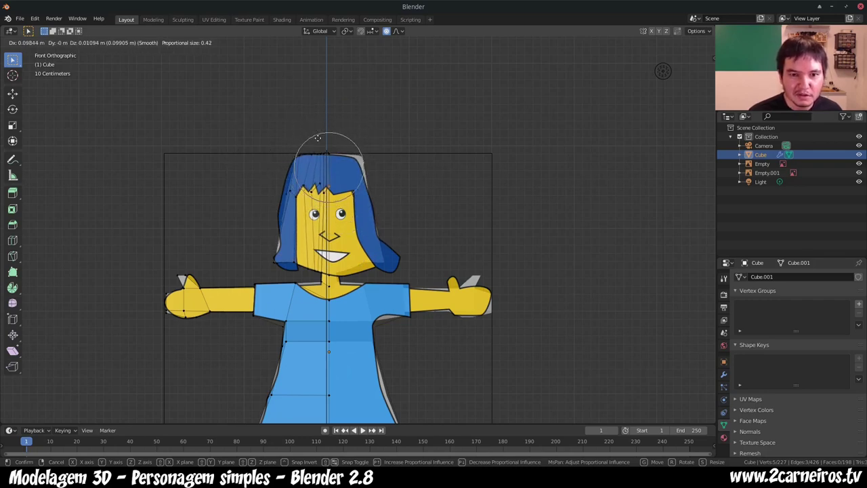
scroll(322, 152, up, 3)
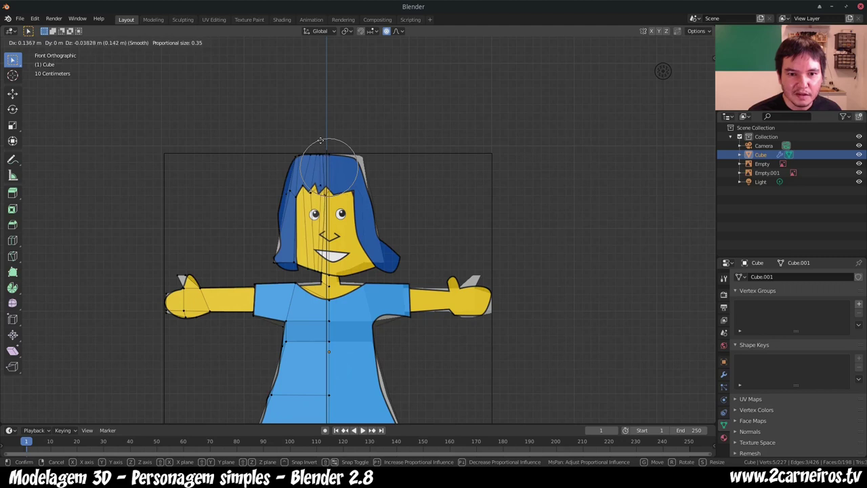
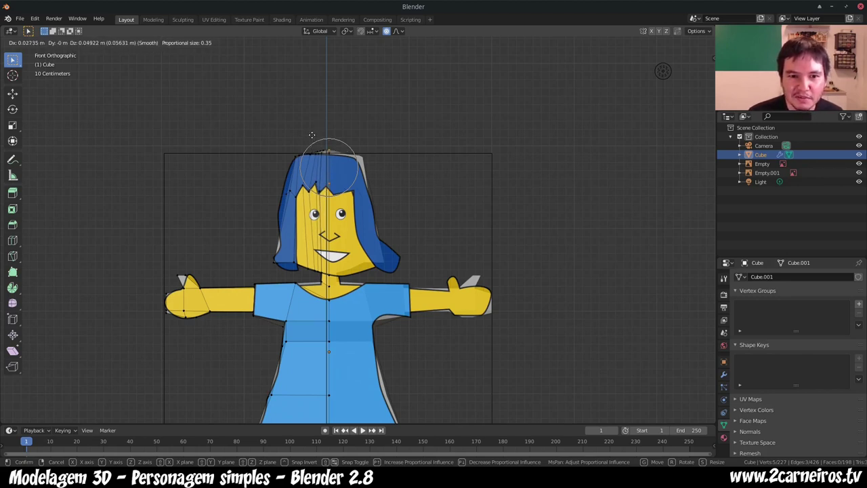
Step: Enlarge the top-of-head vertices with proportional falloff so the head swells outward
click(311, 136)
middle_drag(312, 137, 334, 411)
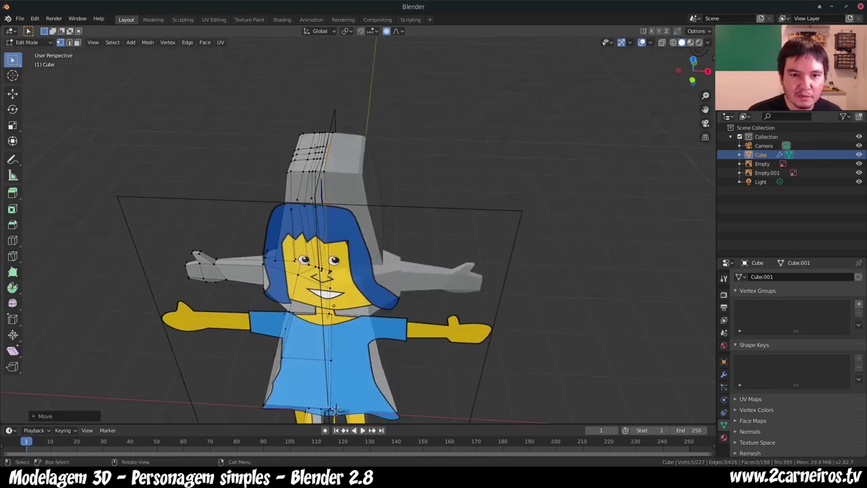
shift+click(340, 160)
middle_drag(334, 411, 338, 400)
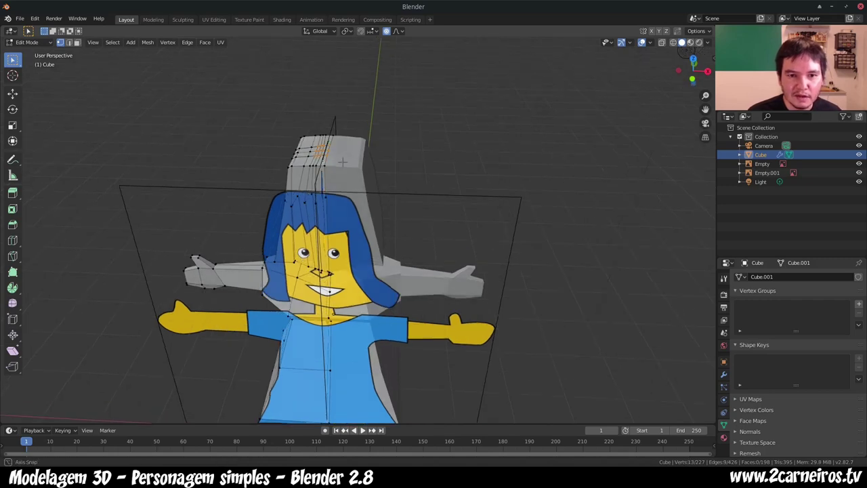
key(s)
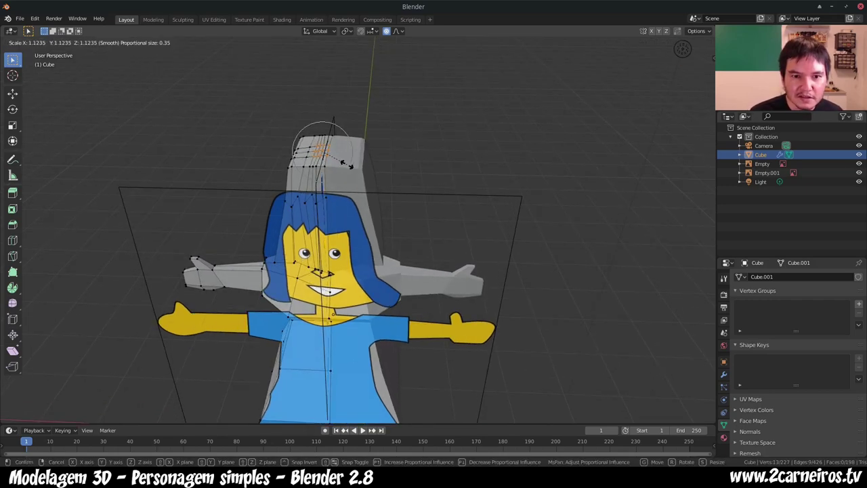
scroll(348, 166, up, 1)
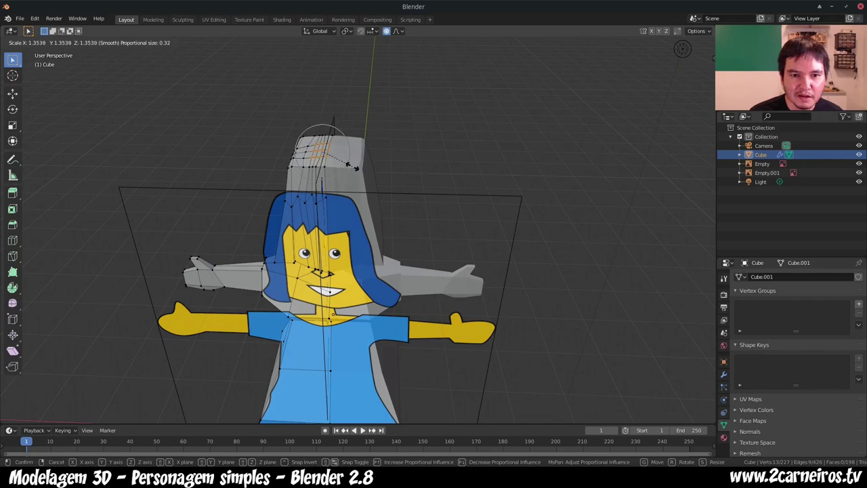
scroll(348, 165, up, 1)
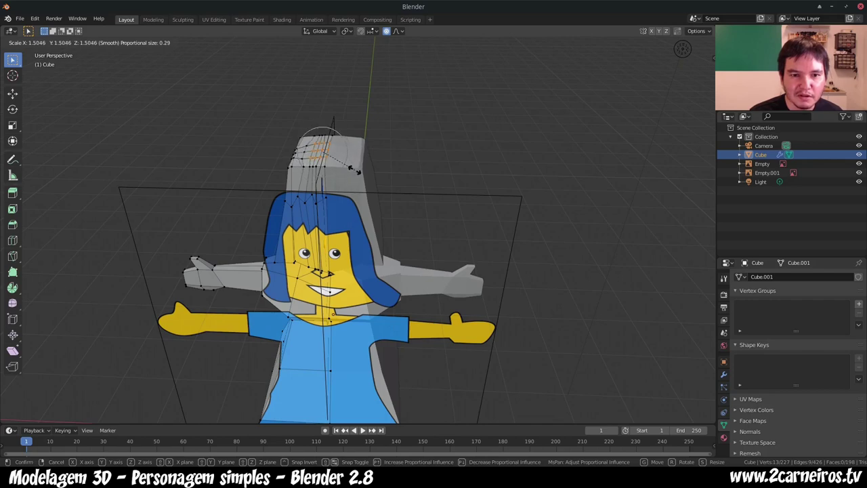
click(350, 168)
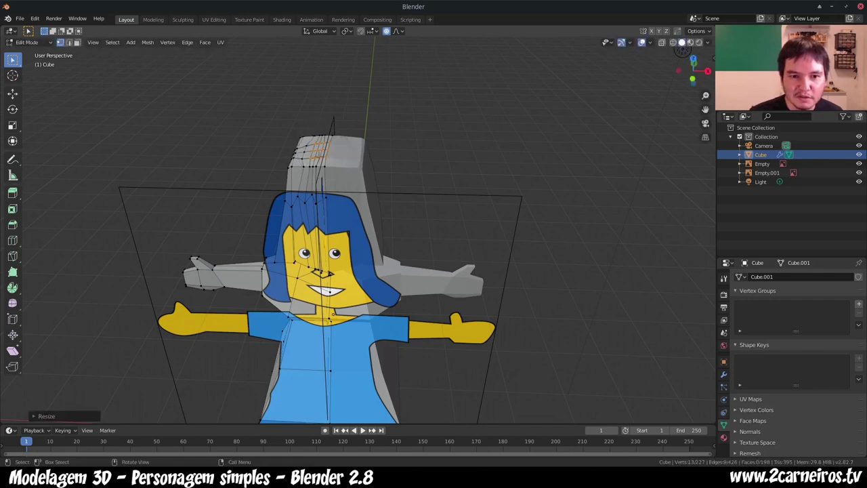
Step: Move the three top-of-head vertices in front view to match the hair outline
key(b)
drag(317, 146, 331, 161)
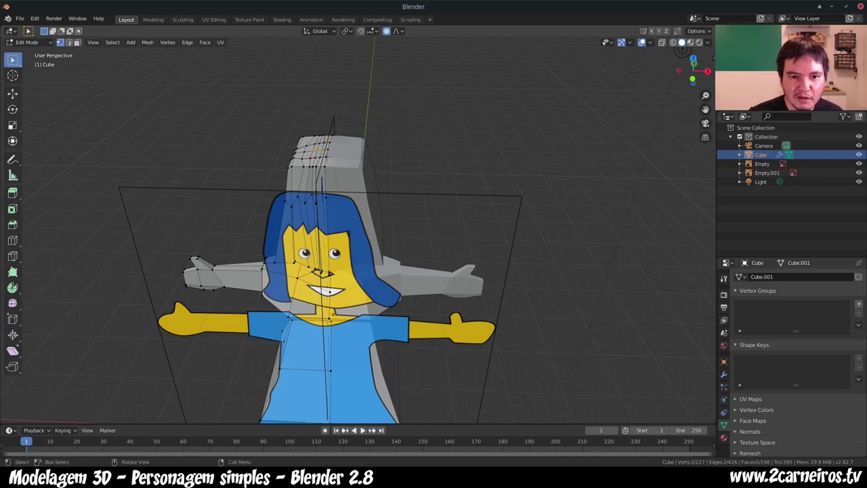
key(KP_1)
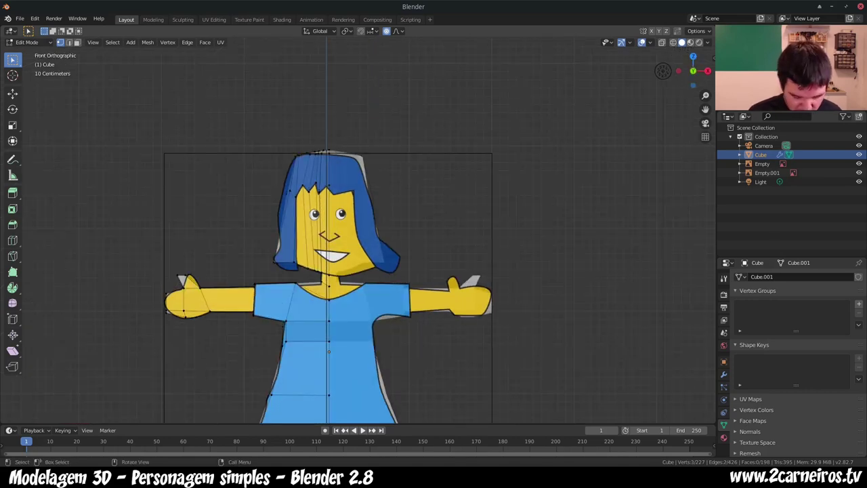
key(g)
scroll(331, 155, up, 2)
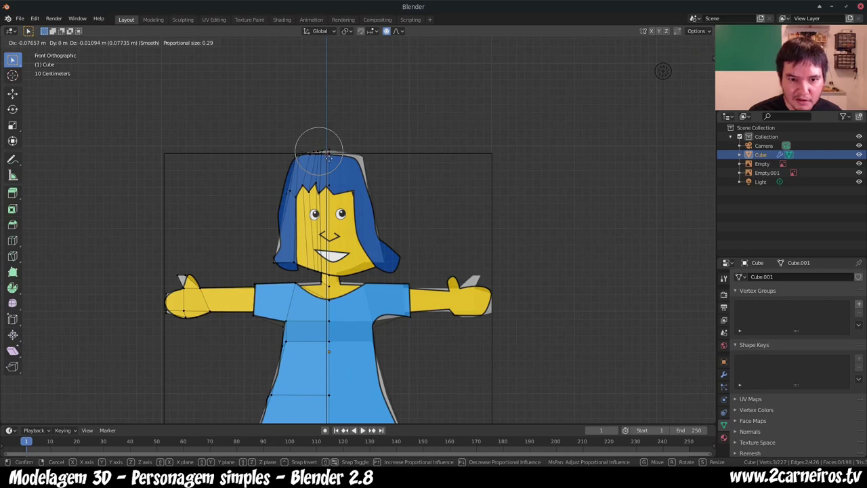
click(328, 153)
Step: Orbit around the character to check the reshaped head from several angles
middle_drag(328, 153, 285, 197)
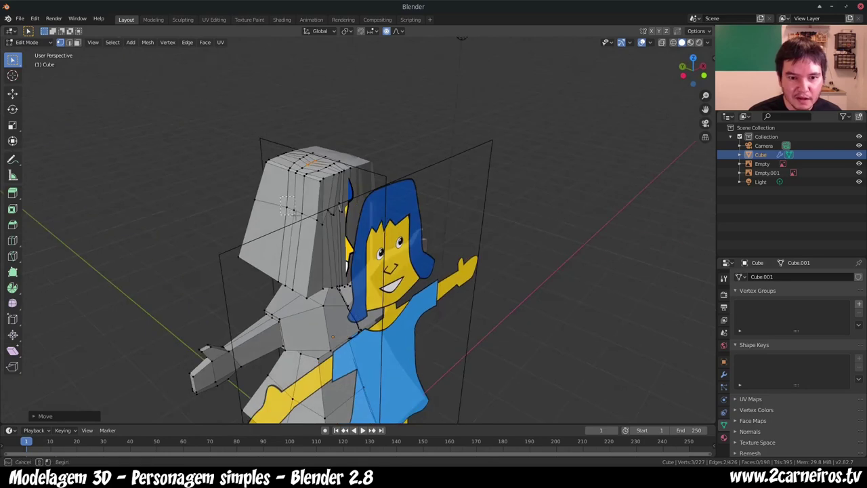
middle_drag(286, 197, 302, 237)
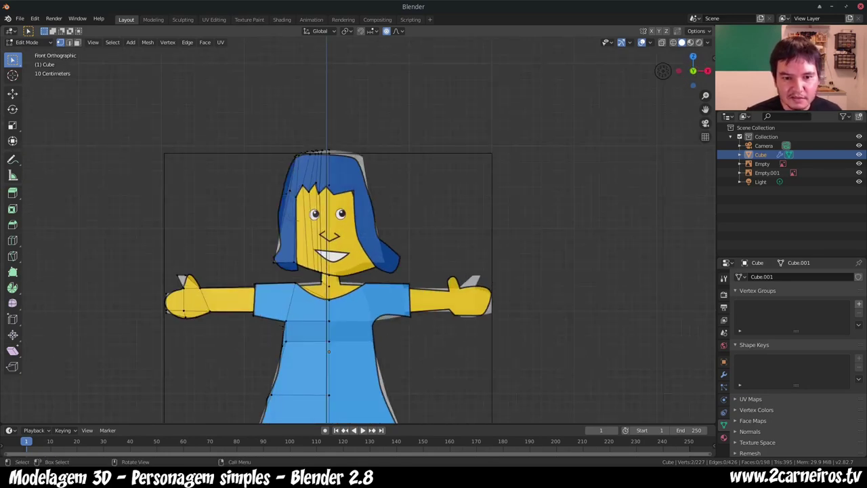
middle_drag(657, 67, 395, 103)
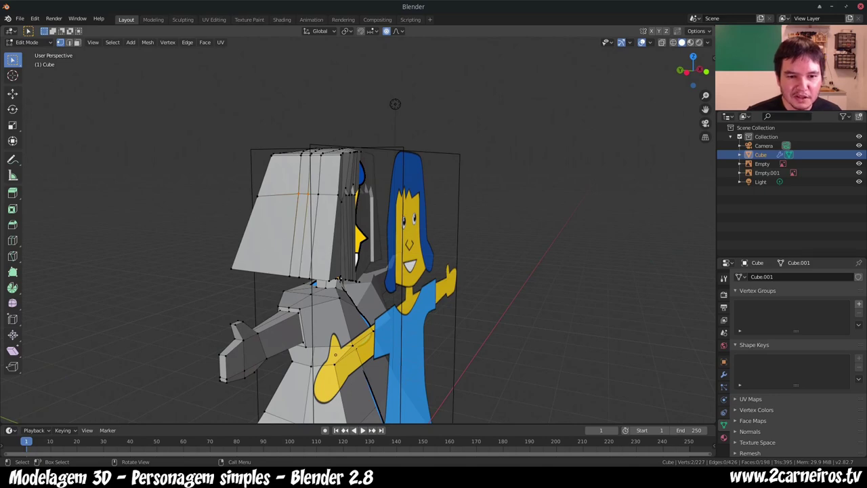
key(KP_1)
middle_drag(319, 224, 352, 221)
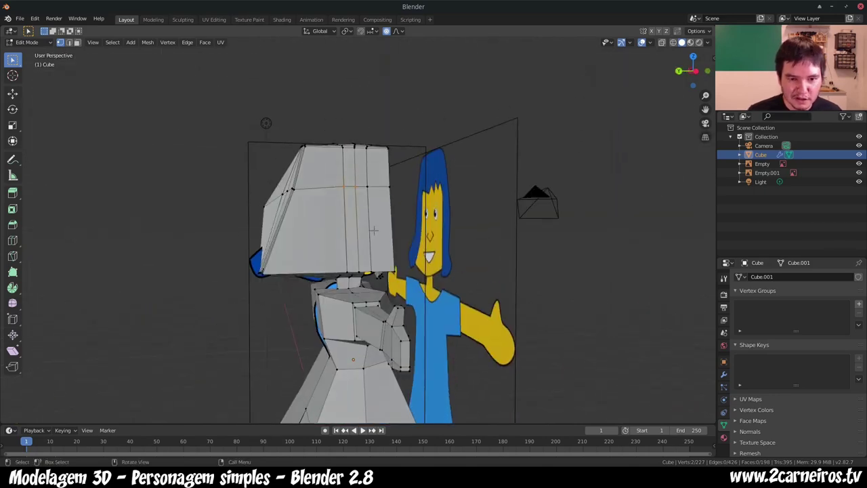
key(ctrl+r)
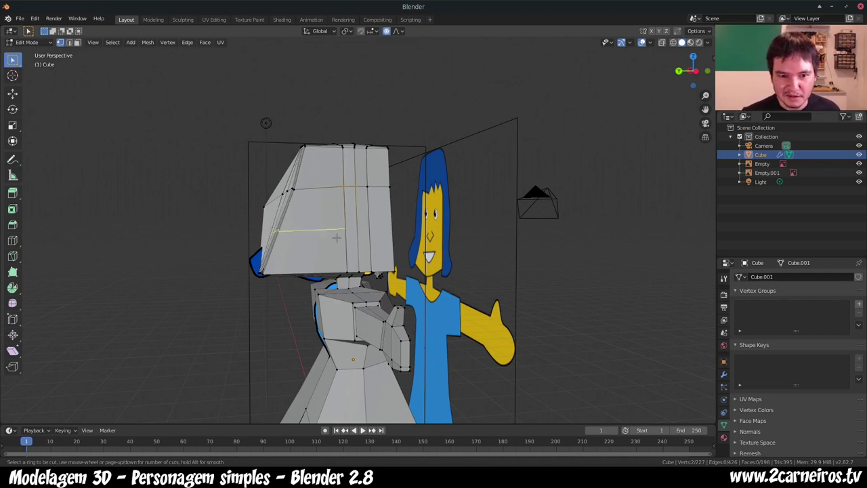
Step: Add three horizontal edge loops across the front of the head
click(336, 237)
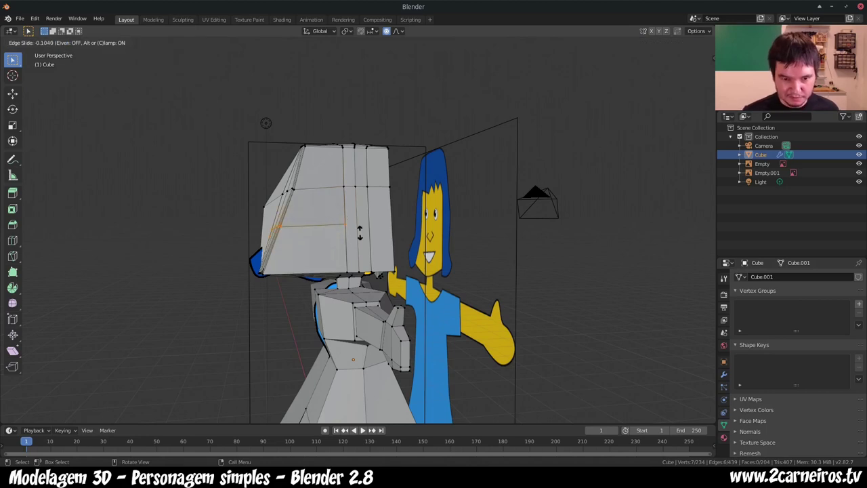
click(371, 232)
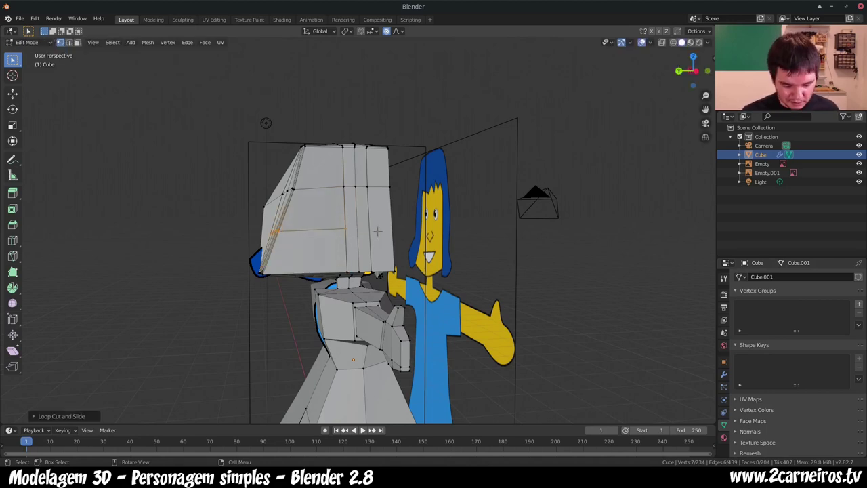
key(ctrl+r)
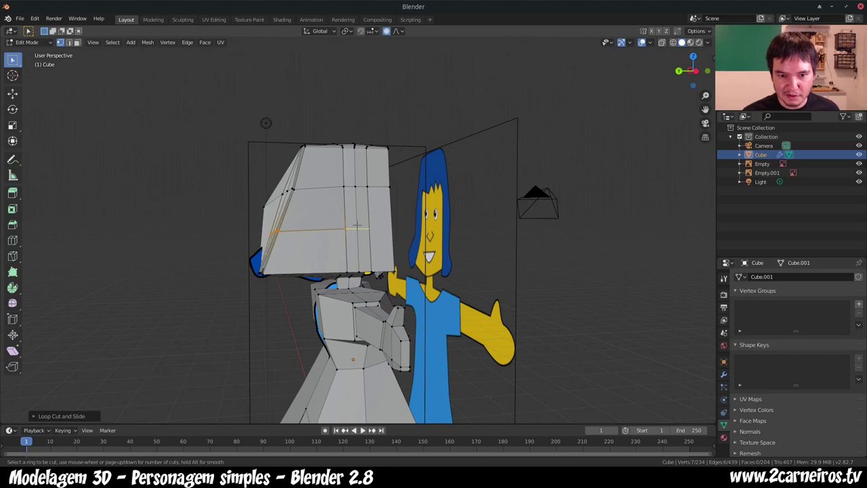
click(357, 225)
right_click(358, 227)
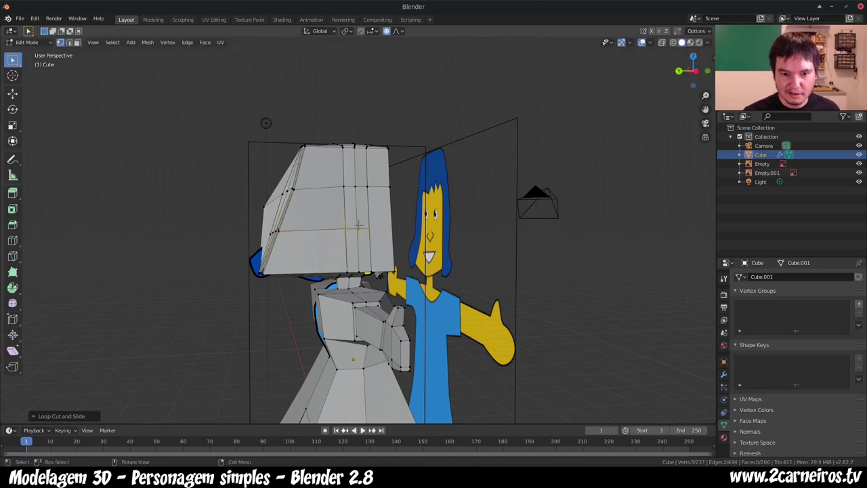
key(ctrl+r)
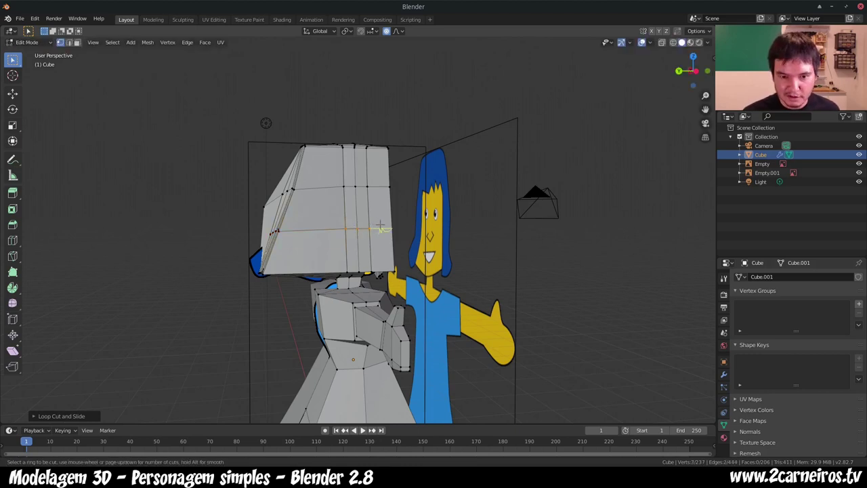
click(380, 226)
right_click(379, 224)
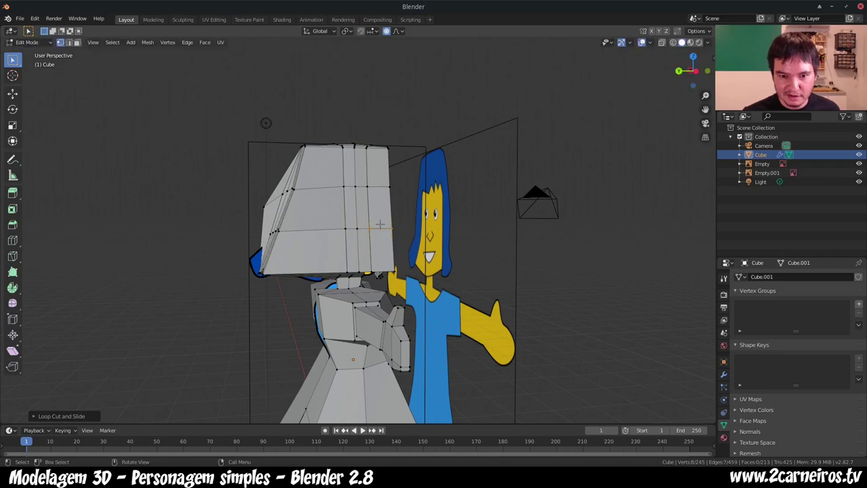
Step: Add another horizontal edge loop across the back of the head
mouse_move(294, 218)
middle_down()
mouse_move(287, 223)
mouse_move(403, 232)
middle_up()
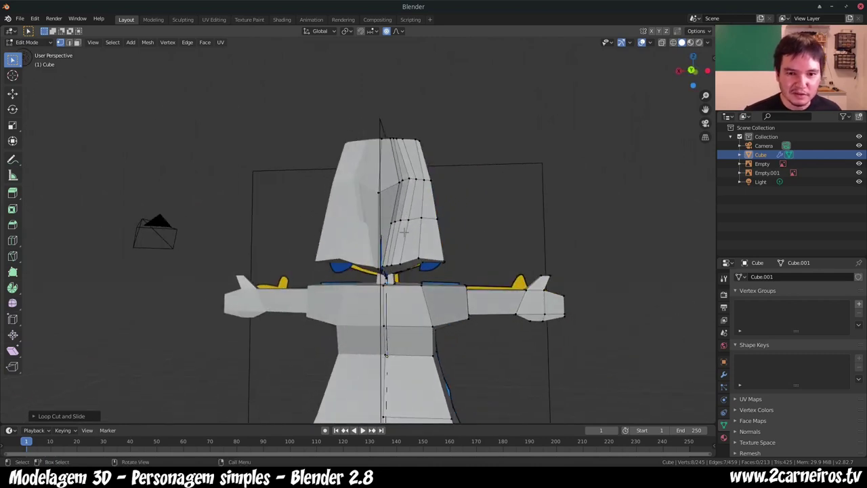
key(ctrl+r)
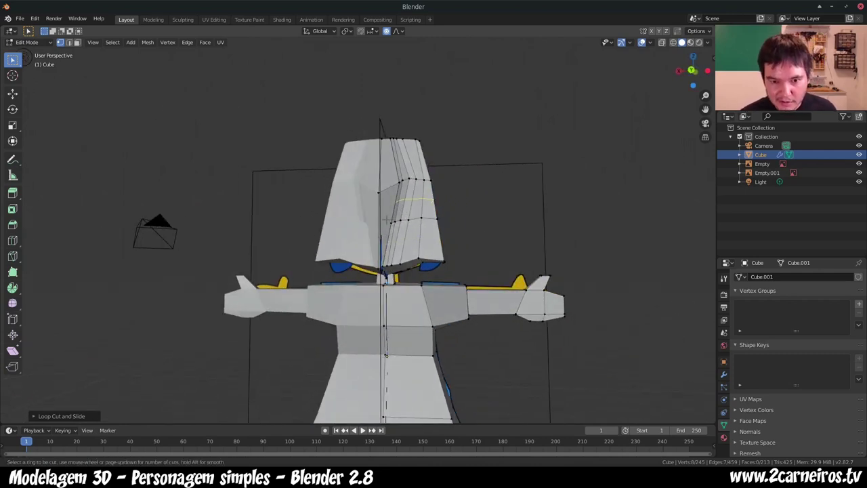
click(381, 225)
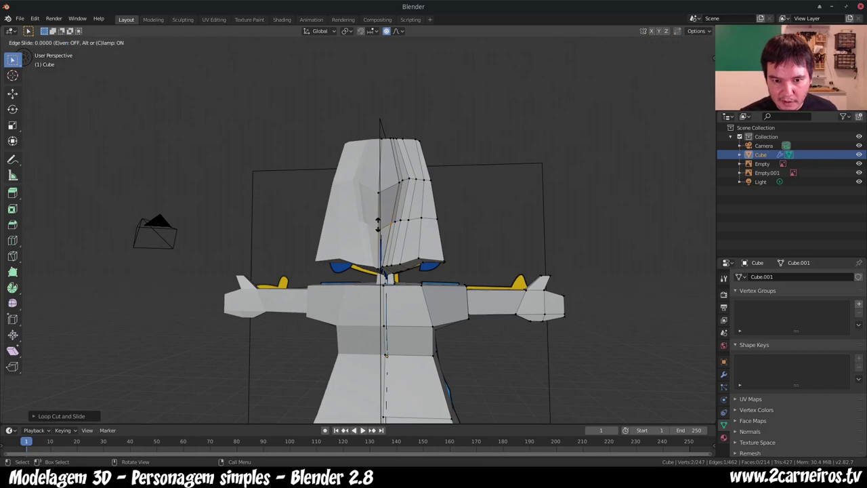
right_click(380, 225)
mouse_move(380, 225)
middle_down()
mouse_move(314, 129)
mouse_move(291, 122)
middle_up()
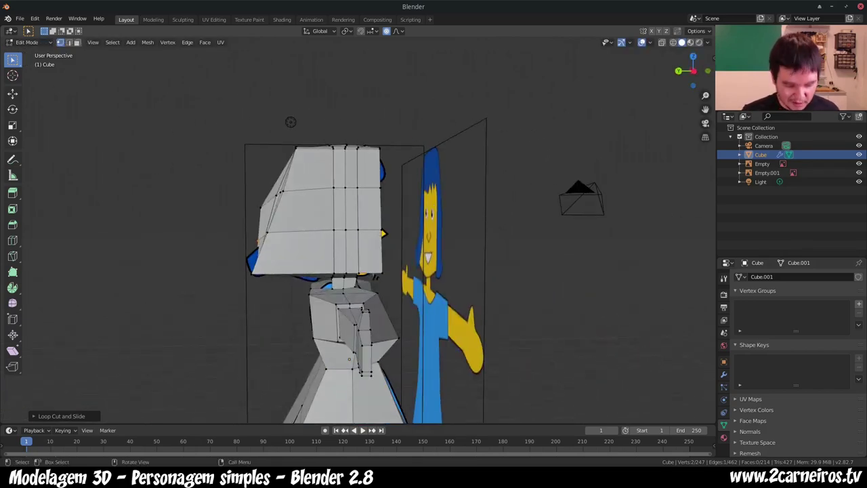
Step: In X-ray, merge the head loop's vertices by distance, removing 3 duplicates for 244 vertices
key(alt+z)
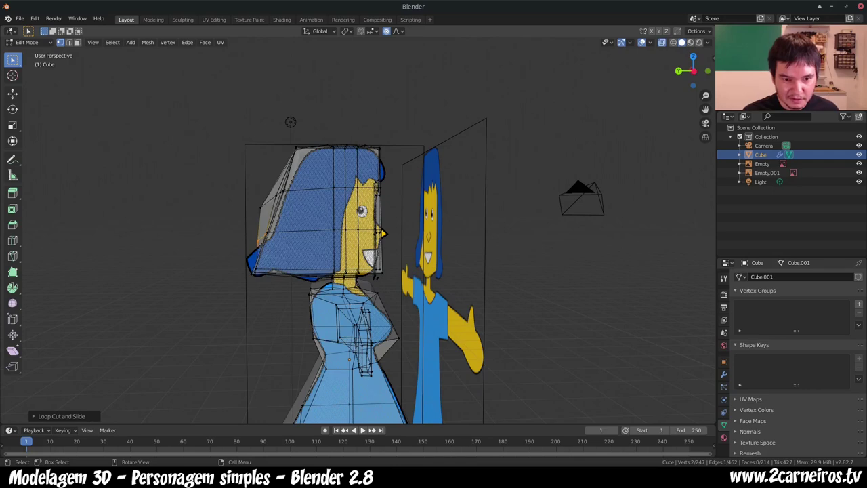
key(ctrl+r)
click(379, 230)
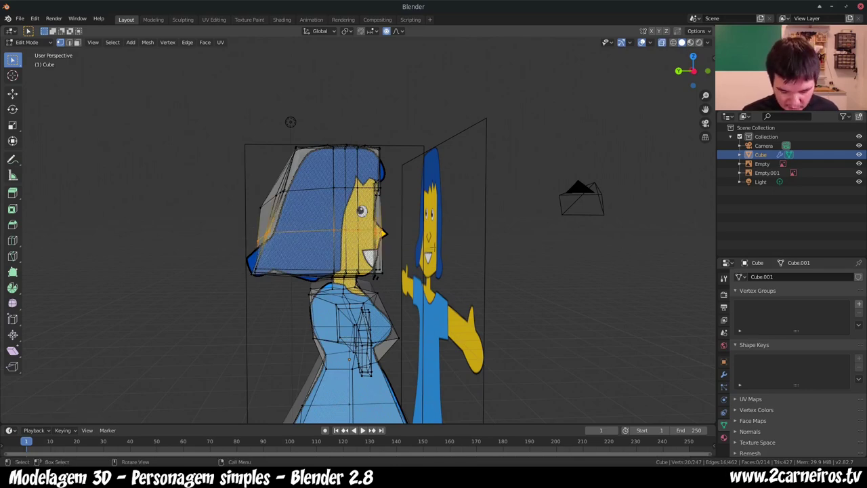
key(m)
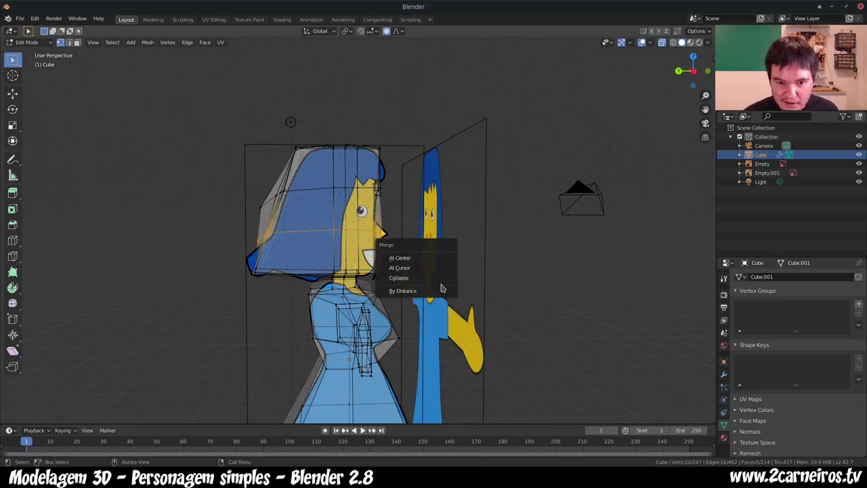
click(438, 291)
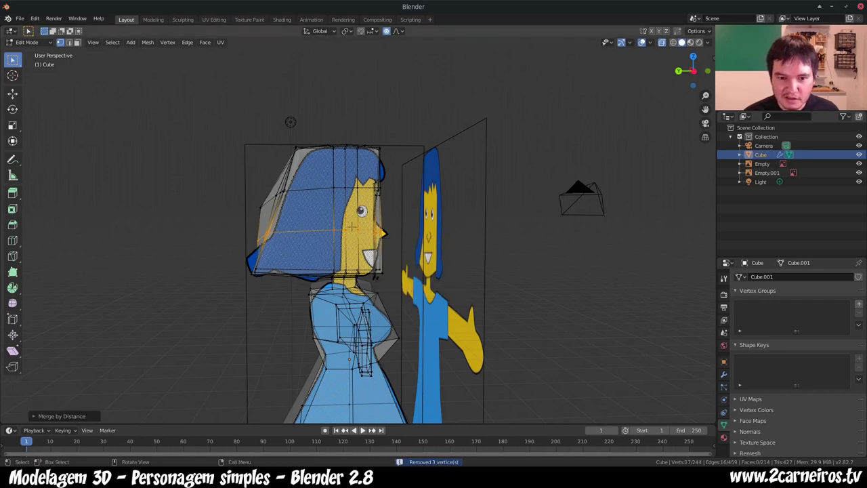
middle_drag(433, 304, 305, 305)
Step: Scale the selected hair vertices along Z with proportional falloff
mouse_move(604, 104)
middle_down()
mouse_move(351, 123)
mouse_move(189, 95)
mouse_move(526, 131)
mouse_move(662, 70)
middle_up()
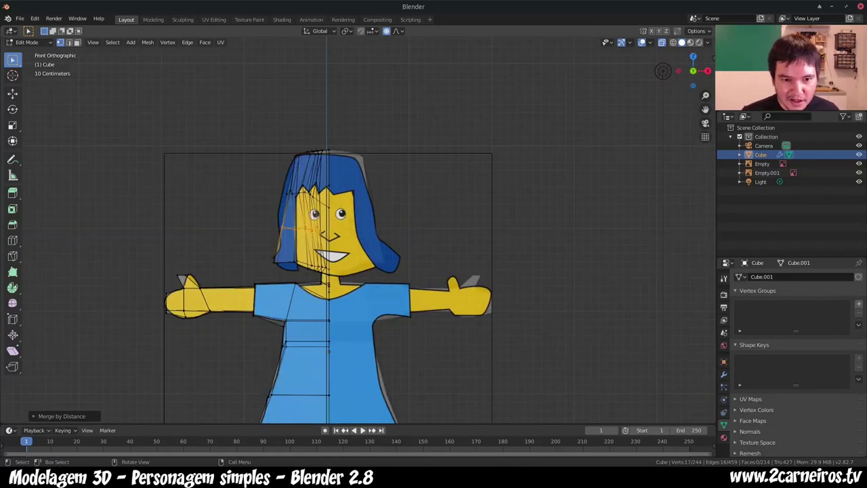
key(s)
key(z)
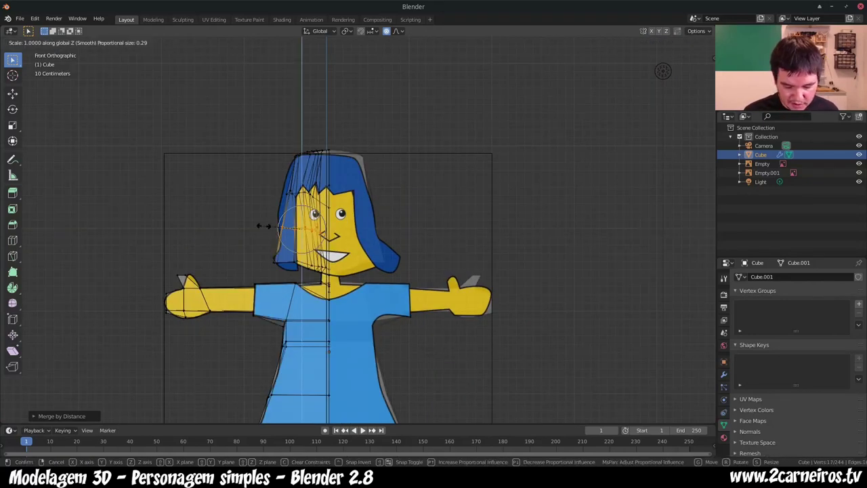
click(264, 226)
mouse_move(264, 226)
middle_down()
mouse_move(521, 114)
mouse_move(662, 70)
mouse_move(418, 112)
middle_up()
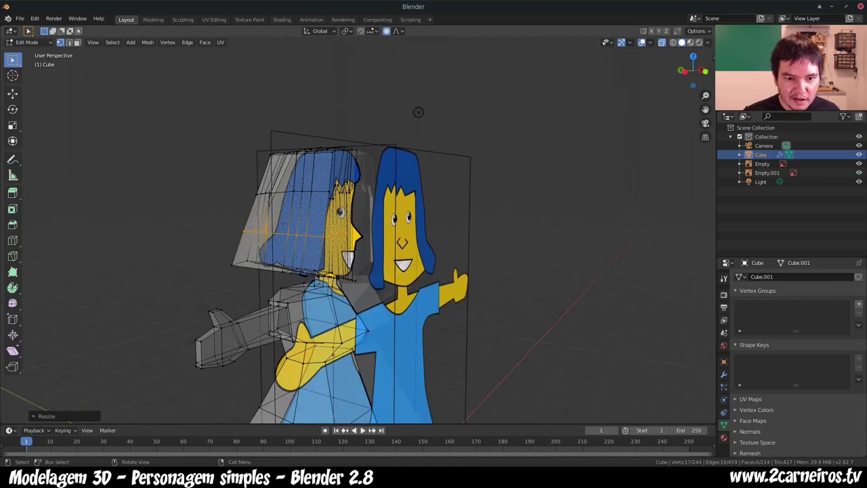
Step: Box-select a single hair vertex and move it outward in front view
key(b)
drag(279, 229, 306, 240)
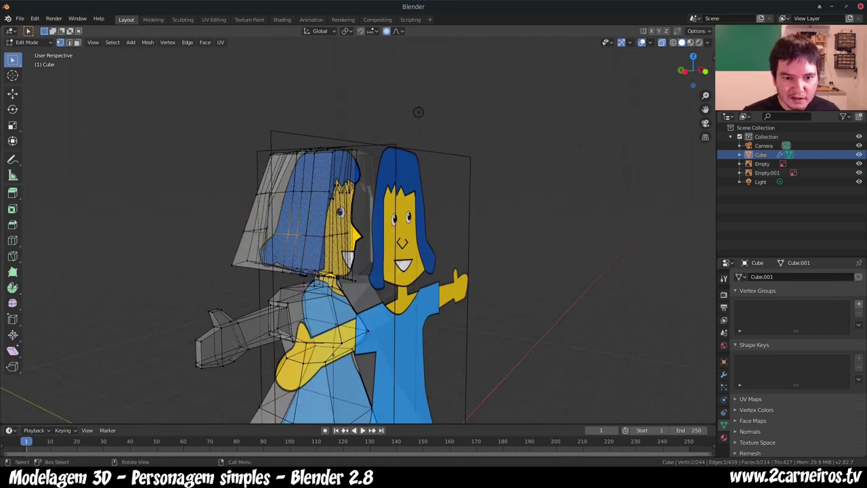
key(KP_1)
key(g)
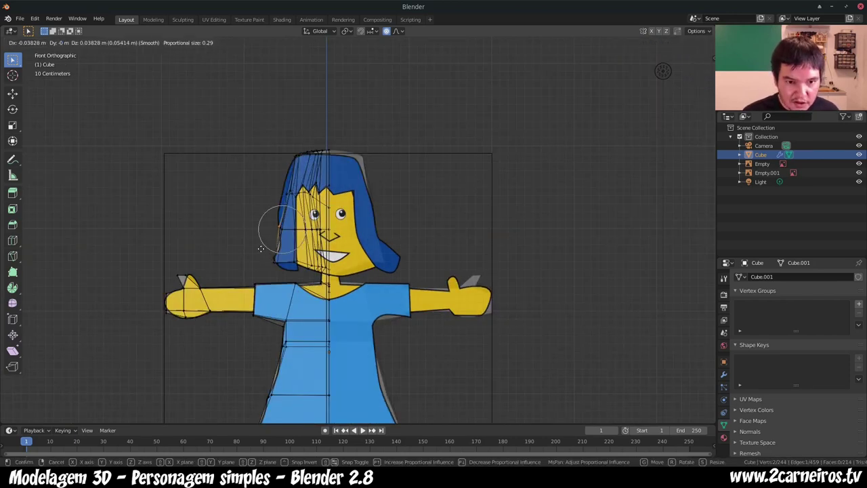
click(261, 242)
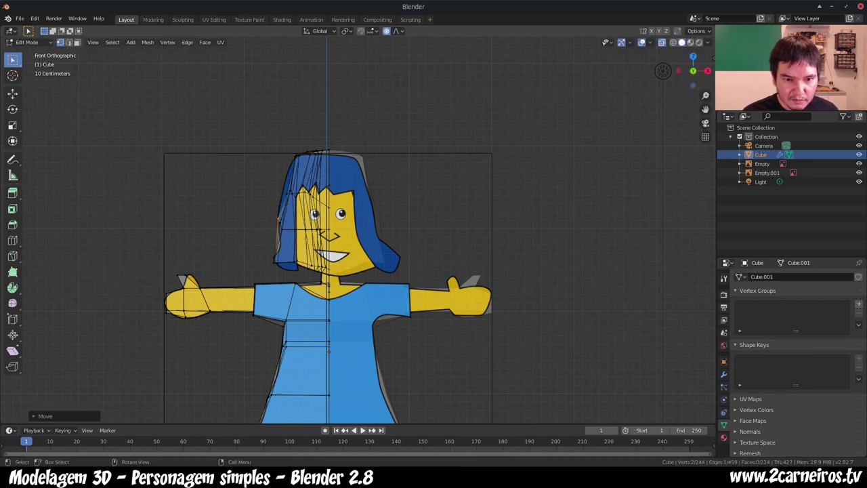
Step: Select vertices along the hair's left edge and push them outward in front view
drag(276, 183, 289, 201)
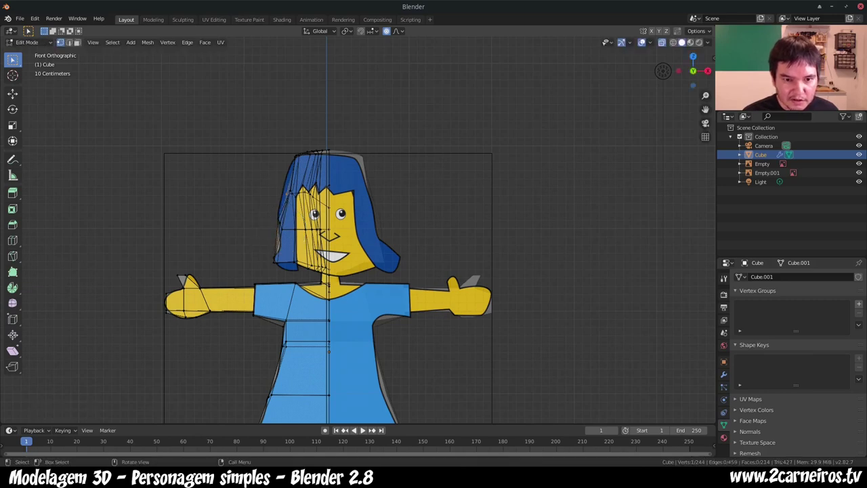
mouse_move(662, 71)
middle_down()
mouse_move(571, 93)
mouse_move(482, 95)
middle_up()
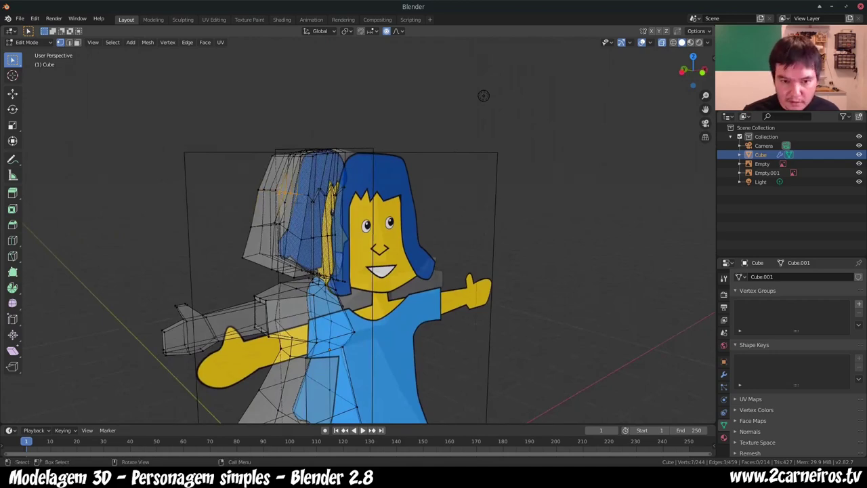
middle_drag(483, 96, 170, 53)
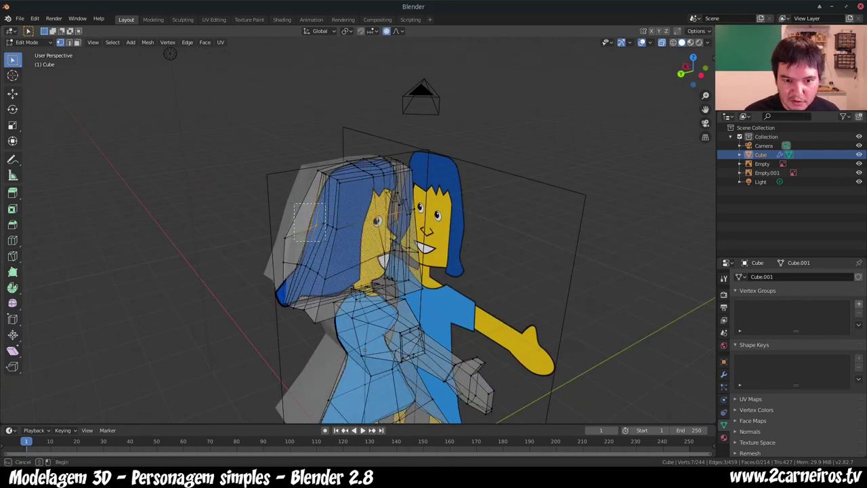
ctrl+click(308, 220)
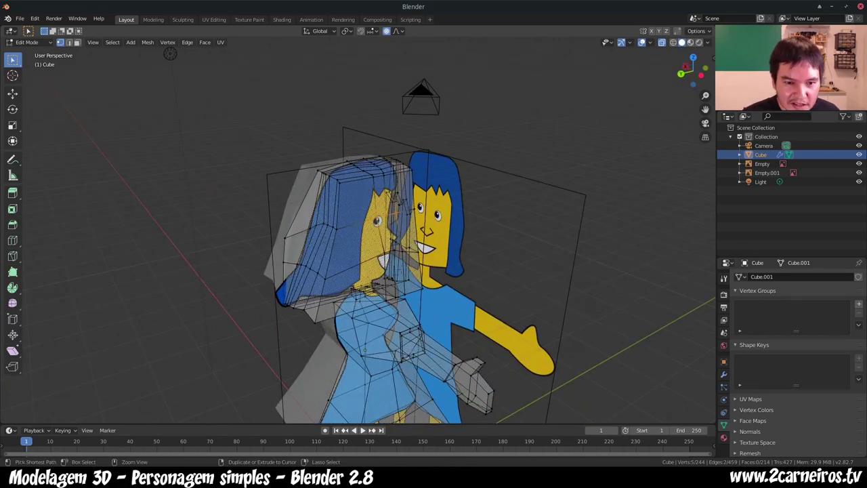
click(701, 75)
click(678, 71)
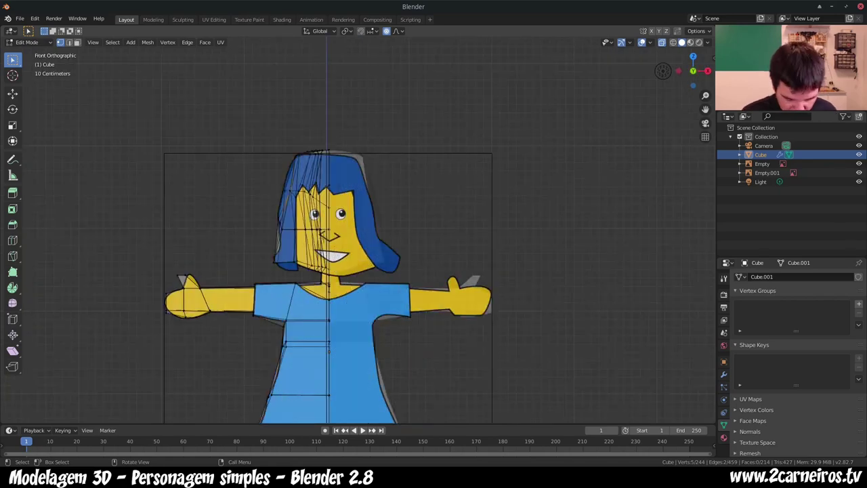
key(g)
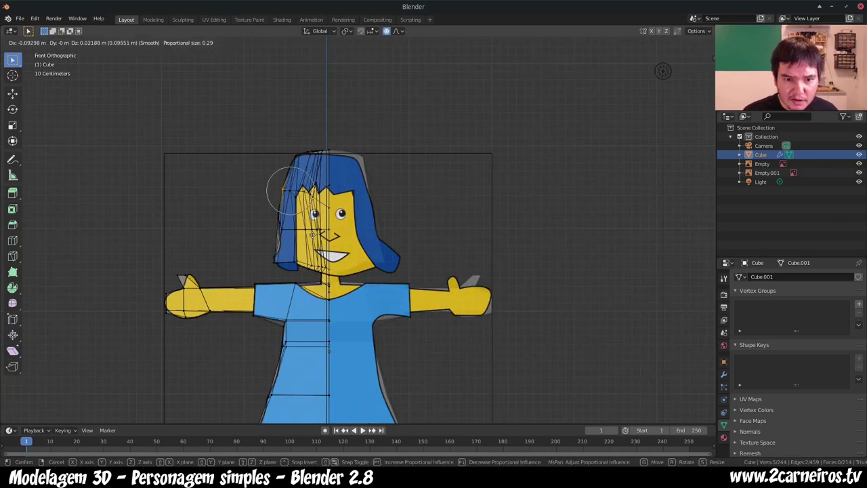
click(311, 234)
Step: Shift the hair vertices toward the back in top view
mouse_move(312, 235)
middle_down()
mouse_move(254, 124)
mouse_move(151, 91)
mouse_move(176, 115)
middle_up()
key(KP_7)
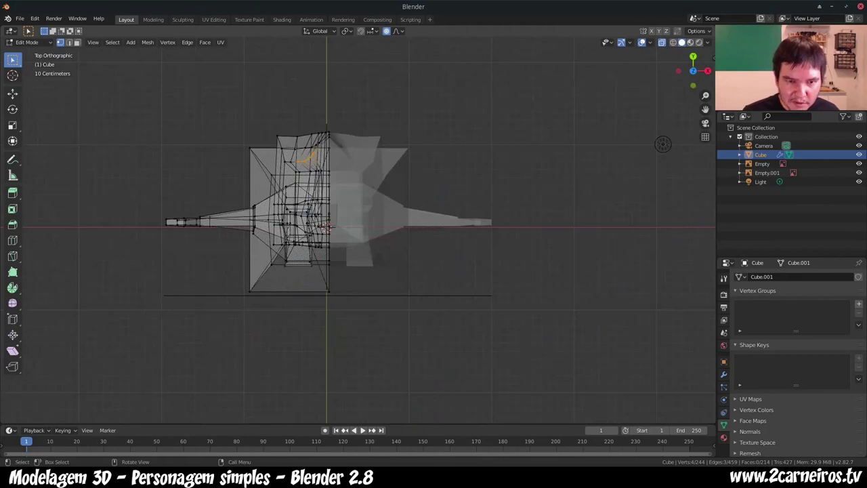
key(g)
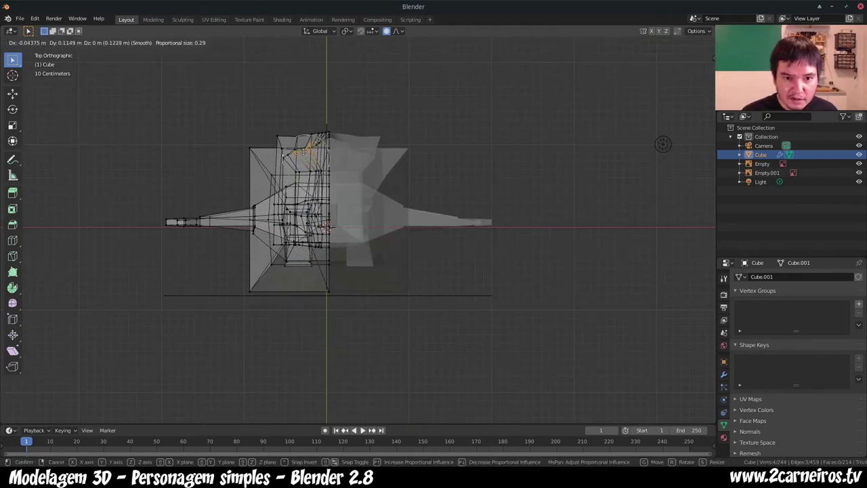
key(Return)
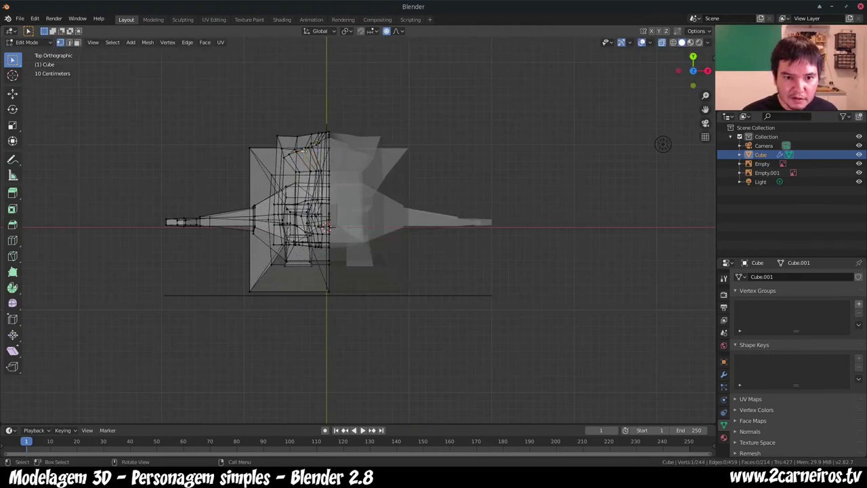
key(g)
key(Return)
mouse_move(313, 155)
middle_down()
mouse_move(318, 95)
mouse_move(197, 85)
middle_up()
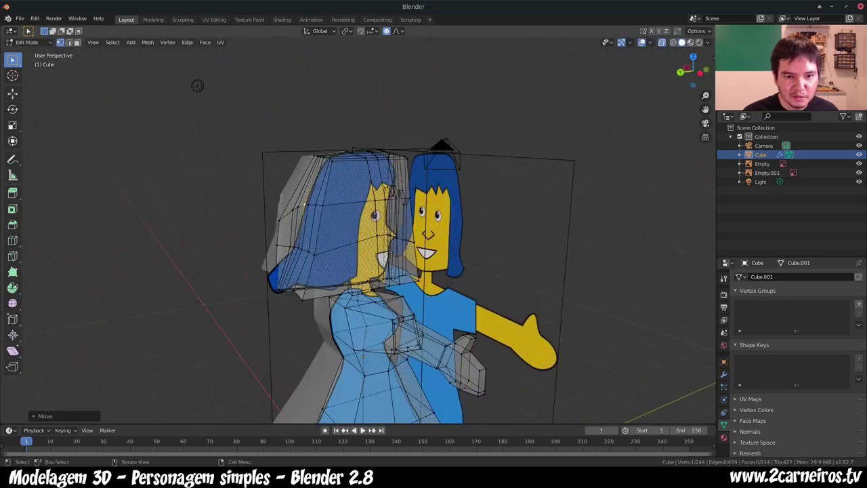
Step: Select another hair vertex and move it with falloff in top view
click(291, 245)
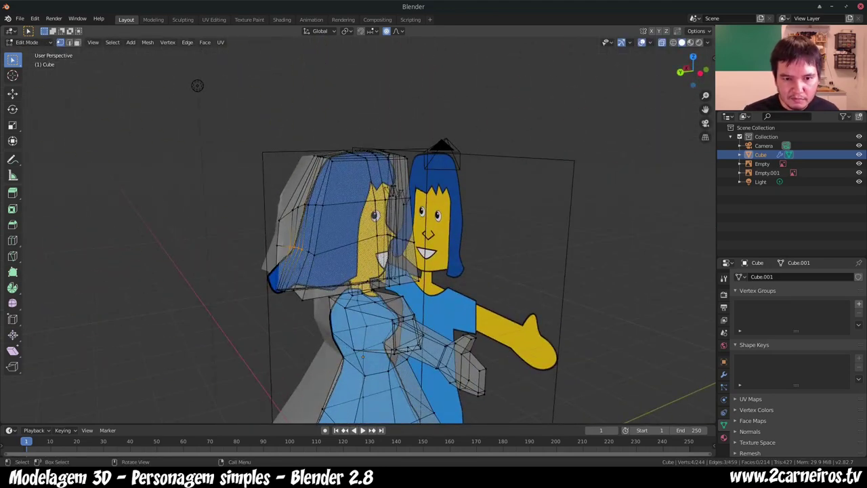
key(KP_7)
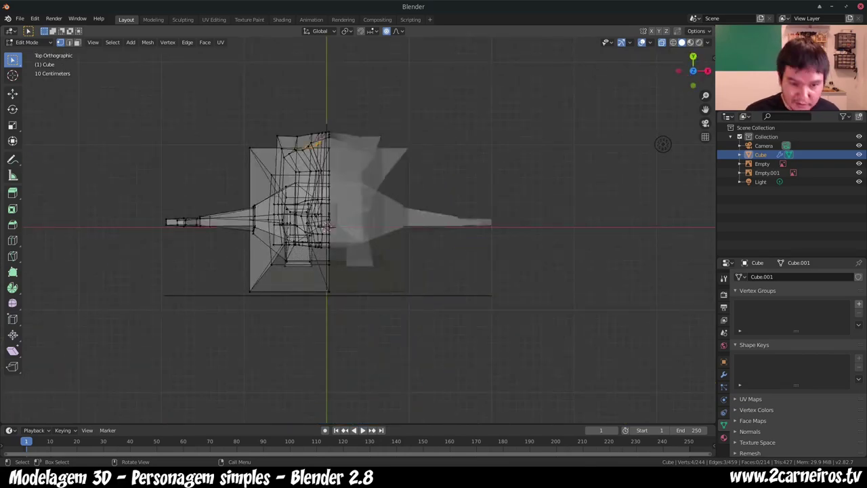
key(g)
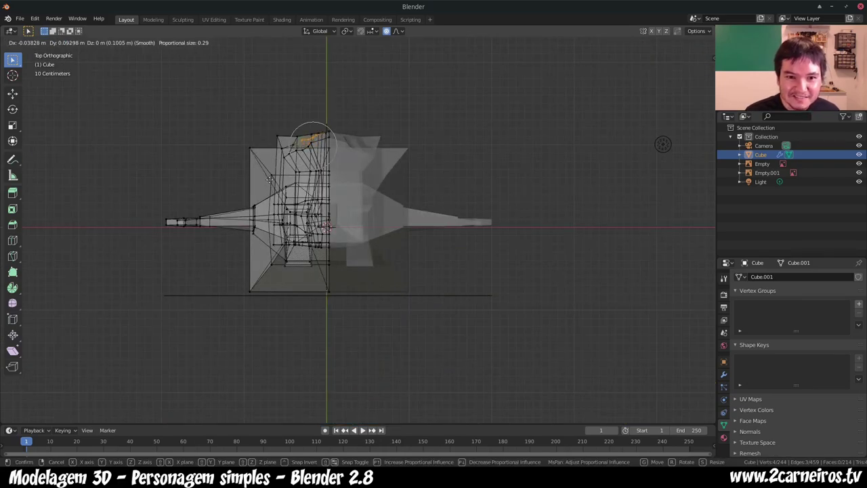
click(270, 179)
mouse_move(269, 178)
middle_down()
mouse_move(298, 102)
mouse_move(485, 133)
mouse_move(387, 172)
mouse_move(479, 119)
mouse_move(490, 121)
mouse_move(497, 140)
middle_up()
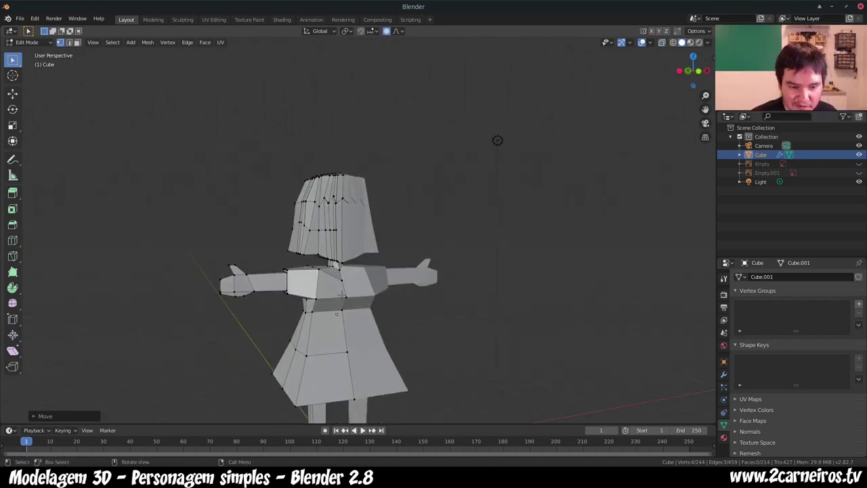
Step: In Object Mode, add a Subdivision Surface modifier (Catmull-Clark, viewport 1, render 2)
key(Tab)
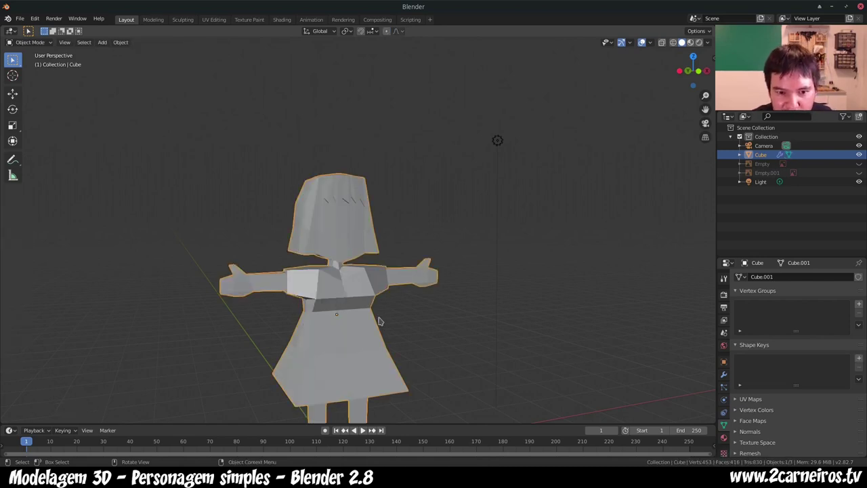
mouse_move(379, 321)
middle_down()
mouse_move(406, 306)
mouse_move(386, 304)
mouse_move(407, 318)
middle_up()
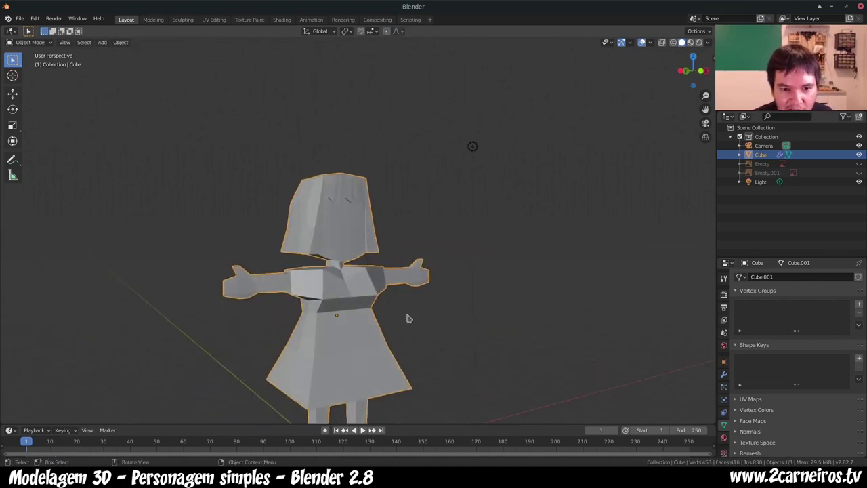
scroll(407, 319, down, 2)
scroll(477, 286, down, 3)
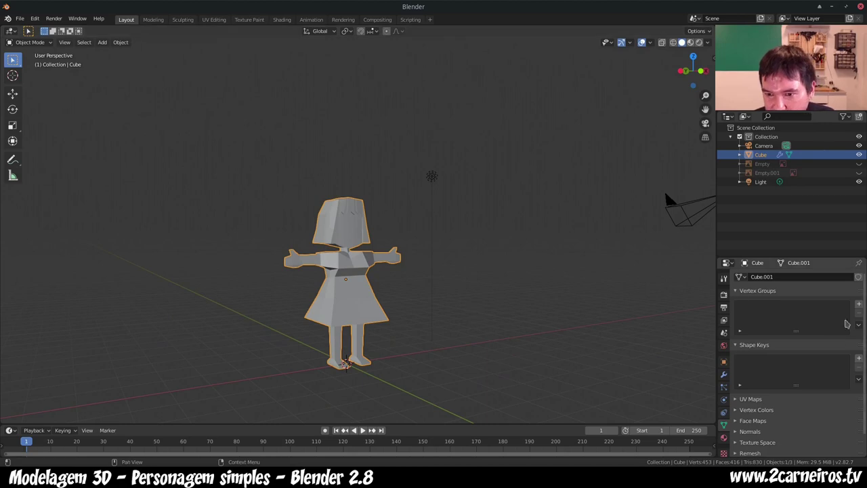
click(723, 375)
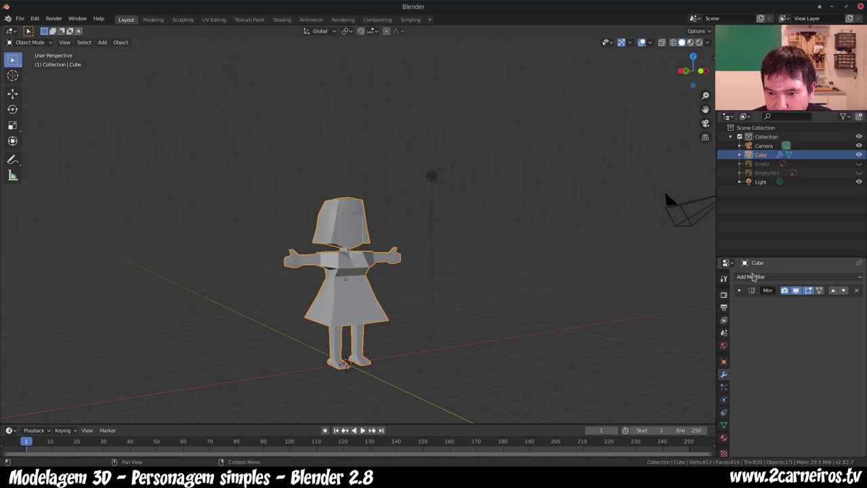
click(753, 276)
click(686, 429)
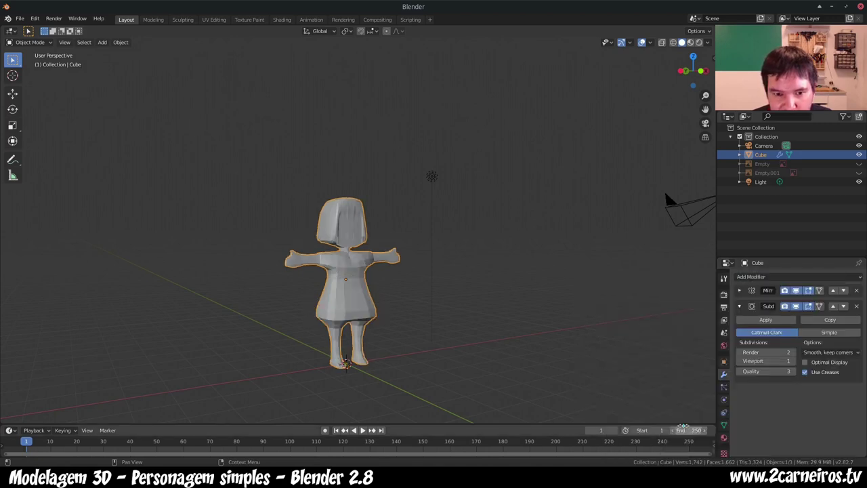
mouse_move(283, 237)
middle_down()
mouse_move(288, 271)
mouse_move(400, 286)
middle_up()
Step: Return to Edit Mode and delete the selected vertices under the hair
scroll(329, 217, up, 1)
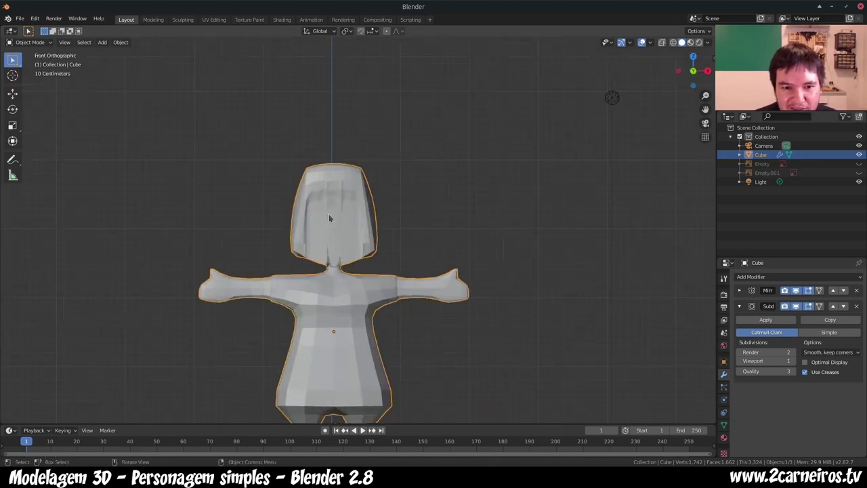
scroll(324, 227, up, 5)
middle_drag(346, 229, 281, 206)
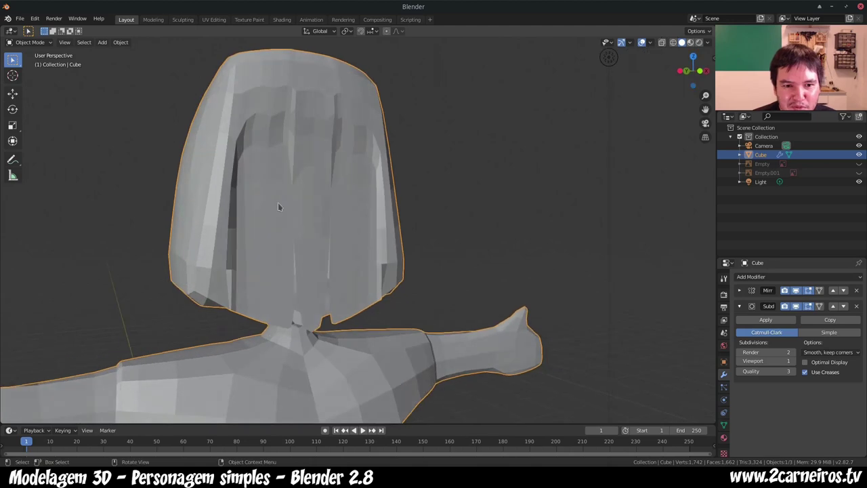
key(Tab)
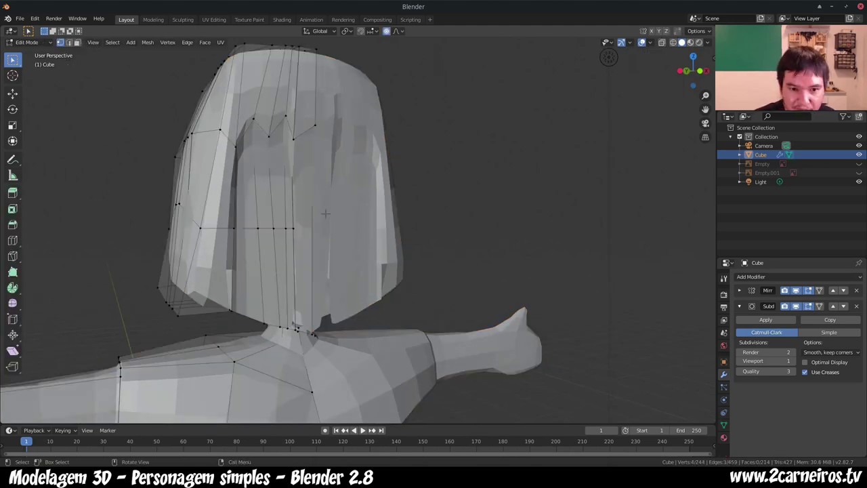
mouse_move(326, 218)
middle_down()
mouse_move(300, 225)
mouse_move(311, 172)
mouse_move(342, 242)
middle_up()
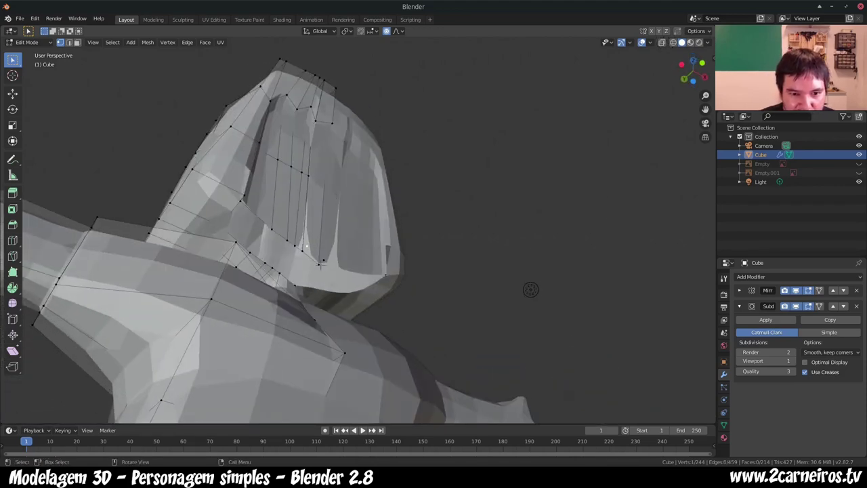
right_click(372, 261)
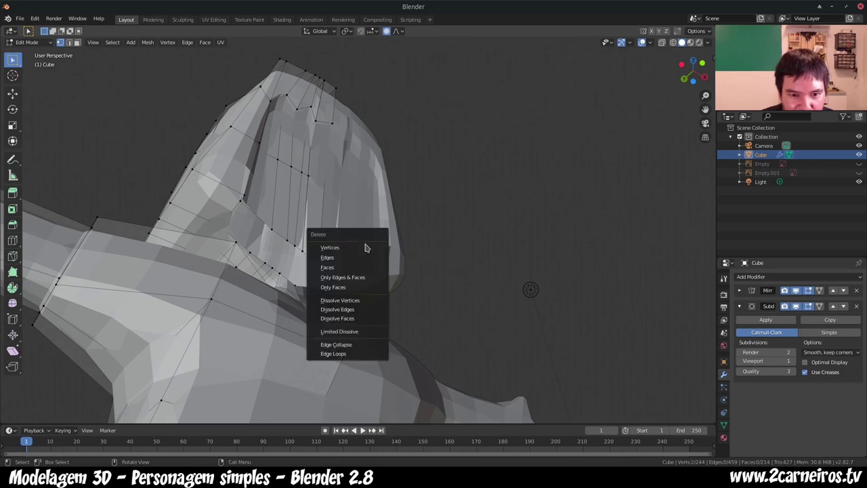
click(364, 243)
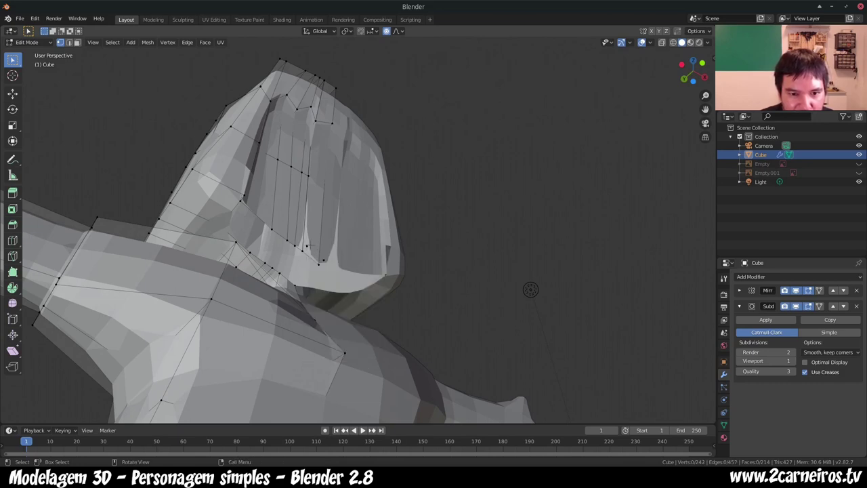
Step: Delete the remaining leftover vertices under the hair, leaving 238 vertices
right_click(348, 257)
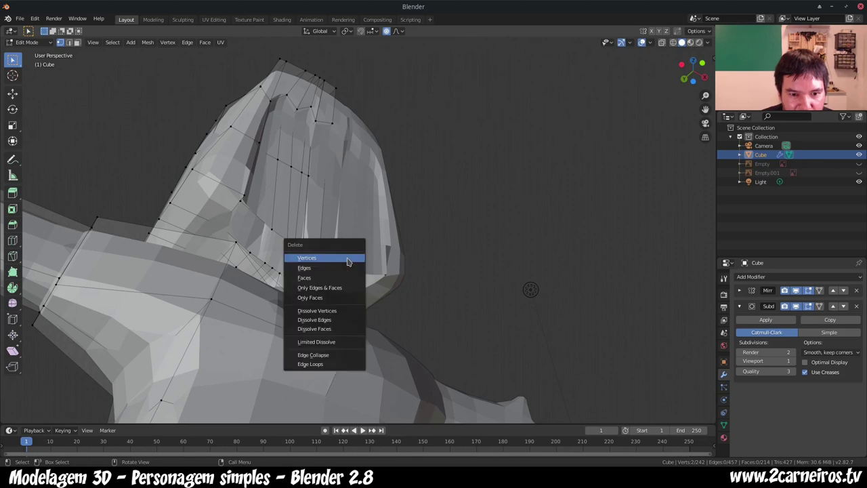
click(348, 257)
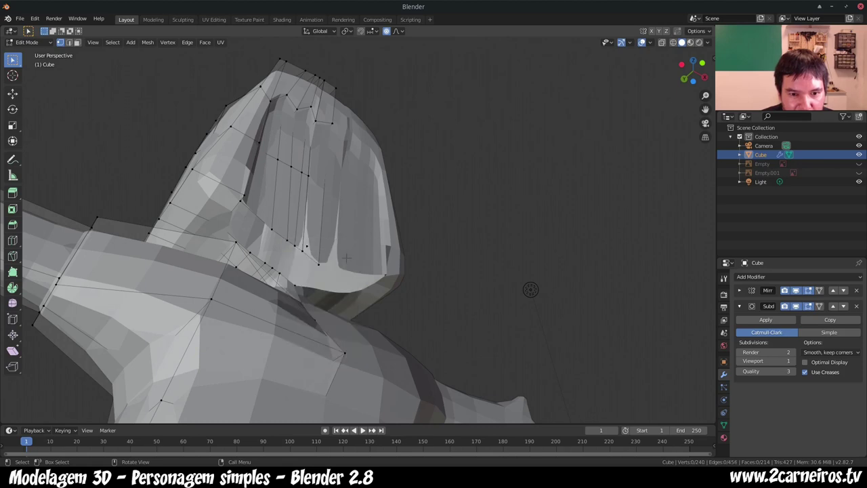
right_click(312, 252)
click(312, 248)
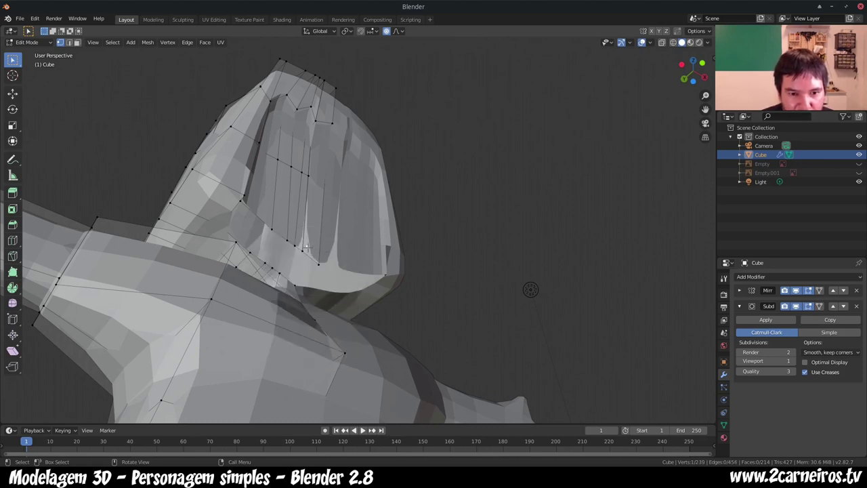
mouse_move(323, 244)
middle_down()
mouse_move(301, 292)
mouse_move(605, 127)
middle_up()
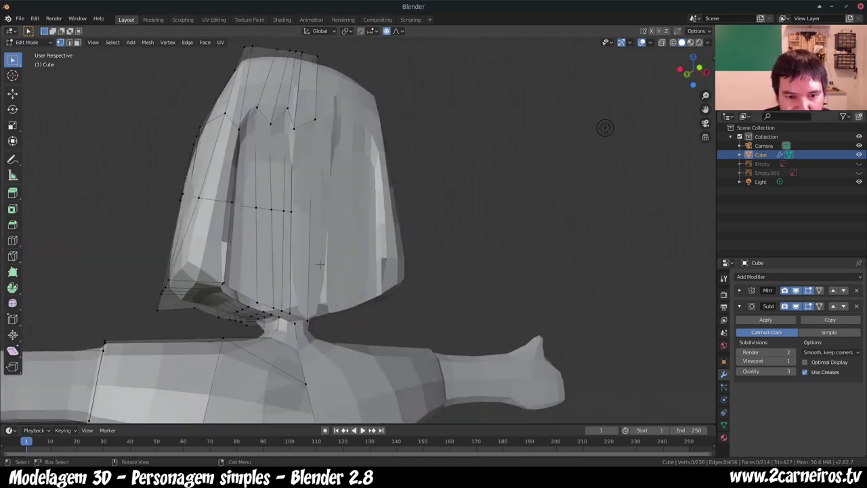
mouse_move(297, 200)
middle_down()
mouse_move(287, 217)
mouse_move(386, 246)
middle_up()
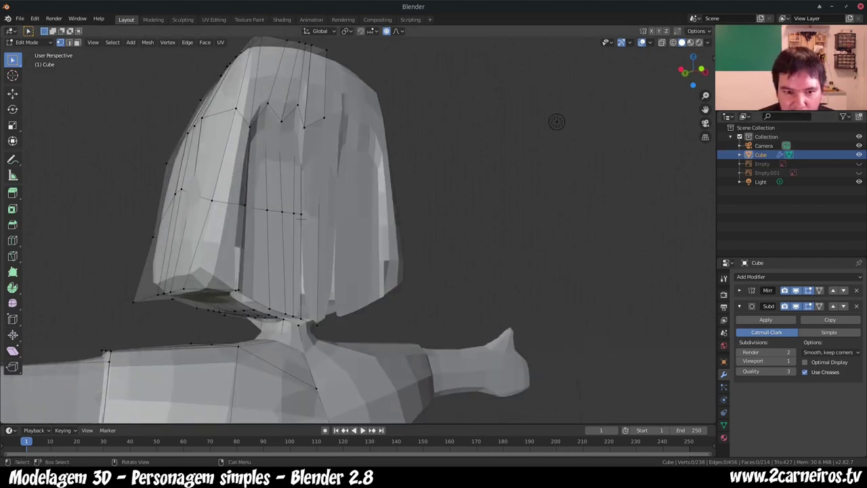
Step: Hide subdivision in the viewport and knife-cut a new edge across the front hair strand
click(796, 306)
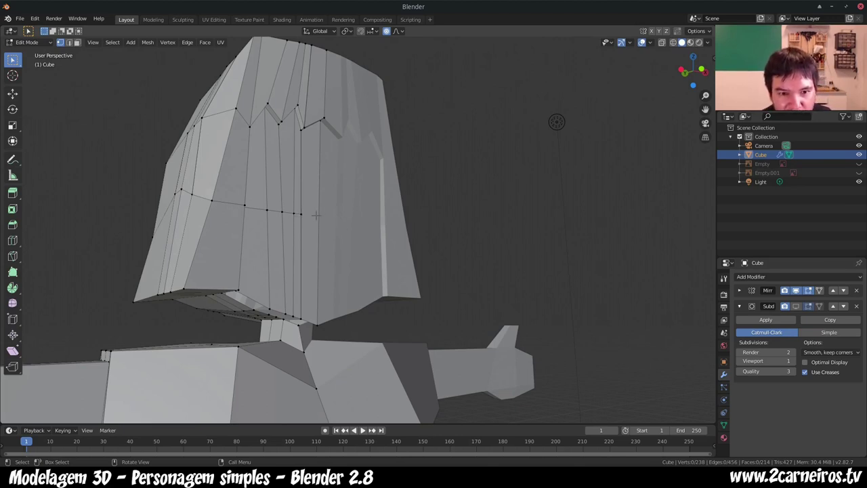
key(k)
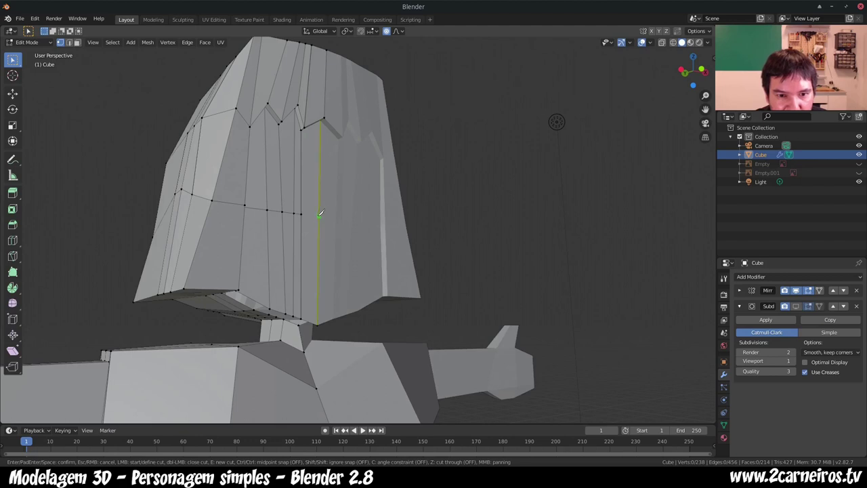
click(318, 214)
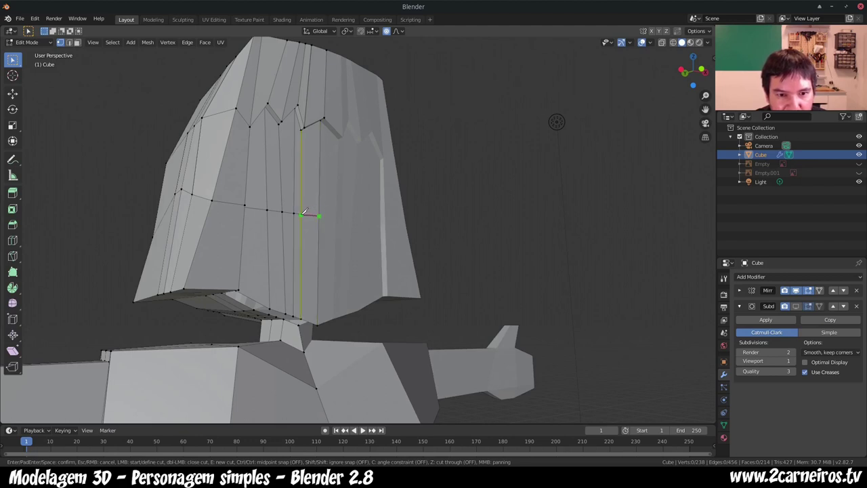
click(301, 214)
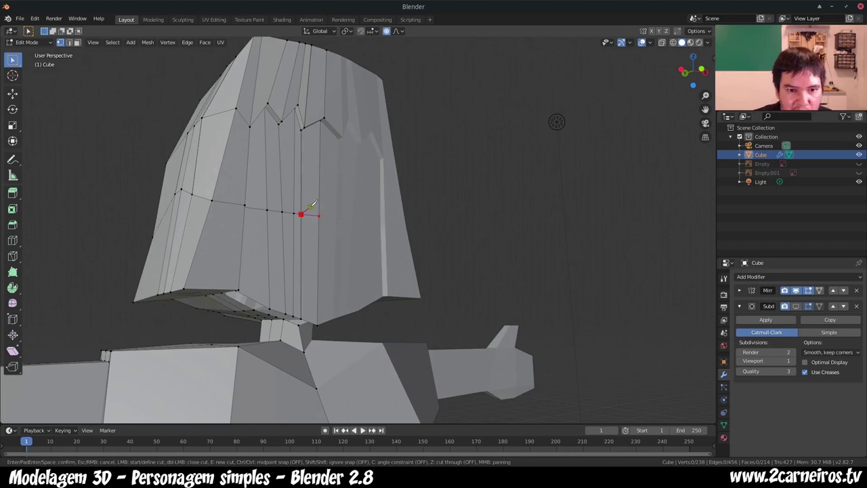
key(Return)
scroll(306, 213, up, 2)
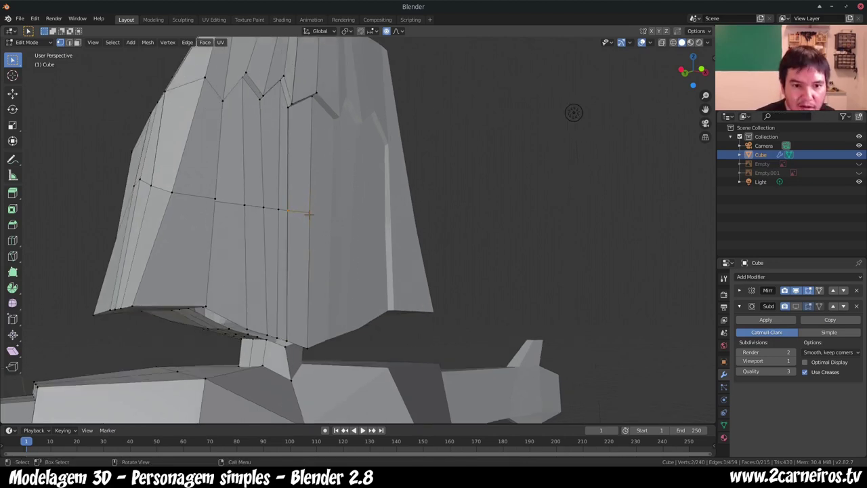
scroll(252, 189, up, 2)
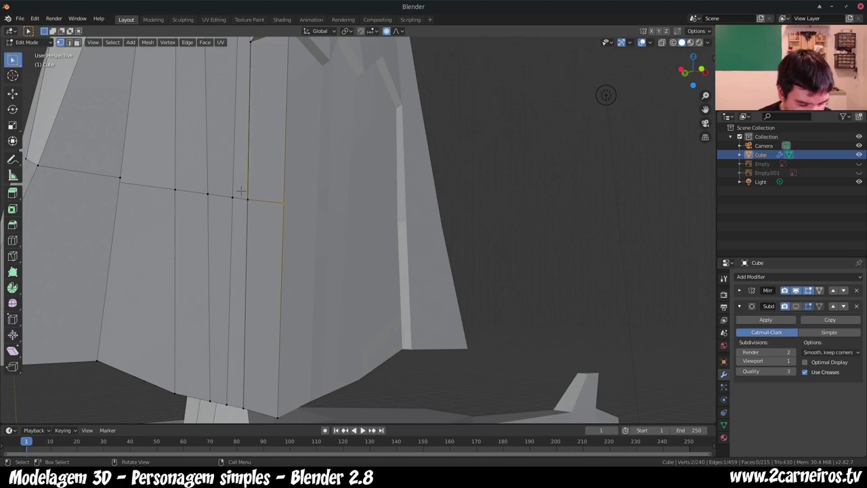
Step: Enable X-ray and select the short new edge plus the vertical edge above it
key(alt+z)
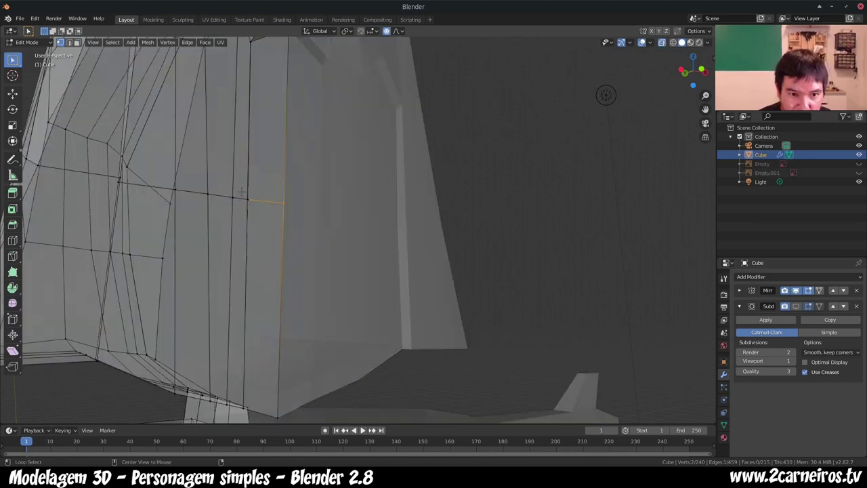
click(251, 200)
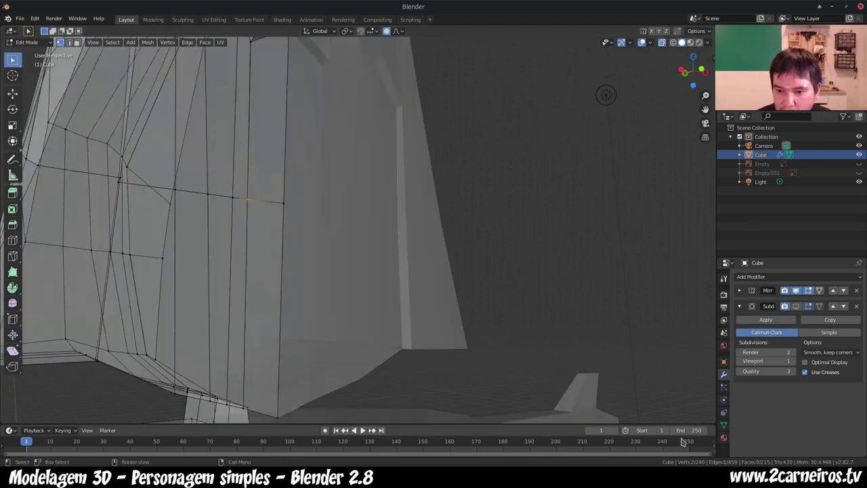
shift+click(248, 183)
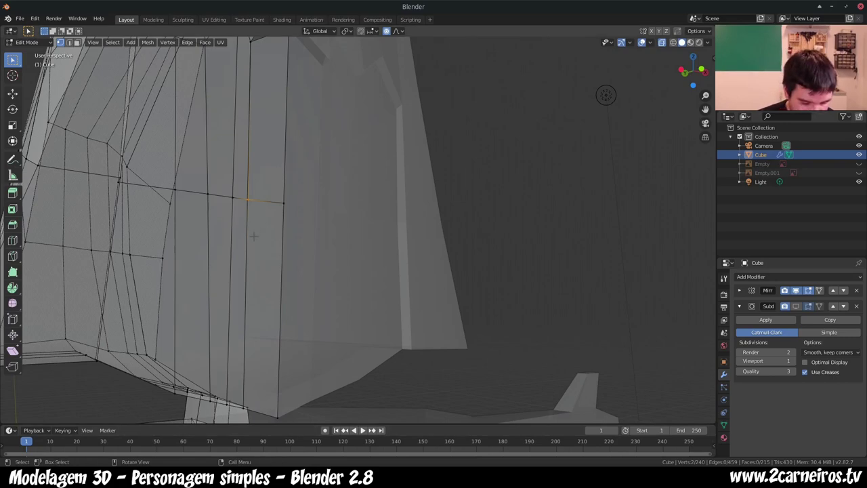
scroll(253, 236, down, 10)
Step: Merge the hair by distance, removing 20 duplicates to leave 220 vertices, then exit Edit Mode
key(KP_1)
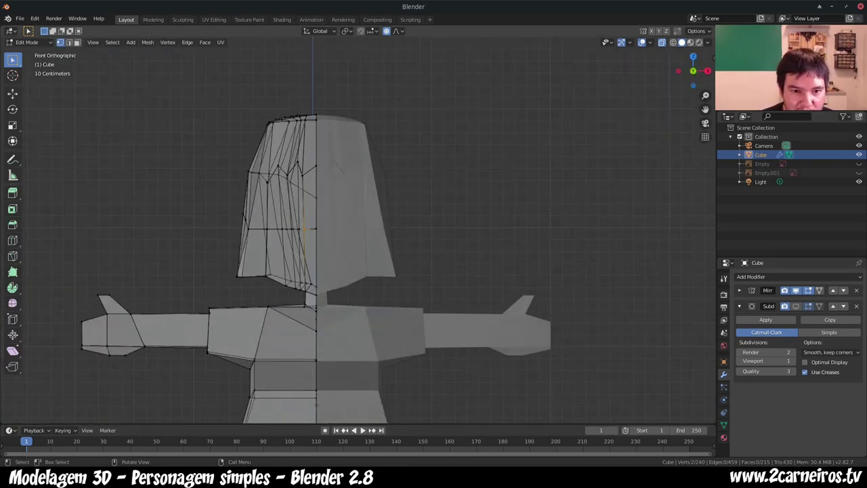
key(Tab)
key(Tab)
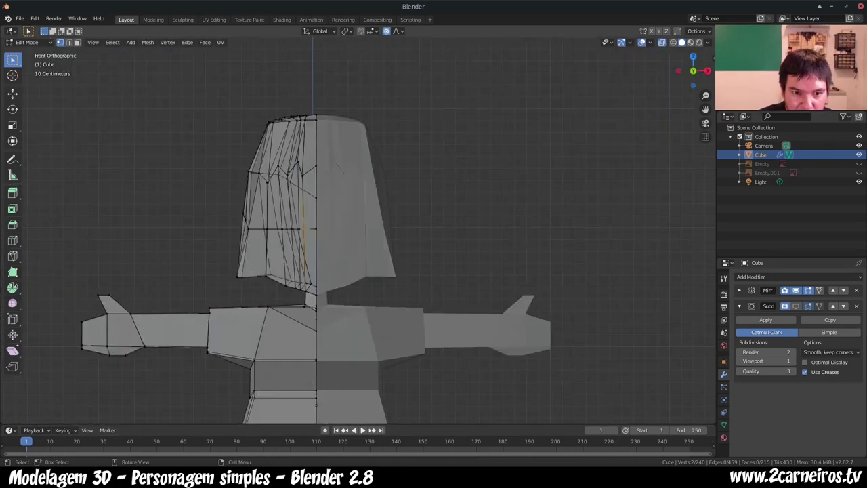
drag(192, 76, 442, 305)
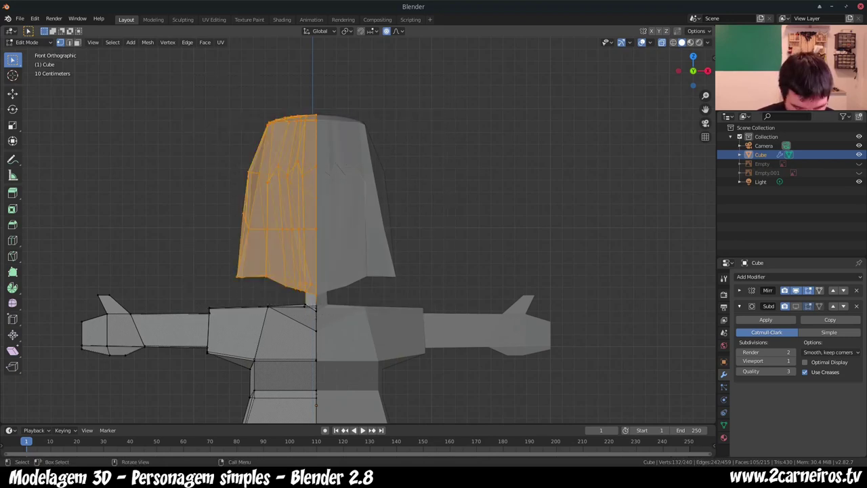
key(m)
click(441, 302)
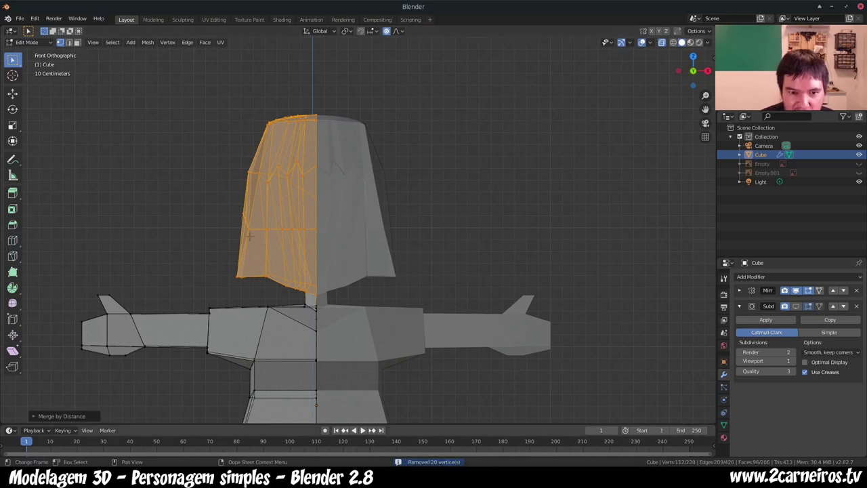
middle_drag(379, 95, 487, 95)
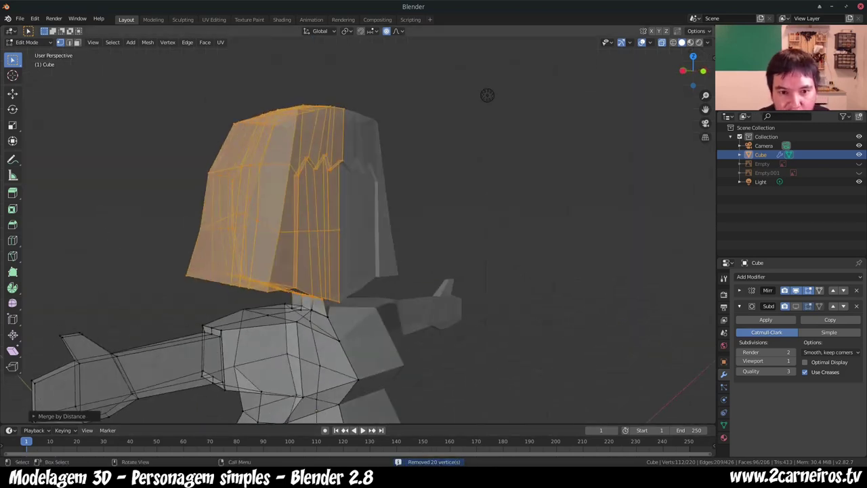
key(Tab)
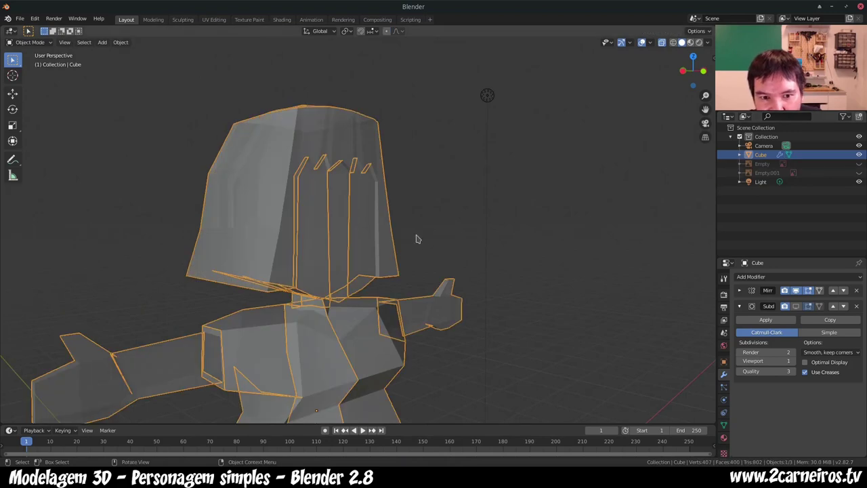
Step: Turn on the Subdivision viewport display to preview the smoothed character
click(796, 305)
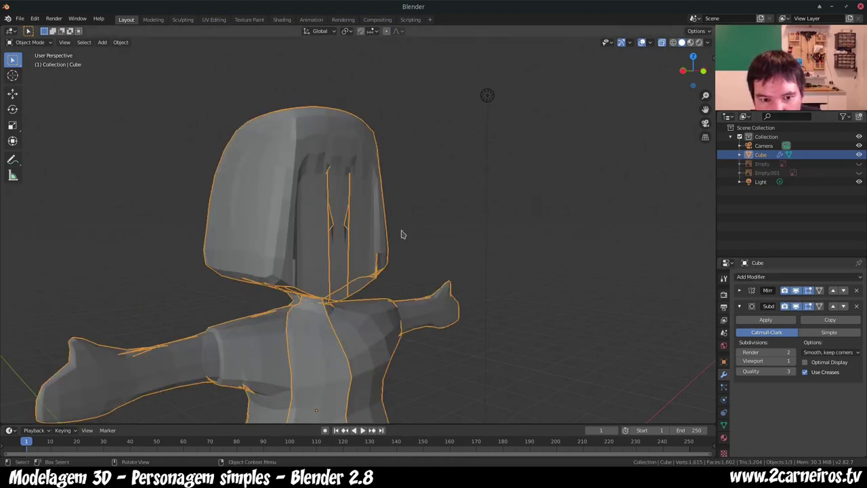
mouse_move(399, 232)
middle_down()
mouse_move(298, 215)
mouse_move(329, 209)
middle_up()
scroll(322, 214, up, 2)
scroll(322, 214, up, 2)
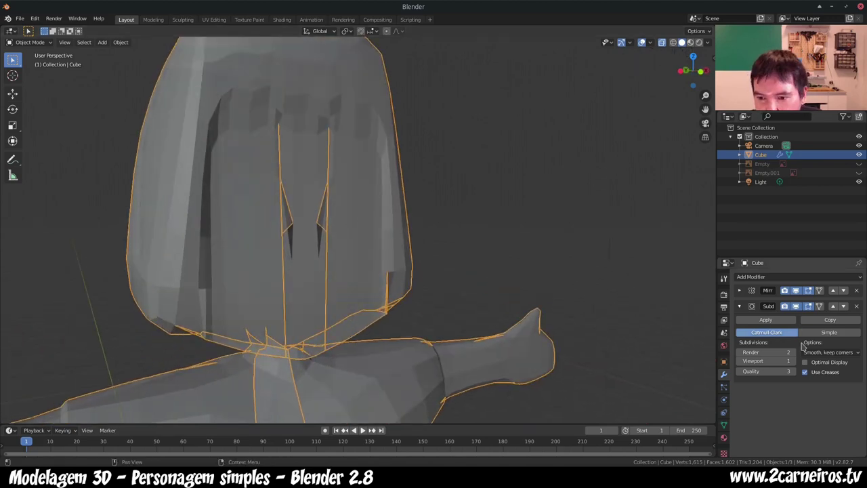
Step: Turn the Subdivision viewport display back off and zoom in on the head
click(795, 306)
mouse_move(327, 234)
middle_down()
mouse_move(271, 226)
mouse_move(294, 219)
mouse_move(319, 188)
middle_up()
scroll(316, 237, up, 2)
scroll(276, 225, down, 3)
scroll(305, 196, up, 1)
Step: Join two inner hair-edge vertices with a new edge and fill a face between the selected edges
key(Tab)
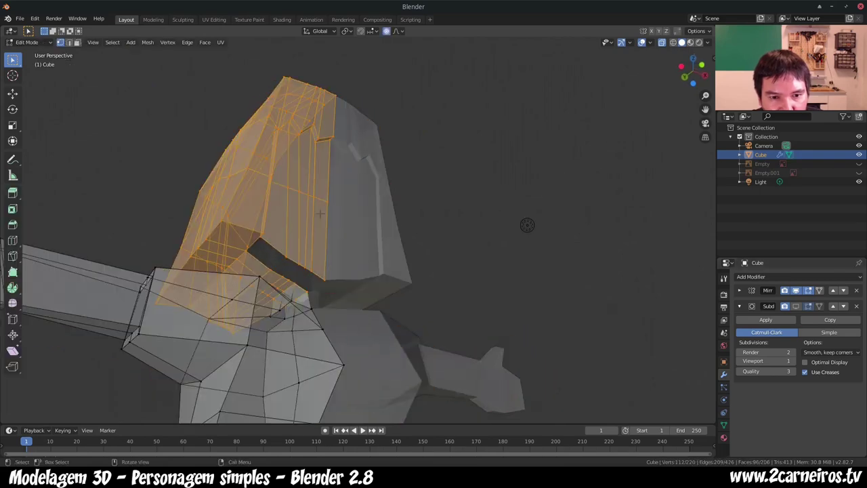
scroll(527, 225, up, 3)
mouse_move(555, 223)
middle_down()
mouse_move(470, 350)
mouse_move(412, 350)
mouse_move(393, 338)
mouse_move(415, 226)
mouse_move(316, 277)
mouse_move(318, 330)
mouse_move(576, 197)
mouse_move(480, 281)
mouse_move(482, 253)
mouse_move(491, 248)
mouse_move(512, 313)
mouse_move(586, 296)
mouse_move(641, 250)
mouse_move(648, 265)
mouse_move(606, 314)
mouse_move(560, 283)
middle_up()
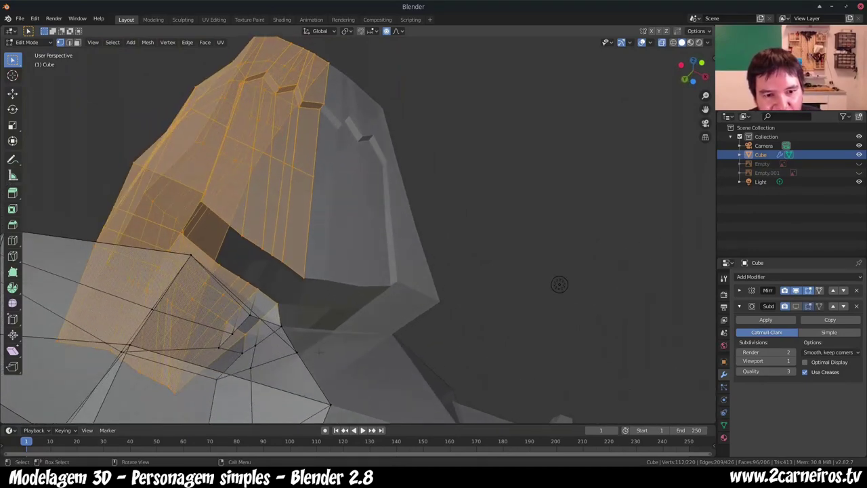
key(ctrl+z)
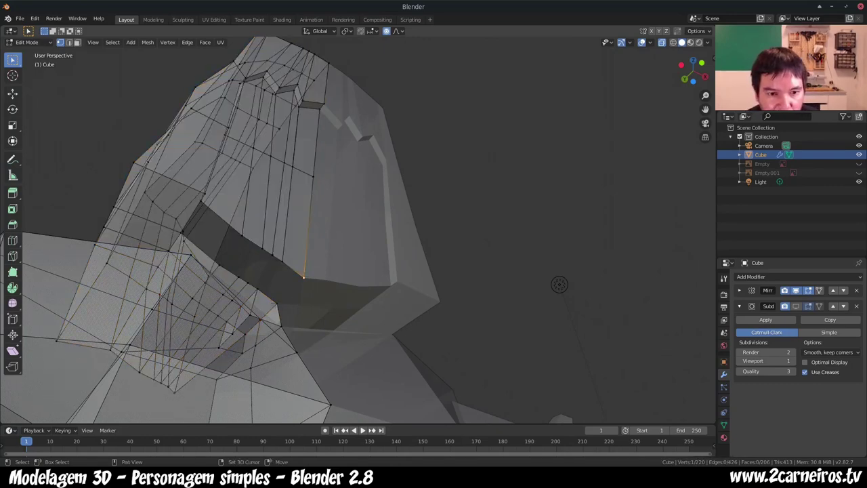
key(j)
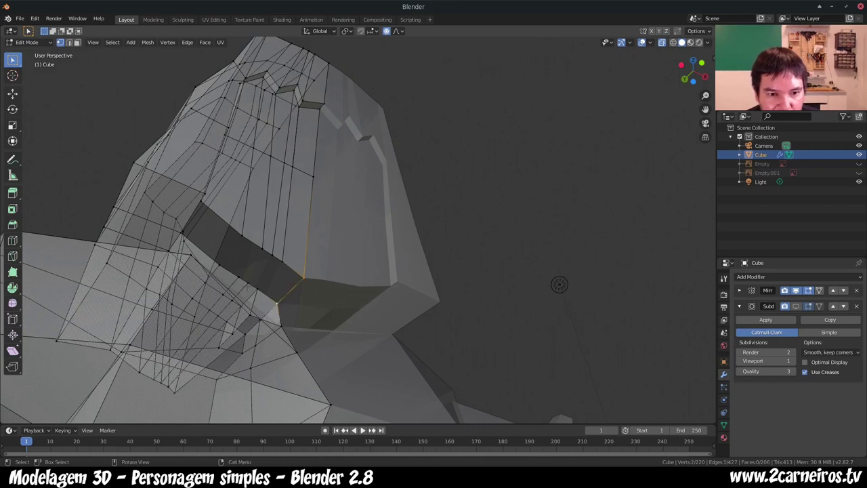
click(258, 289)
shift+click(282, 260)
key(j)
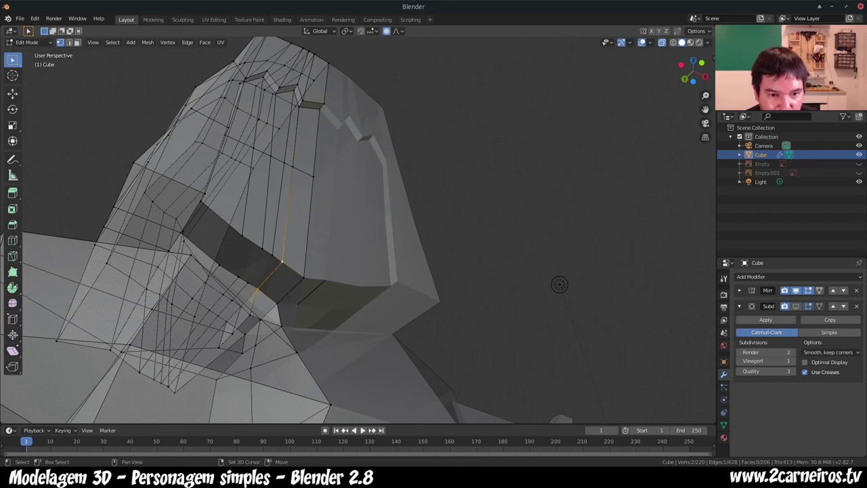
key(2)
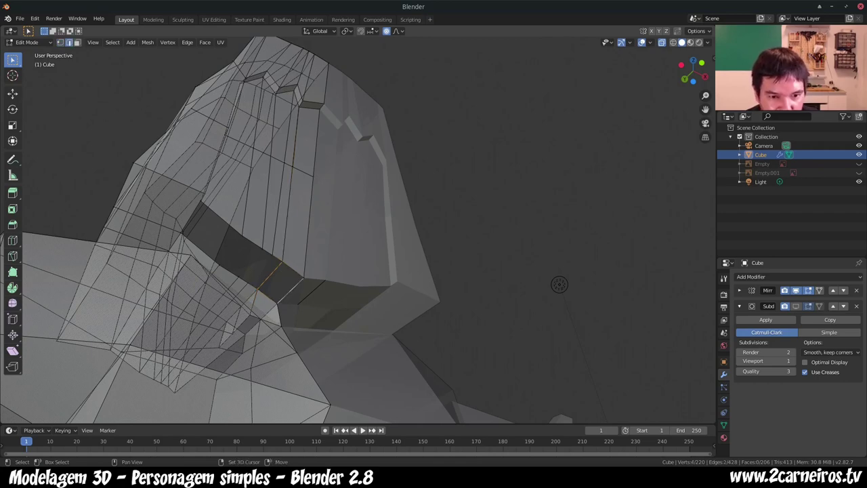
key(f)
middle_drag(406, 237, 474, 213)
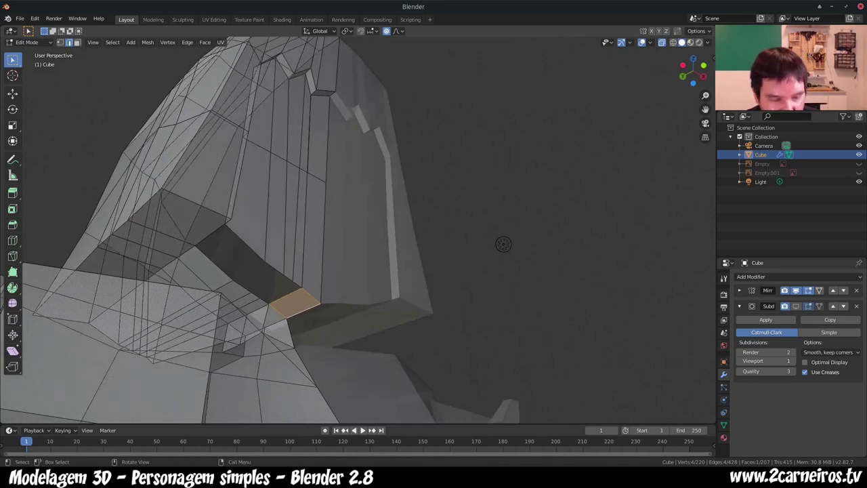
key(1)
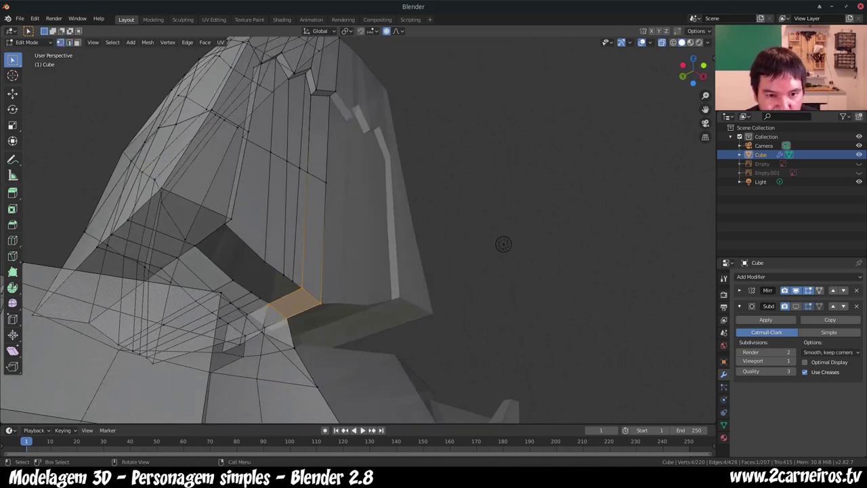
Step: Fill a face across three vertices bordering the hair gap, then bridge two opposite corner vertices
click(292, 280)
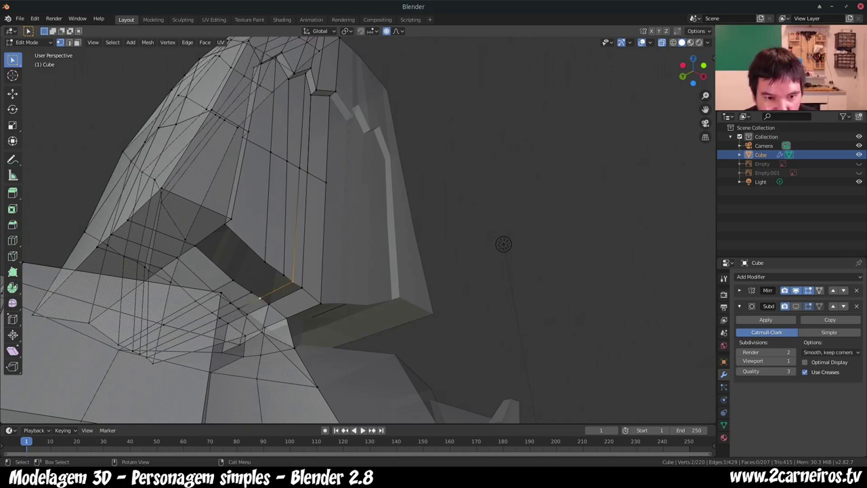
ctrl+click(269, 306)
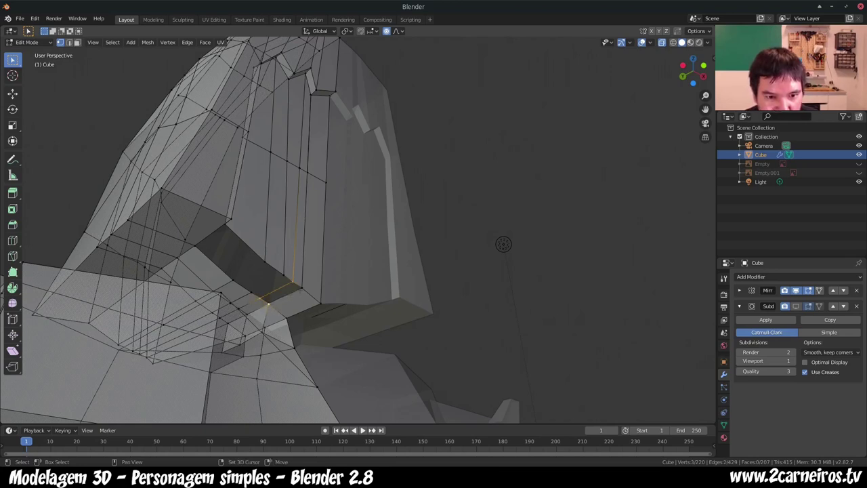
ctrl+click(302, 287)
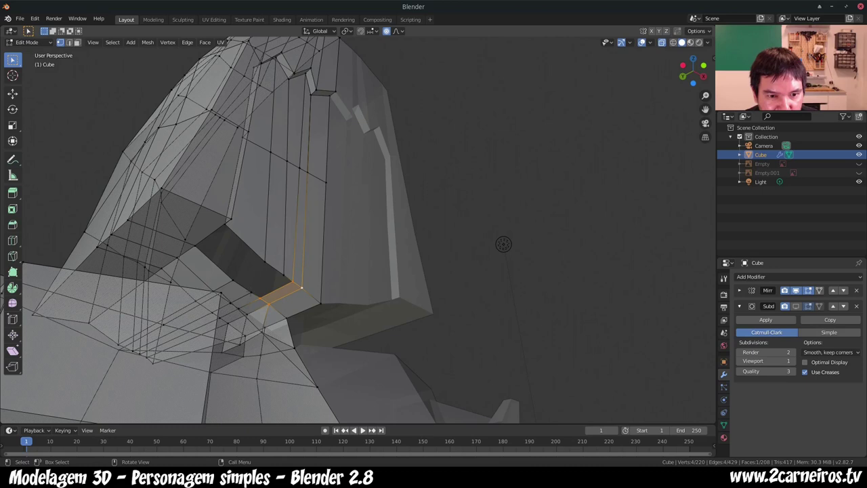
click(251, 292)
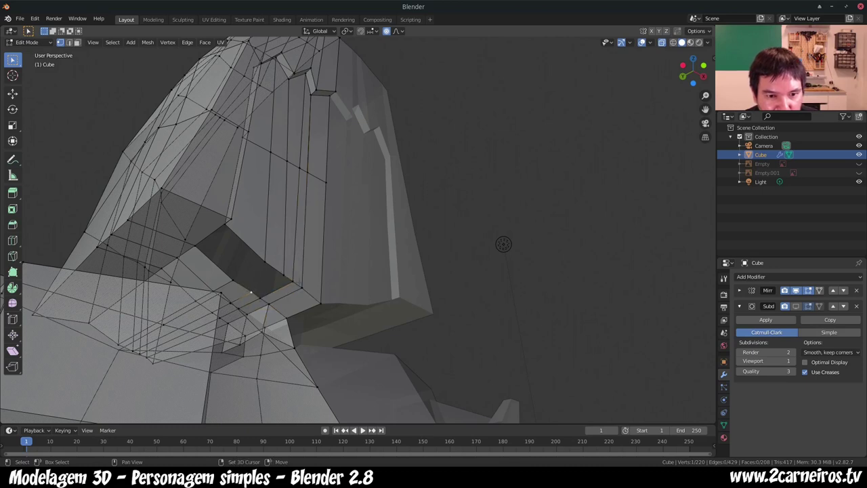
shift+click(283, 274)
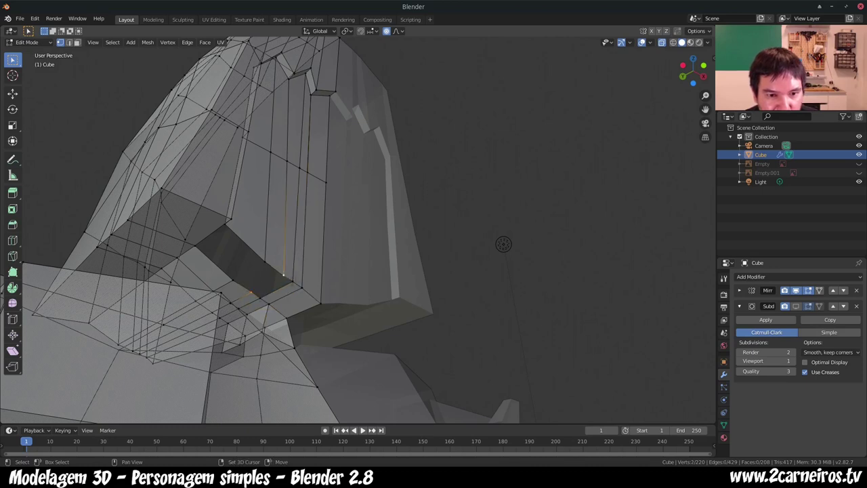
shift+click(292, 281)
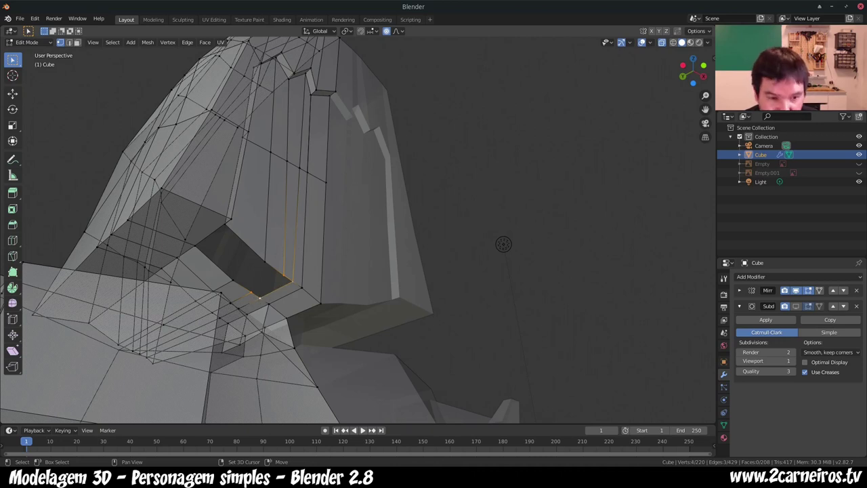
key(f)
click(264, 260)
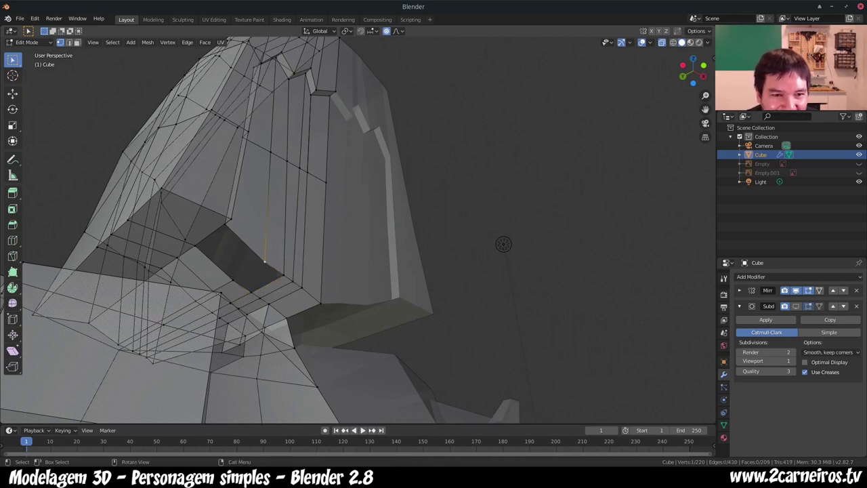
shift+click(232, 279)
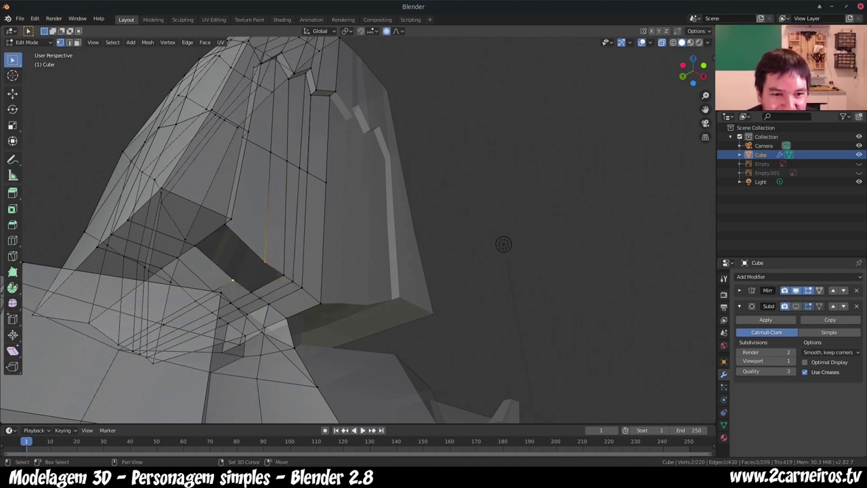
key(f)
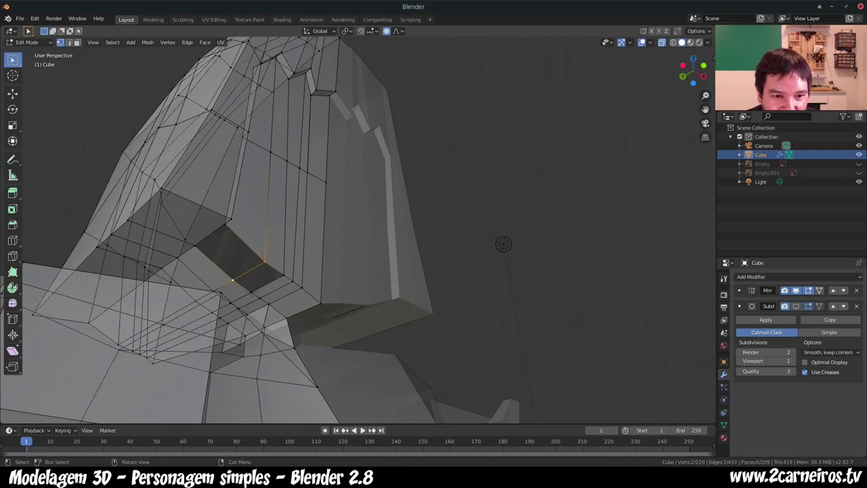
Step: Close the remaining gap with a quad face, then select four vertices around another hole
click(283, 274)
shift+click(284, 184)
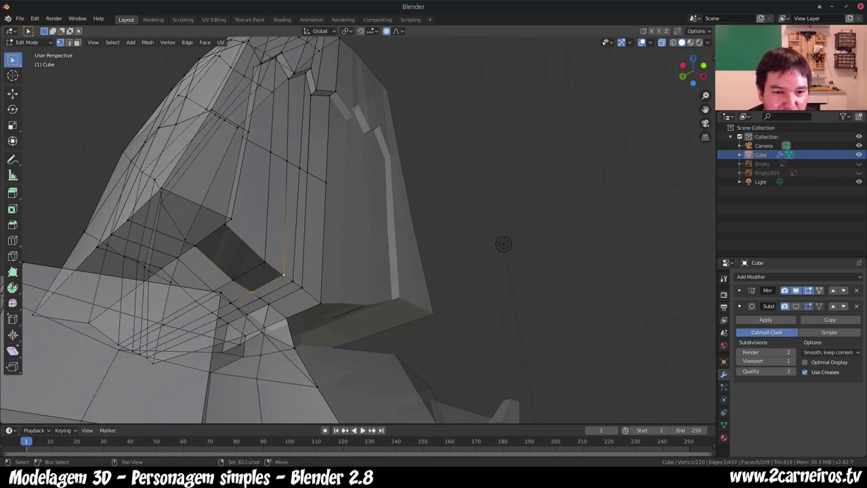
shift+click(264, 261)
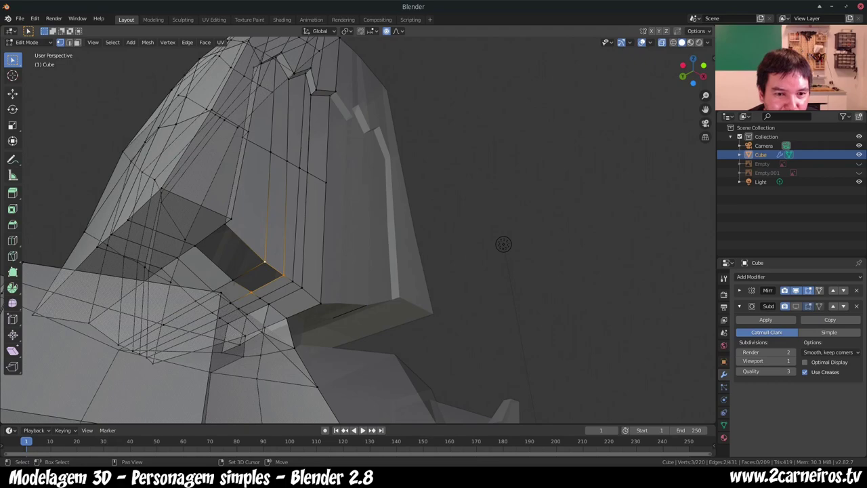
shift+click(233, 280)
key(f)
middle_drag(406, 271, 474, 257)
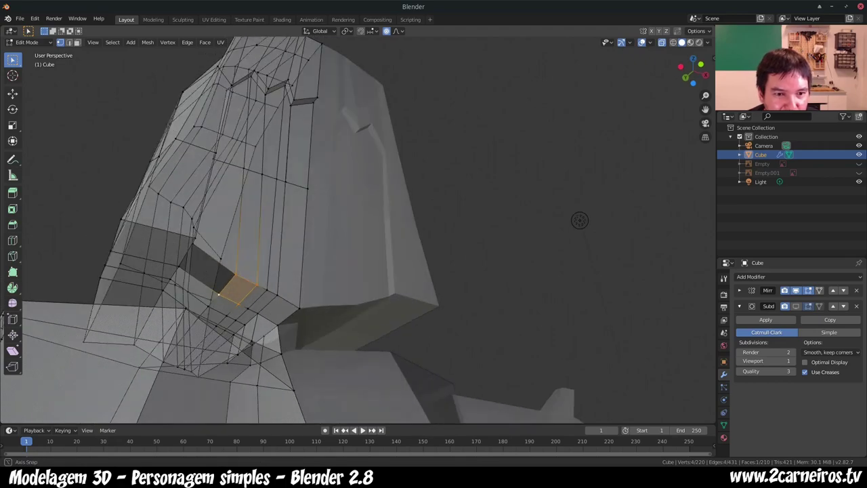
mouse_move(579, 220)
middle_down()
mouse_move(587, 250)
mouse_move(522, 292)
mouse_move(553, 298)
middle_up()
click(218, 193)
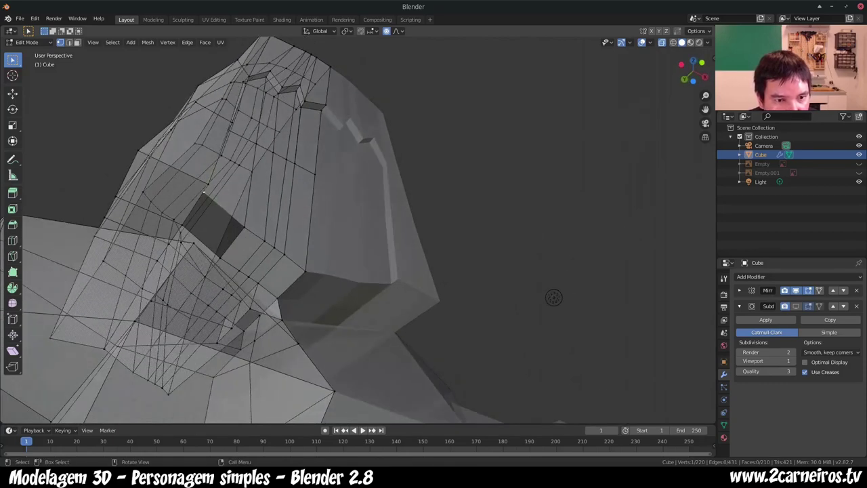
shift+click(180, 225)
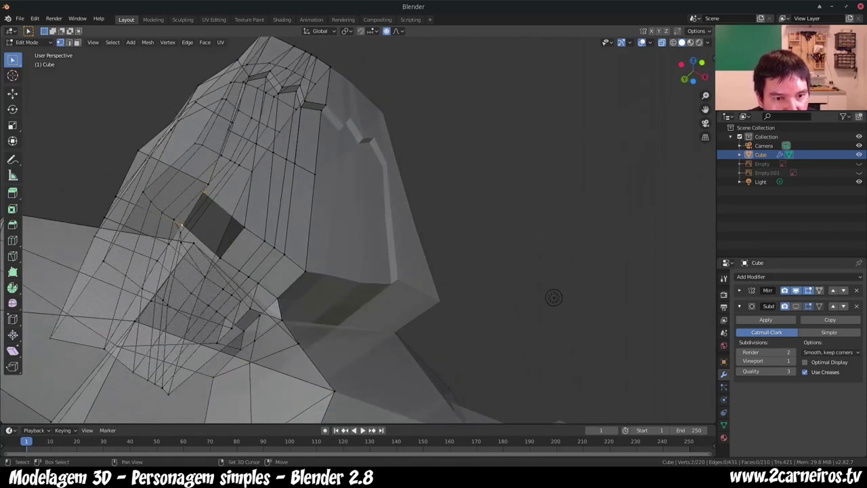
shift+click(220, 257)
shift+click(244, 229)
mouse_move(244, 228)
middle_down()
mouse_move(169, 227)
mouse_move(653, 171)
mouse_move(596, 204)
middle_up()
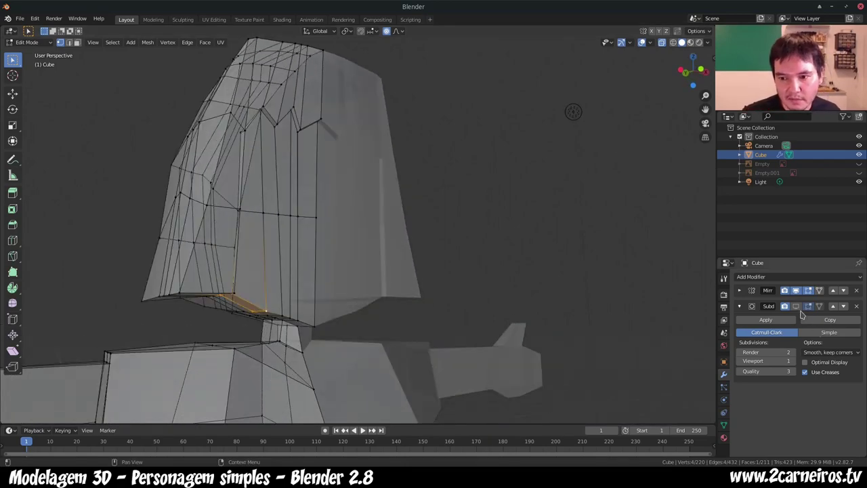
Step: Show the Subdivision modifier in edit mode and nudge a hair-side vertex slightly left with proportional editing
mouse_move(474, 224)
middle_down()
mouse_move(365, 225)
mouse_move(293, 42)
mouse_move(353, 135)
middle_up()
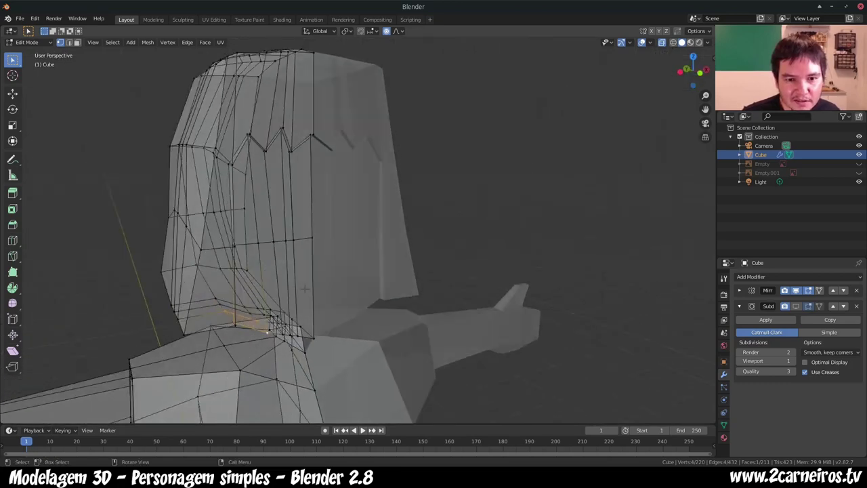
middle_drag(305, 289, 472, 47)
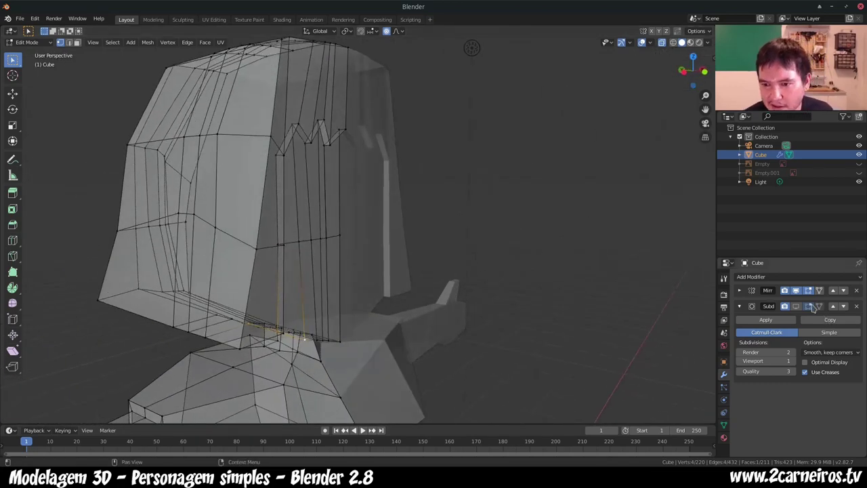
click(808, 306)
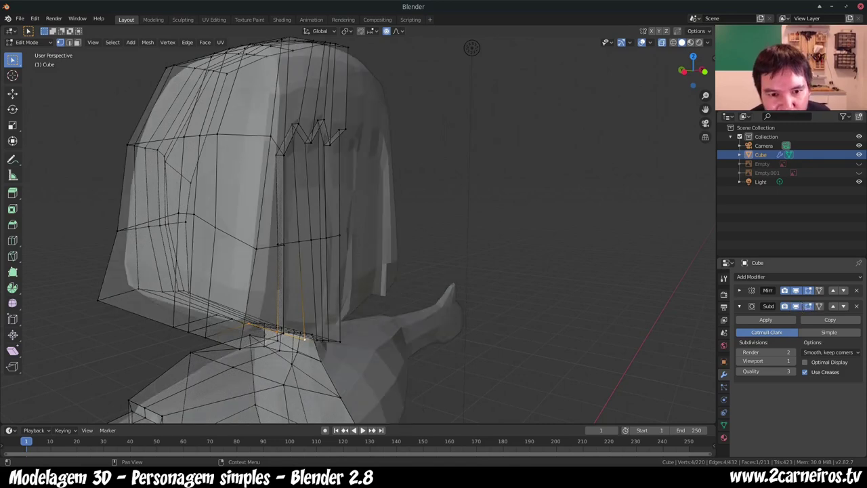
scroll(358, 231, up, 5)
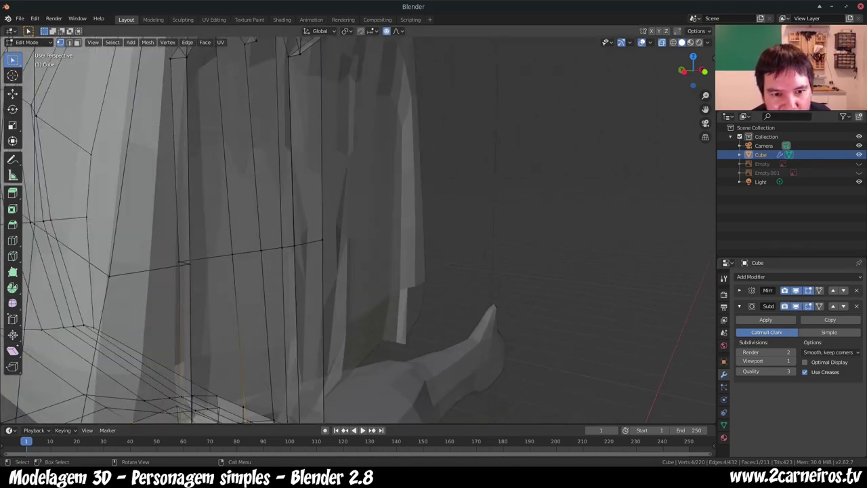
click(294, 245)
key(g)
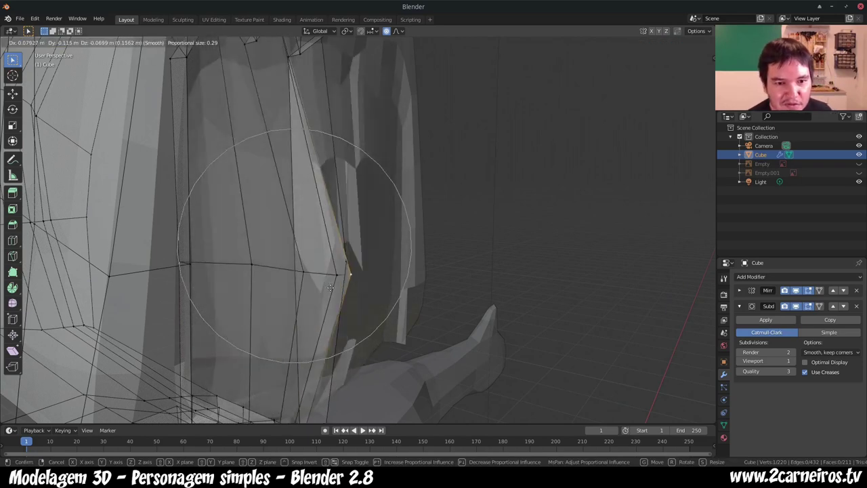
key(Escape)
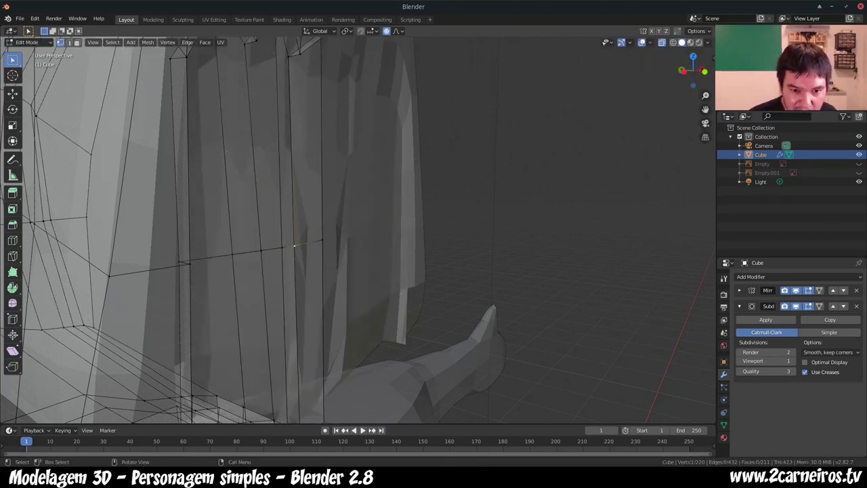
key(g)
click(286, 245)
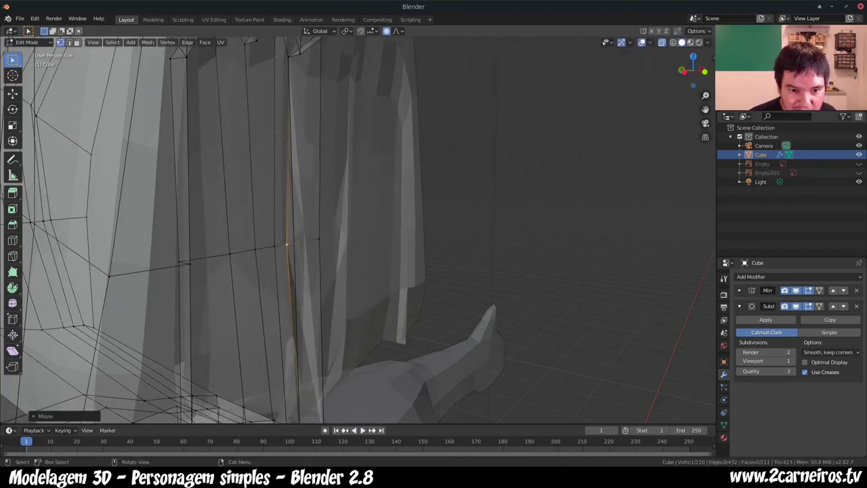
Step: Delete the long stray vertical edge on the hair and check the object
key(alt+a)
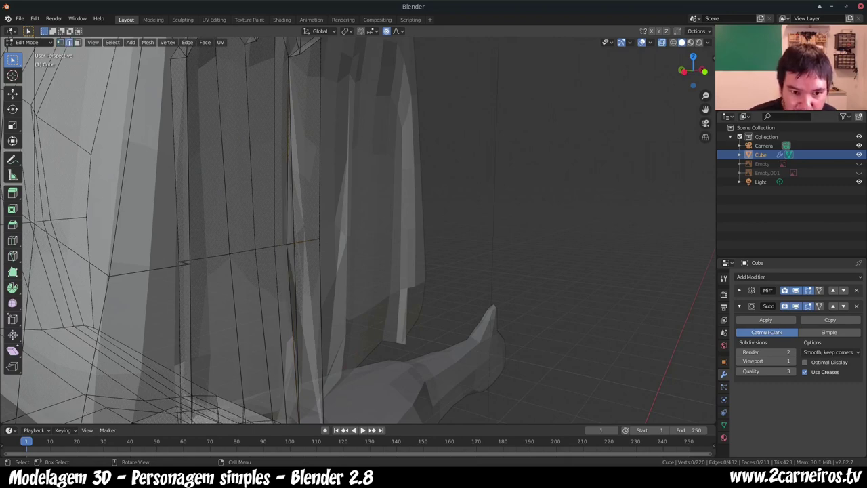
click(294, 241)
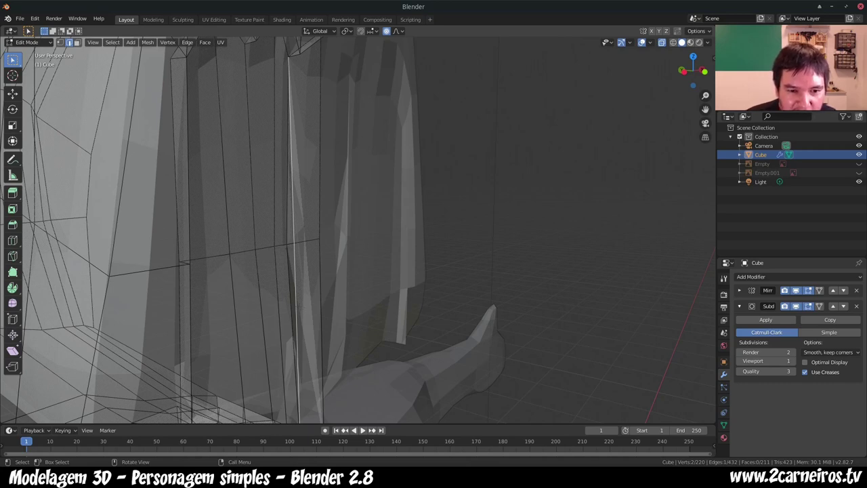
key(x)
click(286, 259)
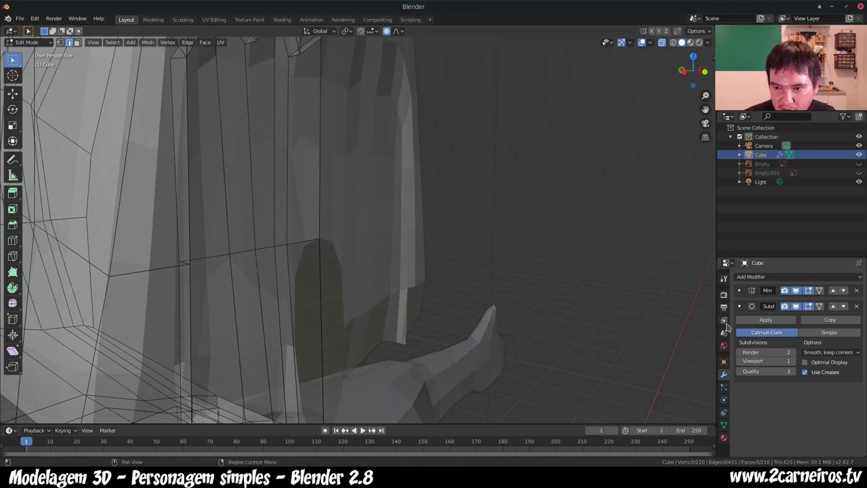
key(Tab)
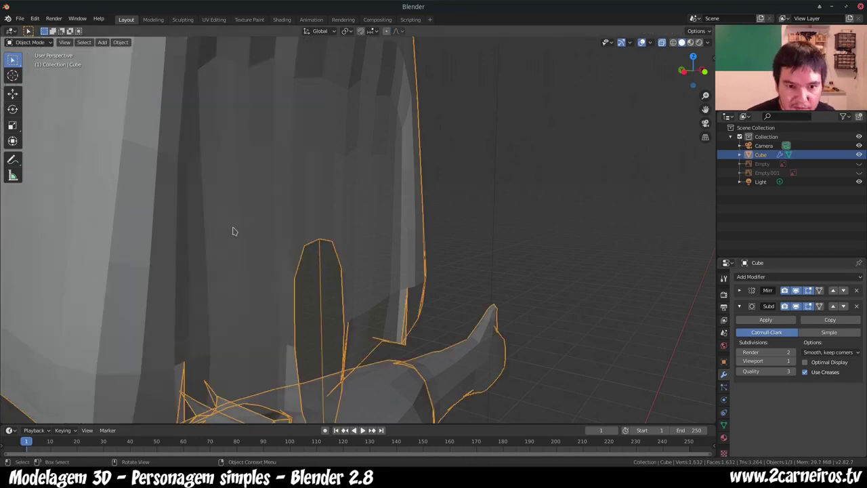
scroll(304, 250, down, 2)
mouse_move(304, 251)
middle_down()
mouse_move(315, 252)
mouse_move(280, 251)
mouse_move(315, 248)
middle_up()
Step: Select the two side edges and top edge of the opening, fill it with a face, and return to object mode
key(Tab)
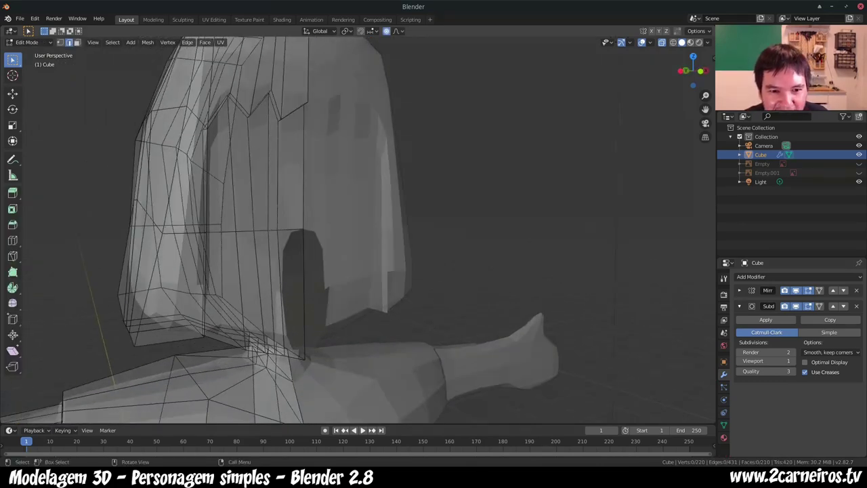
click(304, 258)
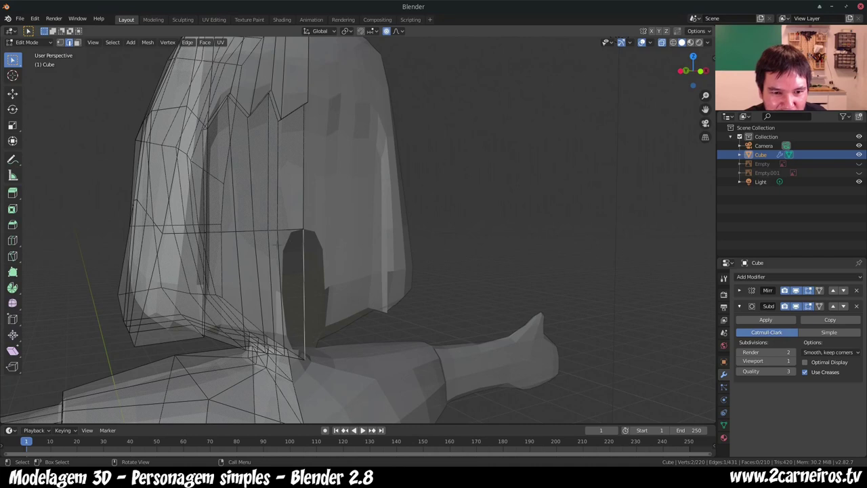
shift+click(277, 296)
shift+click(291, 231)
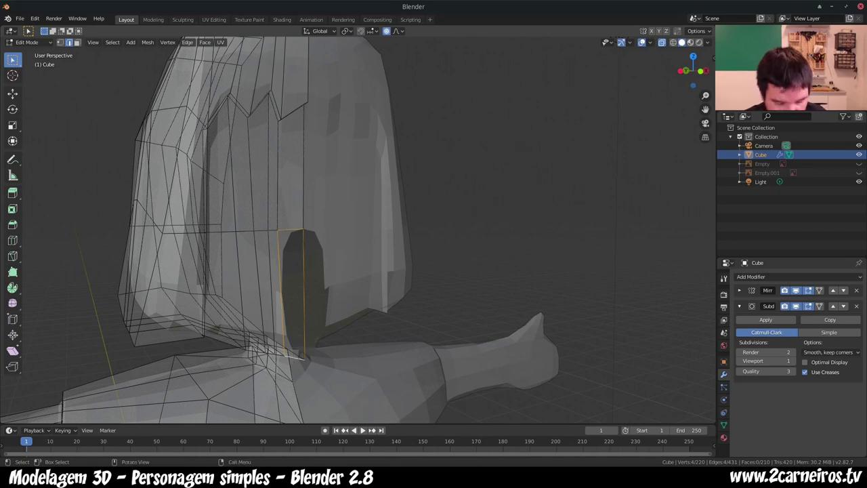
key(f)
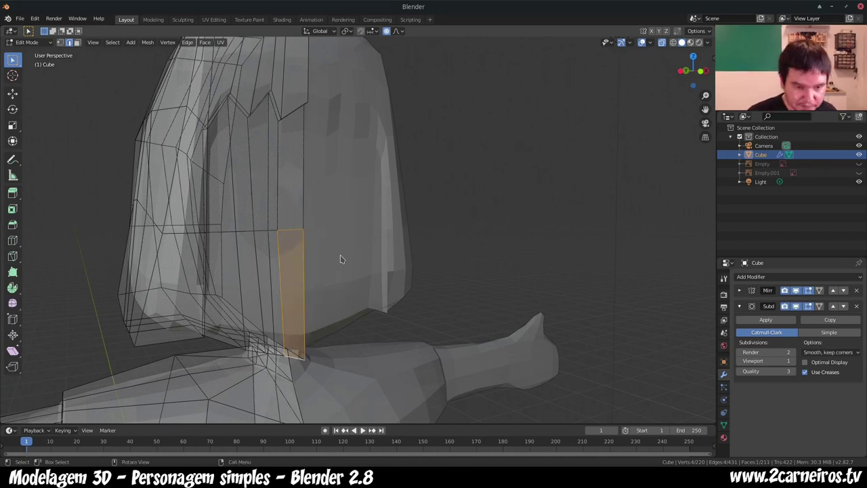
key(Tab)
mouse_move(341, 258)
middle_down()
mouse_move(362, 266)
mouse_move(354, 247)
middle_up()
scroll(362, 266, down, 2)
scroll(354, 257, down, 3)
scroll(345, 257, down, 2)
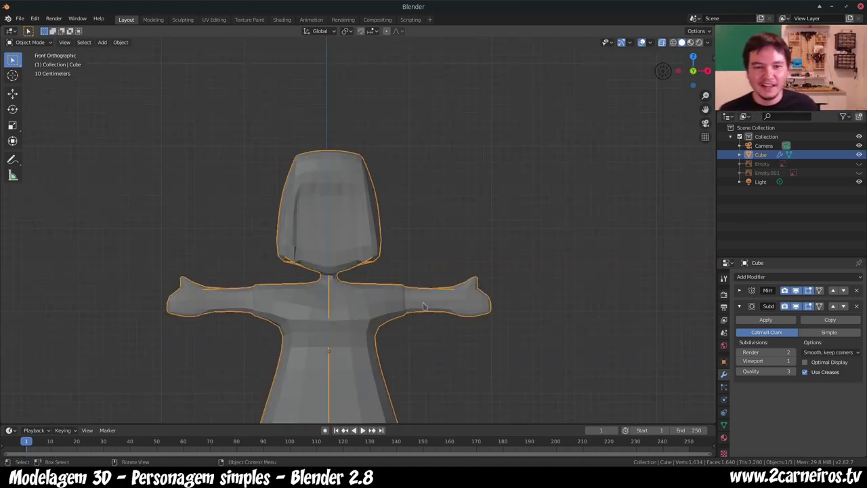
Step: Unhide Empty and Empty.001, compare front and right views, and enter Edit Mode on the girl mesh
click(858, 163)
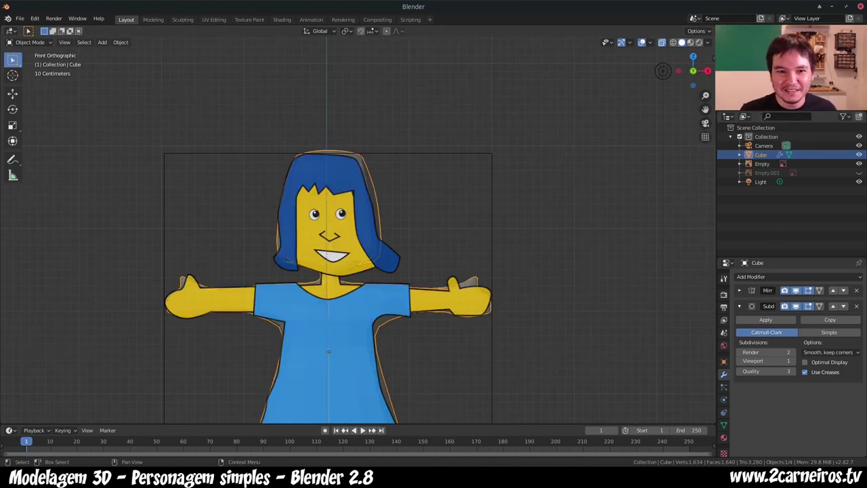
click(859, 172)
middle_drag(464, 219, 419, 256)
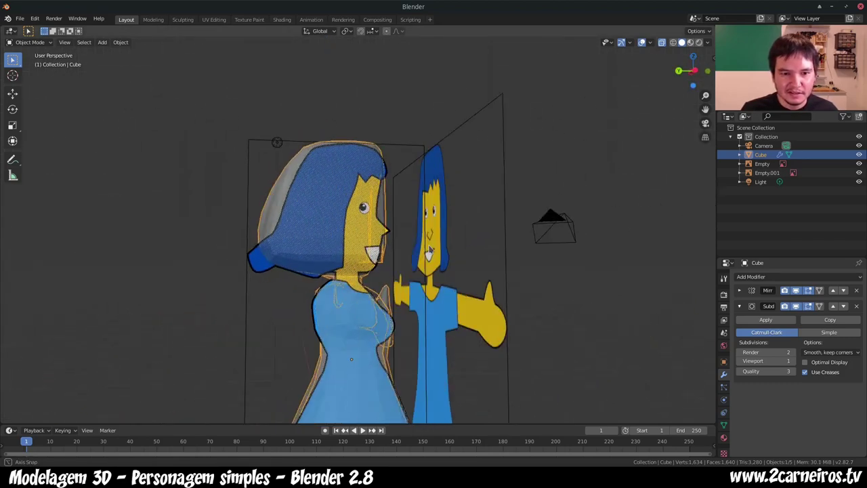
middle_drag(420, 255, 430, 264)
key(KP_1)
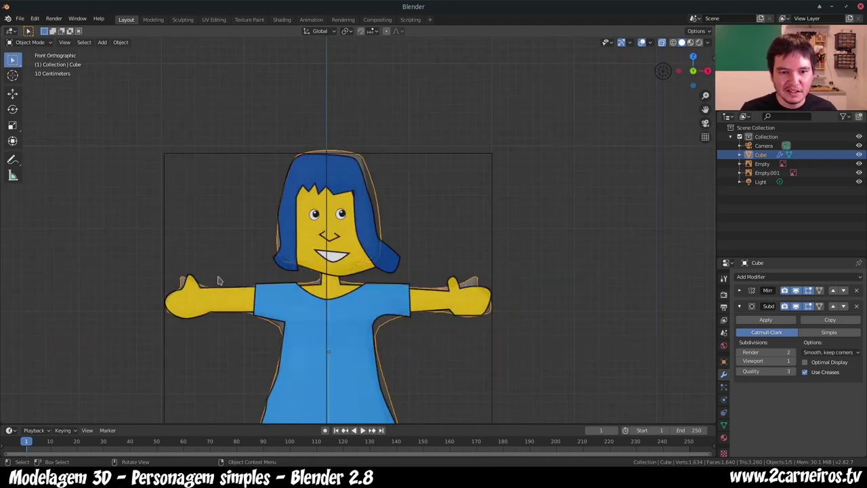
key(KP_3)
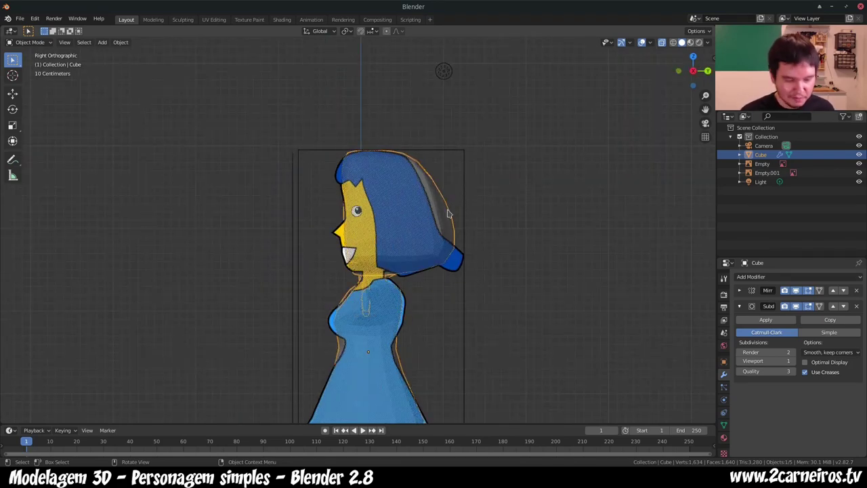
key(Tab)
middle_drag(447, 214, 650, 229)
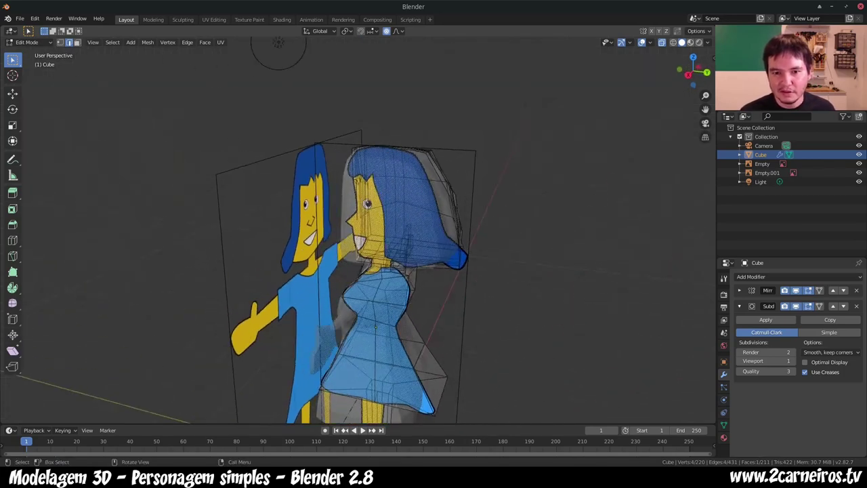
Step: In right view, box-select the back-of-hair vertices and move them with proportional editing
drag(447, 175, 484, 247)
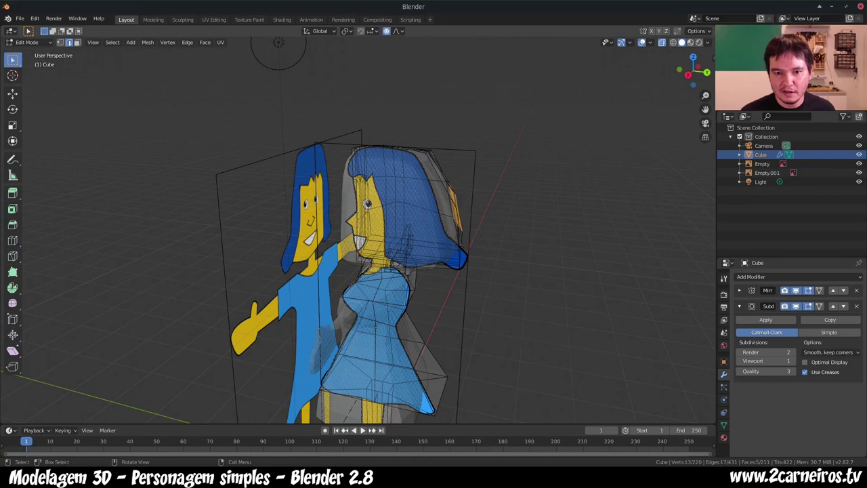
key(KP_1)
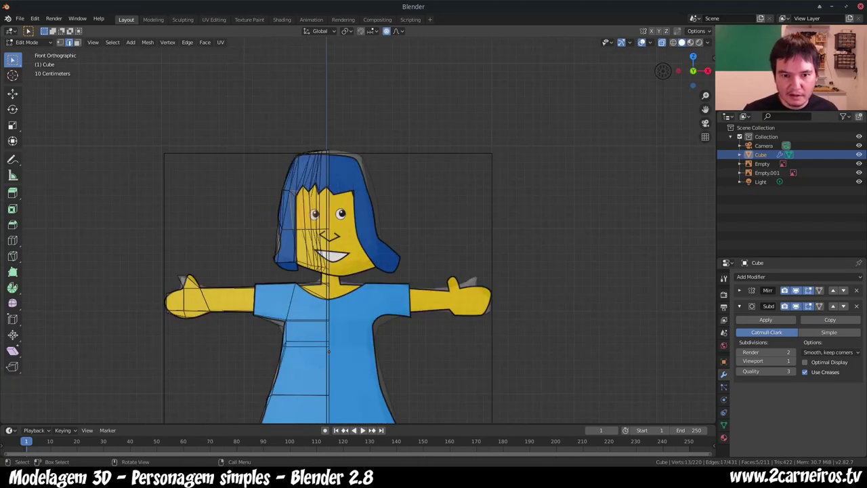
key(KP_3)
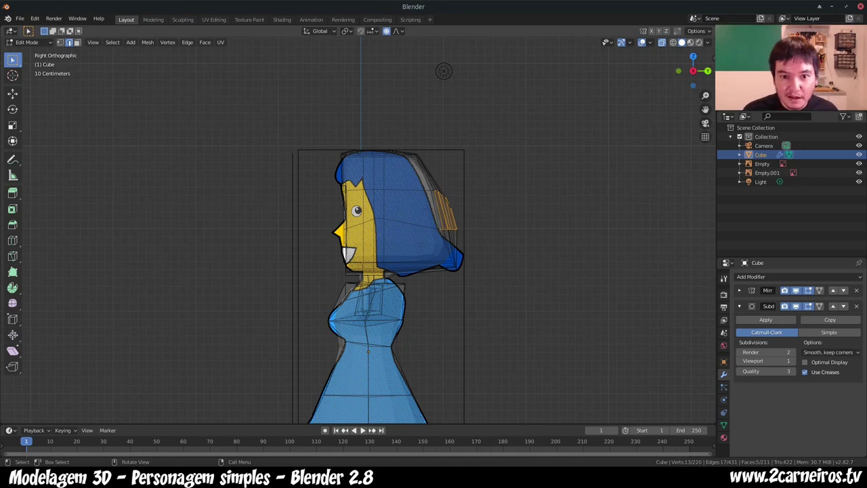
key(g)
key(Return)
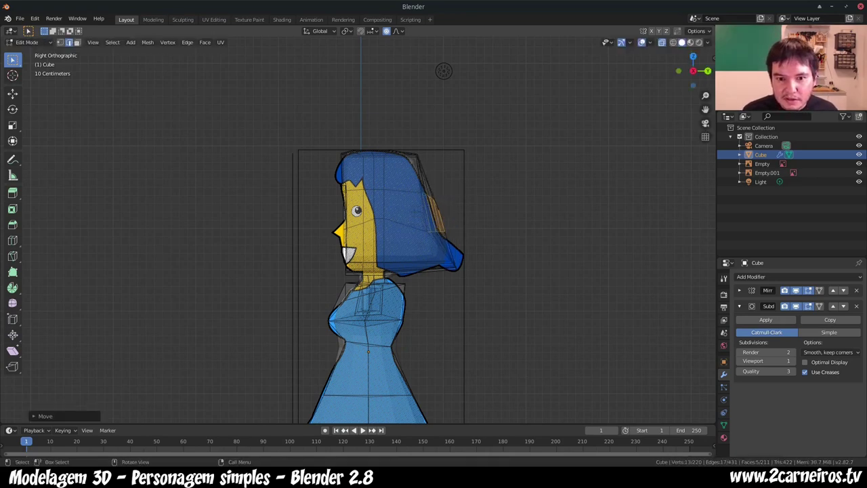
key(ctrl+z)
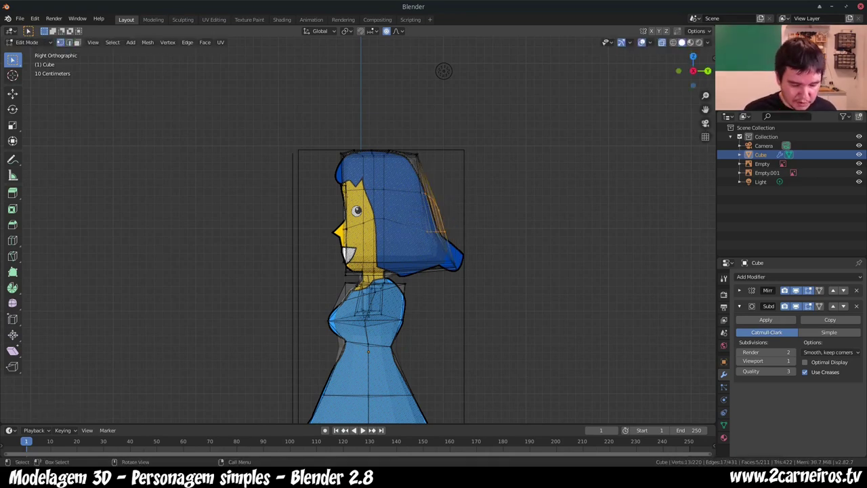
drag(398, 140, 426, 178)
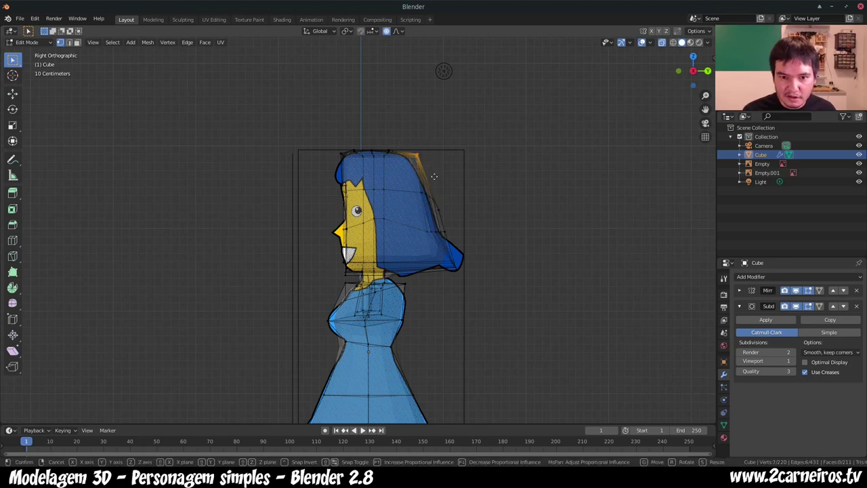
key(g)
key(Return)
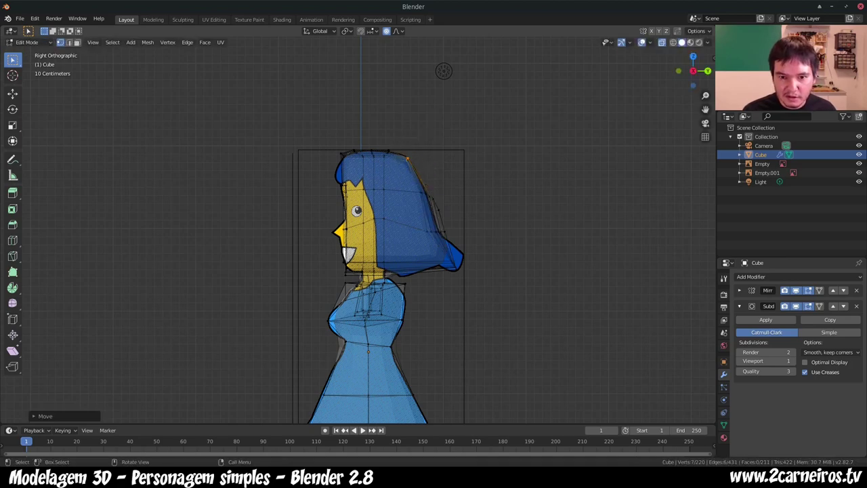
Step: Pull the upper back of the hair and the hair-tip vertices into shape with proportional falloff
drag(423, 189, 447, 216)
key(g)
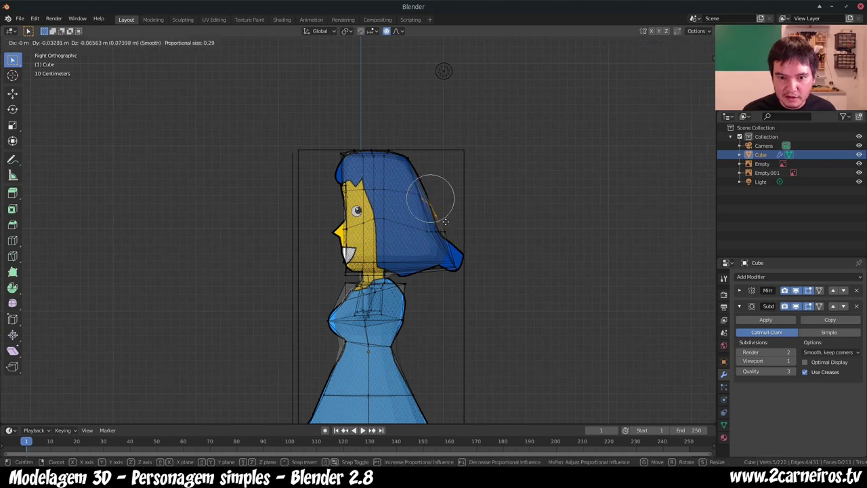
key(Return)
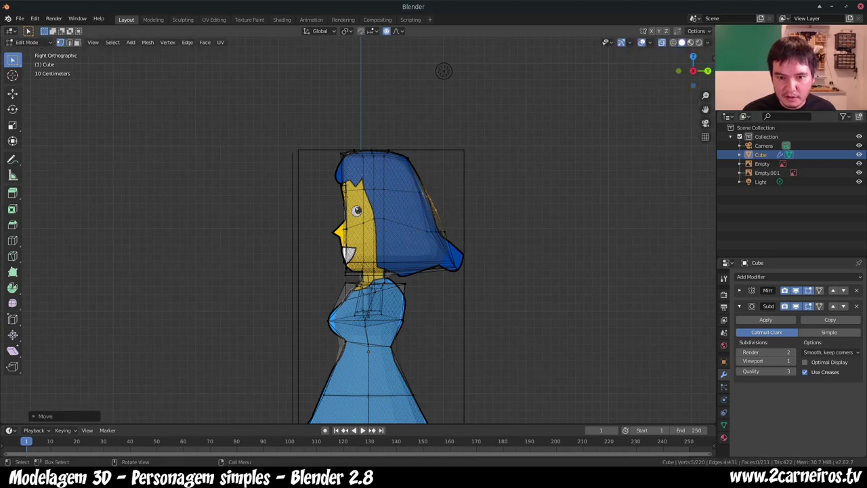
mouse_move(438, 224)
mouse_down()
mouse_move(454, 239)
mouse_move(474, 300)
mouse_up()
key(g)
click(453, 241)
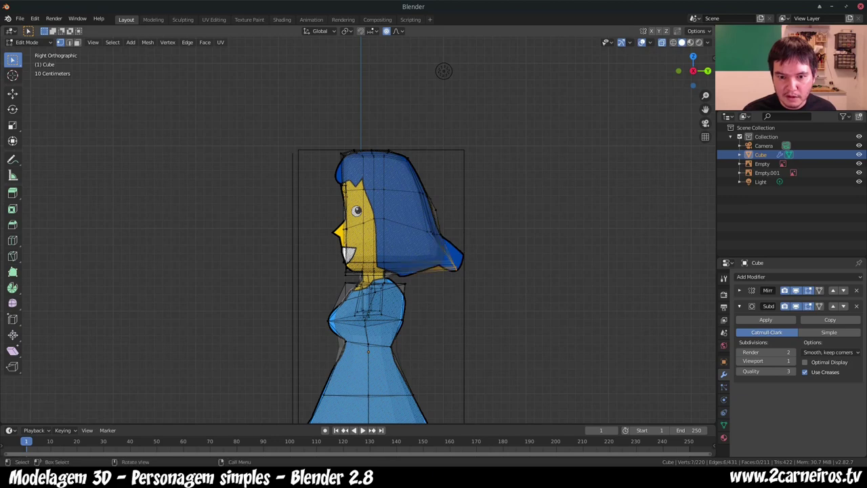
key(g)
click(481, 295)
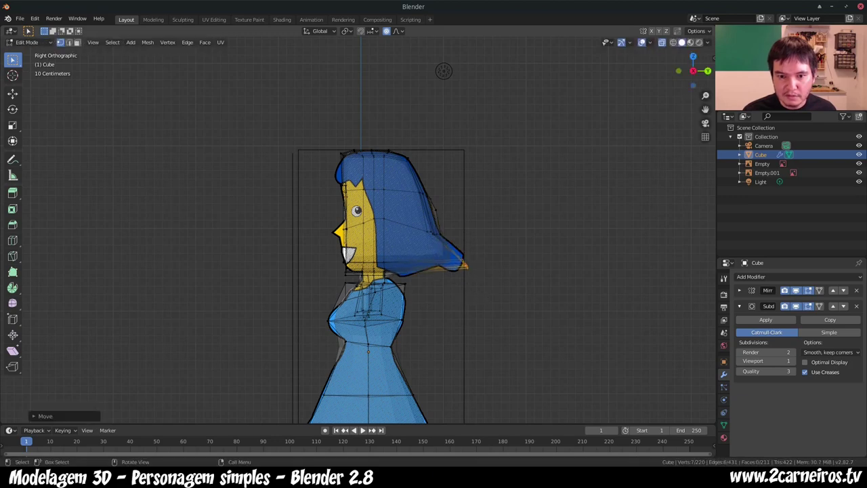
mouse_move(379, 271)
middle_down()
mouse_move(325, 271)
mouse_move(379, 264)
middle_up()
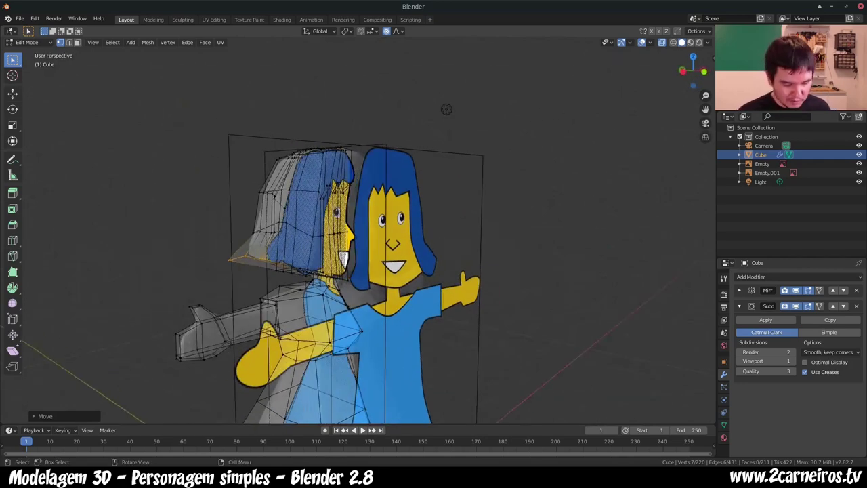
Step: Check the reshaped hair in object mode from the front view, then re-enter Edit Mode
key(Tab)
middle_drag(445, 109, 441, 120)
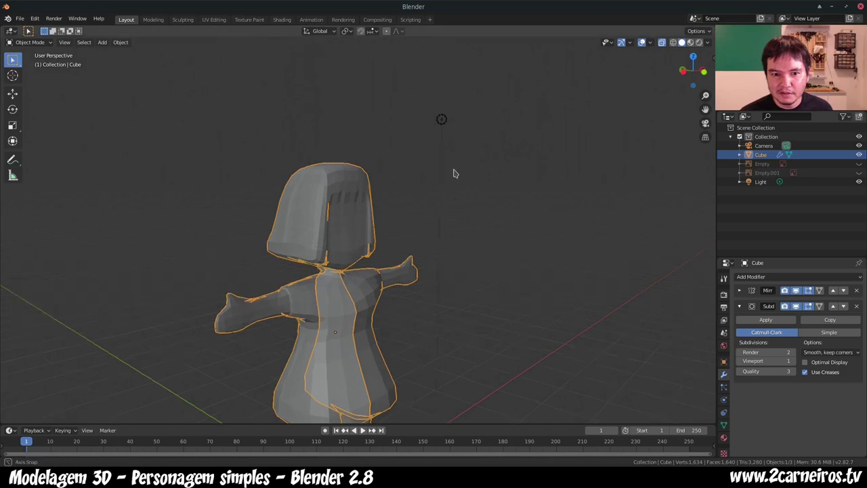
scroll(403, 174, down, 3)
middle_drag(380, 258, 345, 339)
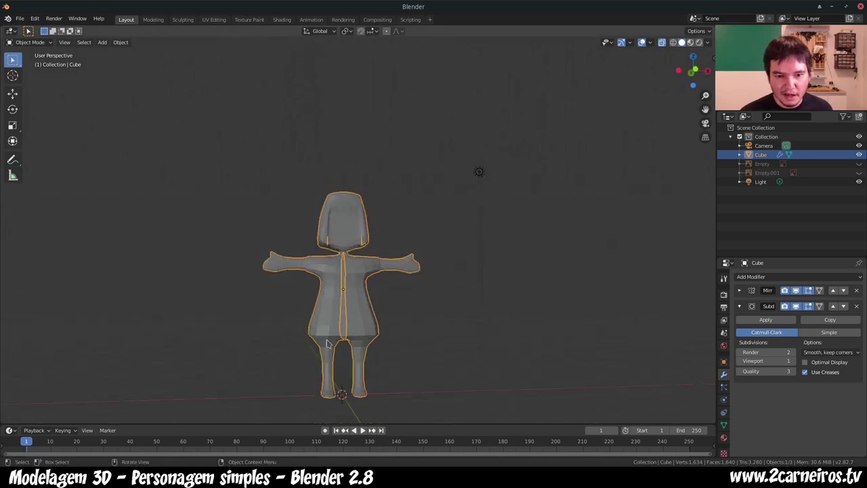
key(KP_3)
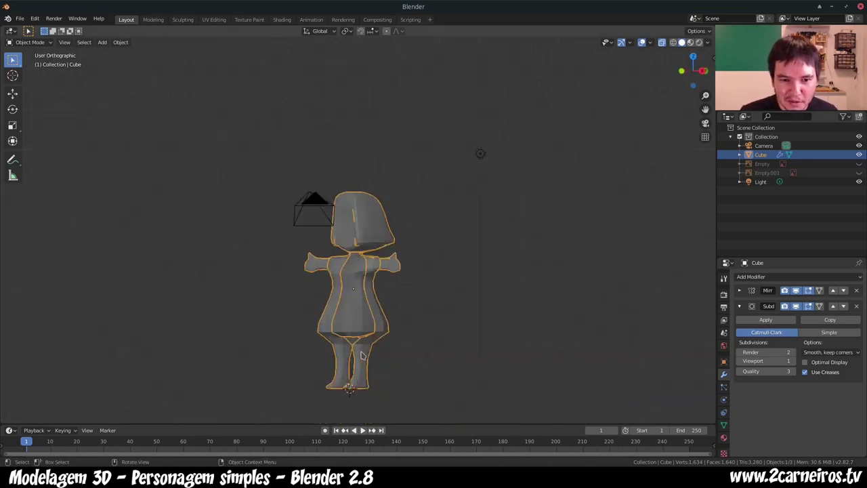
key(KP_1)
scroll(305, 374, up, 2)
scroll(286, 408, up, 2)
scroll(310, 294, up, 1)
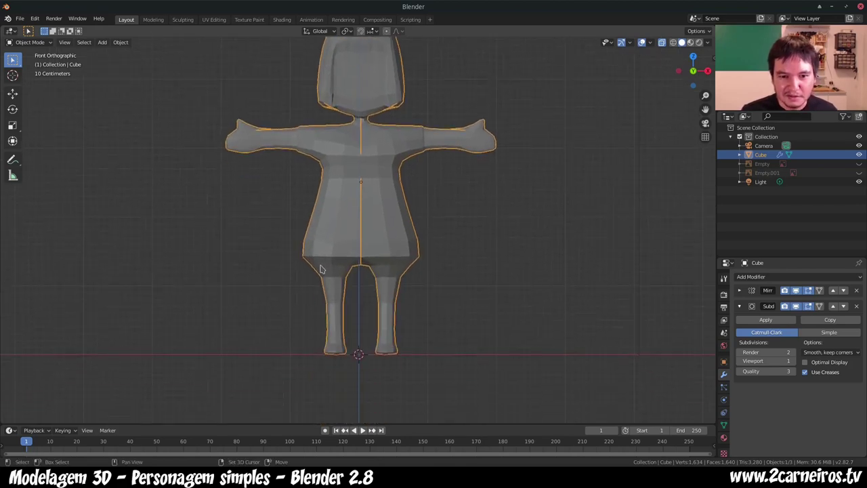
scroll(323, 276, up, 2)
key(Tab)
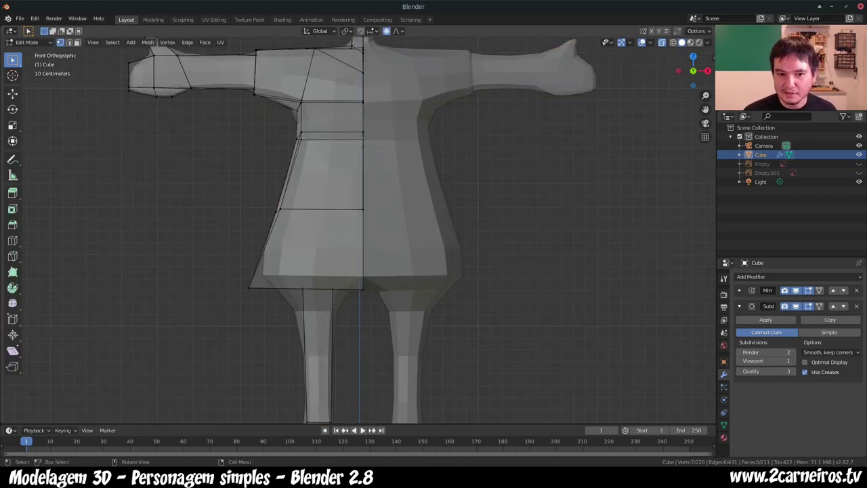
Step: Unhide Empty and Empty.001, orbit around the dress, and zoom into a straight front view of it
click(859, 163)
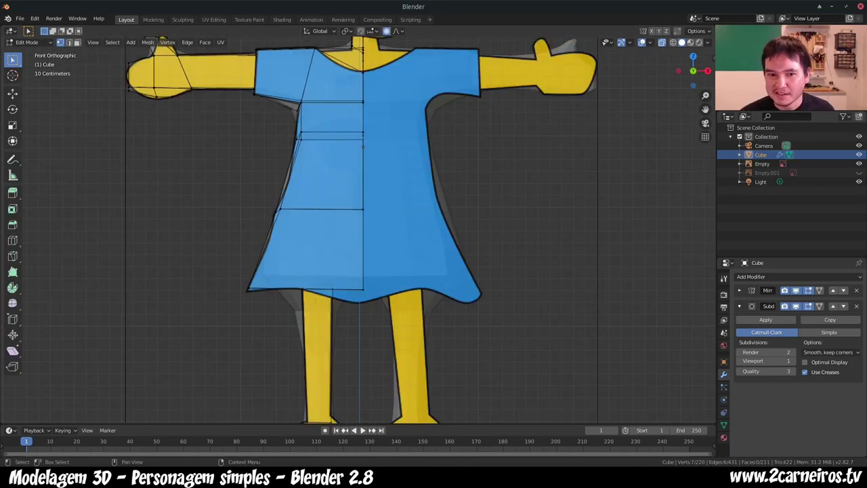
click(858, 172)
middle_drag(290, 267, 258, 258)
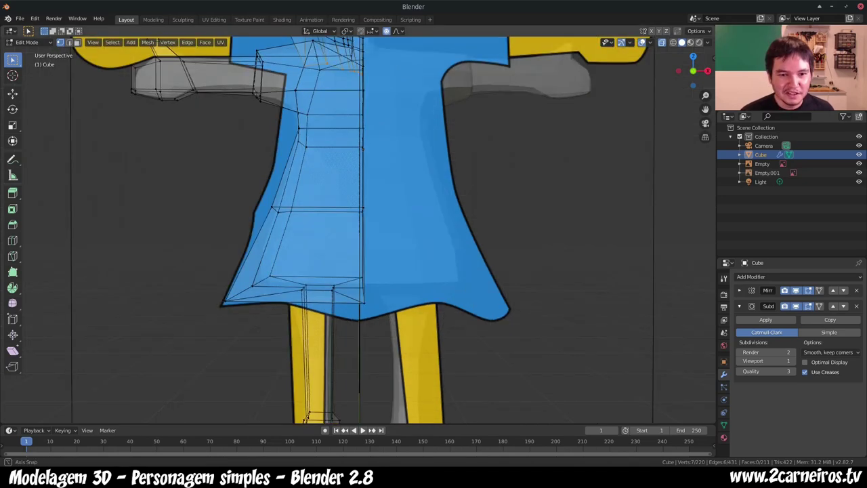
middle_drag(298, 331, 302, 331)
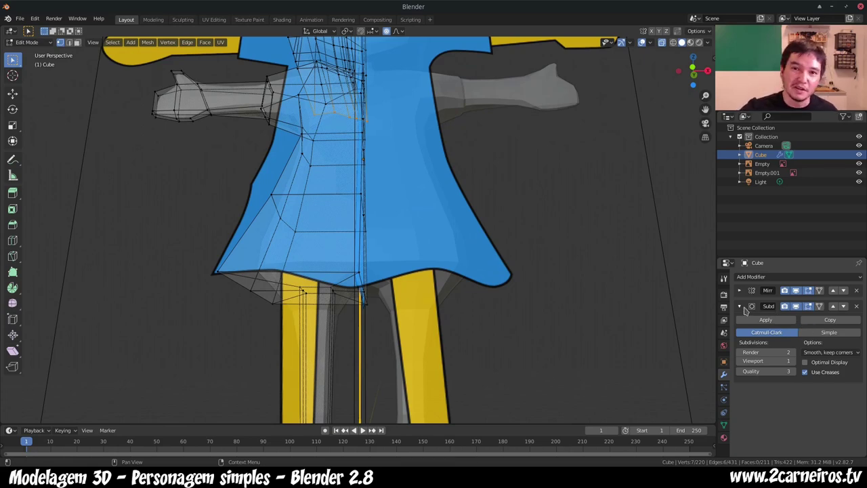
scroll(359, 230, down, 1)
scroll(359, 230, down, 2)
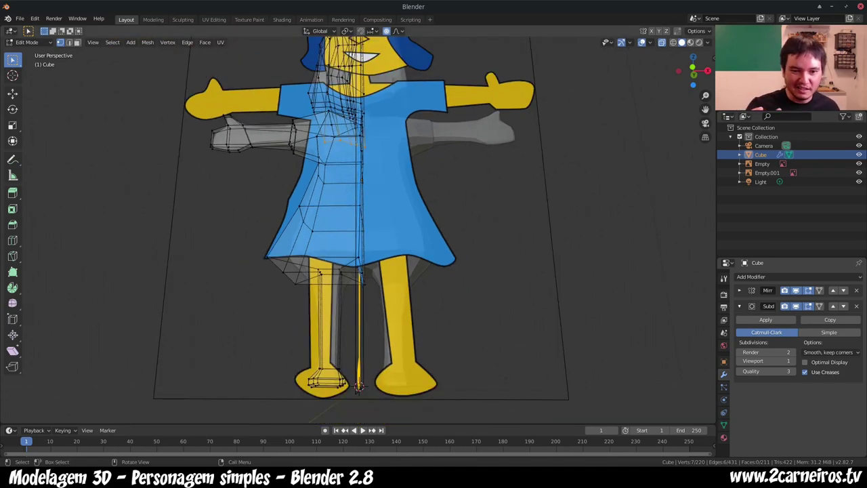
middle_drag(433, 270, 433, 257)
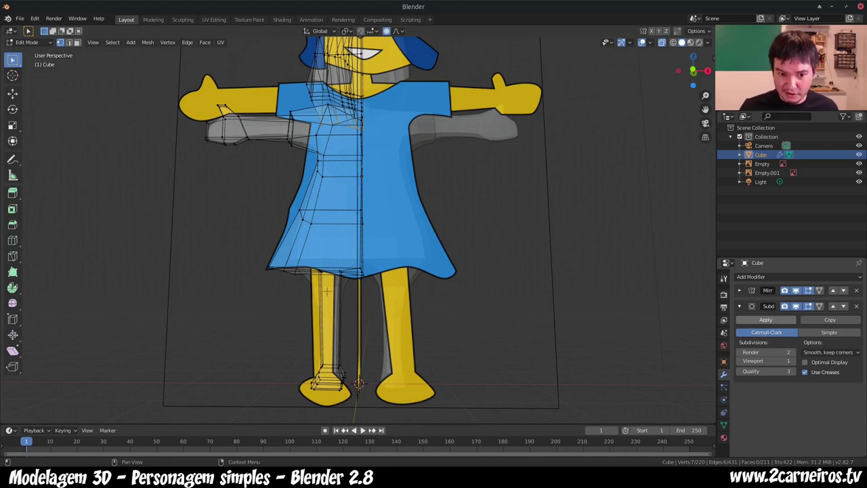
key(KP_1)
scroll(332, 293, up, 3)
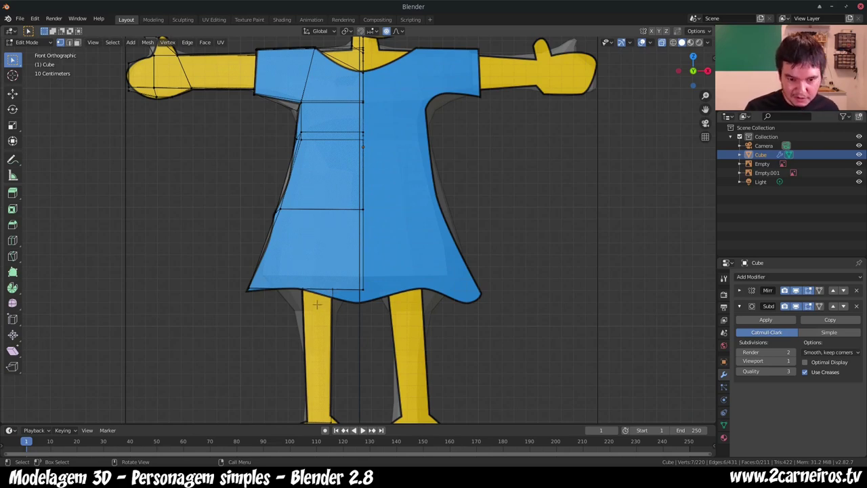
Step: Cut a new edge loop across the leg and confirm its slide
key(ctrl+r)
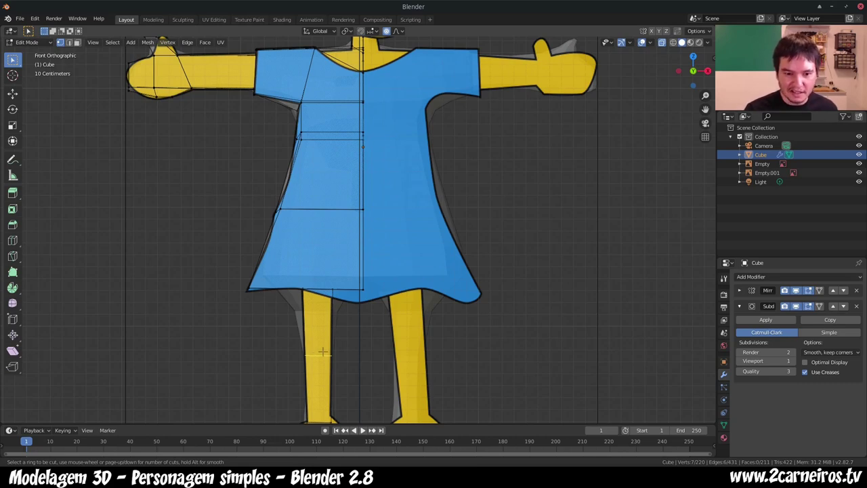
click(323, 351)
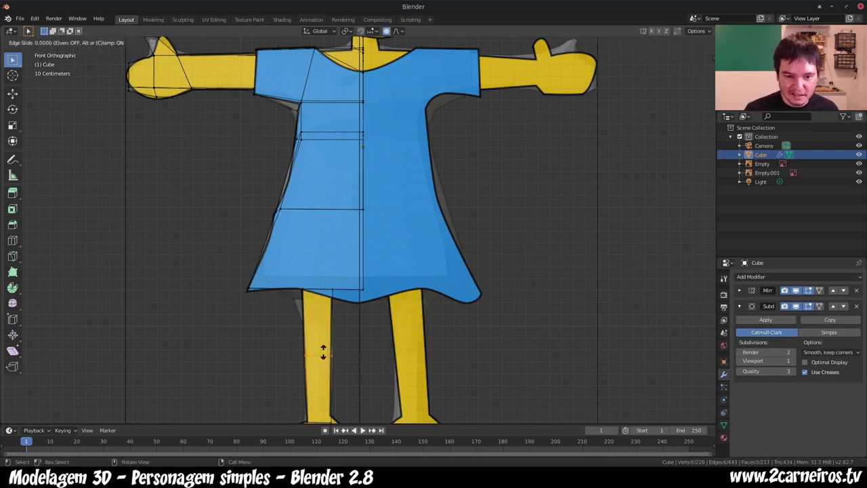
click(322, 284)
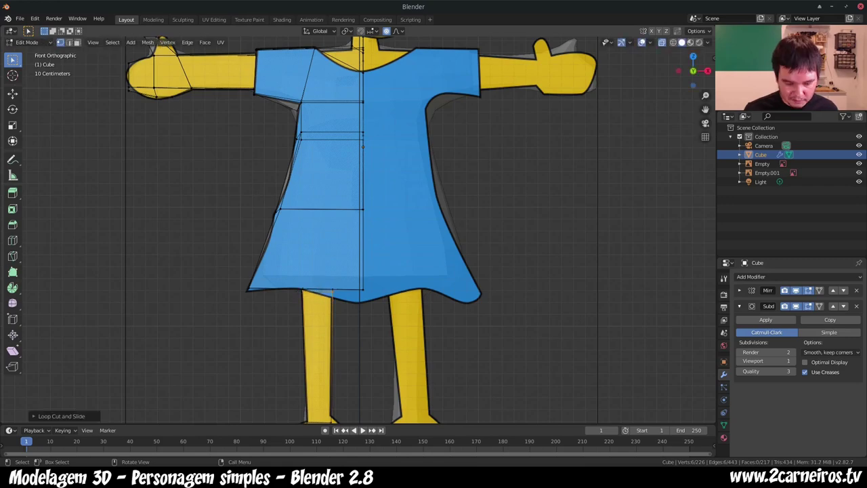
mouse_move(322, 285)
middle_down()
mouse_move(407, 271)
mouse_move(419, 257)
mouse_move(407, 258)
middle_up()
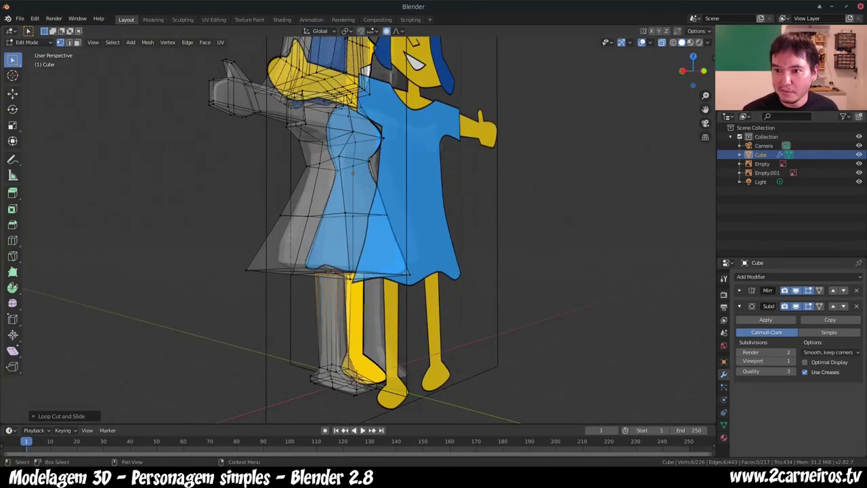
Step: Hide the Empty and Empty.001 reference images
click(859, 163)
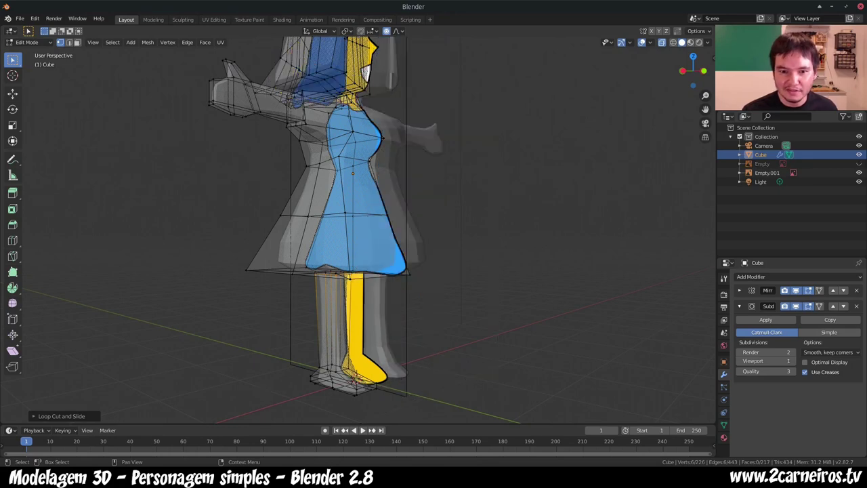
click(859, 173)
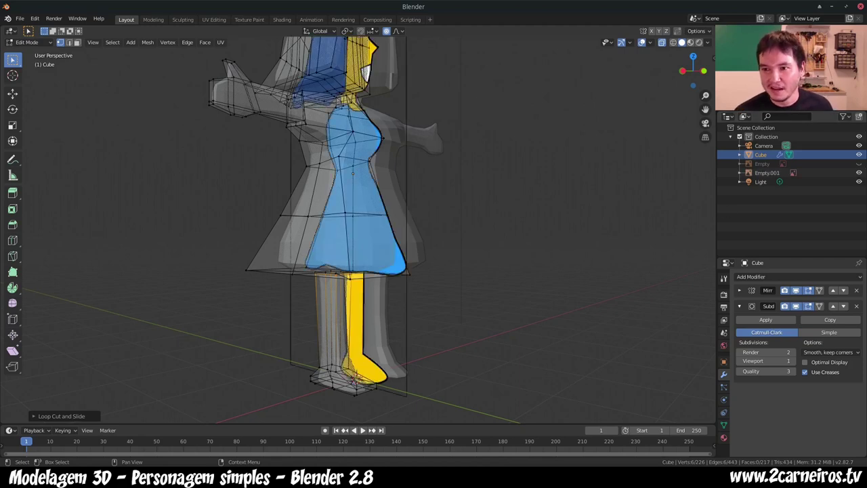
middle_drag(407, 237, 419, 223)
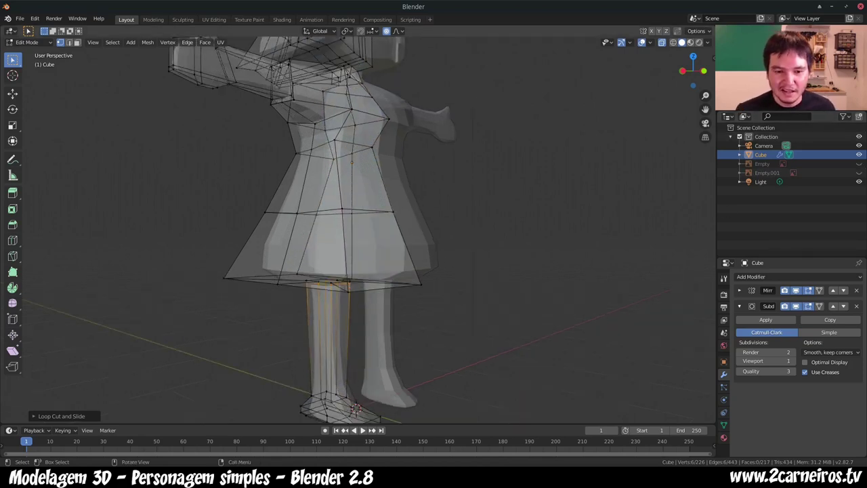
Step: In front orthographic view, loop-cut the skirt and slide the new loop near the hem
key(KP_3)
key(KP_1)
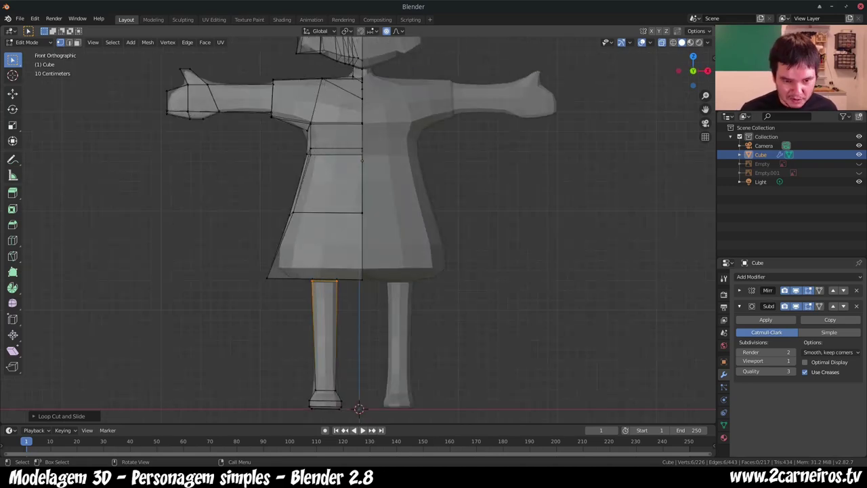
key(ctrl+r)
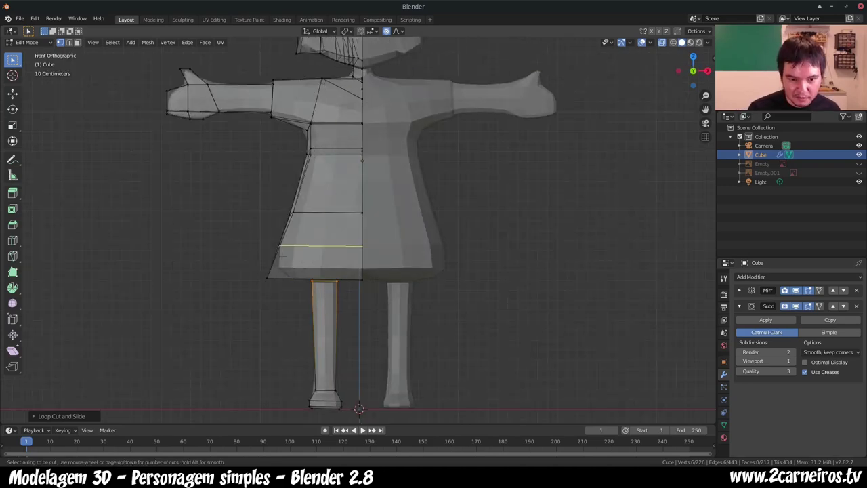
click(282, 251)
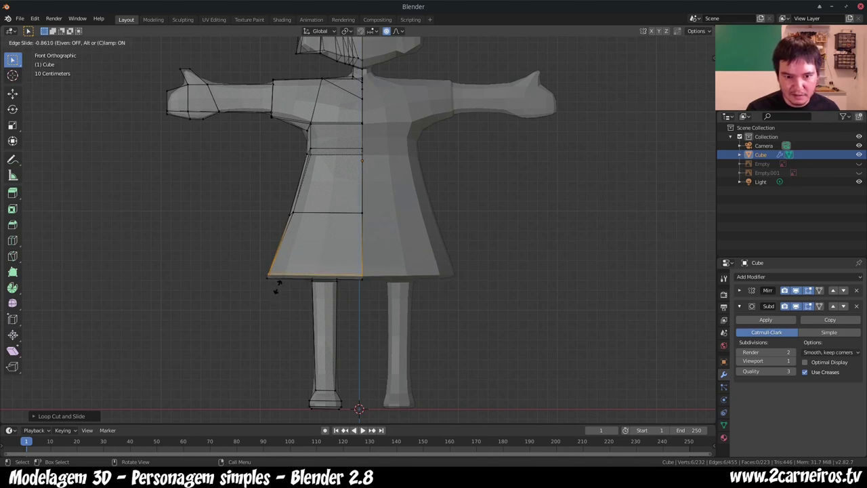
click(277, 286)
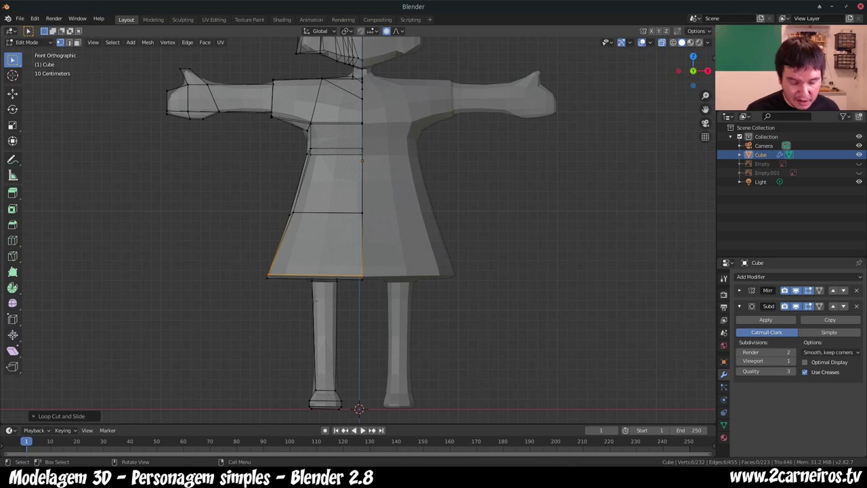
key(alt+z)
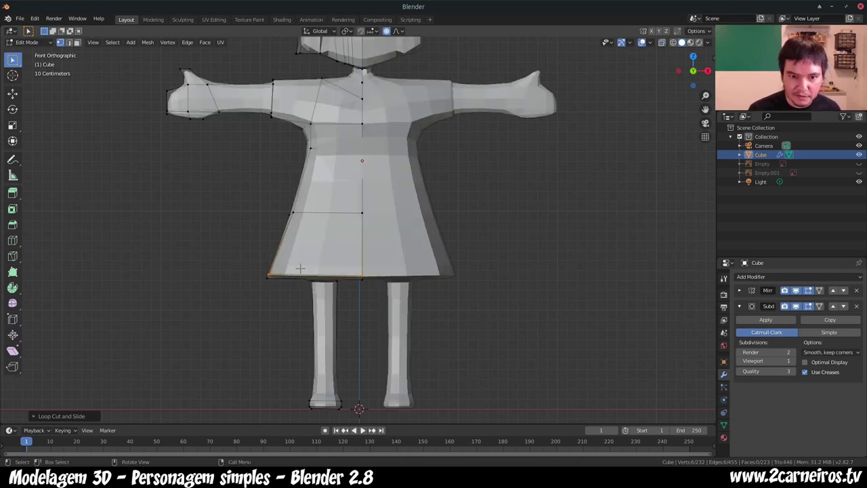
key(alt+z)
Step: Box-select the leg-top loop, move it with proportional editing, and return to object mode
key(b)
drag(299, 269, 344, 298)
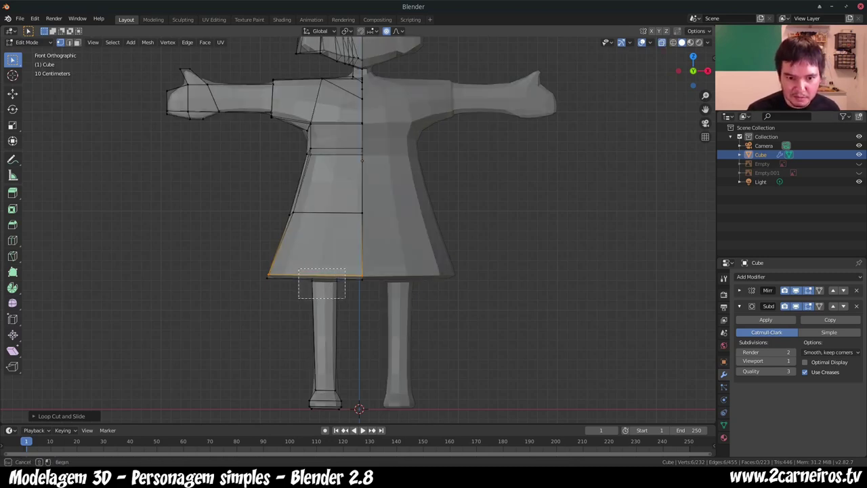
key(g)
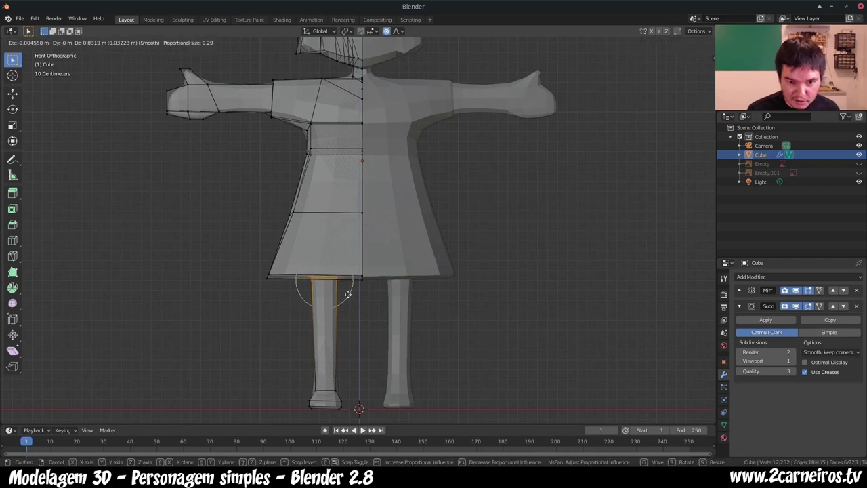
click(347, 293)
mouse_move(329, 294)
middle_down()
mouse_move(379, 284)
mouse_move(235, 296)
mouse_move(248, 304)
middle_up()
key(Tab)
key(KP_1)
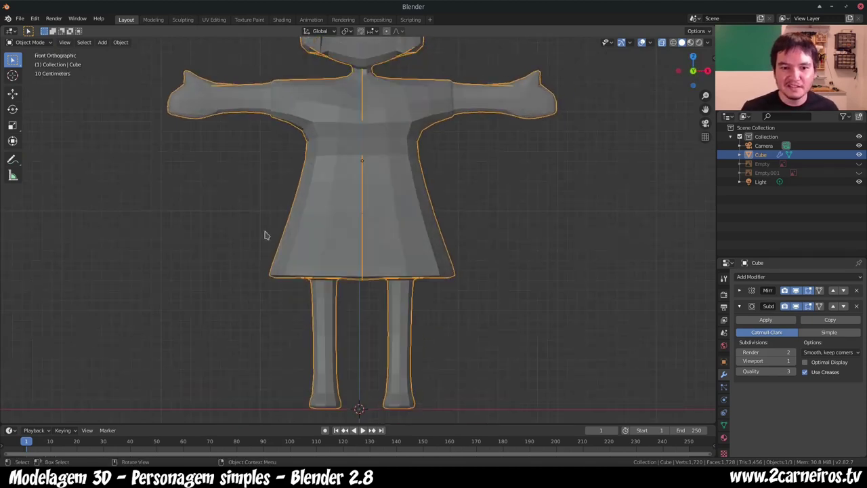
Step: Toggle the front reference on and off, play the animation, then reset the timeline to frame 0
scroll(265, 235, down, 3)
mouse_move(266, 224)
middle_down()
mouse_move(295, 240)
mouse_move(275, 232)
middle_up()
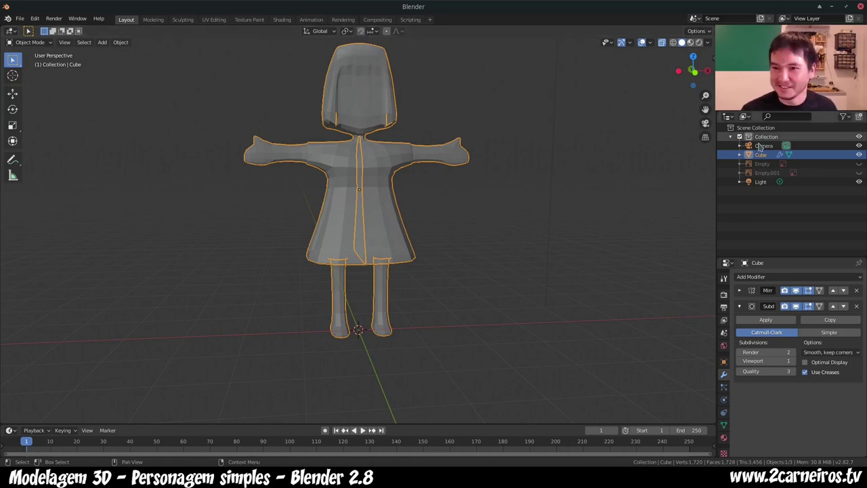
click(859, 163)
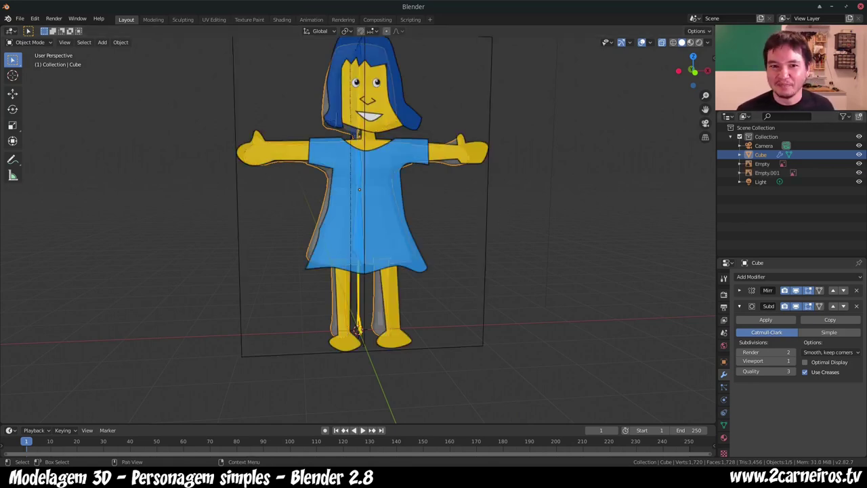
click(858, 164)
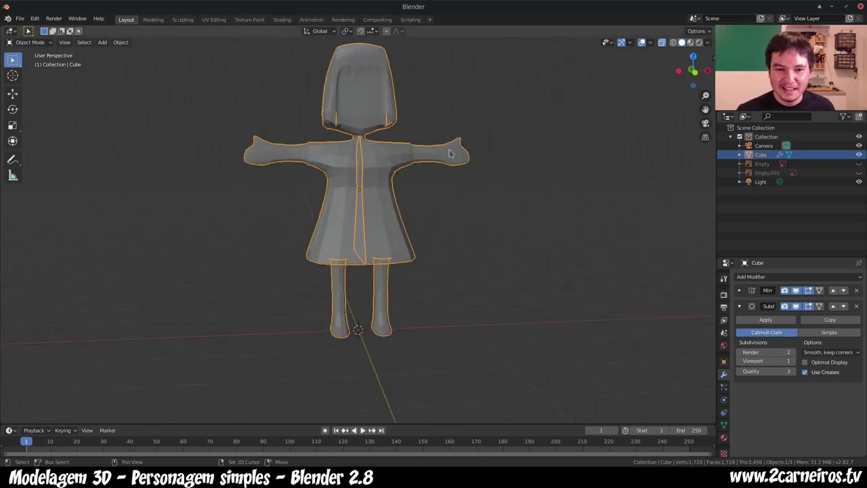
shift+middle_drag(452, 161, 459, 199)
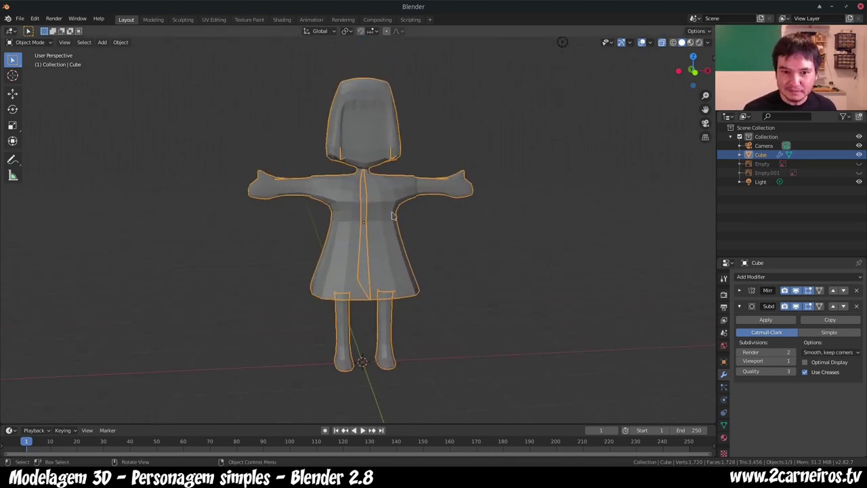
key(space)
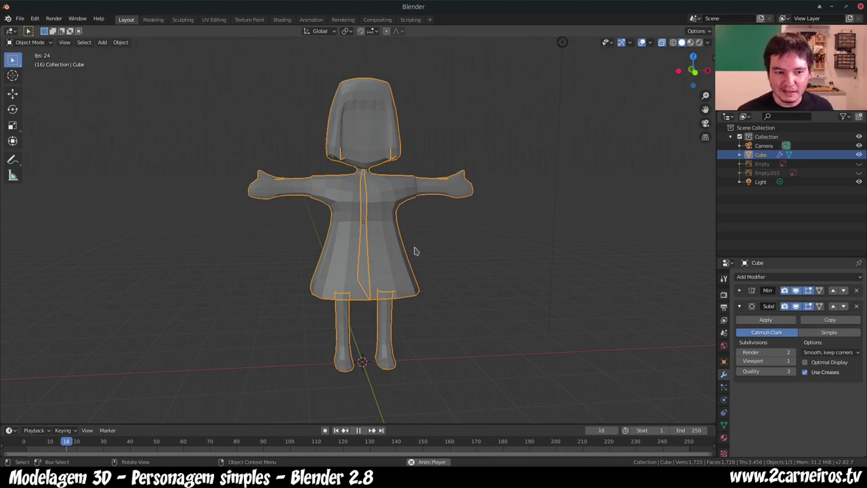
key(space)
click(25, 444)
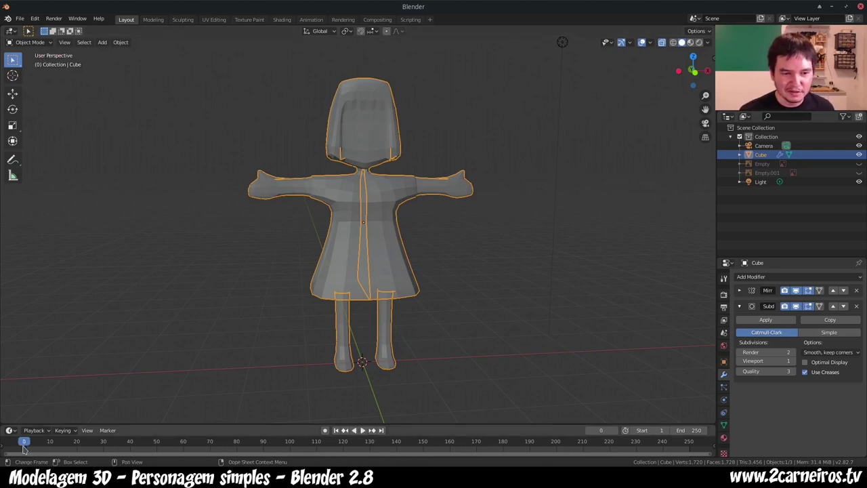
Step: Switch the viewport shading to Material Preview and view the character from the front
mouse_move(352, 226)
middle_down()
mouse_move(268, 318)
mouse_move(211, 317)
mouse_move(299, 306)
middle_up()
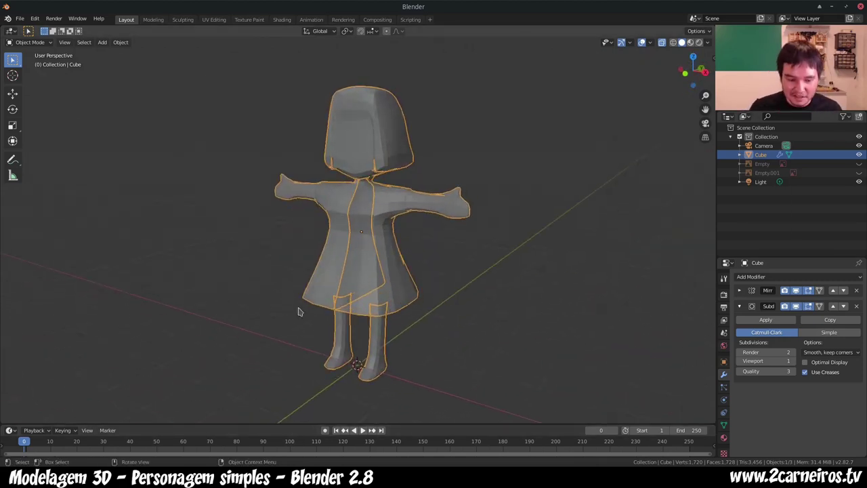
key(z)
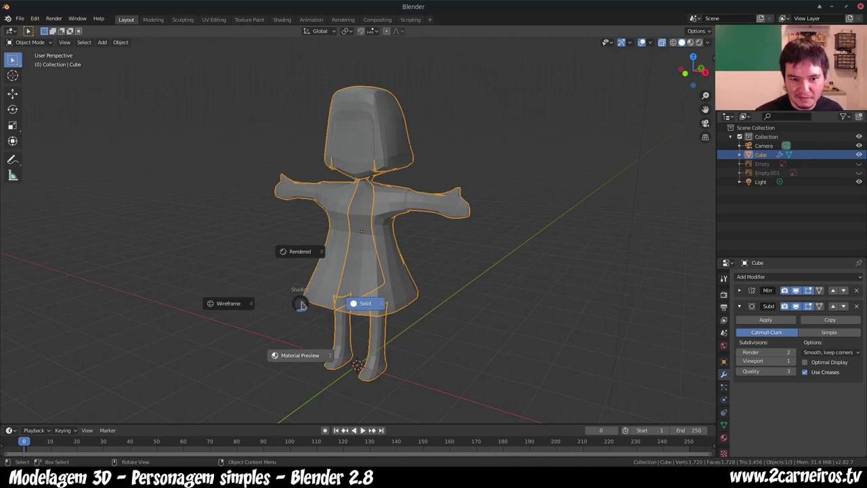
click(300, 357)
mouse_move(310, 363)
middle_down()
mouse_move(243, 310)
mouse_move(343, 315)
mouse_move(383, 357)
mouse_move(406, 357)
mouse_move(387, 362)
mouse_move(323, 316)
mouse_move(347, 294)
middle_up()
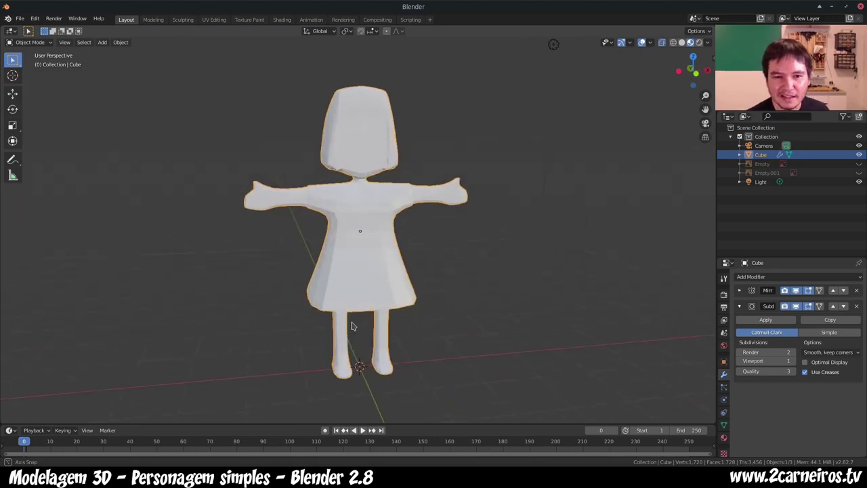
Step: Switch to the UV Editing workspace, frame the girl from the front, and return to object mode
click(214, 20)
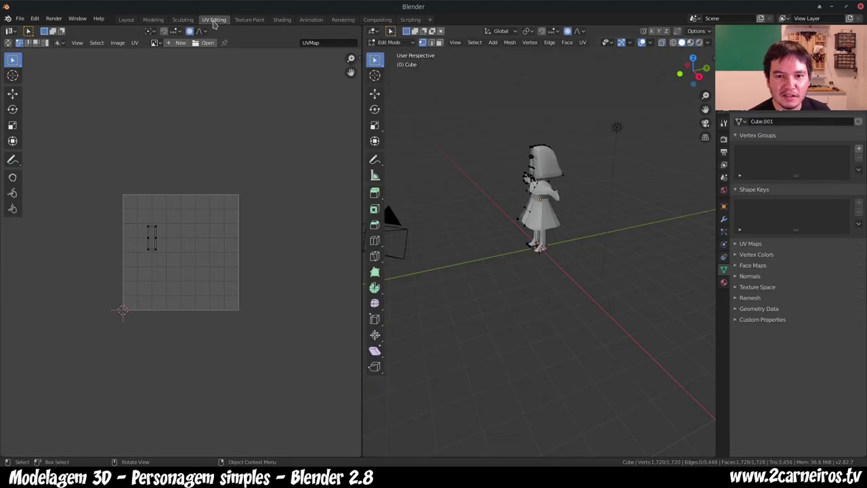
middle_drag(542, 203, 575, 216)
middle_drag(644, 124, 685, 136)
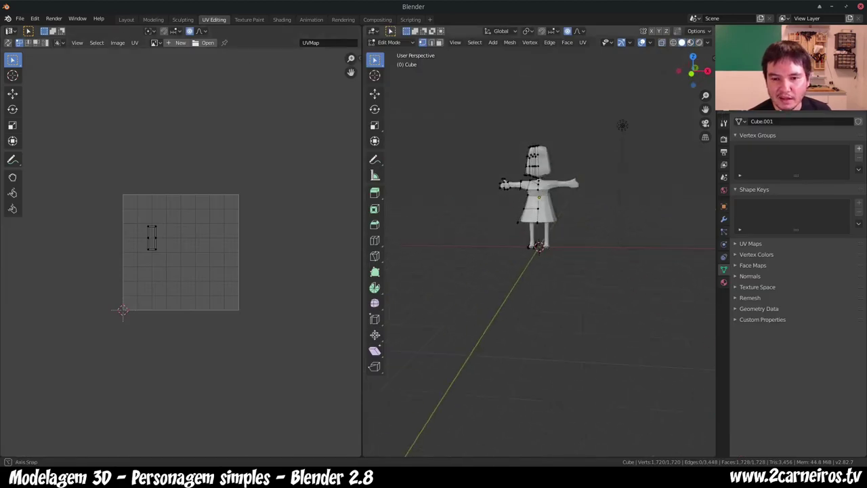
scroll(685, 137, up, 2)
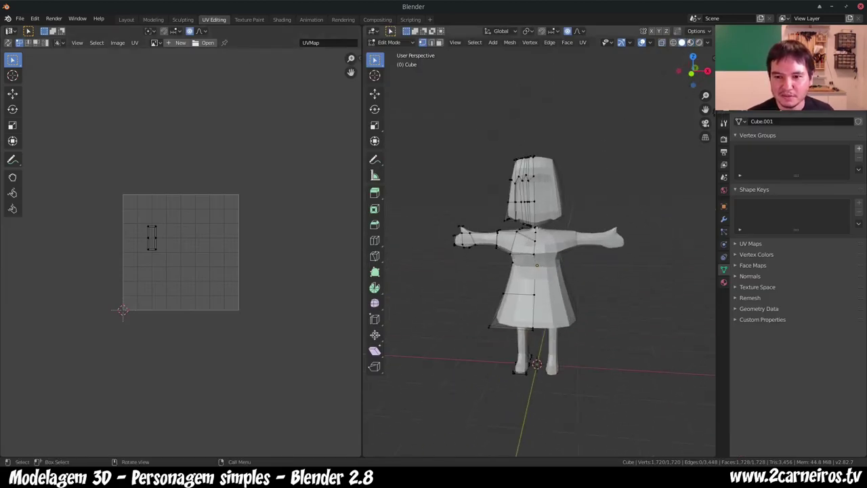
scroll(538, 244, up, 1)
scroll(538, 244, up, 1)
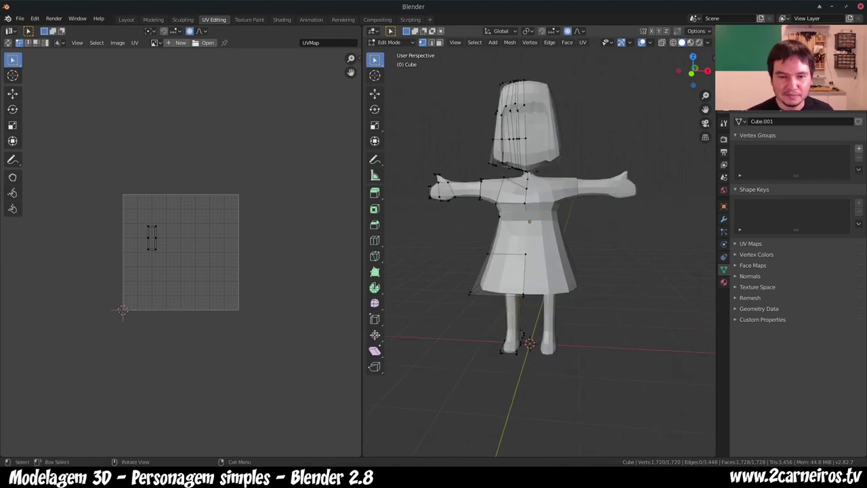
key(Tab)
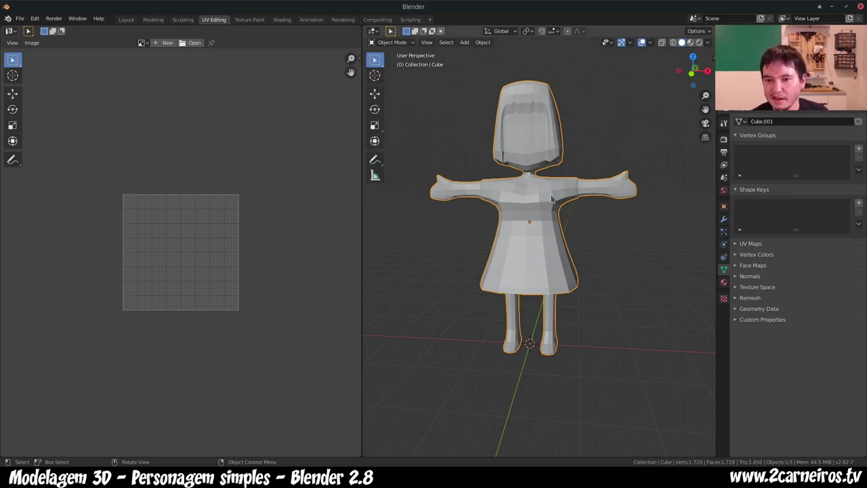
Step: Create a new material for the girl using frente.png as its Base Color image texture
click(723, 283)
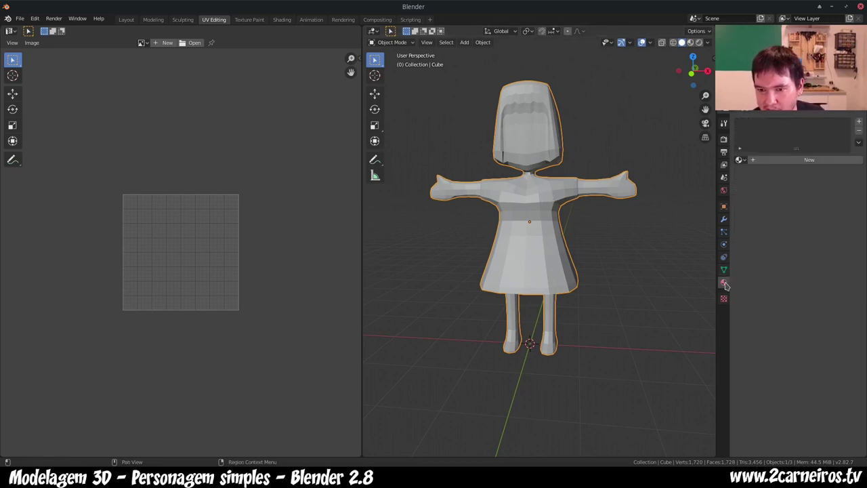
click(821, 161)
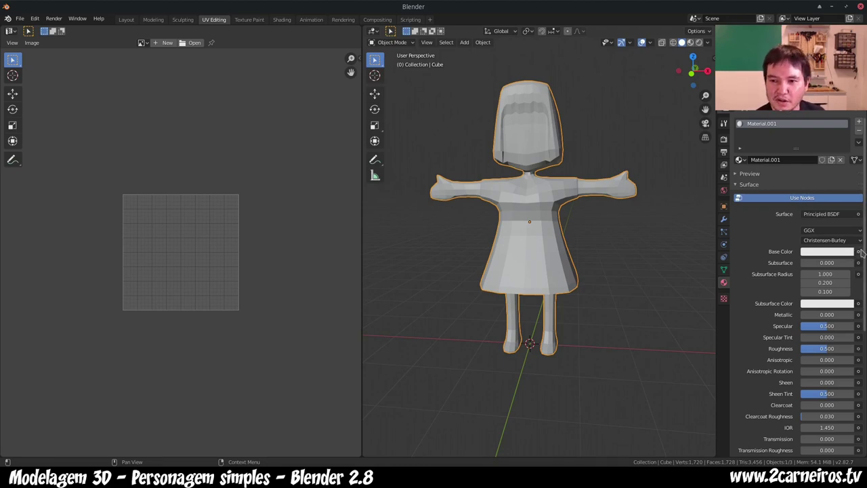
click(859, 252)
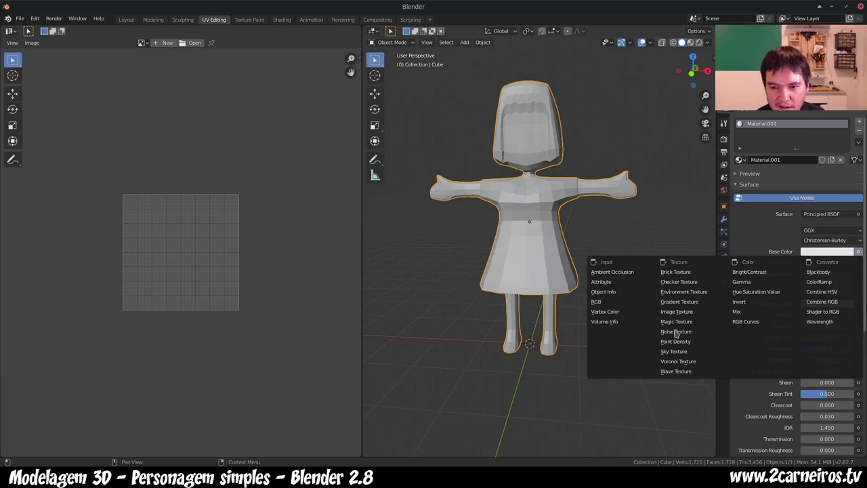
click(677, 311)
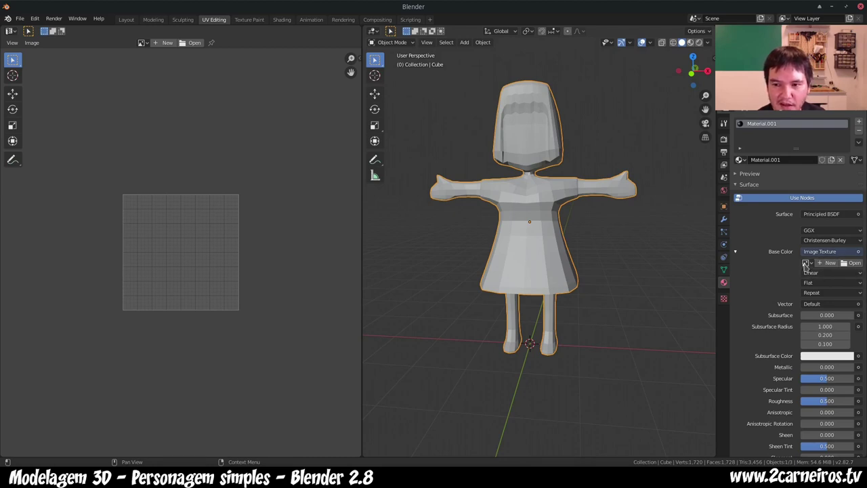
click(805, 264)
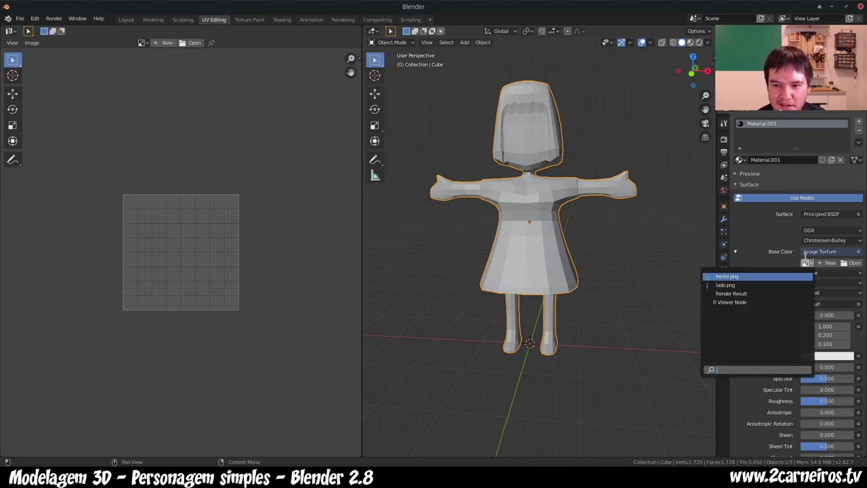
click(730, 277)
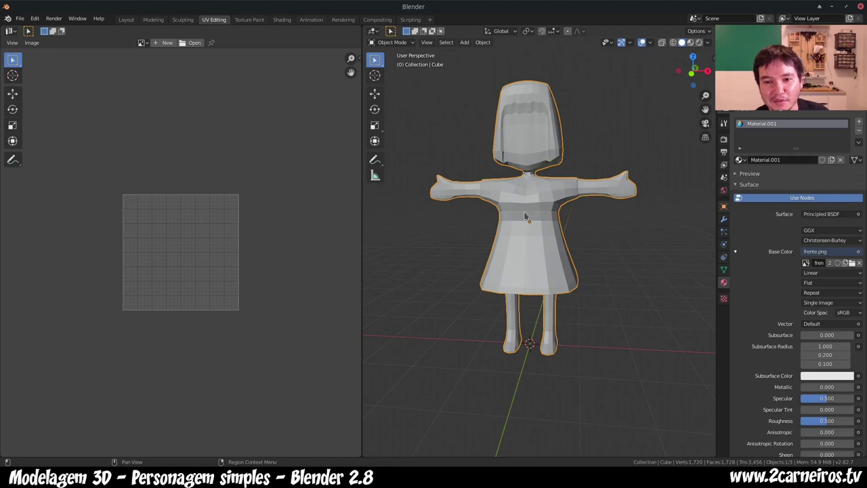
click(723, 299)
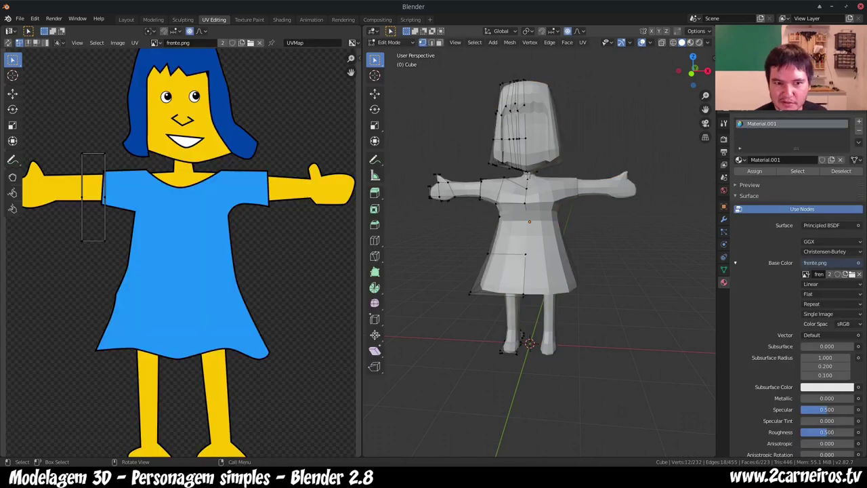
Step: Select the entire girl mesh and Unwrap it so the UVs spread over frente.png
scroll(381, 175, down, 1)
scroll(178, 183, down, 1)
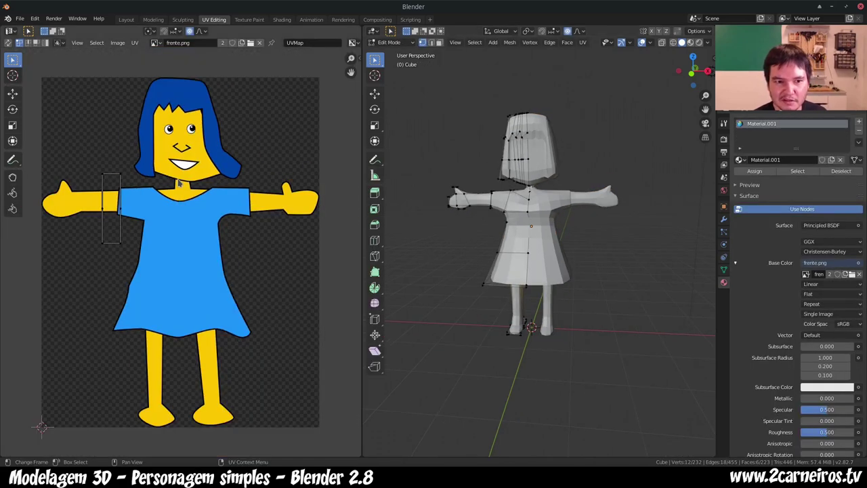
scroll(139, 185, down, 1)
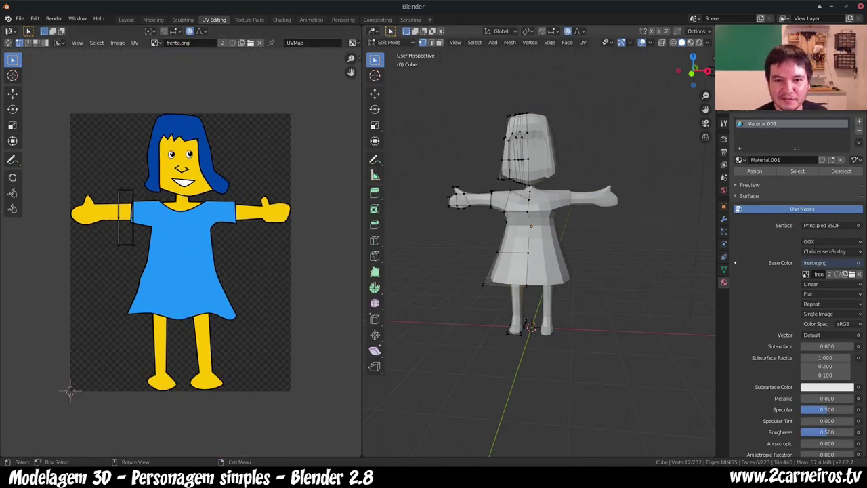
key(a)
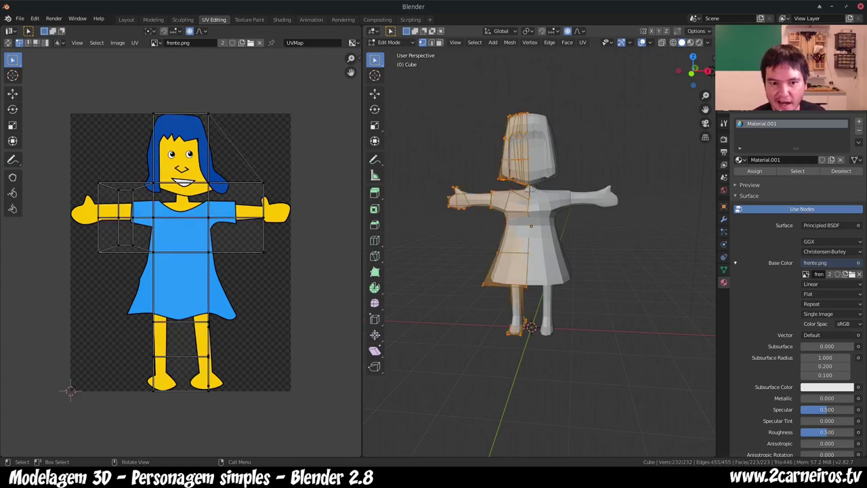
key(u)
click(250, 291)
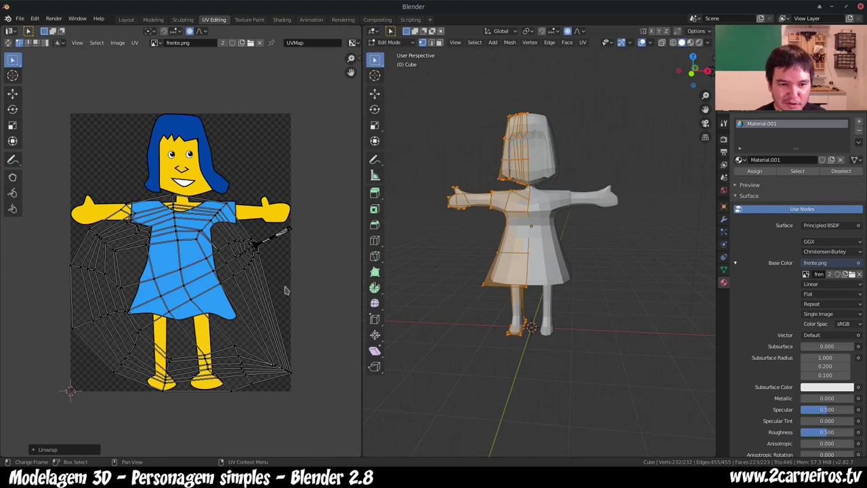
Step: Cycle the viewport through Material Preview, Wireframe and Solid shading, ending in Material Preview
key(z)
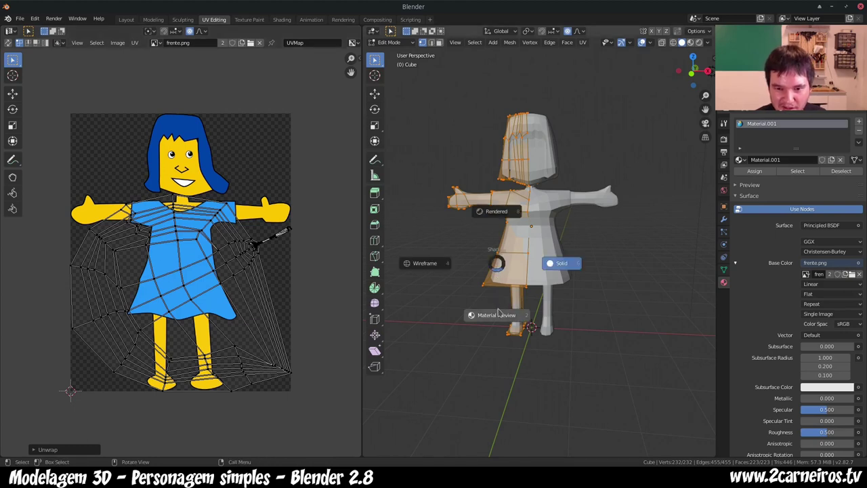
click(498, 313)
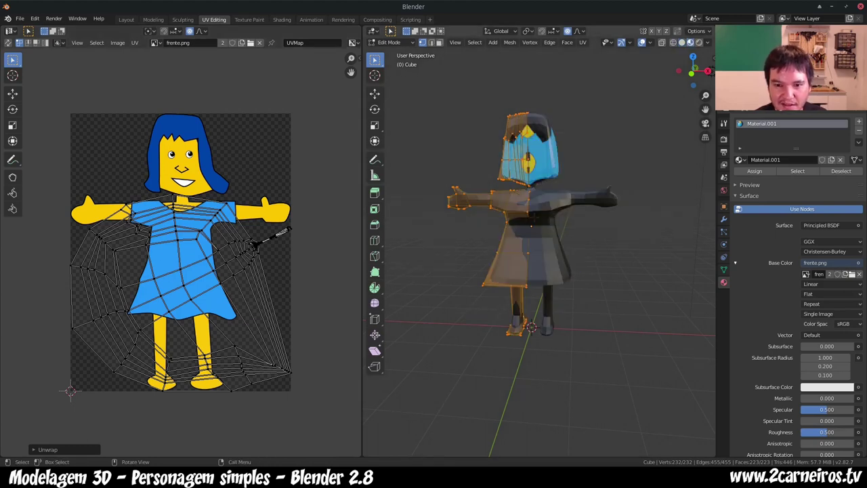
key(z)
click(455, 198)
key(z)
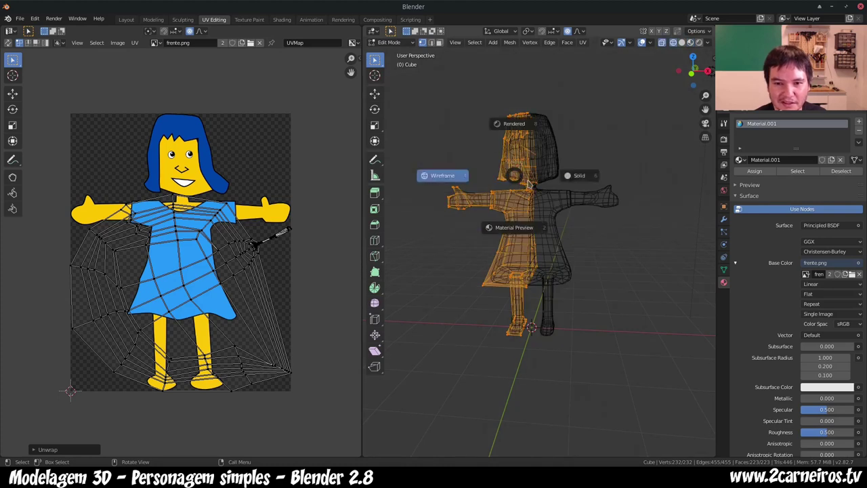
click(579, 177)
key(z)
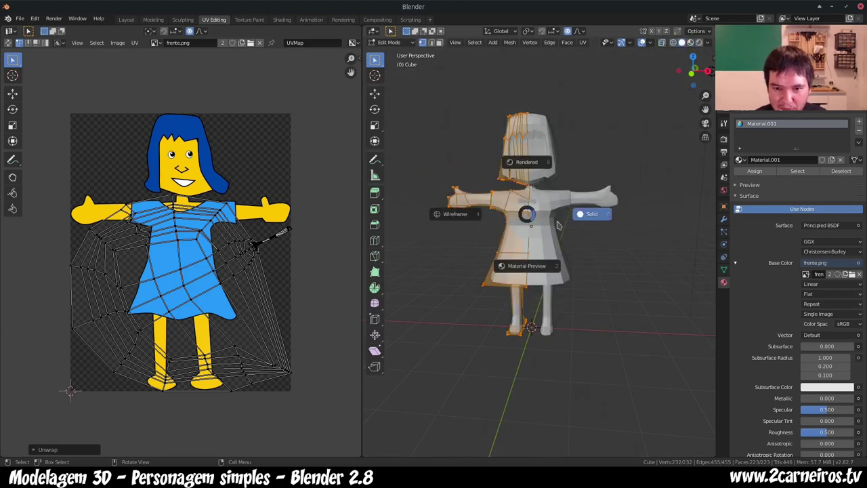
click(535, 271)
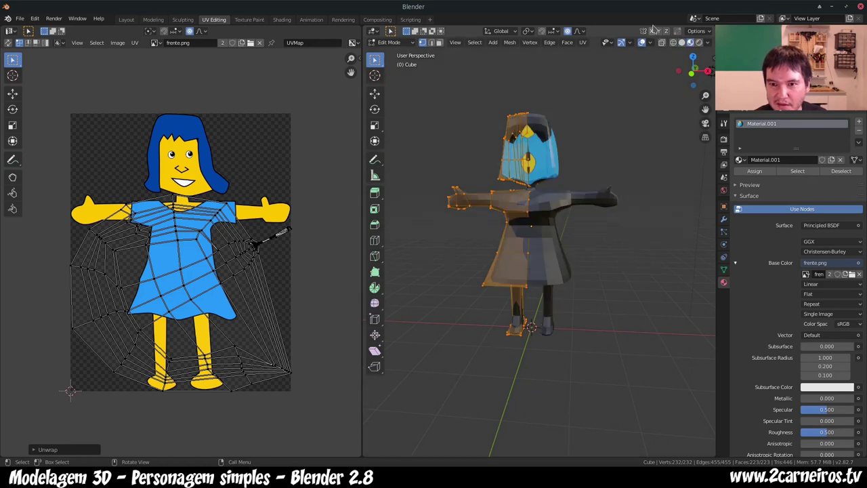
Step: Compare Solid, Rendered and Wireframe shading, then settle back on Material Preview
click(683, 43)
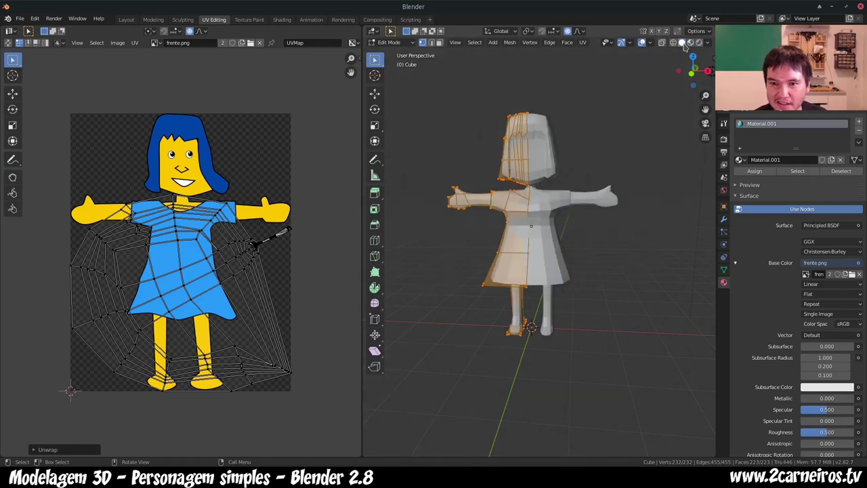
click(690, 43)
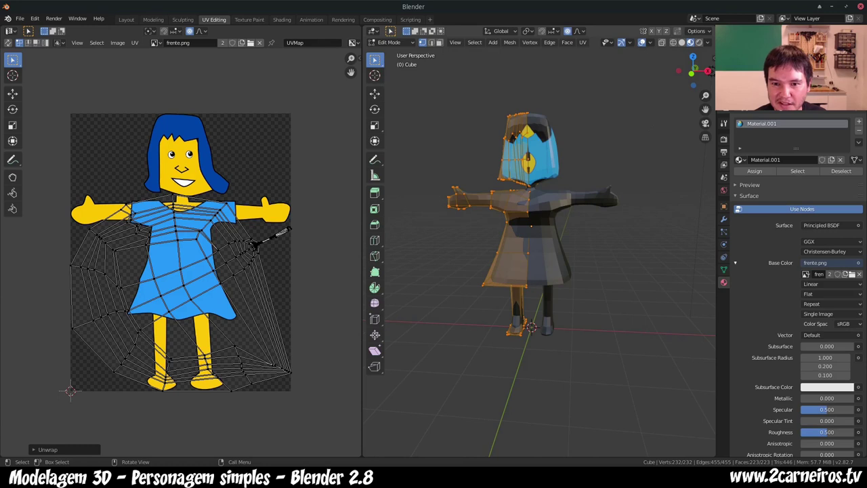
key(z)
key(z)
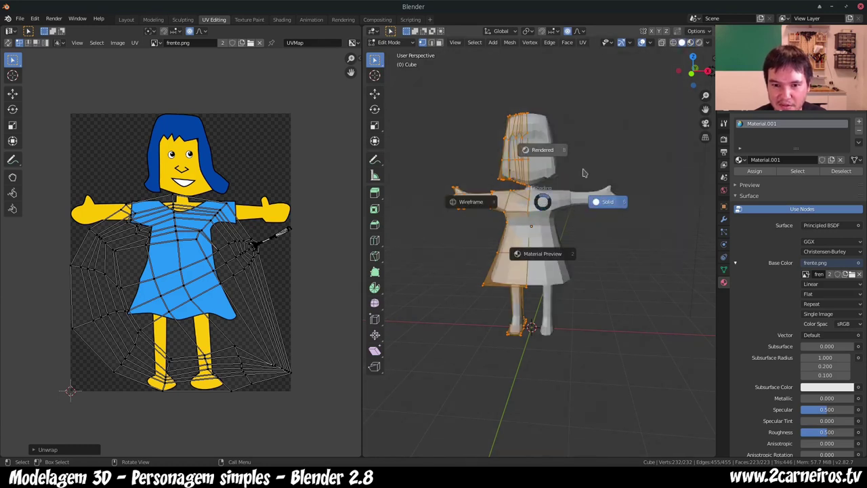
click(542, 150)
key(z)
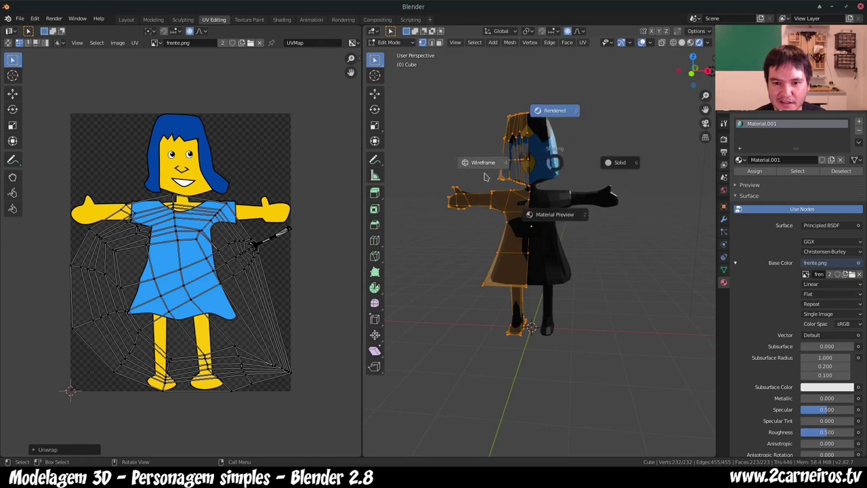
click(487, 175)
key(z)
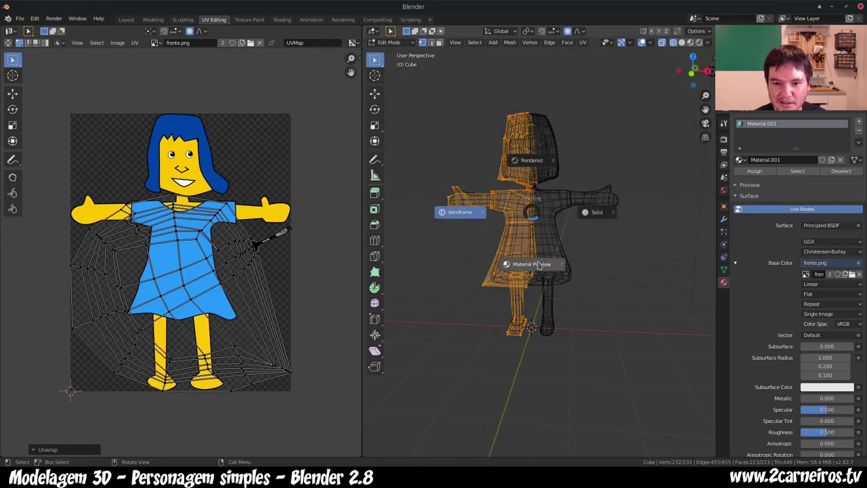
click(535, 262)
Step: Orbit around the textured girl to see her from the front and at an angle
scroll(680, 103, down, 1)
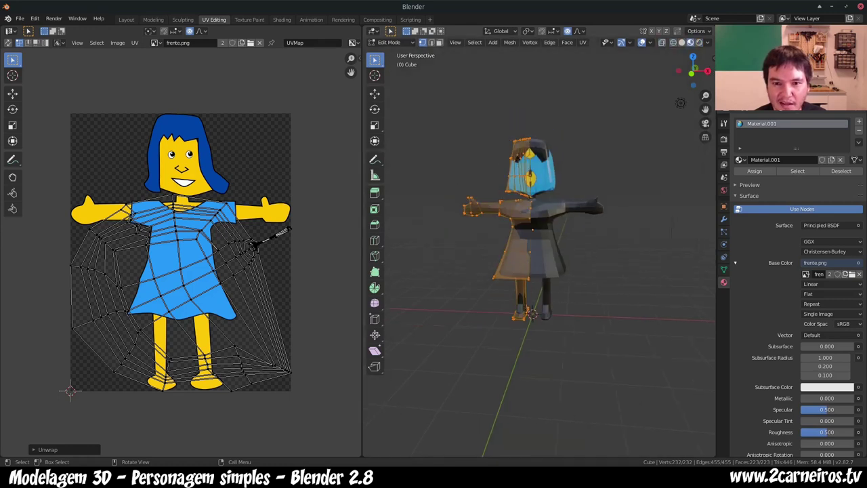
mouse_move(680, 103)
middle_down()
mouse_move(630, 116)
mouse_move(609, 156)
mouse_move(650, 169)
mouse_move(504, 373)
mouse_move(542, 338)
middle_up()
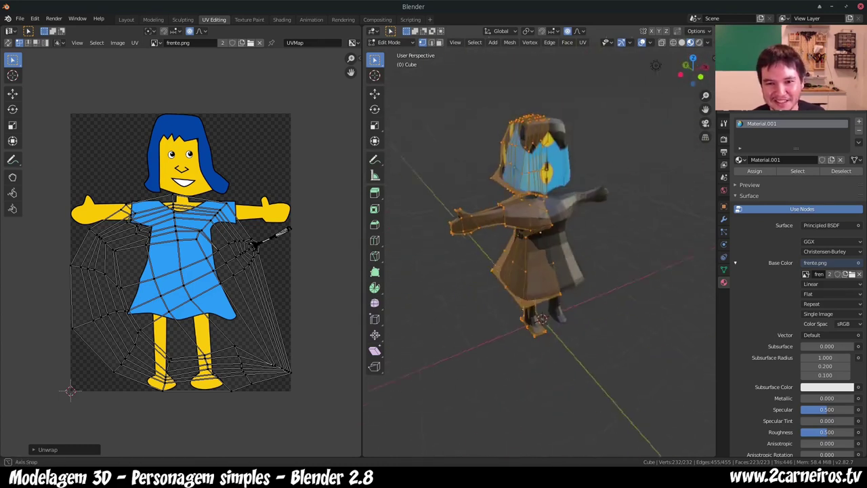
middle_drag(541, 338, 677, 237)
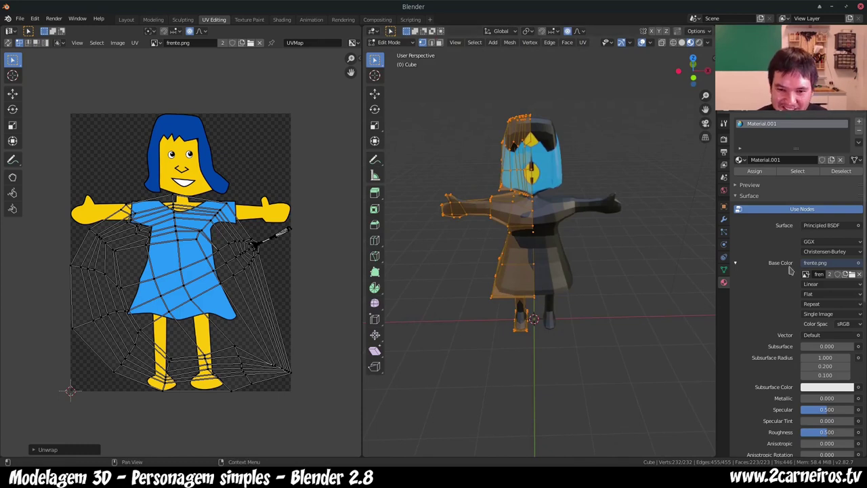
mouse_move(694, 74)
middle_down()
mouse_move(681, 90)
mouse_move(639, 93)
middle_up()
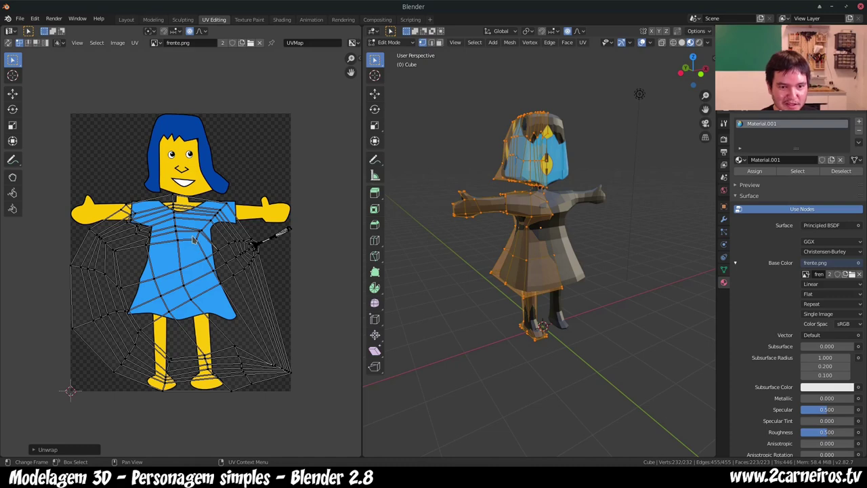
Step: Select all UVs, collapse them to a single point with S 0, and start moving them
key(a)
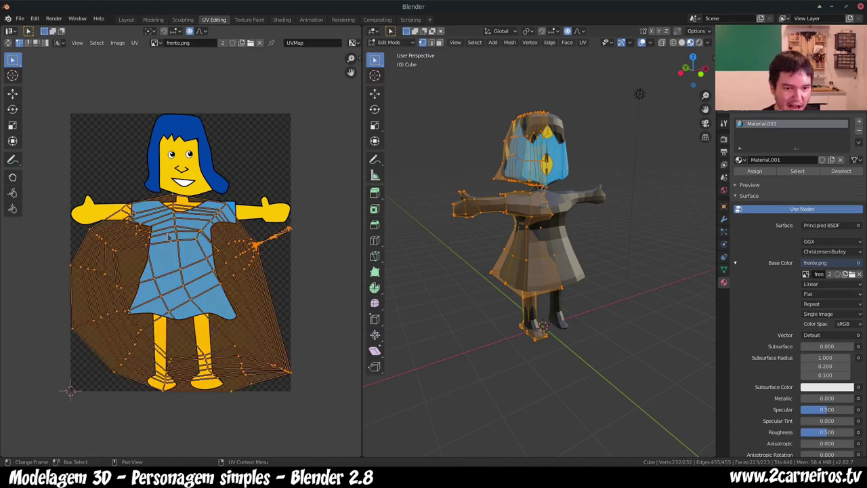
key(alt+a)
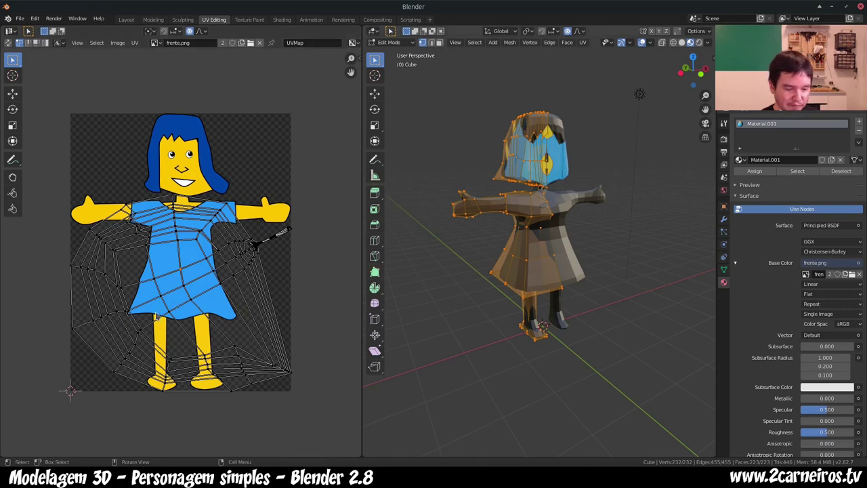
key(a)
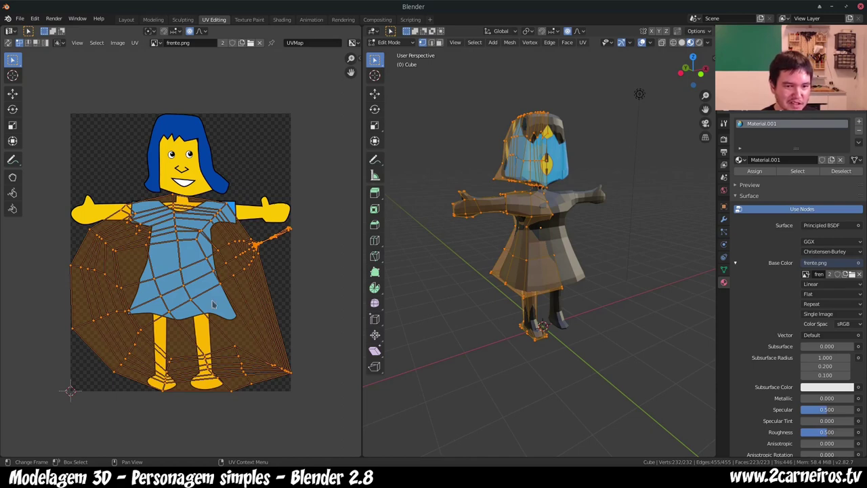
text(s)
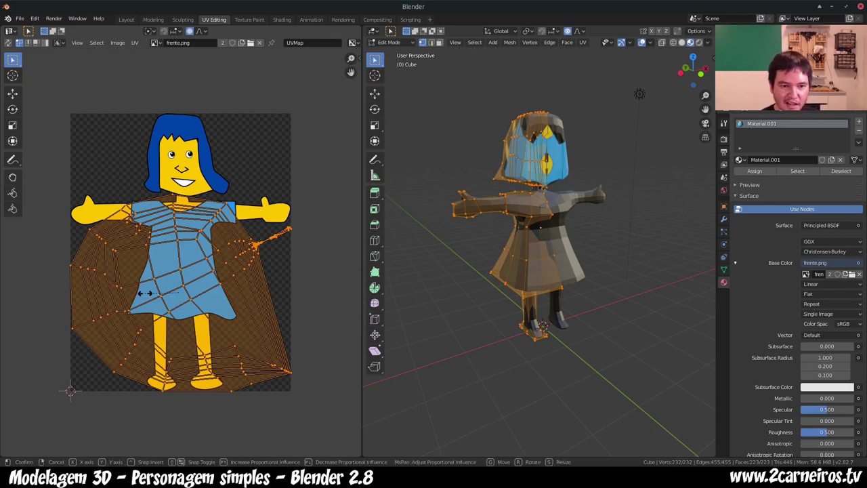
text(0)
key(Return)
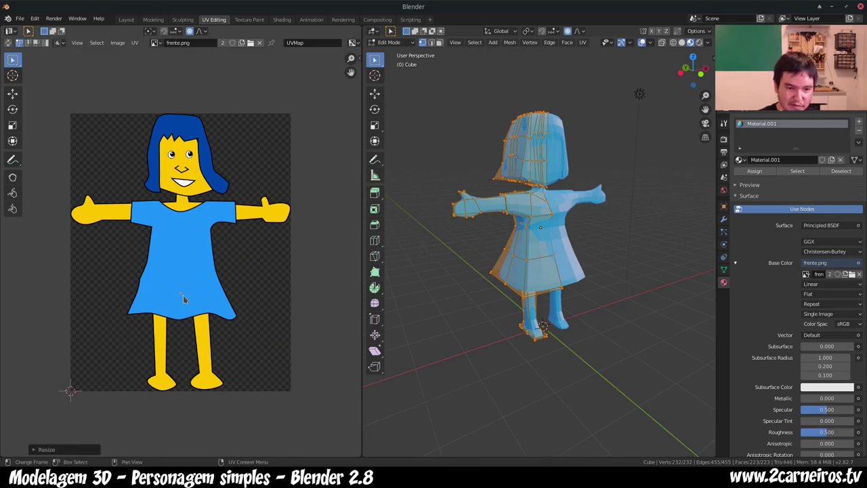
key(g)
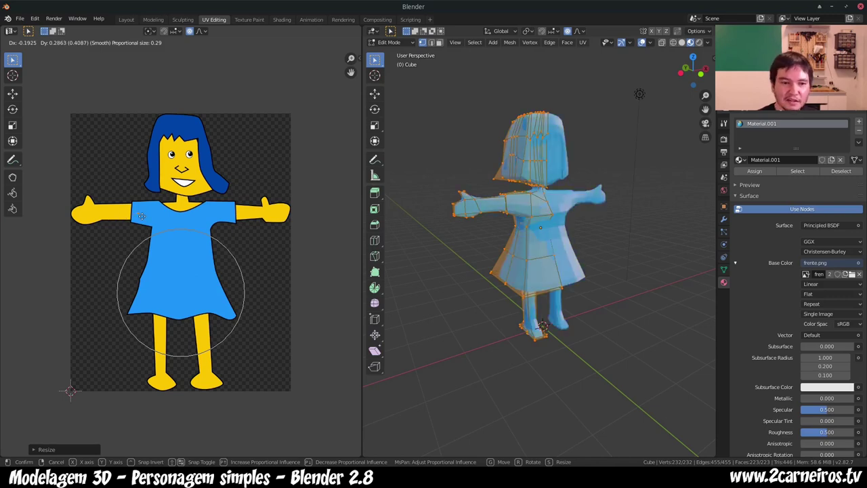
Step: Drop the collapsed UVs onto the blue dress and orbit to check the all-blue girl
click(141, 215)
scroll(540, 244, up, 3)
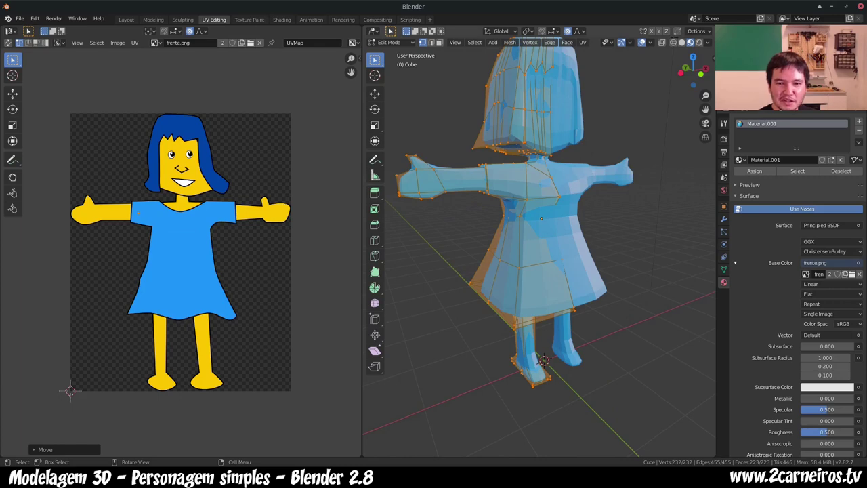
middle_drag(542, 223, 501, 237)
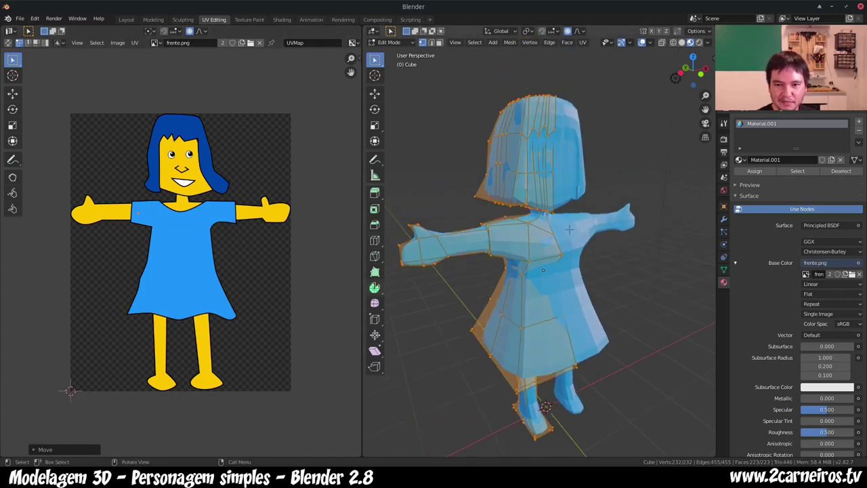
middle_drag(567, 225, 562, 241)
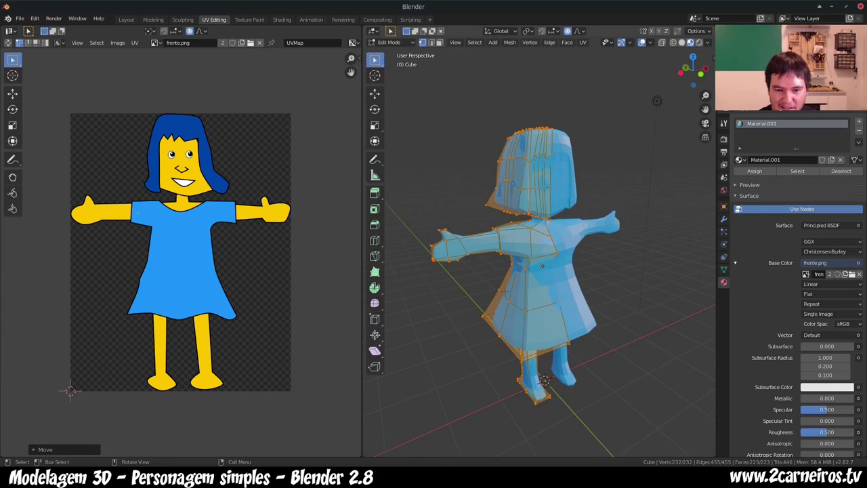
scroll(514, 286, up, 2)
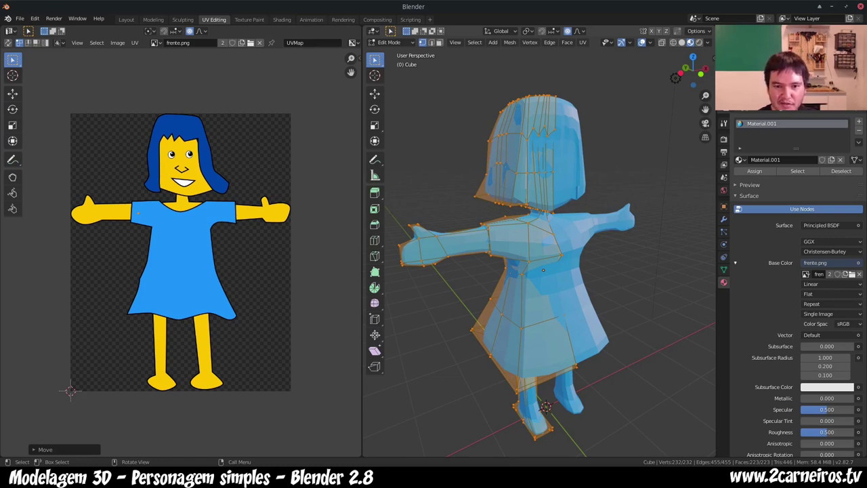
Step: Box-select the left hand's vertices and inspect the selection from several angles
drag(390, 211, 468, 309)
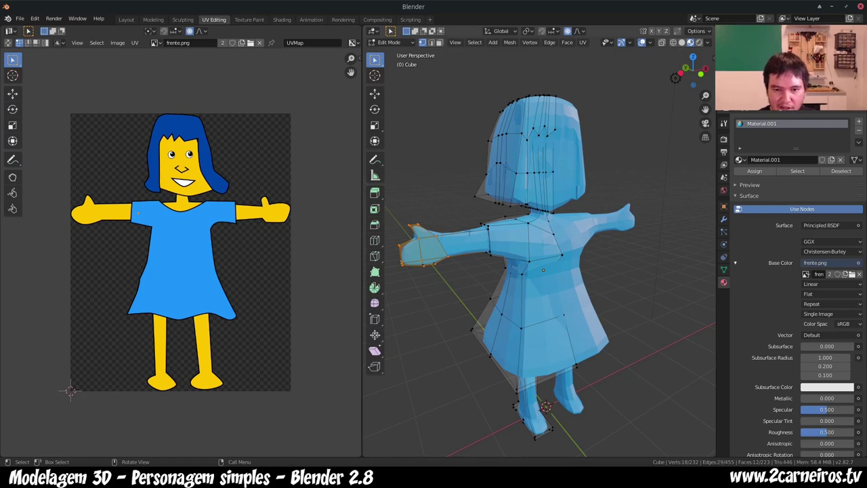
middle_drag(543, 270, 507, 254)
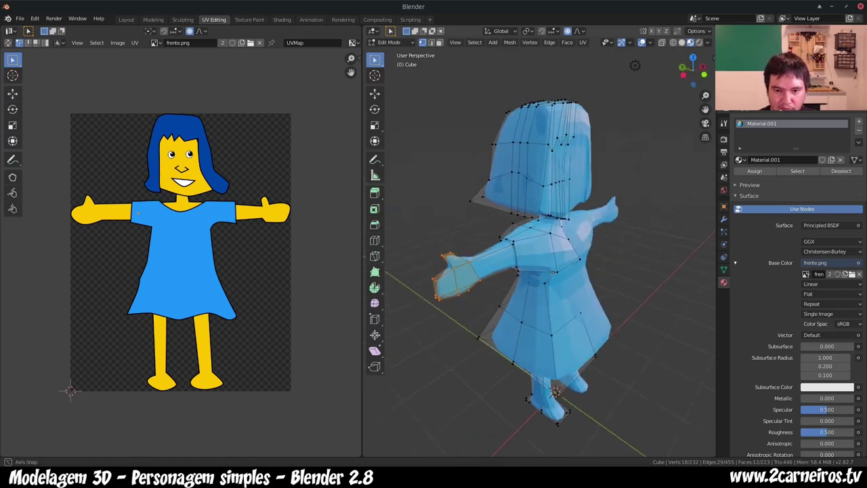
scroll(508, 254, up, 3)
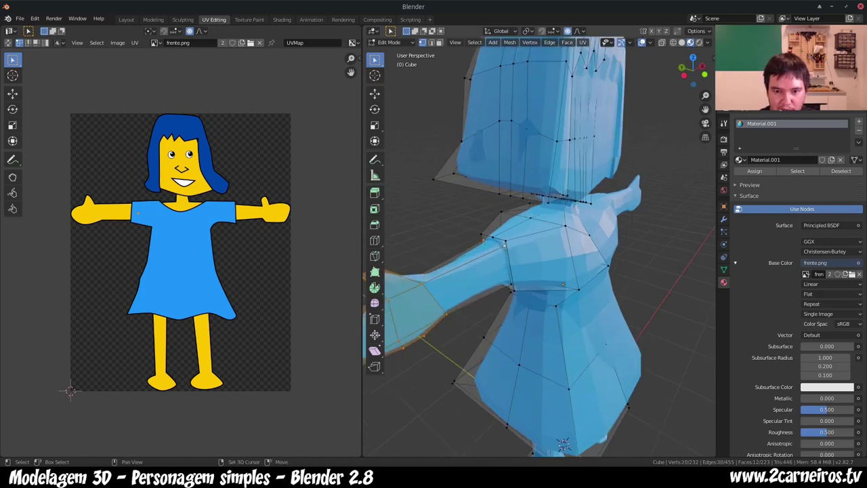
middle_drag(454, 287, 585, 267)
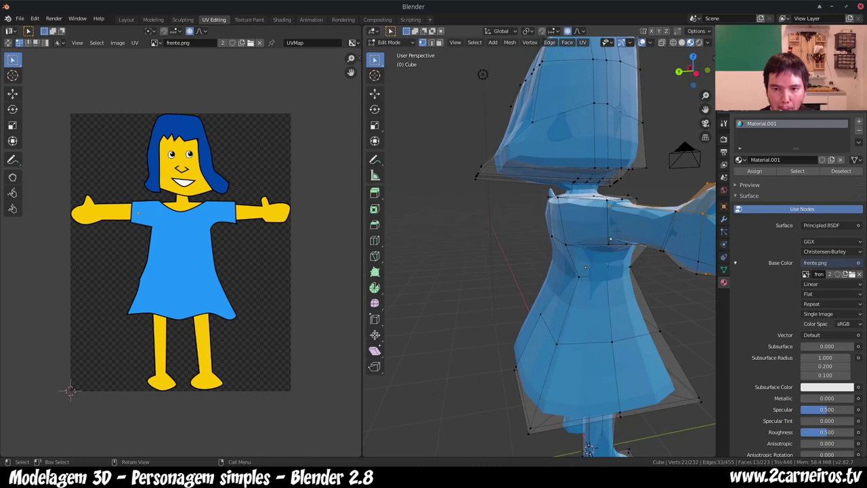
middle_drag(585, 267, 558, 275)
scroll(553, 227, down, 2)
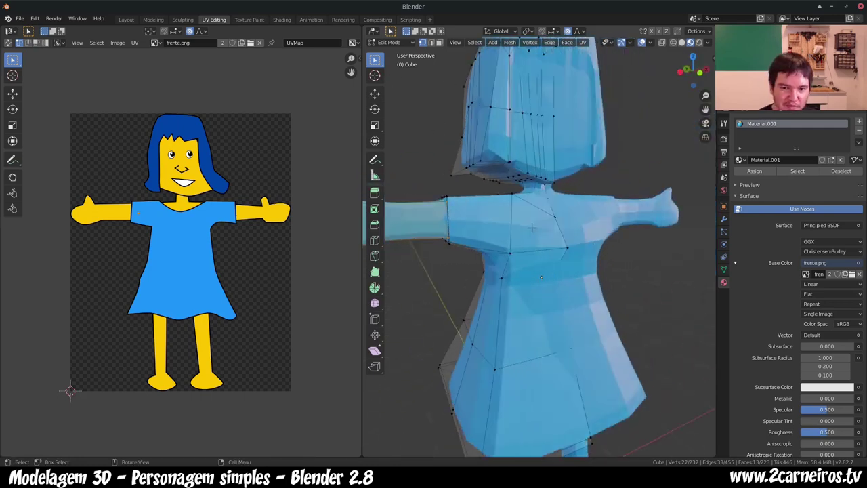
scroll(553, 228, down, 3)
mouse_move(553, 227)
middle_down()
mouse_move(440, 252)
mouse_move(473, 224)
middle_up()
Step: In front orthographic view, select the hand and forearm and Unwrap them
key(KP_1)
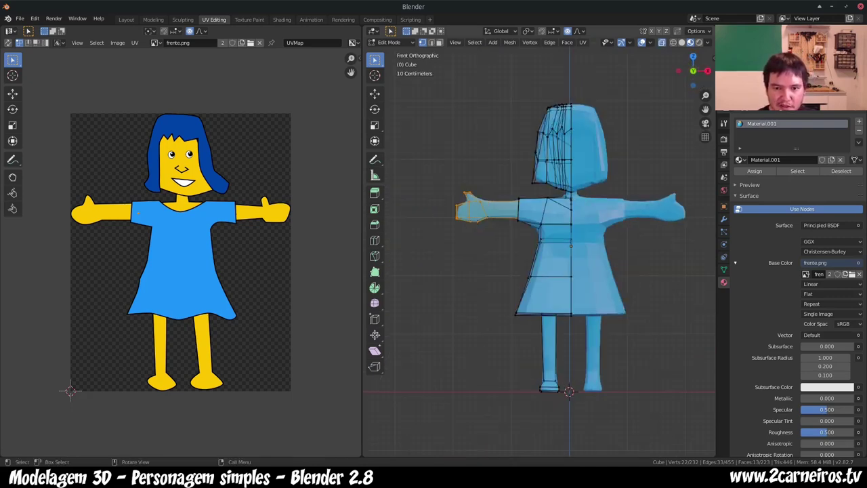
drag(440, 174, 507, 266)
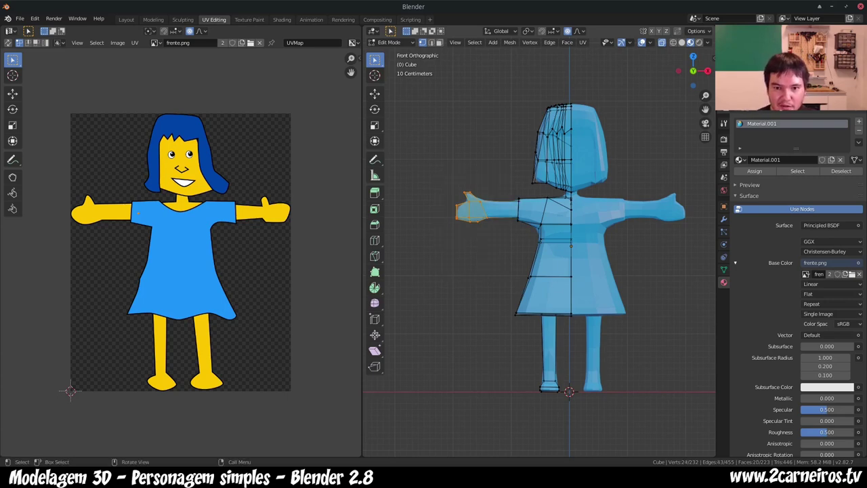
drag(437, 180, 530, 246)
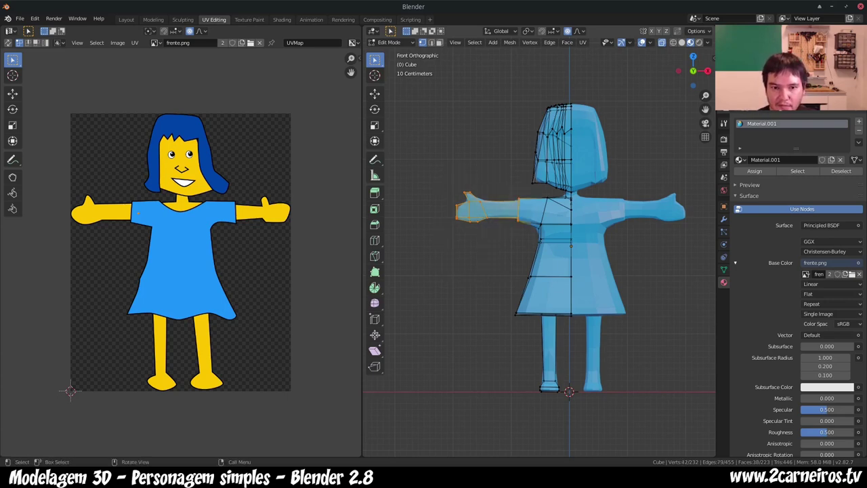
click(135, 43)
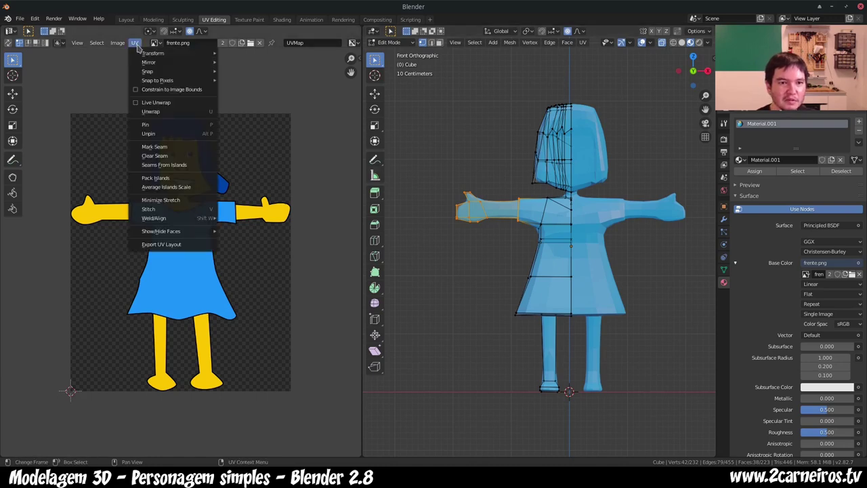
click(177, 112)
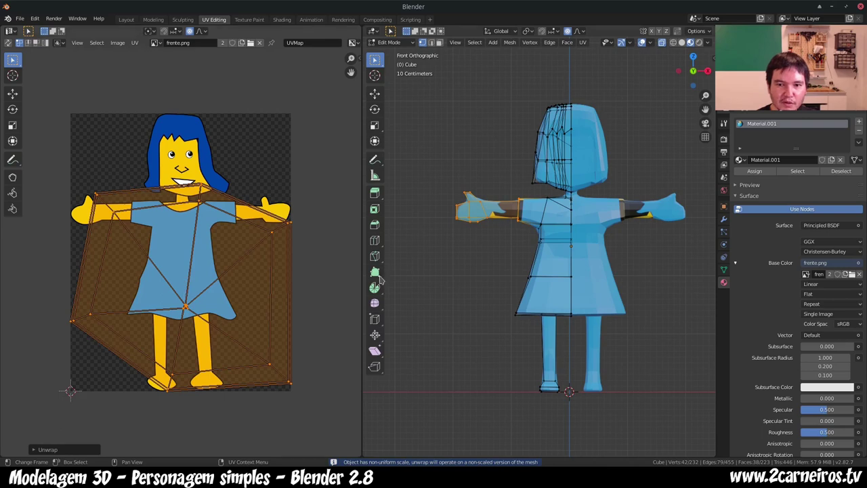
middle_drag(528, 237, 596, 284)
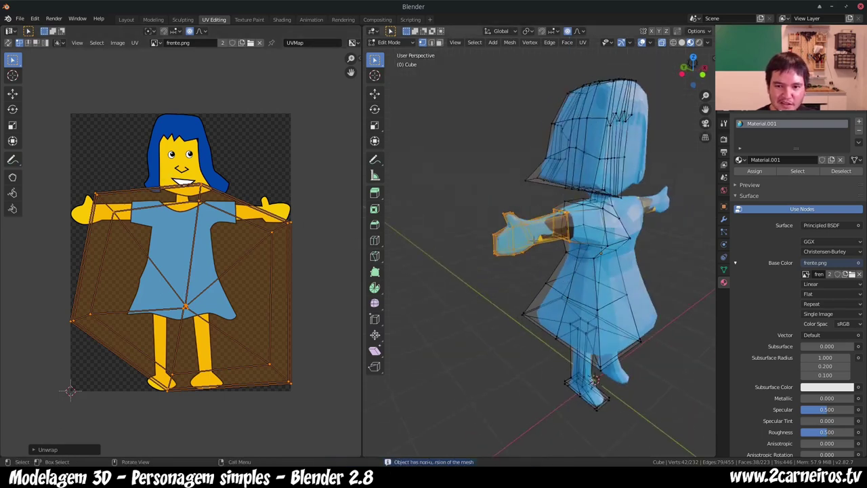
middle_drag(542, 270, 515, 244)
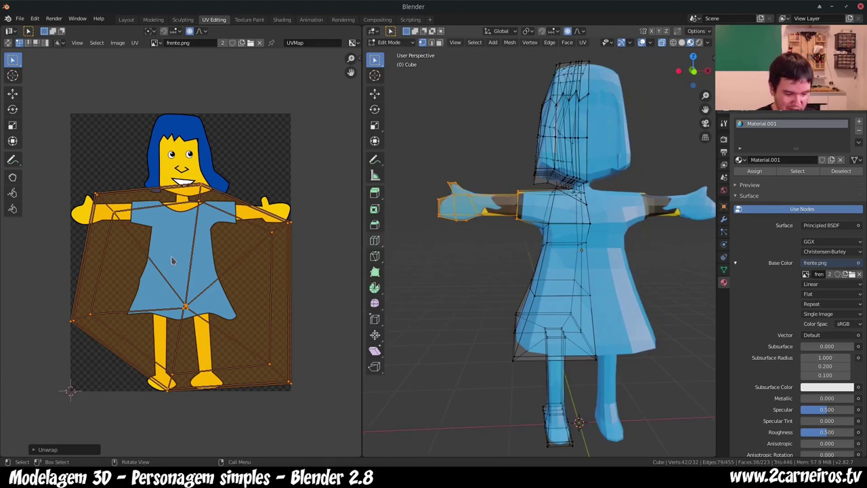
Step: Shrink the arm UVs to a point and place them on the yellow skin of frente.png
key(s)
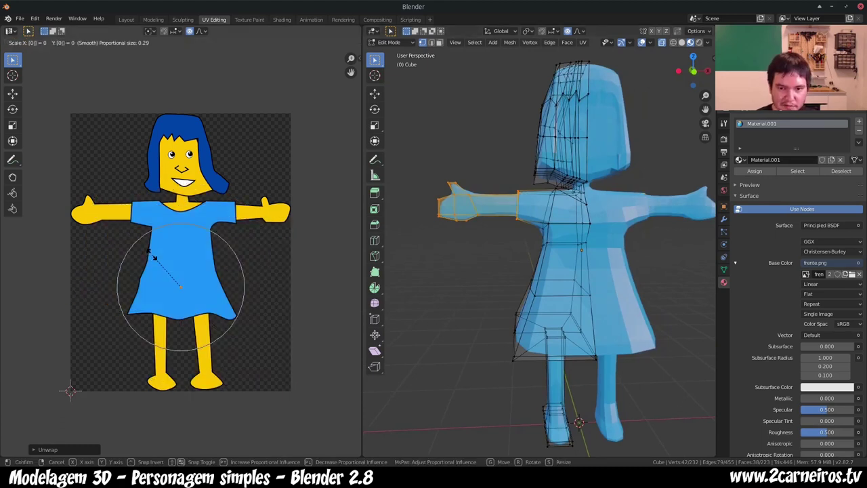
click(168, 283)
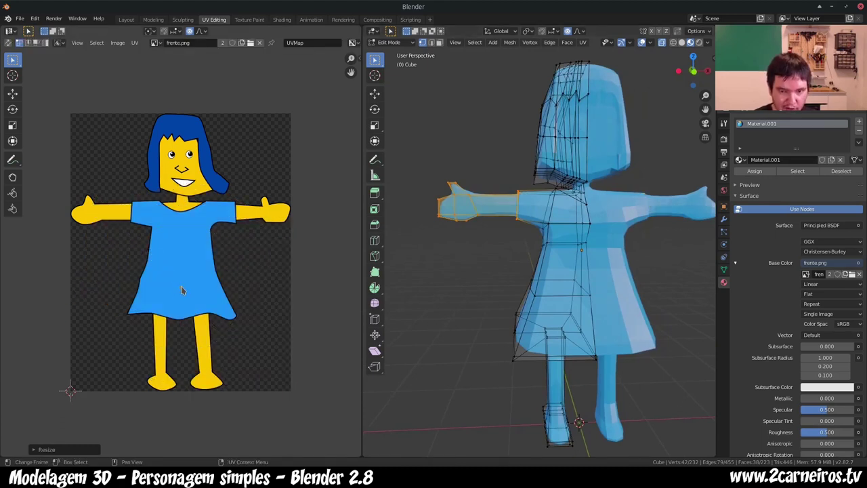
key(g)
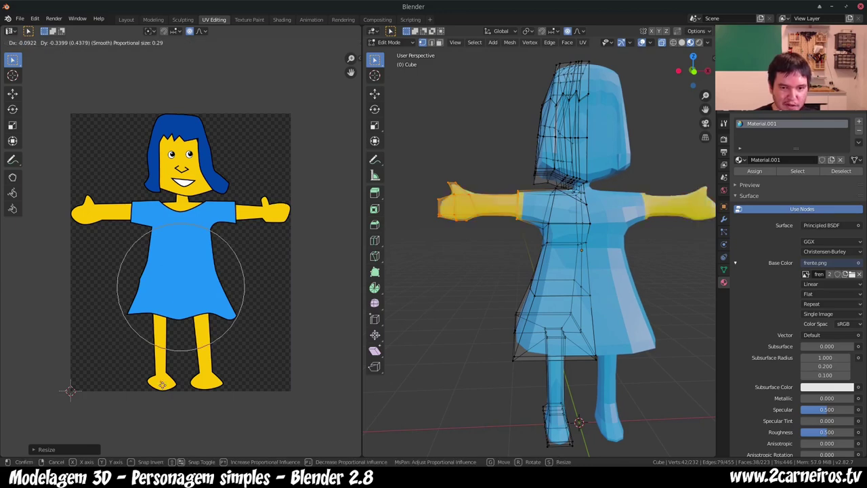
click(163, 385)
mouse_move(541, 270)
middle_down()
mouse_move(582, 284)
mouse_move(542, 270)
middle_up()
Step: Clear the selection, zoom to the shoulder, and select both edge loops at the arm-sleeve border
scroll(538, 201, up, 5)
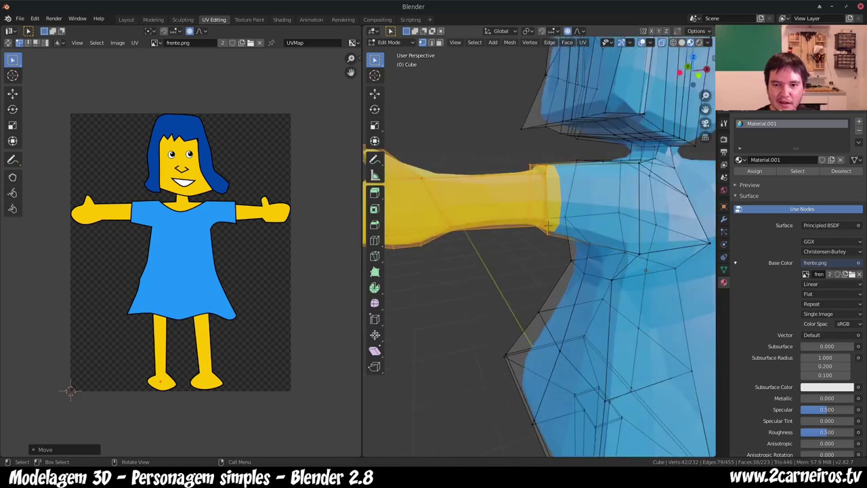
middle_drag(538, 200, 542, 201)
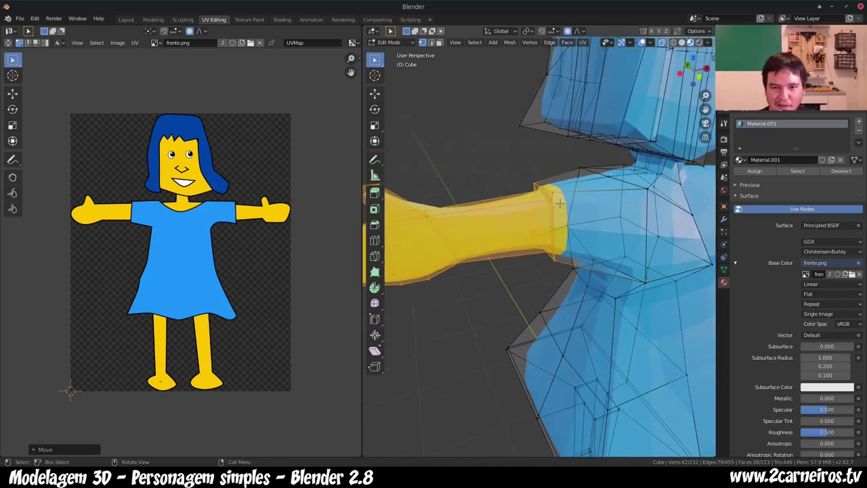
click(559, 202)
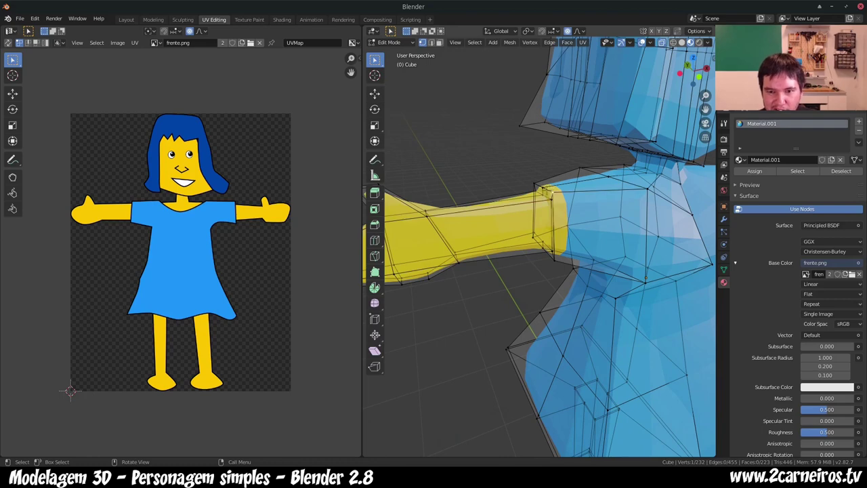
middle_drag(550, 193, 574, 230)
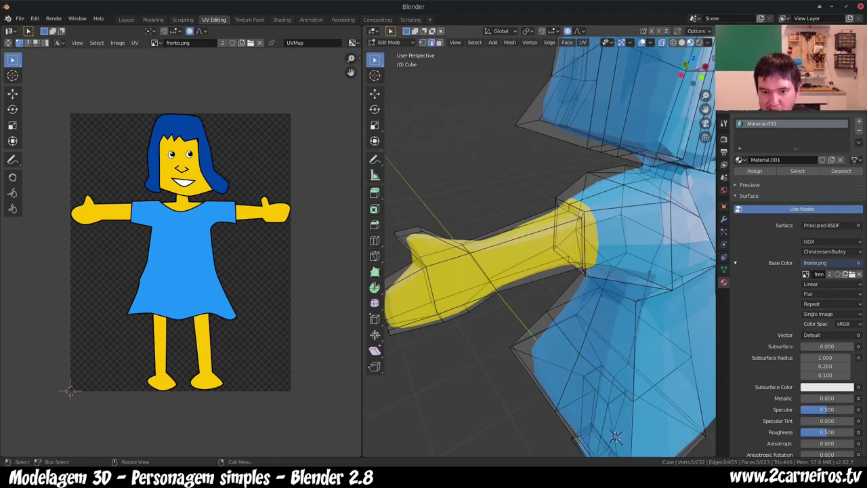
scroll(591, 201, up, 2)
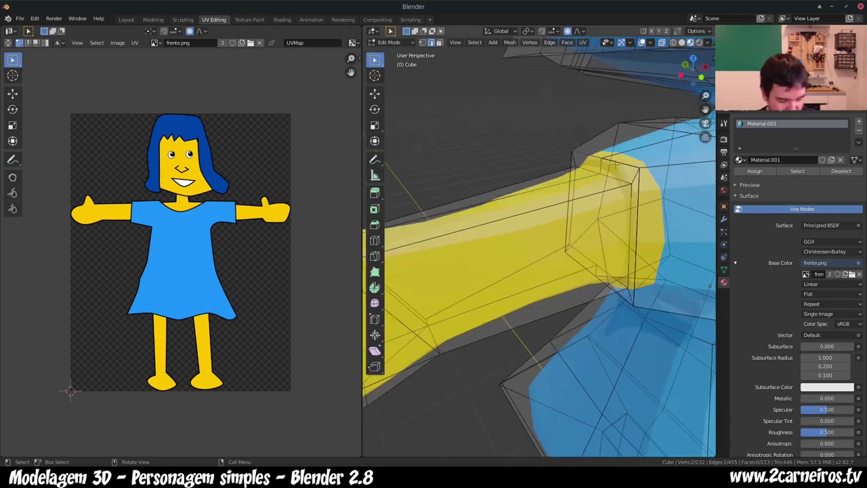
key(alt)
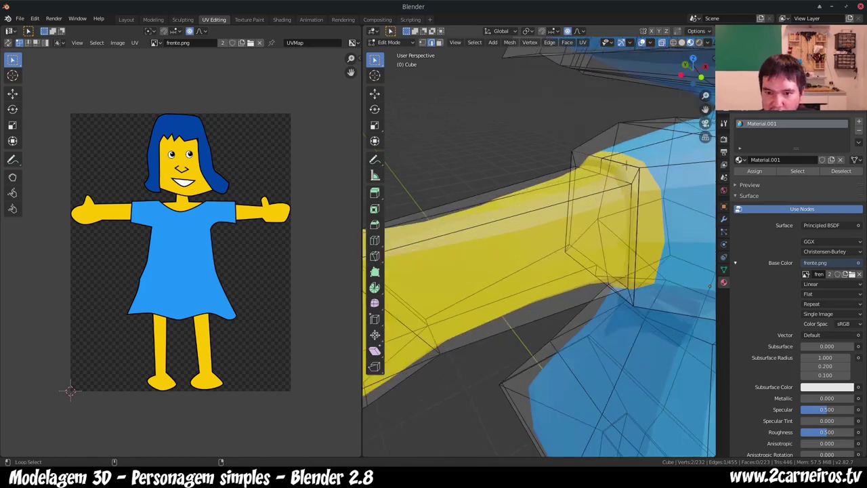
alt+click(624, 165)
alt+shift+click(639, 185)
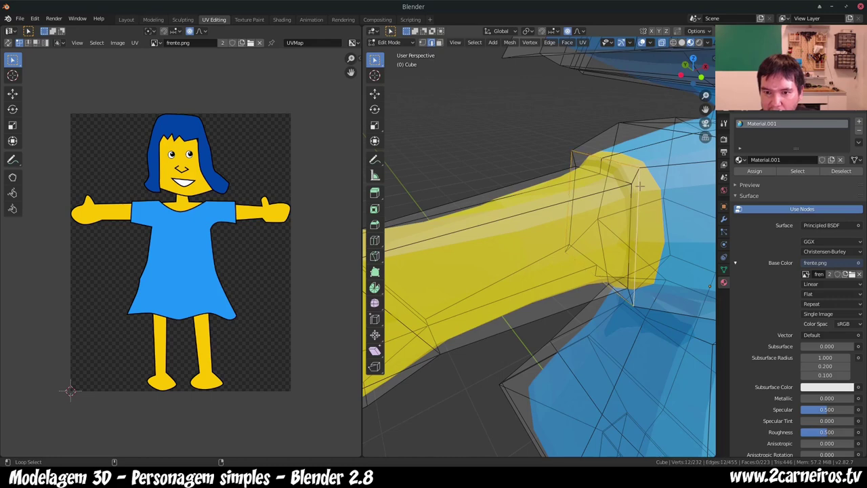
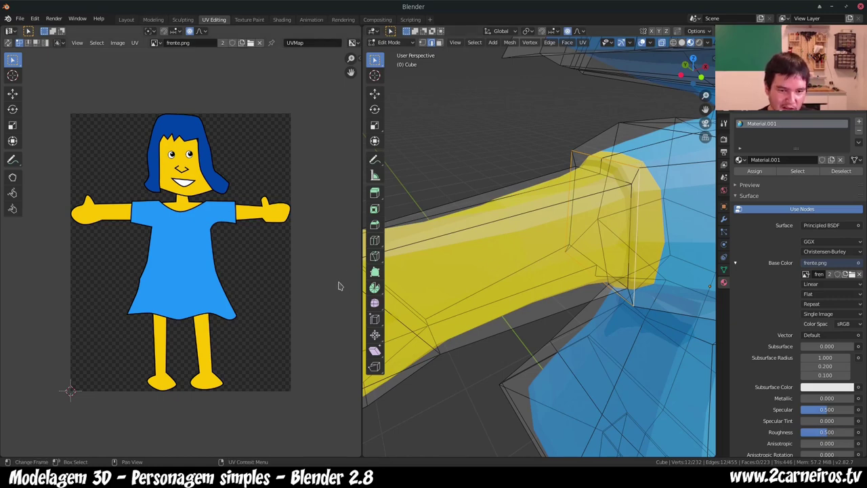
Step: Check the UV menu, clear the edge-loop selection, and try face selection on the arm
click(135, 43)
click(165, 115)
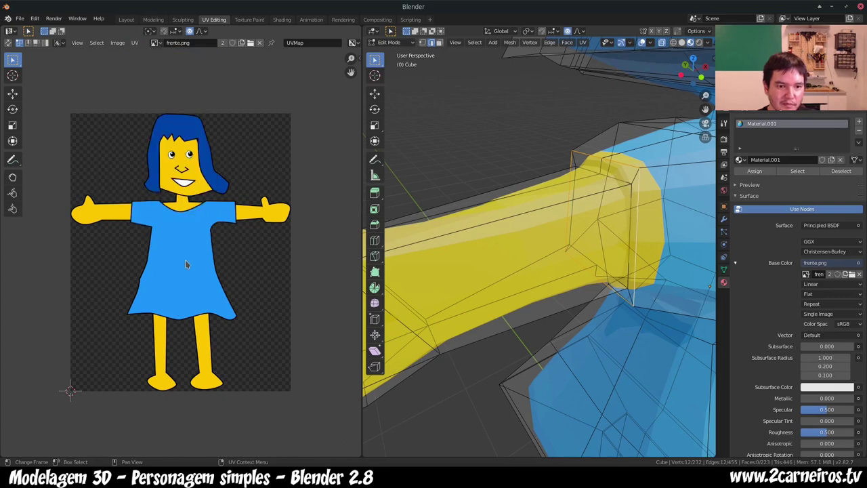
scroll(160, 300, down, 1)
scroll(294, 308, down, 1)
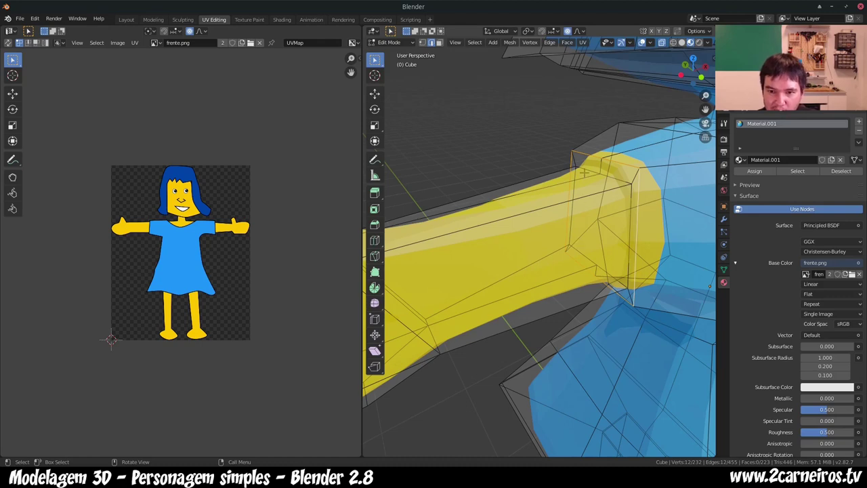
key(alt+a)
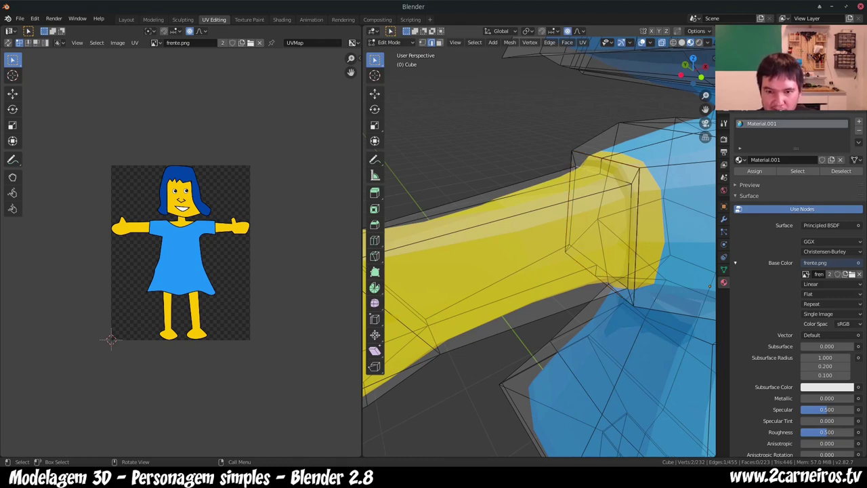
key(3)
click(598, 163)
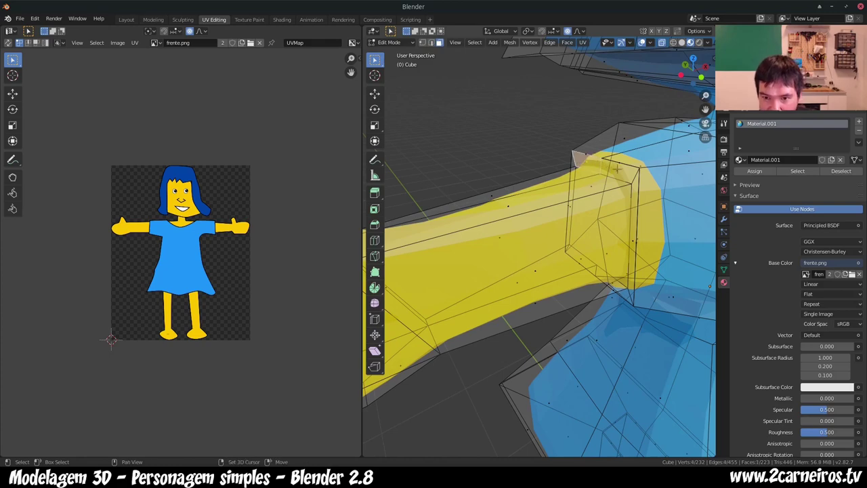
alt+click(615, 169)
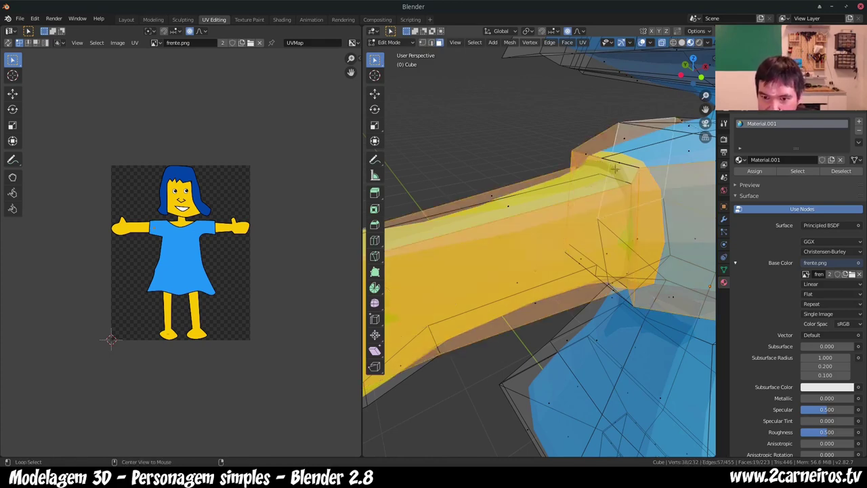
key(alt+a)
Step: Select each face of the ring at the arm's shoulder end, orbiting to reach them
click(590, 168)
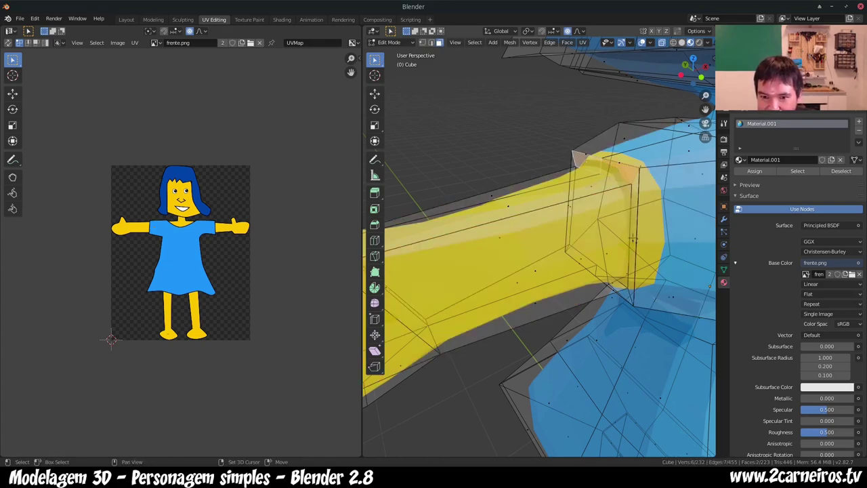
shift+click(631, 239)
mouse_move(631, 238)
middle_down()
mouse_move(640, 450)
mouse_move(692, 196)
middle_up()
mouse_move(677, 233)
middle_down()
mouse_move(585, 201)
mouse_move(650, 210)
middle_up()
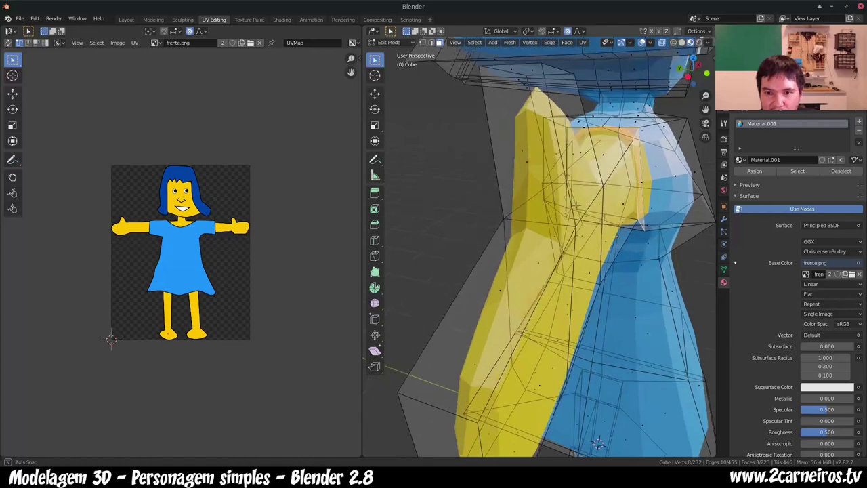
click(602, 220)
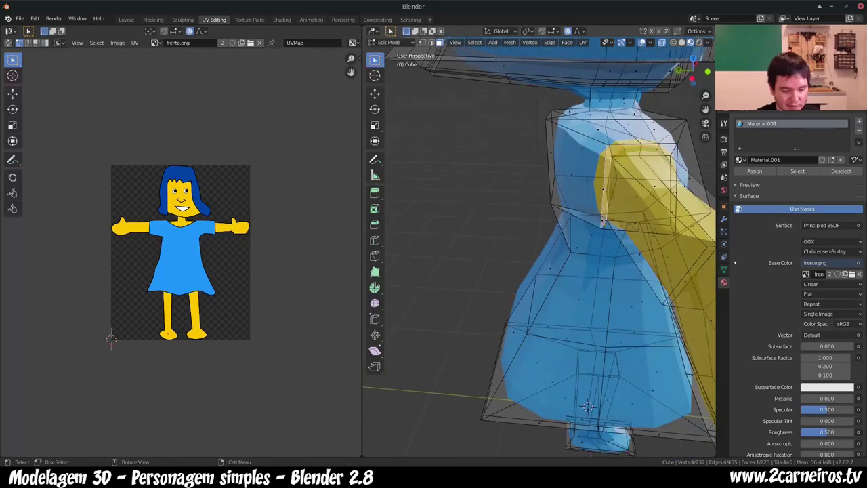
shift+click(620, 150)
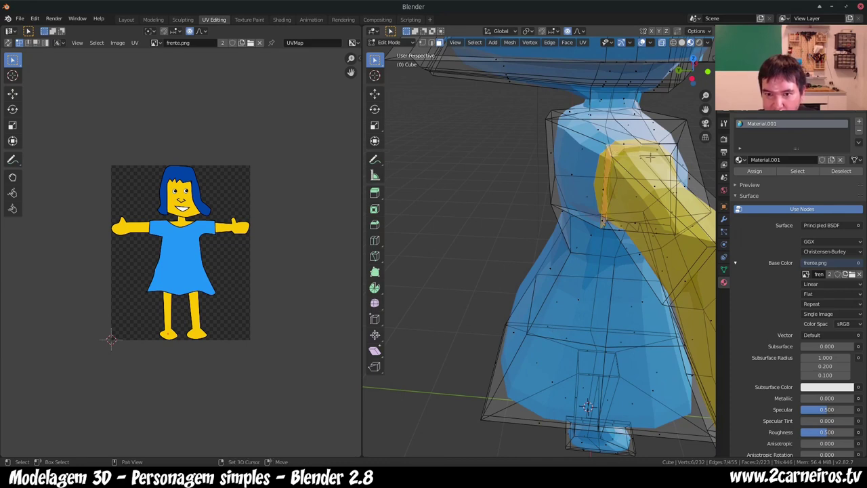
shift+click(663, 148)
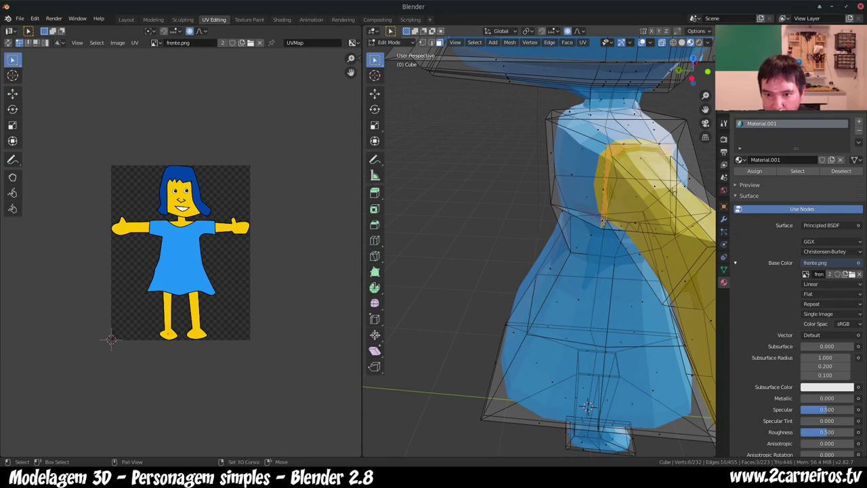
shift+click(674, 192)
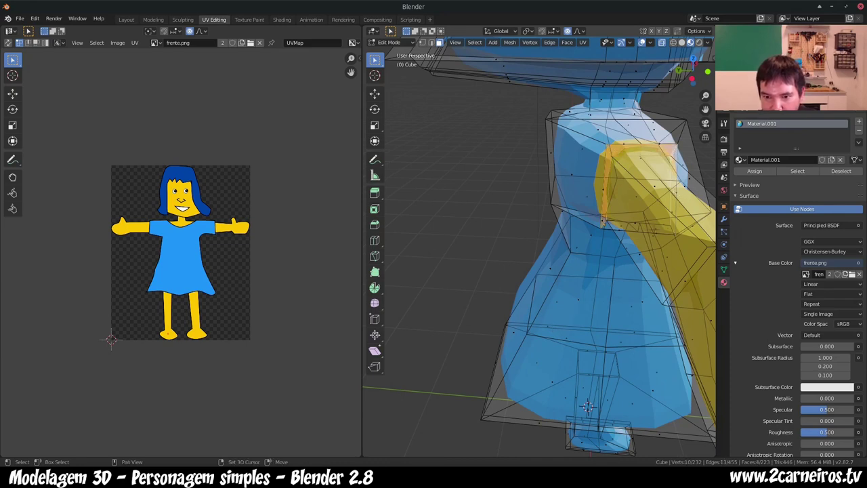
shift+click(652, 229)
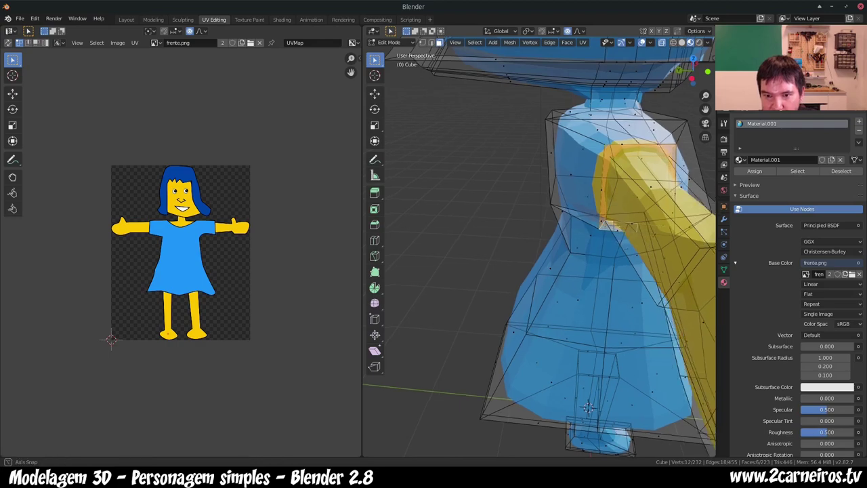
middle_drag(644, 230, 582, 264)
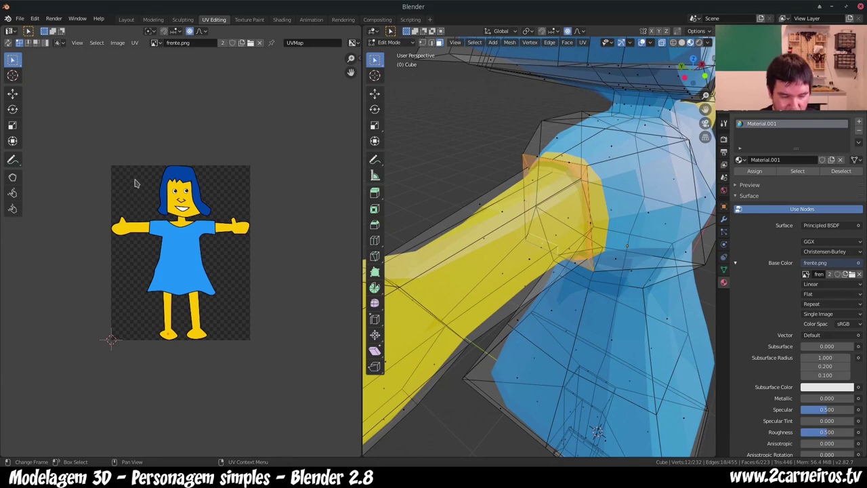
Step: Unwrap the ring faces, collapse their UVs with S 0, and move them onto the yellow arm
key(u)
click(175, 219)
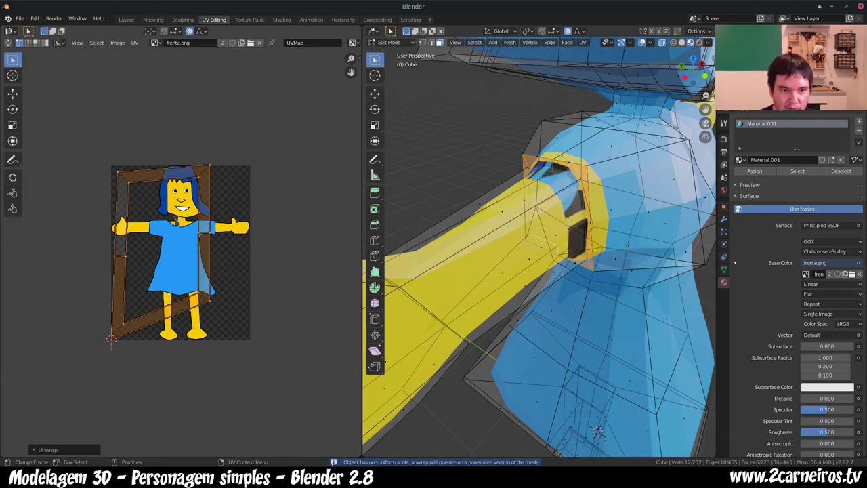
text(s)
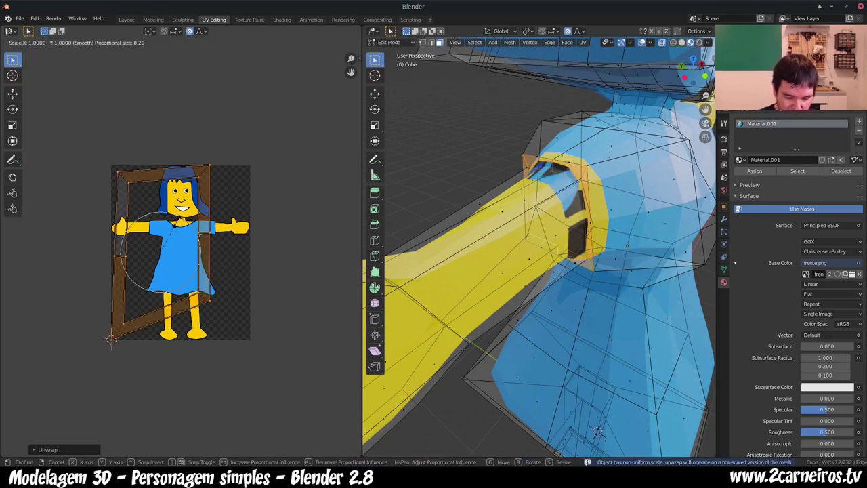
text(0)
key(Return)
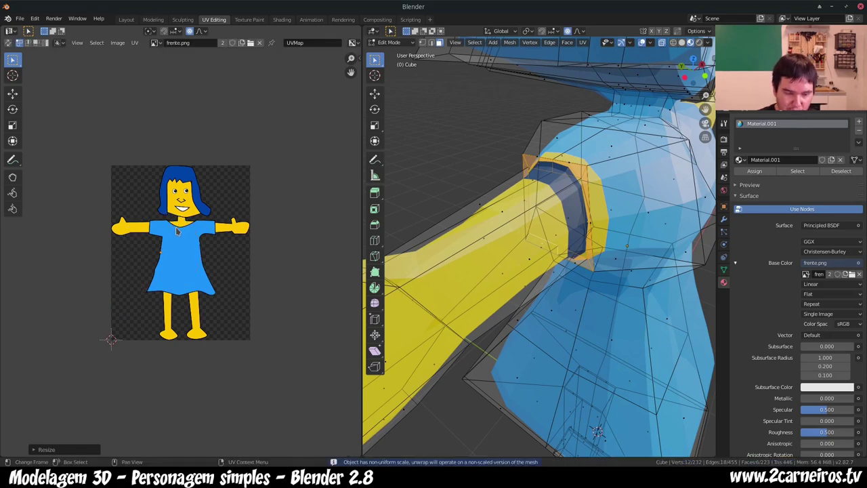
key(g)
click(179, 258)
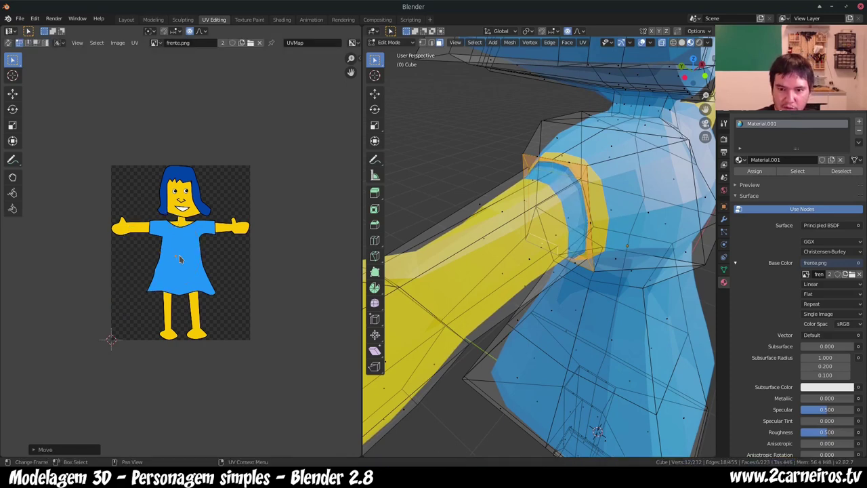
middle_drag(474, 230, 508, 238)
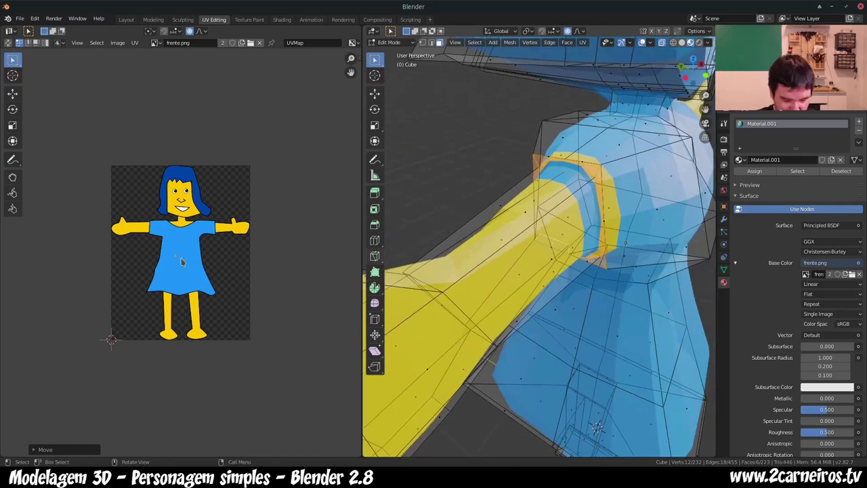
key(g)
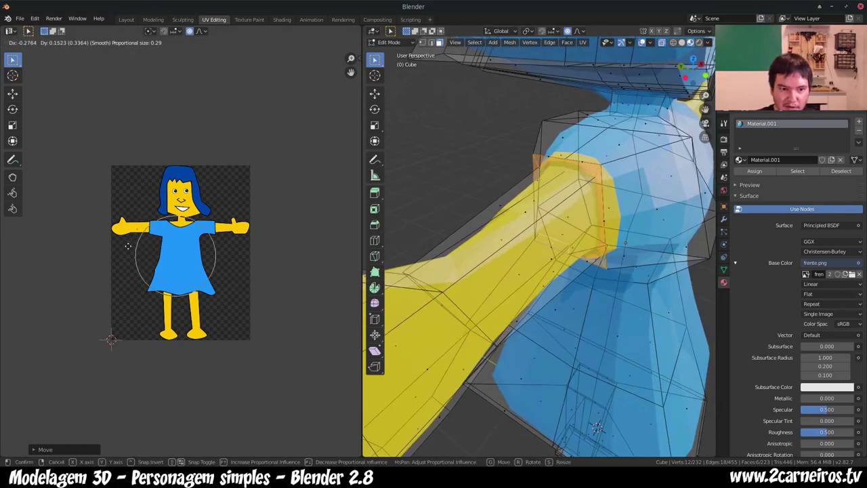
click(128, 245)
Step: Inspect the shoulder from several angles and in Front view to confirm the yellow-blue seam
middle_drag(545, 187, 520, 201)
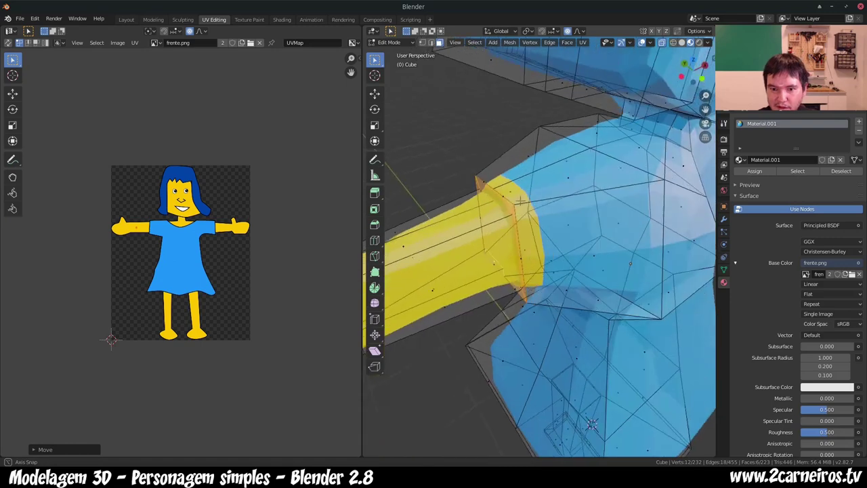
click(529, 242)
mouse_move(535, 241)
middle_down()
mouse_move(520, 238)
mouse_move(535, 242)
mouse_move(532, 234)
middle_up()
scroll(520, 238, down, 5)
scroll(532, 233, up, 5)
key(alt+z)
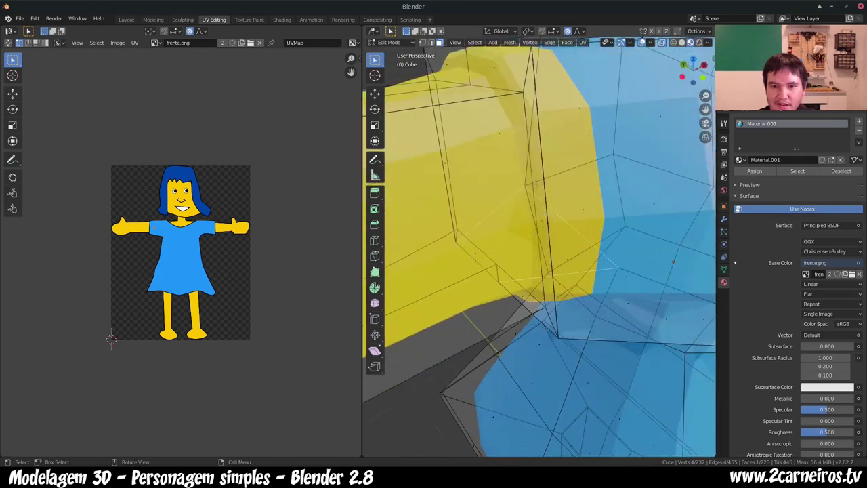
key(alt+z)
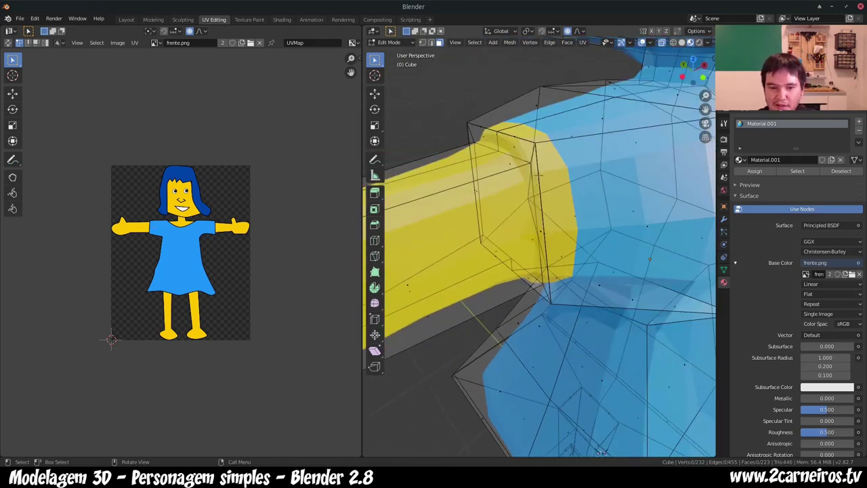
middle_drag(528, 156, 629, 190)
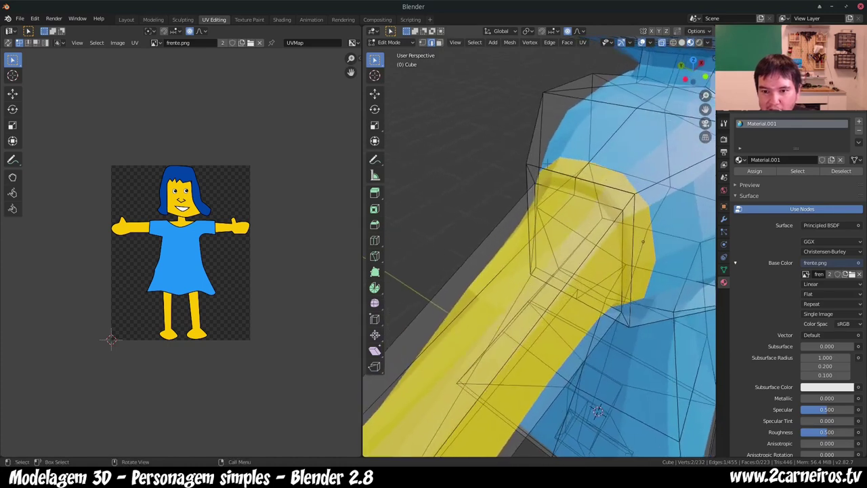
click(630, 191)
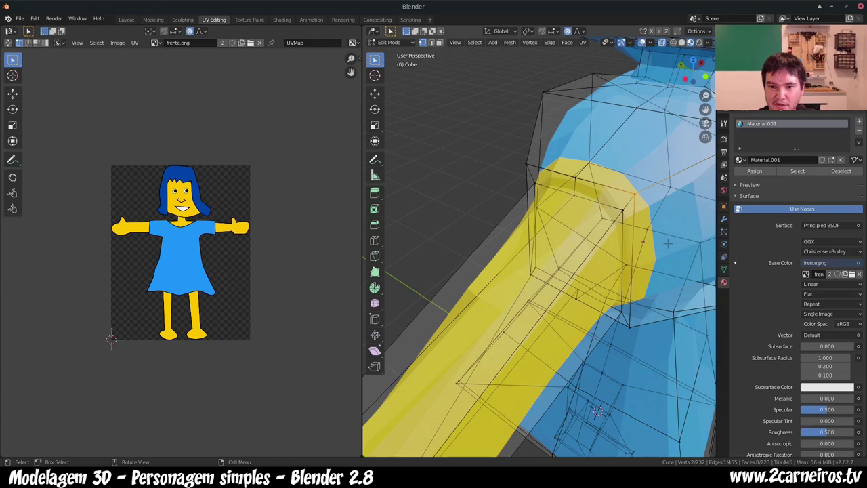
key(KP_1)
scroll(618, 236, down, 1)
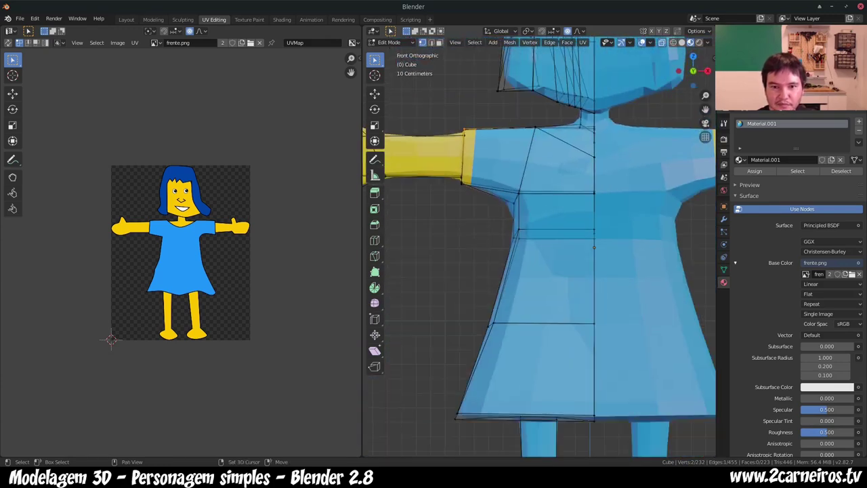
shift+middle_drag(576, 271, 619, 302)
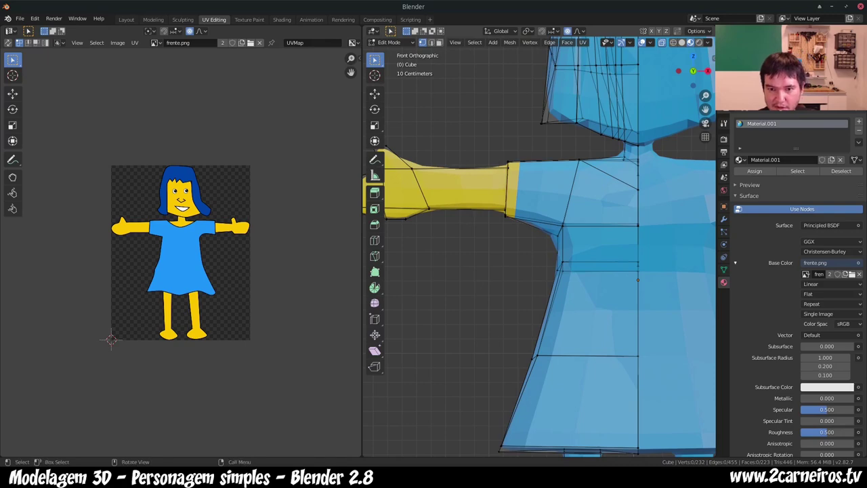
middle_drag(514, 173, 469, 170)
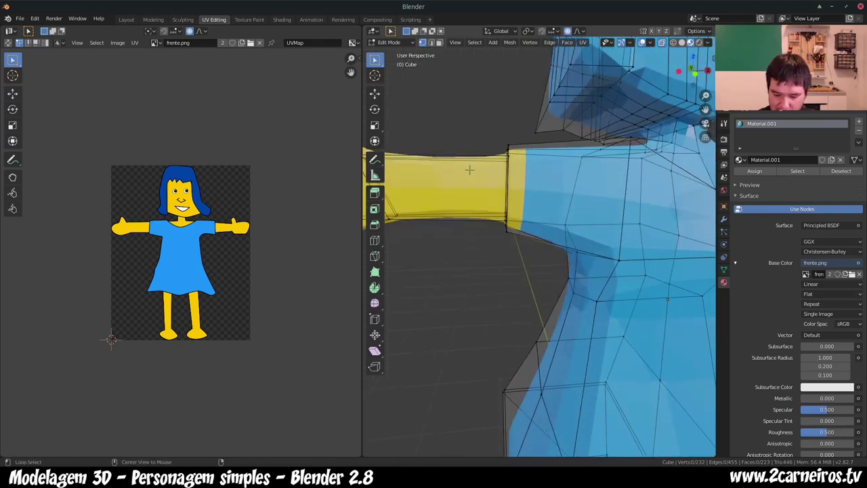
key(KP_1)
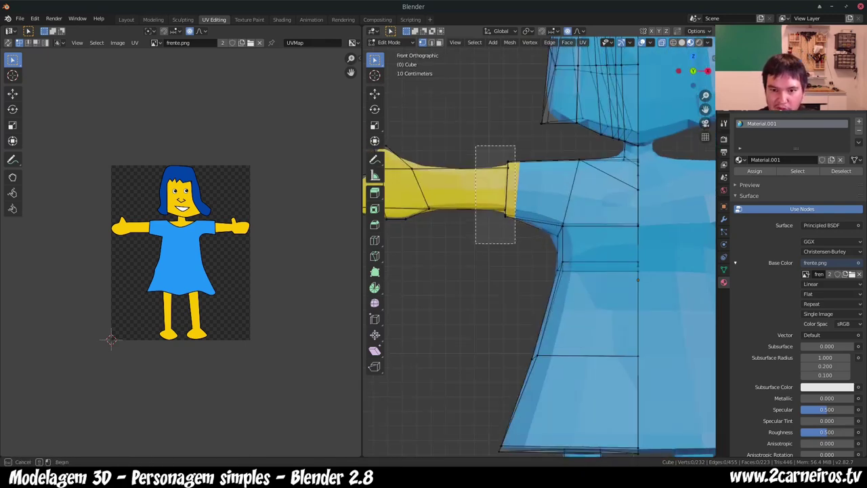
drag(474, 145, 520, 254)
key(m)
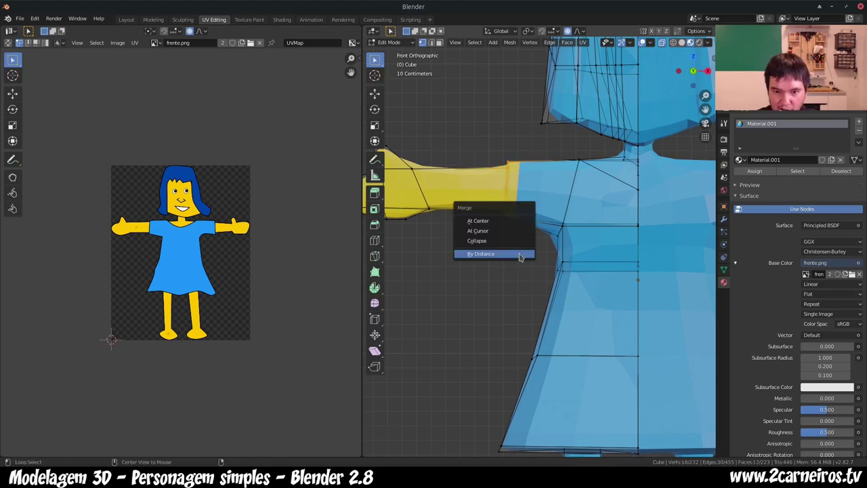
click(520, 256)
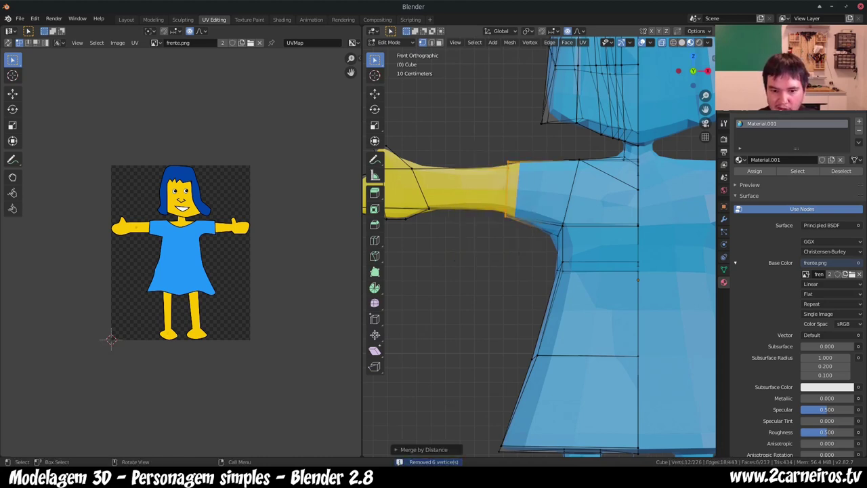
mouse_move(423, 450)
middle_down()
mouse_move(500, 280)
mouse_move(513, 270)
mouse_move(496, 206)
middle_up()
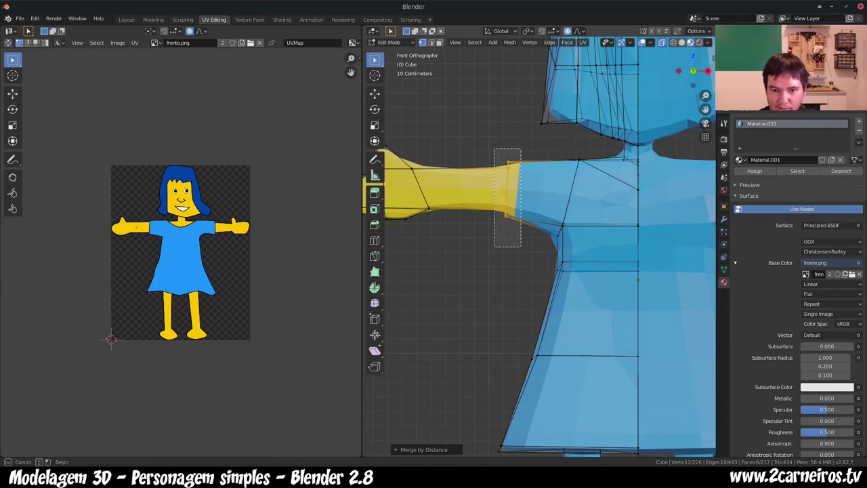
mouse_move(505, 217)
middle_down()
mouse_move(504, 203)
mouse_move(514, 223)
middle_up()
key(KP_1)
scroll(504, 211, down, 2)
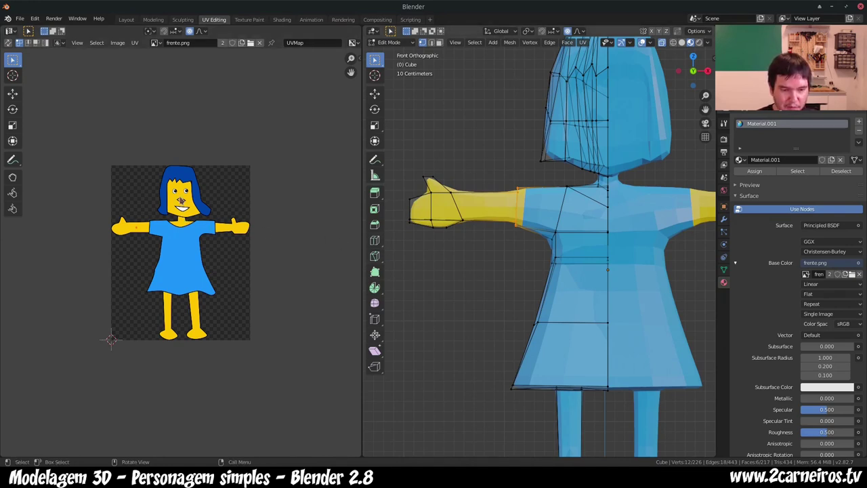
Step: Unwrap the sleeve faces, collapse their UVs to a point, and move it onto the blue dress
click(135, 43)
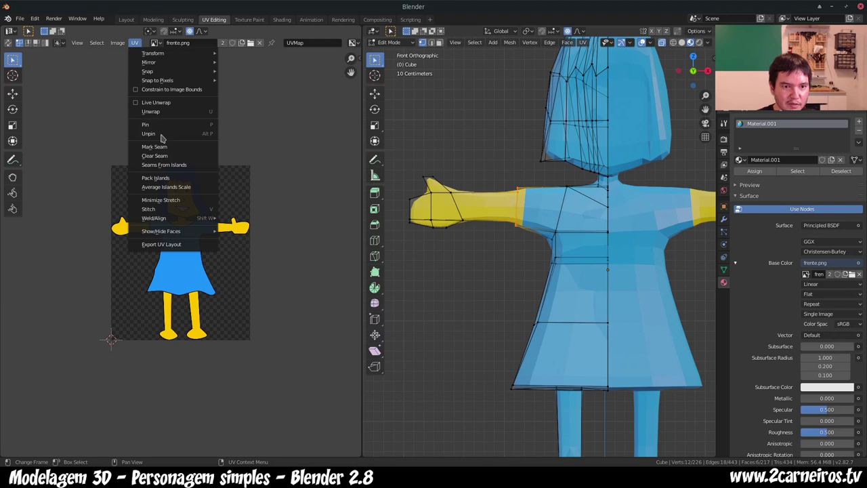
click(208, 118)
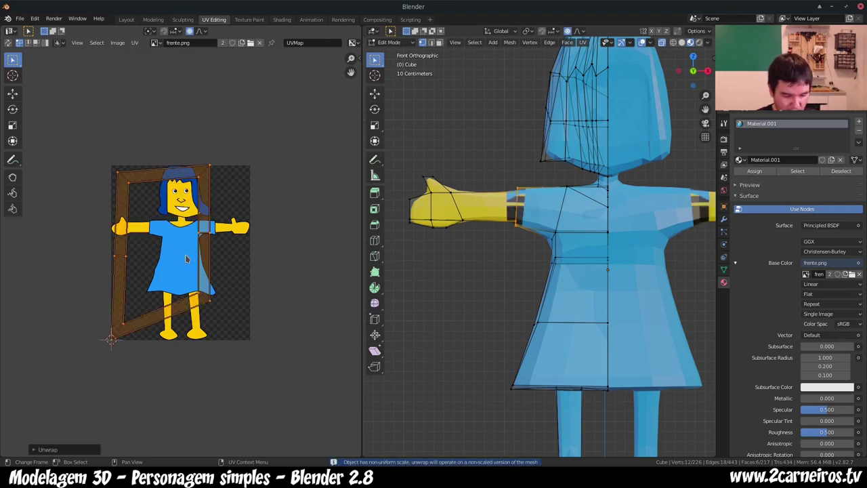
key(s)
key(0)
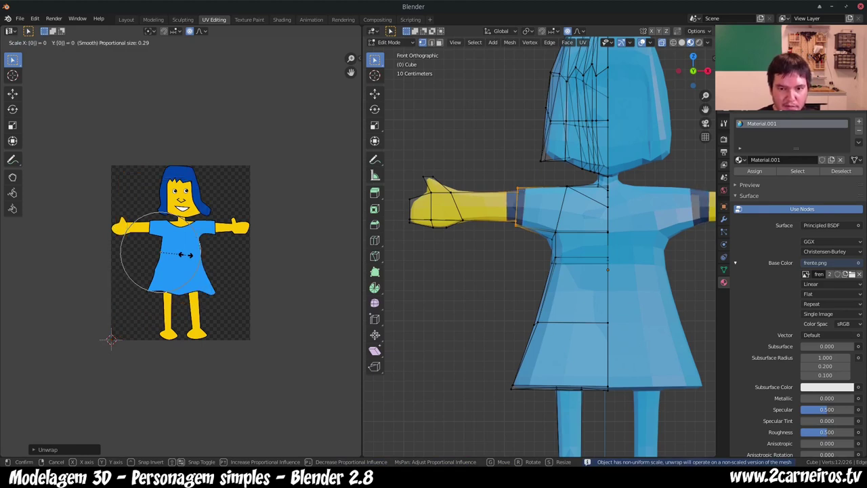
key(Return)
key(g)
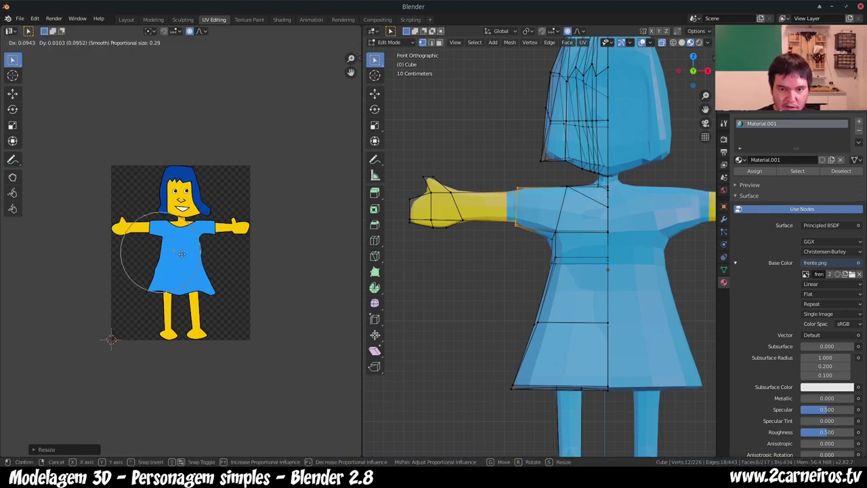
click(184, 257)
middle_drag(185, 254, 207, 272)
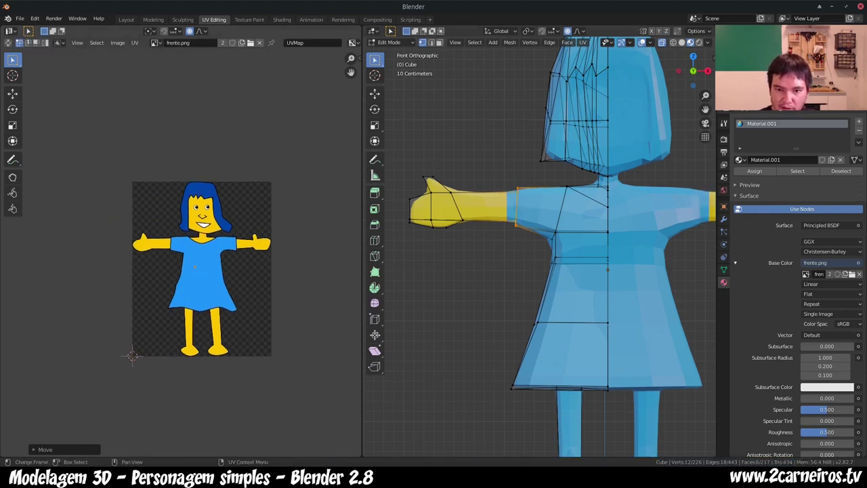
Step: Check the sleeves in Front view and preview the textured model in object mode
middle_drag(528, 203, 552, 214)
key(KP_1)
scroll(535, 217, down, 2)
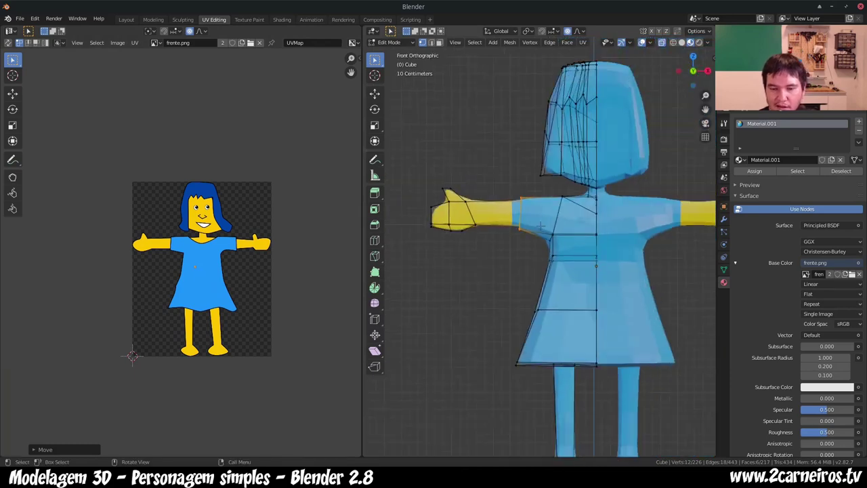
scroll(535, 217, down, 1)
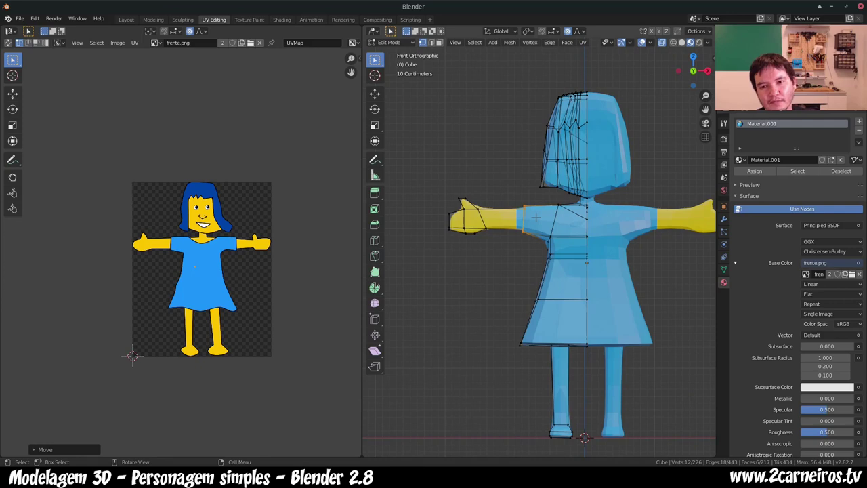
mouse_move(540, 214)
middle_down()
mouse_move(607, 238)
mouse_move(501, 246)
middle_up()
key(Tab)
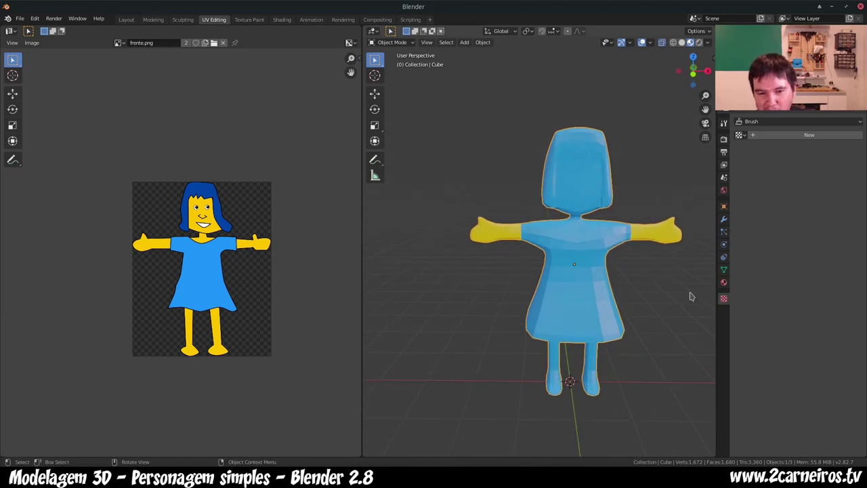
key(Tab)
Step: Look closely at the arm, then preview the whole figure again from a three-quarter view
middle_drag(563, 238, 541, 230)
scroll(539, 227, up, 5)
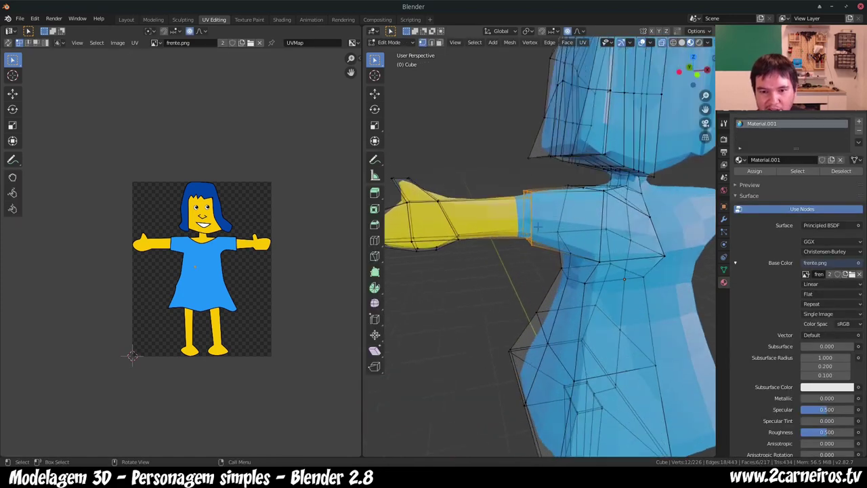
scroll(538, 227, up, 2)
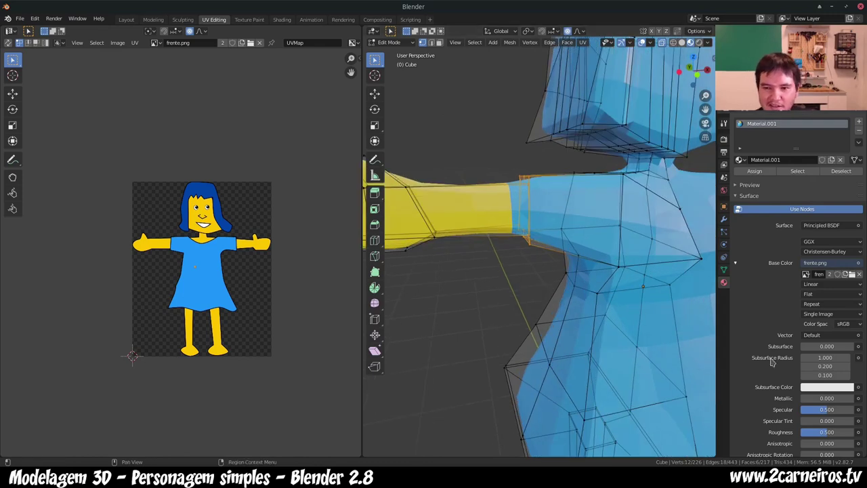
scroll(542, 223, down, 4)
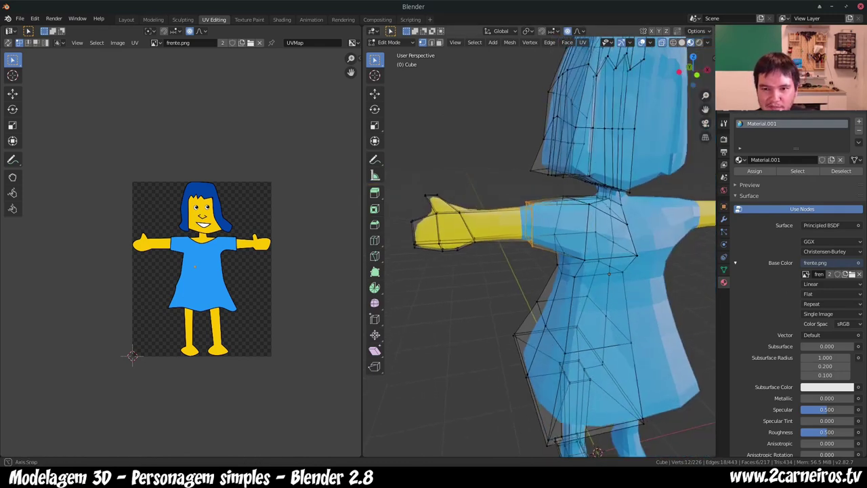
middle_drag(541, 223, 545, 211)
key(Tab)
middle_drag(545, 211, 609, 208)
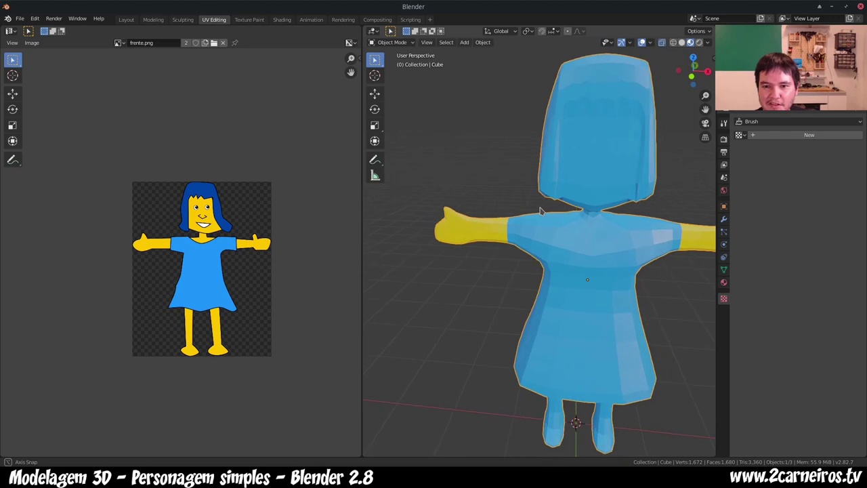
middle_drag(579, 169, 556, 203)
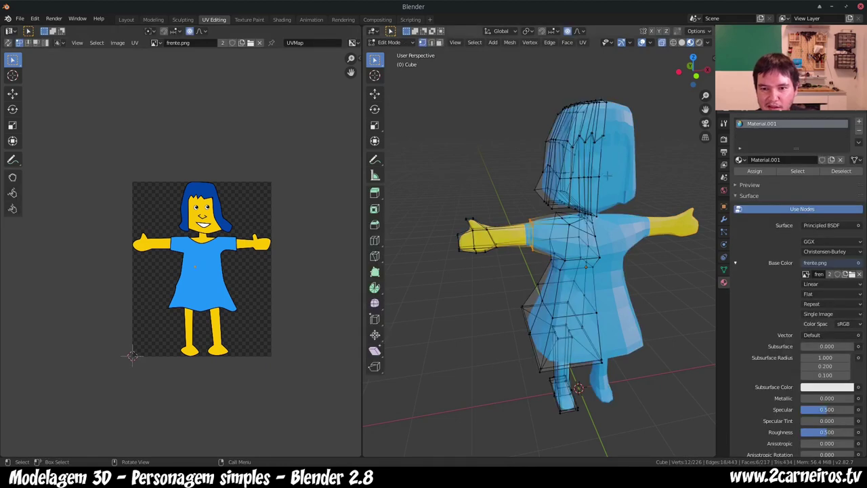
Step: In Front view, box-select the hair faces and unwrap them onto the image
middle_drag(555, 258, 528, 257)
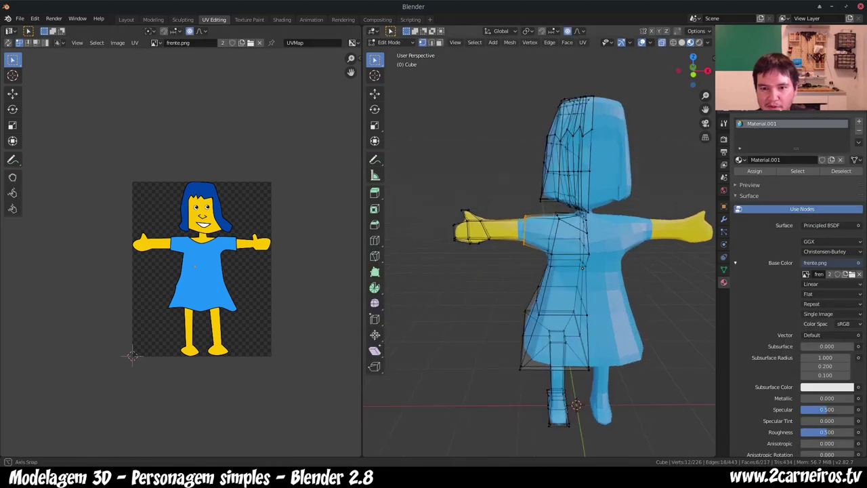
key(KP_1)
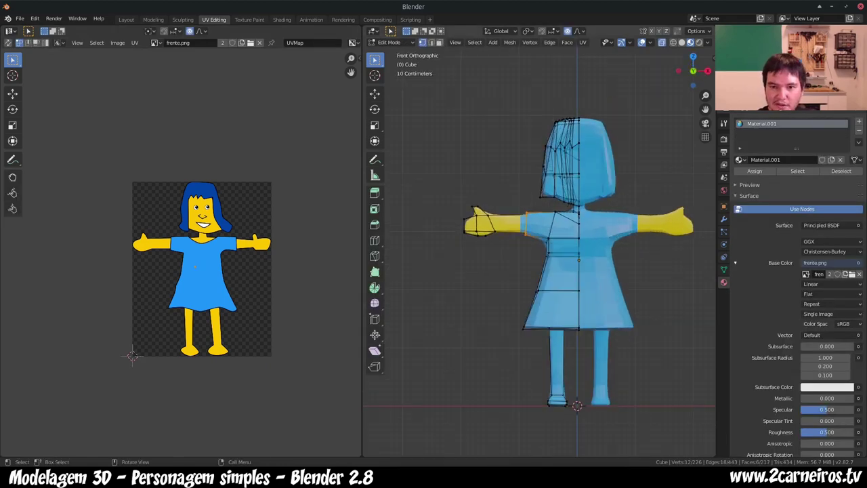
drag(526, 104, 624, 208)
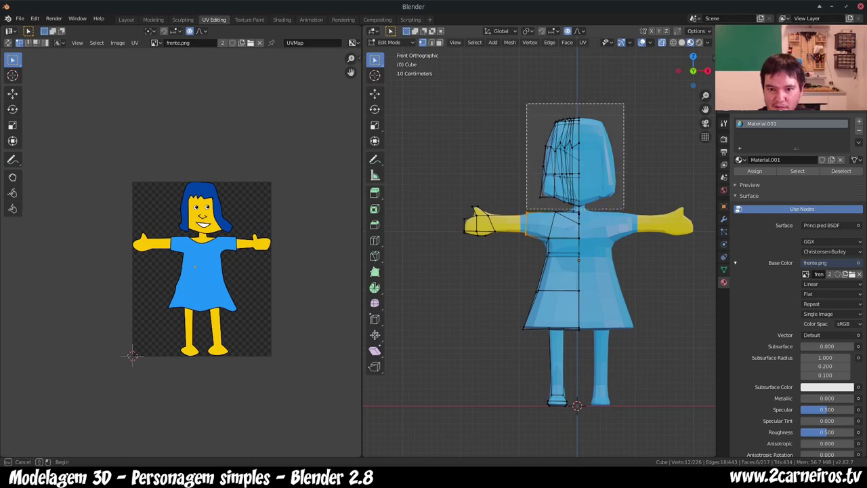
drag(624, 209, 623, 208)
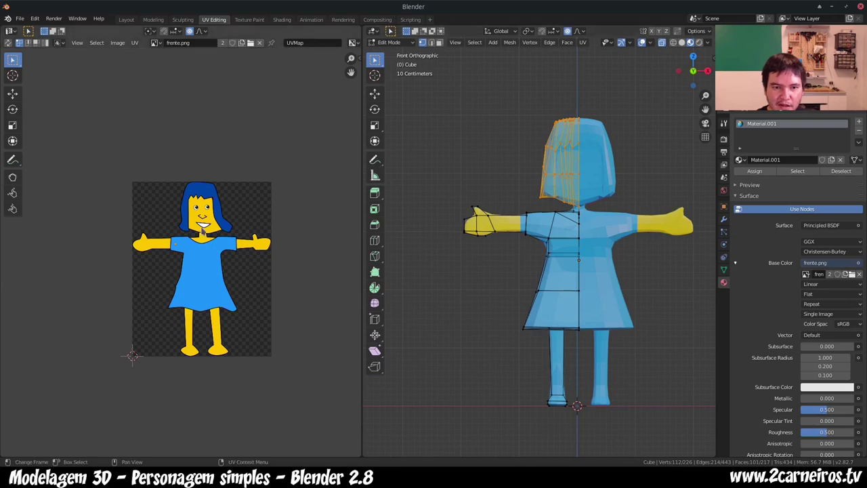
key(u)
click(204, 238)
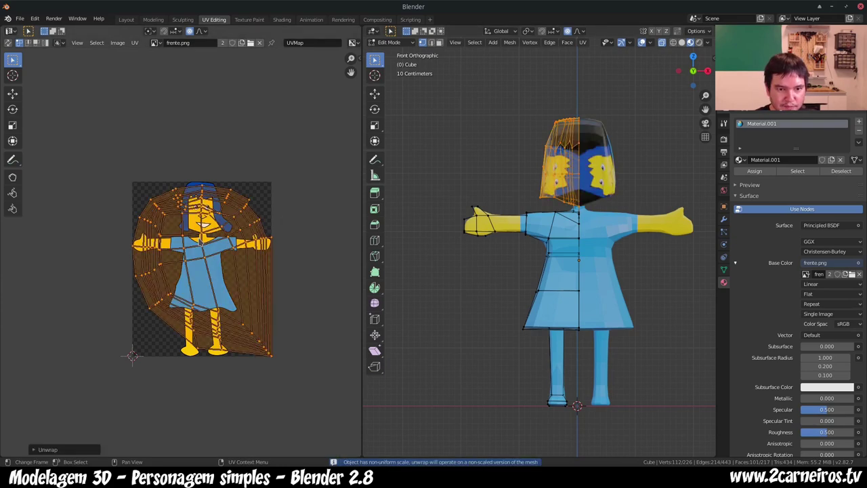
Step: Collapse the hair UVs with S 0 and place the point on the drawn blue hair
key(s)
key(0)
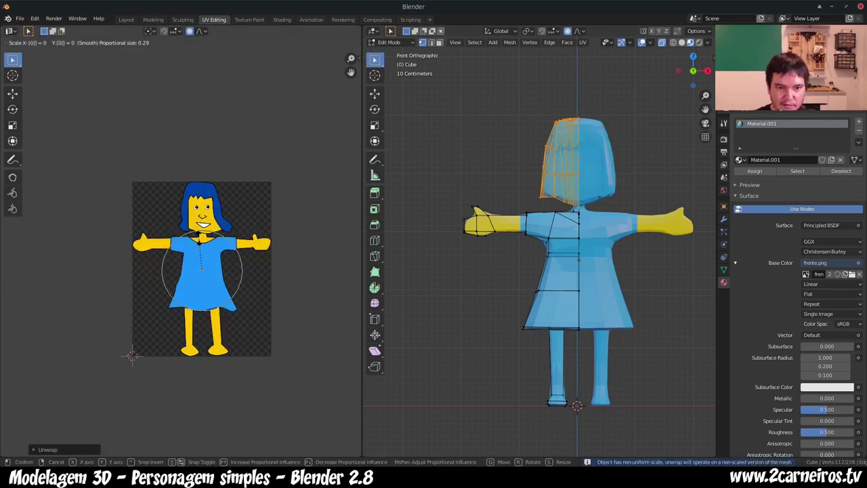
key(Return)
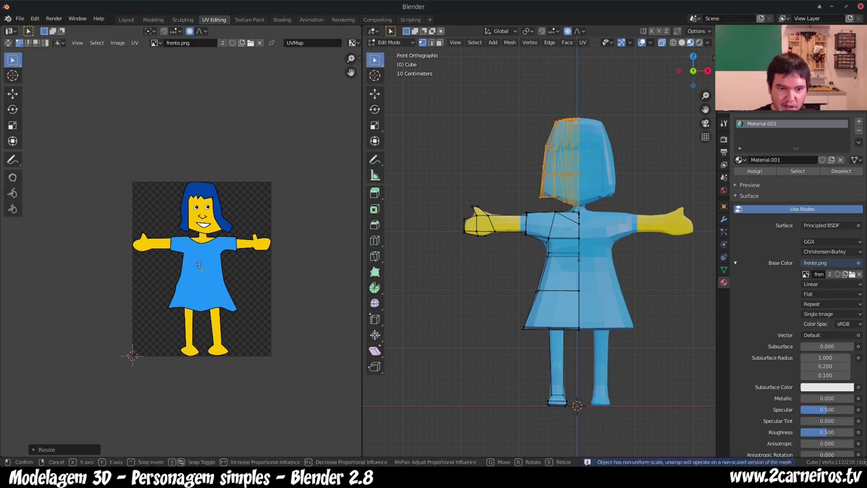
key(g)
click(190, 187)
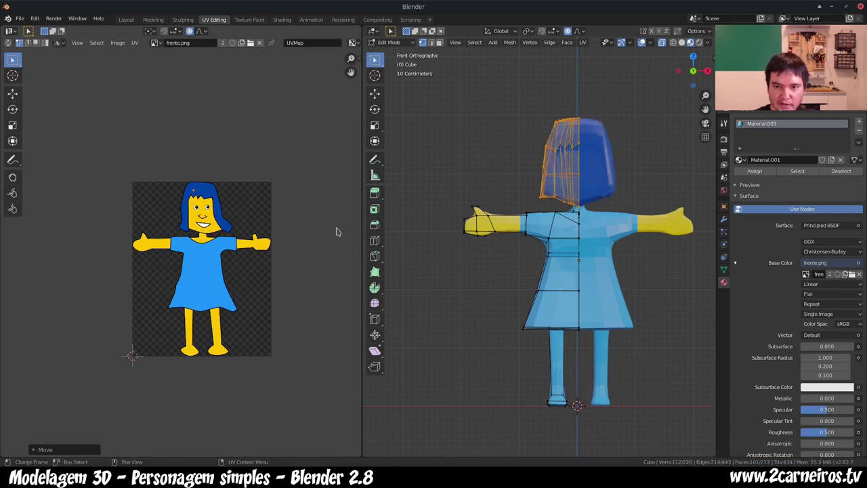
mouse_move(514, 271)
middle_down()
mouse_move(572, 249)
mouse_move(552, 252)
middle_up()
scroll(542, 257, up, 1)
scroll(542, 257, up, 2)
scroll(542, 257, up, 2)
scroll(542, 258, up, 2)
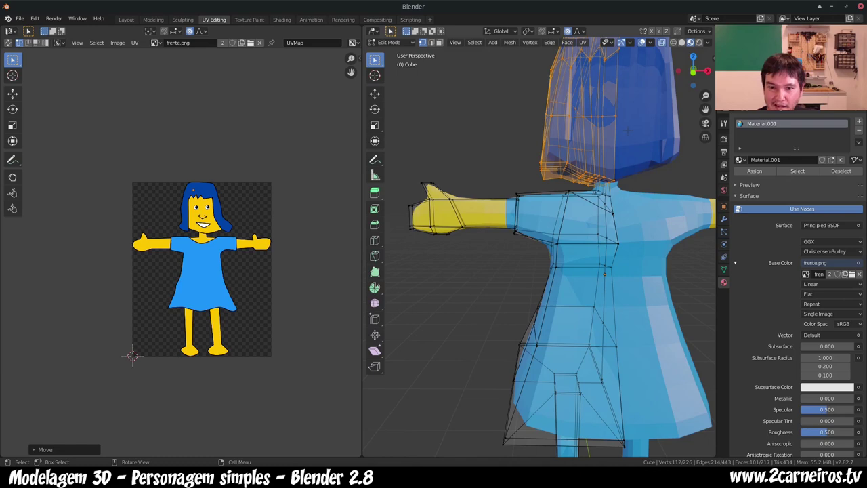
key(KP_1)
Step: In face mode, select the front hair faces and grow the selection across the fringe
key(Tab)
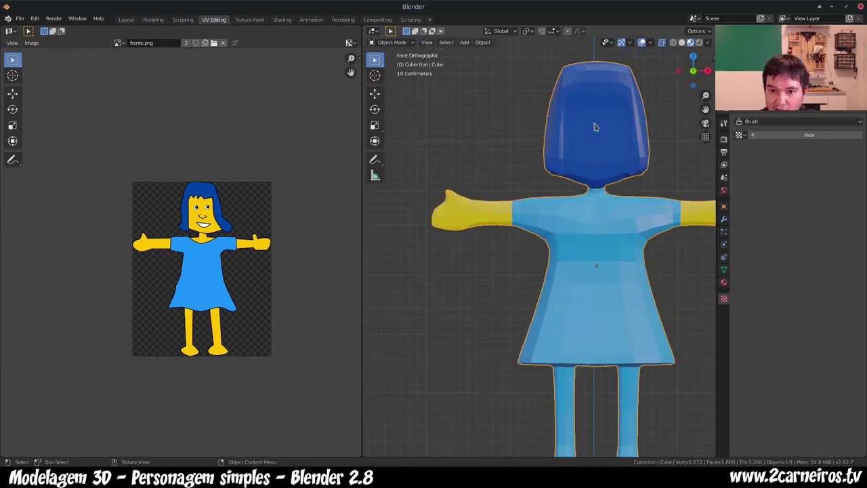
key(Tab)
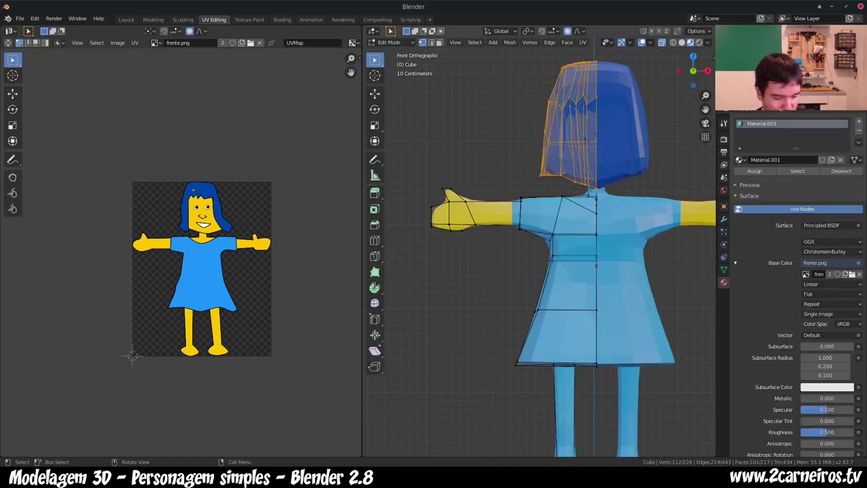
key(1)
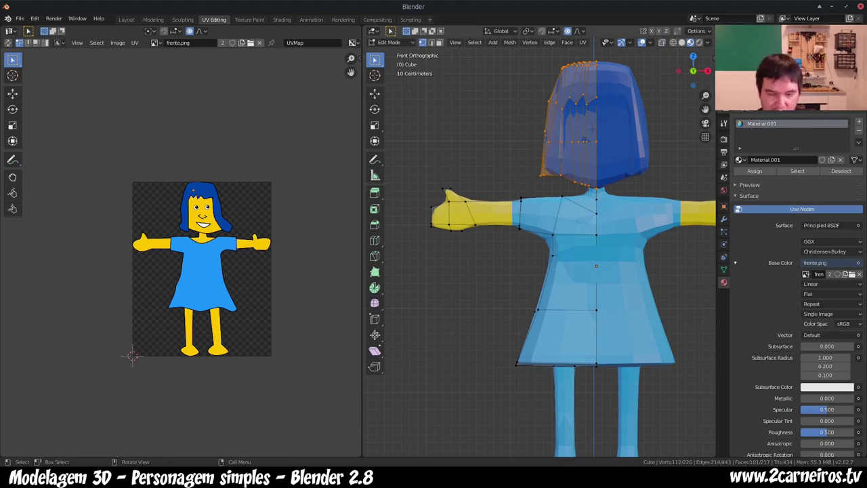
key(3)
click(570, 126)
key(ctrl+KP_Add)
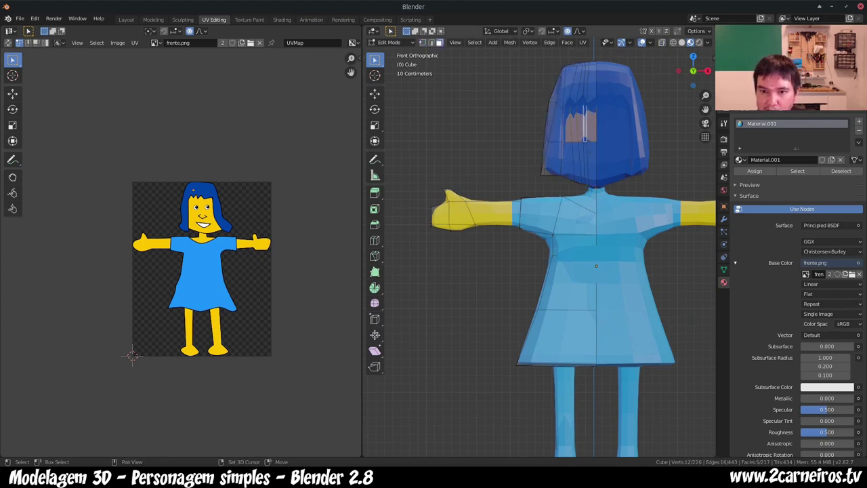
shift+click(584, 162)
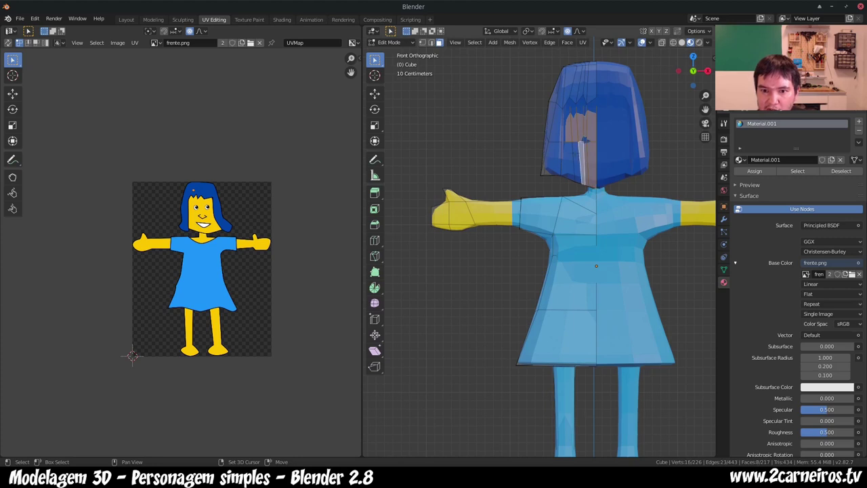
shift+click(569, 157)
Step: Add the remaining hair faces and a small neck face, then orbit to view the back
middle_drag(596, 265, 609, 262)
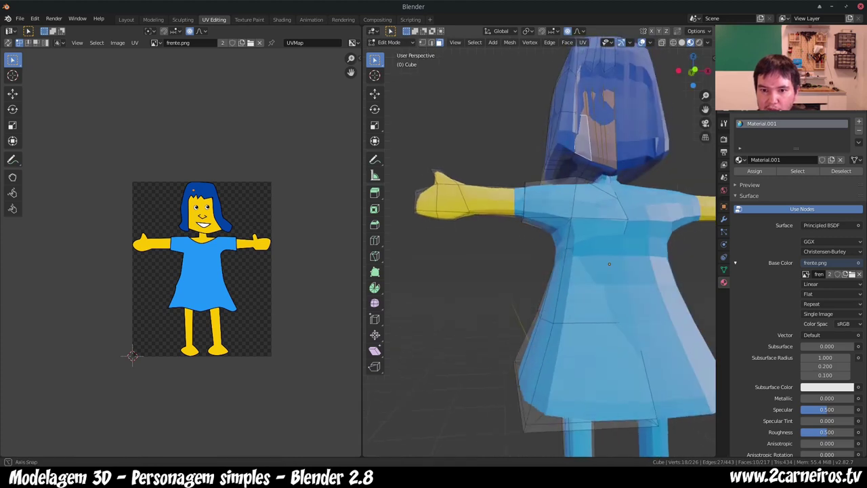
shift+click(580, 159)
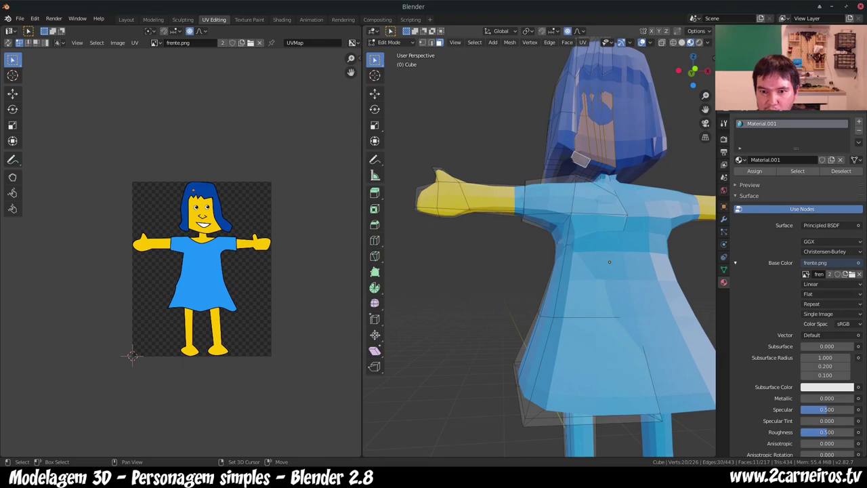
shift+click(591, 164)
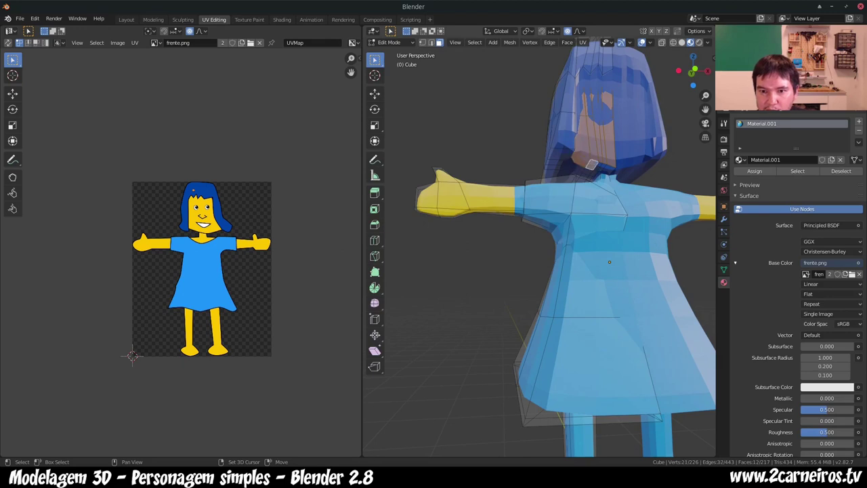
shift+click(597, 166)
shift+click(606, 169)
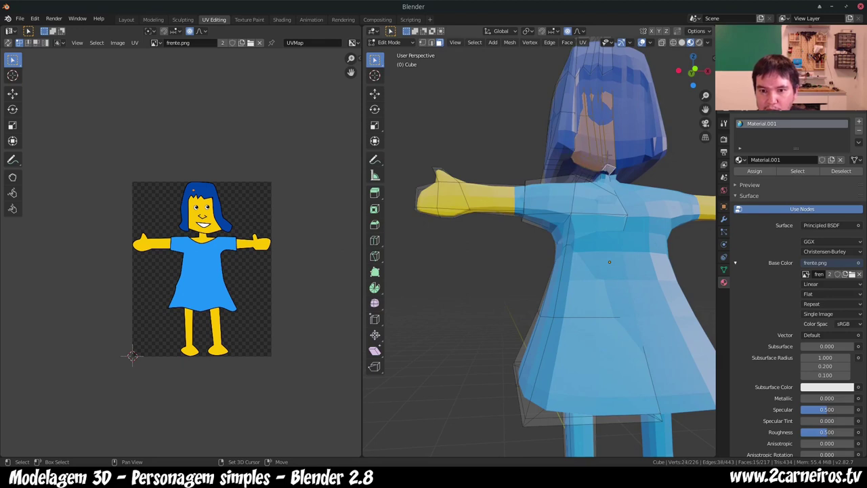
middle_drag(606, 169, 596, 177)
shift+click(607, 195)
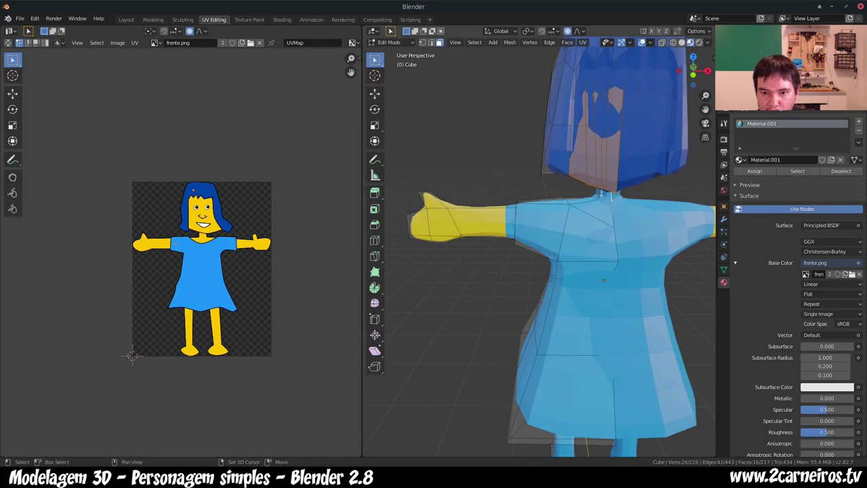
middle_drag(677, 431, 515, 434)
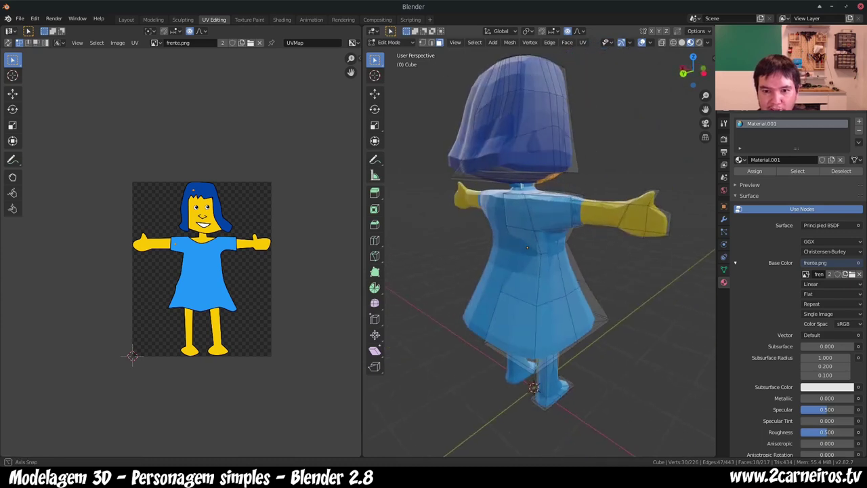
scroll(541, 271, up, 4)
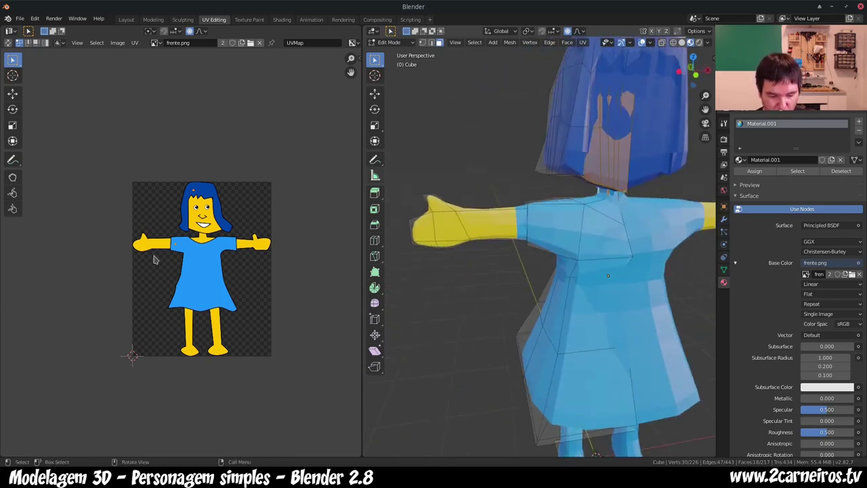
Step: Unwrap the hair and neck faces and move their UV islands over the drawn head
key(u)
scroll(182, 252, down, 3)
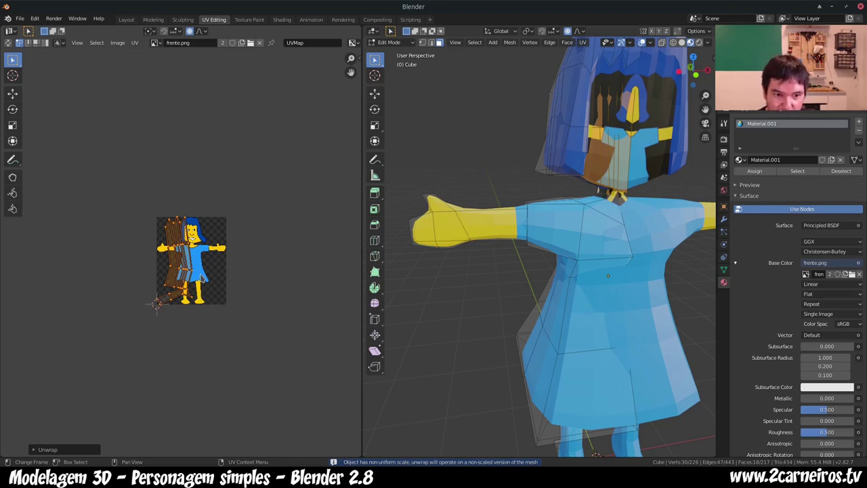
key(g)
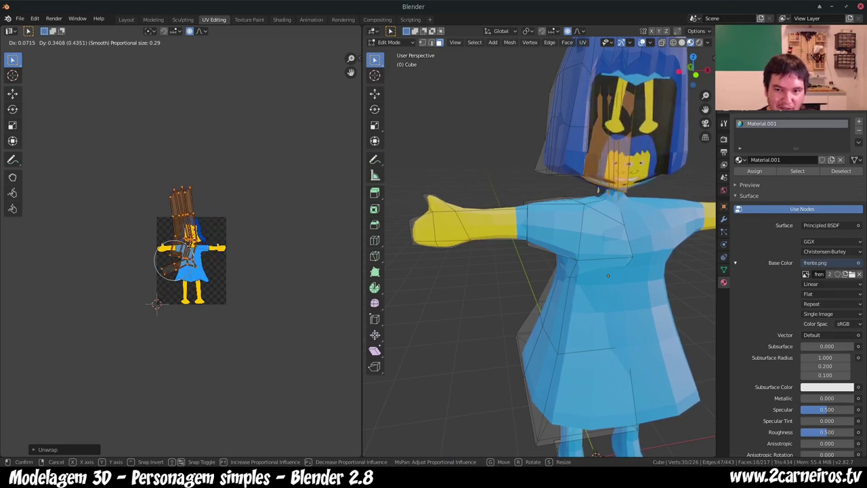
key(Return)
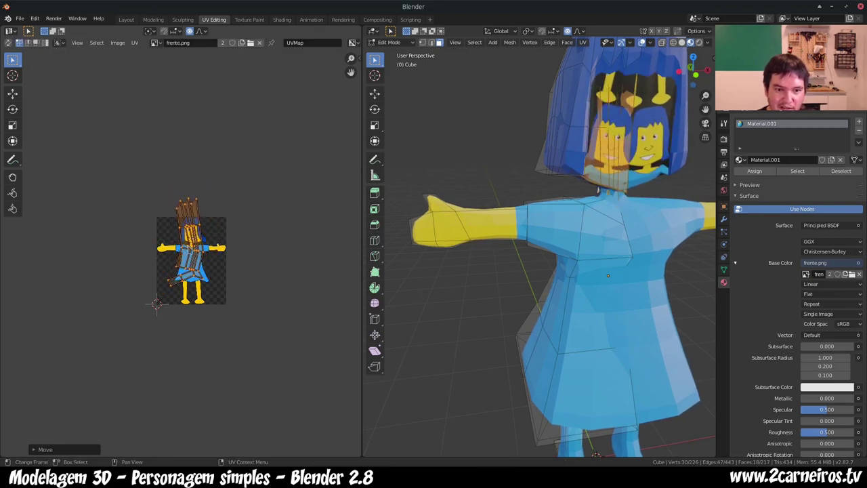
key(alt+a)
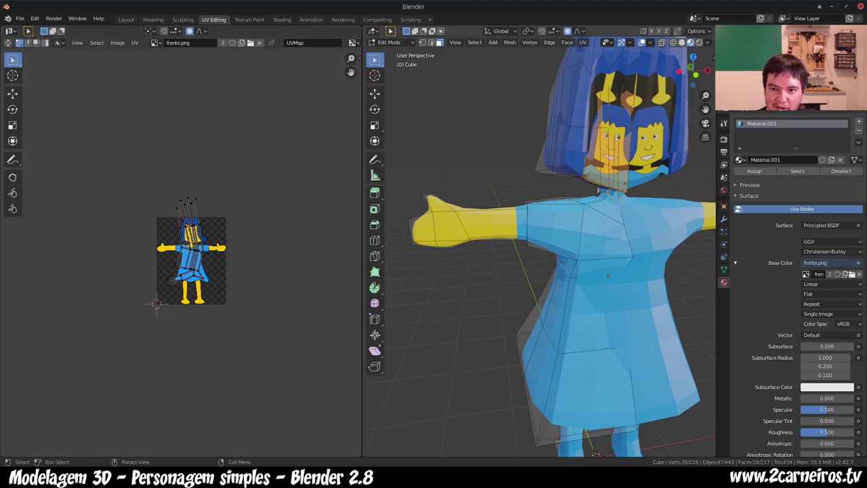
click(606, 169)
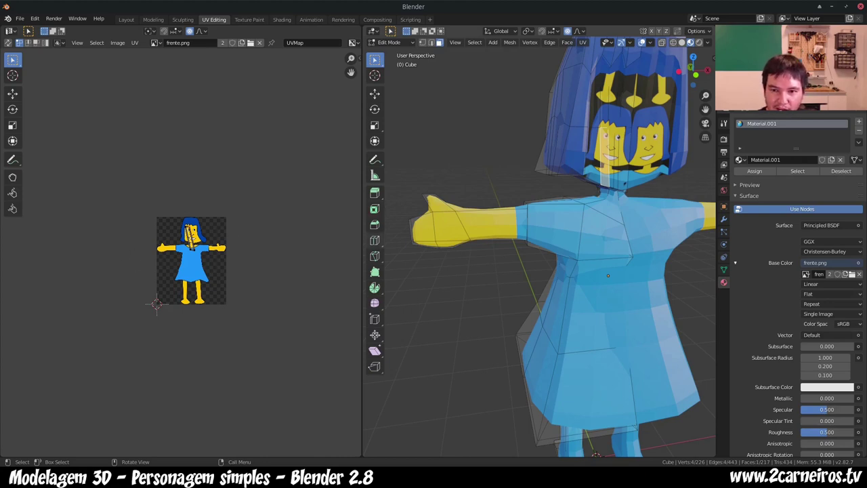
Step: Select and grow the face strips across the front of the character's head
click(589, 146)
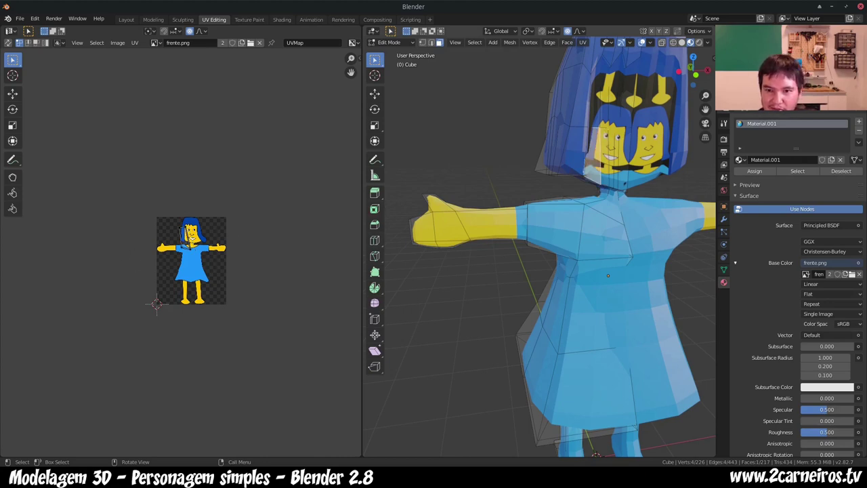
shift+click(593, 135)
click(628, 105)
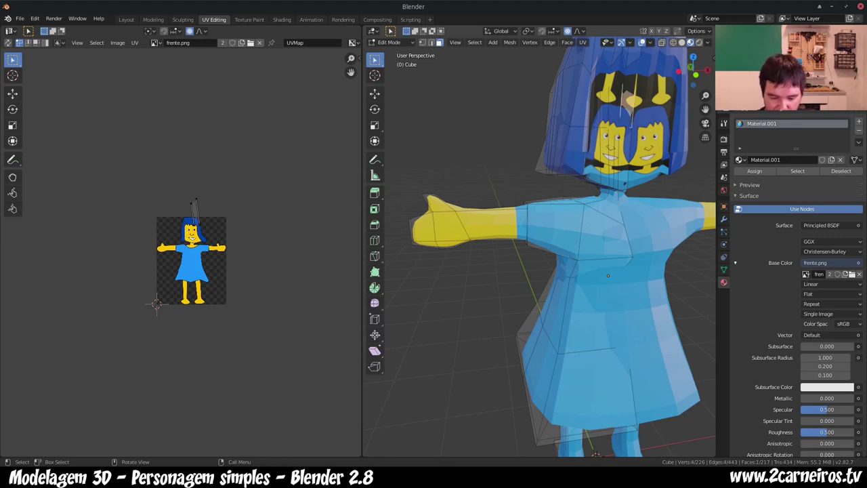
key(ctrl+KP_Add)
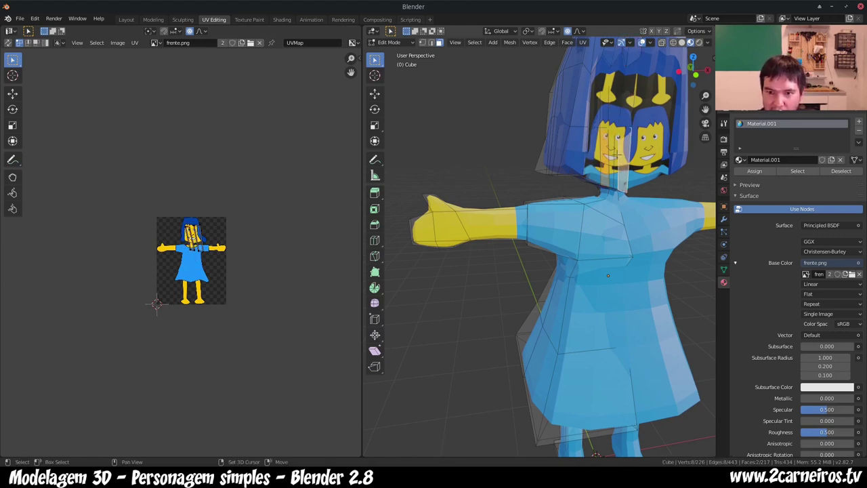
click(613, 159)
shift+click(608, 160)
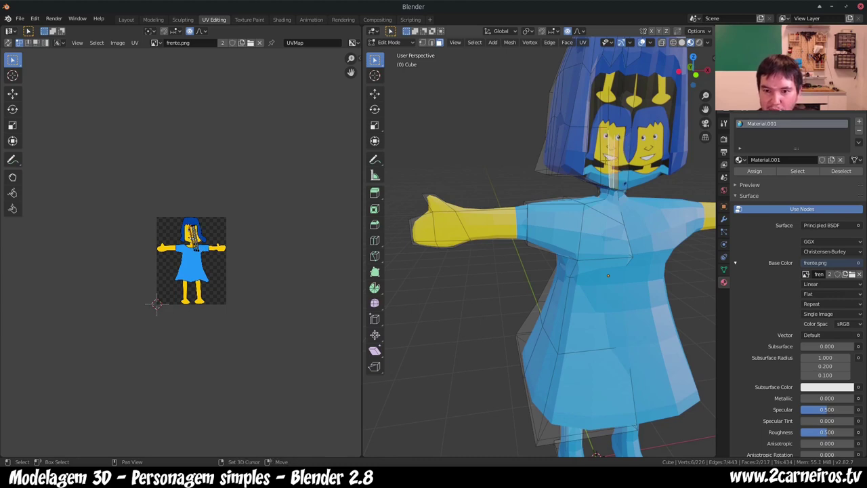
click(621, 163)
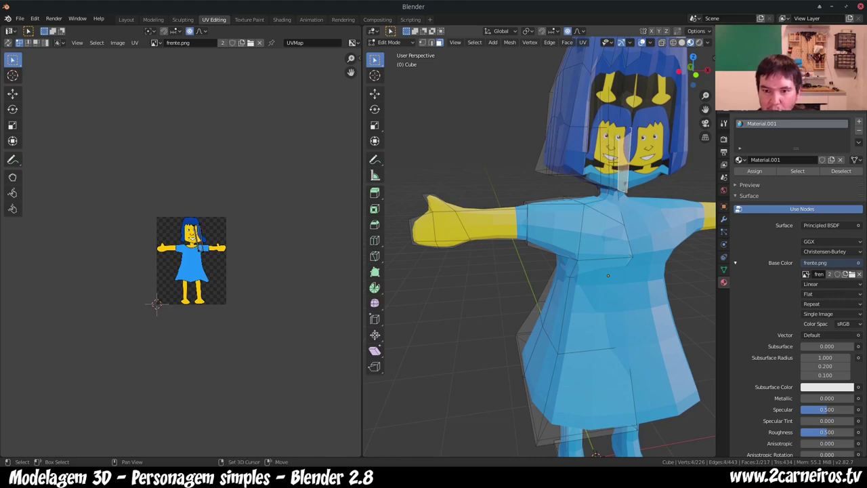
shift+click(614, 162)
shift+click(614, 160)
shift+click(607, 158)
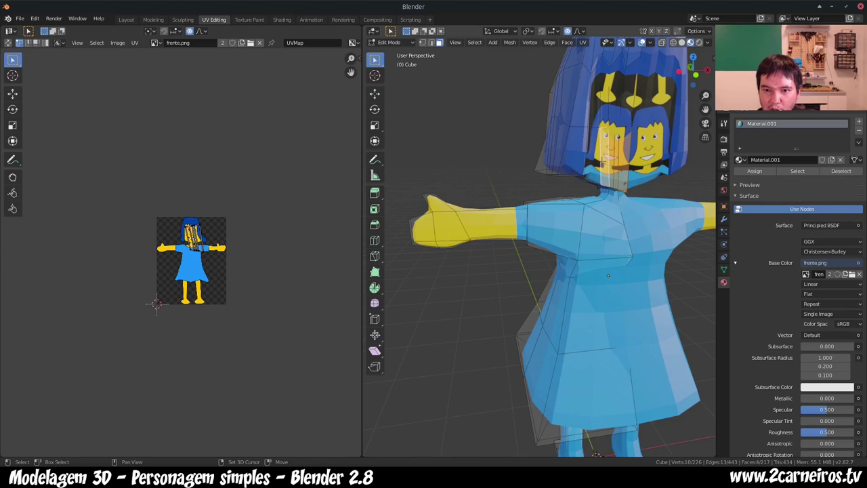
shift+click(596, 157)
Step: Refine the head selection by dropping one strip and adding narrow strips on the left and top
middle_drag(596, 156, 582, 156)
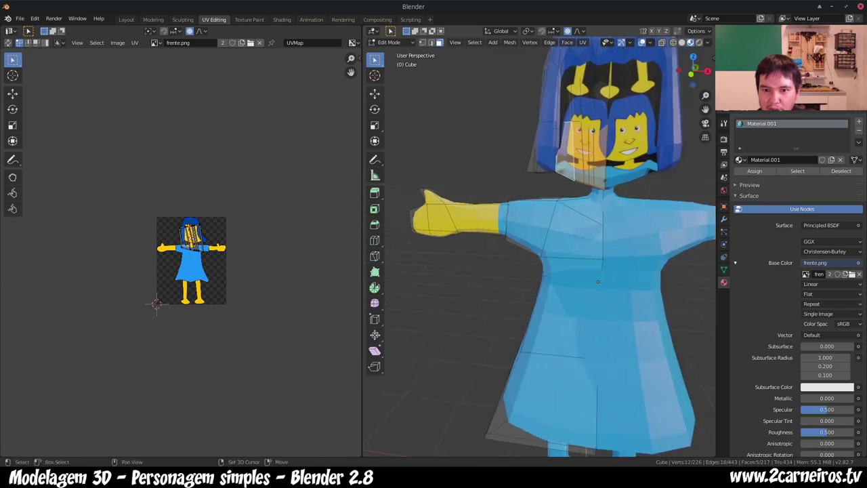
shift+click(564, 151)
shift+click(567, 136)
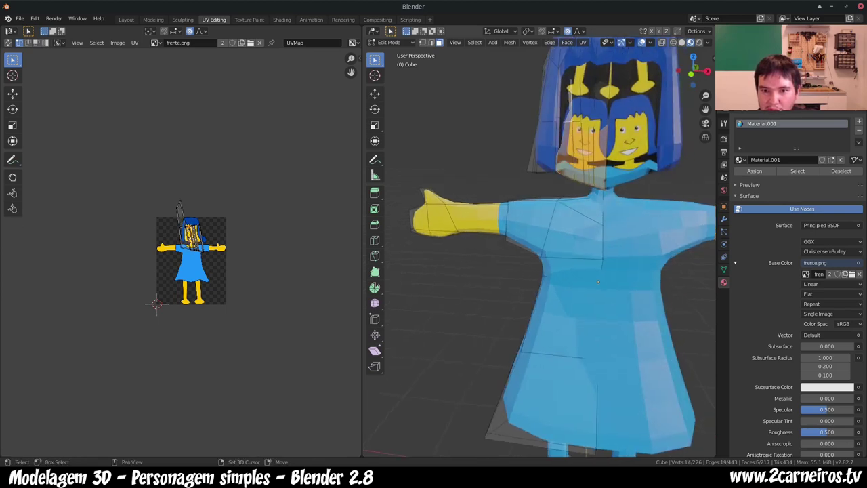
shift+click(570, 105)
shift+click(587, 95)
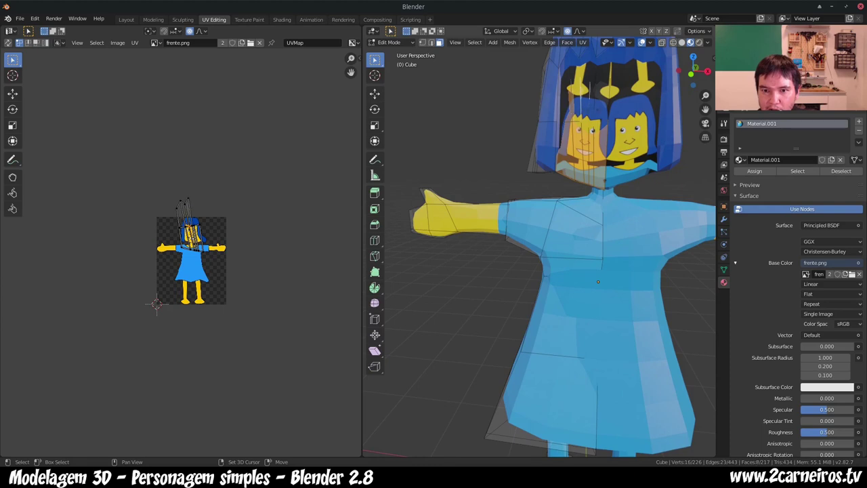
shift+click(602, 95)
middle_drag(597, 281, 603, 283)
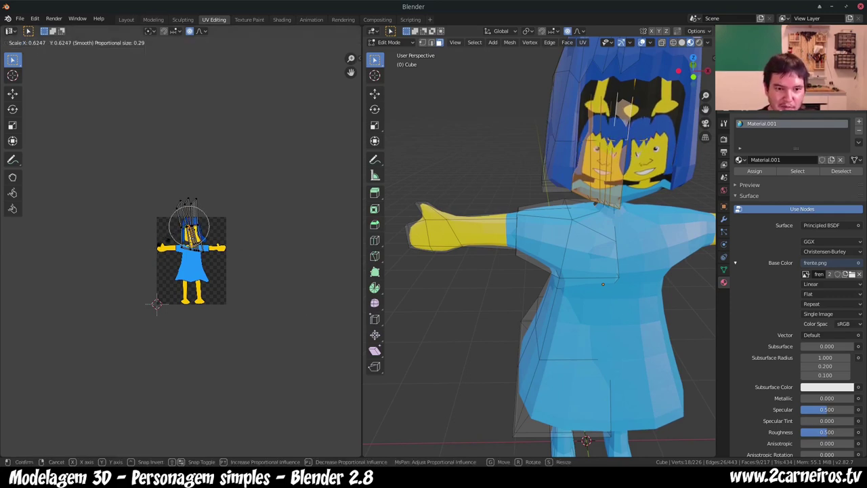
Step: Box-select the head's UV islands, shrink them and move them onto the drawn face
drag(158, 190, 210, 256)
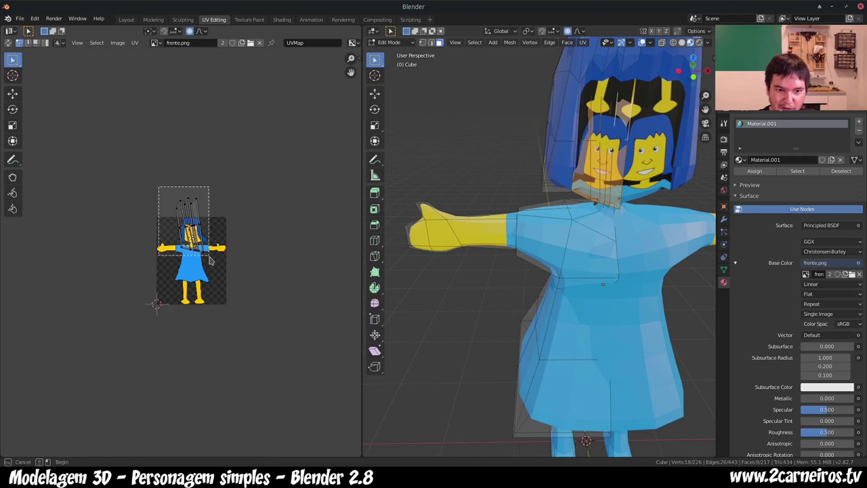
key(s)
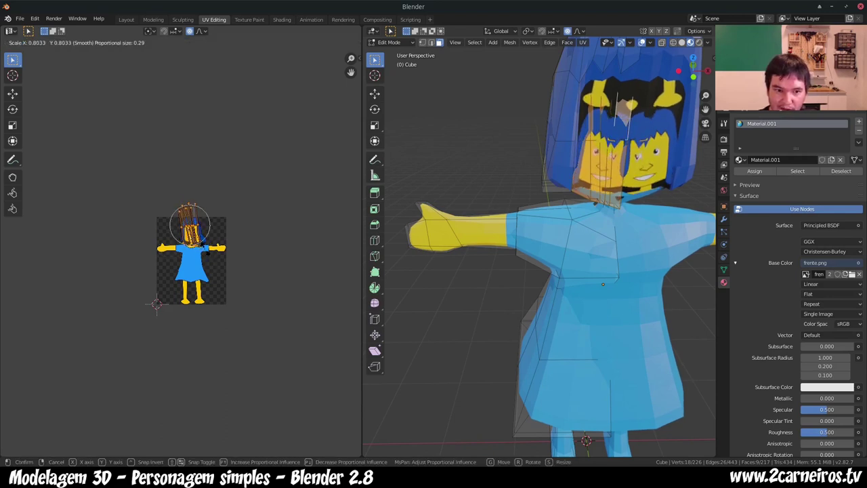
click(202, 240)
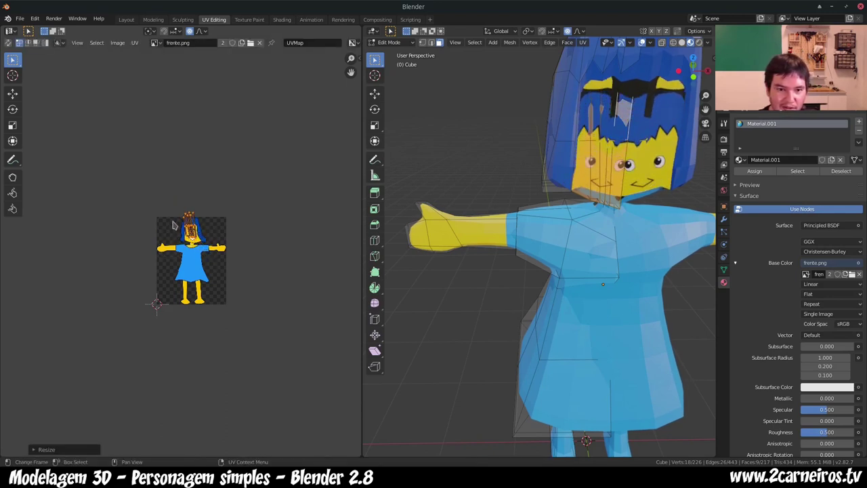
key(g)
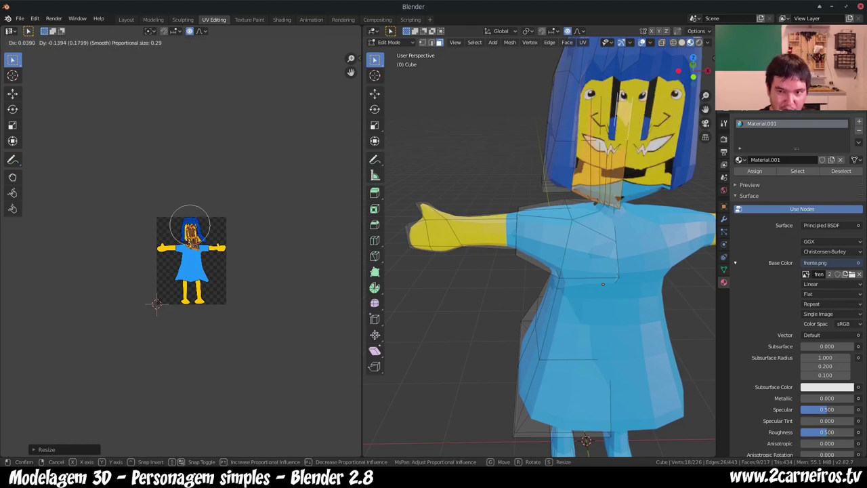
click(191, 244)
scroll(169, 236, up, 2)
scroll(169, 236, up, 4)
scroll(203, 234, up, 1)
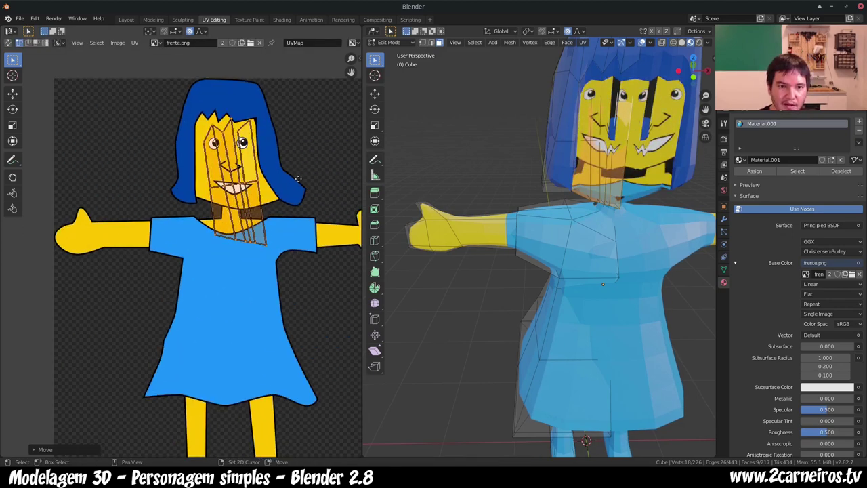
scroll(234, 231, up, 1)
scroll(200, 230, up, 1)
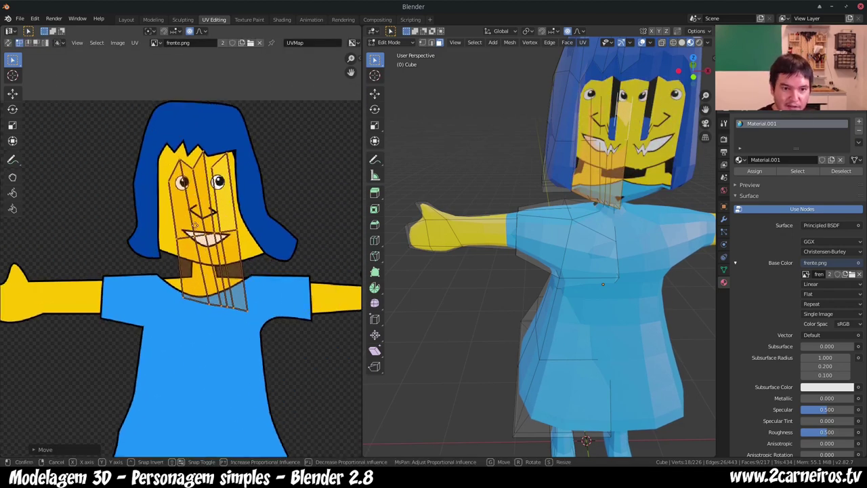
Step: Reposition, resize and rotate the face UVs to match the drawing
key(g)
click(184, 220)
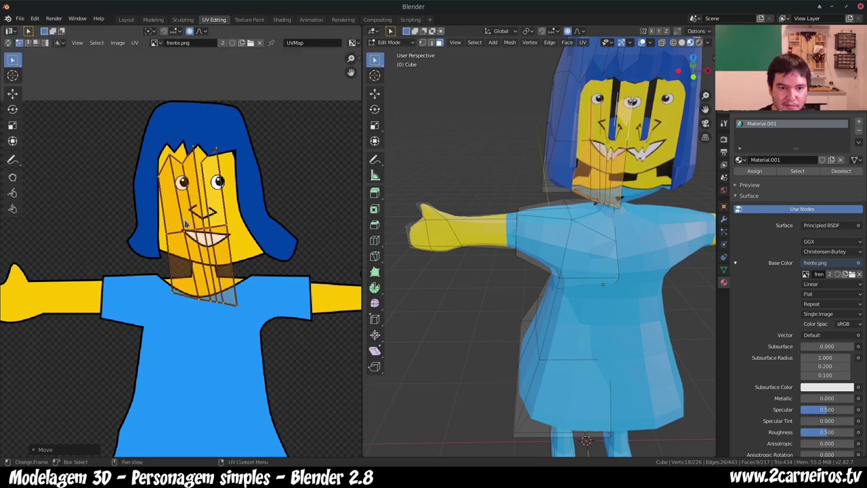
key(s)
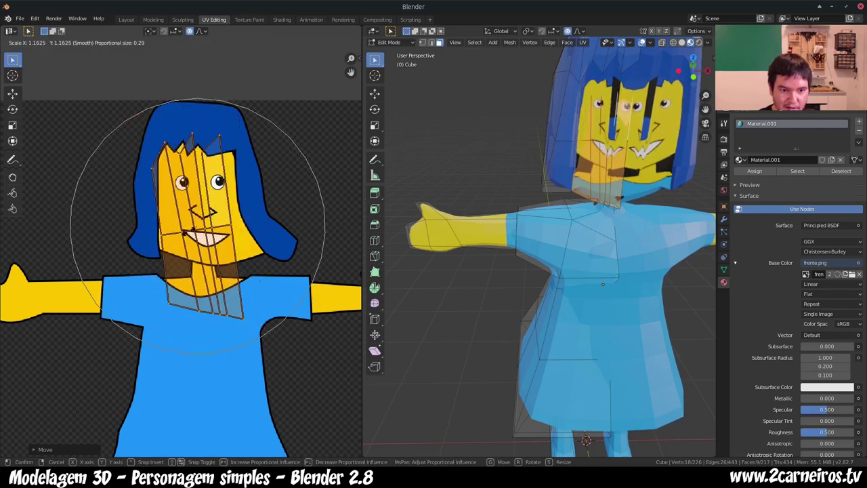
click(193, 227)
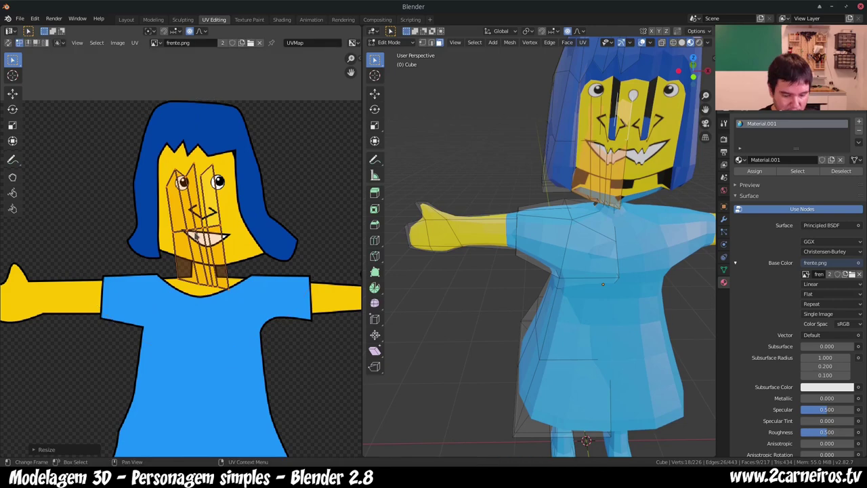
key(g)
click(190, 228)
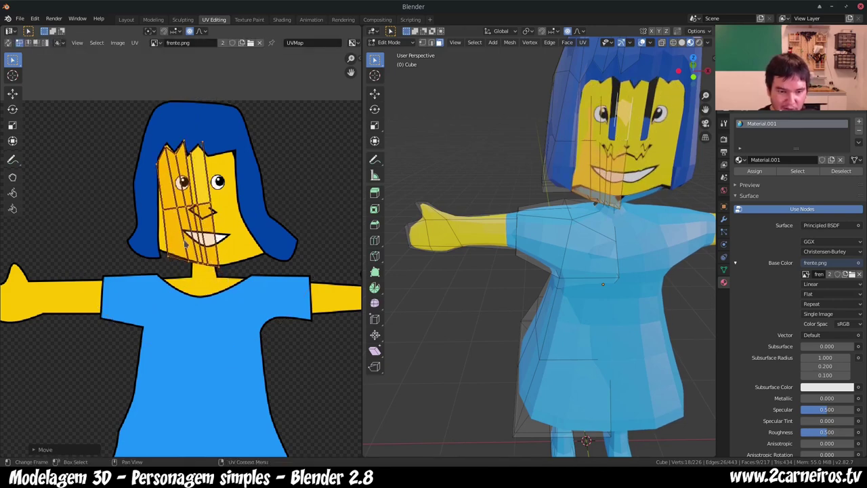
key(r)
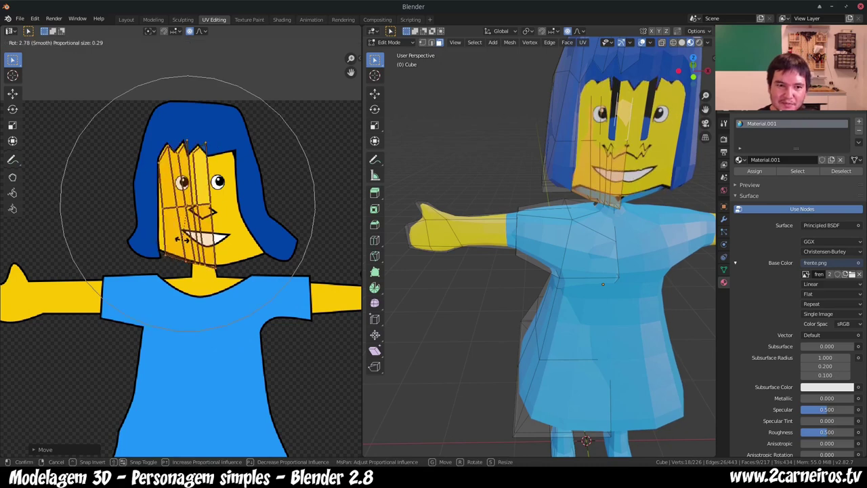
click(181, 240)
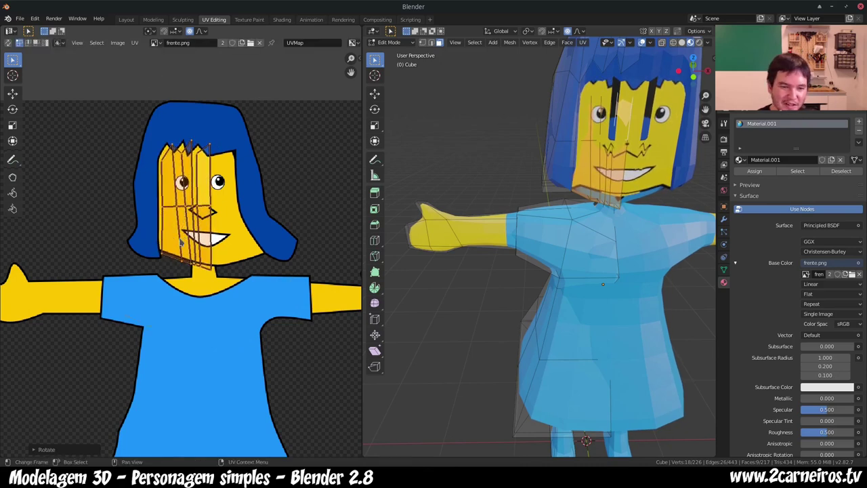
key(g)
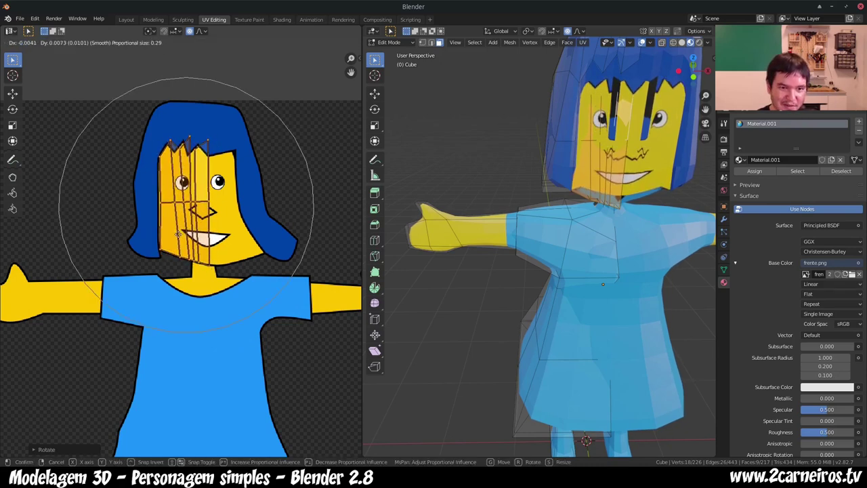
click(180, 236)
Step: Resize and shift the face UVs so their top edge follows the fringe's hairline
key(s)
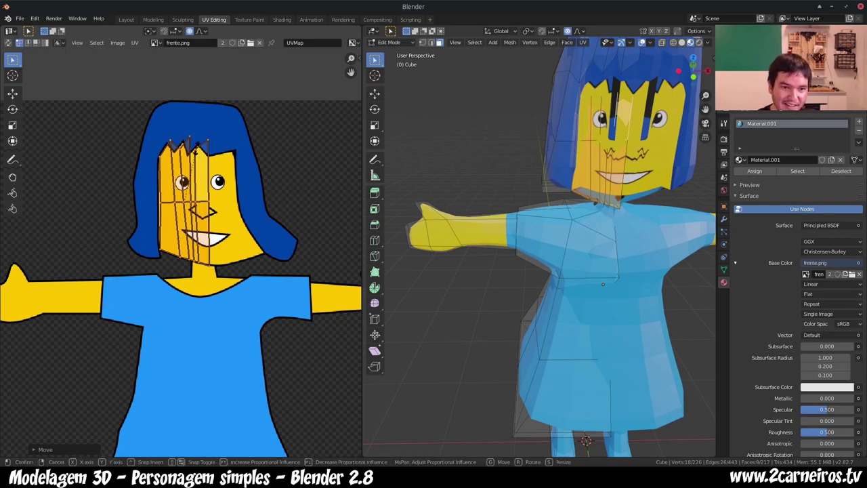
click(197, 156)
key(g)
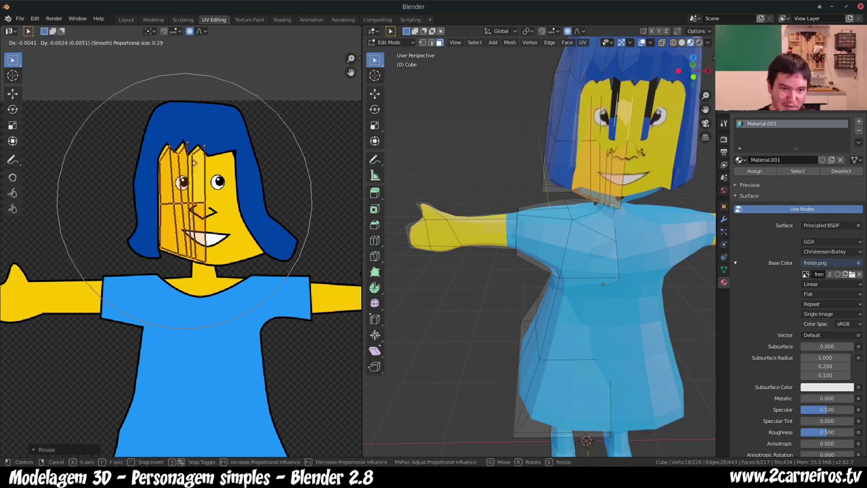
click(194, 161)
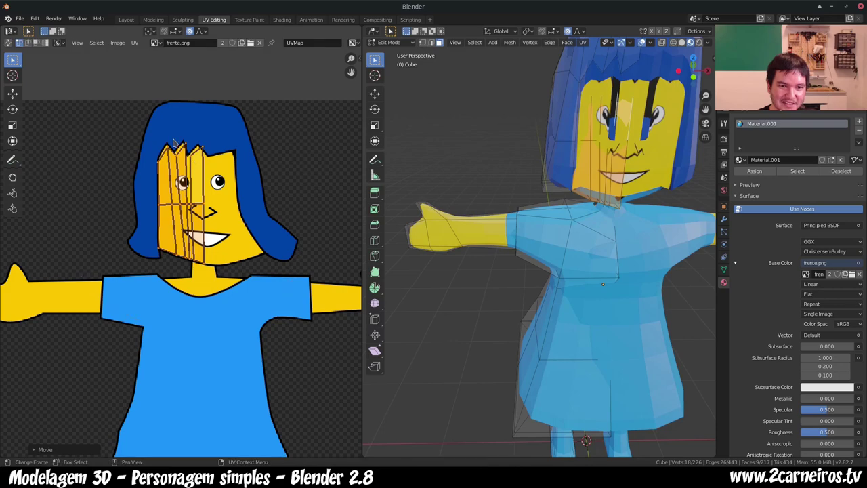
click(203, 150)
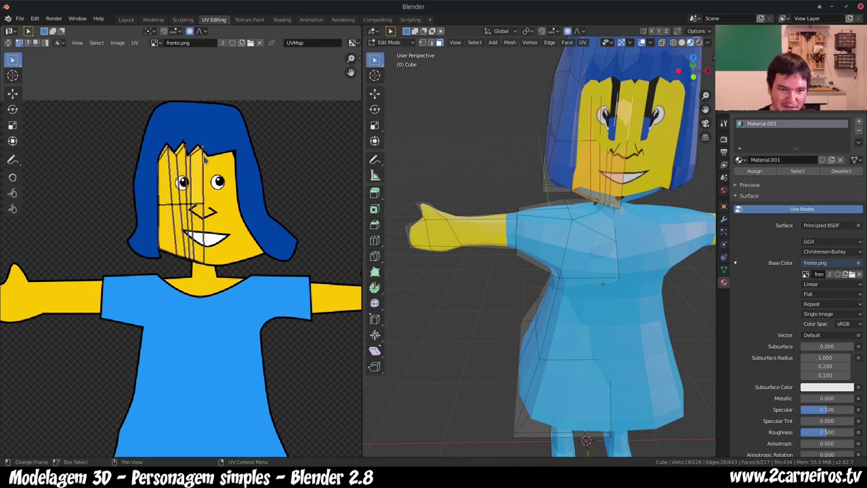
key(g)
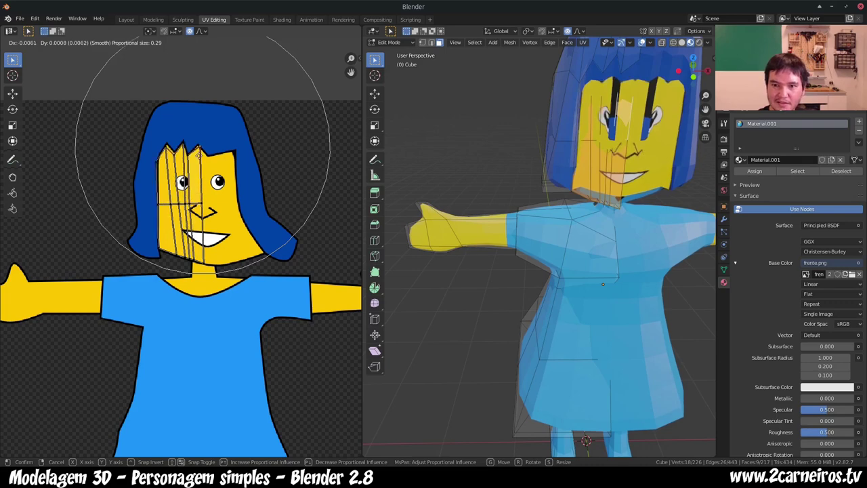
click(200, 158)
middle_drag(528, 271, 573, 305)
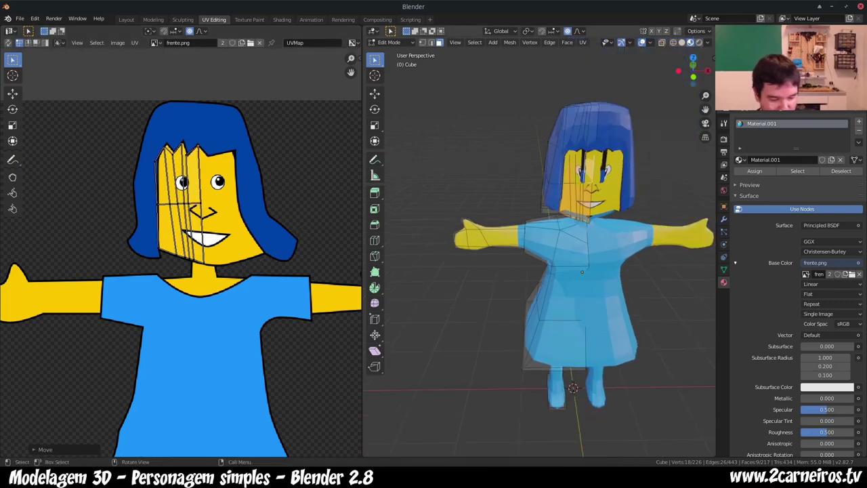
Step: Inspect the textured character in Object Mode, then return to Edit Mode
key(Tab)
middle_drag(572, 181, 565, 182)
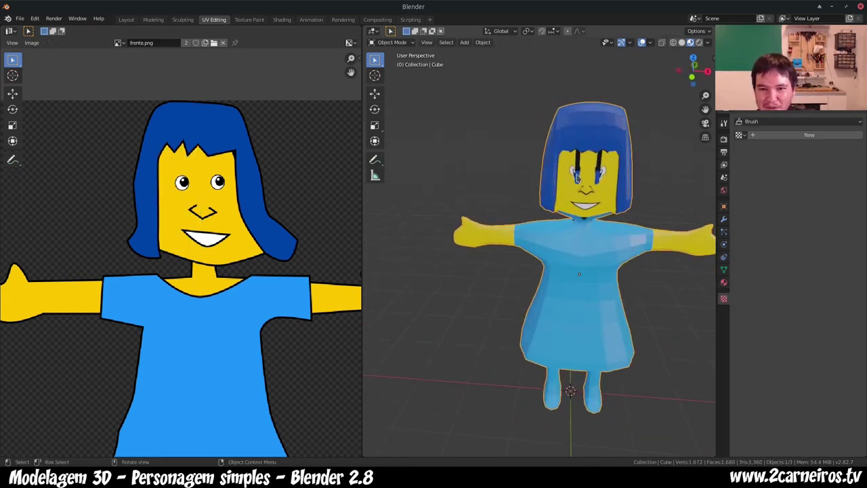
key(Tab)
scroll(612, 296, up, 5)
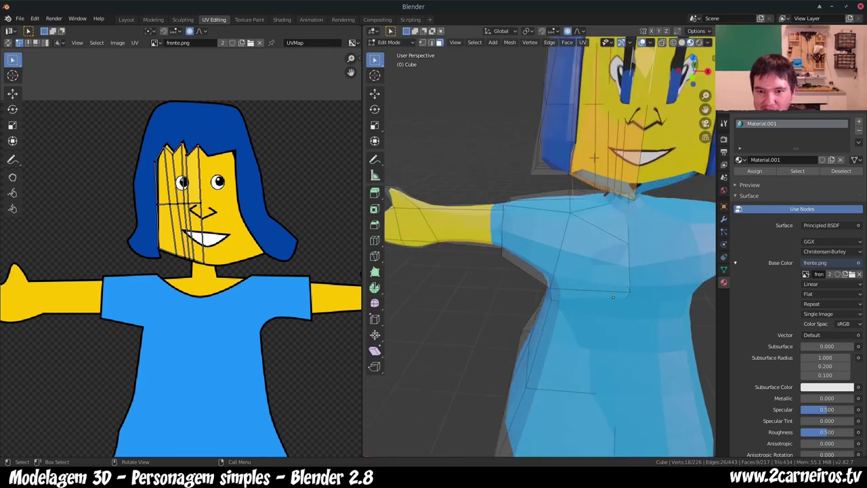
scroll(548, 246, down, 3)
scroll(549, 246, down, 2)
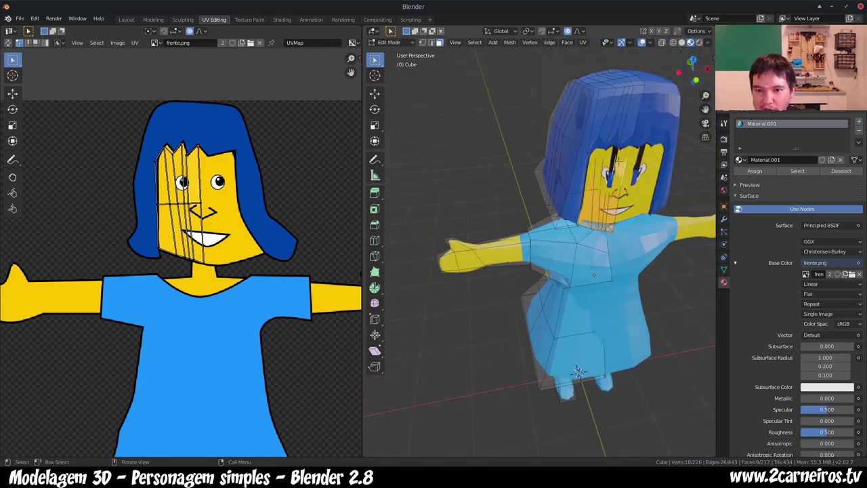
Step: Shrink the selection to one central face and switch the viewport to Solid shading
key(ctrl+KP_Subtract)
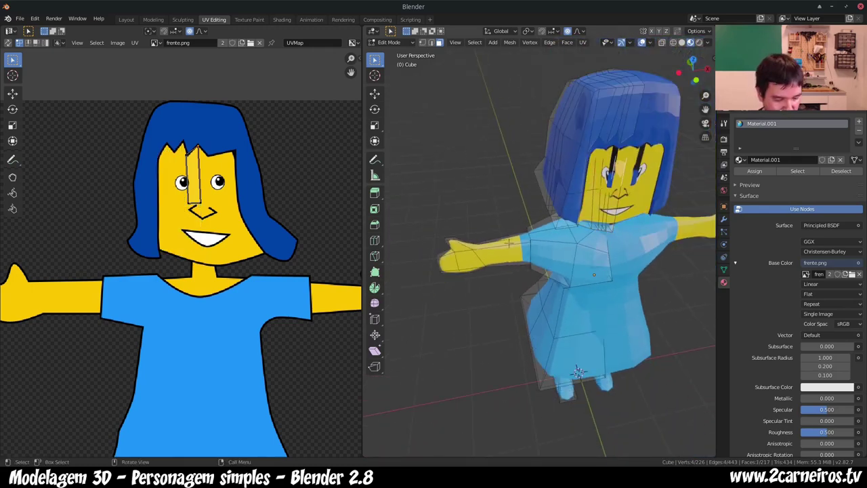
key(z)
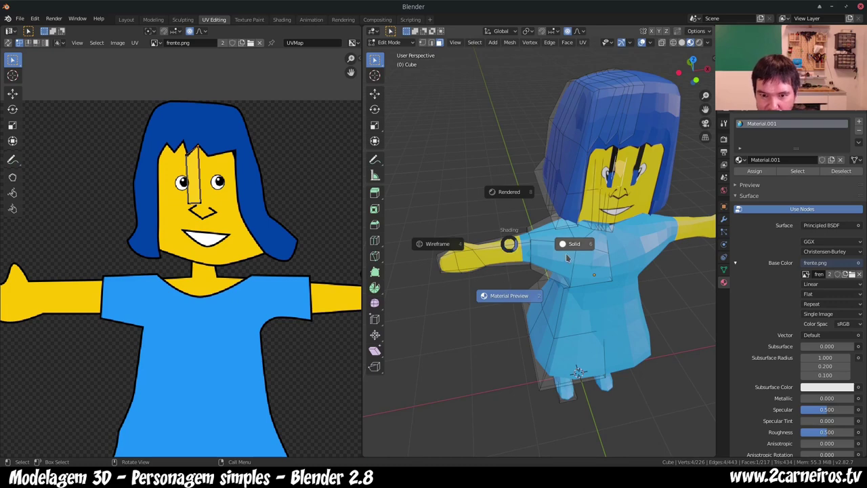
click(569, 255)
scroll(569, 258, up, 5)
scroll(568, 257, up, 3)
middle_drag(541, 258, 569, 244)
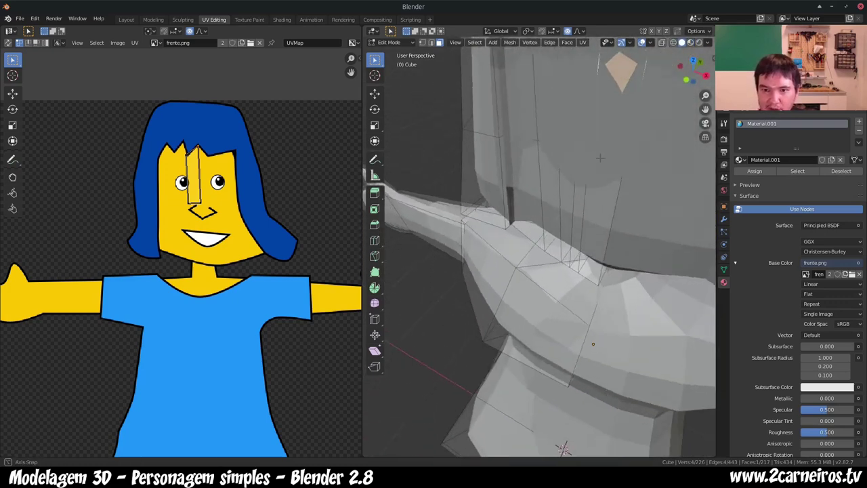
scroll(569, 257, down, 4)
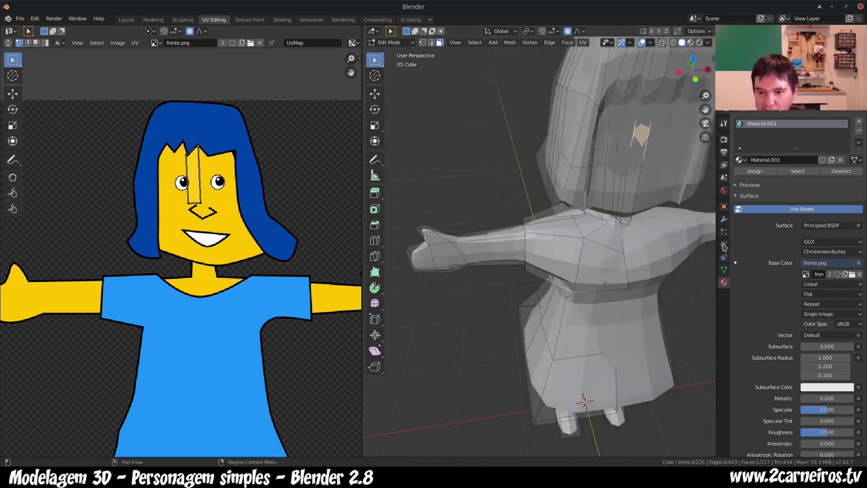
Step: Hide the Subdivision modifier in the viewport to show the unsmoothed mesh
click(723, 221)
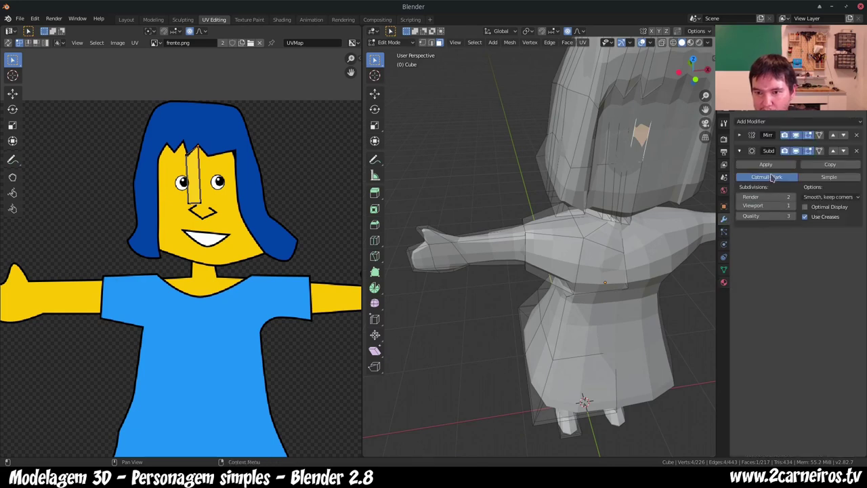
click(796, 151)
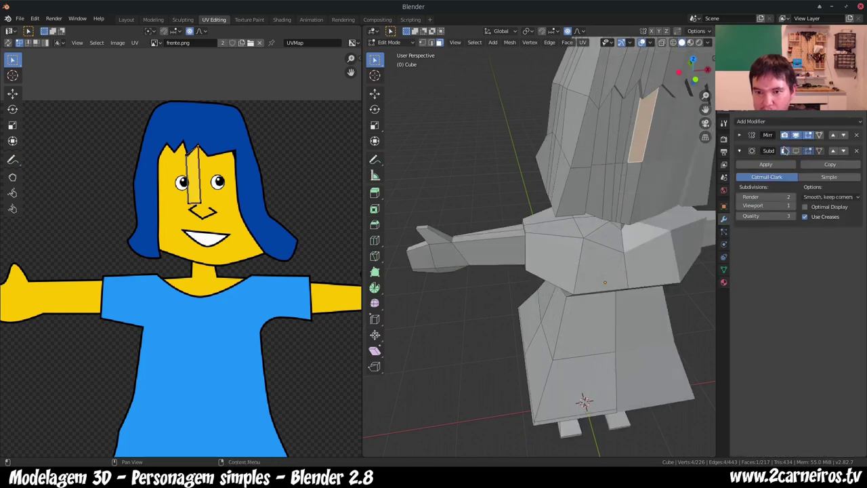
middle_drag(594, 130, 590, 128)
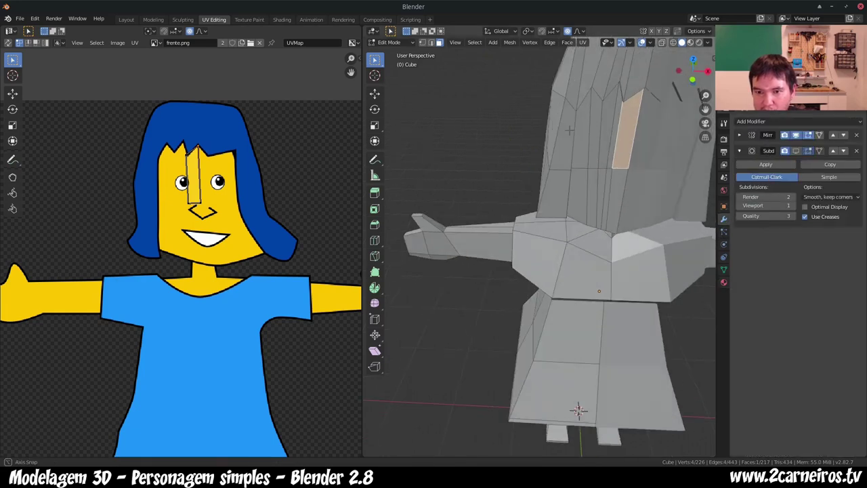
Step: Select the thin vertical edge in the hair and delete it with X > Edges
click(614, 130)
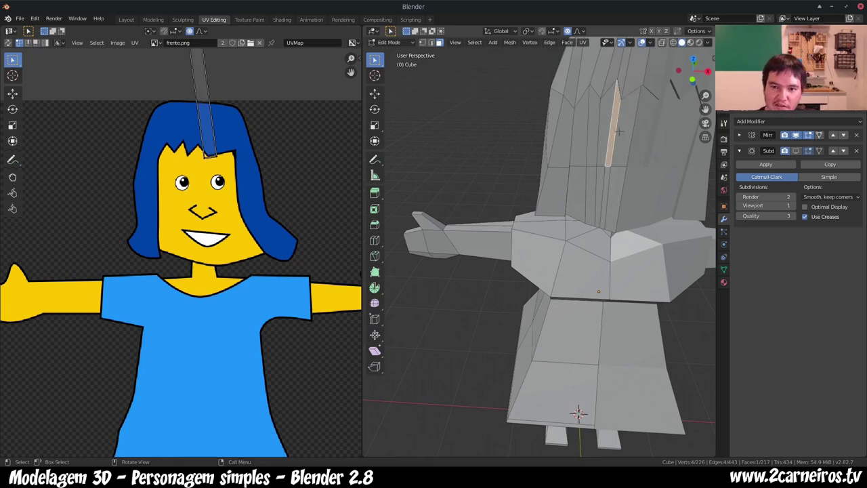
key(2)
click(615, 130)
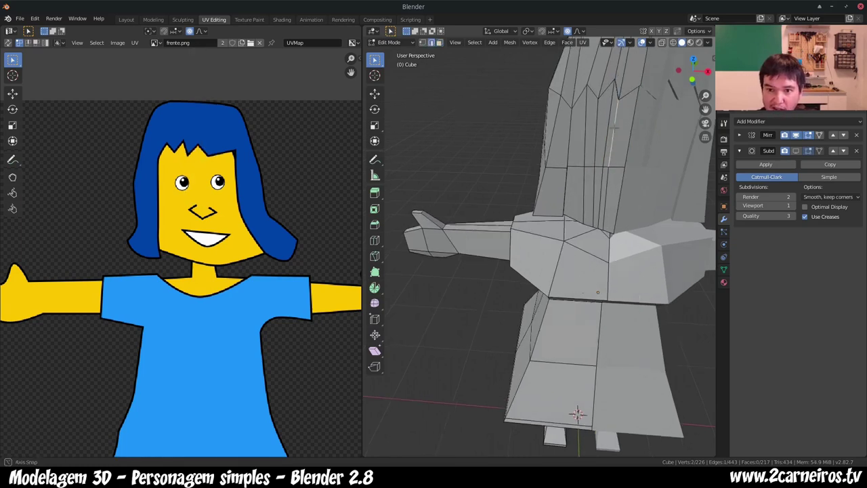
mouse_move(615, 130)
middle_down()
mouse_move(604, 114)
mouse_move(598, 189)
middle_up()
scroll(610, 112, down, 3)
scroll(630, 159, up, 3)
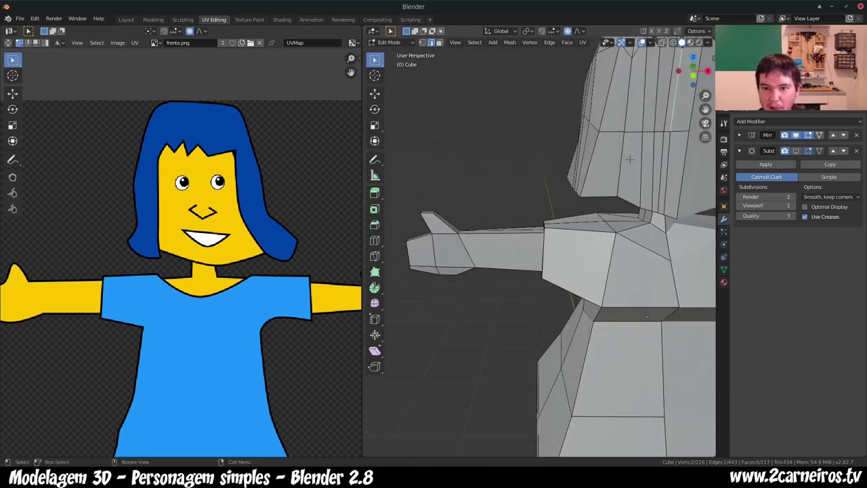
mouse_move(630, 159)
middle_down()
mouse_move(540, 229)
mouse_move(545, 202)
middle_up()
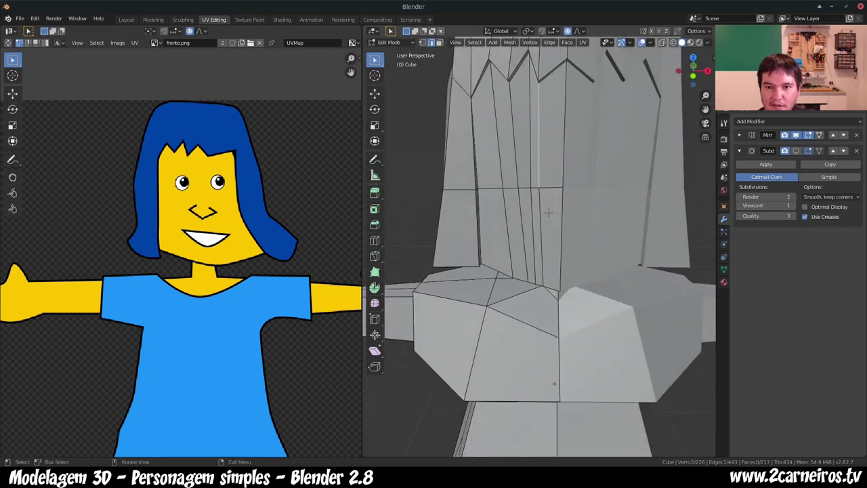
key(x)
click(544, 208)
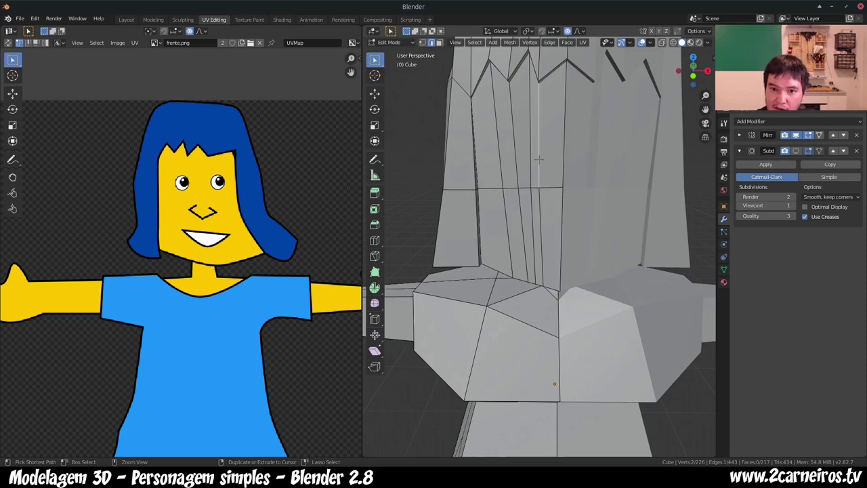
click(530, 144)
key(x)
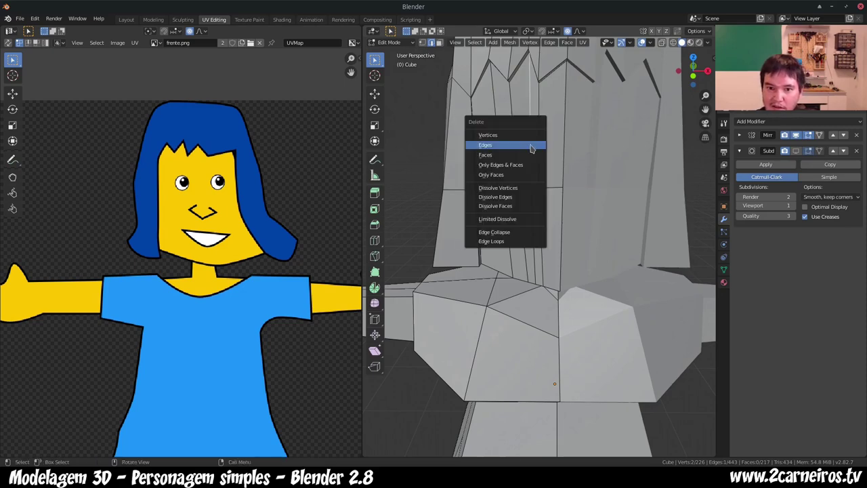
click(532, 146)
key(ctrl+z)
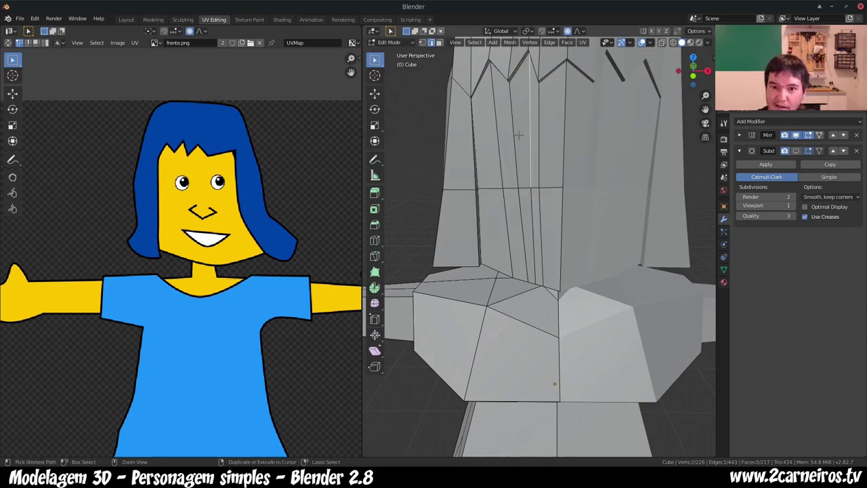
click(515, 134)
key(x)
click(515, 134)
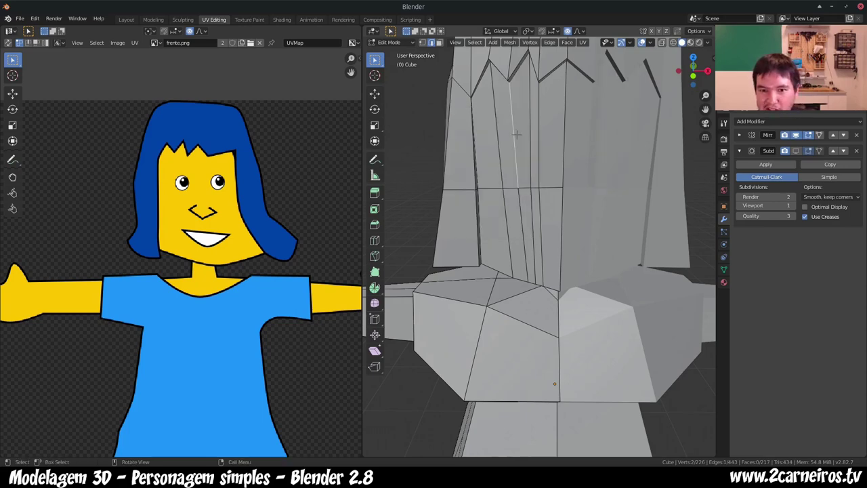
click(499, 136)
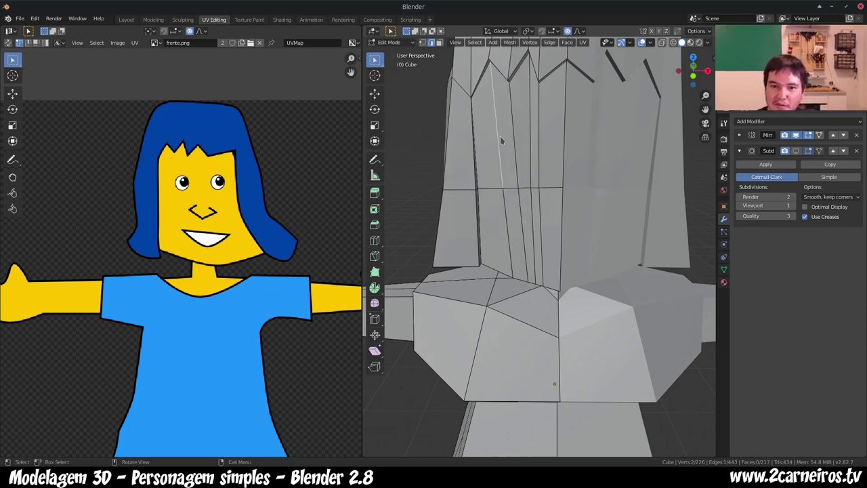
key(x)
click(500, 136)
key(ctrl+z)
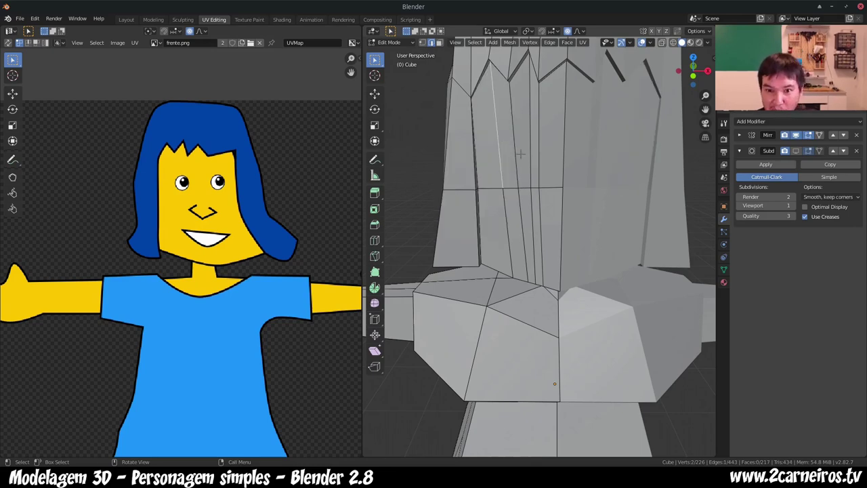
middle_drag(511, 141, 520, 151)
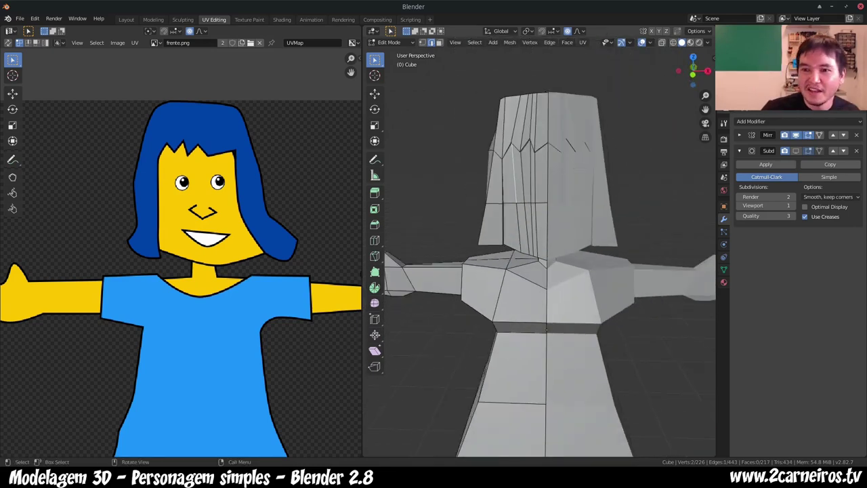
Step: Apply the Mirror modifier from Object Mode, making one 420-face mesh, then re-enter Edit Mode
click(796, 150)
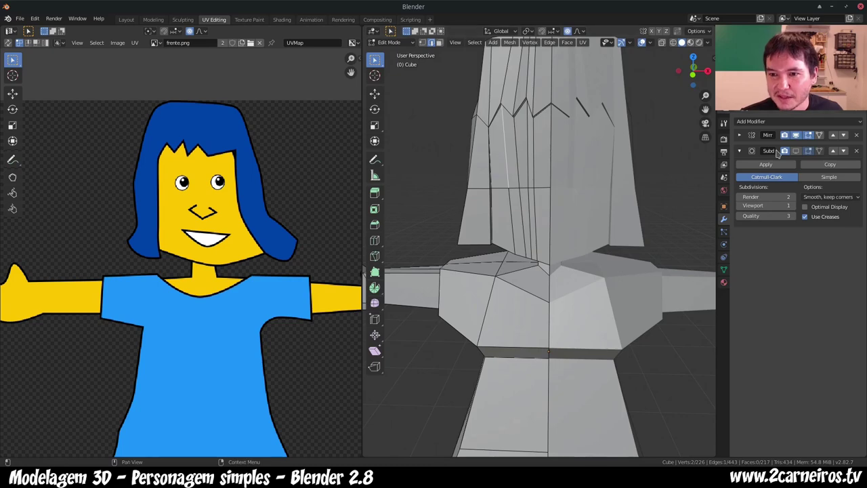
click(739, 135)
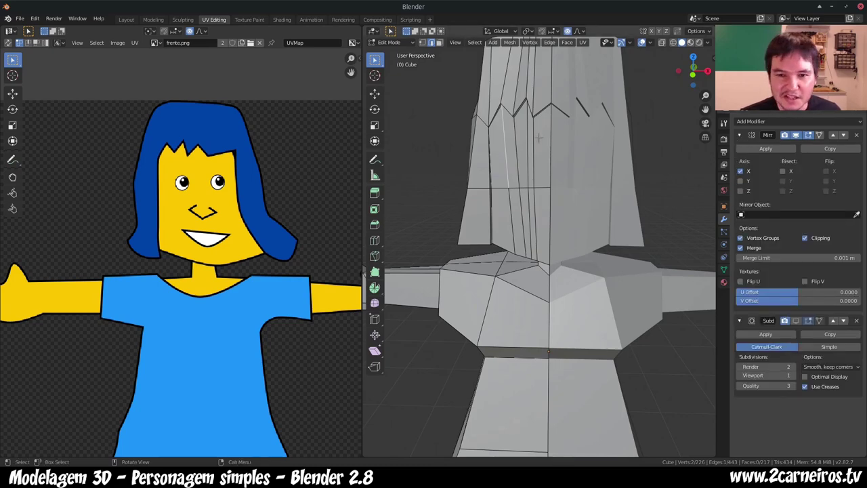
scroll(541, 271, down, 3)
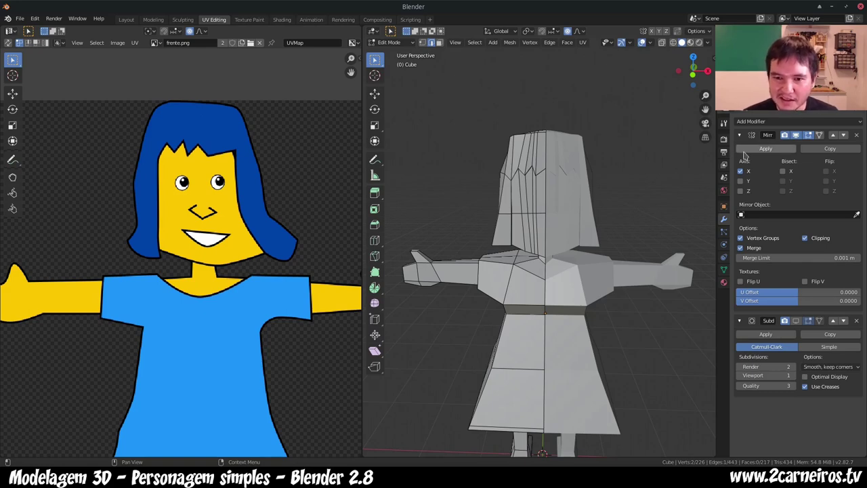
click(768, 148)
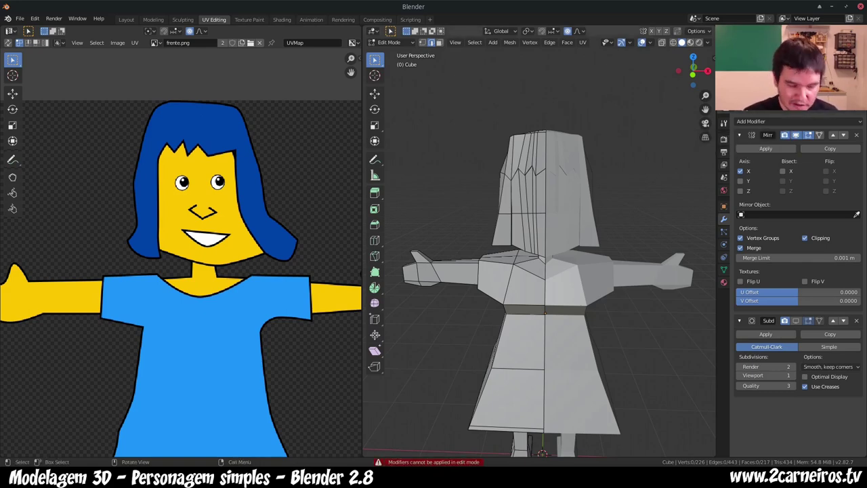
key(Tab)
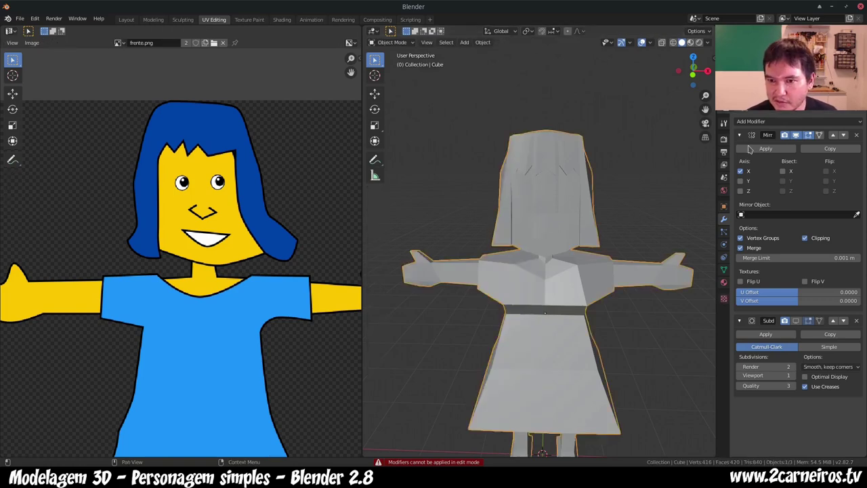
click(750, 149)
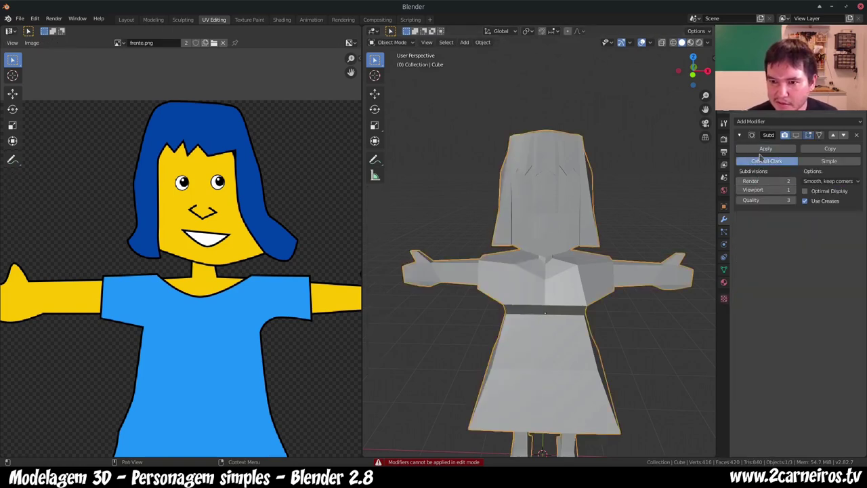
middle_drag(501, 186, 524, 182)
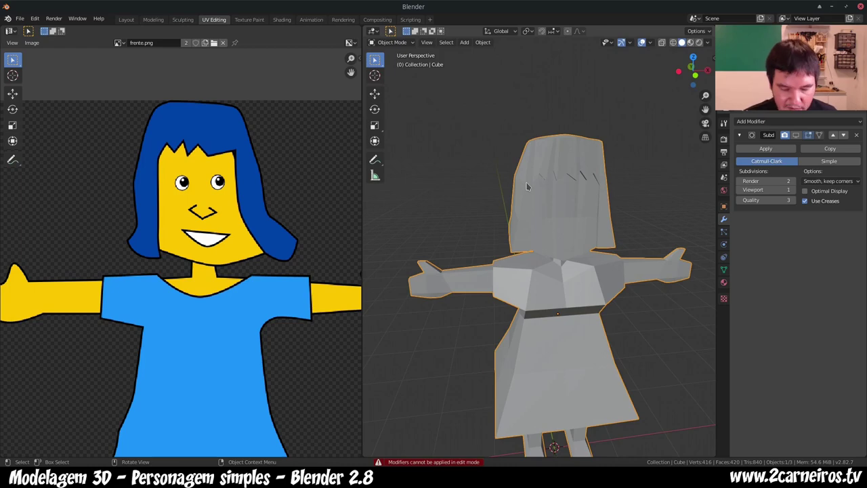
key(Tab)
Step: In face select mode, raise one hand's tip with proportional editing
middle_drag(559, 223, 562, 222)
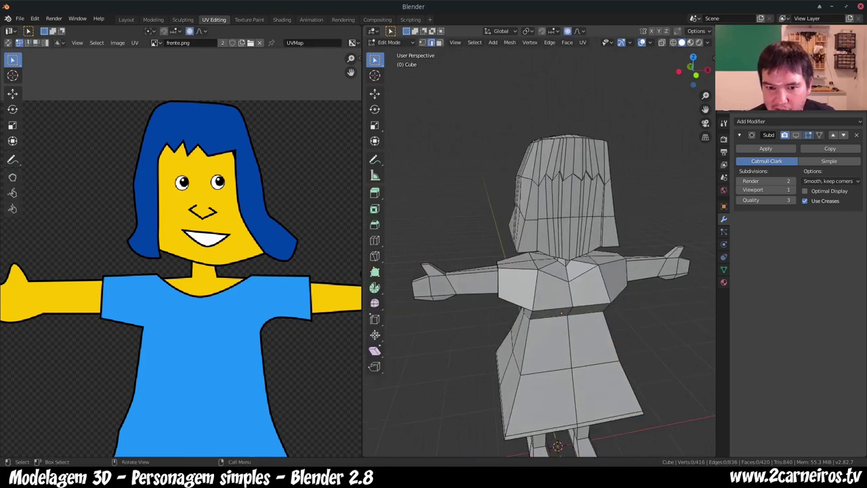
key(3)
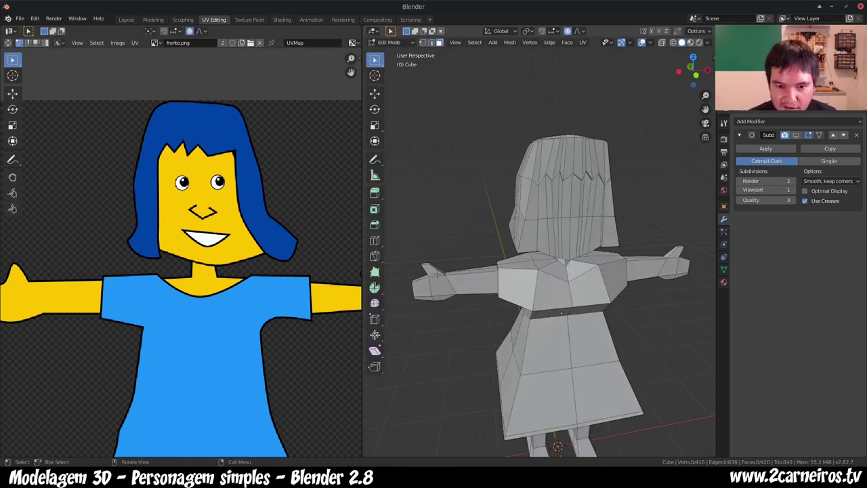
key(g)
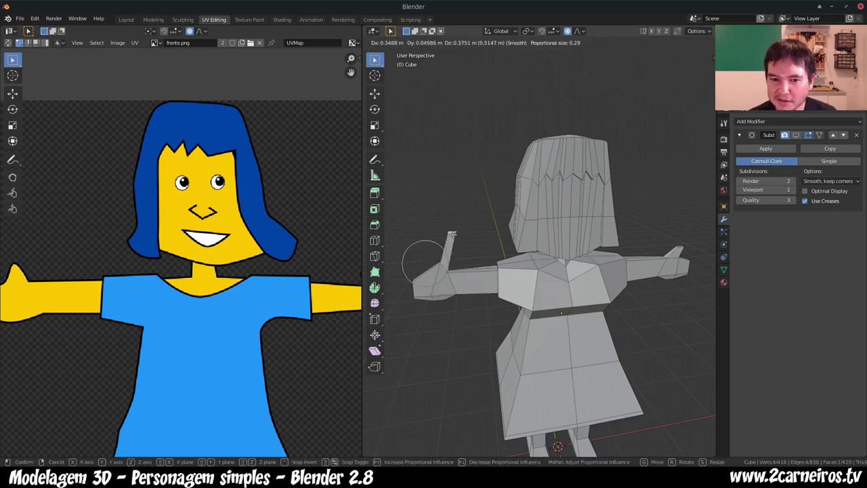
click(426, 264)
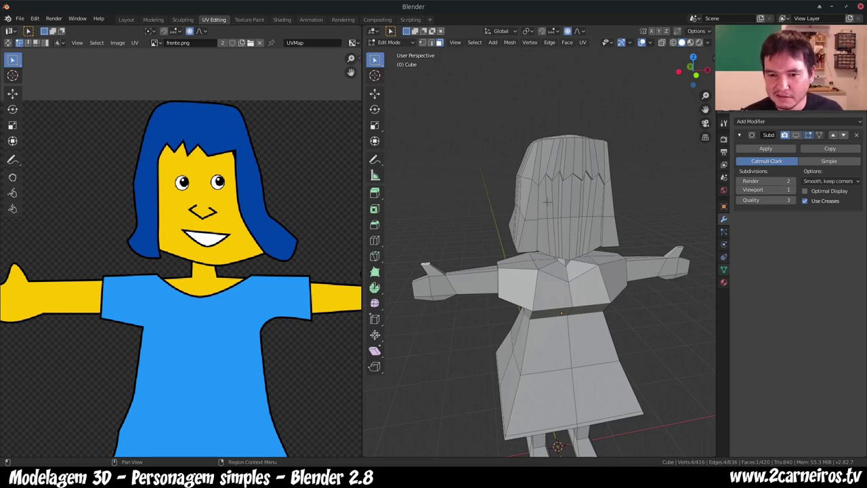
Step: In Front view, select one vertical face strip on the front of the head
key(KP_1)
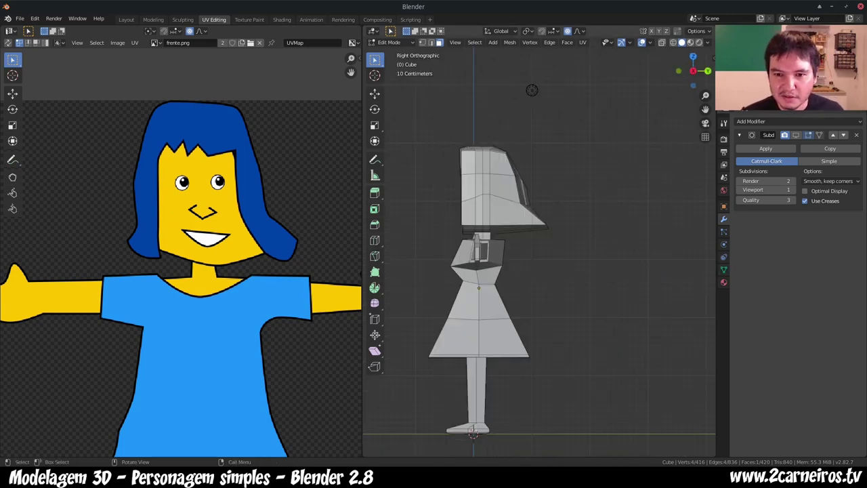
scroll(562, 198, up, 2)
click(552, 167)
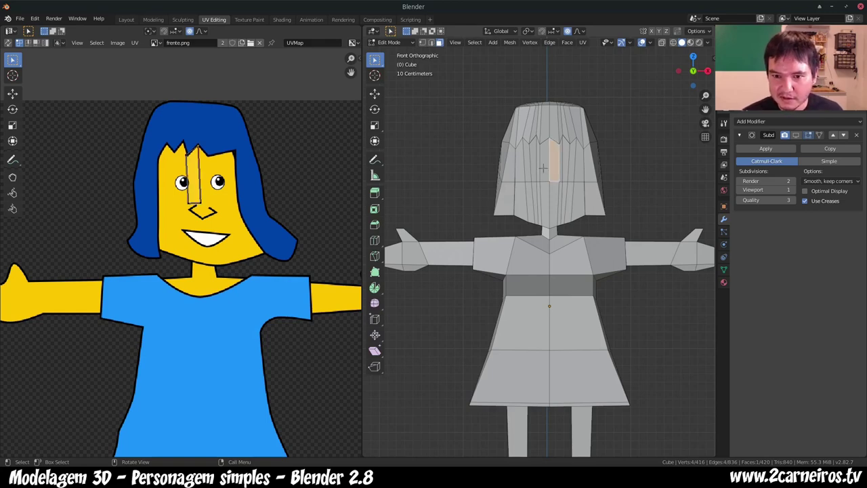
Step: Add the left-side and lower head-front faces below the fringe to the selection
shift+click(545, 163)
shift+click(537, 162)
shift+click(529, 162)
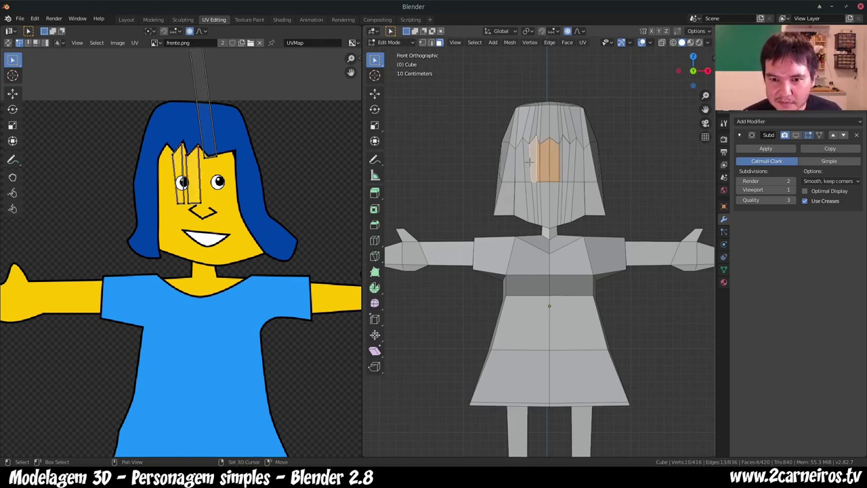
shift+click(520, 161)
shift+click(525, 178)
shift+click(526, 196)
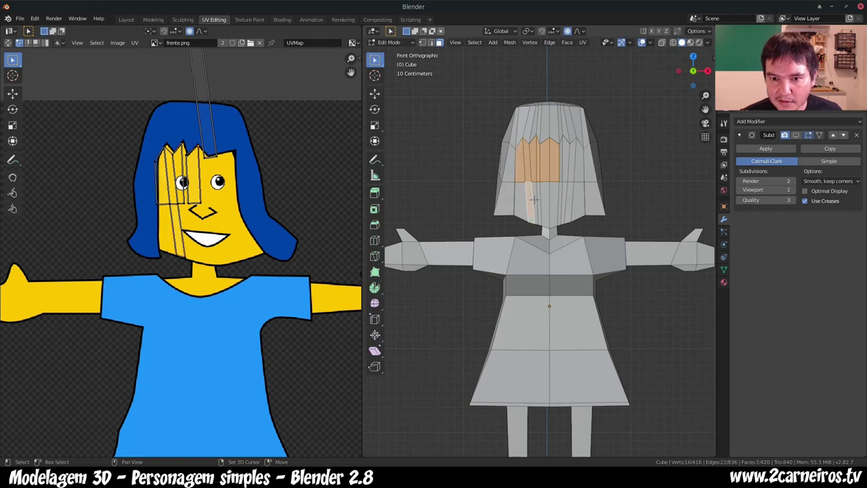
shift+click(528, 203)
shift+click(535, 203)
shift+click(539, 203)
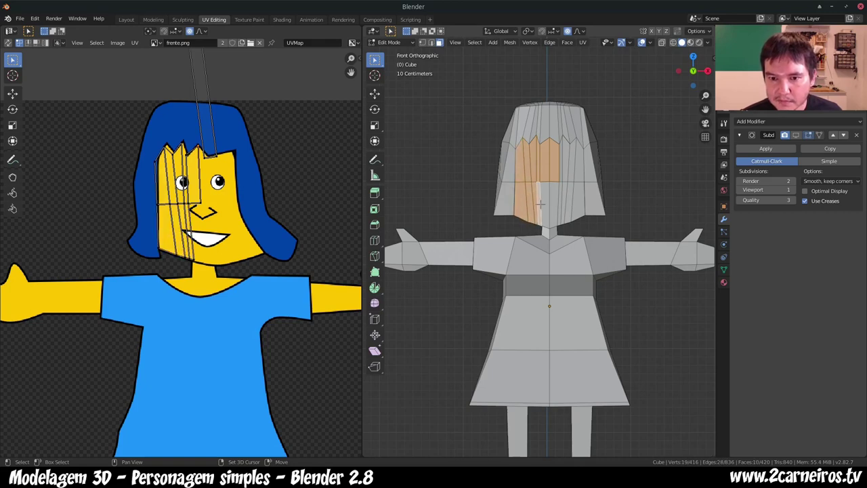
shift+click(543, 204)
Step: Add the right-side and upper-right fringe faces to complete the head-front selection
shift+click(553, 200)
shift+click(560, 201)
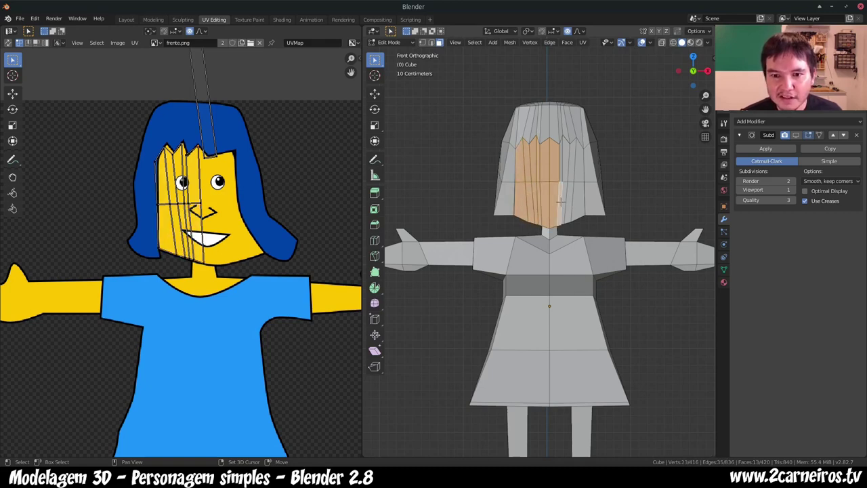
shift+click(564, 201)
shift+click(569, 203)
shift+click(575, 203)
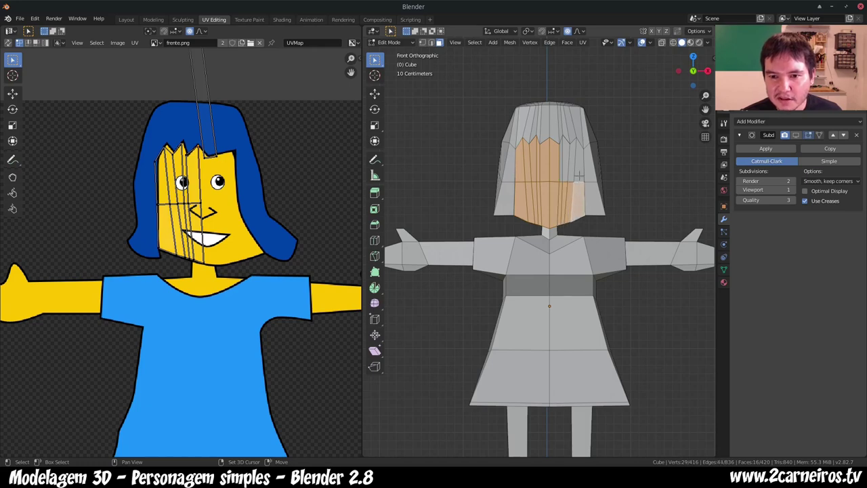
shift+click(576, 171)
shift+click(571, 160)
shift+click(565, 160)
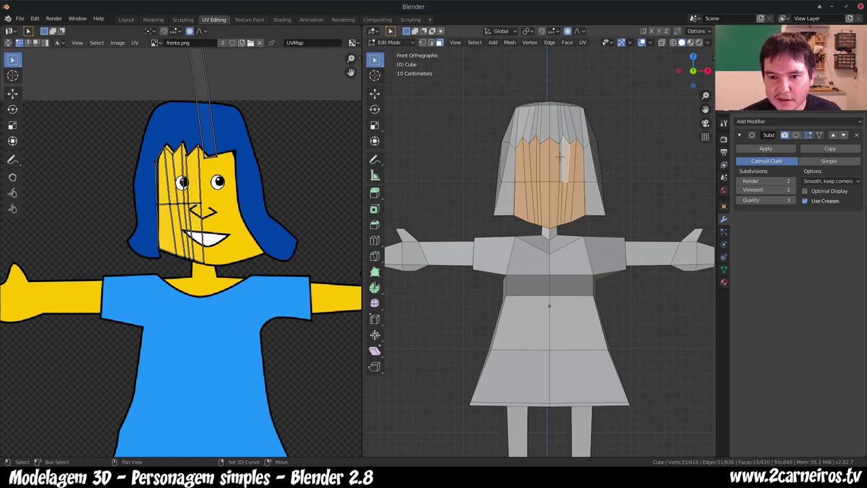
shift+click(561, 156)
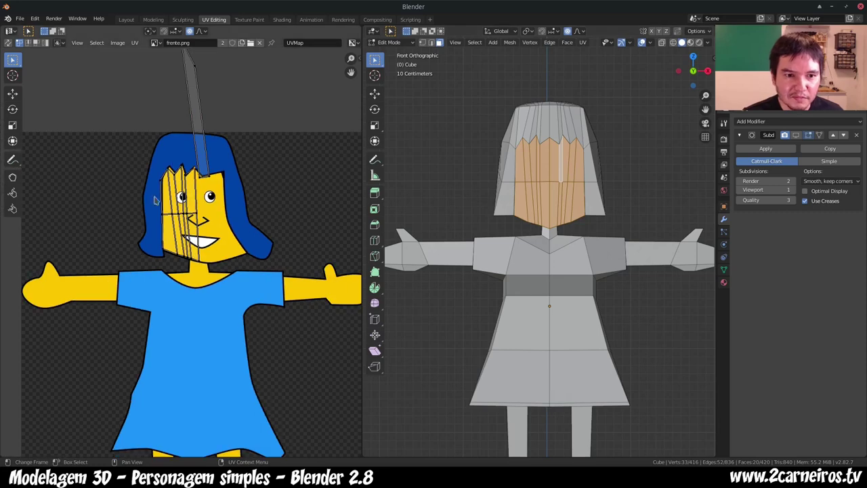
Step: Unwrap the selected head-front faces into a new UV island
scroll(143, 222, down, 2)
key(u)
click(144, 222)
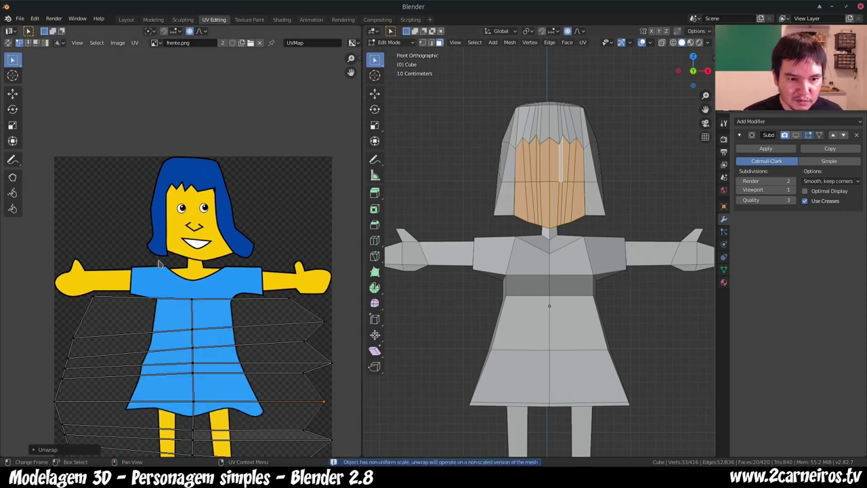
scroll(170, 257, down, 2)
key(c)
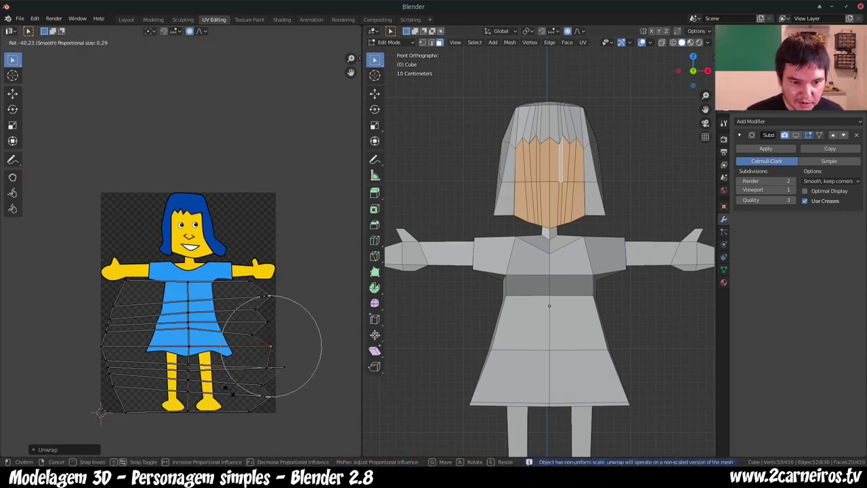
key(Escape)
Step: Rotate the island upright, then shrink and move it onto the drawn face
key(a)
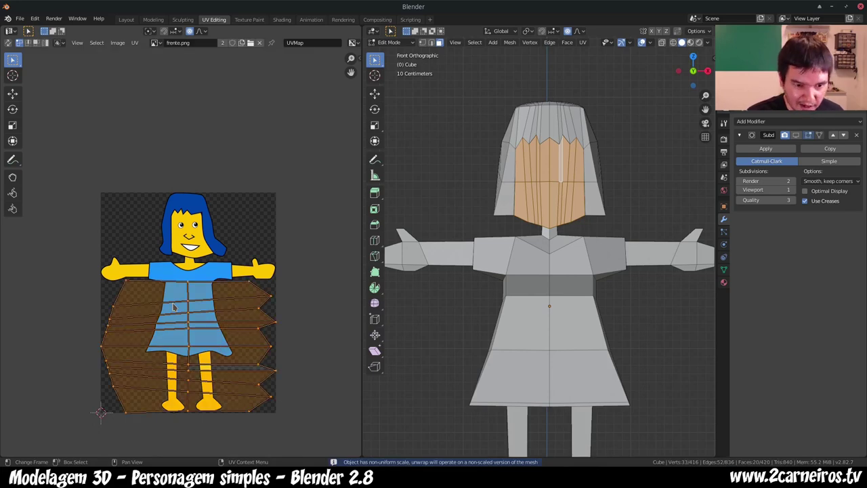
key(r)
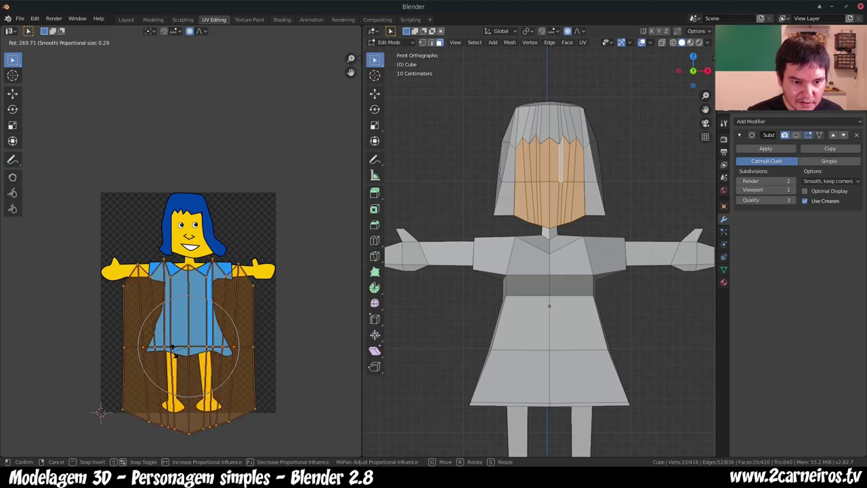
click(174, 349)
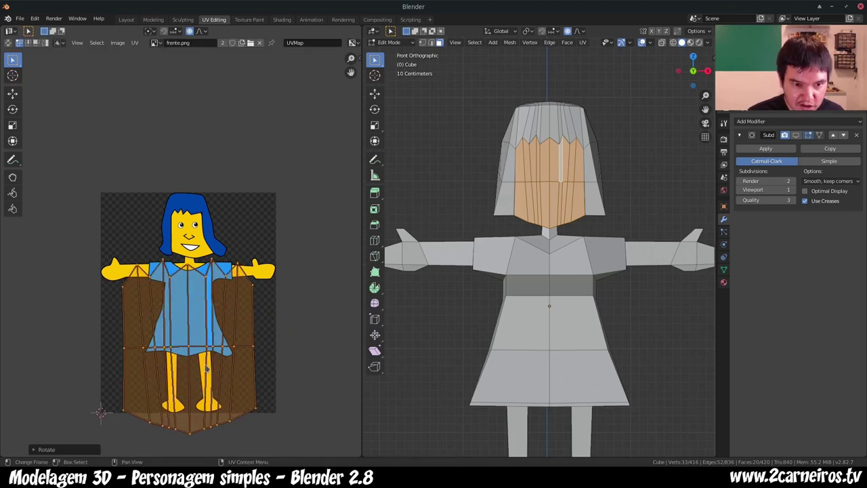
key(g)
click(210, 198)
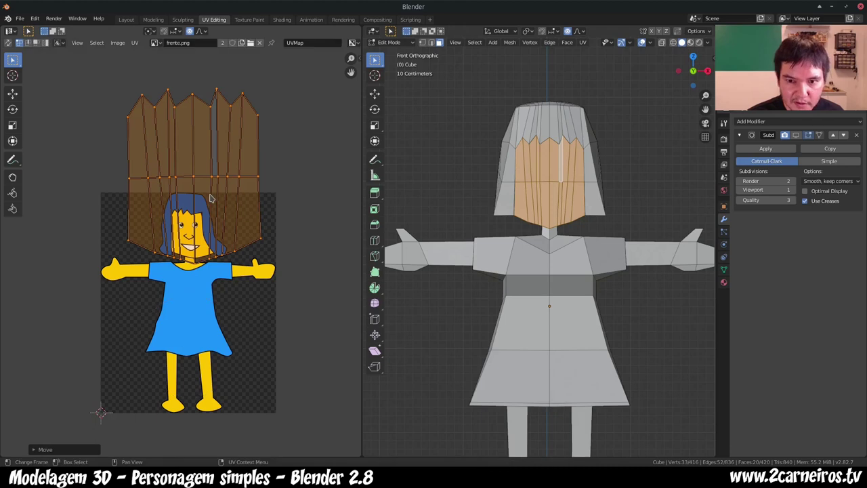
key(s)
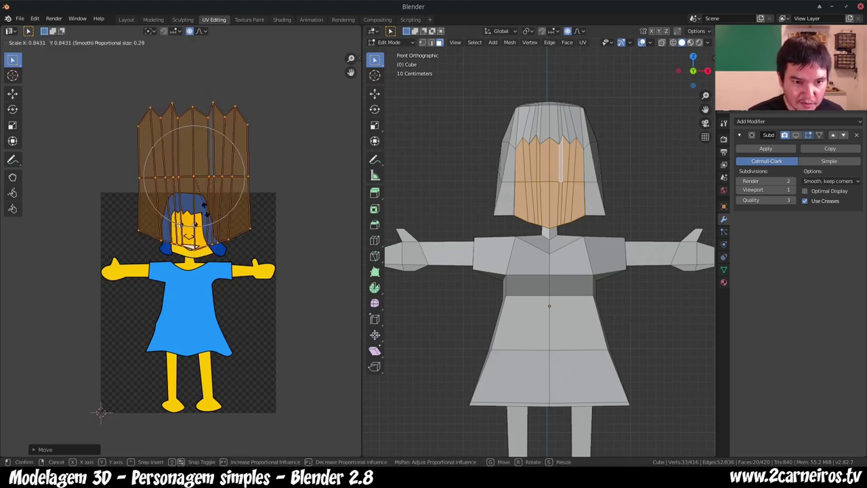
click(191, 196)
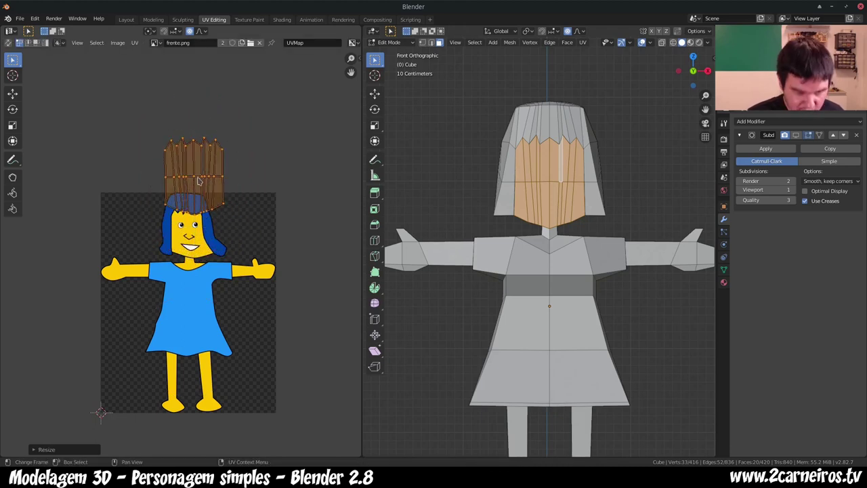
key(g)
click(197, 236)
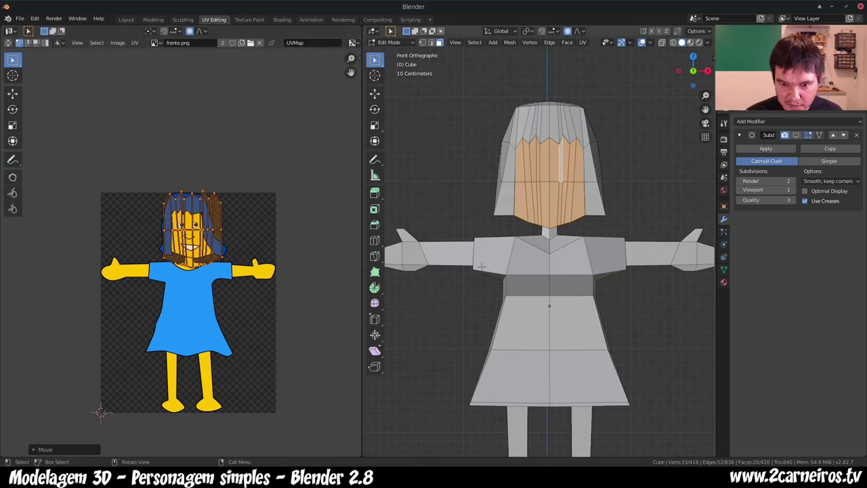
Step: Show the model with its image texture, then shrink and shift the face UVs over the drawing
key(z)
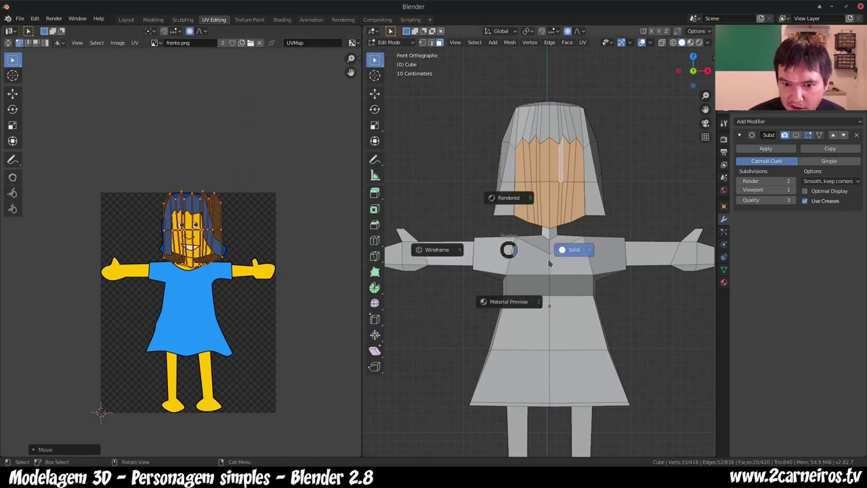
click(523, 298)
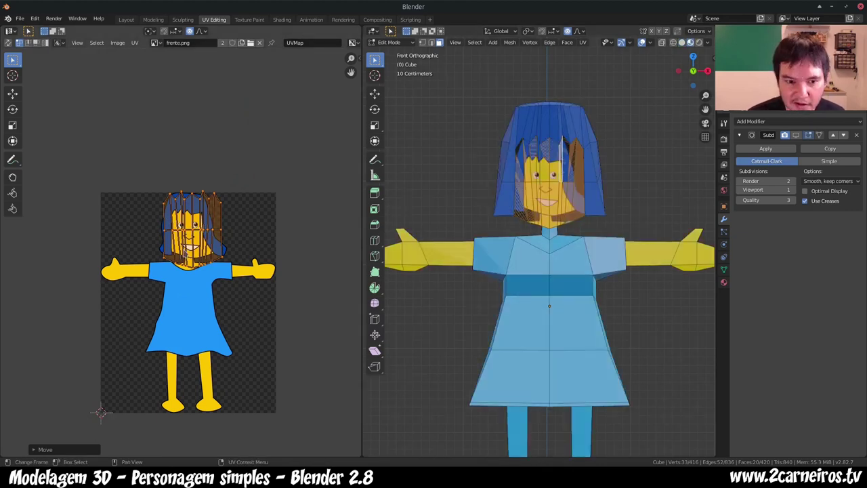
key(s)
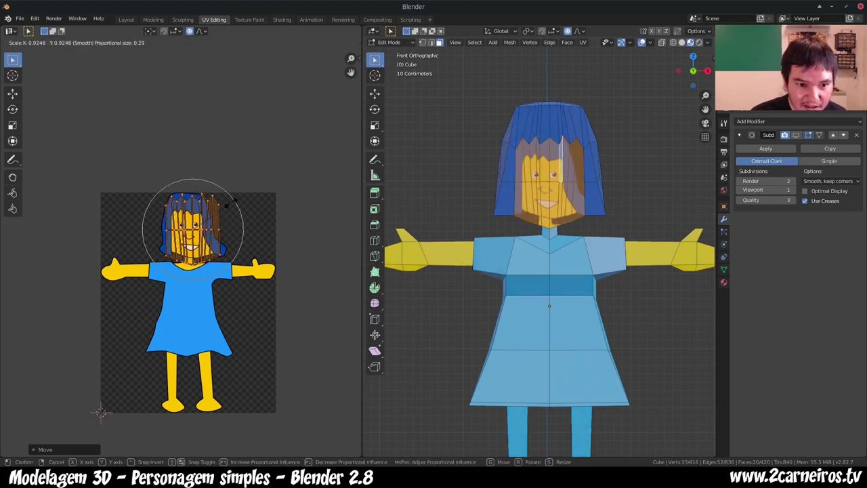
click(216, 210)
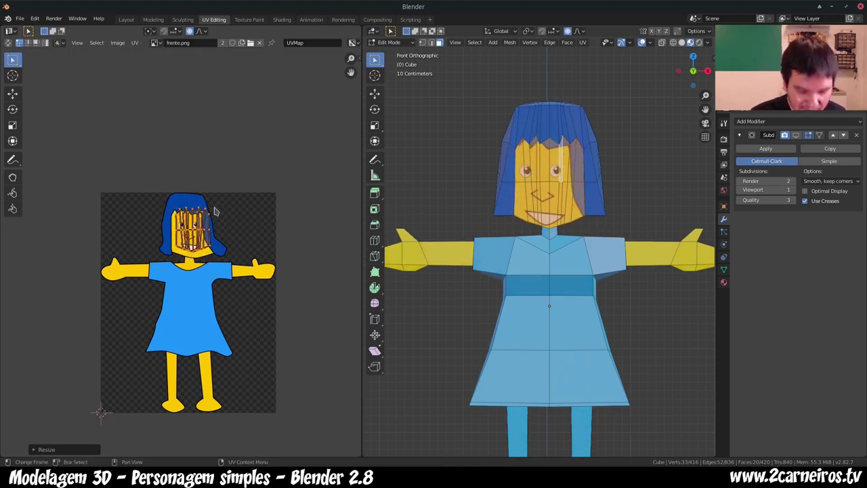
key(g)
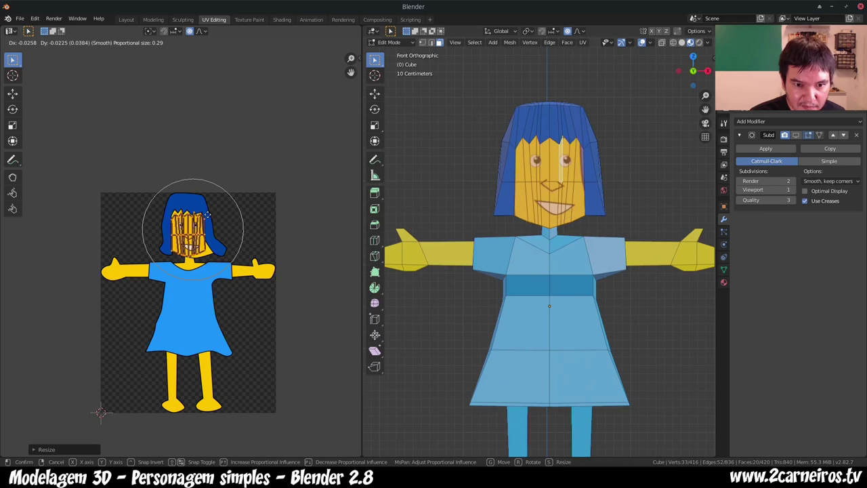
click(207, 214)
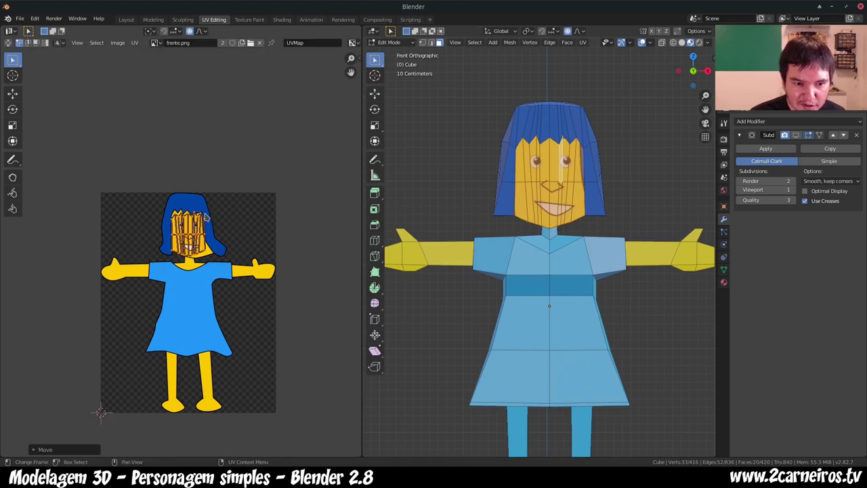
Step: Zoom in and move, enlarge and nudge the face UVs onto the drawn face
scroll(210, 212, up, 2)
scroll(212, 206, up, 3)
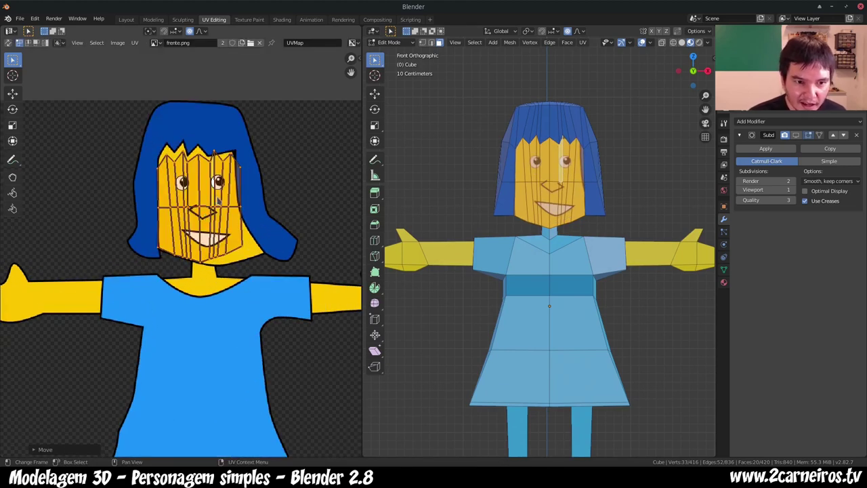
scroll(221, 194, up, 1)
key(g)
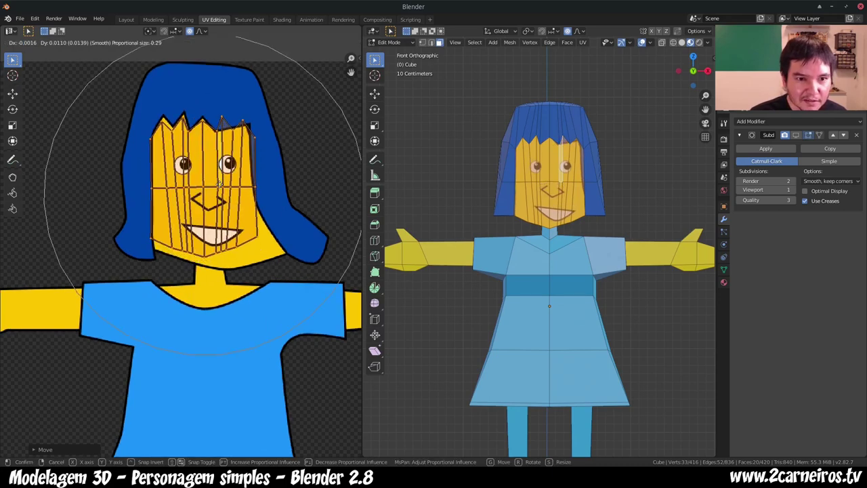
click(221, 182)
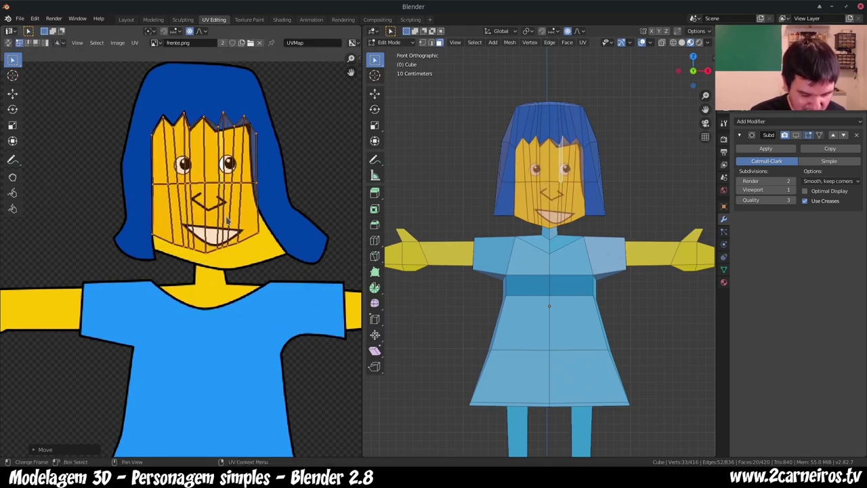
key(s)
click(241, 234)
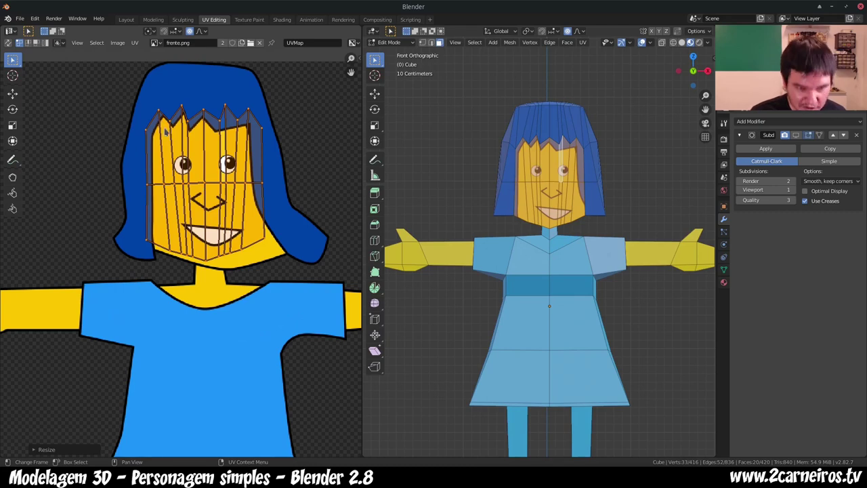
key(g)
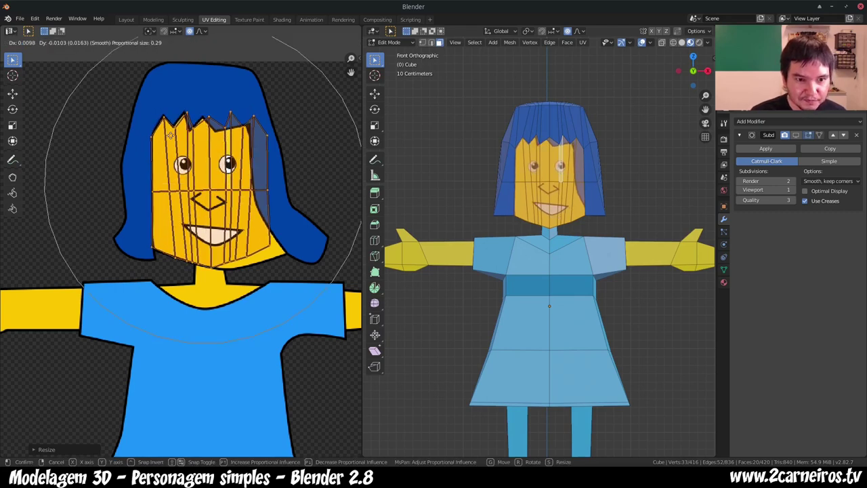
click(169, 135)
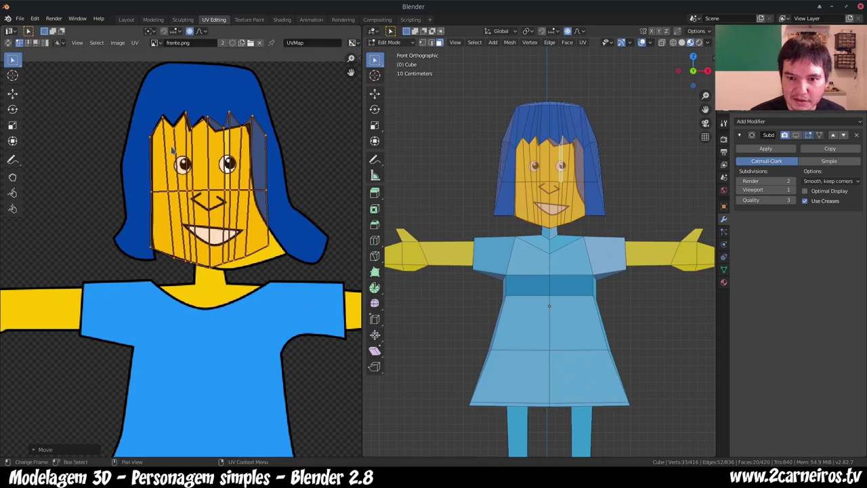
Step: Reposition the face island's left column, a lower vertex group and the left-edge vertices
key(alt+a)
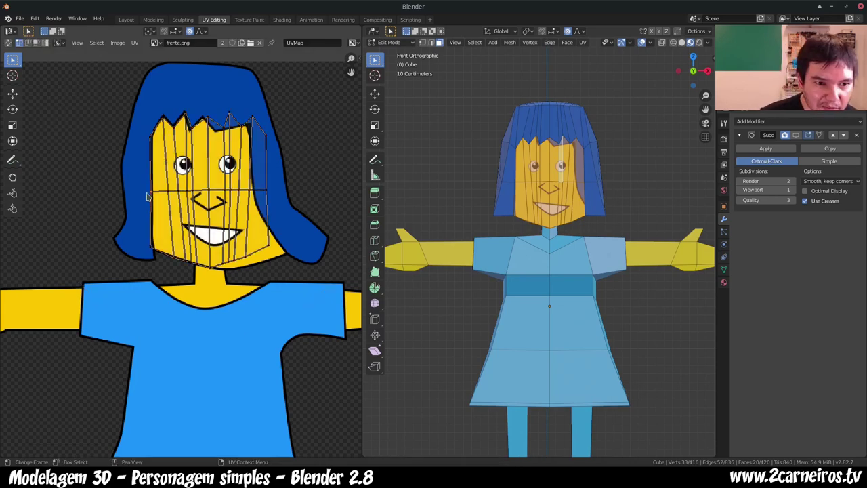
drag(133, 126, 160, 254)
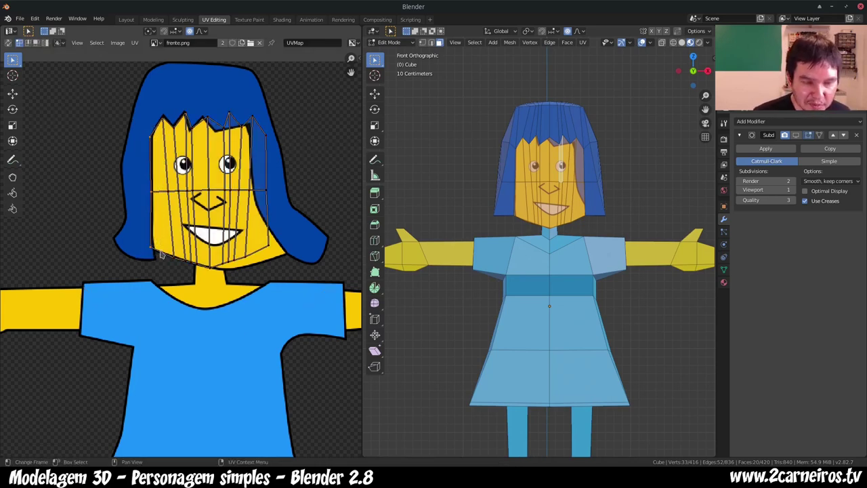
key(g)
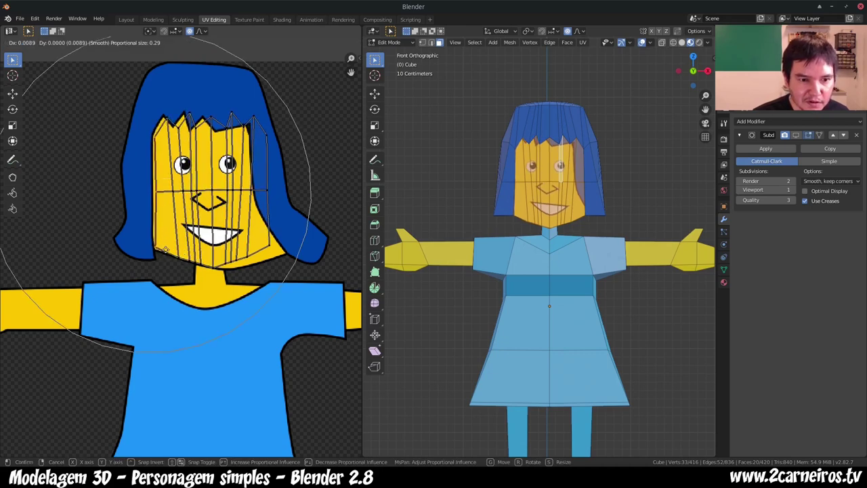
click(164, 249)
drag(161, 245, 294, 279)
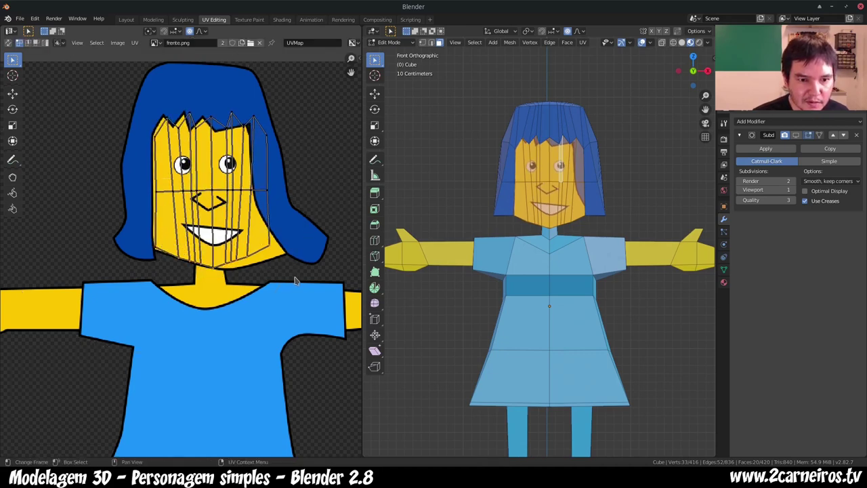
key(g)
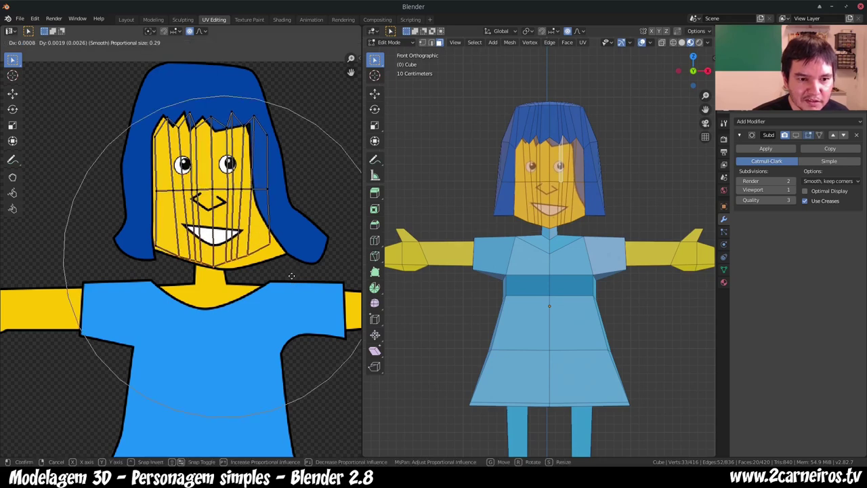
click(292, 278)
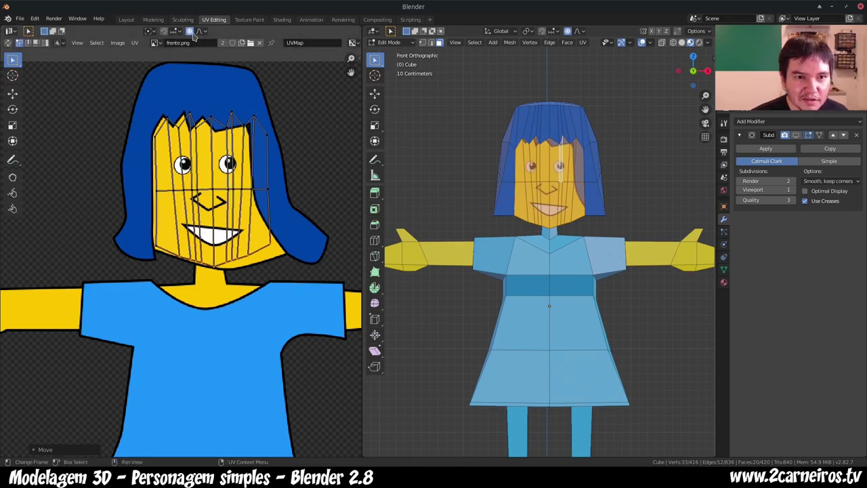
click(158, 257)
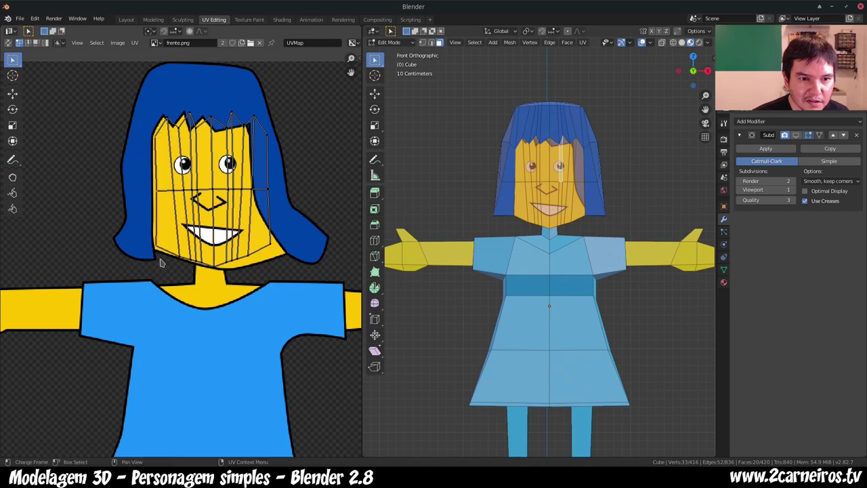
key(g)
click(159, 257)
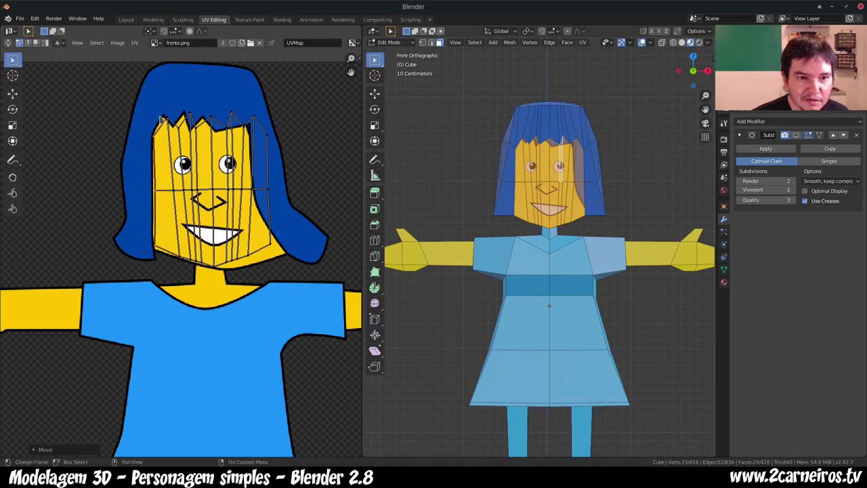
Step: Move the top face vertices along the hairline and adjust the upper-right ones
drag(156, 112, 282, 145)
key(g)
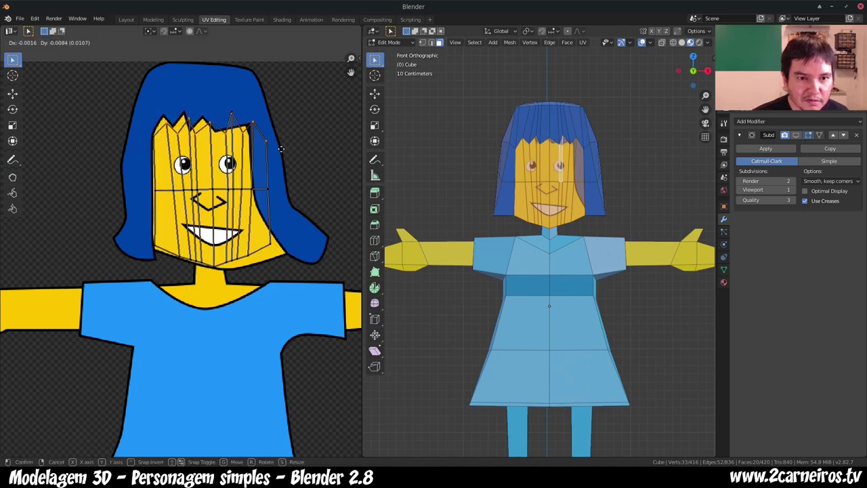
click(275, 150)
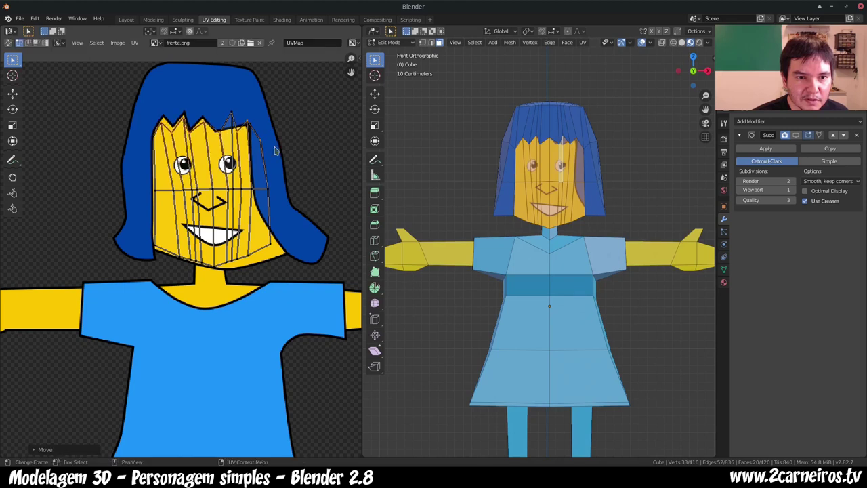
click(207, 115)
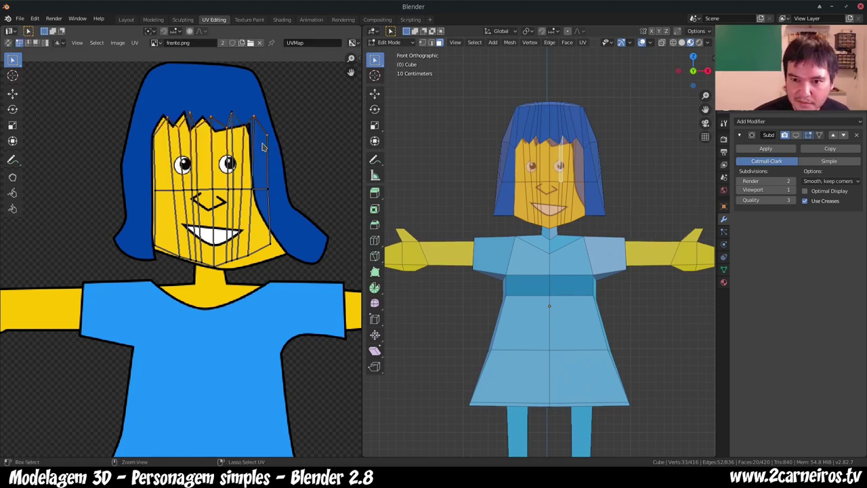
drag(204, 109, 273, 141)
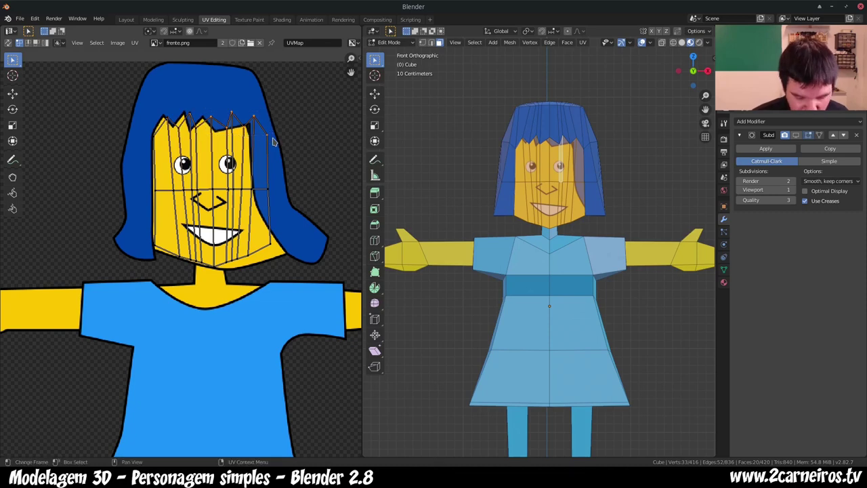
key(g)
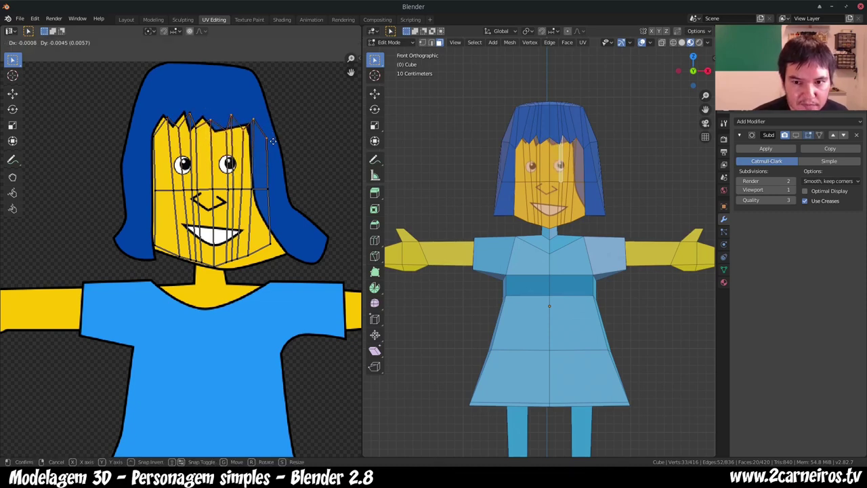
click(218, 121)
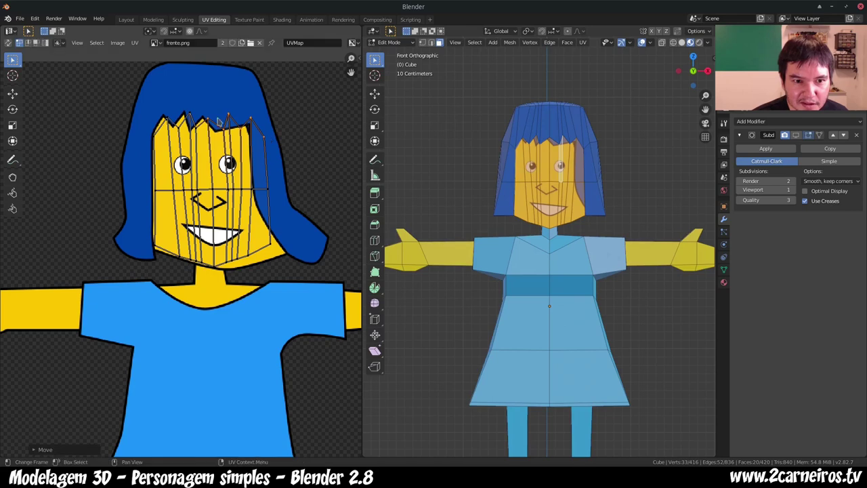
Step: Place the individual fringe vertices and fringe tips onto the drawn hairline
click(201, 116)
key(g)
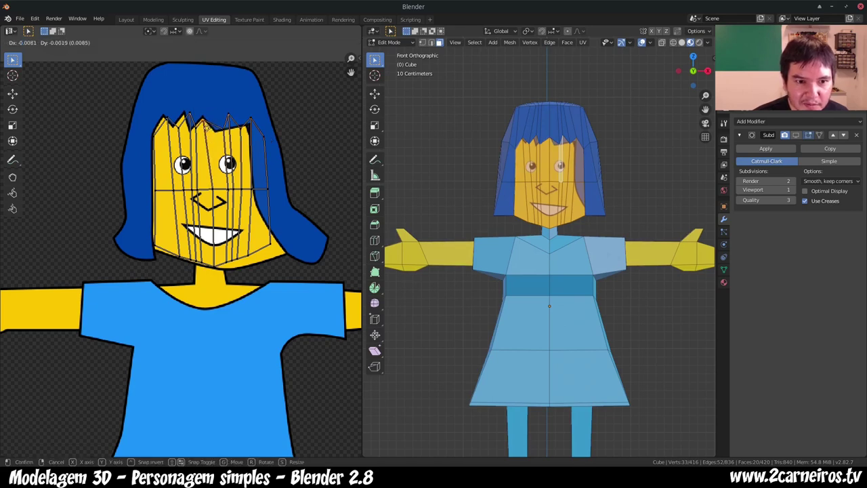
click(207, 133)
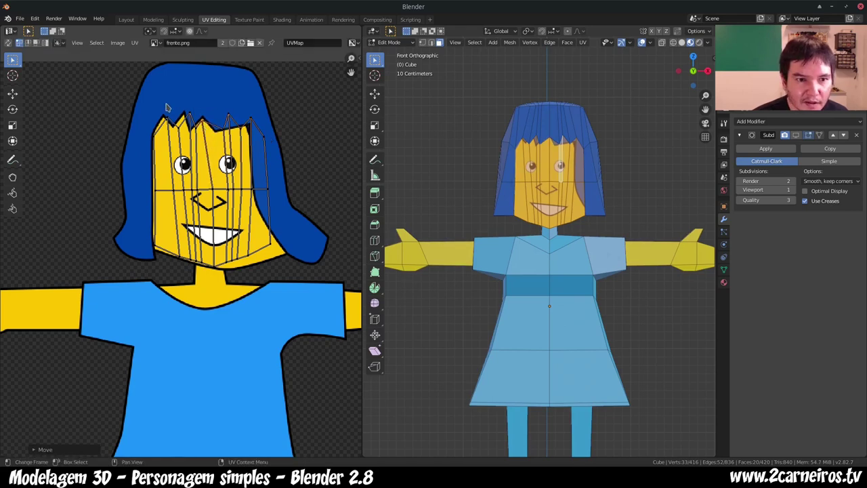
click(180, 132)
key(g)
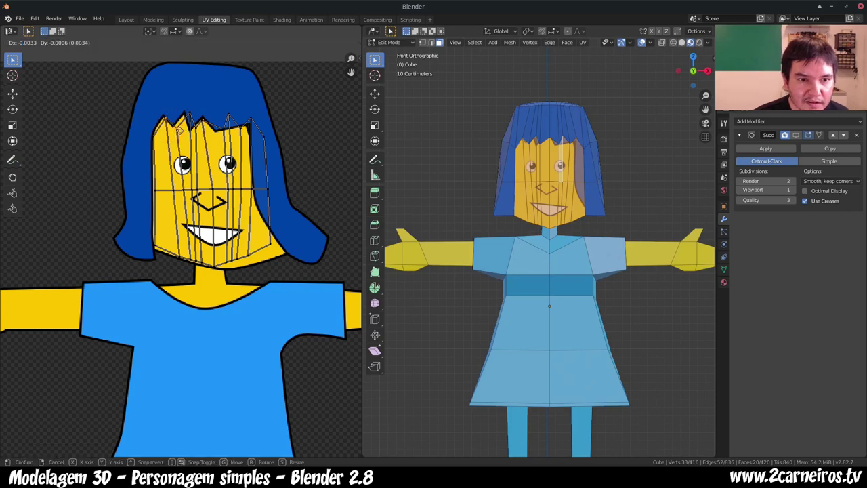
click(180, 134)
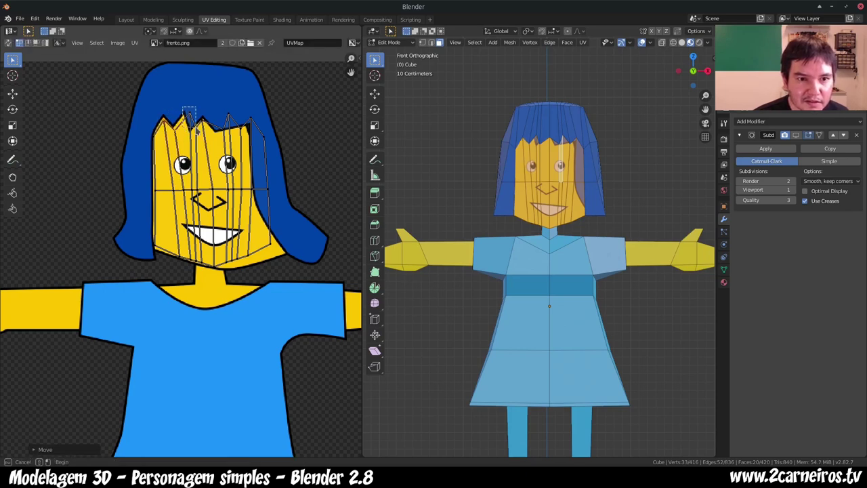
drag(183, 106, 199, 137)
key(g)
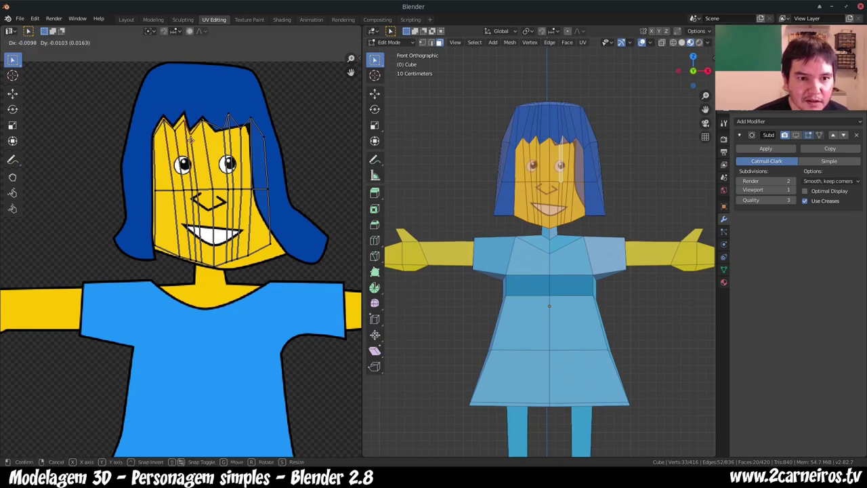
click(191, 137)
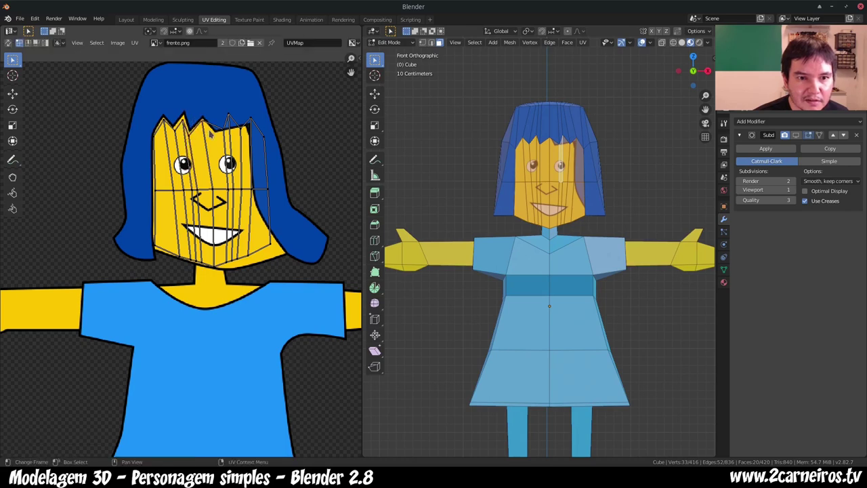
Step: Fit the upper-right and right-edge hair vertices, then select the island's right-hand column
drag(223, 105, 258, 136)
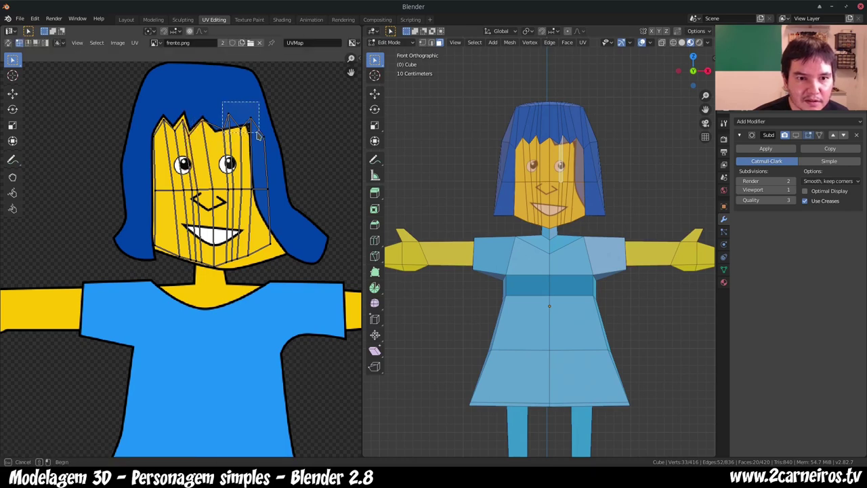
key(g)
click(237, 121)
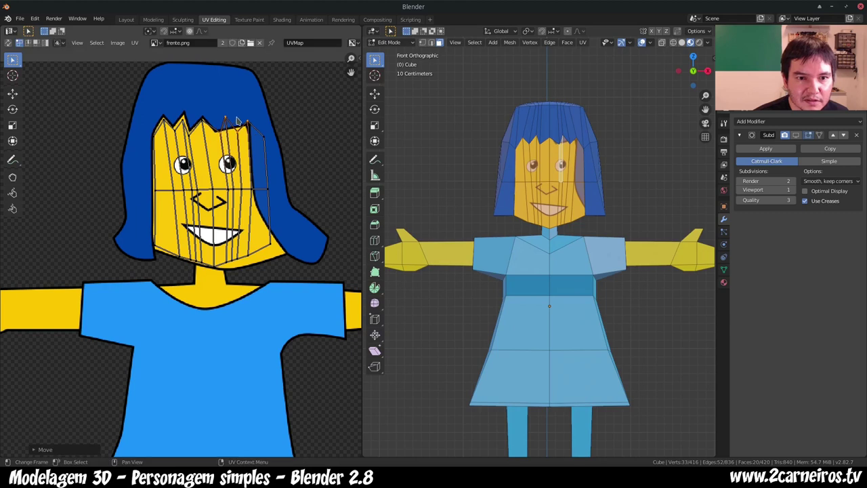
drag(222, 115, 253, 139)
key(g)
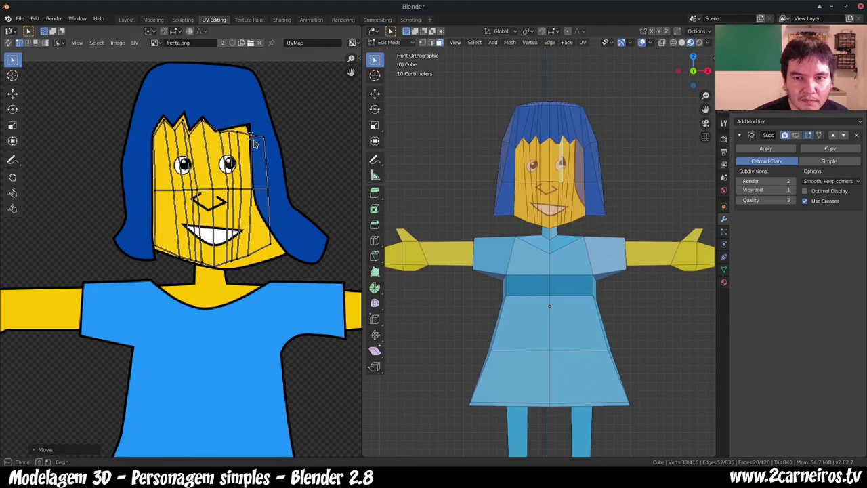
click(248, 130)
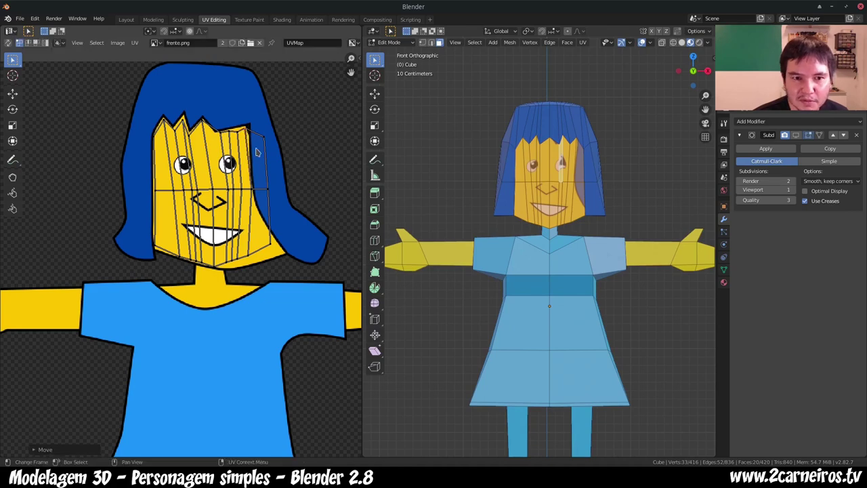
key(g)
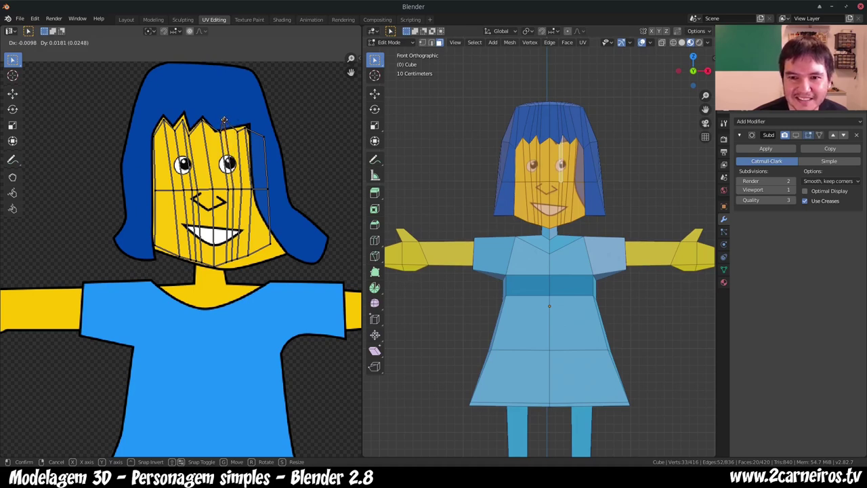
click(225, 123)
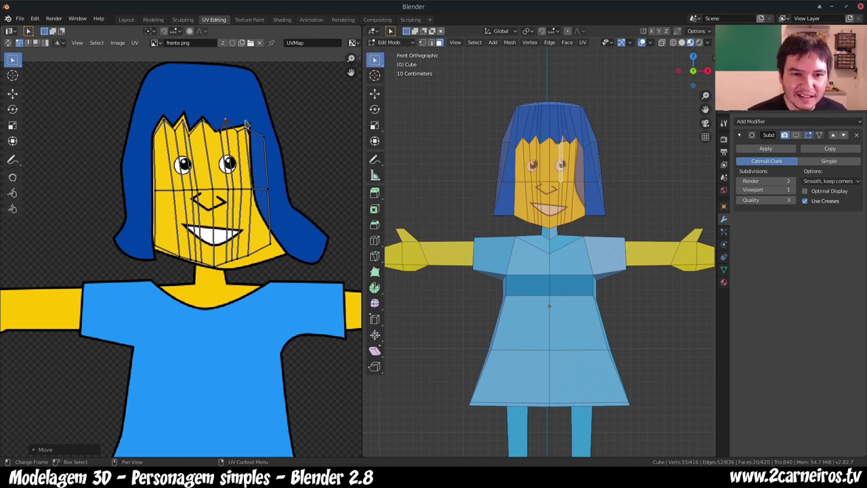
drag(254, 123, 287, 294)
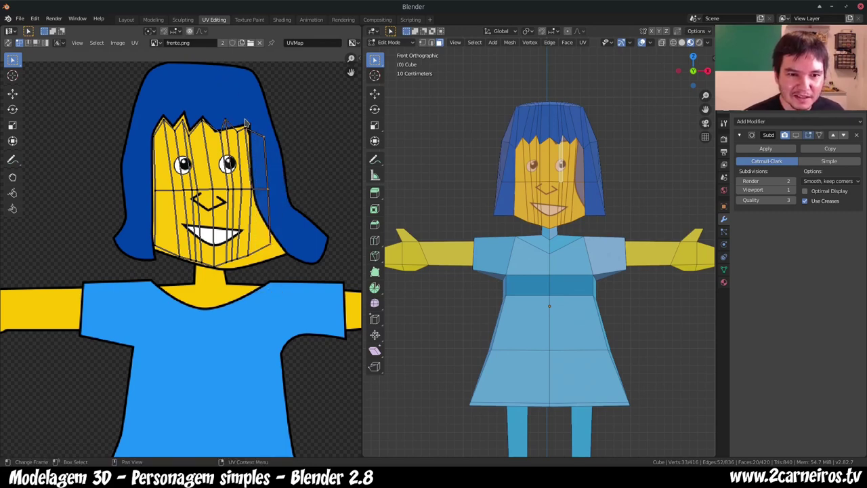
drag(244, 117, 281, 274)
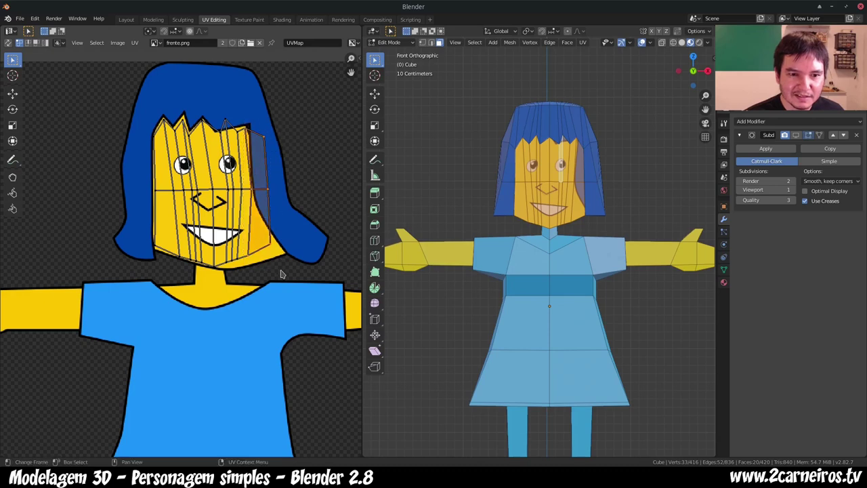
Step: Scale the selected right UV column to about half its width along X and shift it left
key(s)
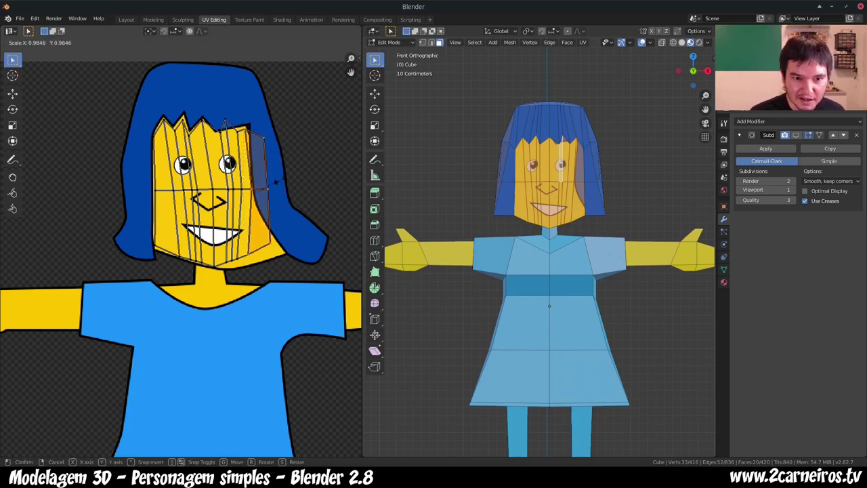
key(x)
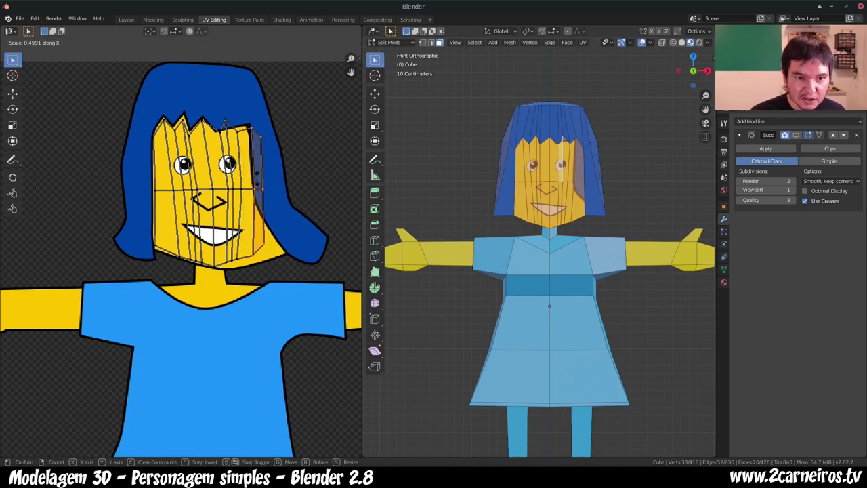
click(258, 182)
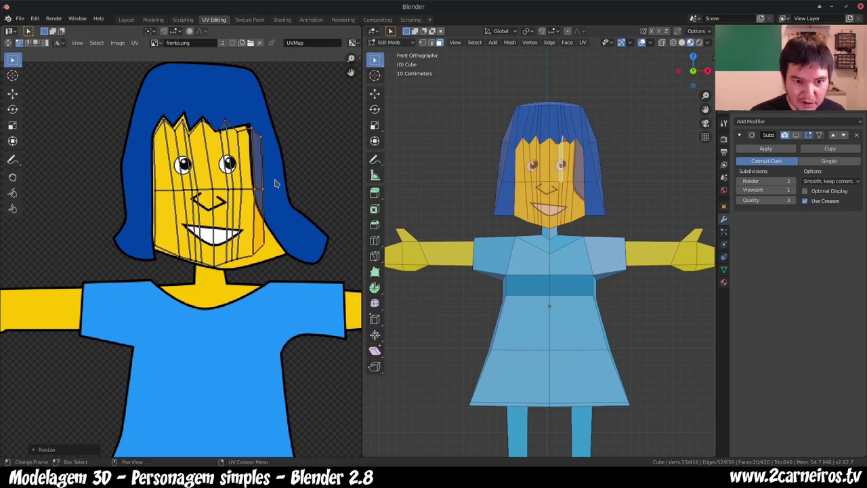
key(g)
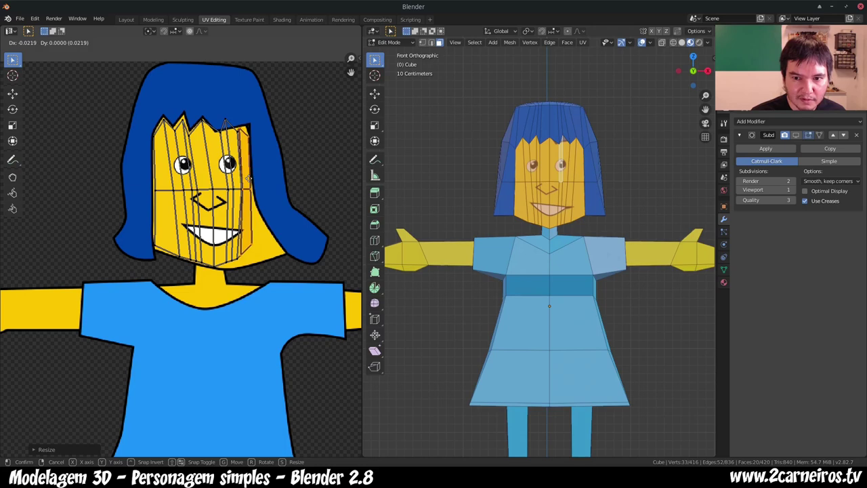
click(249, 178)
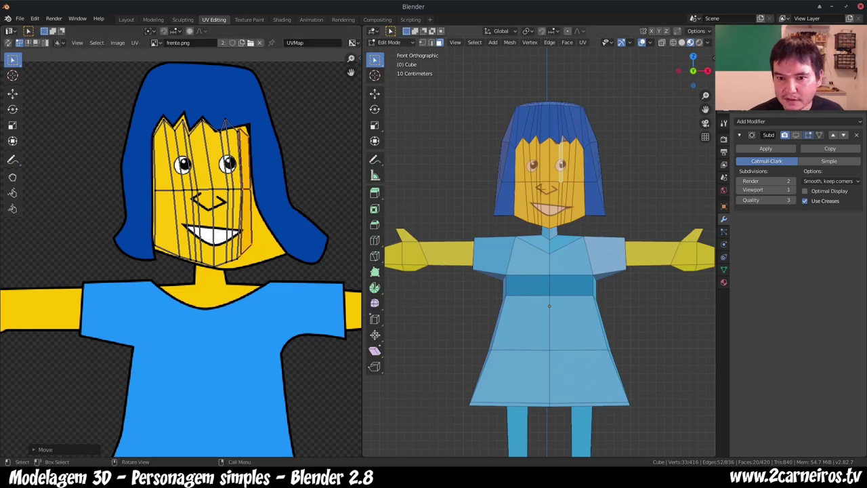
scroll(528, 187, down, 1)
middle_drag(528, 187, 561, 193)
key(KP_1)
scroll(562, 194, down, 1)
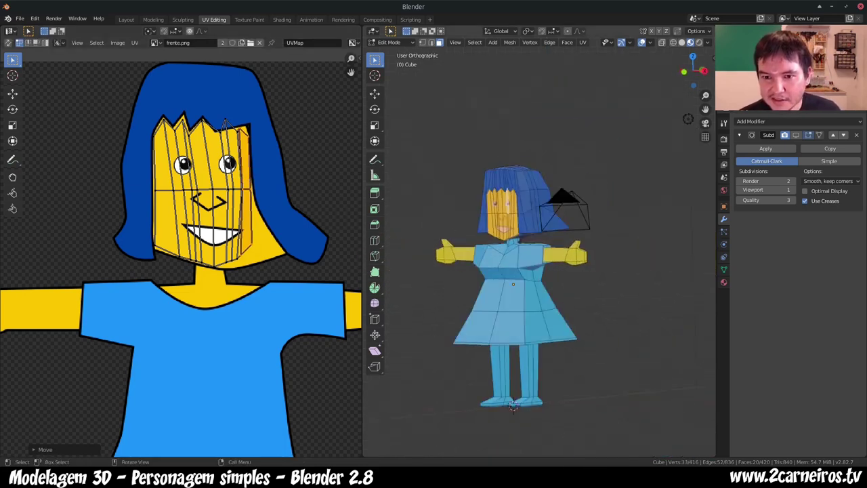
middle_drag(535, 291, 558, 298)
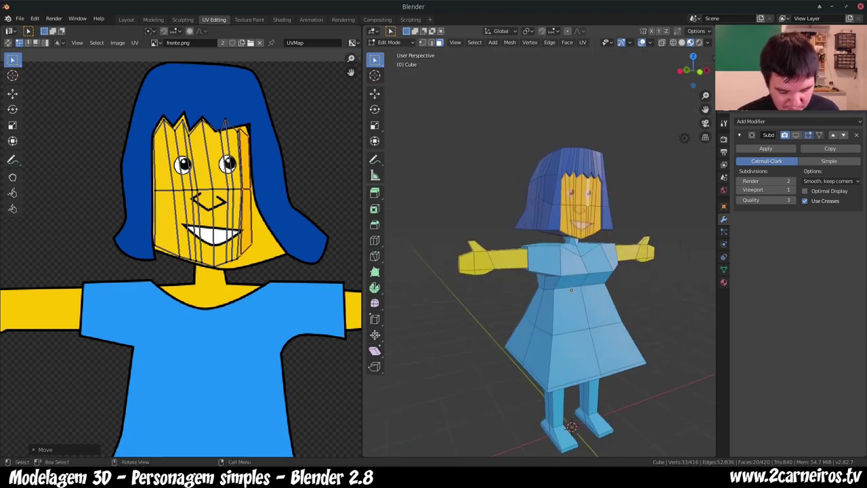
key(Tab)
mouse_move(587, 253)
middle_down()
mouse_move(577, 264)
mouse_move(538, 270)
mouse_move(548, 252)
middle_up()
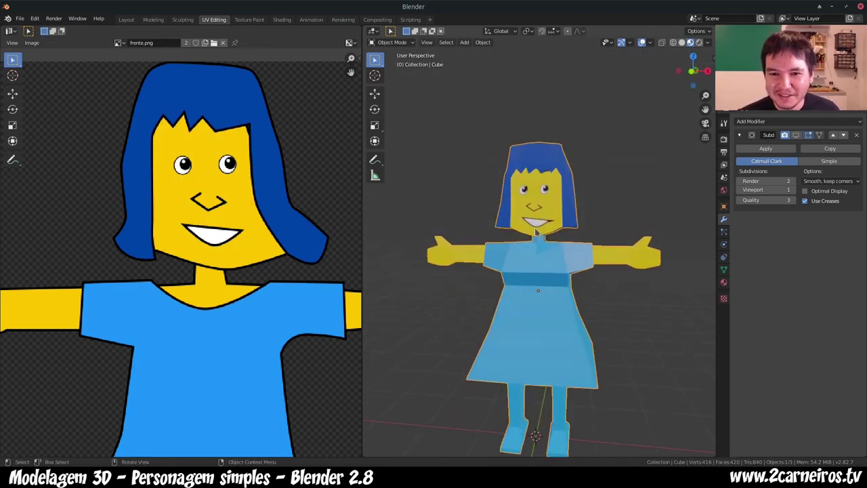
key(KP_1)
key(KP_3)
key(KP_1)
scroll(558, 113, up, 4)
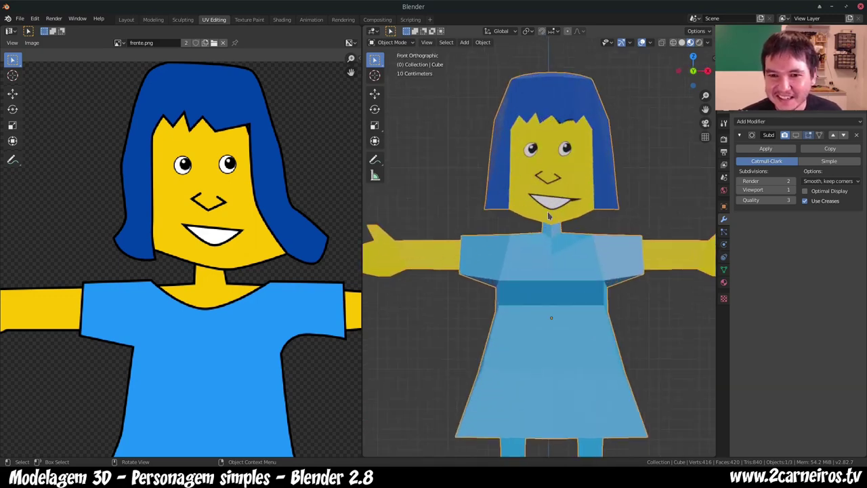
scroll(557, 114, up, 2)
scroll(557, 113, up, 4)
scroll(561, 133, down, 3)
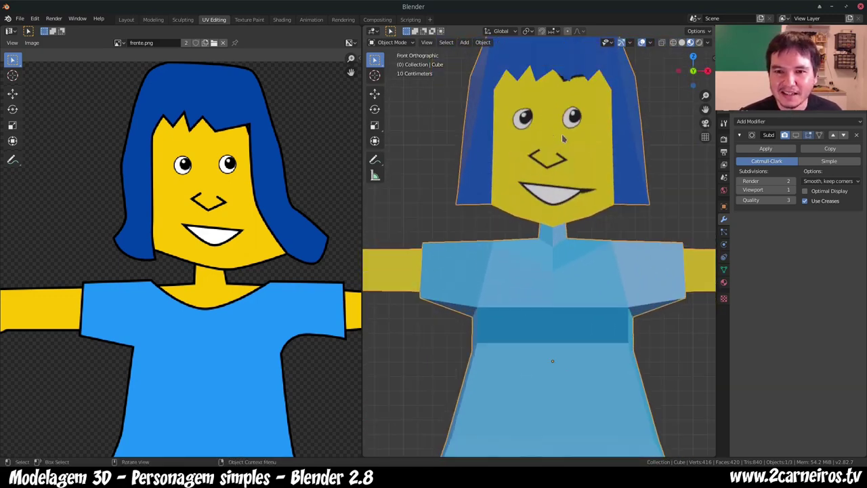
key(Tab)
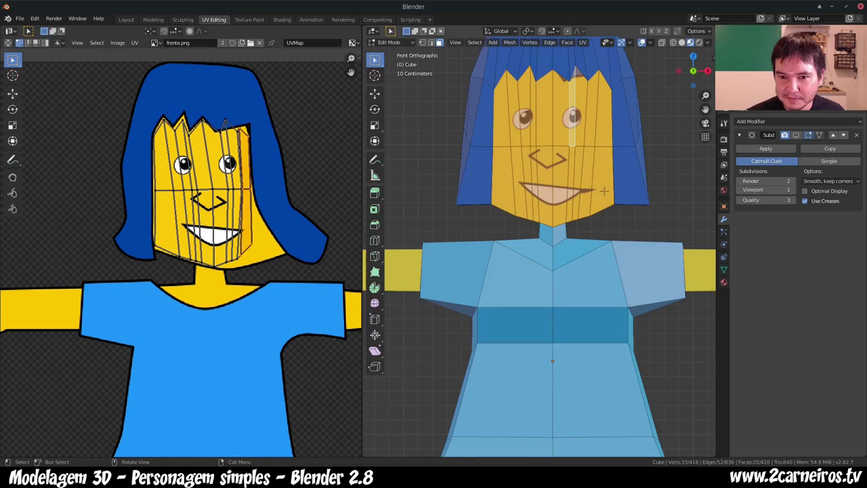
Step: Select the two right-cheek face strips and narrow their UVs horizontally
click(596, 193)
click(581, 200)
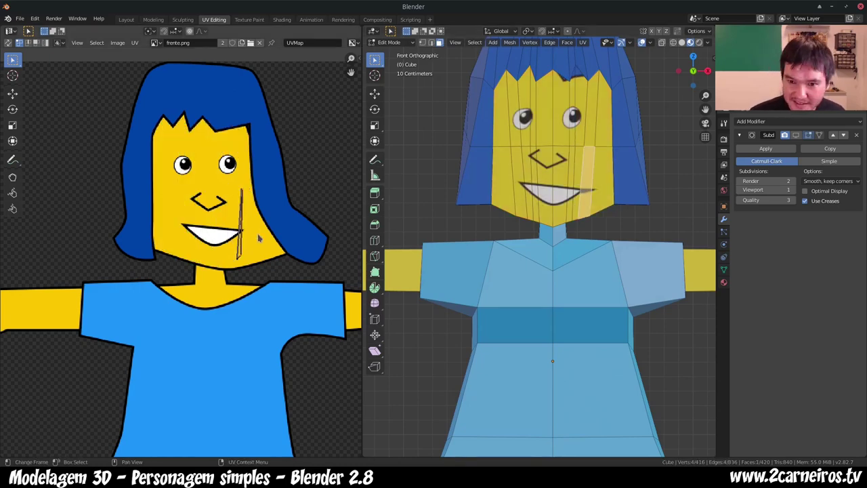
key(s)
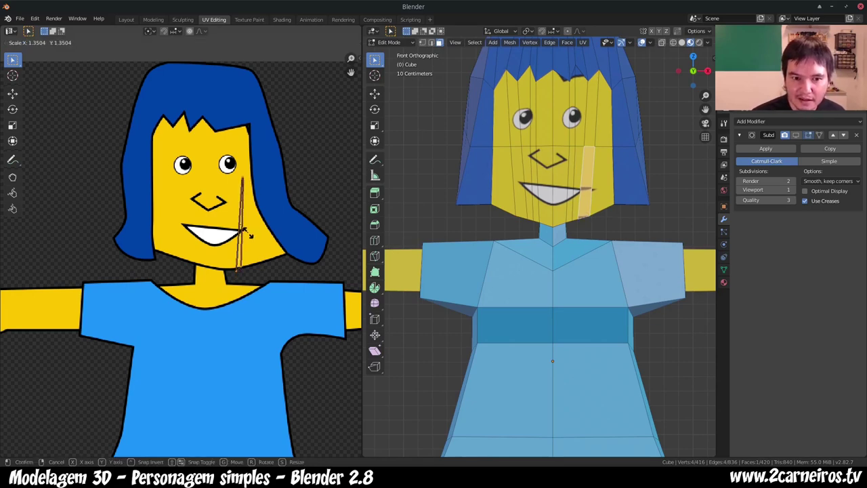
key(x)
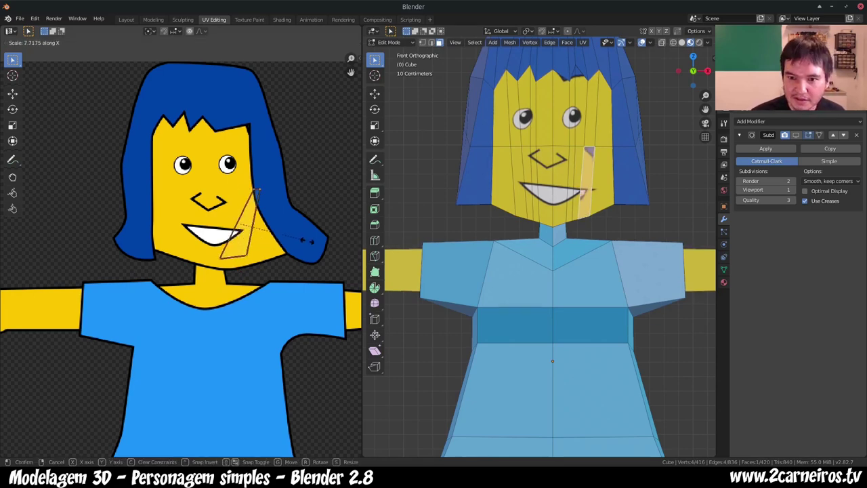
click(270, 237)
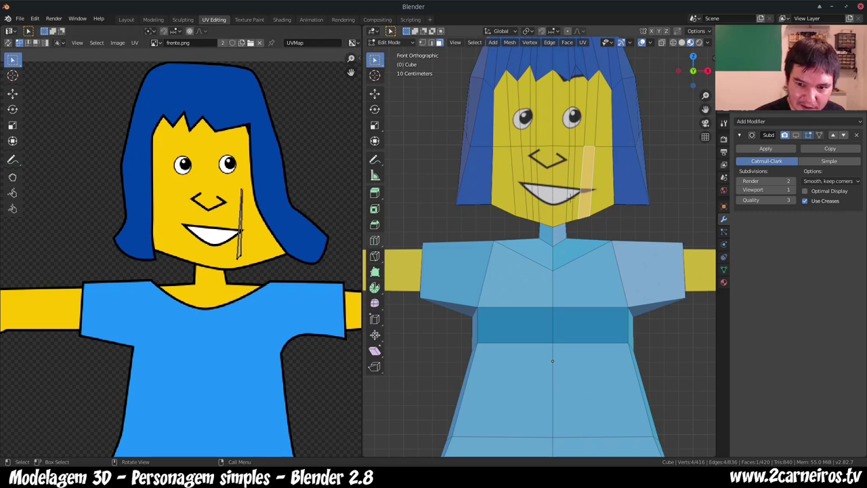
Step: Rescale the cheek UV strip and move it right onto the cheek
click(584, 198)
shift+click(598, 199)
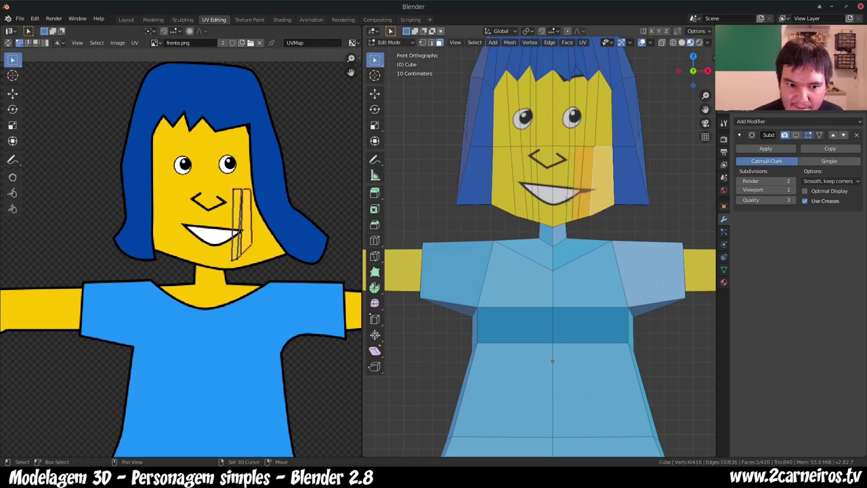
key(g)
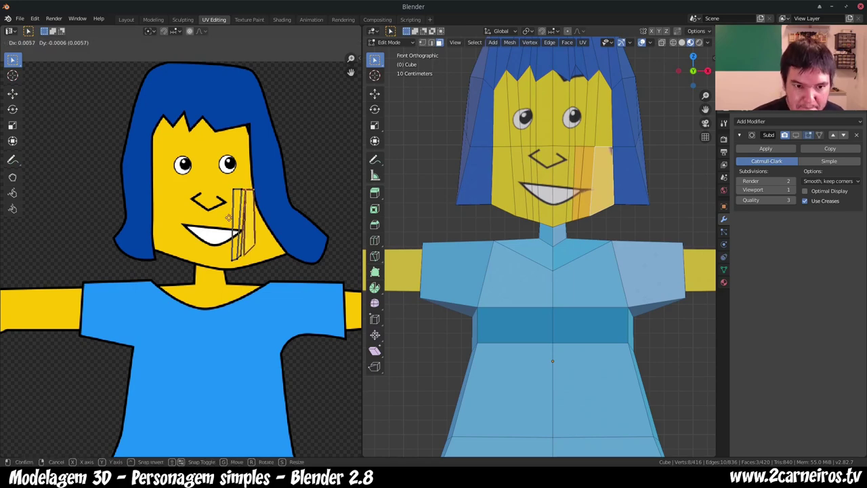
right_click(232, 210)
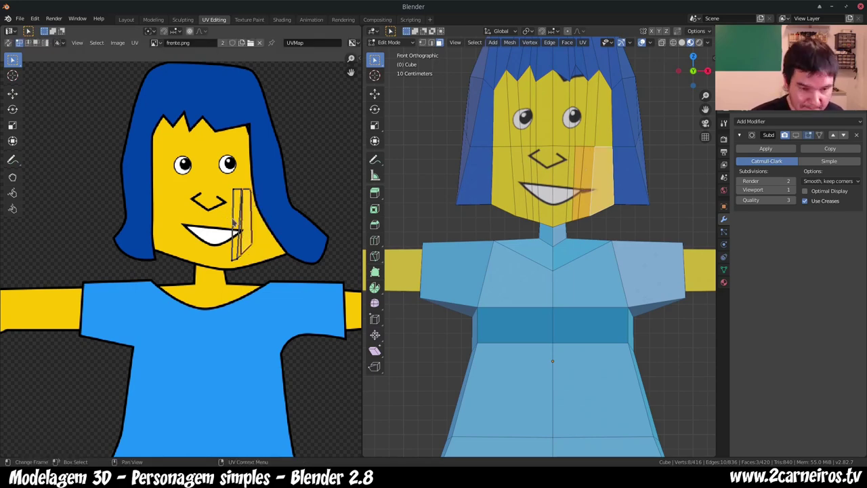
click(239, 227)
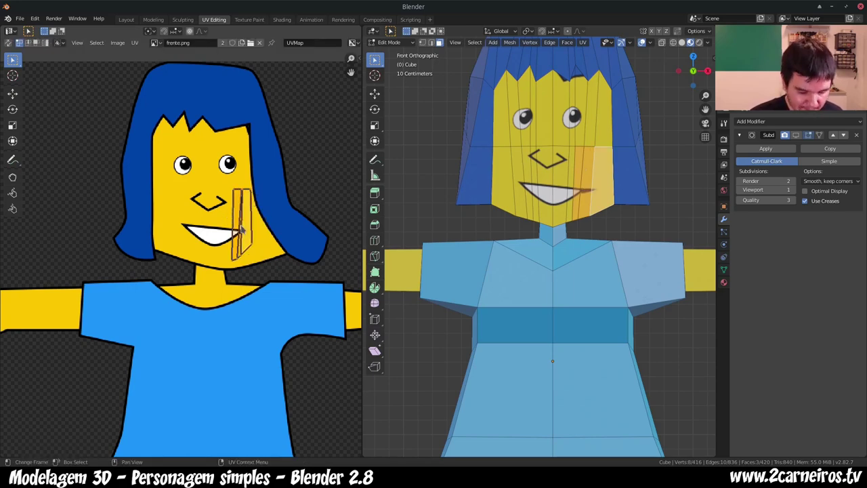
key(s)
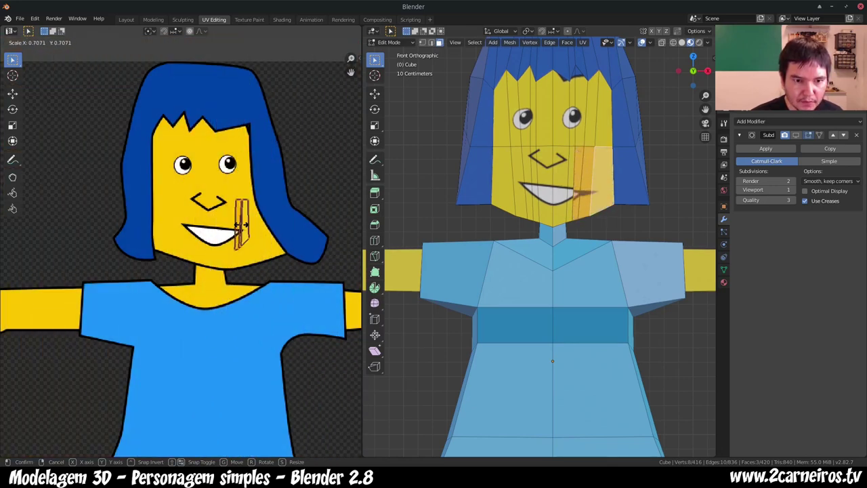
click(241, 226)
key(g)
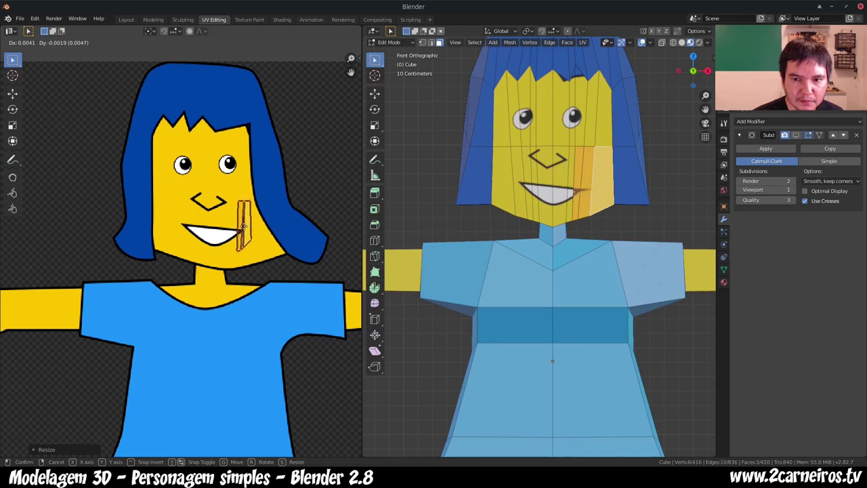
click(244, 227)
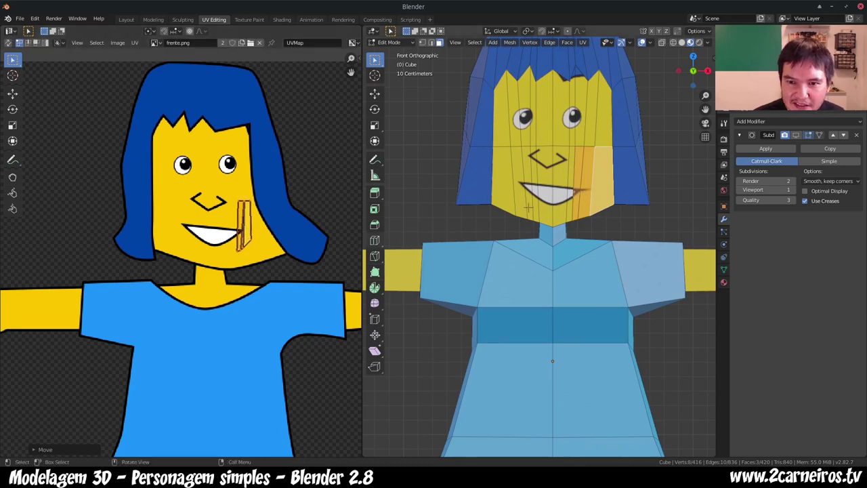
Step: Preview the texture, then narrow the thin cheek strip's UVs and place them on the cheek
key(Tab)
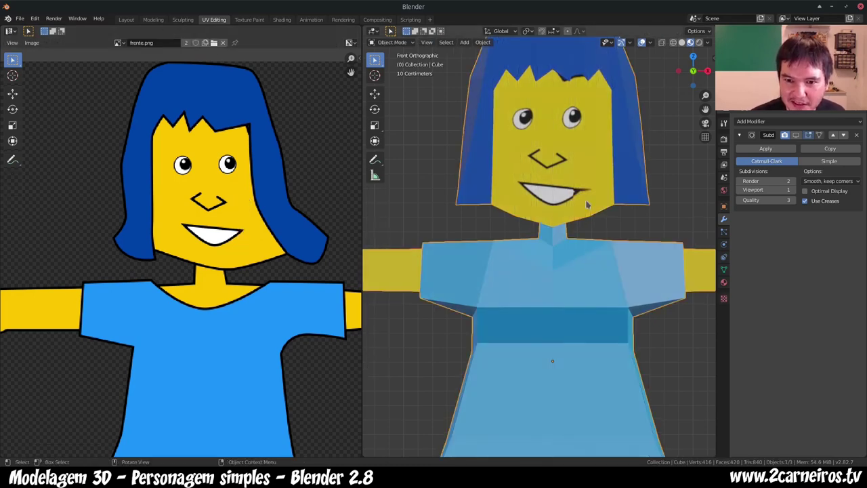
key(Tab)
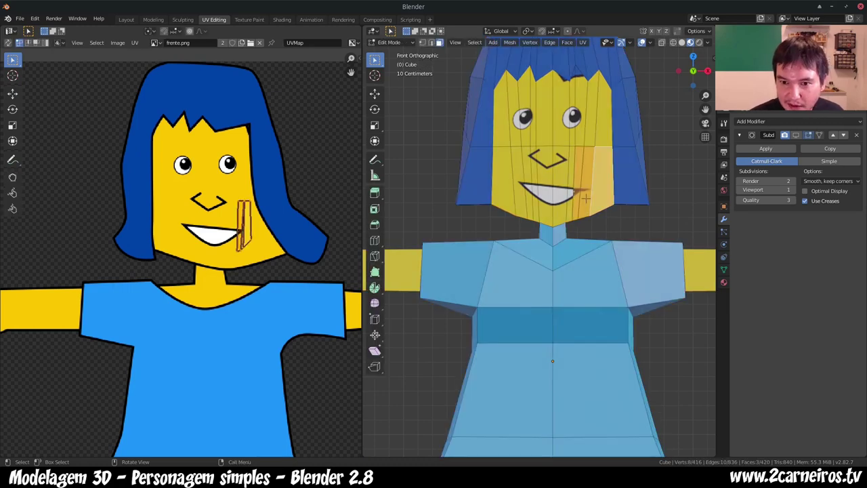
click(584, 197)
shift+click(598, 198)
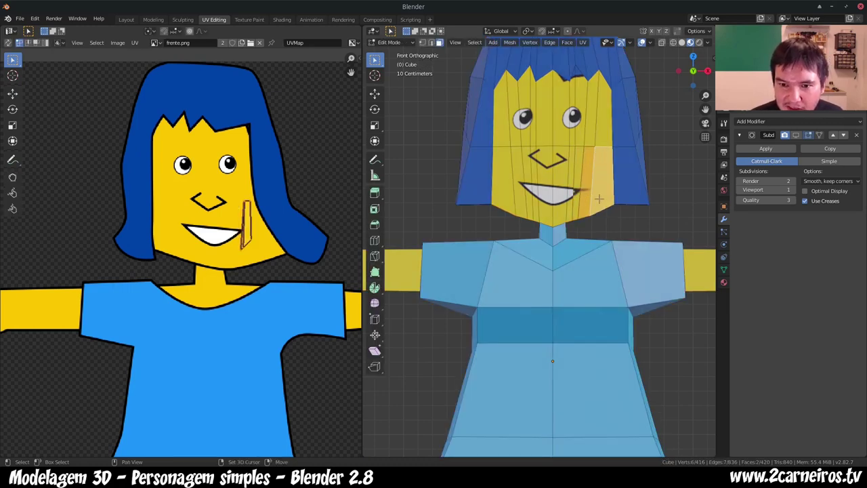
key(s)
click(251, 234)
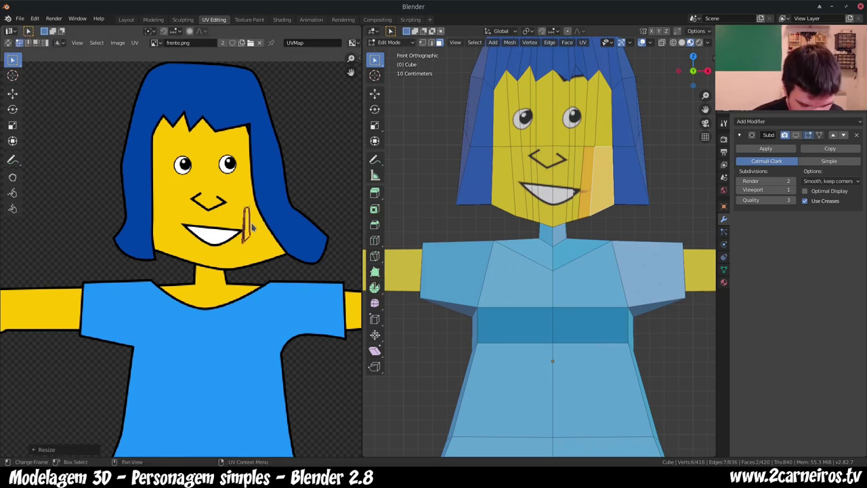
key(g)
click(263, 237)
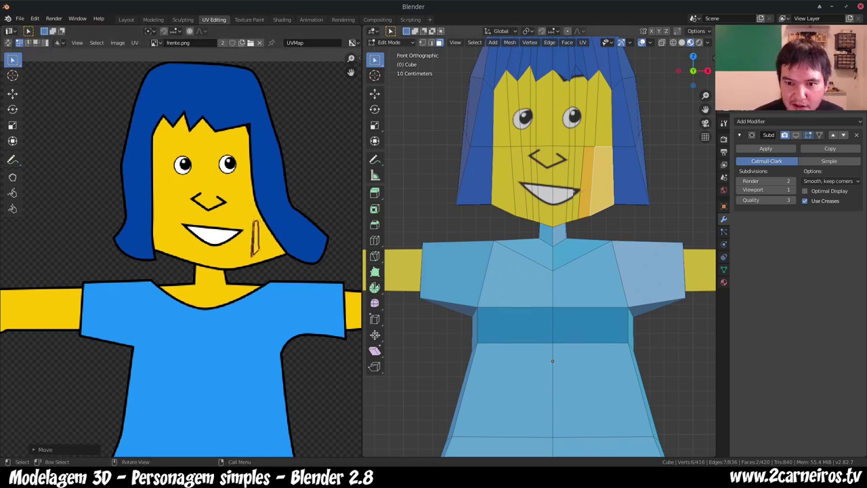
Step: Resize and move the narrow cheek strip's UVs over the drawn cheek
click(574, 175)
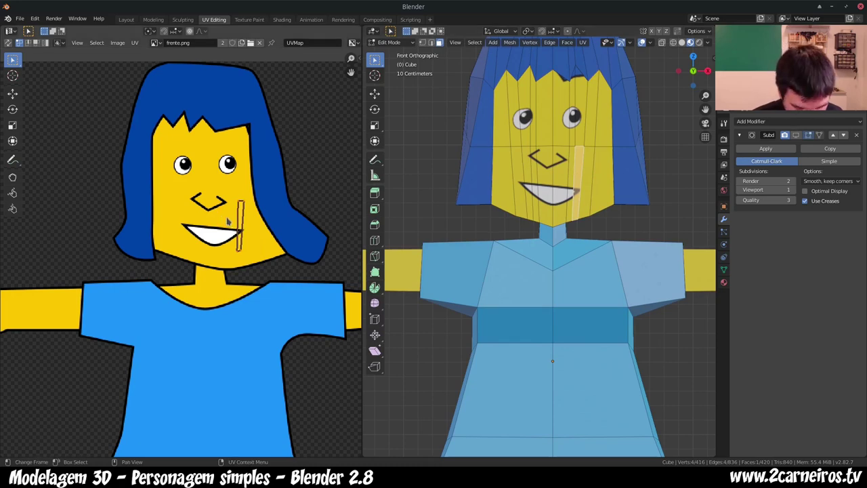
key(s)
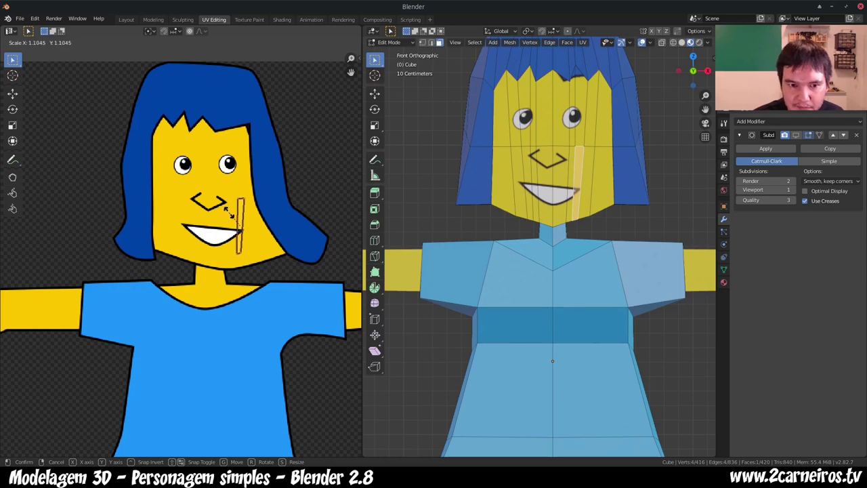
click(229, 214)
key(g)
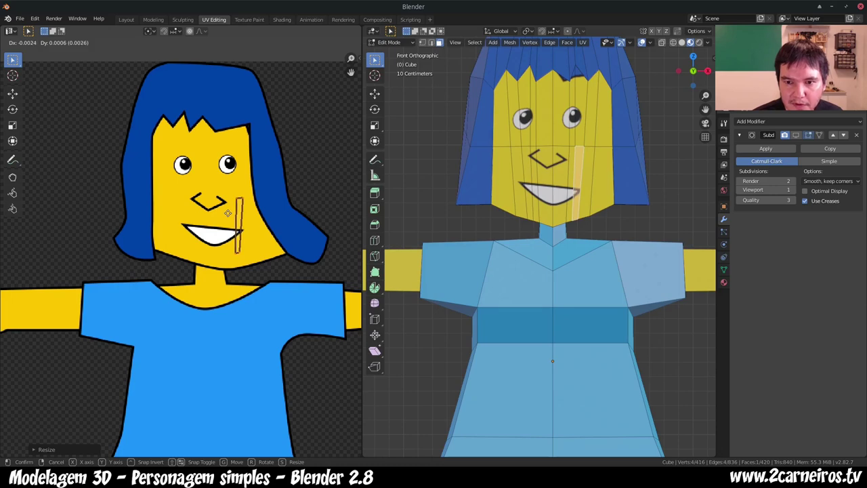
click(228, 213)
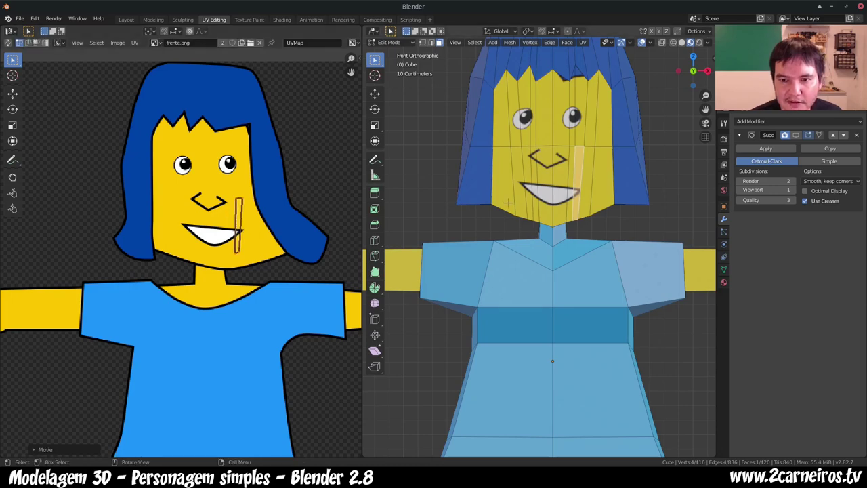
key(Tab)
scroll(496, 203, down, 2)
scroll(474, 169, down, 3)
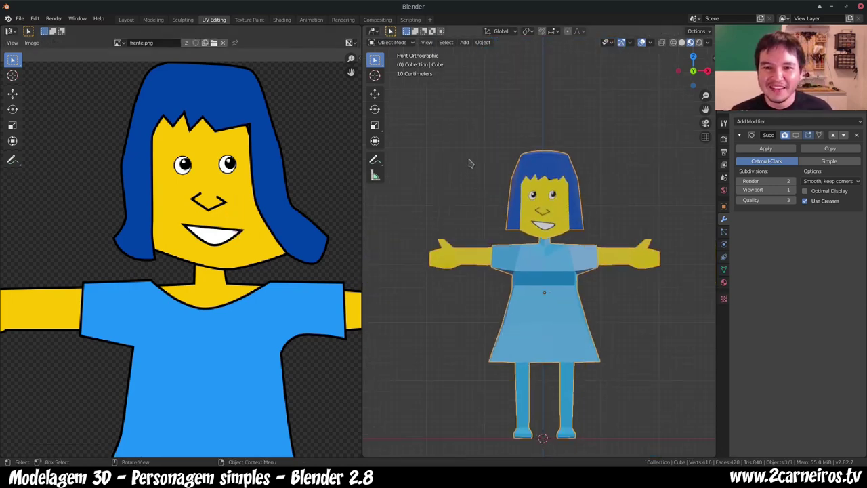
mouse_move(468, 162)
middle_down()
mouse_move(495, 187)
mouse_move(457, 164)
mouse_move(439, 187)
mouse_move(655, 174)
mouse_move(675, 187)
mouse_move(702, 186)
mouse_move(631, 216)
mouse_move(529, 189)
mouse_move(449, 124)
mouse_move(535, 222)
mouse_move(613, 223)
middle_up()
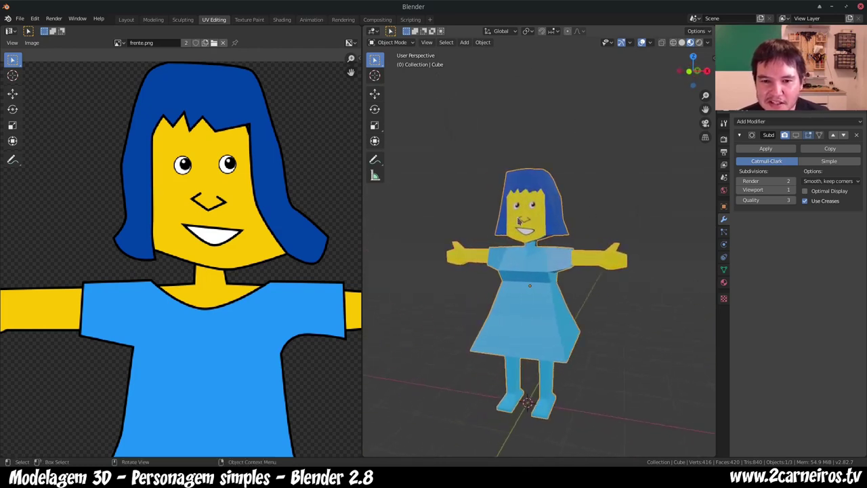
key(KP_1)
scroll(572, 117, up, 4)
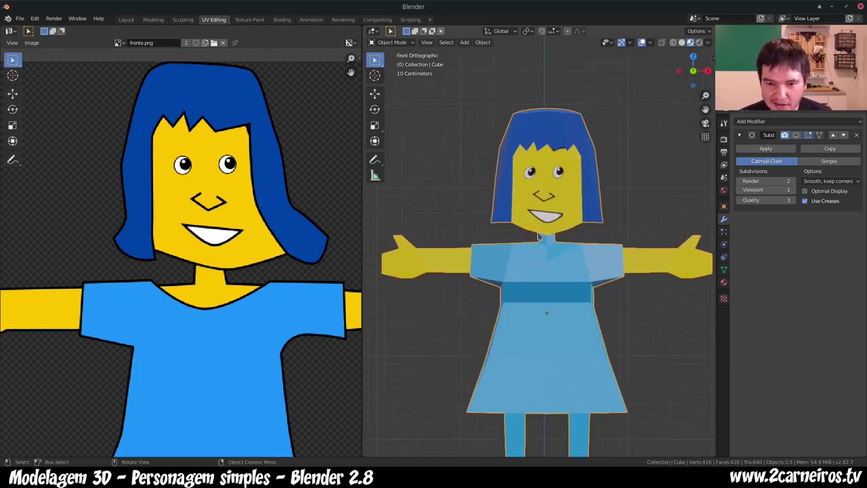
scroll(572, 117, up, 3)
key(Tab)
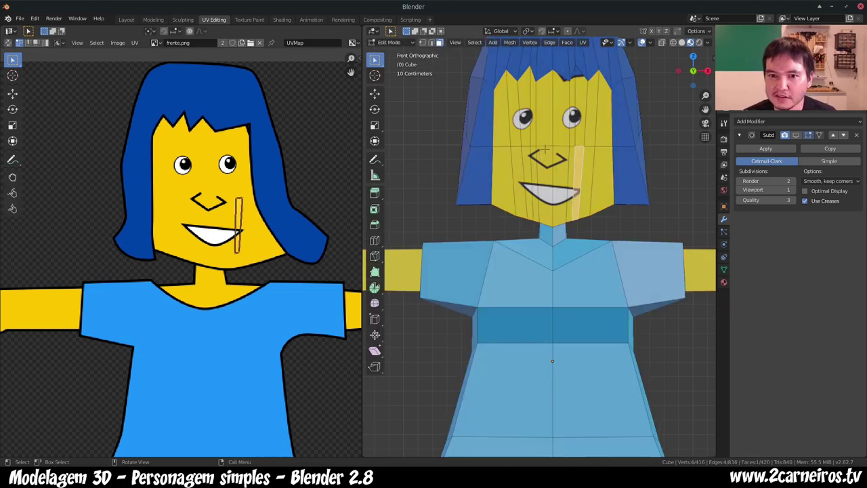
Step: Add a horizontal loop cut across the head at nose height
alt+click(549, 156)
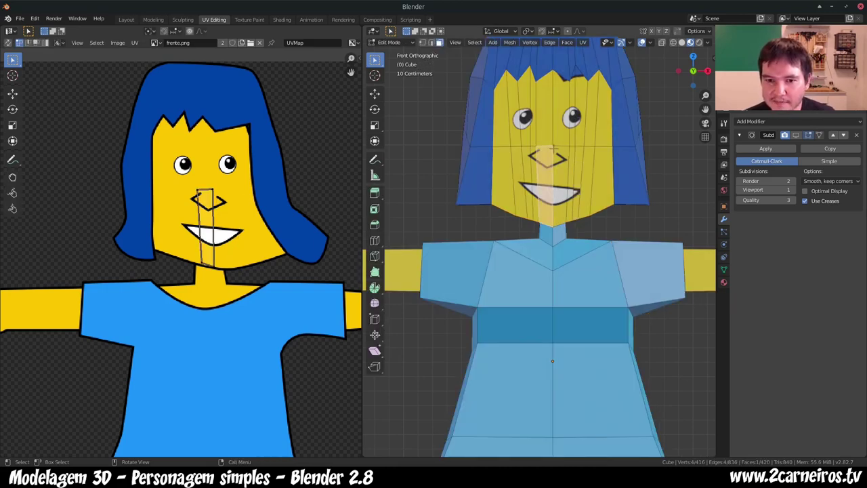
alt+click(555, 167)
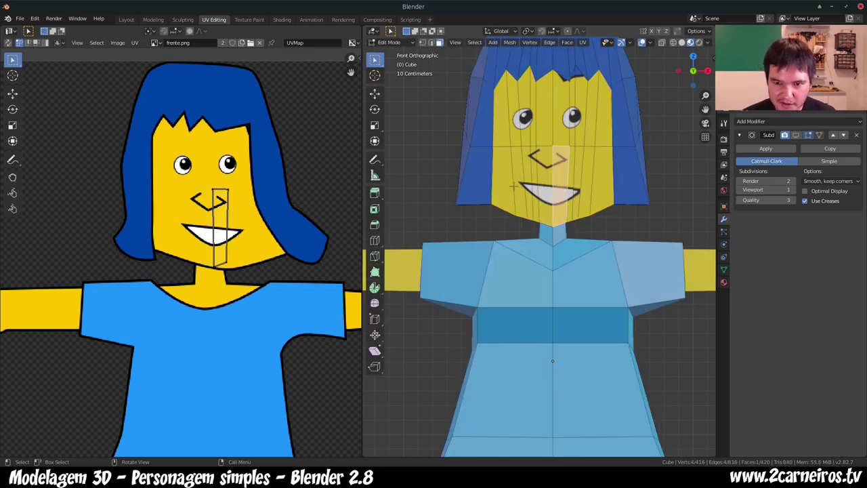
key(ctrl+r)
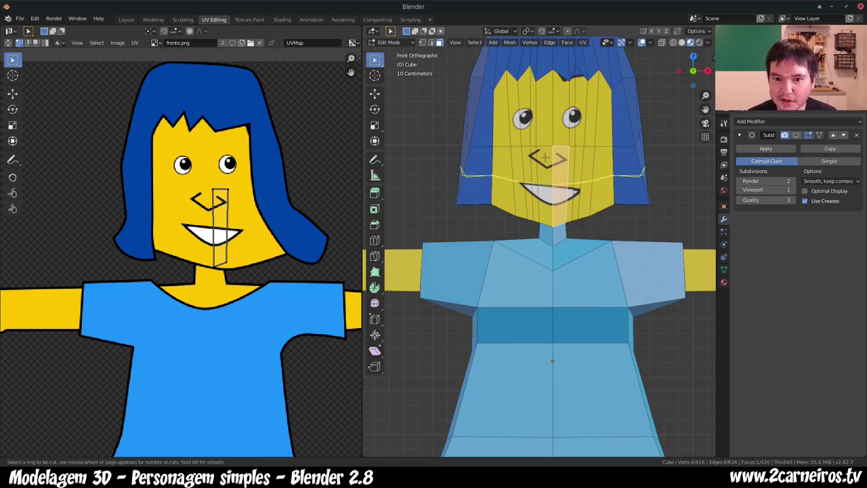
click(544, 169)
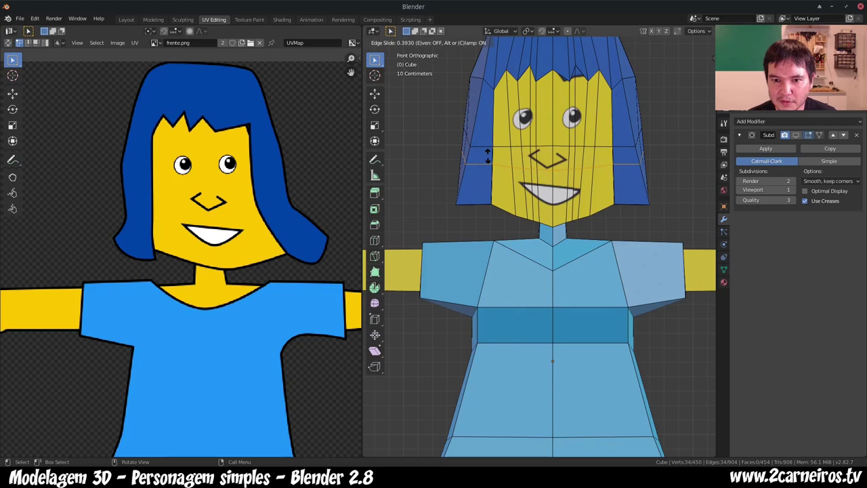
click(487, 154)
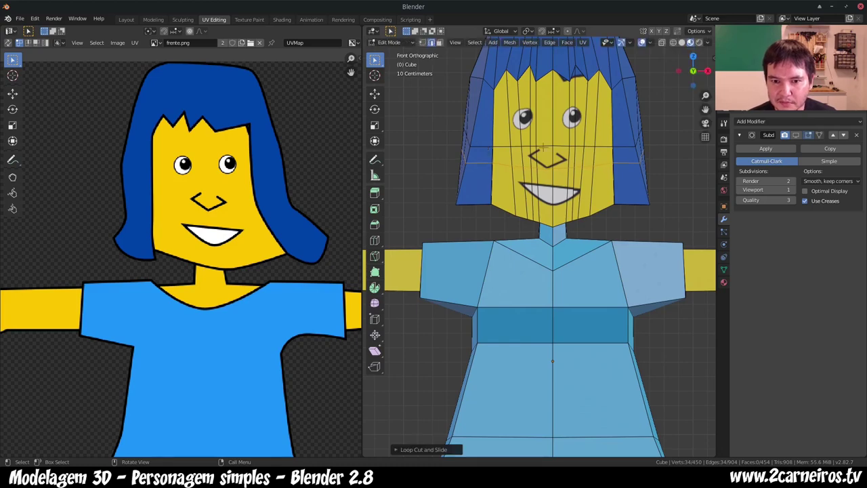
Step: Select the edge at the nose in edge mode and move it
scroll(545, 147, up, 4)
mouse_move(545, 147)
middle_down()
mouse_move(647, 309)
mouse_move(414, 341)
mouse_move(488, 380)
middle_up()
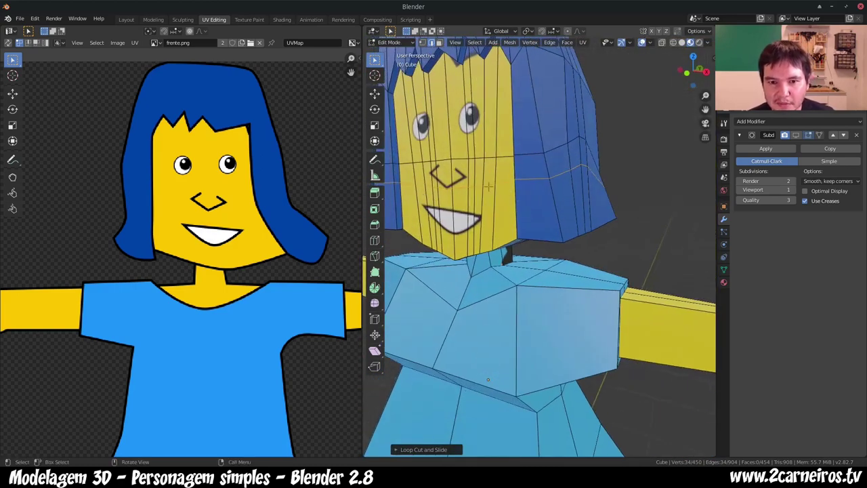
click(443, 172)
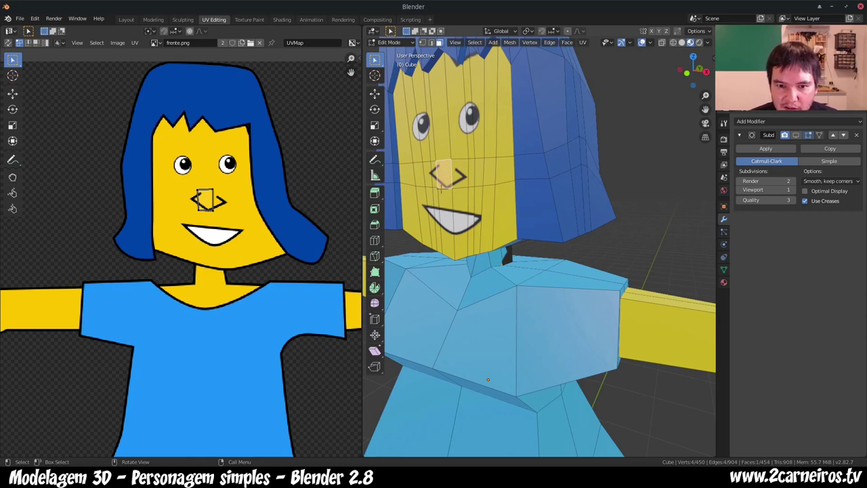
key(2)
click(444, 186)
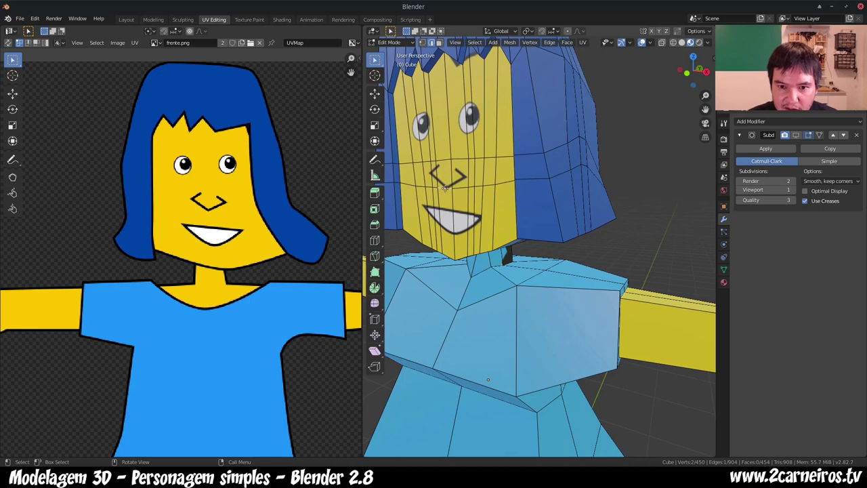
key(g)
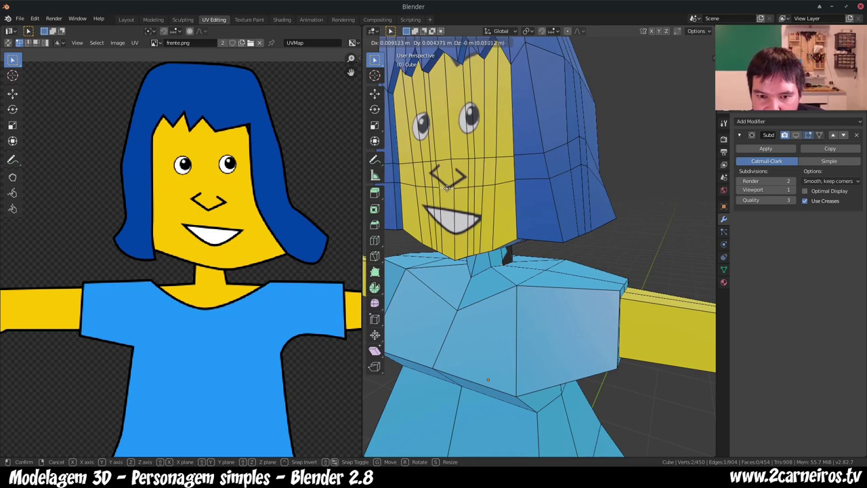
click(446, 188)
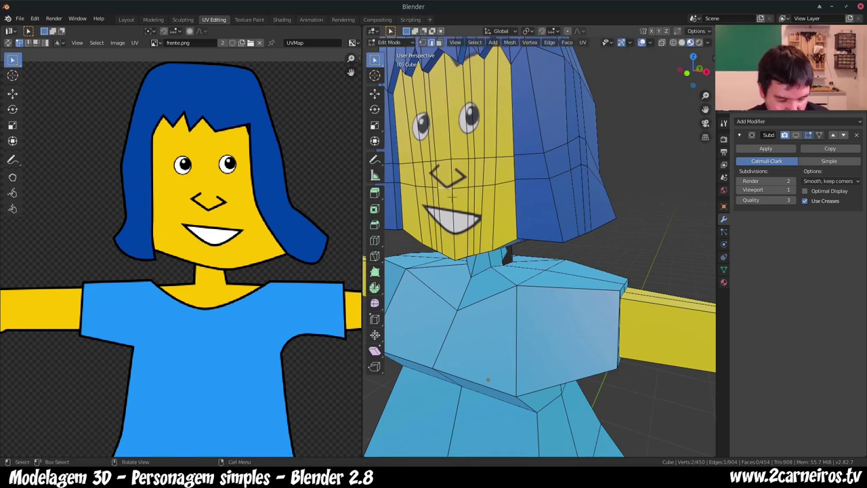
Step: Add a second loop just above the nose and pull the nose vertices forward
key(ctrl+r)
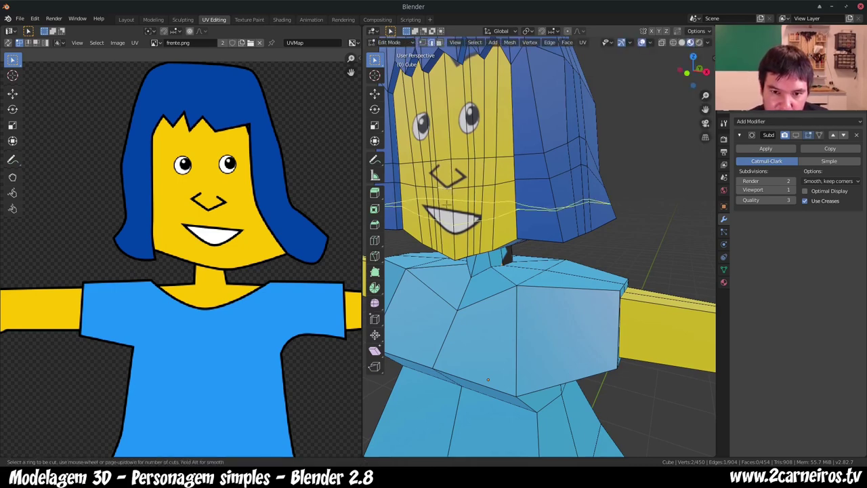
click(447, 203)
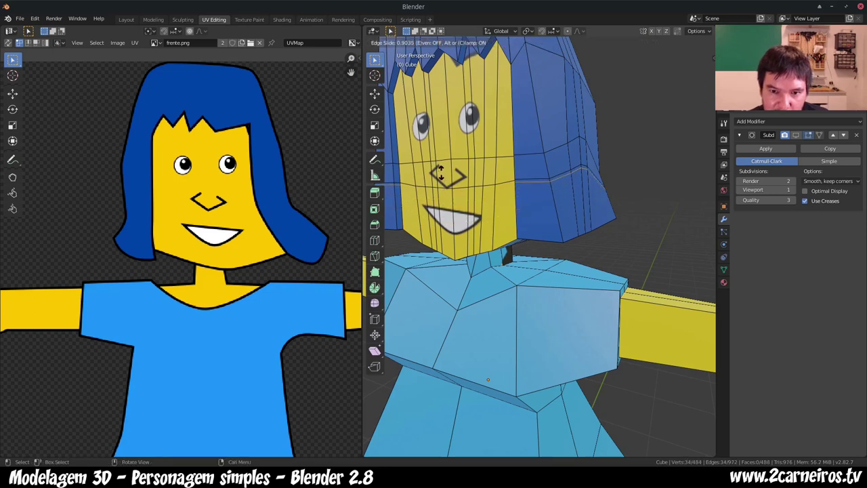
click(441, 173)
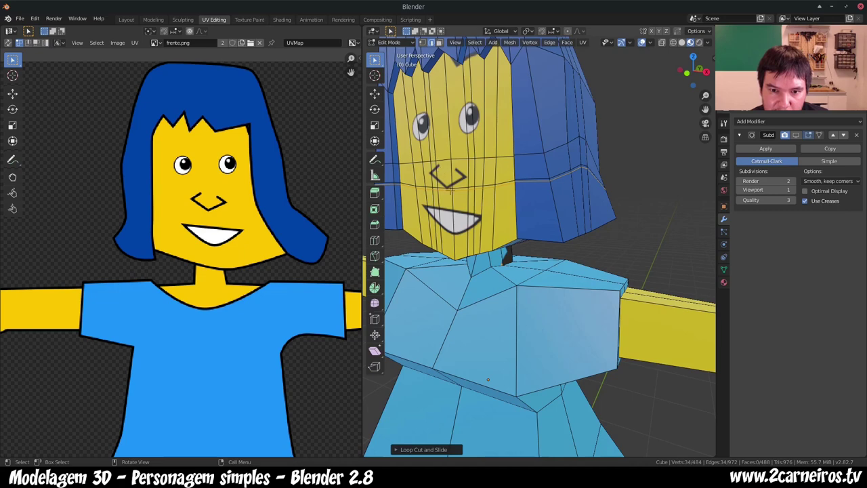
click(447, 181)
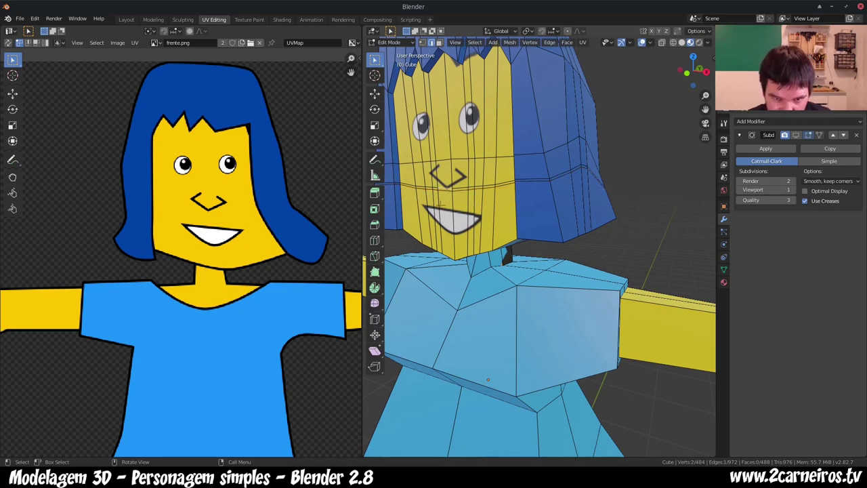
key(g)
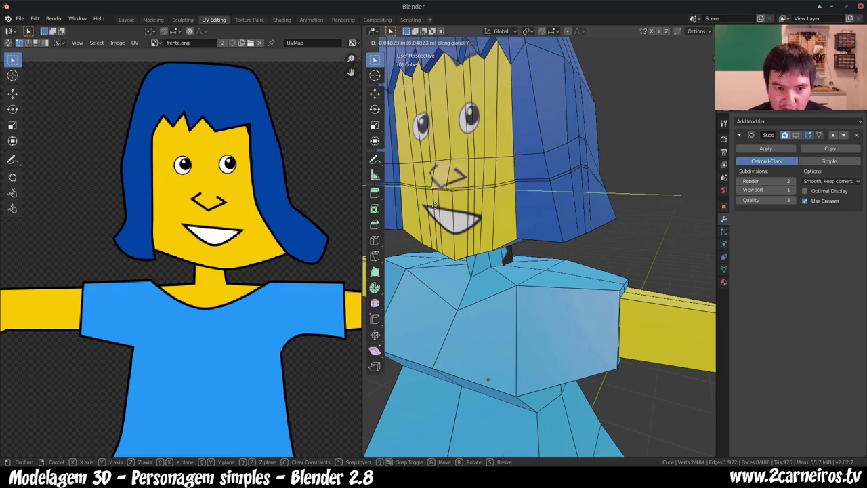
click(435, 210)
Step: Switch to Object Mode and orbit to view the whole character from the side
scroll(539, 248, down, 2)
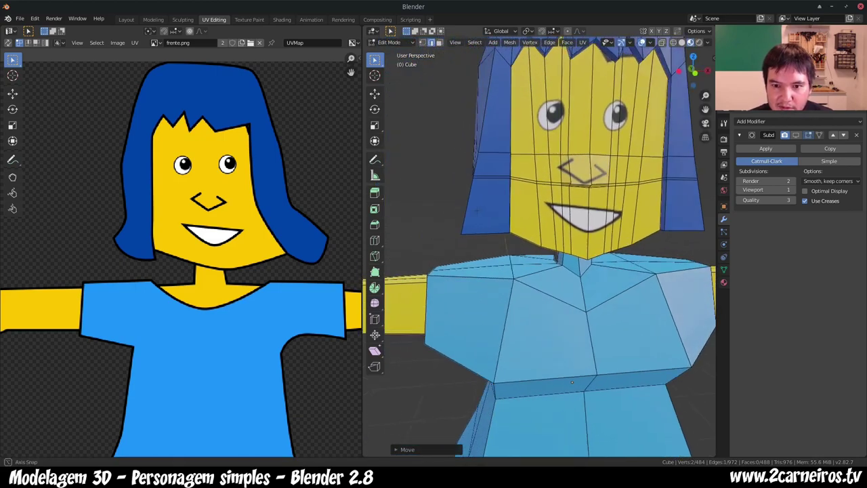
middle_drag(538, 247, 686, 93)
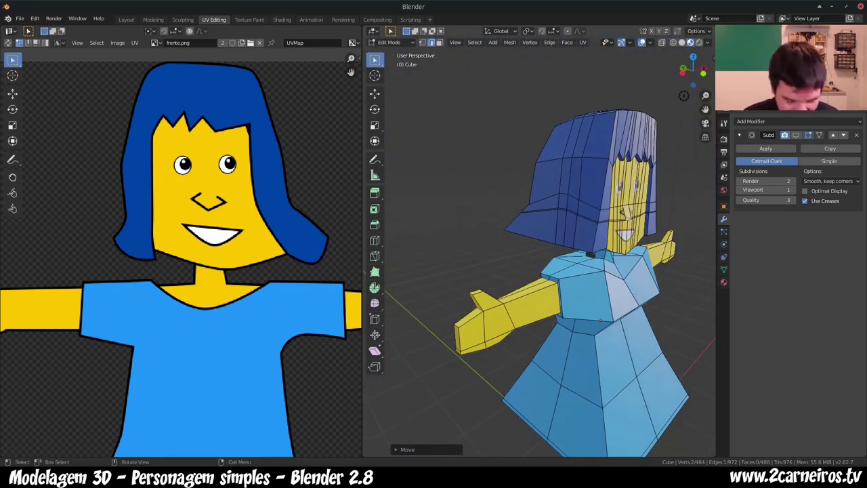
key(Tab)
mouse_move(515, 206)
middle_down()
mouse_move(561, 210)
mouse_move(459, 215)
middle_up()
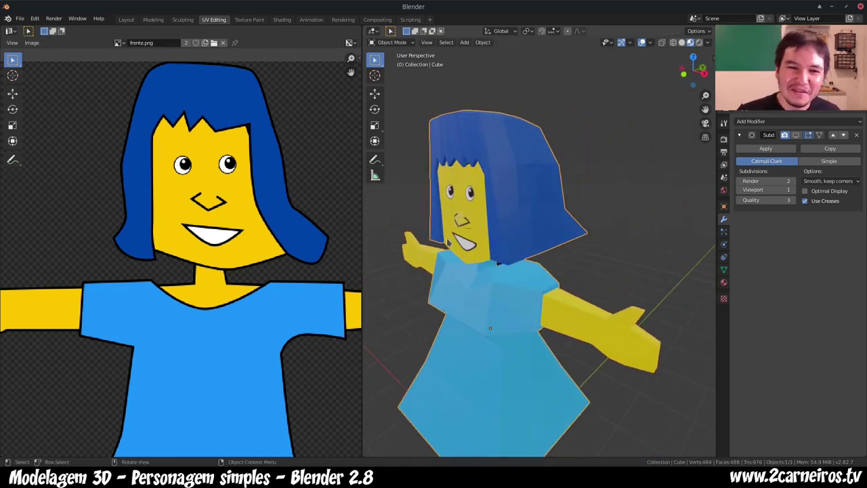
scroll(459, 215, up, 2)
middle_drag(459, 215, 517, 211)
scroll(494, 217, up, 2)
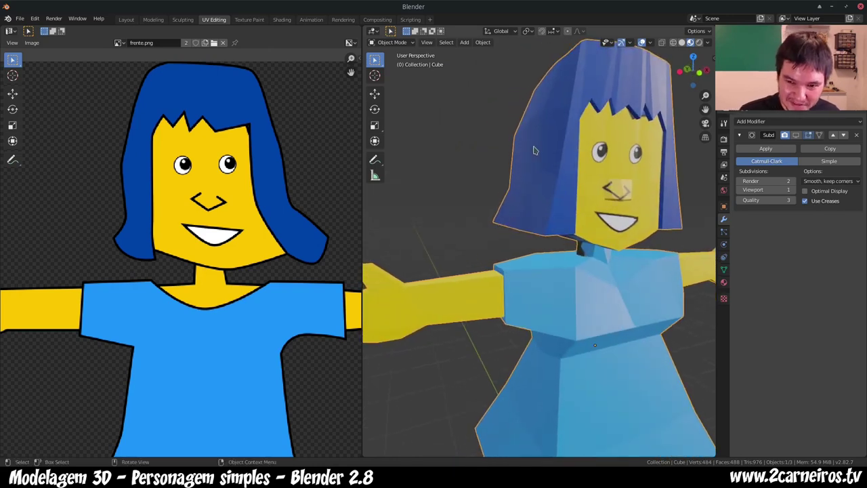
mouse_move(536, 156)
middle_down()
mouse_move(591, 165)
mouse_move(605, 196)
mouse_move(546, 197)
mouse_move(554, 305)
mouse_move(451, 321)
middle_up()
scroll(546, 196, down, 2)
scroll(553, 305, down, 3)
key(KP_1)
scroll(520, 291, up, 2)
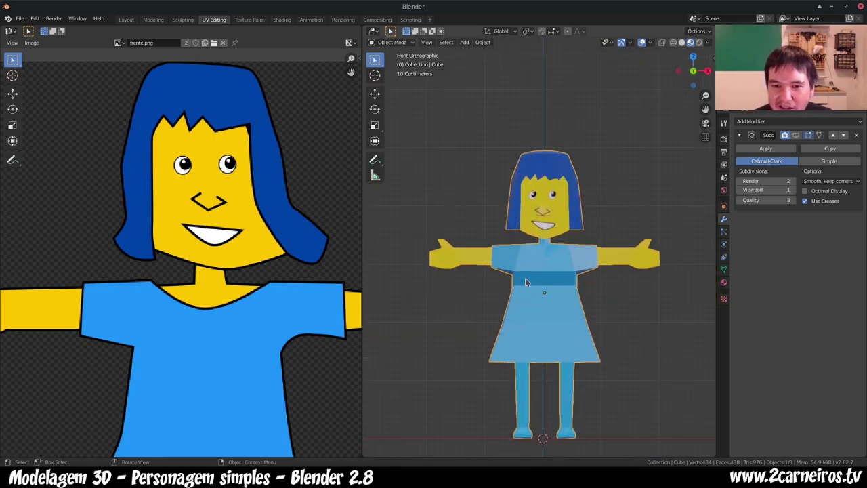
scroll(525, 277, up, 2)
mouse_move(529, 291)
middle_down()
mouse_move(528, 271)
mouse_move(530, 281)
middle_up()
scroll(530, 298, down, 2)
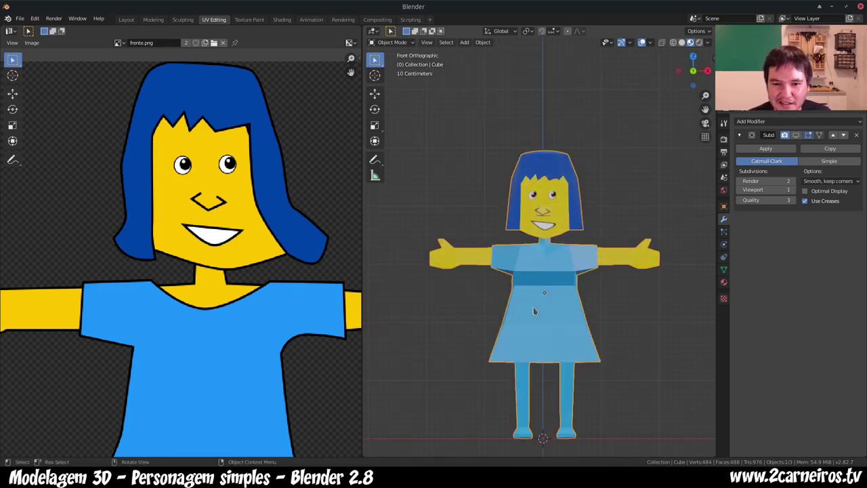
key(KP_1)
shift+middle_drag(530, 316, 519, 268)
scroll(555, 182, up, 3)
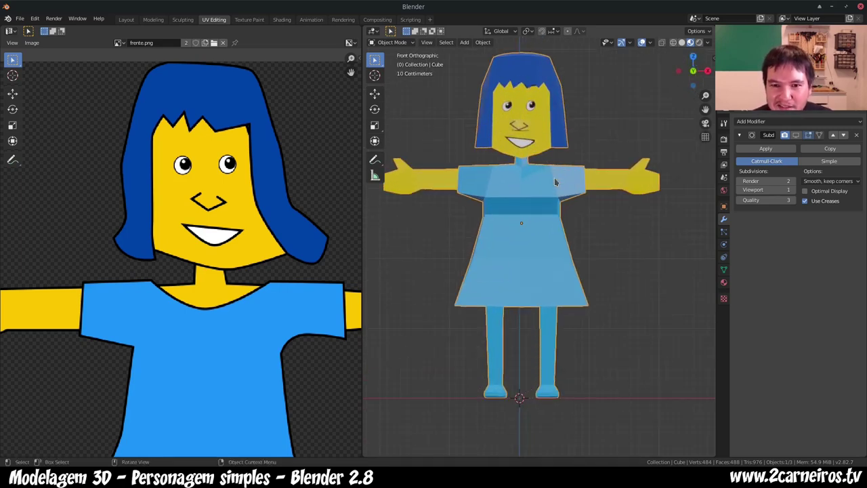
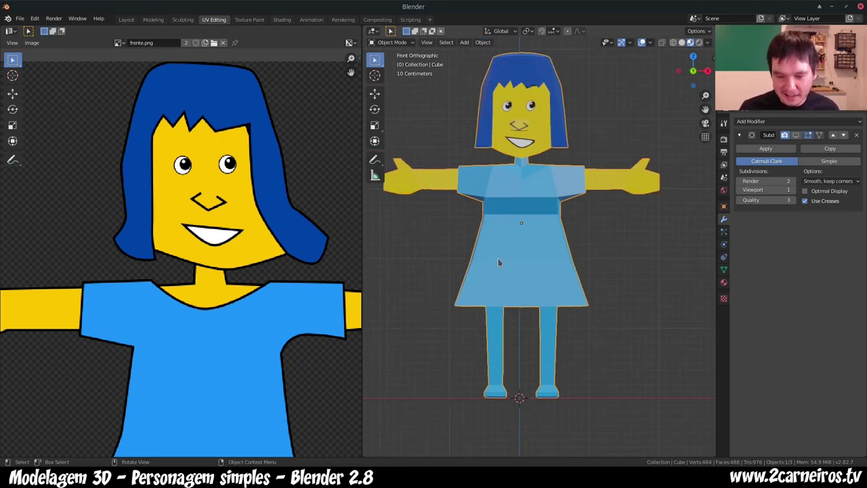
Step: Leave UV editing for the Modeling workspace, with the girl and camera in the 3D view
mouse_move(515, 234)
middle_down()
mouse_move(587, 238)
mouse_move(609, 272)
middle_up()
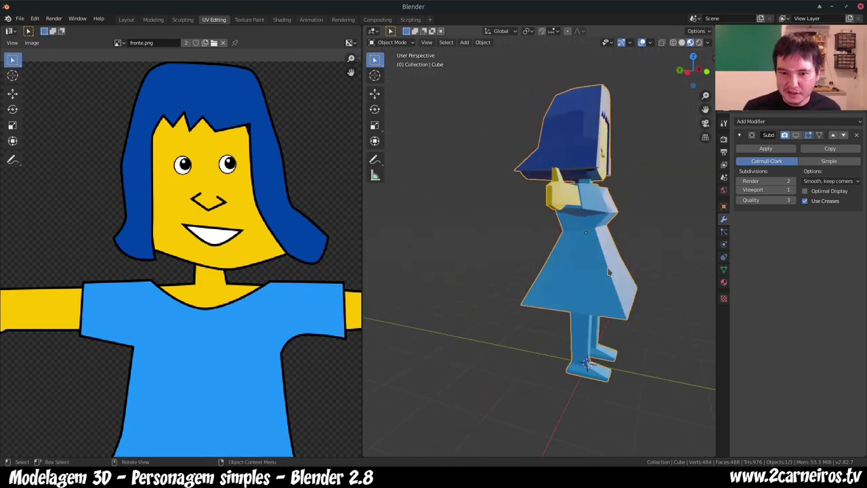
click(154, 19)
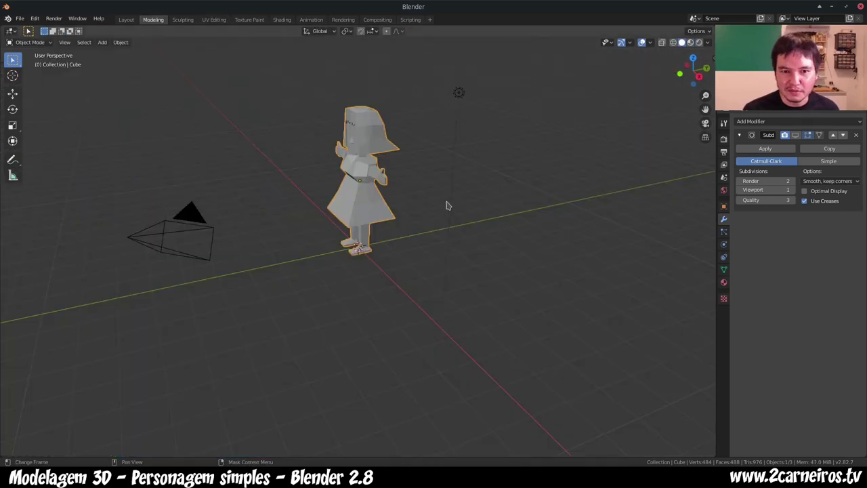
Step: Set viewport shading to Material Preview to show the girl's painted texture colours
mouse_move(446, 205)
middle_down()
mouse_move(426, 188)
mouse_move(519, 170)
middle_up()
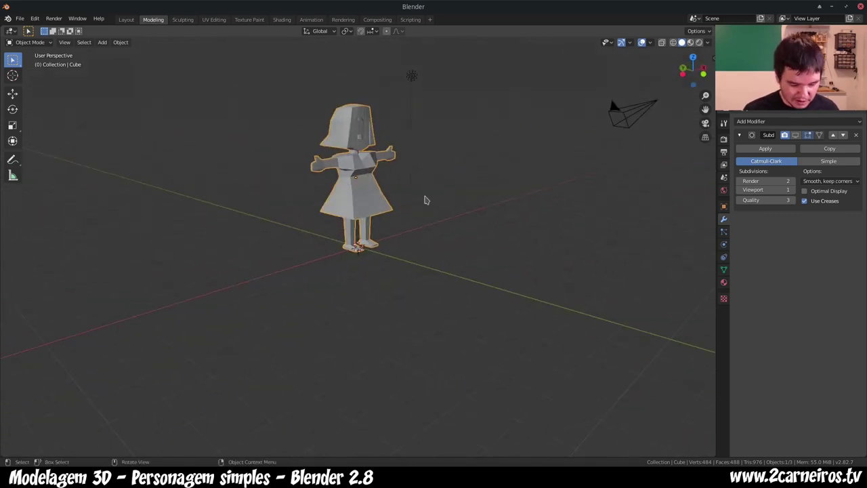
key(z)
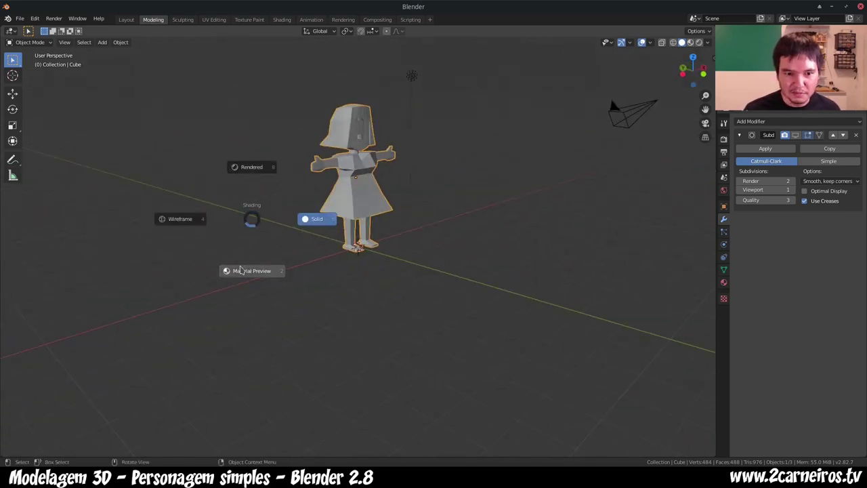
click(241, 272)
Step: Zoom in on the head, angle the view around the face, and enter Edit Mode
scroll(334, 145, up, 3)
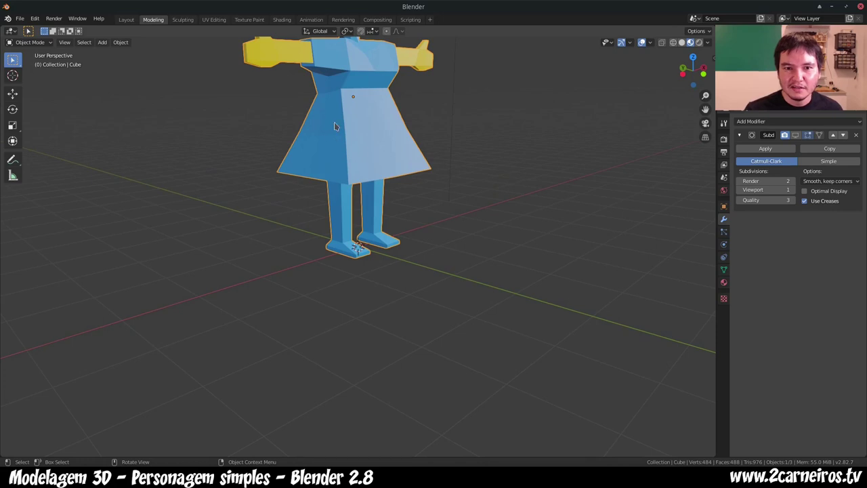
mouse_move(333, 126)
middle_down()
mouse_move(324, 204)
mouse_move(337, 197)
middle_up()
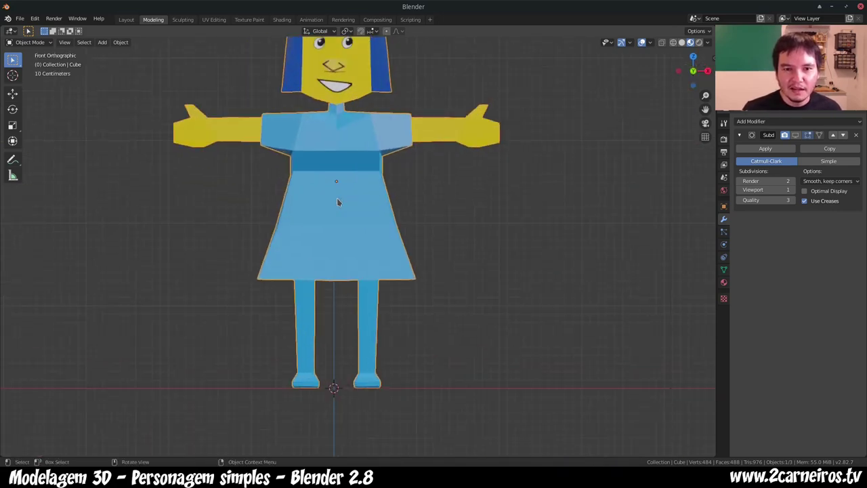
scroll(339, 169, up, 1)
scroll(340, 139, up, 2)
scroll(379, 149, up, 2)
scroll(390, 159, up, 2)
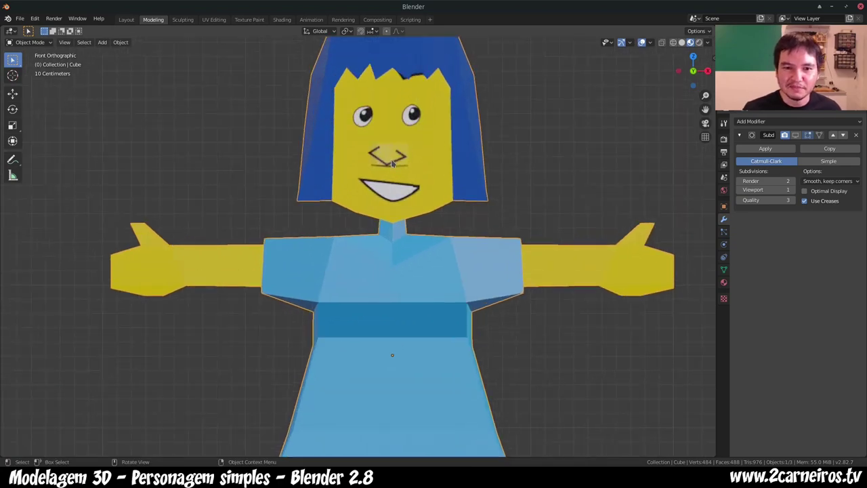
middle_drag(391, 163, 419, 166)
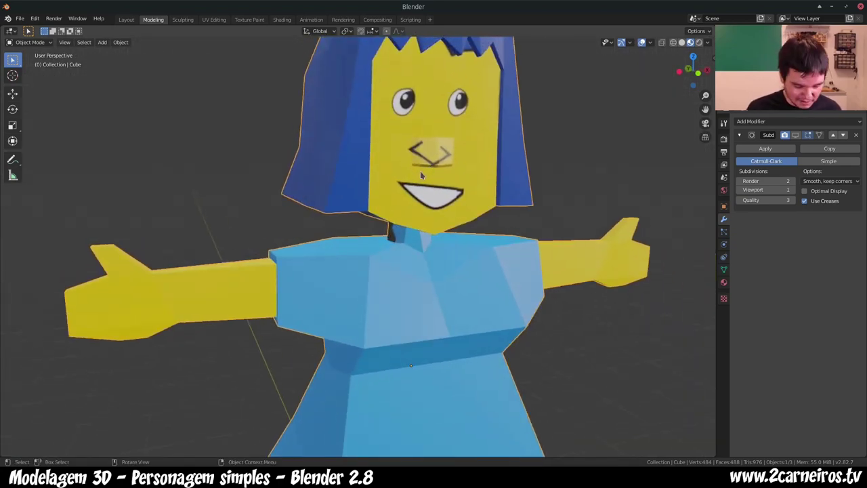
key(Tab)
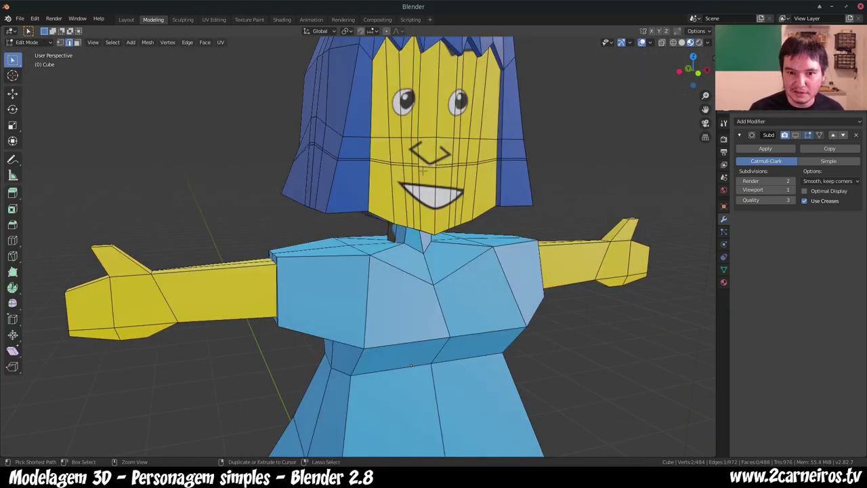
Step: Undo the extra horizontal loop across face and hair, then shift a vertex beside the mouth
key(ctrl+z)
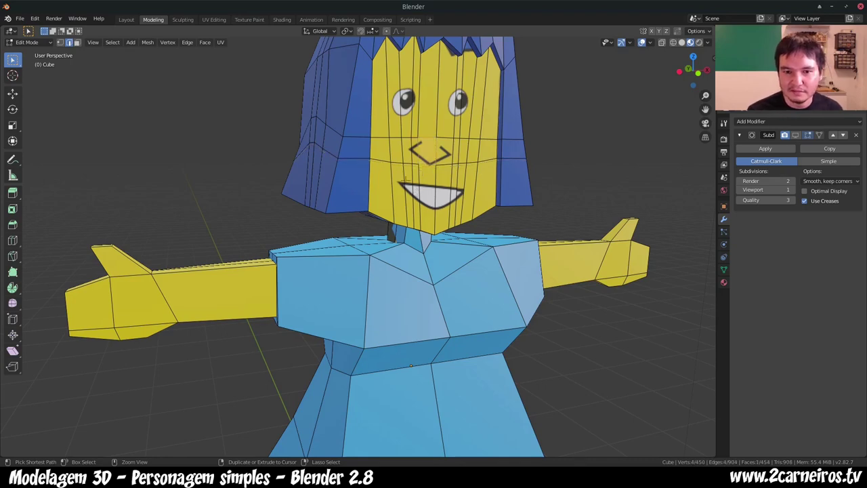
middle_drag(405, 180, 433, 163)
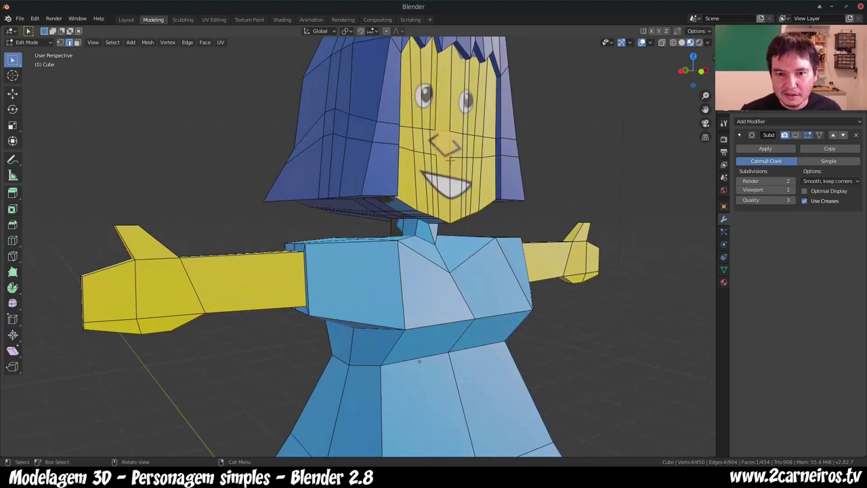
key(1)
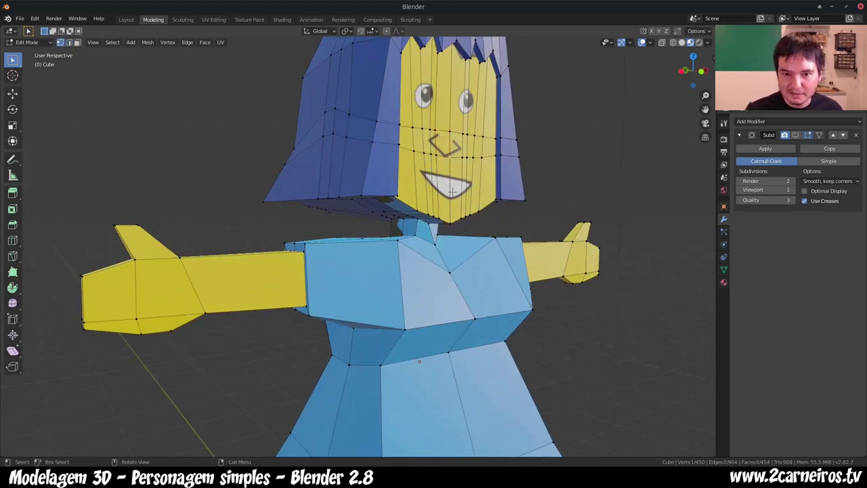
key(g)
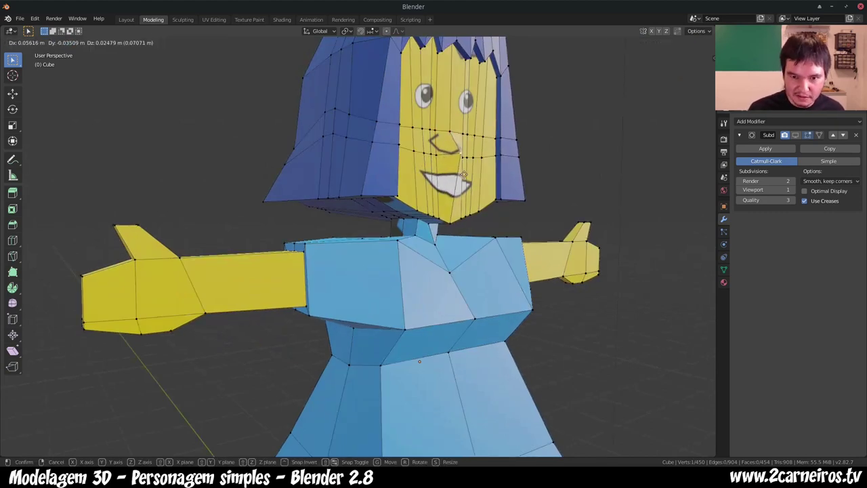
key(x)
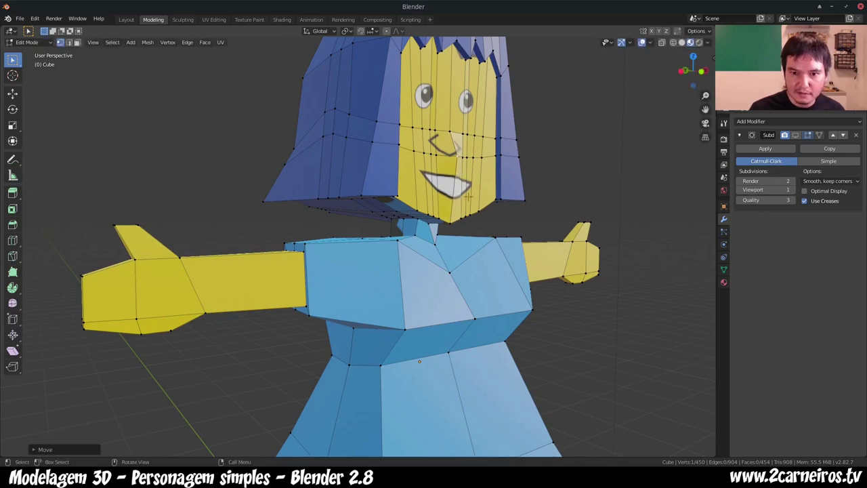
click(466, 193)
Step: Orbit around the girl and return to the straight front view
mouse_move(467, 196)
middle_down()
mouse_move(407, 203)
mouse_move(510, 247)
middle_up()
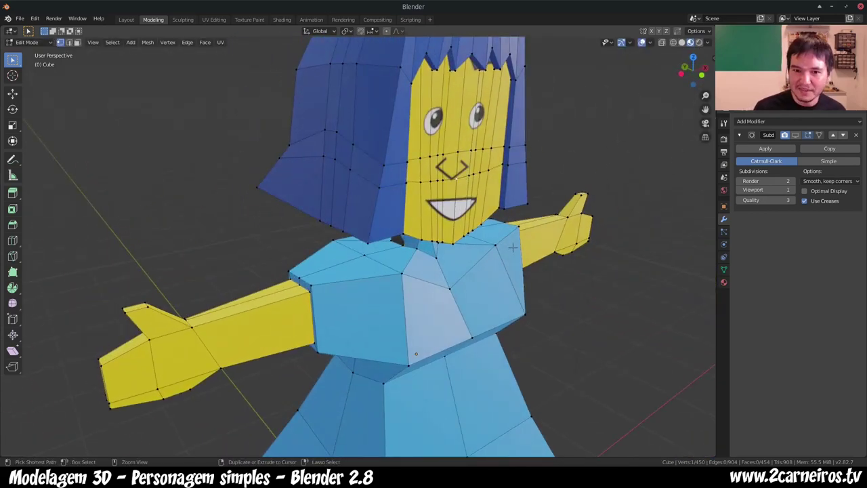
alt+middle_drag(452, 245, 474, 38)
scroll(449, 239, down, 3)
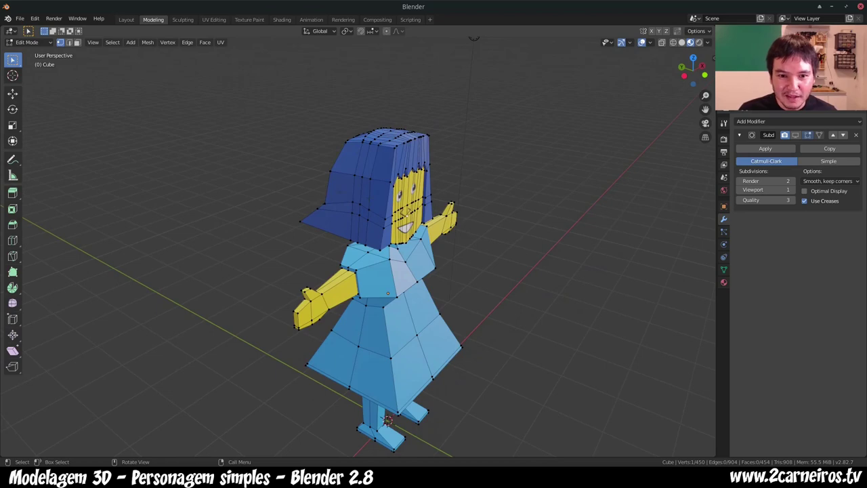
key(KP_1)
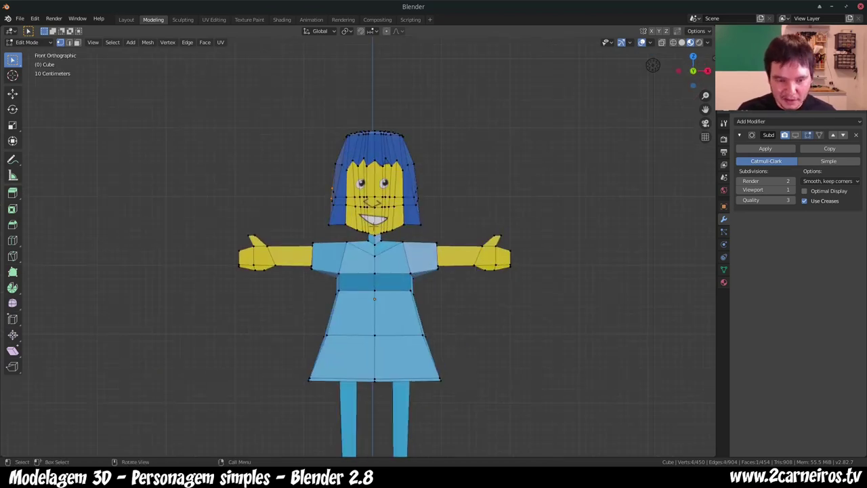
Step: Move two vertices on the left edge of the hair outline
key(g)
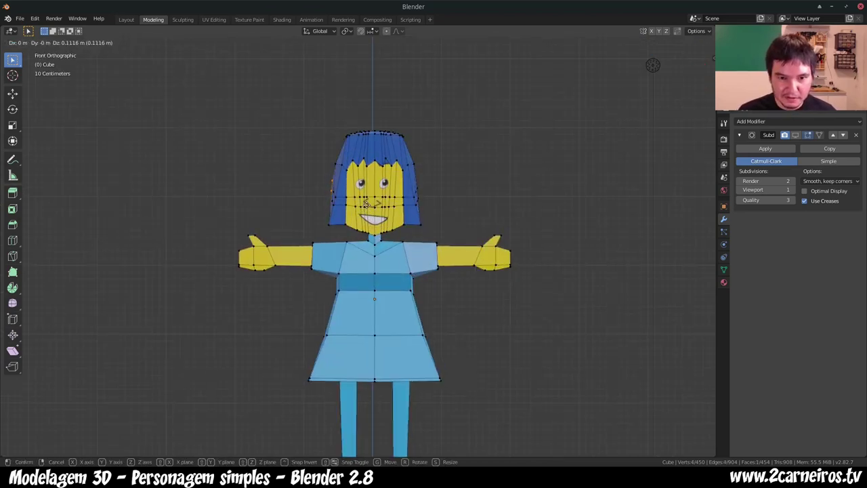
click(359, 201)
click(332, 164)
key(g)
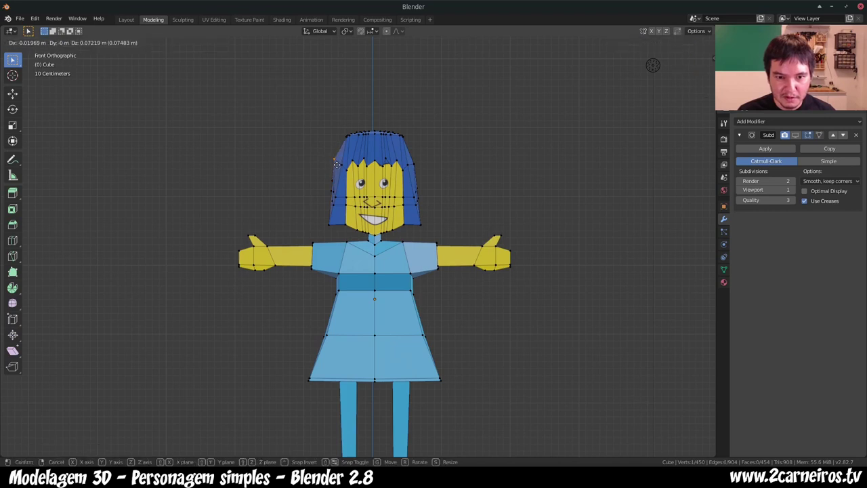
click(340, 165)
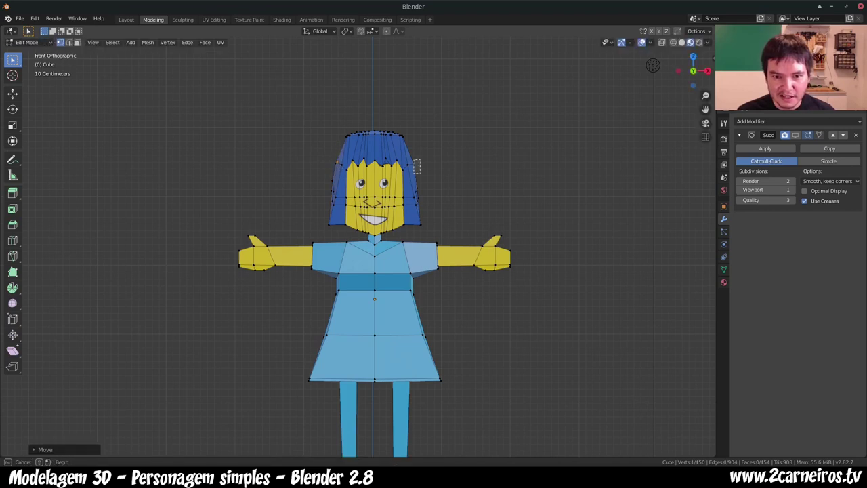
Step: Move two vertices on the right edge of the hair outline, then orbit to the side
click(414, 165)
key(g)
click(419, 178)
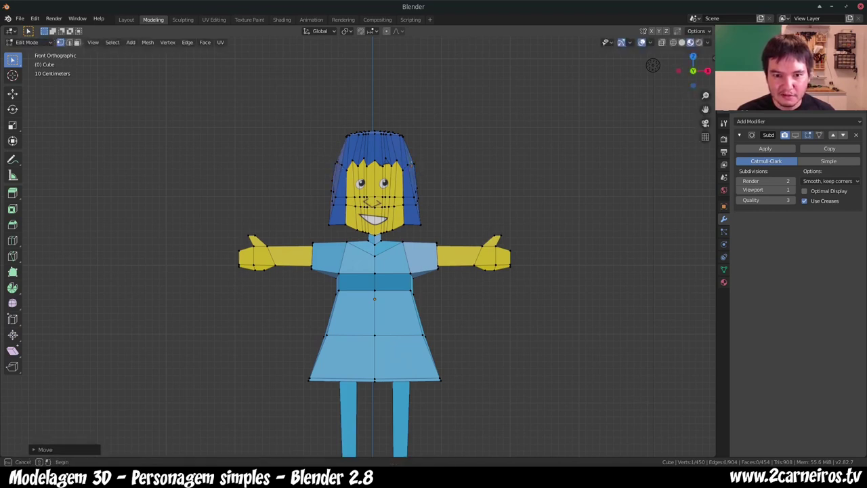
click(418, 176)
key(g)
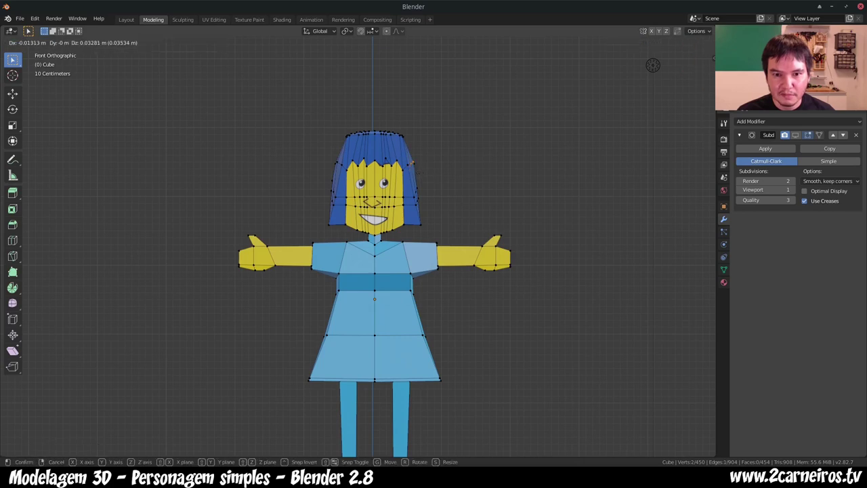
click(652, 65)
middle_drag(652, 65, 156, 208)
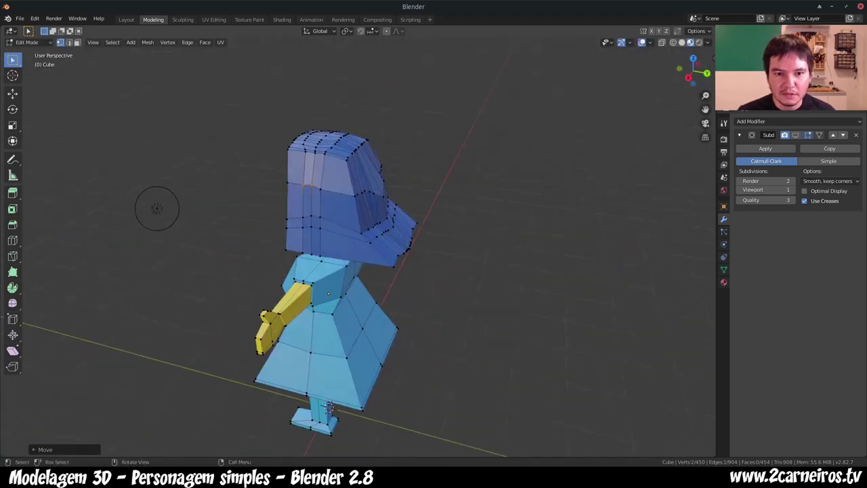
Step: Move back-of-head and upper-head vertices with proportional falloff from a rear view
mouse_move(136, 247)
middle_down()
mouse_move(231, 244)
mouse_move(320, 176)
middle_up()
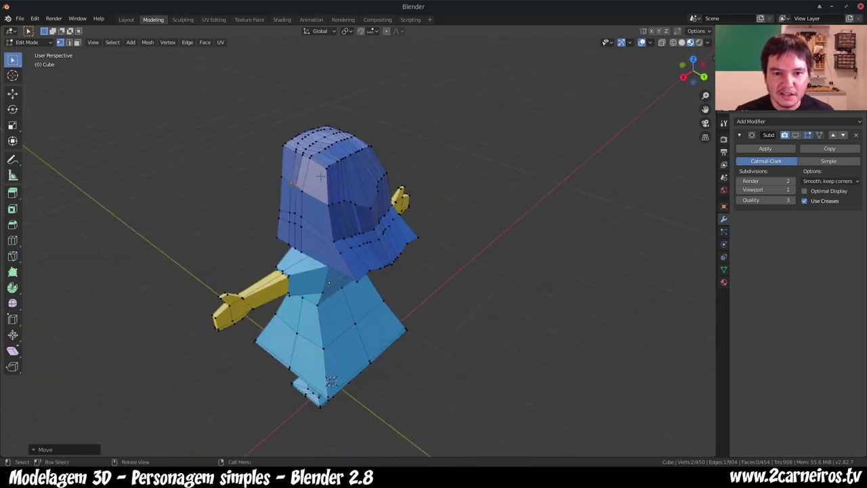
mouse_move(317, 158)
mouse_down()
mouse_move(351, 177)
mouse_move(338, 180)
mouse_up()
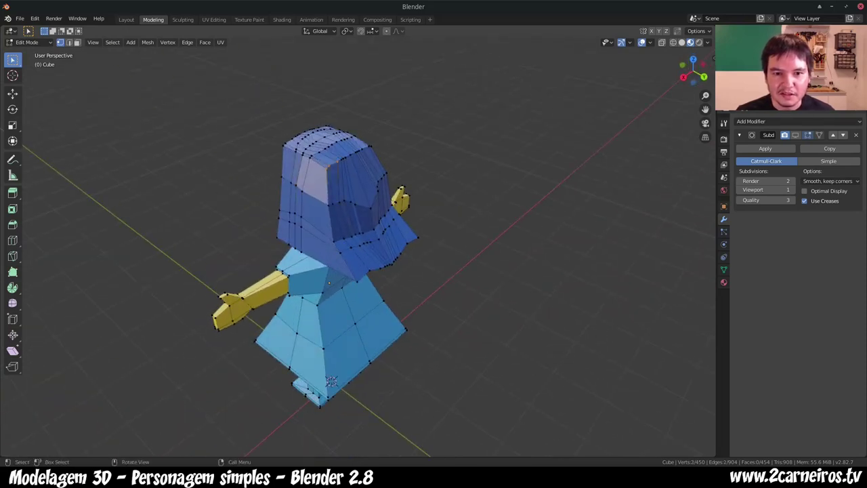
key(g)
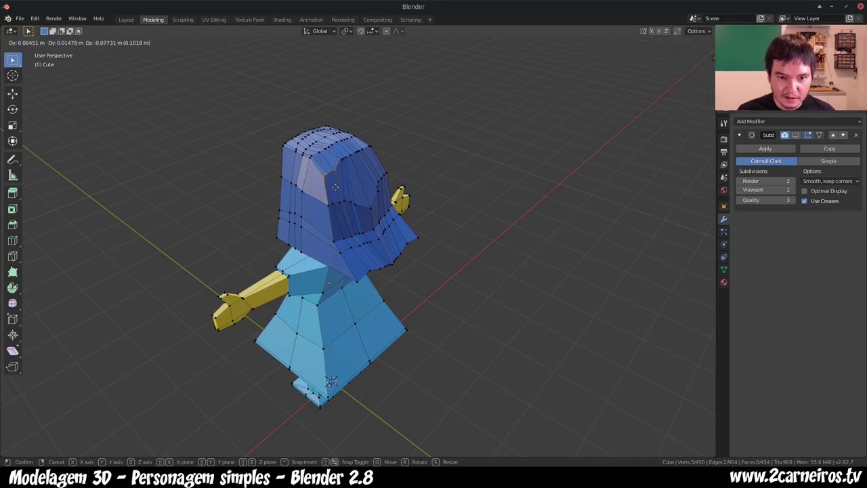
key(Return)
middle_drag(379, 270, 447, 271)
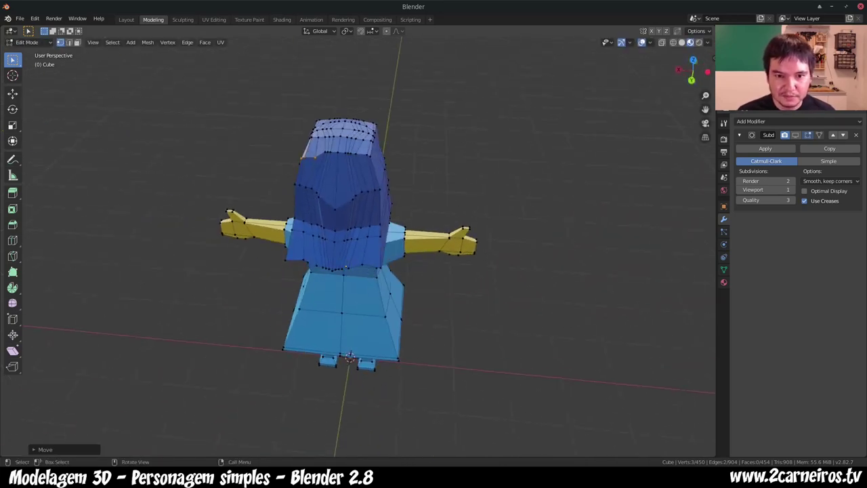
drag(353, 150, 376, 164)
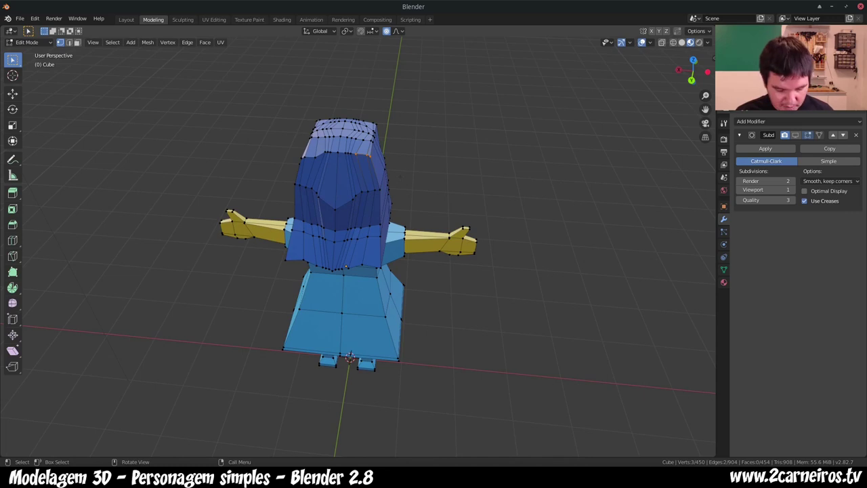
key(g)
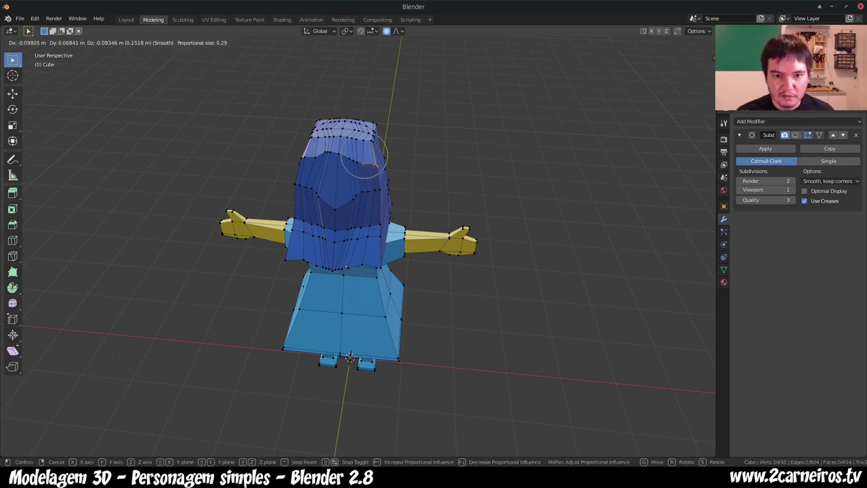
click(364, 161)
middle_drag(364, 161, 460, 177)
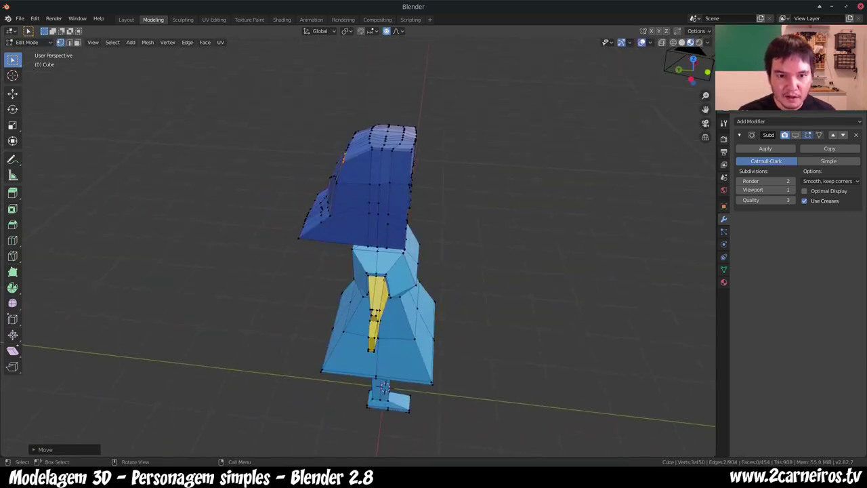
Step: Soft-move more head vertices and a vertex on the hair edge
key(g)
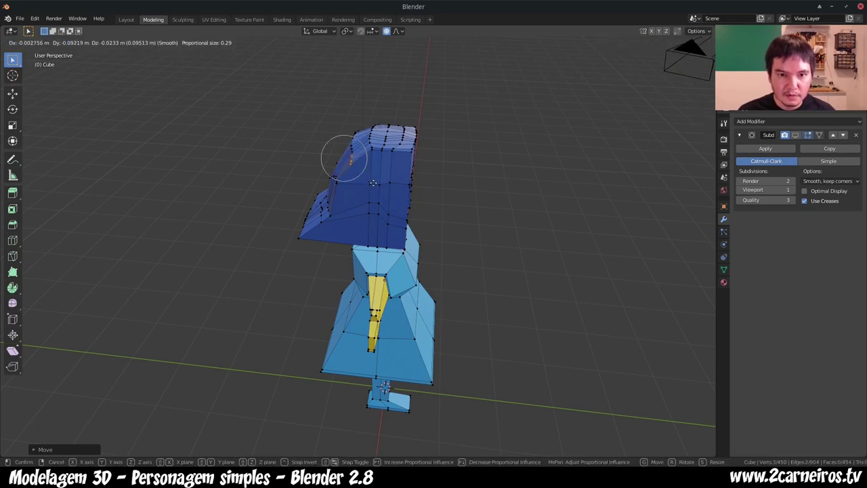
click(352, 160)
click(337, 182)
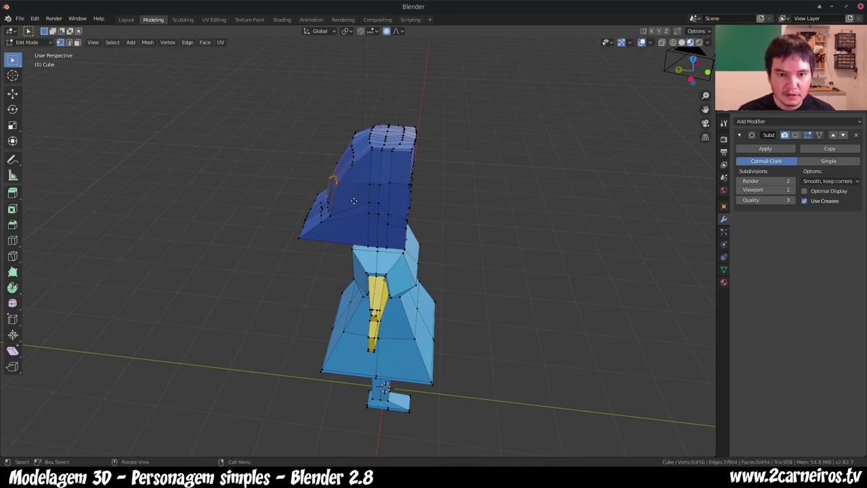
key(g)
click(357, 203)
mouse_move(357, 203)
middle_down()
mouse_move(505, 82)
mouse_move(379, 95)
middle_up()
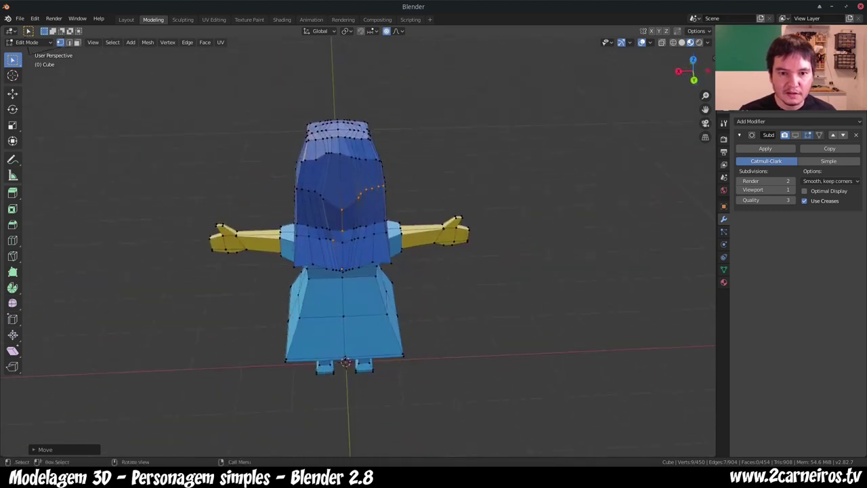
Step: Move the back hair vertices and shrink them slightly to curve the hairline
key(g)
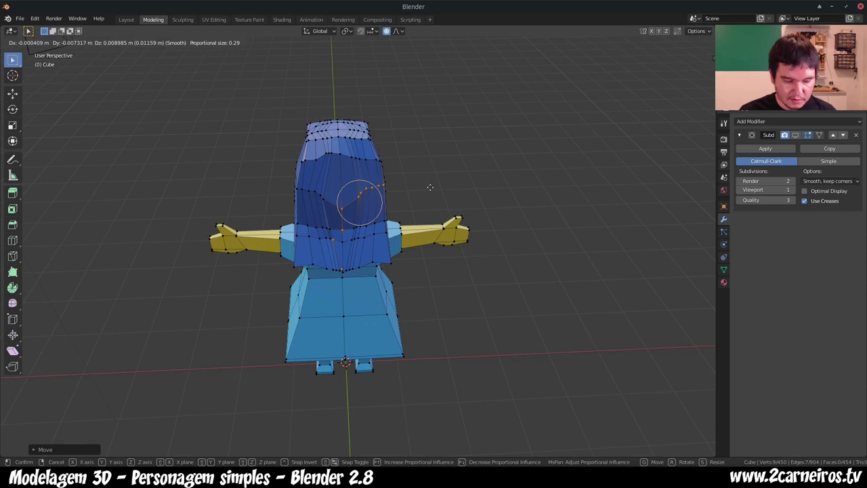
click(429, 187)
key(s)
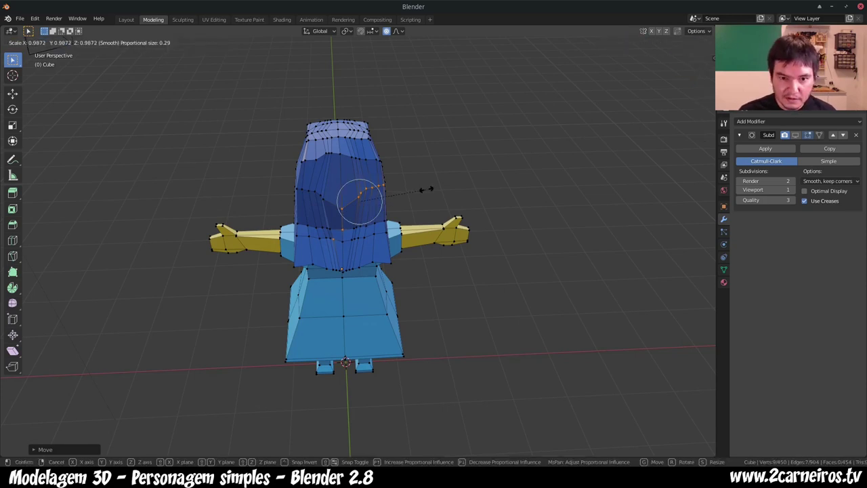
click(415, 198)
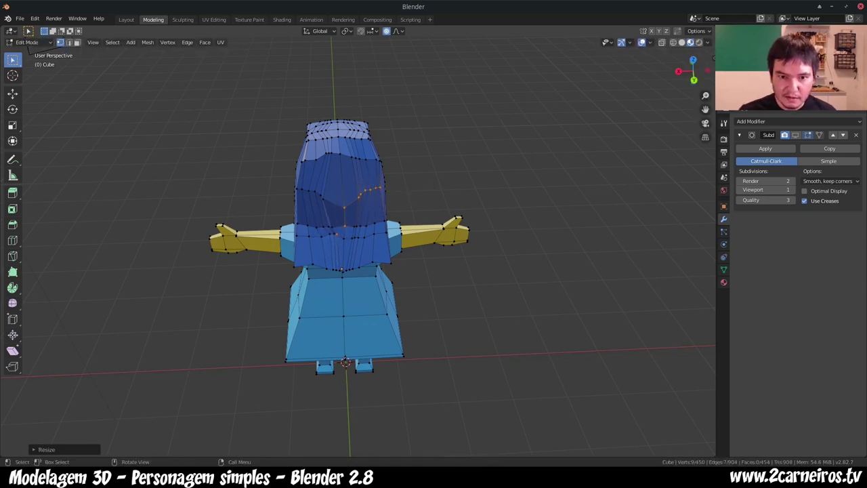
middle_drag(357, 244, 407, 257)
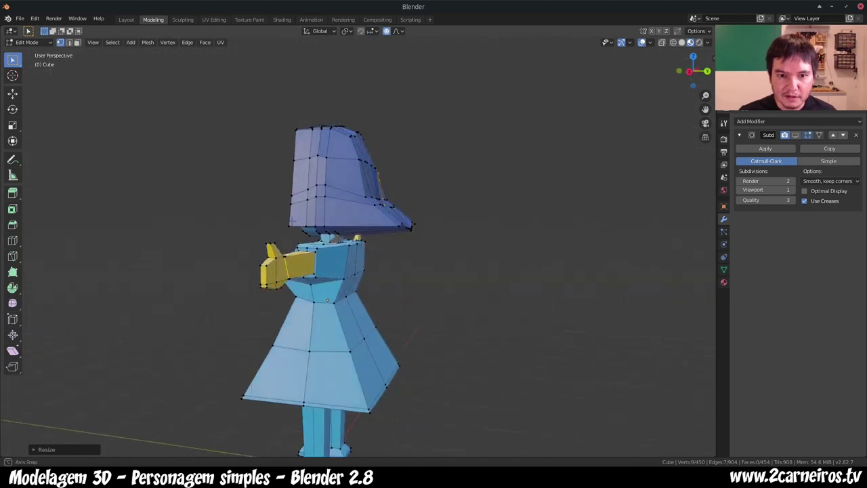
Step: In right side view with X-ray on, select the hair's back edge and nudge it
middle_drag(327, 300, 329, 415)
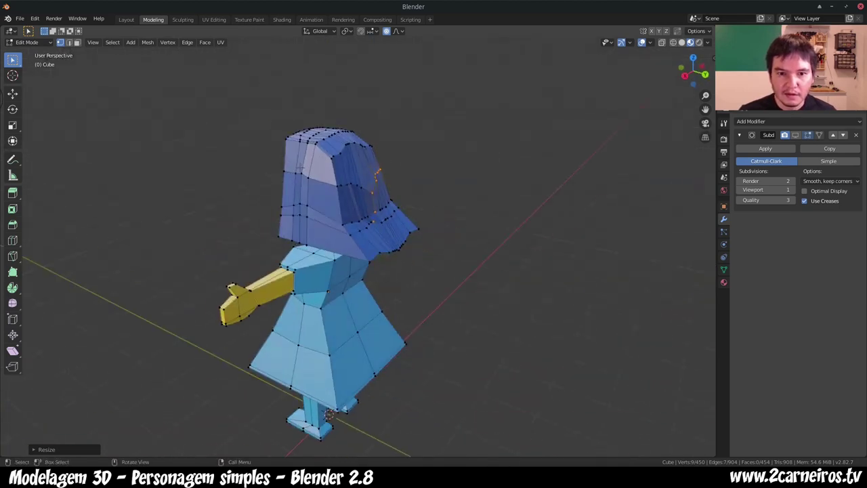
key(KP_3)
drag(367, 151, 427, 197)
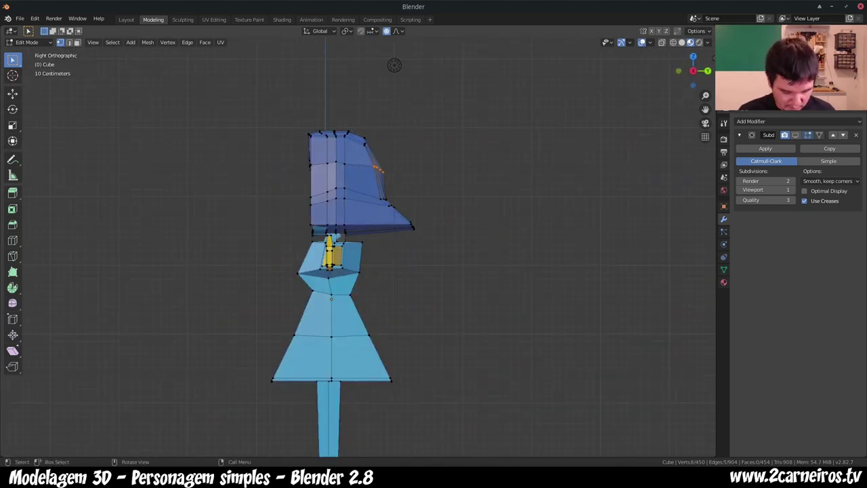
key(alt+z)
shift+drag(365, 154, 401, 177)
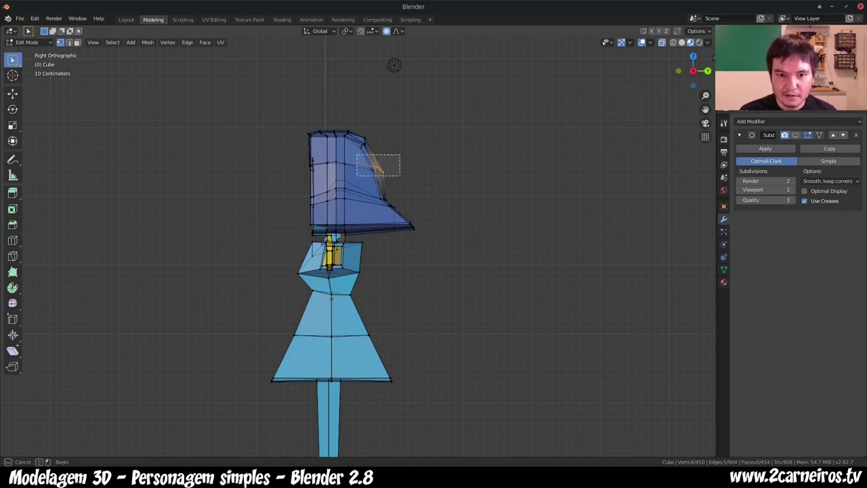
key(g)
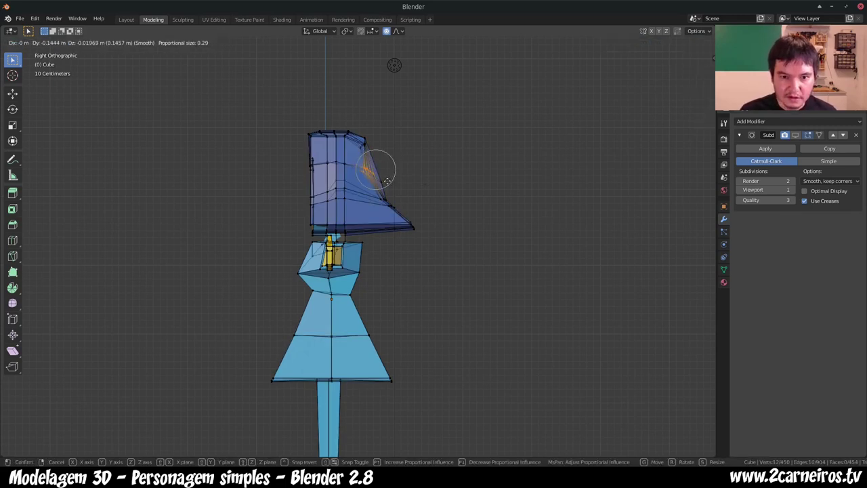
key(Return)
Step: Soft-move more crown vertices, then select the side hair strands in front view
shift+drag(348, 111, 386, 164)
key(c)
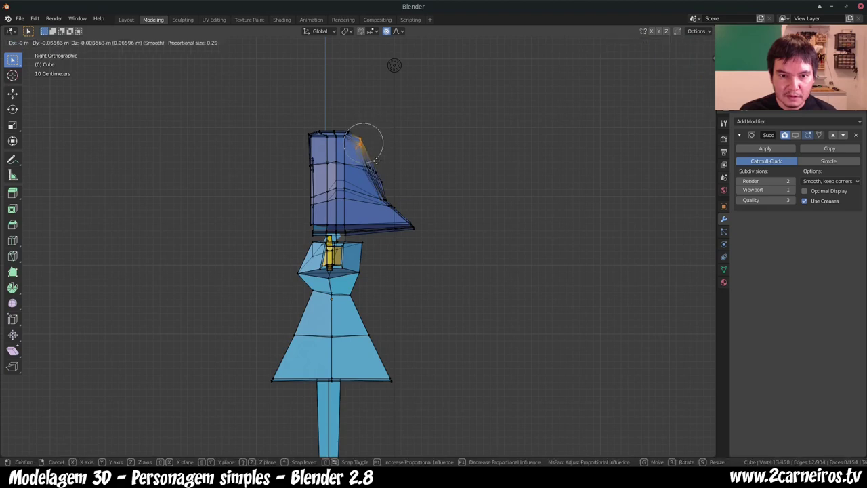
key(Escape)
key(g)
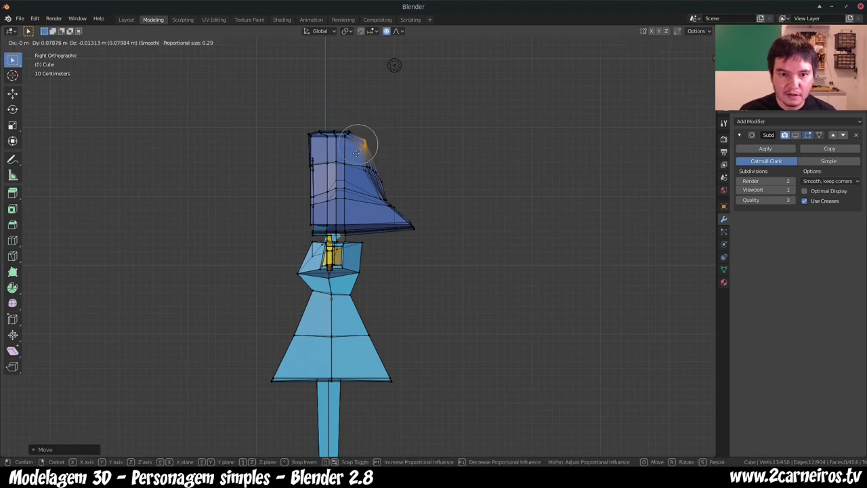
key(Return)
drag(323, 161, 353, 198)
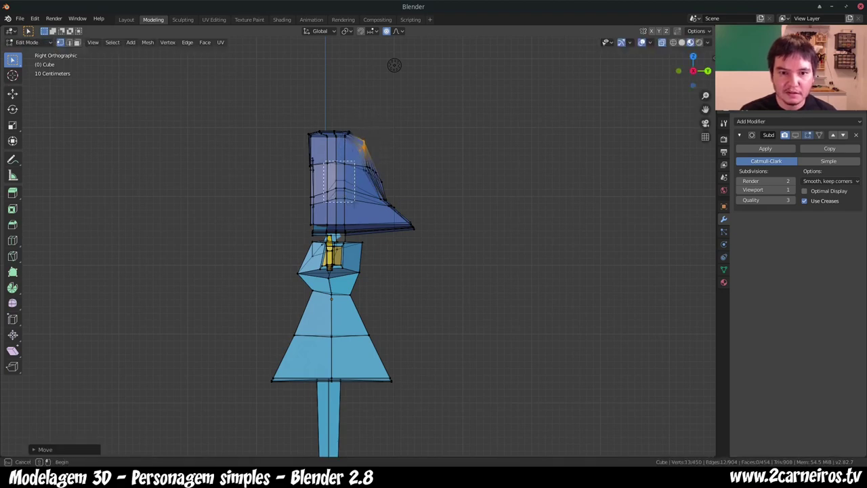
key(KP_1)
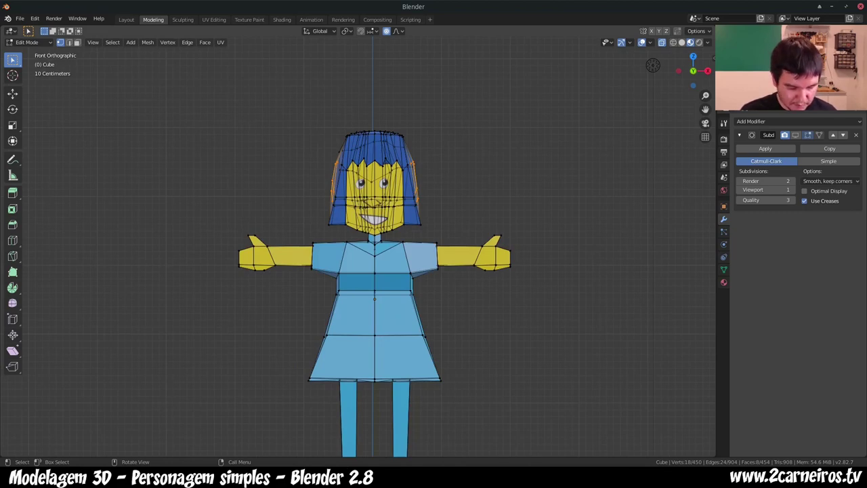
Step: Shrink the side hair strands twice (about 0.93 and 0.92), repositioning them in between
key(s)
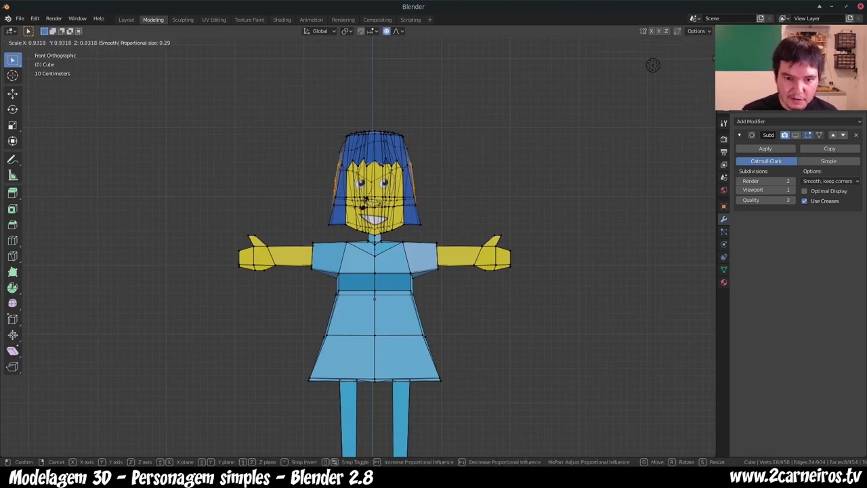
click(652, 65)
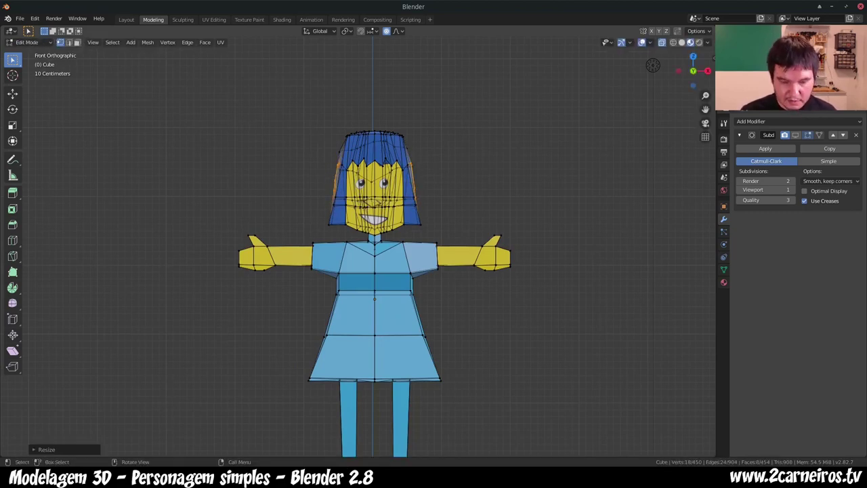
key(g)
click(652, 65)
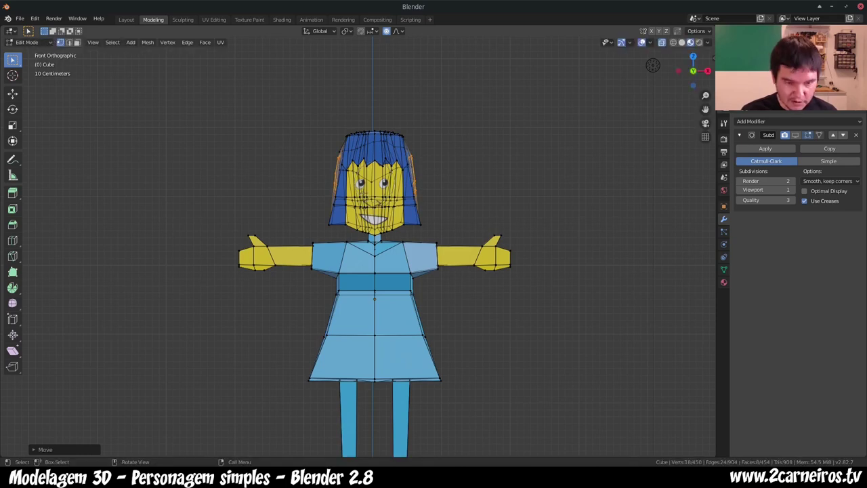
key(s)
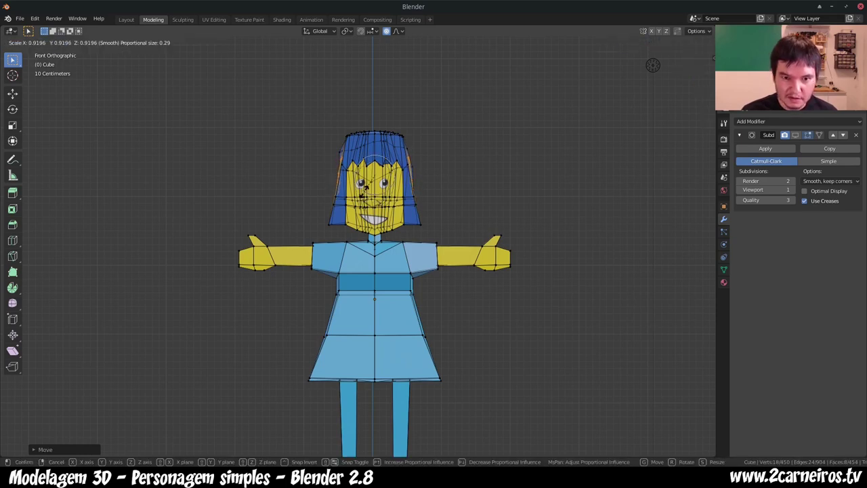
click(652, 65)
mouse_move(652, 65)
middle_down()
mouse_move(407, 97)
mouse_move(652, 65)
middle_up()
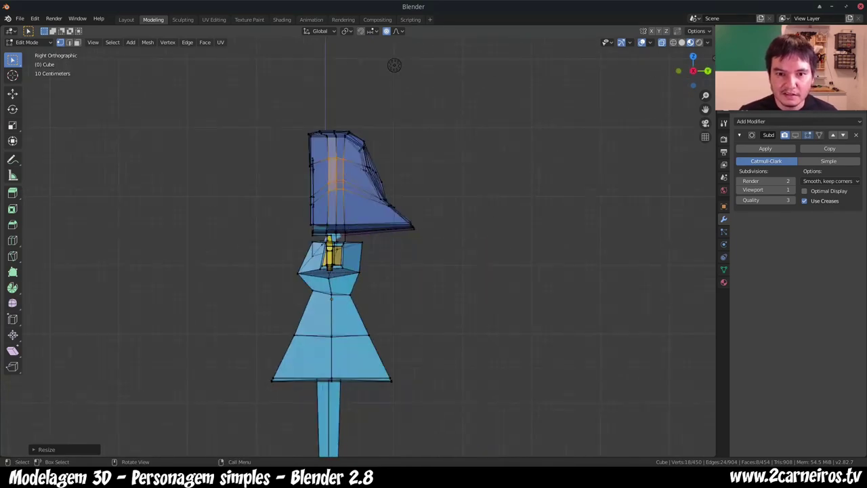
Step: In side view, select the hair top, scale it to about 0.78, and lower it
middle_drag(652, 65, 394, 65)
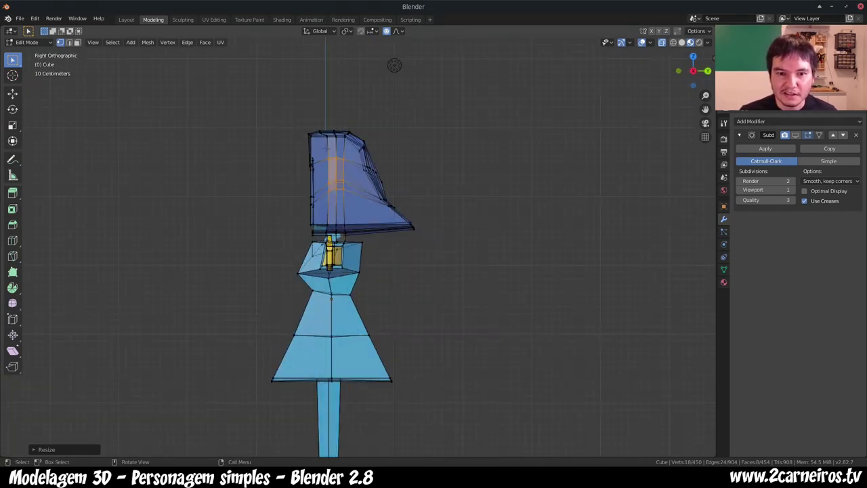
drag(291, 124, 370, 154)
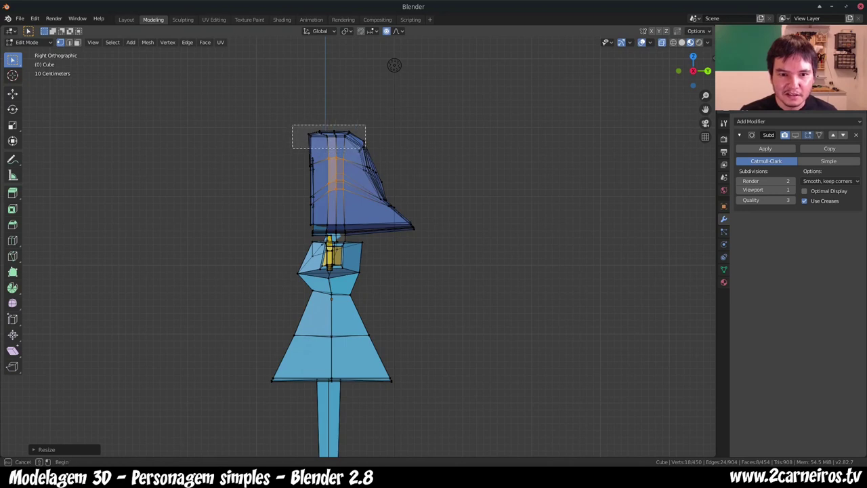
key(g)
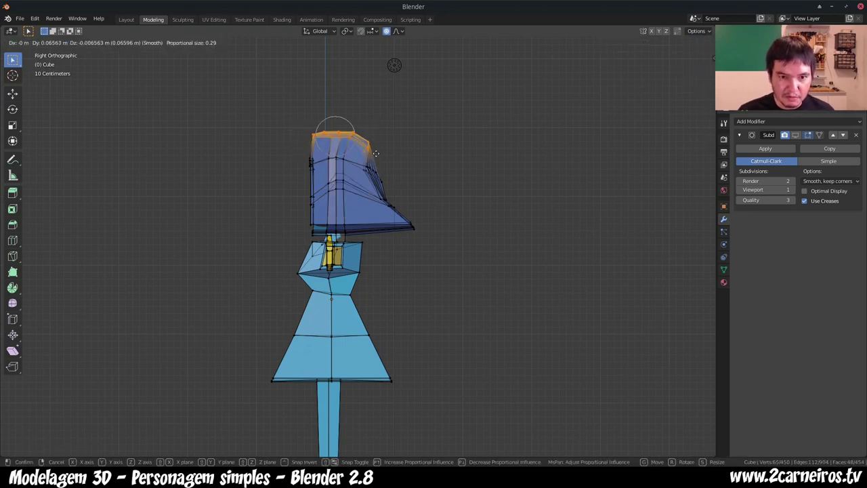
click(372, 156)
key(s)
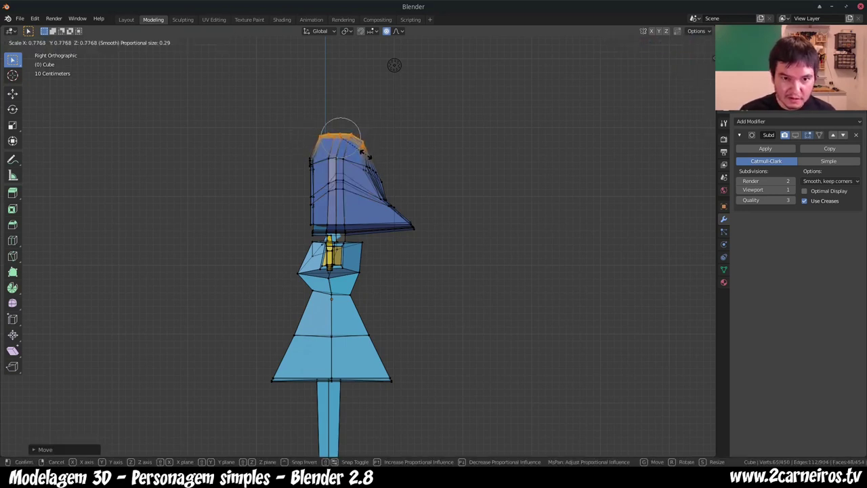
click(363, 149)
key(g)
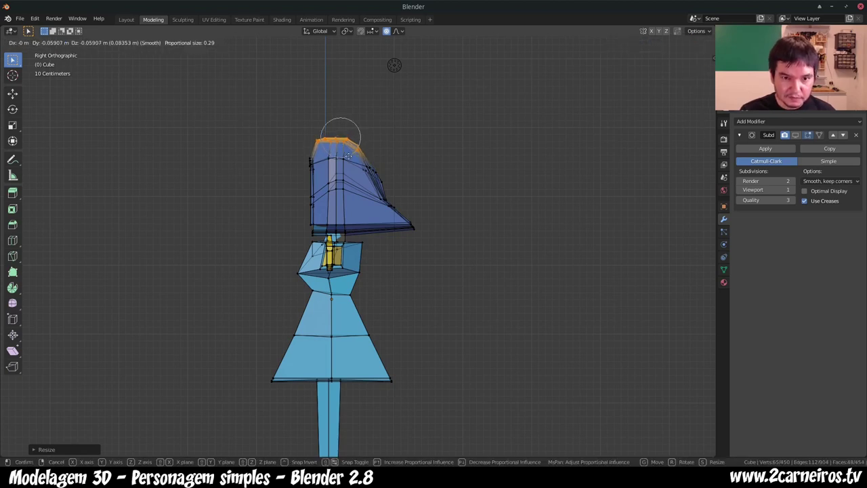
click(355, 152)
mouse_move(355, 153)
middle_down()
mouse_move(415, 130)
mouse_move(362, 101)
mouse_move(535, 94)
middle_up()
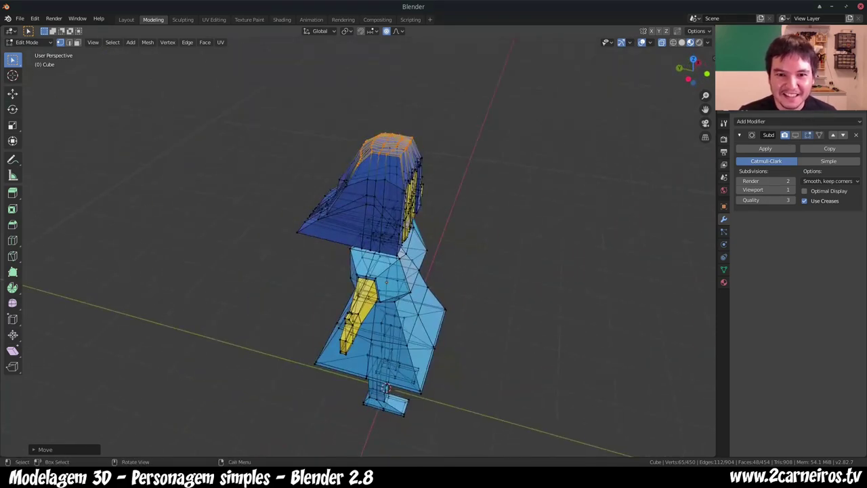
Step: From top view, nudge a single inner hair vertex twice, checking in perspective
click(385, 179)
key(KP_7)
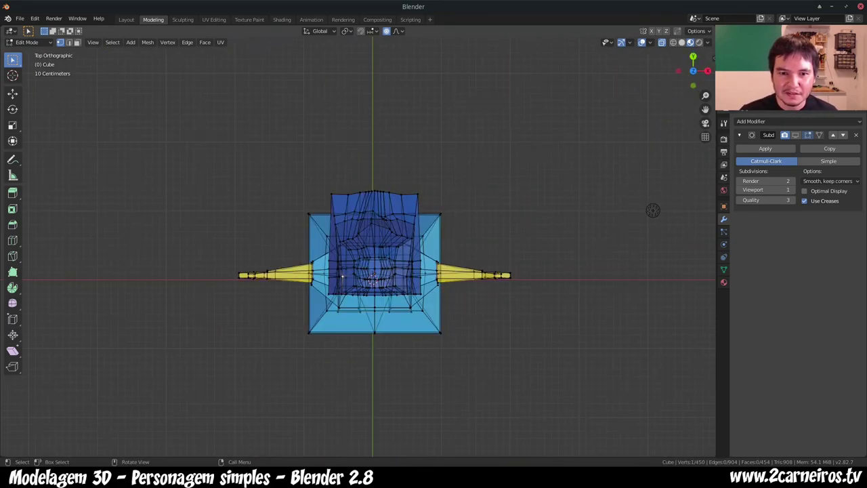
key(g)
key(Return)
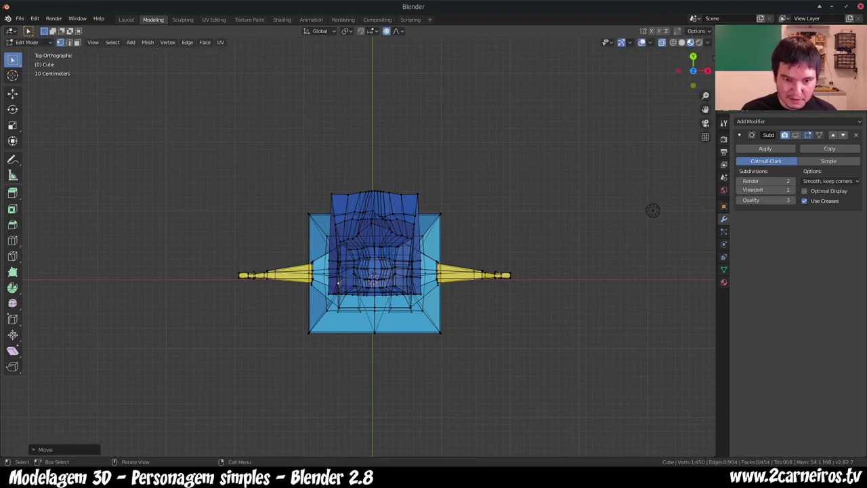
mouse_move(652, 210)
middle_down()
mouse_move(657, 233)
mouse_move(652, 224)
middle_up()
key(KP_7)
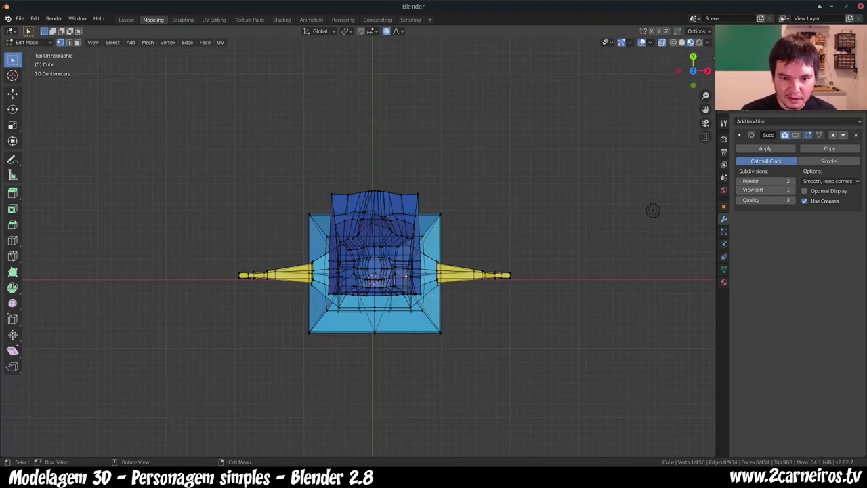
key(g)
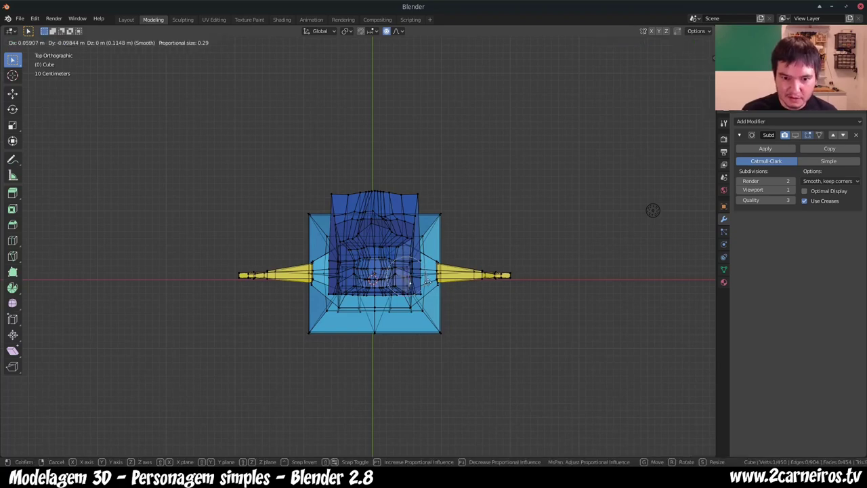
key(Return)
middle_drag(652, 209, 660, 231)
middle_drag(411, 87, 479, 117)
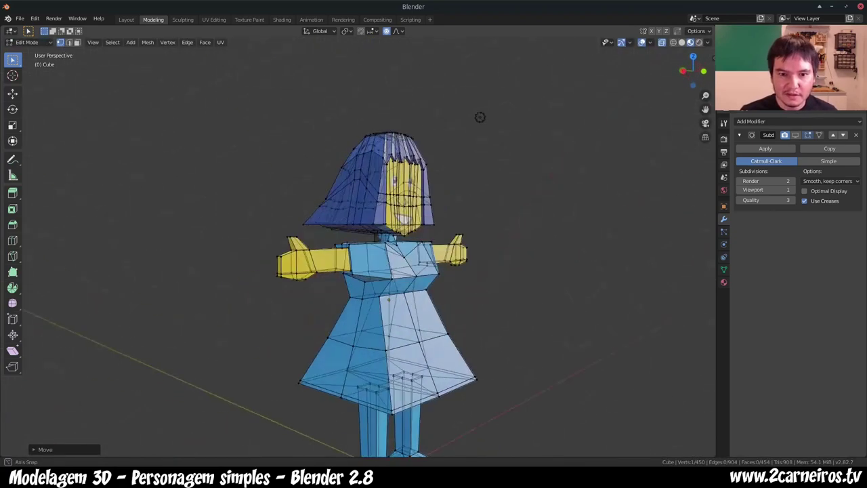
Step: Grow the selection over nearby hair vertices, widen them about 1.11, and nudge them
key(ctrl+KP_Add)
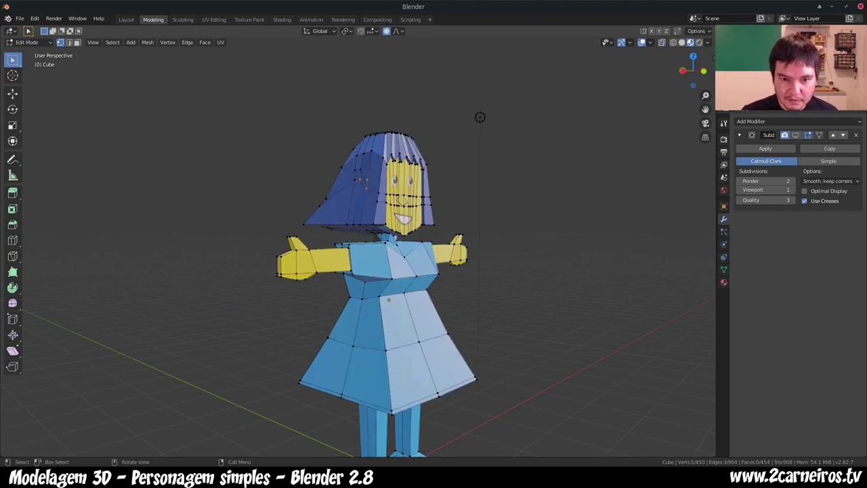
middle_drag(480, 118, 589, 123)
shift+click(340, 182)
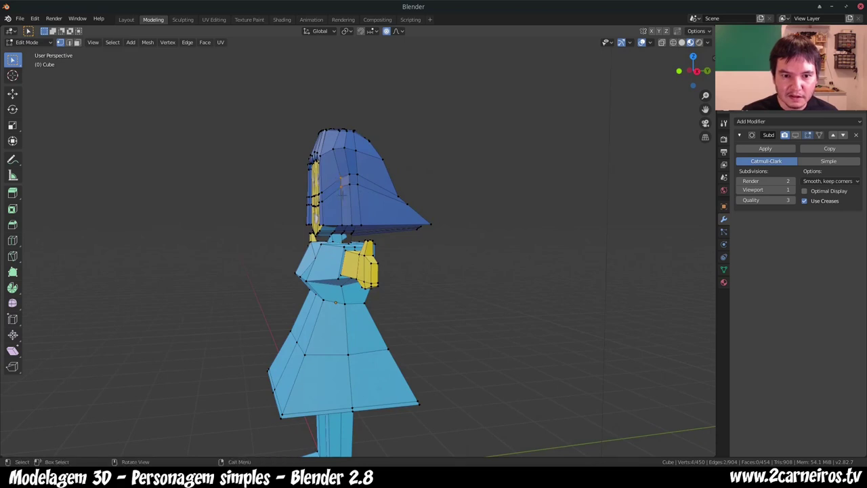
key(KP_7)
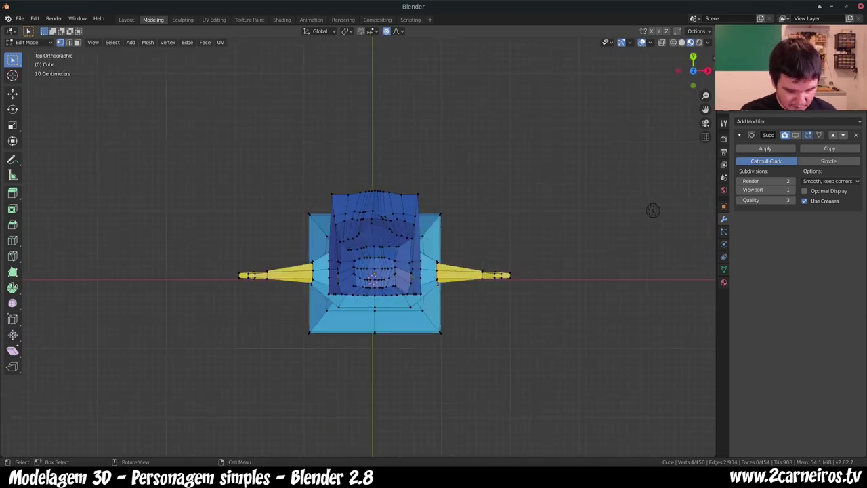
key(s)
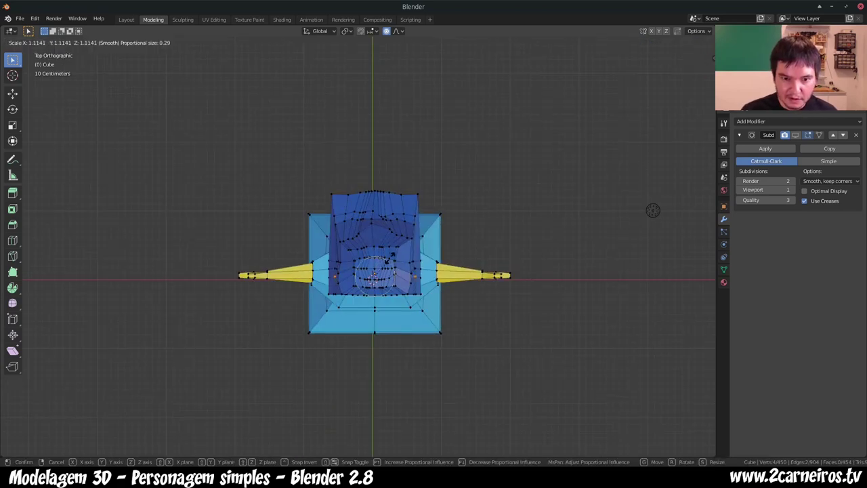
click(652, 210)
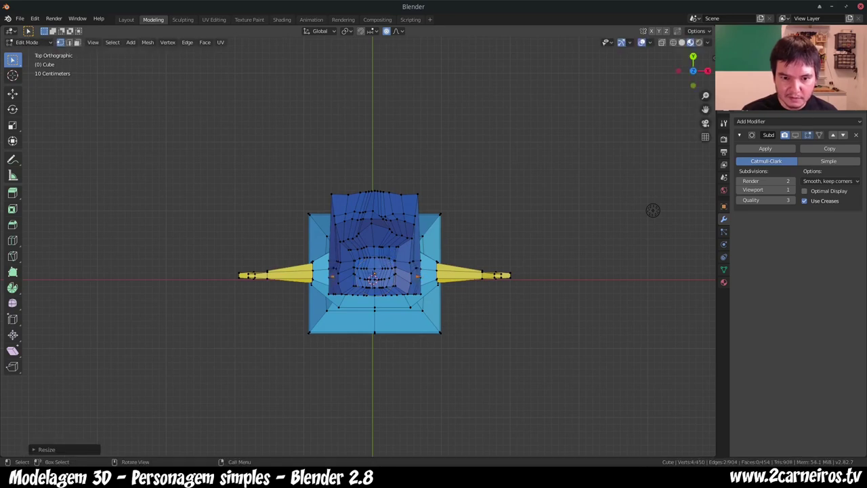
key(g)
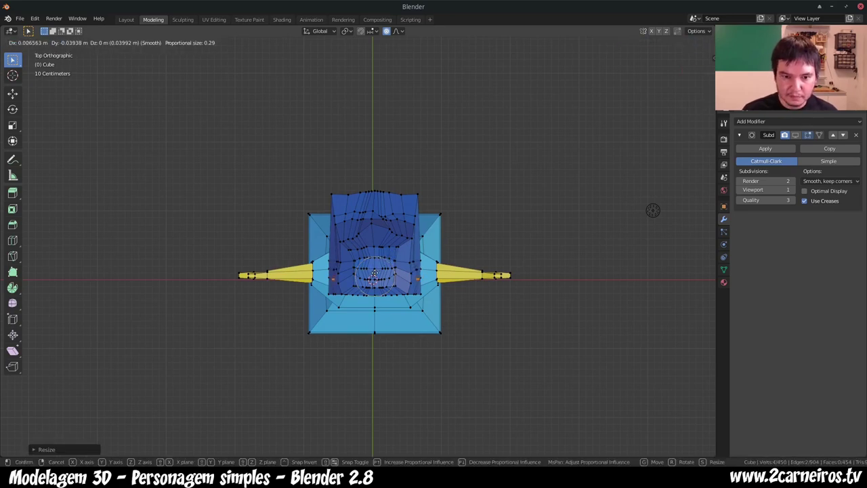
click(652, 210)
middle_drag(652, 210, 630, 169)
mouse_move(379, 300)
middle_down()
mouse_move(354, 89)
mouse_move(318, 83)
middle_up()
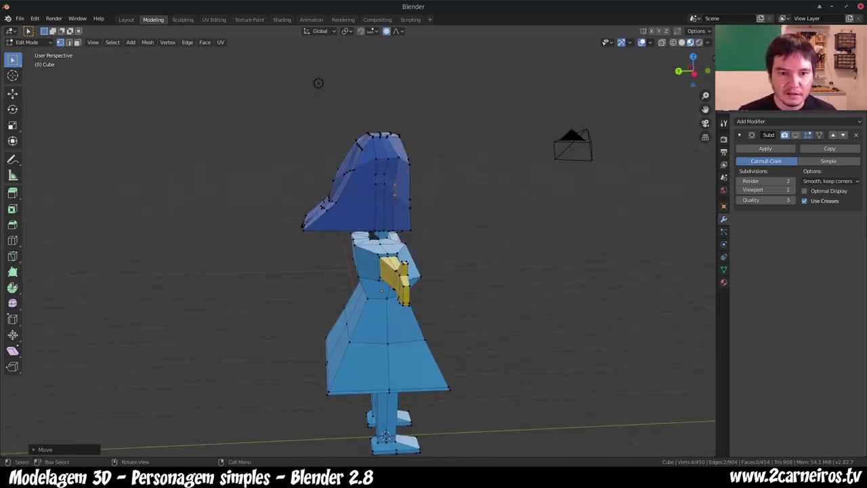
Step: In right side view, move the jutting hair tip vertices back
key(KP_1)
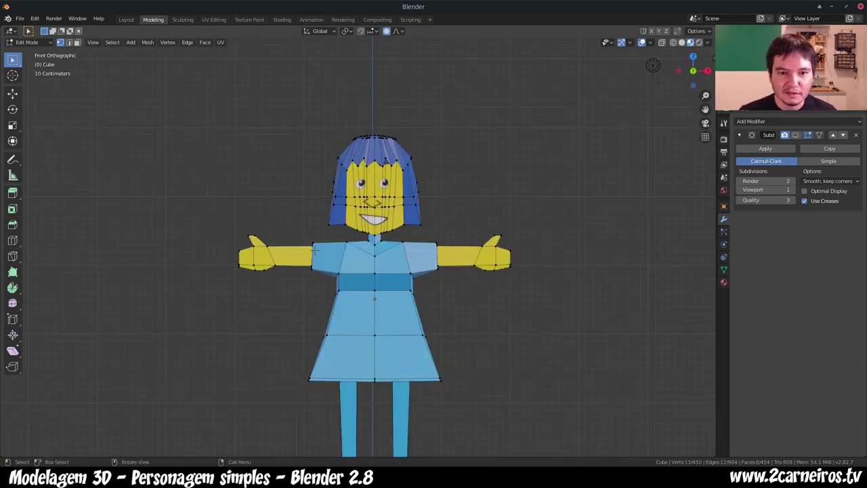
key(KP_3)
key(g)
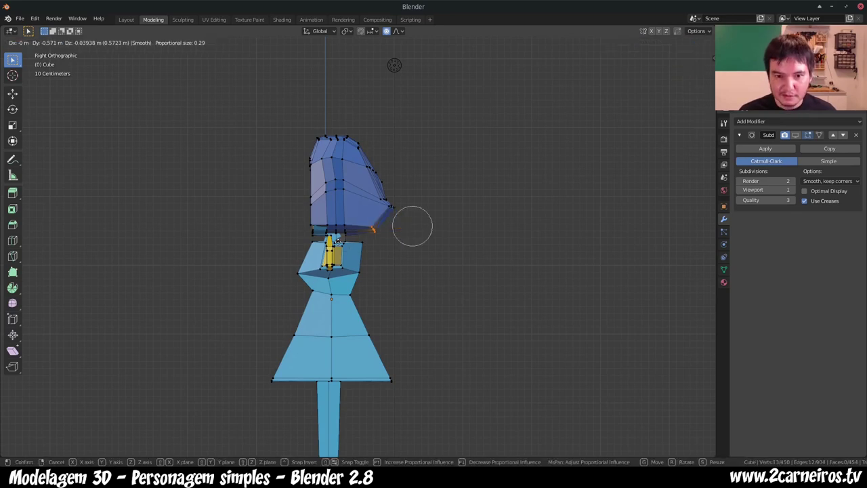
click(433, 183)
drag(433, 182, 374, 267)
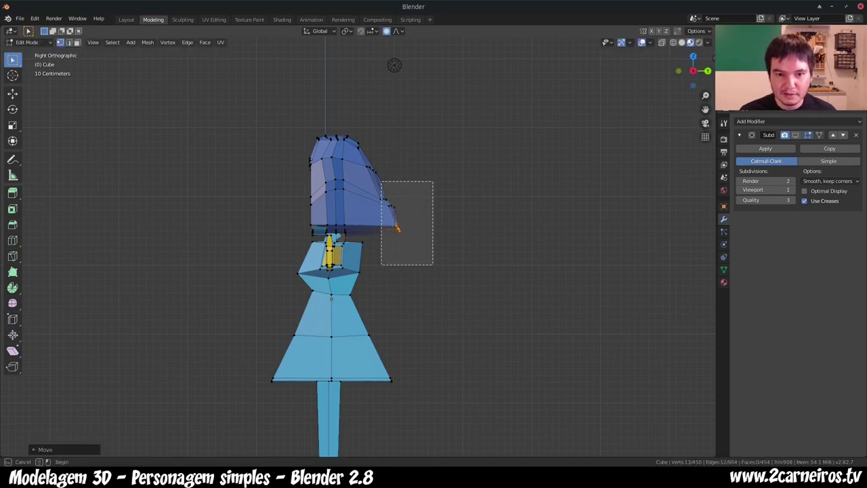
key(g)
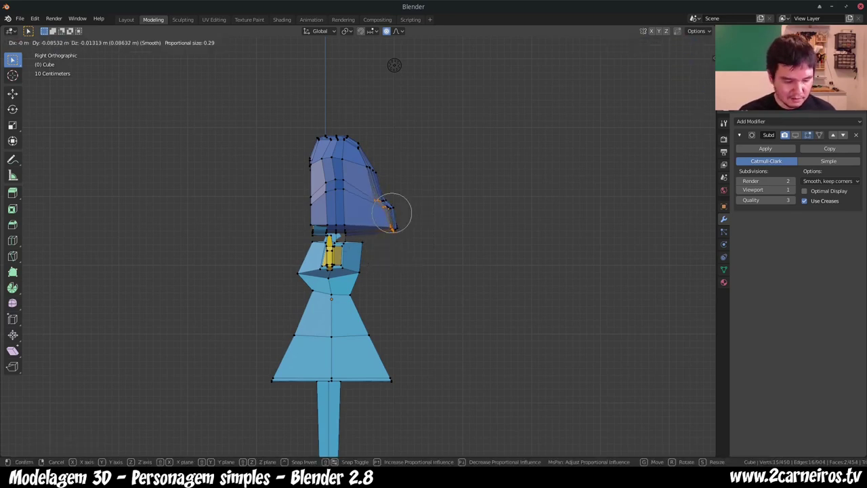
click(392, 214)
Step: Pull back more fringe vertices and curve two front-edge hair vertices with soft falloff
drag(427, 196, 372, 265)
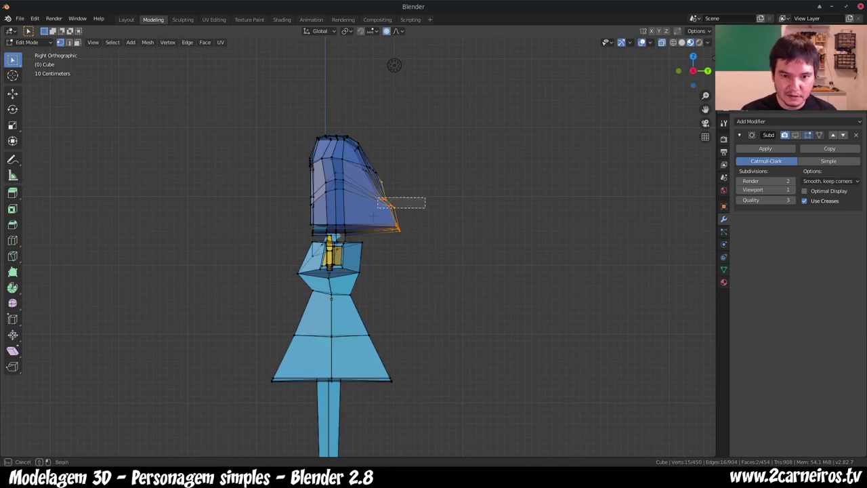
key(g)
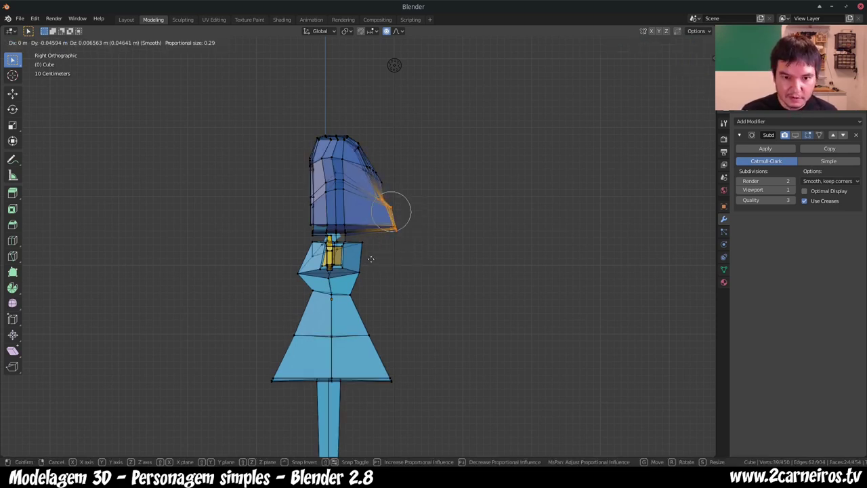
click(367, 261)
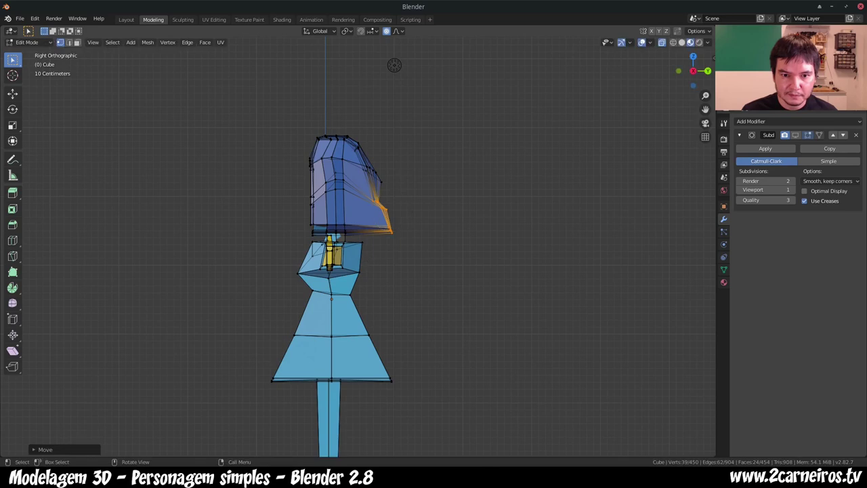
drag(396, 174, 366, 197)
key(g)
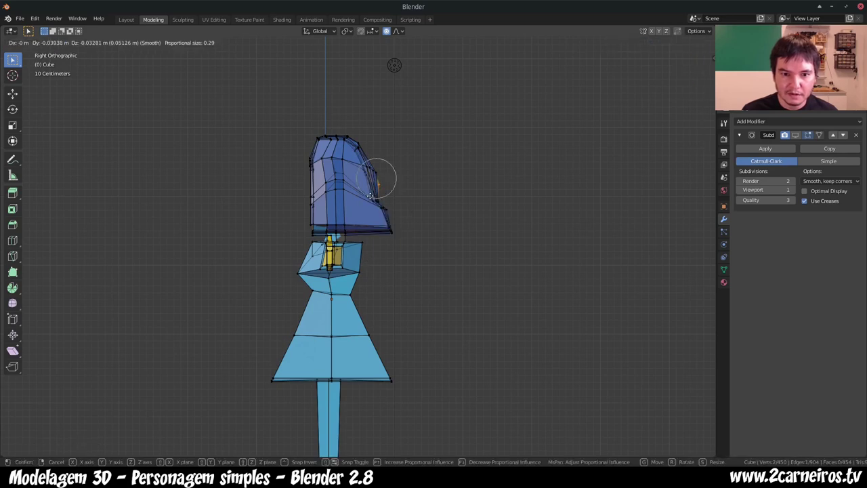
click(370, 196)
middle_drag(370, 197, 420, 203)
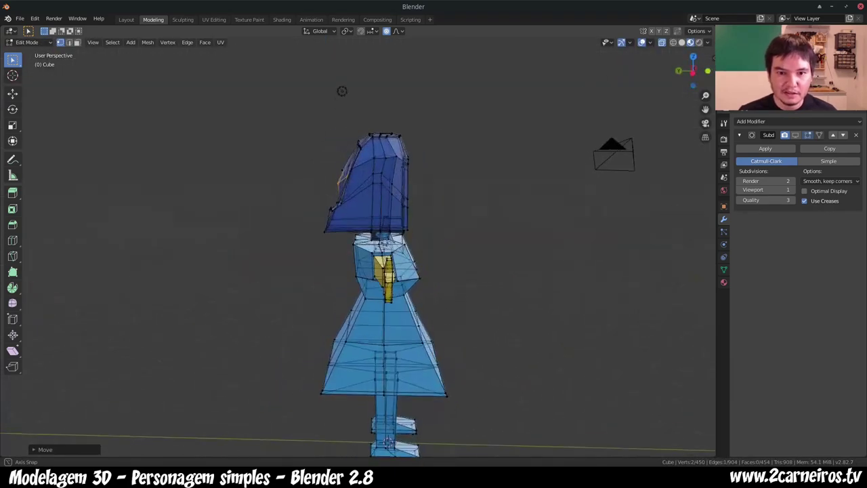
mouse_move(342, 91)
middle_down()
mouse_move(537, 114)
mouse_move(579, 102)
mouse_move(557, 126)
mouse_move(562, 221)
mouse_move(562, 121)
middle_up()
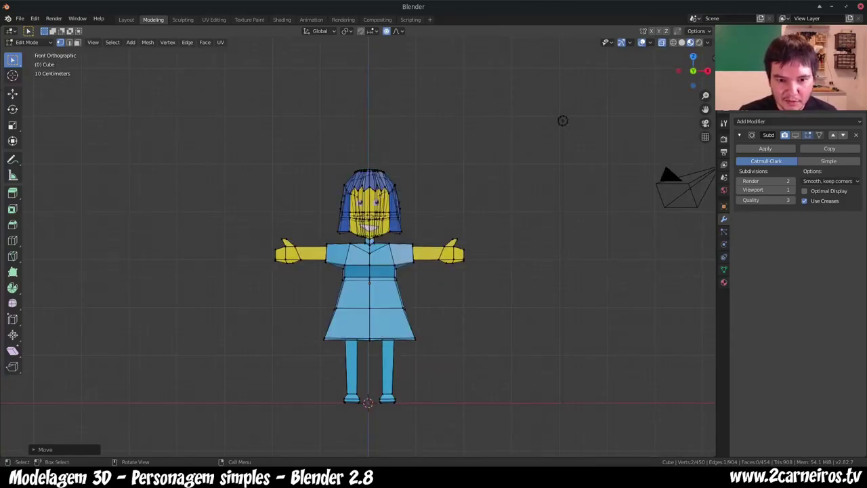
Step: Box-select the waist vertices, then scale them narrower and reposition them
key(b)
mouse_move(325, 278)
mouse_down()
mouse_move(399, 296)
mouse_move(419, 284)
mouse_up()
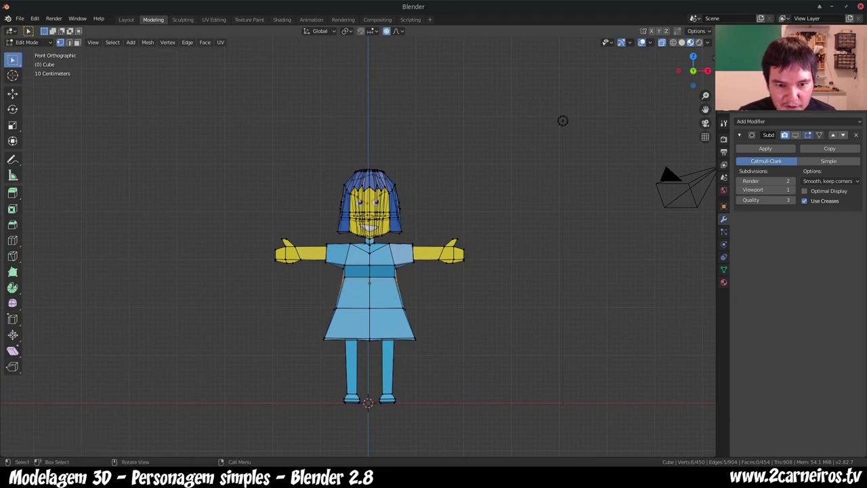
drag(332, 274, 422, 298)
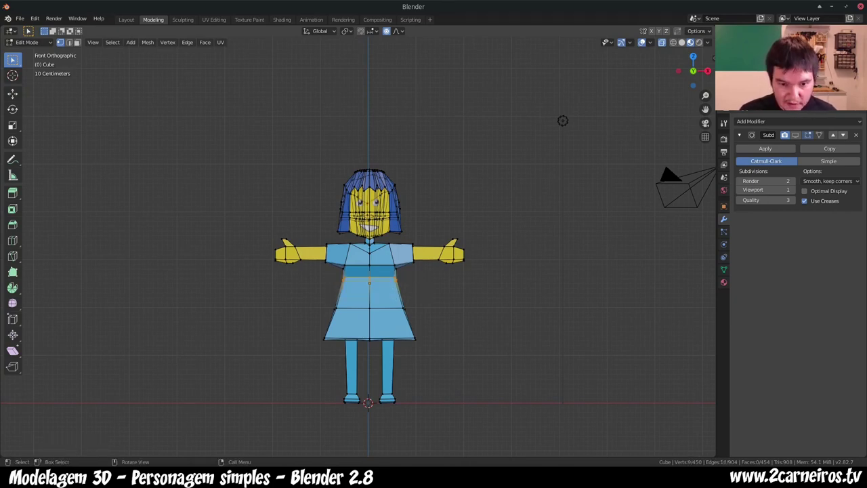
key(s)
click(414, 289)
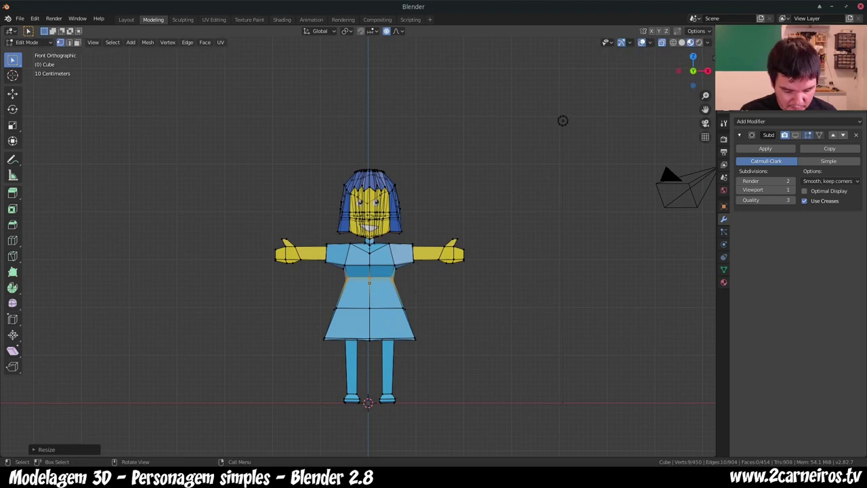
key(g)
click(413, 294)
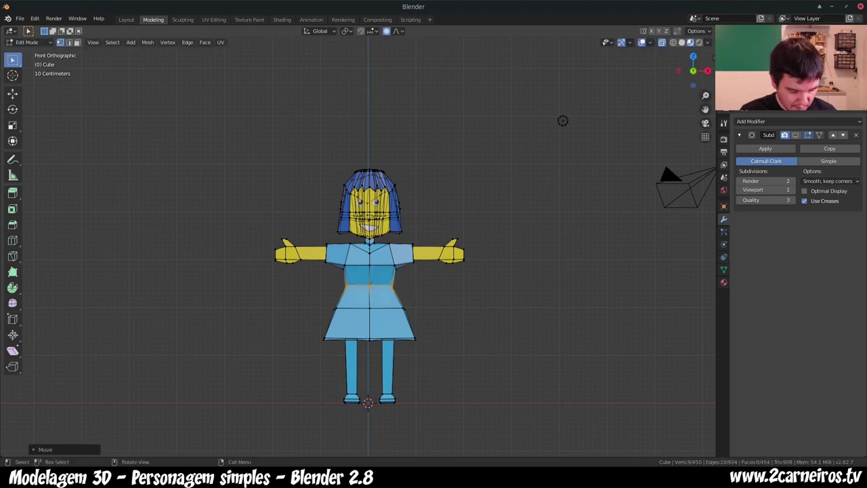
key(s)
key(Escape)
key(s)
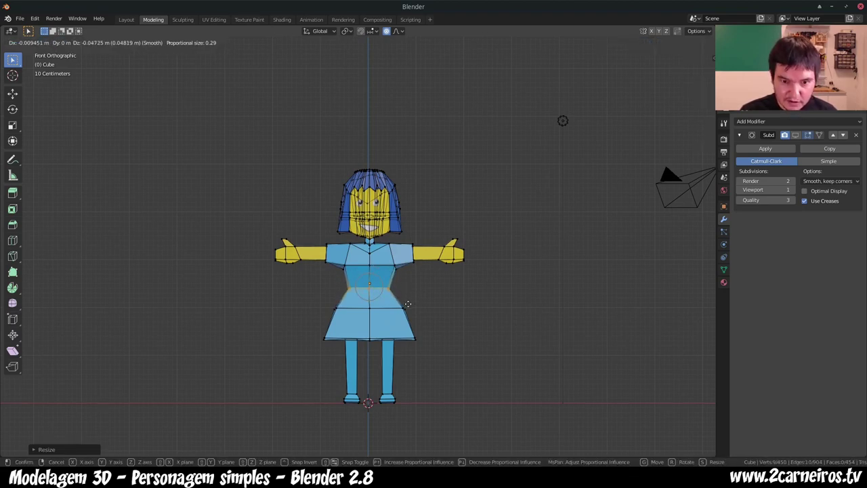
key(Escape)
Step: Select the skirt's middle loop, then resize and reposition it
drag(300, 296, 453, 317)
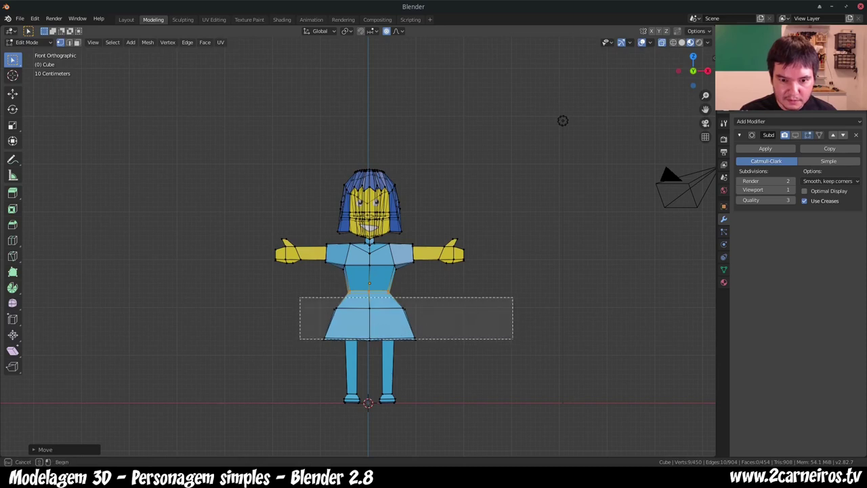
key(s)
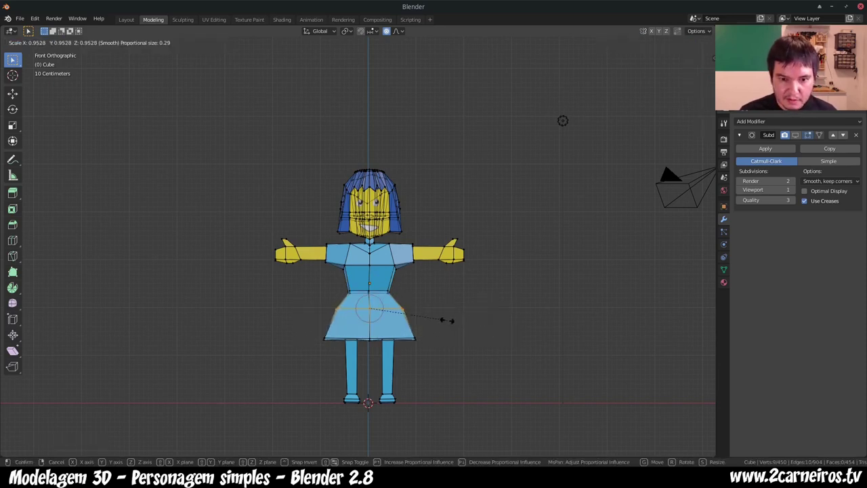
click(445, 320)
key(g)
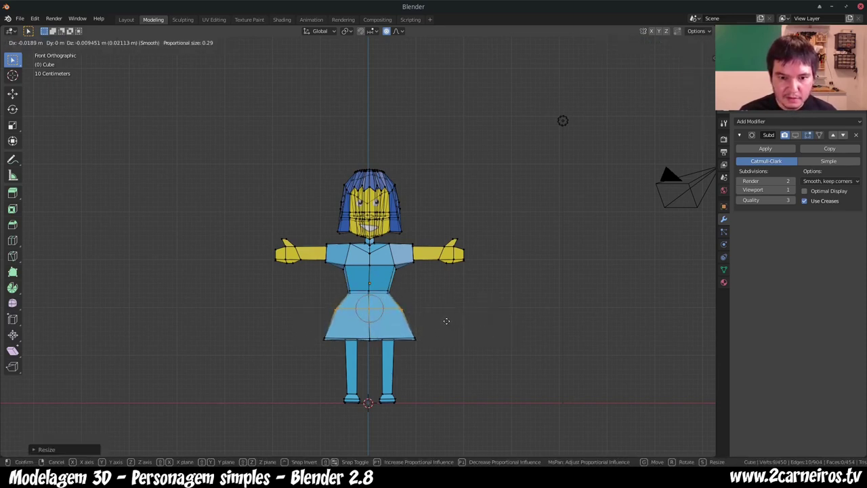
click(445, 319)
key(s)
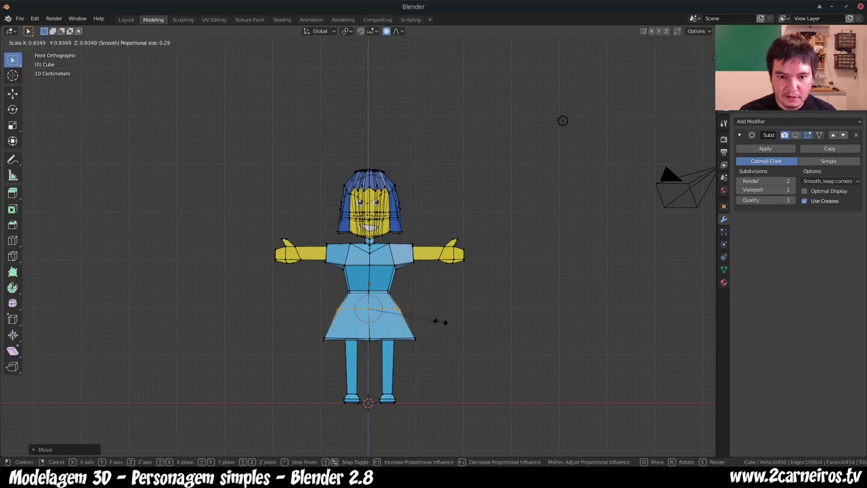
click(438, 321)
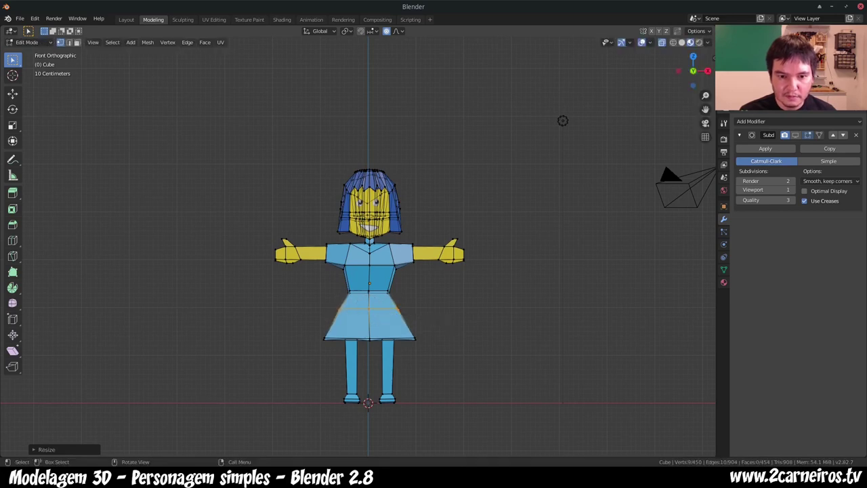
Step: Scale the skirt hem outward with soft falloff and turn to a side view
click(327, 337)
shift+drag(371, 327, 455, 343)
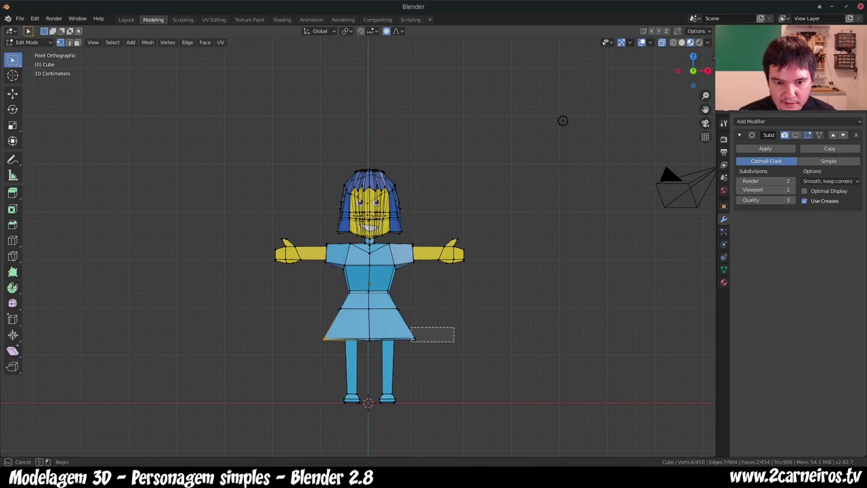
key(s)
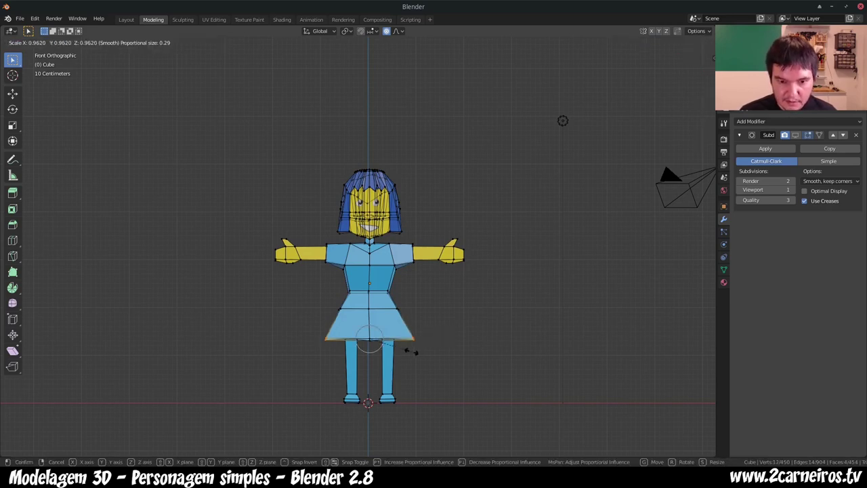
click(409, 351)
middle_drag(409, 351, 515, 338)
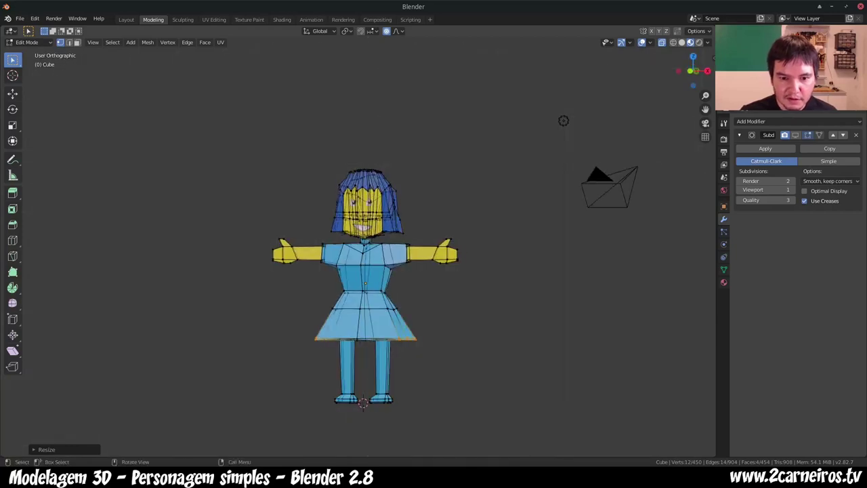
alt+middle_drag(515, 338, 474, 338)
Step: Pull the right-side hem corner outward with soft falloff
click(379, 336)
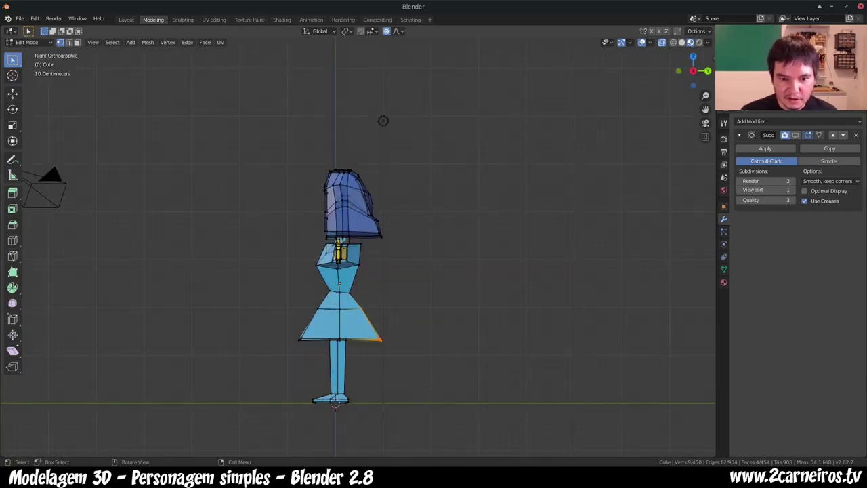
key(g)
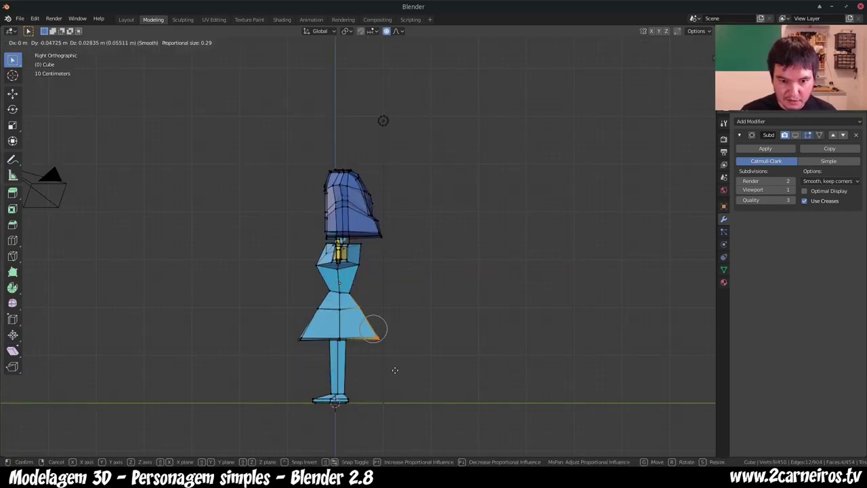
click(395, 369)
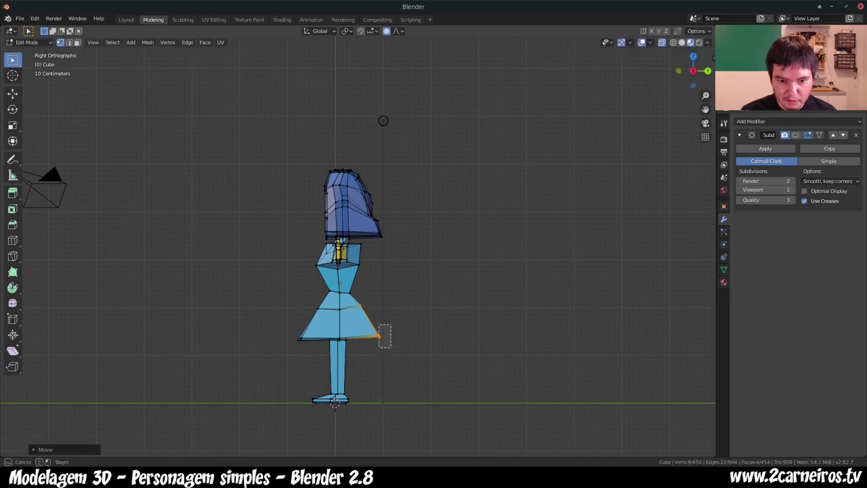
key(g)
click(361, 366)
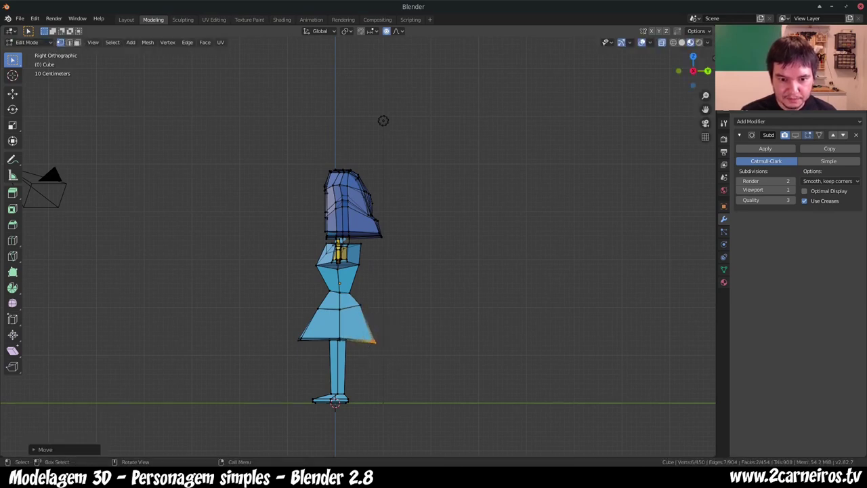
key(g)
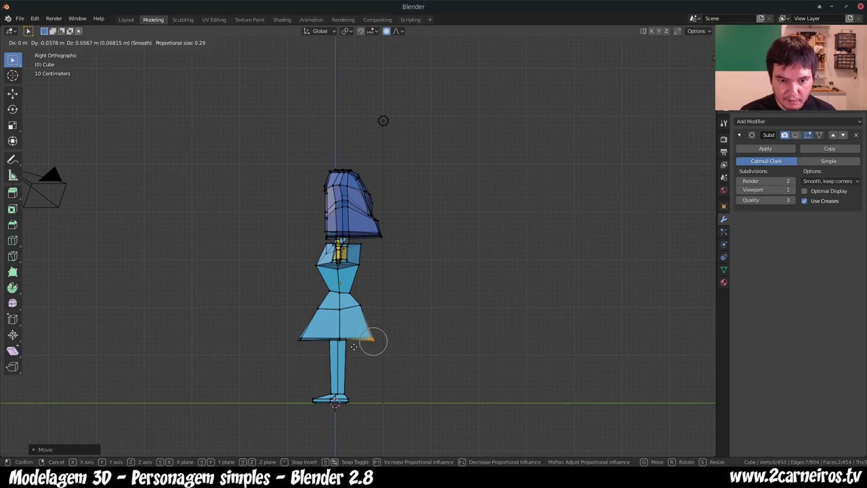
click(356, 349)
Step: Pull the left-side hem corner and skirt edge outward with soft falloff
mouse_move(356, 349)
middle_down()
mouse_move(401, 36)
mouse_move(384, 121)
middle_up()
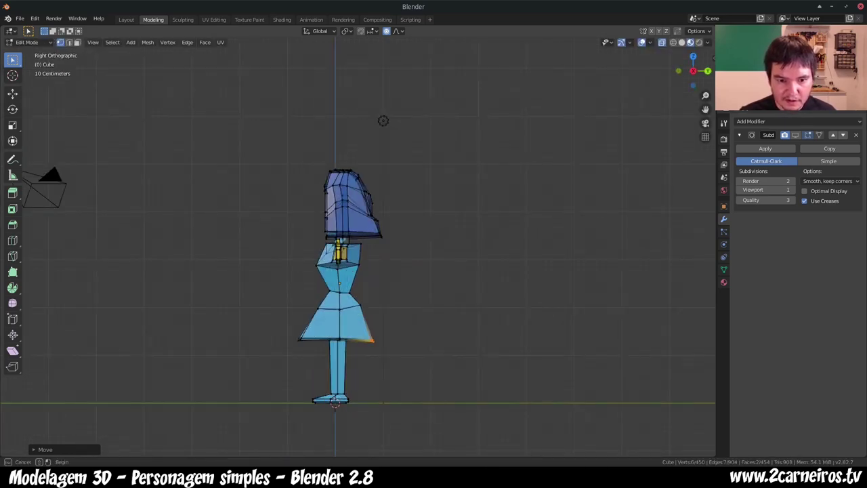
drag(285, 319, 331, 365)
key(g)
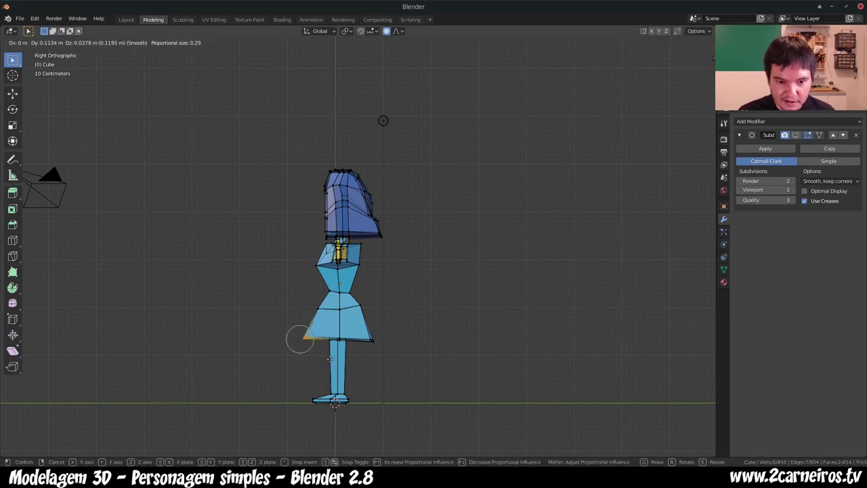
click(384, 121)
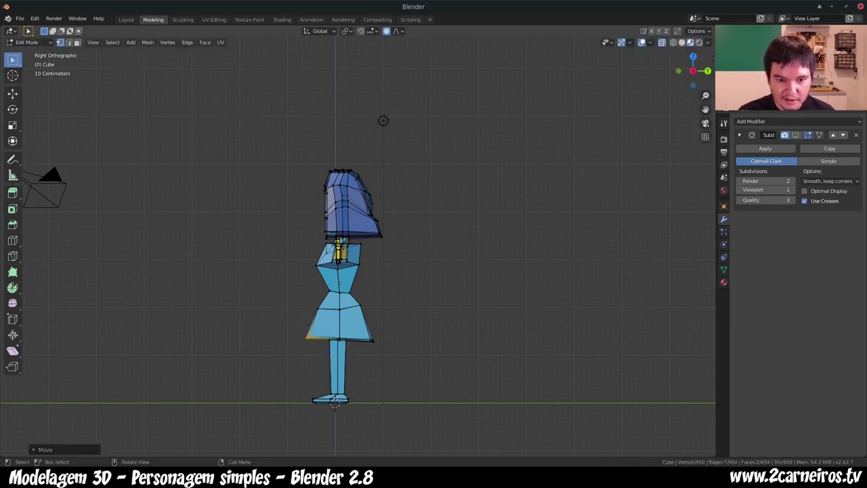
key(g)
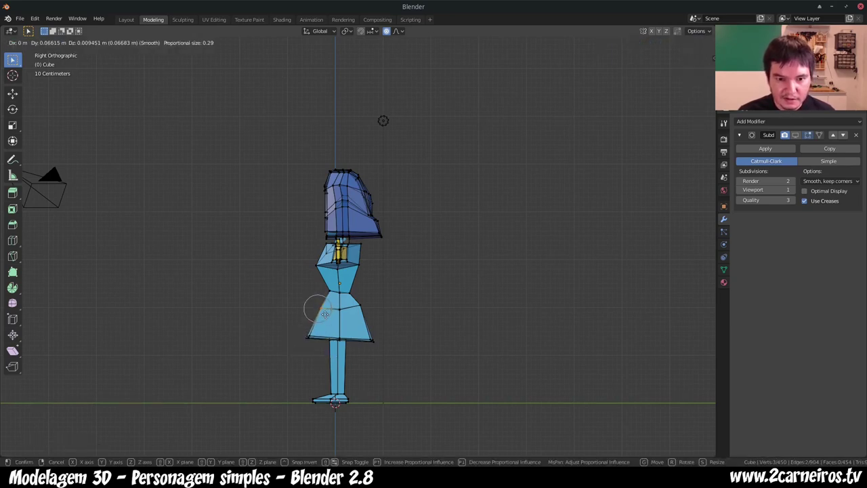
click(384, 120)
mouse_move(384, 121)
middle_down()
mouse_move(602, 119)
mouse_move(586, 116)
mouse_move(218, 288)
middle_up()
Step: Select an edge on the back of the skirt, scale it outward, and return to Object Mode
key(b)
click(585, 116)
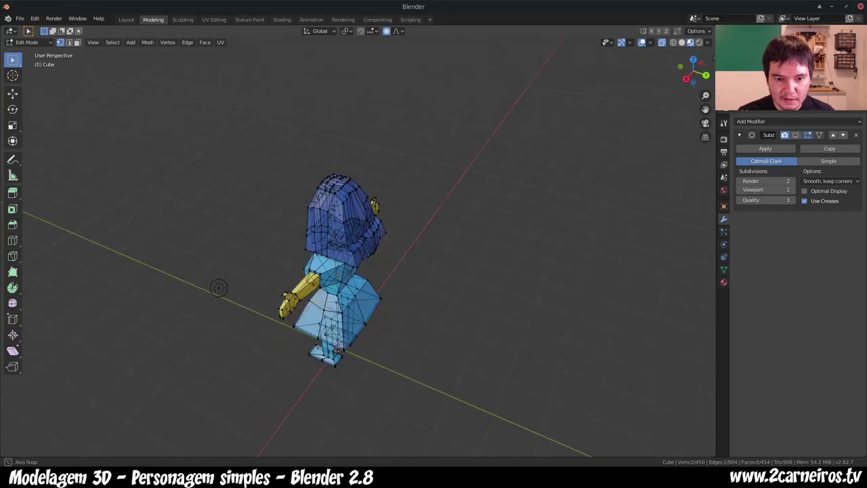
shift+click(364, 324)
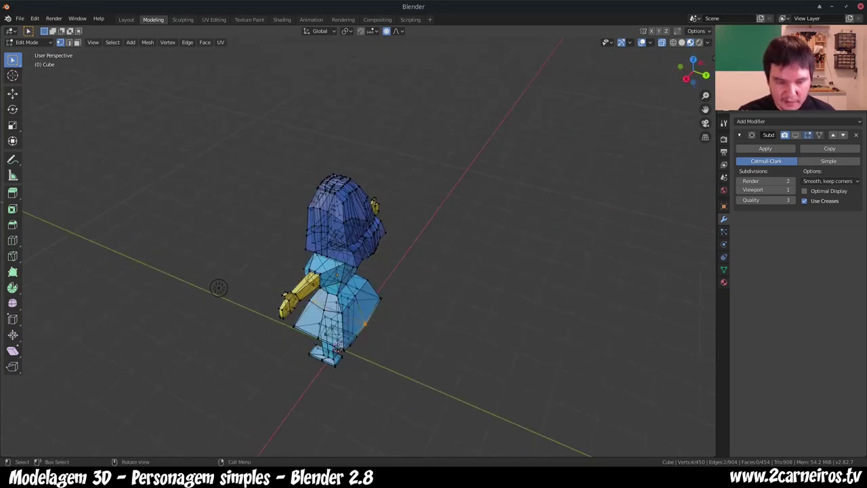
key(s)
click(383, 332)
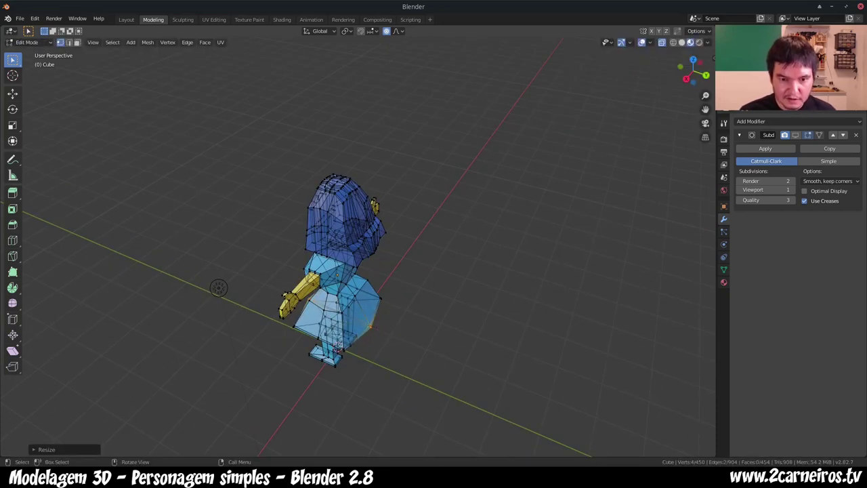
mouse_move(383, 332)
middle_down()
mouse_move(522, 229)
mouse_move(602, 122)
middle_up()
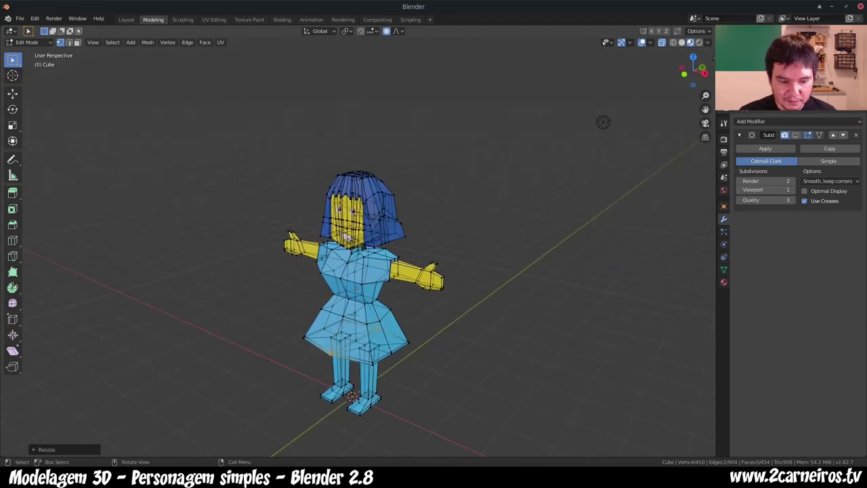
key(Tab)
mouse_move(333, 328)
middle_down()
mouse_move(417, 313)
mouse_move(399, 311)
middle_up()
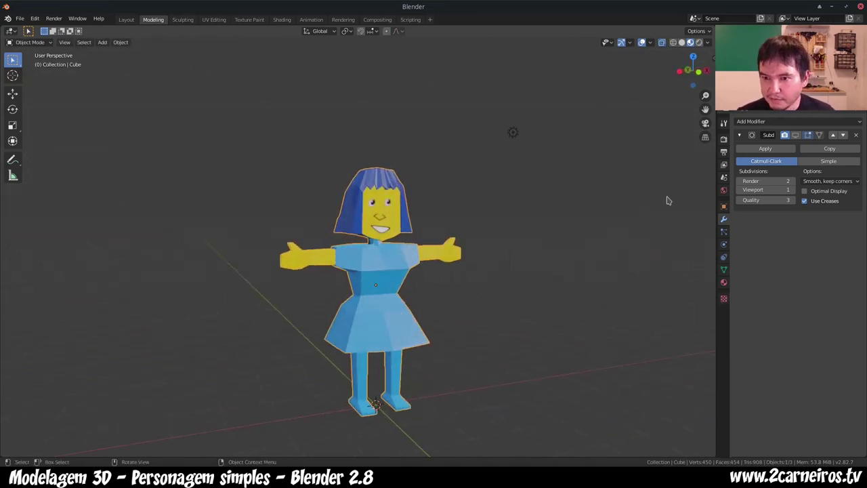
Step: Turn the Subdivision modifier's viewport display on, off to compare, and on again
click(795, 137)
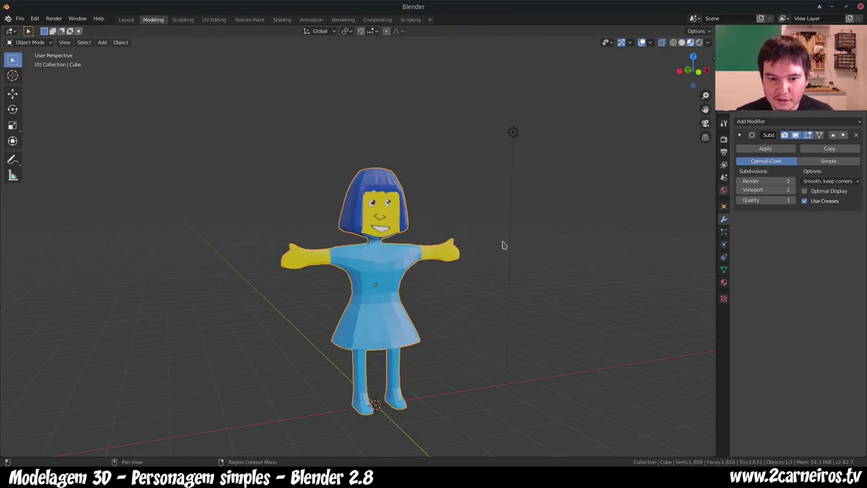
mouse_move(505, 243)
middle_down()
mouse_move(423, 243)
mouse_move(619, 277)
mouse_move(422, 241)
mouse_move(456, 268)
mouse_move(464, 255)
middle_up()
scroll(417, 255, up, 1)
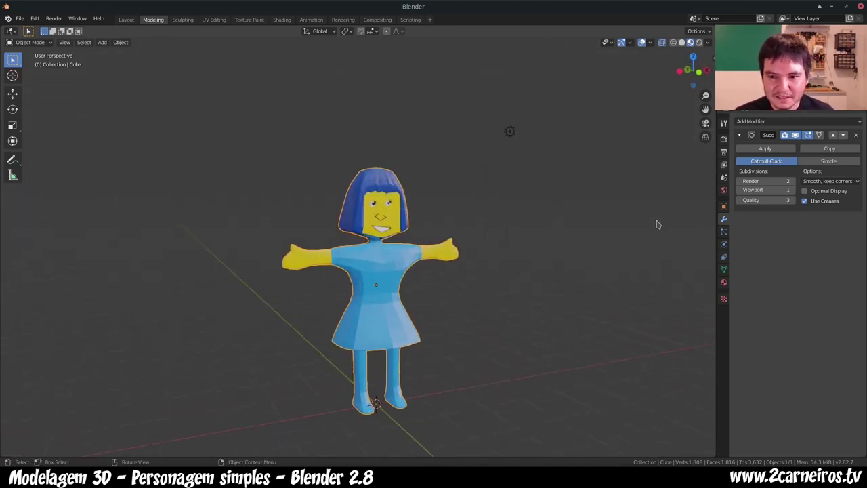
click(796, 135)
click(796, 135)
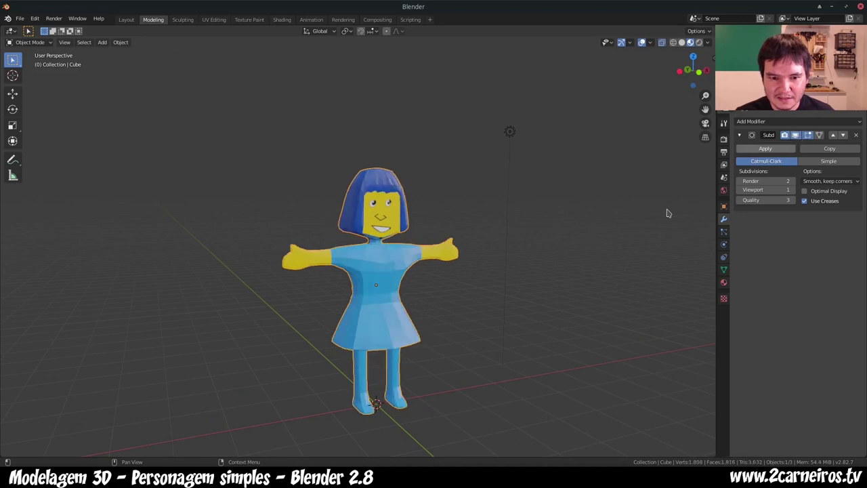
Step: Check the smoothed girl from top, front and side views, then re-enter Edit Mode
key(KP_5)
key(KP_7)
key(KP_1)
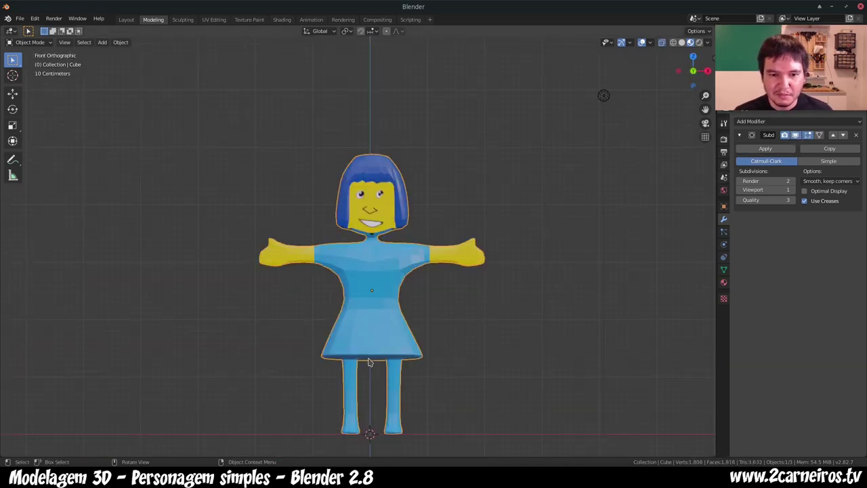
key(KP_3)
key(KP_1)
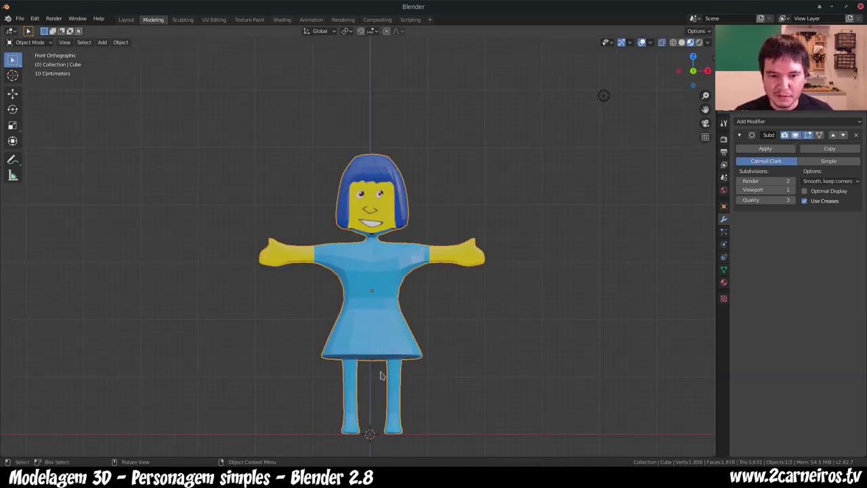
middle_drag(380, 376, 456, 363)
key(KP_7)
key(KP_3)
key(KP_1)
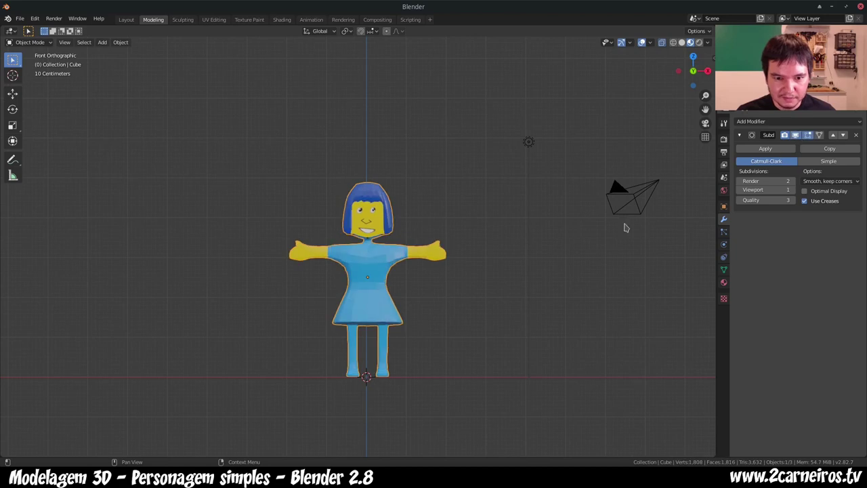
mouse_move(413, 269)
middle_down()
mouse_move(513, 275)
mouse_move(490, 271)
middle_up()
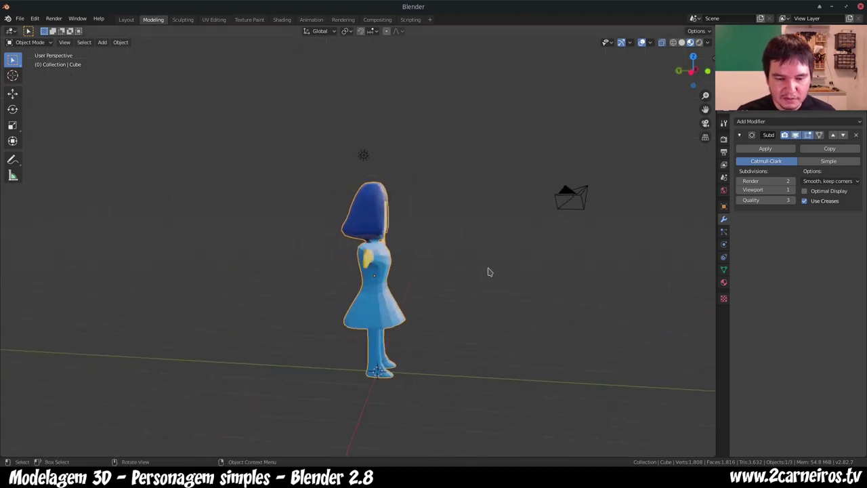
scroll(402, 347, up, 2)
mouse_move(402, 347)
middle_down()
mouse_move(406, 353)
mouse_move(383, 351)
middle_up()
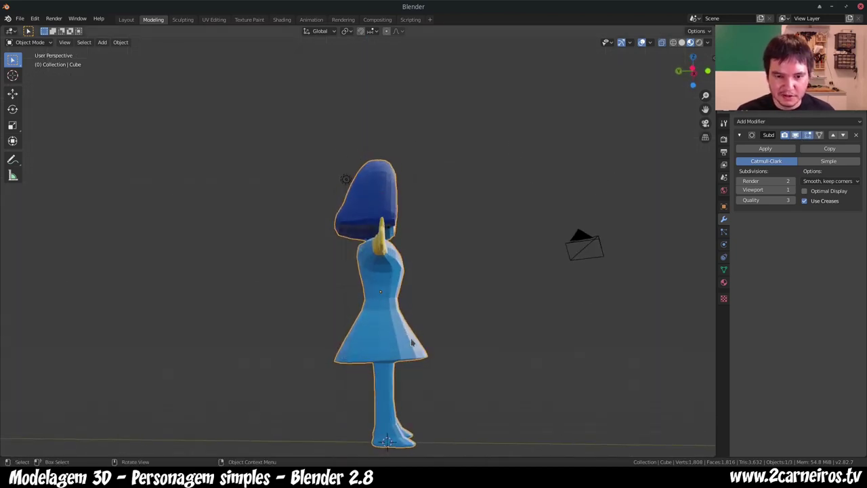
key(Tab)
Step: Rotate the whole hem loop, scale it up about 1.12, lower it, then shrink it to about 0.90
drag(300, 333, 491, 396)
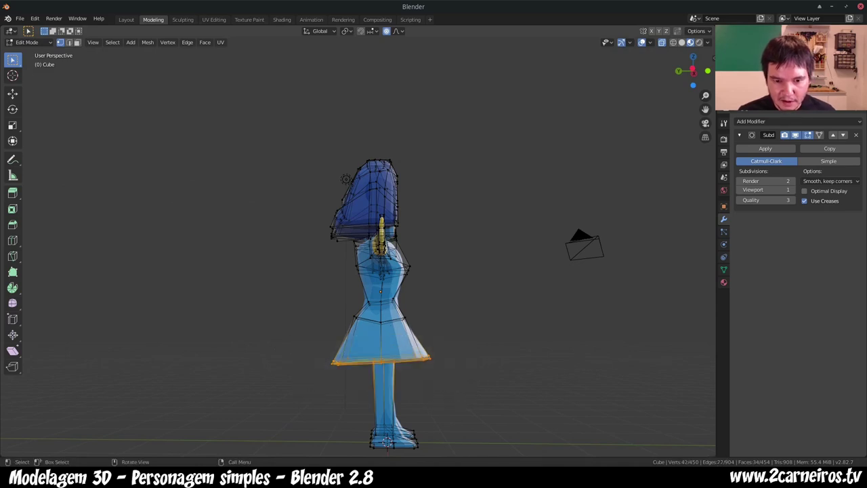
key(r)
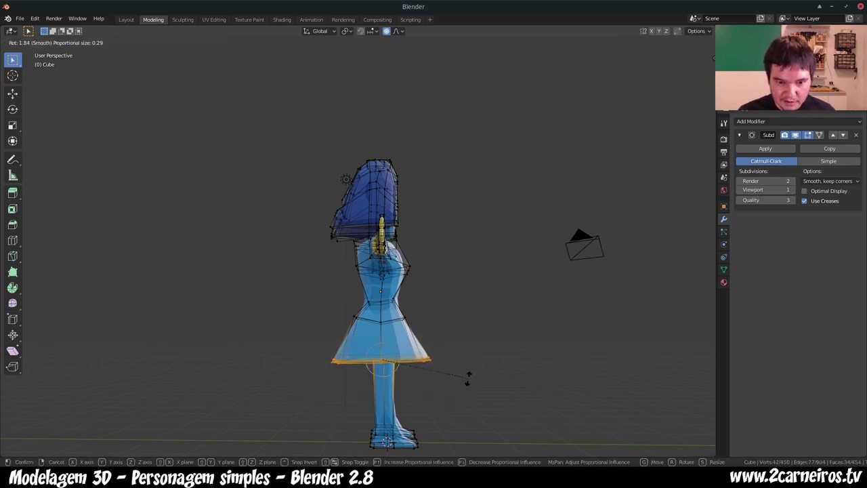
click(466, 380)
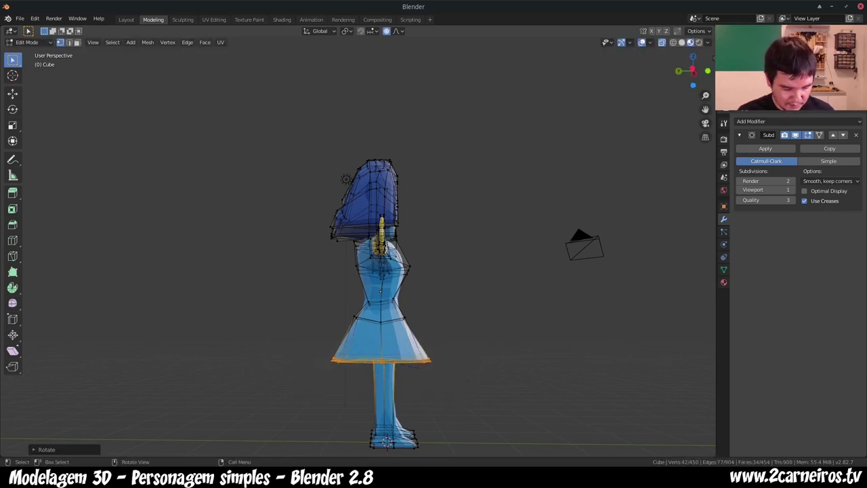
key(s)
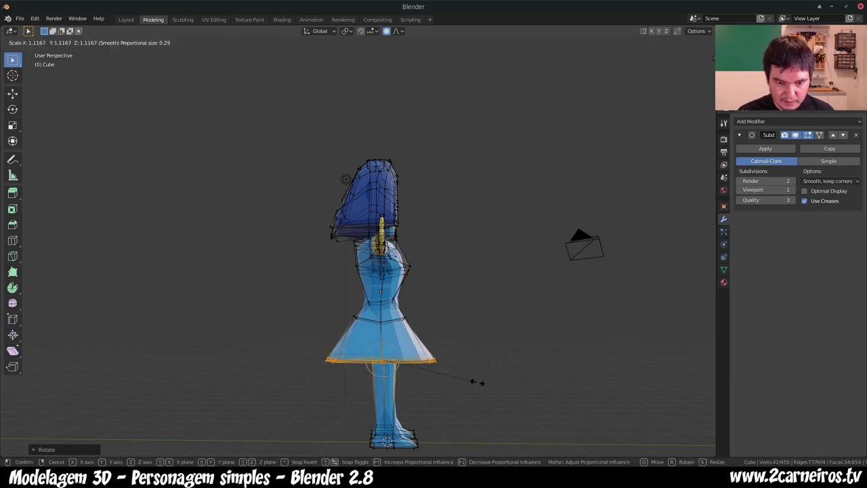
click(477, 381)
key(g)
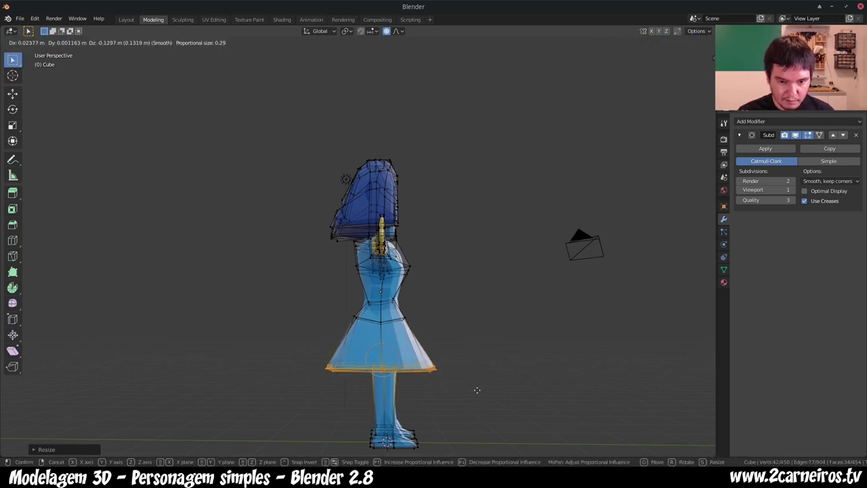
click(477, 389)
key(KP_1)
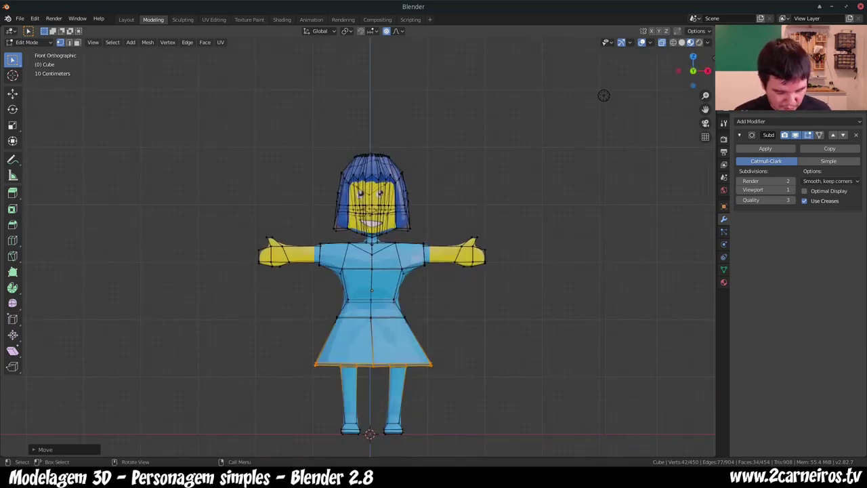
key(s)
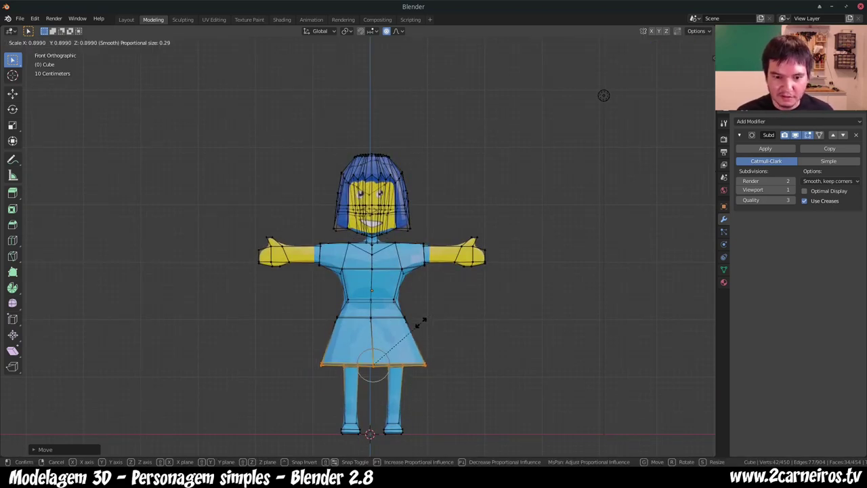
click(420, 322)
mouse_move(603, 95)
middle_down()
mouse_move(585, 98)
mouse_move(562, 121)
middle_up()
Step: Leave Edit Mode and orbit around the girl to inspect her flared dress
key(Tab)
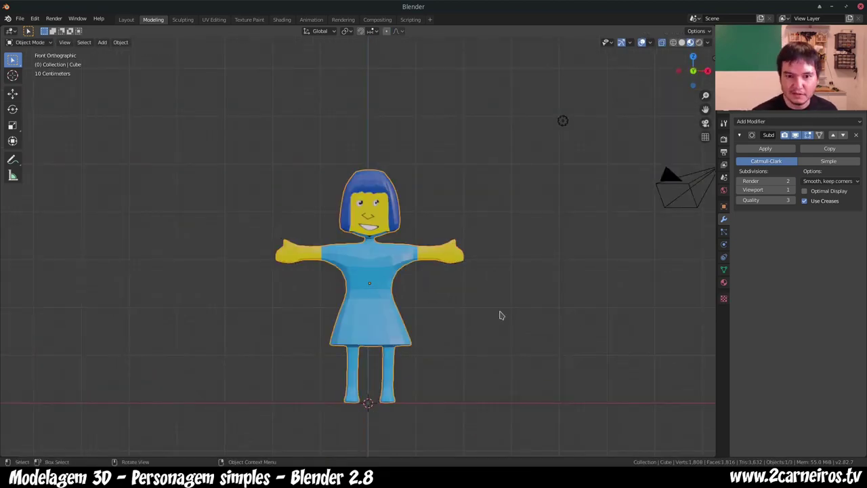
mouse_move(414, 308)
middle_down()
mouse_move(457, 311)
mouse_move(467, 282)
middle_up()
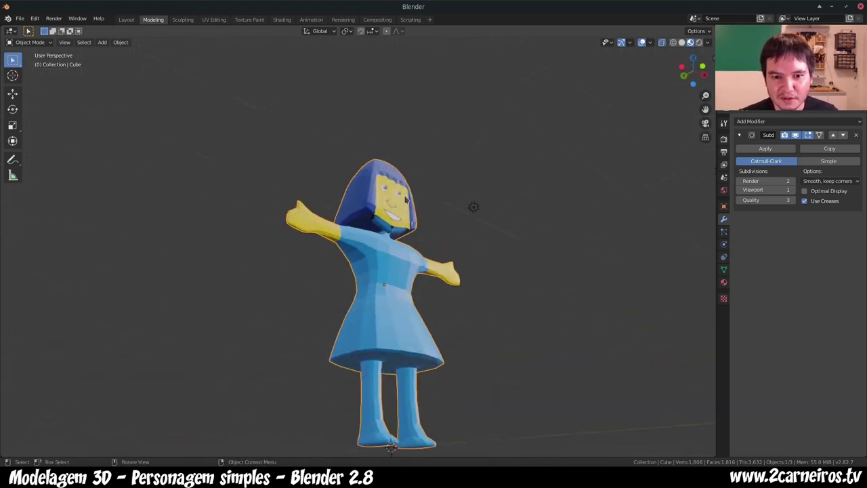
scroll(400, 214, up, 5)
middle_drag(399, 214, 406, 205)
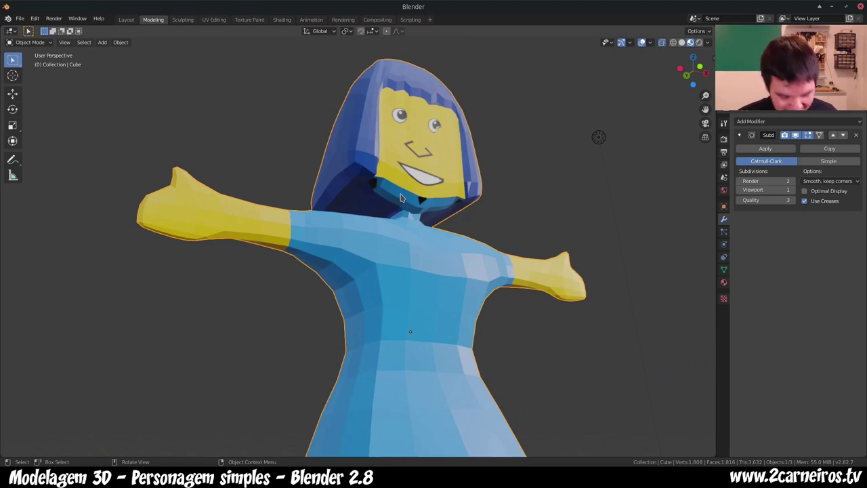
Step: Re-enter Edit Mode without the subdivision preview and start selecting neck faces in face mode
key(Tab)
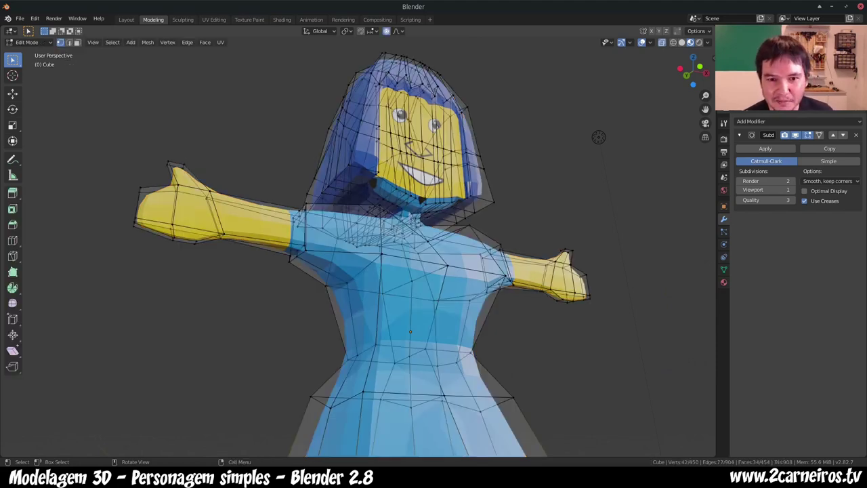
click(795, 134)
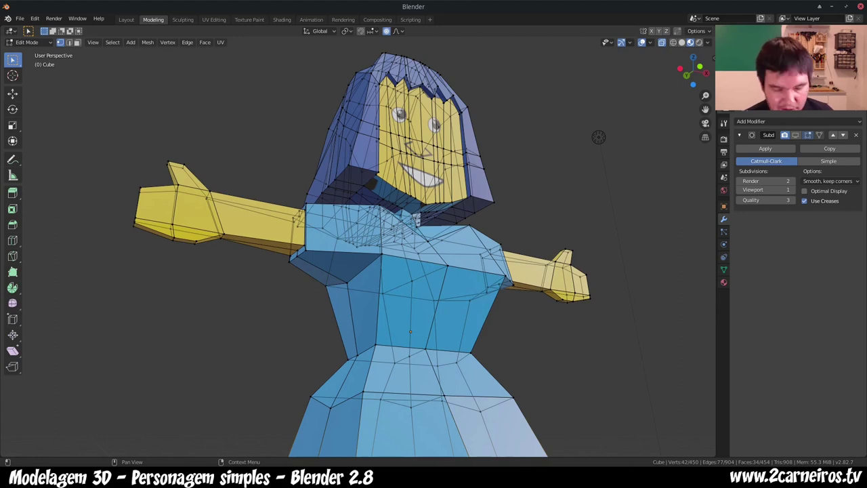
key(3)
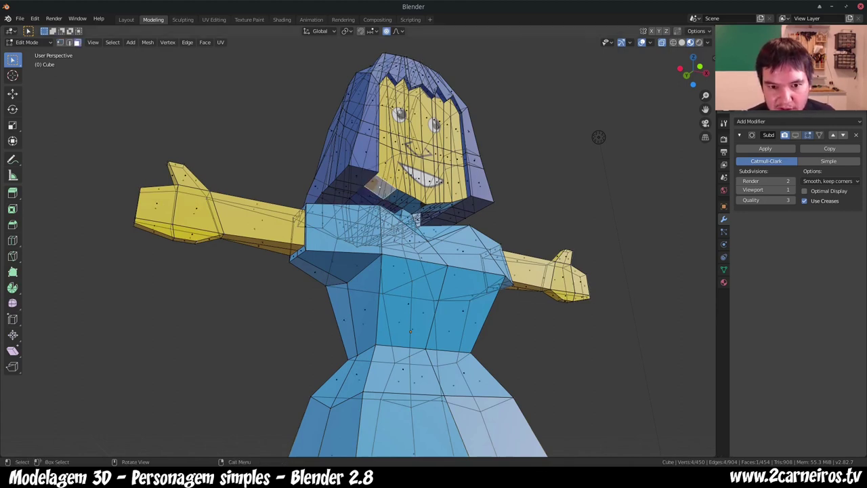
shift+click(396, 194)
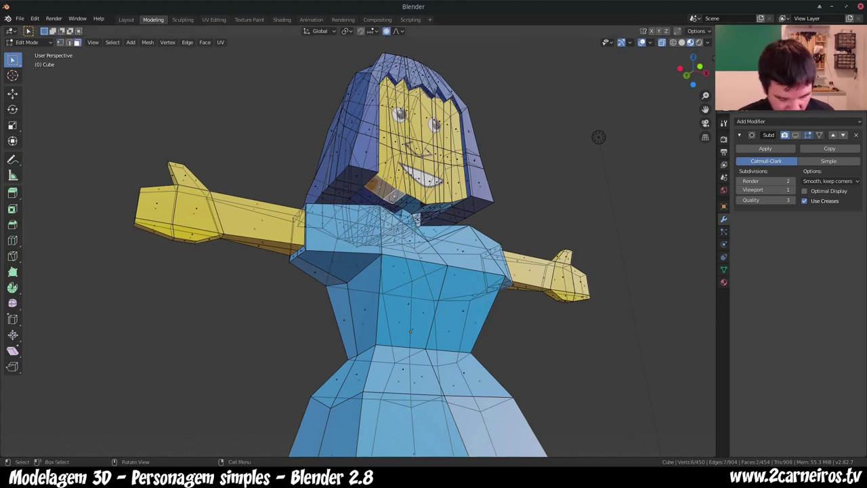
key(alt+z)
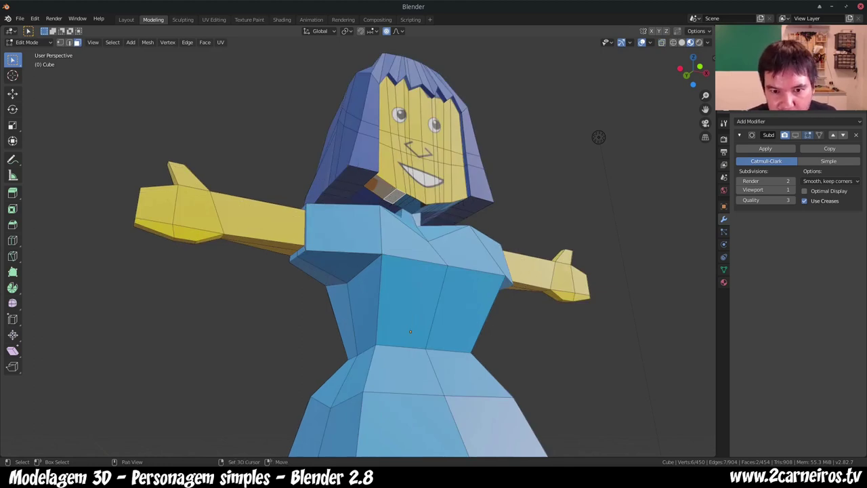
alt+shift+click(410, 201)
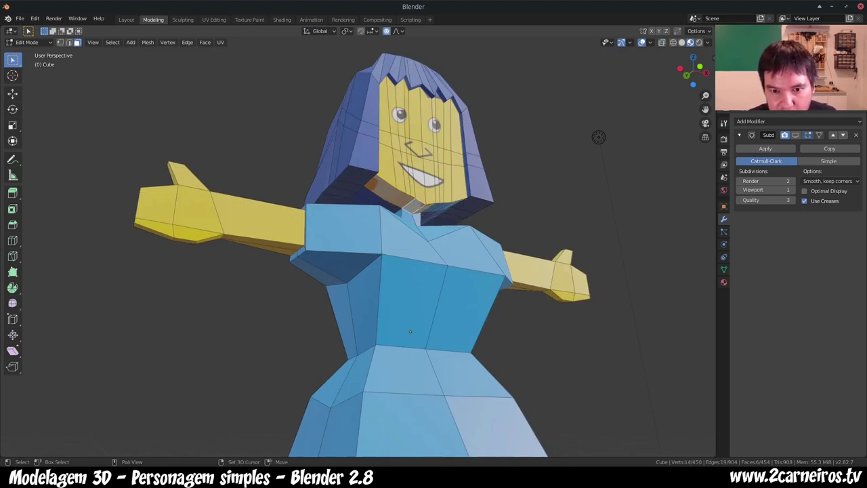
Step: Add more neck faces on both sides and an upper-chest face to the selection
middle_drag(598, 137, 555, 136)
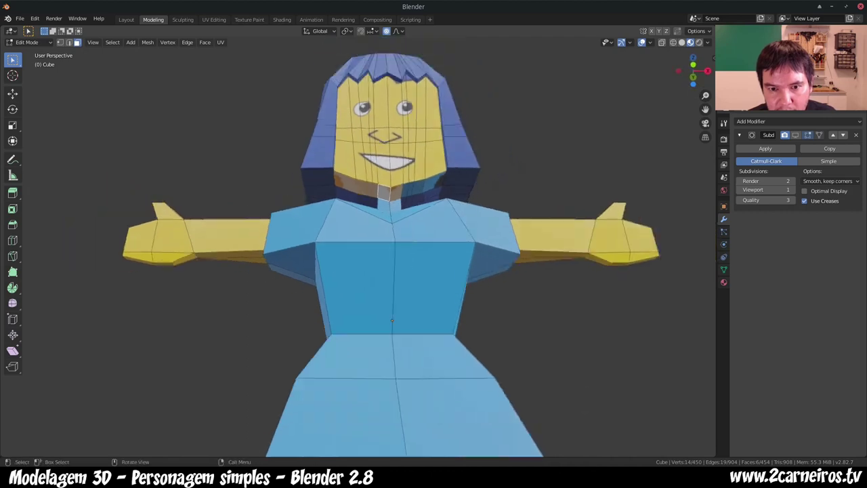
shift+click(418, 187)
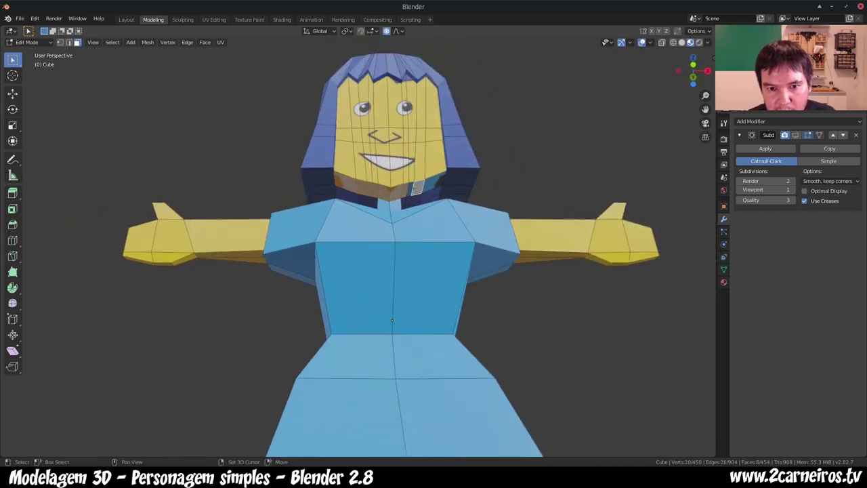
shift+click(412, 194)
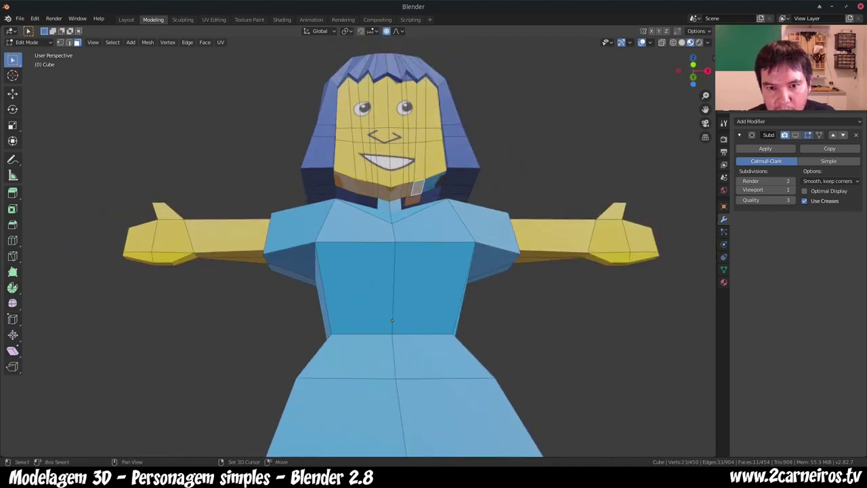
shift+click(423, 192)
shift+click(431, 193)
shift+click(346, 193)
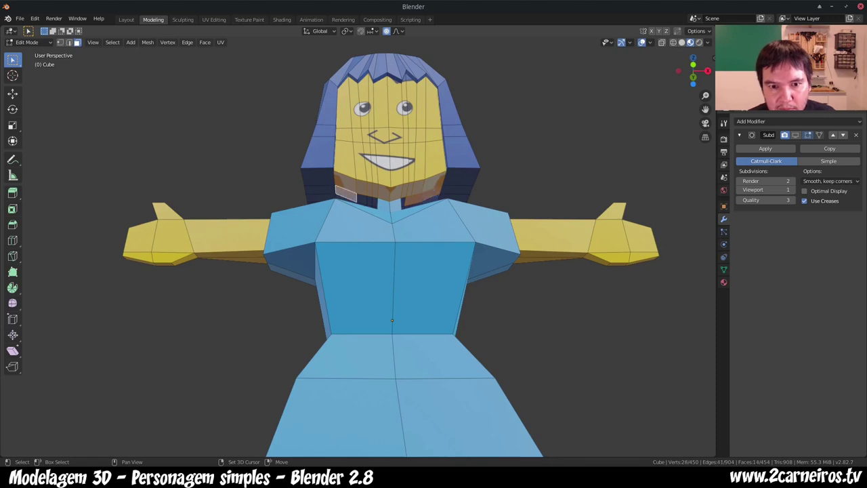
shift+click(361, 198)
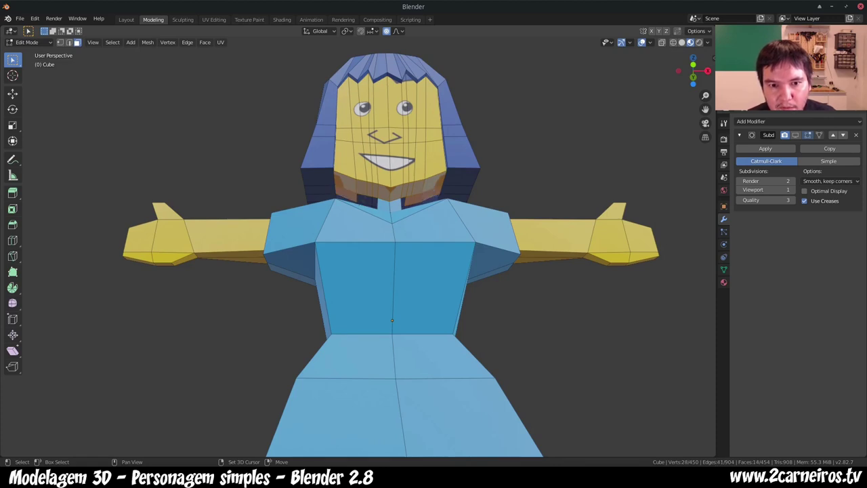
shift+click(398, 204)
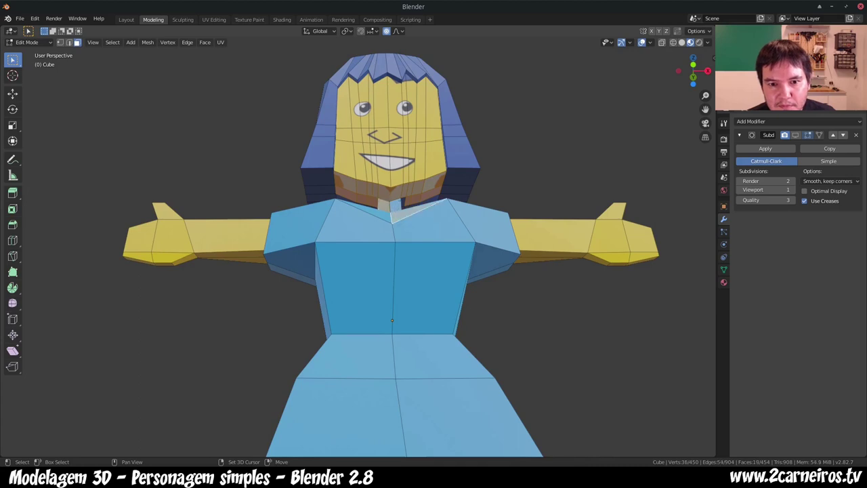
shift+click(399, 203)
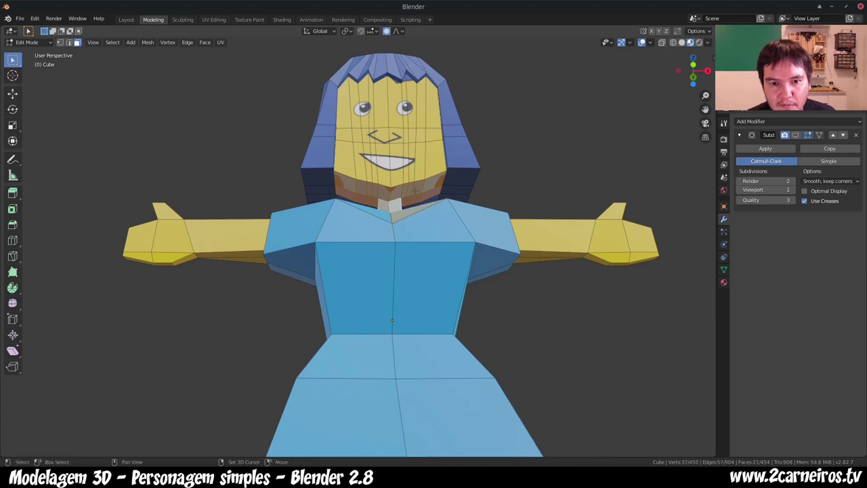
mouse_move(414, 190)
middle_down()
mouse_move(371, 261)
mouse_move(416, 252)
middle_up()
shift+click(359, 255)
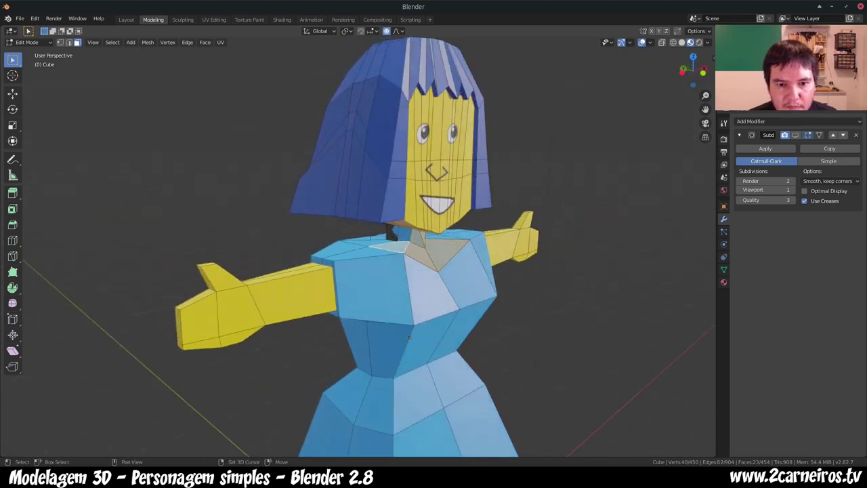
Step: Grow the neck selection three times and switch to the UV Editing workspace
mouse_move(409, 337)
middle_down()
mouse_move(387, 307)
mouse_move(355, 319)
middle_up()
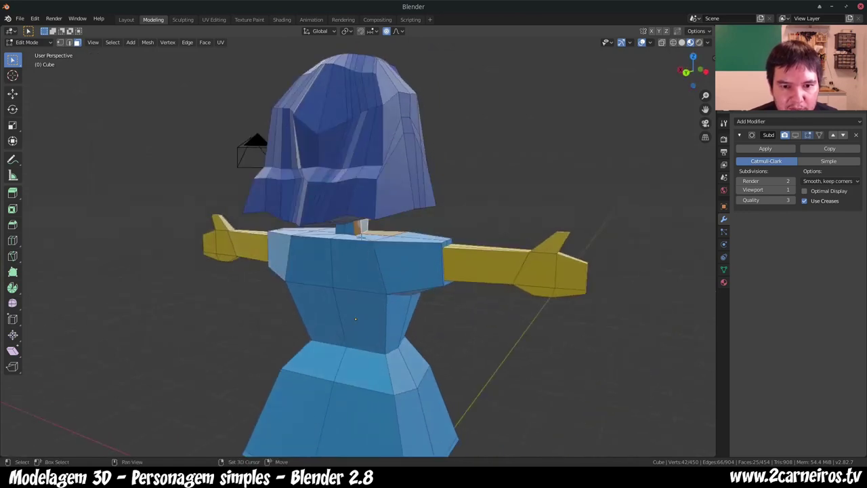
key(ctrl+KP_Add)
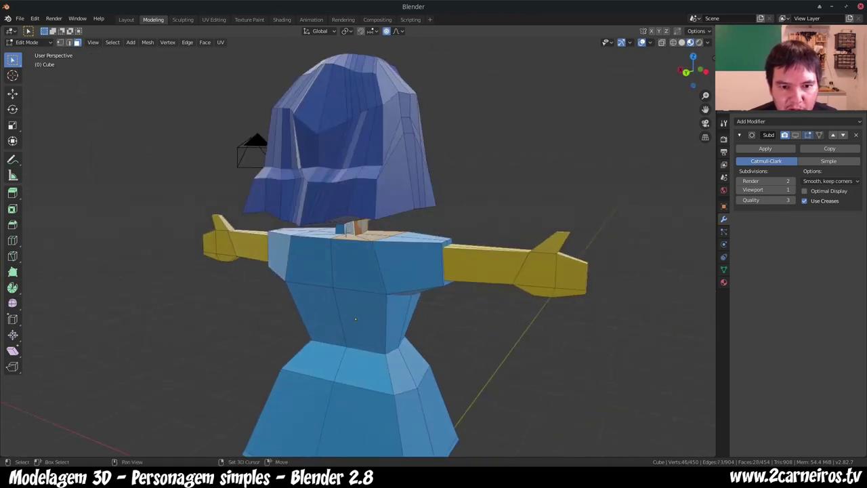
key(ctrl+KP_Add)
middle_drag(355, 318, 305, 332)
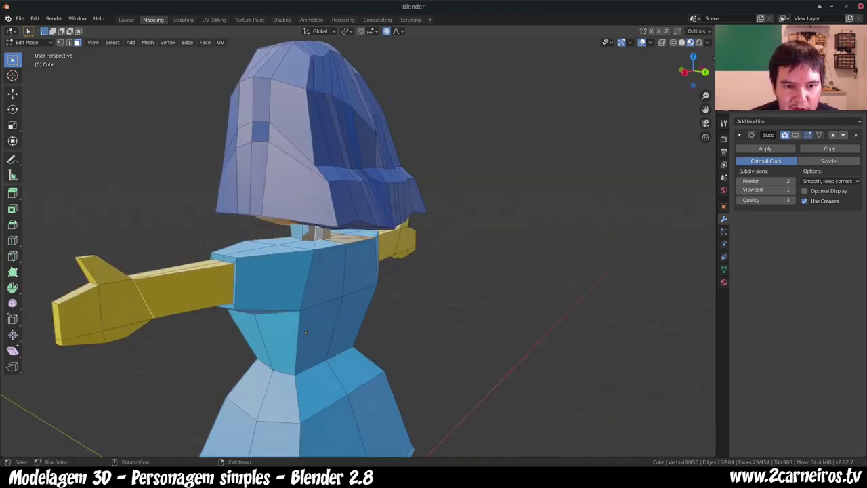
key(ctrl+KP_Add)
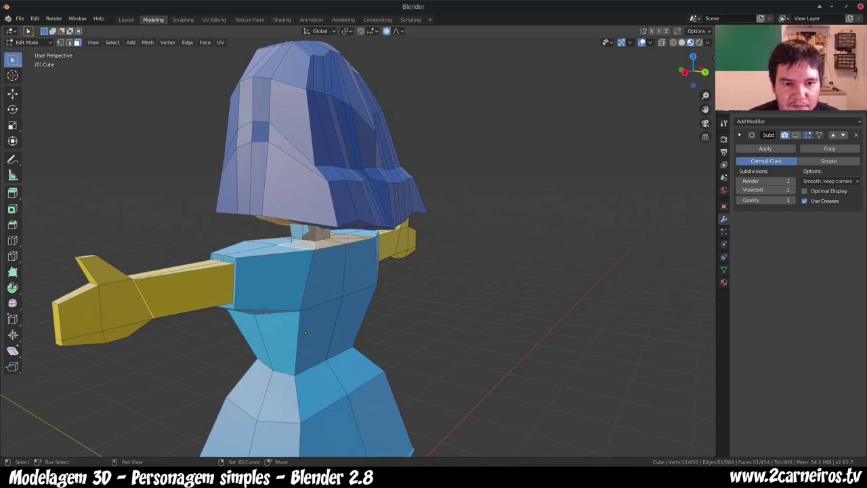
middle_drag(305, 332, 378, 350)
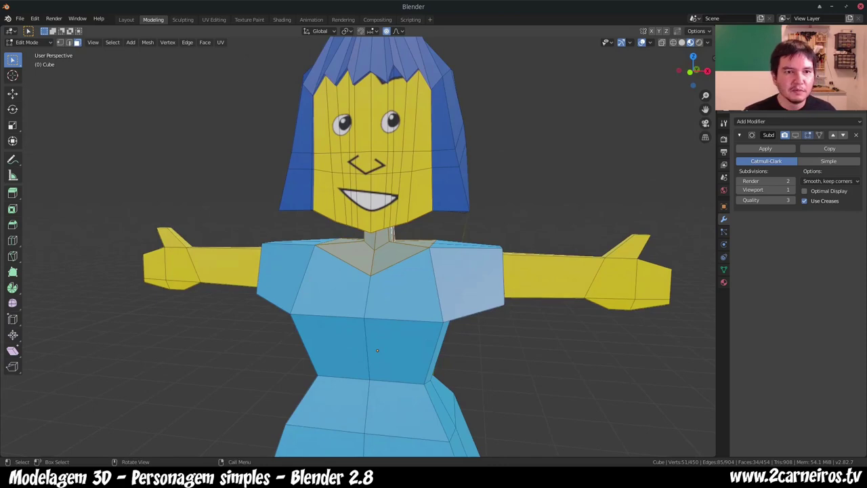
click(213, 19)
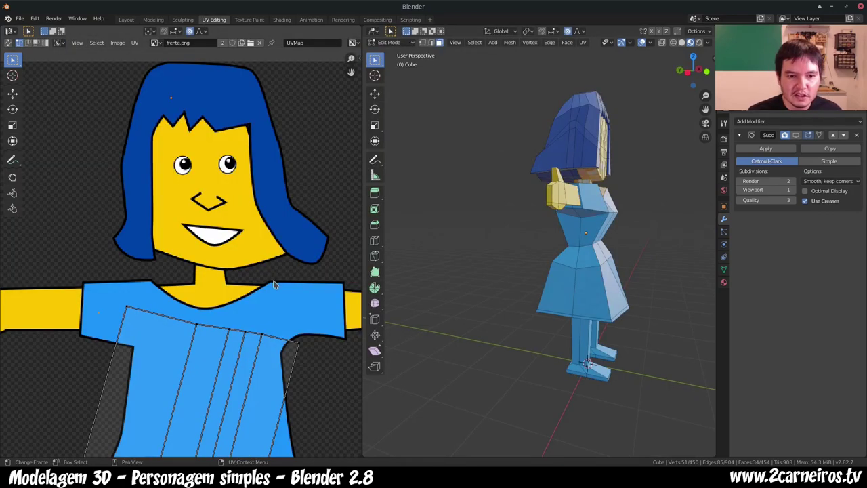
Step: Unwrap the selected faces, collapse their UVs with S 0 onto the drawn blue, then exit Edit Mode
scroll(266, 289, down, 2)
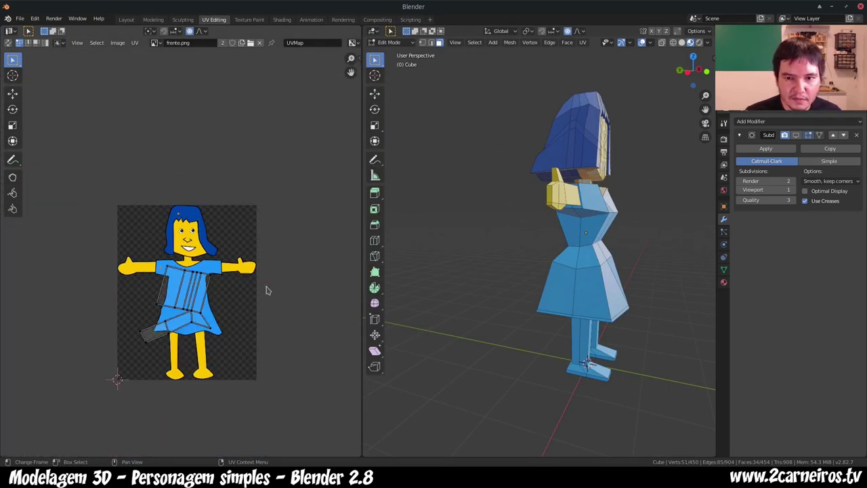
key(u)
click(173, 281)
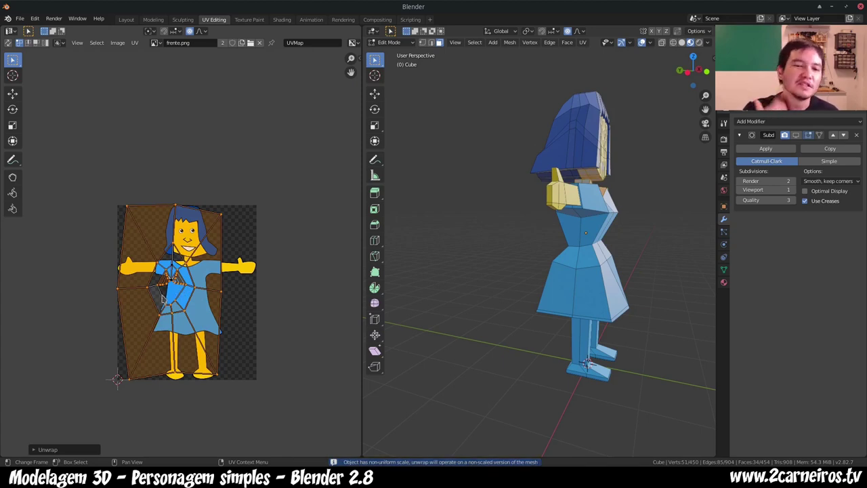
text(s)
text(0)
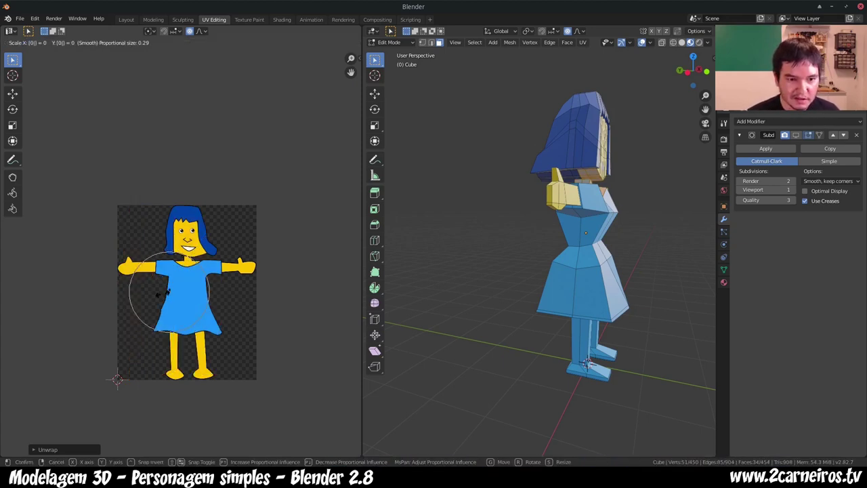
key(Return)
key(g)
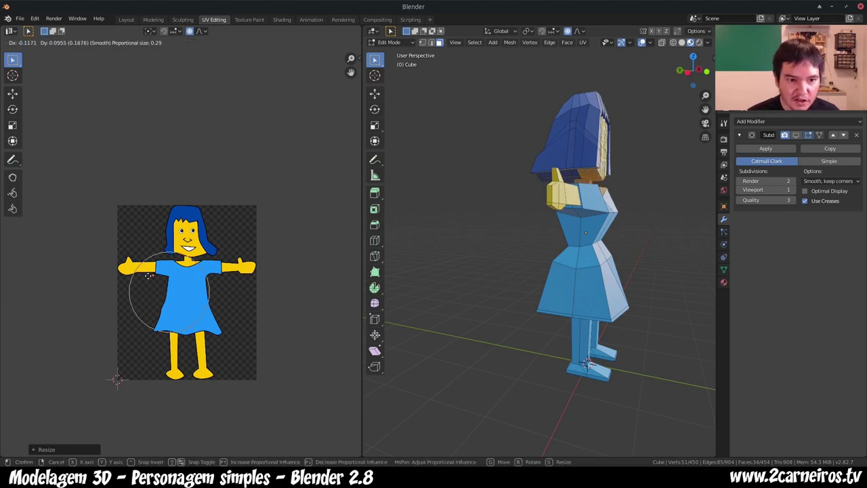
click(150, 274)
mouse_move(557, 195)
middle_down()
mouse_move(472, 207)
mouse_move(484, 167)
middle_up()
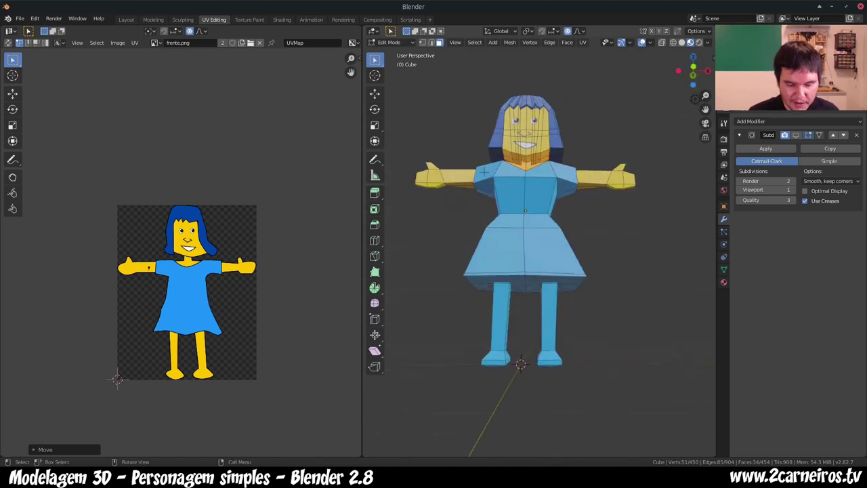
key(Tab)
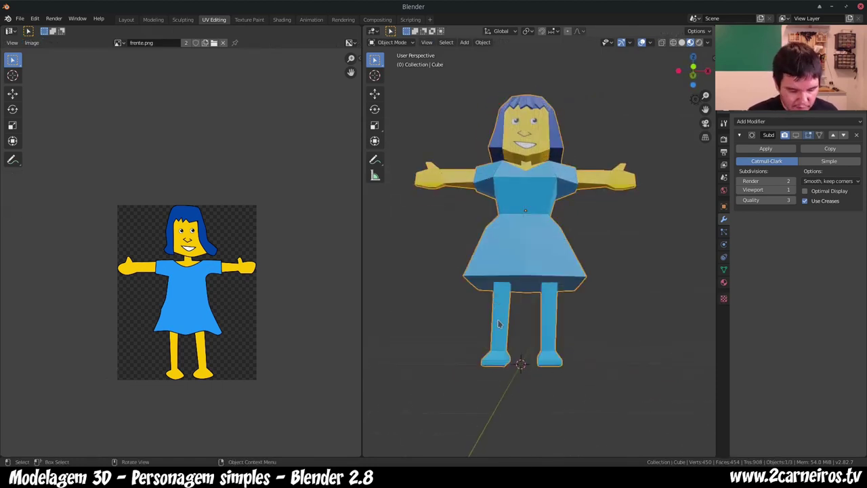
Step: Select all the leg and foot faces, using X-ray to reach hidden ones
key(Tab)
click(501, 337)
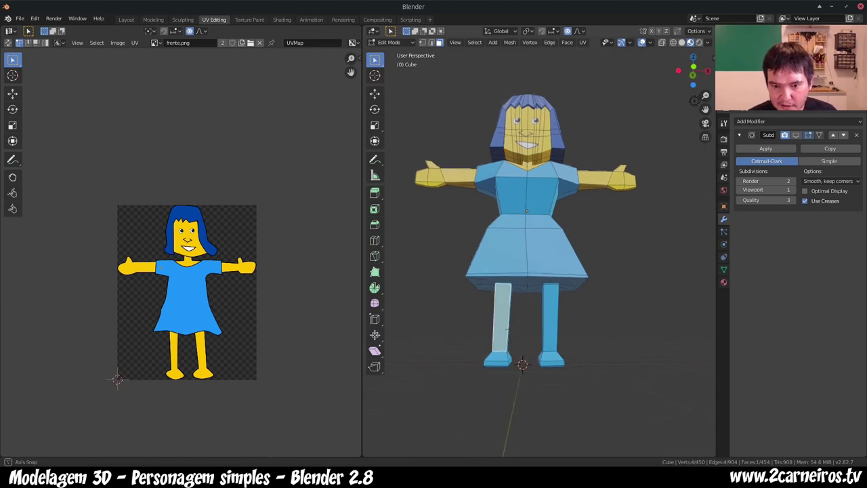
mouse_move(501, 337)
middle_down()
mouse_move(651, 325)
mouse_move(550, 242)
mouse_move(687, 227)
middle_up()
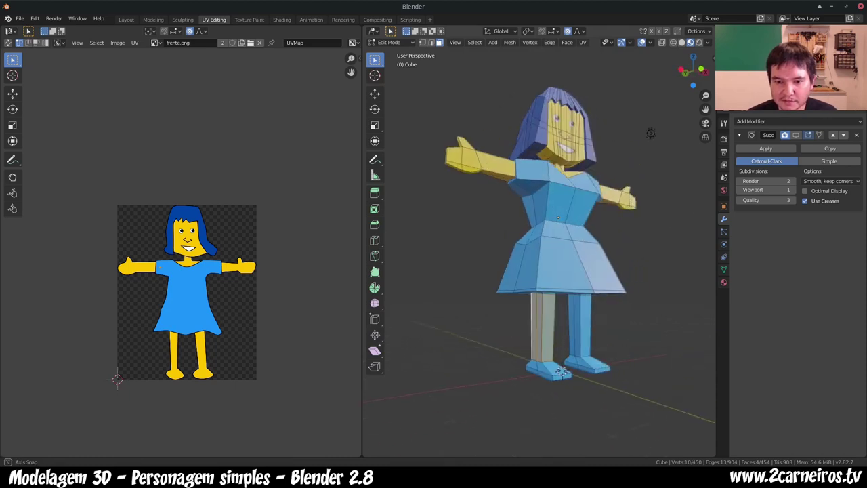
drag(479, 338, 670, 402)
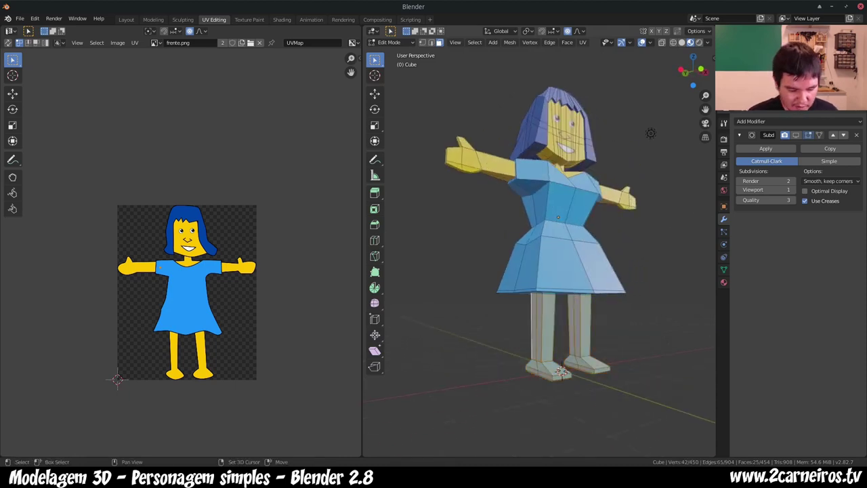
key(alt+z)
shift+drag(483, 336, 654, 417)
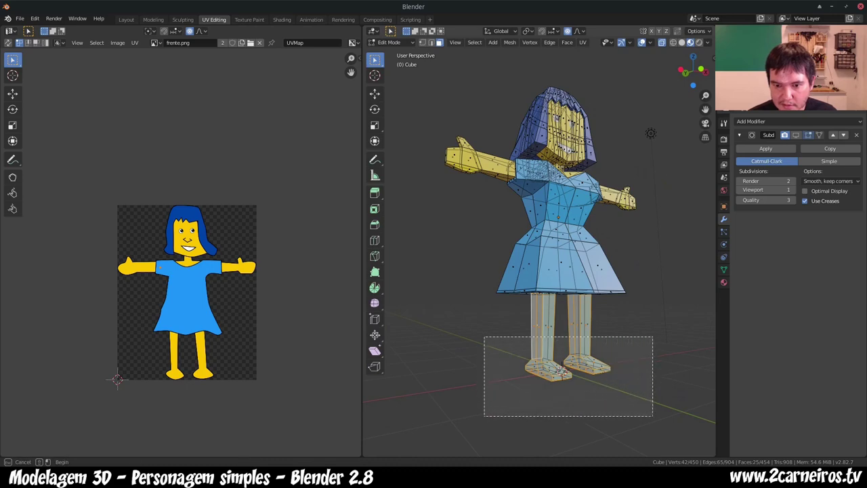
middle_drag(542, 271, 501, 285)
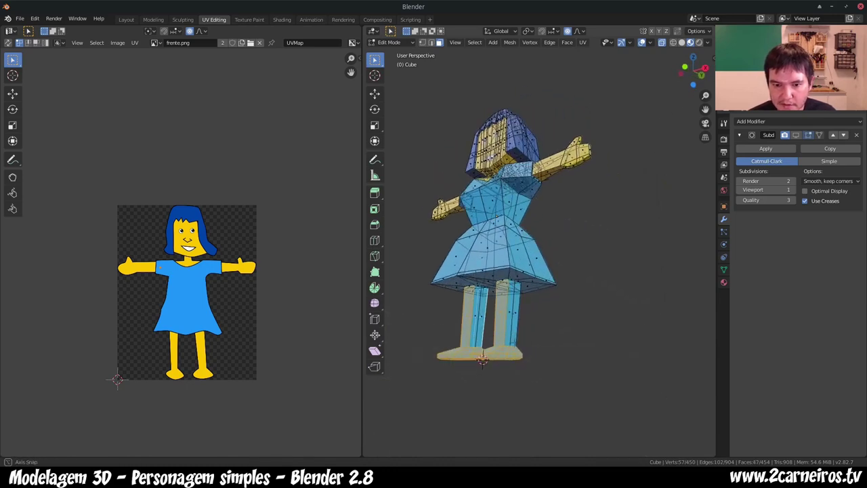
shift+click(512, 318)
shift+click(497, 313)
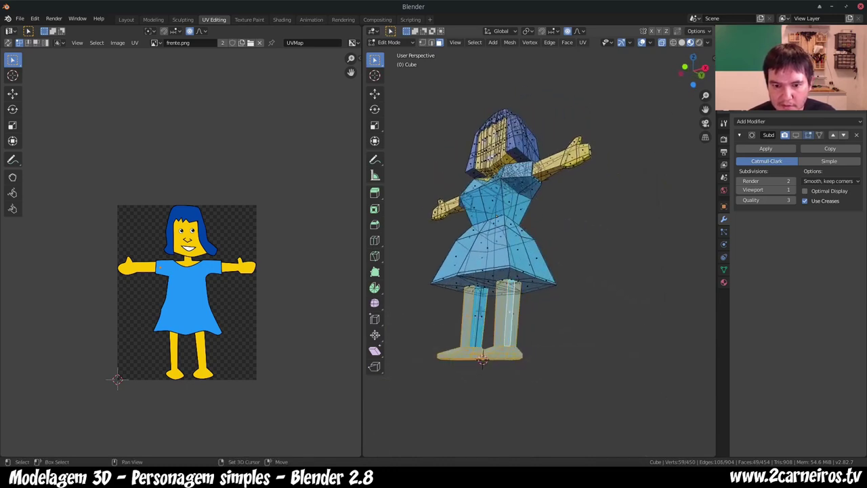
shift+click(481, 317)
middle_drag(482, 318, 447, 318)
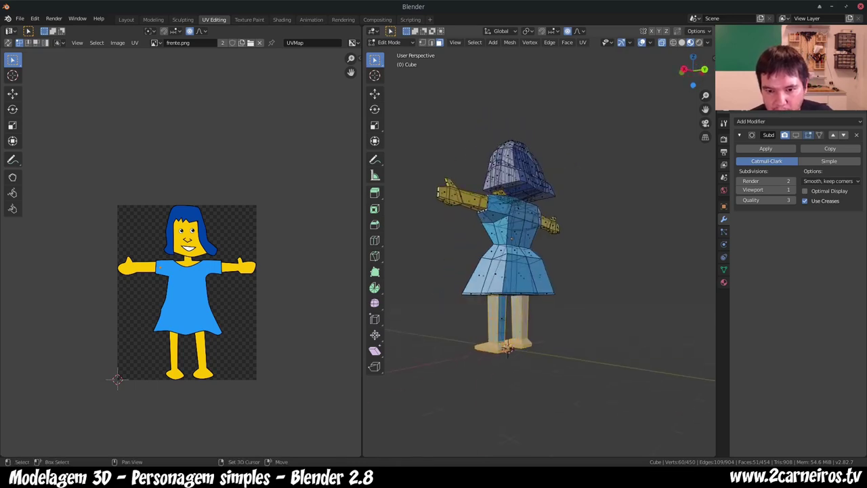
shift+click(502, 318)
mouse_move(502, 318)
middle_down()
mouse_move(619, 146)
mouse_move(582, 156)
middle_up()
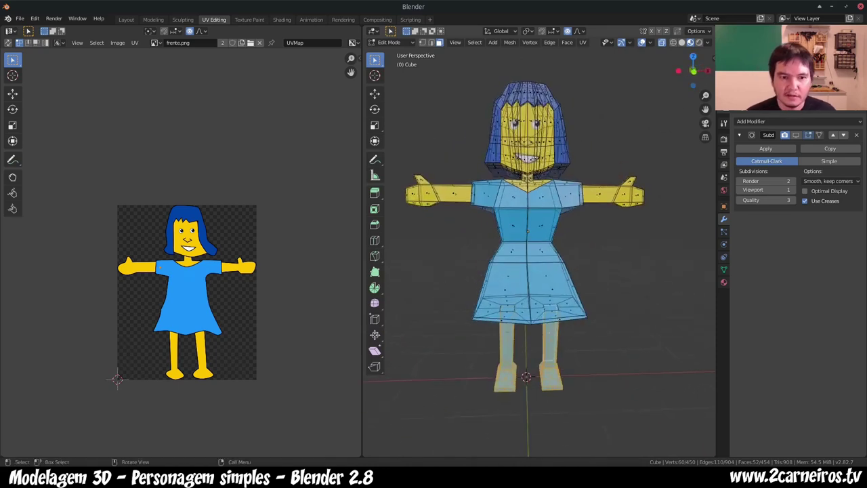
Step: Unwrap the legs, collapse their UVs to 0 onto the yellow arm, and return to Object Mode
key(u)
click(210, 233)
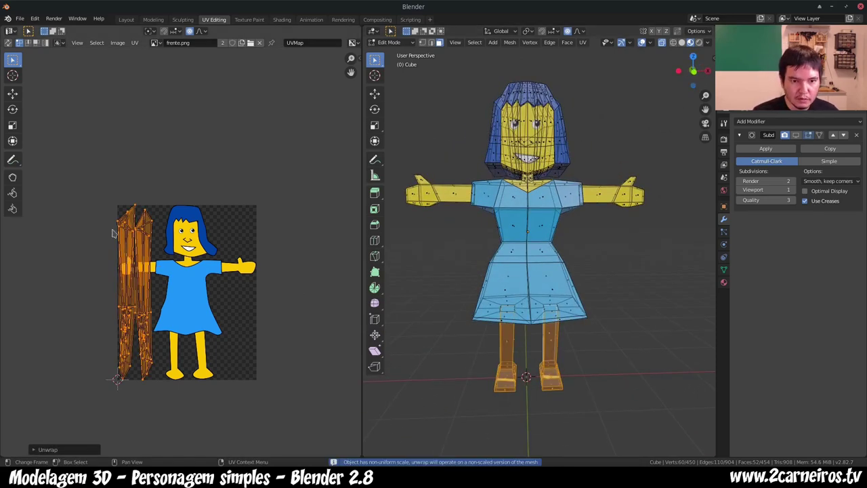
key(s)
key(0)
key(Return)
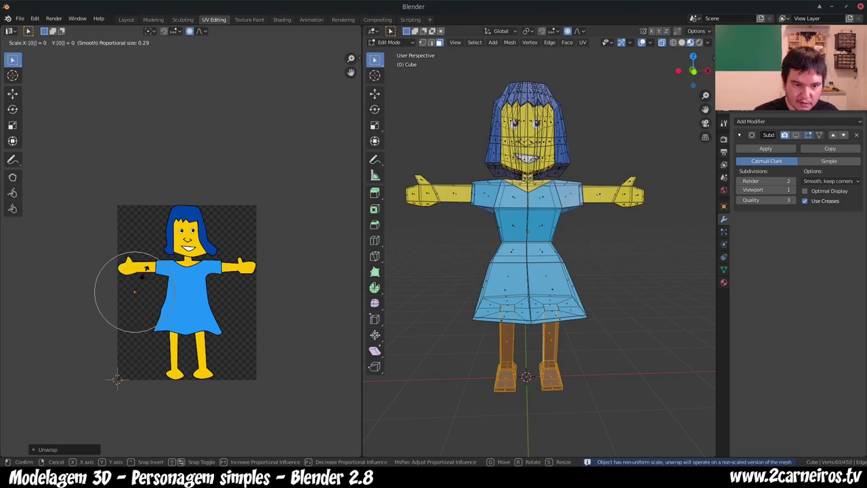
key(g)
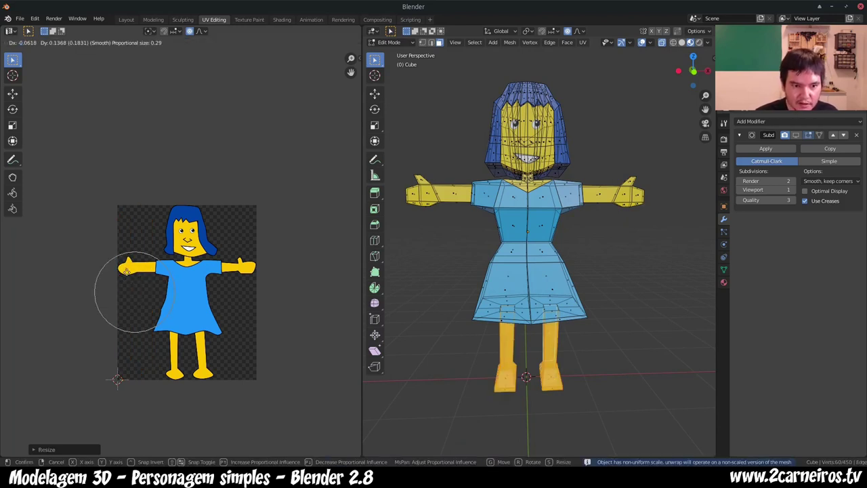
click(126, 273)
key(Tab)
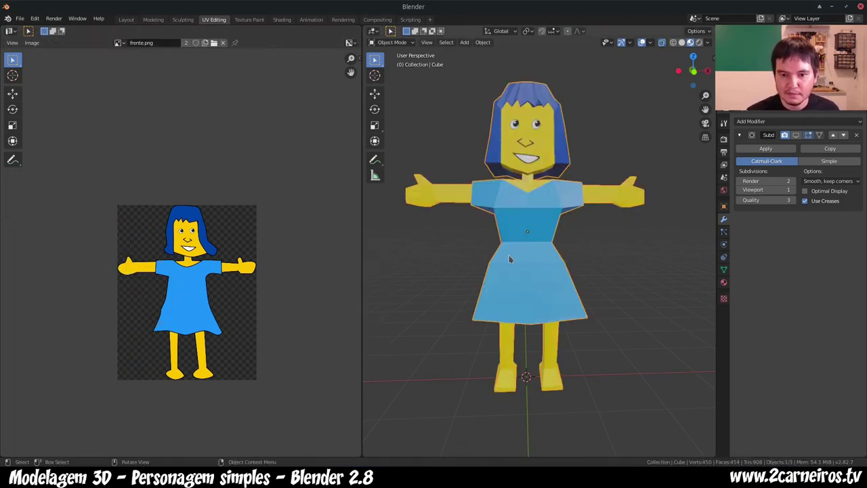
scroll(510, 260, down, 2)
mouse_move(509, 260)
middle_down()
mouse_move(512, 275)
mouse_move(516, 266)
middle_up()
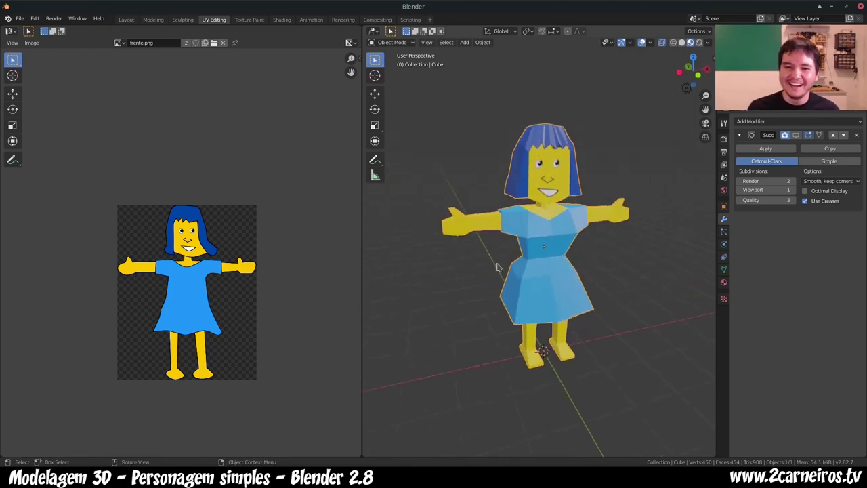
Step: Enable the Subdivision viewport display, view the smoothed girl from the front, and re-enter Edit Mode
click(795, 135)
scroll(538, 295, up, 2)
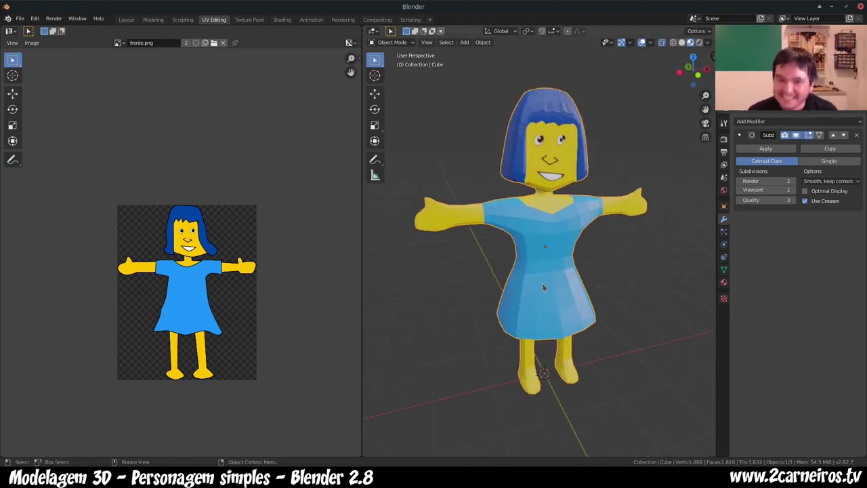
middle_drag(540, 284, 510, 276)
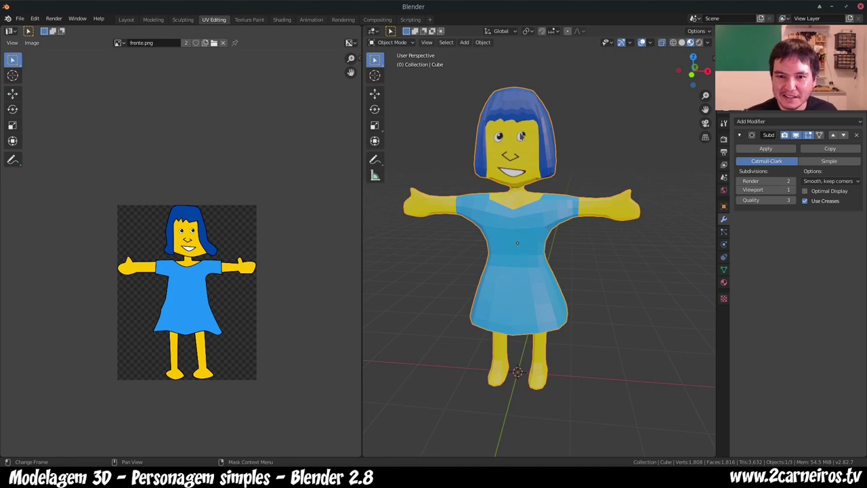
key(Tab)
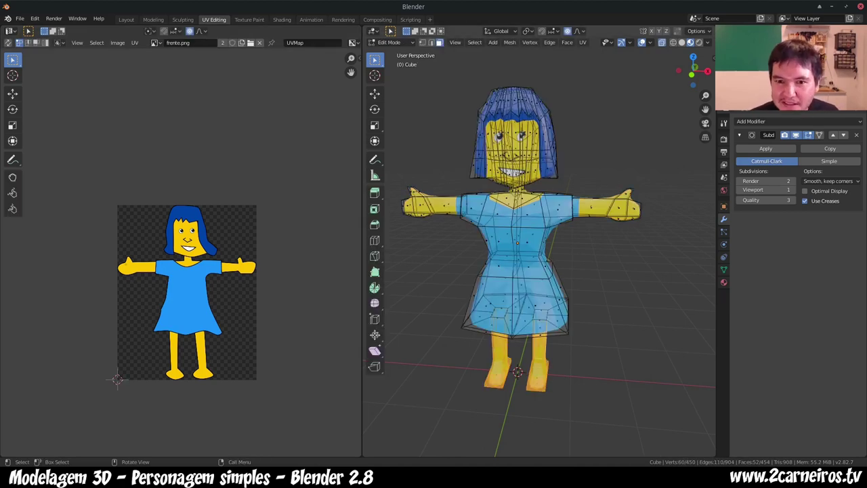
Step: Select the two narrow faces beside the right eye and unwrap them
click(527, 139)
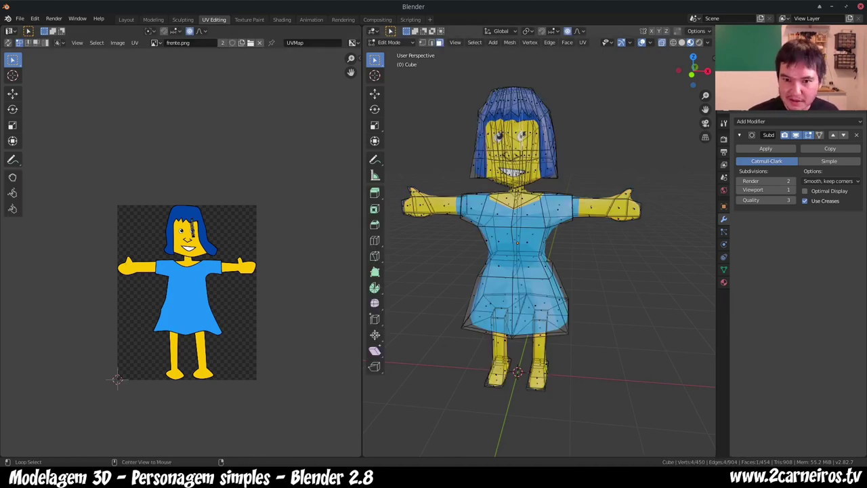
key(alt+z)
scroll(521, 135, up, 4)
shift+middle_drag(522, 81, 544, 153)
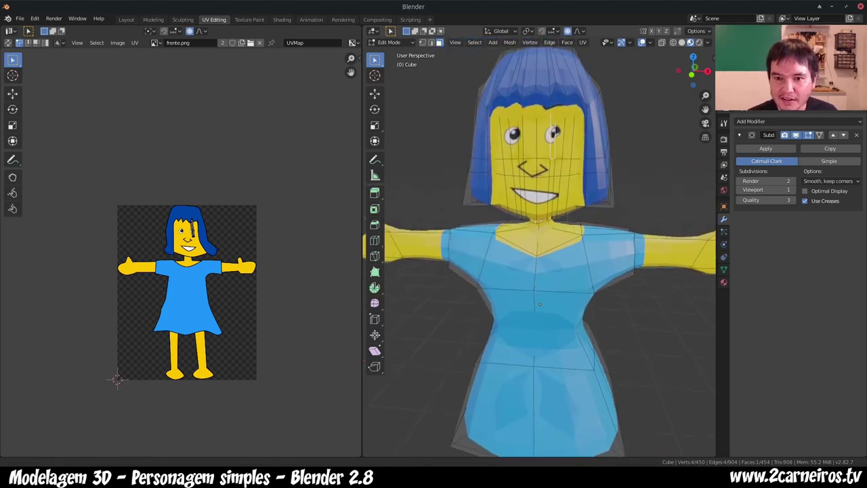
click(556, 154)
shift+click(547, 146)
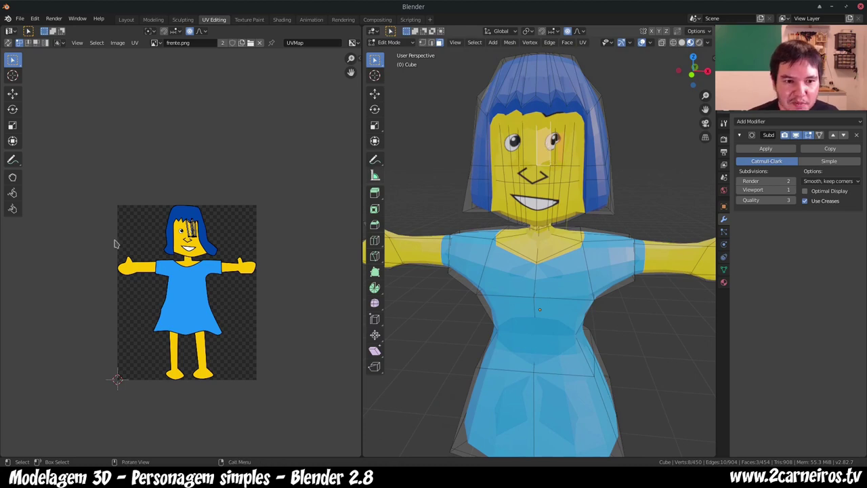
scroll(191, 220, up, 2)
scroll(191, 221, up, 2)
scroll(192, 220, up, 1)
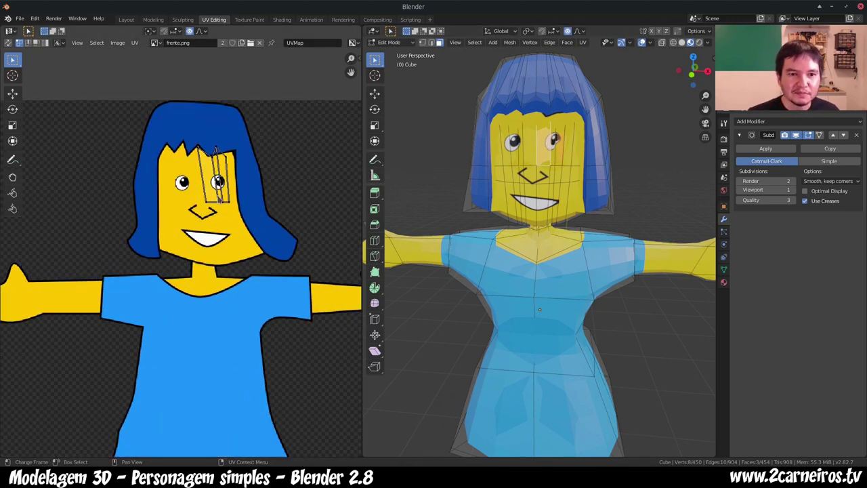
key(u)
click(228, 162)
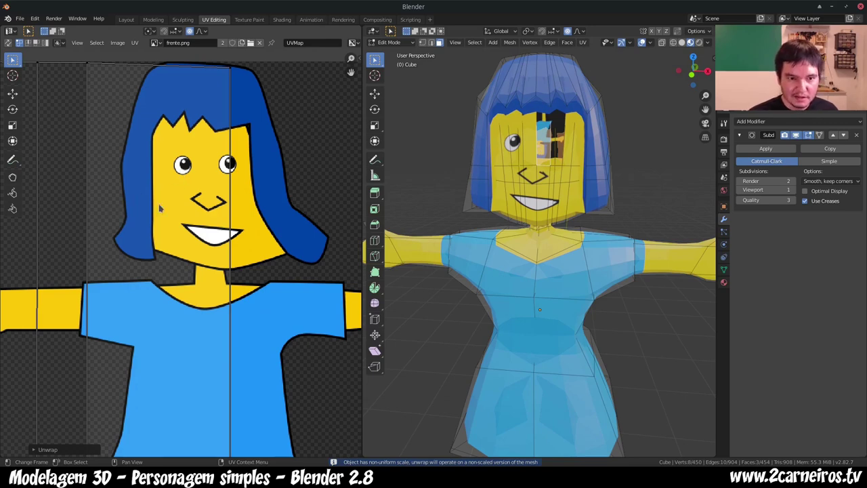
Step: Shrink the unwrapped strip and move it onto the drawn face in the UV layout
click(105, 252)
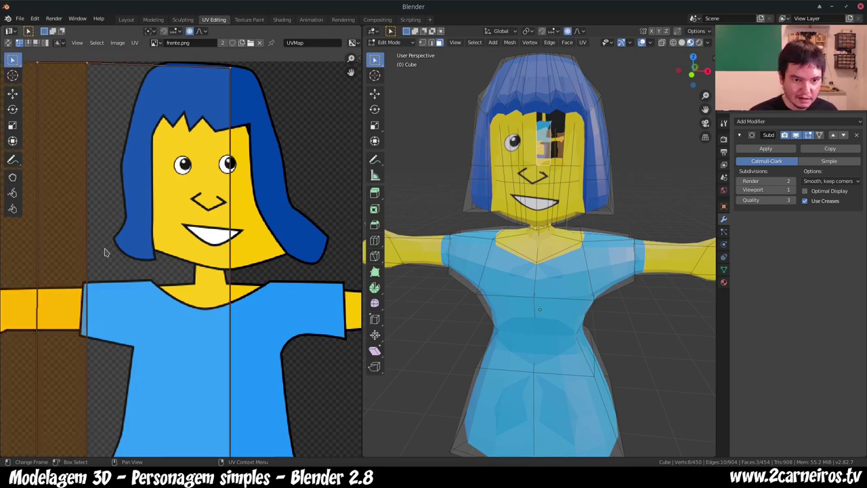
key(s)
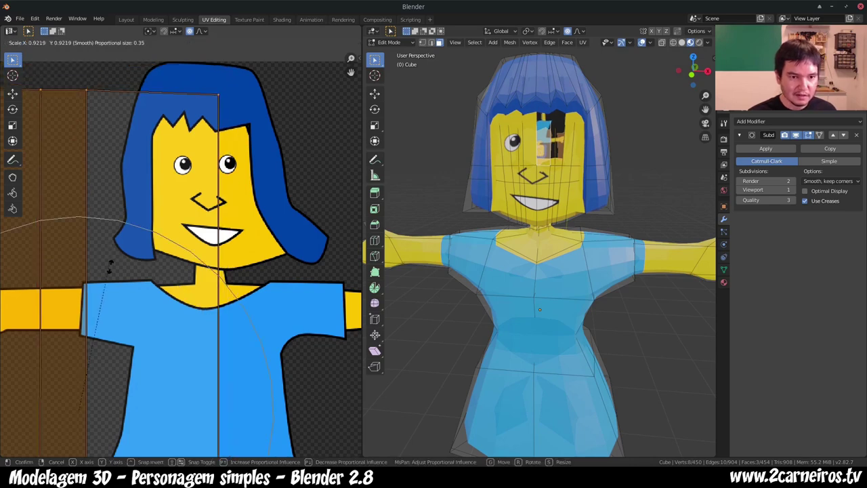
click(54, 393)
key(g)
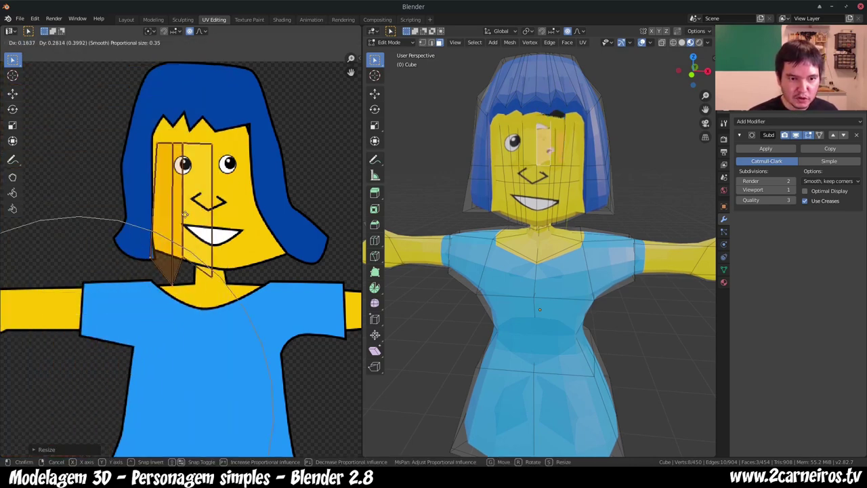
click(222, 197)
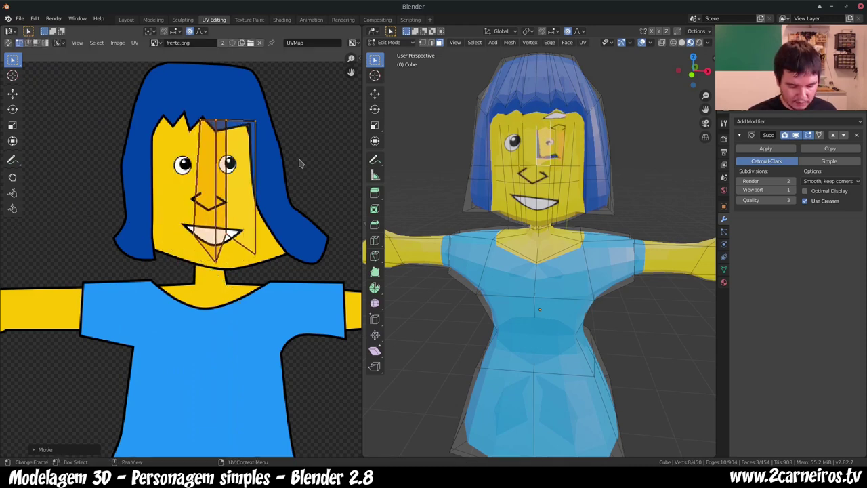
key(s)
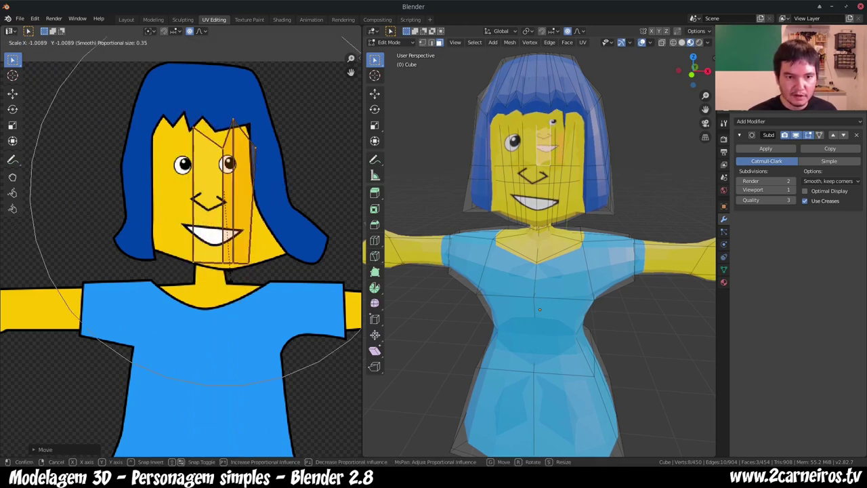
click(230, 247)
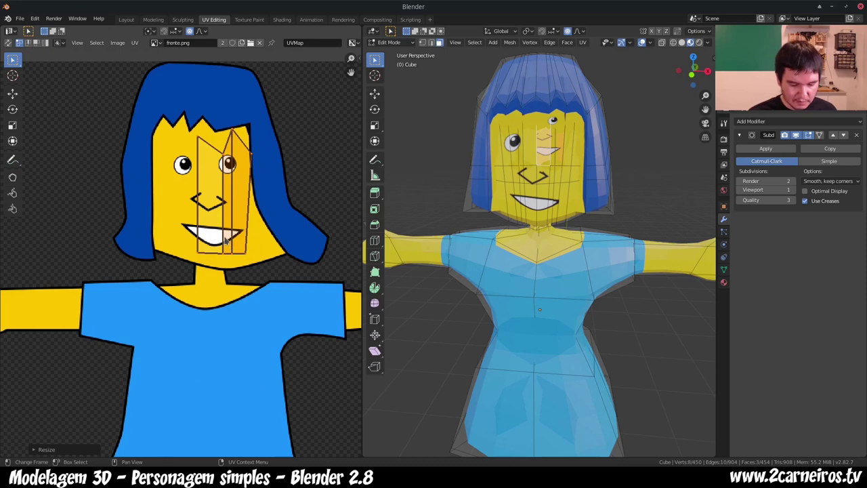
key(g)
click(219, 171)
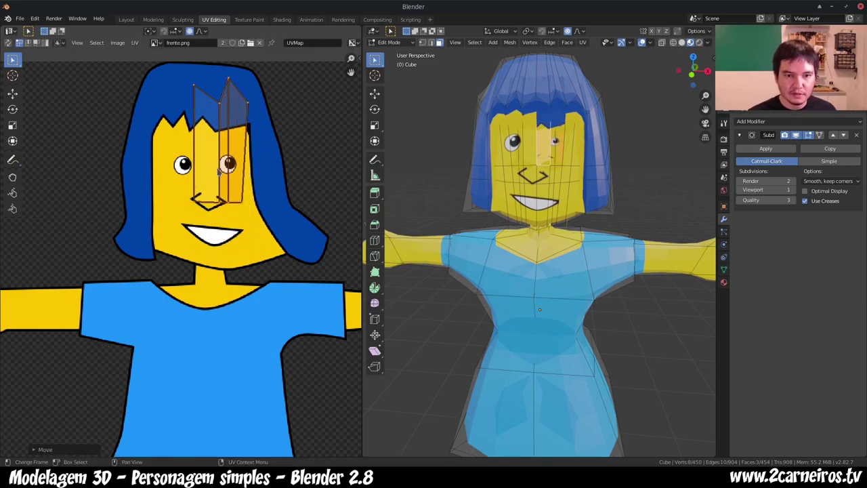
key(s)
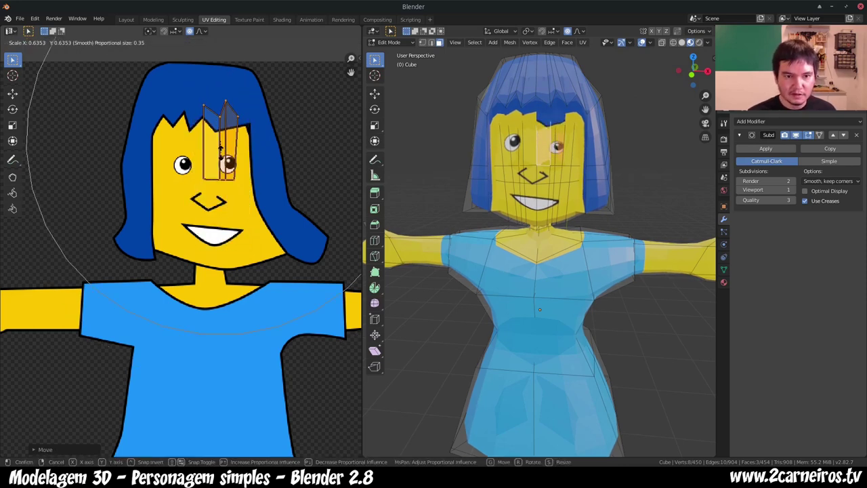
click(223, 154)
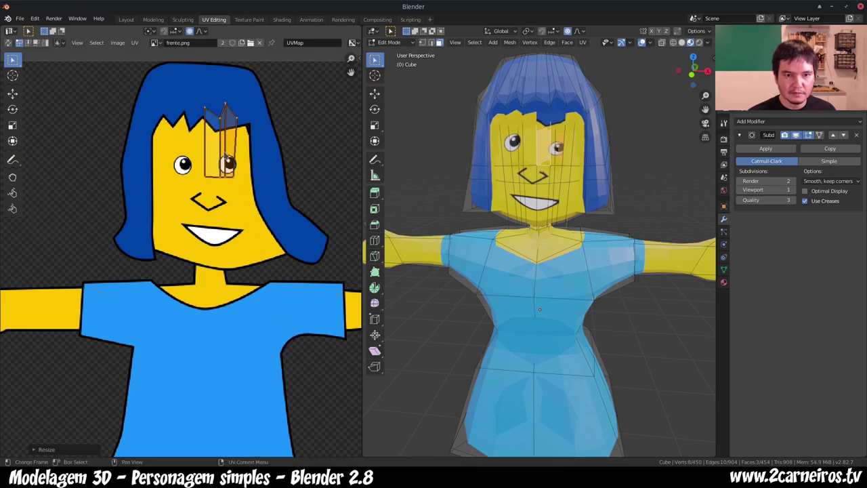
Step: Fine-tune the strip's position and size over the face, undoing one misplaced move
key(g)
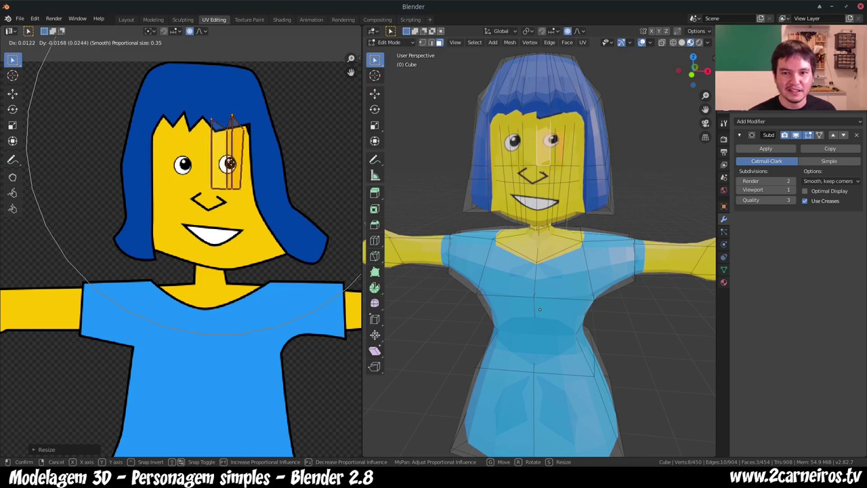
click(229, 163)
key(s)
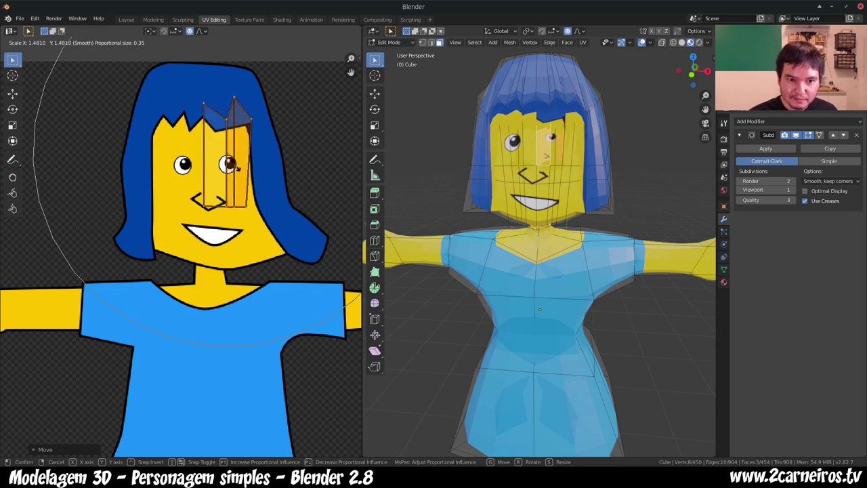
click(234, 165)
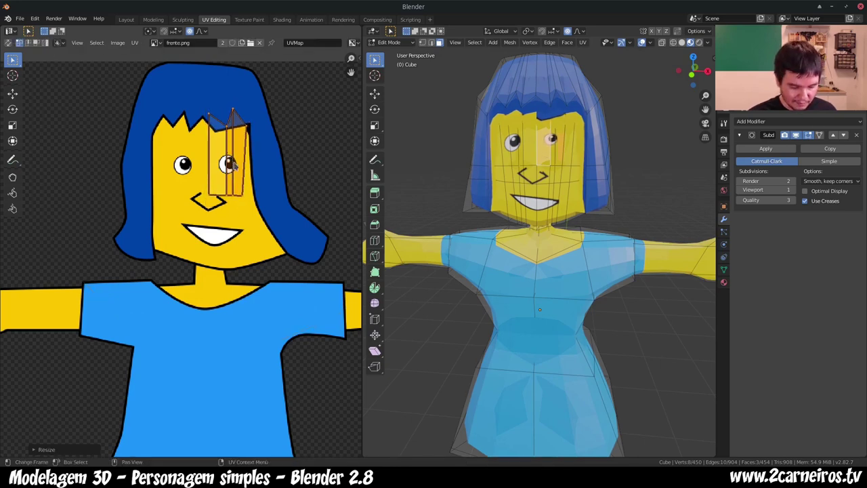
key(s)
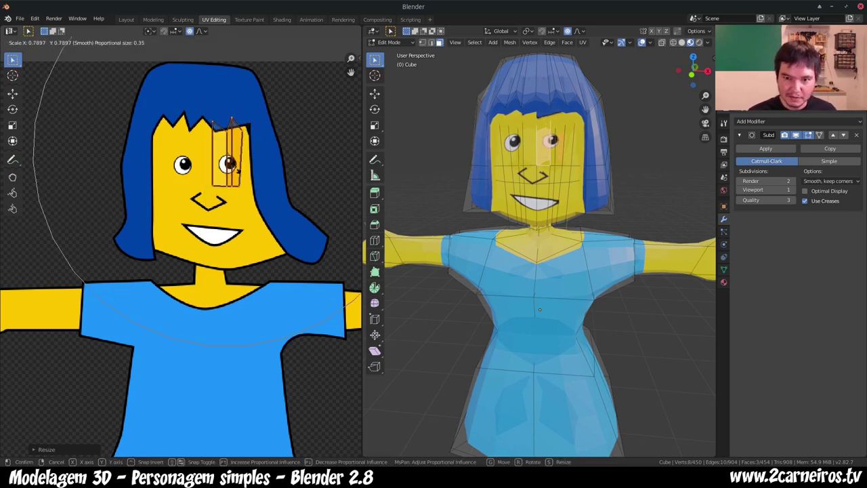
click(236, 170)
key(g)
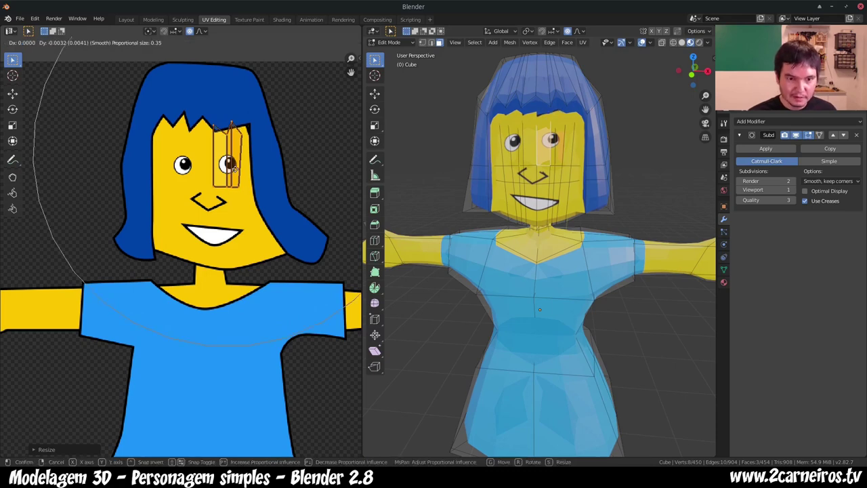
click(236, 170)
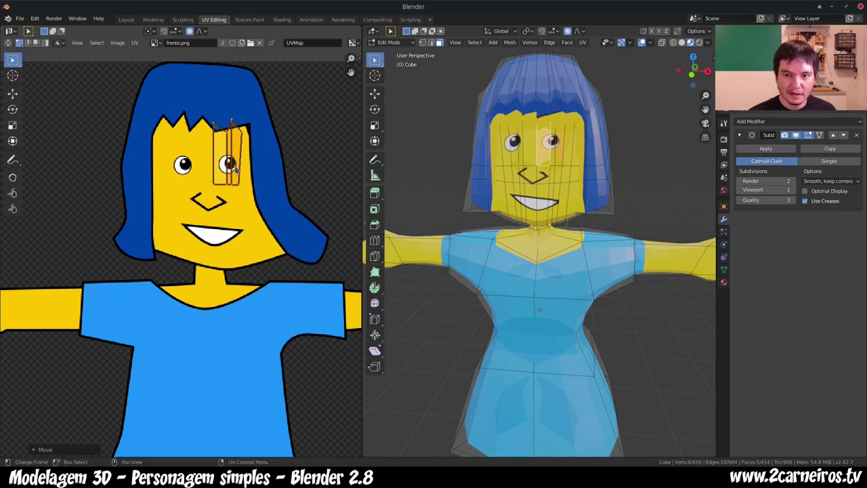
key(ctrl+z)
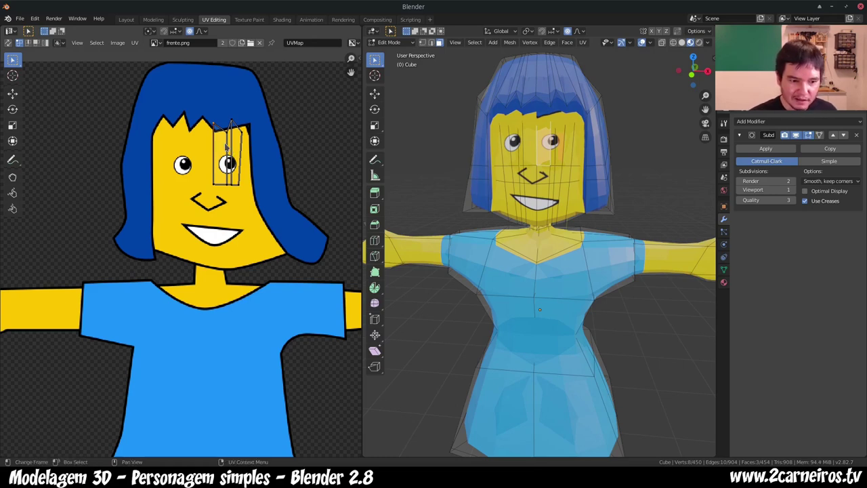
key(g)
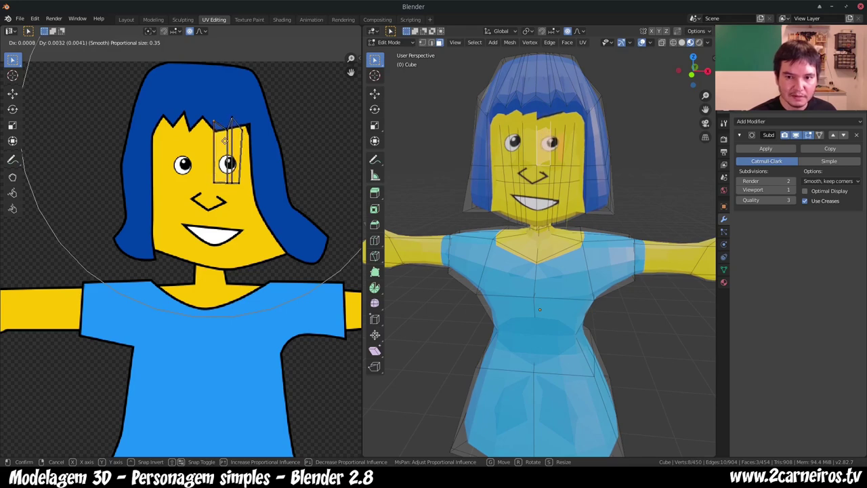
click(227, 143)
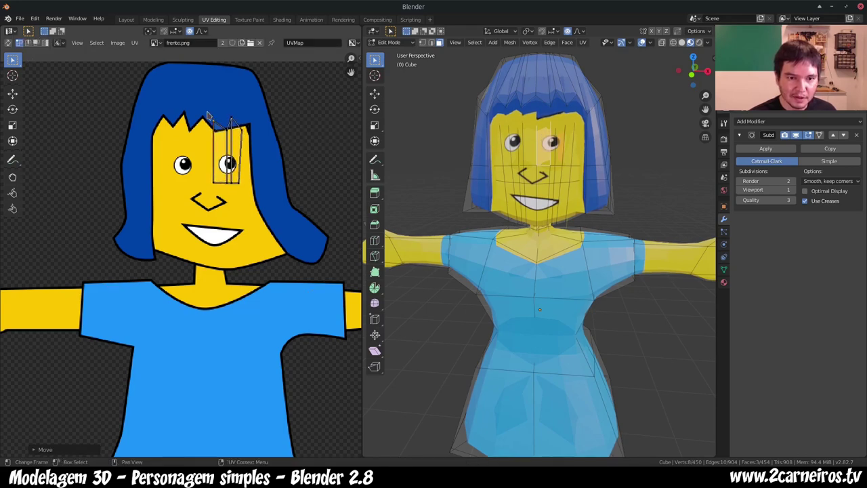
Step: Lower the strip's top UV vertices, then turn off proportional editing
drag(208, 115, 250, 138)
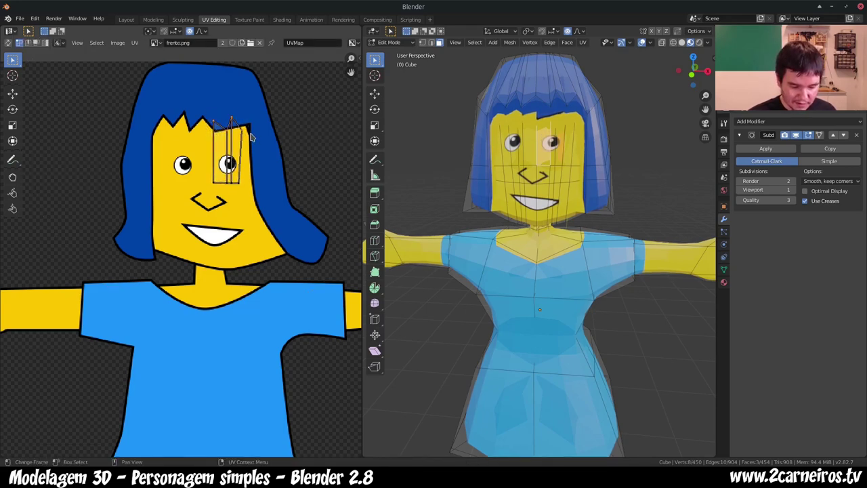
key(s)
text(y)
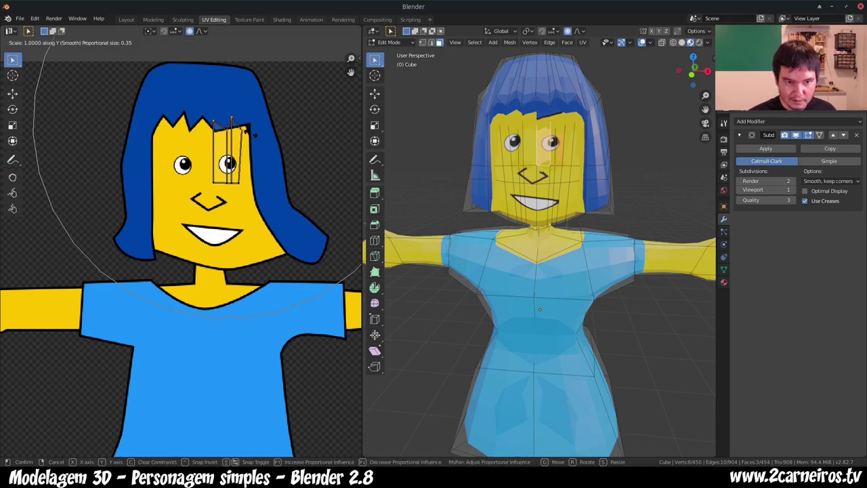
text(0)
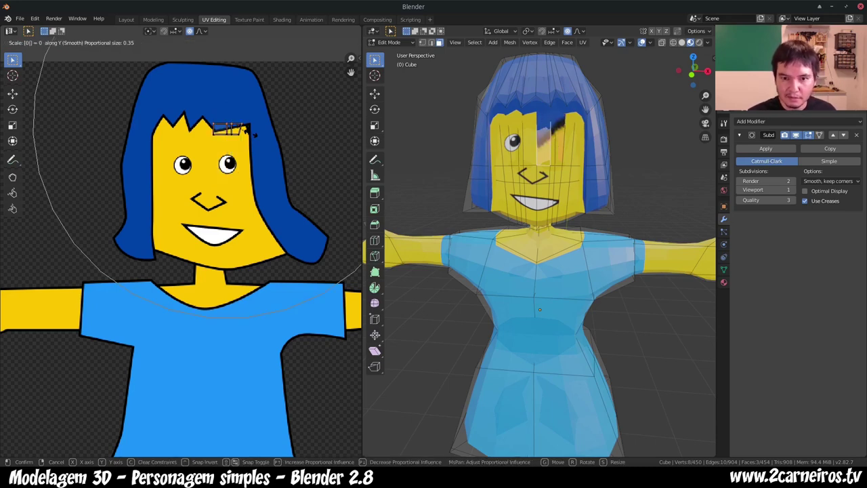
key(Escape)
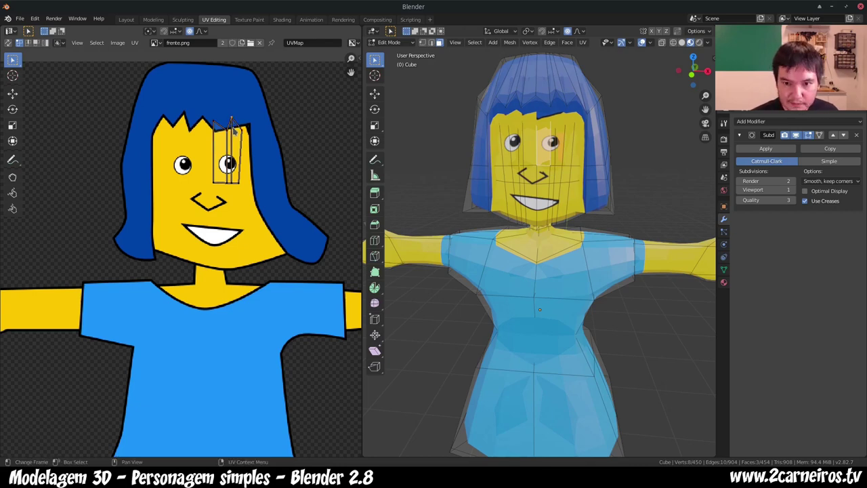
key(g)
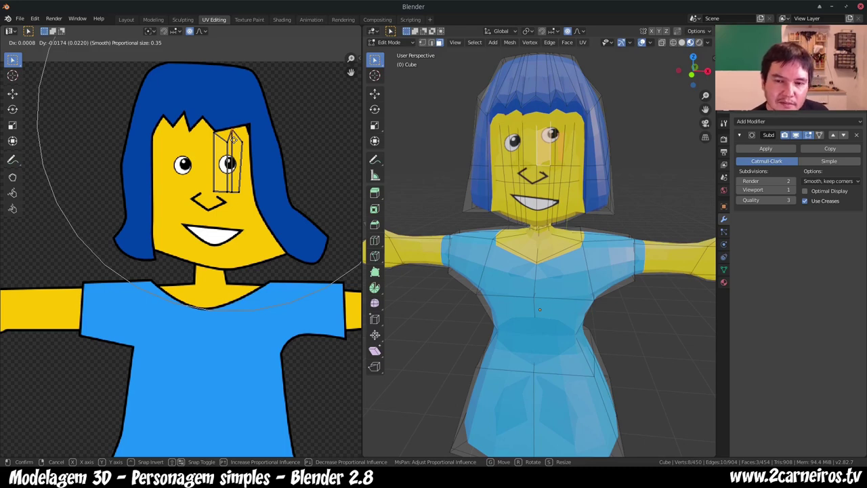
click(233, 139)
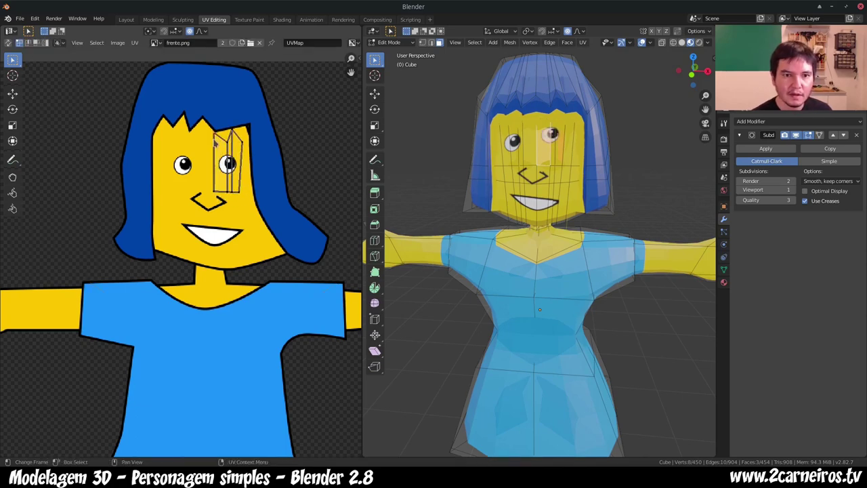
key(o)
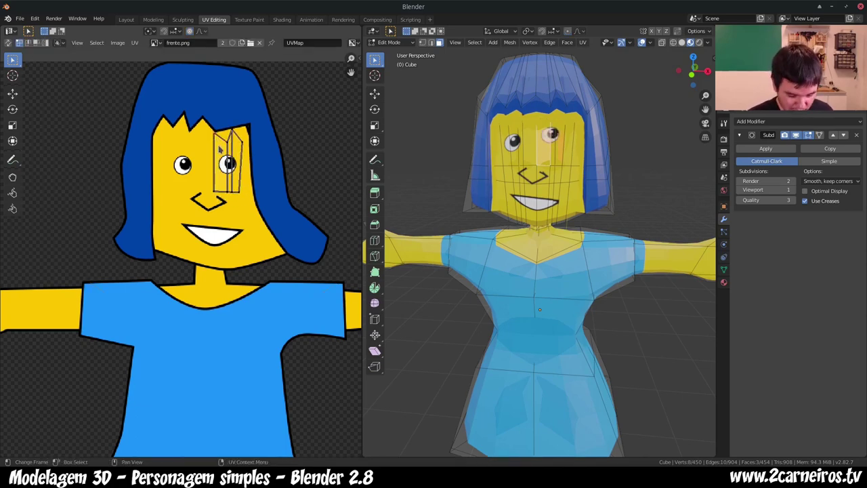
Step: Move the whole eye UV island up into place with several small nudges
key(a)
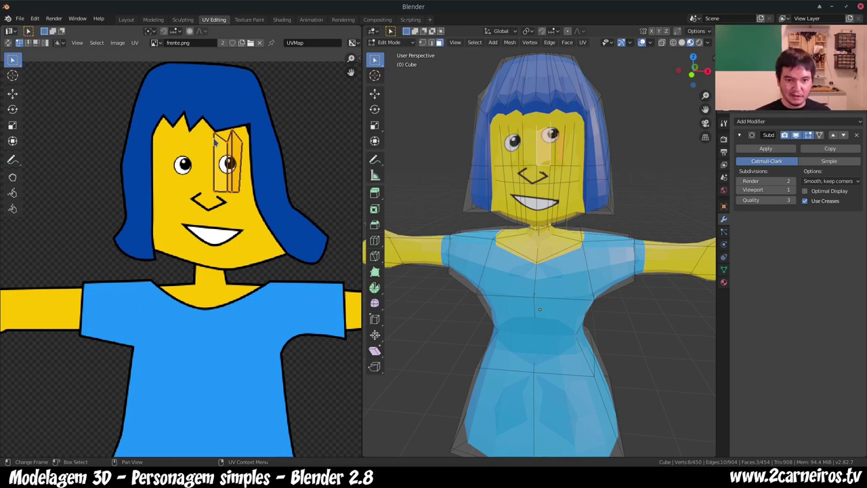
key(g)
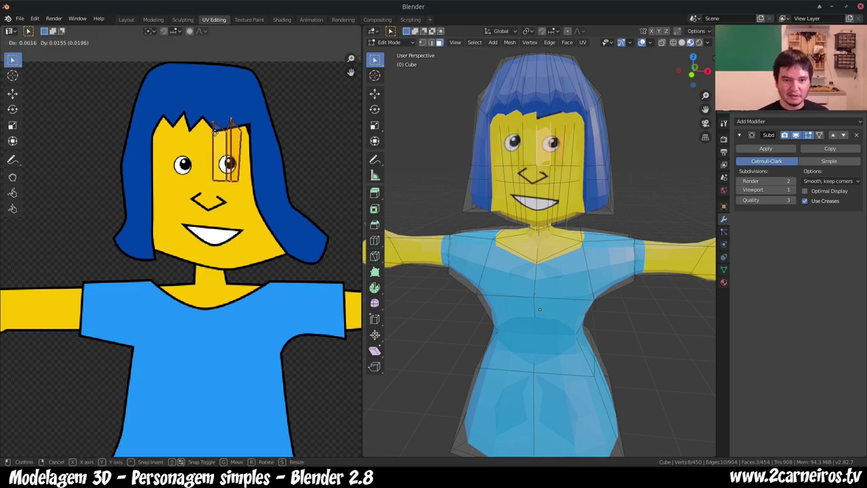
click(212, 126)
click(250, 139)
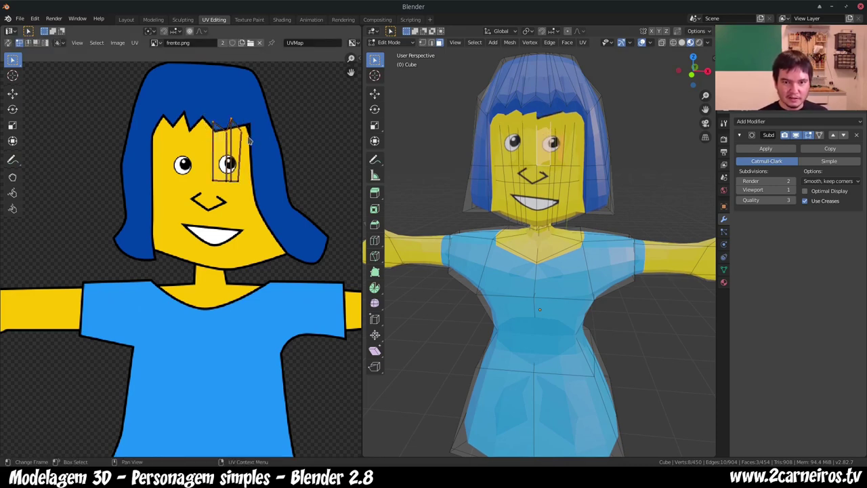
key(a)
key(g)
click(247, 144)
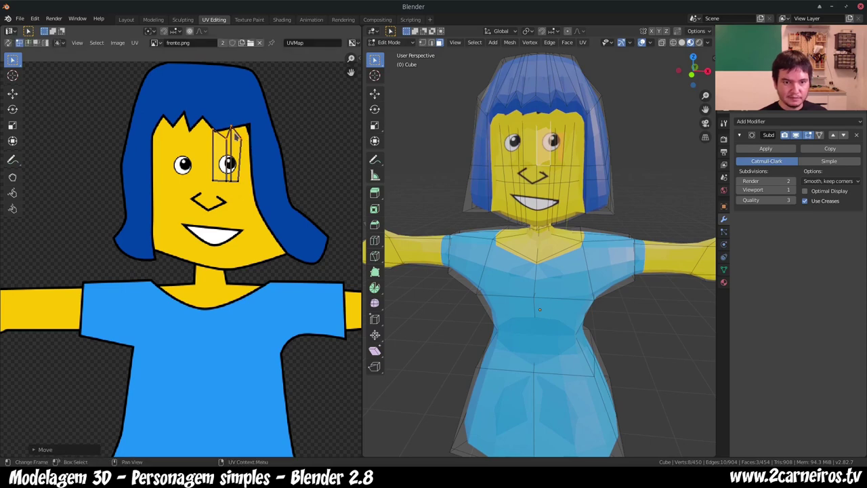
key(g)
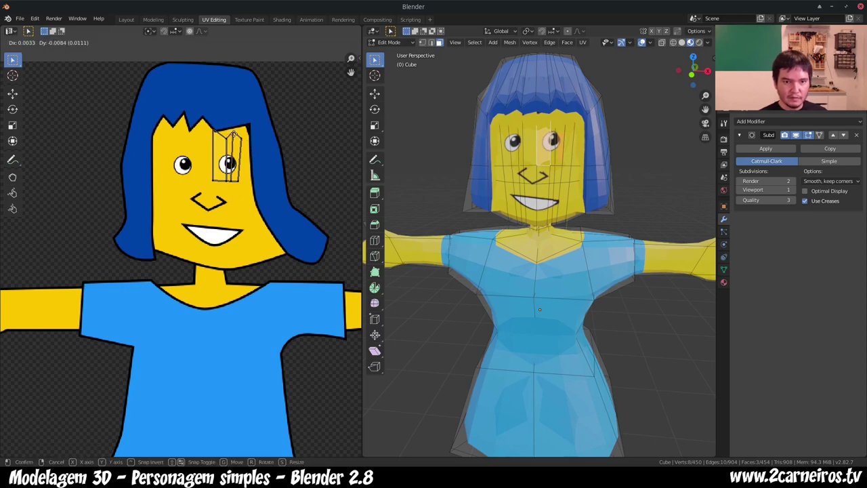
click(237, 139)
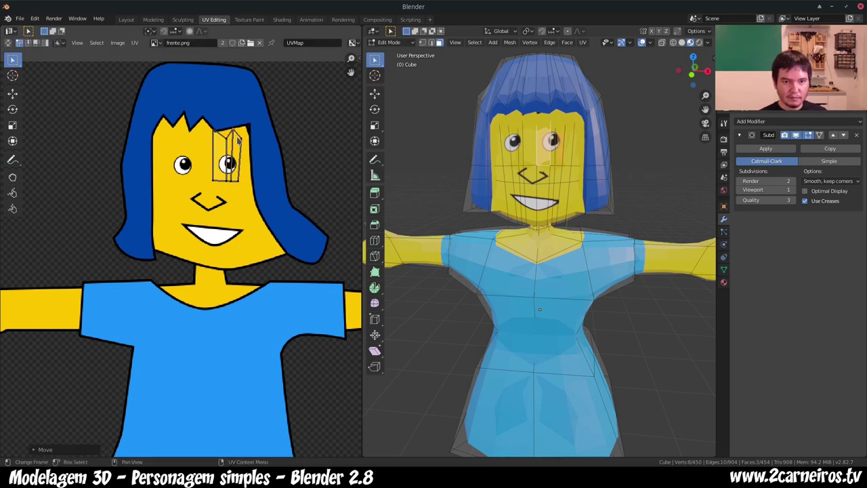
key(g)
click(241, 135)
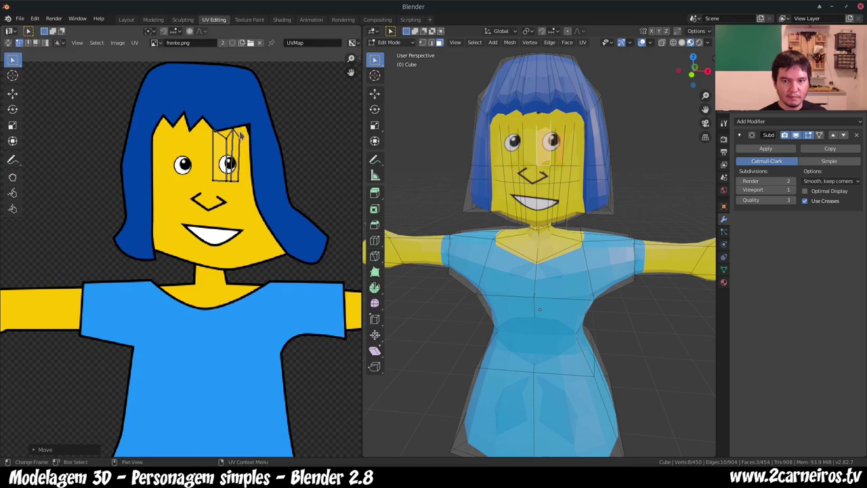
click(214, 135)
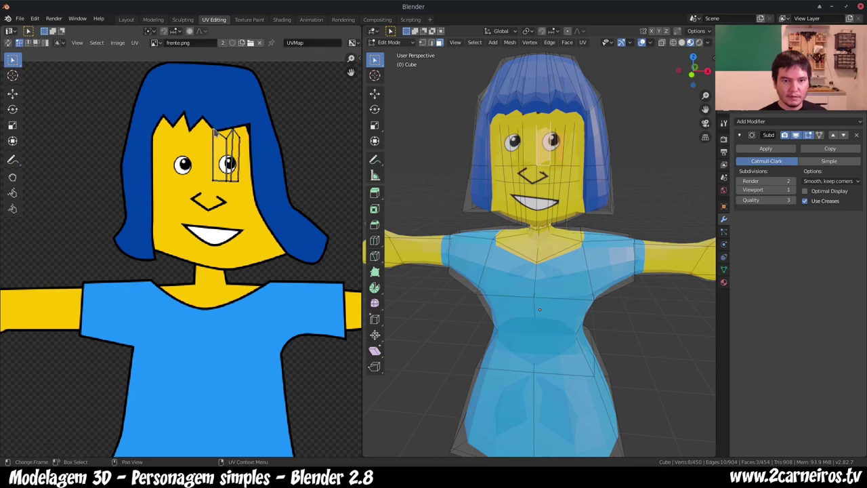
key(g)
click(214, 139)
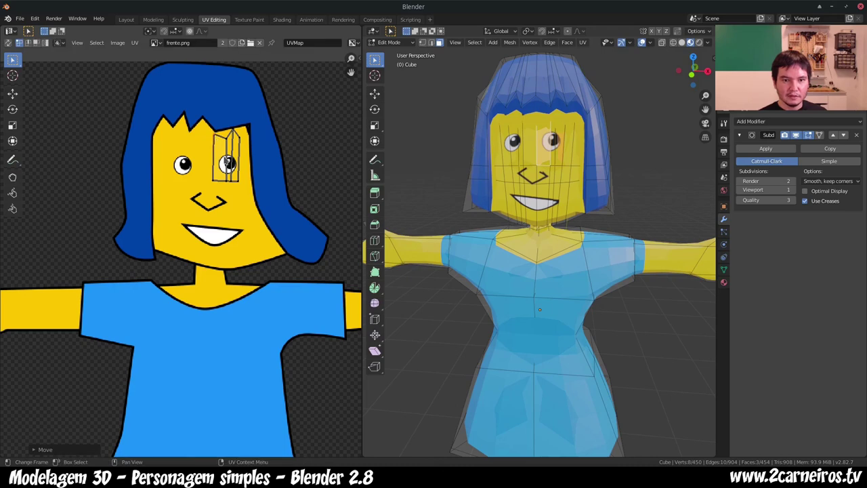
Step: Box-select the eye UVs, shift them right and enlarge them slightly to fit the drawn eye
key(b)
drag(206, 168, 245, 194)
key(g)
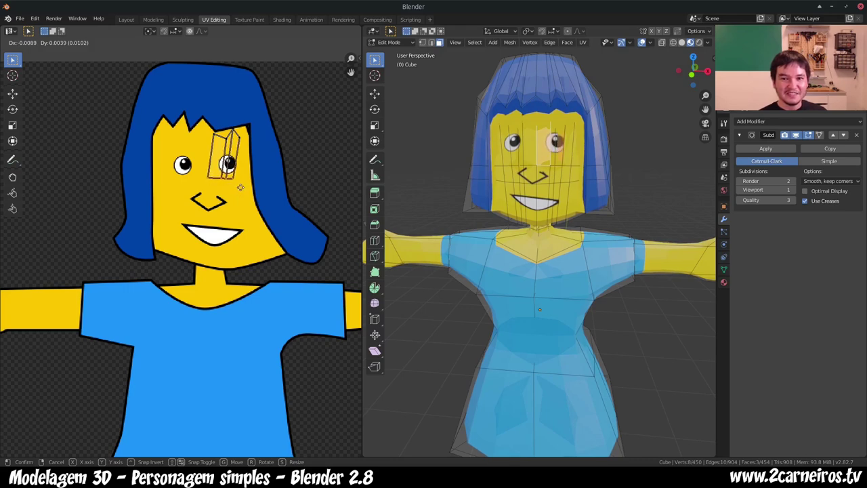
click(248, 191)
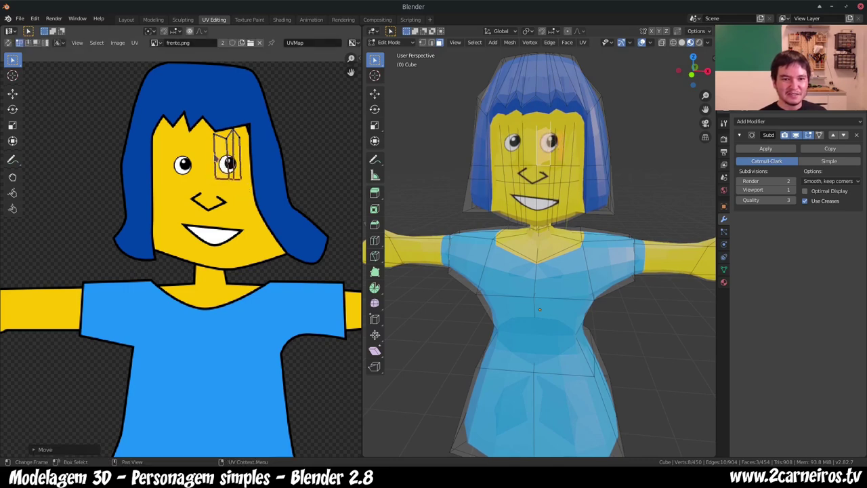
key(g)
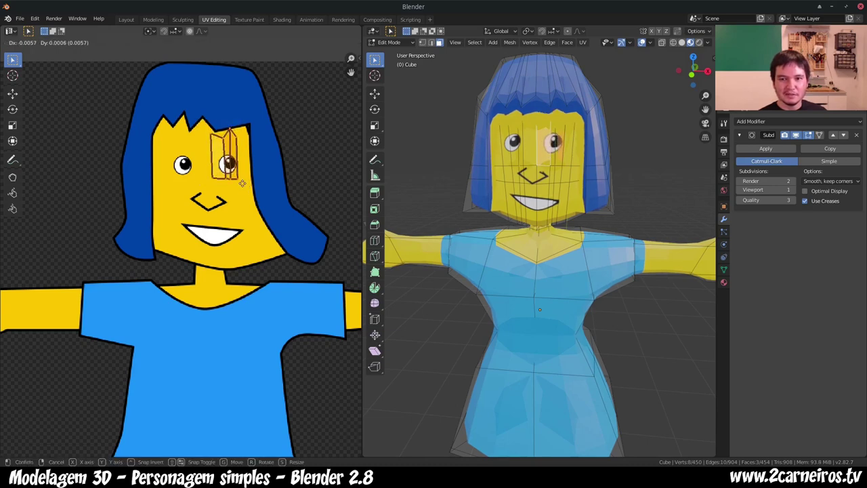
click(242, 187)
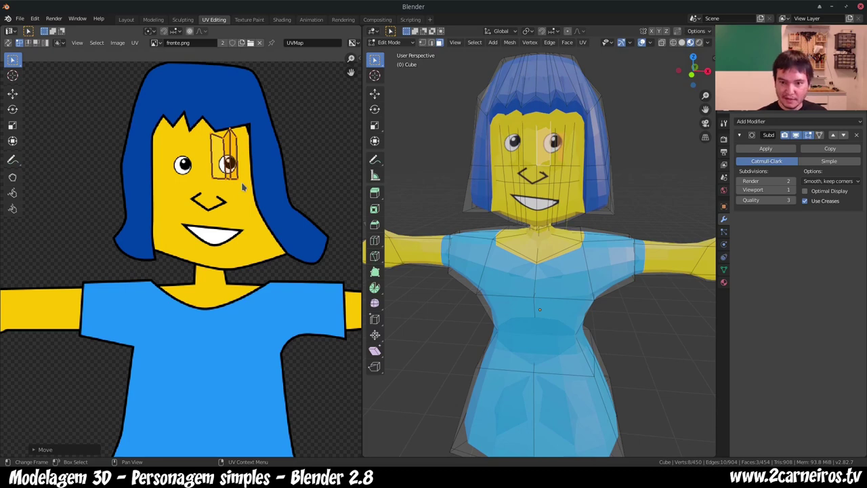
key(s)
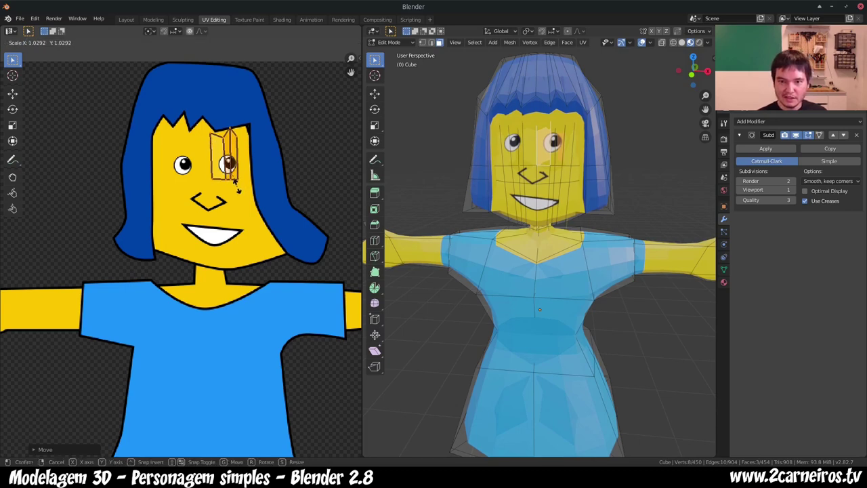
click(237, 191)
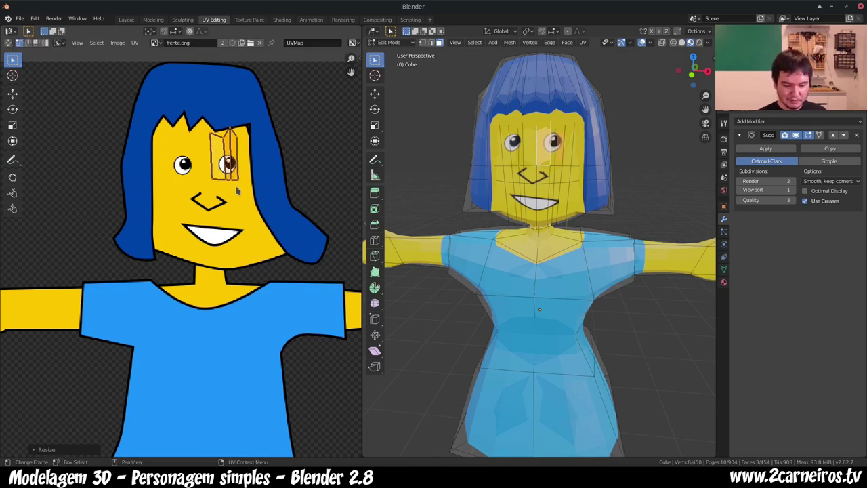
key(g)
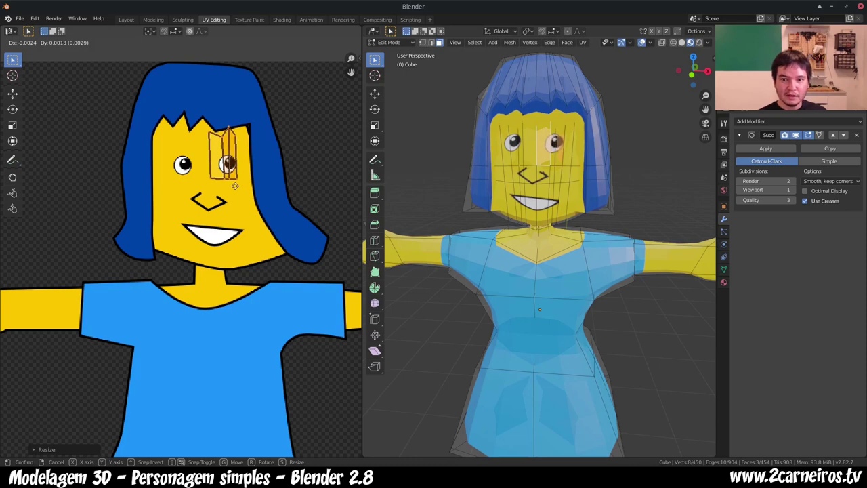
click(235, 186)
key(Tab)
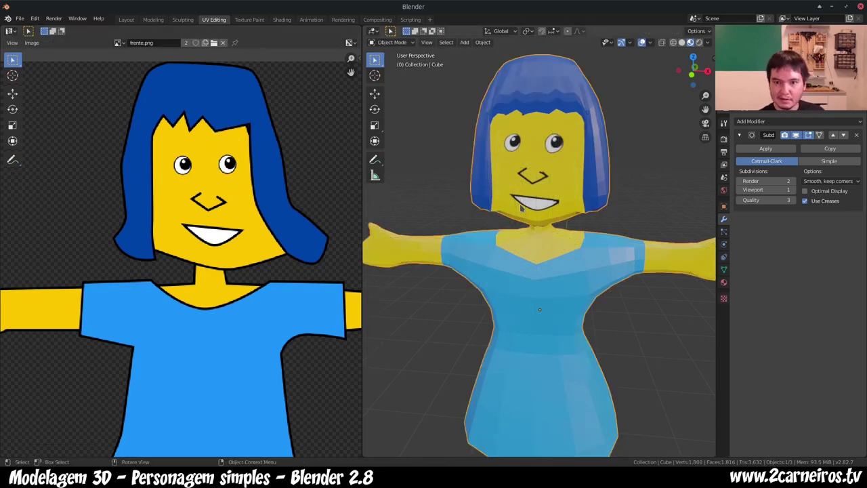
scroll(526, 227, down, 5)
mouse_move(526, 240)
middle_down()
mouse_move(566, 287)
mouse_move(539, 304)
mouse_move(559, 316)
mouse_move(534, 305)
middle_up()
scroll(558, 316, up, 3)
scroll(533, 304, down, 2)
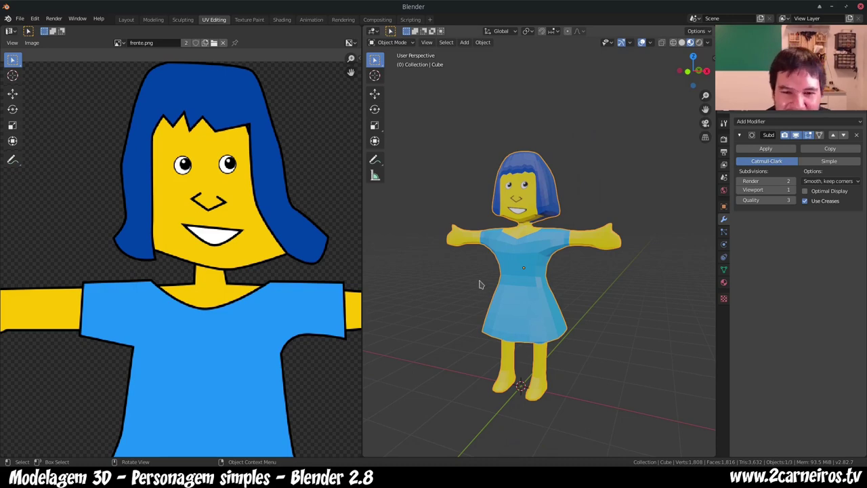
middle_drag(480, 285, 501, 291)
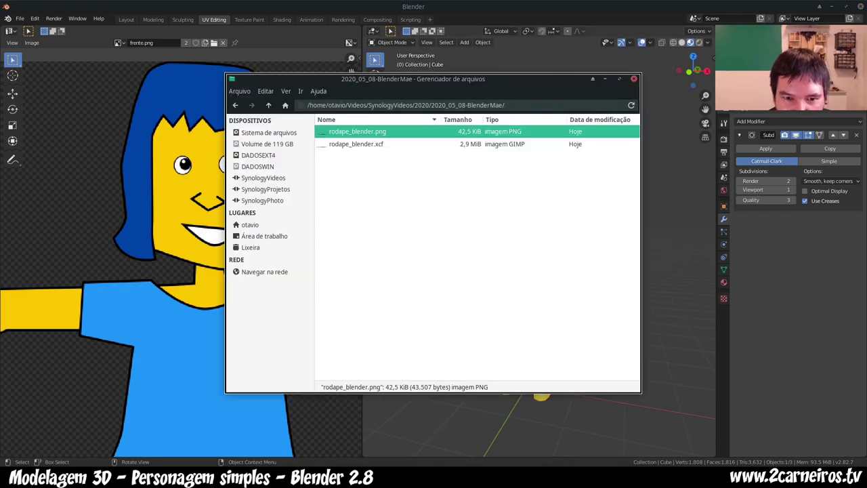
Step: Play blender_mae0001-0100.mp4 from the 2020_05_08-Mae folder, then close it and return to Blender
click(268, 106)
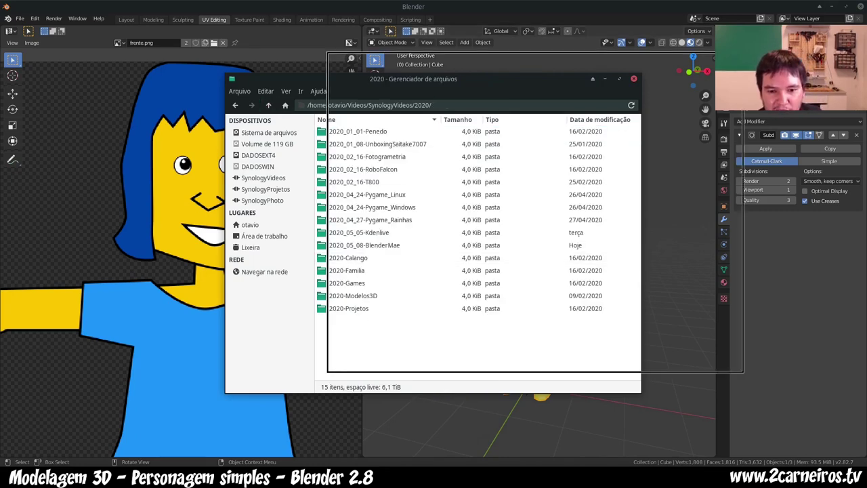
click(589, 278)
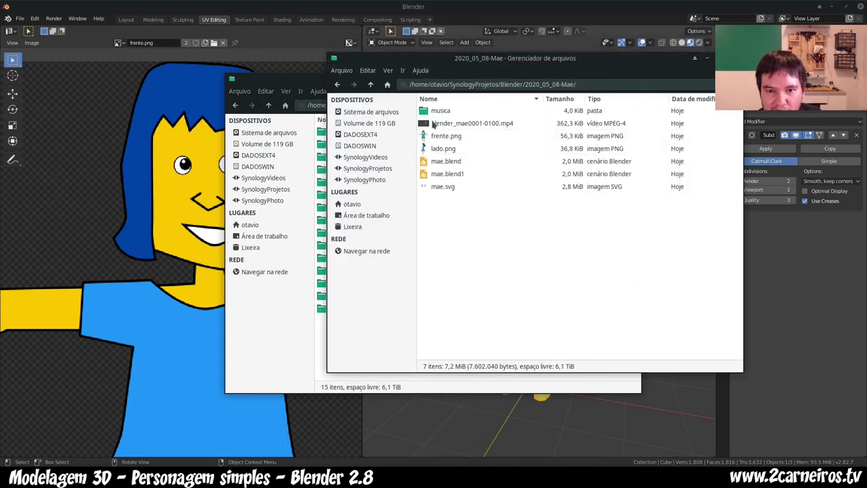
double_click(433, 123)
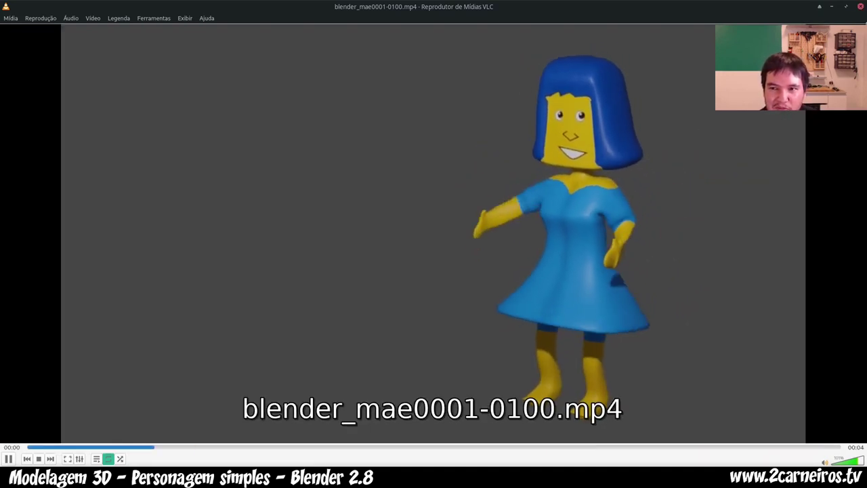
click(858, 10)
key(alt+Tab)
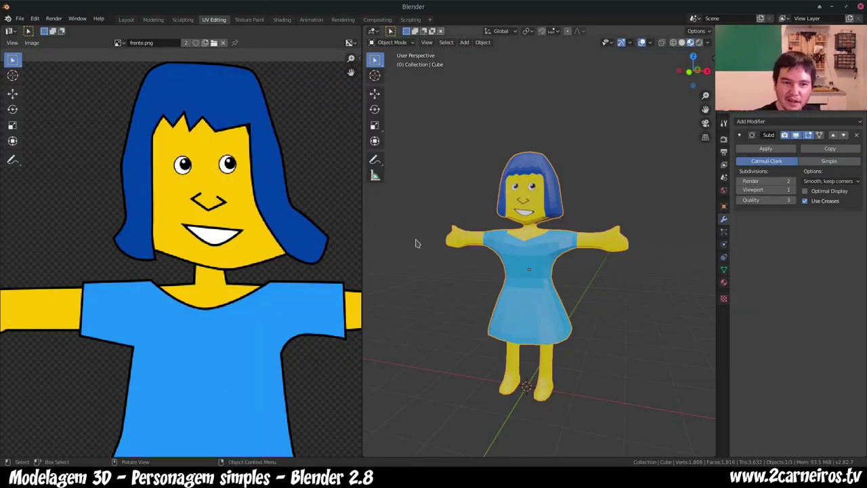
Step: Enter Edit Mode on the girl's mesh and switch to Front Orthographic view
scroll(509, 173, down, 2)
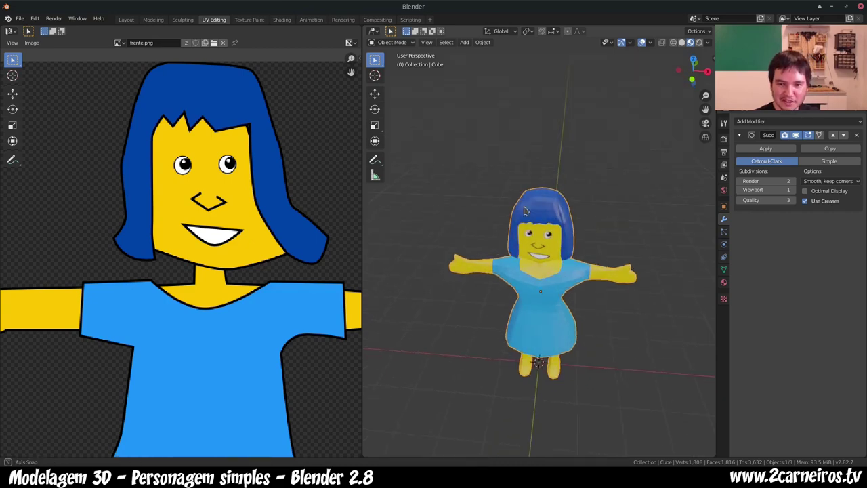
key(Tab)
middle_drag(542, 291, 550, 319)
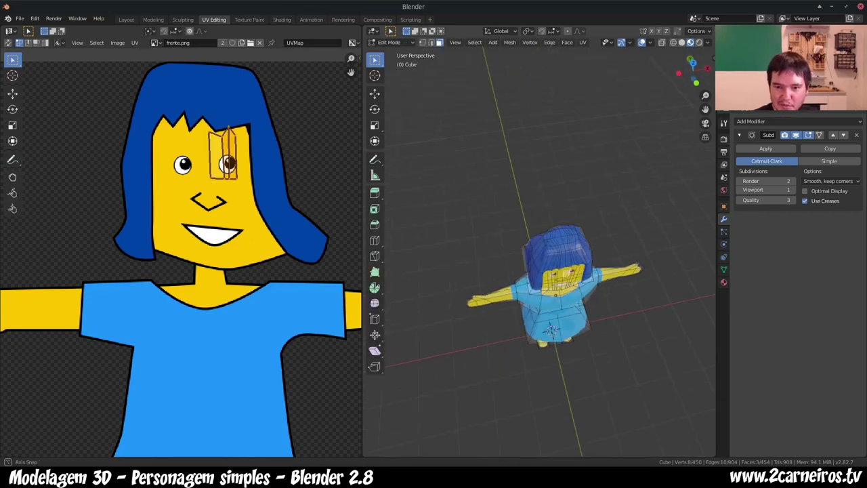
click(552, 251)
middle_drag(552, 252, 552, 271)
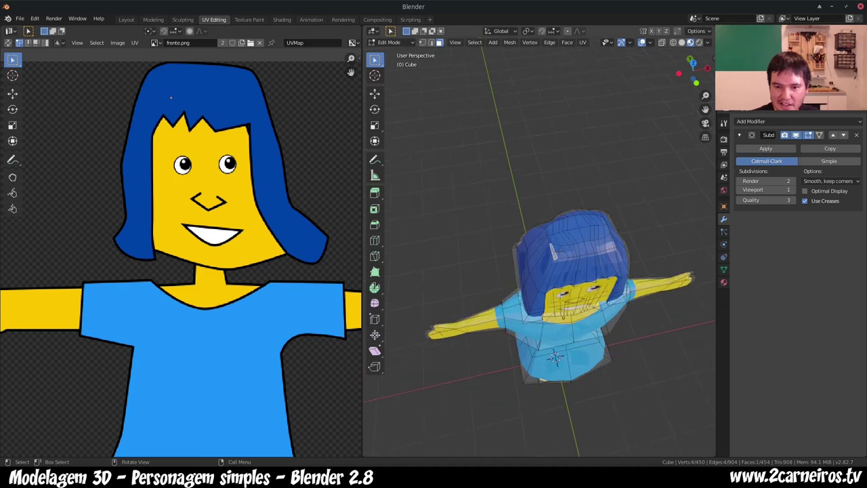
scroll(551, 271, up, 4)
key(KP_1)
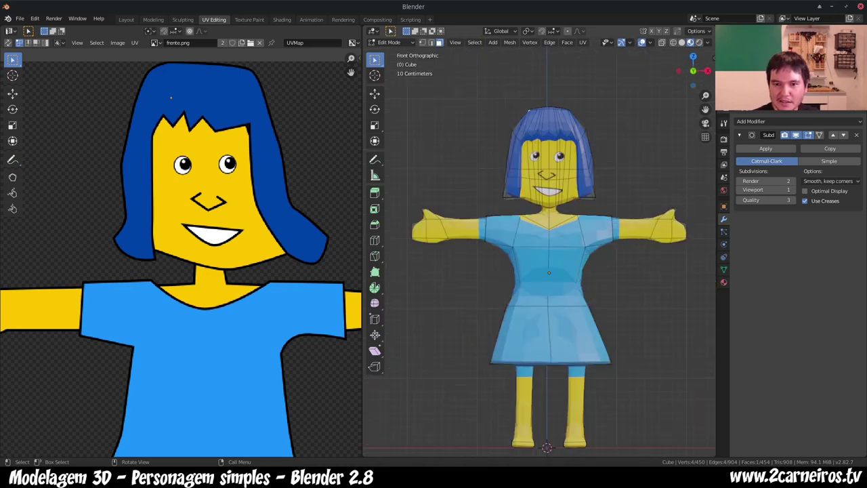
Step: Scale up the hair's top vertex ring by about 1.19
drag(507, 94, 591, 116)
key(1)
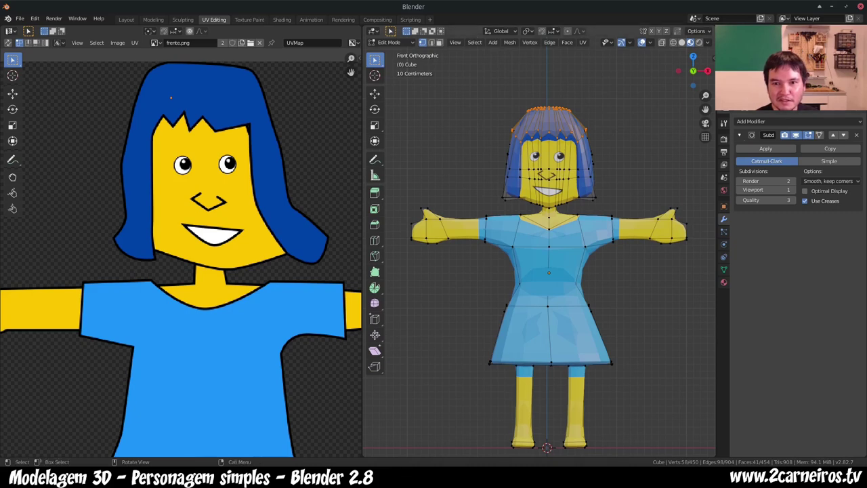
drag(517, 94, 595, 127)
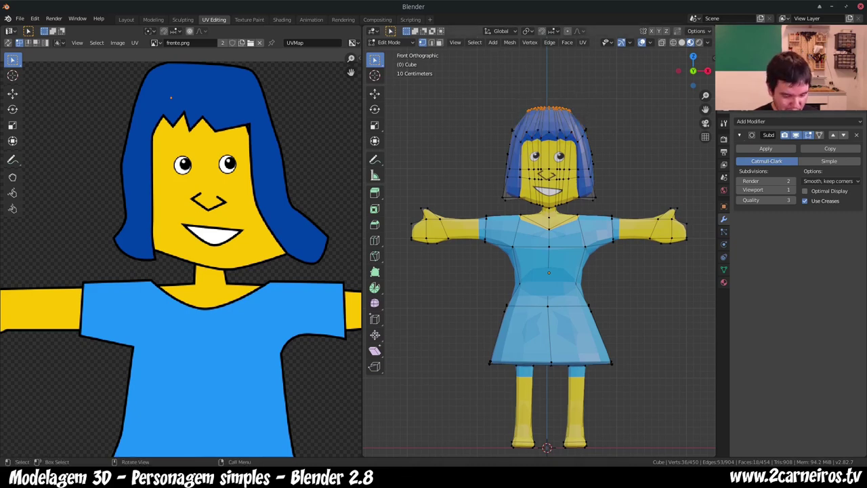
key(s)
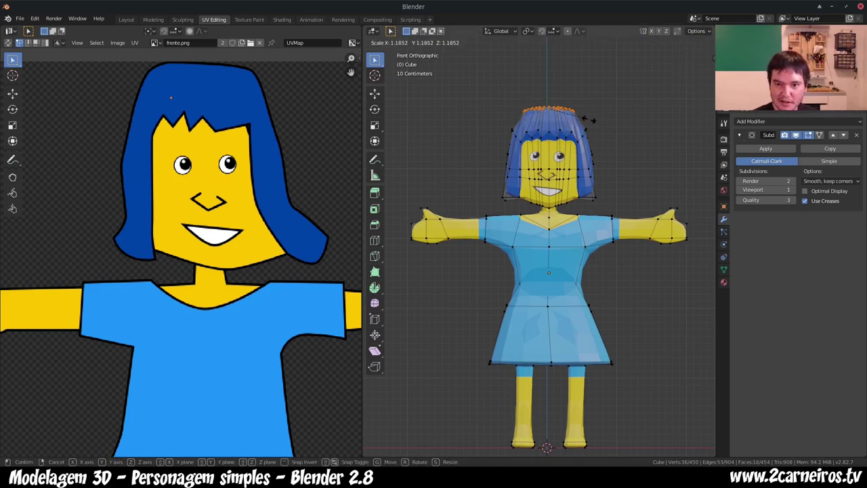
click(596, 120)
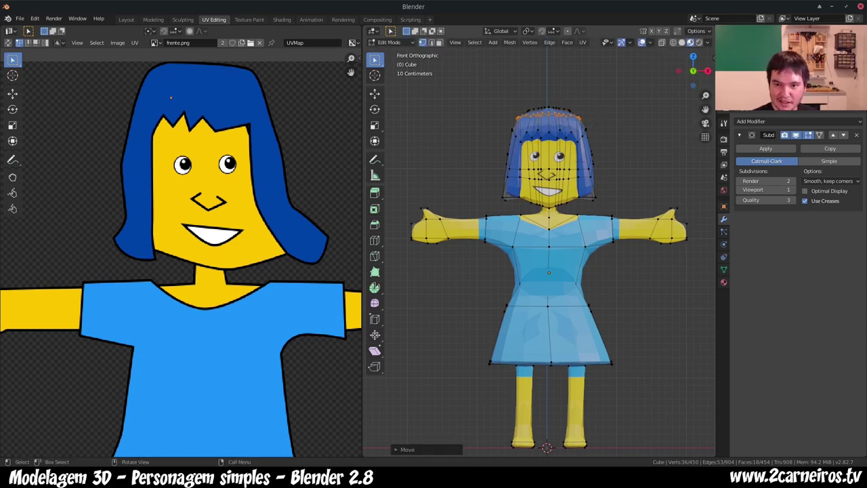
Step: Check the reshaped hair from the side, then return to Object Mode
key(KP_3)
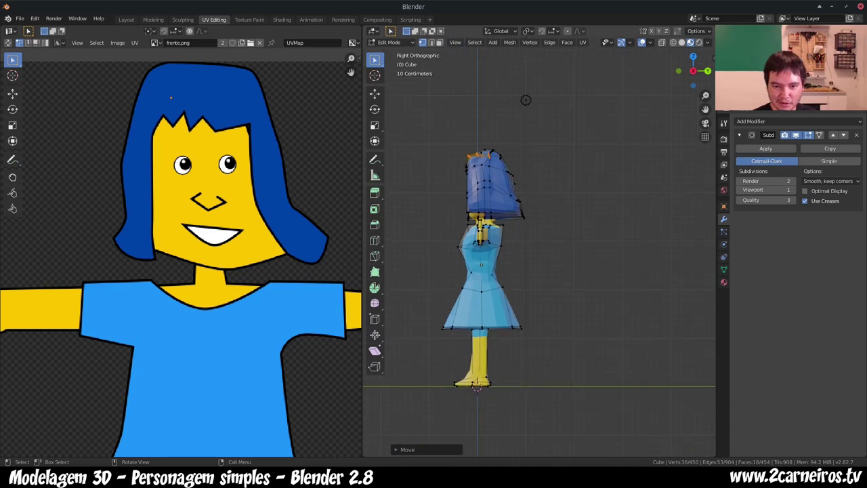
middle_drag(524, 99, 555, 115)
scroll(528, 203, up, 3)
key(Tab)
scroll(513, 156, down, 4)
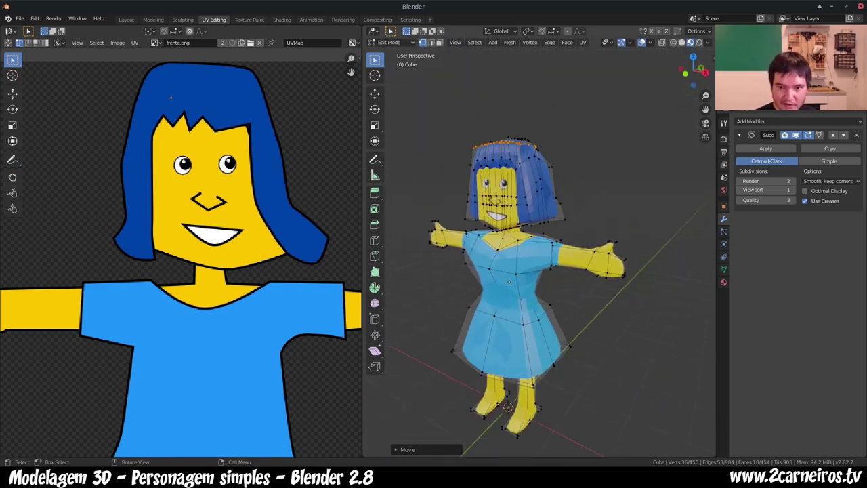
mouse_move(513, 155)
middle_down()
mouse_move(518, 169)
mouse_move(527, 160)
mouse_move(522, 196)
middle_up()
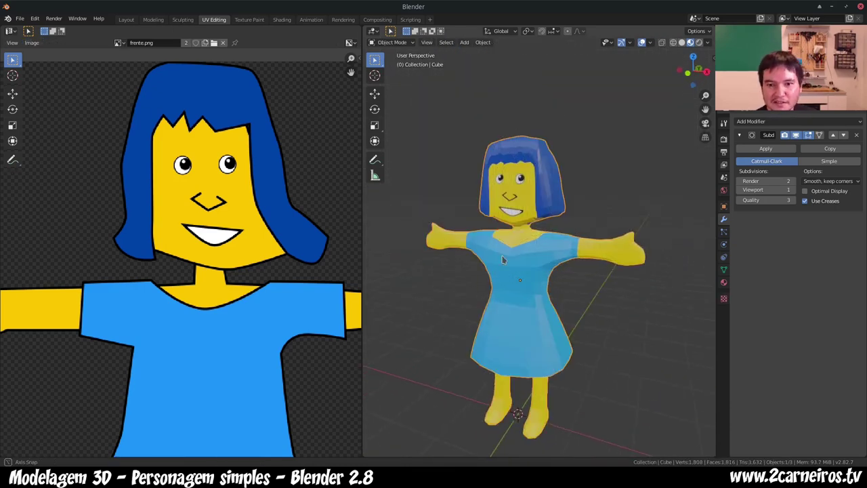
middle_drag(502, 260, 516, 260)
mouse_move(458, 308)
middle_down()
mouse_move(431, 274)
mouse_move(534, 301)
mouse_move(478, 304)
mouse_move(451, 293)
mouse_move(434, 305)
mouse_move(514, 302)
mouse_move(610, 315)
mouse_move(517, 243)
mouse_move(655, 303)
mouse_move(386, 304)
mouse_move(456, 314)
middle_up()
scroll(467, 301, down, 2)
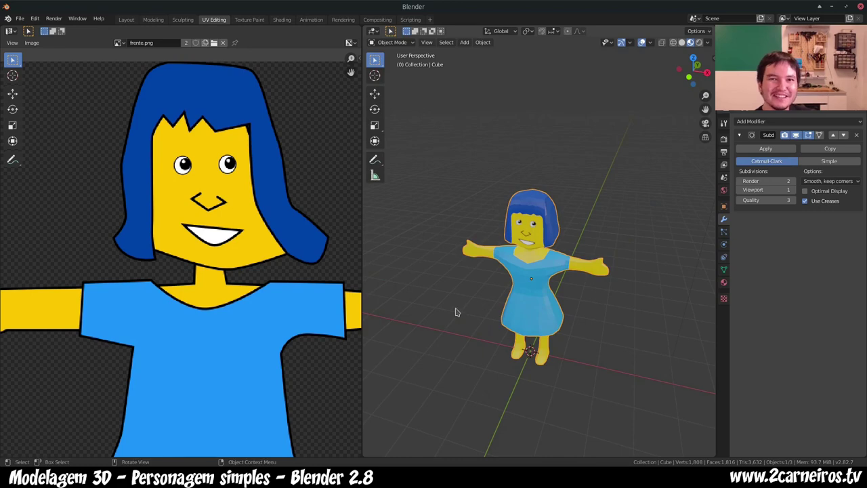
middle_drag(422, 342, 427, 330)
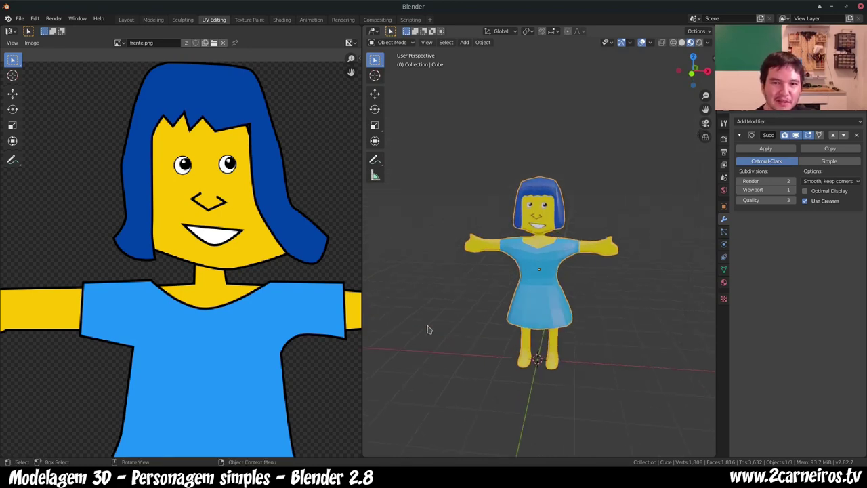